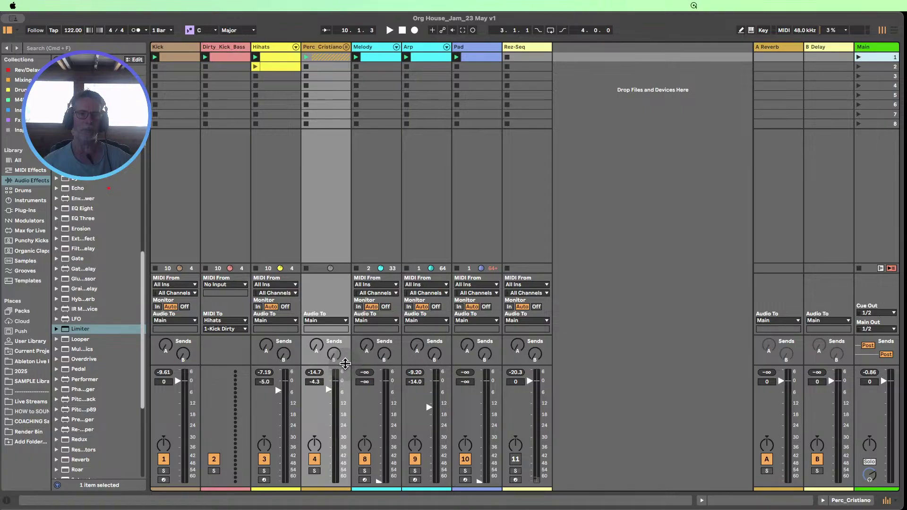
# - Launch scene 1 of the Org House jam and activate the muted Rez-Seq track
pyautogui.moveTo(348, 365); pyautogui.dragTo(348, 337)
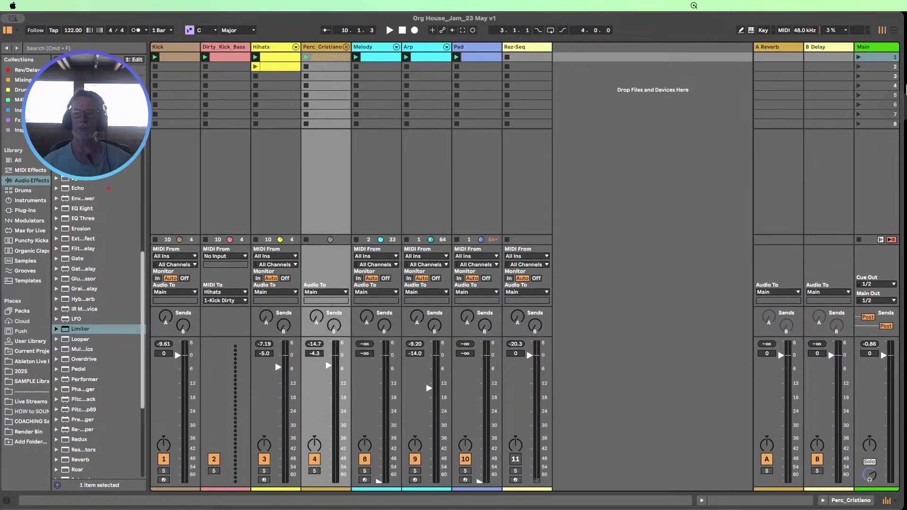
pyautogui.click(860, 59)
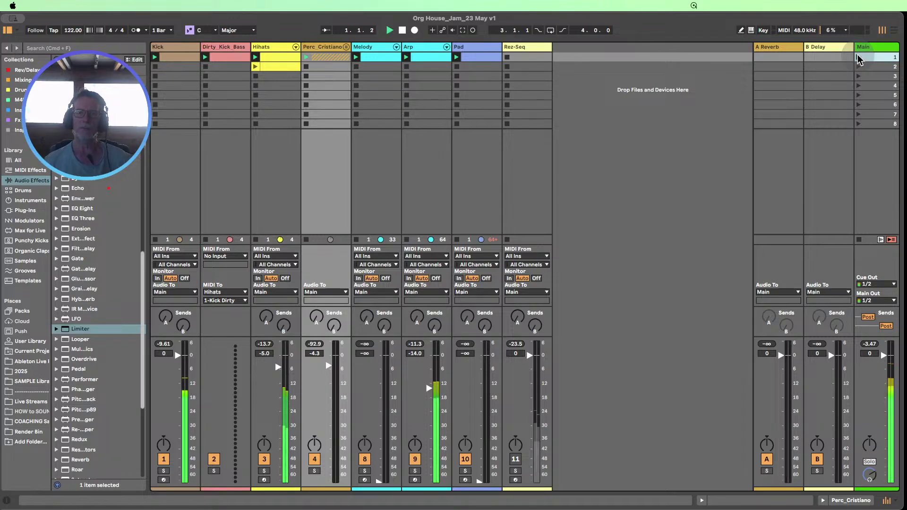
pyautogui.click(515, 458)
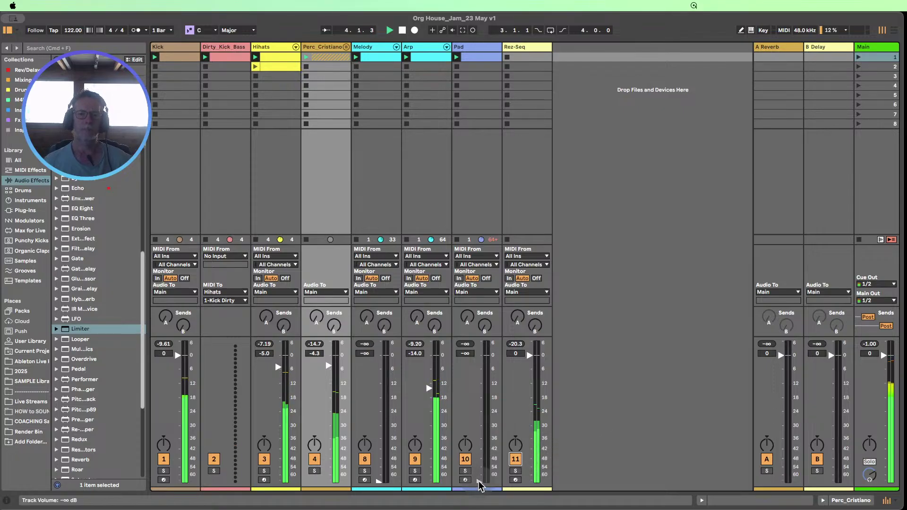
# - During playback, fade in the Pad track to -6.8 dB and the Melody track to -11.5 dB
pyautogui.moveTo(480, 484); pyautogui.dragTo(479, 377)
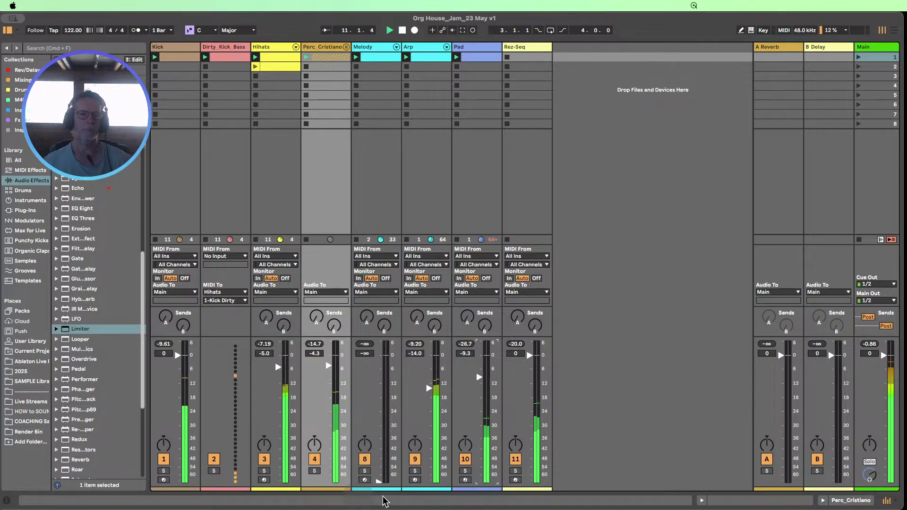
pyautogui.moveTo(375, 481); pyautogui.dragTo(378, 381)
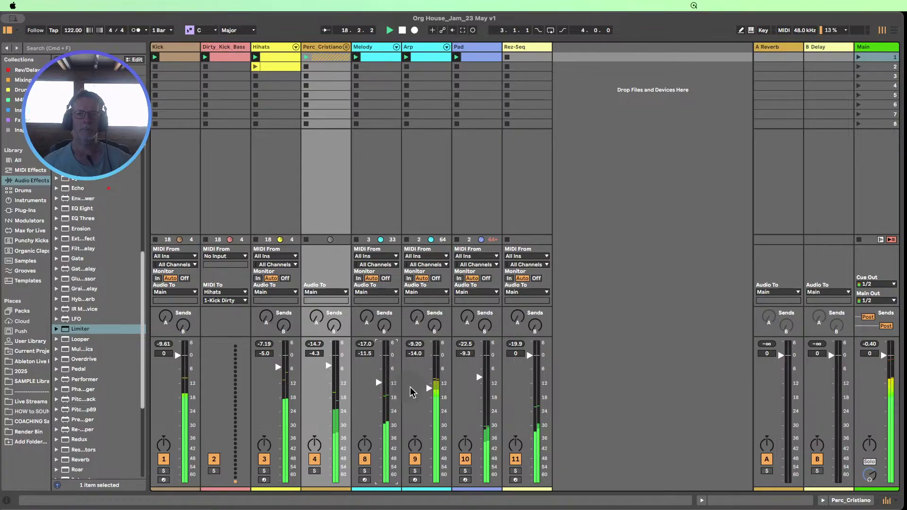
pyautogui.click(479, 377)
pyautogui.moveTo(478, 377); pyautogui.dragTo(479, 371)
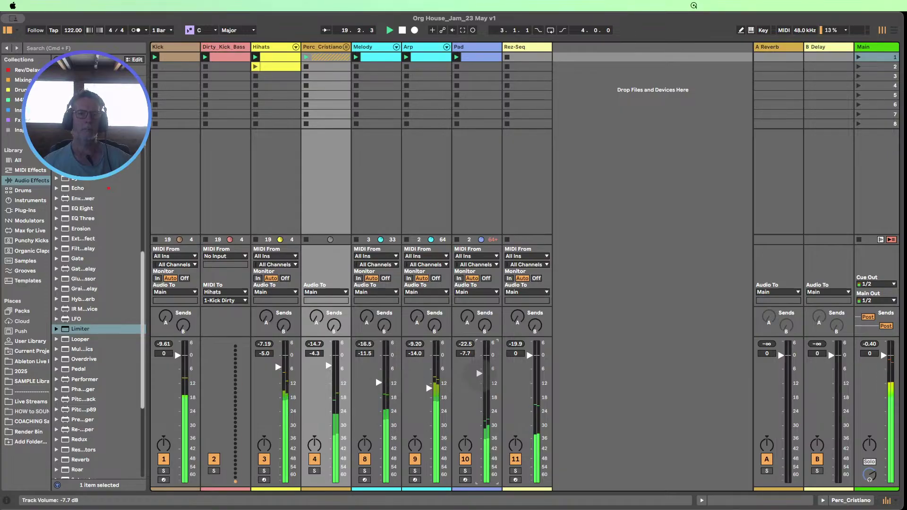
# - Mute and reactivate the Kick track during playback, then stop the set and reset the position to the start
pyautogui.click(163, 459)
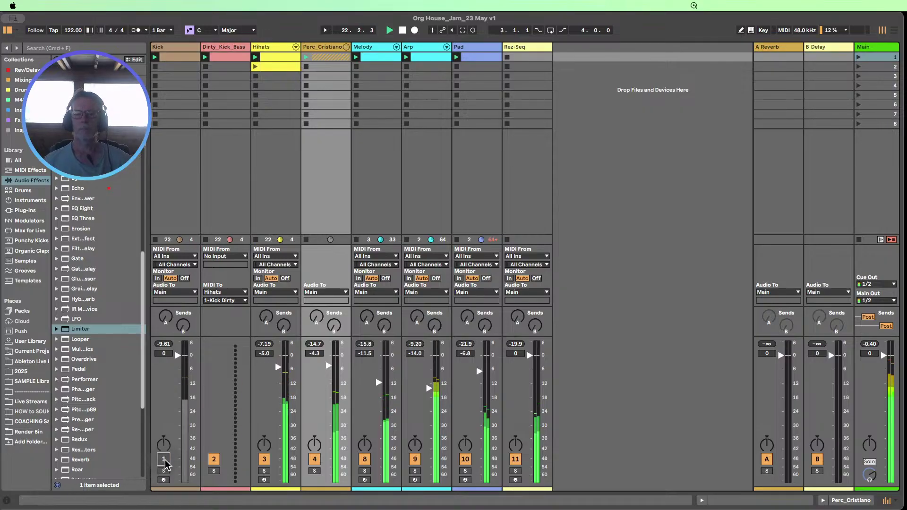
pyautogui.click(164, 459)
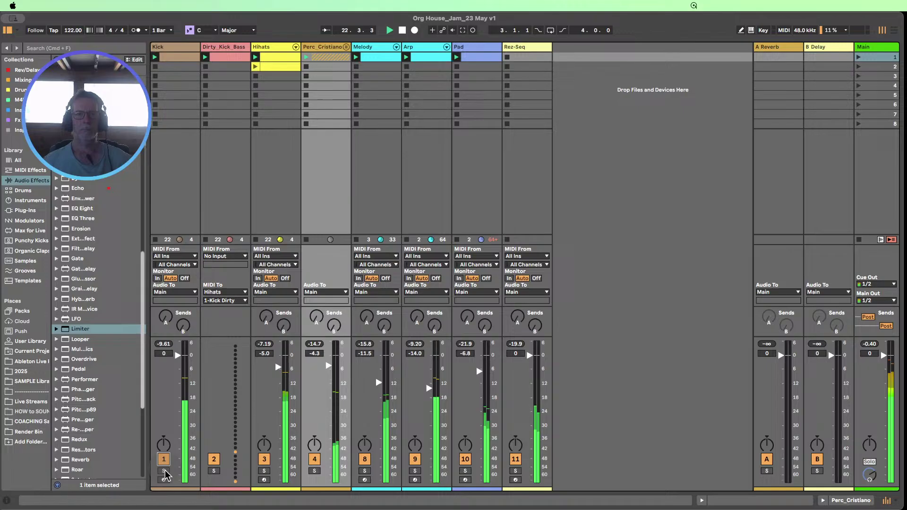
pyautogui.click(401, 30)
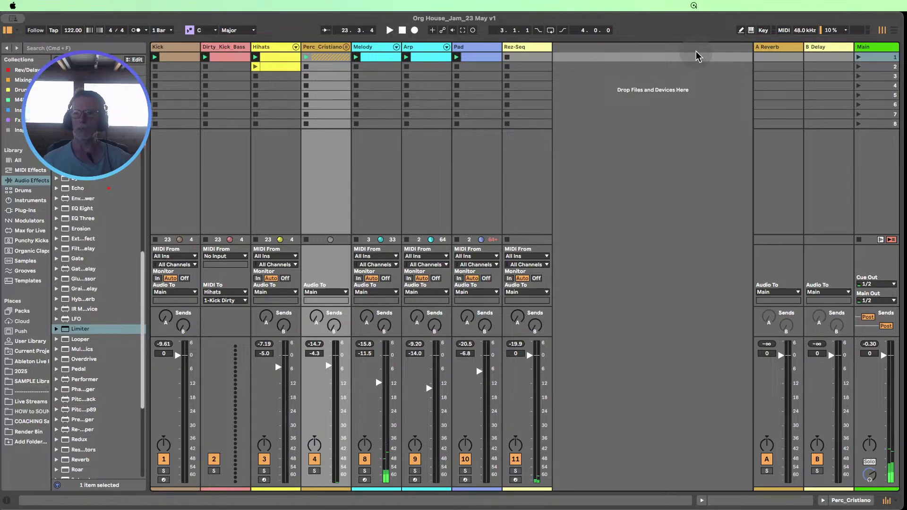
pyautogui.click(887, 189)
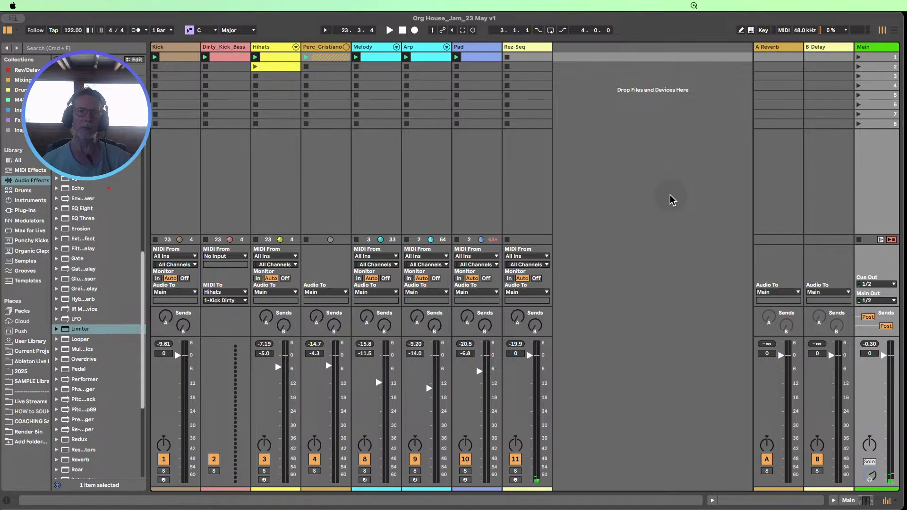
pyautogui.click(402, 30)
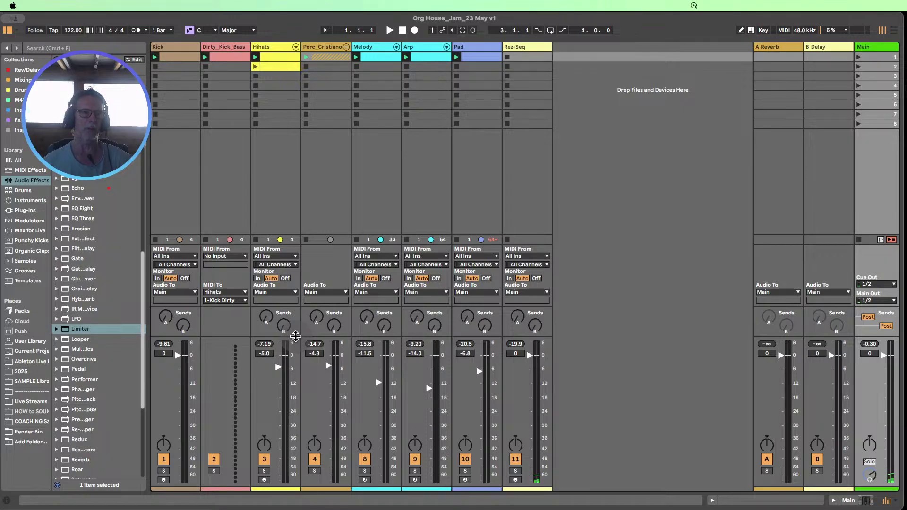
# - Create a new Live Set without saving the current one, and enlarge the mixer with the device view hidden
pyautogui.click(56, 21)
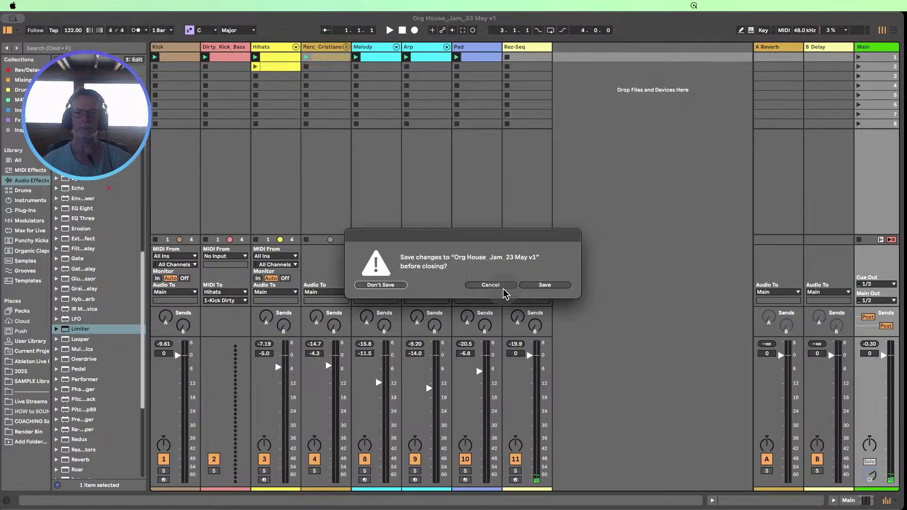
pyautogui.click(381, 285)
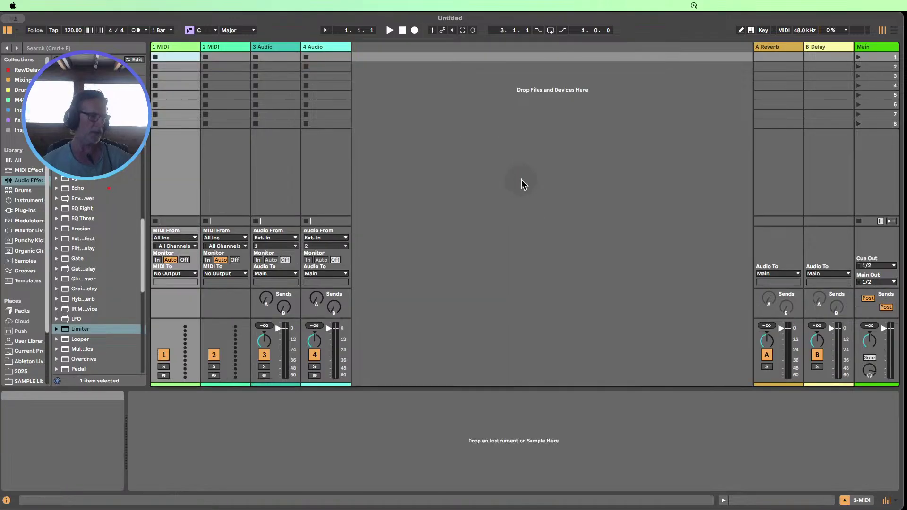
pyautogui.click(844, 501)
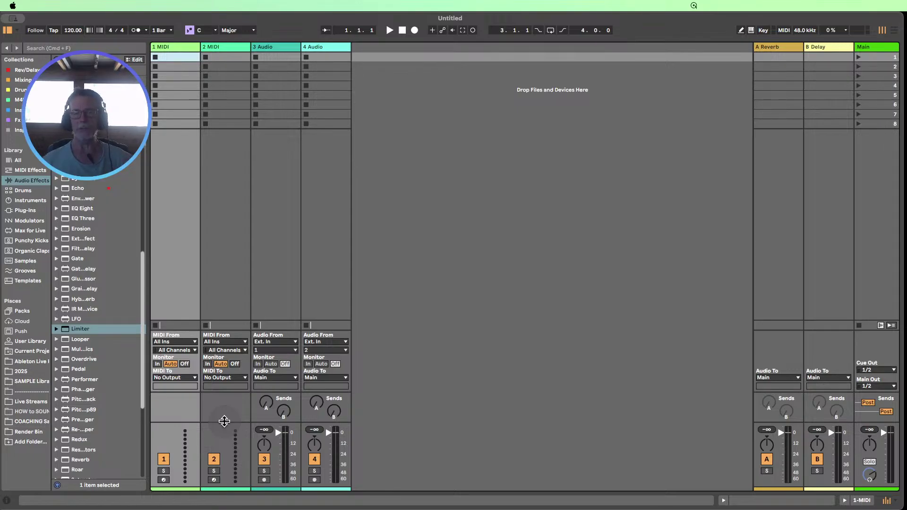
pyautogui.moveTo(227, 418); pyautogui.dragTo(219, 318)
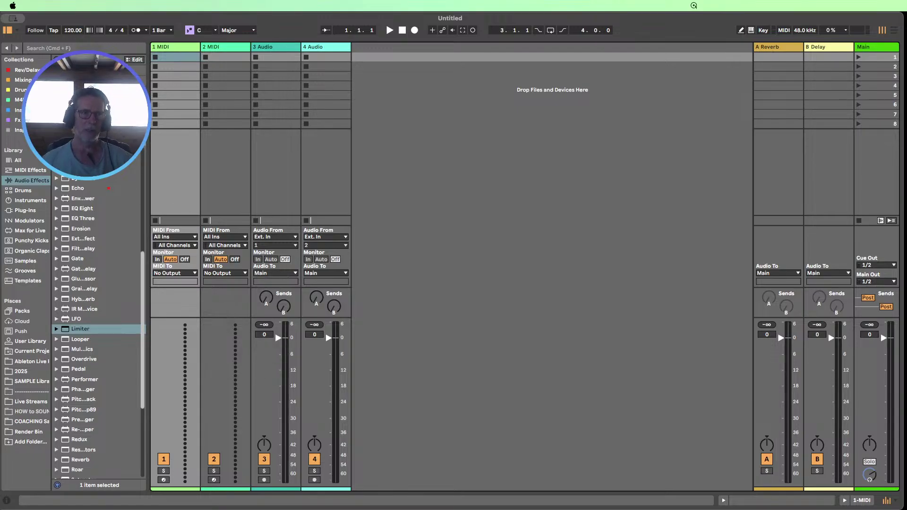
# - Set the tempo to 122 BPM and select the first MIDI track
pyautogui.click(74, 32)
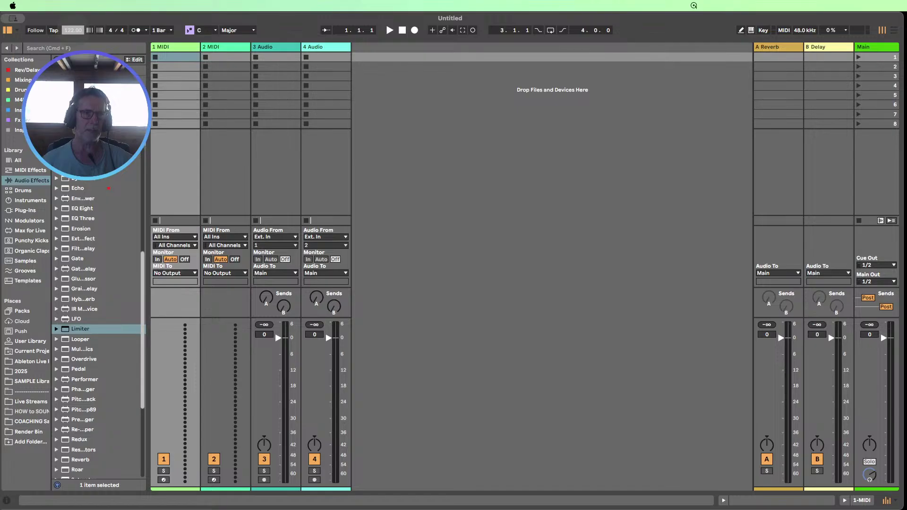
pyautogui.click(174, 176)
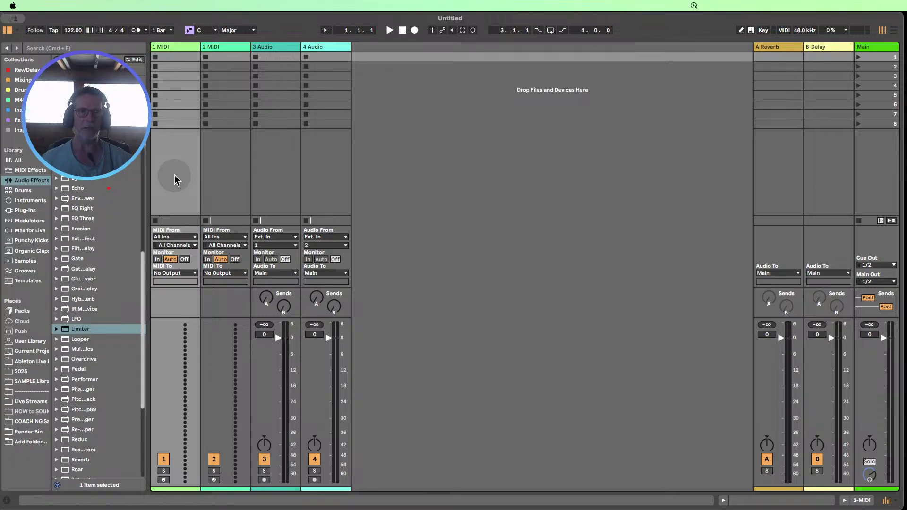
pyautogui.click(178, 59)
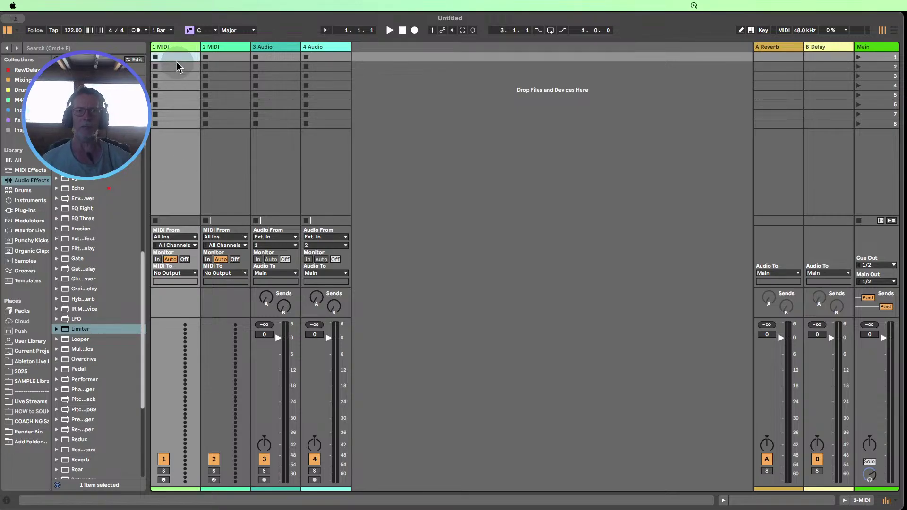
pyautogui.click(173, 48)
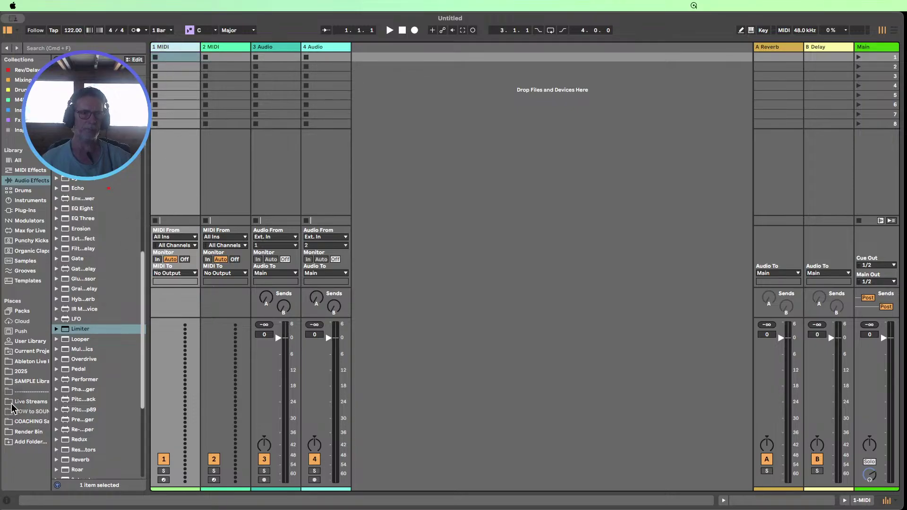
# - Load Hand Drums Kit.adg onto the first MIDI track and Onyx Kit.adg onto the second from the Live Streams folder
pyautogui.moveTo(148, 292); pyautogui.dragTo(192, 291)
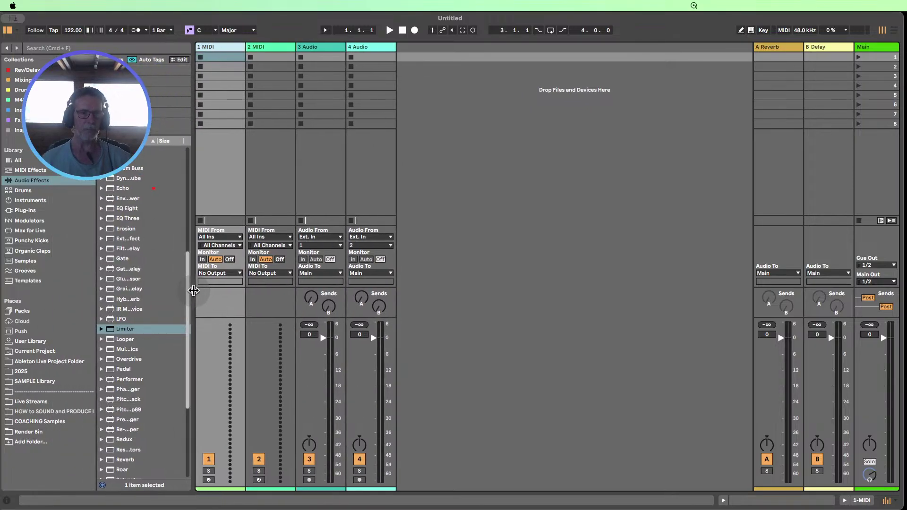
pyautogui.click(30, 402)
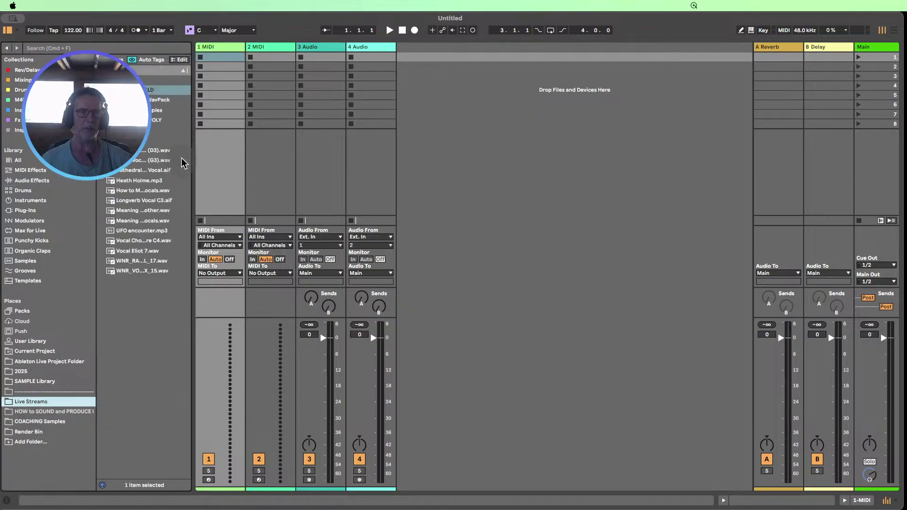
pyautogui.moveTo(191, 160); pyautogui.dragTo(217, 157)
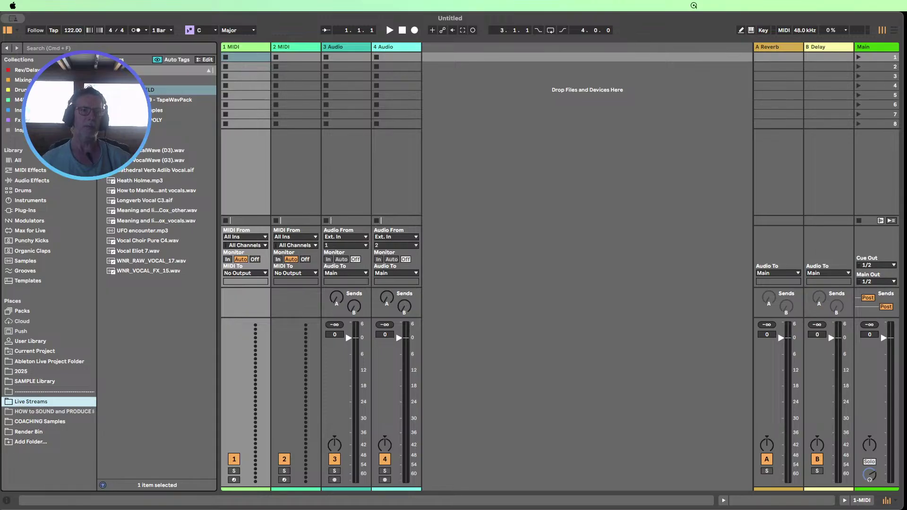
pyautogui.click(102, 130)
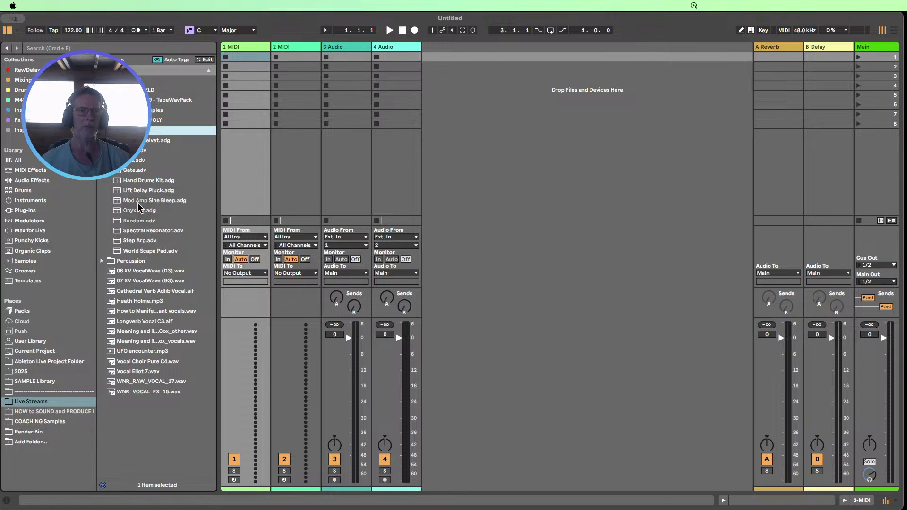
pyautogui.doubleClick(140, 181)
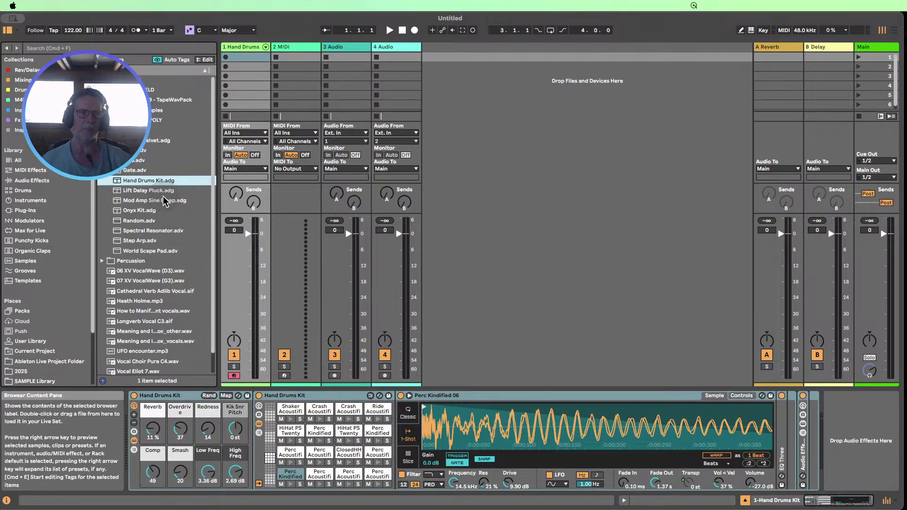
pyautogui.moveTo(138, 210); pyautogui.dragTo(285, 69)
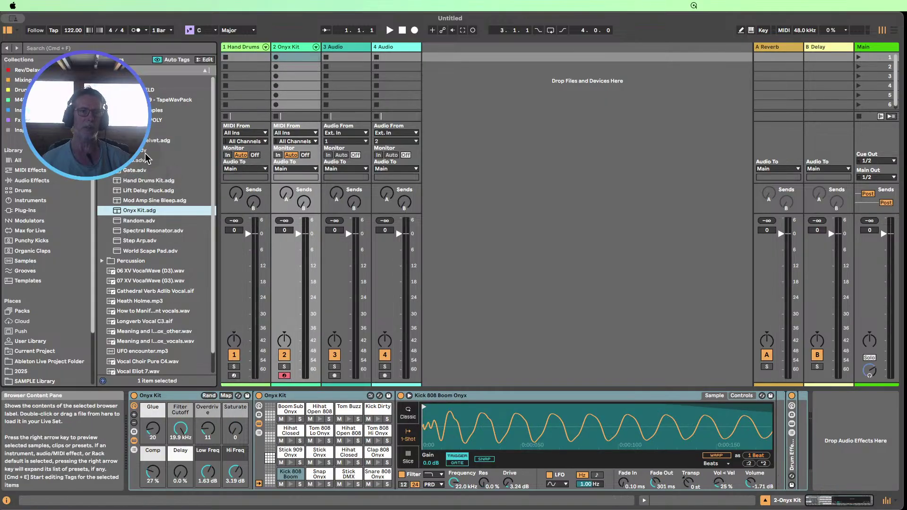
pyautogui.scroll(-4, 156, 222)
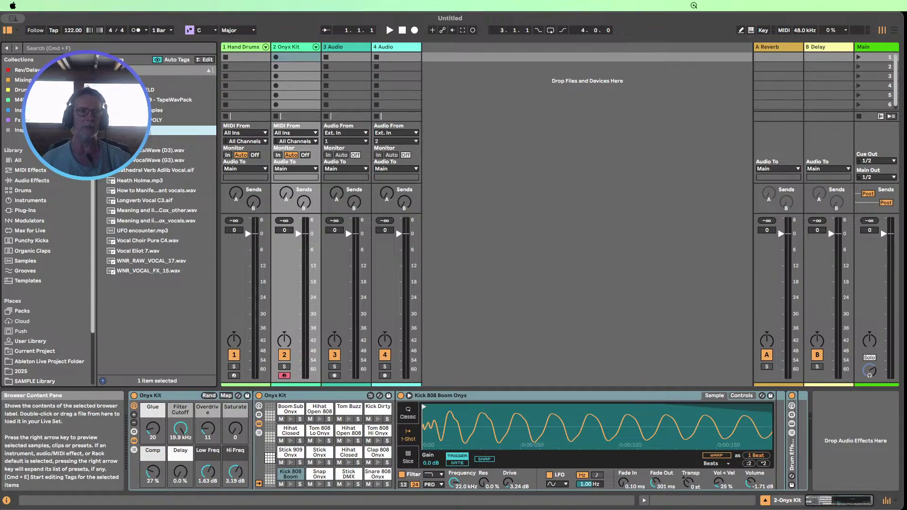
# - Insert a new MIDI track and move it directly after the Onyx Kit track
pyautogui.rightClick(461, 98)
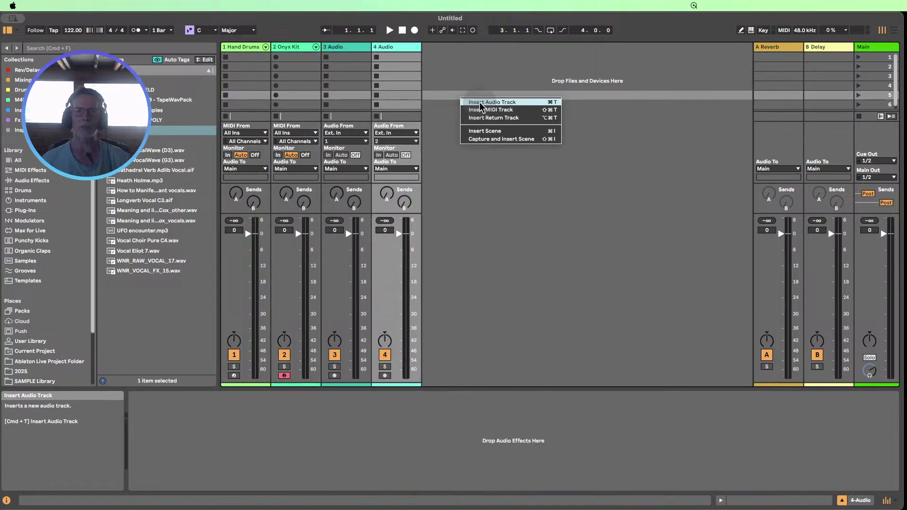
pyautogui.click(497, 110)
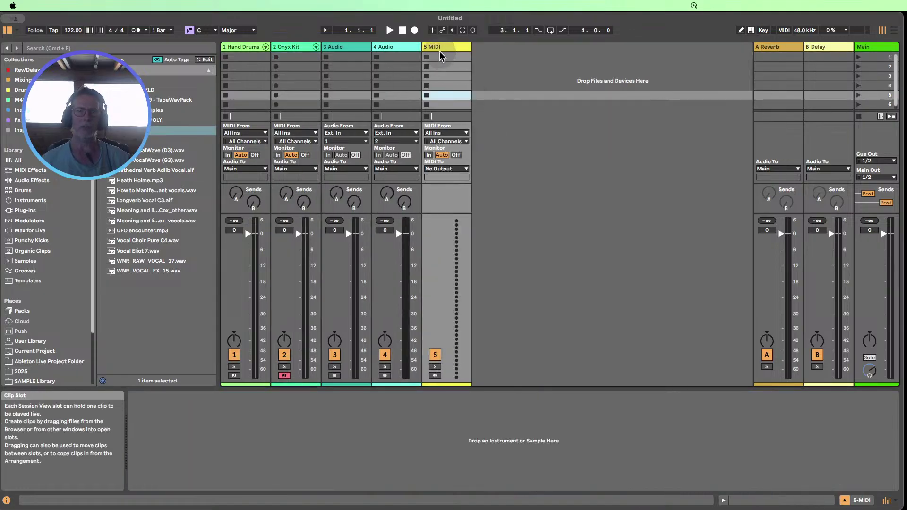
pyautogui.moveTo(439, 51); pyautogui.dragTo(332, 48)
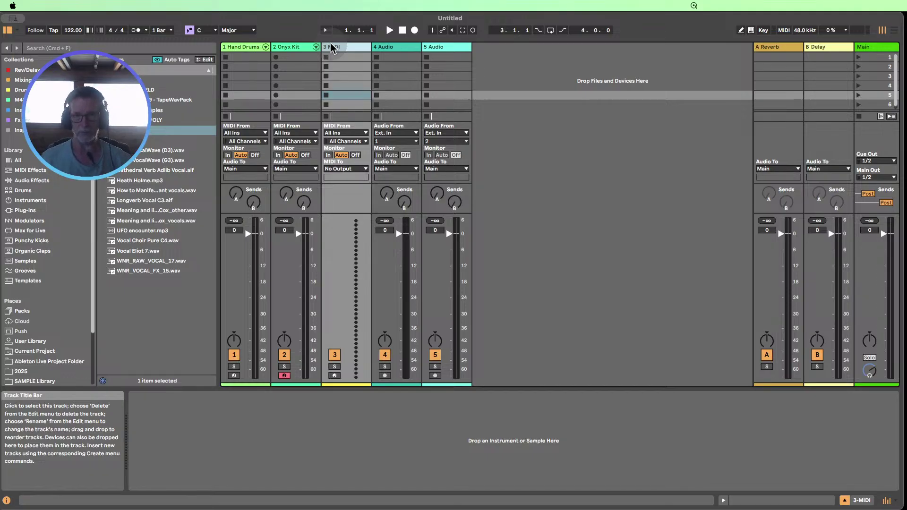
# - Rename the new MIDI track Pads_Chords
pyautogui.press('super+r')
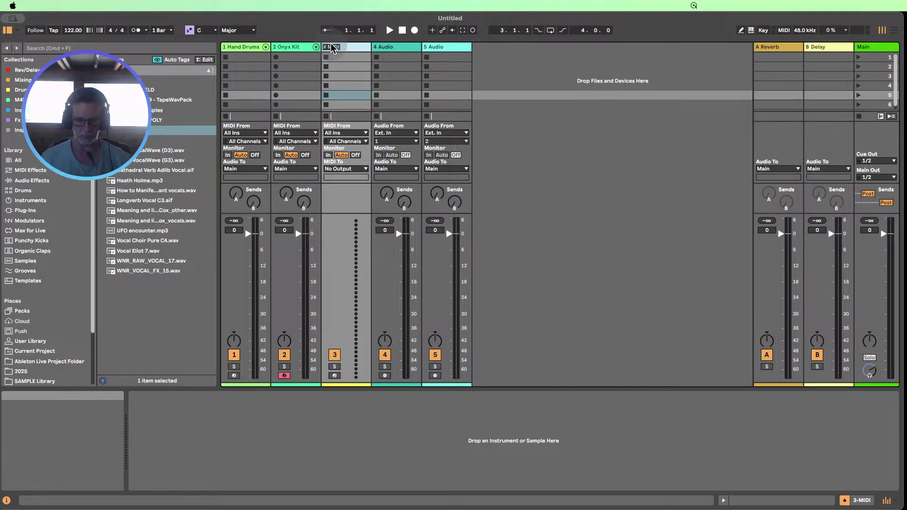
pyautogui.write('Pa')
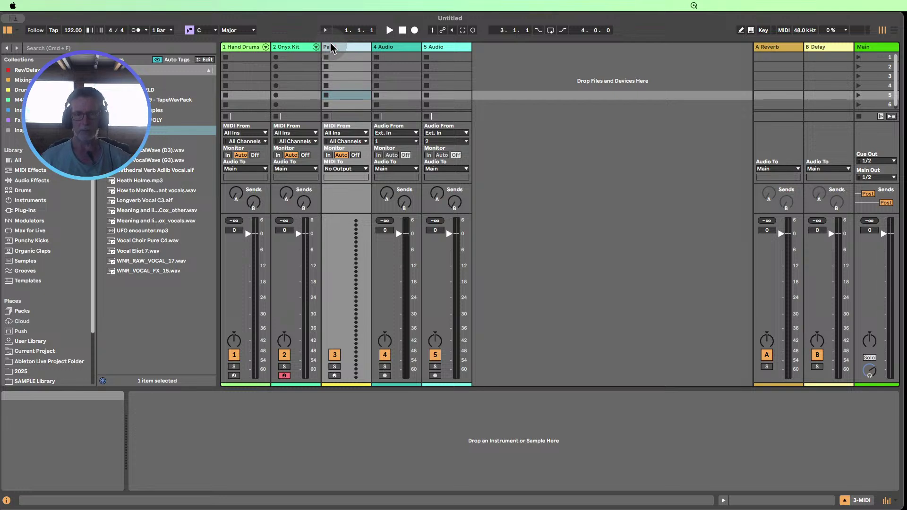
pyautogui.write('d Chor')
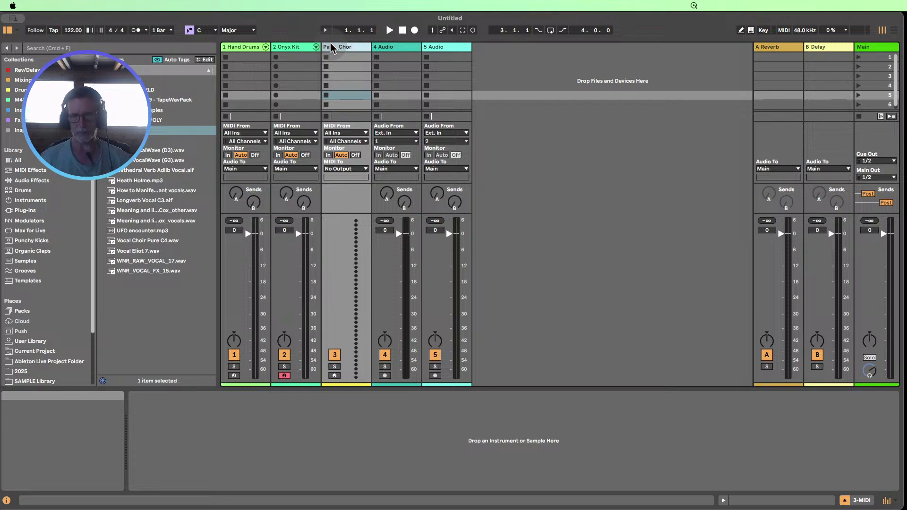
pyautogui.write('ds')
pyautogui.press('Return')
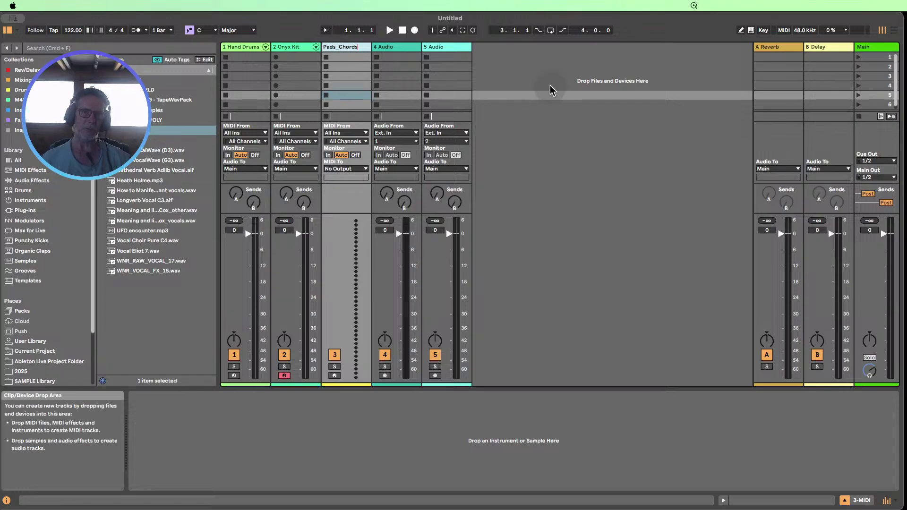
pyautogui.press('Up')
# - Add the Echo audio effect to the first audio track, 4 Audio
pyautogui.click(396, 48)
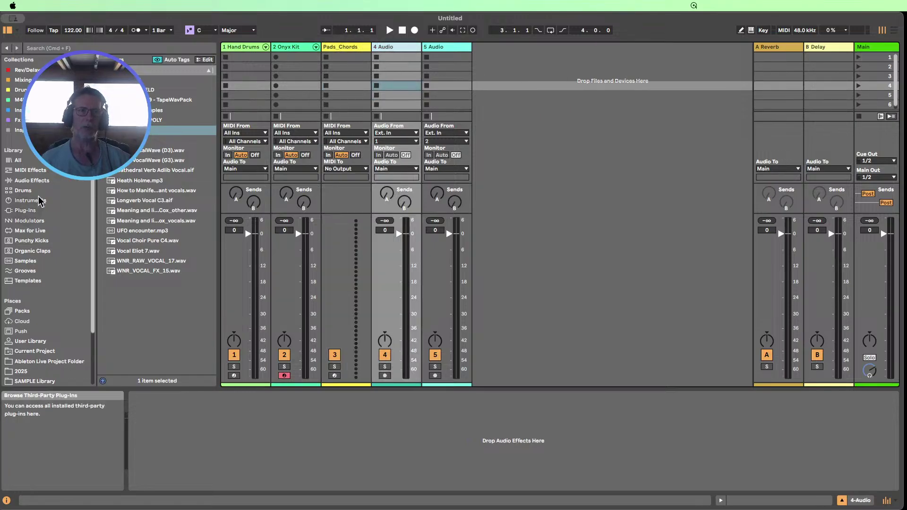
pyautogui.click(40, 181)
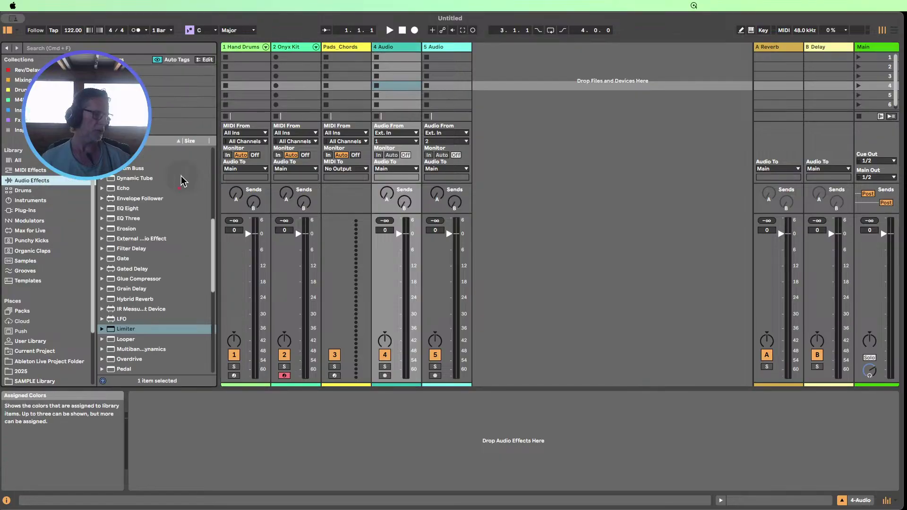
pyautogui.scroll(-5, 178, 237)
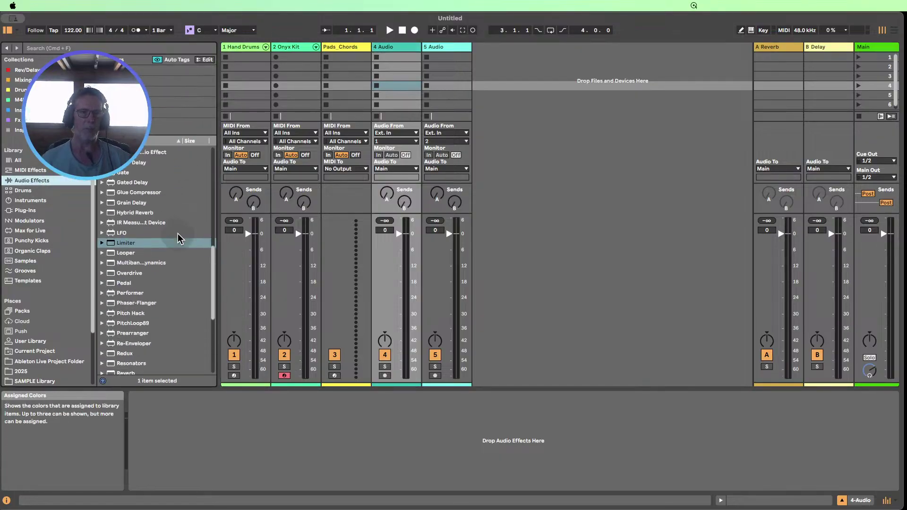
pyautogui.scroll(-6, 179, 237)
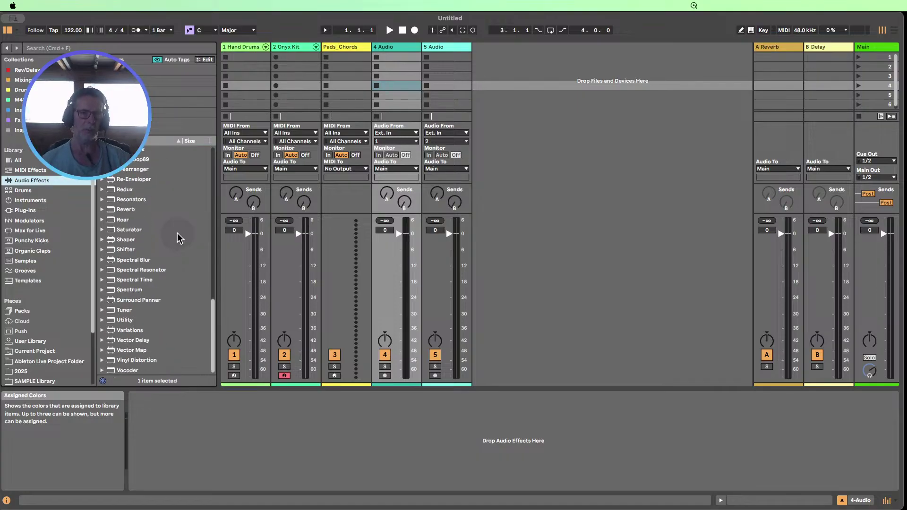
pyautogui.scroll(1, 178, 238)
pyautogui.scroll(10, 183, 236)
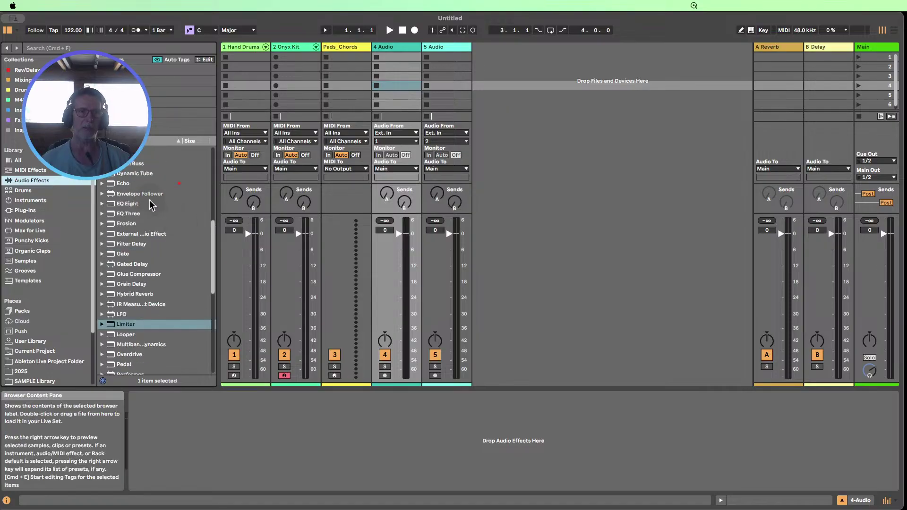
pyautogui.moveTo(121, 183); pyautogui.dragTo(395, 73)
# - Add Spectral Resonator after Echo on the 4 Audio track and select the device
pyautogui.scroll(-2, 156, 262)
pyautogui.scroll(-8, 155, 261)
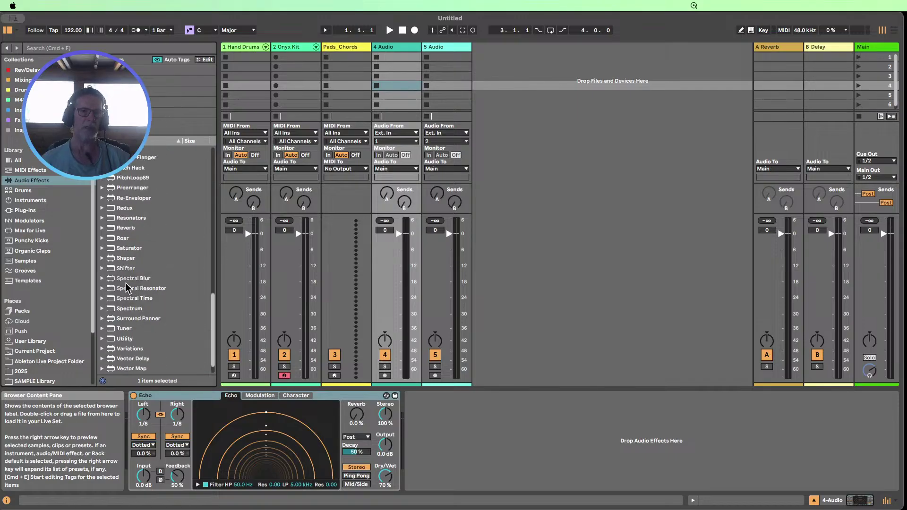
pyautogui.moveTo(126, 288); pyautogui.dragTo(396, 95)
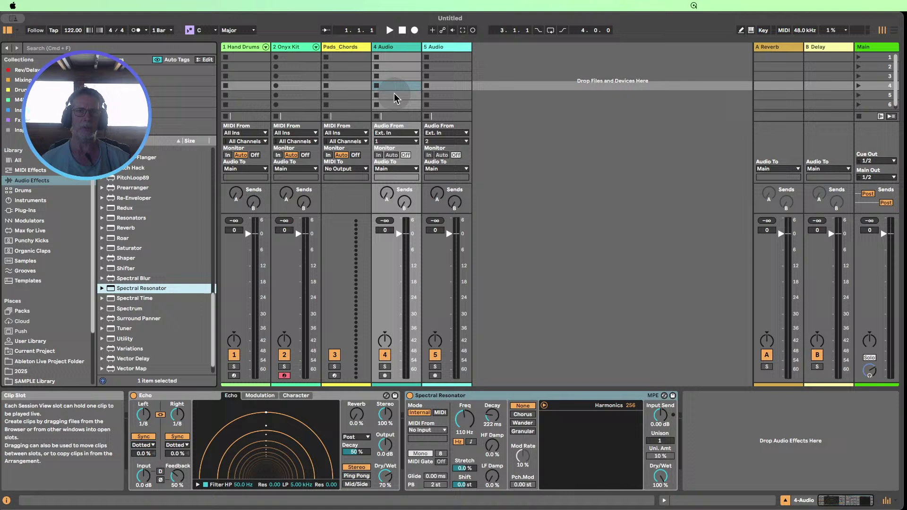
pyautogui.click(426, 399)
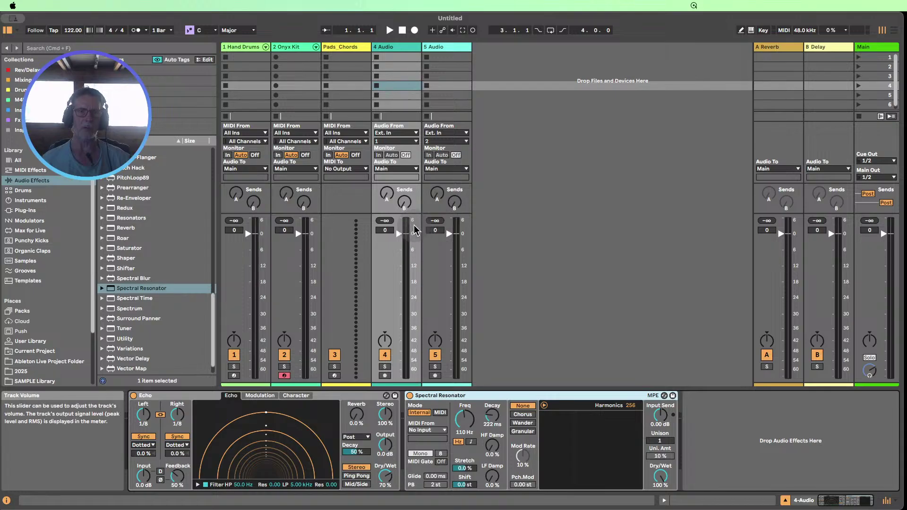
# - Insert a new MIDI track and move it in front of the Hand Drums track
pyautogui.click(348, 47)
pyautogui.click(245, 47)
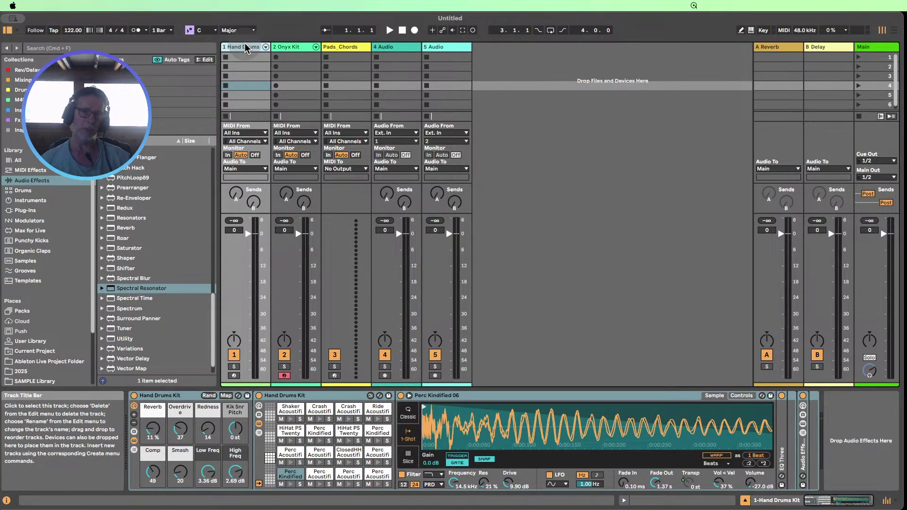
pyautogui.rightClick(491, 63)
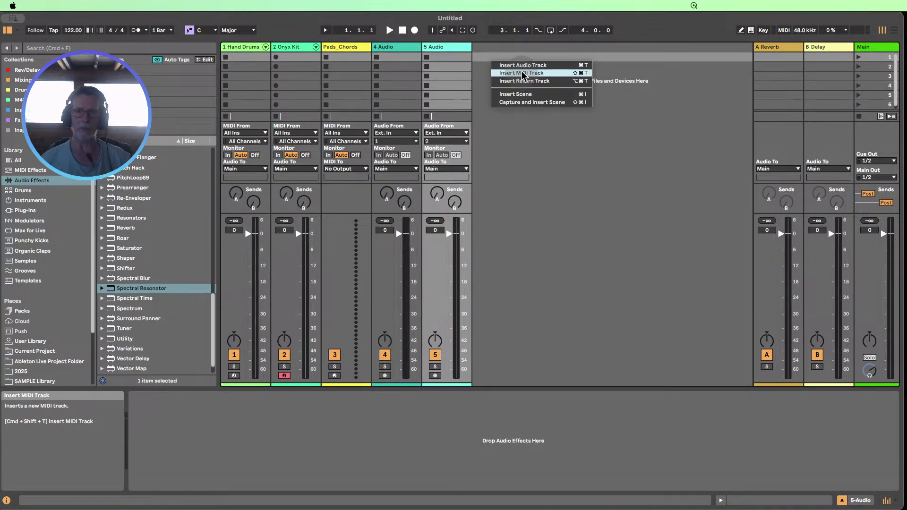
pyautogui.click(522, 74)
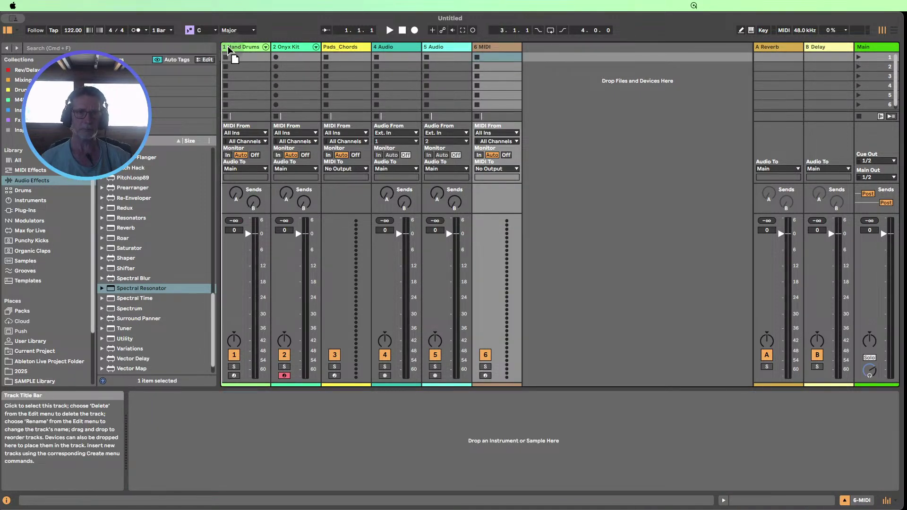
pyautogui.moveTo(229, 50); pyautogui.dragTo(230, 52)
# - Create a one-bar clip in the new MIDI track's first slot and draw four 1/16 C3 notes, one on each beat
pyautogui.doubleClick(241, 57)
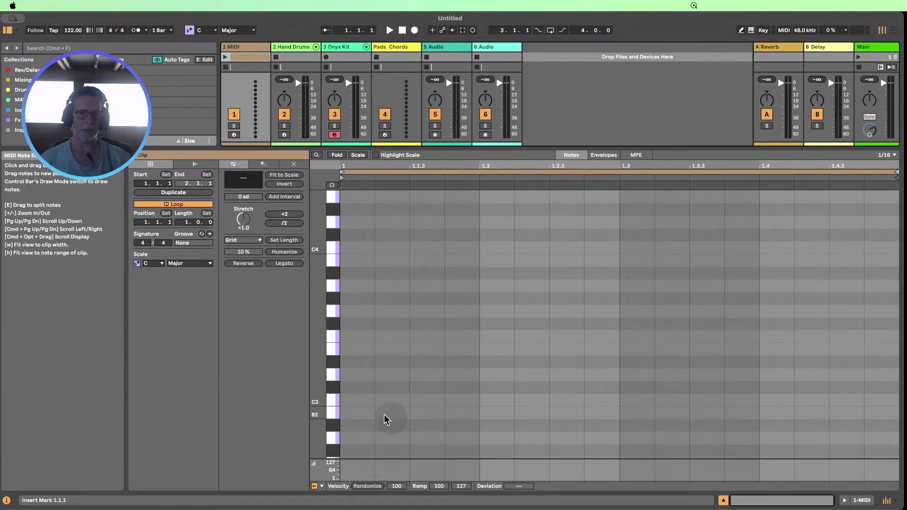
pyautogui.press('b')
pyautogui.click(352, 399)
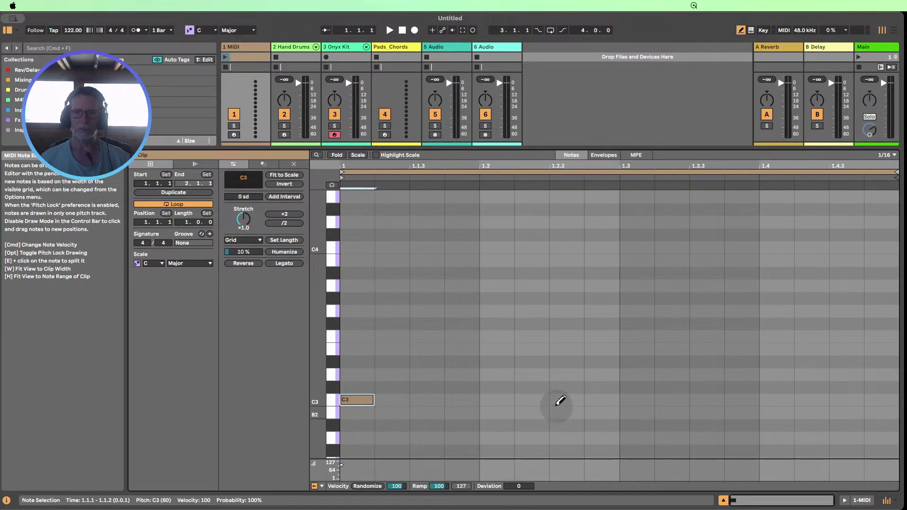
pyautogui.click(496, 400)
pyautogui.click(637, 400)
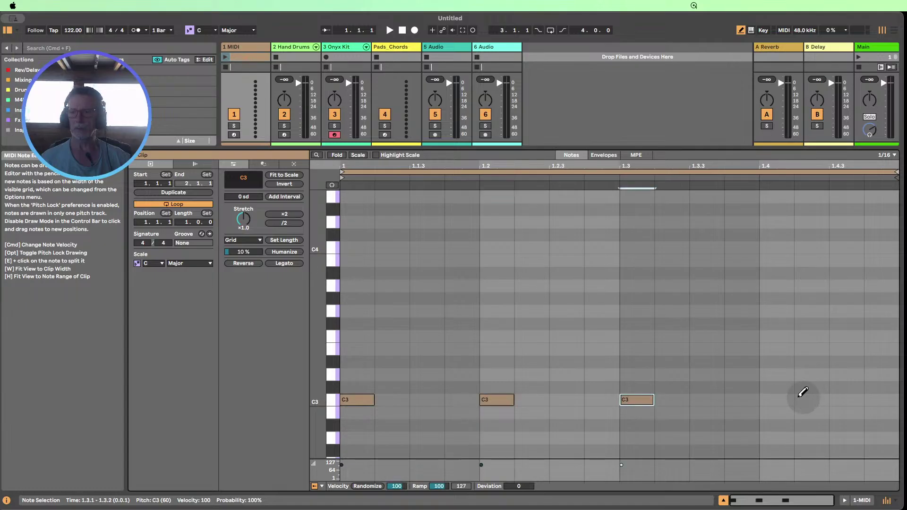
pyautogui.click(776, 399)
pyautogui.click(723, 499)
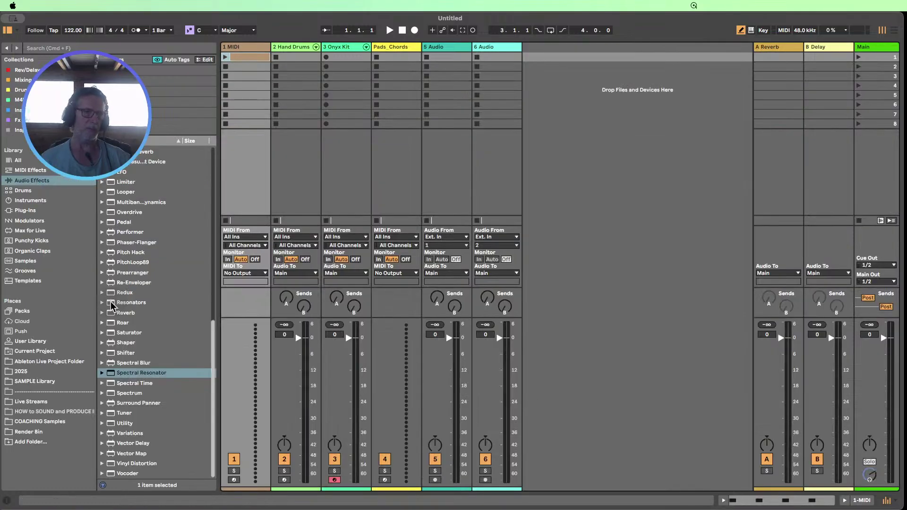
# - Load the CPR_Kick_32 sample from Punchy Kicks onto the first MIDI track
pyautogui.click(29, 241)
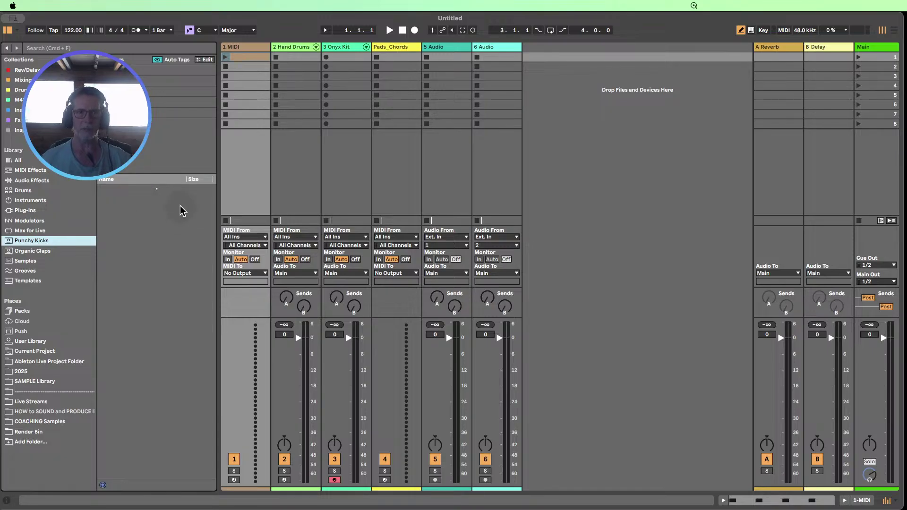
pyautogui.click(145, 188)
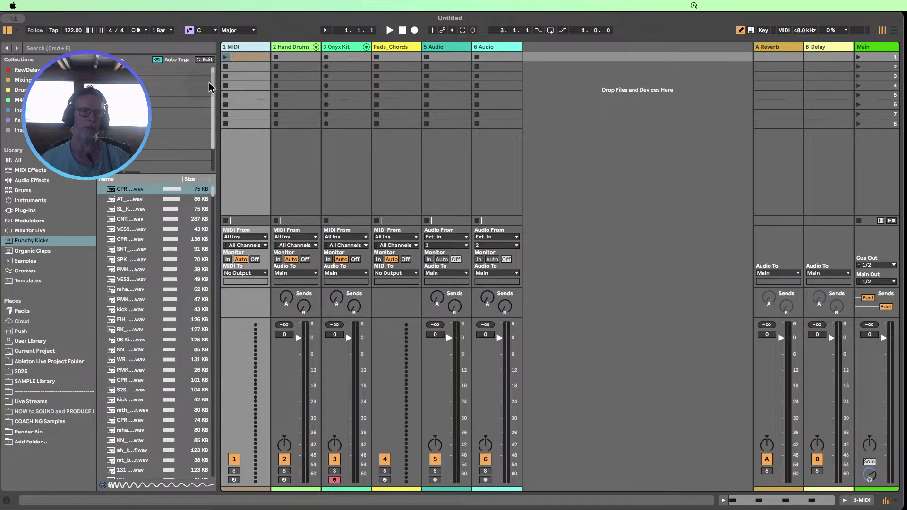
pyautogui.doubleClick(255, 48)
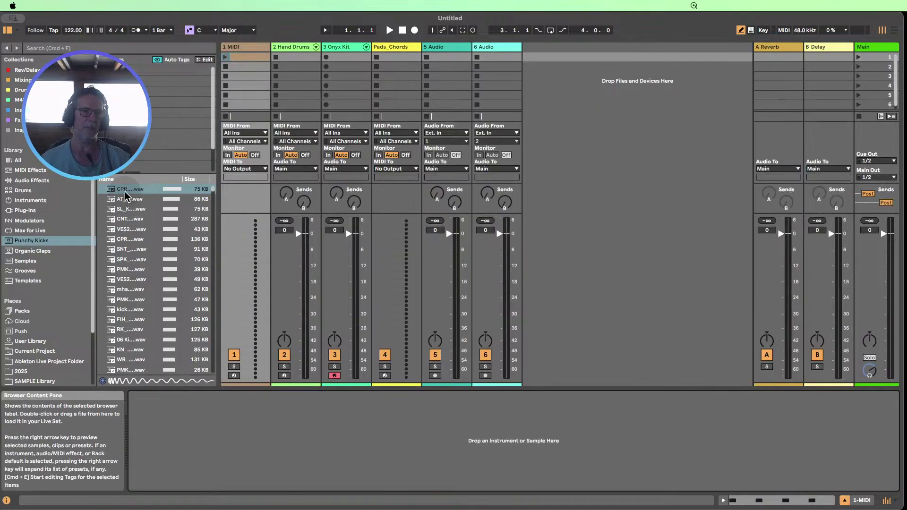
pyautogui.moveTo(191, 455); pyautogui.dragTo(191, 455)
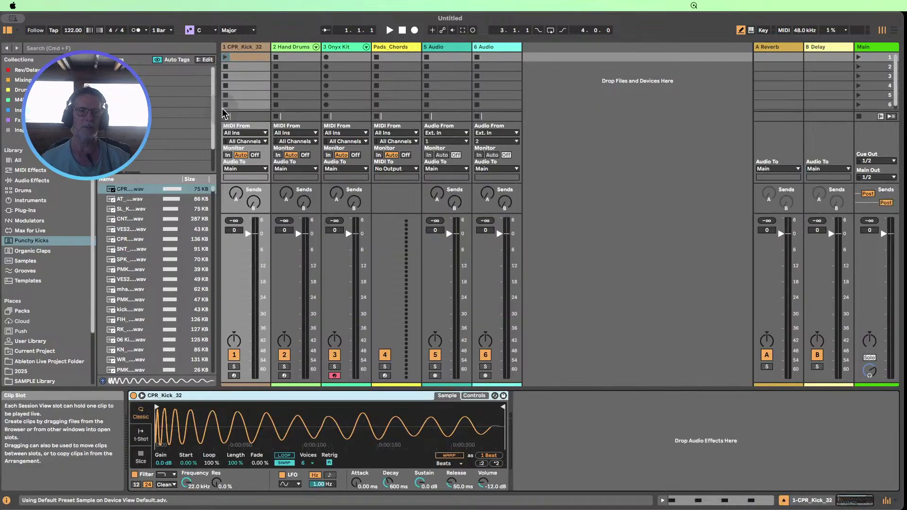
# - Launch the kick clip to hear the pattern and stop playback
pyautogui.click(225, 57)
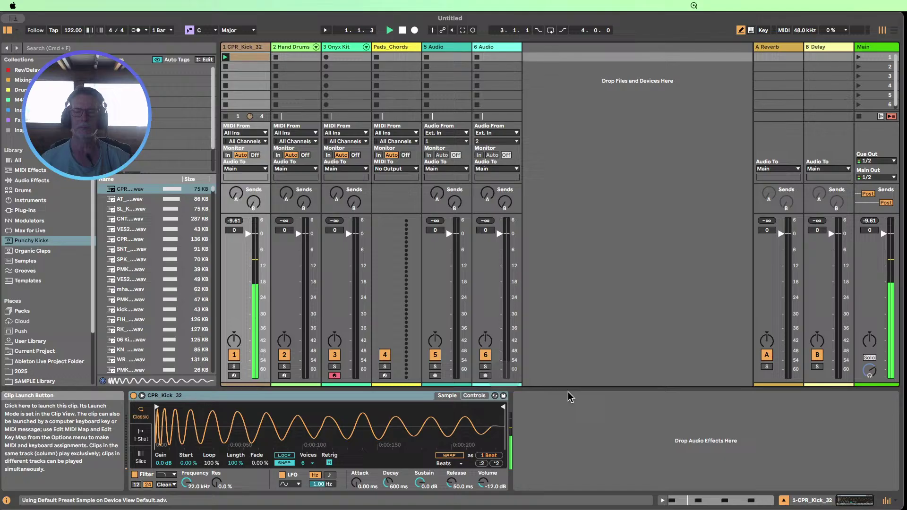
pyautogui.click(783, 499)
pyautogui.click(401, 30)
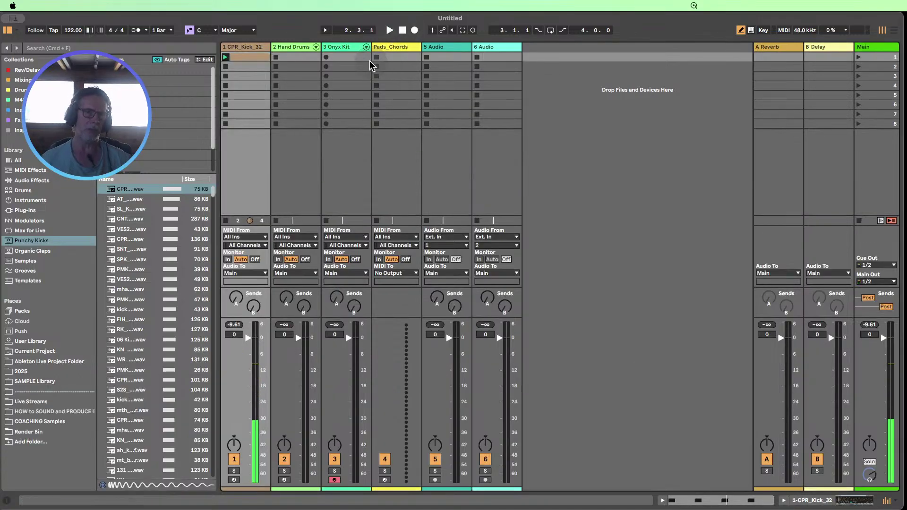
# - Create an empty one-bar MIDI clip in the first slot of the Hand Drums track
pyautogui.click(302, 49)
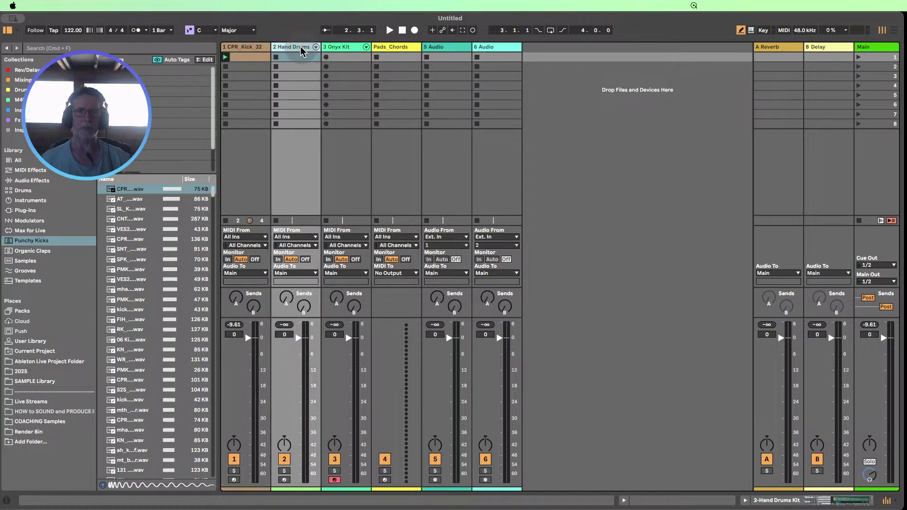
pyautogui.doubleClick(302, 49)
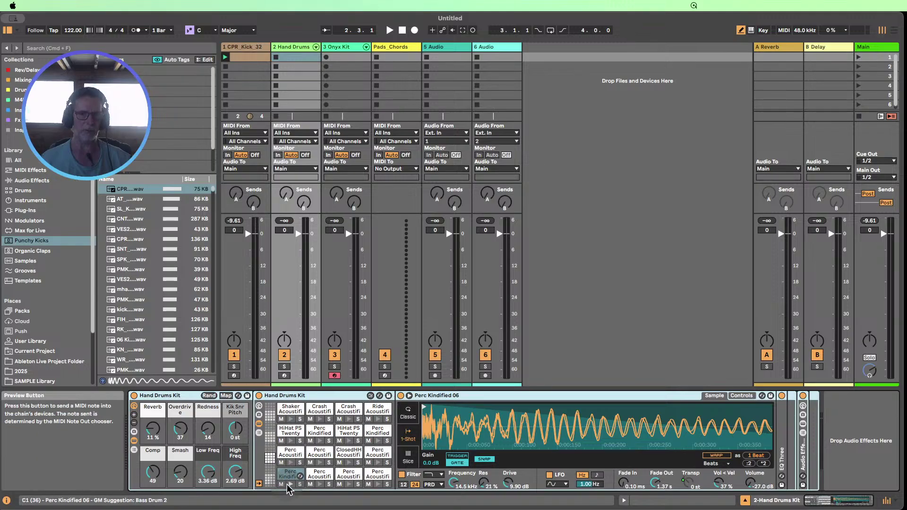
pyautogui.doubleClick(296, 59)
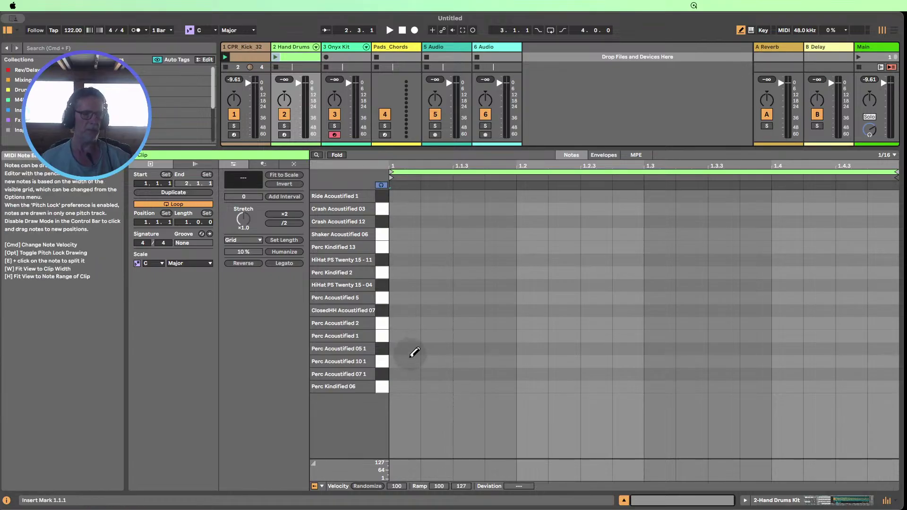
# - Audition the Hand Drums Kit sounds in the clip's note editor, from Perc Kindified 06 up to Crash Acoustified 03, replaying the percussion hits
pyautogui.click(383, 388)
pyautogui.click(381, 373)
pyautogui.click(381, 361)
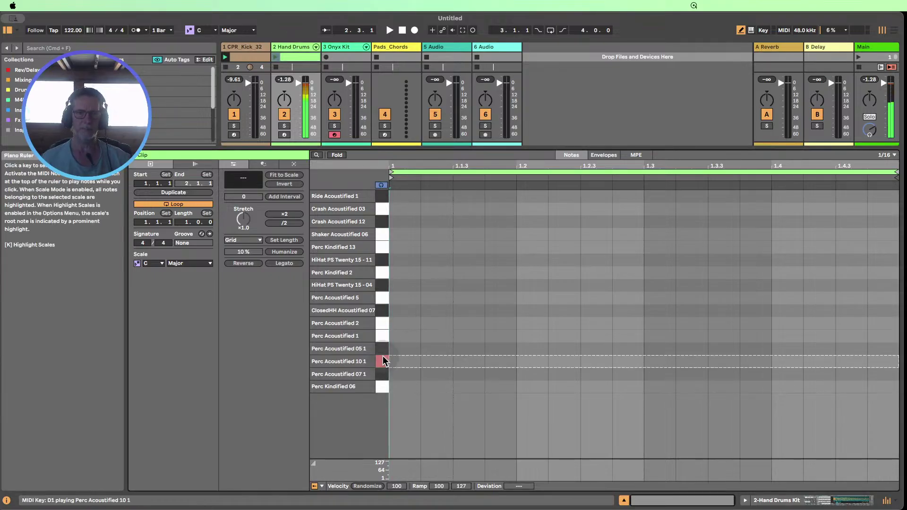
pyautogui.click(381, 336)
pyautogui.click(381, 324)
pyautogui.click(381, 311)
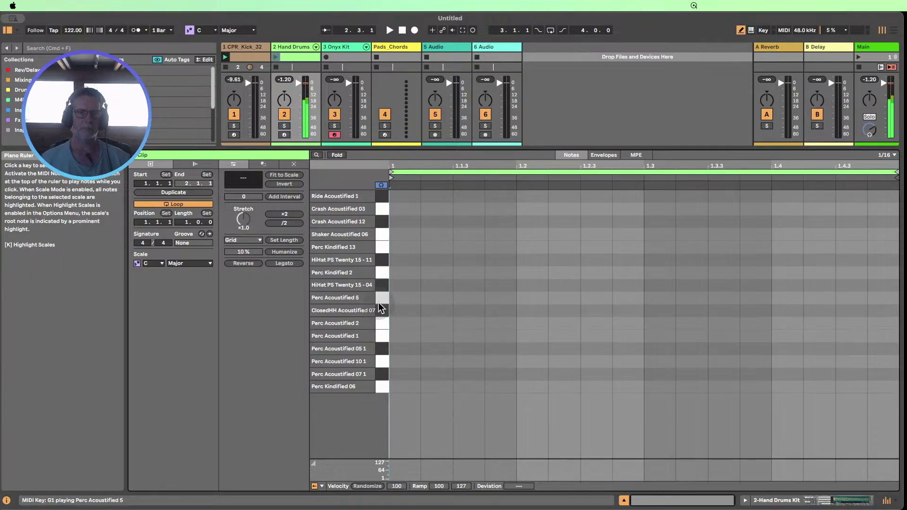
pyautogui.click(381, 298)
pyautogui.click(381, 273)
pyautogui.click(381, 260)
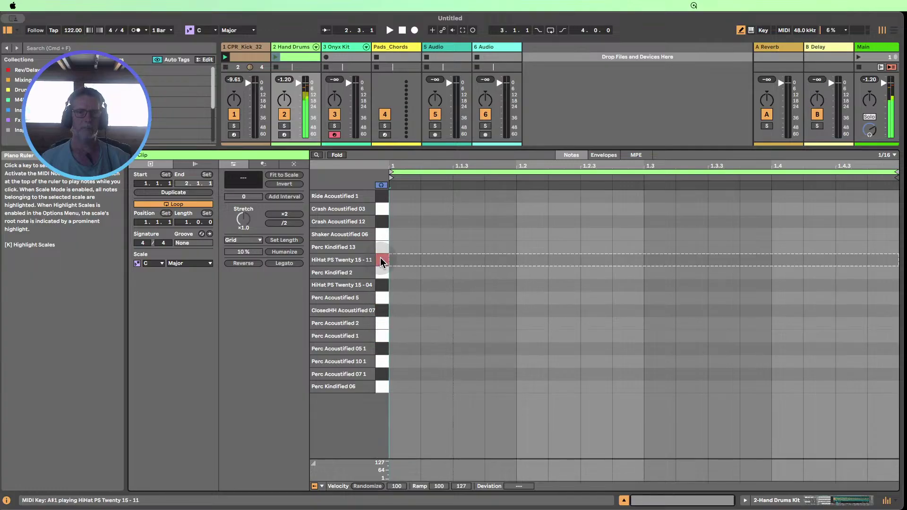
pyautogui.click(381, 247)
pyautogui.click(380, 239)
pyautogui.click(381, 222)
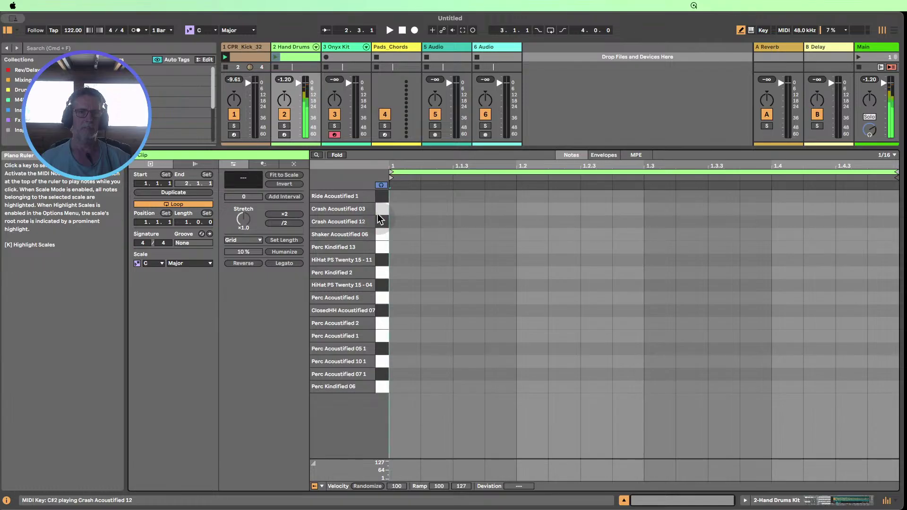
pyautogui.click(382, 209)
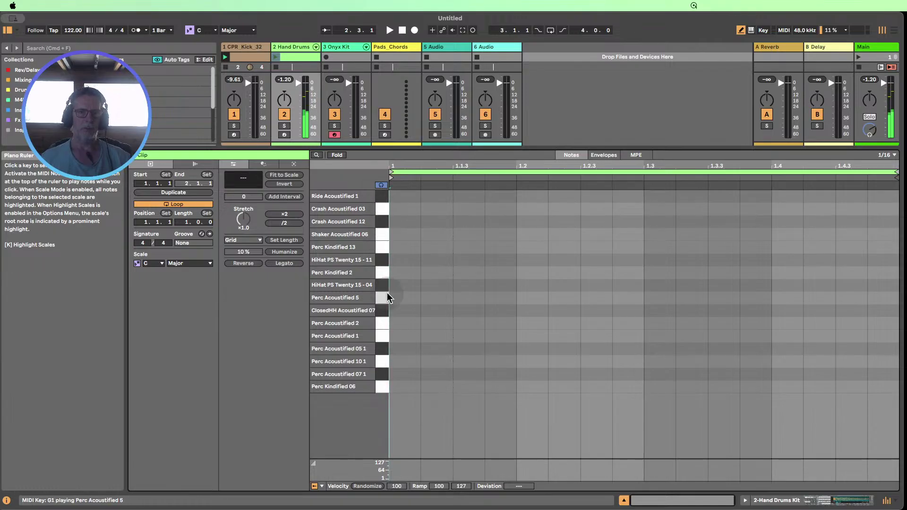
pyautogui.click(382, 324)
pyautogui.click(381, 350)
pyautogui.click(379, 364)
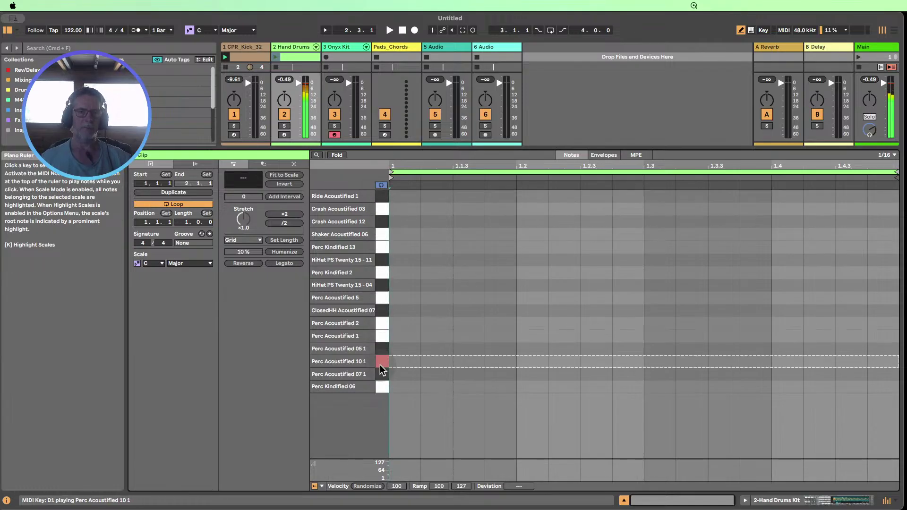
pyautogui.click(382, 376)
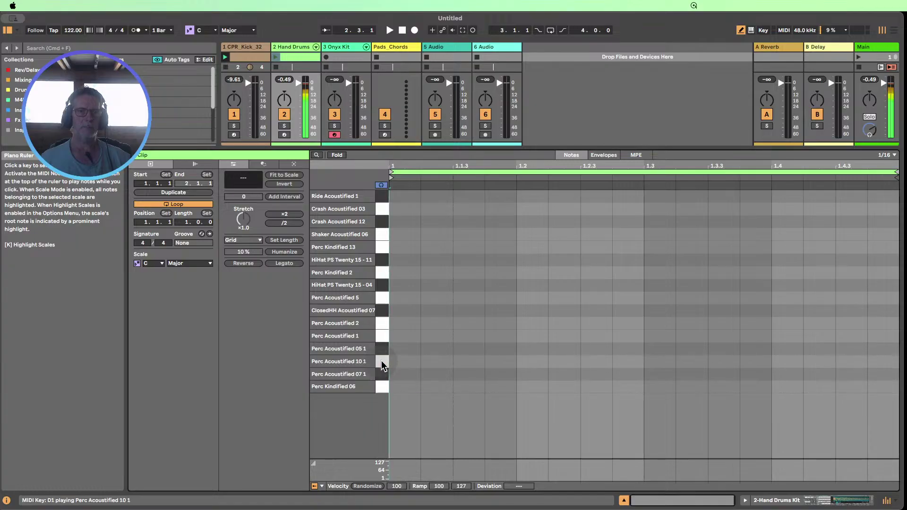
pyautogui.click(381, 386)
pyautogui.click(379, 363)
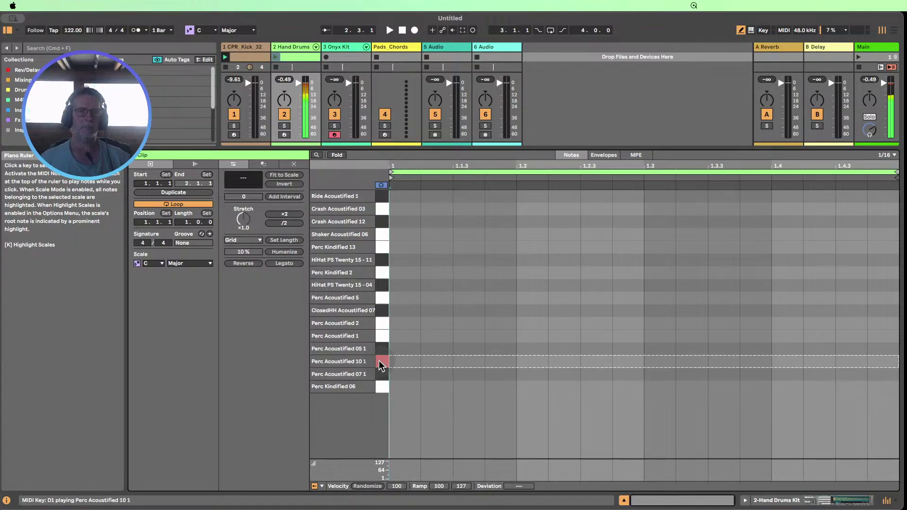
pyautogui.click(380, 335)
pyautogui.click(380, 309)
pyautogui.click(379, 297)
pyautogui.click(380, 285)
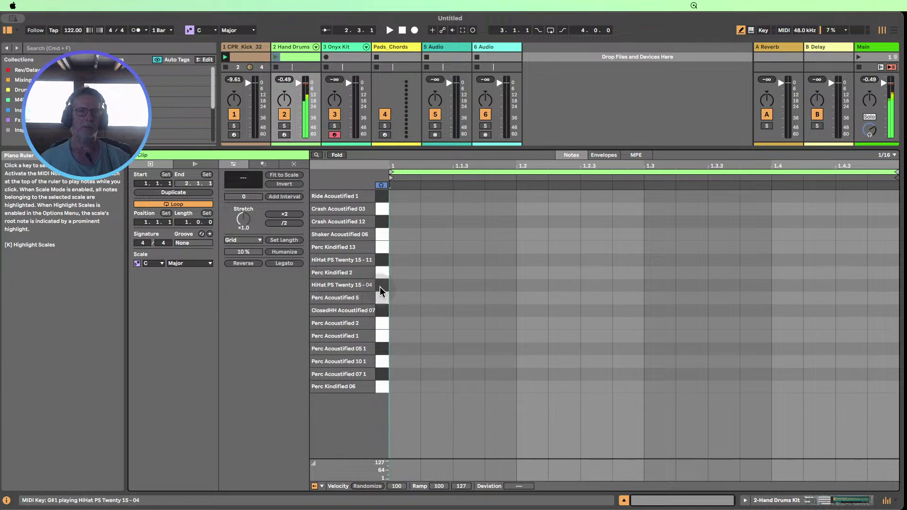
pyautogui.click(378, 273)
pyautogui.click(378, 300)
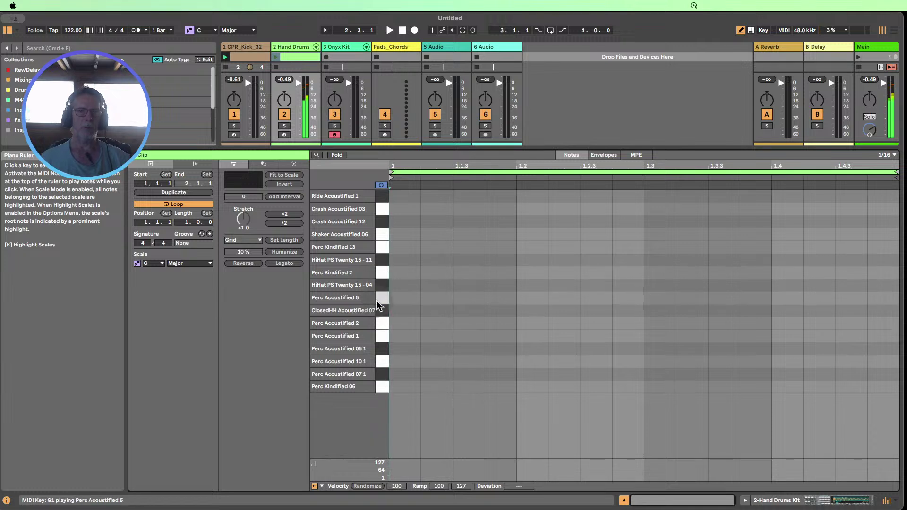
pyautogui.click(381, 247)
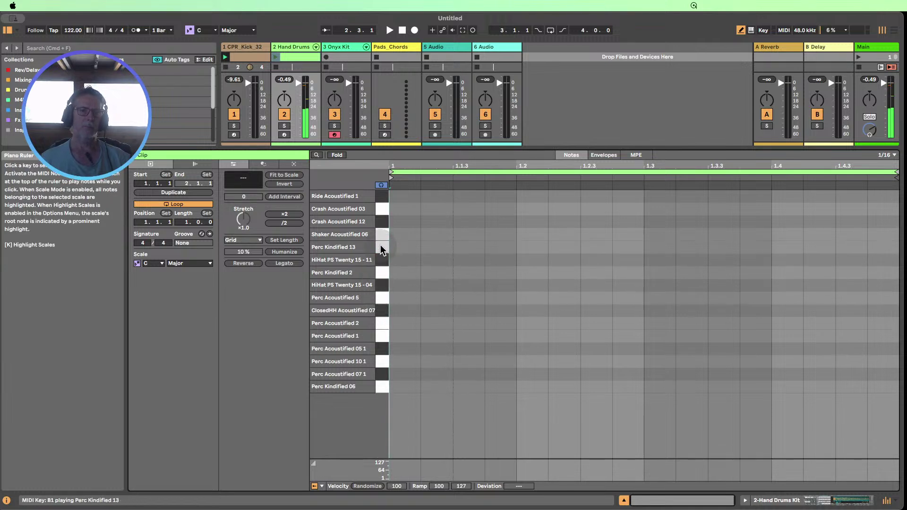
# - Draw five sixteenth-note Perc Kindified 13 hits in the Hand Drums clip at 1.1.1, 1.1.4, 1.2.3, 1.3.3 and 1.4.2, auditioning the sound
pyautogui.click(381, 248)
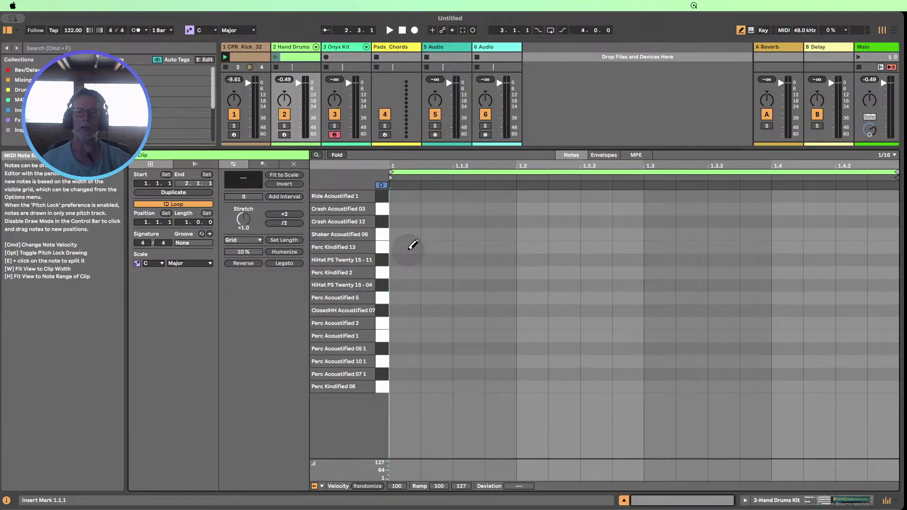
pyautogui.click(404, 247)
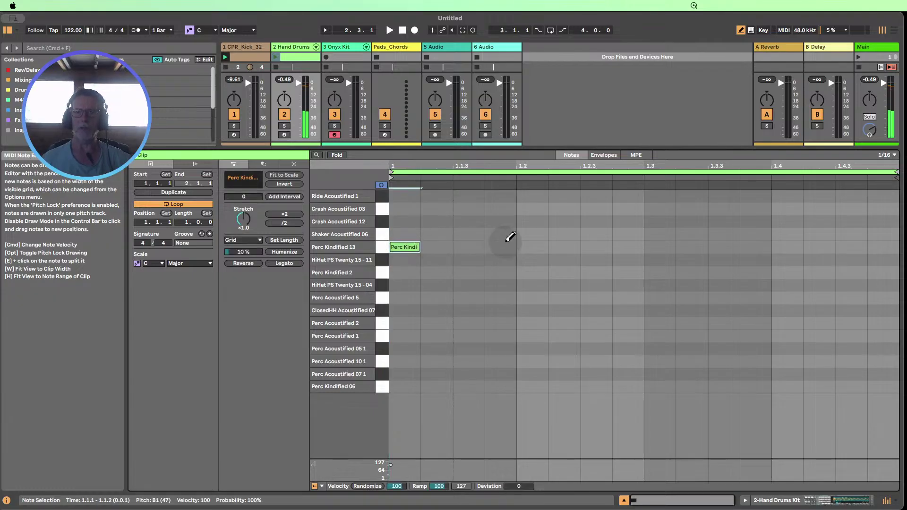
pyautogui.click(499, 247)
pyautogui.click(596, 247)
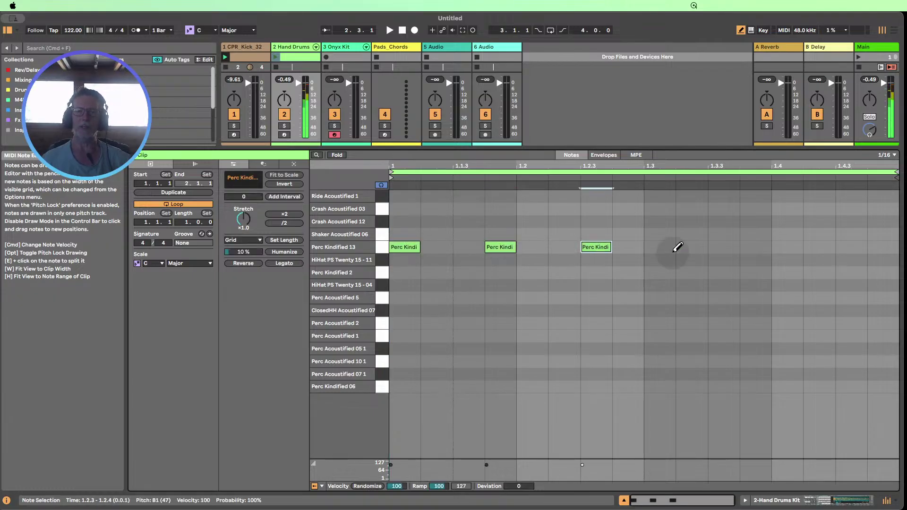
pyautogui.click(723, 247)
pyautogui.click(817, 247)
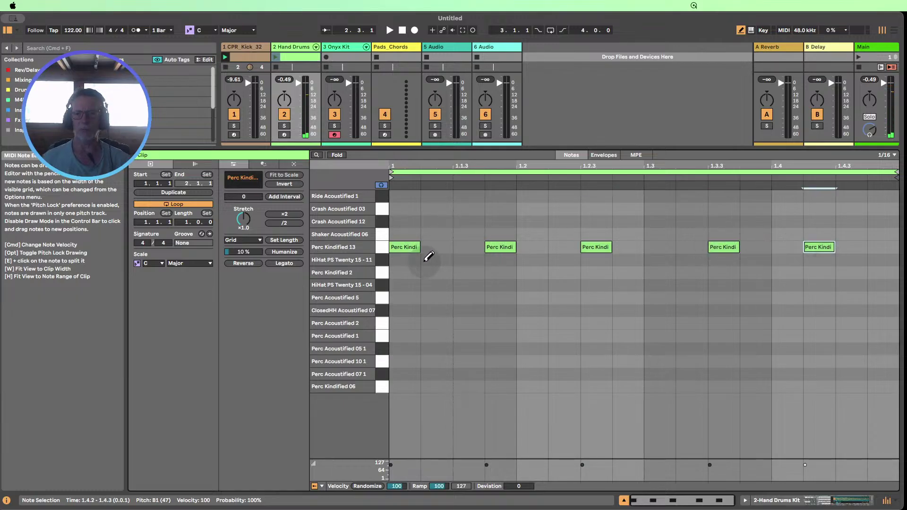
pyautogui.click(382, 249)
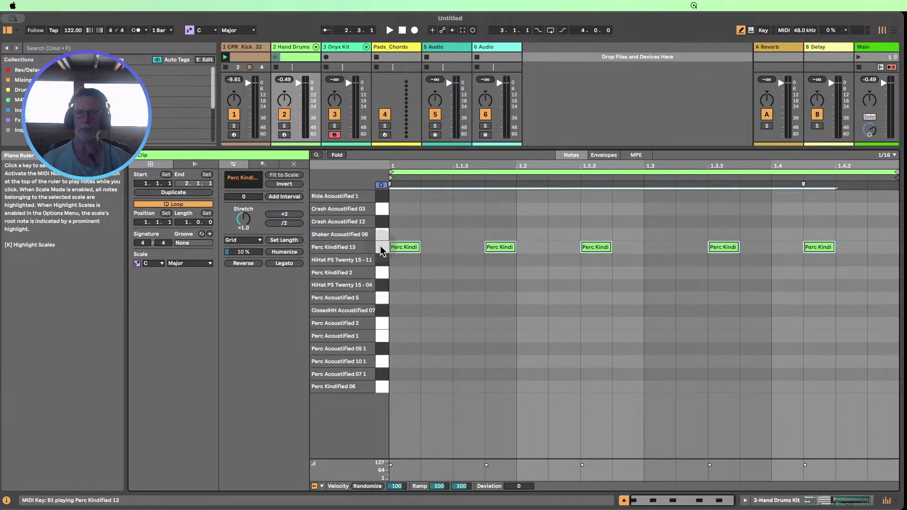
# - Play the Hand Drums clip with the kick, inspect the kit's Perc Kindified 13 pad, and stop playback
pyautogui.click(770, 501)
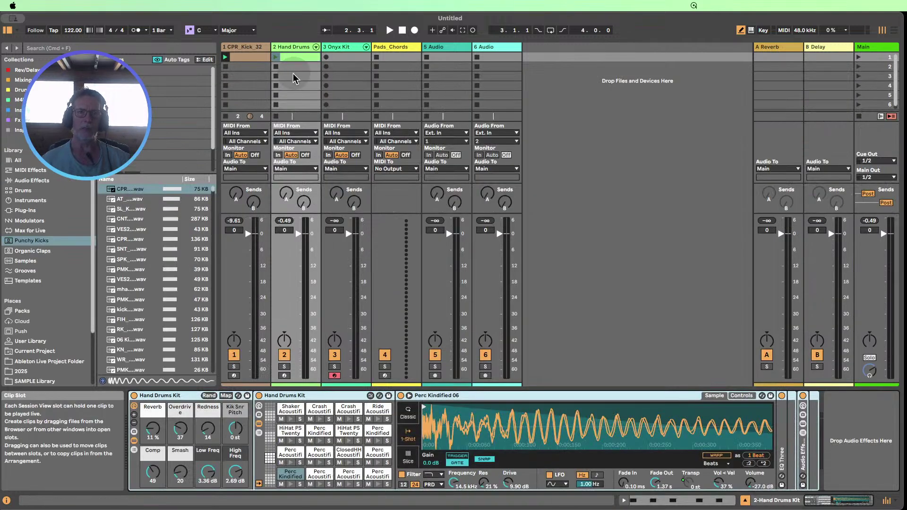
pyautogui.click(277, 57)
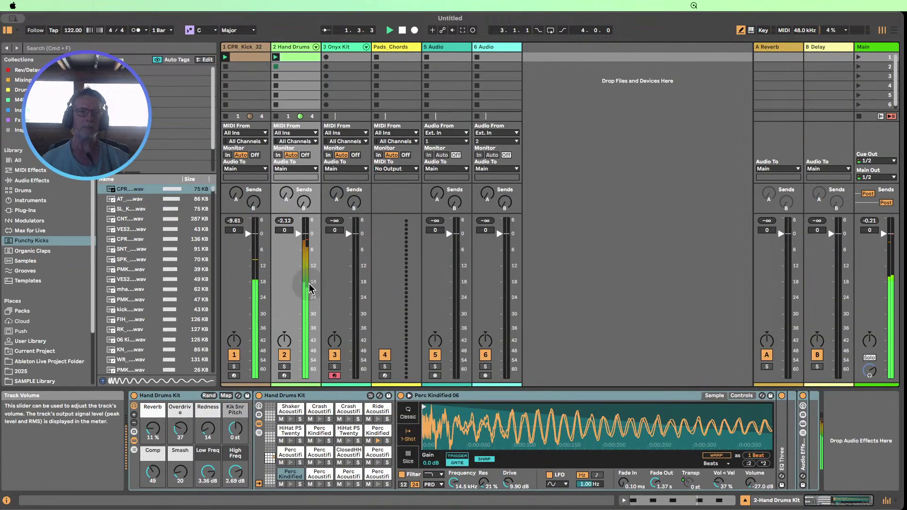
pyautogui.click(375, 432)
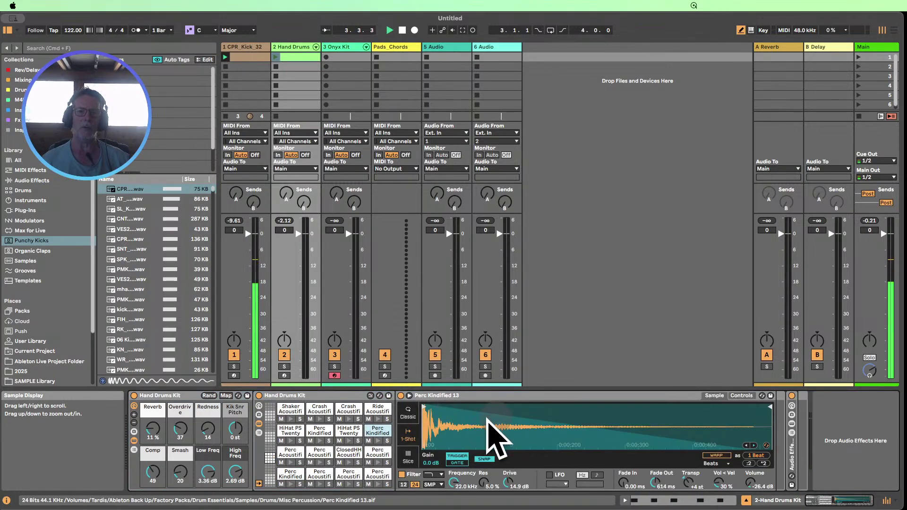
pyautogui.click(401, 31)
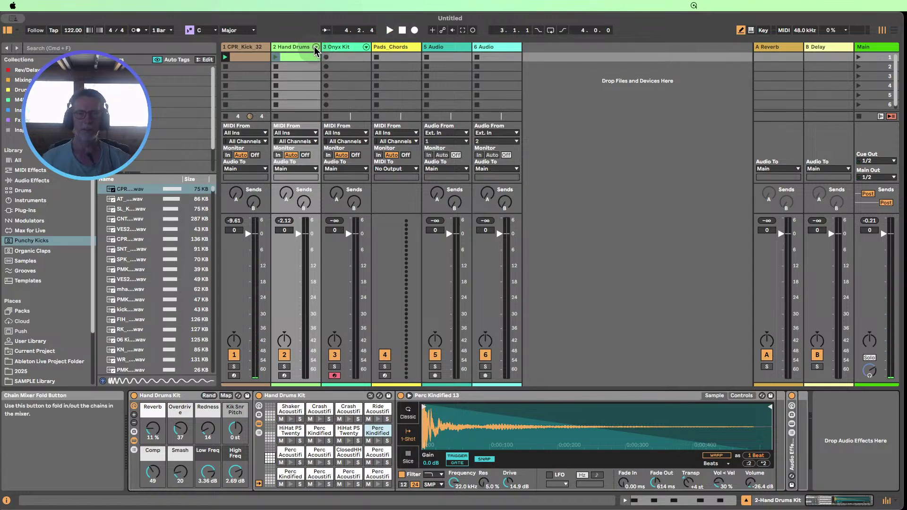
# - Unfold the Hand Drums Kit's chains in the mixer to view each drum pad's channel, and fold the pad channels away
pyautogui.click(315, 47)
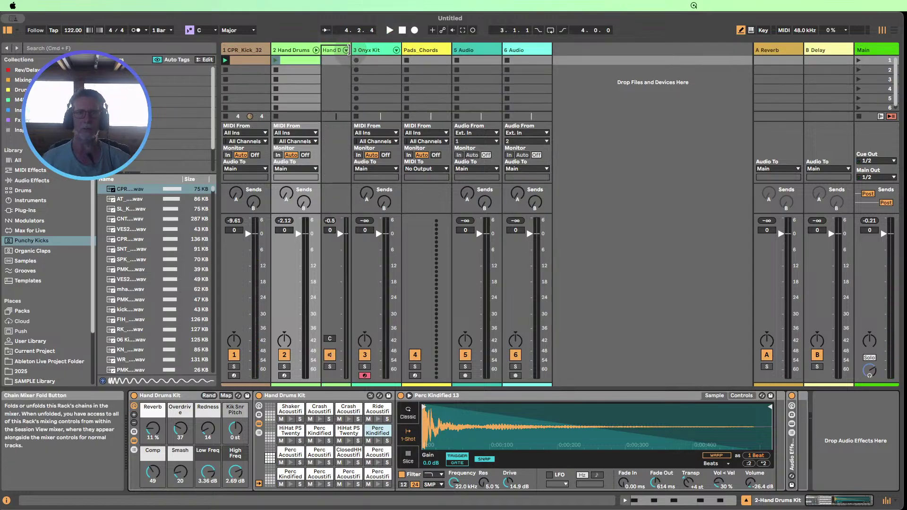
pyautogui.click(346, 50)
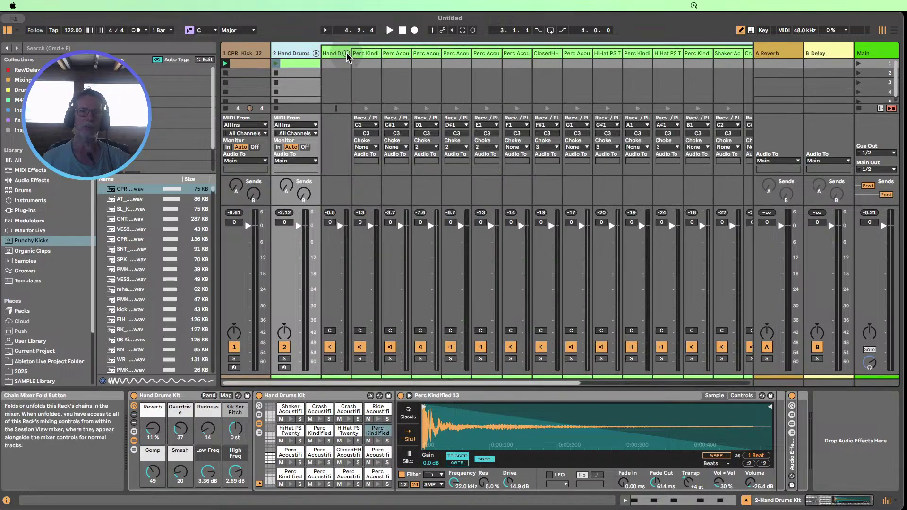
pyautogui.click(347, 52)
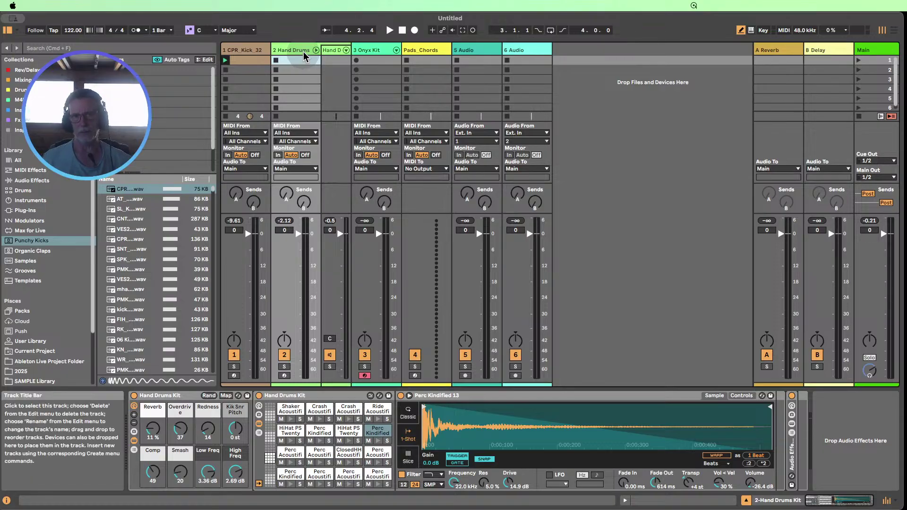
# - Insert a new MIDI track between Hand Drums and Onyx Kit, and fold the Hand Drums chain in the mixer
pyautogui.rightClick(577, 95)
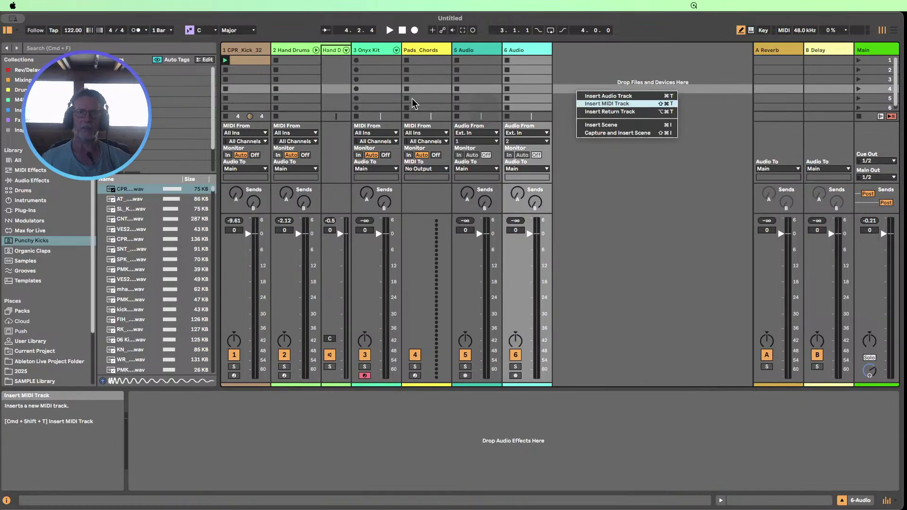
pyautogui.click(591, 104)
pyautogui.moveTo(582, 47); pyautogui.dragTo(364, 56)
pyautogui.click(302, 51)
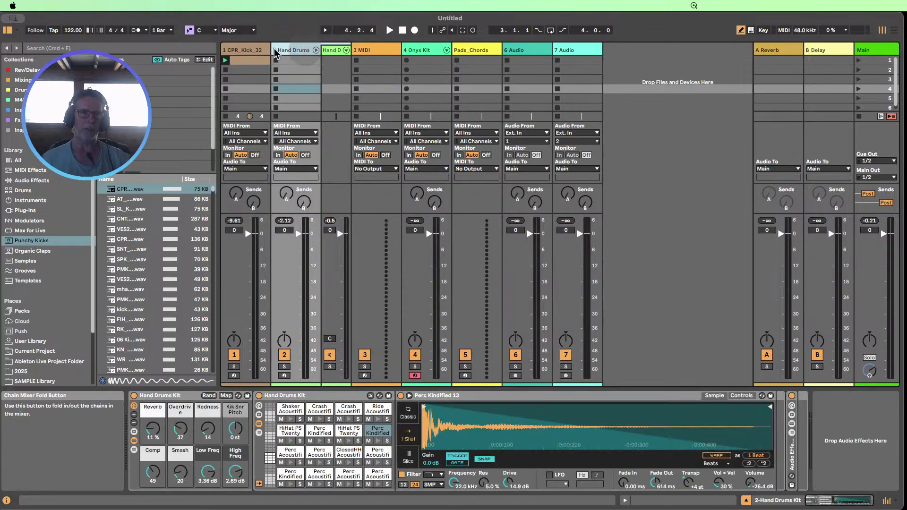
pyautogui.click(315, 49)
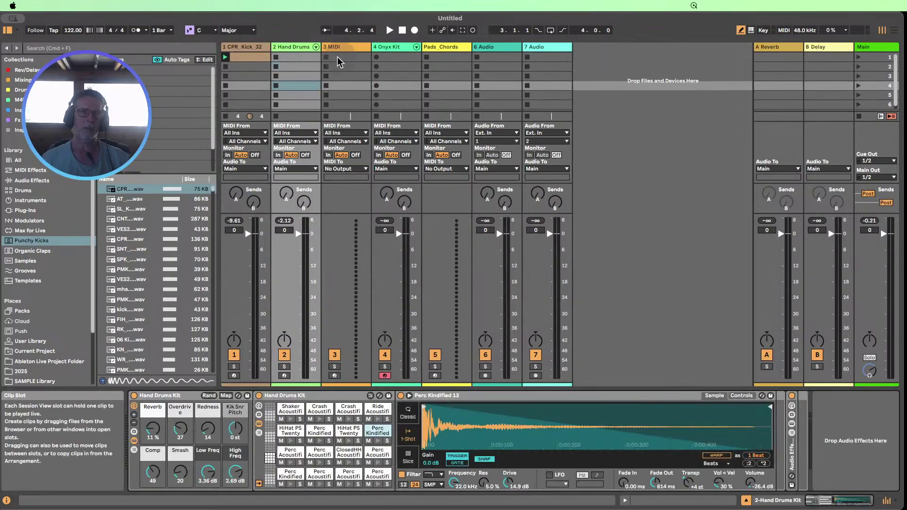
# - Route the new MIDI track's MIDI output to 2-Hand Drums Kit, targeting the Perc Kindified 13 chain
pyautogui.click(350, 169)
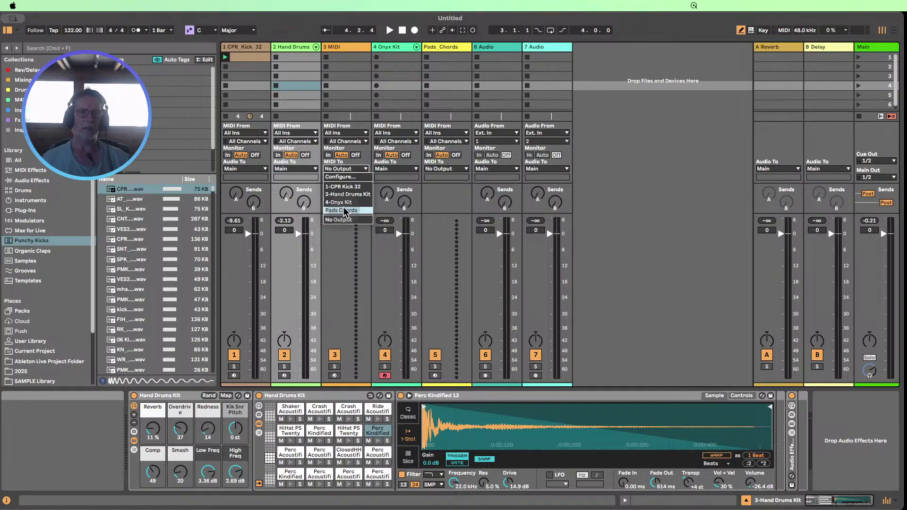
pyautogui.click(347, 194)
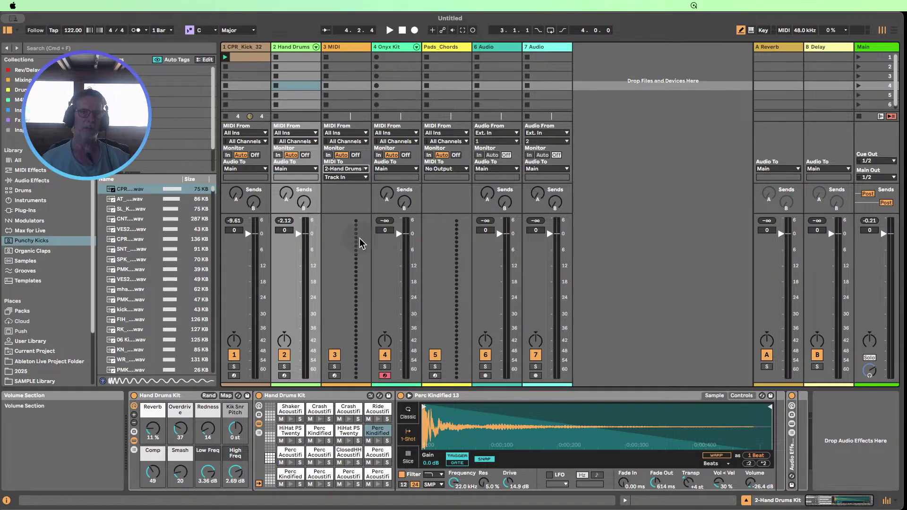
pyautogui.click(350, 178)
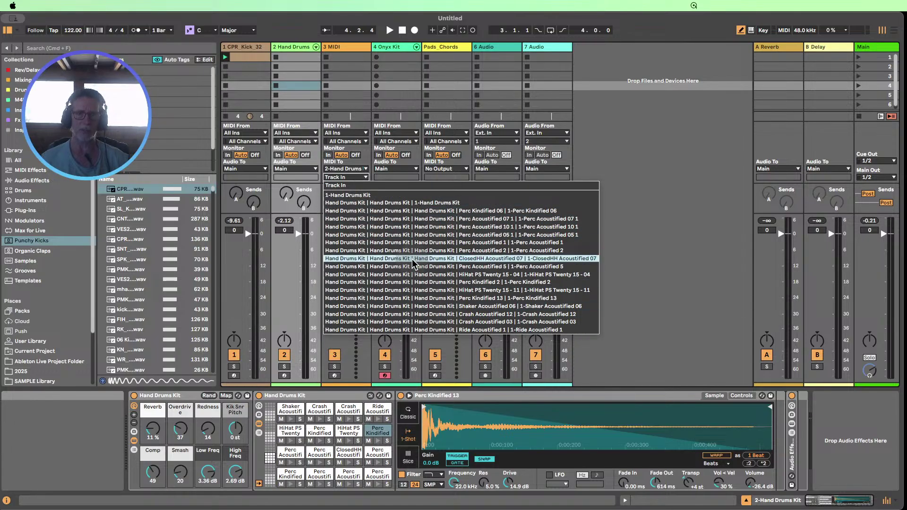
pyautogui.click(450, 298)
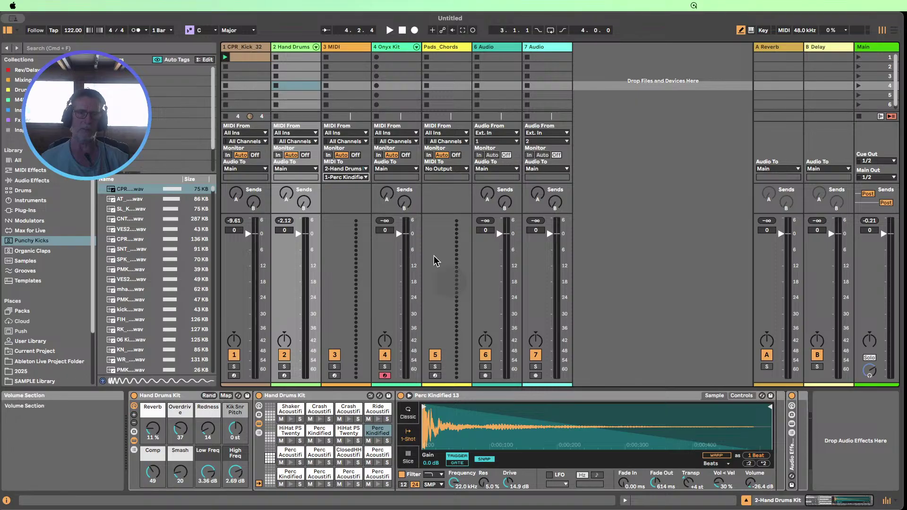
# - Create an empty one-bar clip in the new MIDI track's first slot and audition notes on its piano keys
pyautogui.click(345, 54)
pyautogui.doubleClick(344, 57)
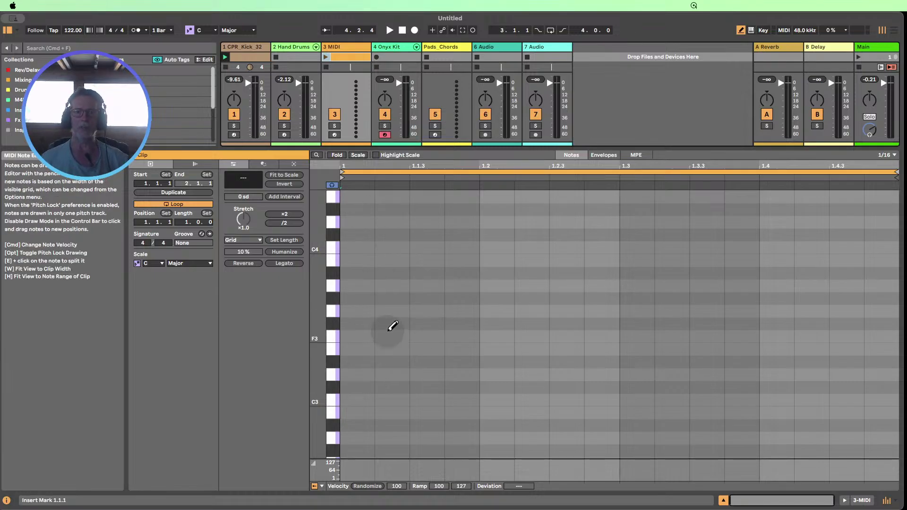
pyautogui.moveTo(335, 330); pyautogui.dragTo(330, 431)
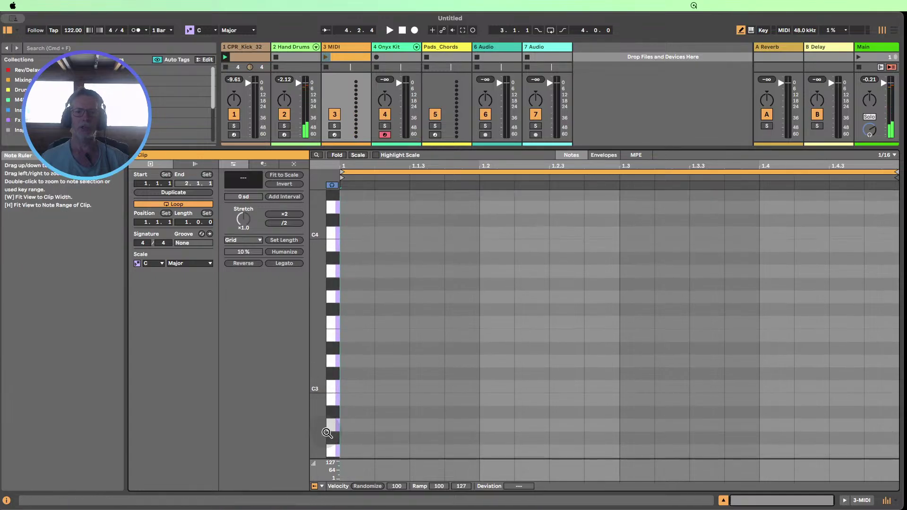
# - Review the Hand Drums Kit chains available as output targets for the new MIDI track
pyautogui.click(723, 501)
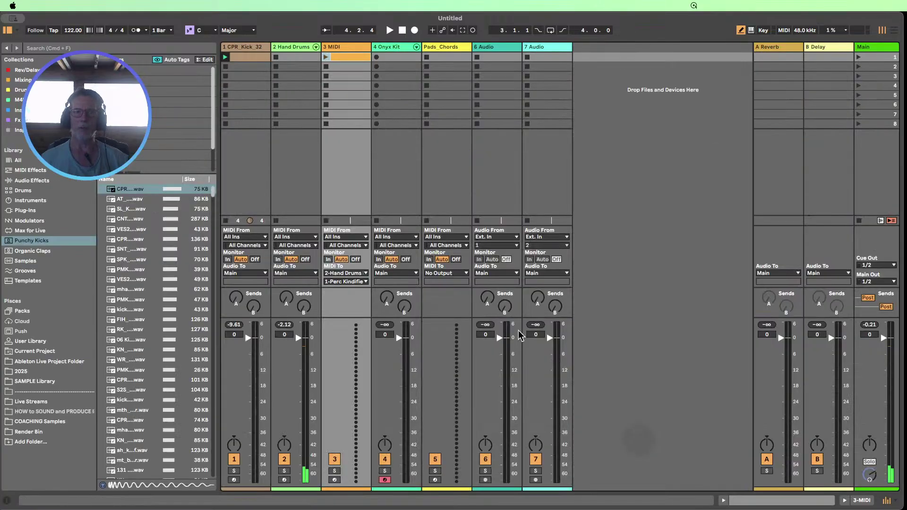
pyautogui.click(348, 282)
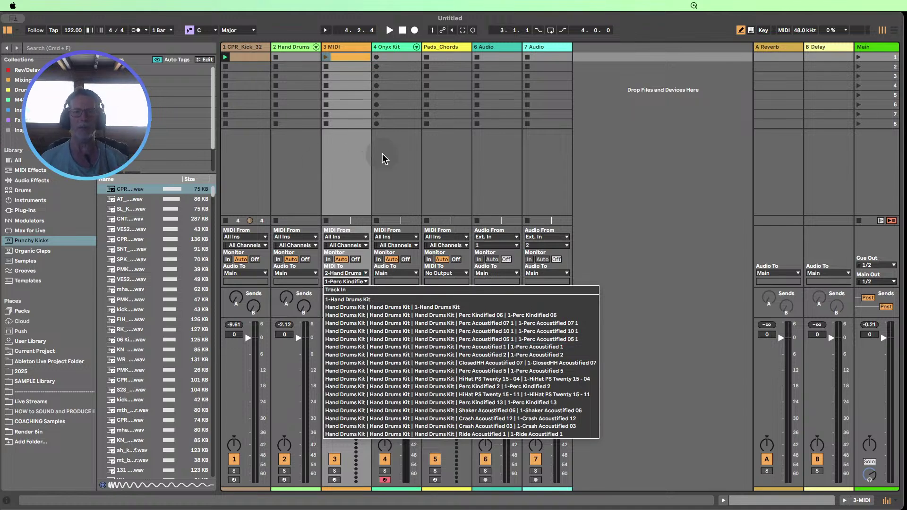
pyautogui.click(356, 197)
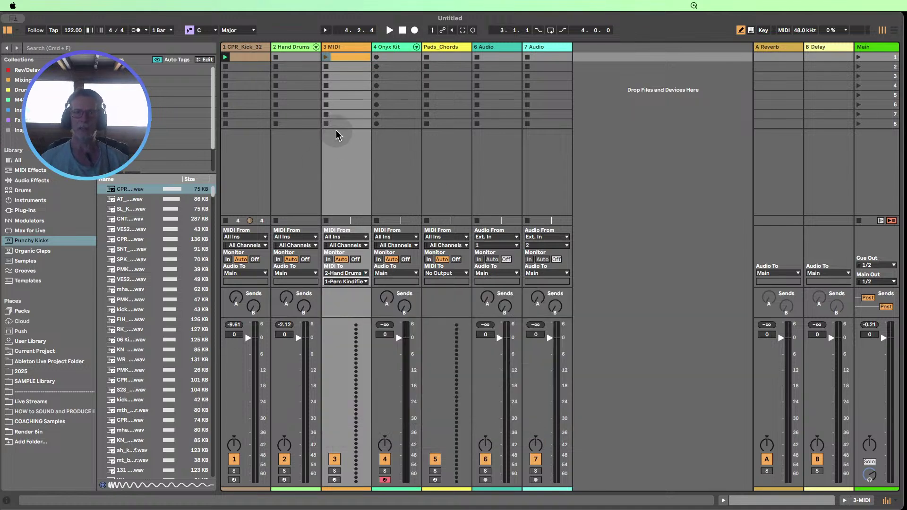
# - Create an empty clip in the first slot of the Hand Drums track and view its named drum rows
pyautogui.click(288, 48)
pyautogui.doubleClick(288, 48)
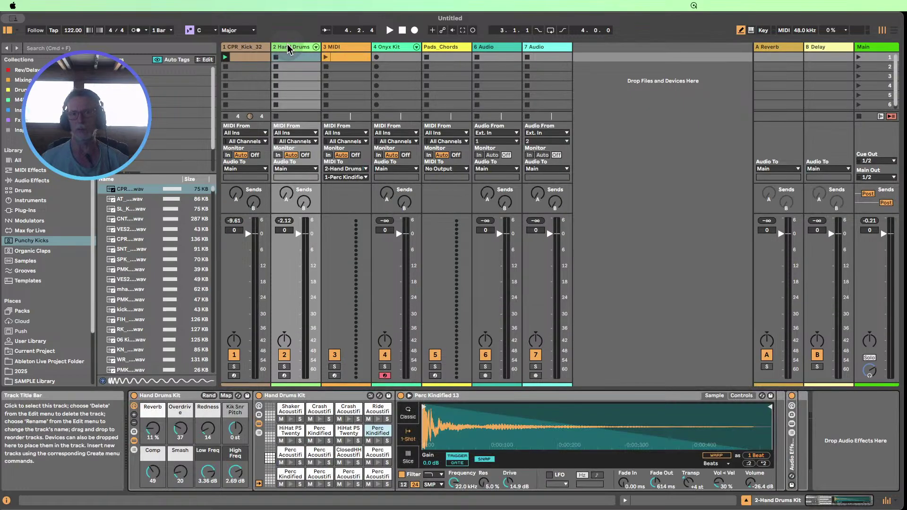
pyautogui.doubleClick(290, 56)
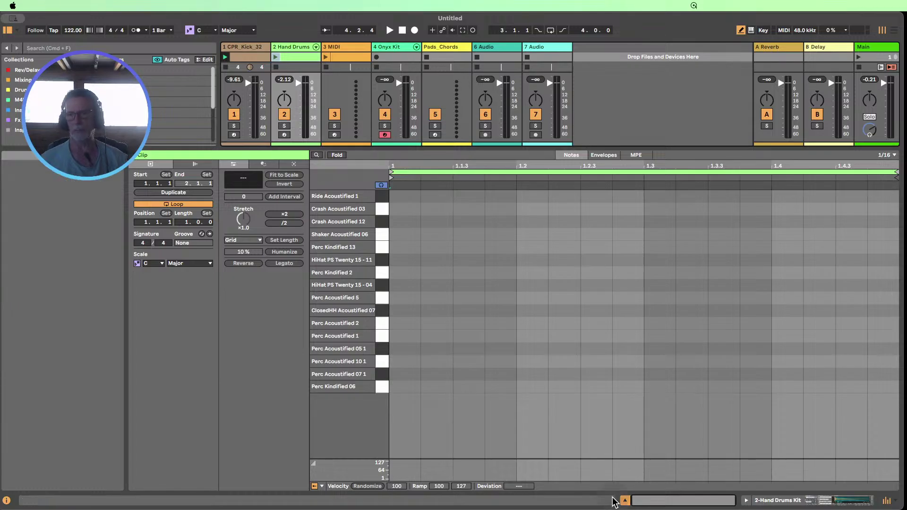
pyautogui.click(625, 500)
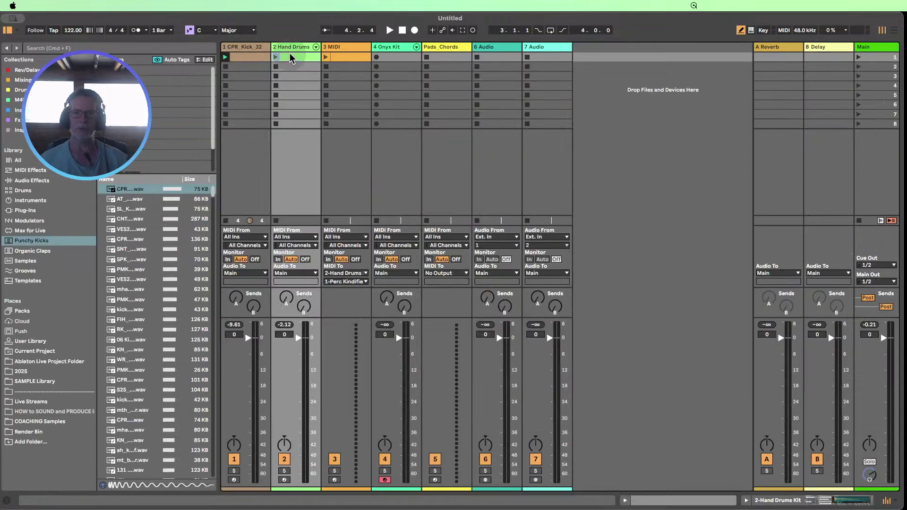
# - Check the piano roll of the new MIDI track's clip and delete that clip from the first slot
pyautogui.doubleClick(356, 57)
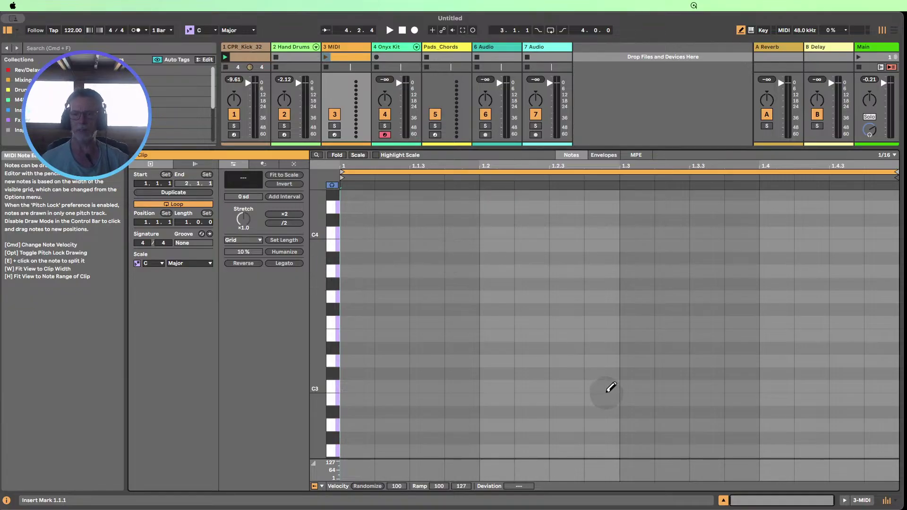
pyautogui.click(723, 500)
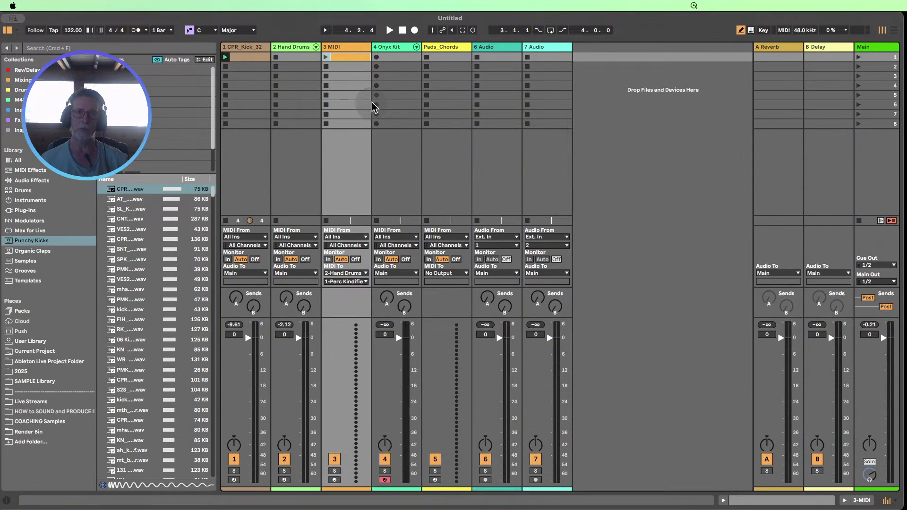
pyautogui.press('Delete')
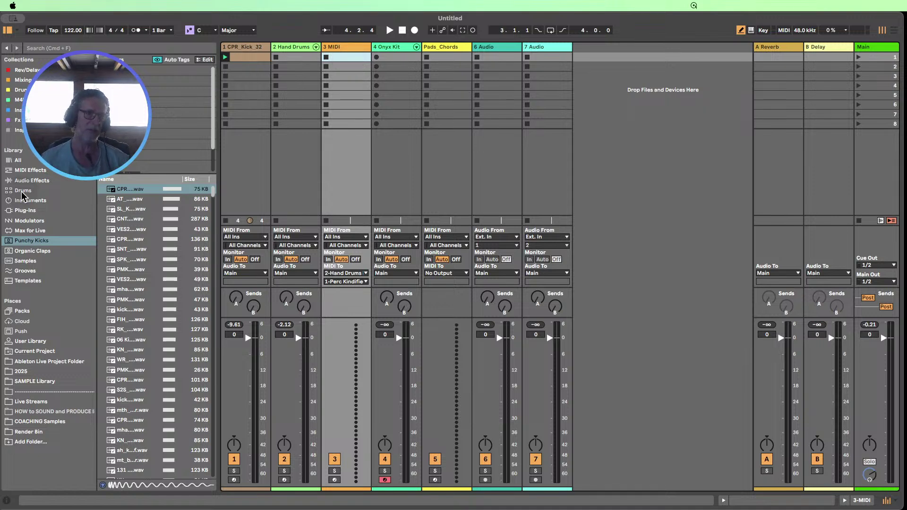
# - Create an empty one-bar clip in the first slot of the 3 MIDI track and bring up its Rhythm generator
pyautogui.click(349, 47)
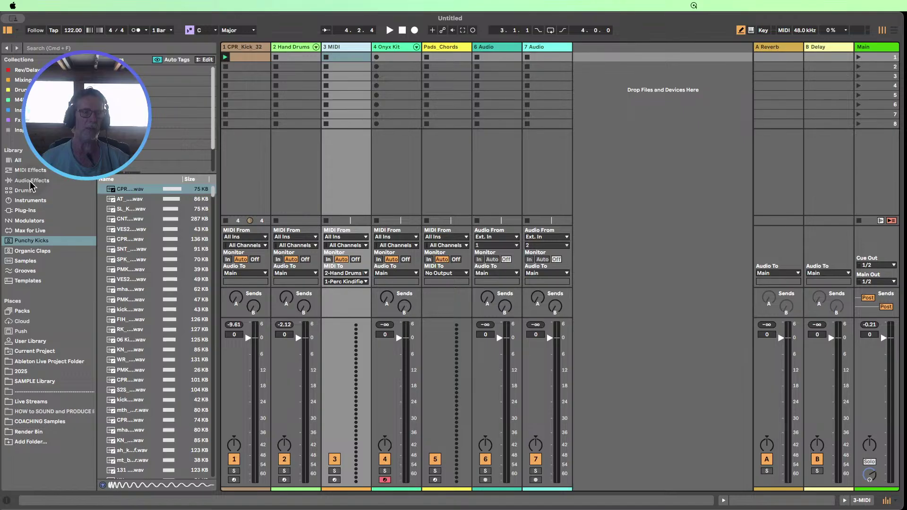
pyautogui.click(343, 59)
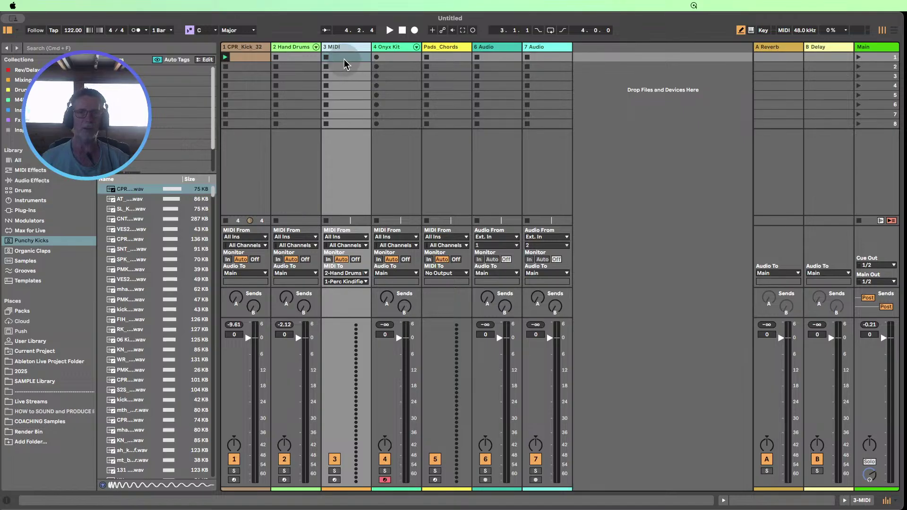
pyautogui.doubleClick(345, 59)
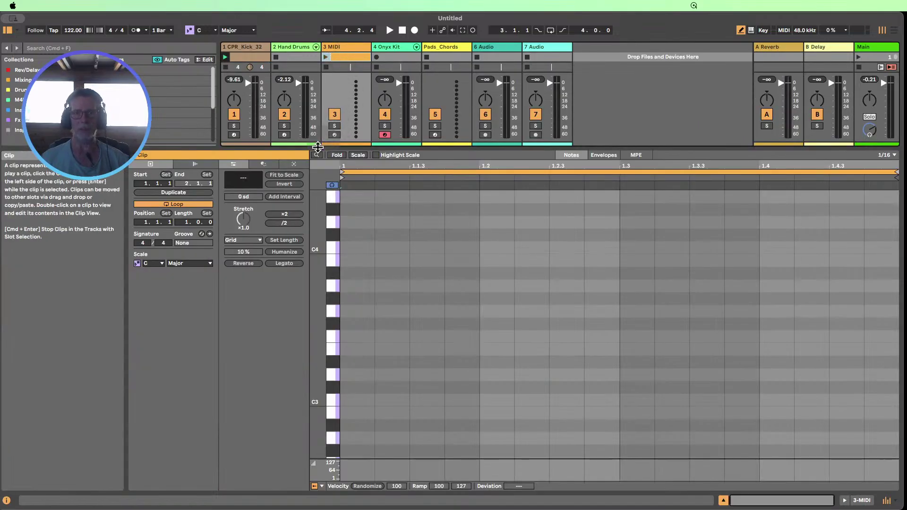
pyautogui.click(263, 163)
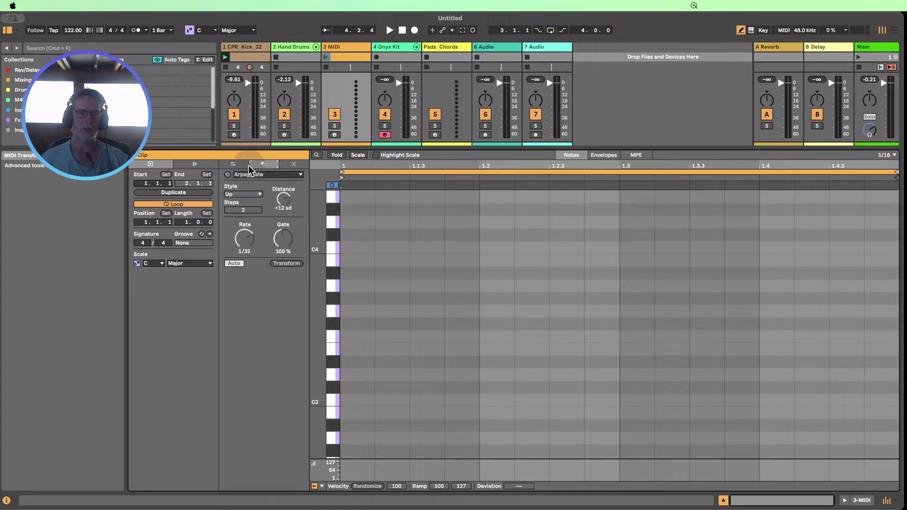
pyautogui.click(293, 164)
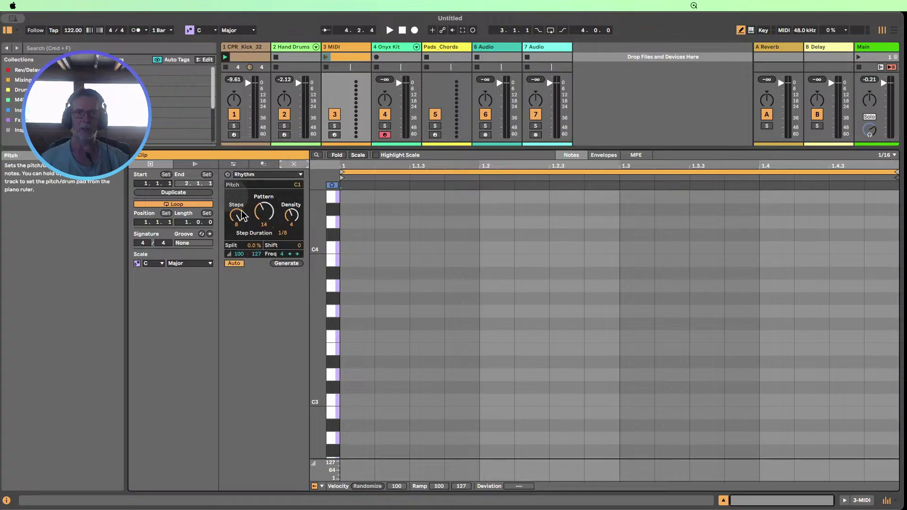
# - Switch the clip's generator to Seed, set its duration range to 1/32–1/8, and generate notes with automatic updating on
pyautogui.click(267, 175)
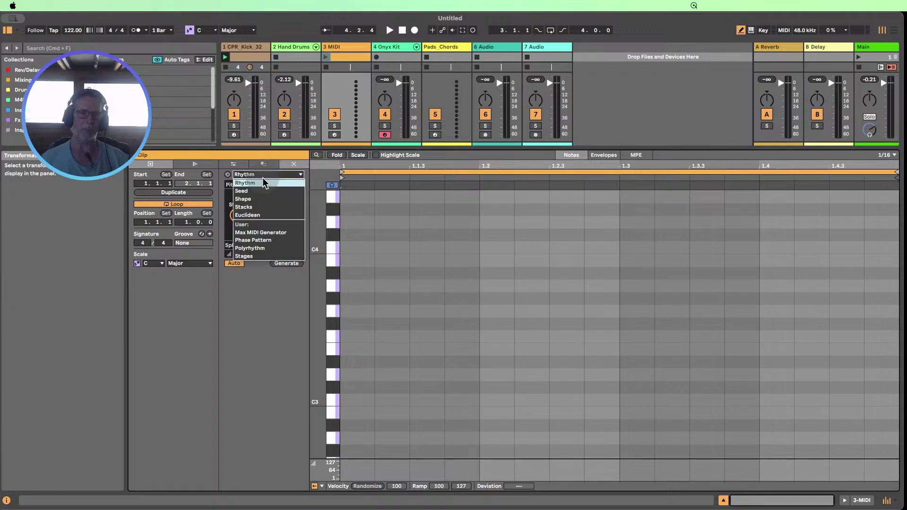
pyautogui.click(255, 191)
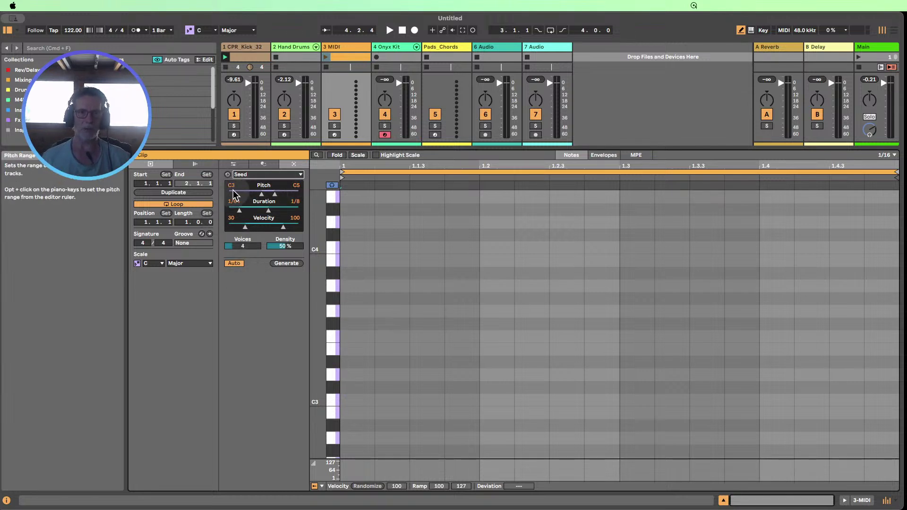
pyautogui.click(234, 263)
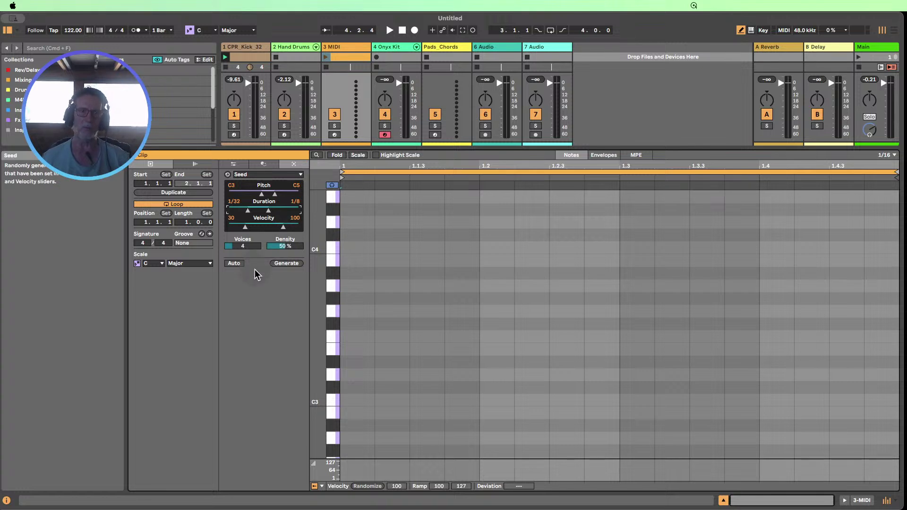
pyautogui.click(235, 264)
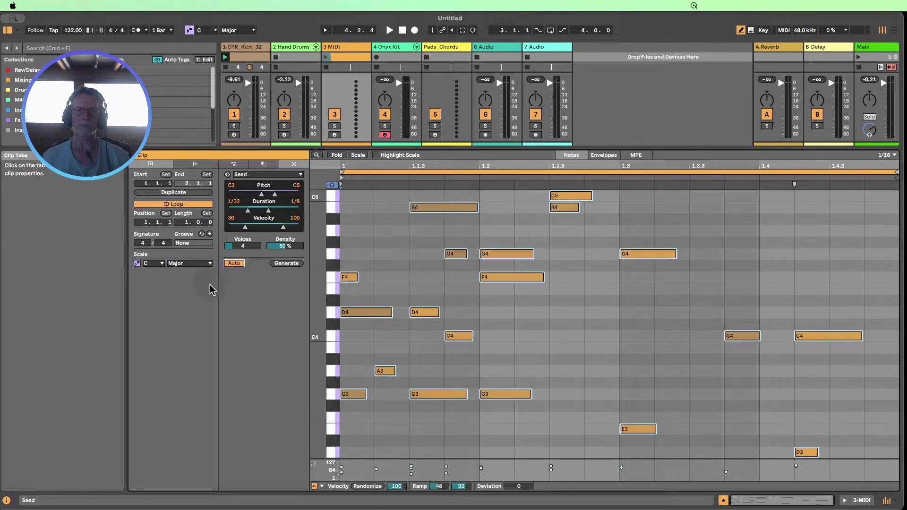
# - Launch the 3 MIDI clip and refine the Seed settings to 2 voices, a 1/16 minimum duration and 61% density
pyautogui.click(325, 57)
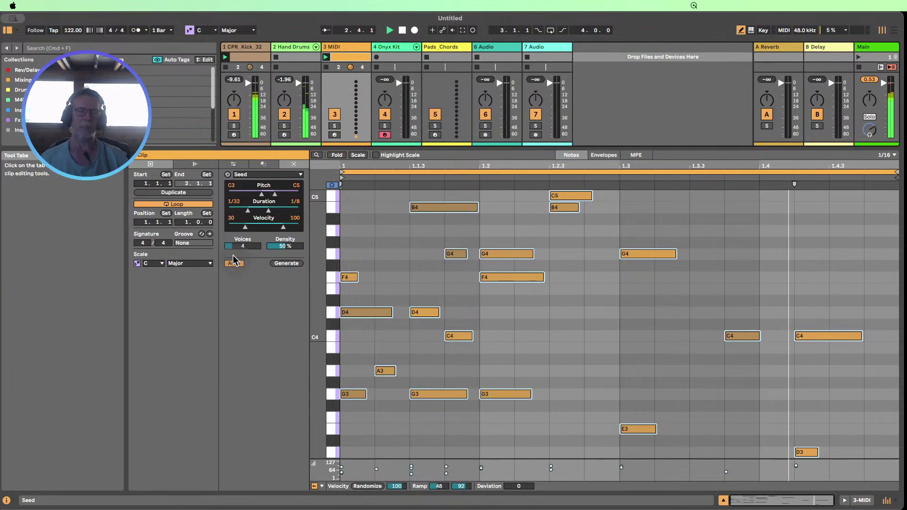
pyautogui.moveTo(243, 246); pyautogui.dragTo(284, 248)
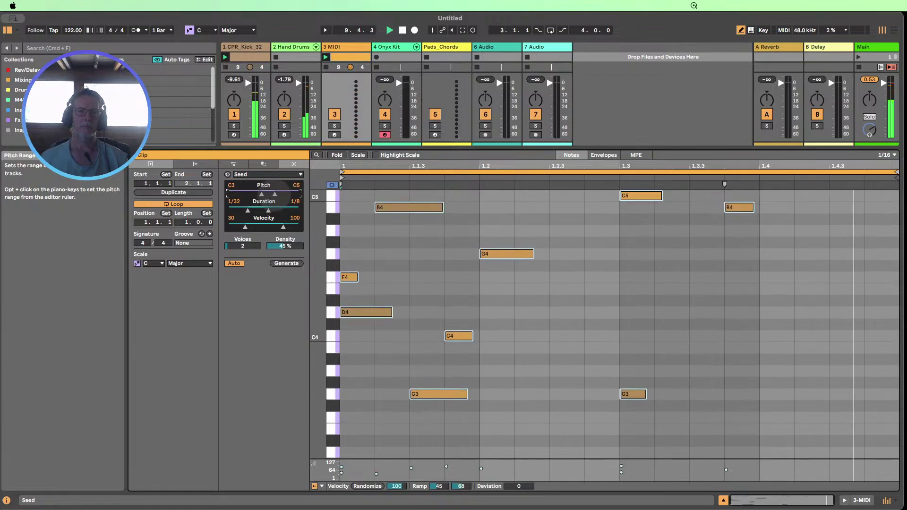
pyautogui.moveTo(274, 194)
pyautogui.mouseDown()
pyautogui.moveTo(255, 194)
pyautogui.moveTo(275, 194)
pyautogui.mouseUp()
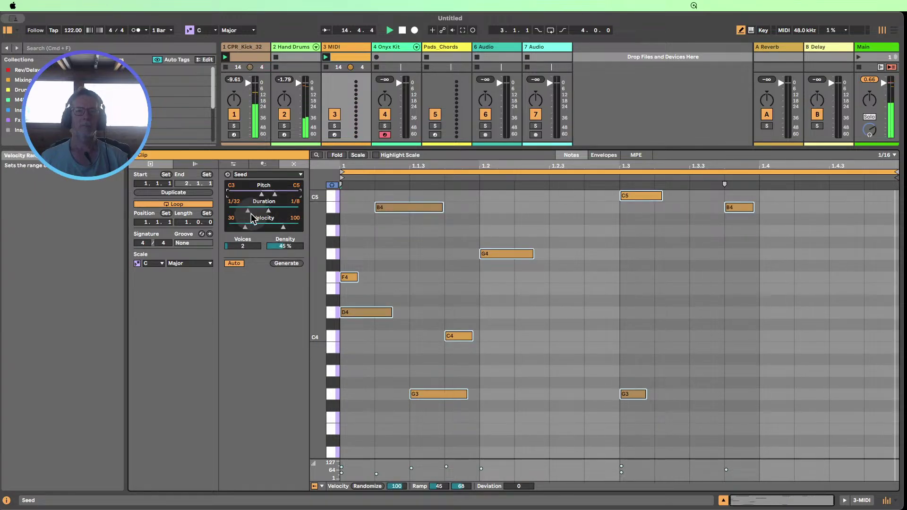
pyautogui.moveTo(248, 210); pyautogui.dragTo(250, 210)
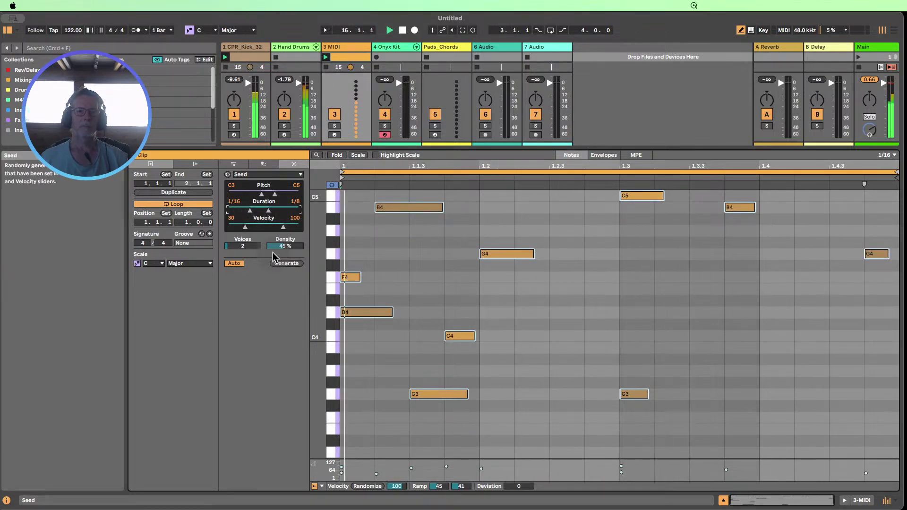
pyautogui.moveTo(247, 246); pyautogui.dragTo(282, 240)
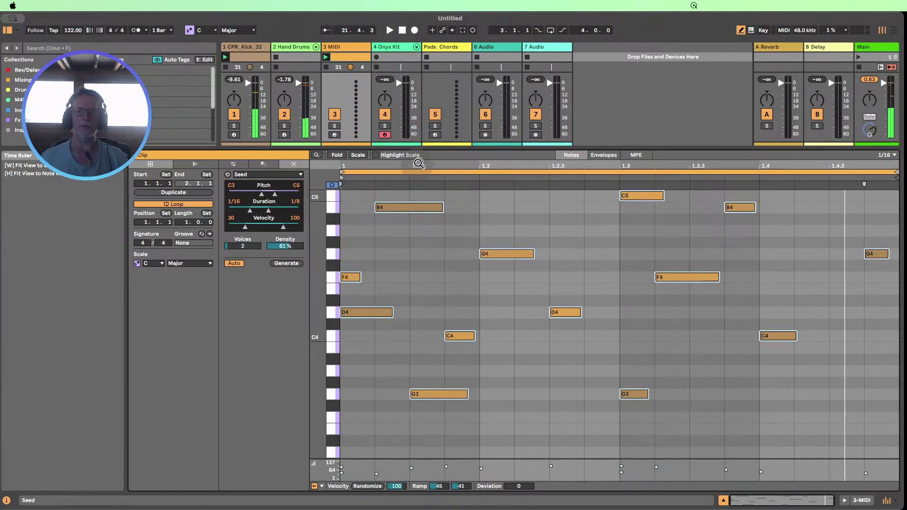
# - Enlarge the mixer area and check where the Hand Drums Kit rack preset is stored using hot-swap
pyautogui.moveTo(420, 148); pyautogui.dragTo(425, 376)
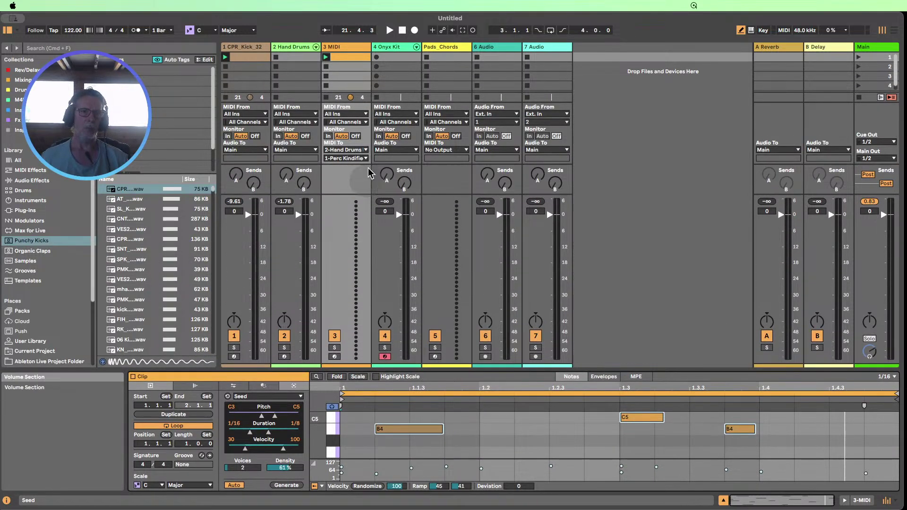
pyautogui.click(286, 47)
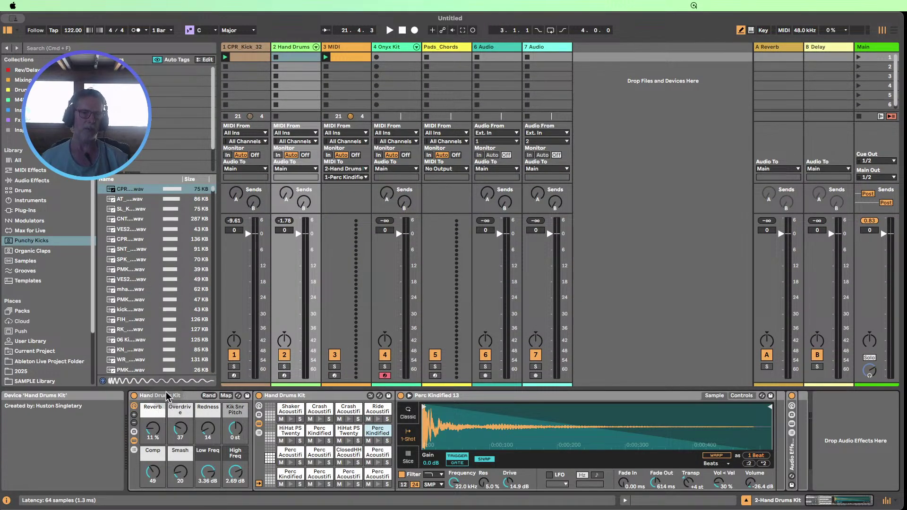
pyautogui.click(239, 396)
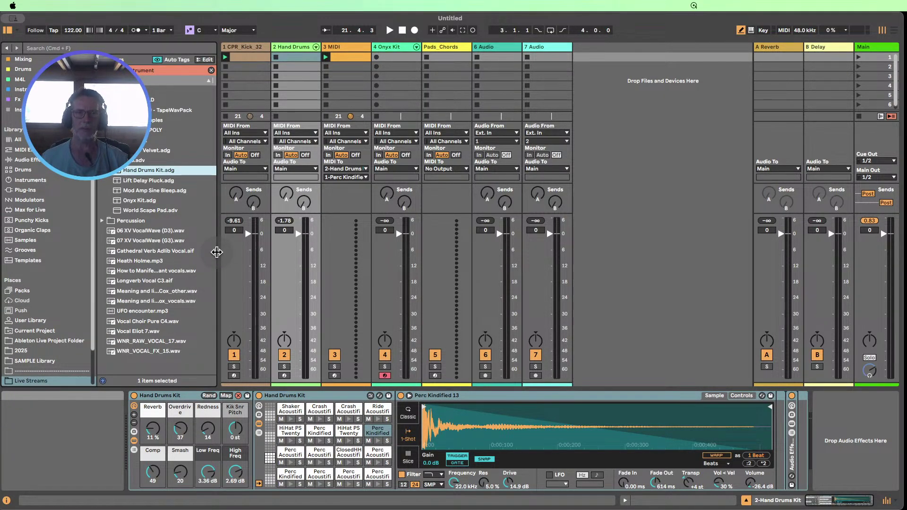
pyautogui.click(238, 396)
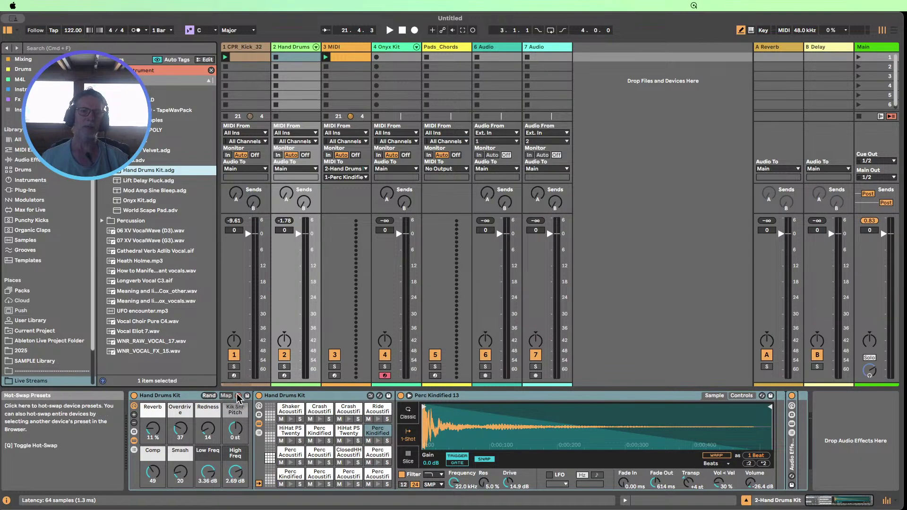
# - Audition the generated clip through Perc Kindified 06 and Perc Acoustified 07 1, ending with 3 MIDI routed to Perc Acoustified 10 1
pyautogui.click(346, 177)
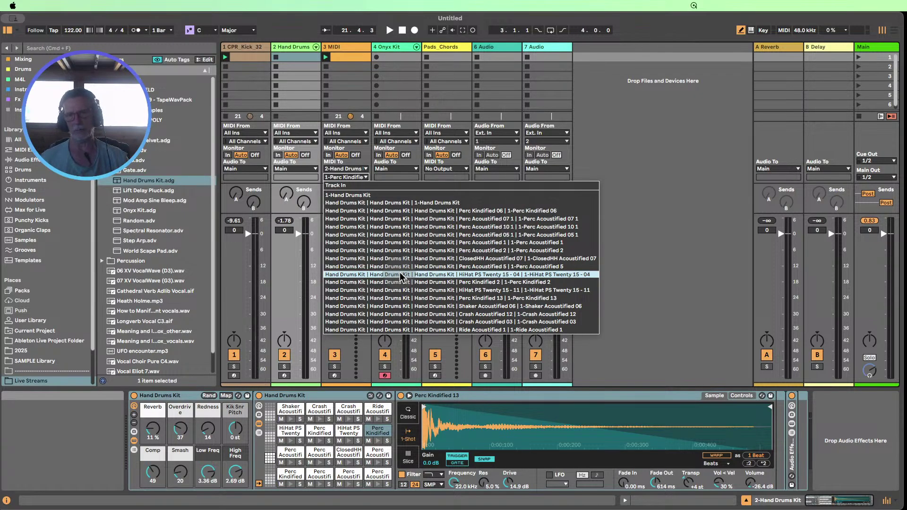
pyautogui.click(435, 212)
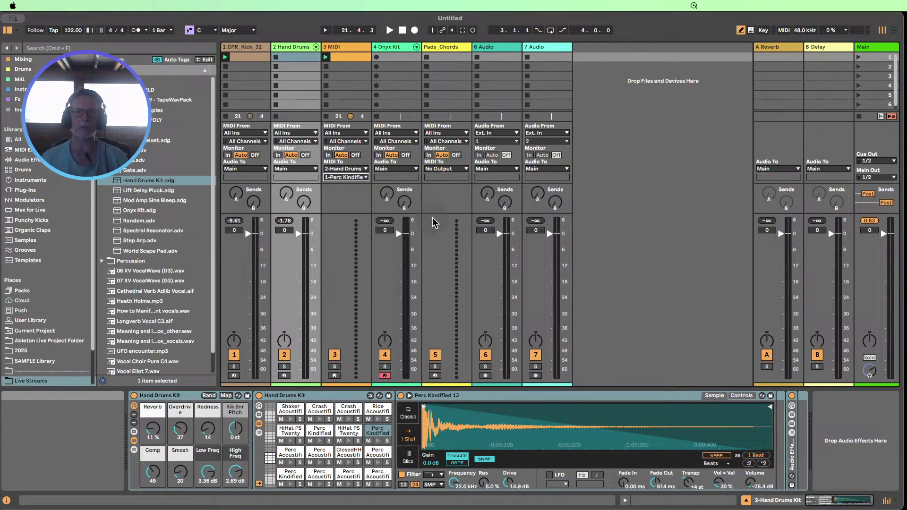
pyautogui.click(327, 57)
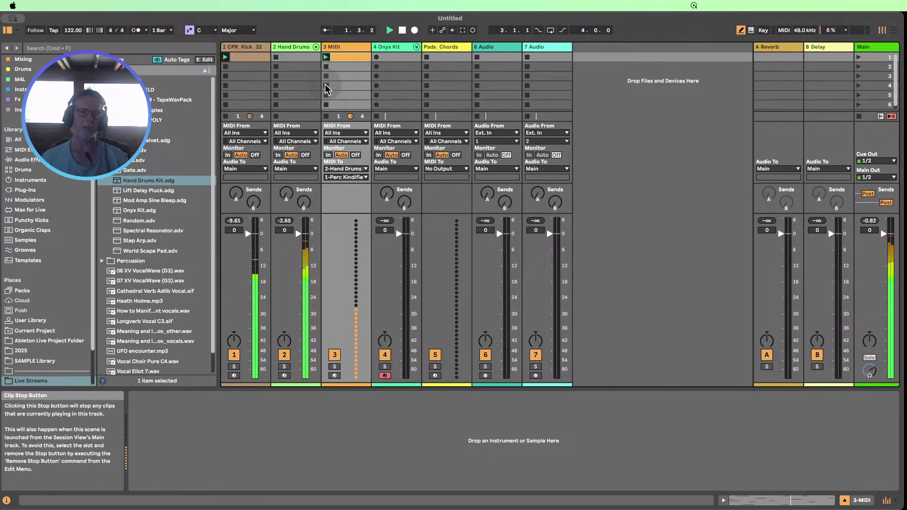
pyautogui.click(355, 178)
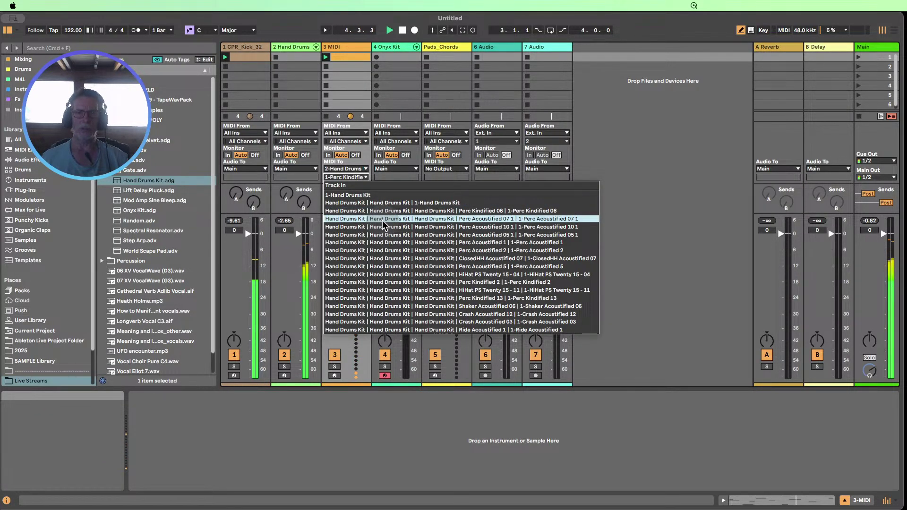
pyautogui.click(382, 220)
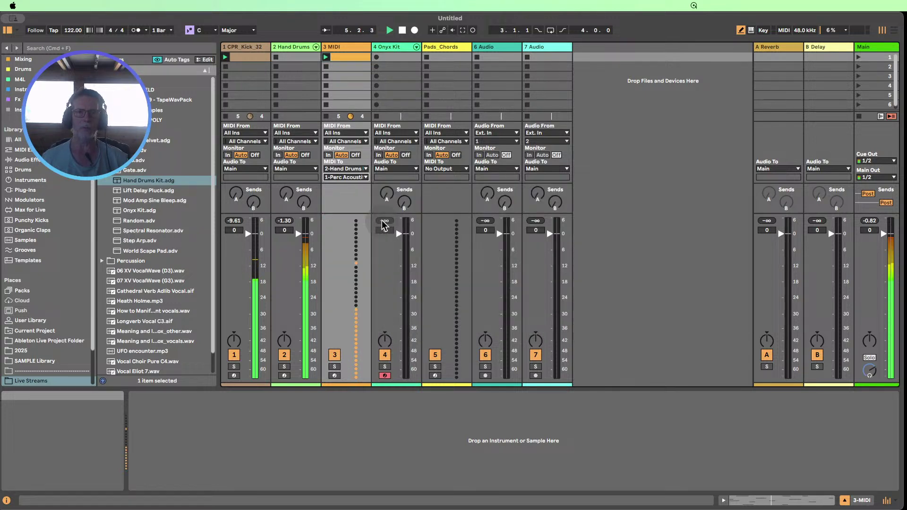
pyautogui.click(364, 183)
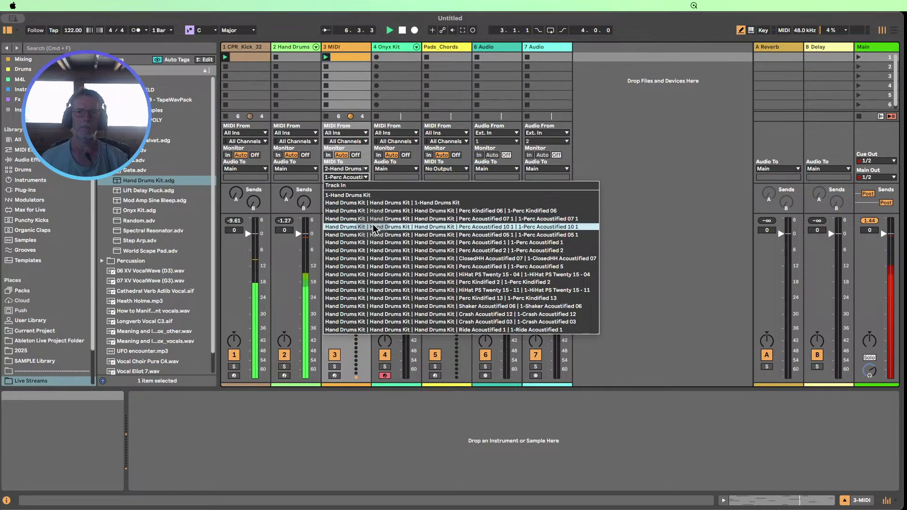
pyautogui.click(373, 188)
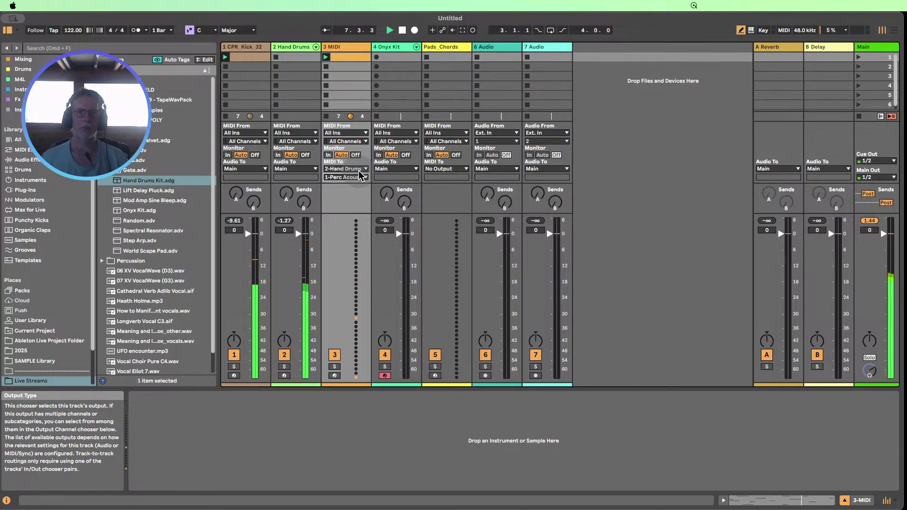
pyautogui.click(402, 31)
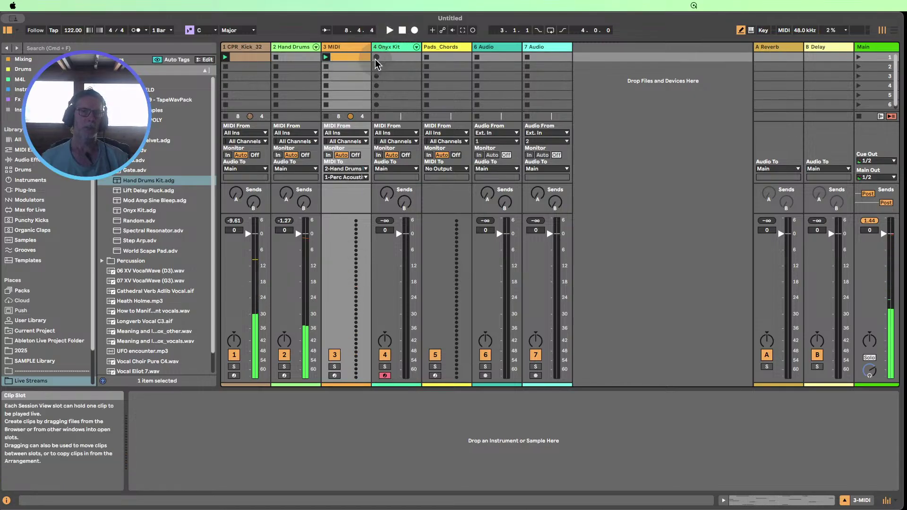
# - Unfold the Hand Drums chains in the mixer and play the set to identify the pad chain receiving the clip
pyautogui.click(316, 46)
pyautogui.click(346, 50)
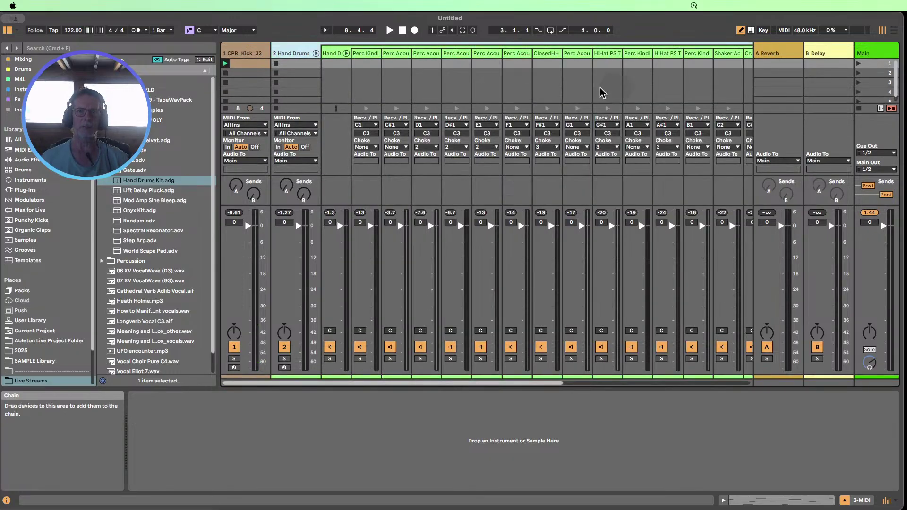
pyautogui.moveTo(487, 383); pyautogui.dragTo(560, 383)
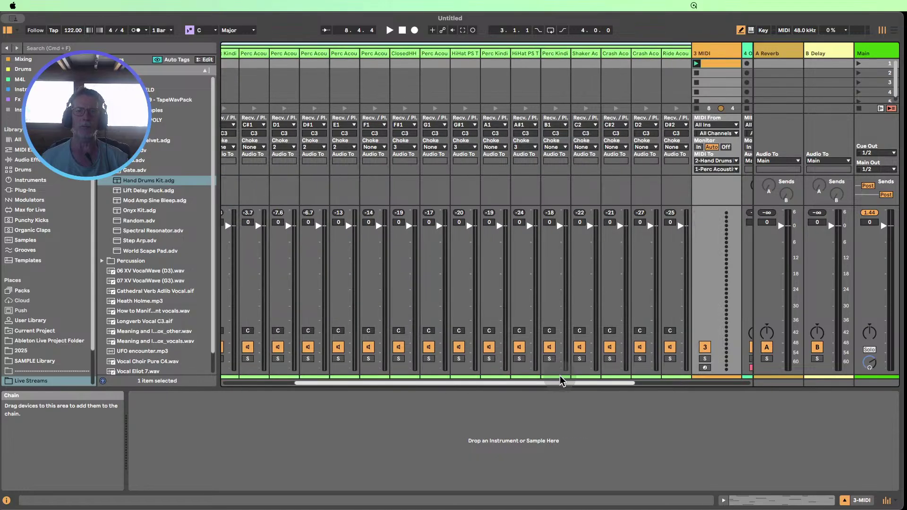
pyautogui.press('space')
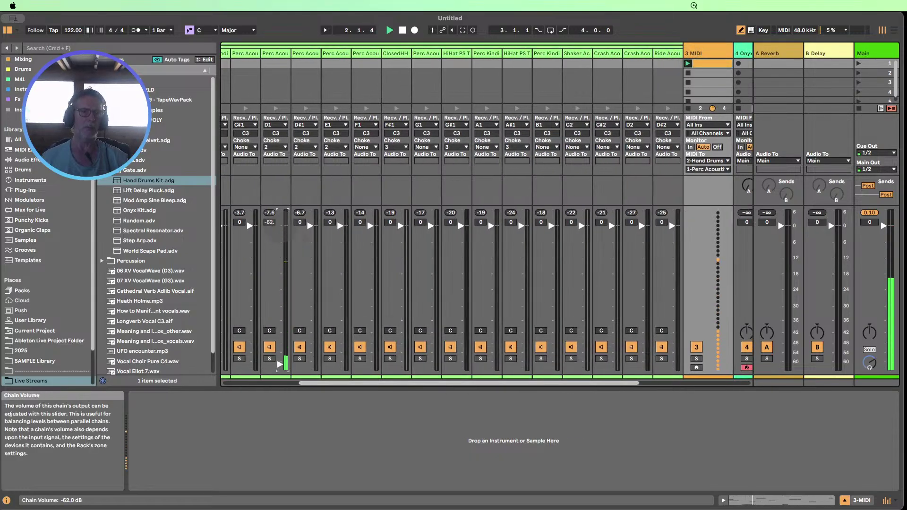
# - Add a Hybrid Reverb audio effect to the Perc Acoustified 10 1 chain of the Hand Drums Kit
pyautogui.click(278, 64)
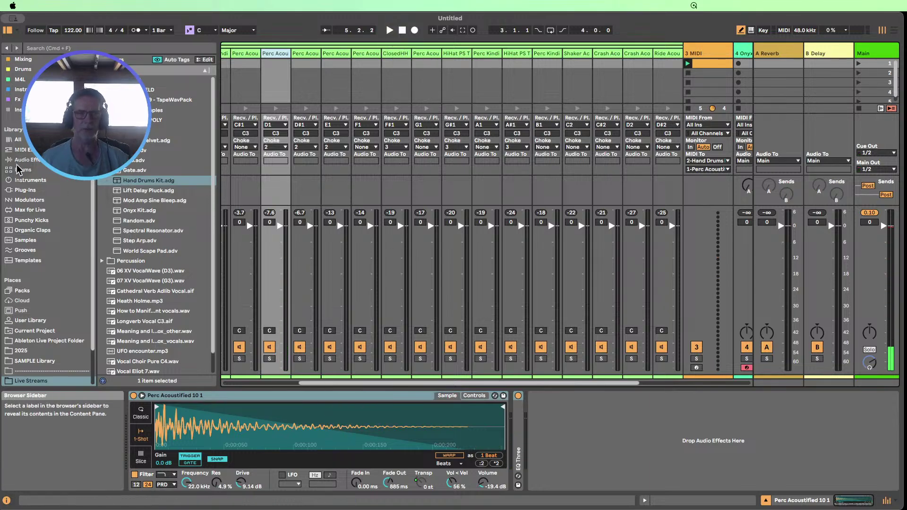
pyautogui.click(37, 160)
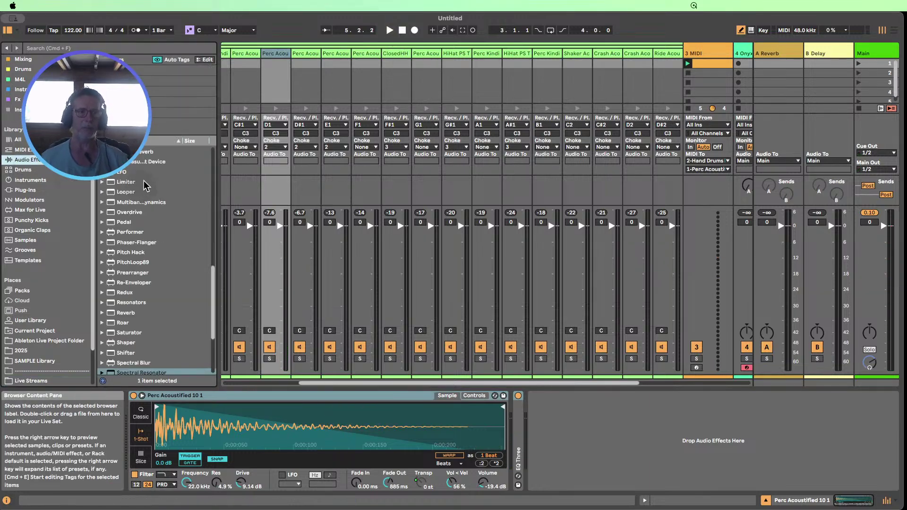
pyautogui.scroll(-2, 145, 184)
pyautogui.scroll(10, 151, 212)
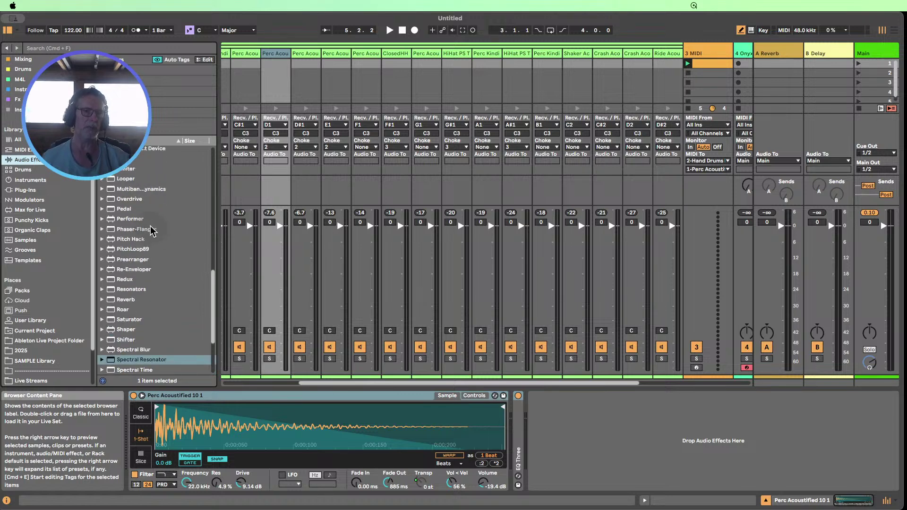
pyautogui.scroll(3, 157, 234)
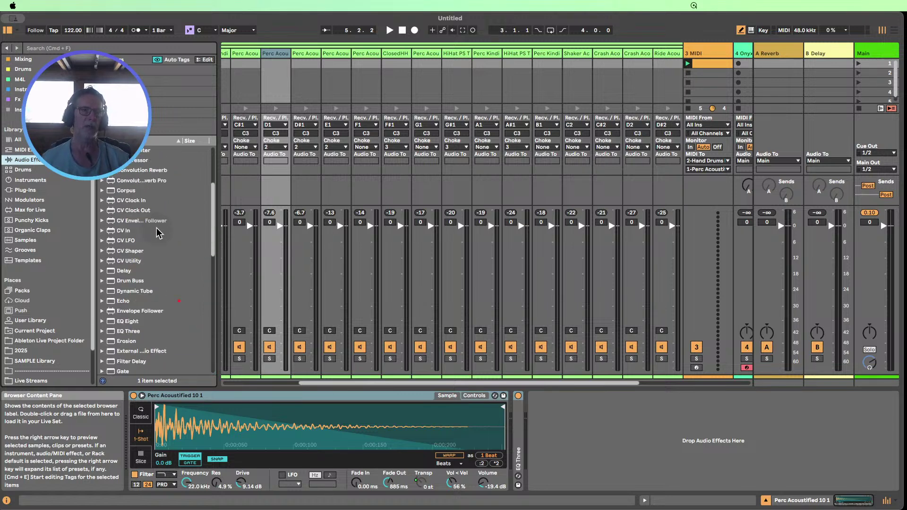
pyautogui.scroll(-5, 157, 233)
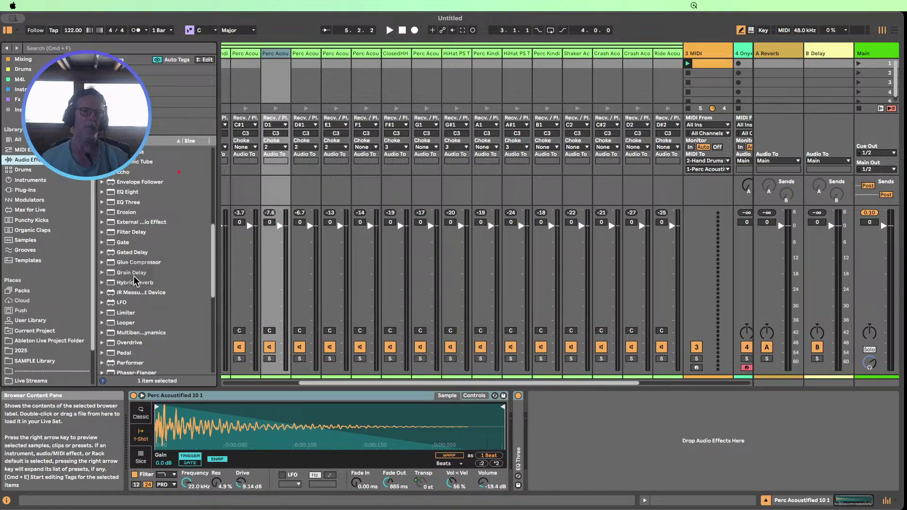
pyautogui.moveTo(122, 284); pyautogui.dragTo(583, 448)
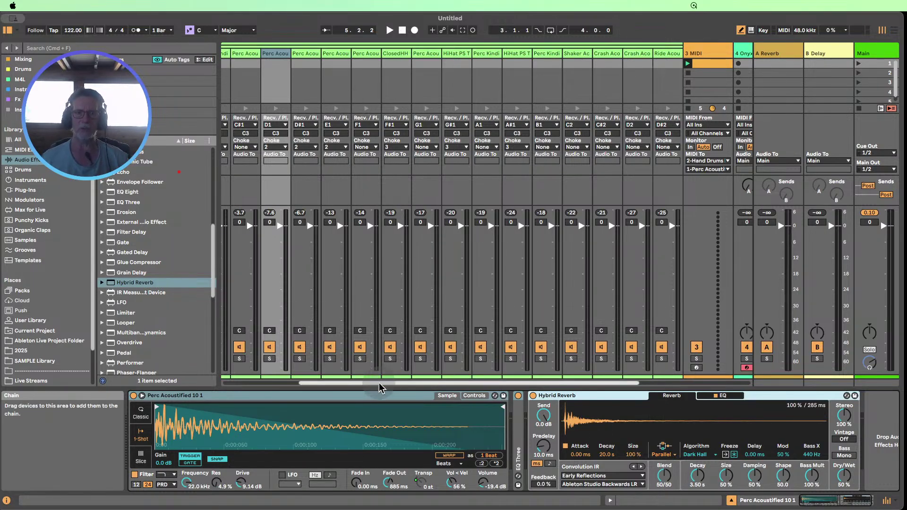
# - Fold the Hand Drums chains away and play the set to hear the 3 MIDI clip with the reverb
pyautogui.moveTo(378, 383); pyautogui.dragTo(305, 371)
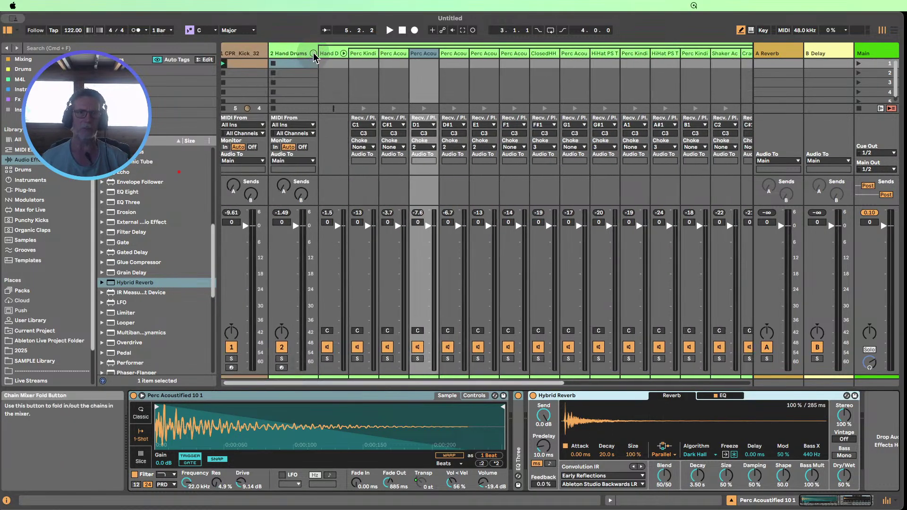
pyautogui.click(315, 54)
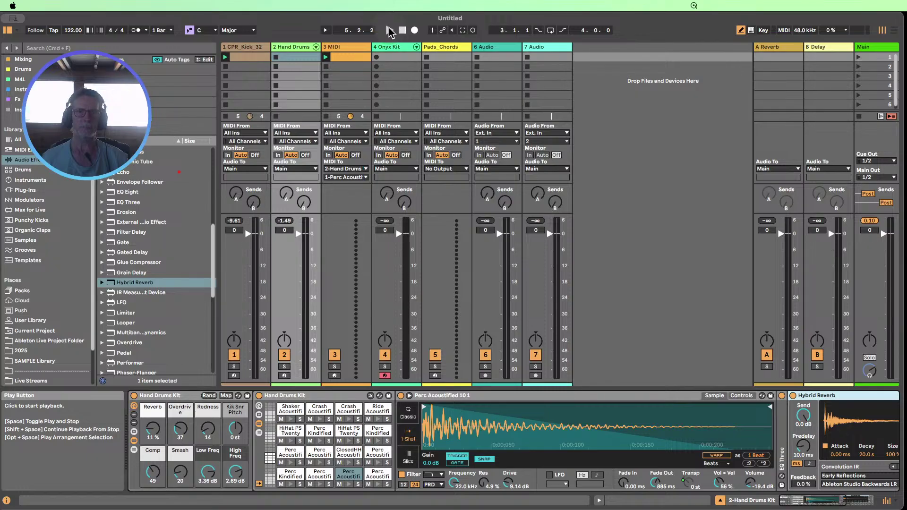
pyautogui.click(390, 31)
pyautogui.click(345, 59)
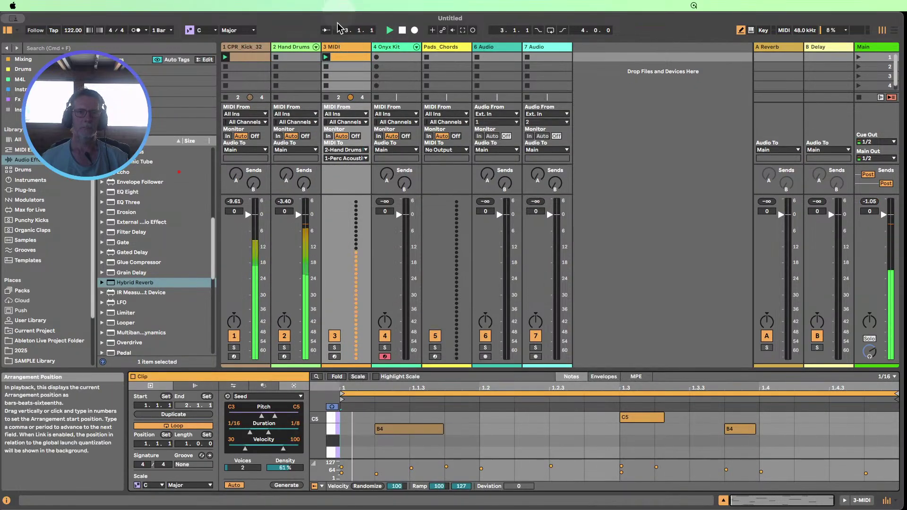
pyautogui.click(660, 335)
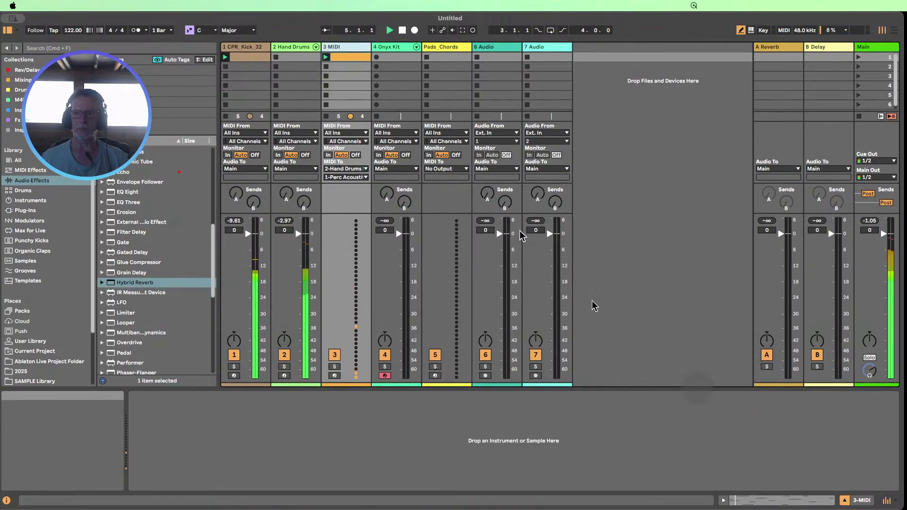
# - Unfold the Hand Drums chains and set the Perc Acoustified 10 1 Hybrid Reverb to 37 % Dry/Wet and 0/100 Blend
pyautogui.click(316, 47)
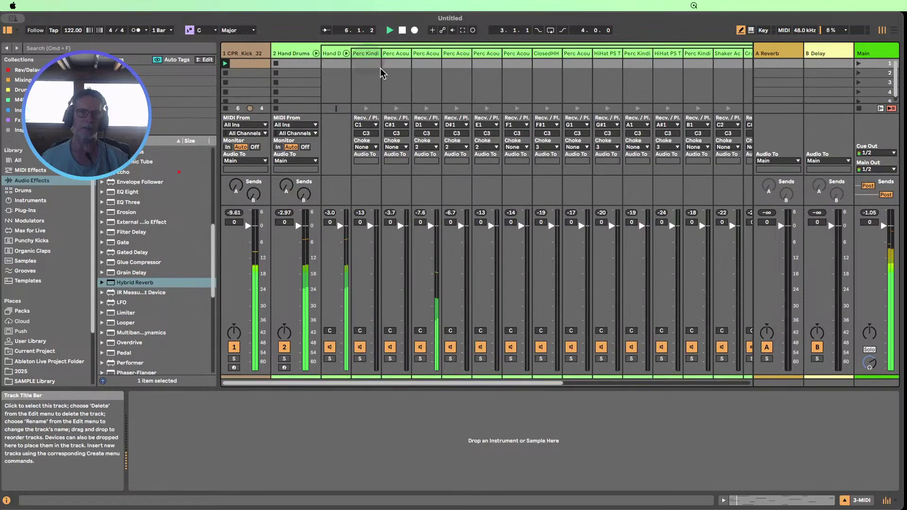
pyautogui.click(425, 54)
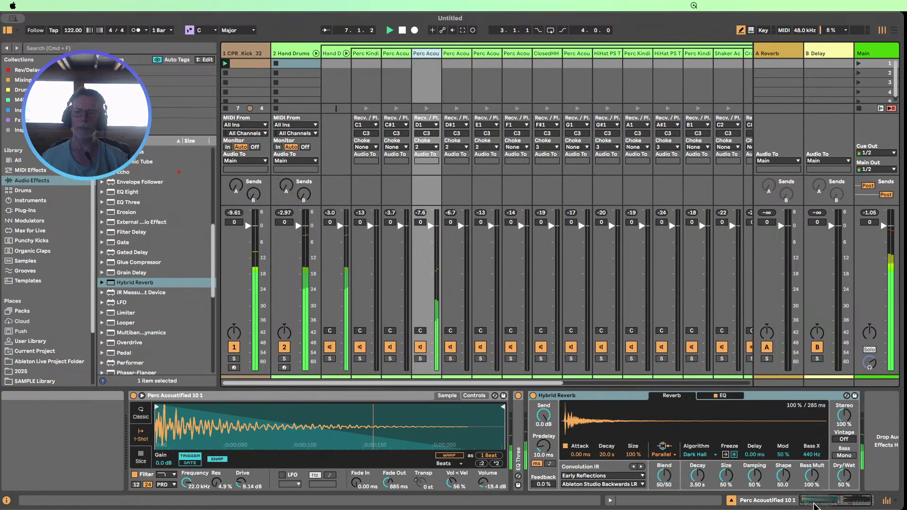
pyautogui.moveTo(819, 500); pyautogui.dragTo(855, 505)
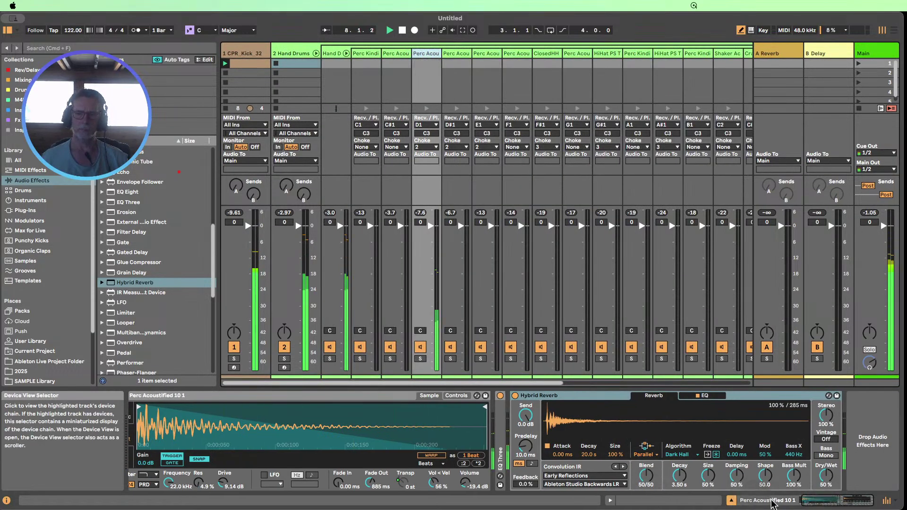
pyautogui.moveTo(825, 476); pyautogui.dragTo(826, 484)
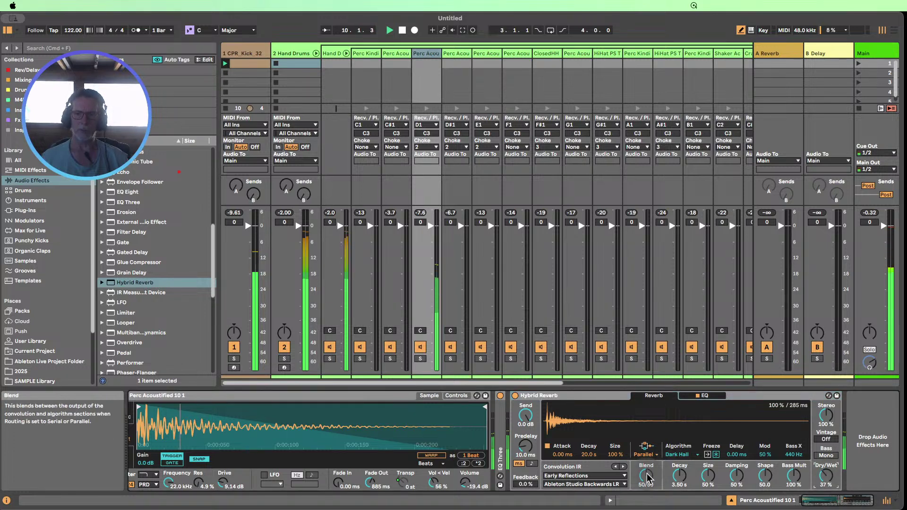
pyautogui.moveTo(647, 478); pyautogui.dragTo(646, 496)
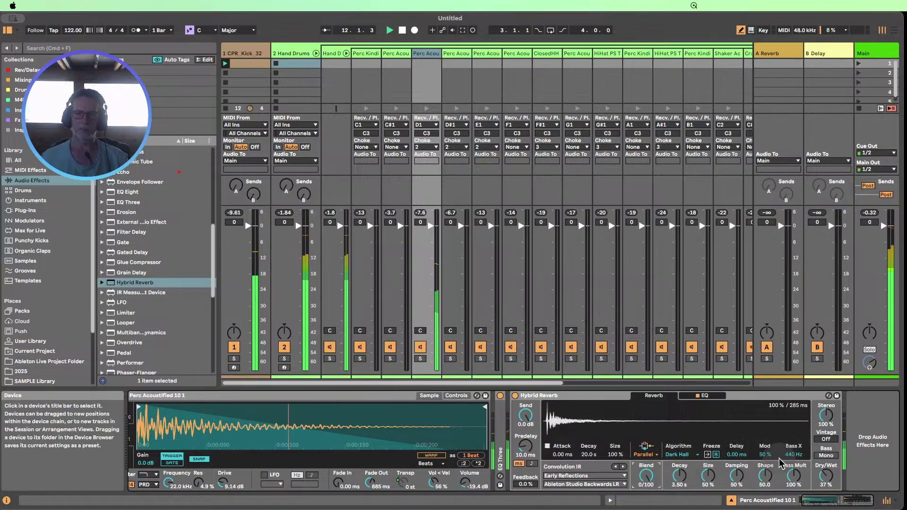
# - Refine the Hybrid Reverb with the Shimmer algorithm, 33 % Dry/Wet, a synced 4/16 predelay and a 50/50 Blend
pyautogui.click(677, 456)
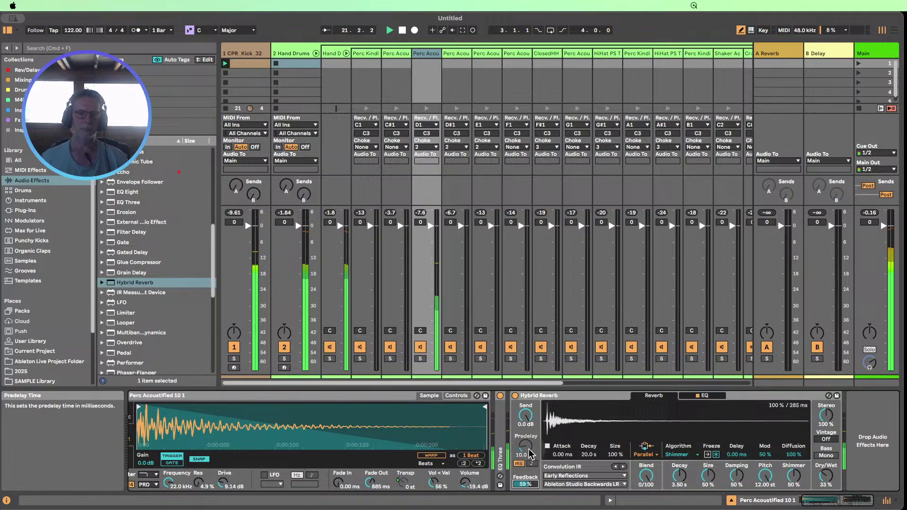
pyautogui.click(531, 464)
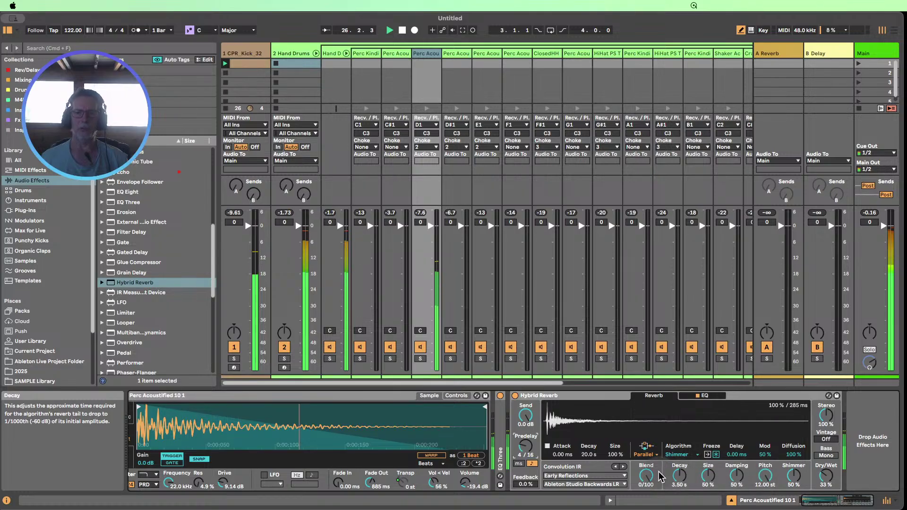
pyautogui.moveTo(646, 476); pyautogui.dragTo(646, 470)
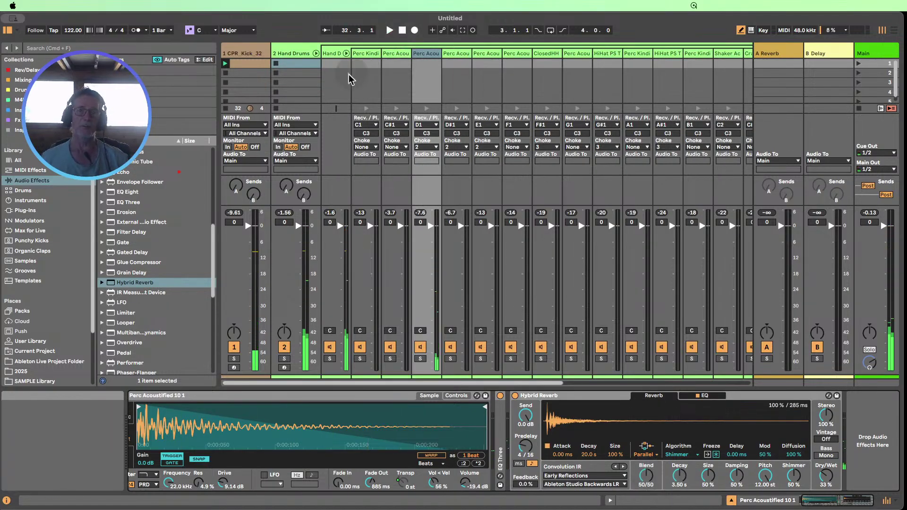
# - Fold the Hand Drums chains away and open the 3 MIDI clip in an enlarged note editor
pyautogui.click(316, 53)
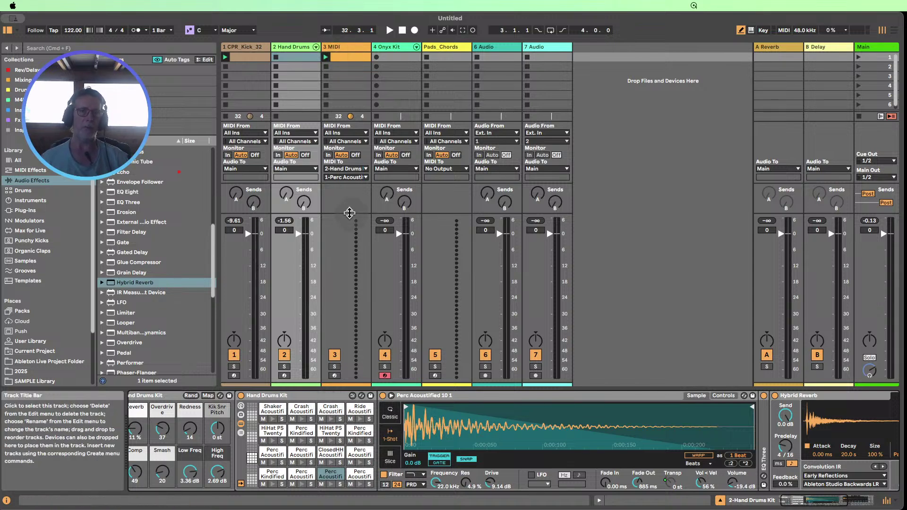
pyautogui.click(336, 57)
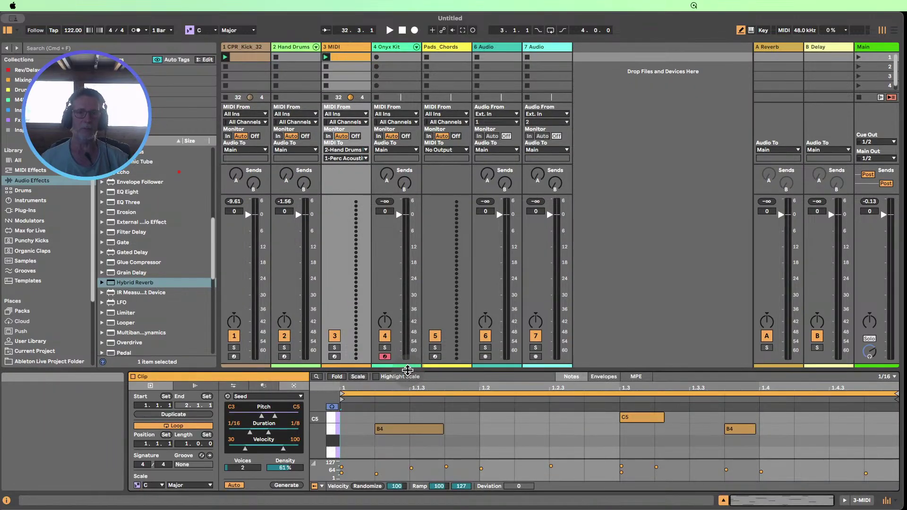
pyautogui.moveTo(408, 371); pyautogui.dragTo(421, 138)
pyautogui.moveTo(323, 327); pyautogui.dragTo(286, 327)
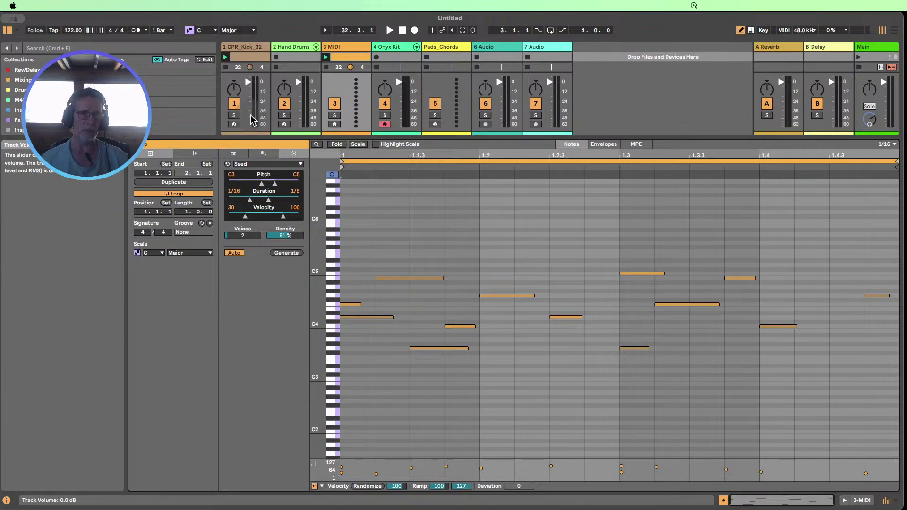
# - Set the scale to E Minor for the 3 MIDI clip
pyautogui.click(199, 30)
pyautogui.click(204, 76)
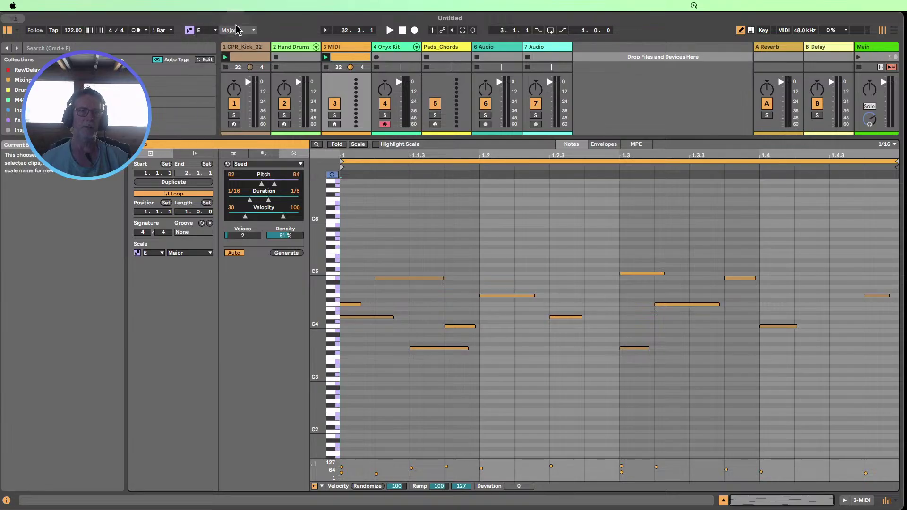
pyautogui.click(239, 30)
pyautogui.click(231, 48)
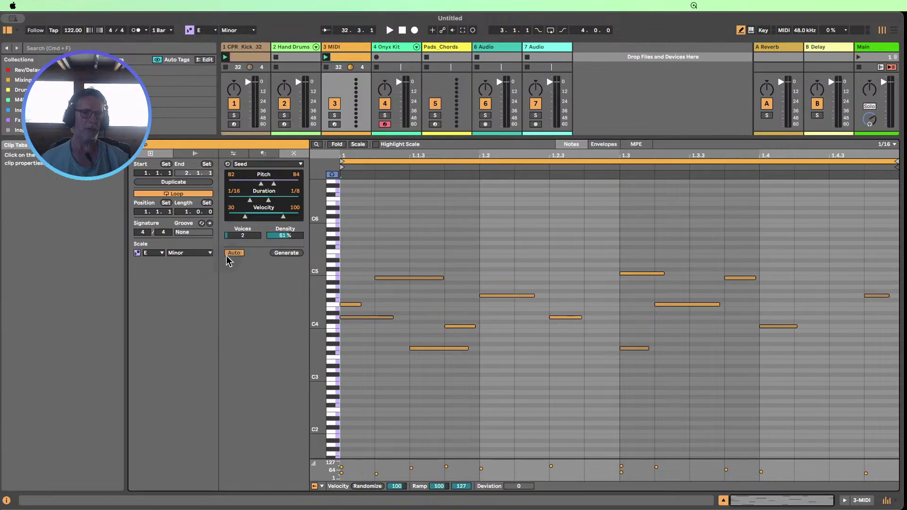
# - Select all notes in the 3 MIDI clip and fit them to the scale
pyautogui.press('super+a')
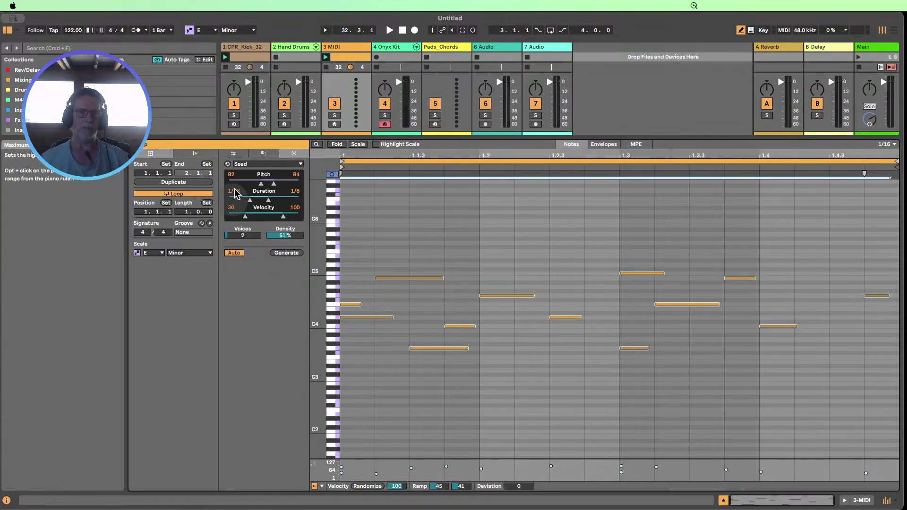
pyautogui.click(234, 154)
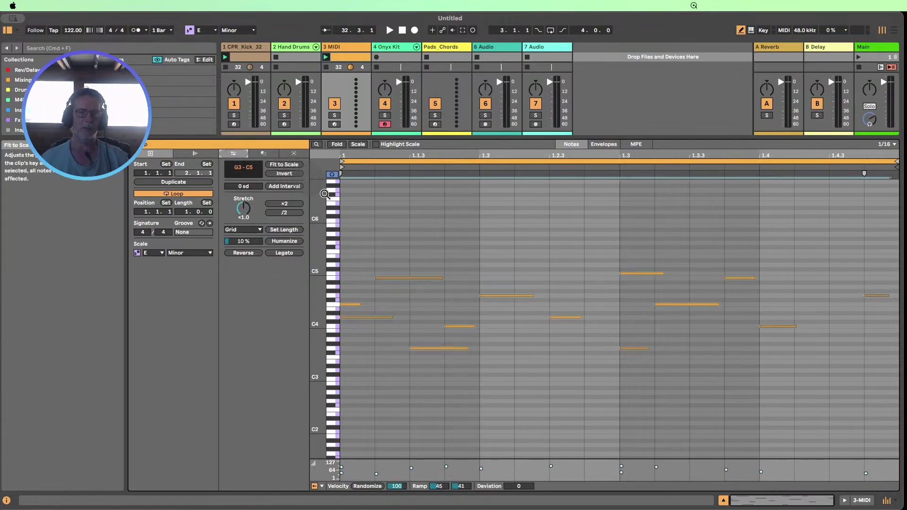
pyautogui.press('b')
pyautogui.click(459, 377)
pyautogui.press('super+a')
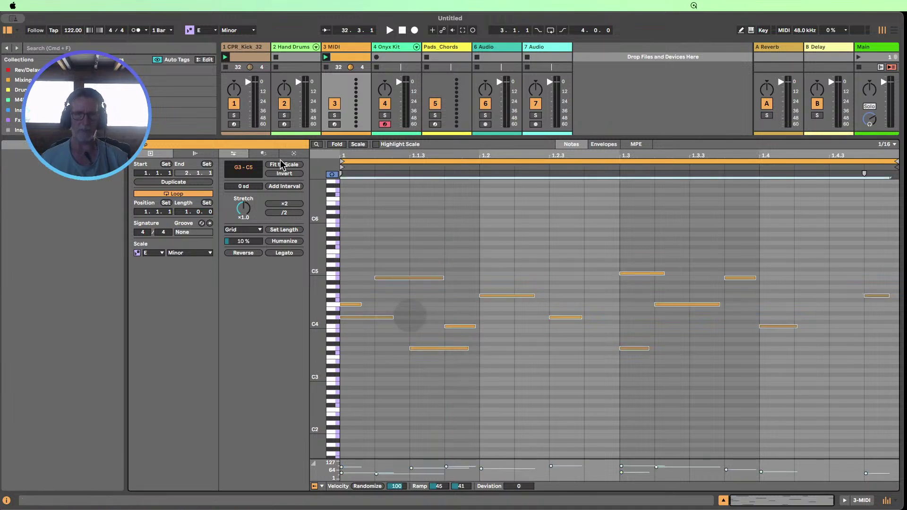
pyautogui.click(279, 165)
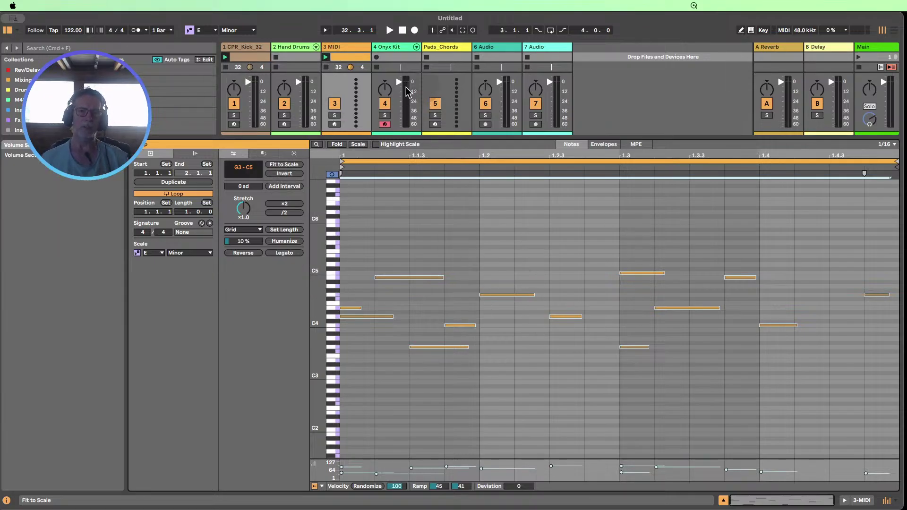
# - Play the 3 MIDI clip, try trimming the start of all selected notes, and undo the trim
pyautogui.click(325, 58)
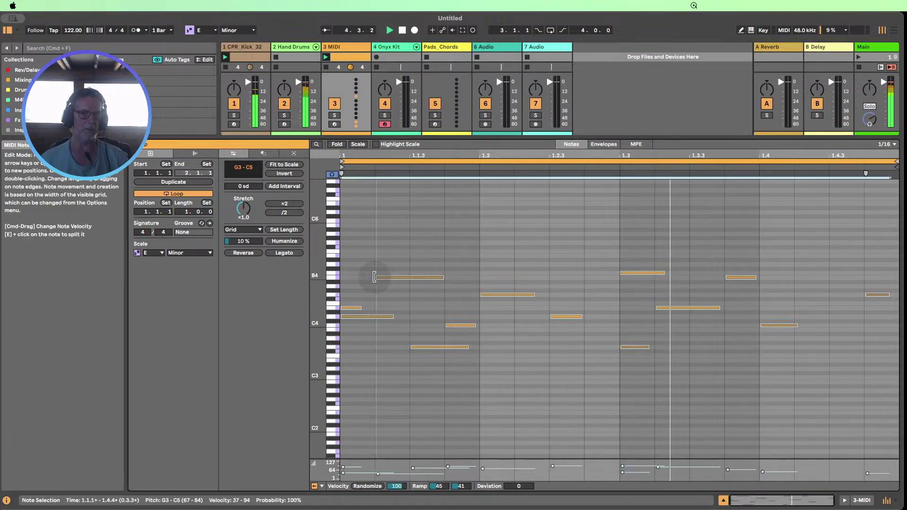
pyautogui.moveTo(371, 277); pyautogui.dragTo(394, 280)
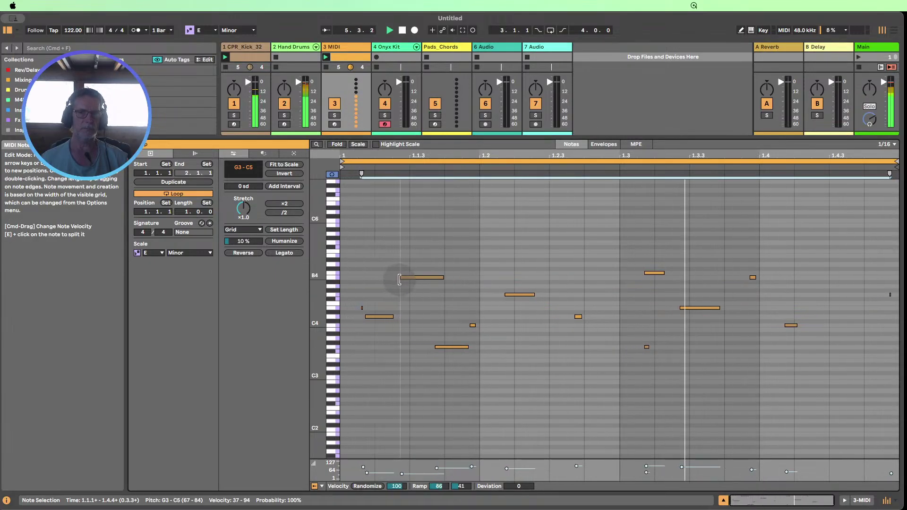
pyautogui.press('super+z')
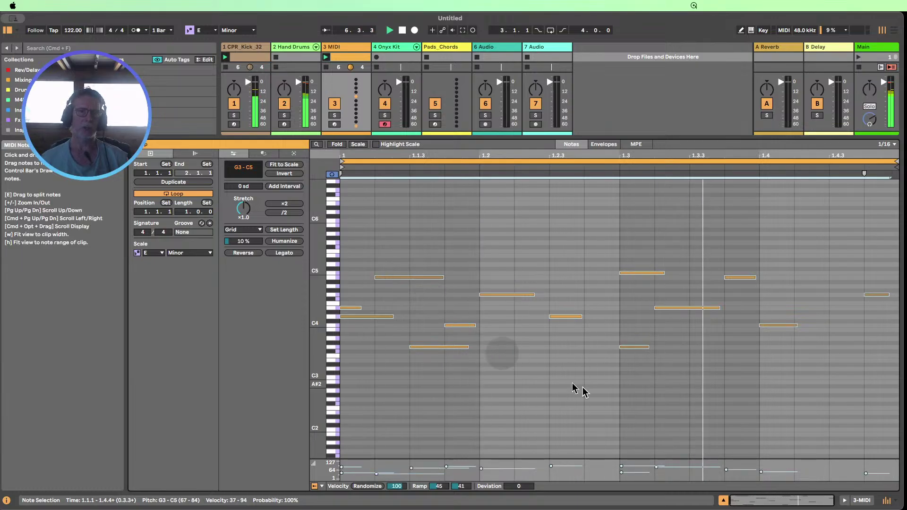
# - Duplicate the 3 MIDI clip into the second slot and open the copy for editing
pyautogui.click(722, 500)
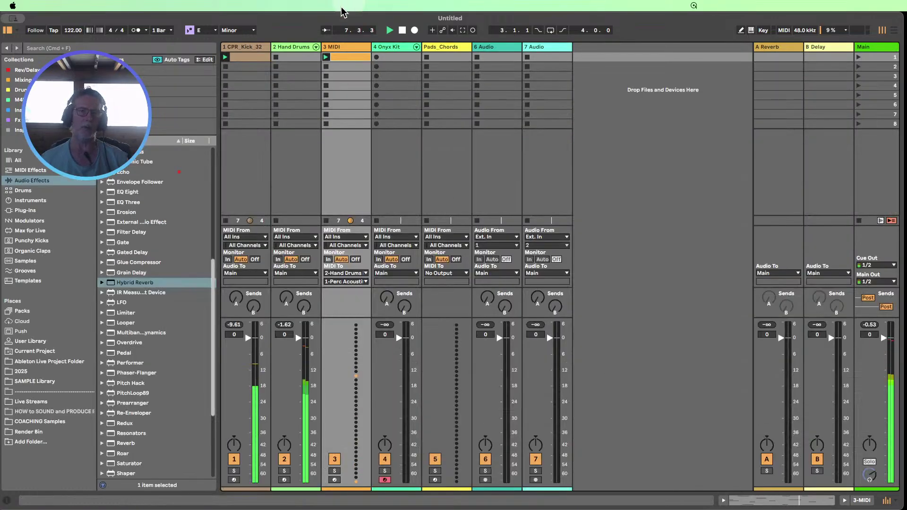
pyautogui.press('super+d')
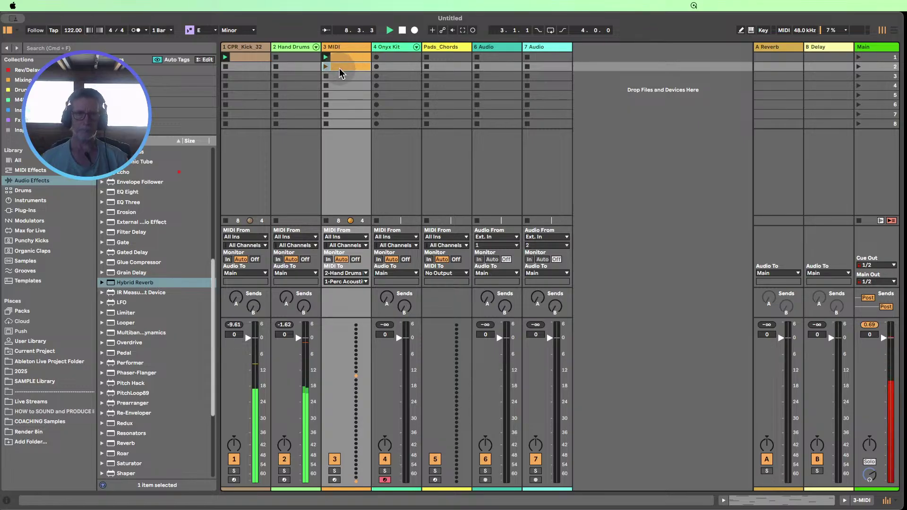
pyautogui.doubleClick(346, 69)
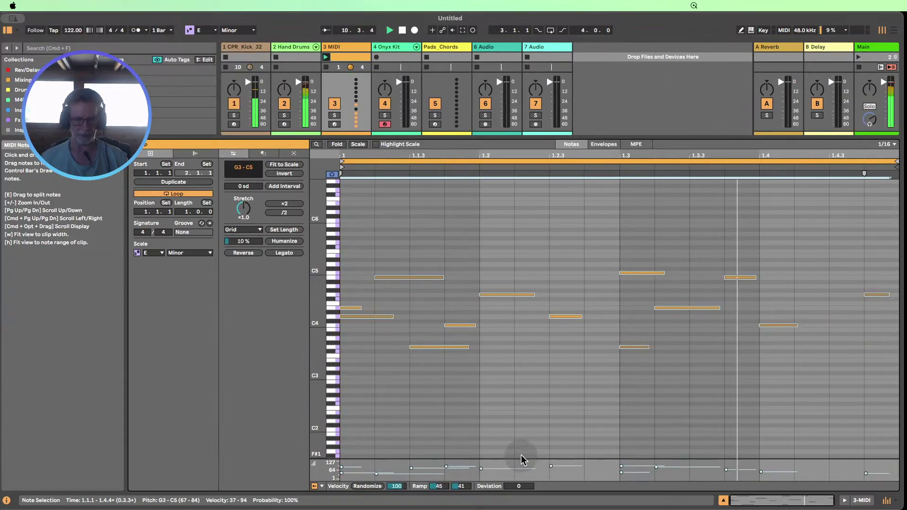
# - Nudge all notes of the duplicated clip back and forth in 1/16 steps while it plays, ending with the first notes at 1.1.3
pyautogui.press('Right')
pyautogui.press('Right')
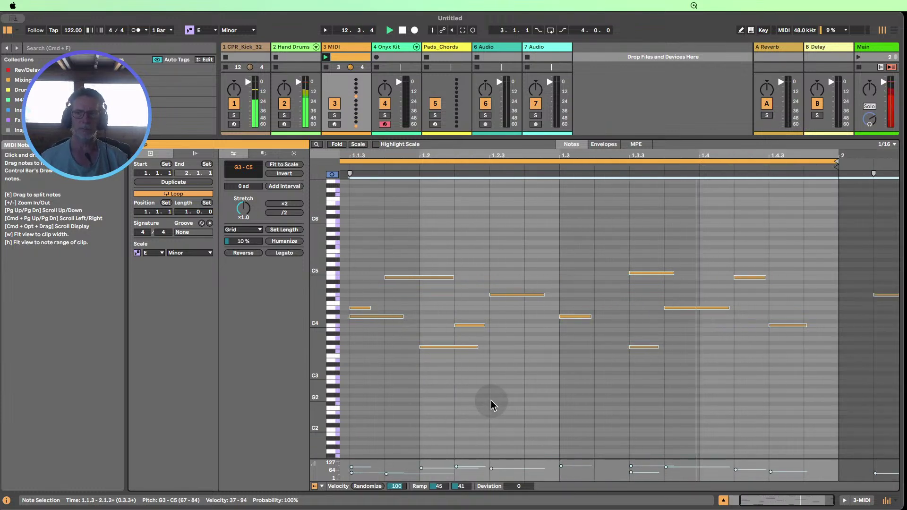
pyautogui.moveTo(442, 154); pyautogui.dragTo(486, 154)
pyautogui.press('Left')
pyautogui.press('Left')
pyautogui.press('Left')
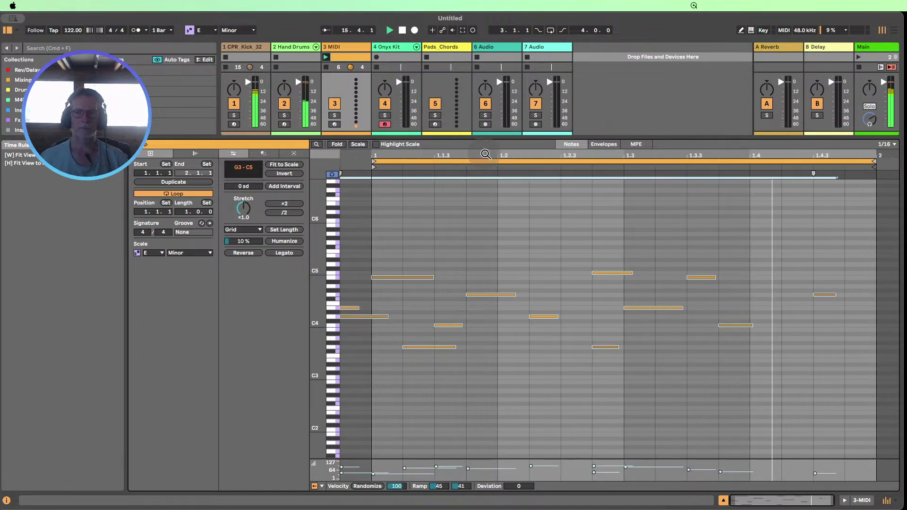
pyautogui.press('Right')
pyautogui.press('Right')
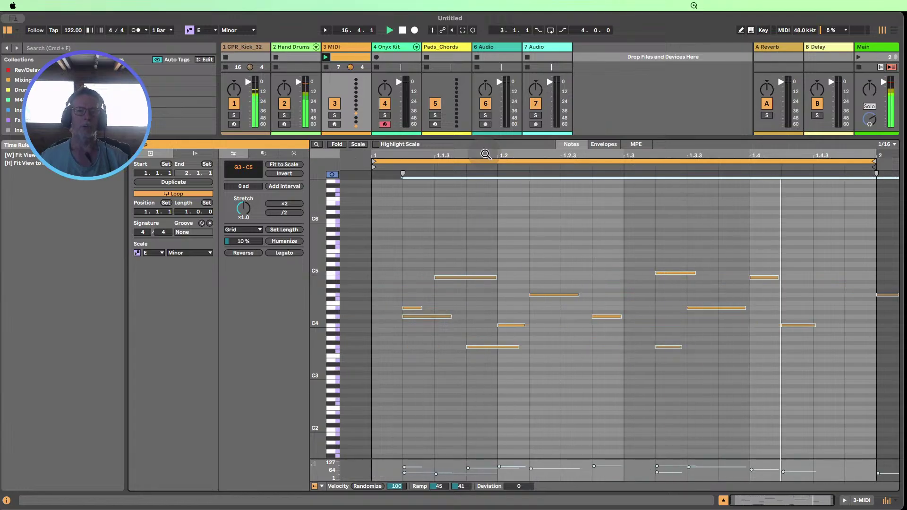
pyautogui.press('Right')
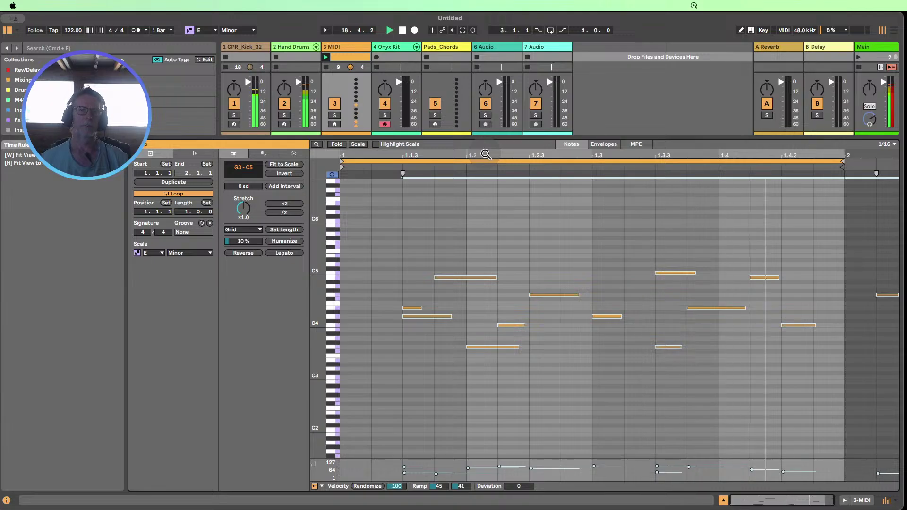
# - Delete the duplicated 3 MIDI clip from the second slot and launch the original in the first slot
pyautogui.click(722, 499)
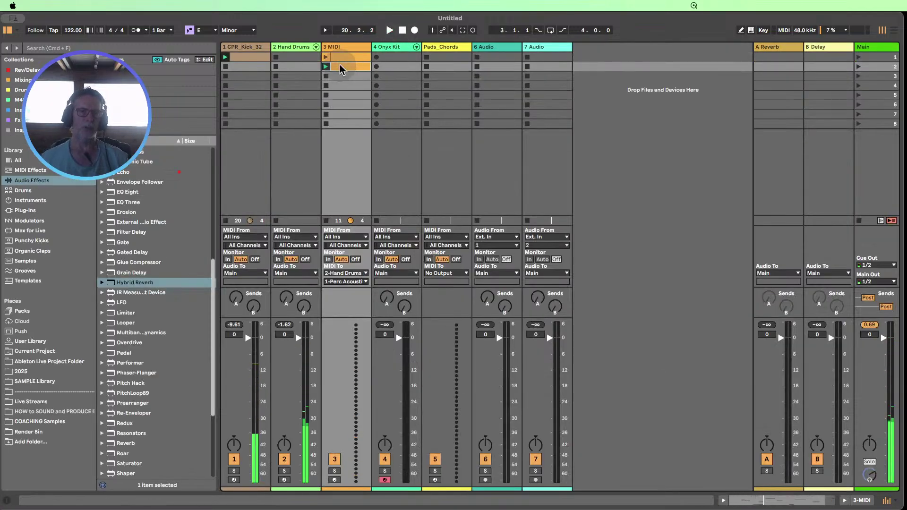
pyautogui.press('Delete')
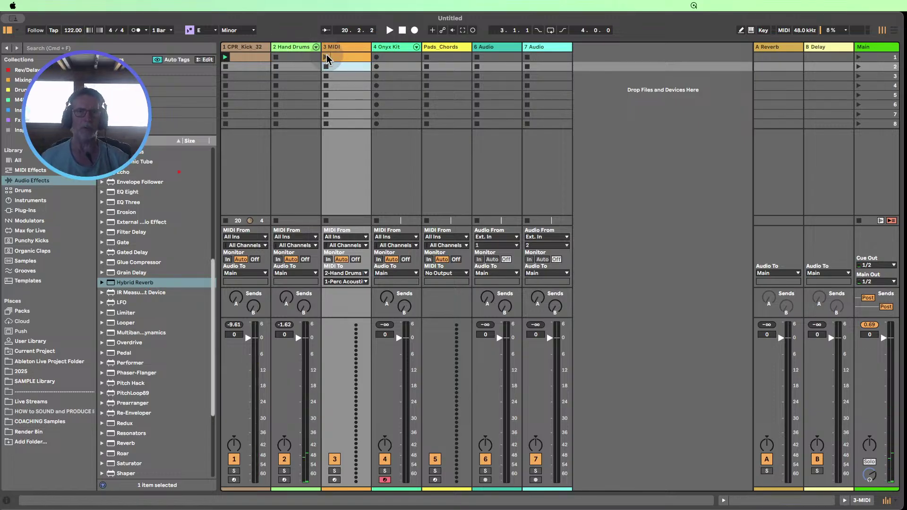
pyautogui.click(326, 57)
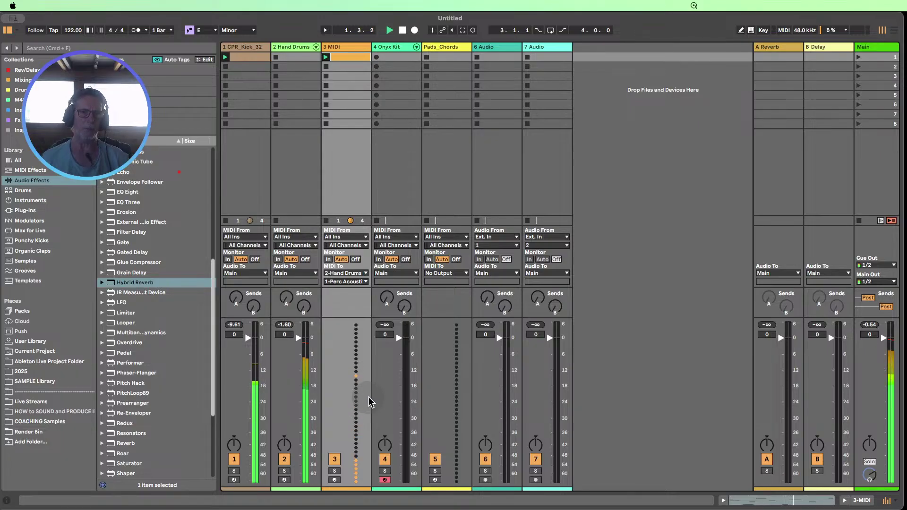
# - Create a one-bar MIDI clip in the first Hand Drums slot and audition pads including Shaker Acoustified 06
pyautogui.doubleClick(293, 47)
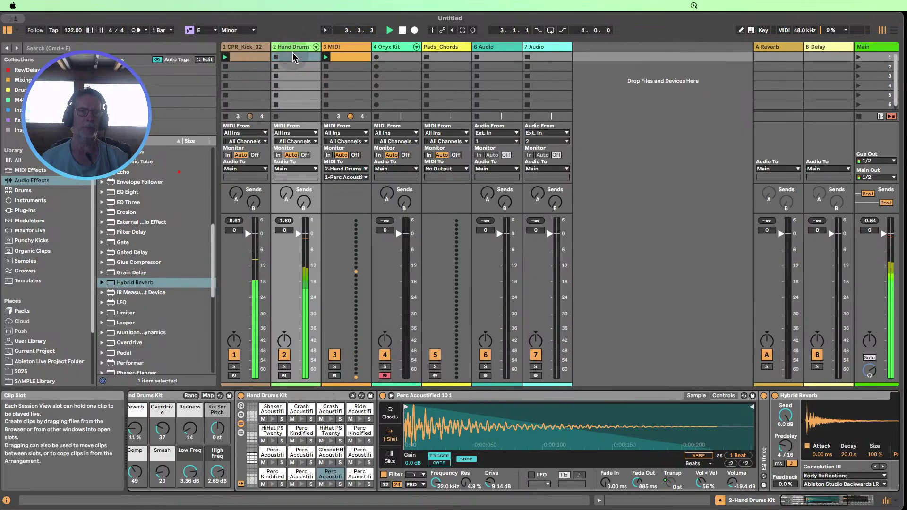
pyautogui.doubleClick(293, 57)
pyautogui.click(386, 261)
pyautogui.click(384, 227)
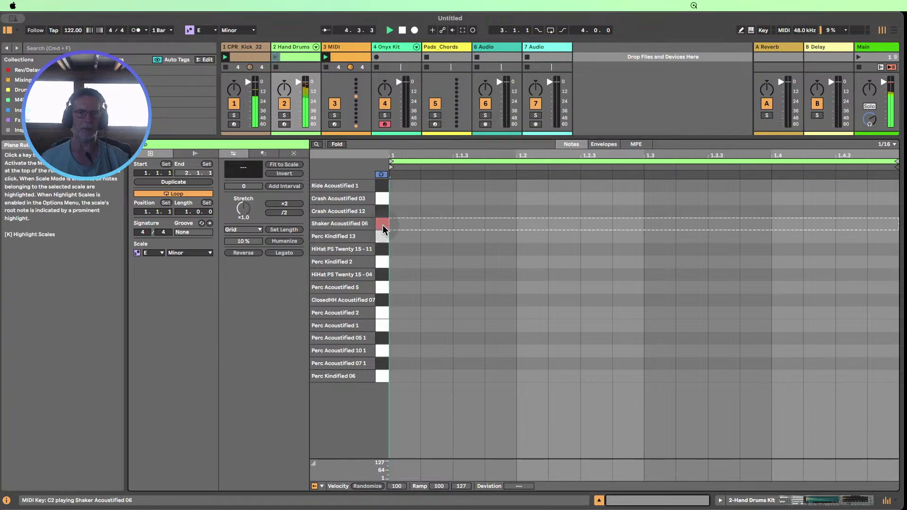
pyautogui.click(380, 213)
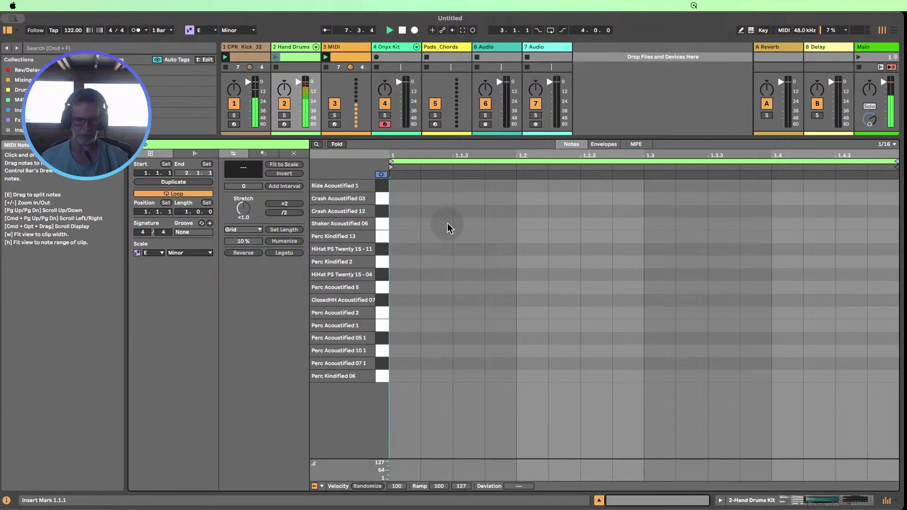
# - Draw Shaker Acoustified 06 notes on the off-beats at 1.1.3, 1.2.3, 1.3.3 and 1.4.3 of the Hand Drums clip
pyautogui.press('b')
pyautogui.click(469, 223)
pyautogui.click(600, 222)
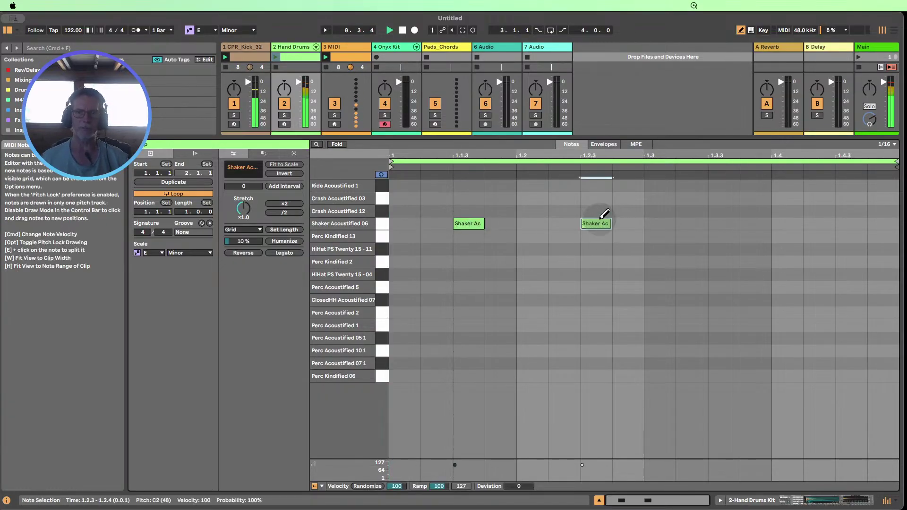
pyautogui.click(727, 224)
pyautogui.click(855, 222)
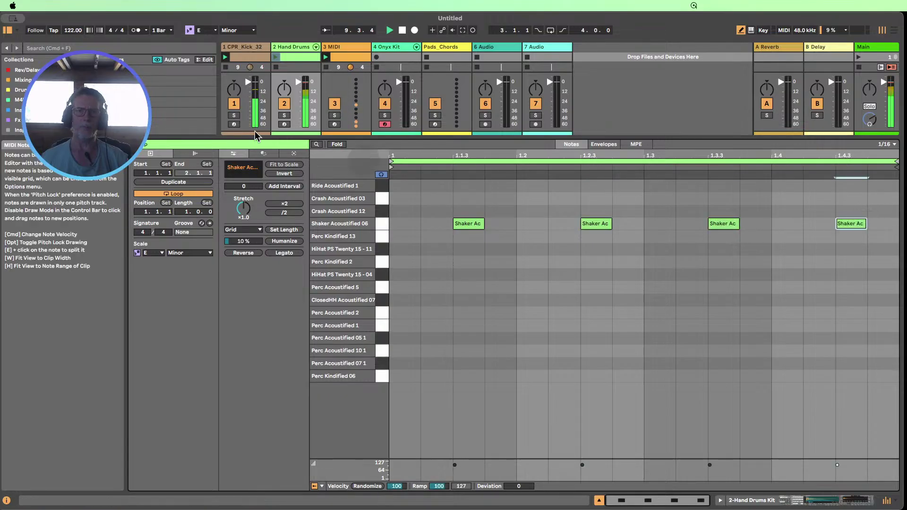
# - Launch the Hand Drums clip and add soft Shaker Acoustified 06 notes at 1.1.4 with velocity 15 and 1.3.2 with velocity 12
pyautogui.click(278, 58)
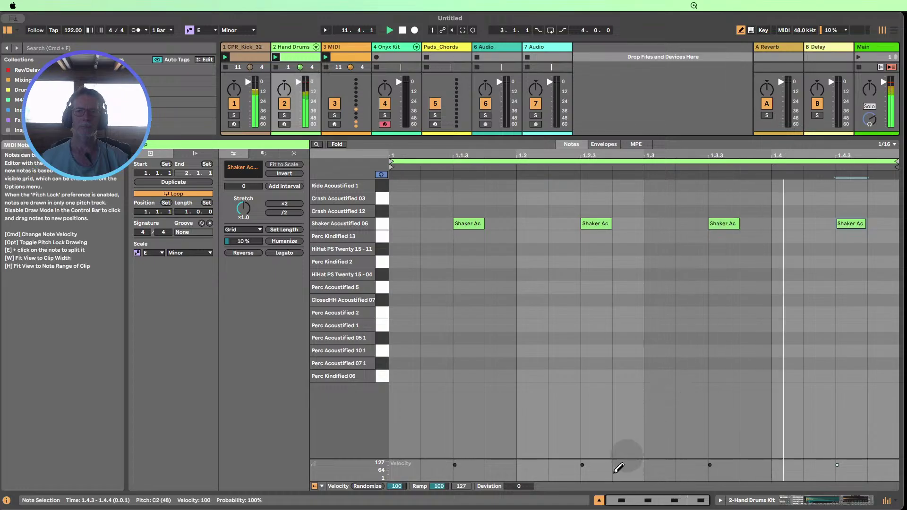
pyautogui.click(502, 224)
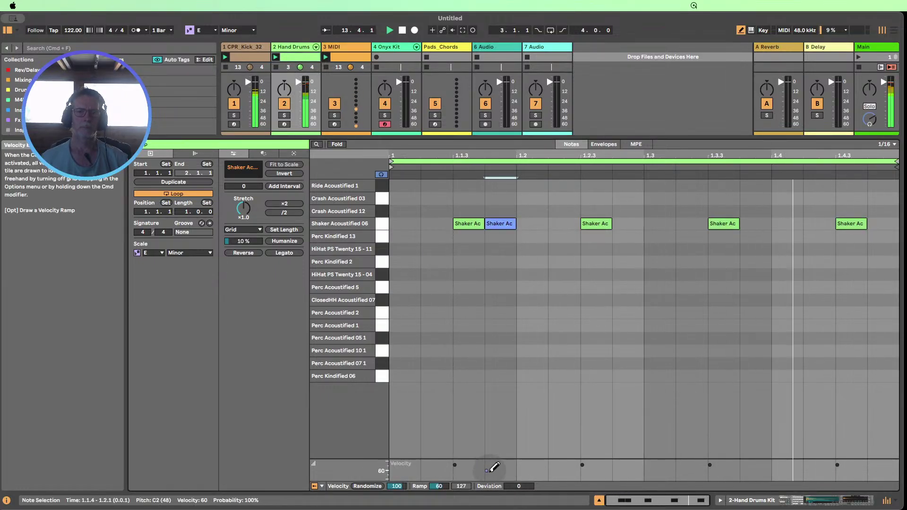
pyautogui.moveTo(489, 470); pyautogui.dragTo(486, 477)
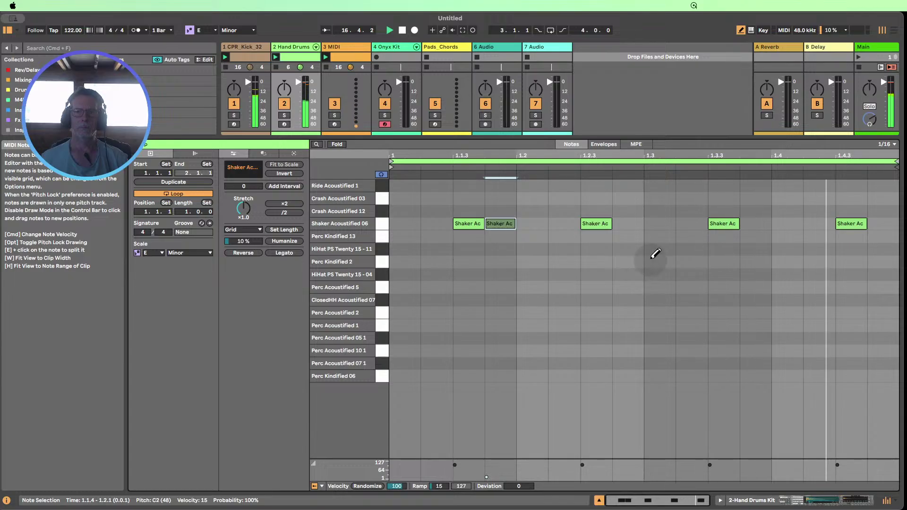
pyautogui.click(692, 223)
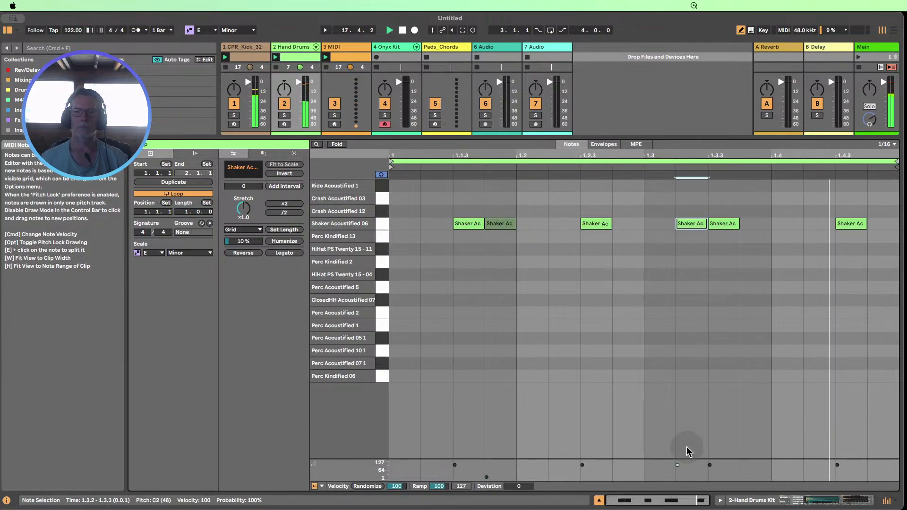
pyautogui.moveTo(677, 465); pyautogui.dragTo(678, 477)
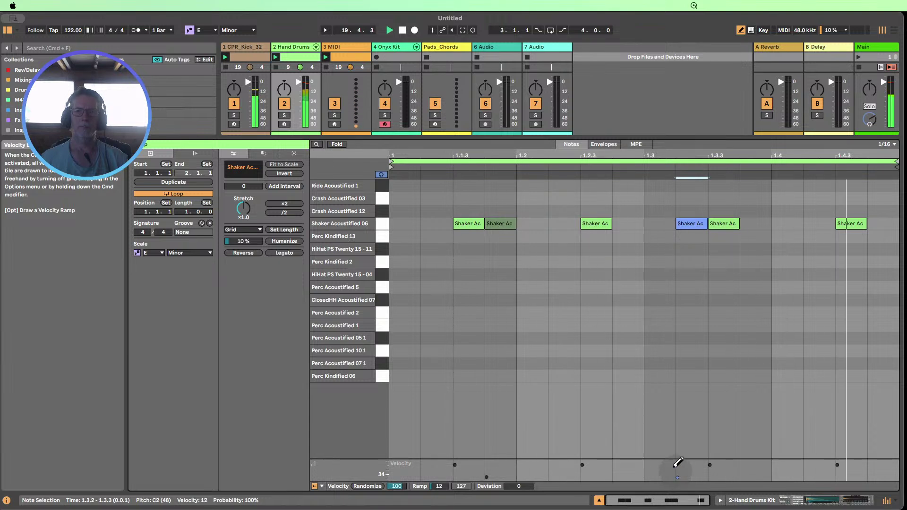
# - Select all Shaker Acoustified 06 notes, try randomizing their velocities, and reduce the randomization amount to 21
pyautogui.click(383, 224)
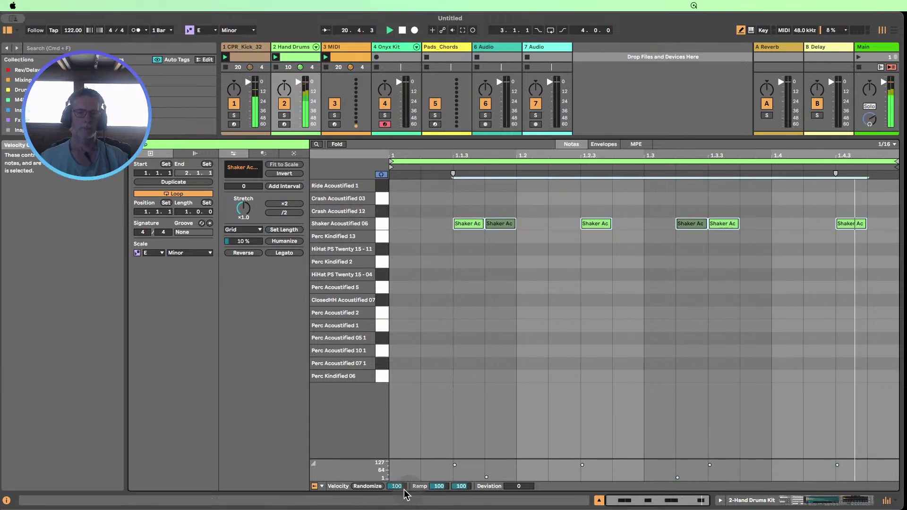
pyautogui.click(462, 287)
pyautogui.click(474, 287)
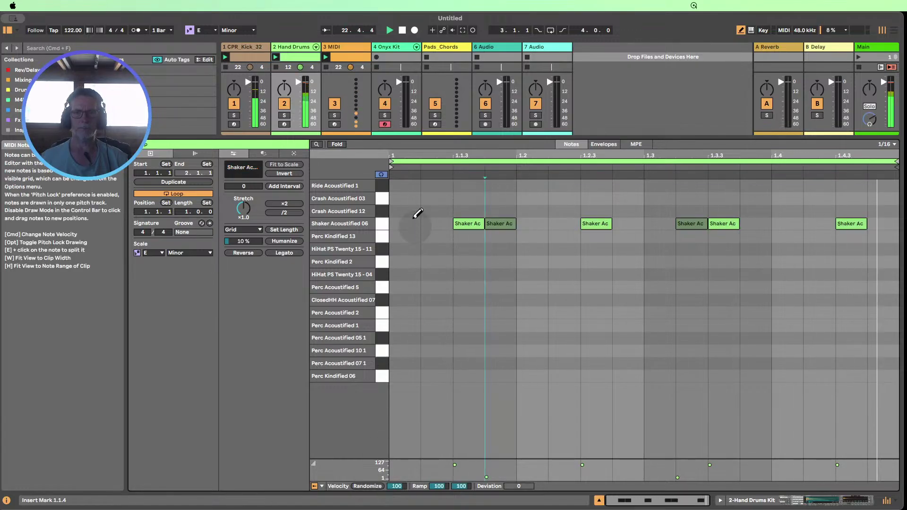
pyautogui.click(382, 224)
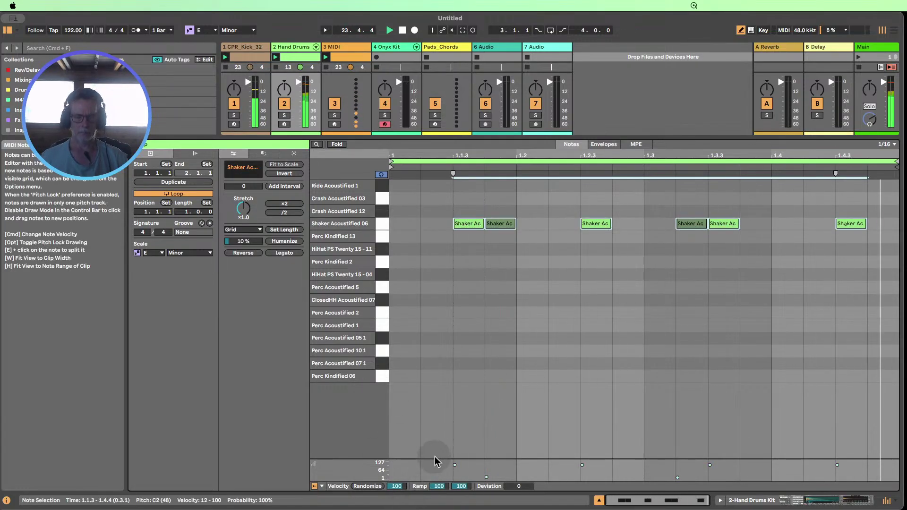
pyautogui.click(378, 486)
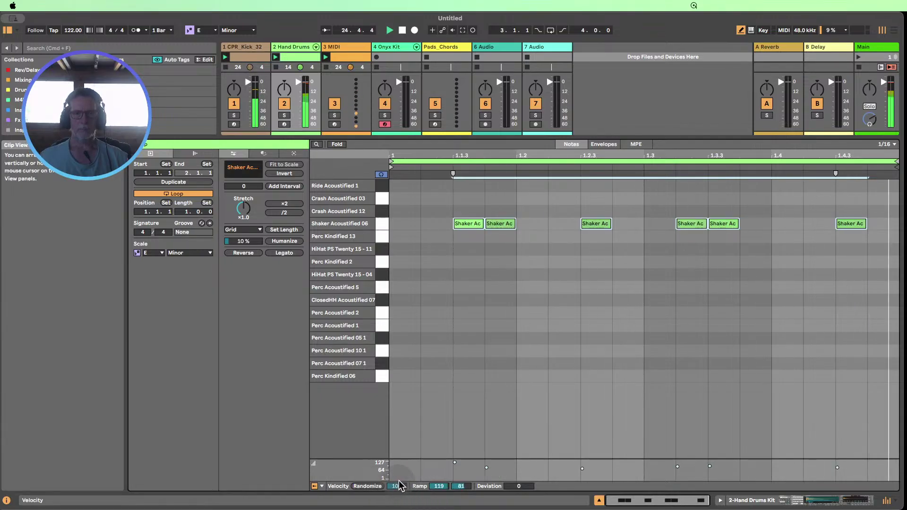
pyautogui.moveTo(398, 486); pyautogui.dragTo(398, 509)
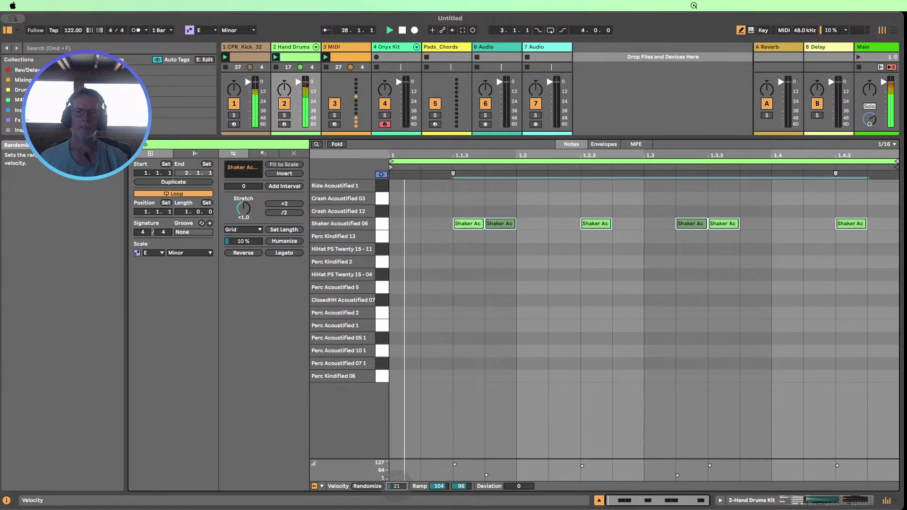
# - Lower the D1 Perc Acoustified chain of the Hand Drums rack to -4.1 dB in the mixer
pyautogui.click(599, 500)
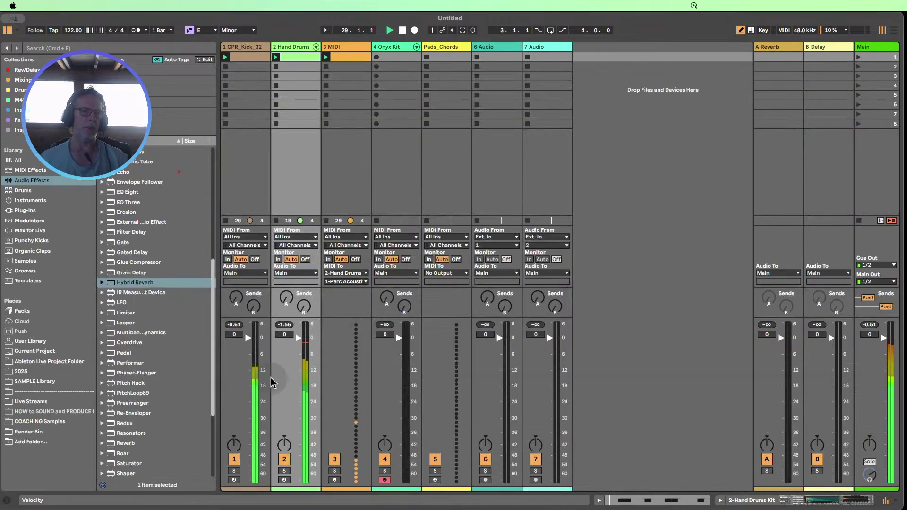
pyautogui.click(315, 47)
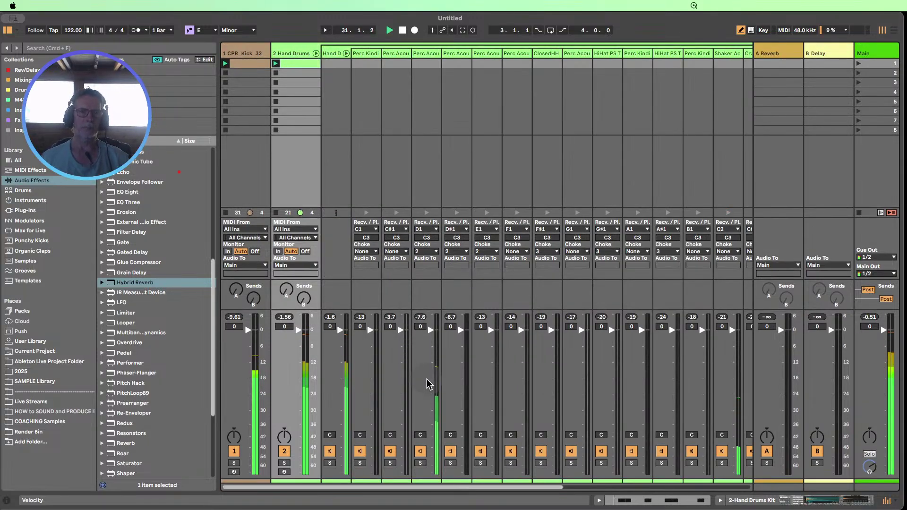
pyautogui.moveTo(431, 329); pyautogui.dragTo(430, 452)
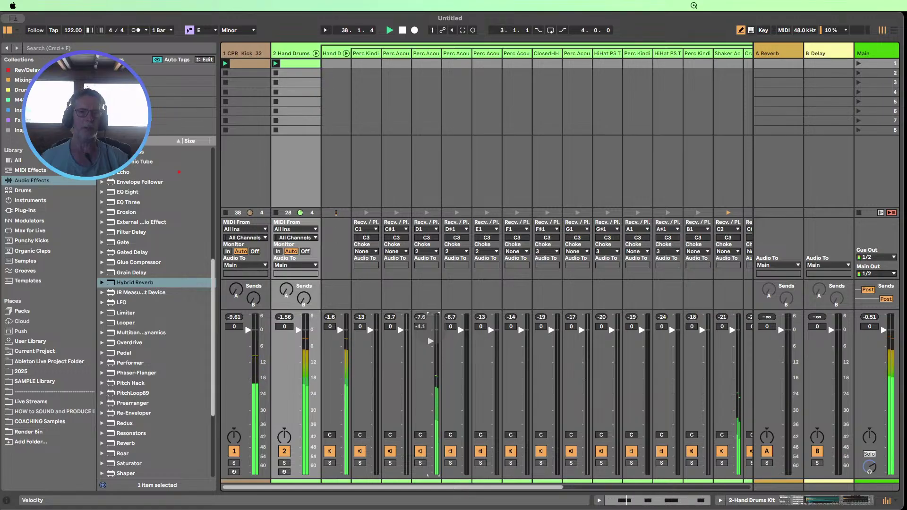
pyautogui.click(316, 53)
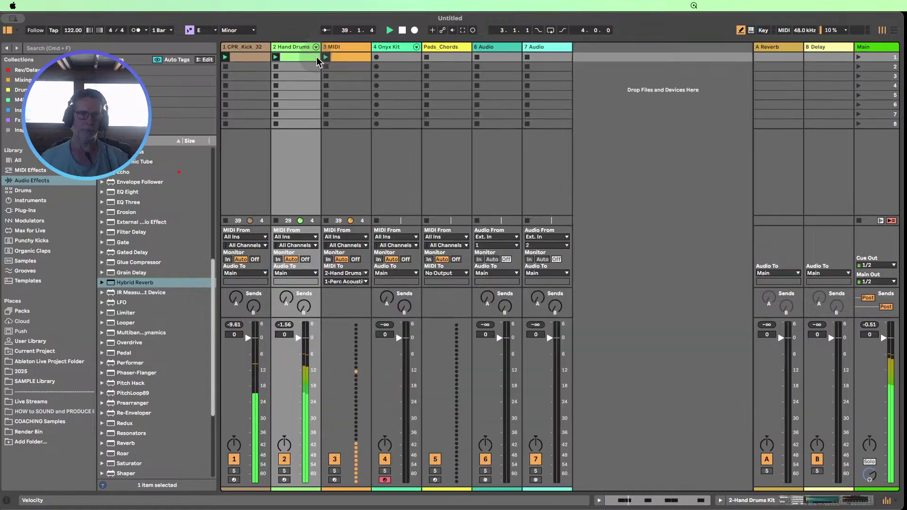
# - Stop playback and rename the 3 MIDI track as Hand_Perc and the Hand Drums track as Hand_DrumRack
pyautogui.click(341, 50)
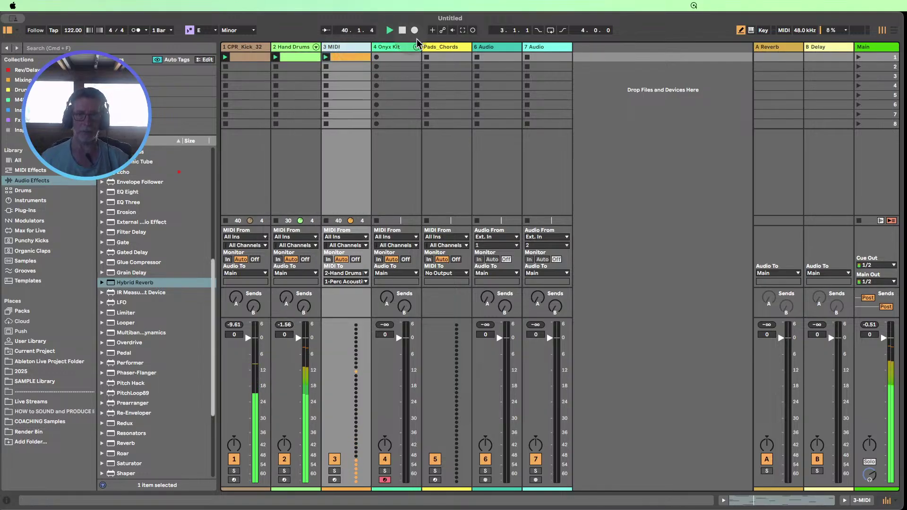
pyautogui.click(403, 31)
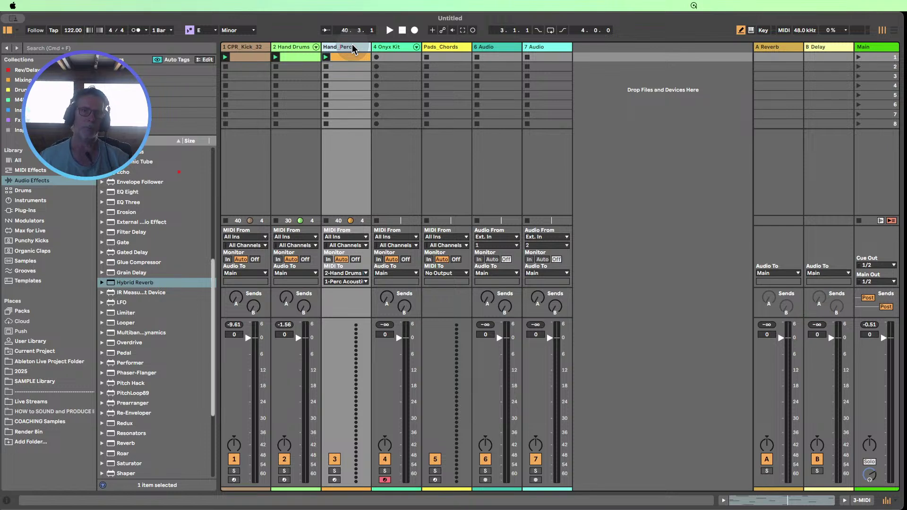
pyautogui.click(290, 49)
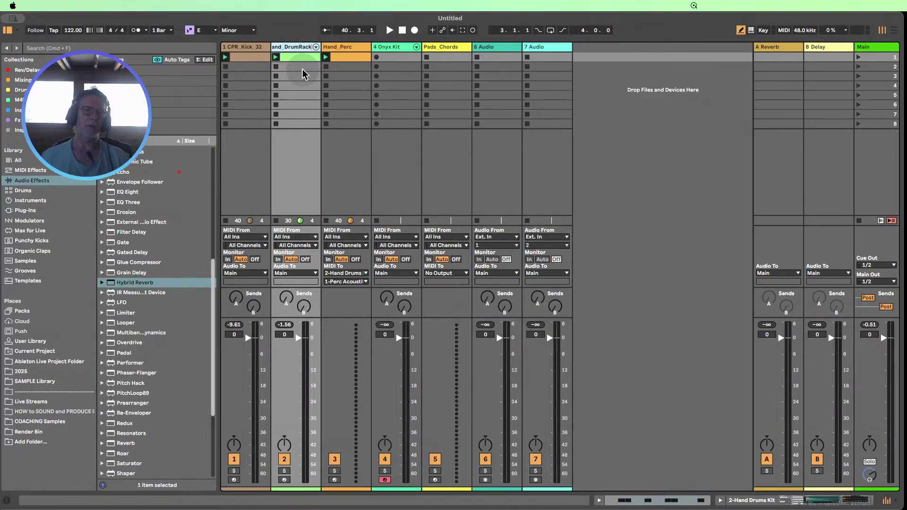
# - Group the Hand_DrumRack and Hand_Perc tracks
pyautogui.click(337, 68)
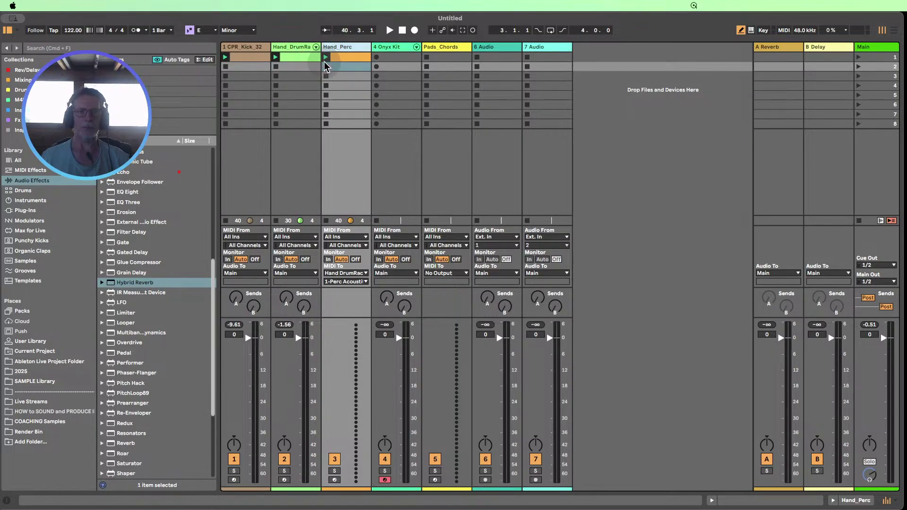
pyautogui.click(320, 49)
pyautogui.click(336, 53)
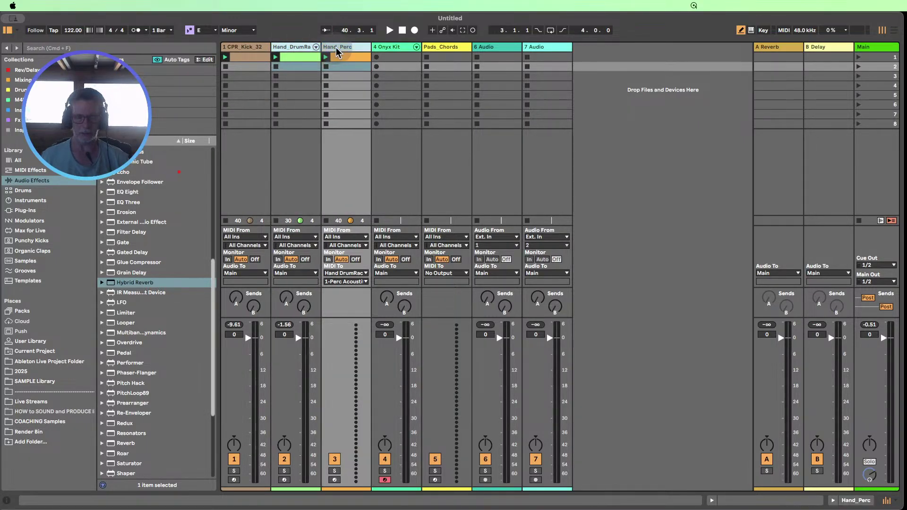
pyautogui.press('super+g')
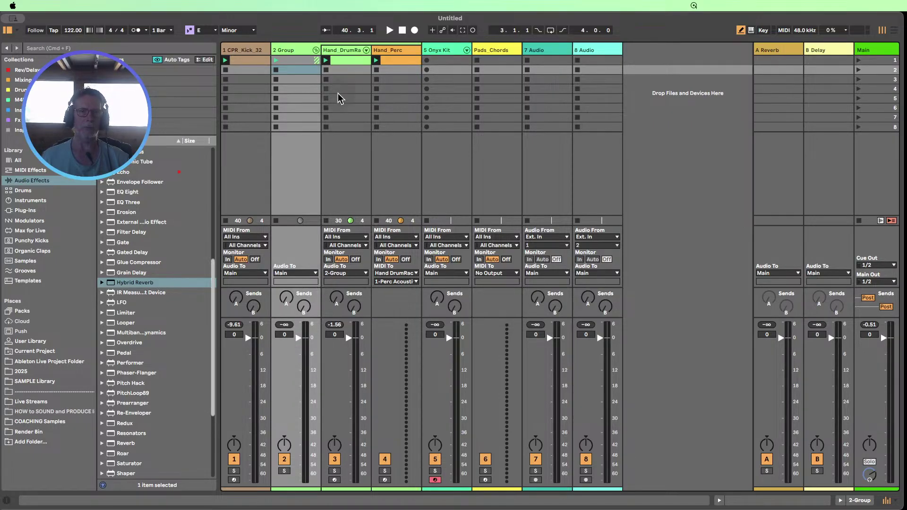
# - Launch the first scene and adjust the volume of the Shaker chain inside Hand_DrumRack
pyautogui.click(852, 59)
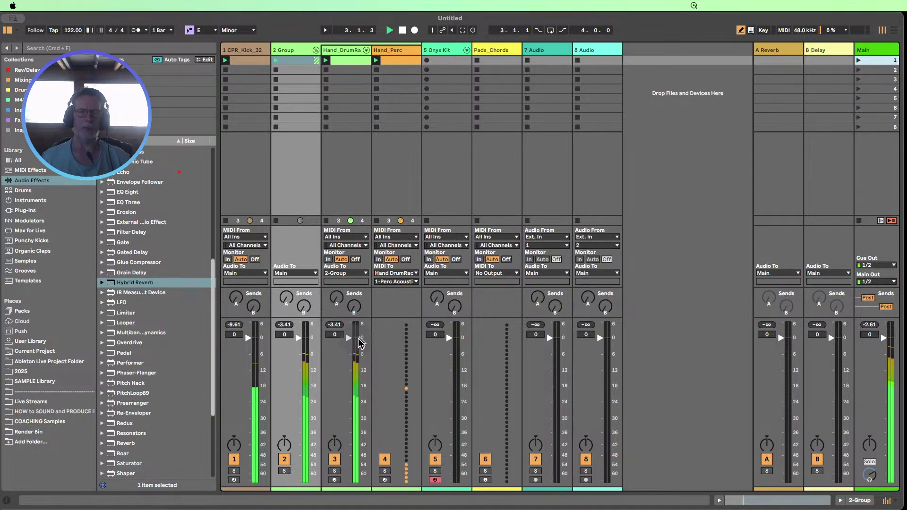
pyautogui.click(354, 359)
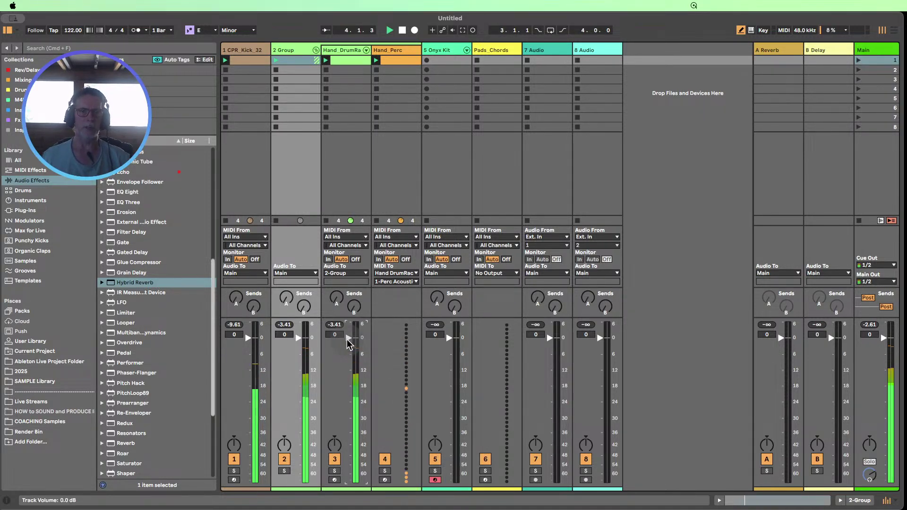
pyautogui.moveTo(348, 477); pyautogui.dragTo(348, 354)
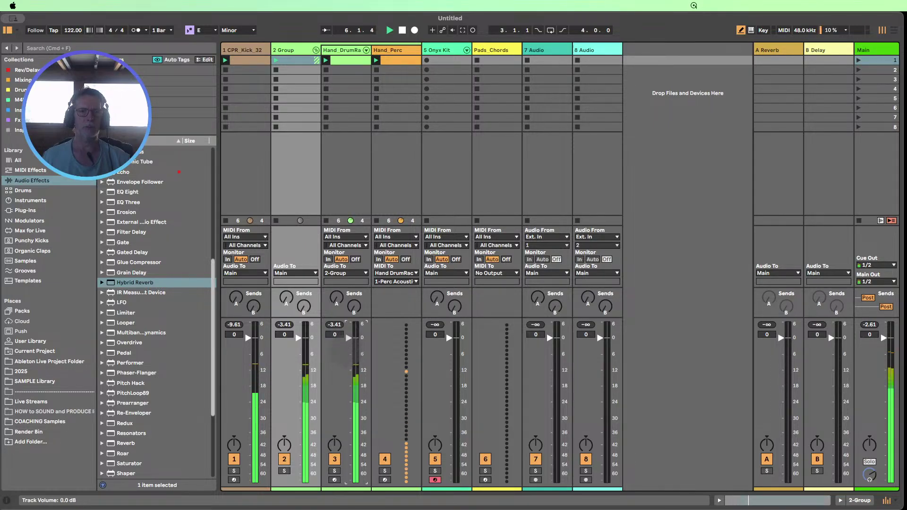
pyautogui.click(366, 50)
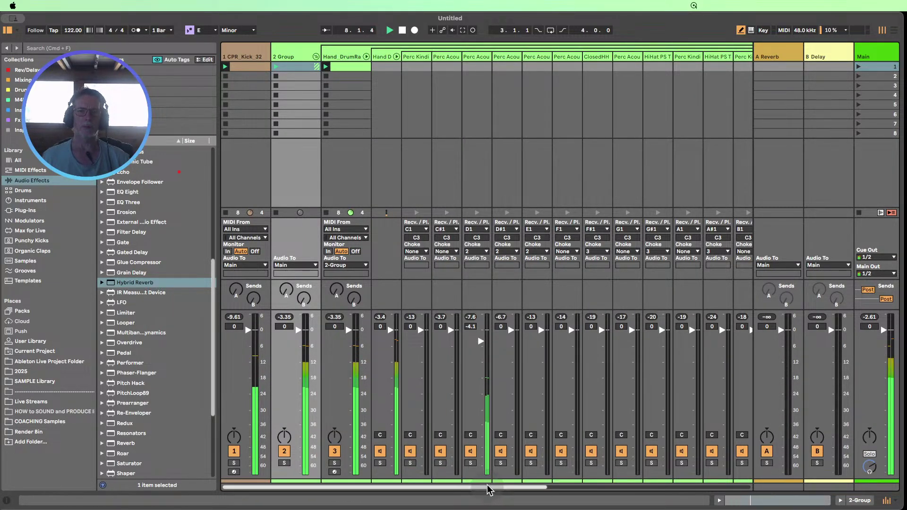
pyautogui.moveTo(488, 487); pyautogui.dragTo(527, 486)
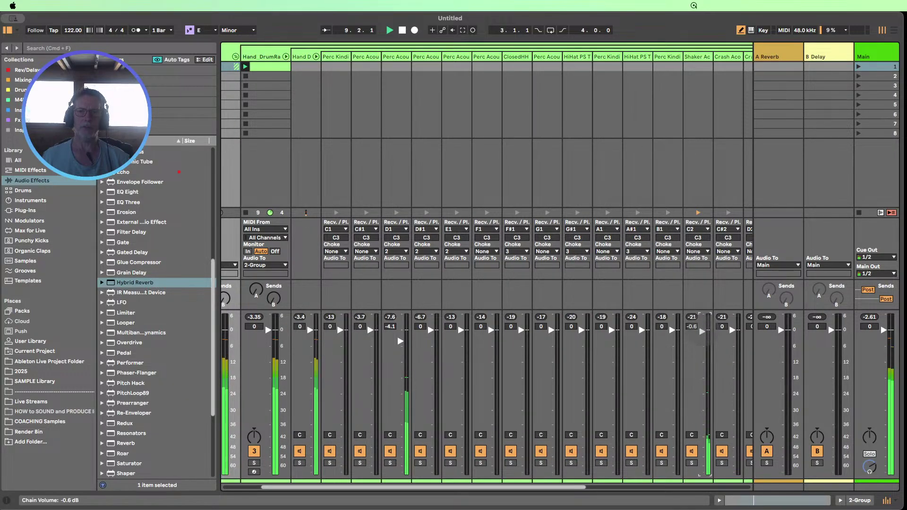
pyautogui.moveTo(691, 326); pyautogui.dragTo(702, 472)
pyautogui.moveTo(701, 388); pyautogui.dragTo(702, 349)
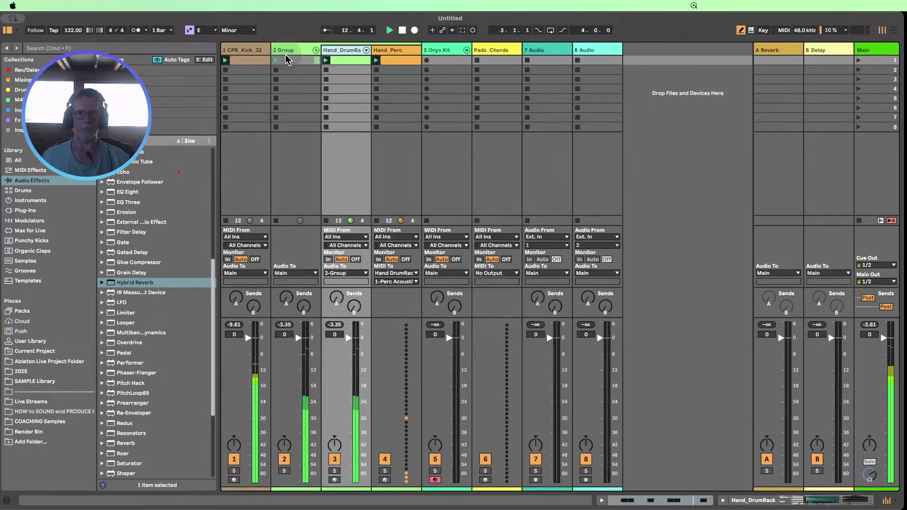
# - Fold the new hand percussion group and stop playback
pyautogui.click(285, 57)
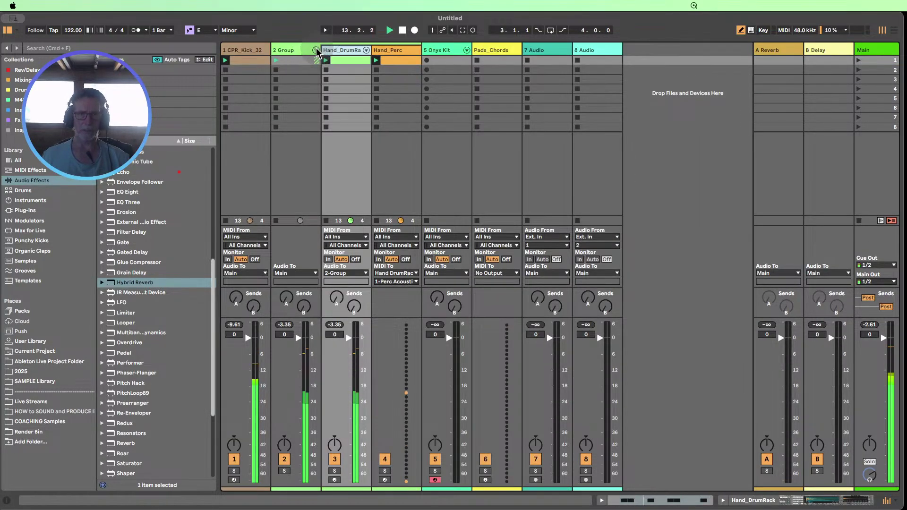
pyautogui.click(315, 51)
pyautogui.click(402, 30)
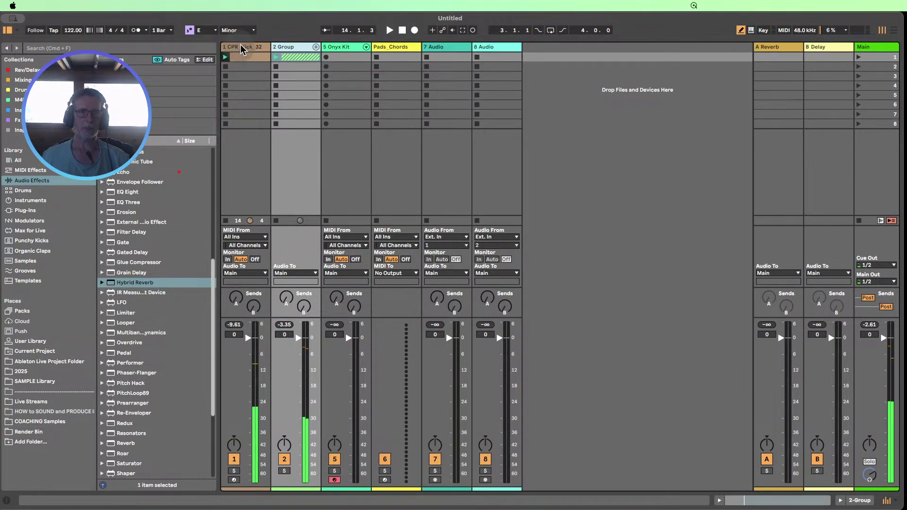
# - Insert a MIDI track after CPR_Kick_32 and rename the kick track as Kick
pyautogui.rightClick(246, 47)
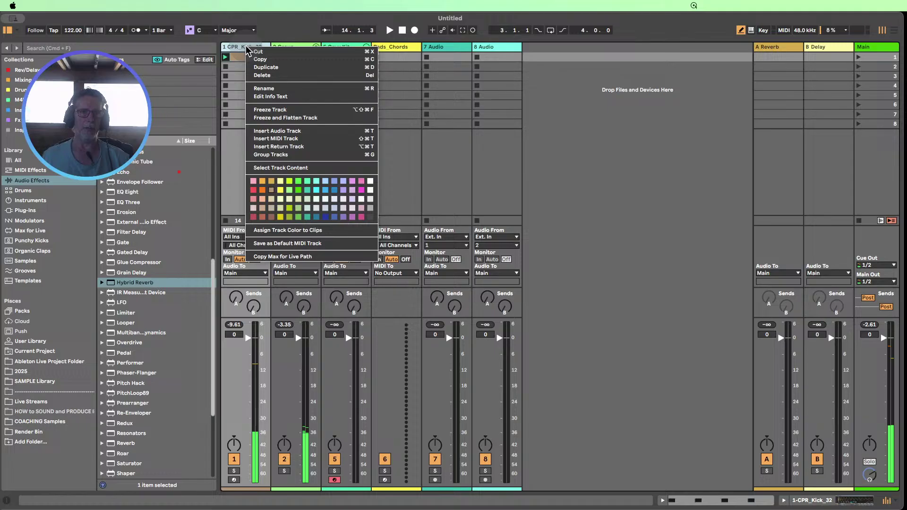
pyautogui.click(276, 138)
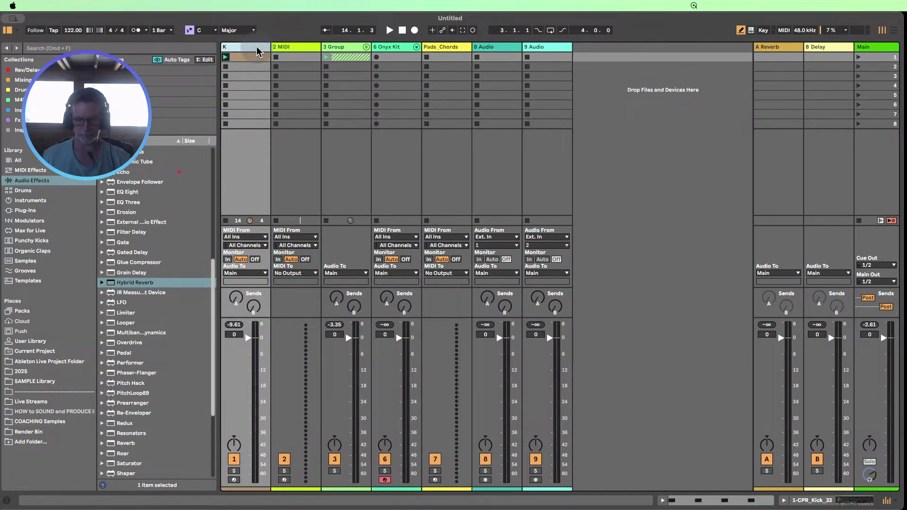
pyautogui.press('Return')
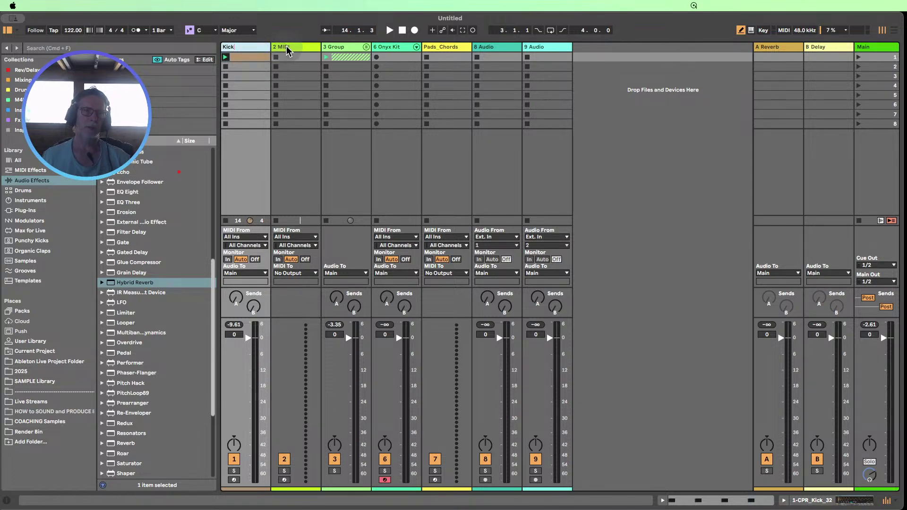
# - Delete the empty 2 MIDI track and move the Onyx Kit track between Kick and the group
pyautogui.click(287, 50)
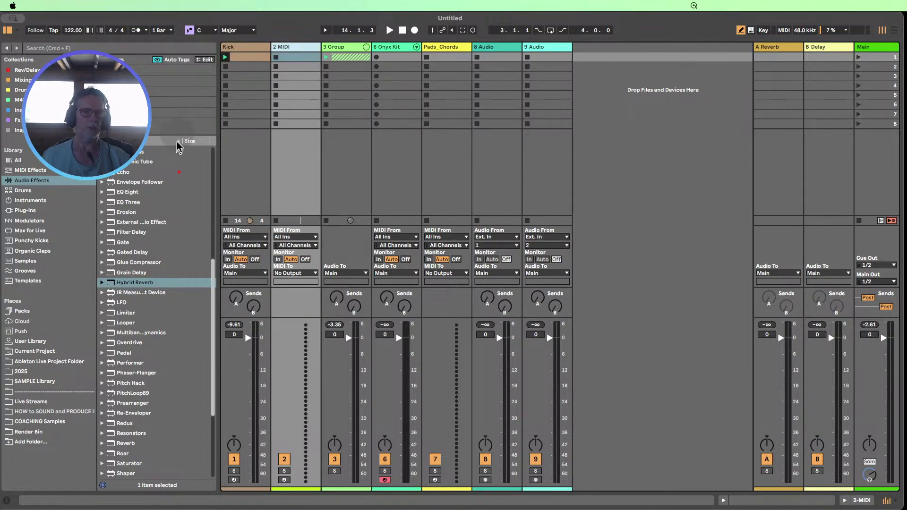
pyautogui.click(395, 50)
pyautogui.click(287, 51)
pyautogui.press('Delete')
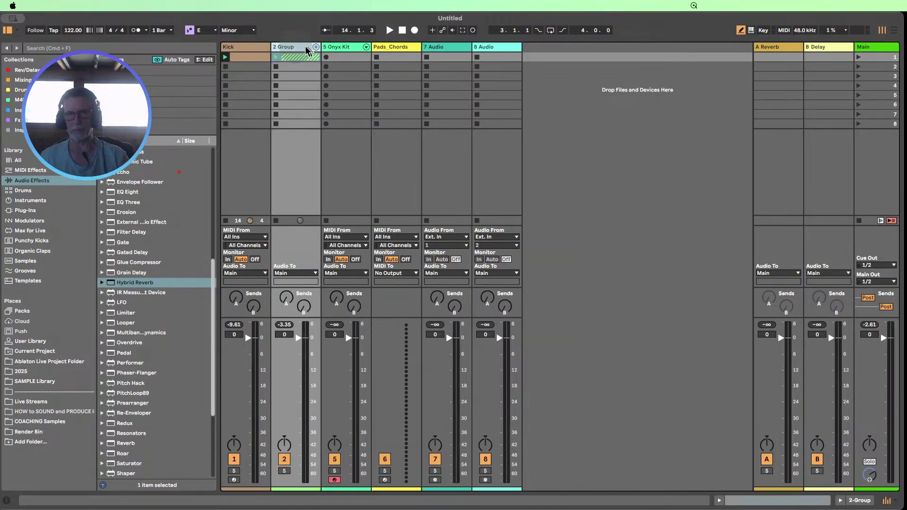
pyautogui.click(340, 49)
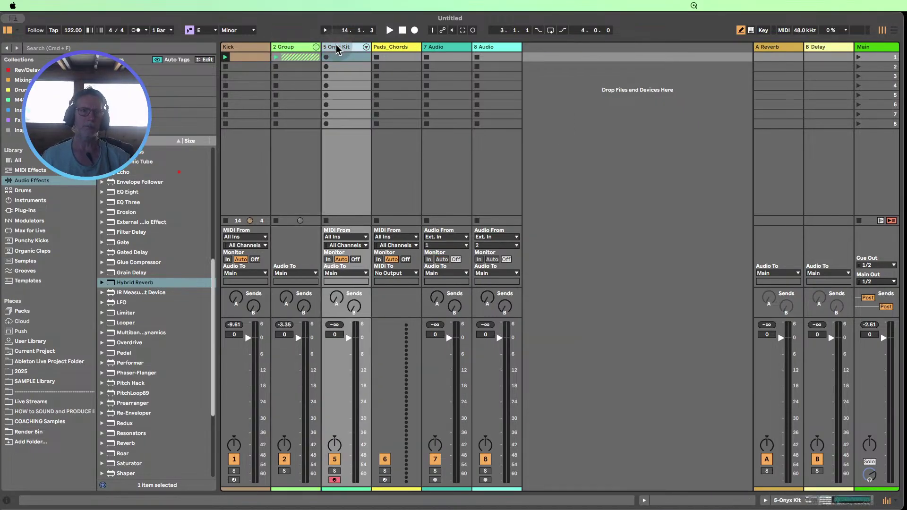
pyautogui.moveTo(272, 49); pyautogui.dragTo(274, 50)
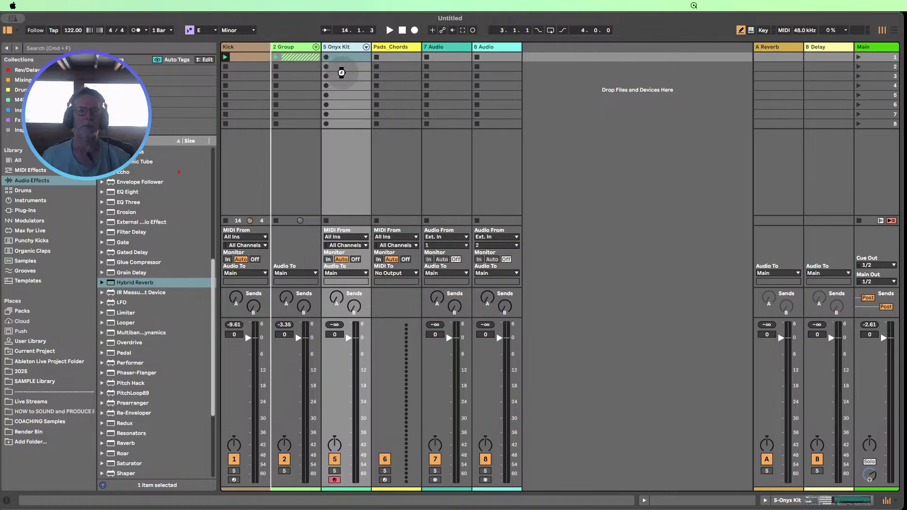
# - Insert a new MIDI track and place it between the Onyx Kit track and the hand percussion group
pyautogui.click(314, 47)
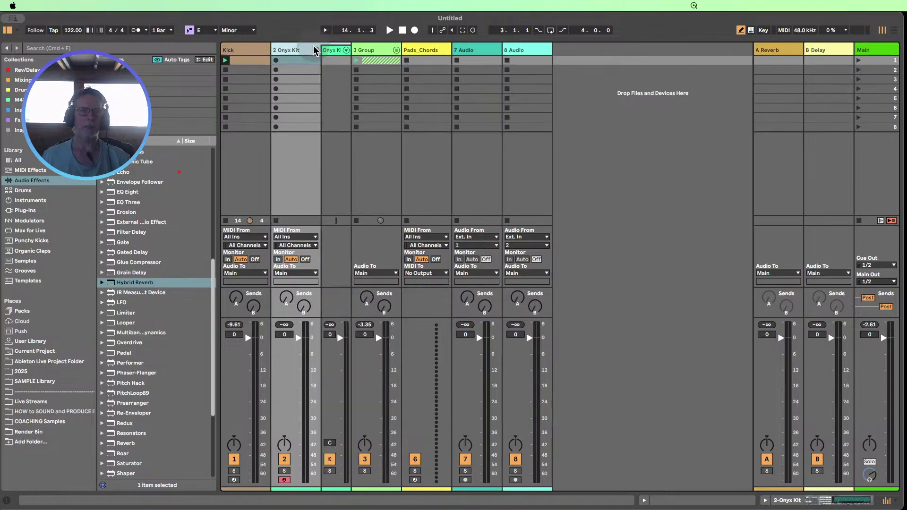
pyautogui.click(316, 50)
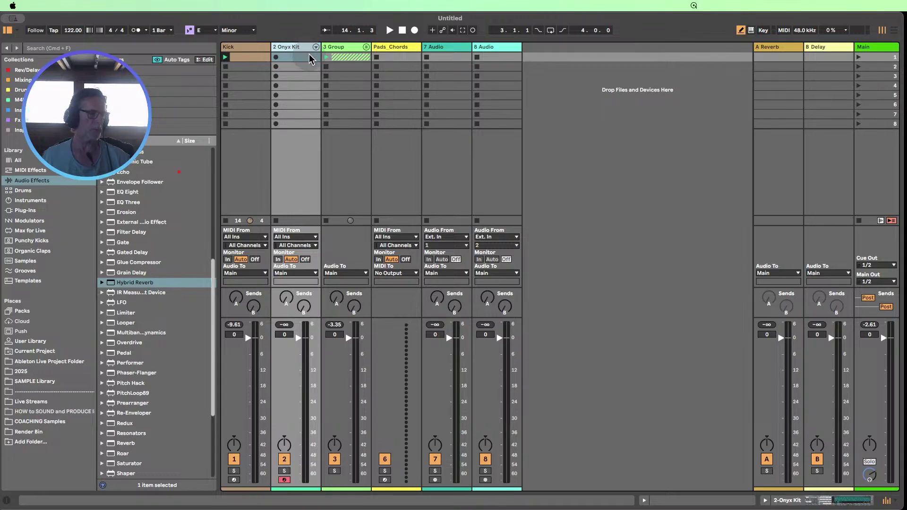
pyautogui.rightClick(572, 84)
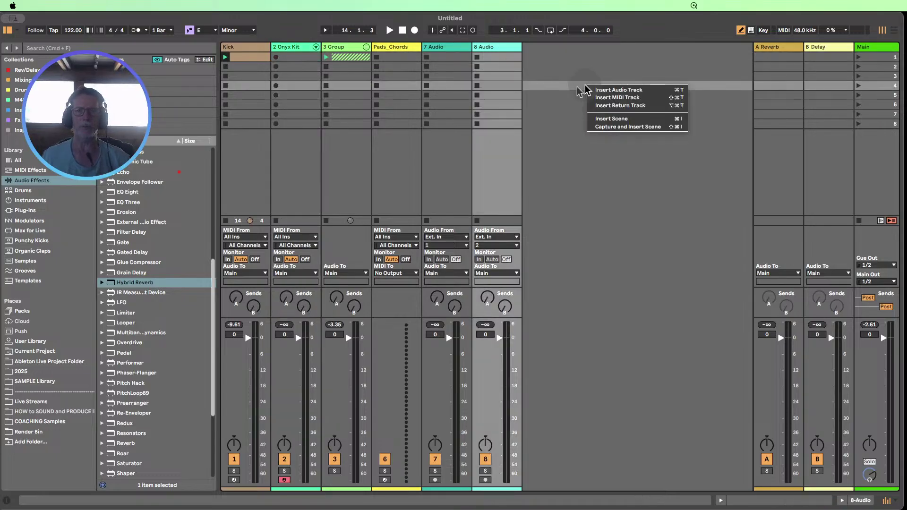
pyautogui.click(607, 95)
pyautogui.moveTo(543, 47); pyautogui.dragTo(363, 72)
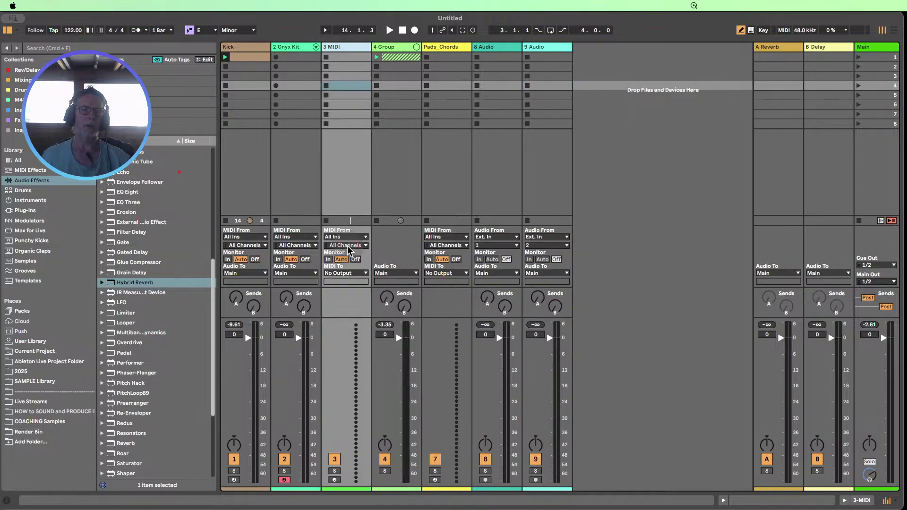
# - Route the new track's MIDI output to 2-Onyx Kit, targeting its Kick Dirty chain
pyautogui.click(344, 273)
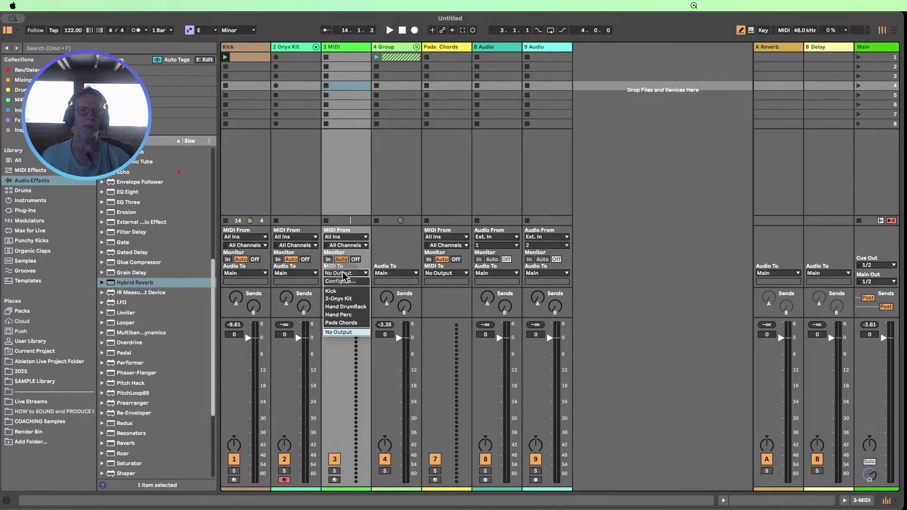
pyautogui.click(349, 298)
pyautogui.click(349, 282)
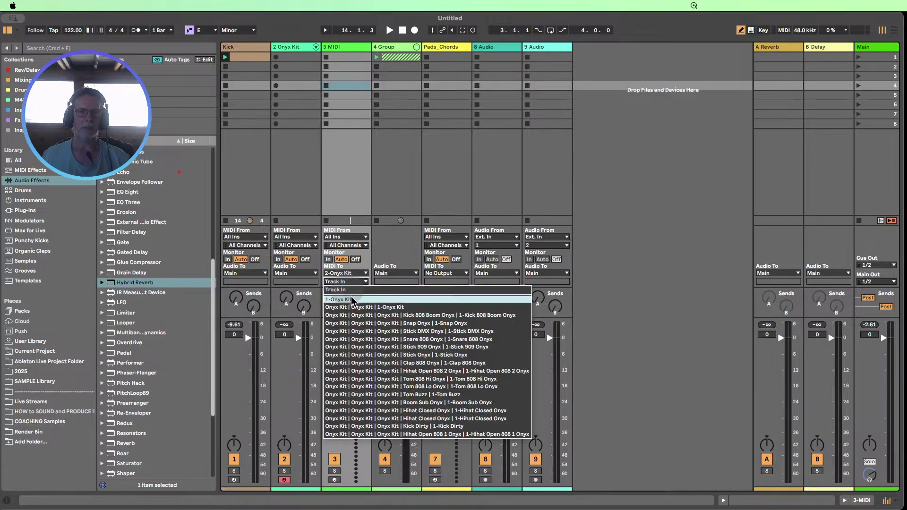
pyautogui.click(444, 427)
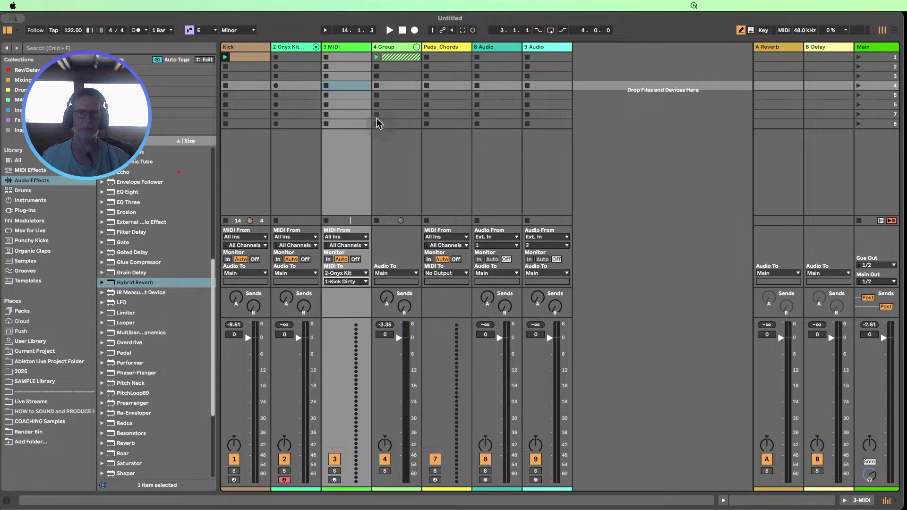
# - Audition the Kick Dirty pad in the Onyx Kit drum rack
pyautogui.doubleClick(291, 47)
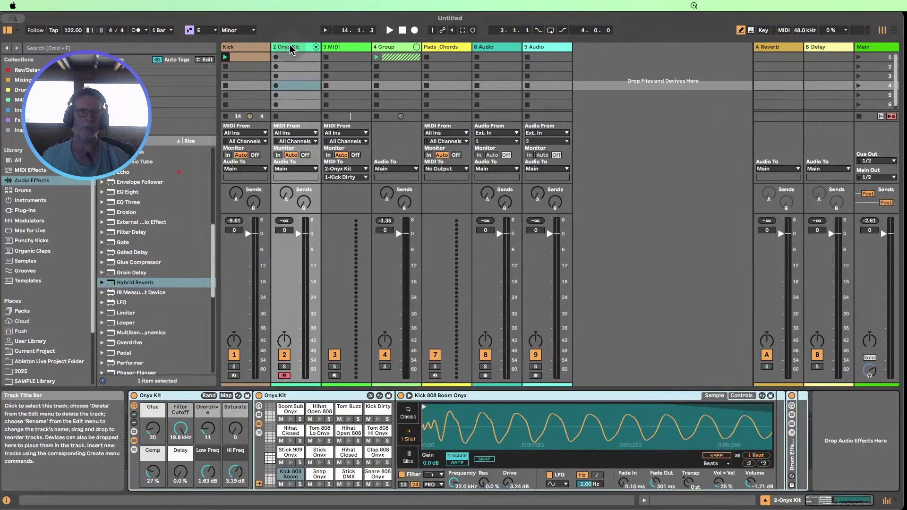
pyautogui.click(377, 419)
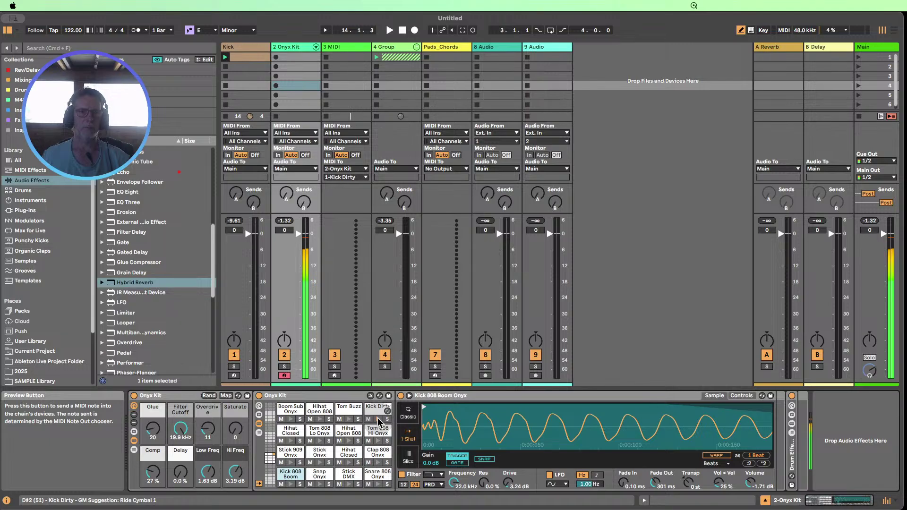
pyautogui.press('super+alt+l')
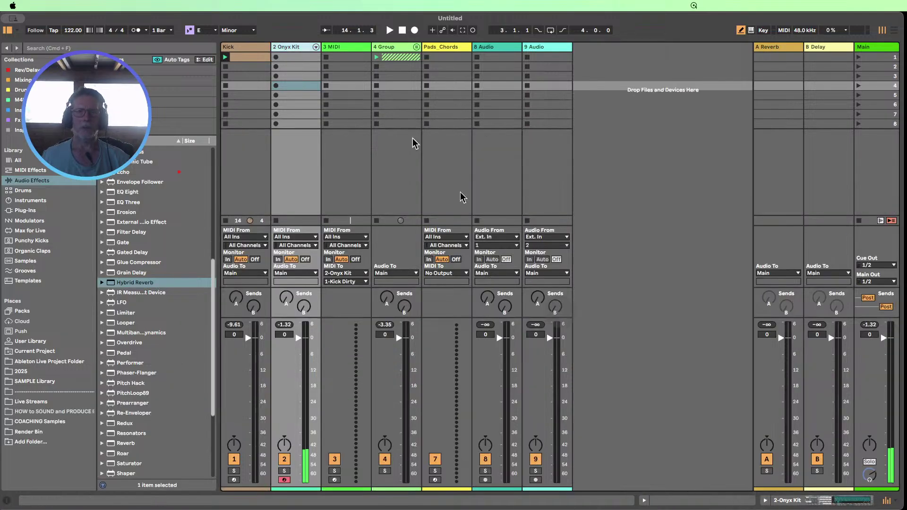
# - Create a one-bar clip on the 3 MIDI track with C3 sixteenth notes at 1.1.4, 1.3.3 and 1.3.4, and launch the first scene
pyautogui.doubleClick(344, 55)
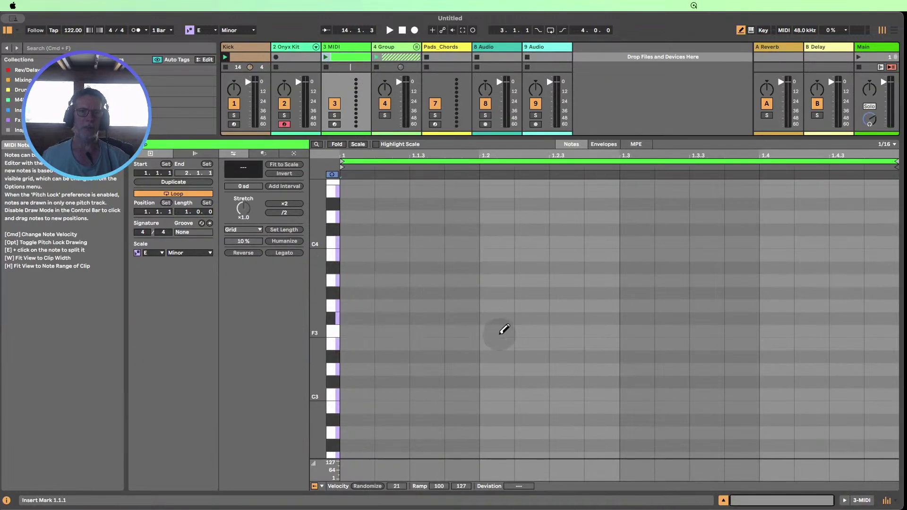
pyautogui.click(475, 395)
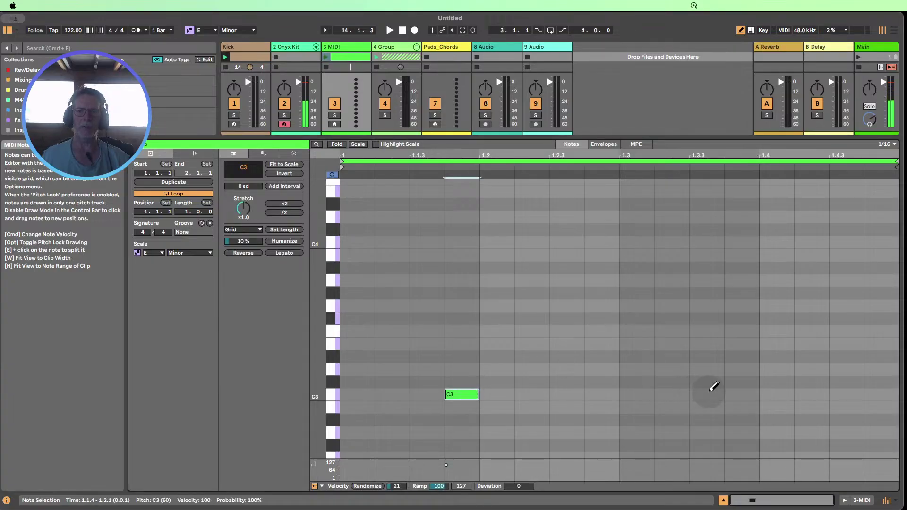
pyautogui.moveTo(708, 395); pyautogui.dragTo(745, 395)
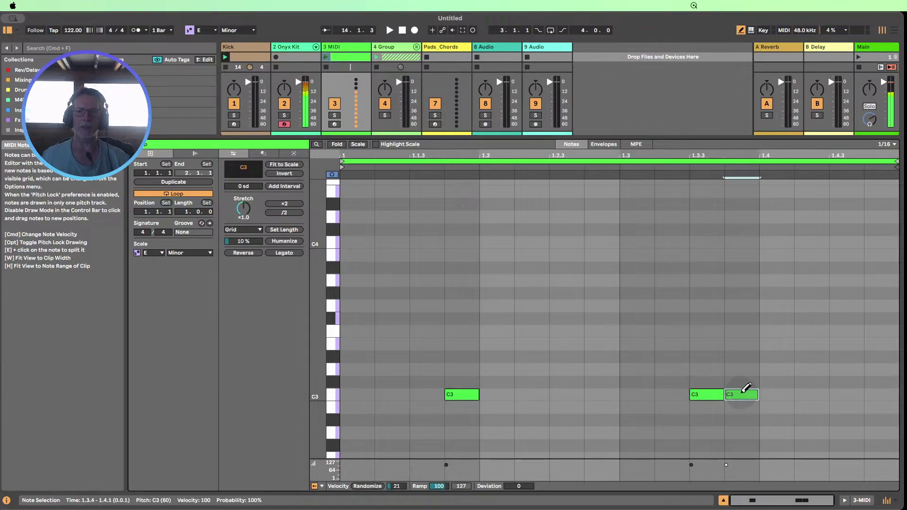
pyautogui.click(723, 500)
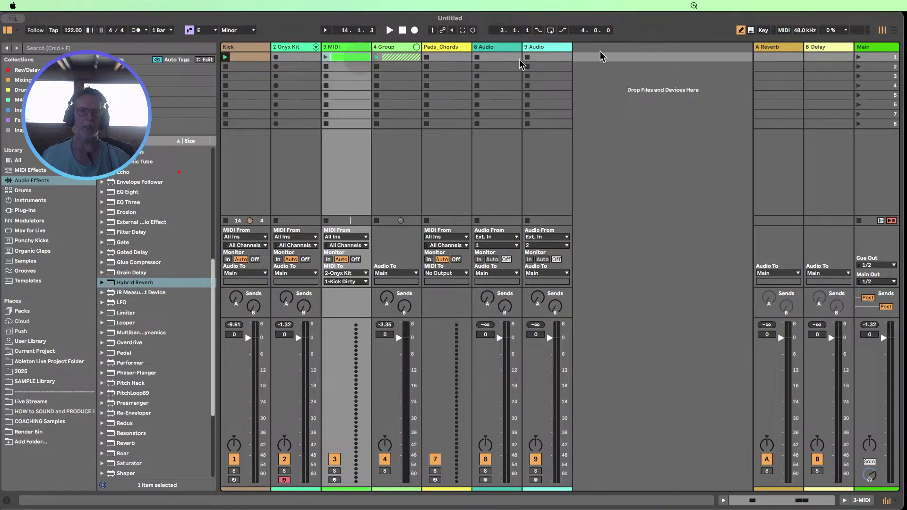
pyautogui.click(857, 57)
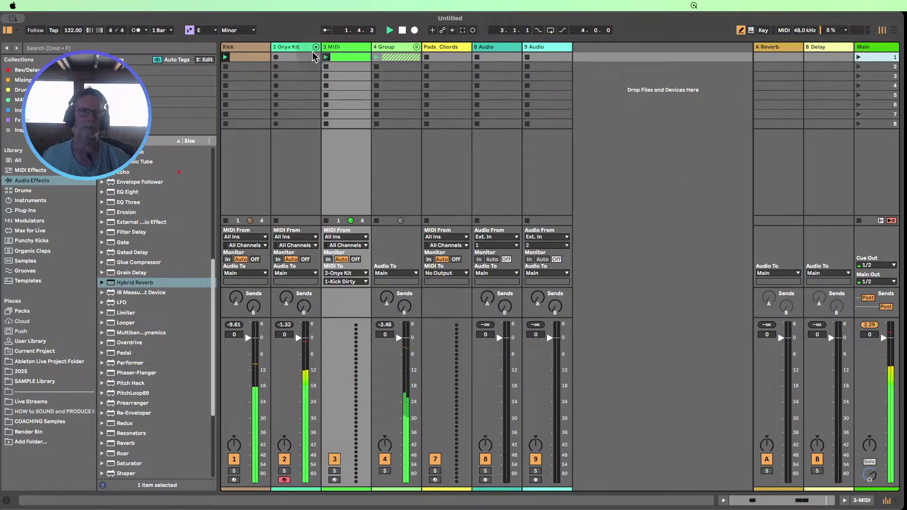
# - Randomize the velocities of all C3 notes in the 3 MIDI clip by 21 and leave Draw Mode
pyautogui.doubleClick(345, 56)
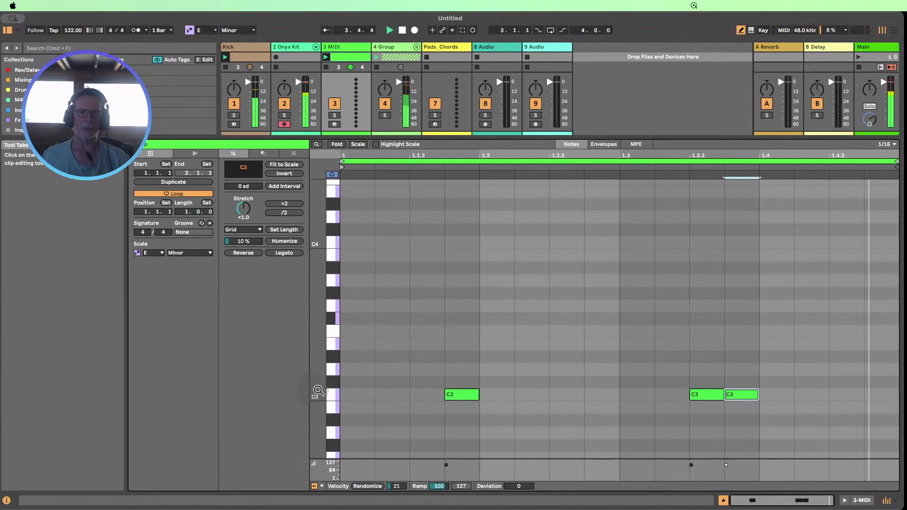
pyautogui.click(333, 395)
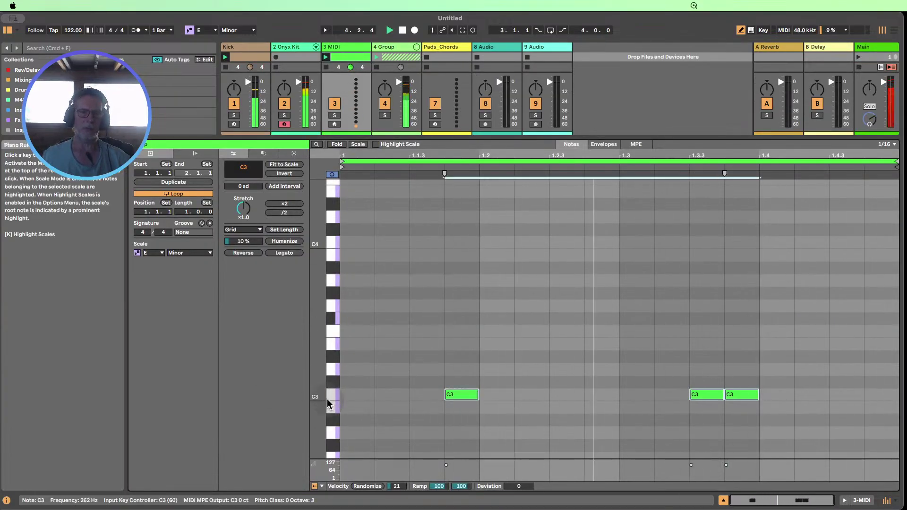
pyautogui.click(368, 486)
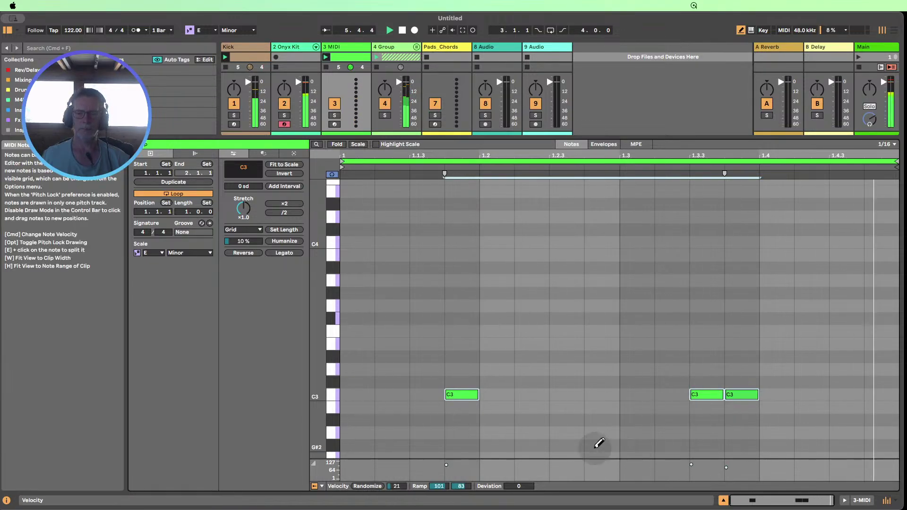
pyautogui.press('b')
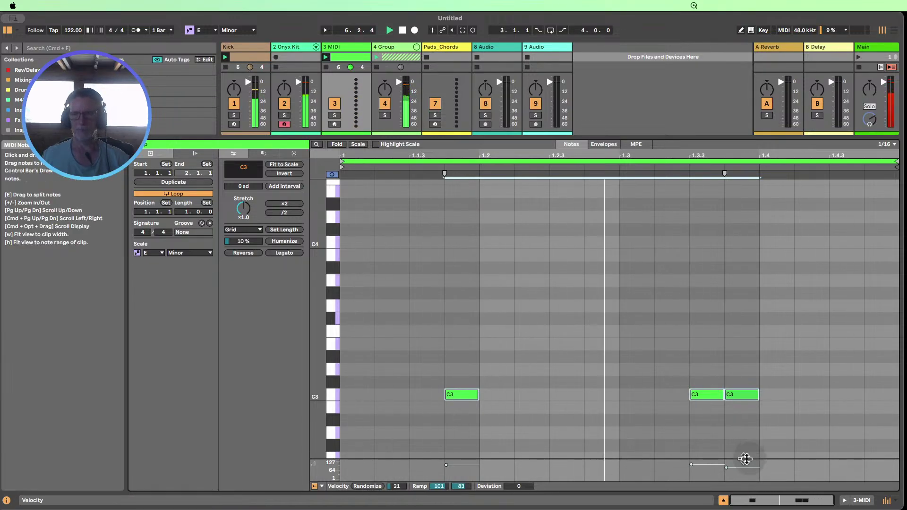
# - Lower the velocity of the C3 note at 1.3.3 to 8
pyautogui.click(692, 468)
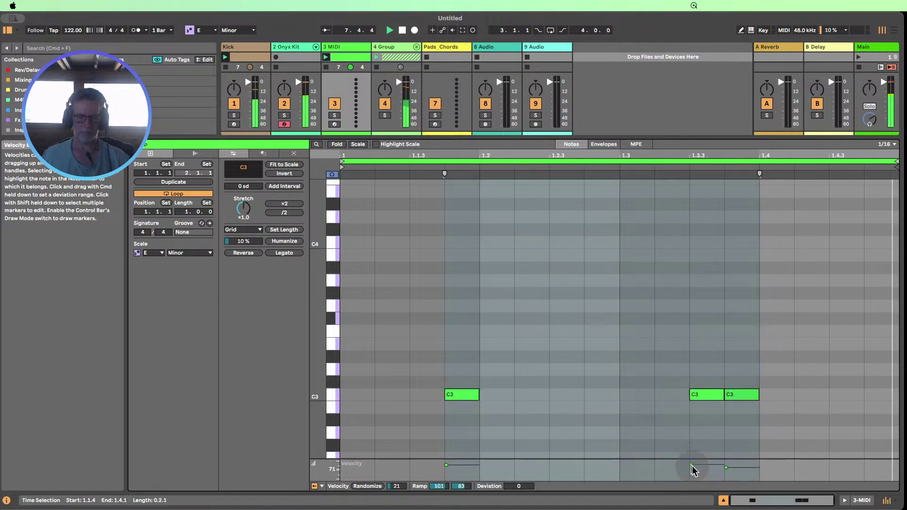
pyautogui.click(701, 397)
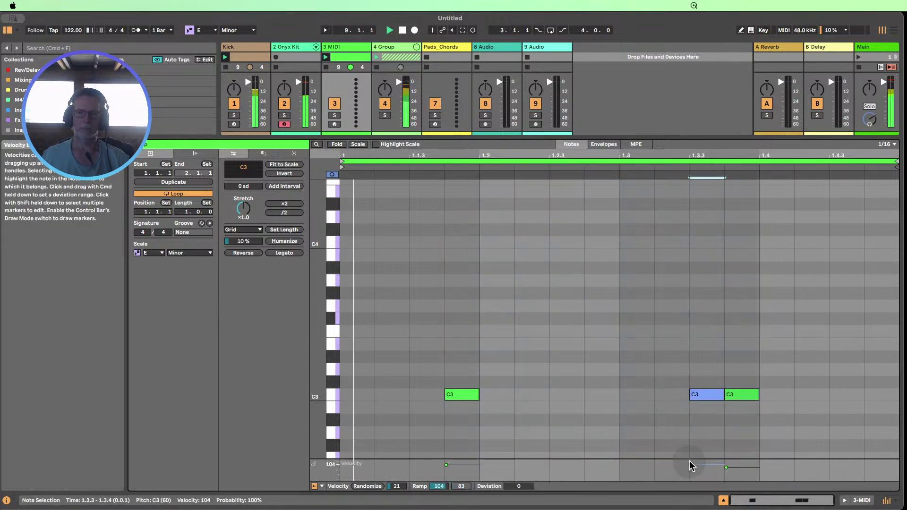
pyautogui.moveTo(689, 465); pyautogui.dragTo(691, 476)
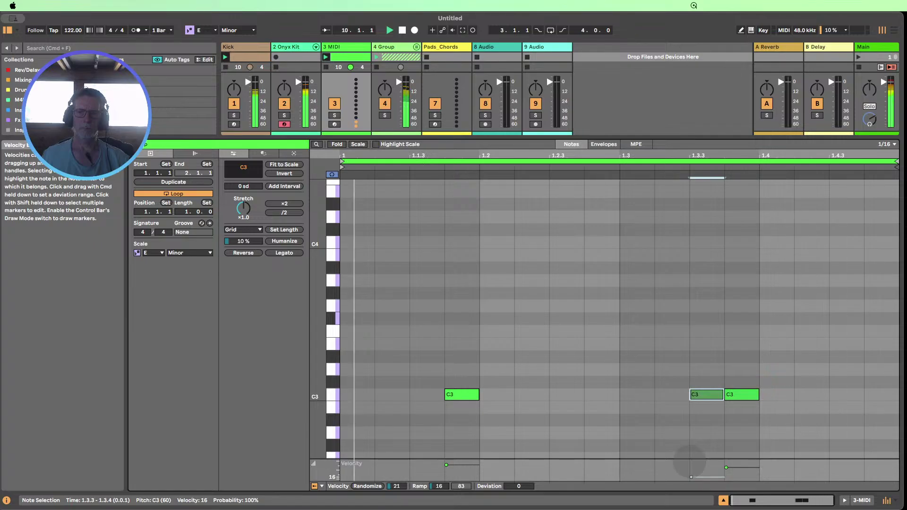
pyautogui.moveTo(691, 477); pyautogui.dragTo(691, 478)
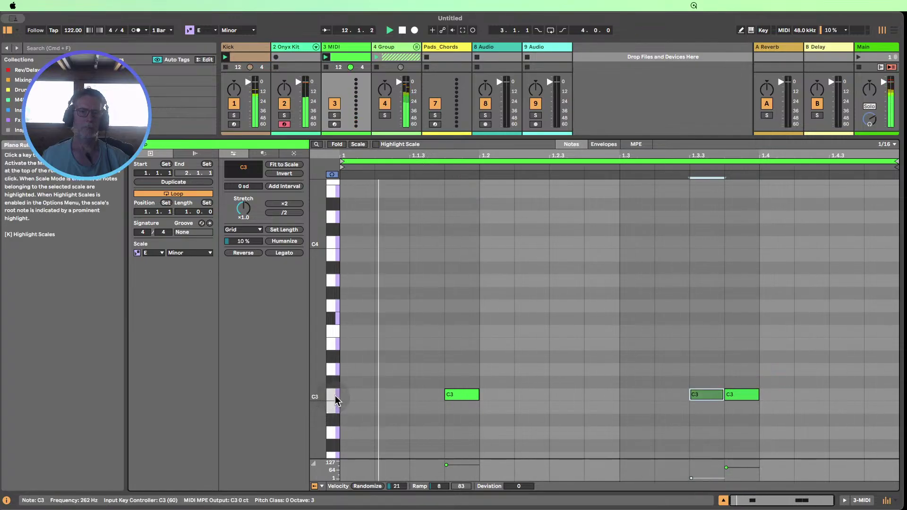
# - Lower the velocities of all three C3 notes together to a range of 5 to 62
pyautogui.press('super+a')
pyautogui.moveTo(446, 465); pyautogui.dragTo(446, 469)
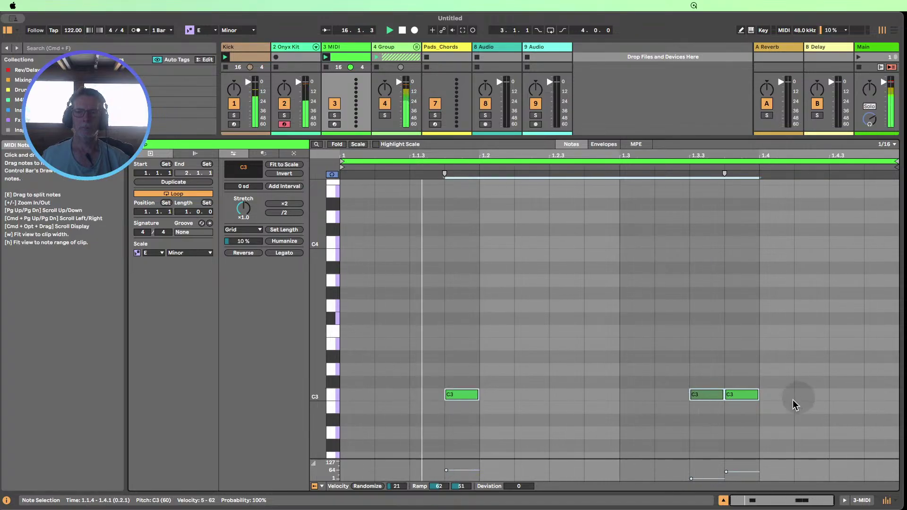
pyautogui.click(735, 432)
# - Shorten the C3 note at 1.3.4 slightly and set its velocity to 40
pyautogui.click(755, 396)
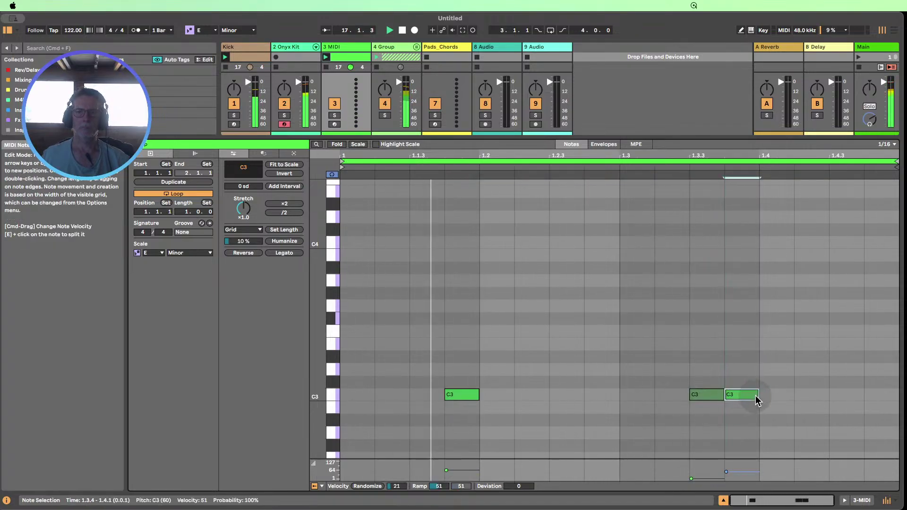
pyautogui.moveTo(757, 394); pyautogui.dragTo(750, 394)
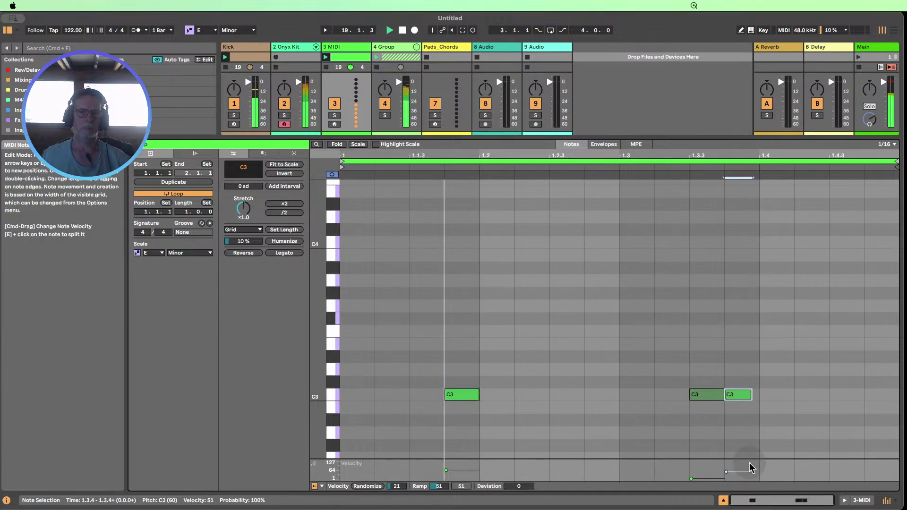
pyautogui.moveTo(730, 472); pyautogui.dragTo(730, 475)
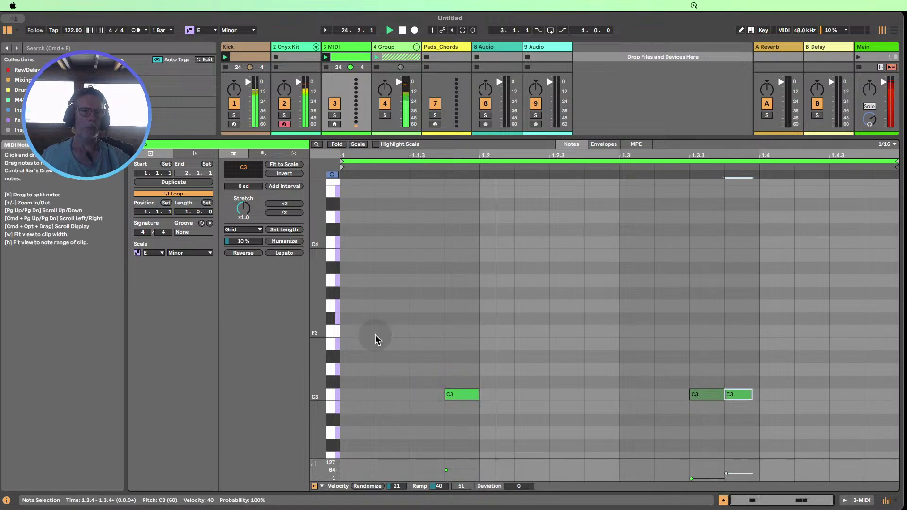
# - Try humanizing the C3 notes by 10% and trimming the end of the first one
pyautogui.click(334, 396)
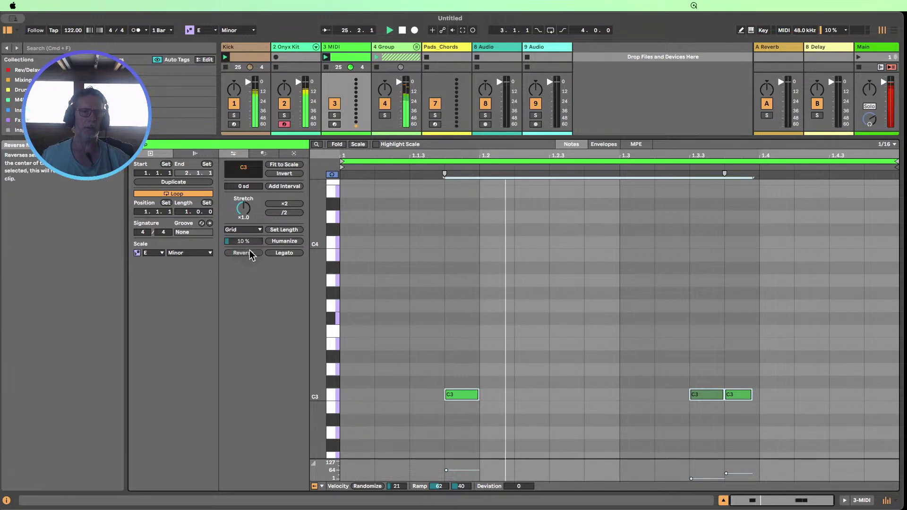
pyautogui.click(282, 241)
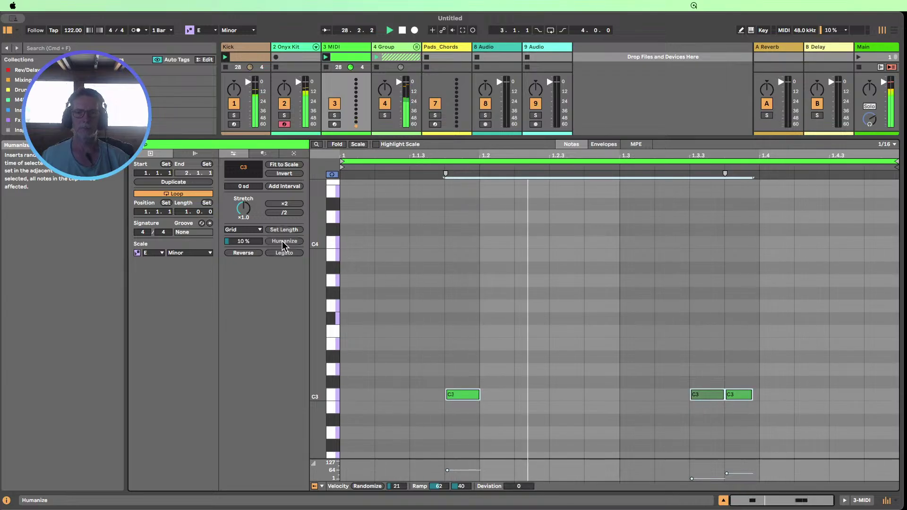
pyautogui.click(433, 424)
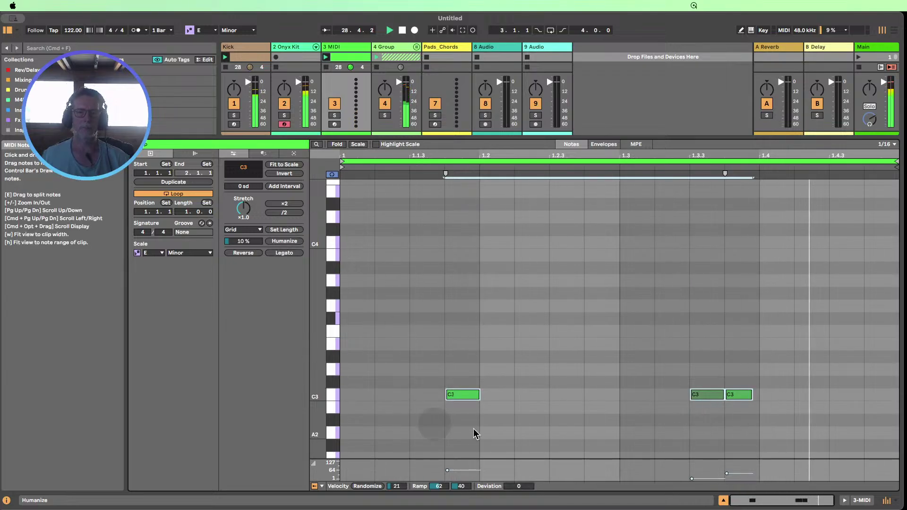
pyautogui.click(476, 396)
pyautogui.click(536, 399)
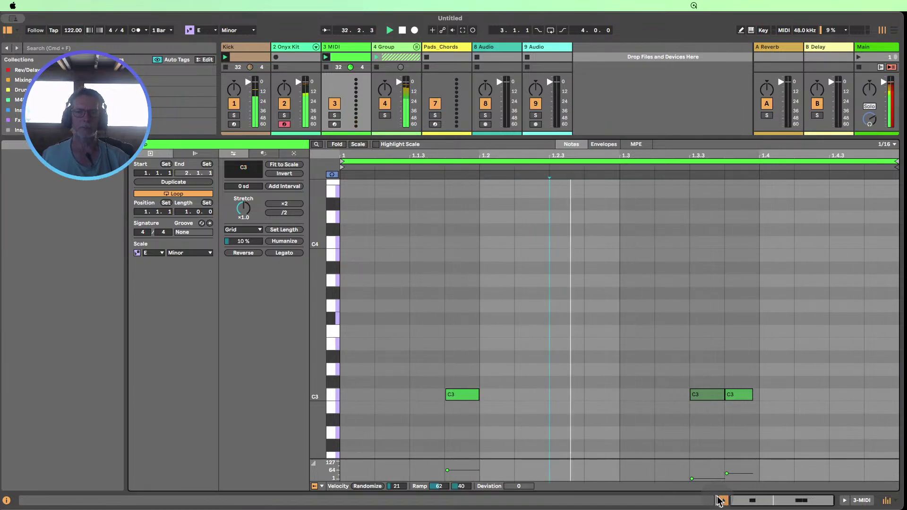
pyautogui.click(449, 401)
# - Humanize all C3 notes by 10%, trim the first note's end back to 1.2.1, and close the clip editor
pyautogui.press('super+a')
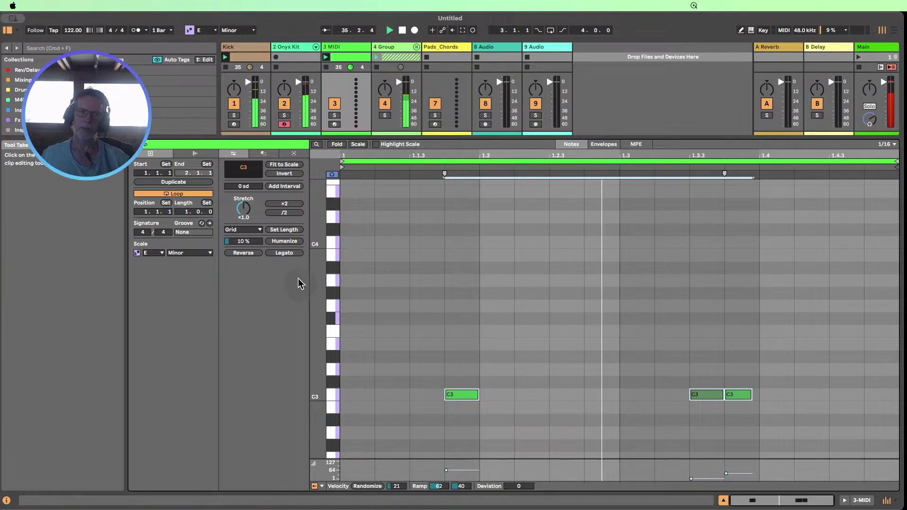
pyautogui.click(287, 241)
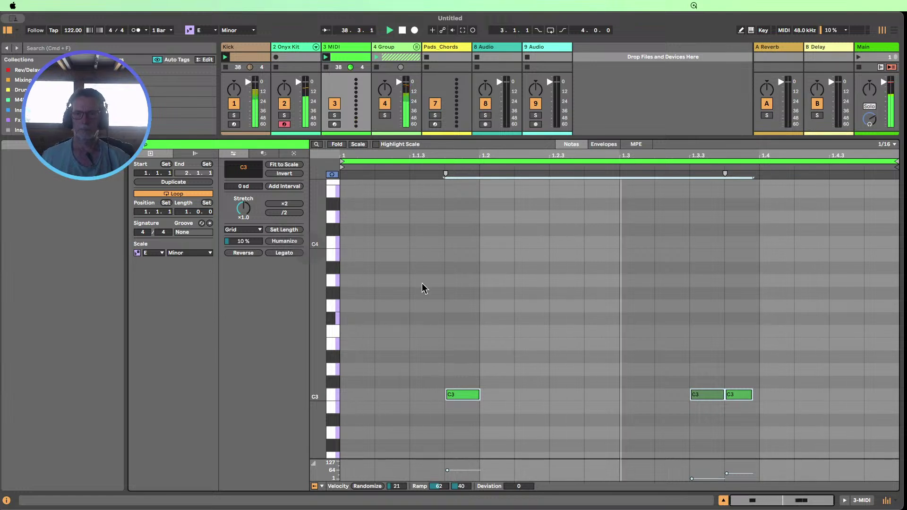
pyautogui.click(476, 395)
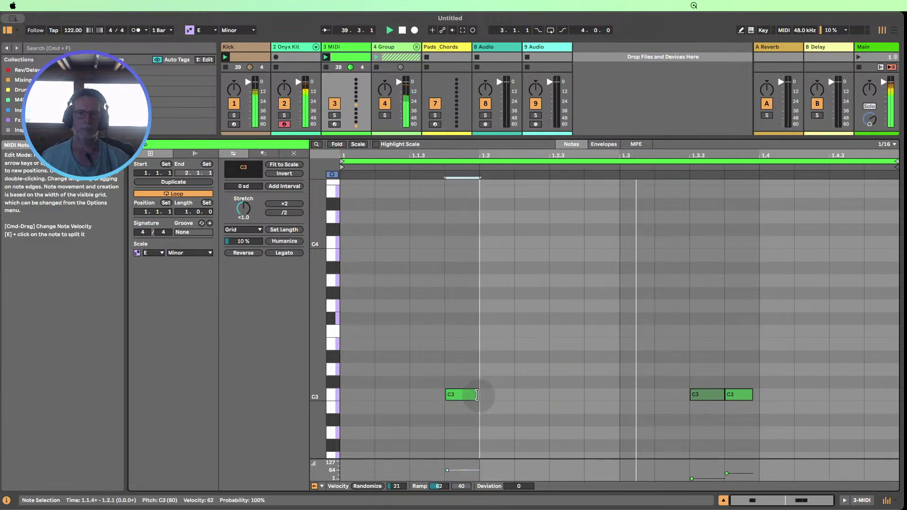
pyautogui.click(723, 500)
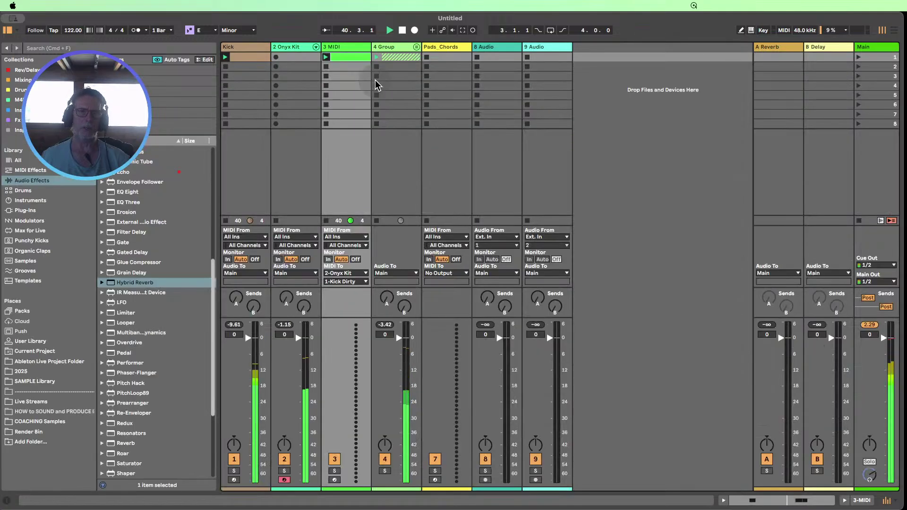
# - Unfold the group, humanize all notes in the Hand_Perc clip by 10%, and close the clip editor
pyautogui.click(415, 47)
pyautogui.click(509, 64)
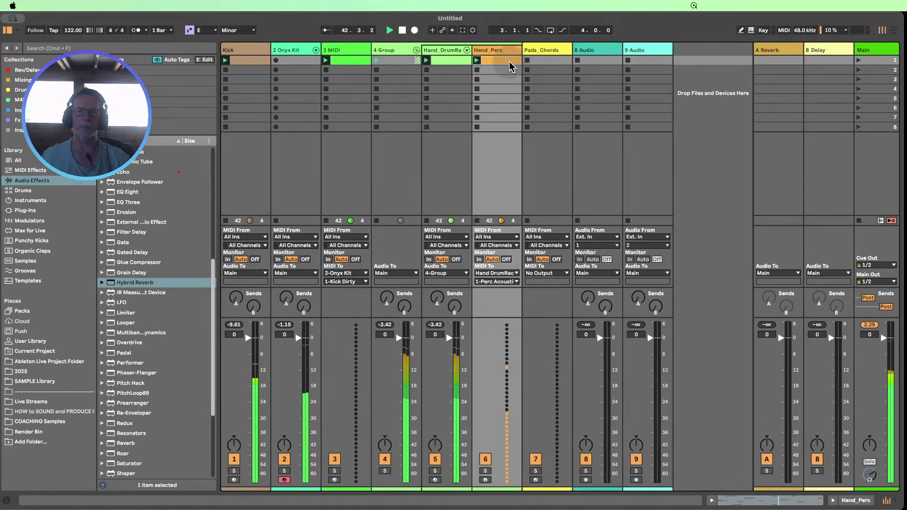
pyautogui.doubleClick(509, 60)
pyautogui.click(653, 317)
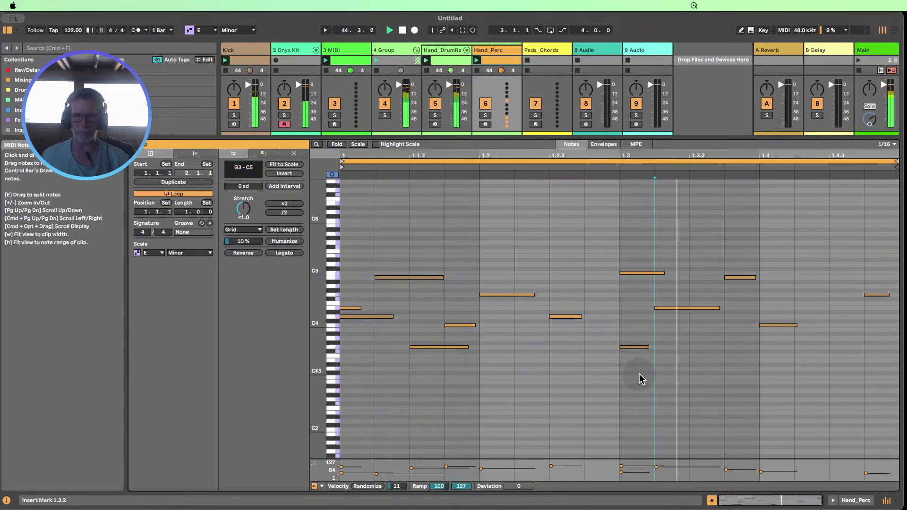
pyautogui.press('super+a')
pyautogui.click(282, 241)
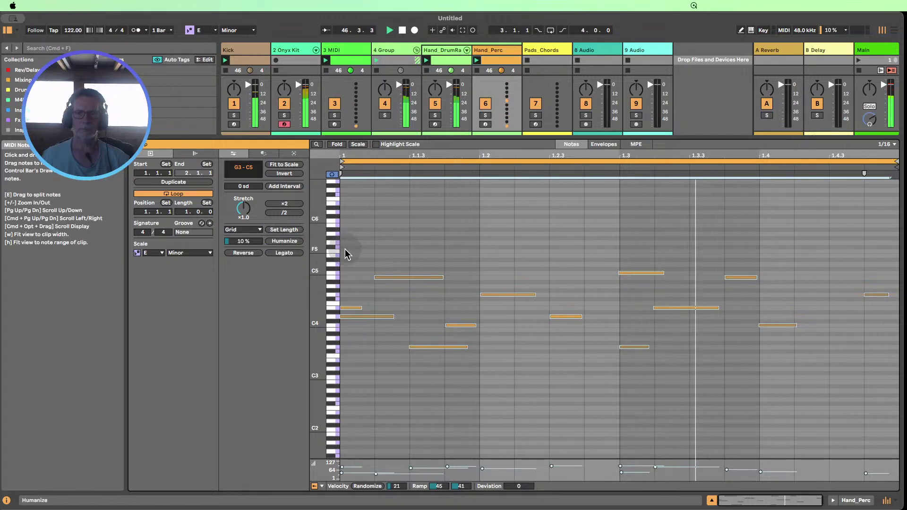
pyautogui.click(712, 500)
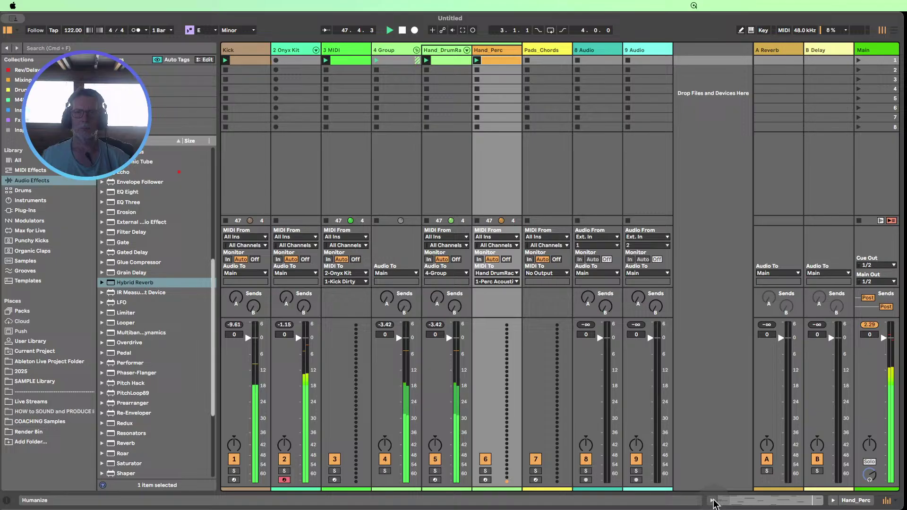
# - Humanize all Shaker Acoustified 06 notes in the Hand_DrumRack clip by 10% and close the clip editor
pyautogui.click(444, 62)
pyautogui.doubleClick(444, 61)
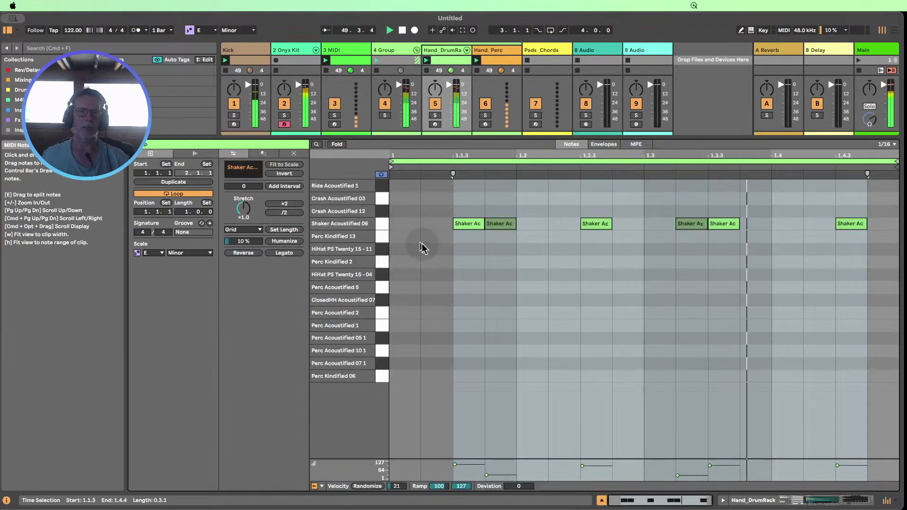
pyautogui.click(382, 224)
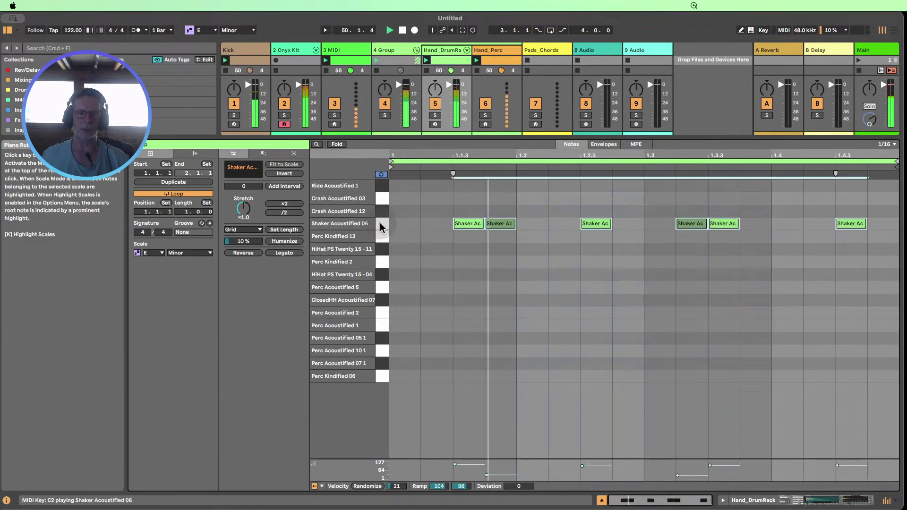
pyautogui.click(280, 241)
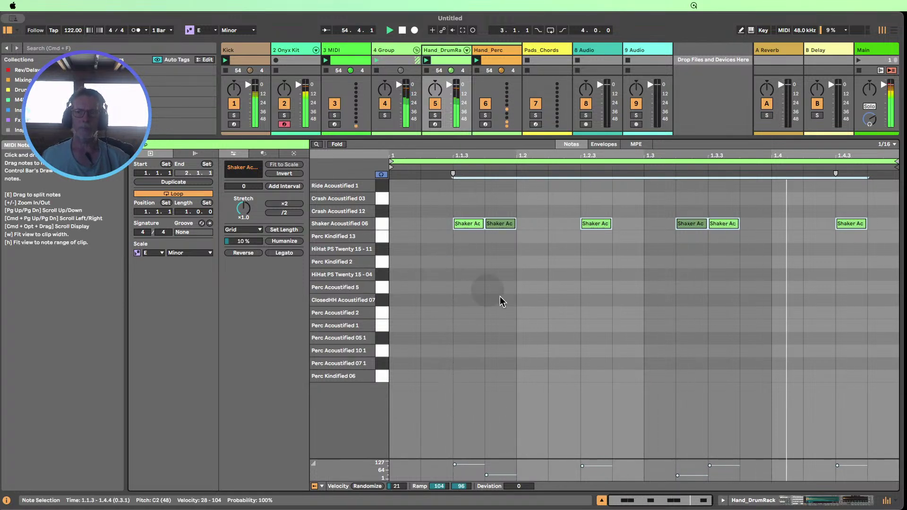
pyautogui.click(602, 500)
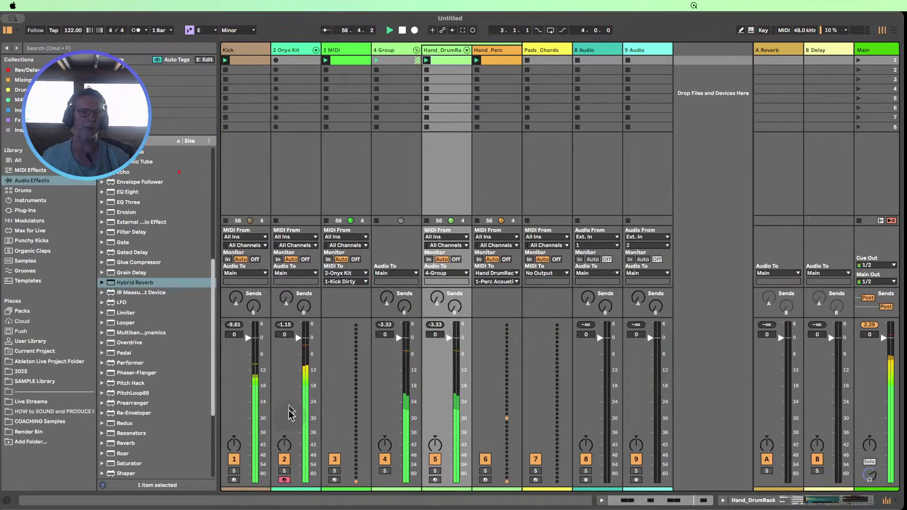
# - Lower the Onyx Kit track volume to -3.0 dB and stop playback
pyautogui.moveTo(299, 338); pyautogui.dragTo(298, 416)
pyautogui.moveTo(298, 473); pyautogui.dragTo(298, 349)
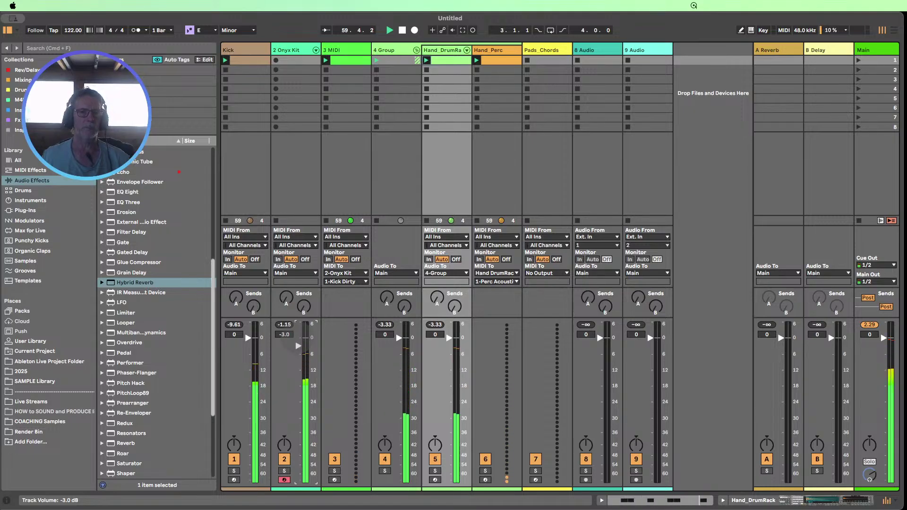
pyautogui.click(300, 65)
pyautogui.click(402, 30)
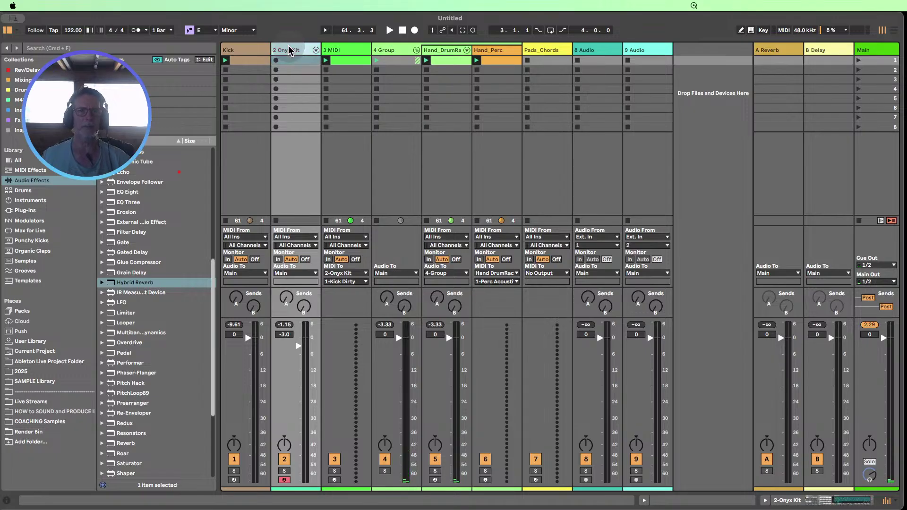
# - Recolor the Onyx Kit track salmon pink and assign the track color to its clips
pyautogui.rightClick(289, 51)
pyautogui.click(300, 201)
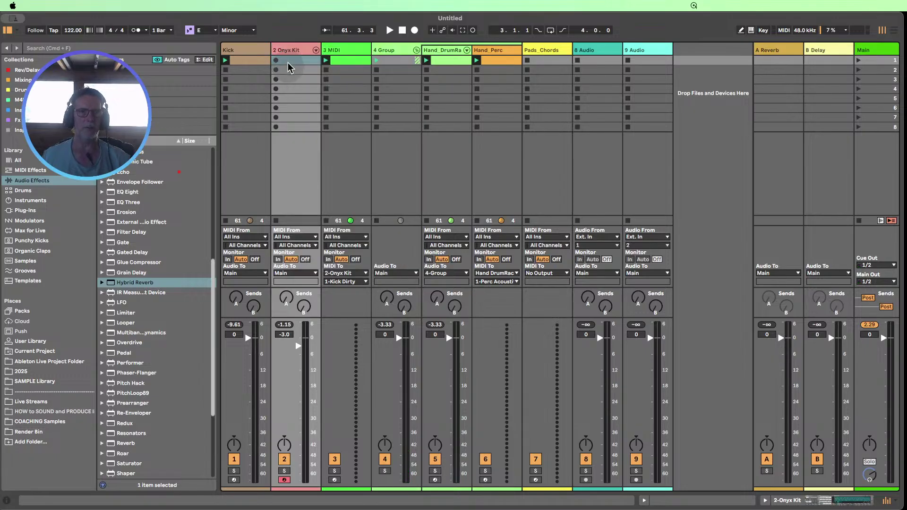
pyautogui.rightClick(290, 53)
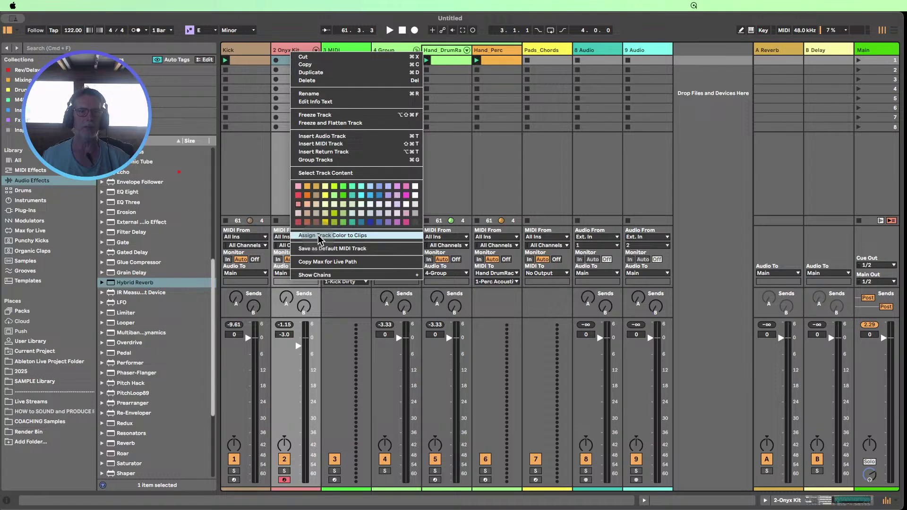
pyautogui.click(319, 236)
pyautogui.click(392, 50)
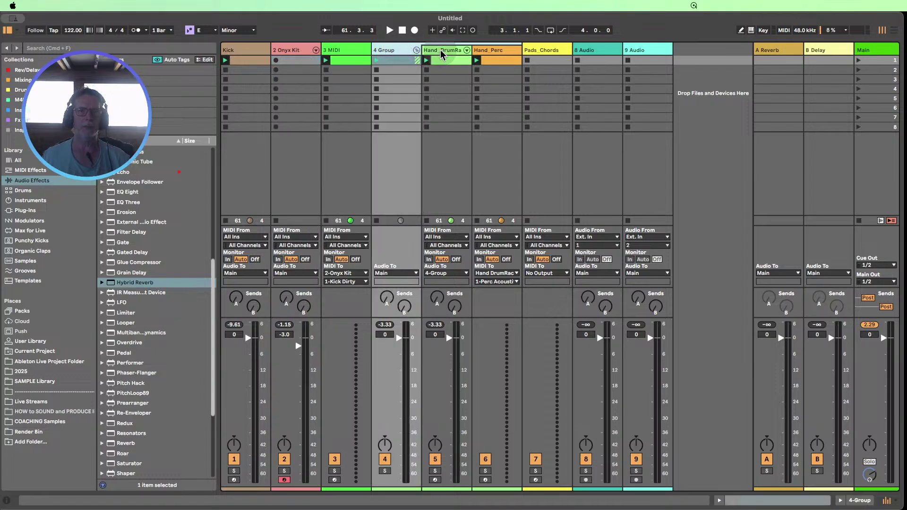
pyautogui.rightClick(404, 52)
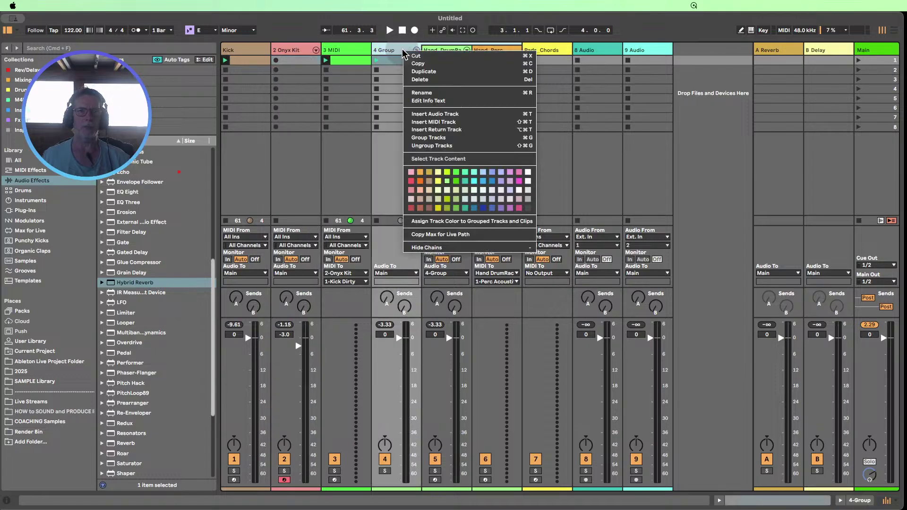
pyautogui.click(383, 83)
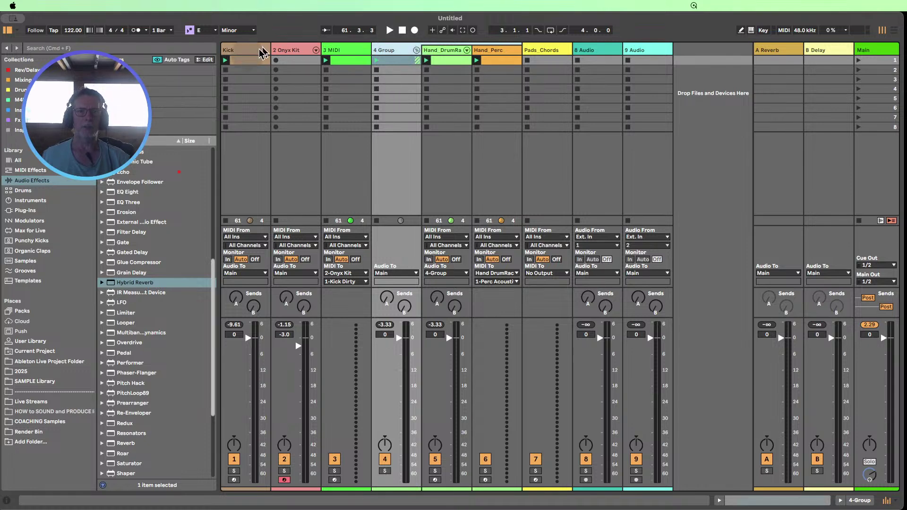
# - Create an empty one-bar clip in the Onyx Kit track's first slot and audition the kit's sounds, including Hihat Closed Onyx
pyautogui.doubleClick(293, 62)
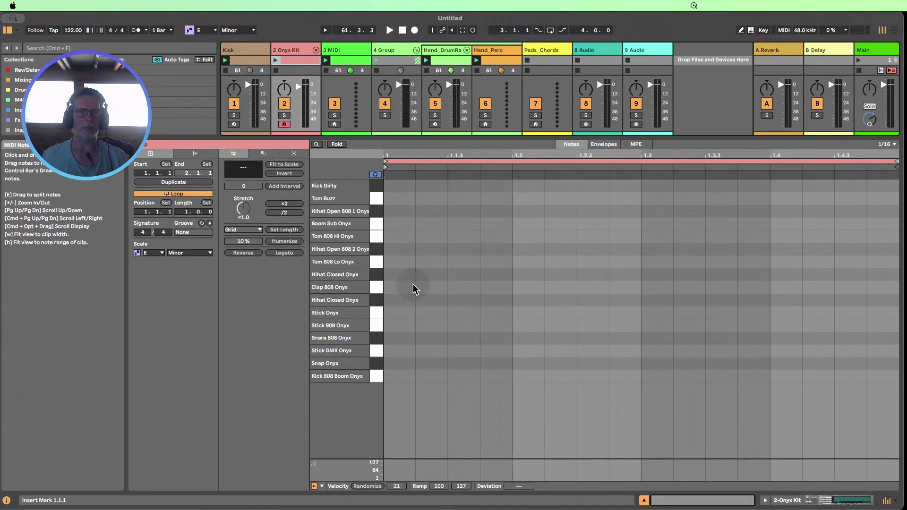
pyautogui.click(379, 376)
pyautogui.click(376, 363)
pyautogui.click(375, 351)
pyautogui.click(373, 339)
pyautogui.click(373, 326)
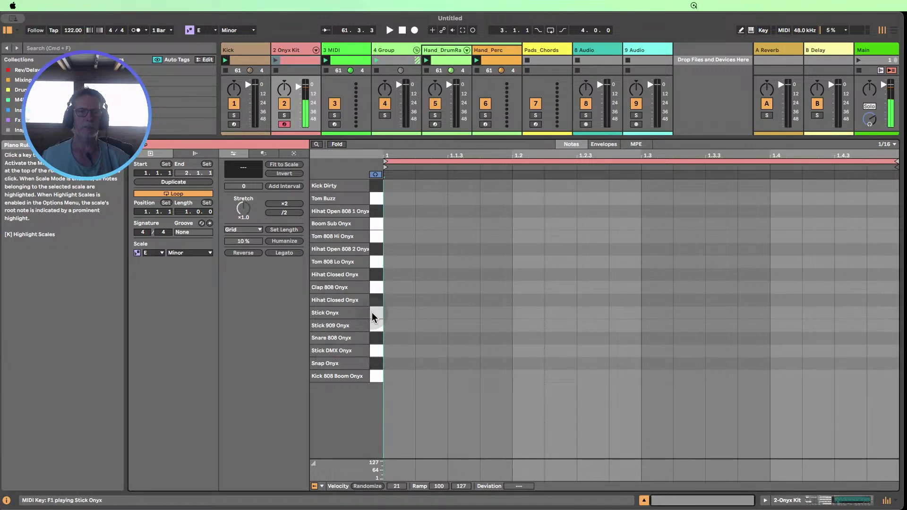
pyautogui.click(373, 301)
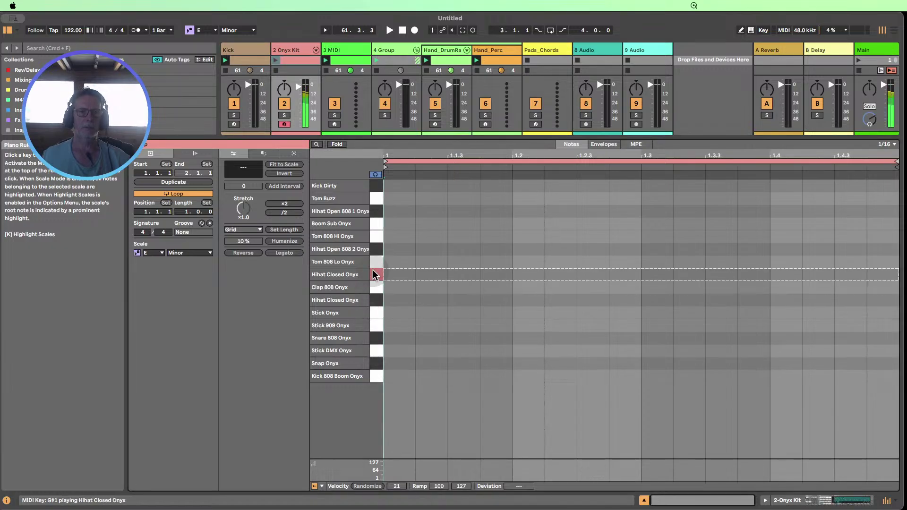
pyautogui.click(374, 249)
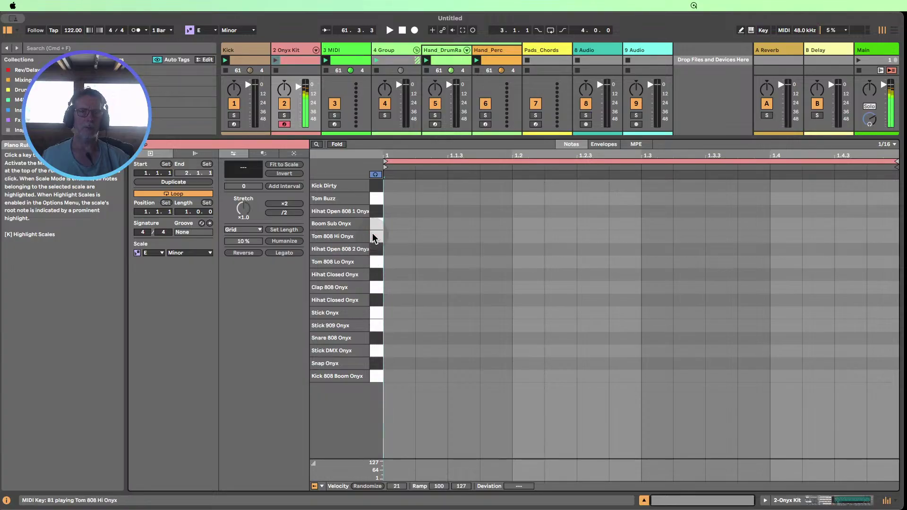
pyautogui.click(373, 212)
pyautogui.click(373, 275)
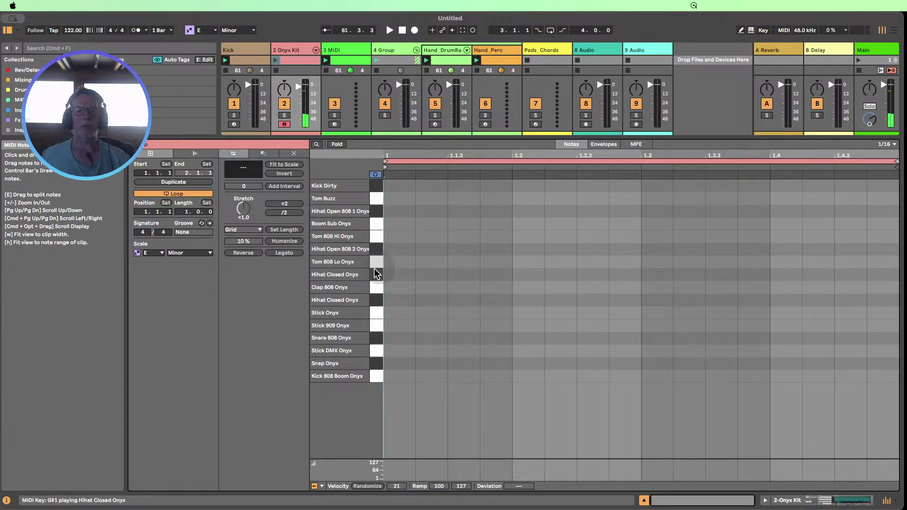
pyautogui.click(377, 273)
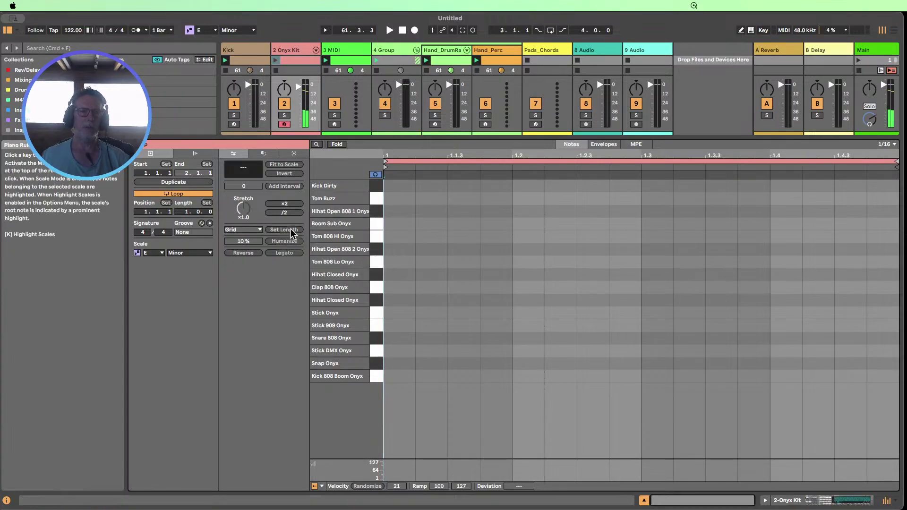
# - Generate a Hihat Closed Onyx part with the Rhythm generator, using 1/16 step duration and a base velocity of 30
pyautogui.click(268, 155)
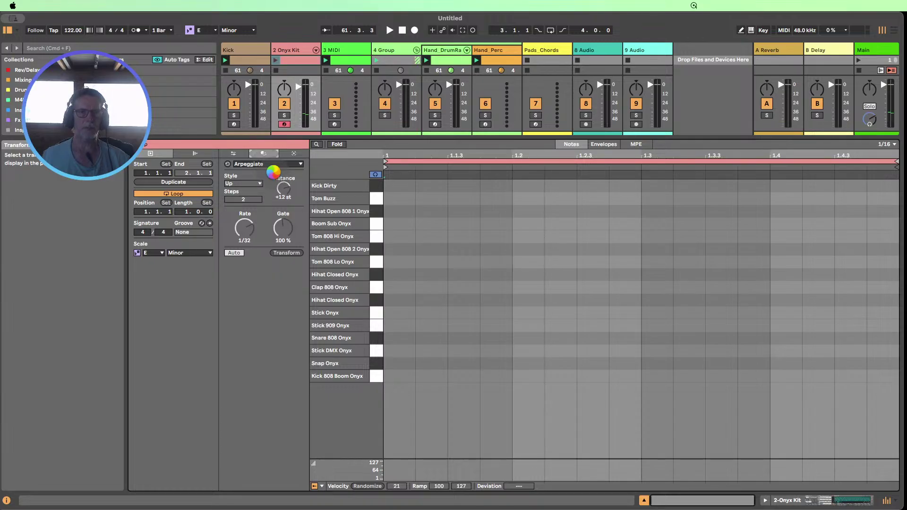
pyautogui.click(276, 165)
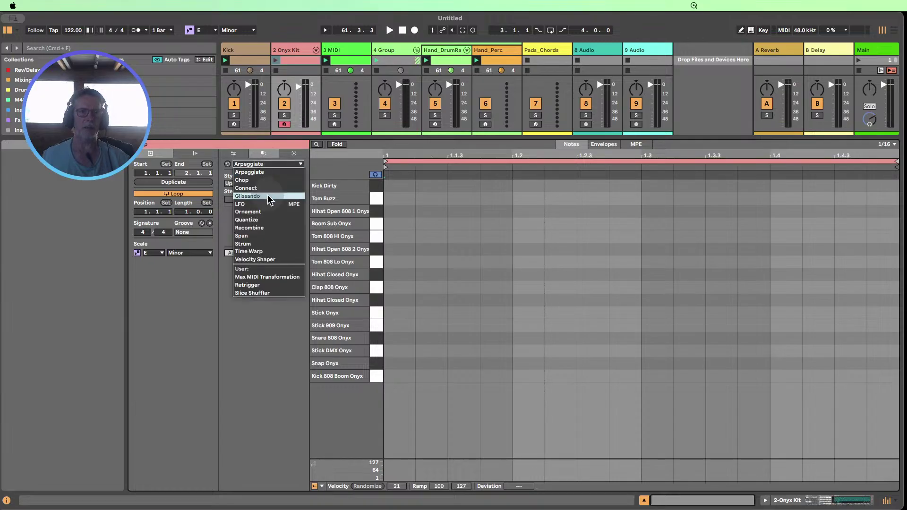
pyautogui.click(290, 155)
pyautogui.click(291, 155)
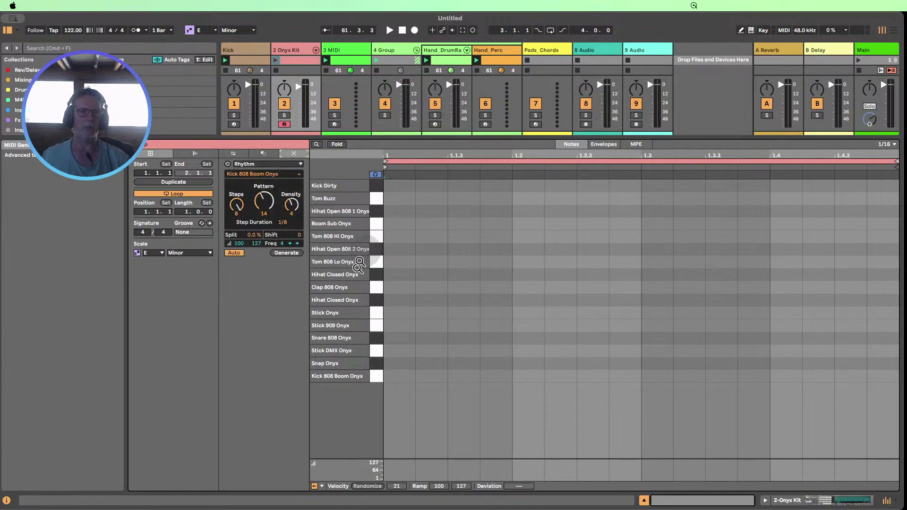
pyautogui.click(230, 252)
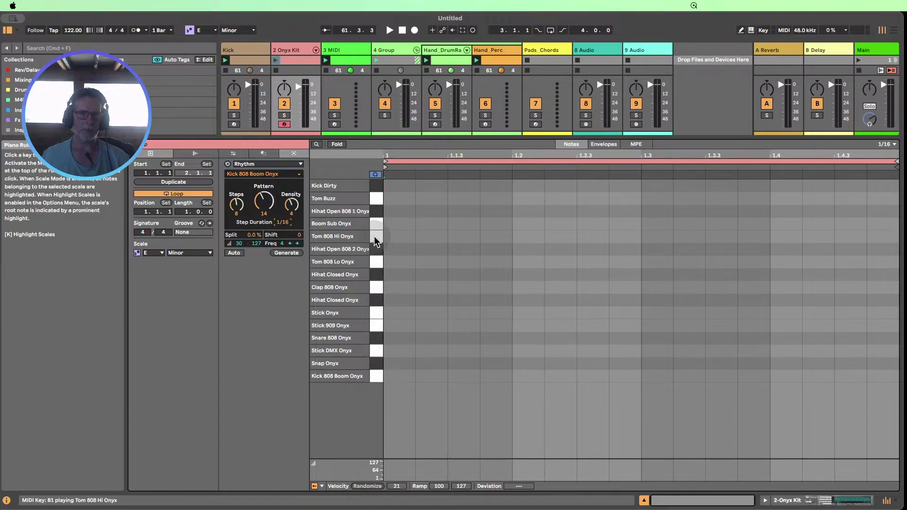
pyautogui.click(374, 277)
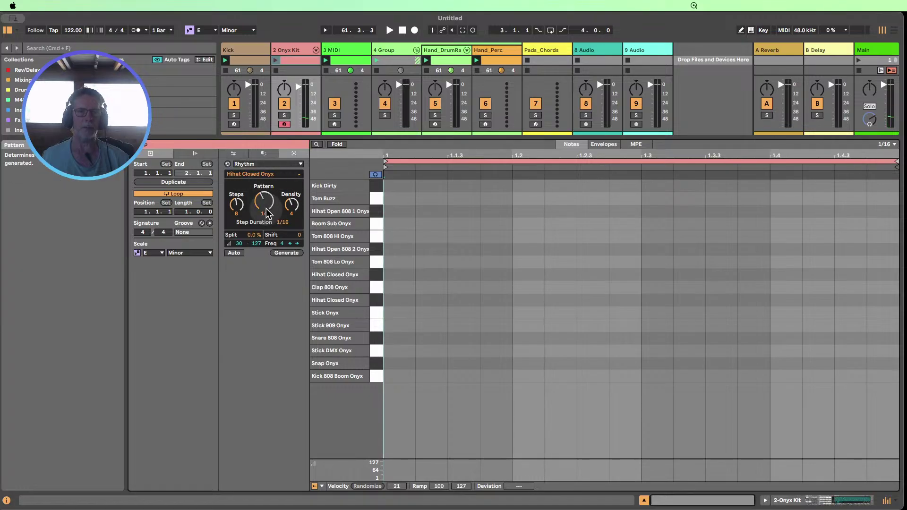
pyautogui.click(234, 253)
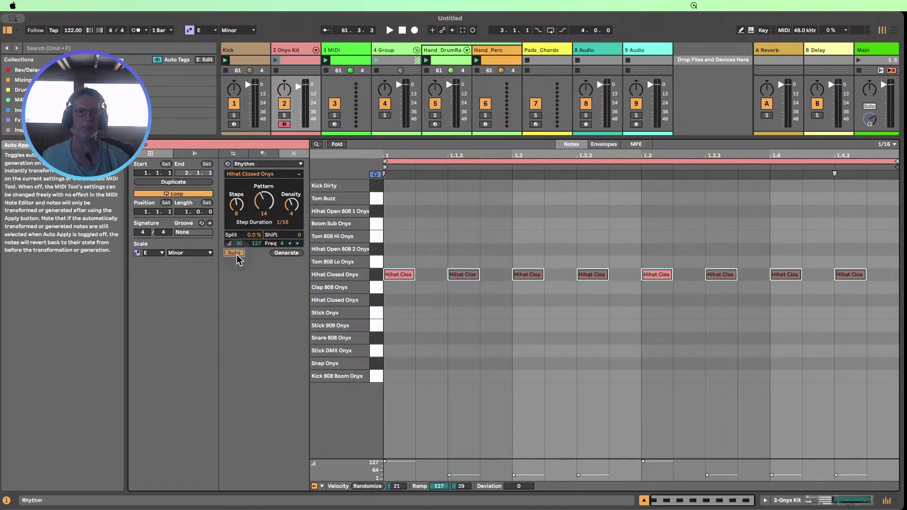
# - Launch the Onyx Kit clip, set the Rhythm pattern to 16, and duplicate the loop to two bars
pyautogui.click(275, 60)
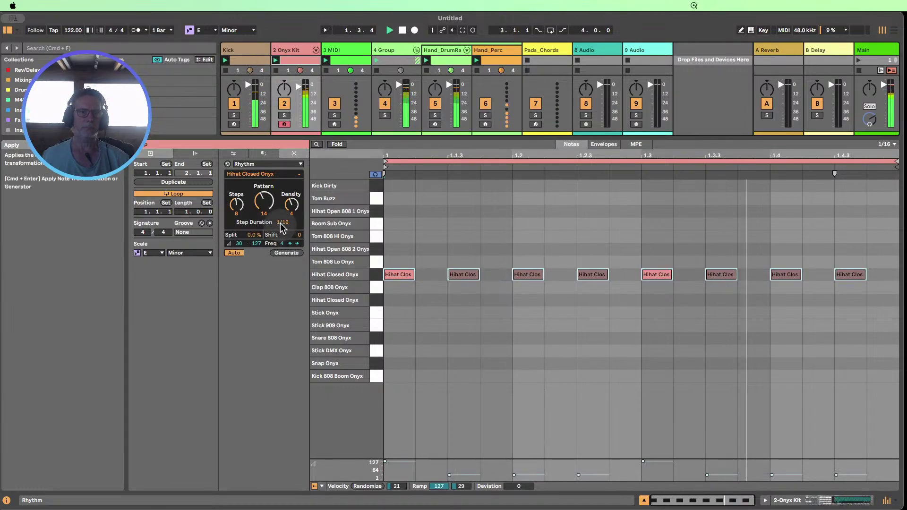
pyautogui.moveTo(263, 202); pyautogui.dragTo(264, 196)
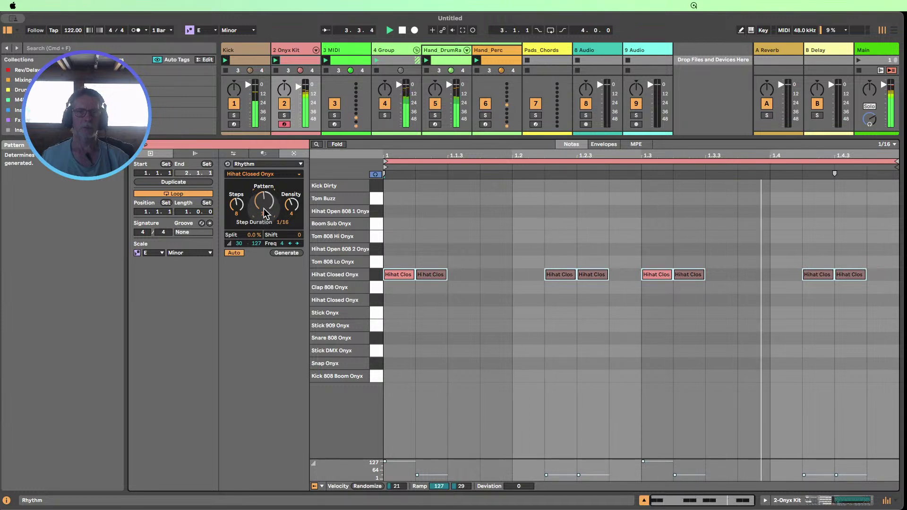
pyautogui.click(179, 182)
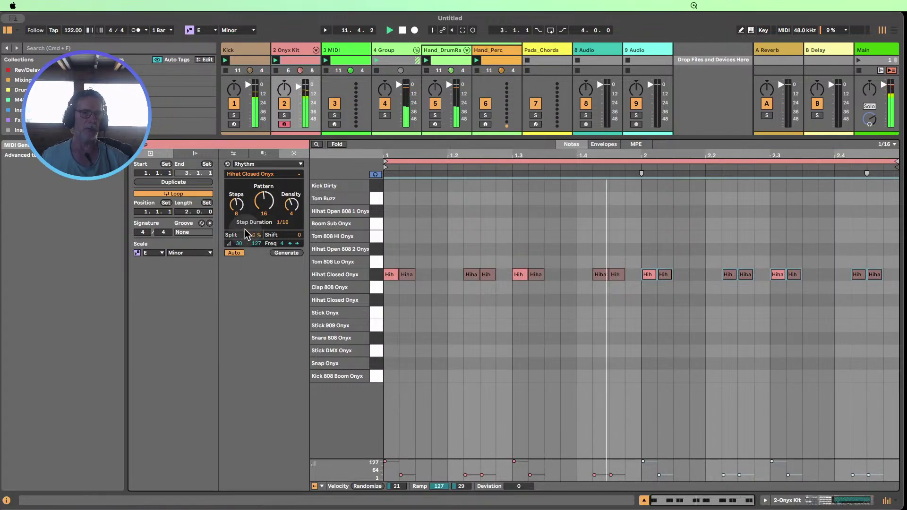
# - Regenerate the hi-hats across both bars with 10% split and 0 shift, restart playback, and close the clip editor
pyautogui.moveTo(253, 235); pyautogui.dragTo(253, 230)
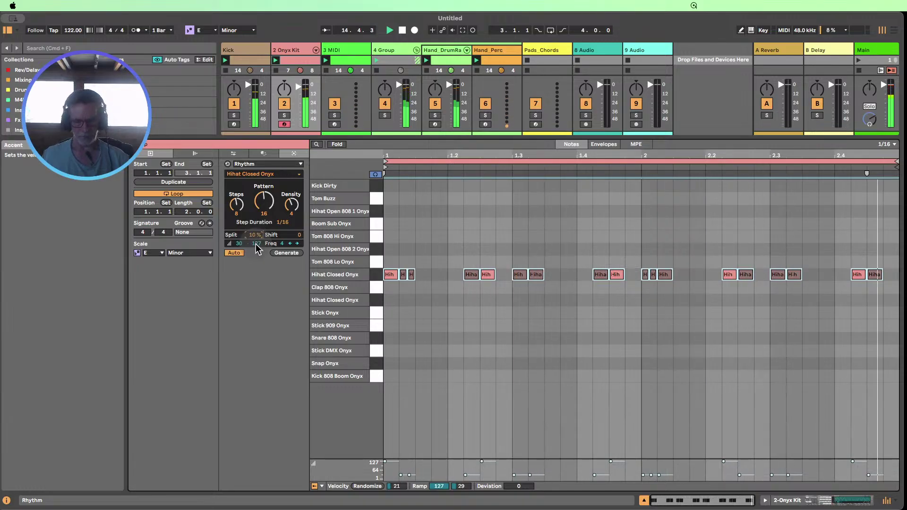
pyautogui.press('super+z')
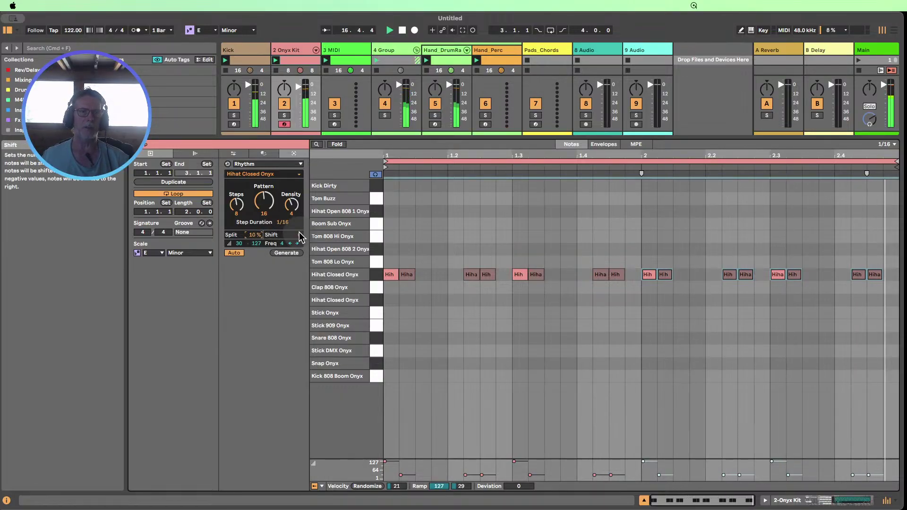
pyautogui.moveTo(298, 232); pyautogui.dragTo(298, 240)
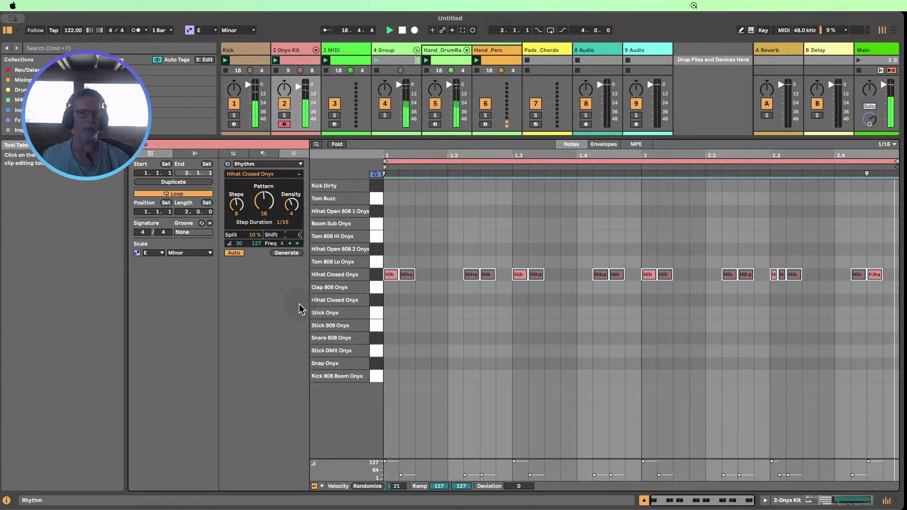
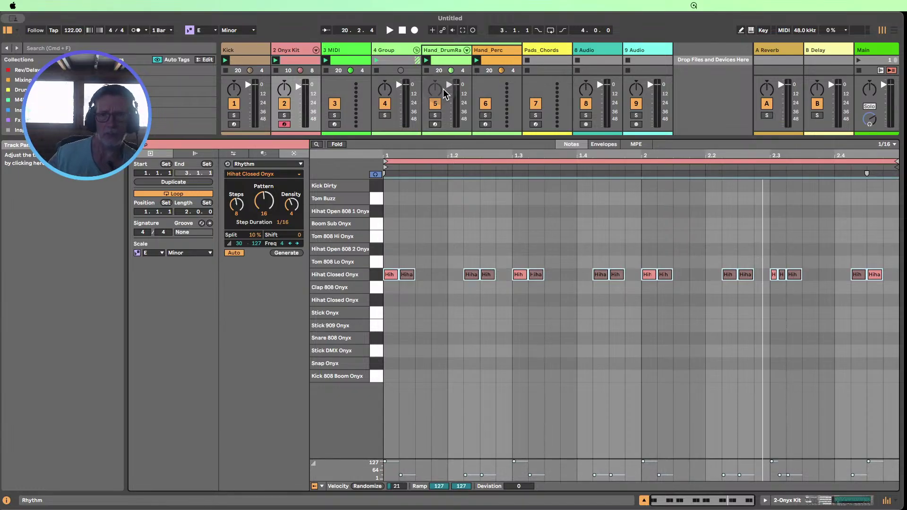
pyautogui.click(387, 30)
pyautogui.click(643, 499)
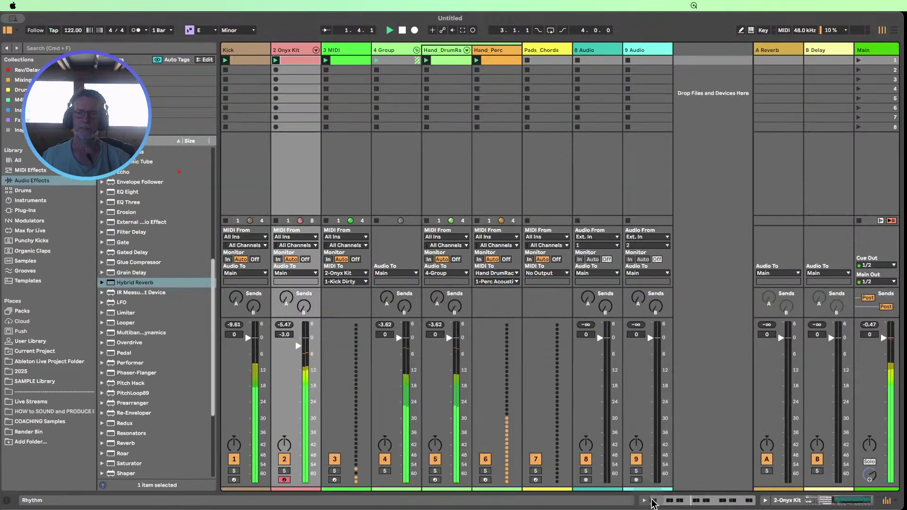
# - Unfold the Onyx Kit chains in the mixer, widen the track, and lower the Hihat Closed Onyx and adjacent kick chain levels
pyautogui.click(315, 49)
pyautogui.click(346, 53)
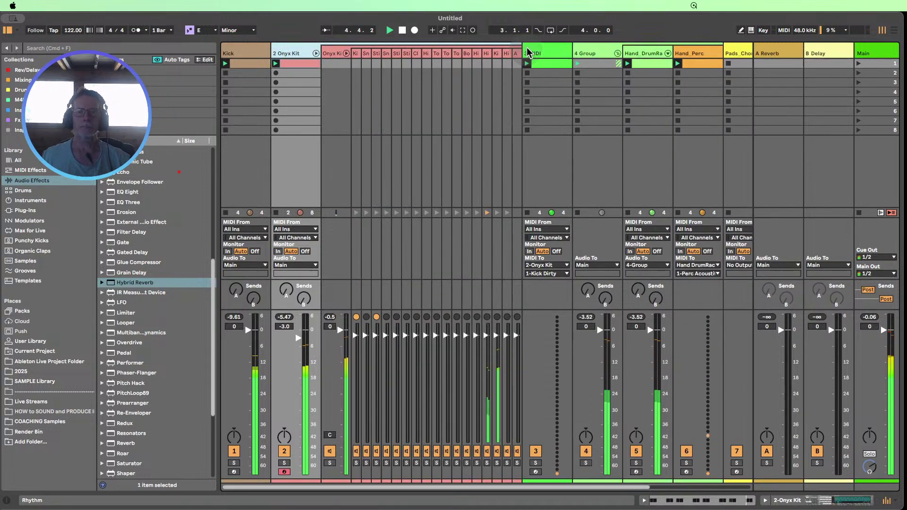
pyautogui.moveTo(520, 53); pyautogui.dragTo(605, 52)
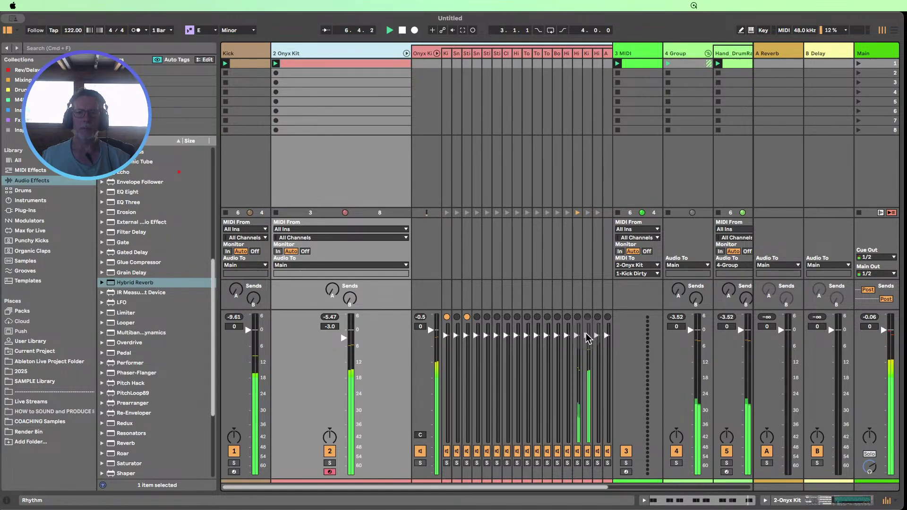
pyautogui.moveTo(588, 336); pyautogui.dragTo(577, 441)
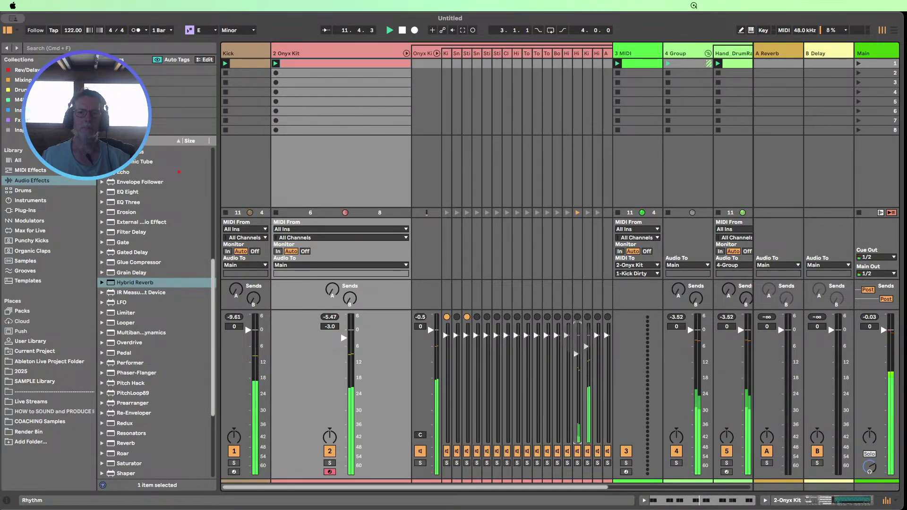
pyautogui.moveTo(576, 354); pyautogui.dragTo(576, 339)
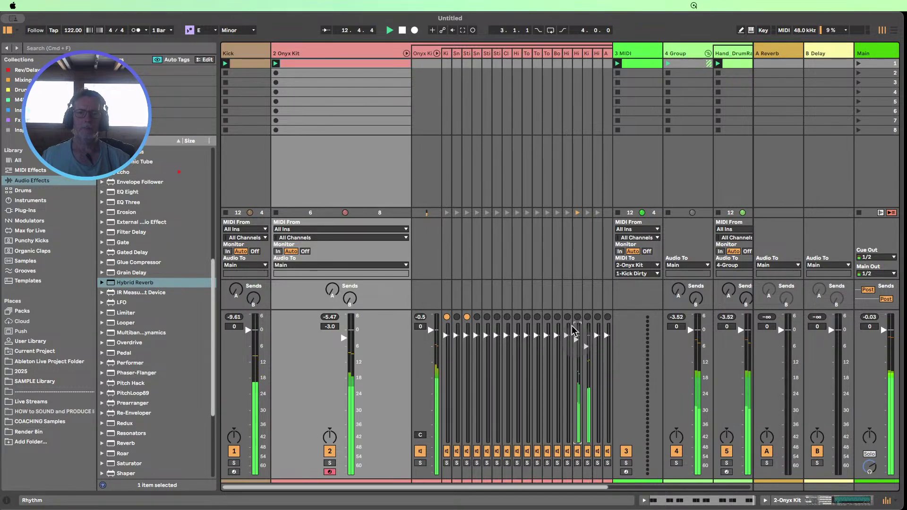
# - Switch the Hihat Closed Onyx sampler to Classic mode and display its amplitude envelope controls
pyautogui.doubleClick(577, 53)
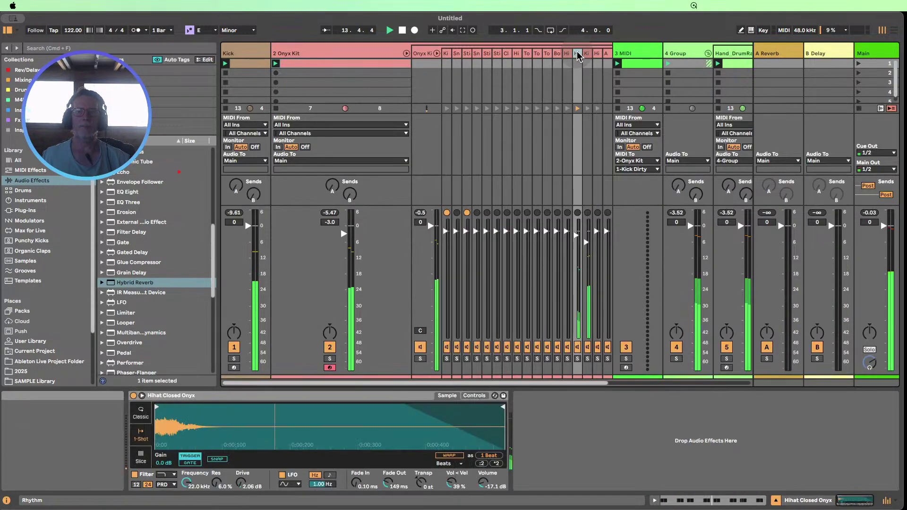
pyautogui.click(140, 413)
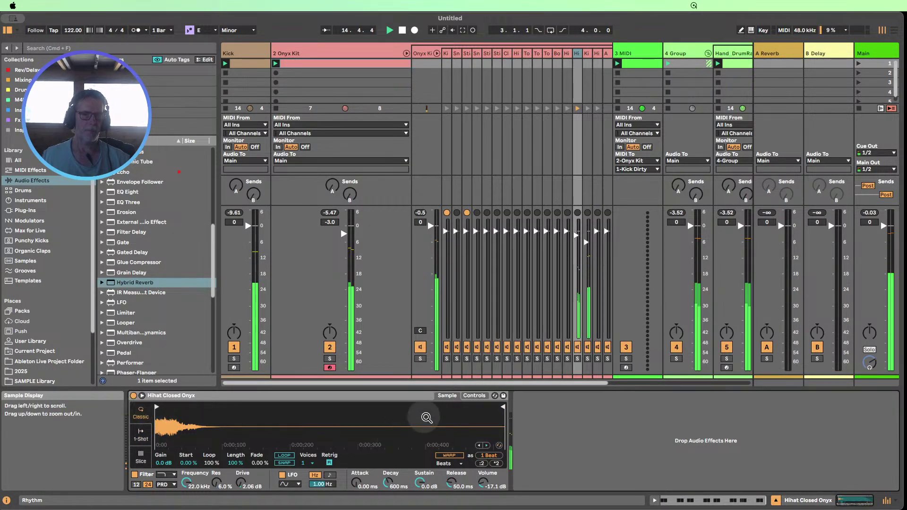
pyautogui.click(473, 396)
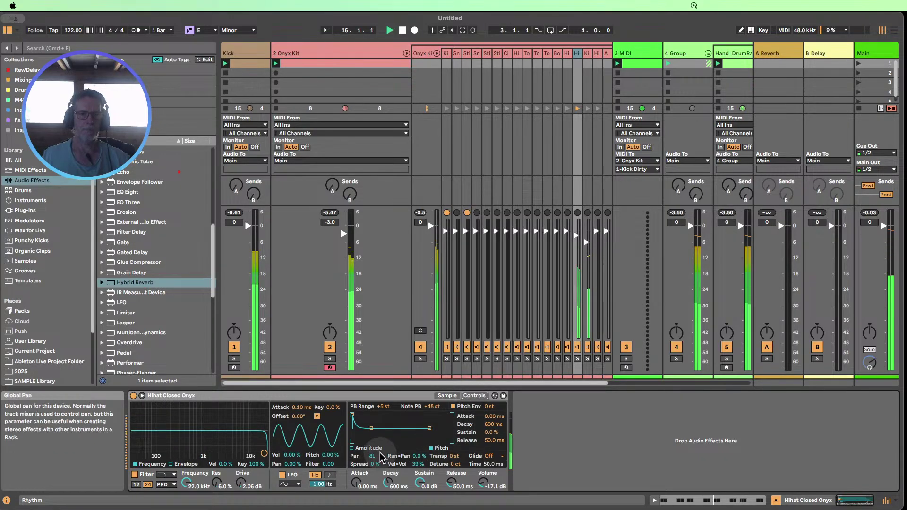
pyautogui.click(354, 448)
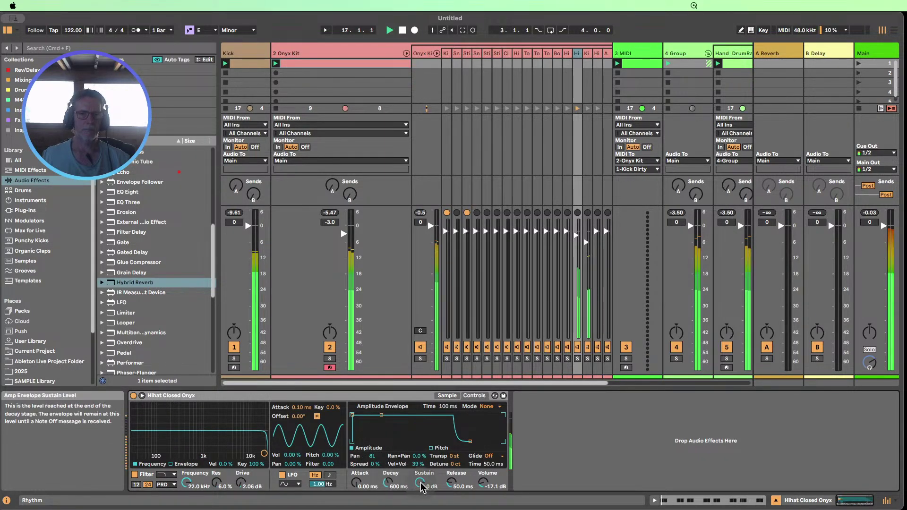
# - Shape the Hihat Closed Onyx amplitude envelope with sustain at -inf dB, decay 2.17 s and attack 0.12 ms, with Ran>Pan at 7.0%
pyautogui.moveTo(420, 483); pyautogui.dragTo(420, 509)
pyautogui.moveTo(388, 484); pyautogui.dragTo(389, 476)
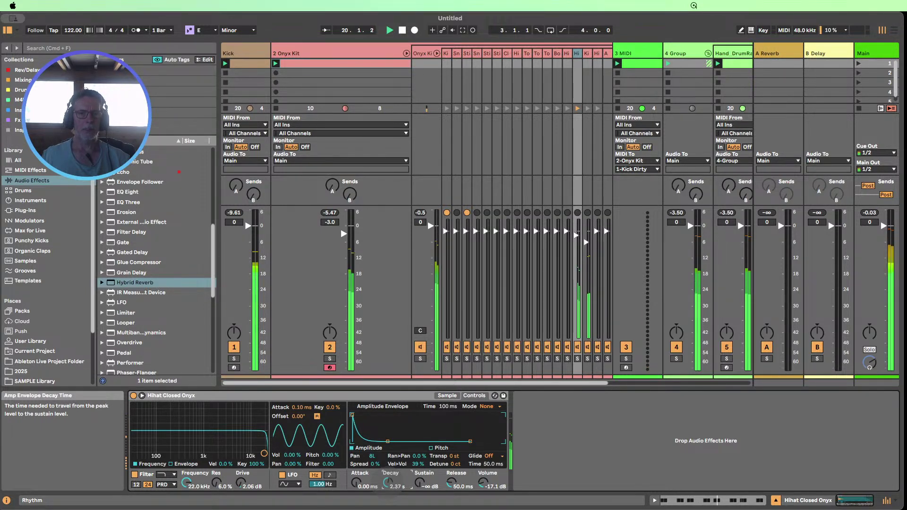
pyautogui.moveTo(355, 482); pyautogui.dragTo(355, 480)
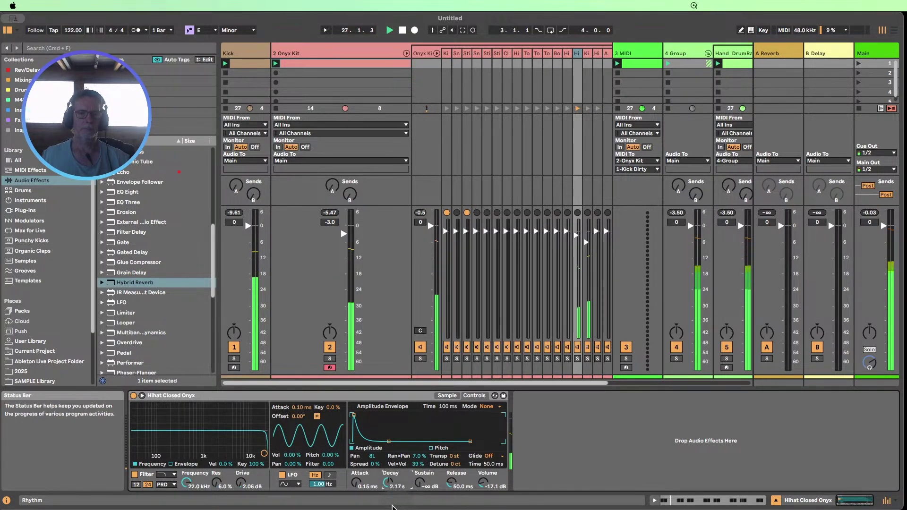
pyautogui.moveTo(358, 489)
pyautogui.mouseDown()
pyautogui.moveTo(358, 503)
pyautogui.moveTo(355, 475)
pyautogui.mouseUp()
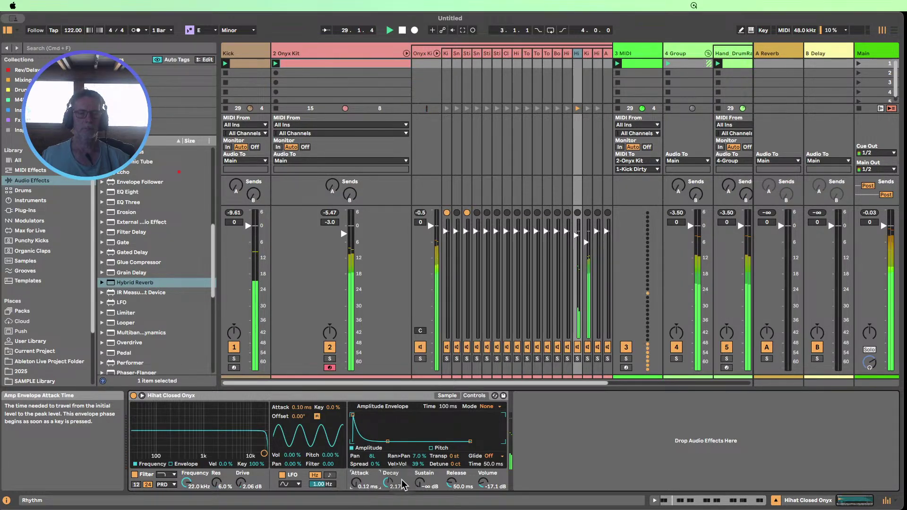
# - Add Erosion after the Hihat Closed Onyx sampler in Wide Noise mode with amount 24.7, collapse it, and return to the sample view
pyautogui.moveTo(126, 212); pyautogui.dragTo(557, 425)
pyautogui.moveTo(581, 484)
pyautogui.mouseDown()
pyautogui.moveTo(581, 462)
pyautogui.moveTo(581, 477)
pyautogui.mouseUp()
pyautogui.click(548, 457)
pyautogui.click(526, 458)
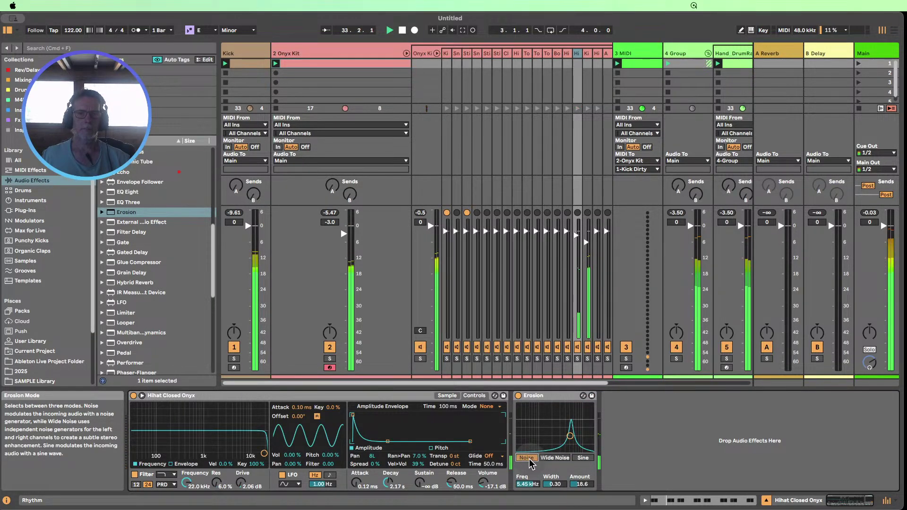
pyautogui.click(556, 457)
pyautogui.moveTo(581, 484)
pyautogui.mouseDown()
pyautogui.moveTo(581, 465)
pyautogui.moveTo(582, 485)
pyautogui.mouseUp()
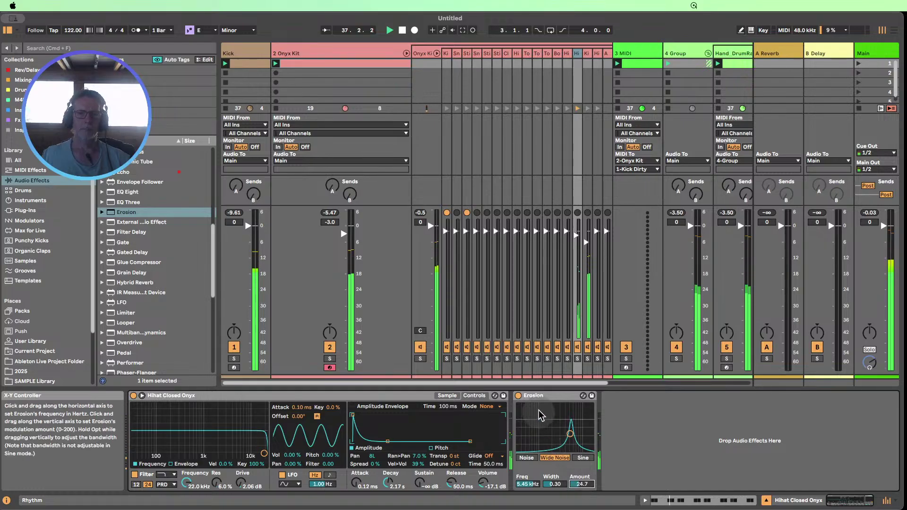
pyautogui.doubleClick(522, 396)
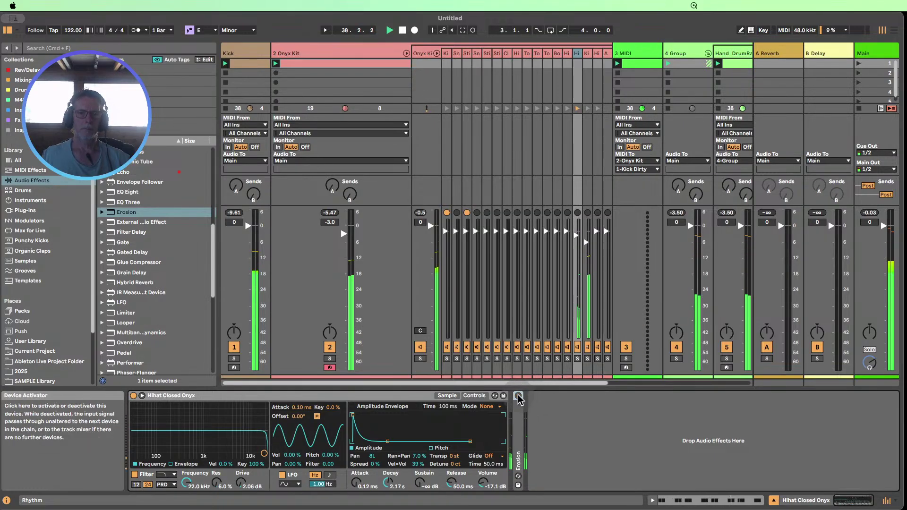
pyautogui.click(447, 396)
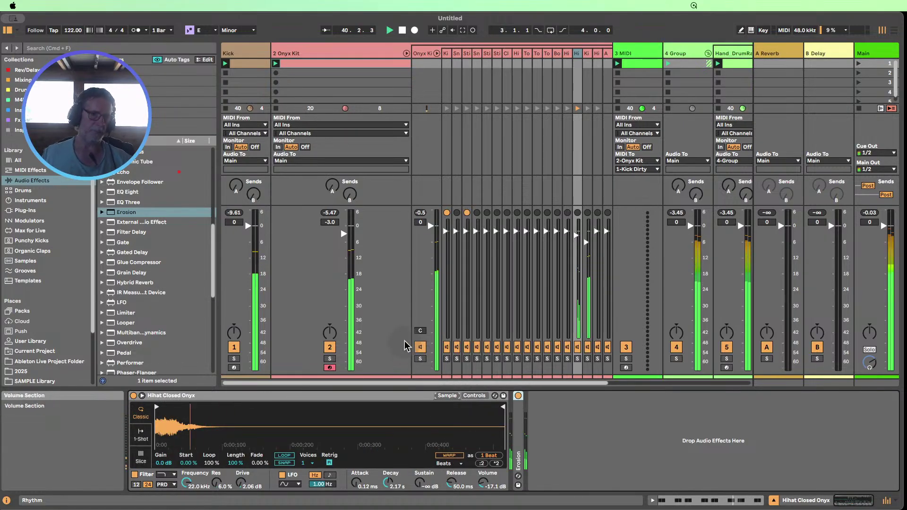
# - Fold the Onyx Kit chains, stop playback, narrow the track, and fold the hand percussion group
pyautogui.click(406, 53)
pyautogui.click(403, 33)
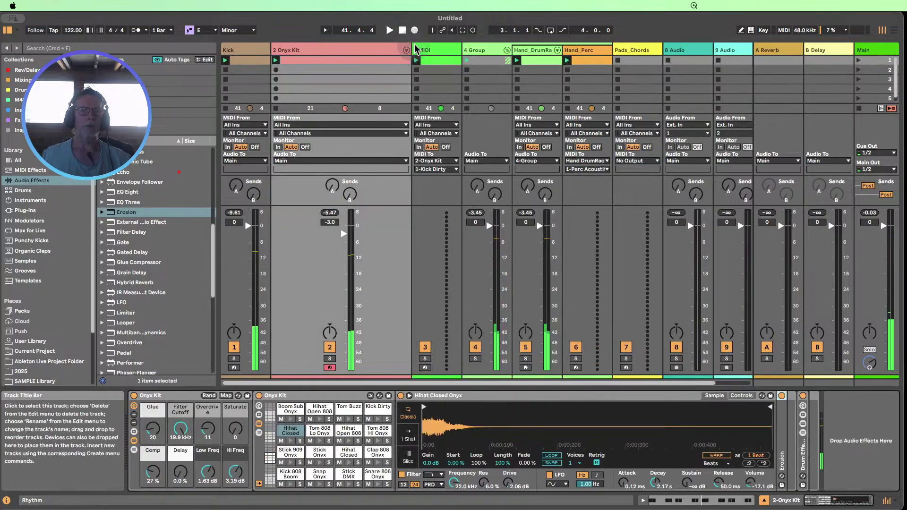
pyautogui.moveTo(411, 50); pyautogui.dragTo(320, 49)
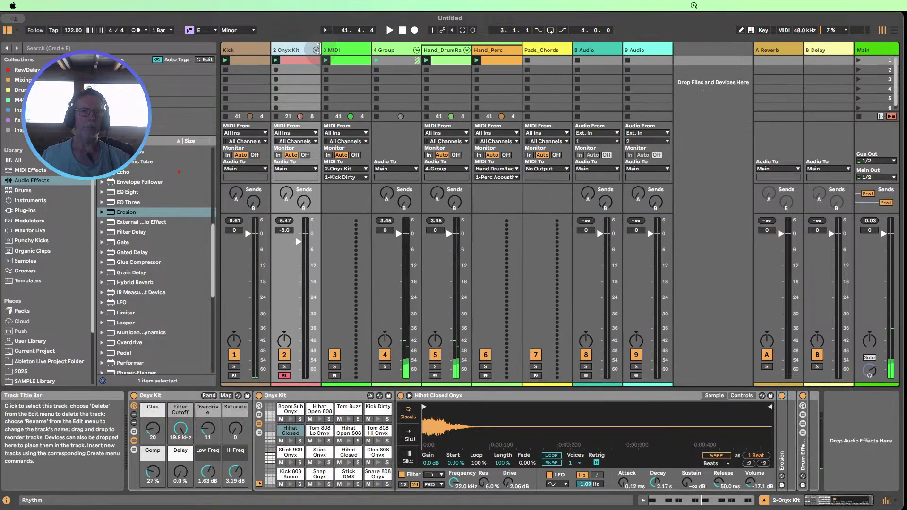
pyautogui.click(416, 49)
# - Group the Onyx Kit track with the MIDI track that plays its Kick Dirty sound
pyautogui.click(334, 47)
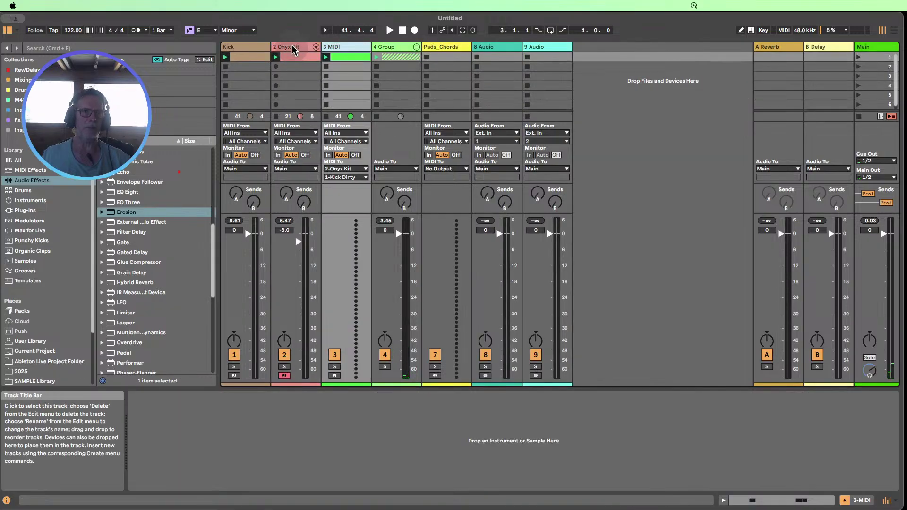
pyautogui.click(293, 48)
pyautogui.keyDown('shift'); pyautogui.click(332, 47); pyautogui.keyUp('shift')
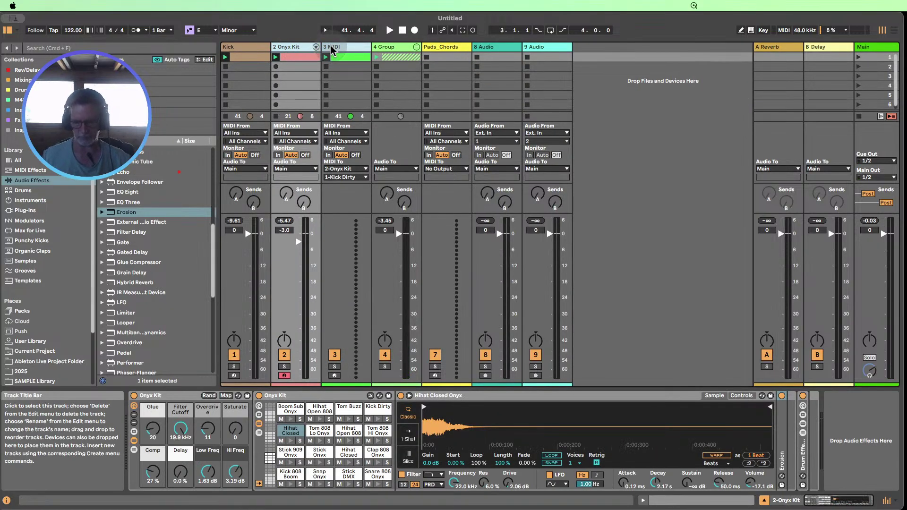
pyautogui.press('super+g')
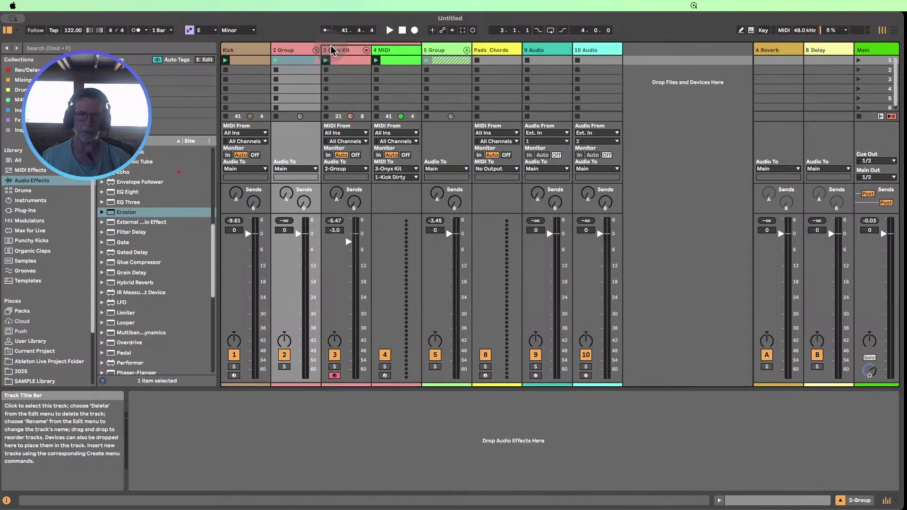
# - Rename the Onyx Kit track as Dirty_Kick
pyautogui.click(337, 51)
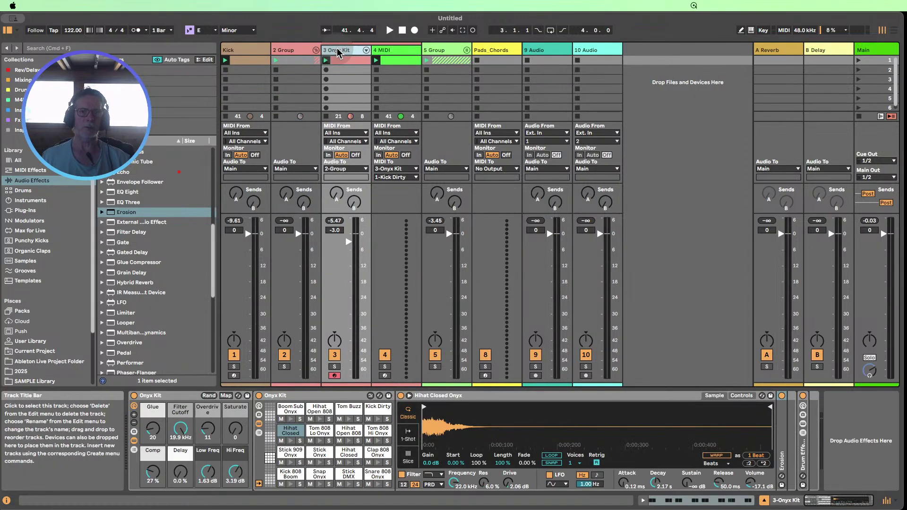
pyautogui.press('super+r')
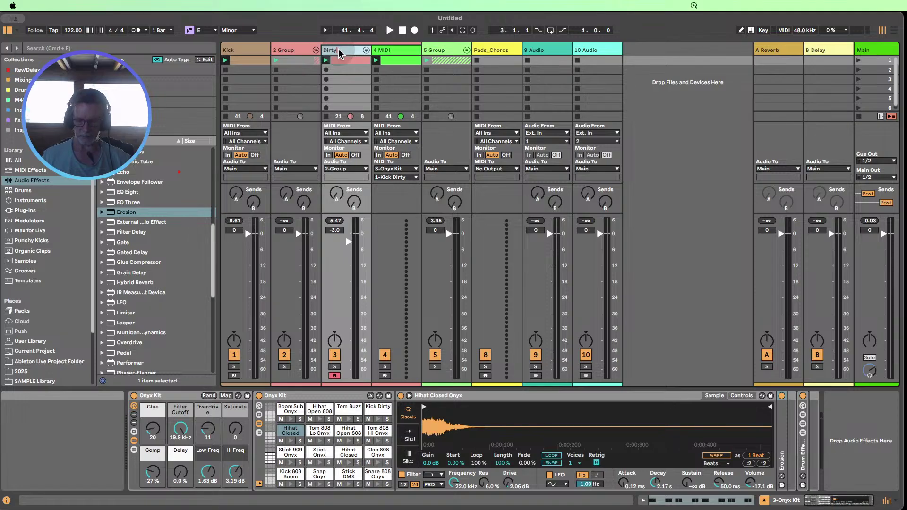
pyautogui.press('Tab')
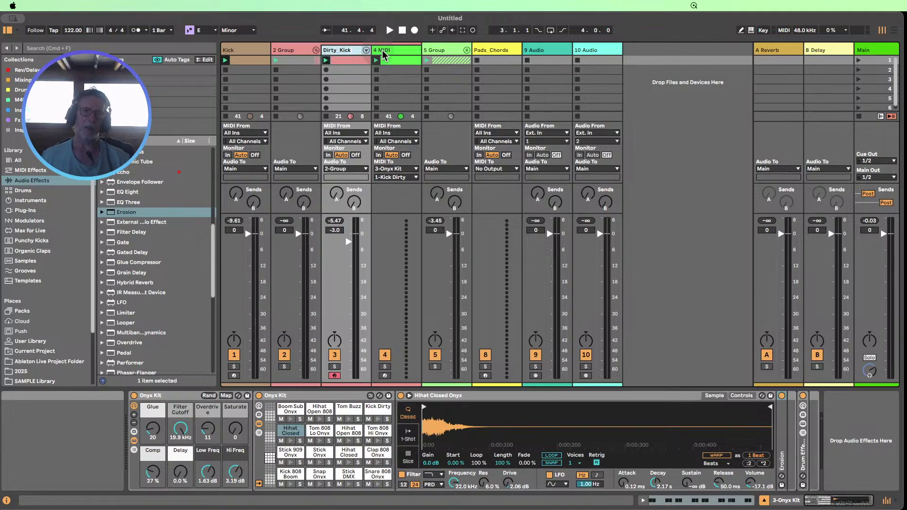
# - Open the Dirty_Kick track's clip to check its notes, and rename the track as HiHat
pyautogui.doubleClick(341, 61)
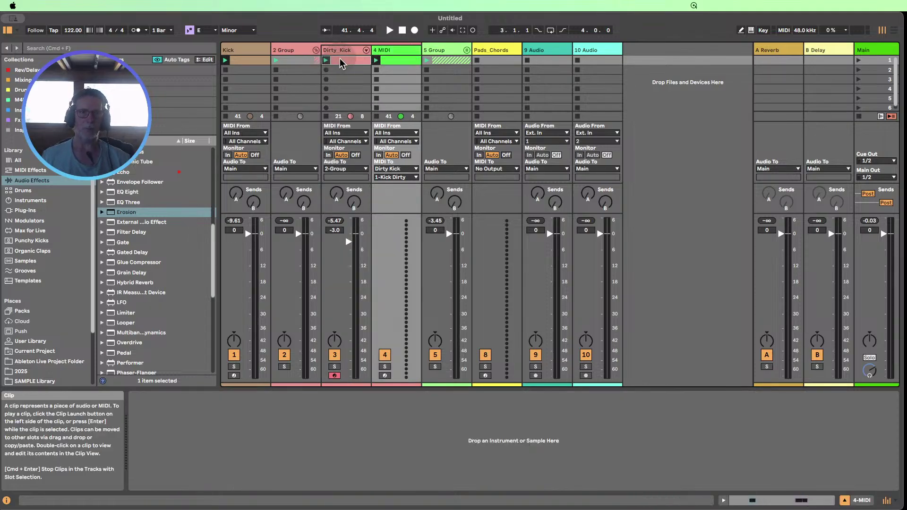
pyautogui.click(344, 51)
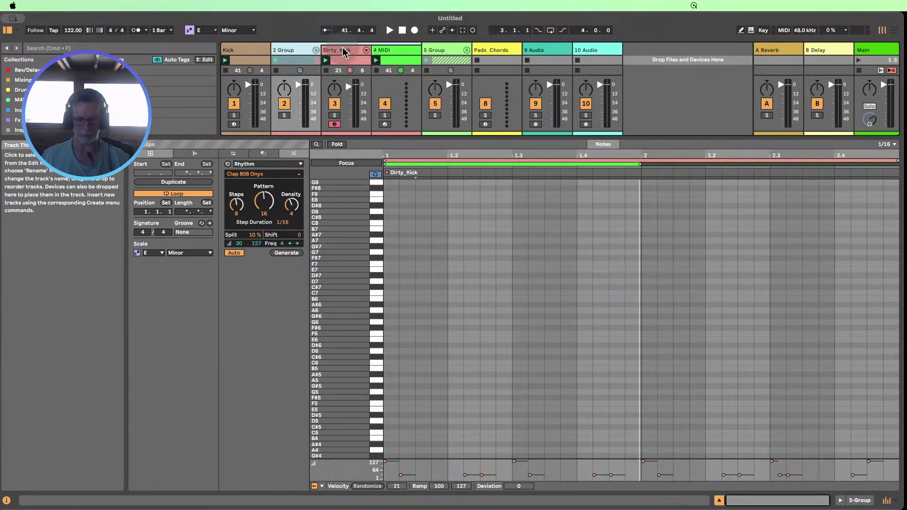
pyautogui.click(343, 50)
pyautogui.press('super+r')
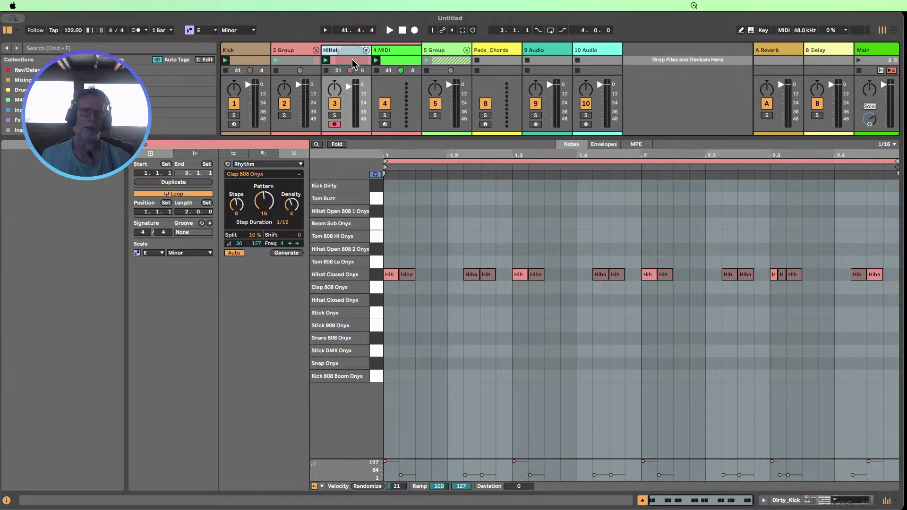
# - Rename the MIDI track routed to the Kick Dirty sound as Dirty_Kick
pyautogui.click(388, 49)
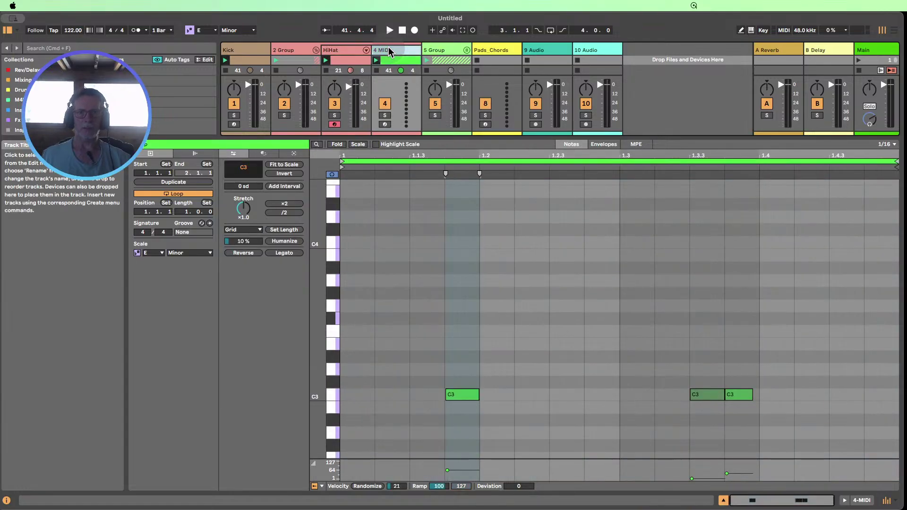
pyautogui.press('super+r')
pyautogui.write('Dirty_Kick')
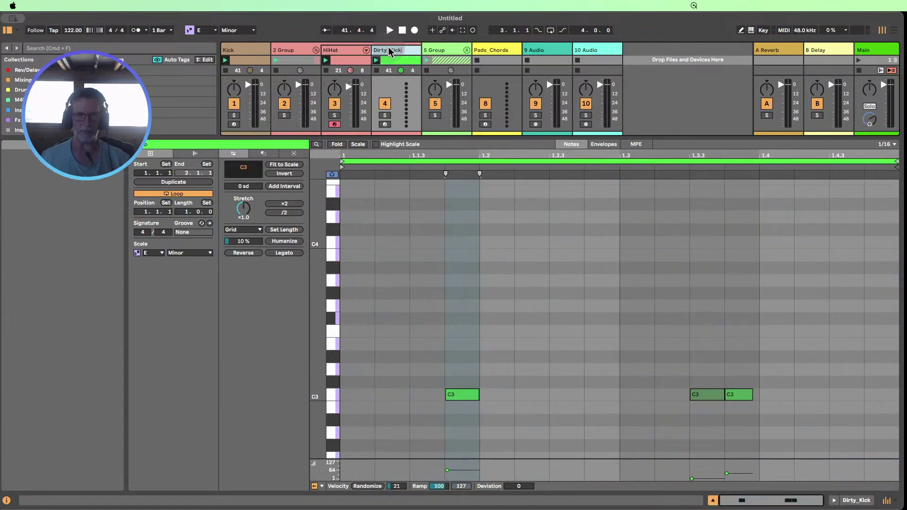
pyautogui.press('Return')
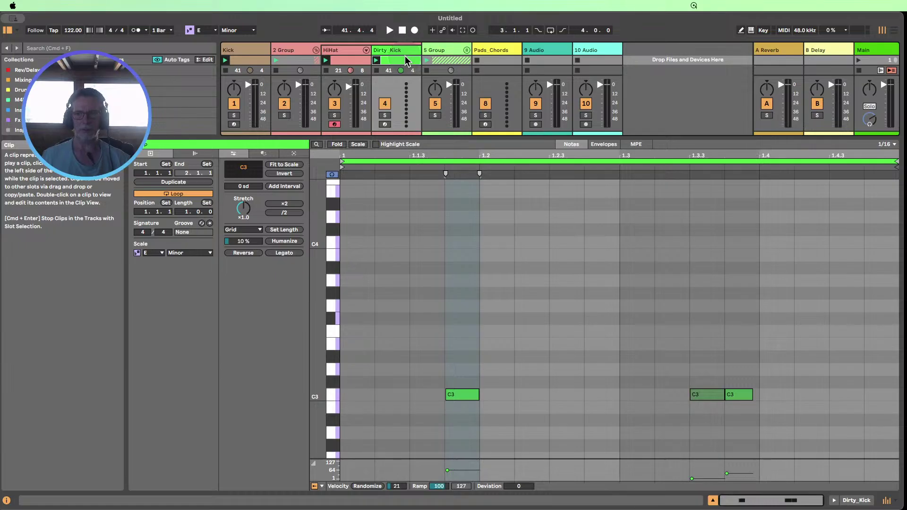
# - Select all notes in the Dirty_Kick clip to audition them, and close the clip editor
pyautogui.click(350, 369)
pyautogui.press('super+a')
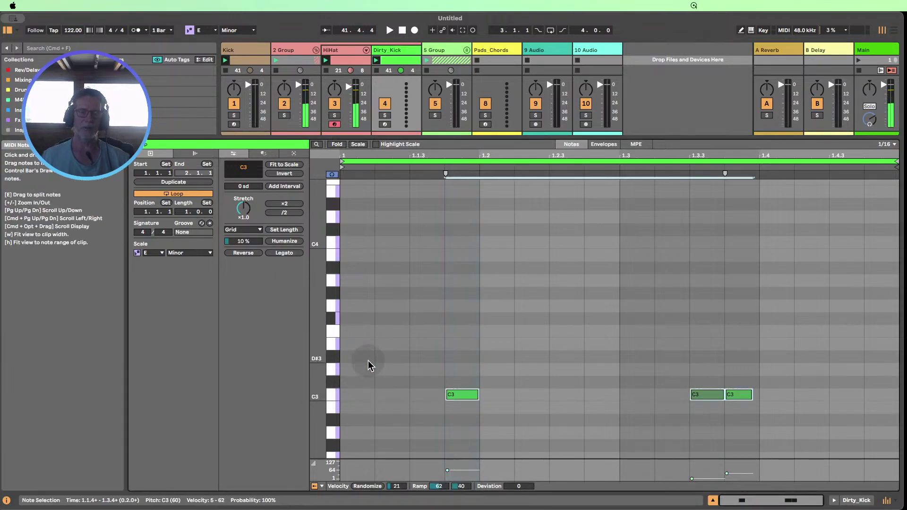
pyautogui.click(713, 500)
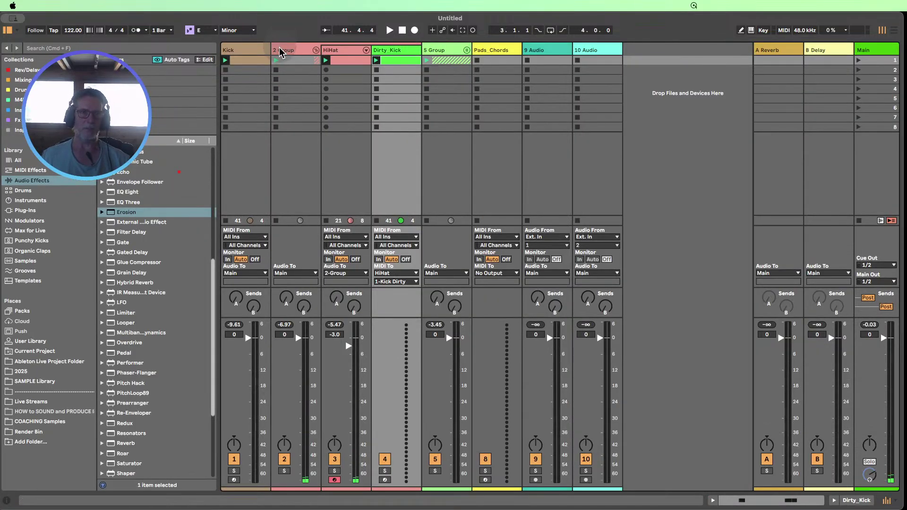
# - Unfold the hand percussion group and insert a new MIDI track after Dirty_Kick
pyautogui.click(280, 51)
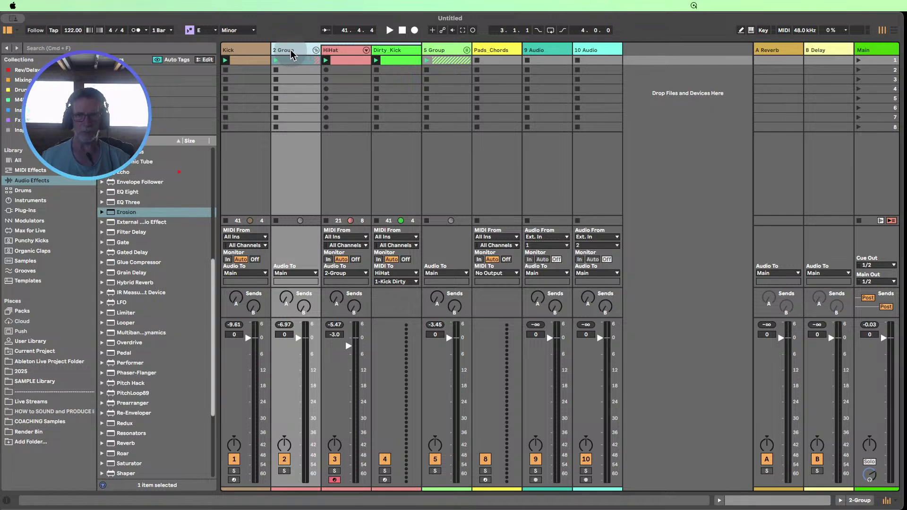
pyautogui.click(467, 50)
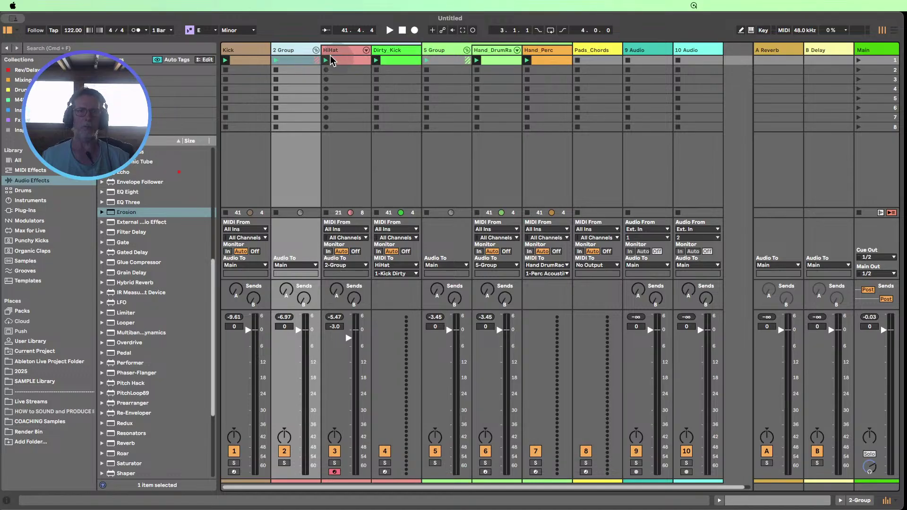
pyautogui.rightClick(397, 52)
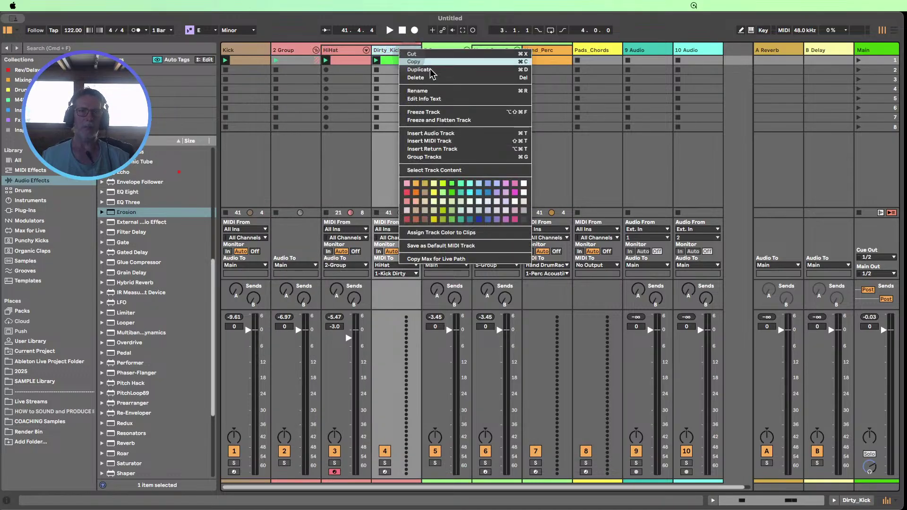
pyautogui.click(428, 141)
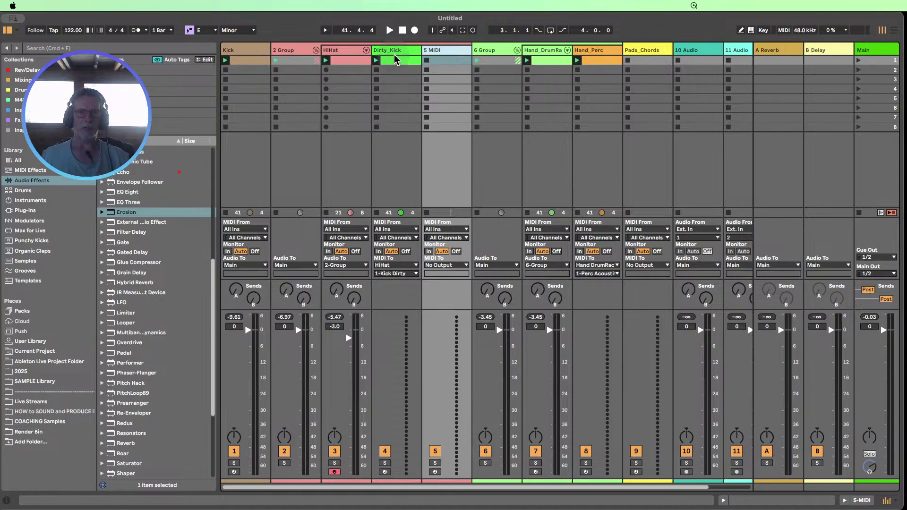
# - Review the device chains of the Dirty_Kick and HiHat tracks and the notes in the Dirty_Kick clip
pyautogui.click(383, 66)
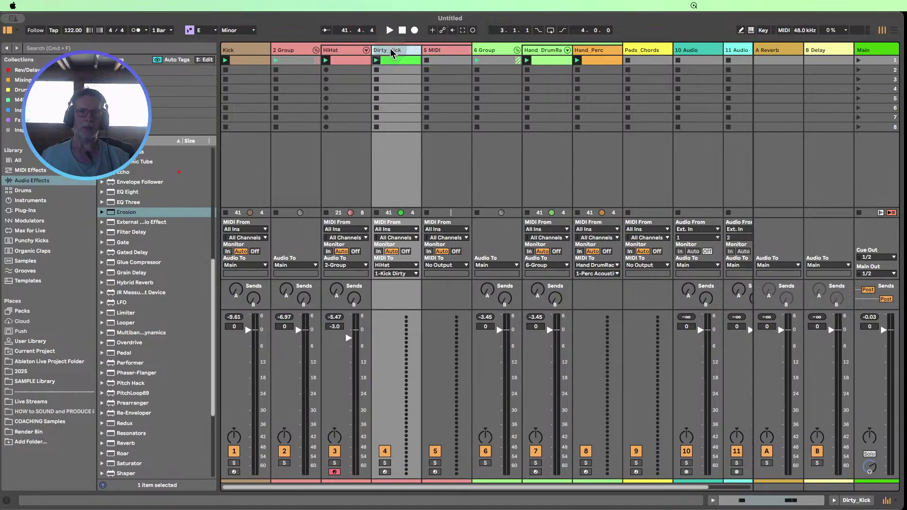
pyautogui.doubleClick(394, 51)
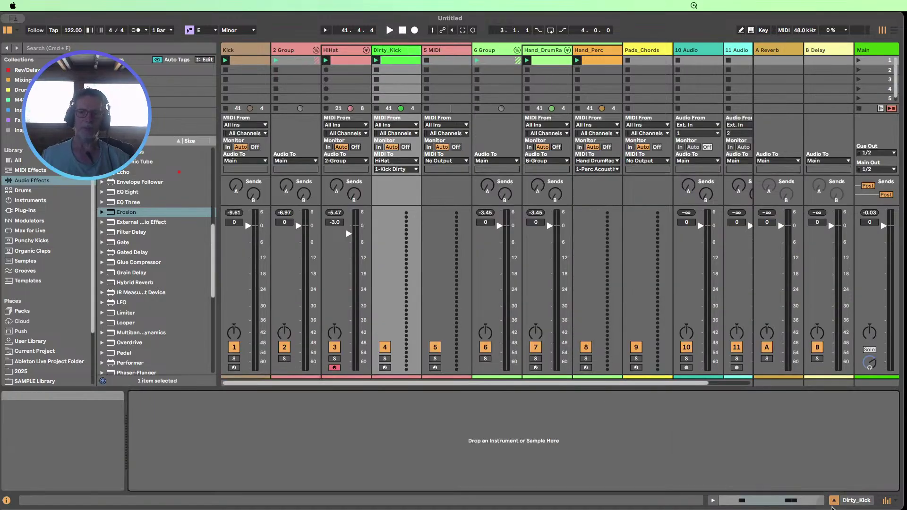
pyautogui.click(343, 50)
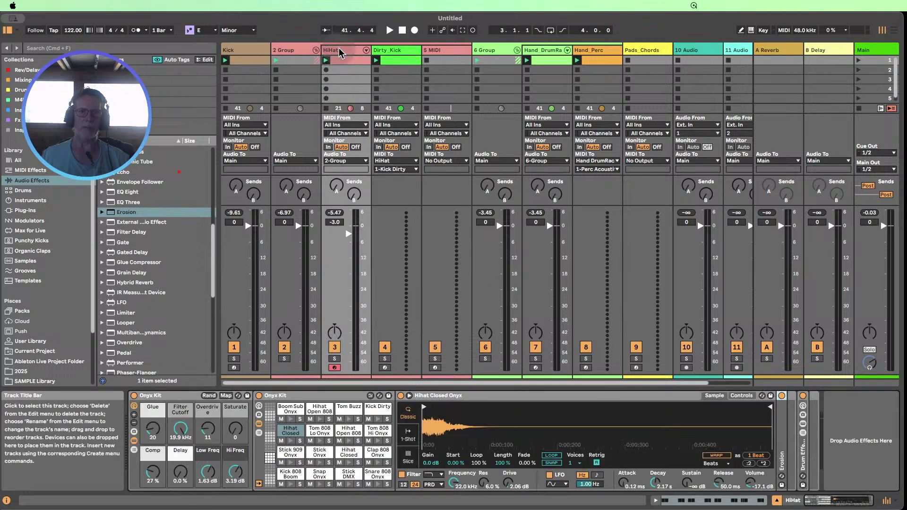
pyautogui.doubleClick(402, 60)
pyautogui.click(574, 362)
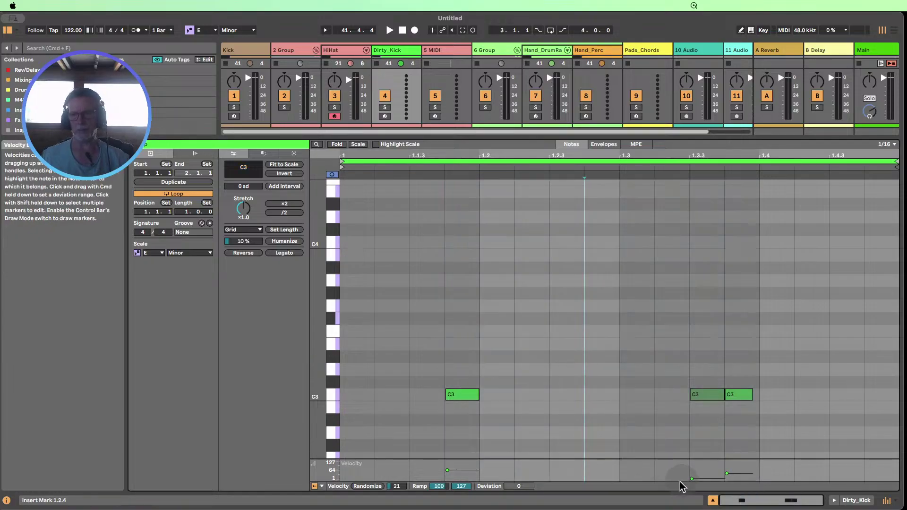
pyautogui.click(712, 501)
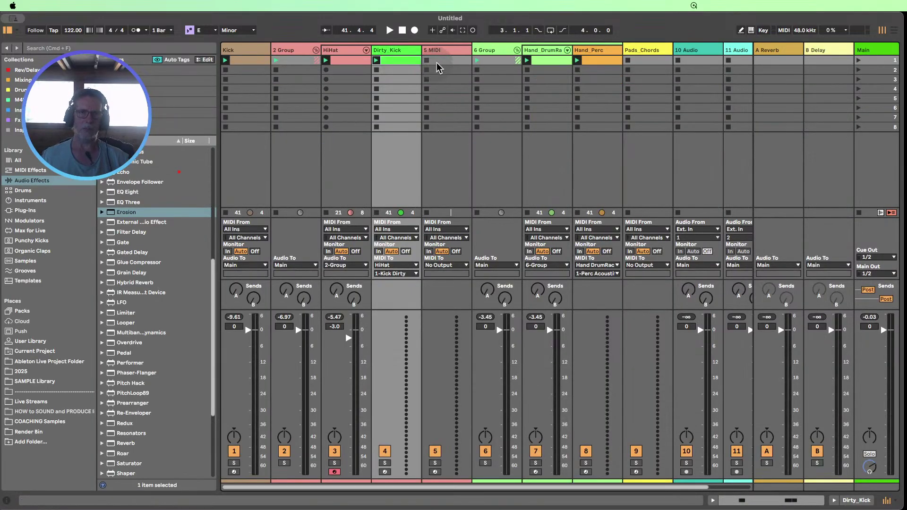
# - Route the 5 MIDI track's output to the HiHat track with 1-Onyx Kit as the target
pyautogui.click(443, 267)
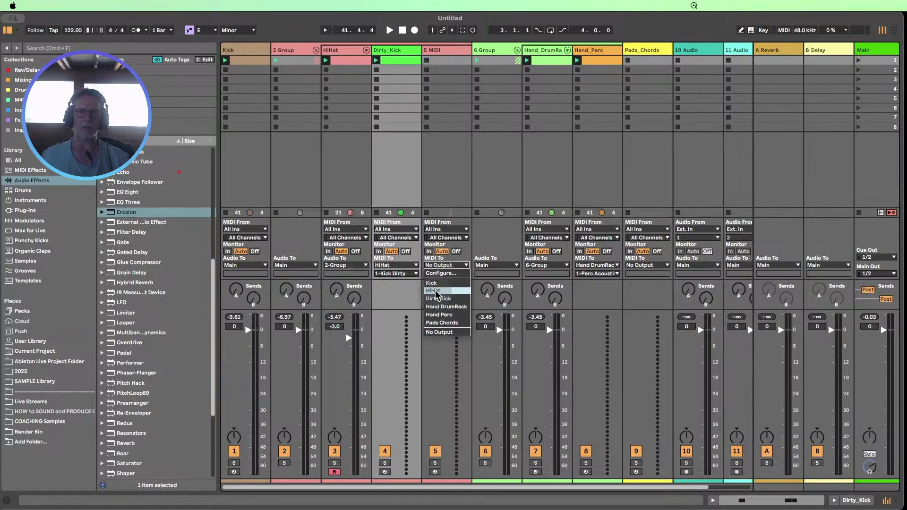
pyautogui.click(433, 291)
pyautogui.click(442, 274)
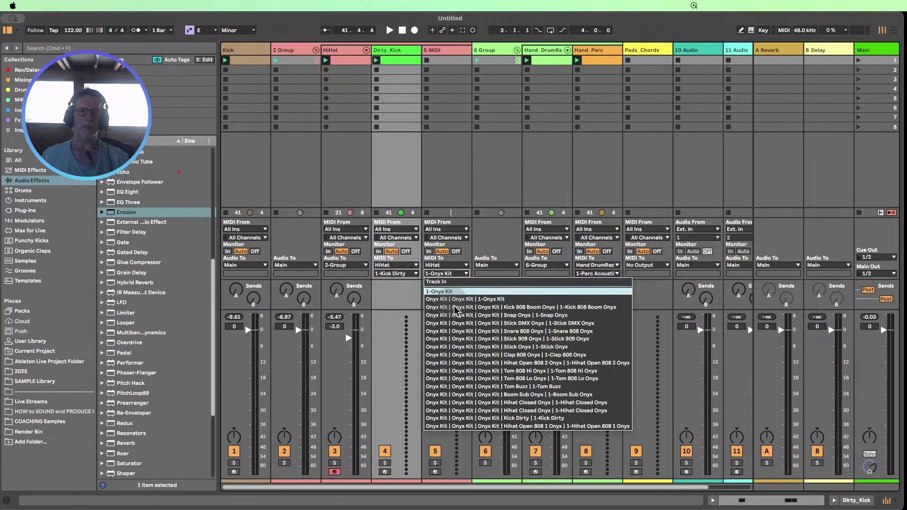
pyautogui.click(432, 299)
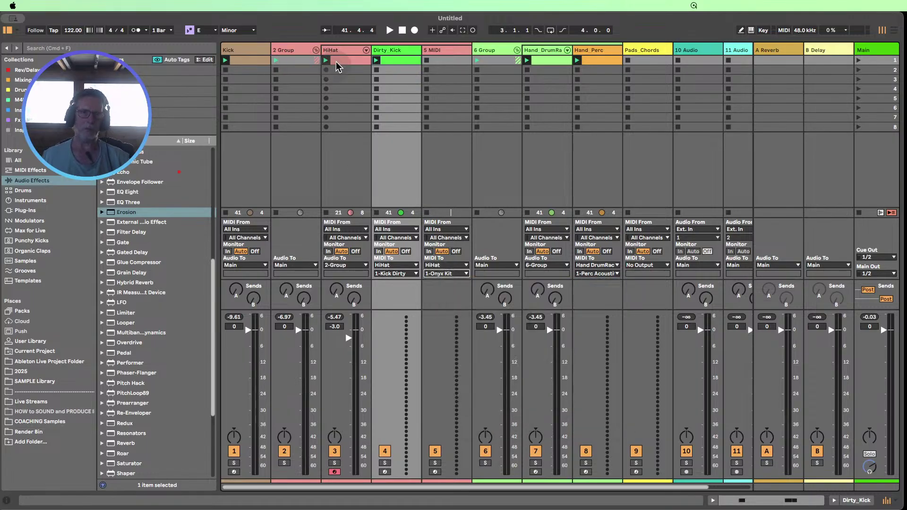
# - In a new clip on the 5 MIDI track, generate a Hihat Closed Onyx rhythm and extend the loop length to 1.0.2
pyautogui.doubleClick(337, 66)
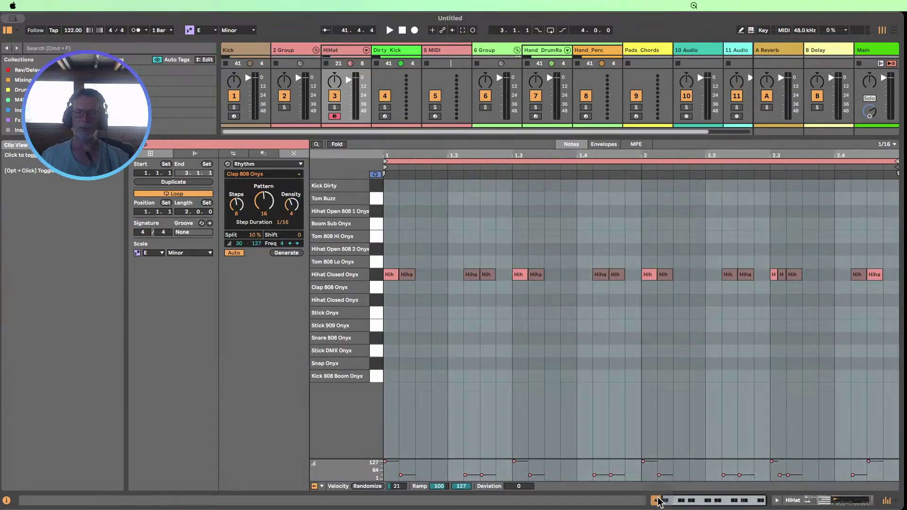
pyautogui.click(656, 501)
pyautogui.doubleClick(441, 61)
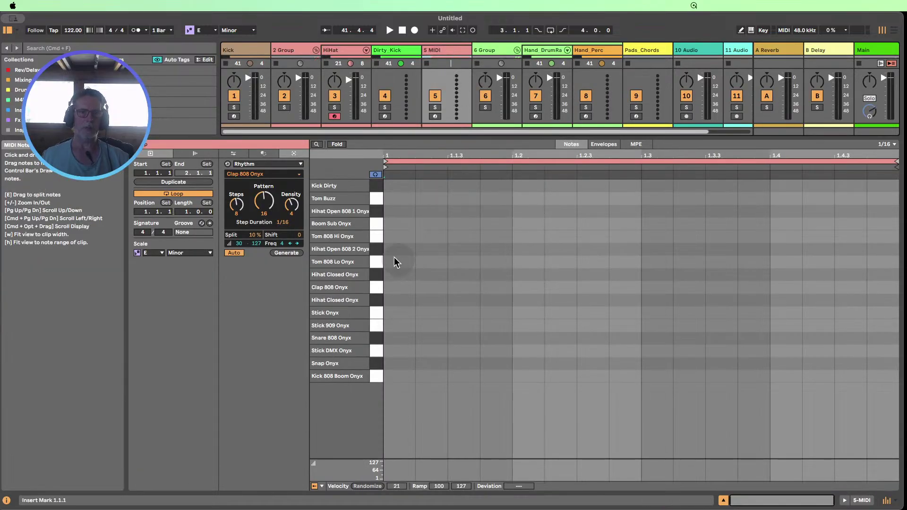
pyautogui.click(378, 275)
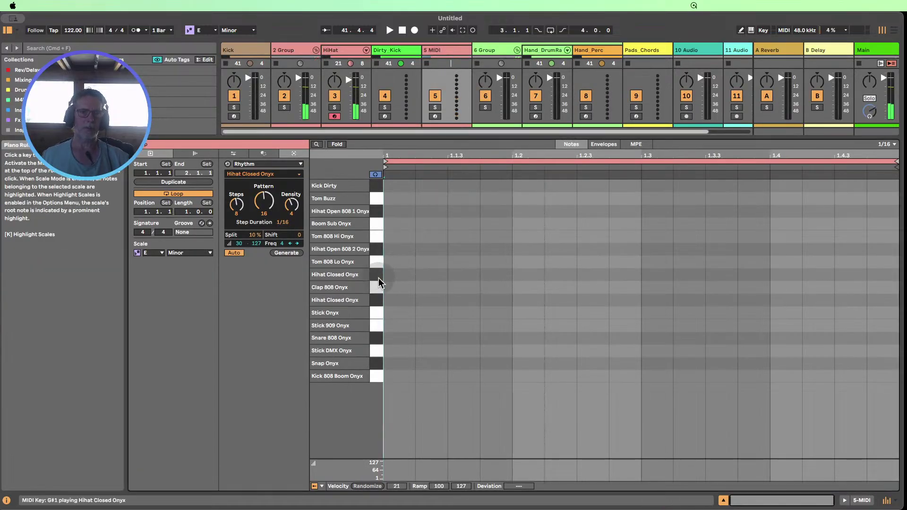
pyautogui.click(281, 253)
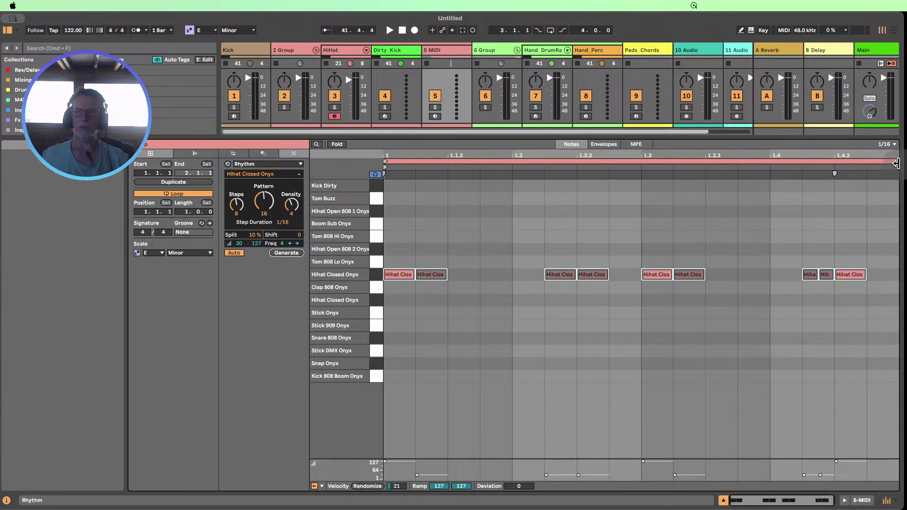
pyautogui.moveTo(894, 162)
pyautogui.mouseDown()
pyautogui.moveTo(744, 165)
pyautogui.moveTo(781, 166)
pyautogui.moveTo(786, 152)
pyautogui.mouseUp()
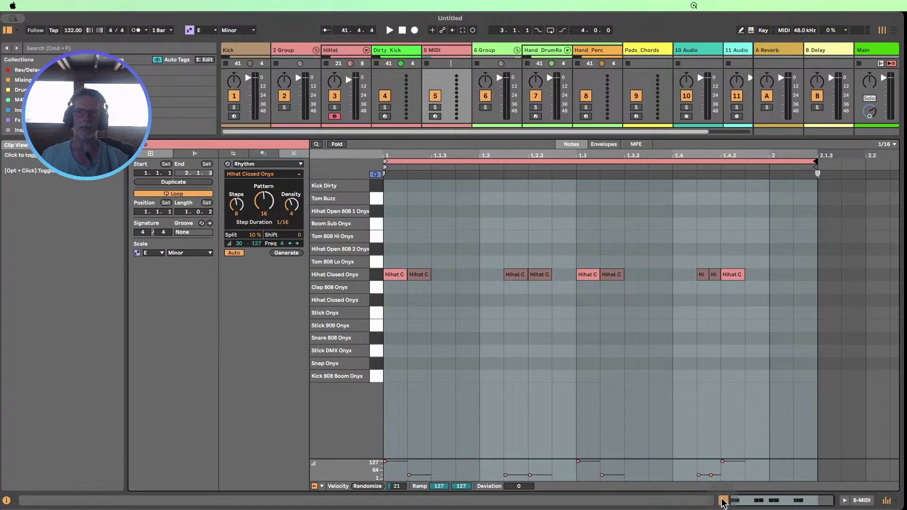
pyautogui.press('super+alt+l')
# - Check the HiHat clip's notes, and open the new closed hi-hat clip on the 5 MIDI track to audition it
pyautogui.click(336, 64)
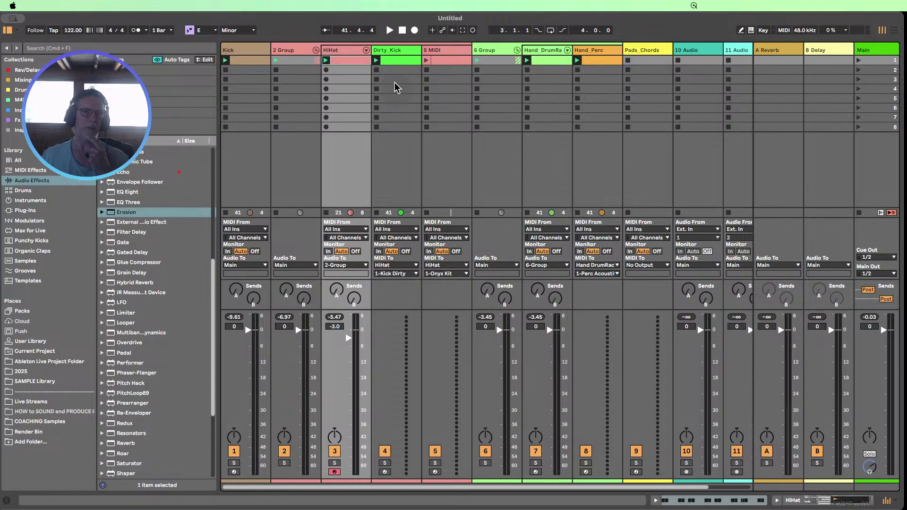
pyautogui.doubleClick(355, 64)
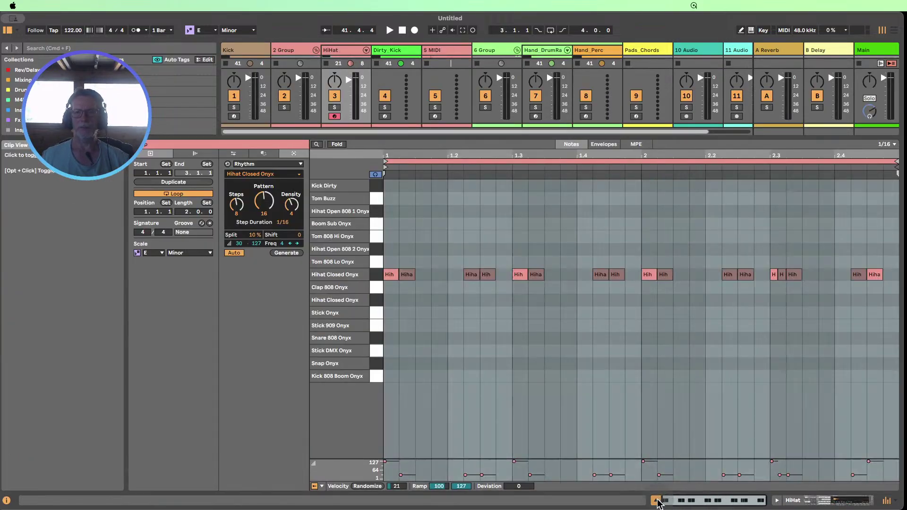
pyautogui.click(657, 500)
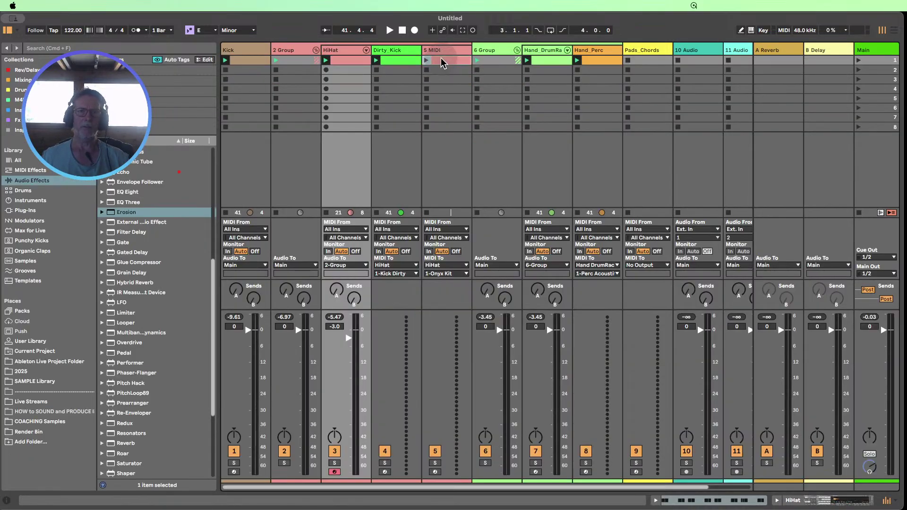
pyautogui.click(442, 63)
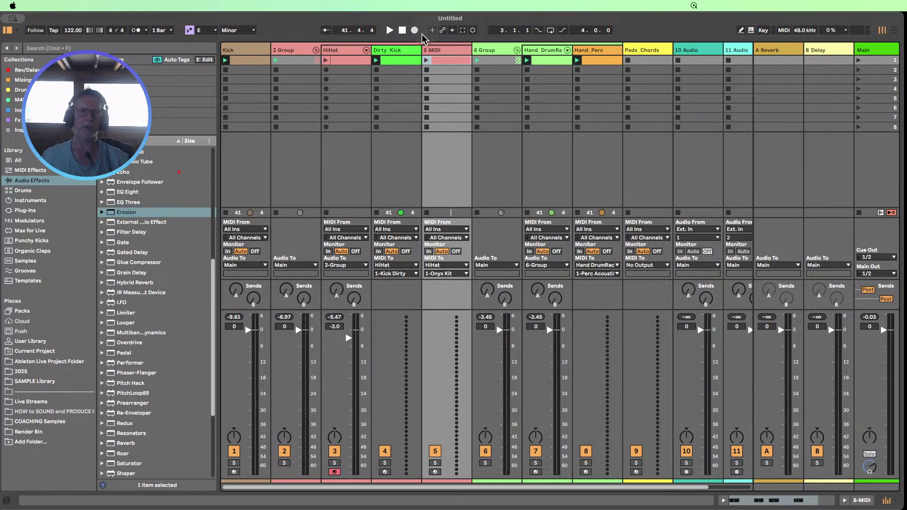
pyautogui.doubleClick(444, 61)
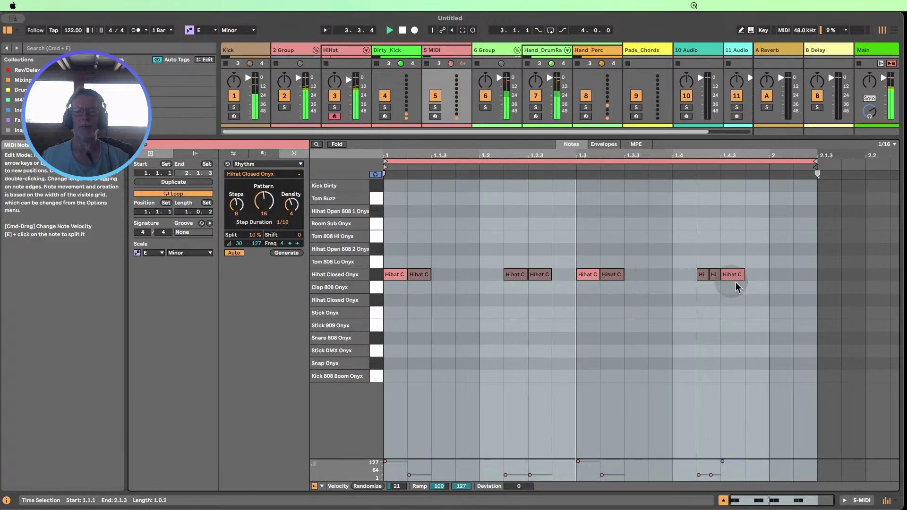
# - Stop the 5 MIDI track's clip, inspect the HiHat track's clip notes, and launch that clip for comparison
pyautogui.click(723, 500)
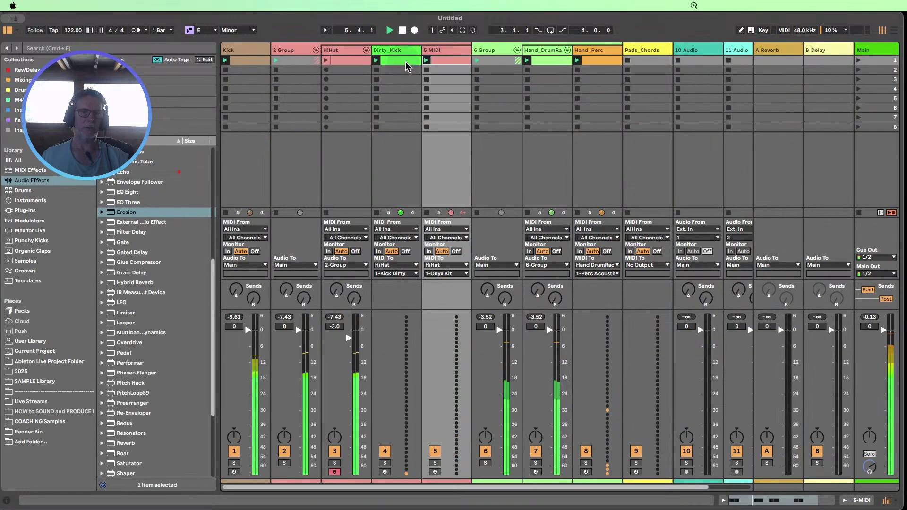
pyautogui.click(427, 71)
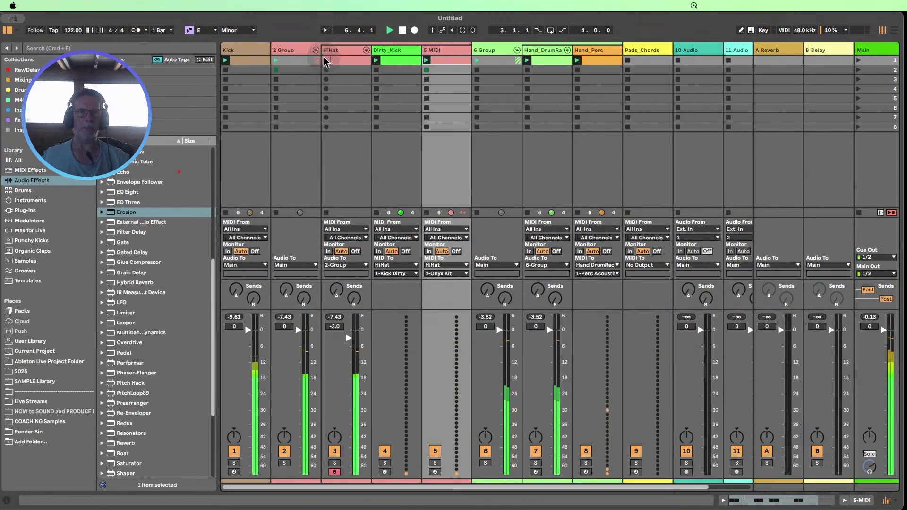
pyautogui.doubleClick(332, 59)
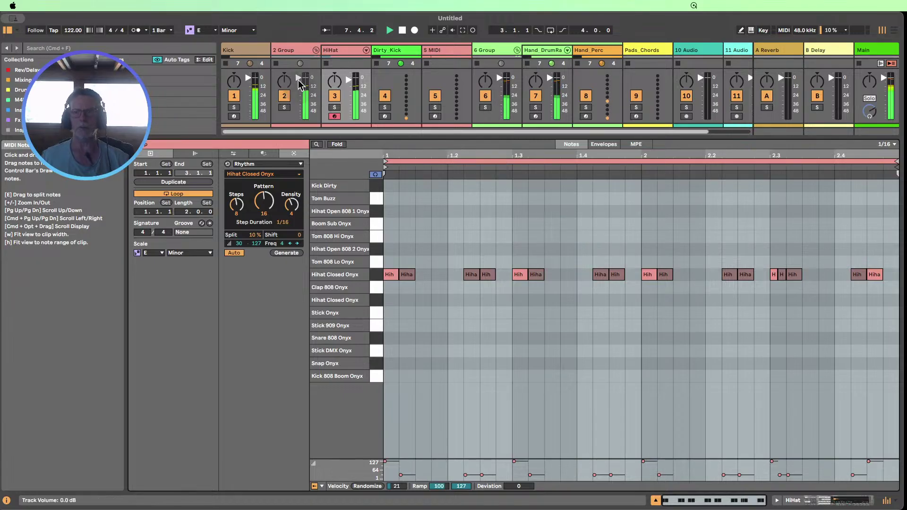
pyautogui.click(655, 500)
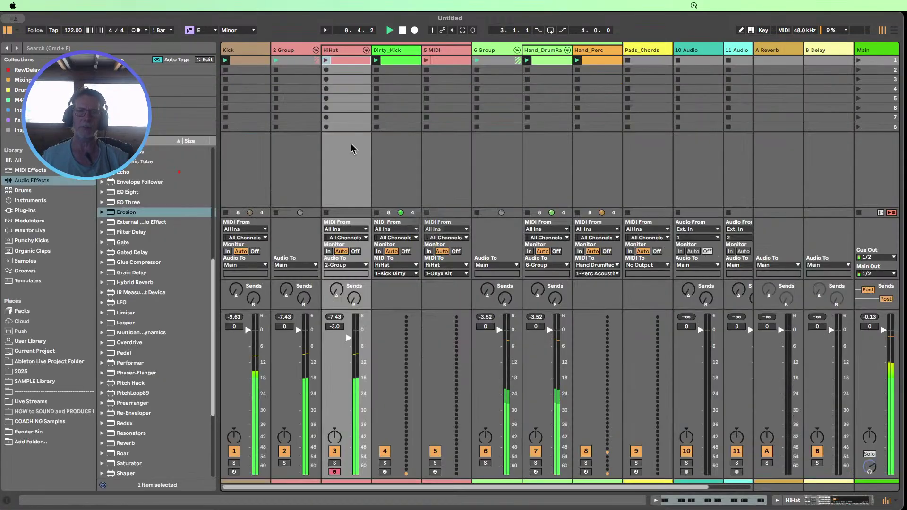
pyautogui.click(326, 60)
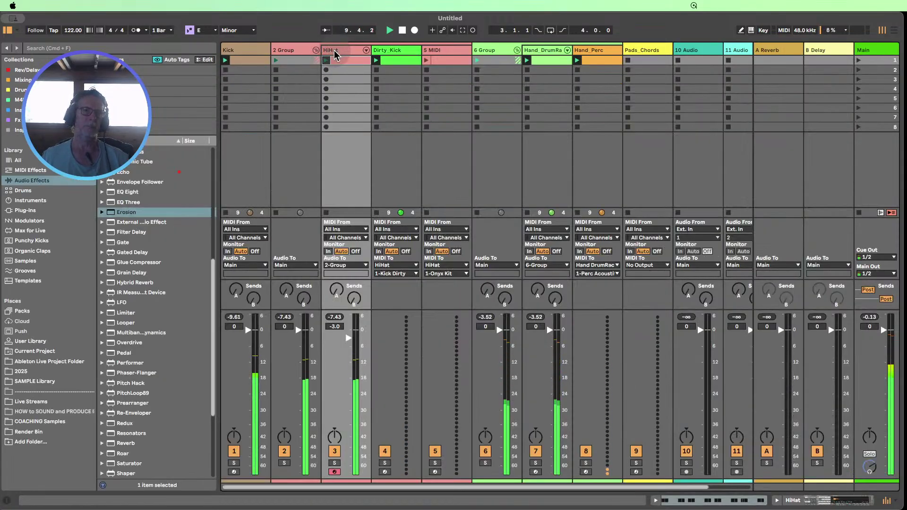
# - Rename the HiHat track as Drum_Rack
pyautogui.rightClick(334, 55)
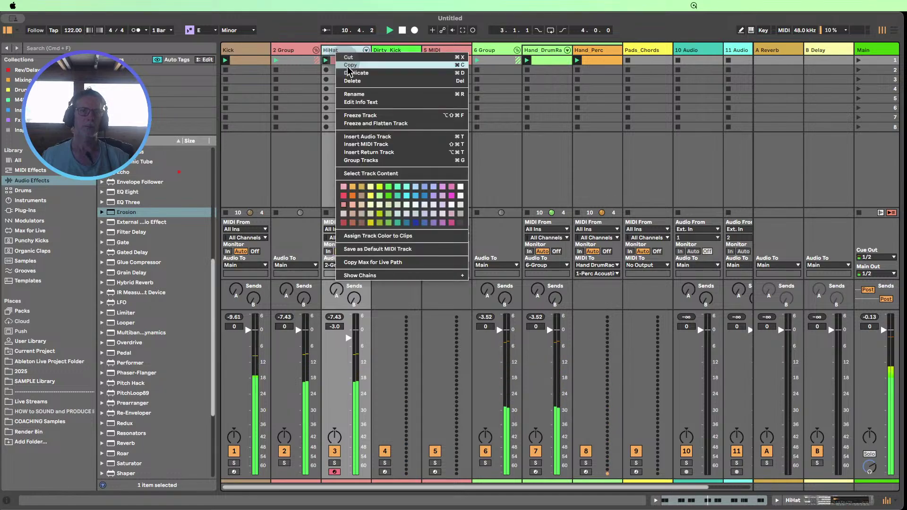
pyautogui.click(355, 91)
pyautogui.write('Drum')
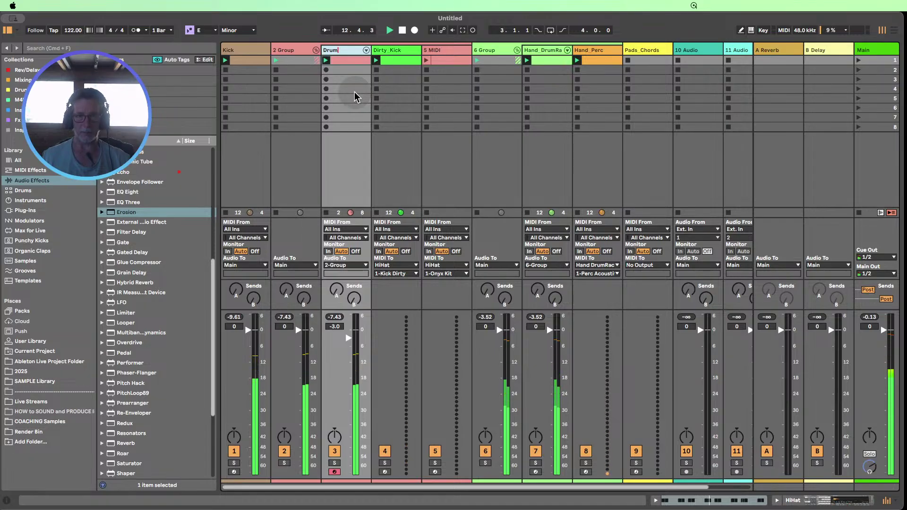
pyautogui.write('_Rack')
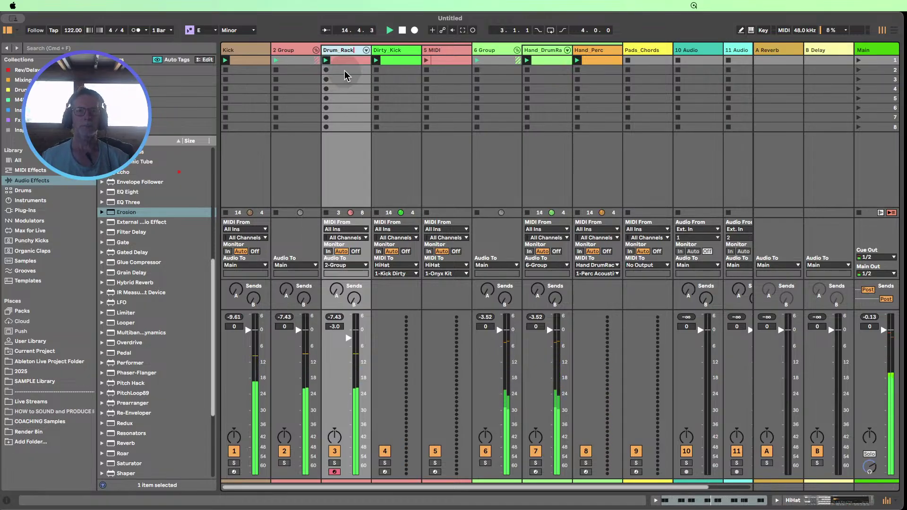
pyautogui.click(348, 70)
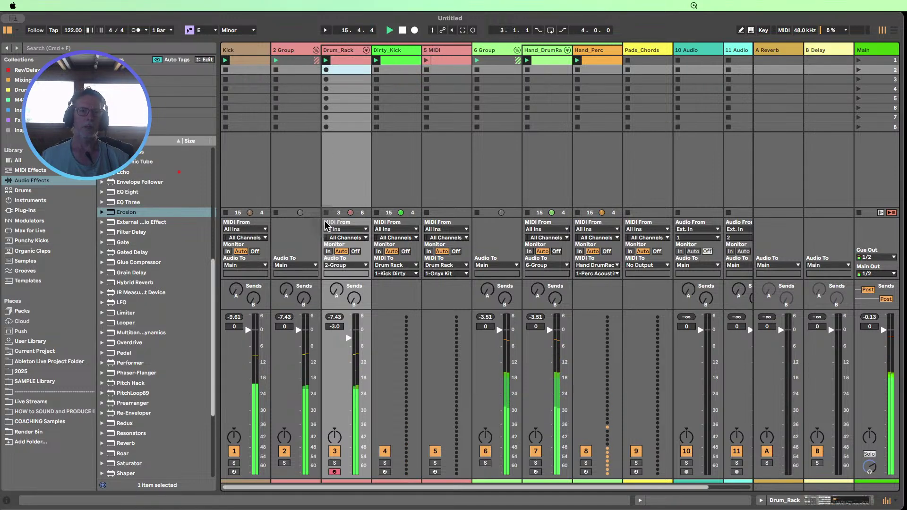
# - Switch playback from the Drum_Rack clip to the 5 MIDI track's clip and rename that track Hihat_Poly
pyautogui.click(326, 214)
pyautogui.click(425, 60)
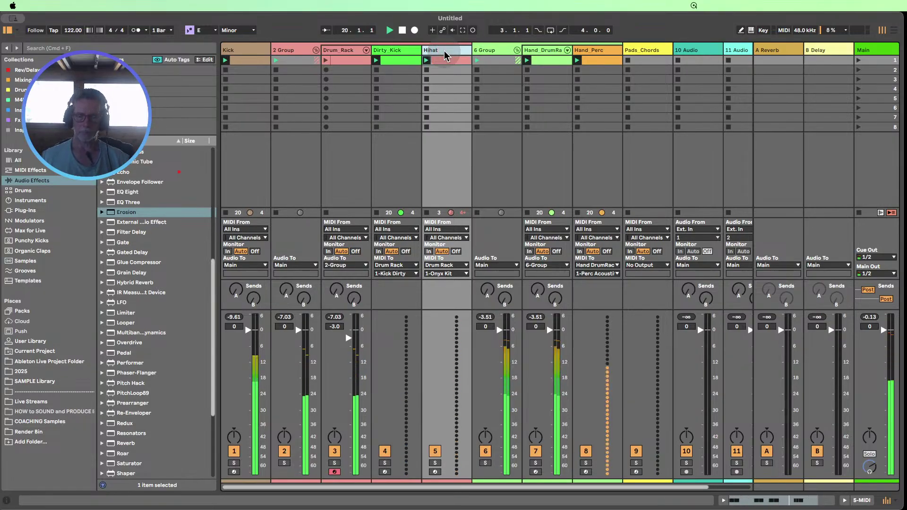
pyautogui.write('_P')
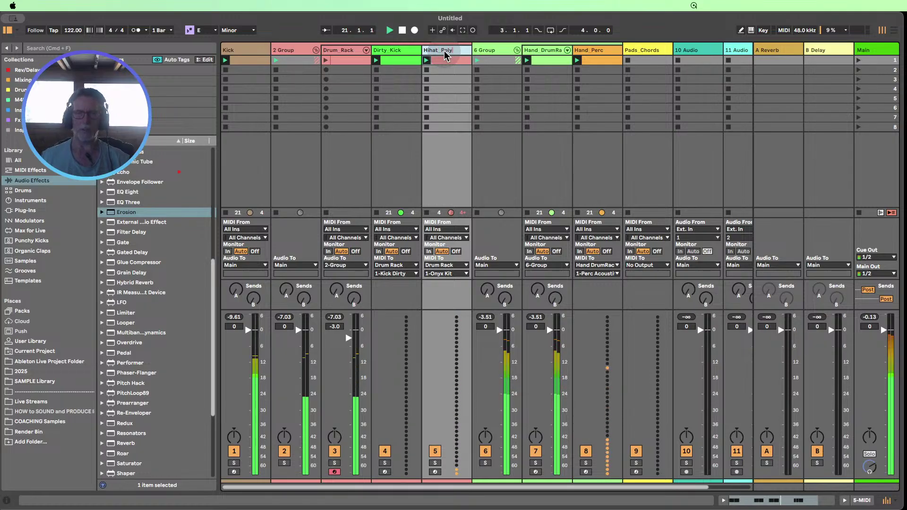
pyautogui.write('oly')
pyautogui.press('Return')
# - Color the Hihat_Poly track yellow and assign the track color to its clips
pyautogui.rightClick(439, 52)
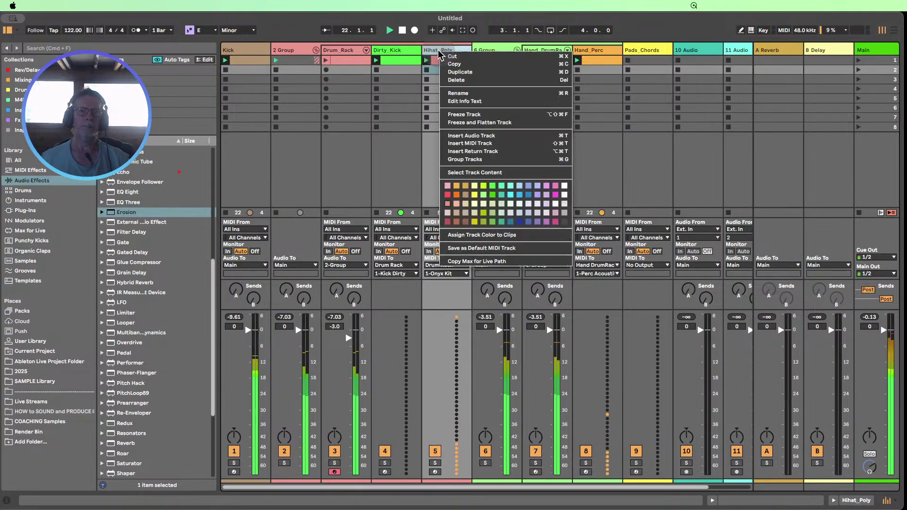
pyautogui.click(475, 195)
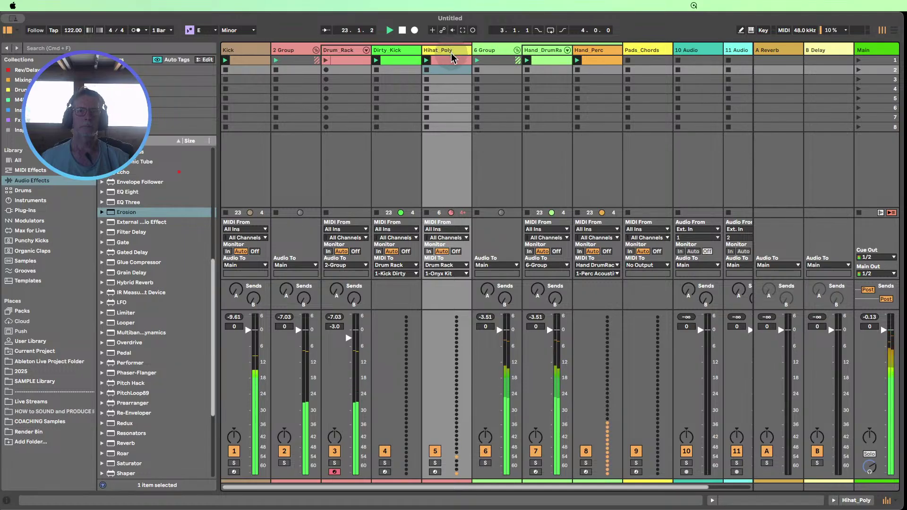
pyautogui.rightClick(451, 55)
pyautogui.click(489, 241)
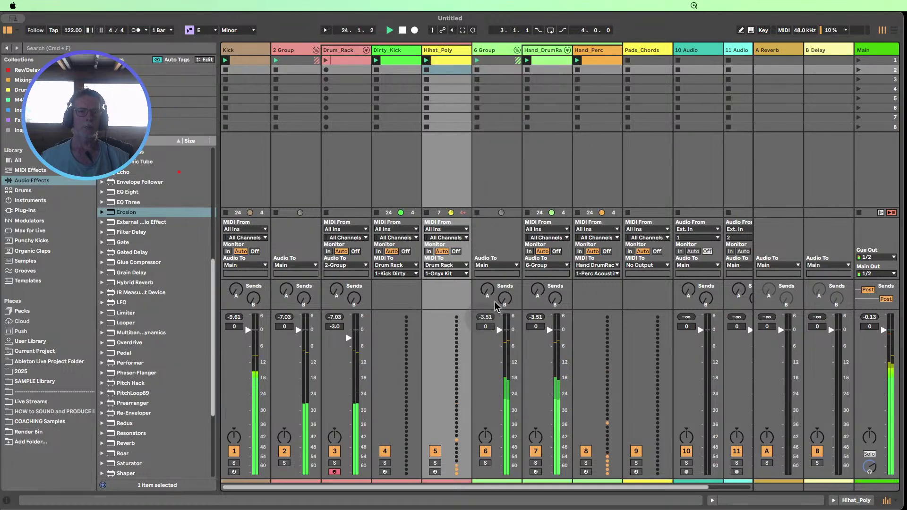
# - Fold the 2 Group and 6 Group tracks and show the device chain of the 10 Audio track
pyautogui.click(315, 50)
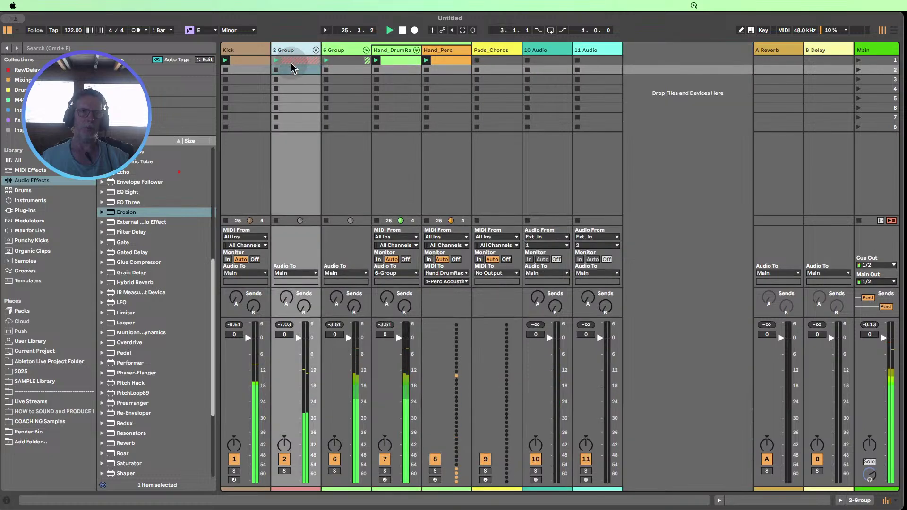
pyautogui.click(365, 50)
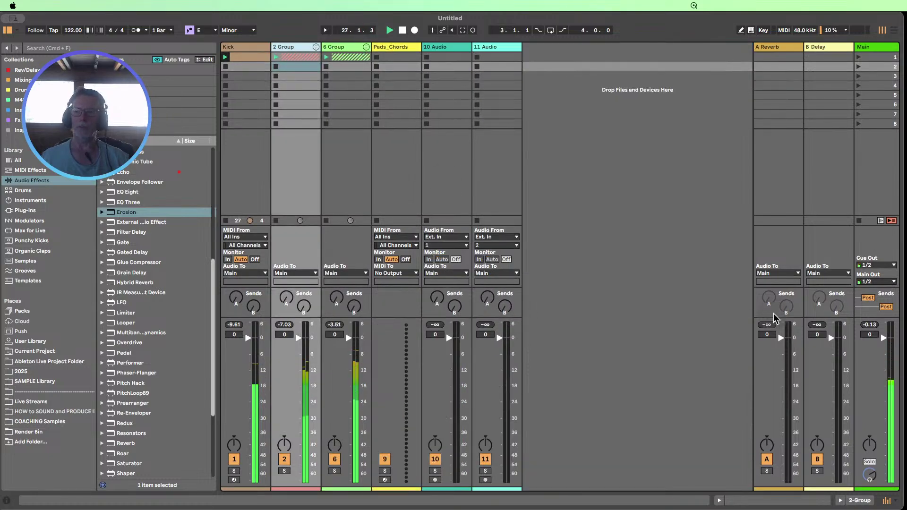
pyautogui.doubleClick(439, 50)
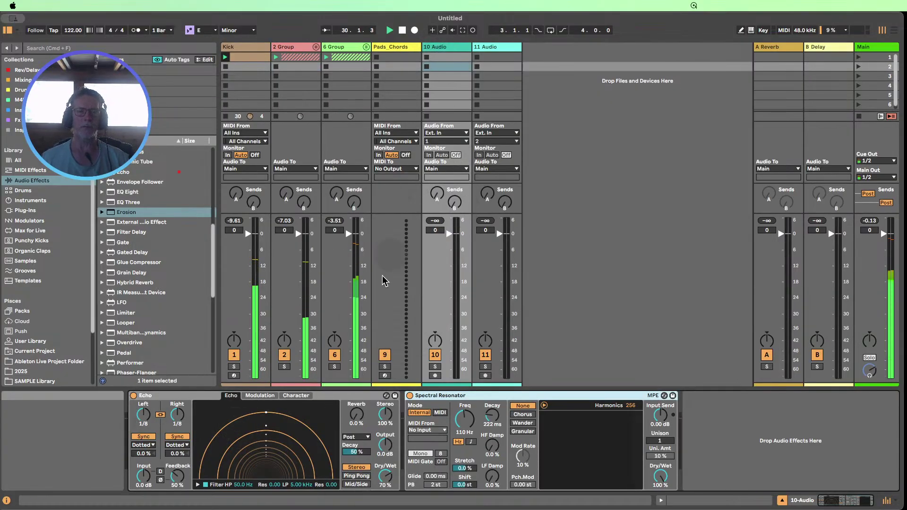
# - Unfold 6 Group and lower the volumes to -7.0 dB on its hand drum rack track and -2.7 dB on 2 Group
pyautogui.click(366, 47)
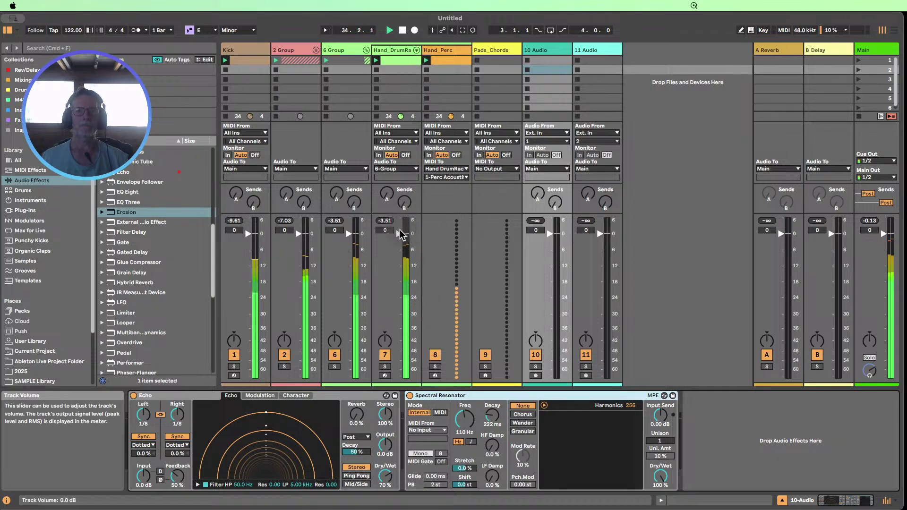
pyautogui.moveTo(399, 233); pyautogui.dragTo(398, 377)
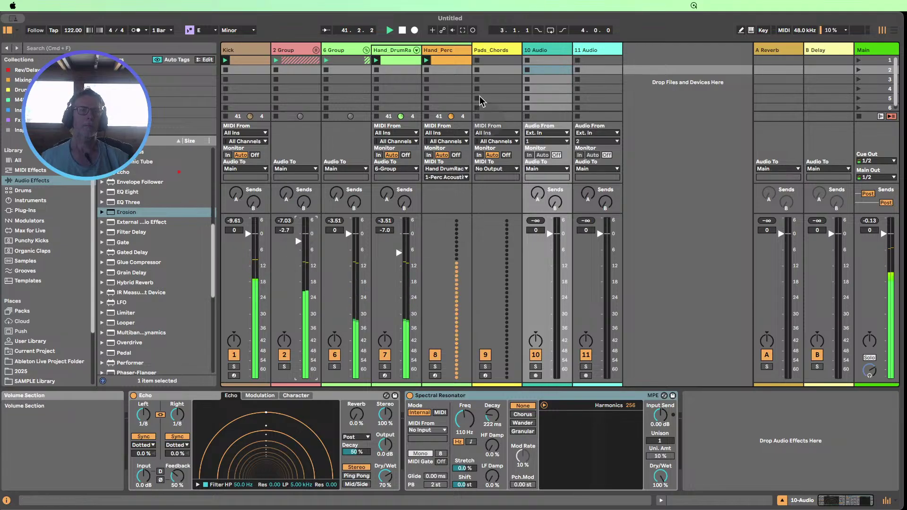
# - Unfold 2 Group, check the Drum_Rack clip's notes, and move that clip into the Hihat_Poly track's second slot
pyautogui.click(316, 50)
pyautogui.click(337, 61)
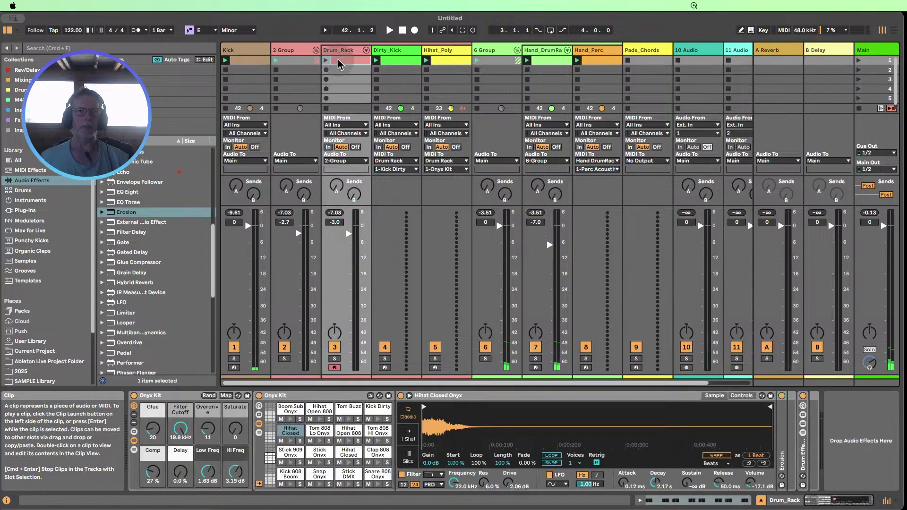
pyautogui.doubleClick(339, 61)
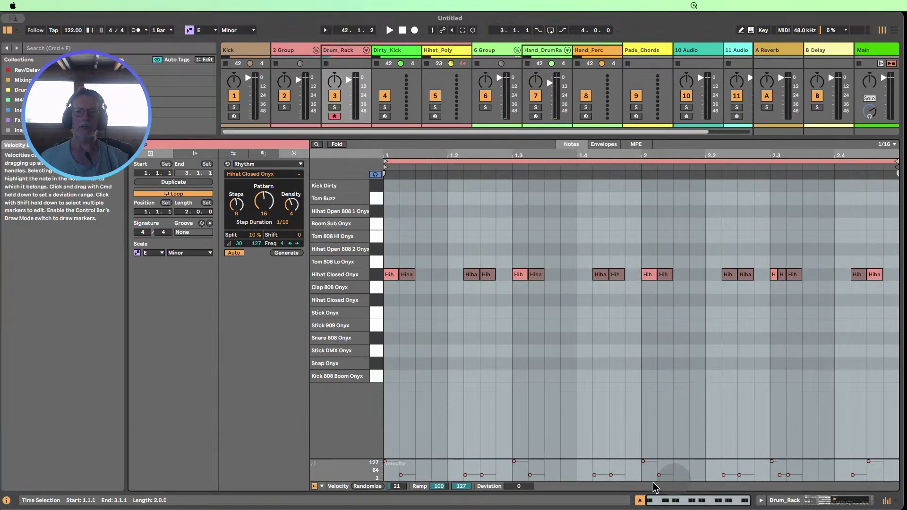
pyautogui.click(639, 500)
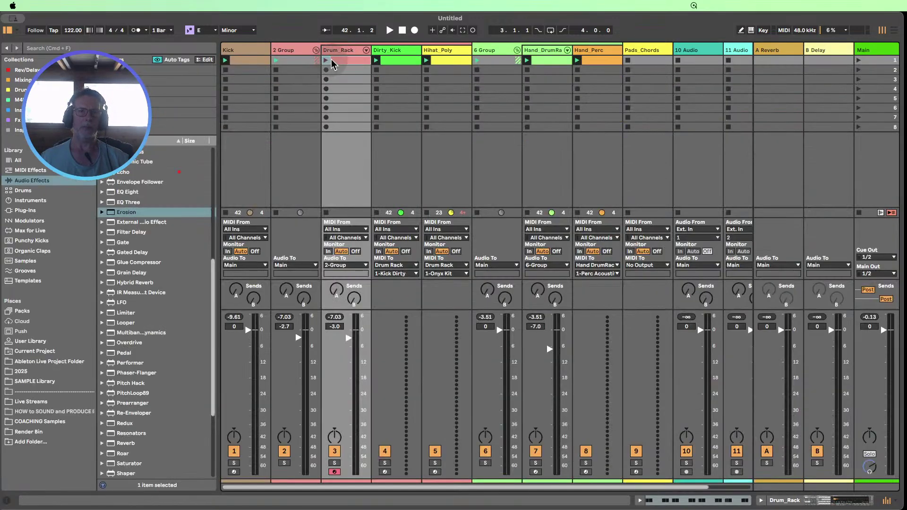
pyautogui.moveTo(337, 63); pyautogui.dragTo(442, 73)
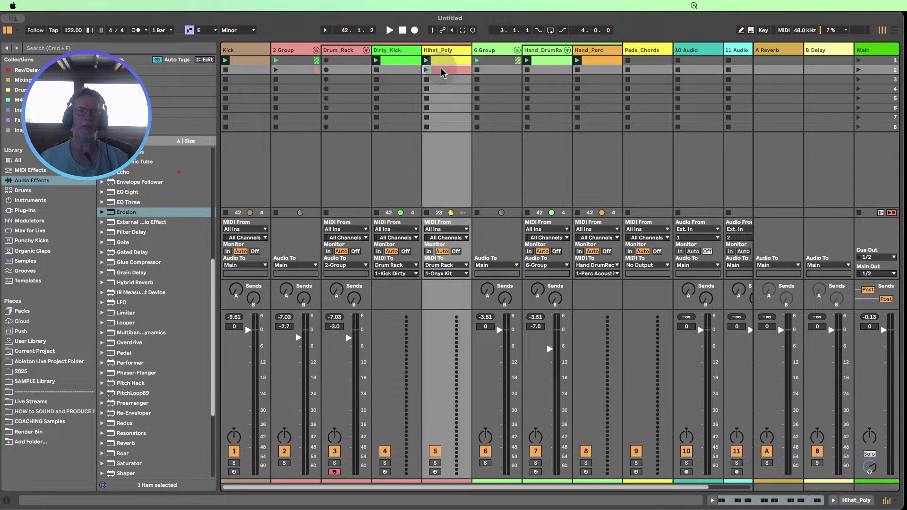
# - Extend the loop of the Hihat_Poly track's second clip to a length of 2.0.2
pyautogui.doubleClick(437, 74)
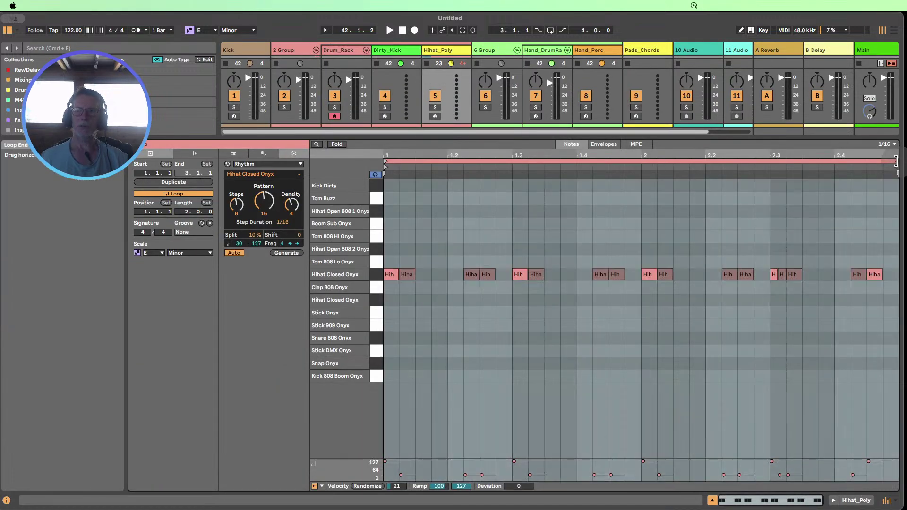
pyautogui.moveTo(895, 162); pyautogui.dragTo(770, 167)
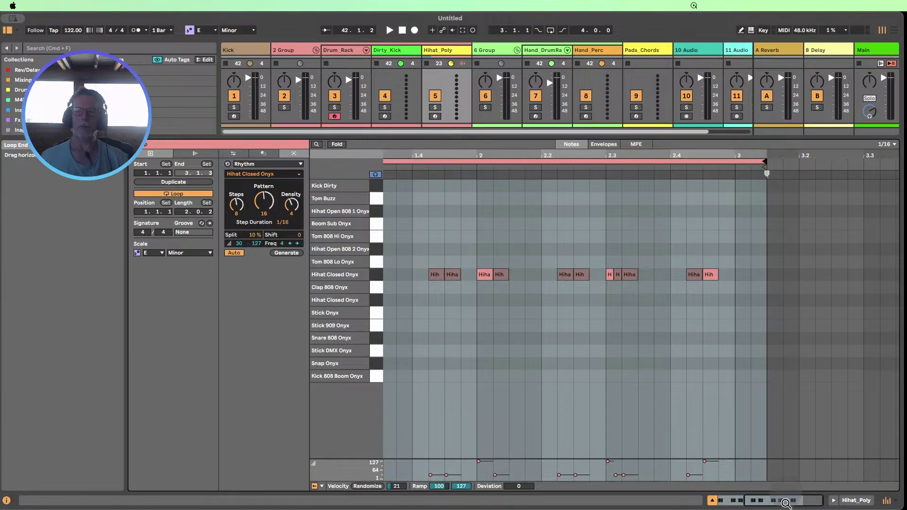
pyautogui.click(711, 500)
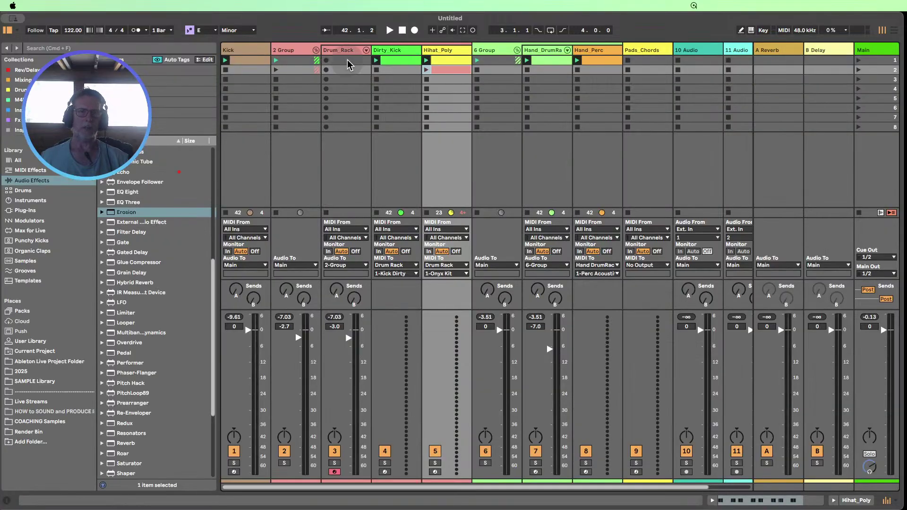
# - Examine the notes of the Hihat_Poly track's second clip and audition its Hihat Closed Onyx sound
pyautogui.click(347, 64)
pyautogui.click(446, 60)
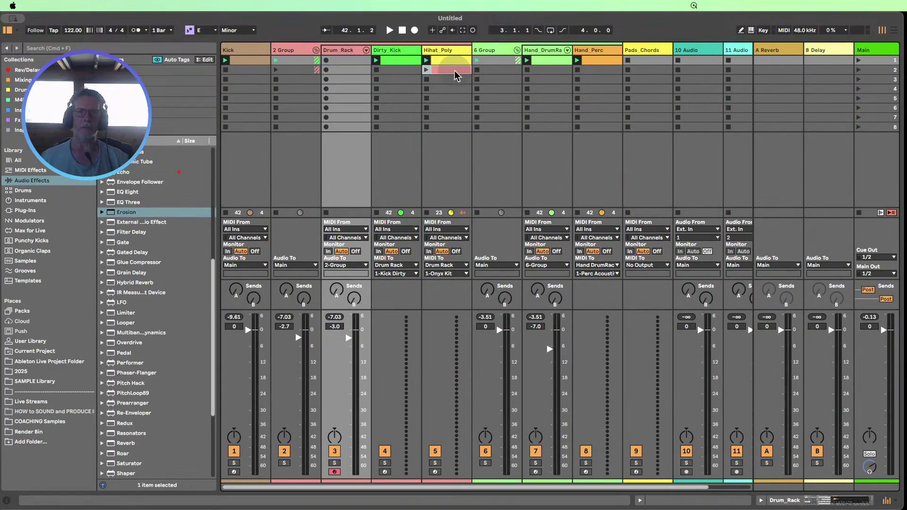
pyautogui.doubleClick(447, 60)
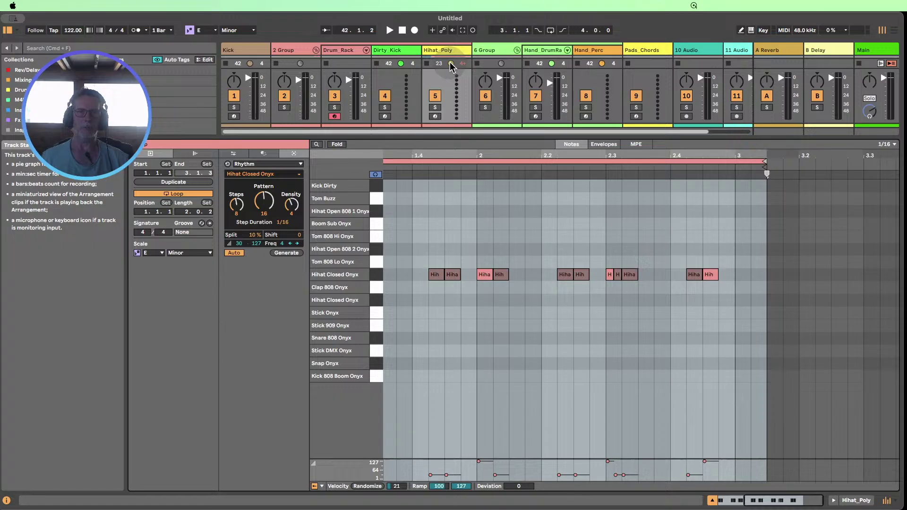
pyautogui.click(376, 274)
pyautogui.click(712, 500)
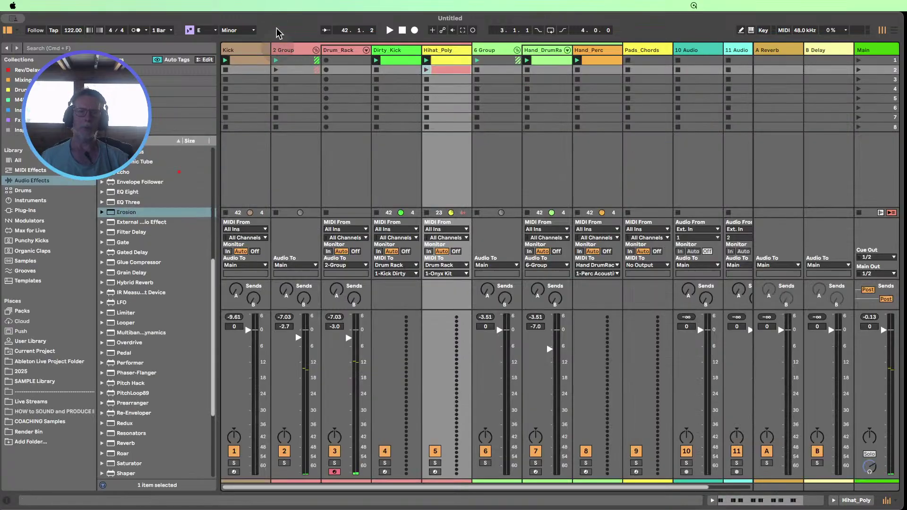
# - Create a one-bar clip in the Drum_Rack track's first slot and fill it with 1/16 notes on the upper Hihat Closed Onyx row
pyautogui.doubleClick(343, 77)
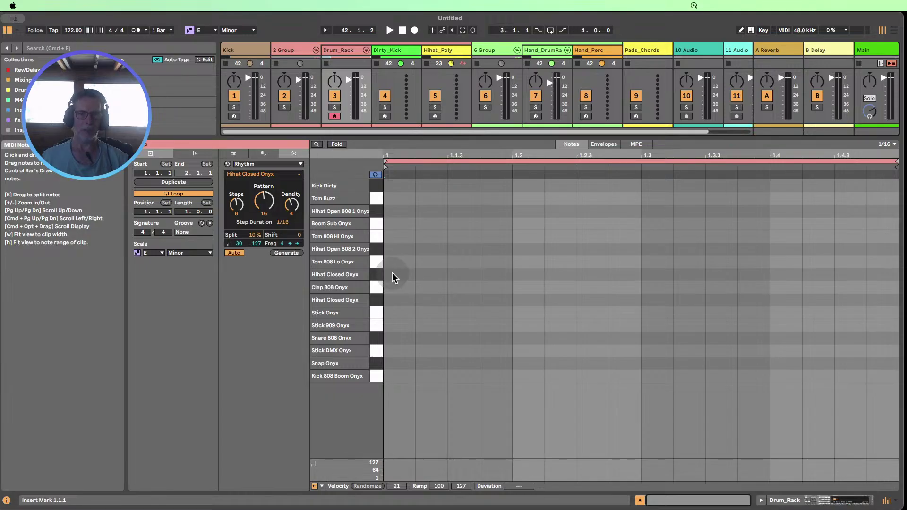
pyautogui.press('b')
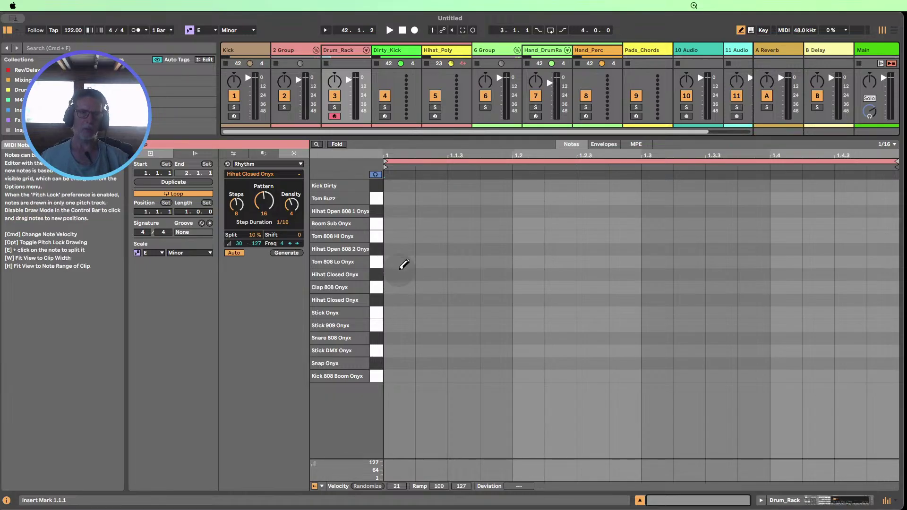
pyautogui.moveTo(401, 269)
pyautogui.mouseDown()
pyautogui.moveTo(884, 285)
pyautogui.moveTo(891, 272)
pyautogui.moveTo(658, 263)
pyautogui.moveTo(370, 272)
pyautogui.mouseUp()
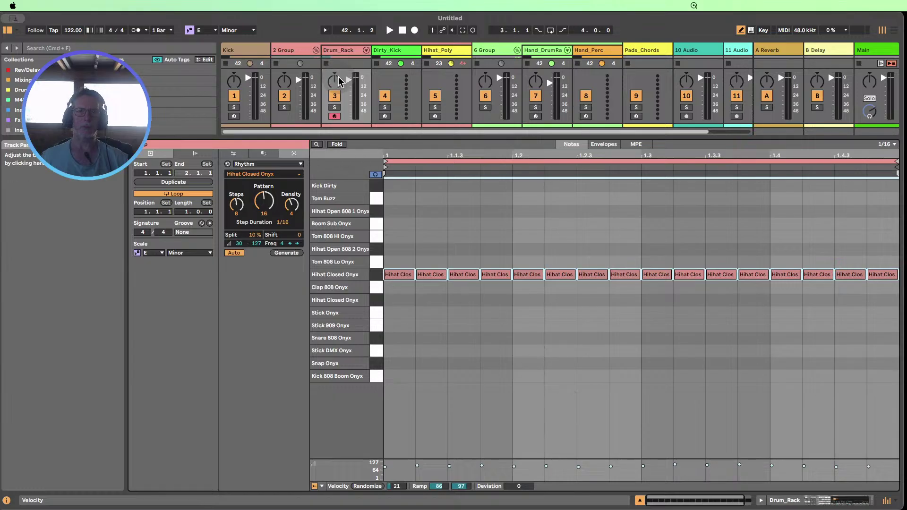
pyautogui.click(640, 500)
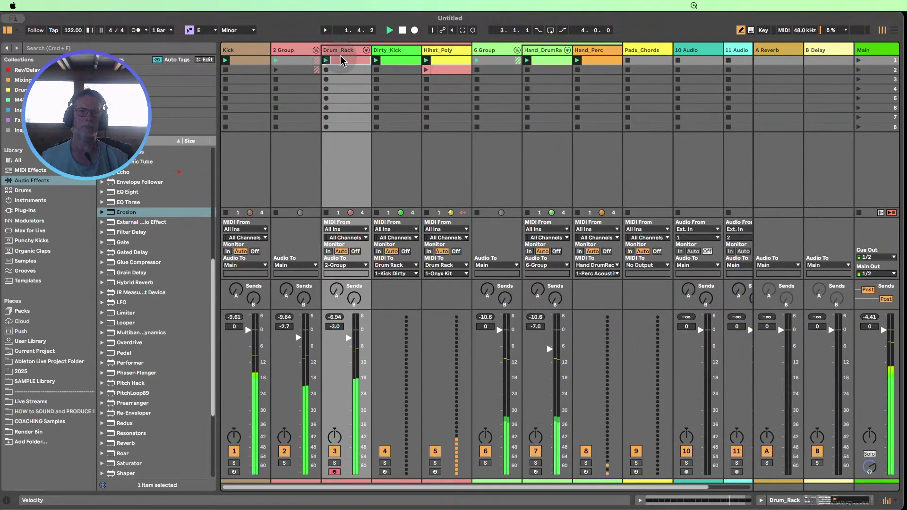
# - Review the notes of the new Drum_Rack hi-hat clip during playback
pyautogui.doubleClick(341, 61)
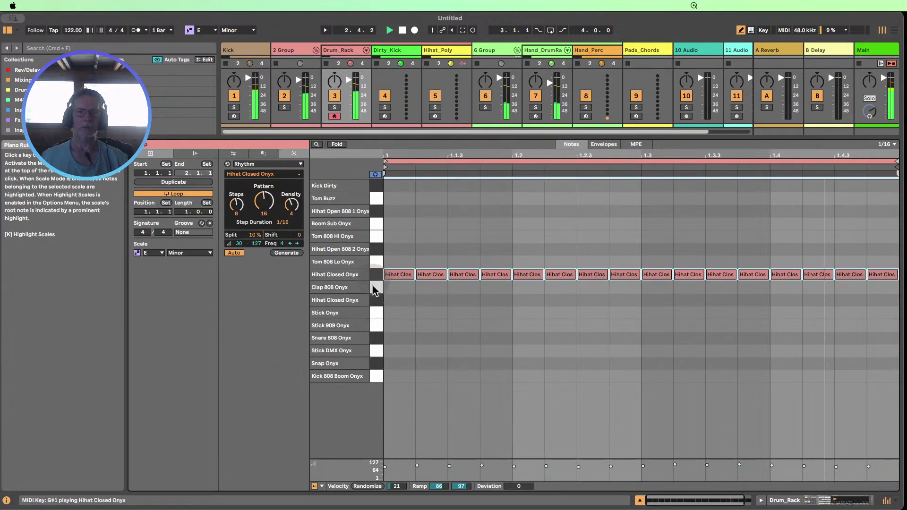
pyautogui.click(640, 500)
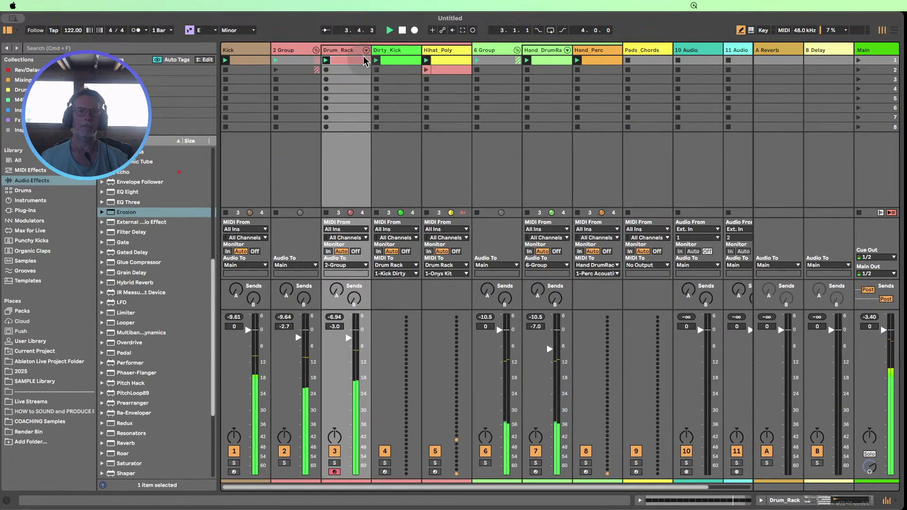
# - Show the Drum_Rack's chains, audition the Hihat Closed Onyx chain in solo, clear the solo, and fold the chains away
pyautogui.click(366, 51)
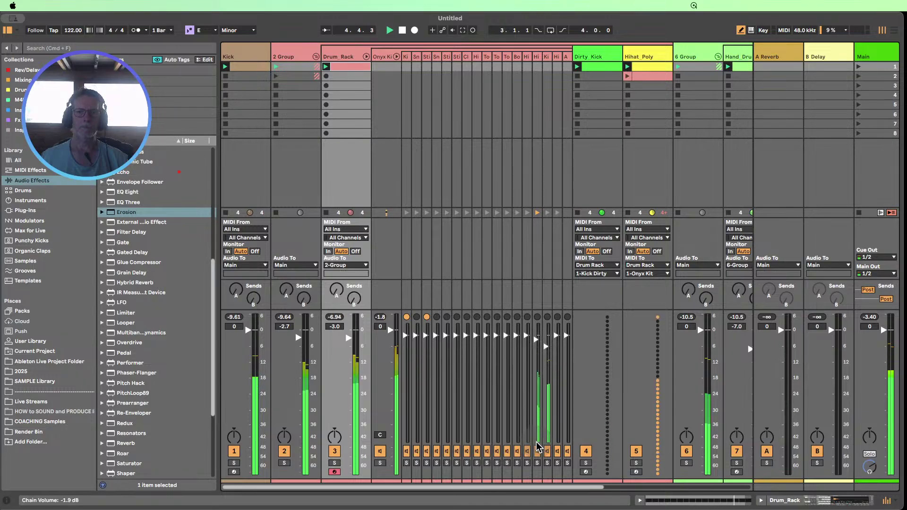
pyautogui.click(548, 464)
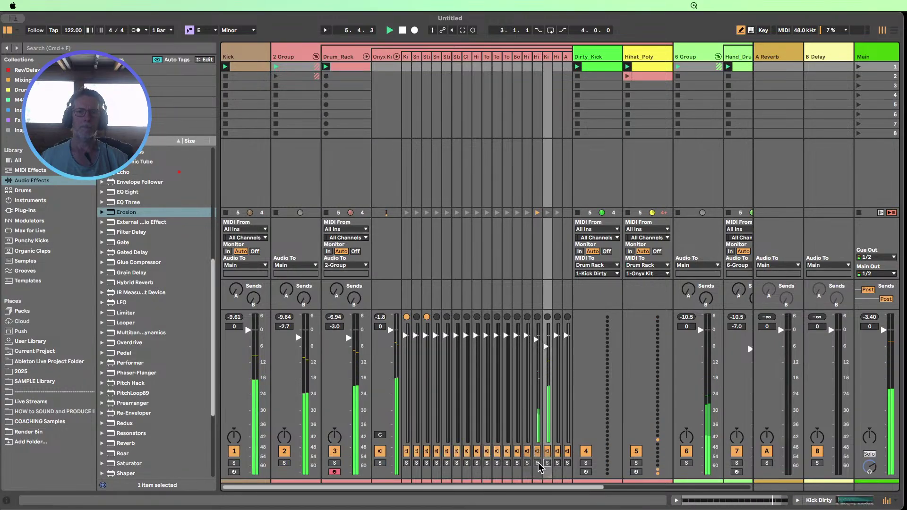
pyautogui.click(536, 463)
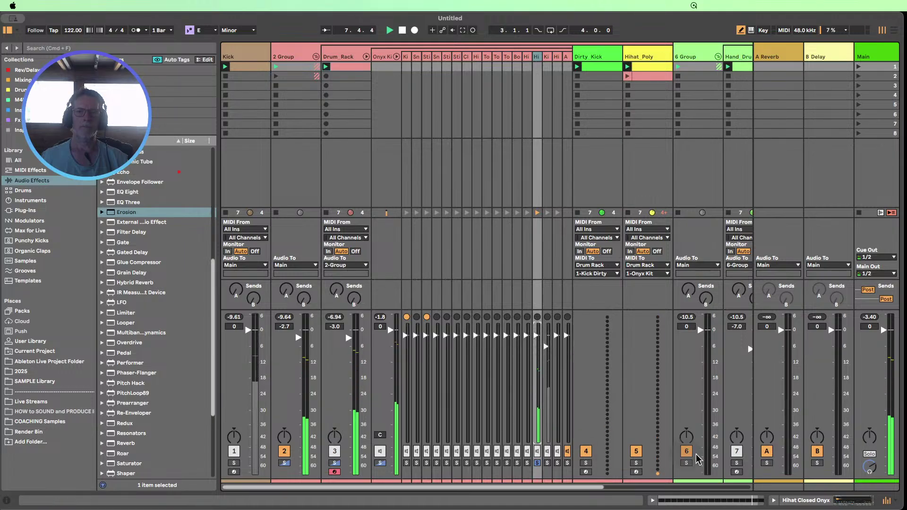
pyautogui.click(537, 462)
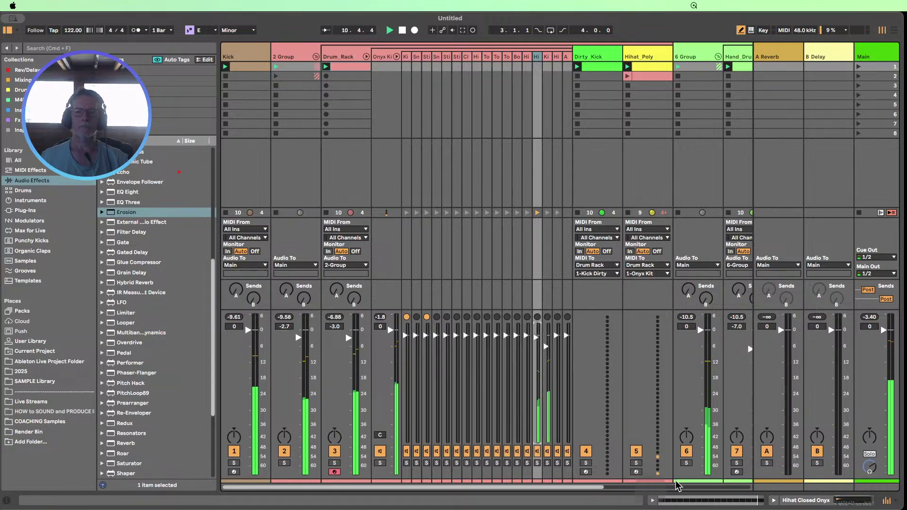
pyautogui.click(366, 57)
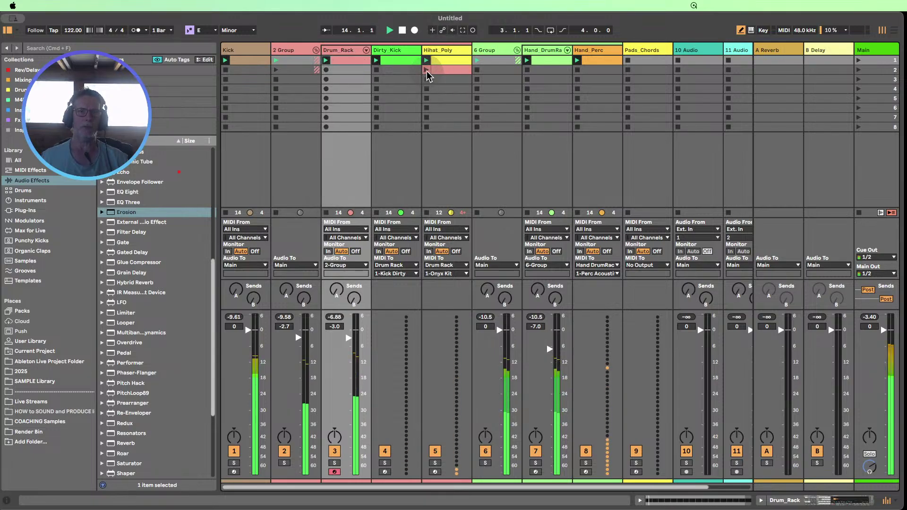
# - Stop and relaunch the Hihat_Poly track's second clip, and open its notes for editing
pyautogui.click(431, 92)
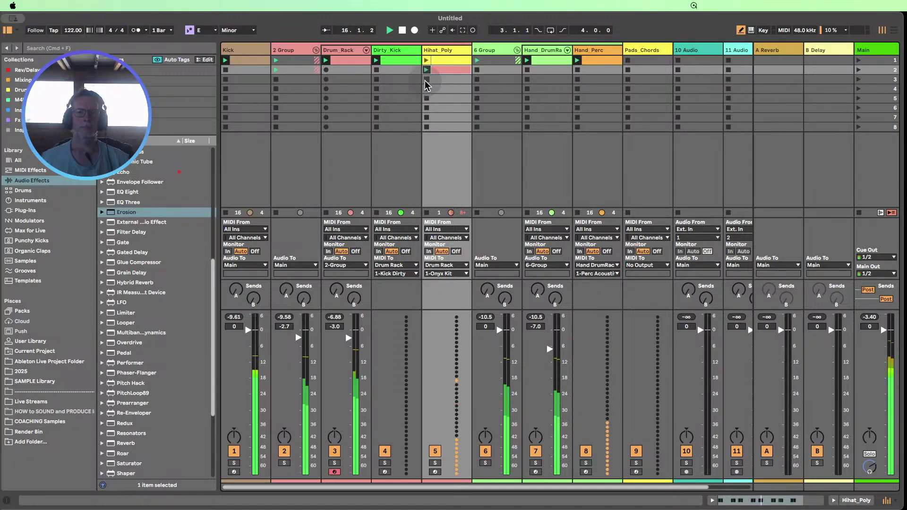
pyautogui.click(426, 80)
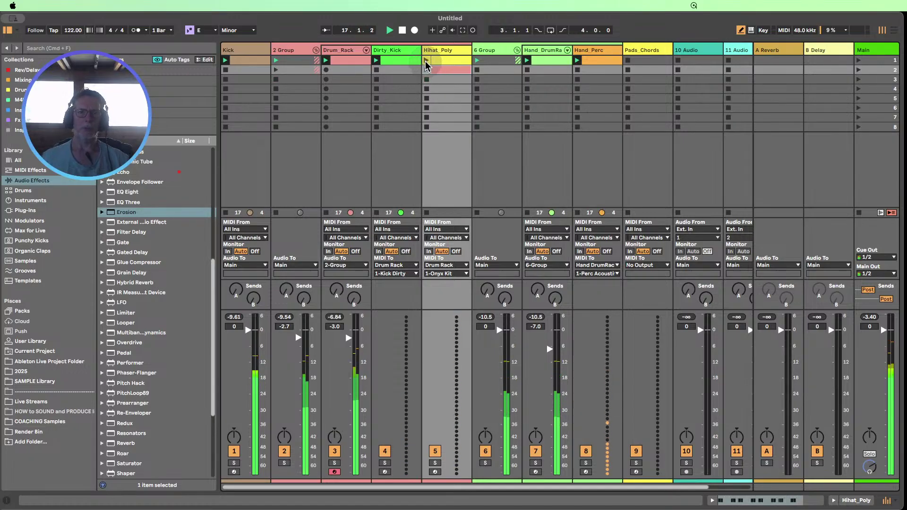
pyautogui.click(438, 58)
pyautogui.click(427, 70)
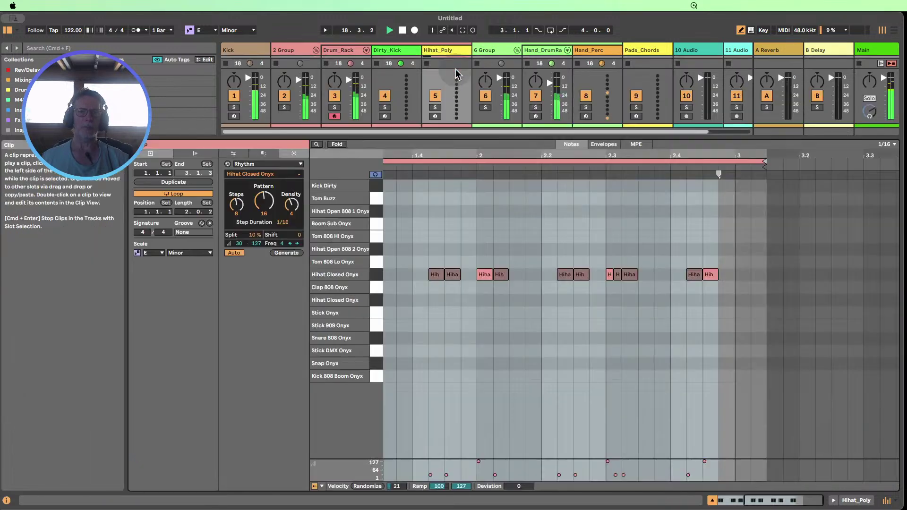
pyautogui.doubleClick(456, 71)
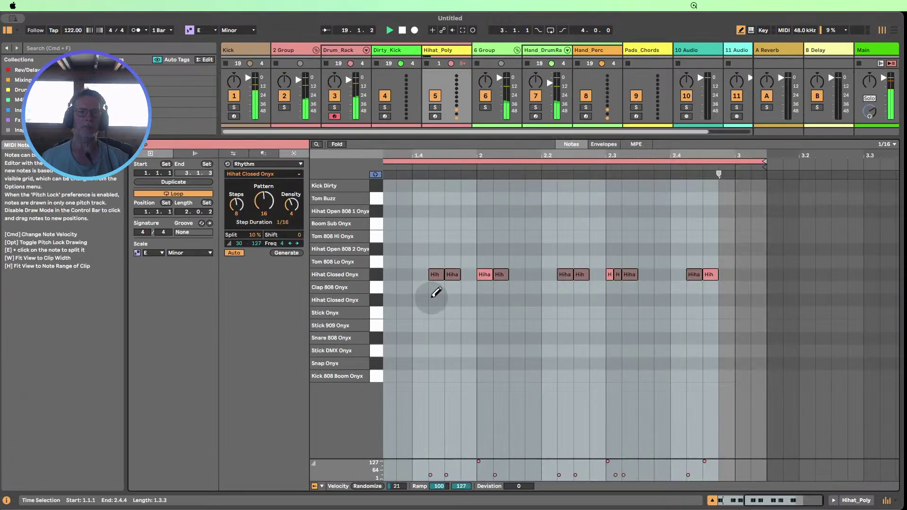
# - Try all the clip's hi-hat notes on higher pads such as Tom 808 Hi and Boom Sub Onyx, then on the lower Hihat Closed Onyx
pyautogui.click(374, 279)
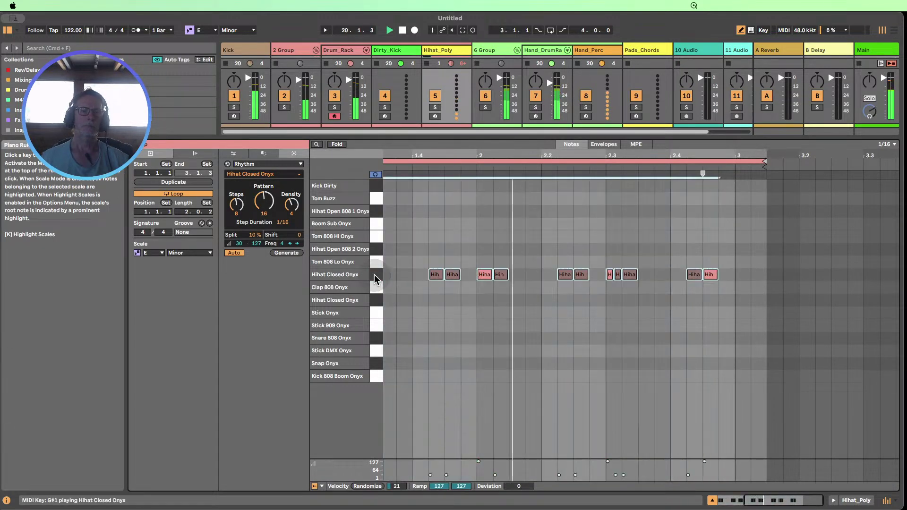
pyautogui.press('Up')
pyautogui.press('Up')
pyautogui.press('Up')
pyautogui.press('Up')
pyautogui.press('Up')
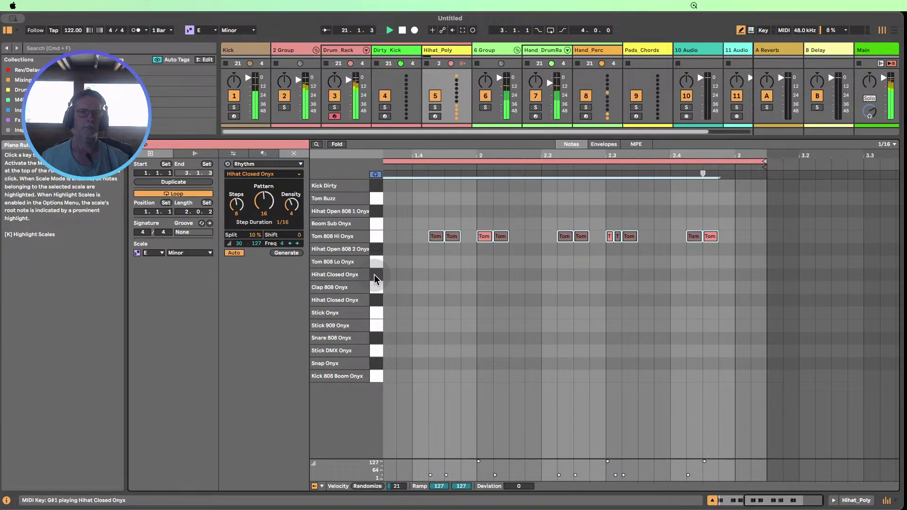
pyautogui.press('Down')
pyautogui.press('Down')
pyautogui.press('Down')
pyautogui.press('Down')
pyautogui.press('Down')
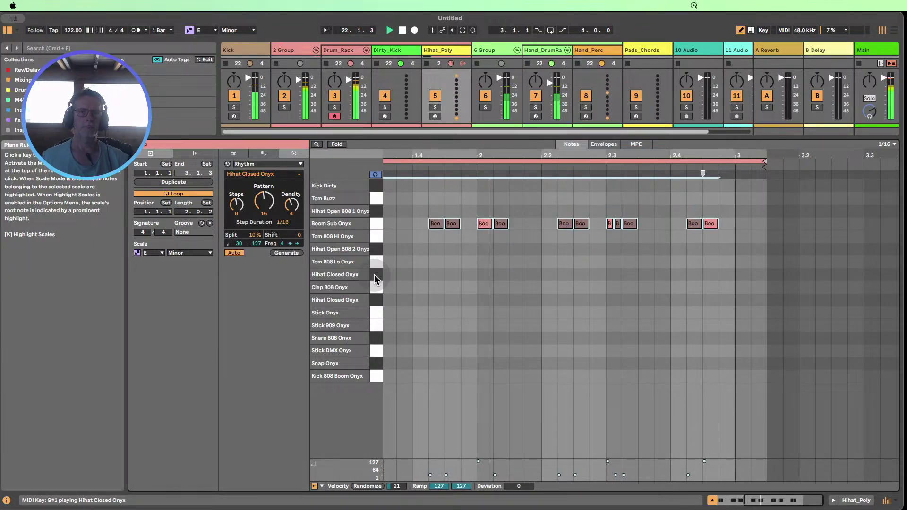
pyautogui.press('Down')
pyautogui.press('Down')
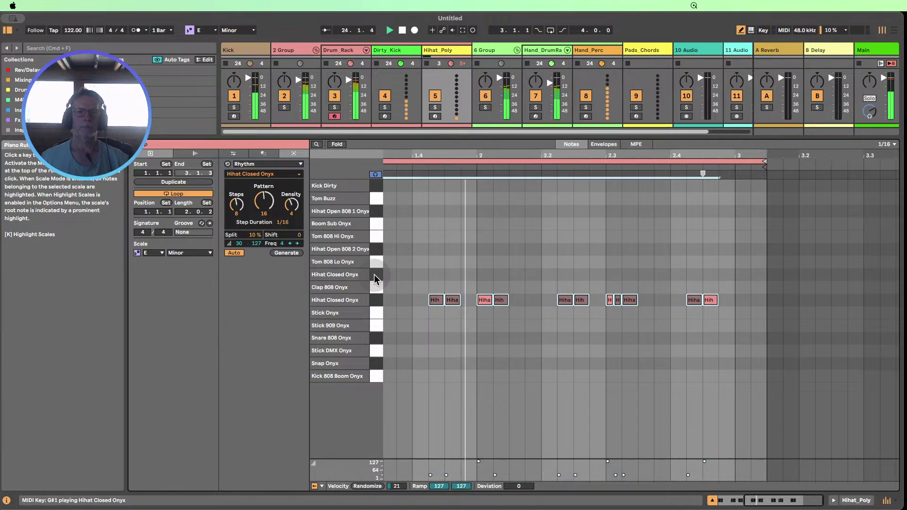
# - Try the selected notes on the Snap, Stick 909 and Stick Onyx pads, then return them to the upper Hihat Closed Onyx row
pyautogui.press('Down')
pyautogui.press('Down')
pyautogui.press('Down')
pyautogui.press('Down')
pyautogui.press('Down')
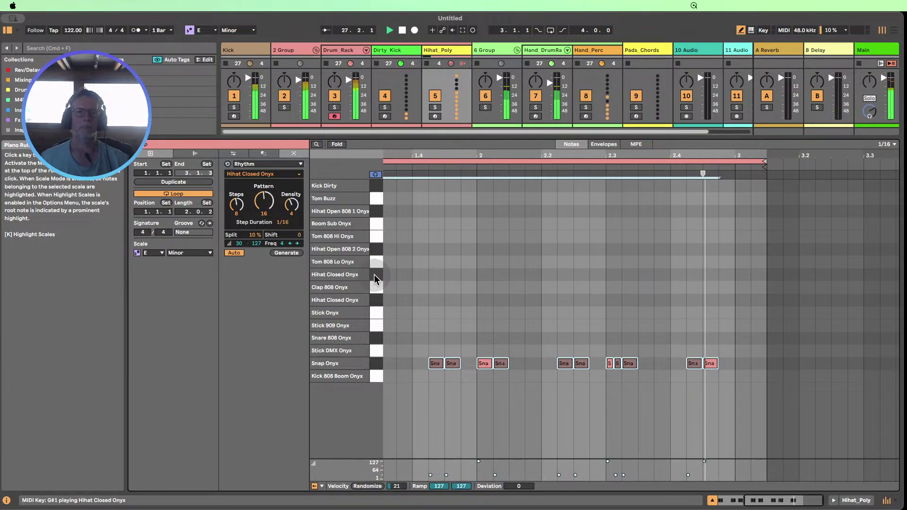
pyautogui.press('Up')
pyautogui.press('Up')
pyautogui.press('Up')
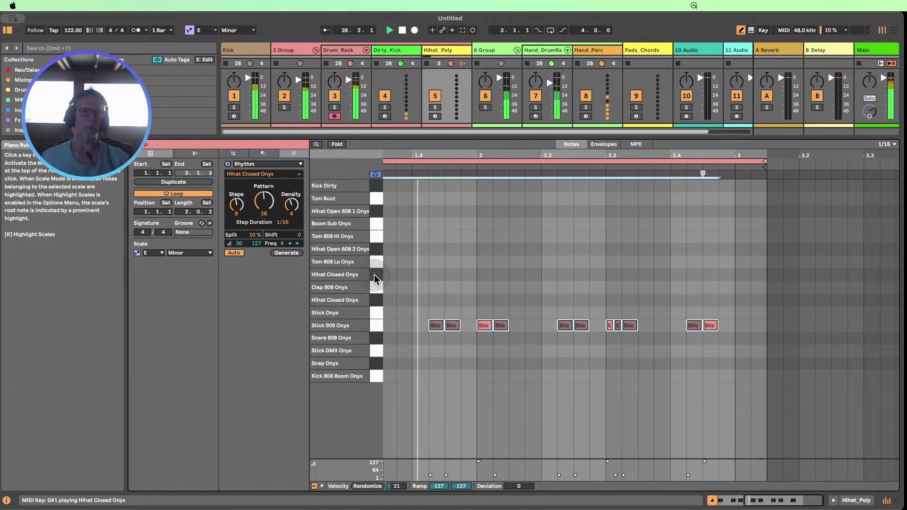
pyautogui.press('Up')
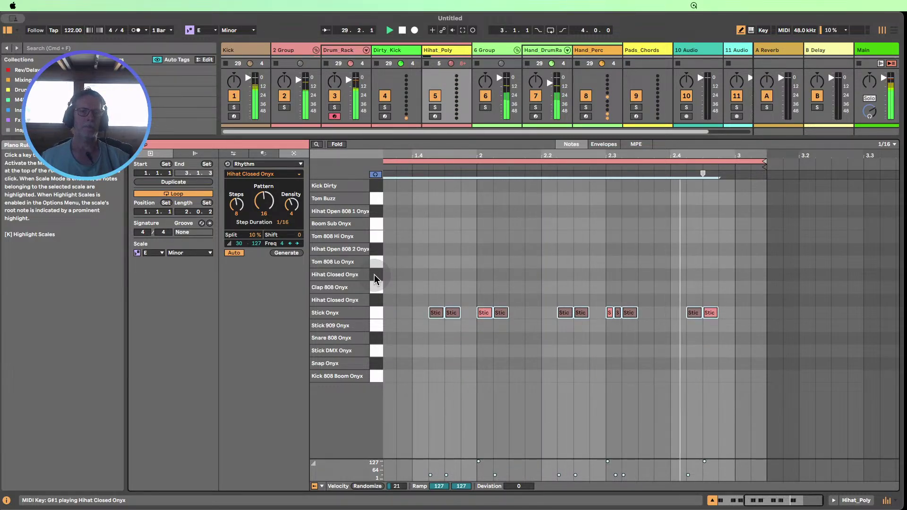
pyautogui.press('Up')
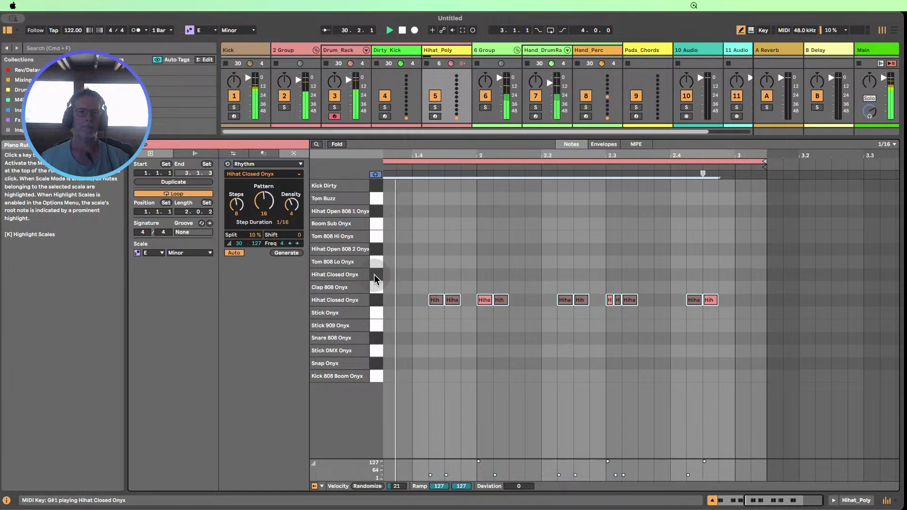
pyautogui.press('Up')
pyautogui.press('Up')
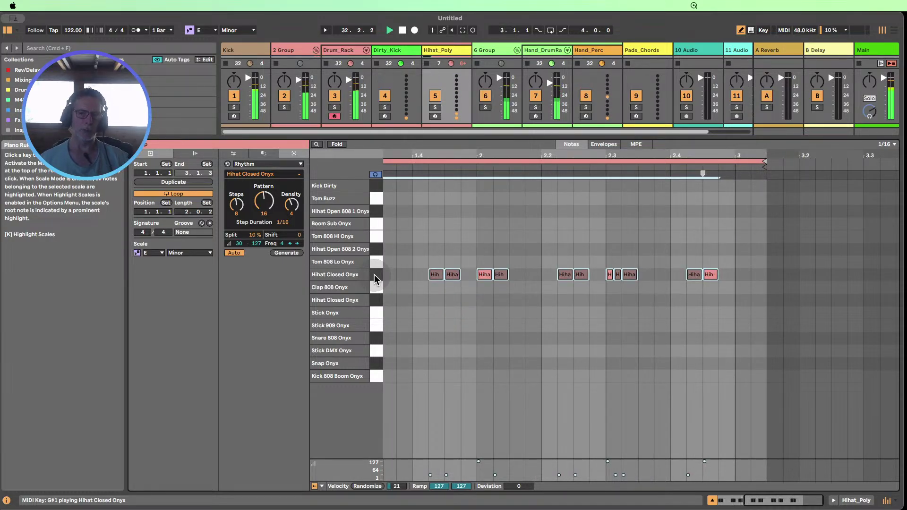
# - Close the clip's note view, fold the 2 Group and 6 Group tracks, and show the 10 Audio track's devices
pyautogui.click(712, 501)
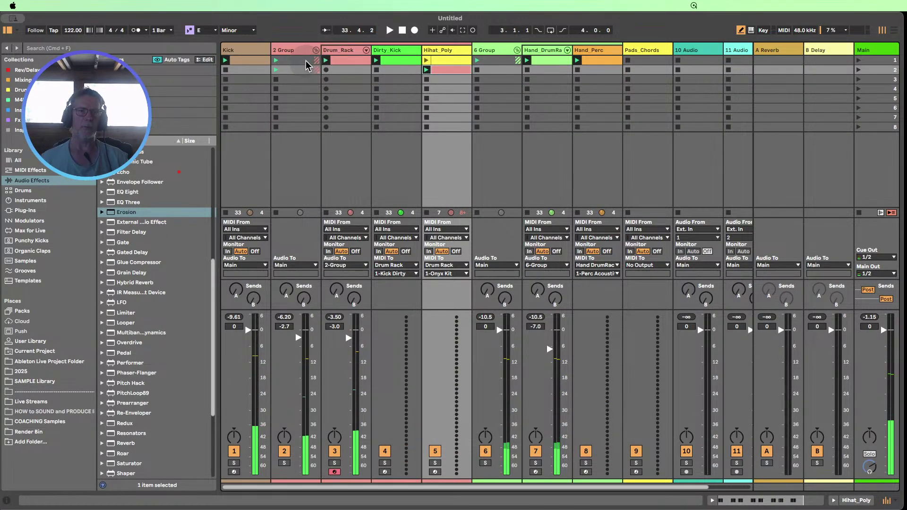
pyautogui.click(316, 50)
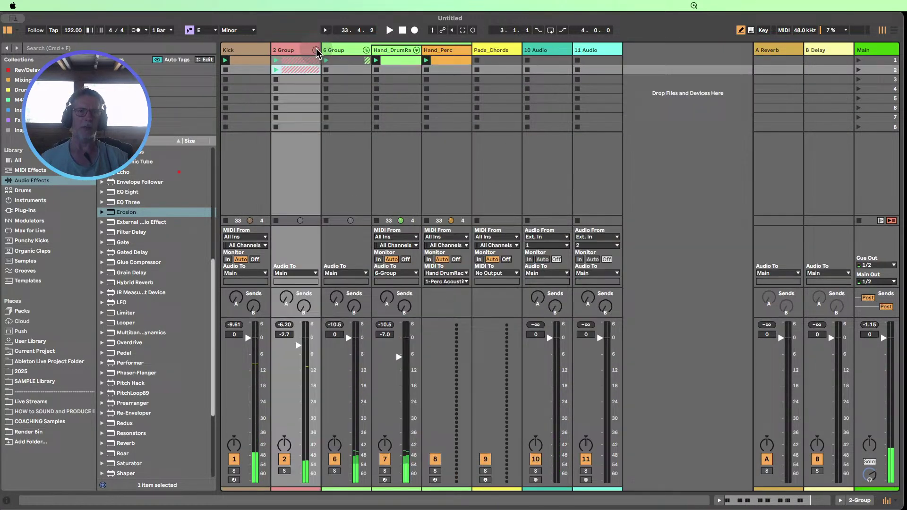
pyautogui.click(366, 50)
pyautogui.doubleClick(451, 49)
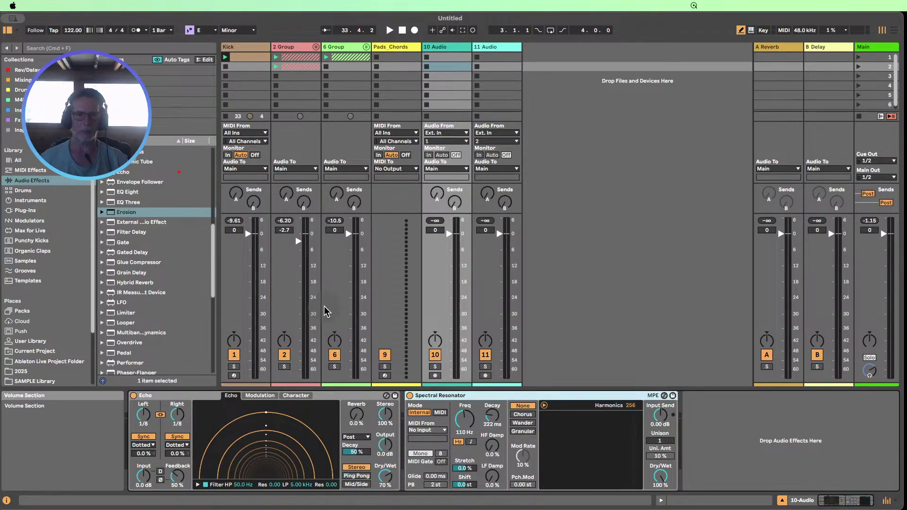
# - Enable Noise in Echo's Character settings on the 10 Audio track and set its amount to 76%
pyautogui.click(291, 395)
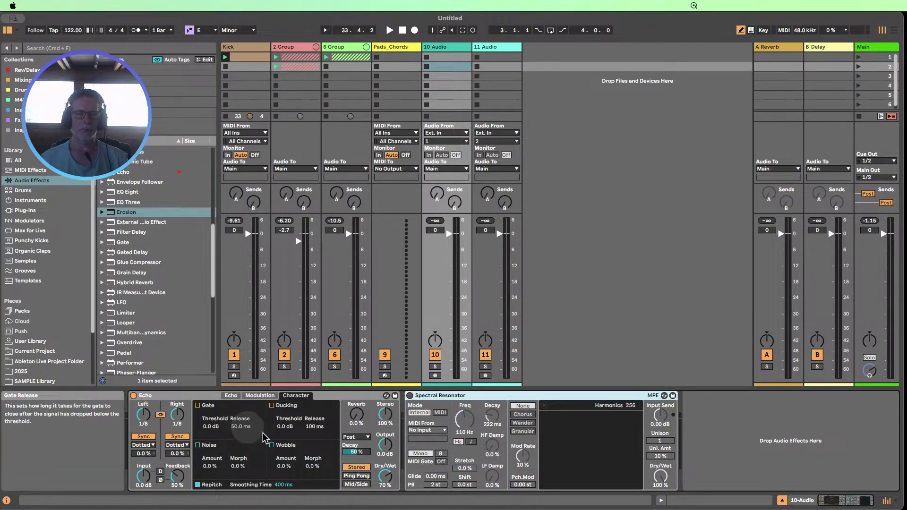
pyautogui.click(197, 444)
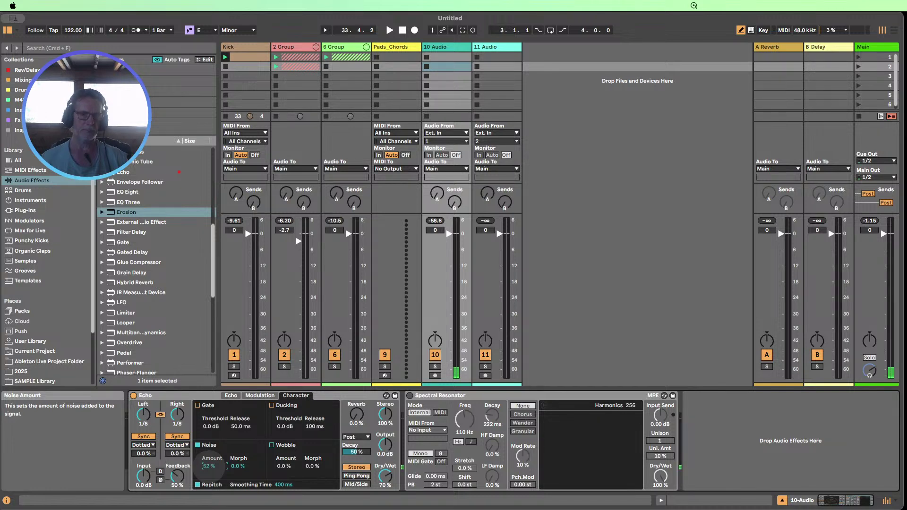
pyautogui.moveTo(209, 466); pyautogui.dragTo(208, 461)
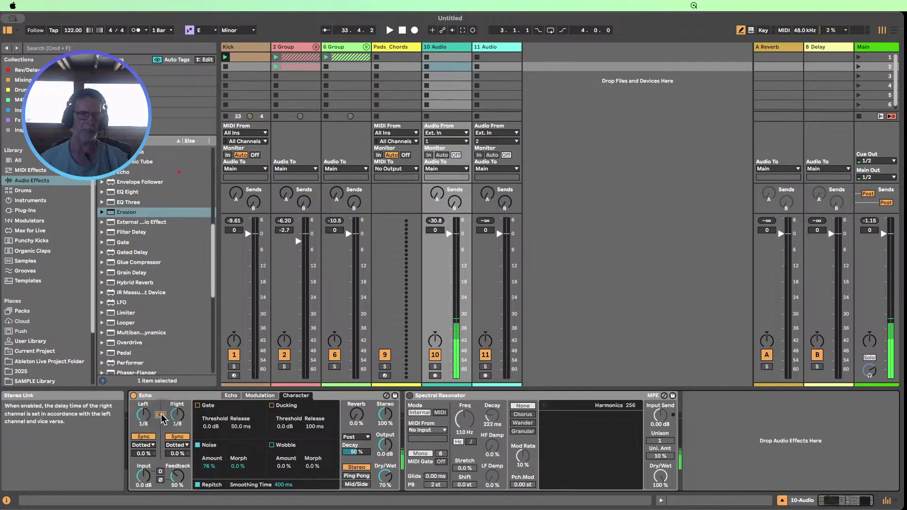
# - Unlink Echo's left and right delay times with the right at 1/4, and set the noise morph to 24%
pyautogui.click(161, 415)
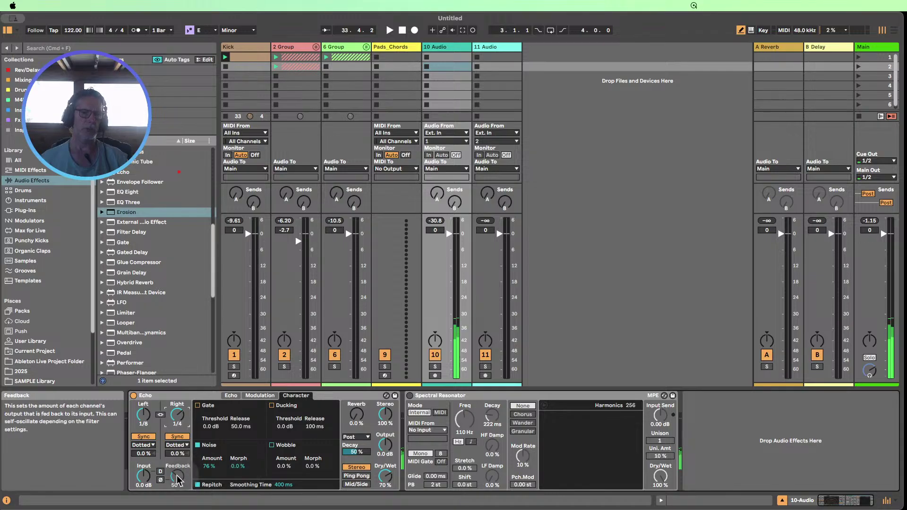
pyautogui.moveTo(177, 475); pyautogui.dragTo(177, 469)
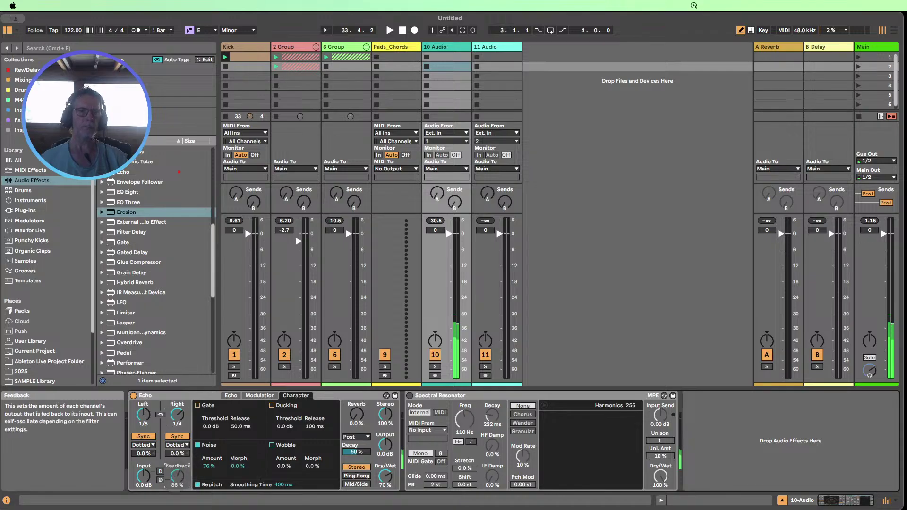
pyautogui.doubleClick(176, 479)
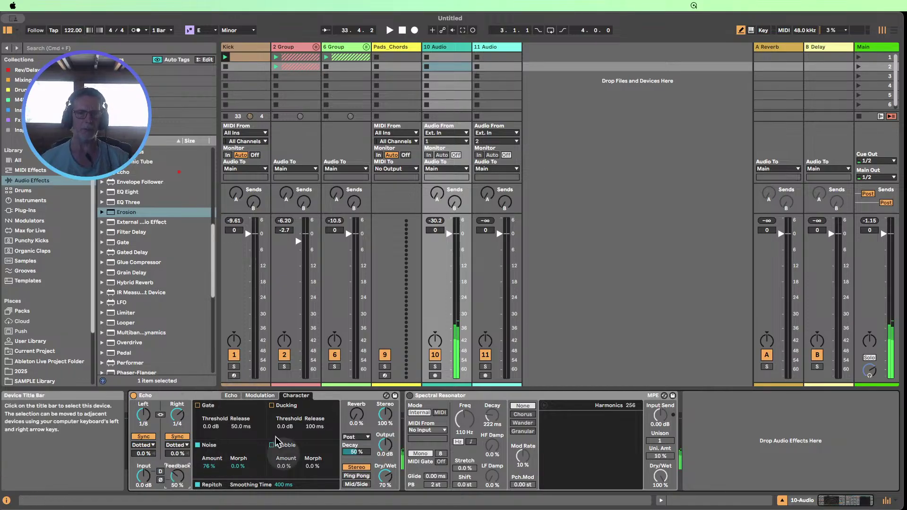
pyautogui.moveTo(237, 470)
pyautogui.mouseDown()
pyautogui.moveTo(237, 449)
pyautogui.moveTo(239, 470)
pyautogui.mouseUp()
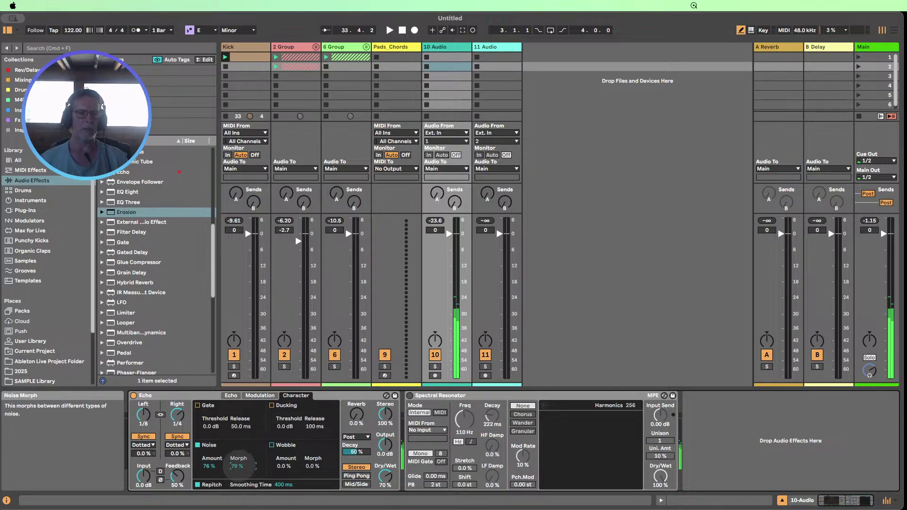
pyautogui.moveTo(240, 470)
pyautogui.mouseDown()
pyautogui.moveTo(240, 479)
pyautogui.moveTo(238, 464)
pyautogui.mouseUp()
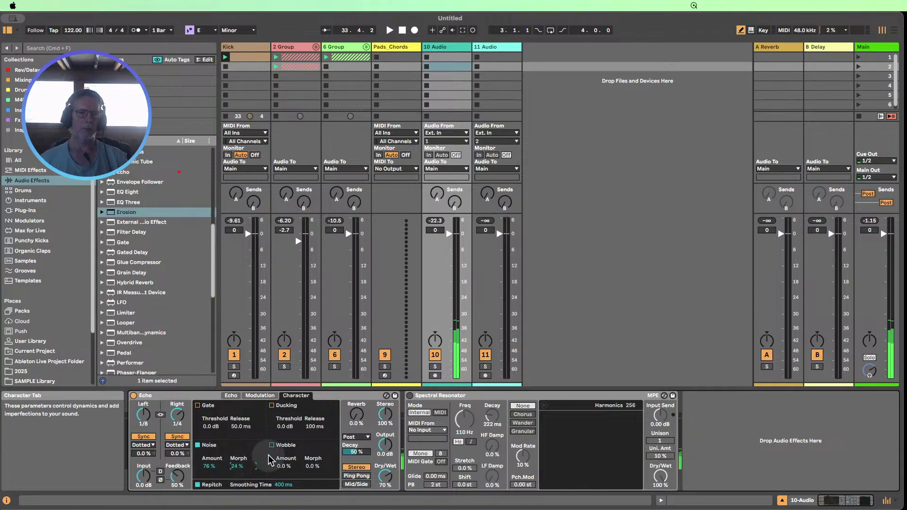
# - Turn on Spectral Resonator with its frequency in note mode, and raise Echo's noise amount to 87%
pyautogui.click(409, 396)
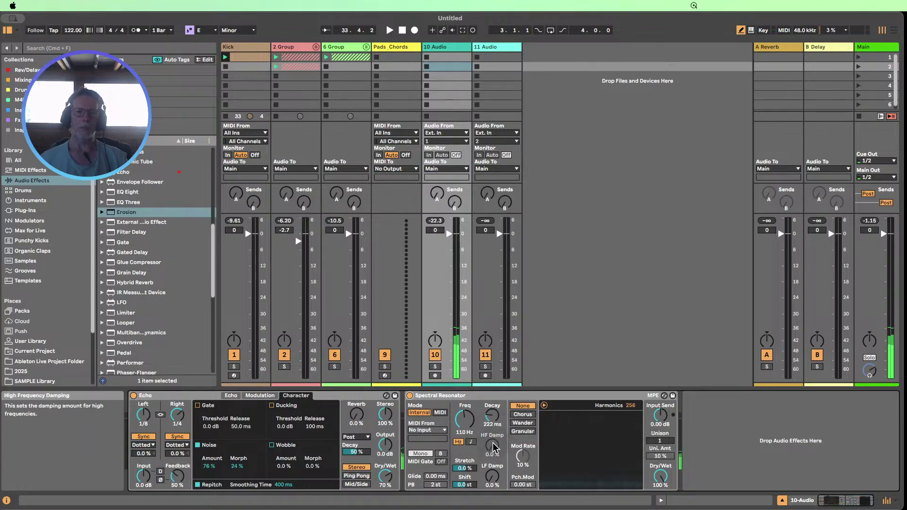
pyautogui.click(471, 441)
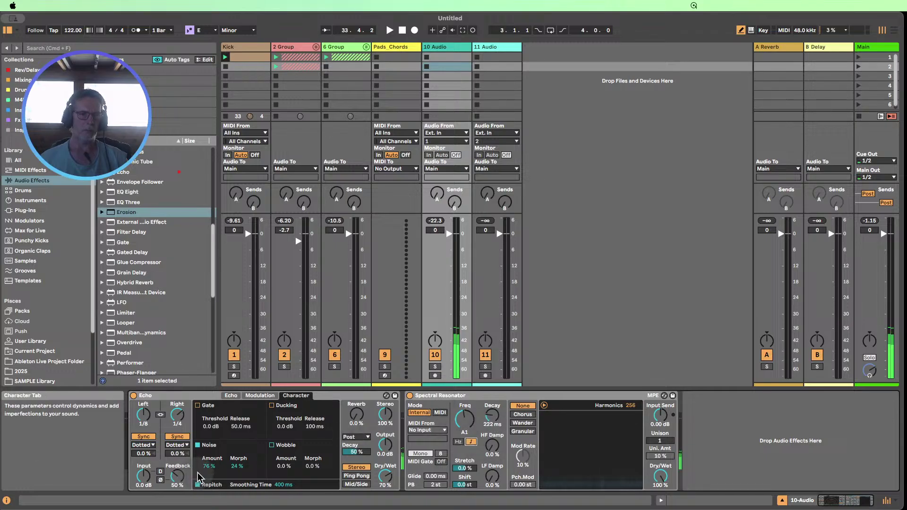
pyautogui.moveTo(211, 466); pyautogui.dragTo(208, 466)
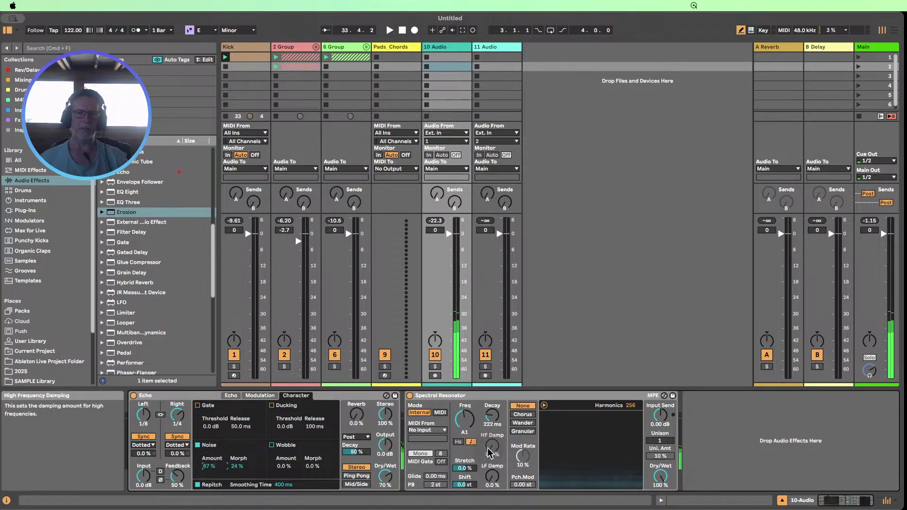
# - Set Spectral Resonator's LF Damp to 29%, its modulation mode to Wander and its decay to 550 ms
pyautogui.moveTo(492, 475); pyautogui.dragTo(492, 471)
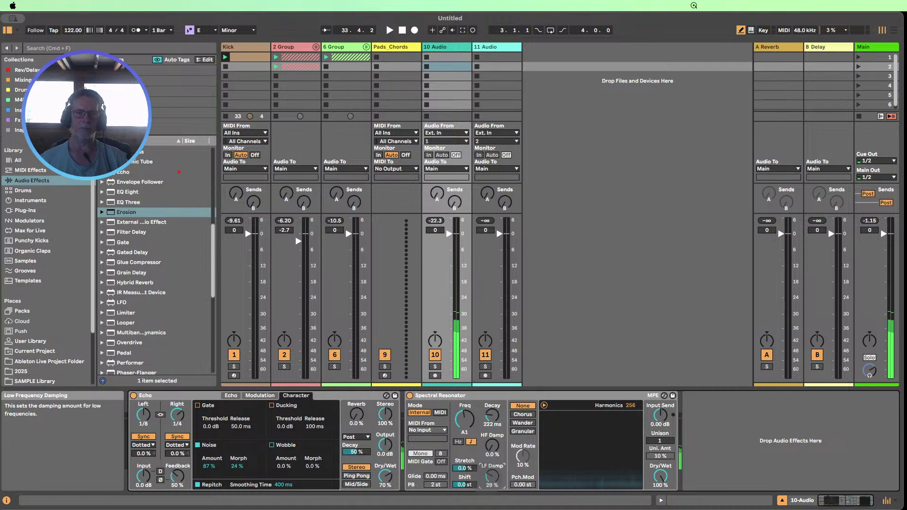
pyautogui.click(523, 423)
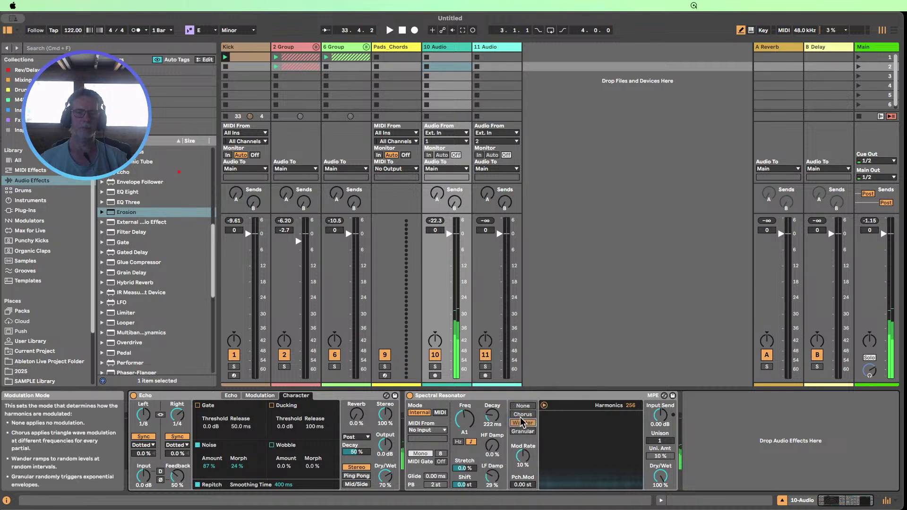
pyautogui.moveTo(492, 416); pyautogui.dragTo(492, 434)
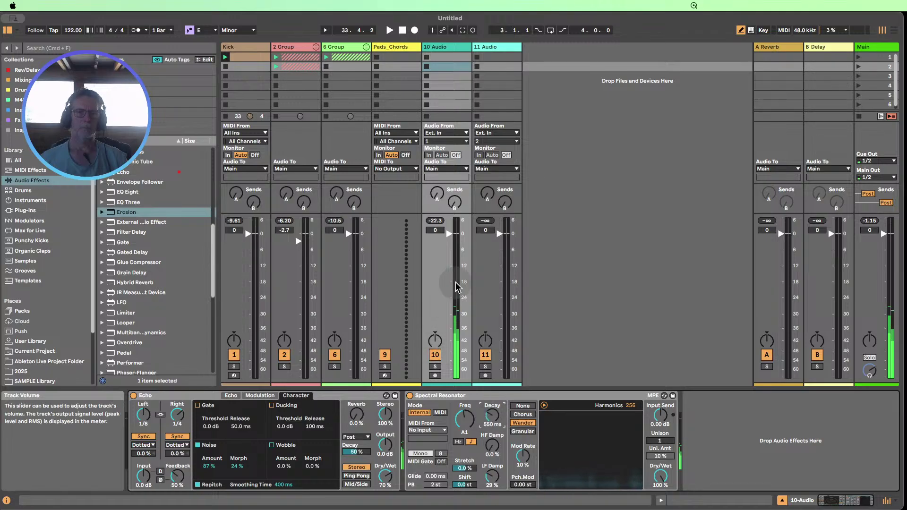
# - Launch scene 1 and set Spectral Resonator's decay to 467 ms and its frequency to A1
pyautogui.click(859, 58)
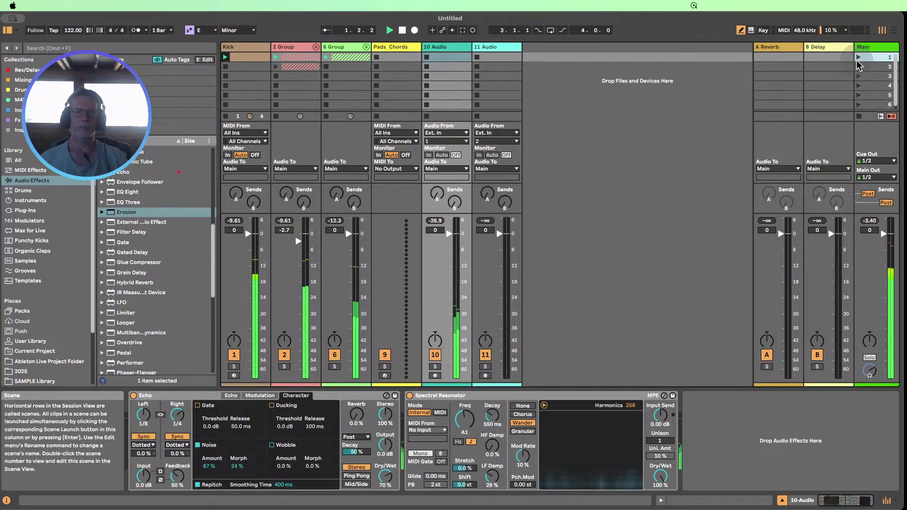
pyautogui.moveTo(492, 417); pyautogui.dragTo(464, 408)
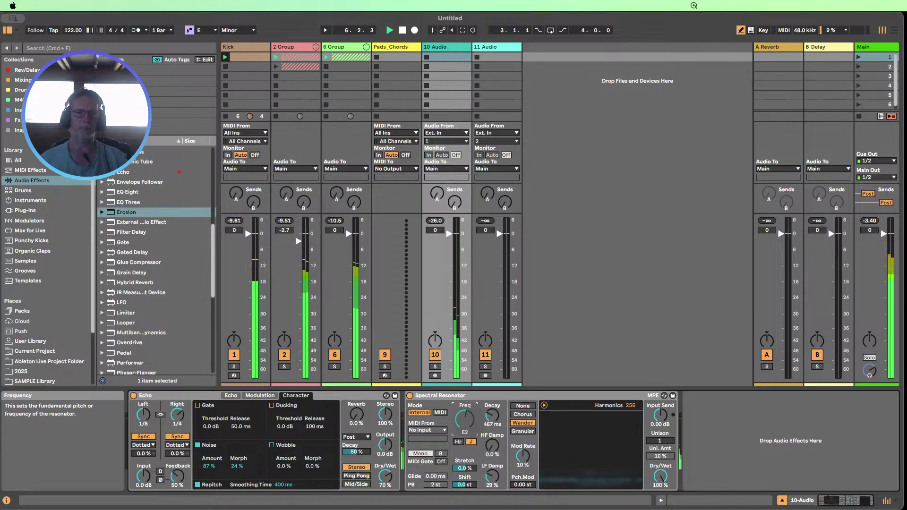
pyautogui.scroll(-7, 468, 422)
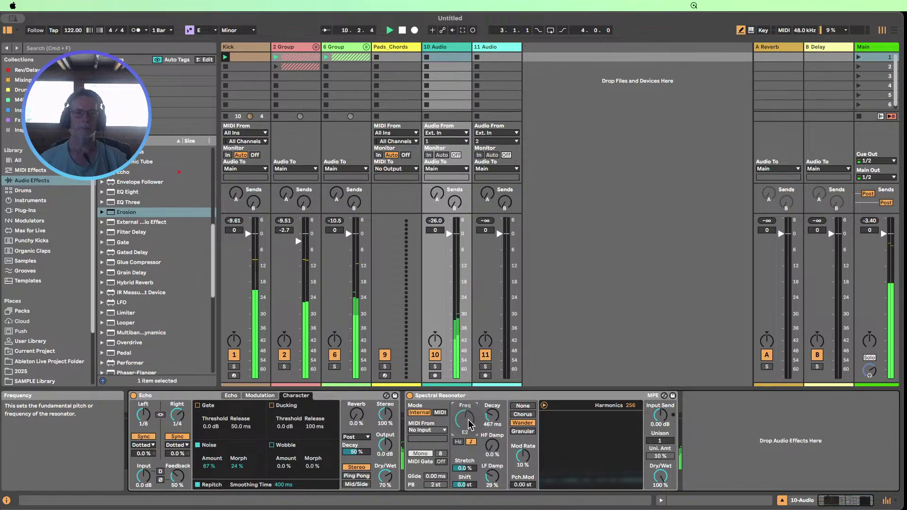
pyautogui.scroll(-7, 470, 423)
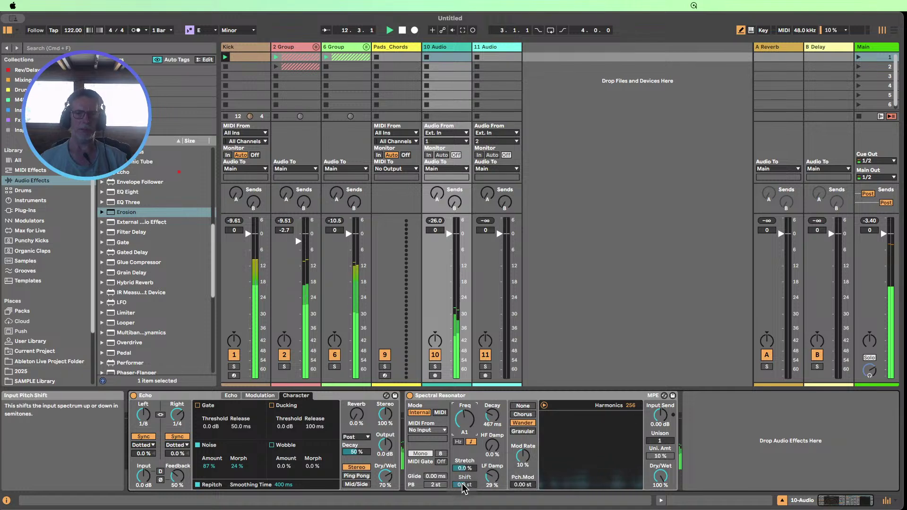
# - Set Spectral Resonator's unison to 2 voices with an 8.9% amount, and set LF Damp to 36%
pyautogui.click(663, 440)
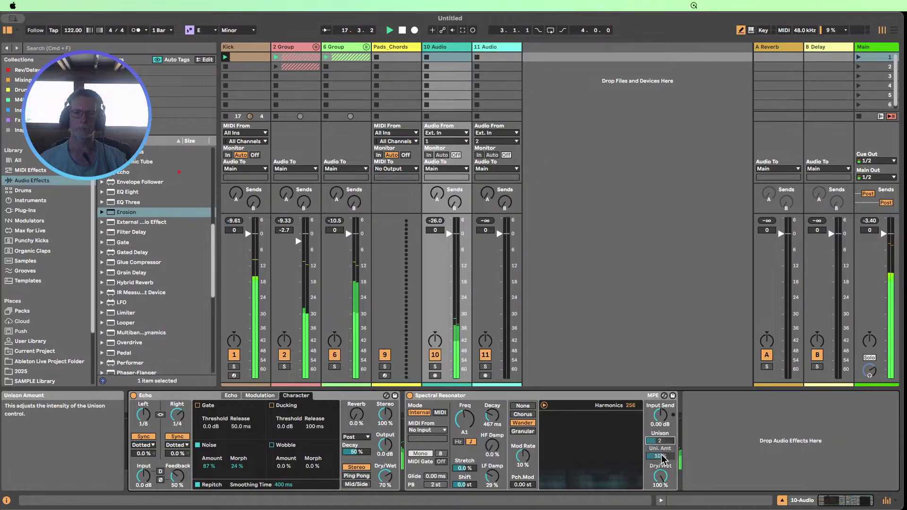
pyautogui.moveTo(660, 456); pyautogui.dragTo(659, 439)
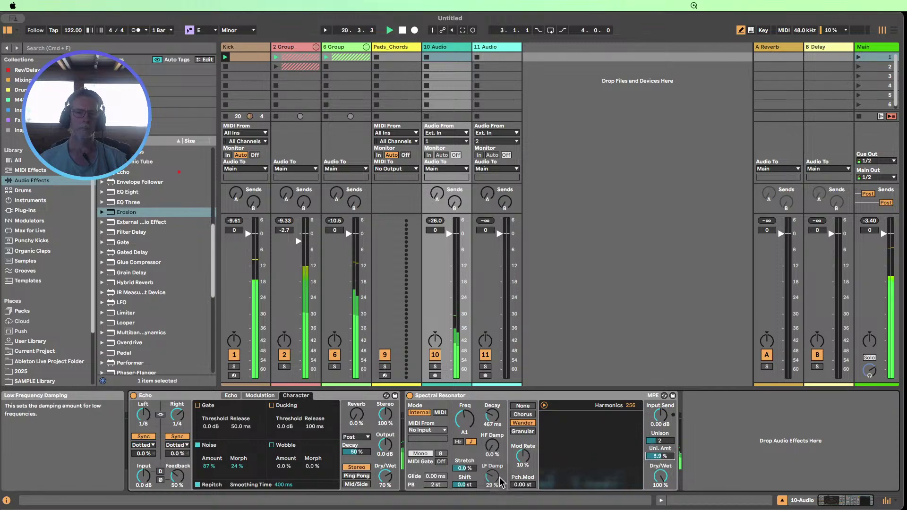
pyautogui.moveTo(492, 475); pyautogui.dragTo(492, 480)
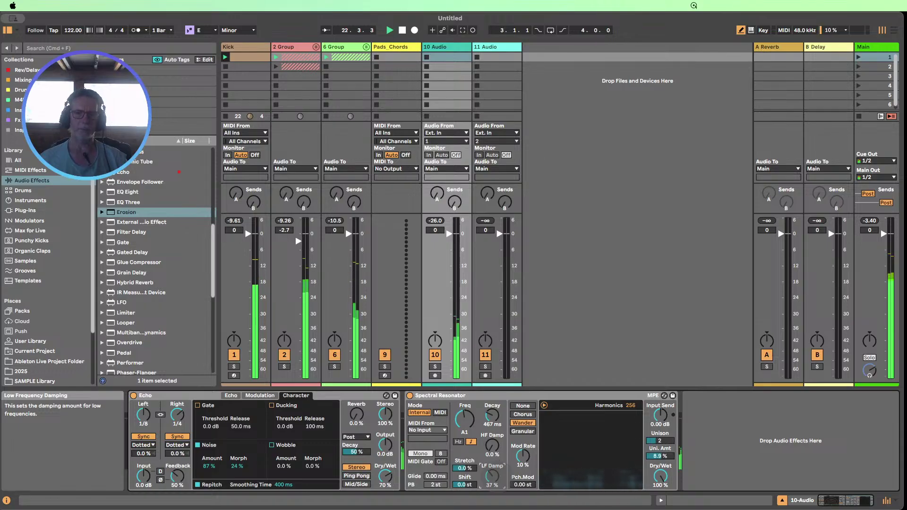
pyautogui.moveTo(492, 445)
pyautogui.mouseDown()
pyautogui.moveTo(492, 429)
pyautogui.moveTo(491, 456)
pyautogui.mouseUp()
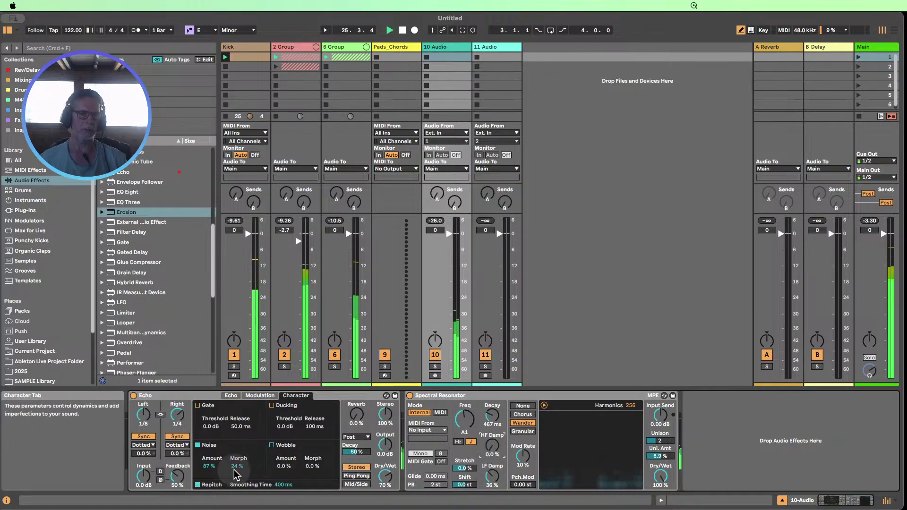
# - Set Echo's noise amount to 82%, noise morph to 55% and feedback to 52%, and Spectral Resonator's shift to 14.2 st
pyautogui.moveTo(209, 466)
pyautogui.mouseDown()
pyautogui.moveTo(208, 457)
pyautogui.moveTo(209, 471)
pyautogui.mouseUp()
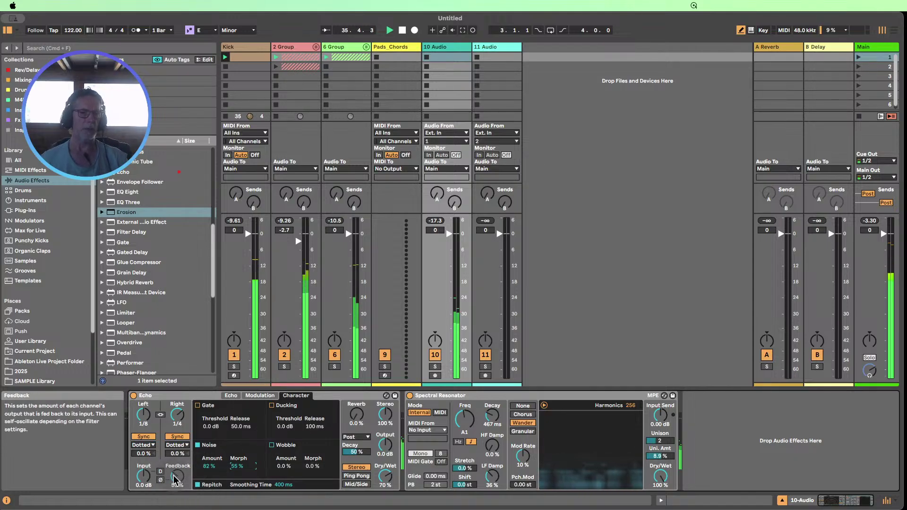
pyautogui.moveTo(175, 479)
pyautogui.mouseDown()
pyautogui.moveTo(174, 470)
pyautogui.moveTo(176, 480)
pyautogui.mouseUp()
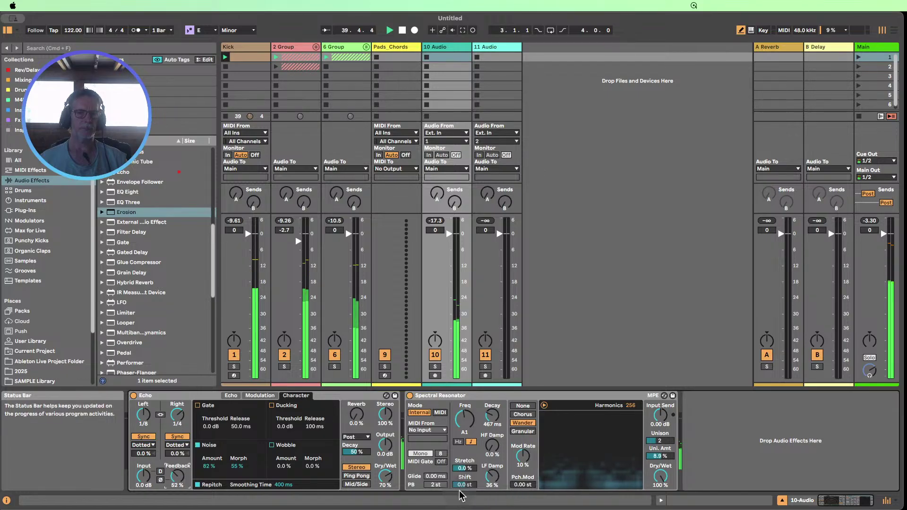
pyautogui.moveTo(464, 485); pyautogui.dragTo(464, 472)
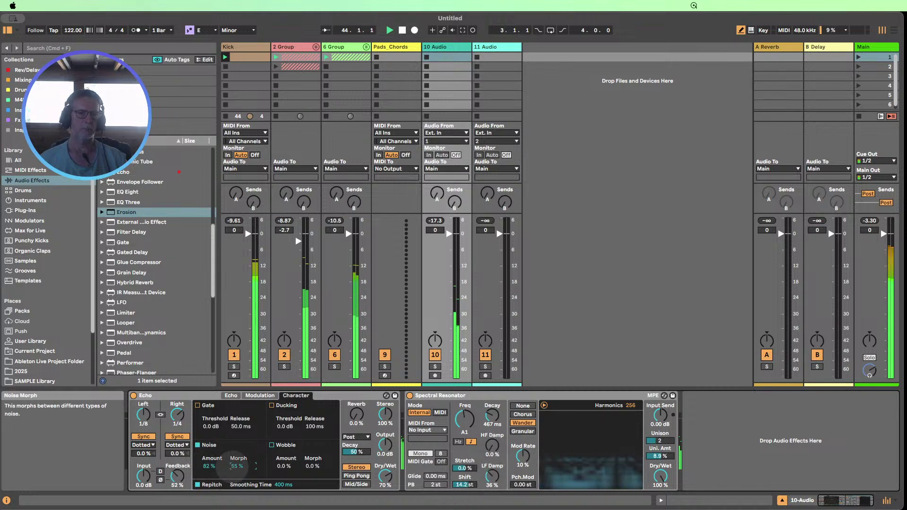
# - Set Echo's modulation to a square wave with 65% delay modulation, and compare the sound with Spectral Resonator bypassed and active
pyautogui.click(259, 397)
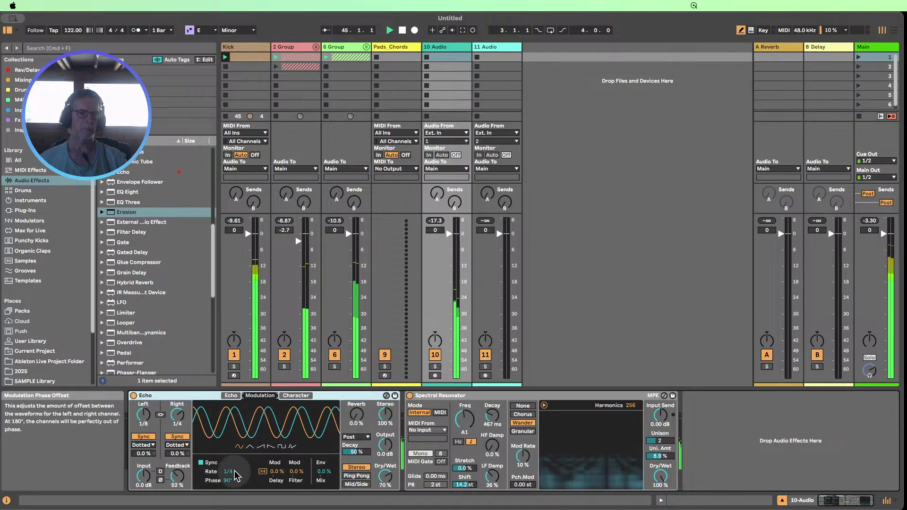
pyautogui.click(293, 446)
pyautogui.click(281, 447)
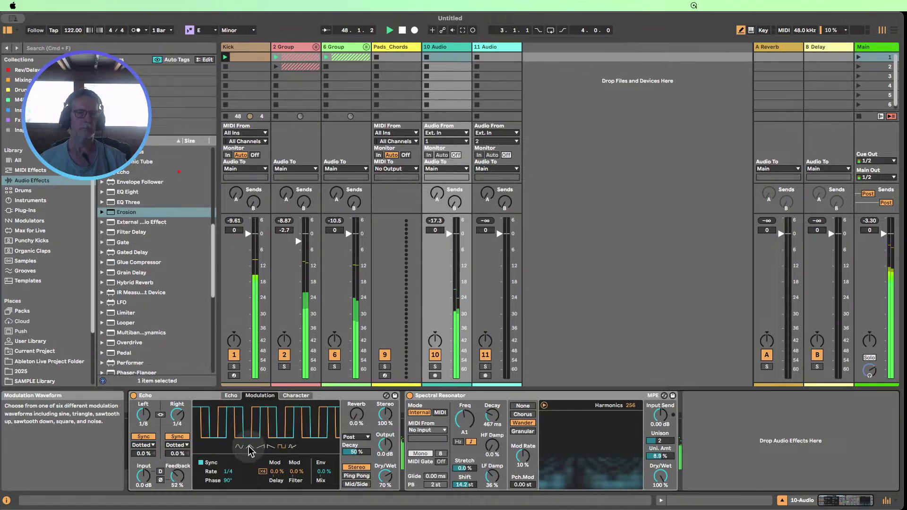
pyautogui.moveTo(277, 471); pyautogui.dragTo(277, 444)
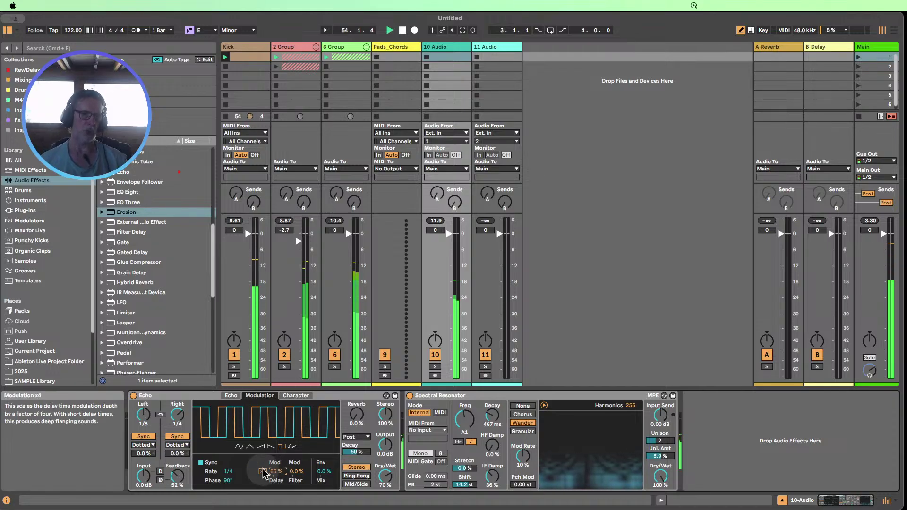
pyautogui.click(410, 396)
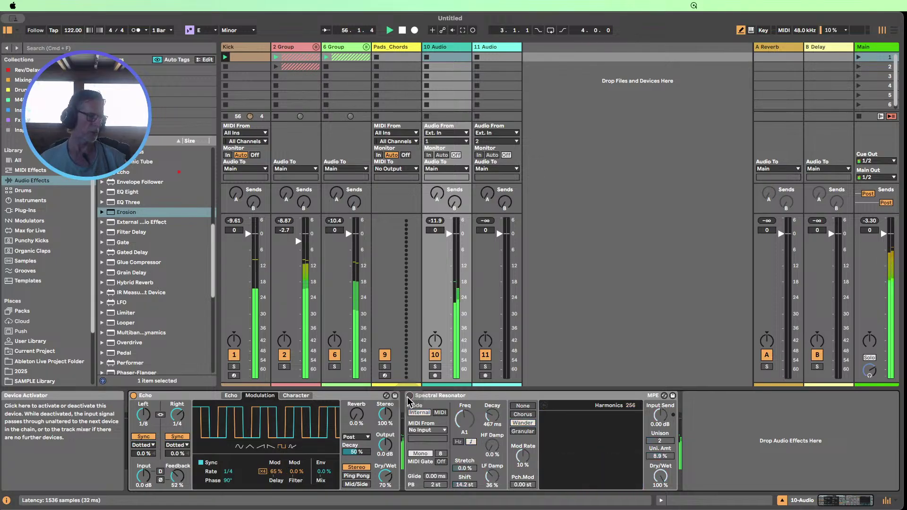
pyautogui.click(409, 396)
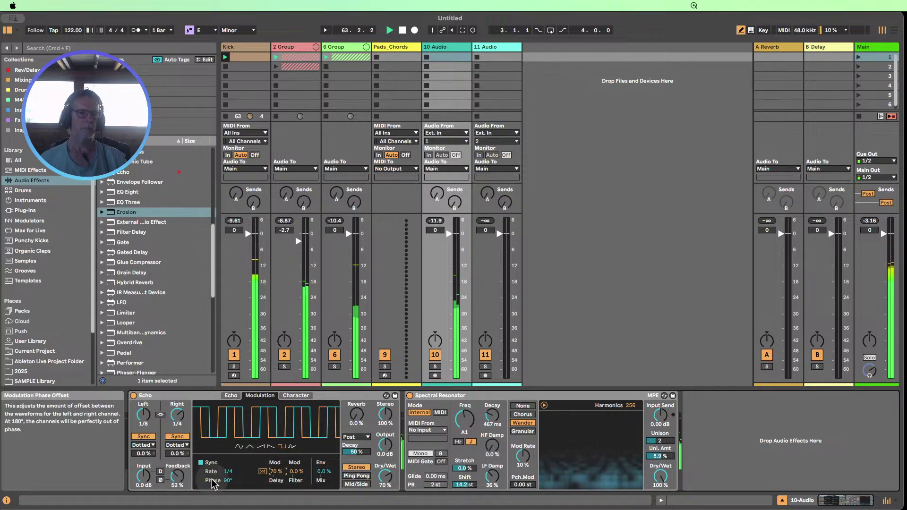
# - Reduce Echo's delay modulation to 24%, and set Spectral Resonator's decay to 245 ms, shift to 16.5 st and LF Damp to 33%
pyautogui.moveTo(228, 471)
pyautogui.mouseDown()
pyautogui.moveTo(228, 448)
pyautogui.moveTo(229, 466)
pyautogui.mouseUp()
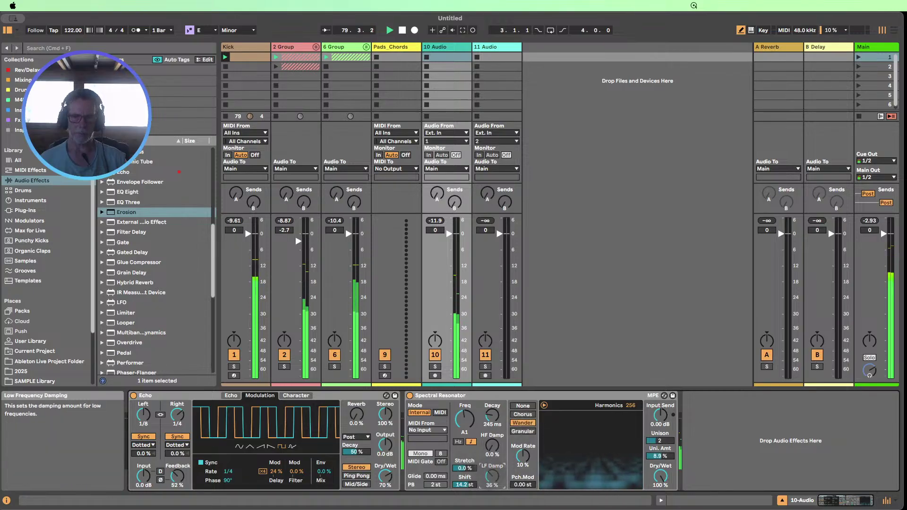
pyautogui.moveTo(454, 476); pyautogui.dragTo(454, 467)
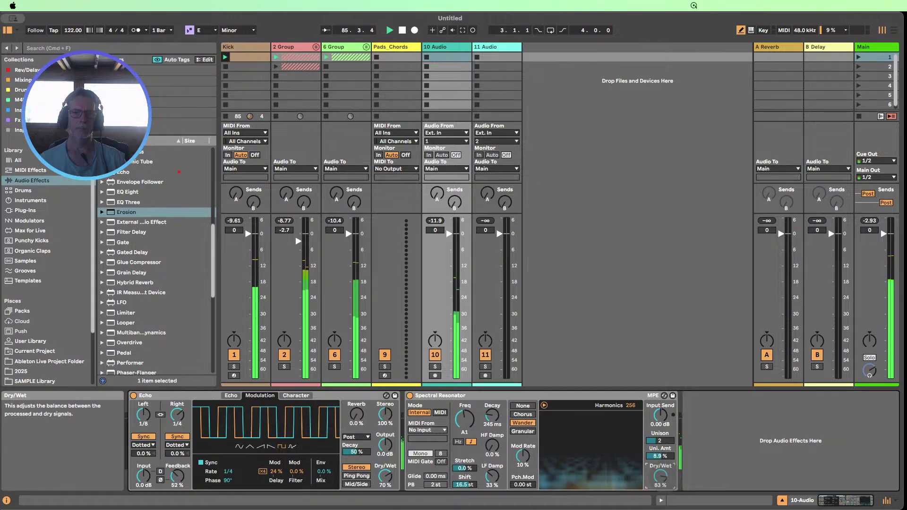
pyautogui.doubleClick(456, 396)
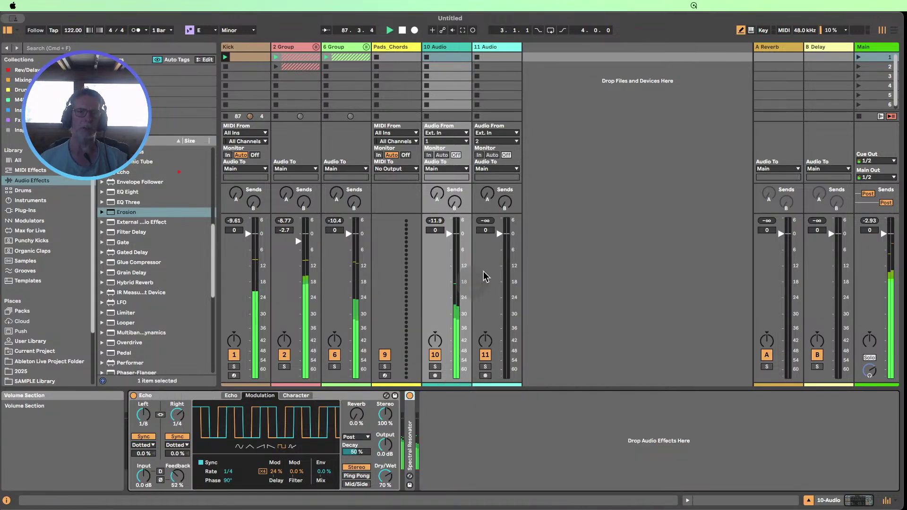
pyautogui.doubleClick(411, 427)
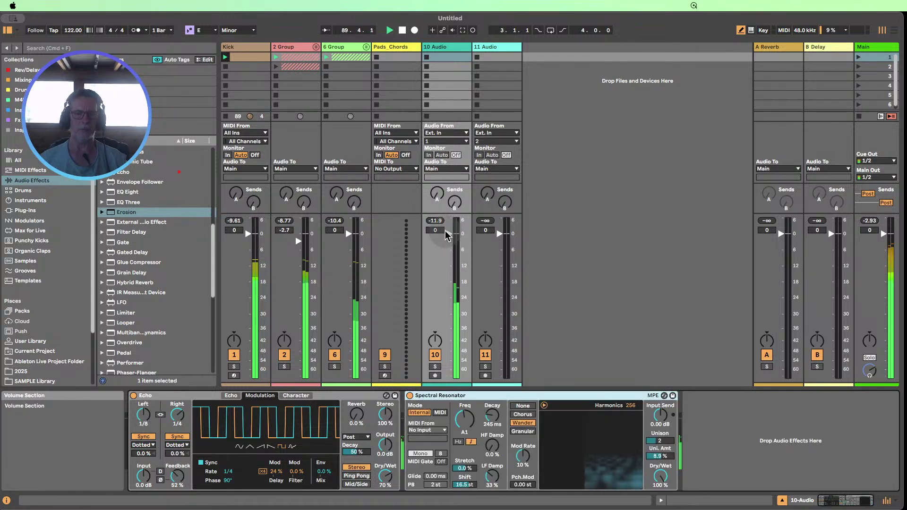
# - Lower the 10 Audio track volume to -2.0 dB and collapse the Spectral Resonator device
pyautogui.moveTo(448, 233); pyautogui.dragTo(448, 374)
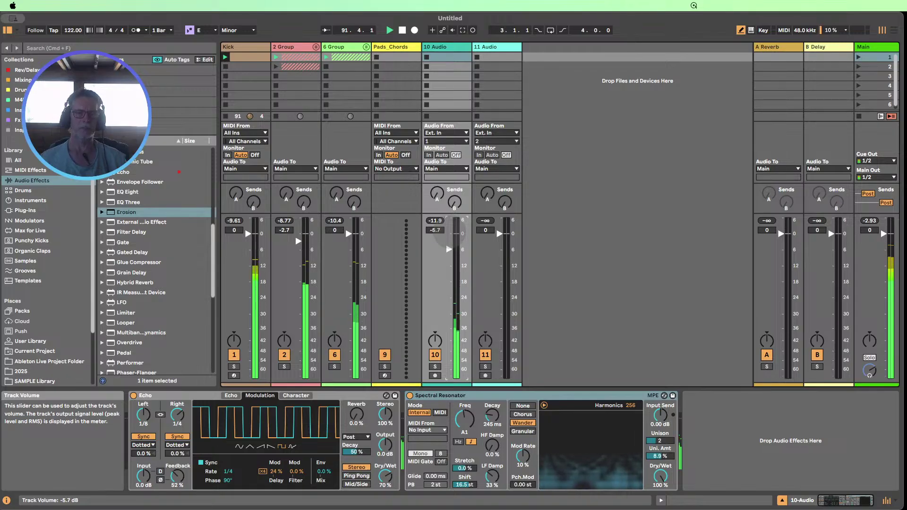
pyautogui.moveTo(448, 241); pyautogui.dragTo(449, 239)
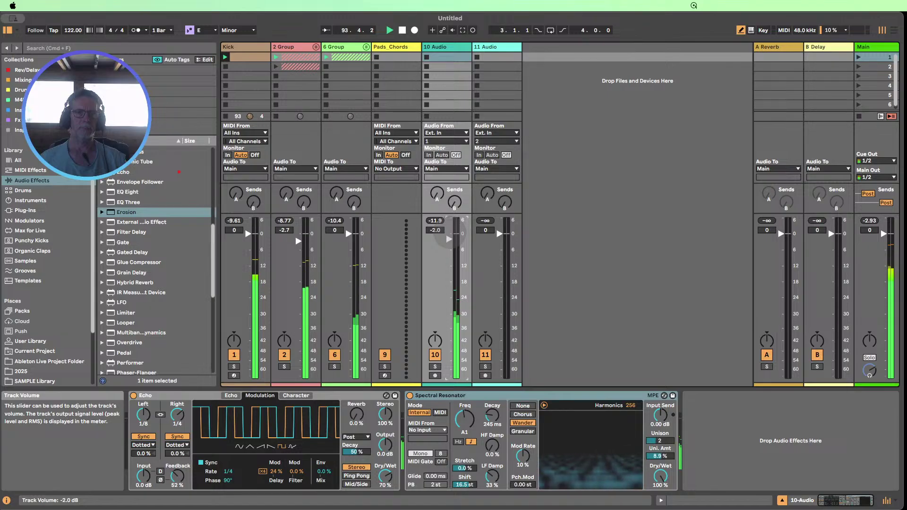
pyautogui.doubleClick(420, 397)
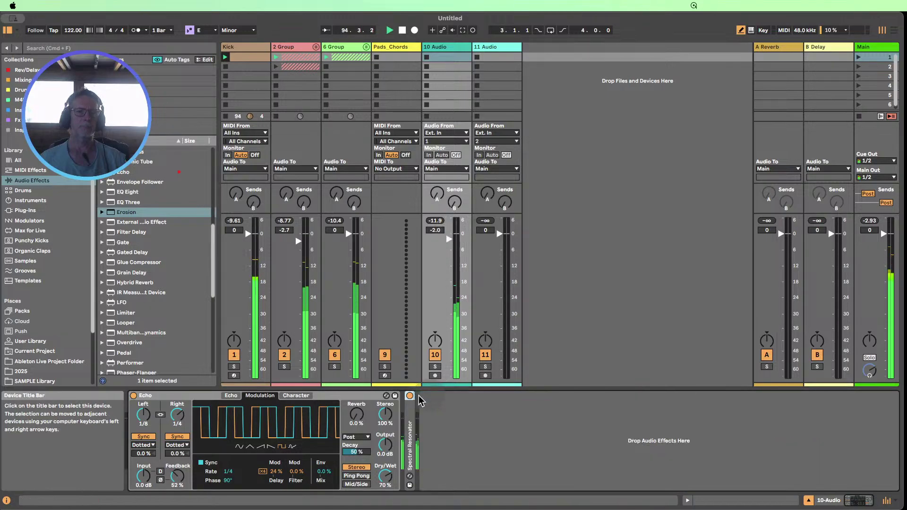
# - With the Kick muted, add EQ Eight after Spectral Resonator, set band 1 to a low cut at 225 Hz, and collapse it
pyautogui.click(234, 355)
pyautogui.moveTo(116, 191); pyautogui.dragTo(468, 473)
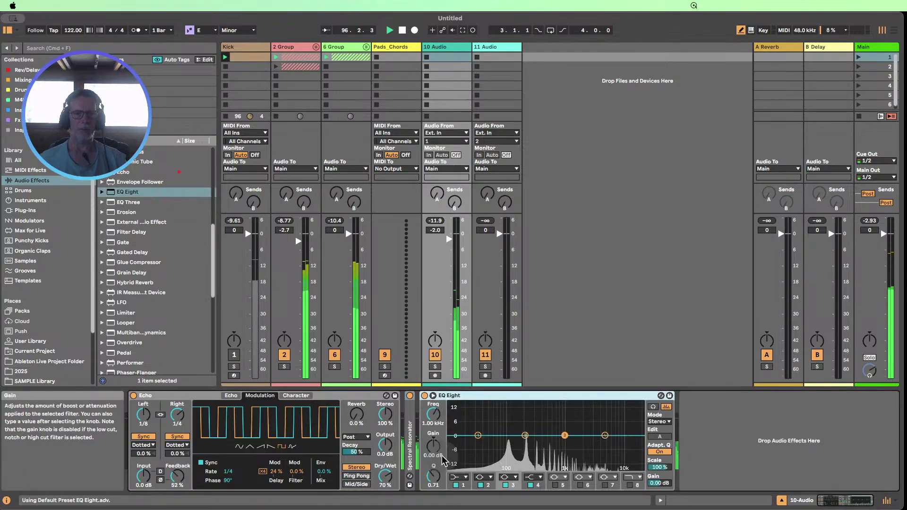
pyautogui.click(466, 478)
pyautogui.click(457, 421)
pyautogui.moveTo(433, 415); pyautogui.dragTo(433, 405)
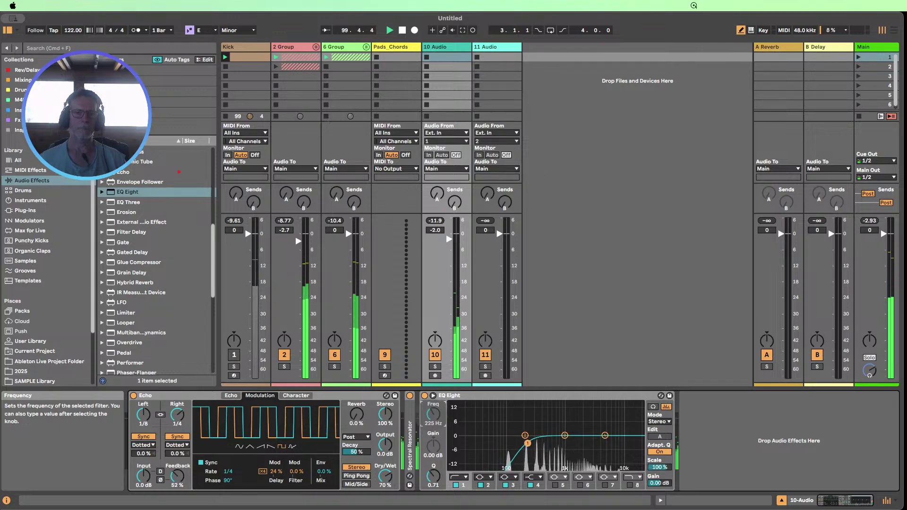
pyautogui.doubleClick(452, 396)
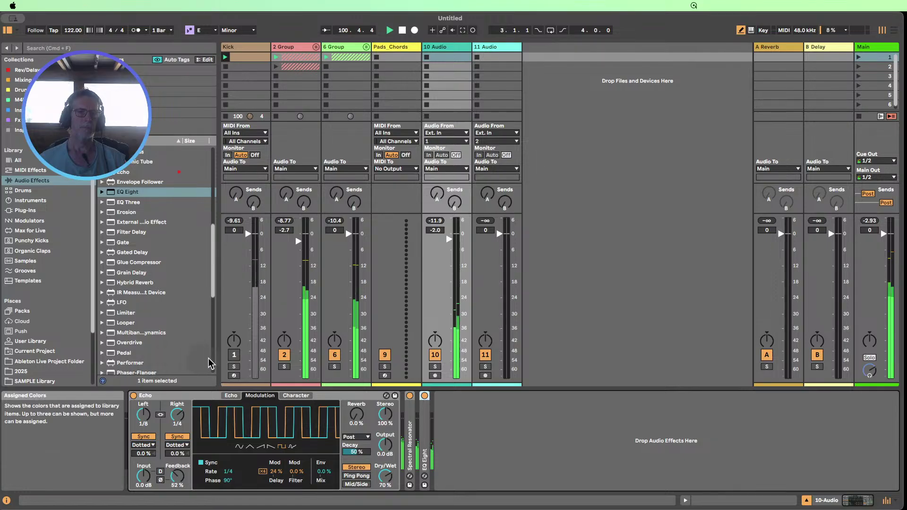
# - Unfold 2 Group, examine the notes in Drum_Rack's first clip, and audition that track in solo
pyautogui.click(285, 356)
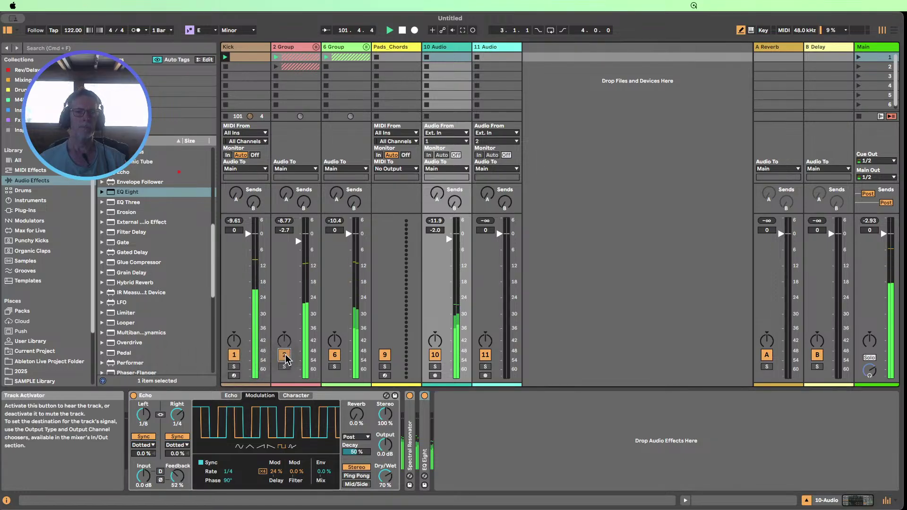
pyautogui.click(284, 355)
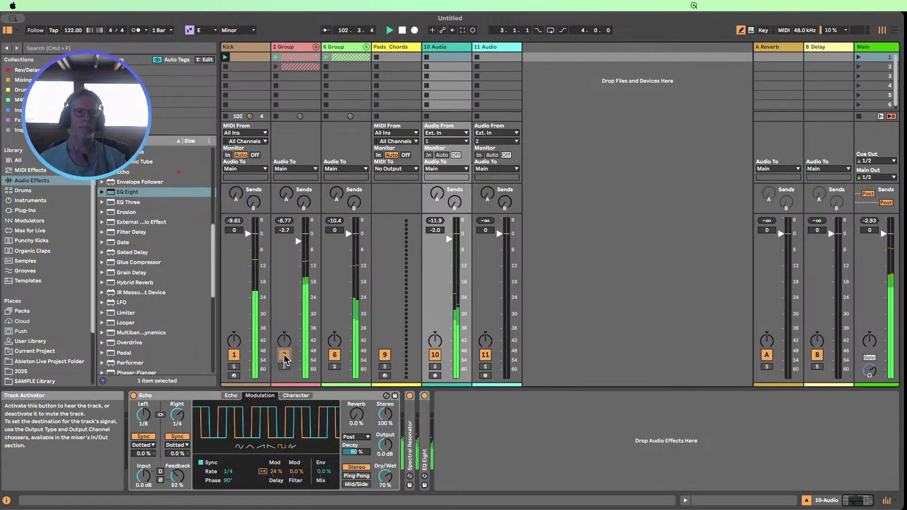
pyautogui.click(316, 47)
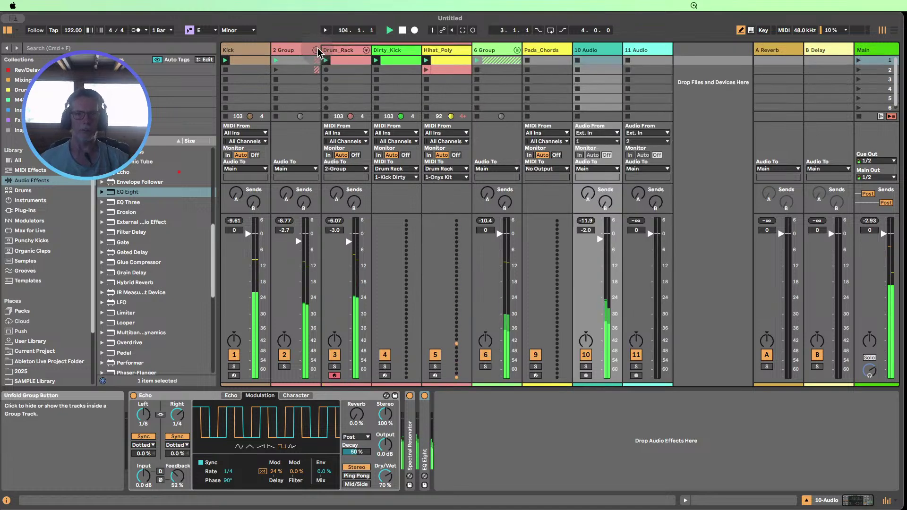
pyautogui.click(339, 64)
pyautogui.doubleClick(340, 63)
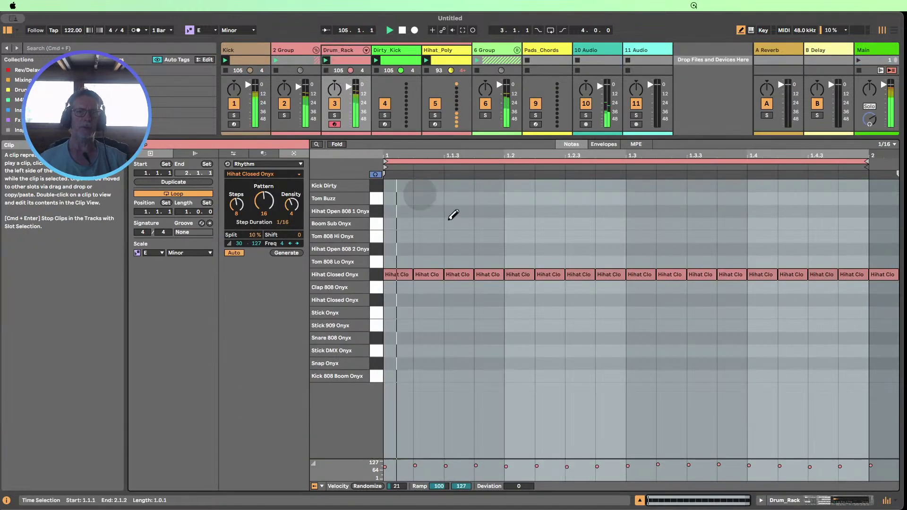
pyautogui.click(640, 501)
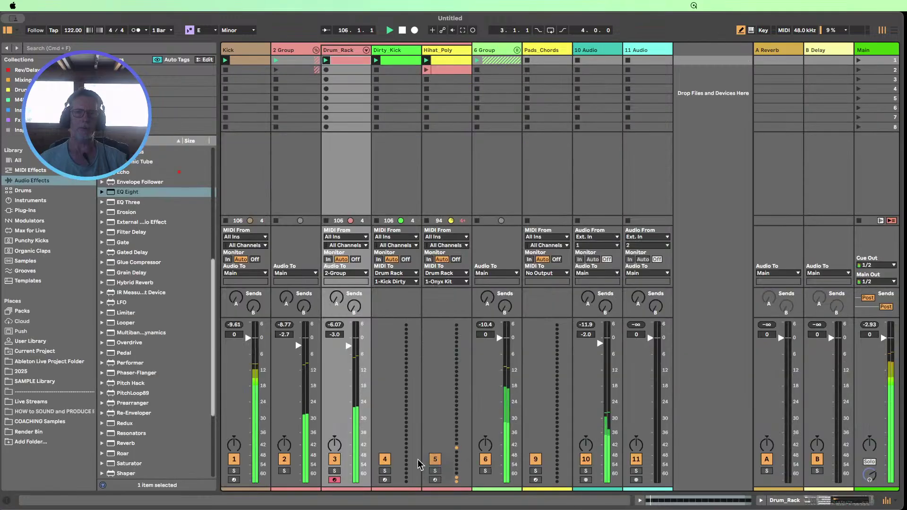
pyautogui.click(334, 471)
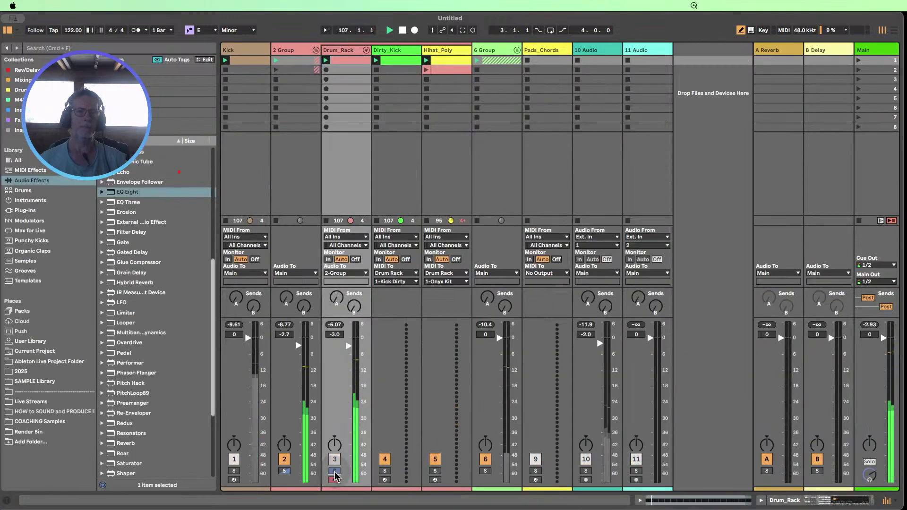
pyautogui.click(334, 471)
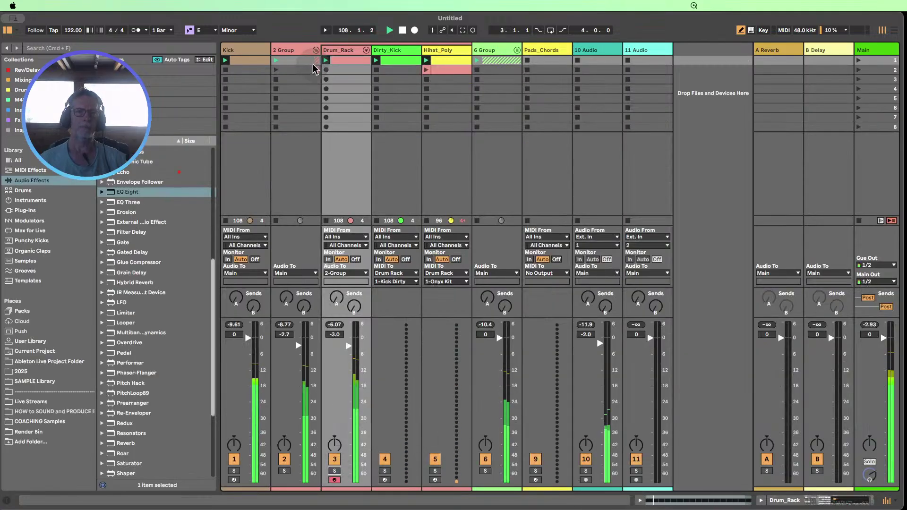
# - Fold 2 Group and unfold 6 Group to show its hand percussion tracks
pyautogui.click(315, 50)
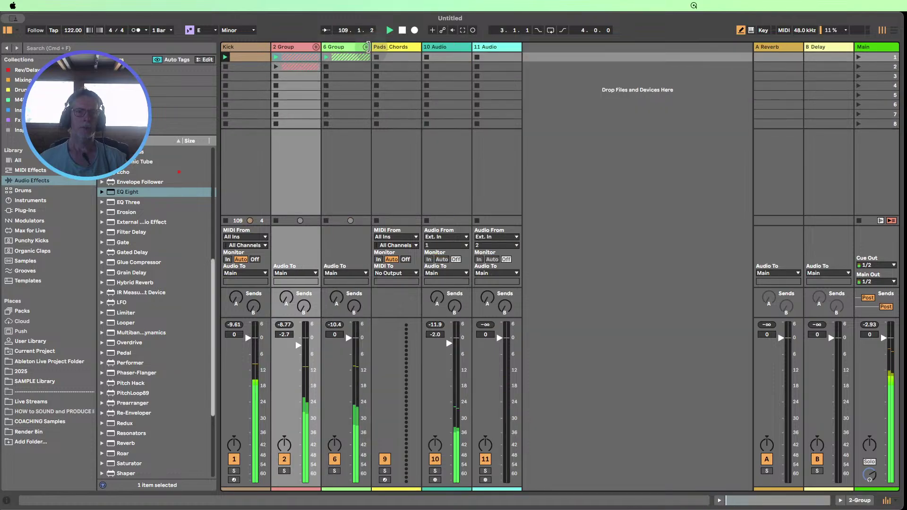
pyautogui.click(366, 47)
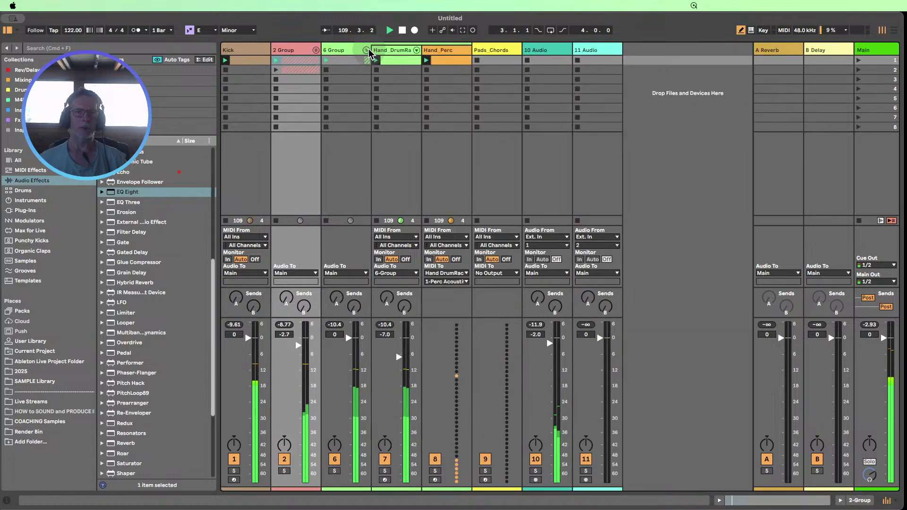
# - Examine the notes in Hand_DrumRack's first clip and audition its Shaker Acoustified 06 sound
pyautogui.doubleClick(396, 60)
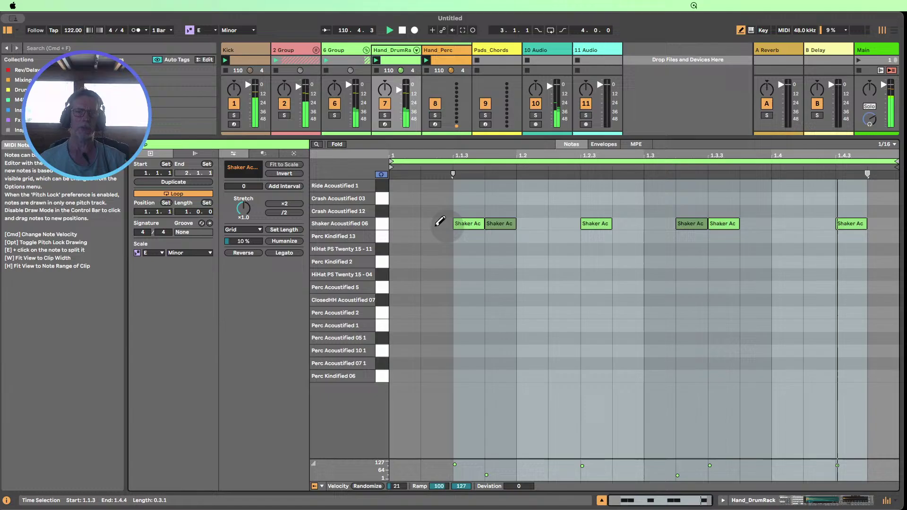
pyautogui.click(381, 223)
pyautogui.click(601, 500)
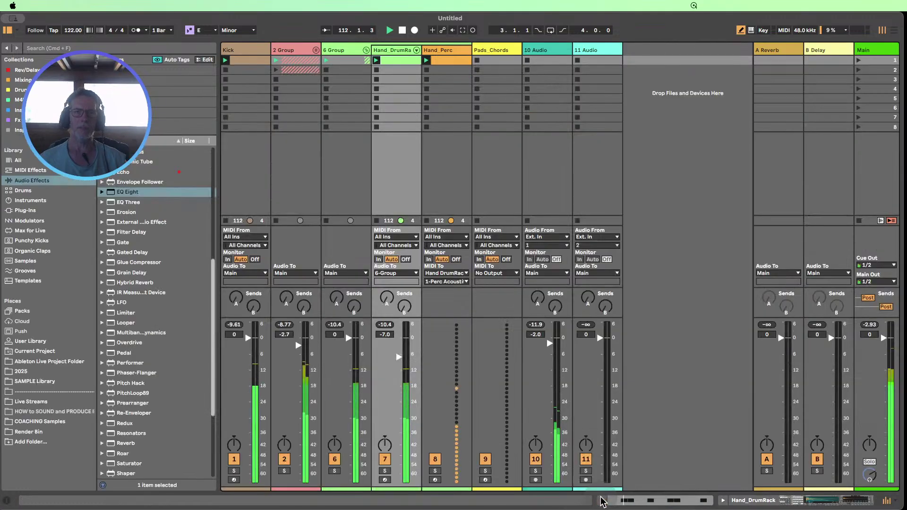
# - Unfold 2 Group, copy Drum_Rack's first clip into Hand_DrumRack's second slot, and open the copy for editing
pyautogui.click(315, 50)
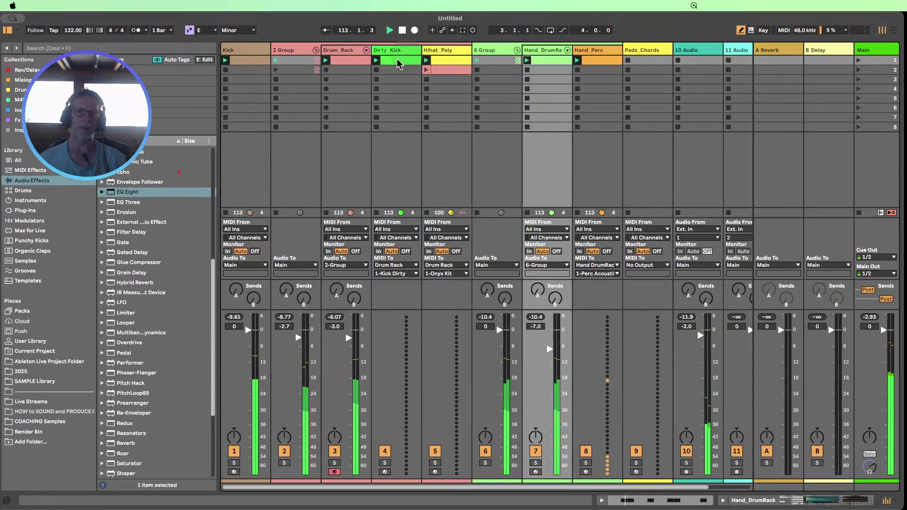
pyautogui.click(343, 61)
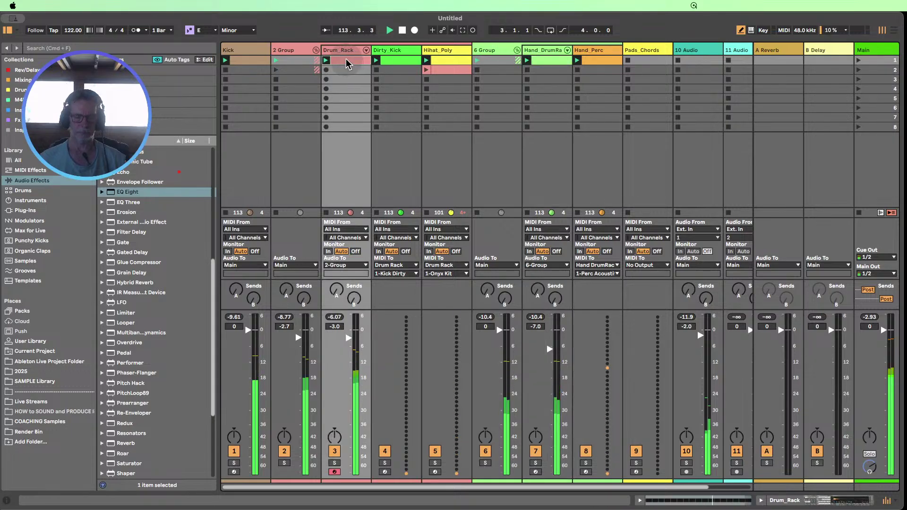
pyautogui.click(546, 70)
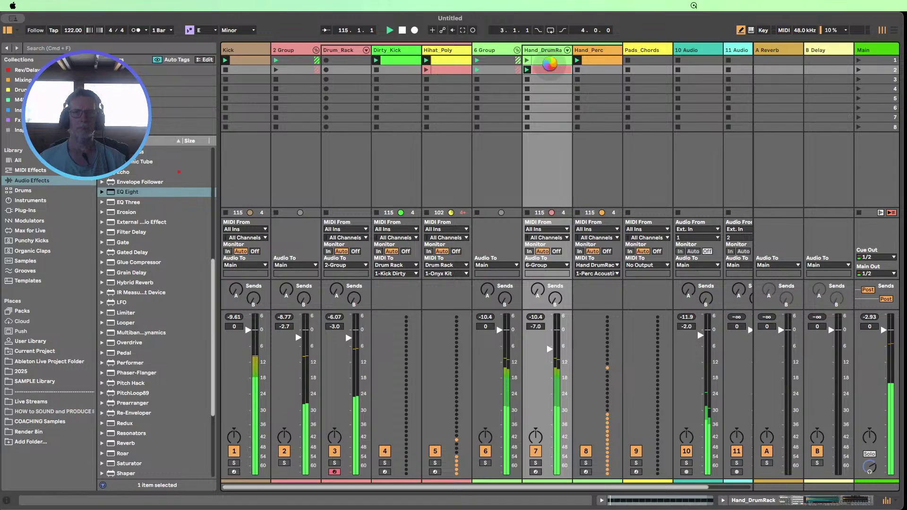
pyautogui.moveTo(550, 69); pyautogui.dragTo(362, 61)
pyautogui.doubleClick(548, 70)
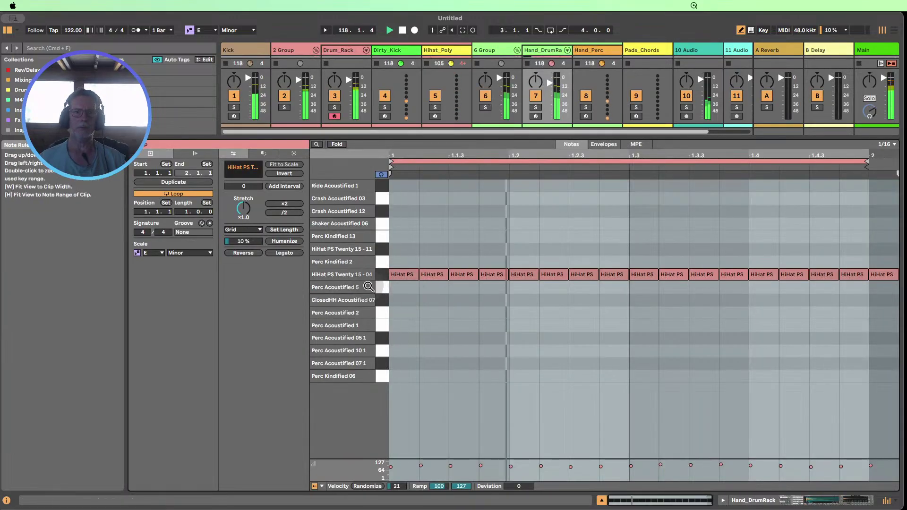
# - Move all hi-hat notes in the copied clip up to the Shaker Acoustified 06 row
pyautogui.click(382, 278)
pyautogui.press('Up')
pyautogui.press('Up')
pyautogui.press('Up')
pyautogui.press('Up')
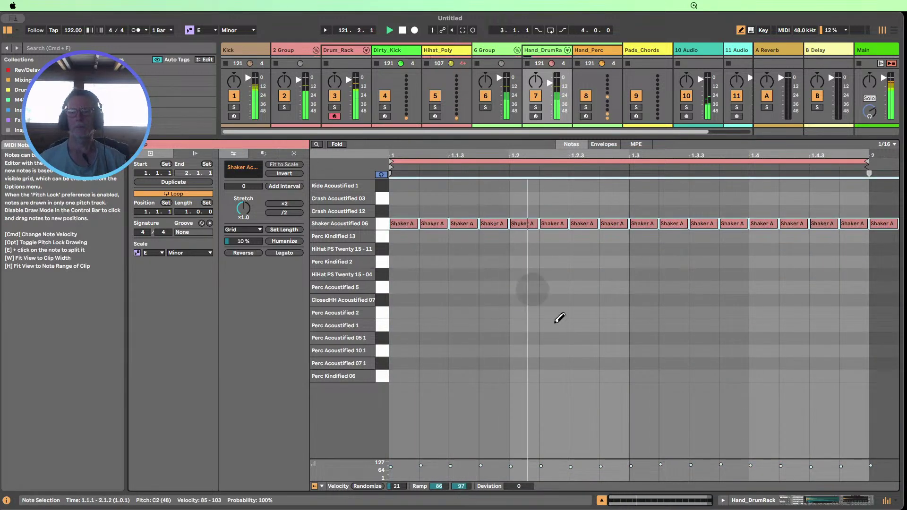
# - Delete the copied clip, relaunch the first clips of Hand_DrumRack and Drum_Rack, and fold 2 Group
pyautogui.click(601, 500)
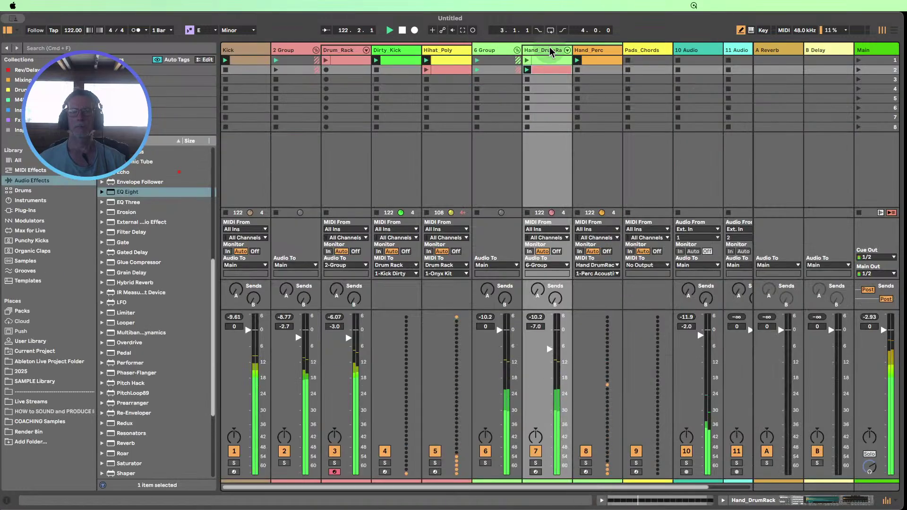
pyautogui.press('Delete')
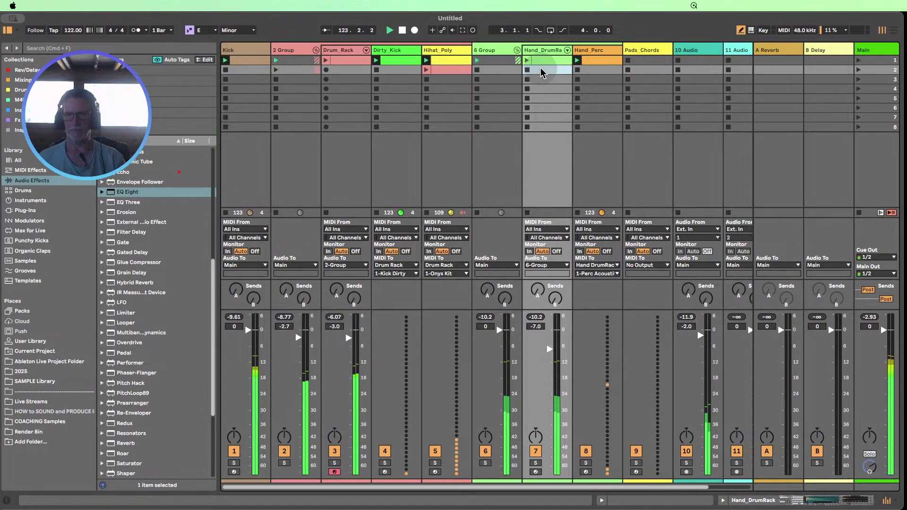
pyautogui.click(527, 61)
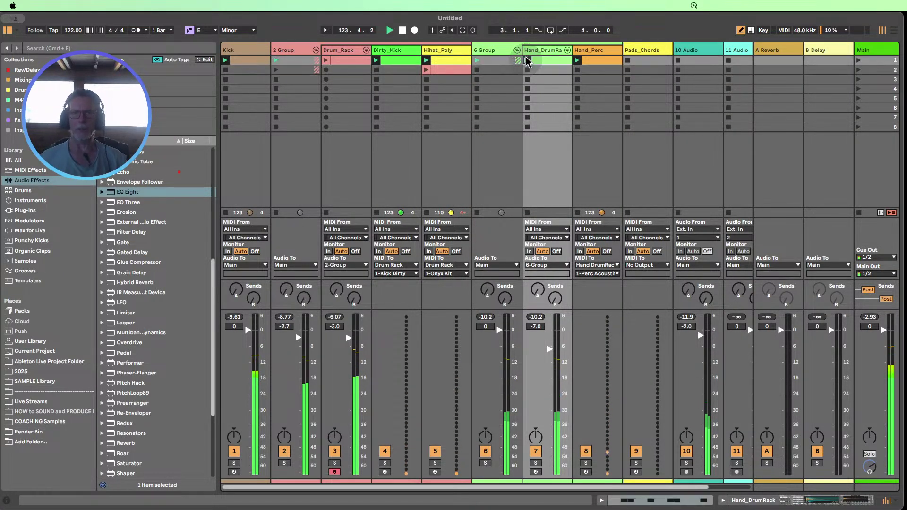
pyautogui.click(325, 60)
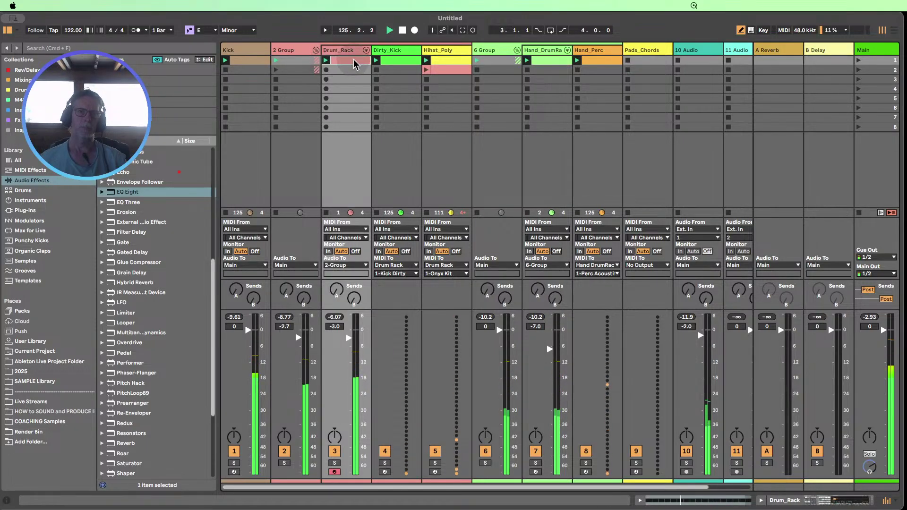
pyautogui.click(315, 50)
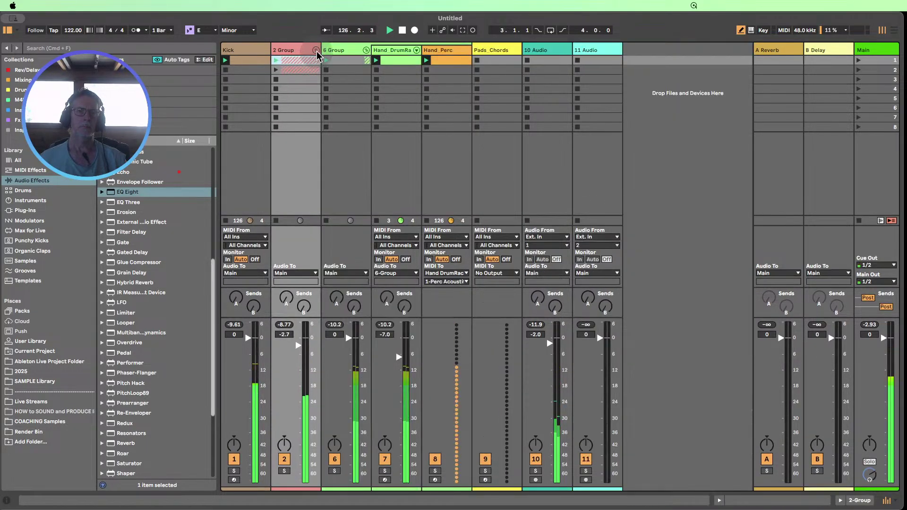
# - Show the 10 Audio track's devices and, with playback stopped, toggle the track off and on to compare its noise
pyautogui.doubleClick(555, 50)
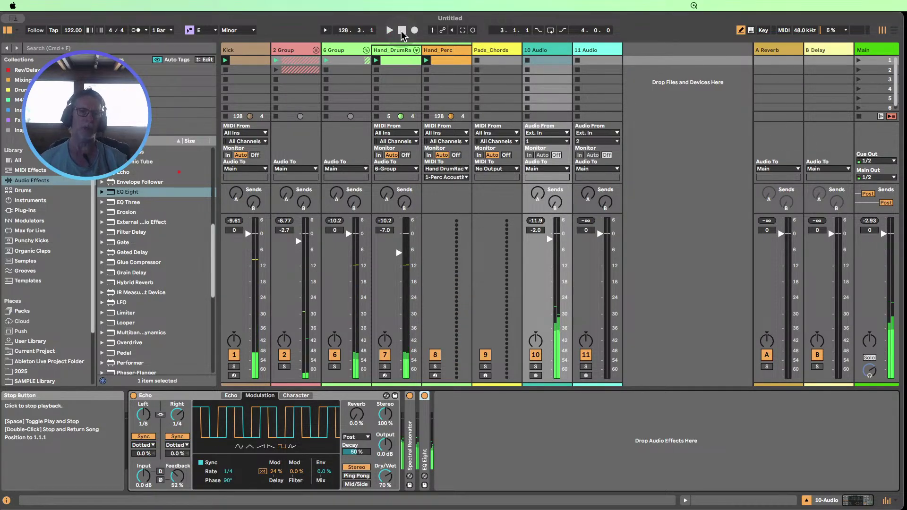
pyautogui.click(537, 356)
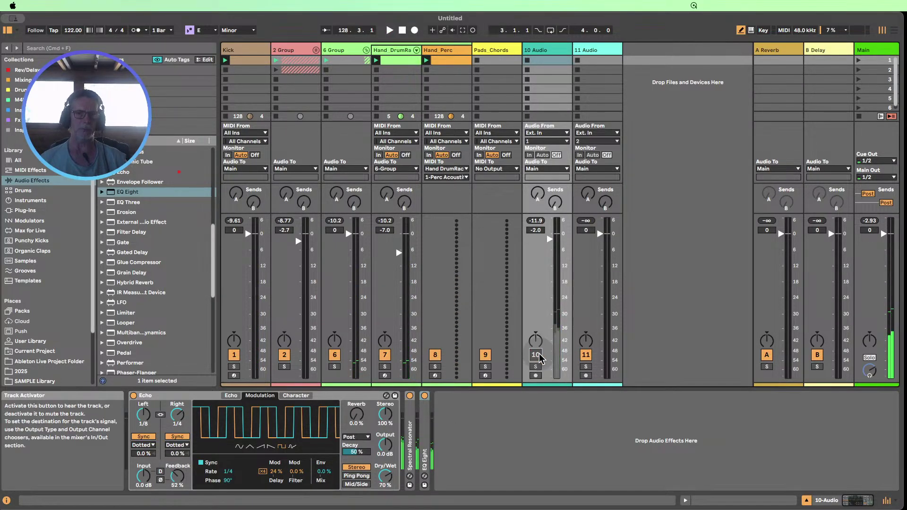
pyautogui.click(539, 356)
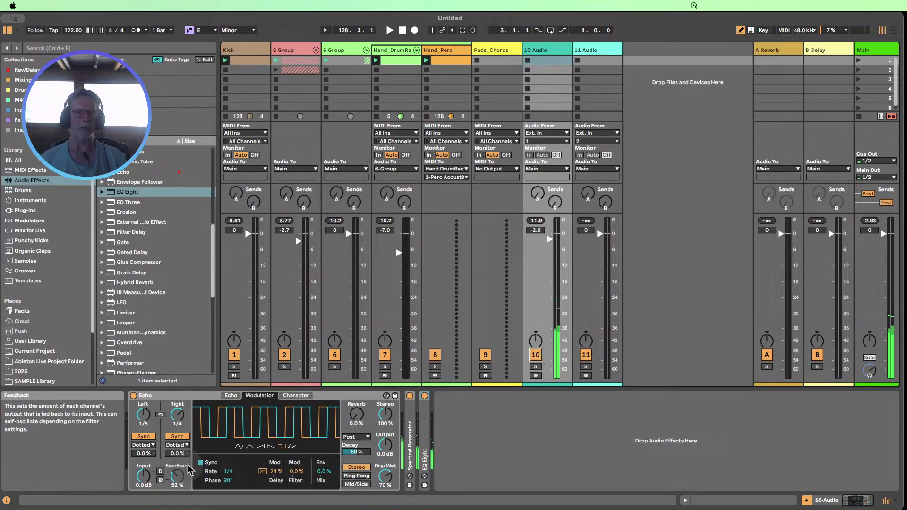
# - Collapse Echo, add a Gate after EQ Eight on 10 Audio, and enable the Gate's sidechain
pyautogui.doubleClick(177, 401)
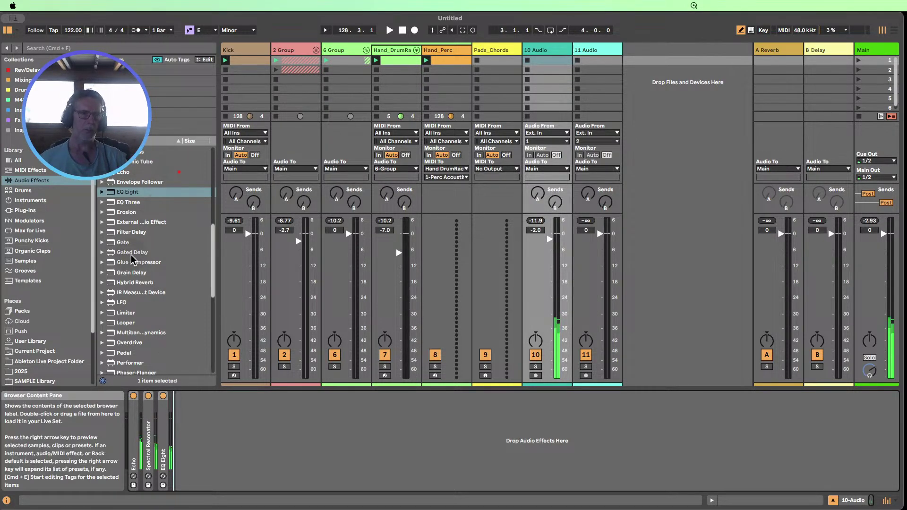
pyautogui.moveTo(121, 243); pyautogui.dragTo(222, 416)
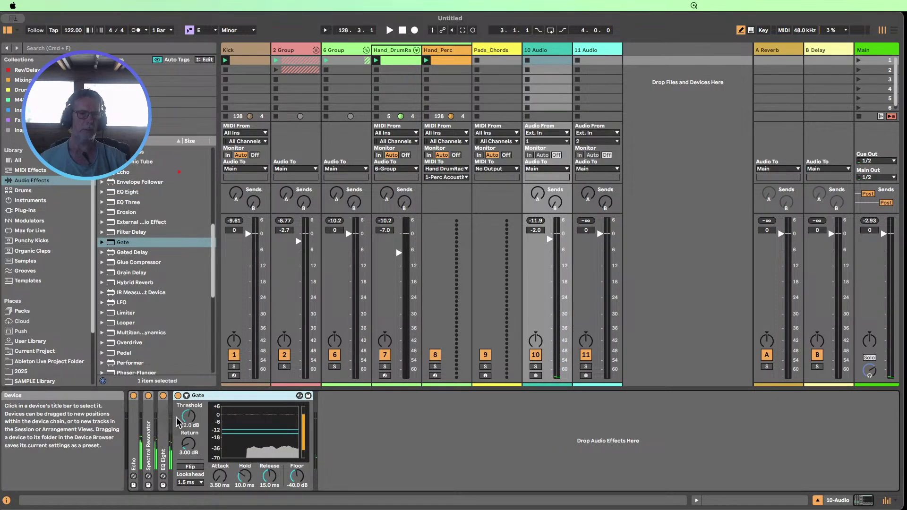
pyautogui.click(187, 396)
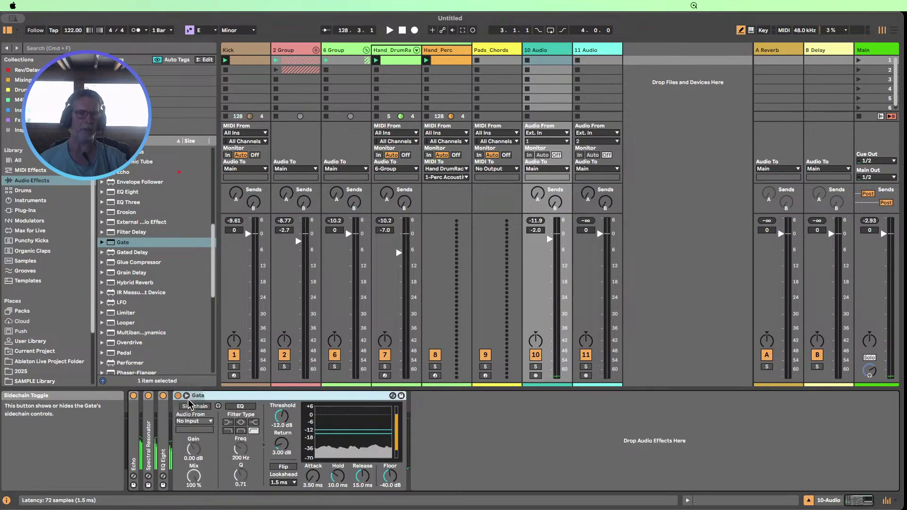
pyautogui.click(194, 406)
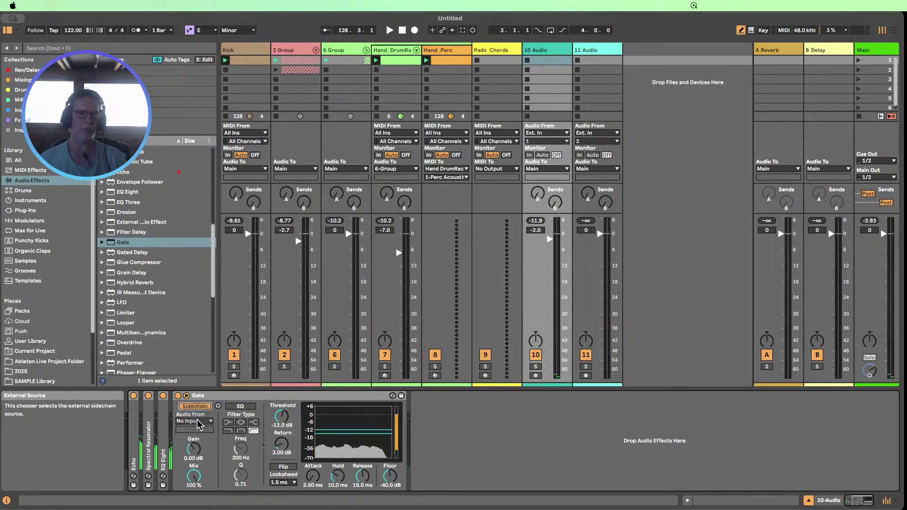
# - Unfold 2 Group and examine Drum_Rack's Onyx Kit devices and the notes in its first clip
pyautogui.click(194, 421)
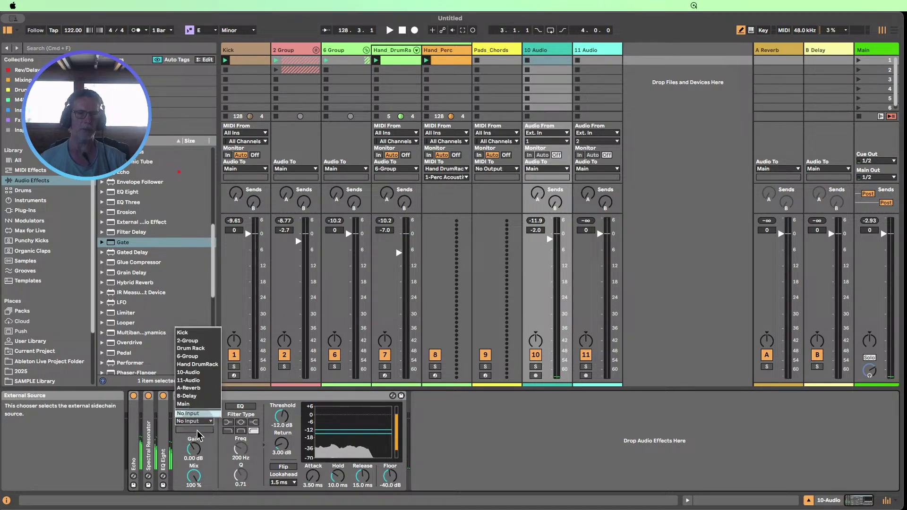
pyautogui.click(316, 50)
pyautogui.click(316, 50)
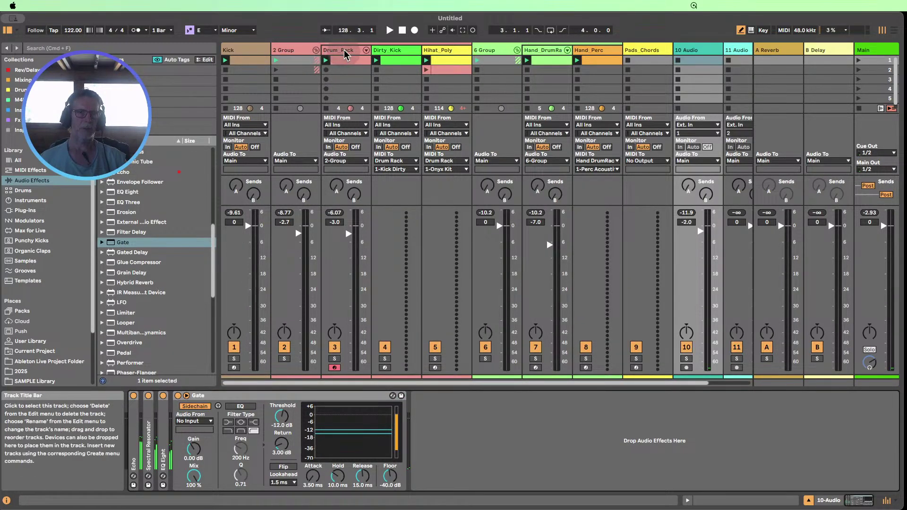
pyautogui.click(345, 50)
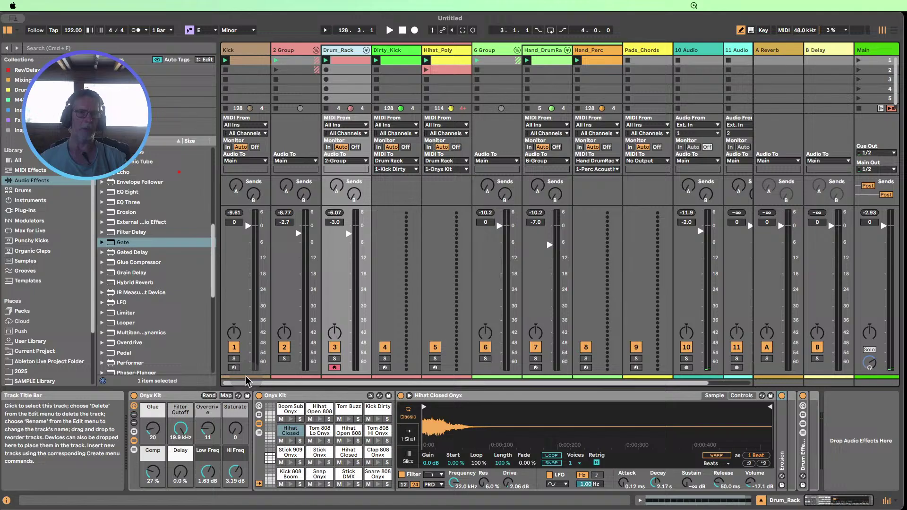
pyautogui.doubleClick(344, 60)
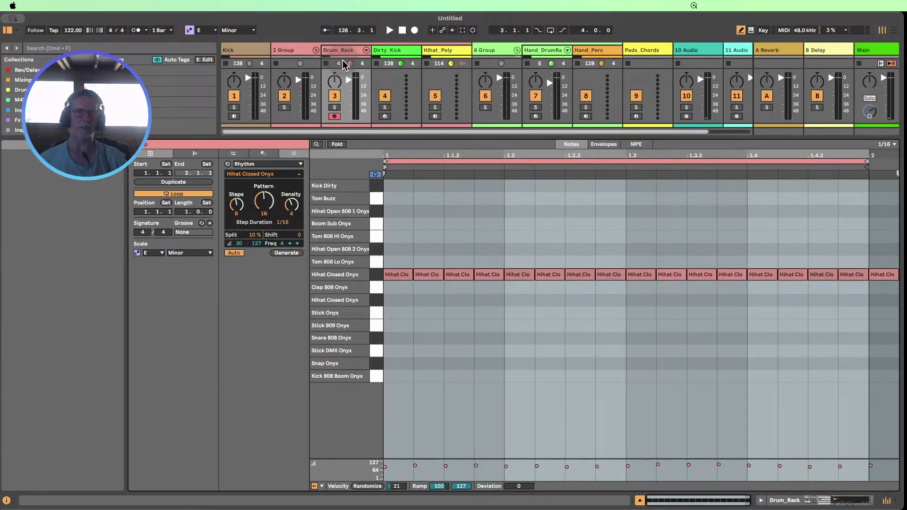
pyautogui.click(638, 500)
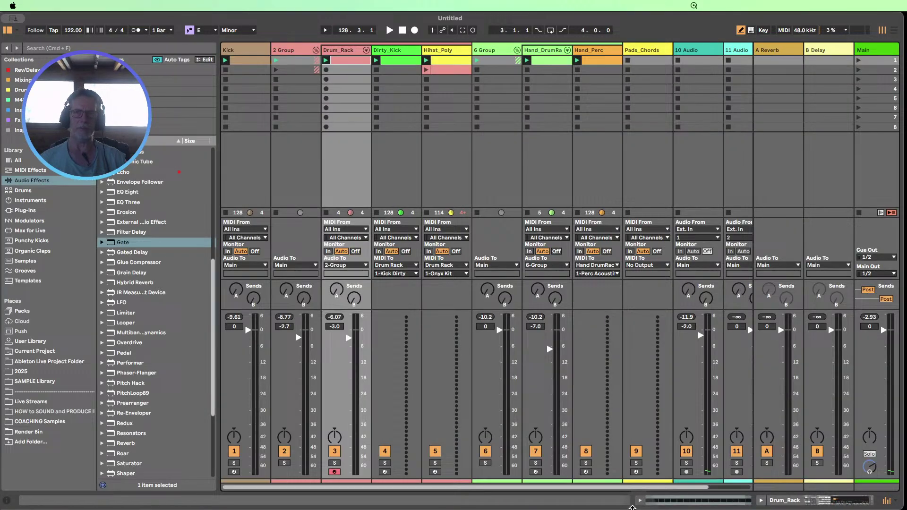
# - Fold 6 Group and set the sidechain source of 10 Audio's Gate to Drum Rack
pyautogui.click(517, 50)
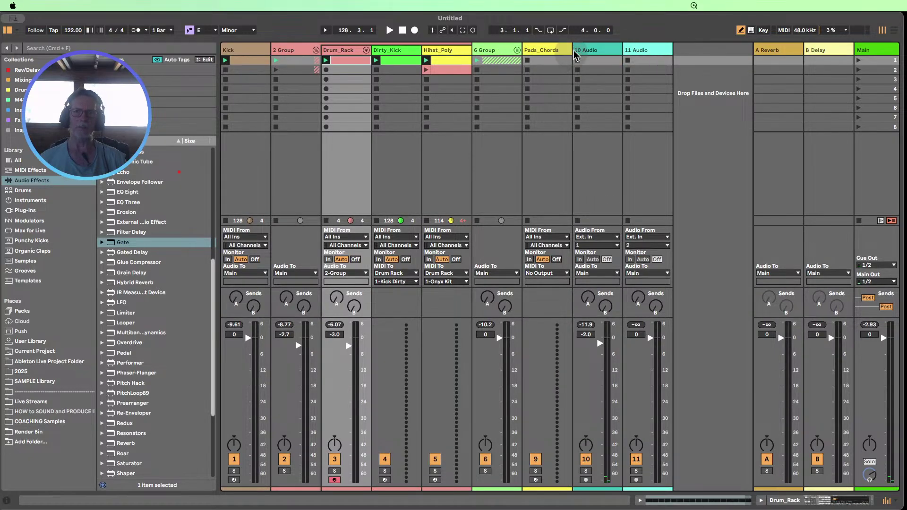
pyautogui.click(590, 52)
pyautogui.click(590, 52)
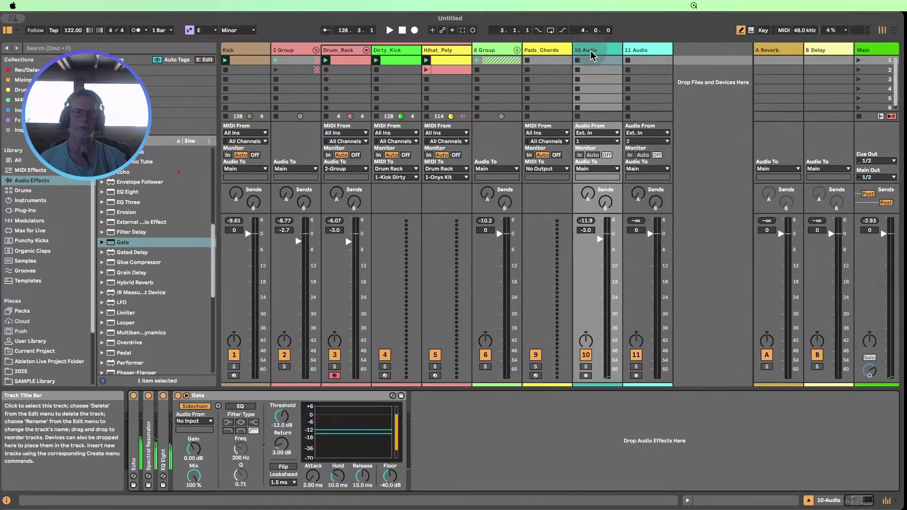
pyautogui.click(207, 421)
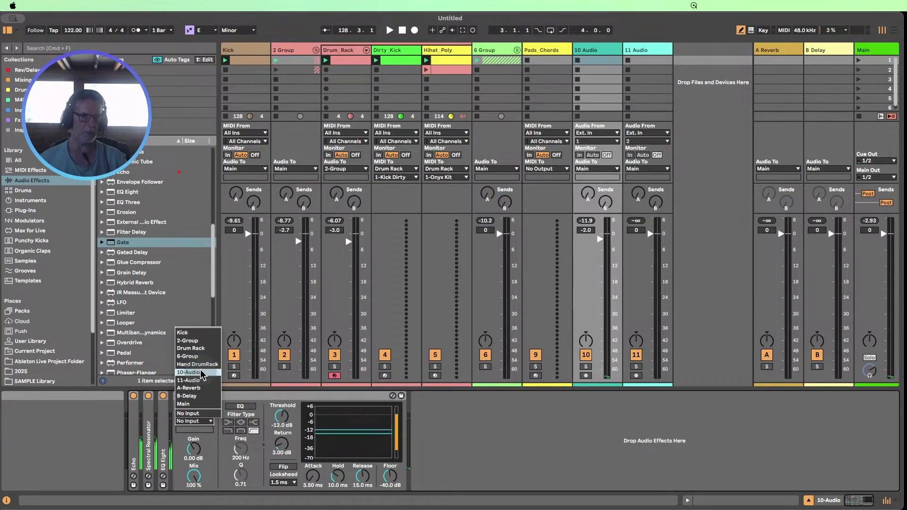
pyautogui.click(198, 348)
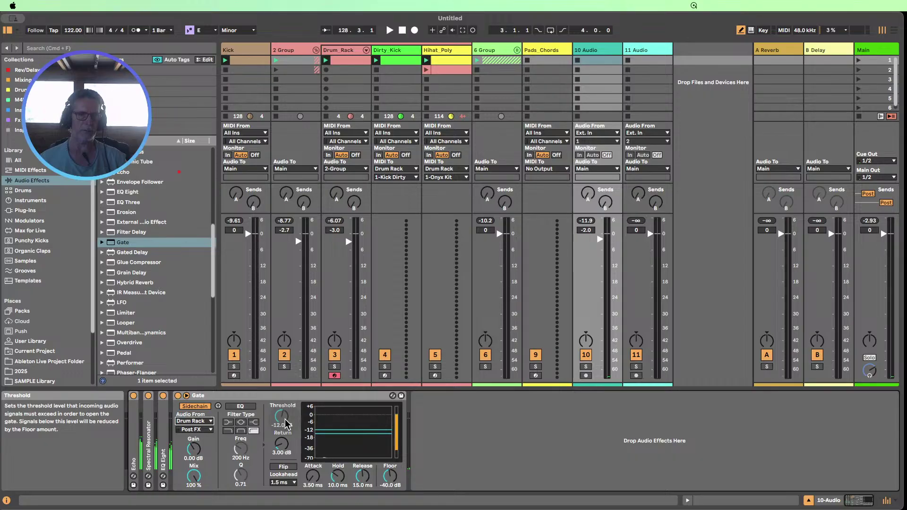
# - Set the Gate's threshold to -36.6 dB and its sidechain tap to the first Hihat Closed Onyx chain, Post FX
pyautogui.moveTo(286, 422); pyautogui.dragTo(285, 437)
pyautogui.click(194, 429)
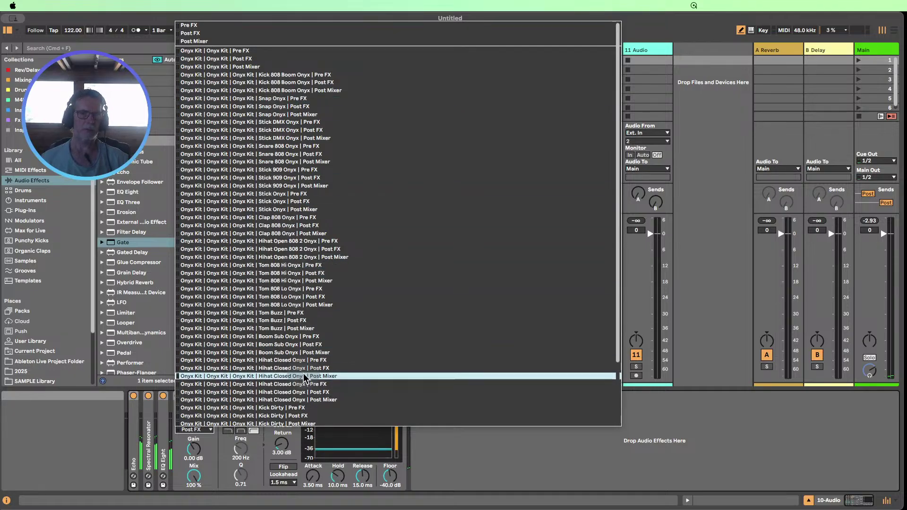
pyautogui.click(303, 375)
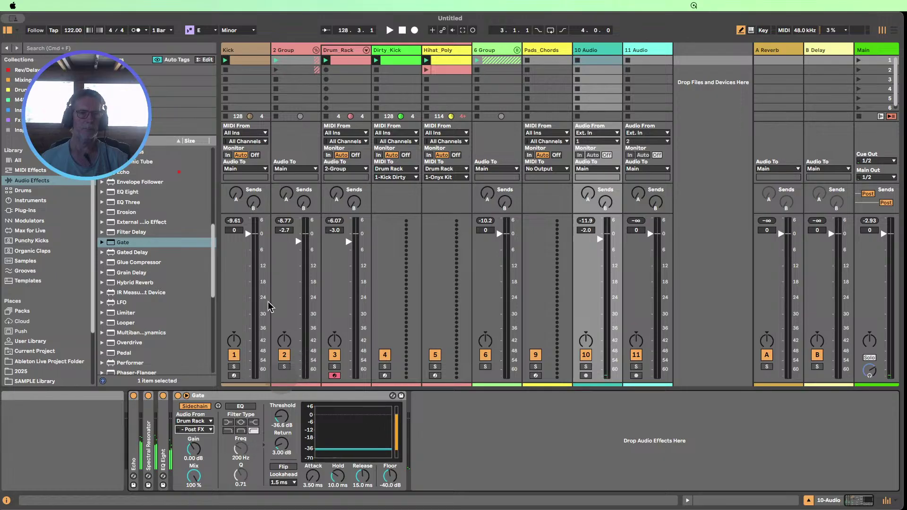
# - Check Drum_Rack's first clip, start playback, and switch the Gate's sidechain tap to the second Hihat Closed Onyx chain, Post FX
pyautogui.doubleClick(352, 61)
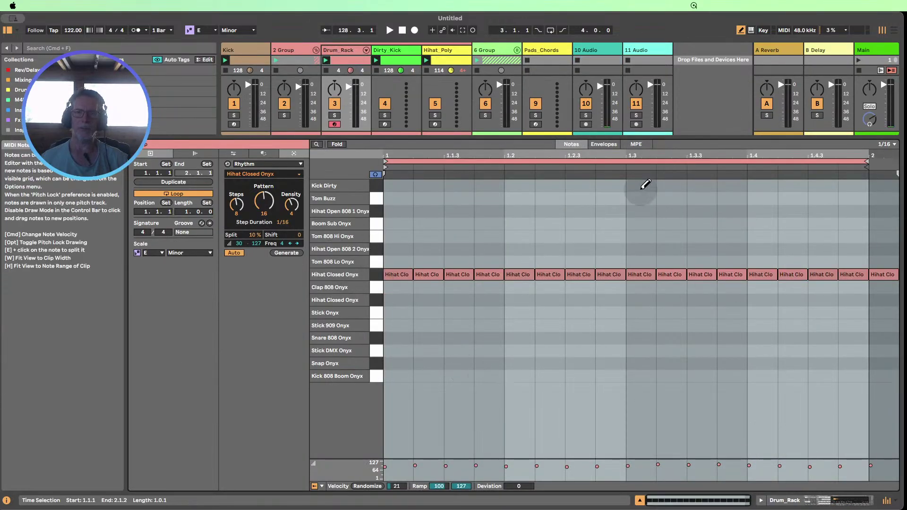
pyautogui.press('space')
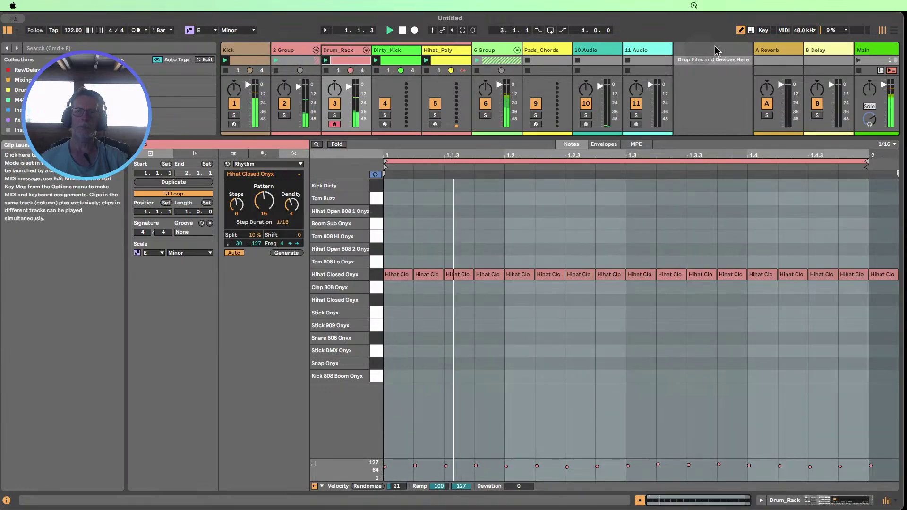
pyautogui.click(596, 50)
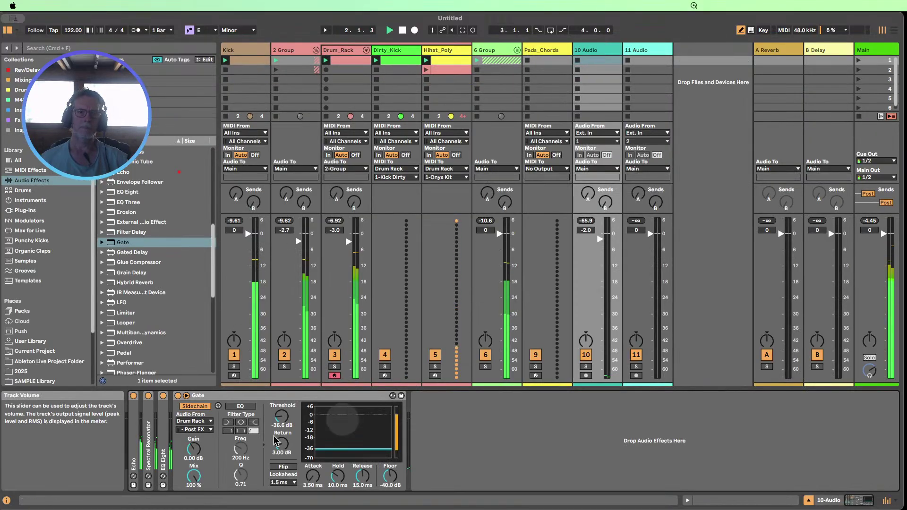
pyautogui.click(194, 431)
pyautogui.scroll(-3, 195, 424)
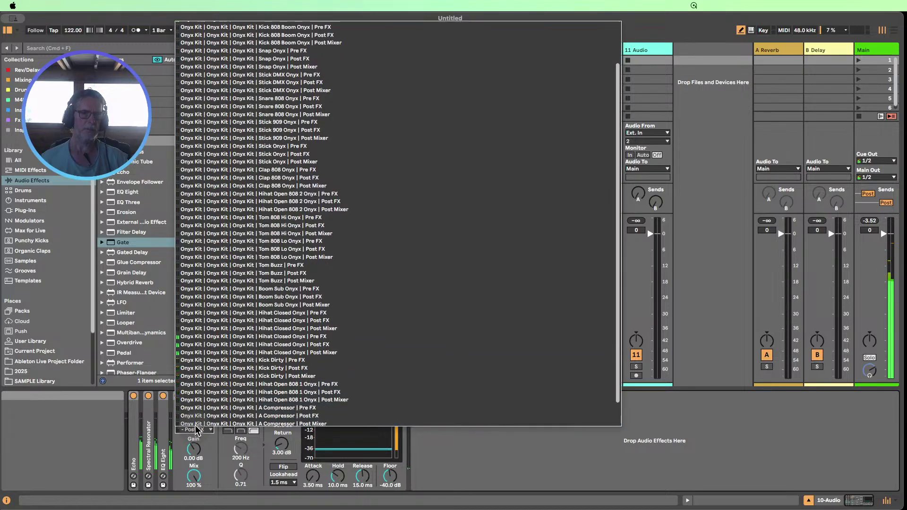
pyautogui.click(207, 344)
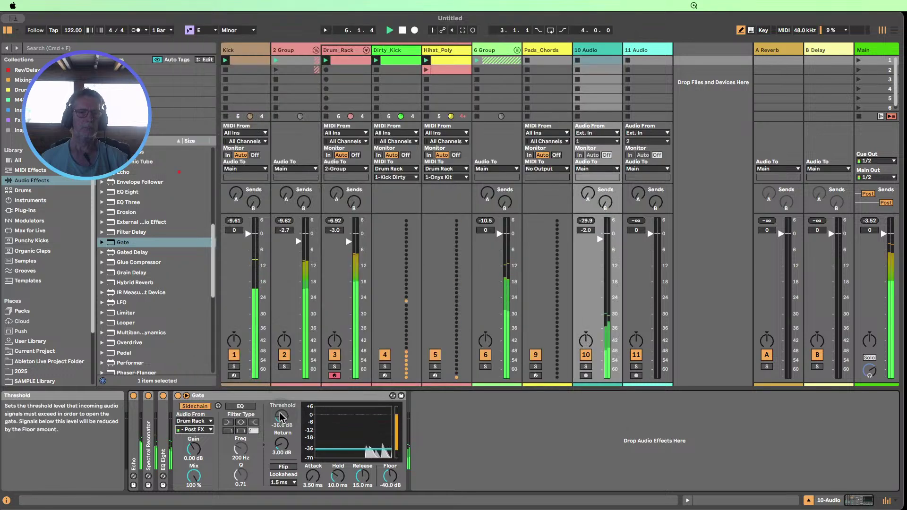
# - Solo 10 Audio and set its Gate's sidechain gain to 11.0 dB and threshold to -20.6 dB
pyautogui.moveTo(282, 416); pyautogui.dragTo(282, 428)
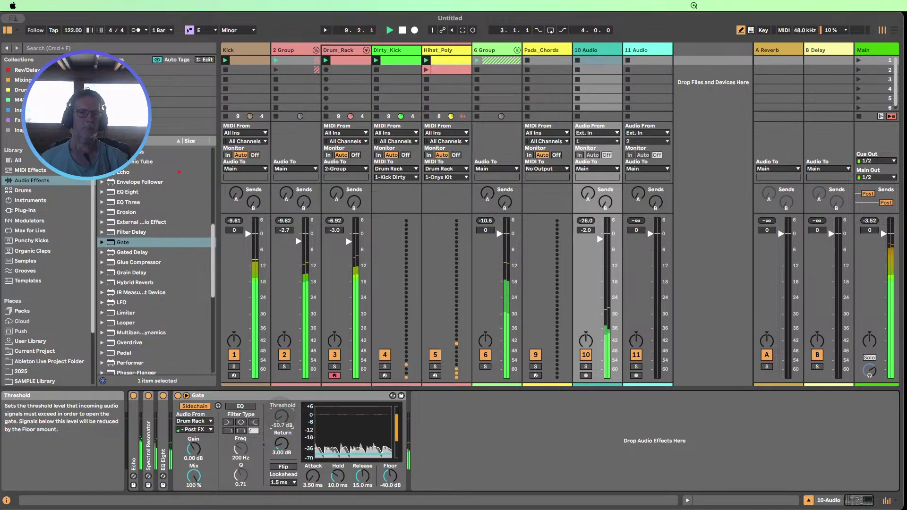
pyautogui.click(585, 368)
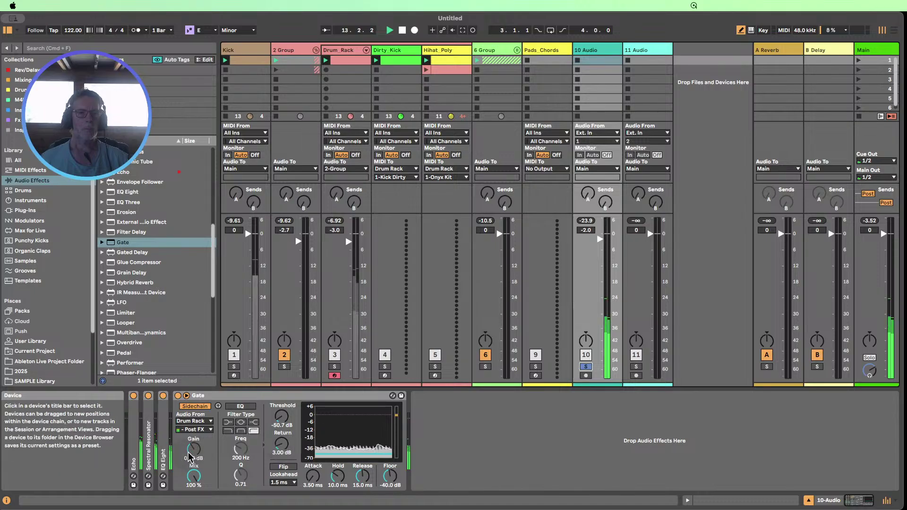
pyautogui.moveTo(193, 448); pyautogui.dragTo(193, 447)
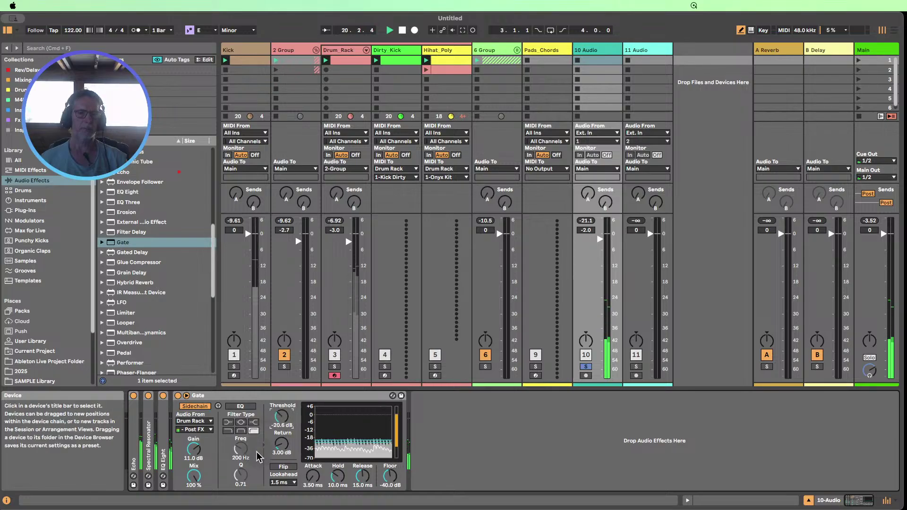
# - Set 10 Audio's Echo to 80% noise amount, 0% noise morph, 62% feedback and 70% dry/wet
pyautogui.doubleClick(140, 425)
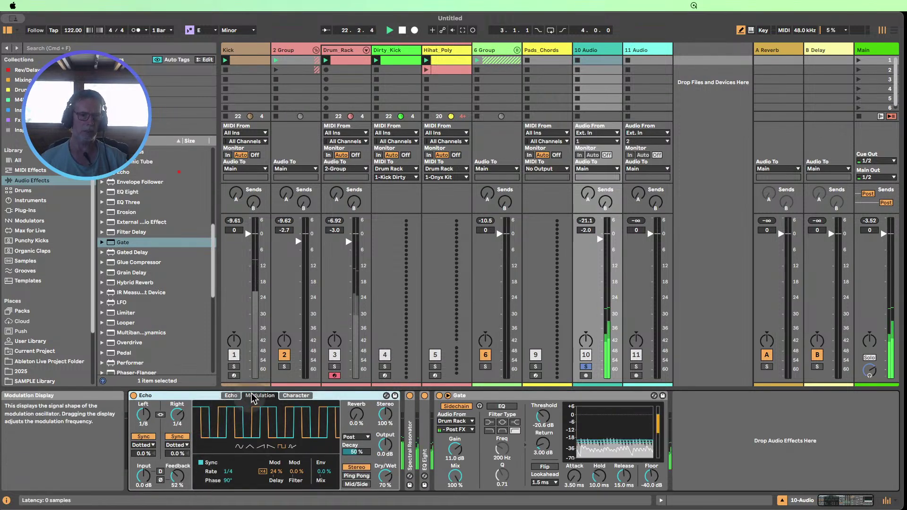
pyautogui.click(229, 396)
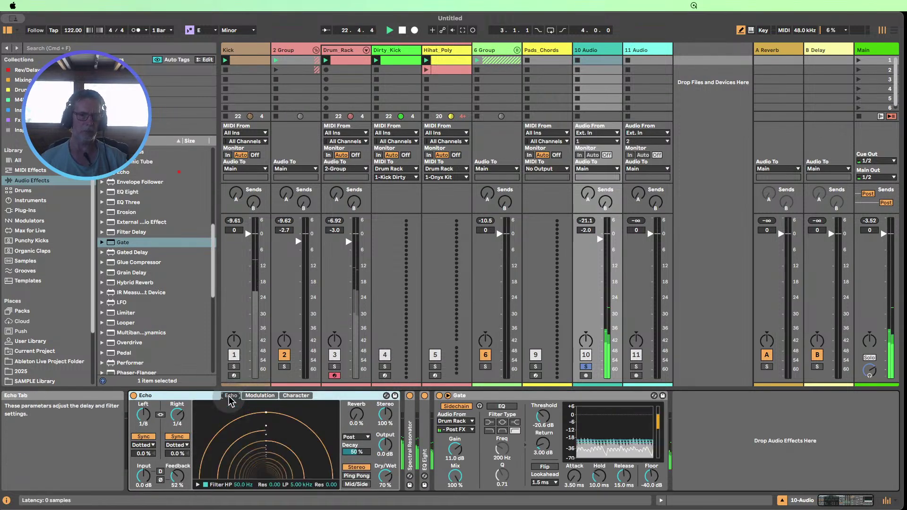
pyautogui.click(296, 396)
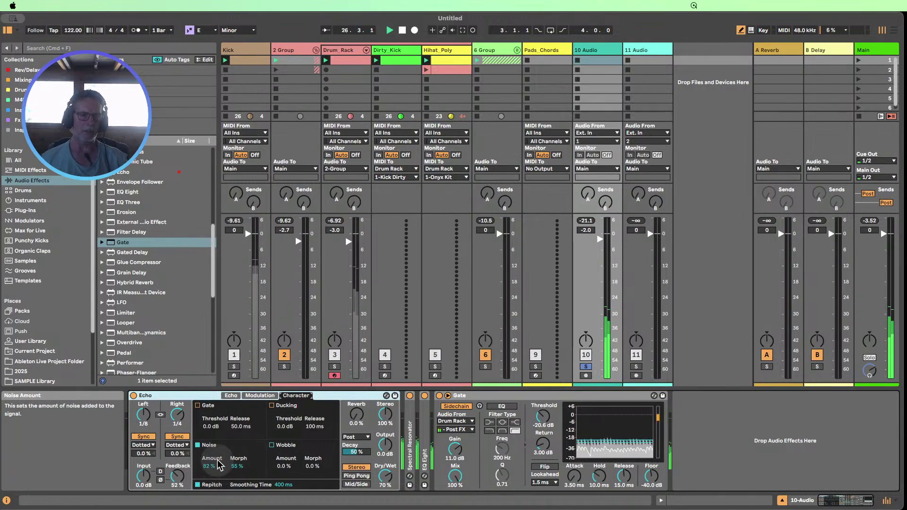
pyautogui.moveTo(236, 466); pyautogui.dragTo(236, 473)
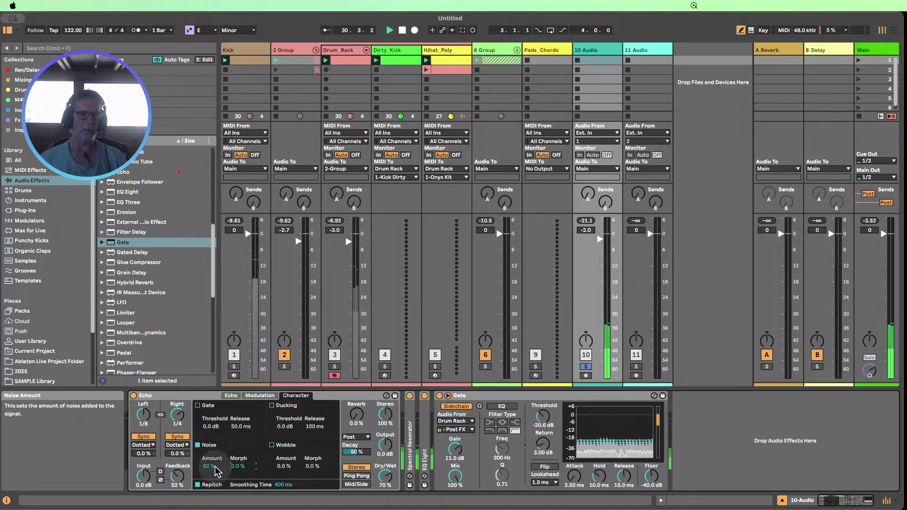
pyautogui.moveTo(211, 466); pyautogui.dragTo(211, 473)
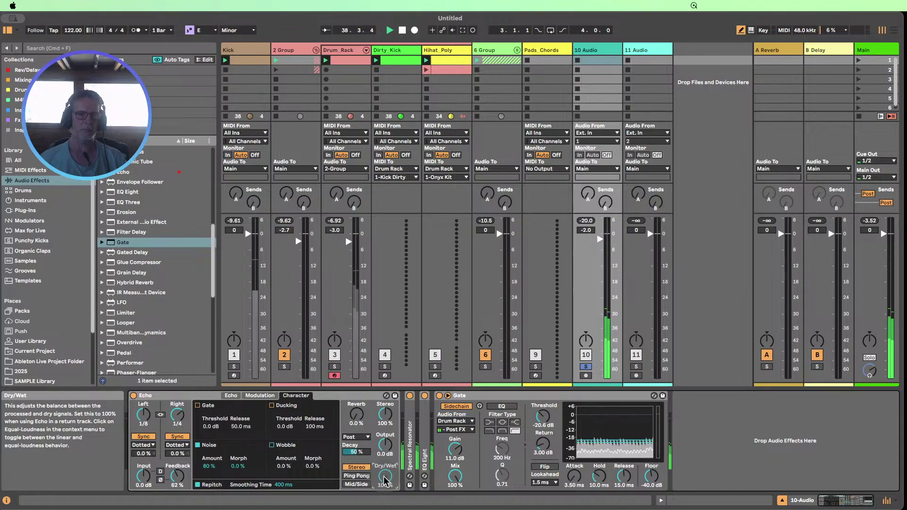
pyautogui.moveTo(385, 480); pyautogui.dragTo(385, 503)
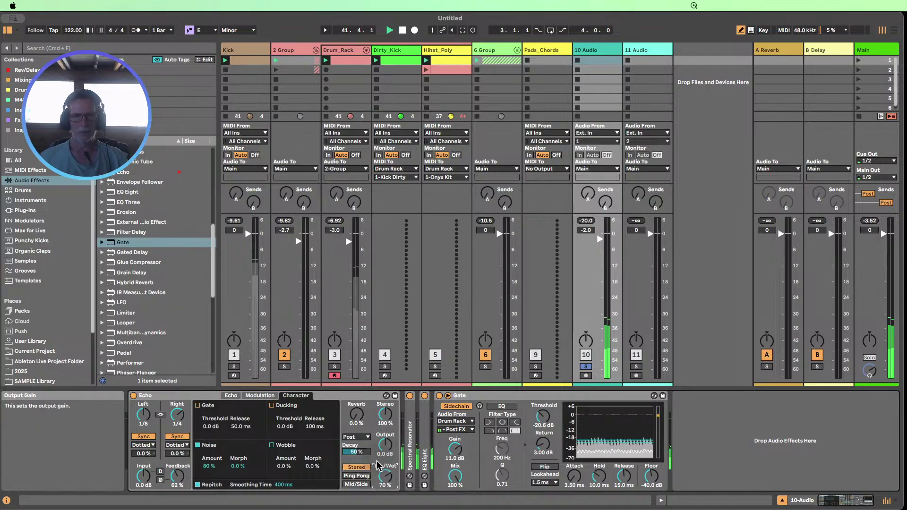
pyautogui.click(231, 396)
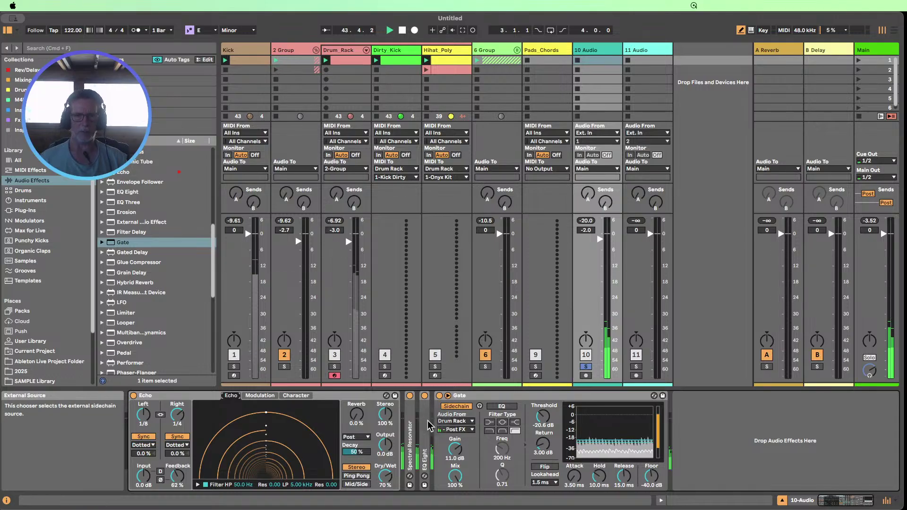
# - Inspect Spectral Resonator on 10 Audio and compare the sound with the device bypassed and active
pyautogui.doubleClick(410, 427)
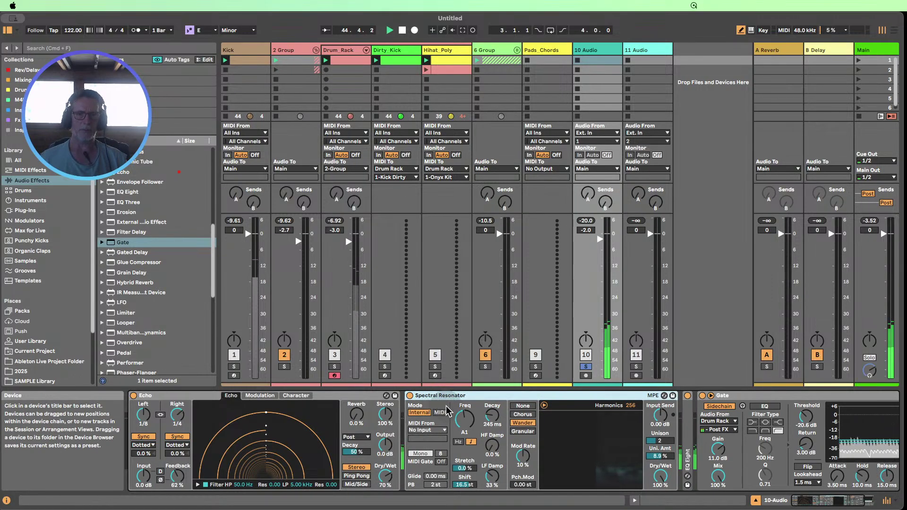
pyautogui.doubleClick(420, 396)
pyautogui.click(409, 395)
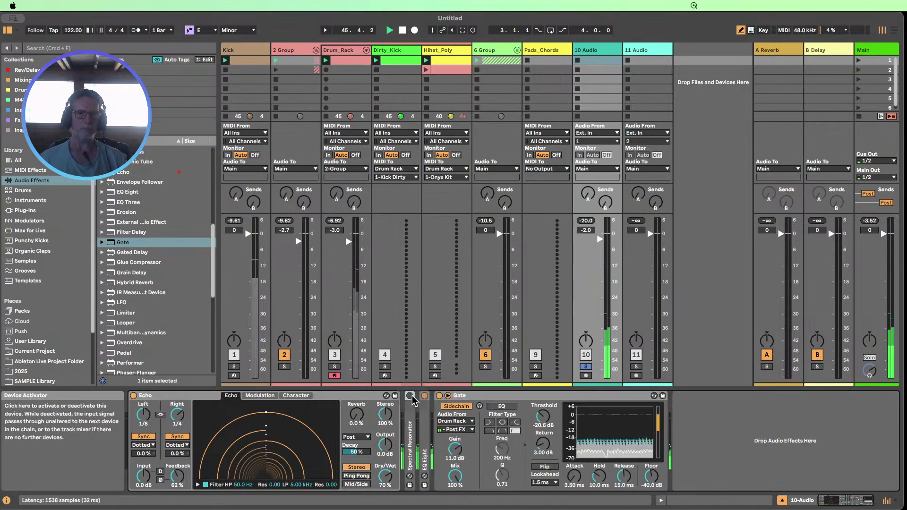
pyautogui.click(411, 395)
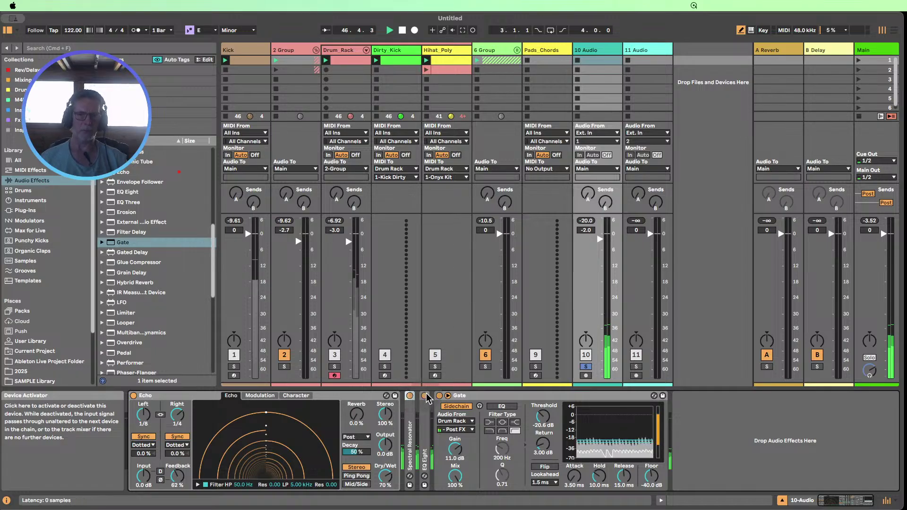
# - Examine EQ Eight's curve and compare the sound with EQ Eight and Gate each bypassed and active
pyautogui.click(425, 396)
pyautogui.click(425, 395)
pyautogui.doubleClick(425, 416)
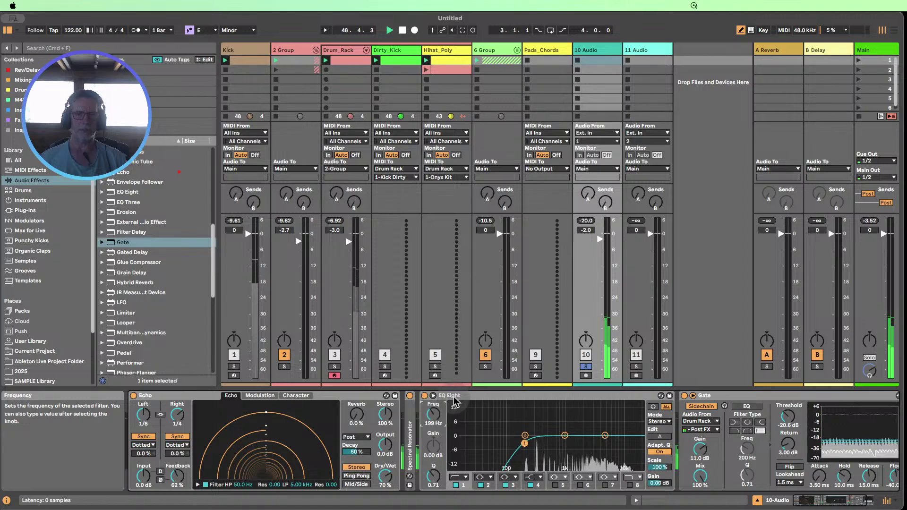
pyautogui.doubleClick(475, 396)
pyautogui.click(448, 396)
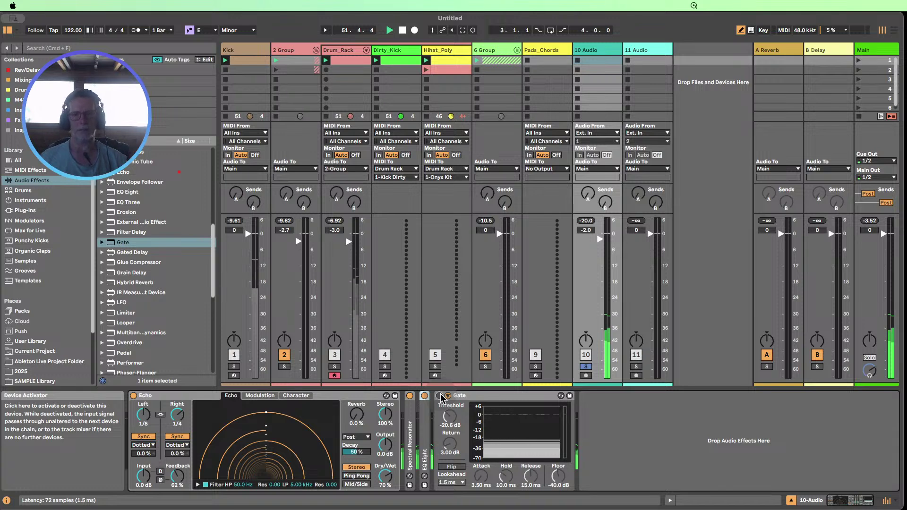
pyautogui.click(440, 395)
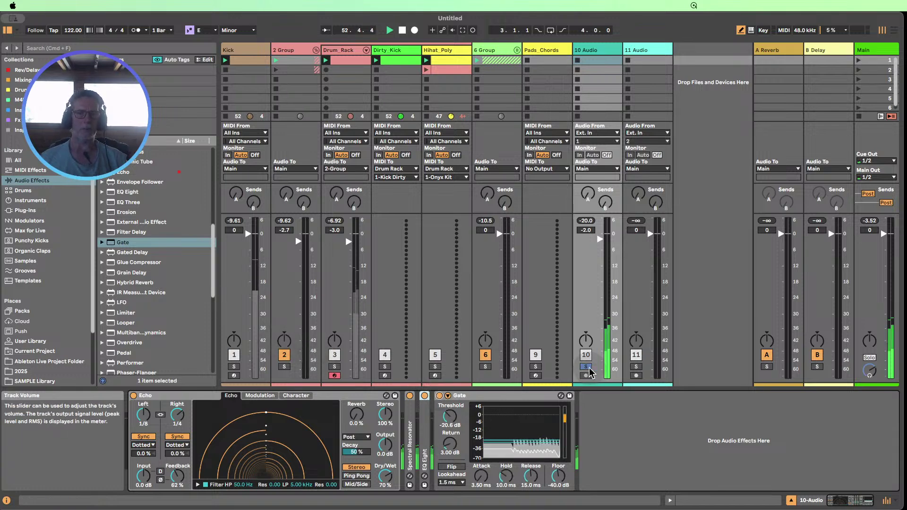
# - Unsolo 10 Audio, set its Gate's threshold to -25.1 dB, and relaunch Drum_Rack's first clip
pyautogui.click(585, 367)
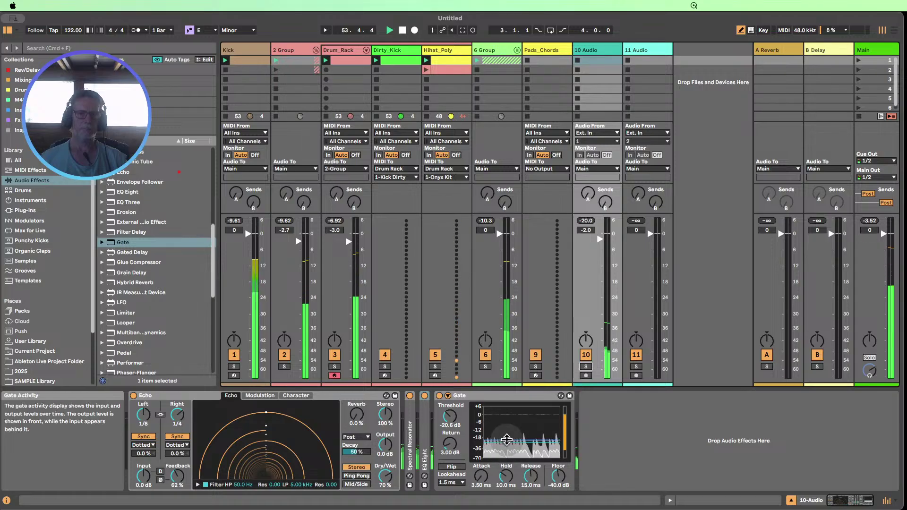
pyautogui.moveTo(450, 416); pyautogui.dragTo(450, 418)
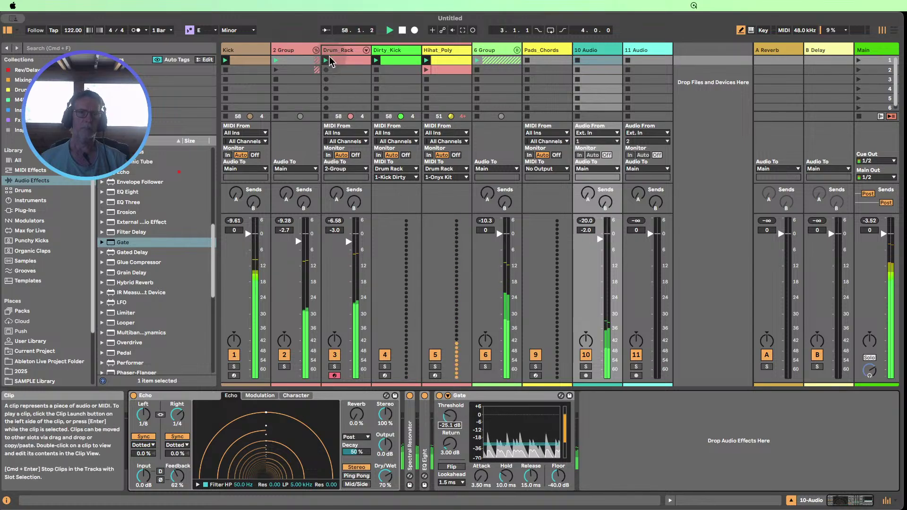
pyautogui.click(325, 63)
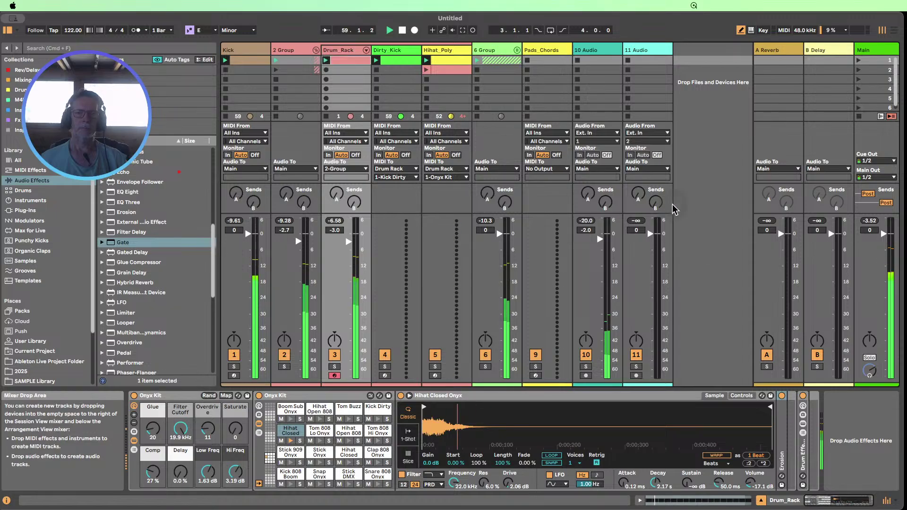
pyautogui.click(579, 61)
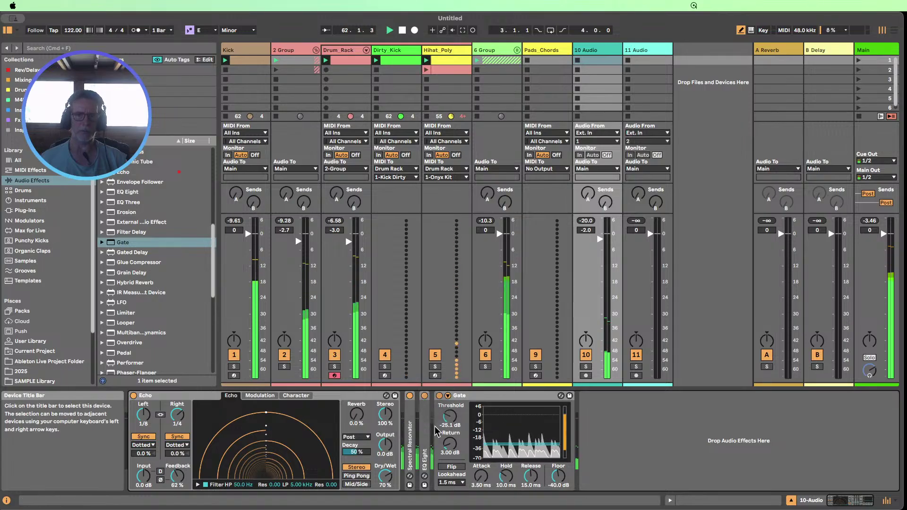
pyautogui.click(448, 395)
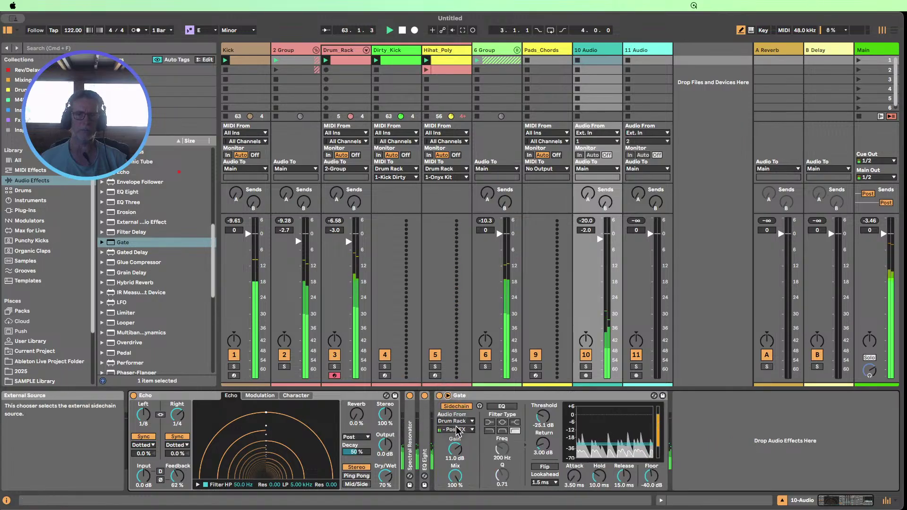
# - Try the Gate with a 1.33 dB return, 13.8 dB sidechain gain and -18.5 dB threshold during playback
pyautogui.moveTo(542, 415); pyautogui.dragTo(542, 418)
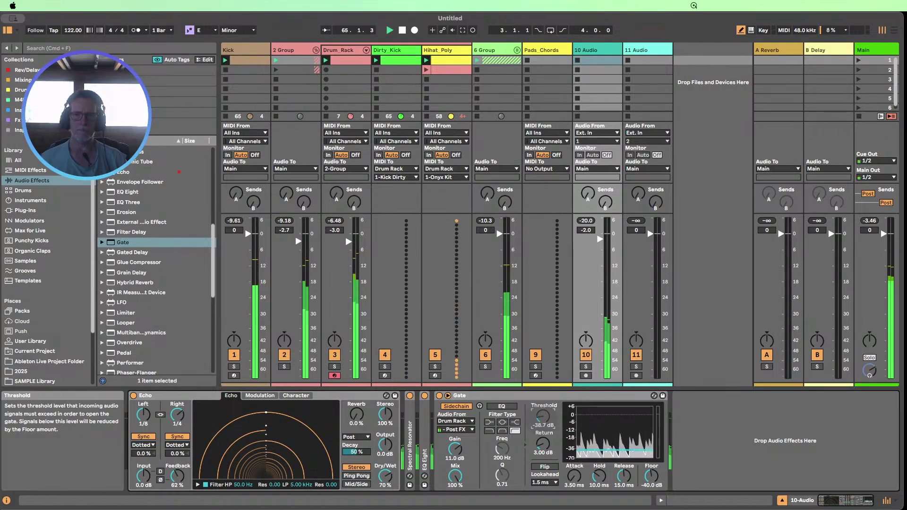
pyautogui.moveTo(543, 417); pyautogui.dragTo(541, 418)
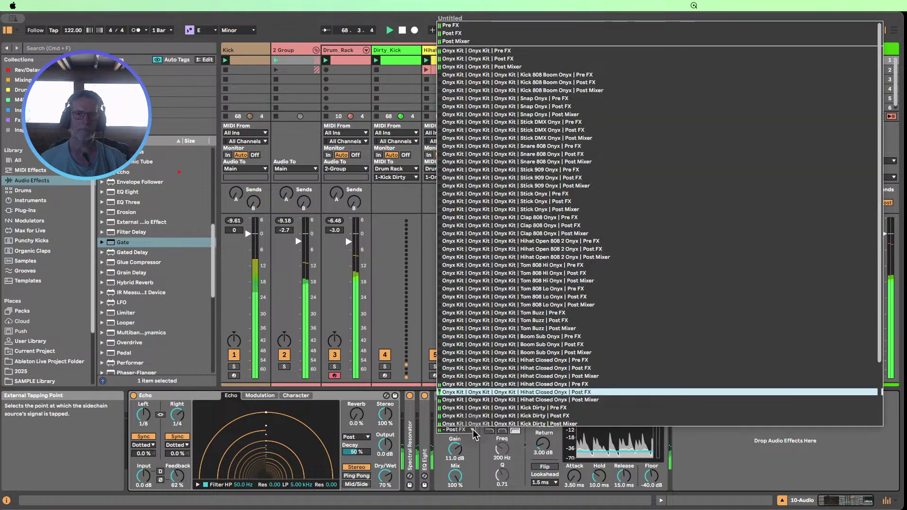
pyautogui.click(456, 429)
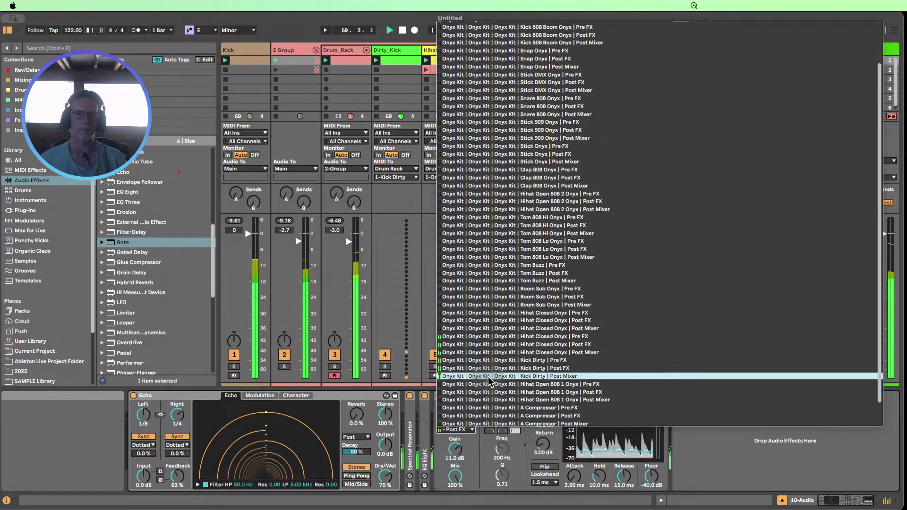
pyautogui.click(483, 344)
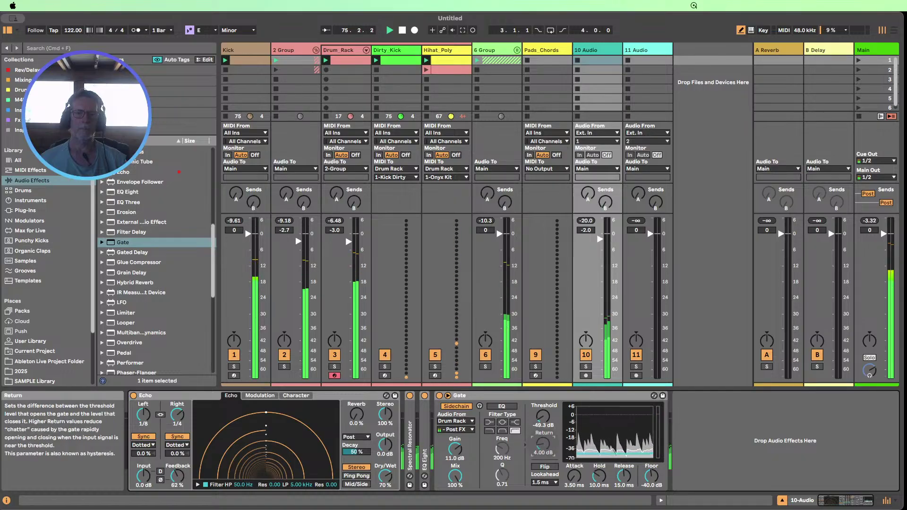
pyautogui.moveTo(542, 444); pyautogui.dragTo(543, 450)
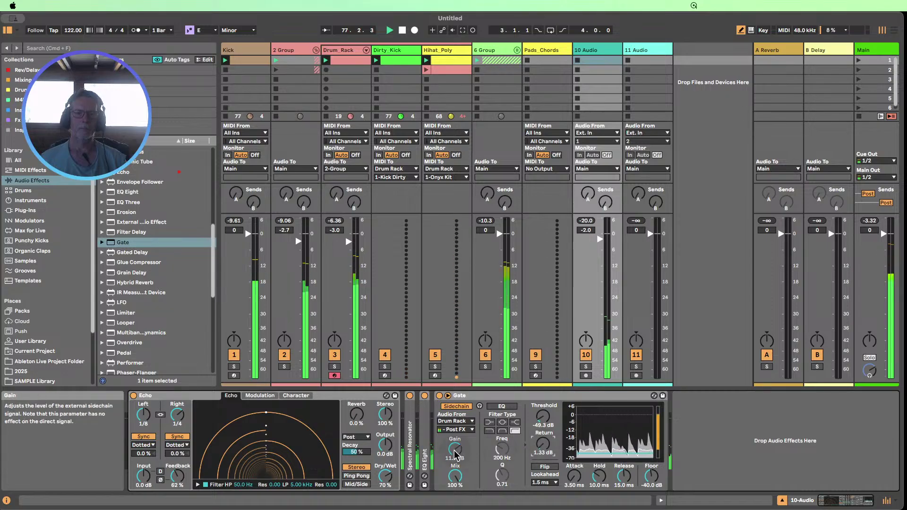
pyautogui.moveTo(455, 451); pyautogui.dragTo(455, 446)
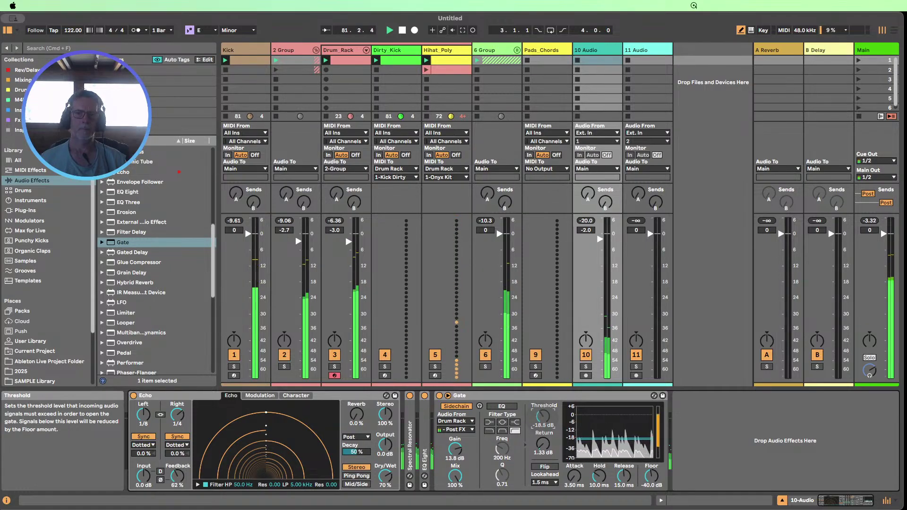
pyautogui.click(402, 31)
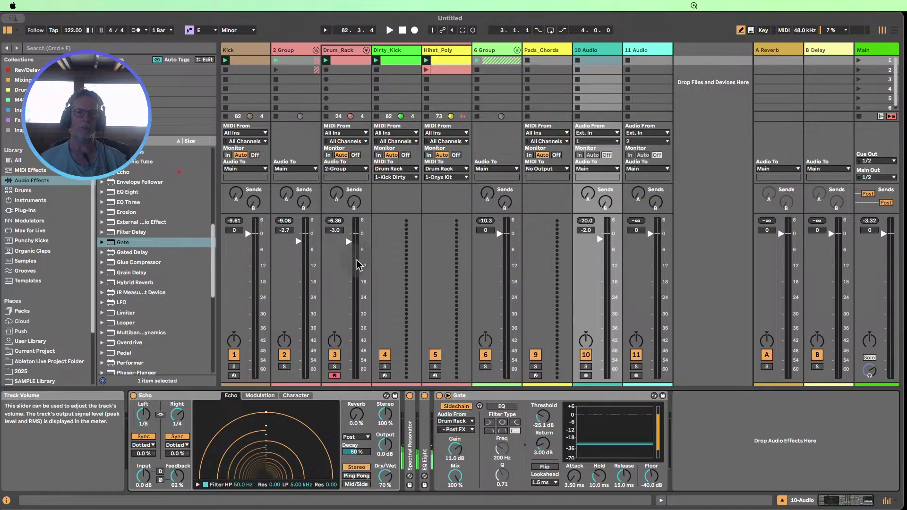
# - Restart playback and check the hi-hat notes in Drum_Rack's first clip
pyautogui.press('space')
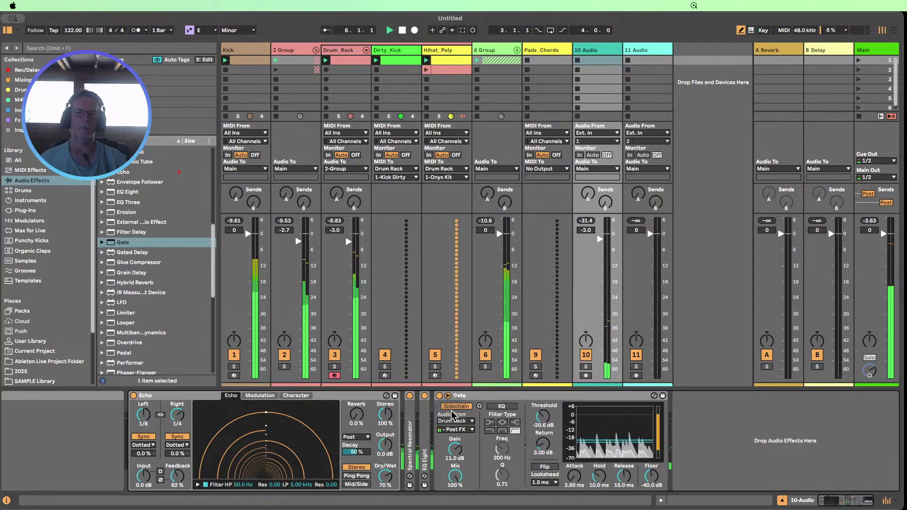
pyautogui.doubleClick(340, 62)
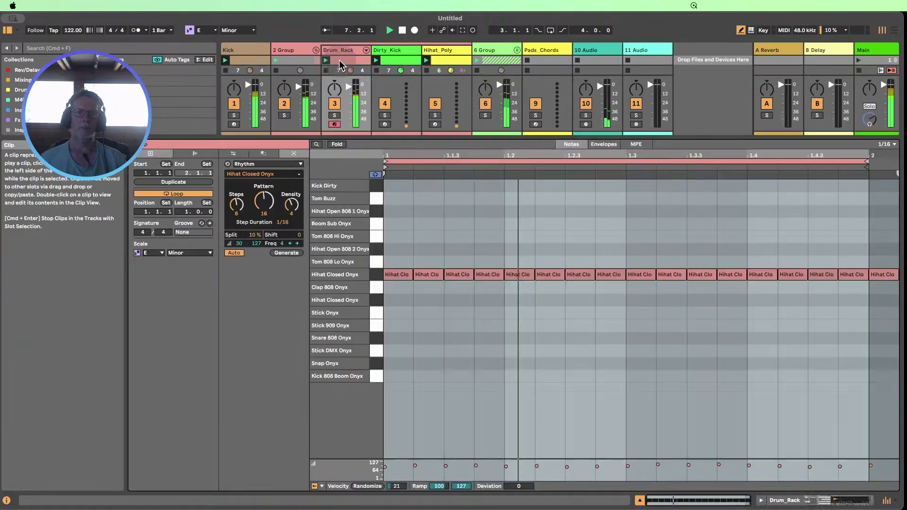
pyautogui.click(639, 500)
pyautogui.click(544, 53)
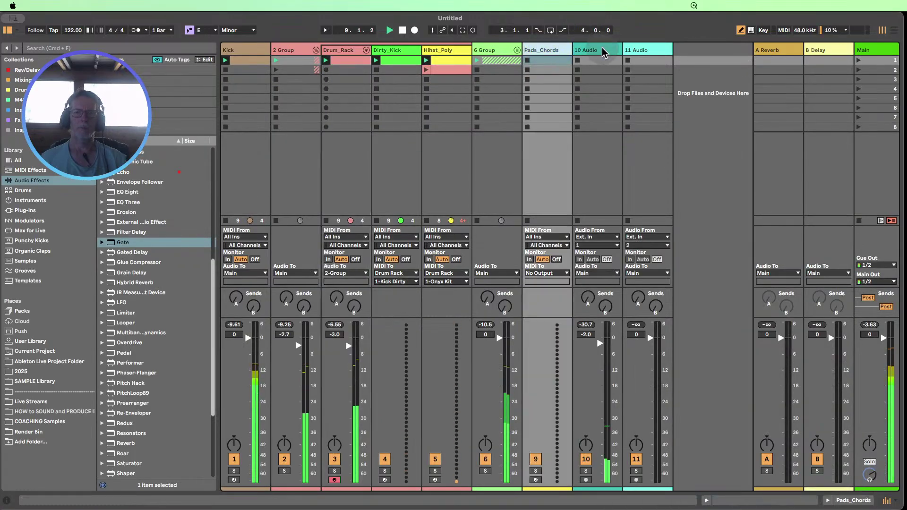
# - Set the threshold of 10 Audio's Gate to -21.2 dB and its hold time to 12.1 ms
pyautogui.doubleClick(596, 50)
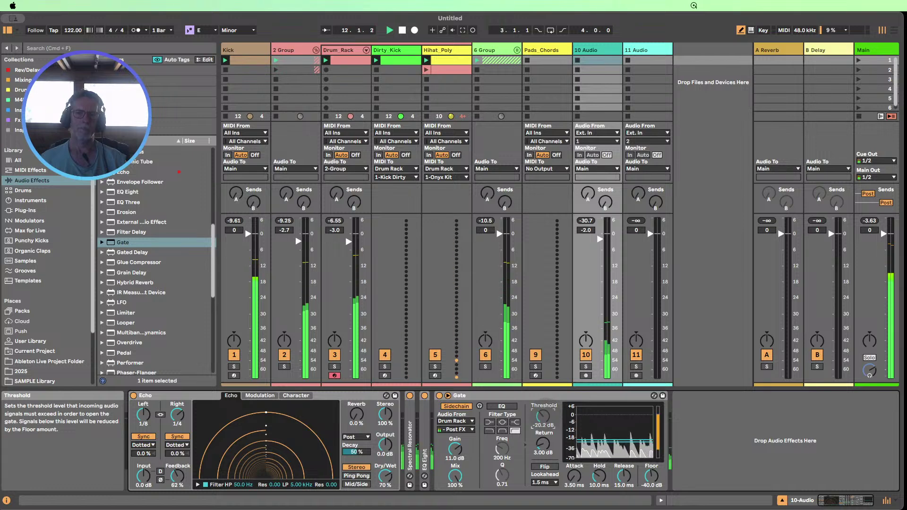
pyautogui.moveTo(599, 475)
pyautogui.mouseDown()
pyautogui.moveTo(598, 453)
pyautogui.moveTo(599, 463)
pyautogui.mouseUp()
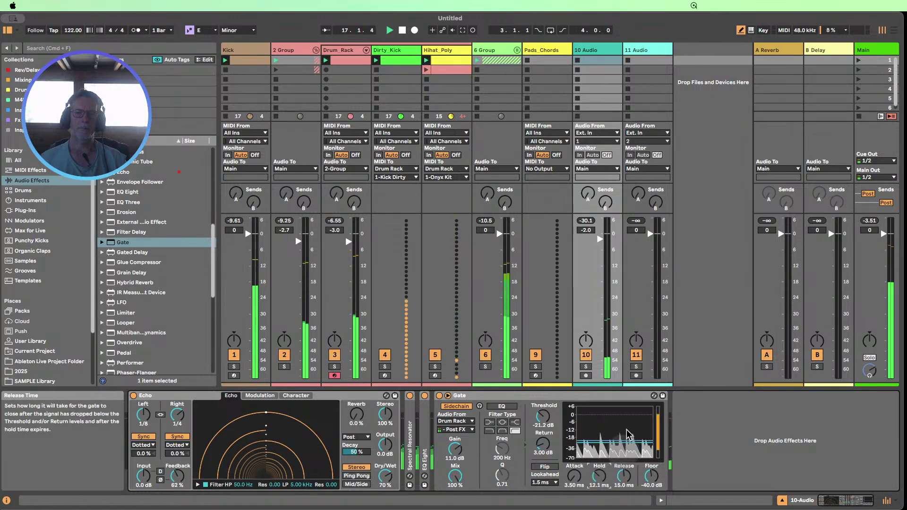
# - Raise 10 Audio's track volume to 0 dB and mute Drum_Rack
pyautogui.click(597, 240)
pyautogui.moveTo(597, 240); pyautogui.dragTo(598, 234)
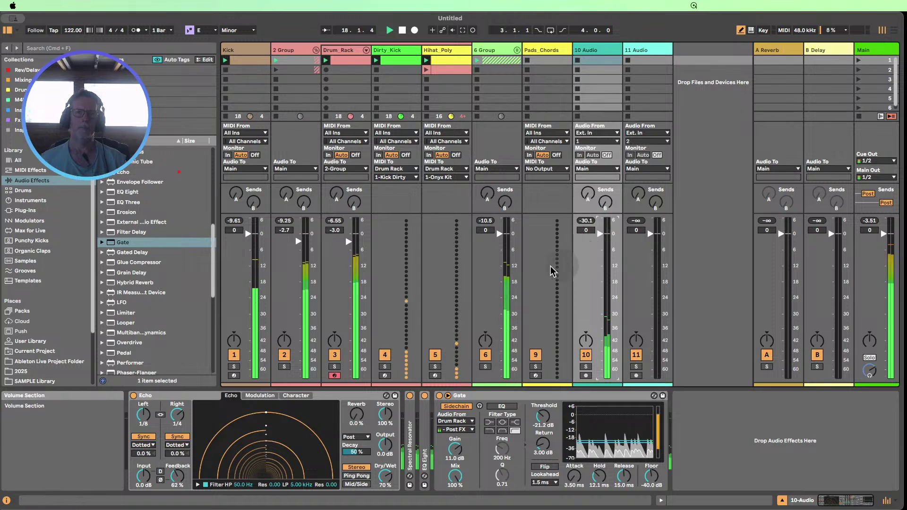
pyautogui.click(335, 354)
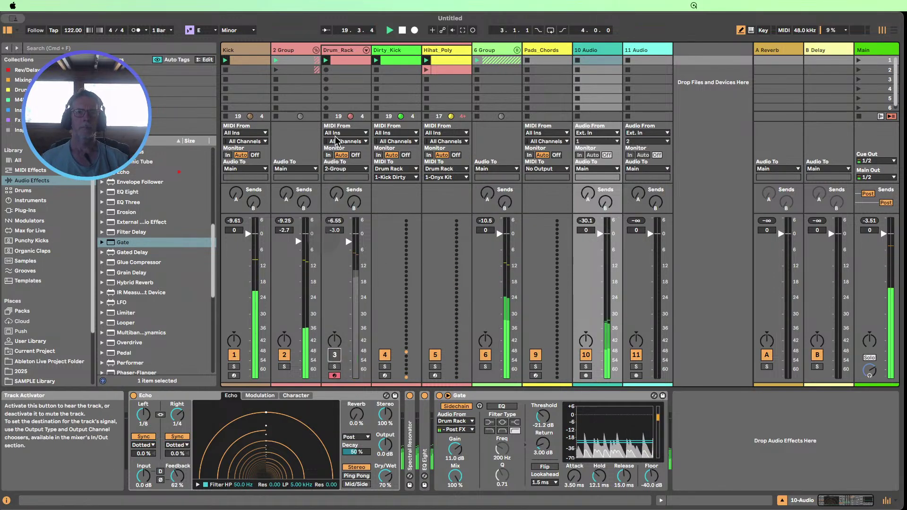
# - Compare the playing noise sound with 10 Audio's EQ Eight bypassed and re-enabled
pyautogui.click(316, 51)
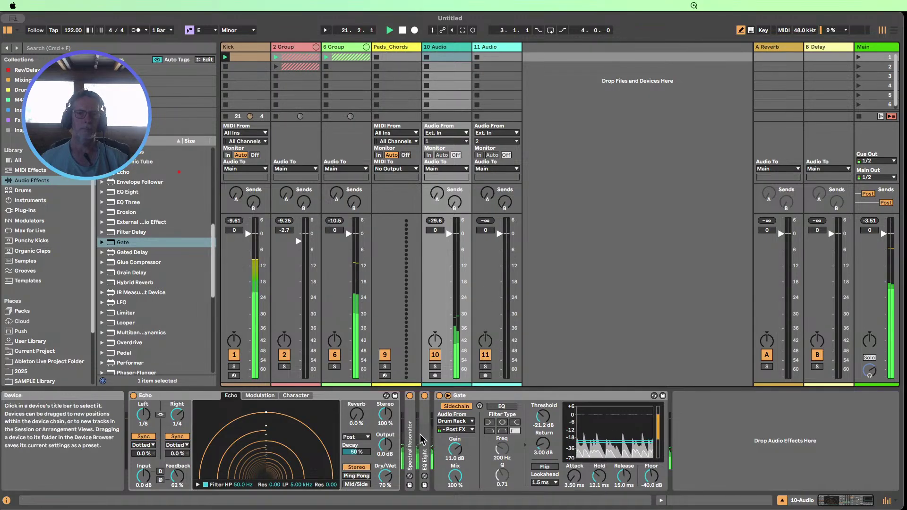
pyautogui.doubleClick(425, 453)
pyautogui.click(425, 396)
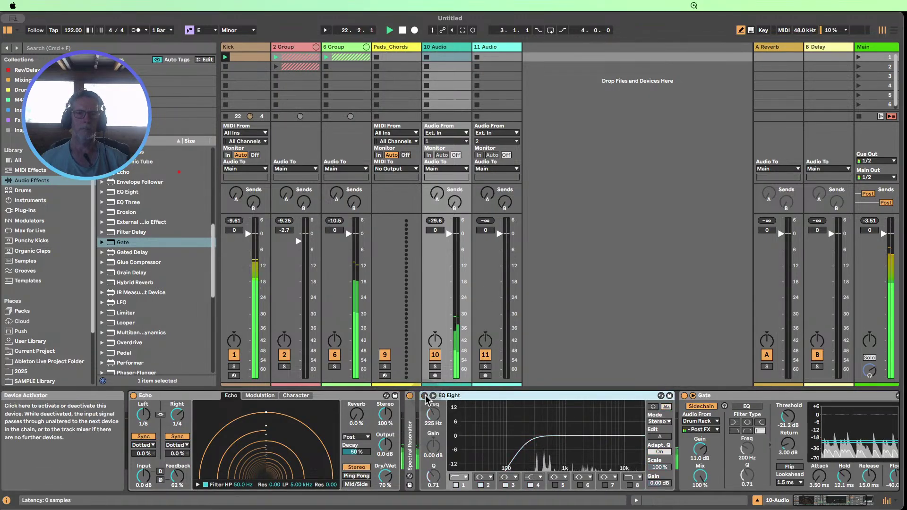
pyautogui.click(425, 396)
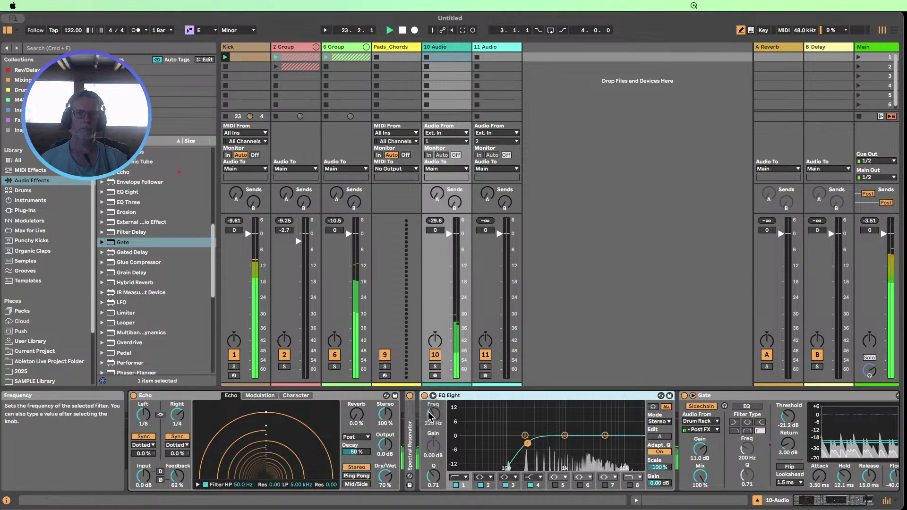
pyautogui.doubleClick(450, 396)
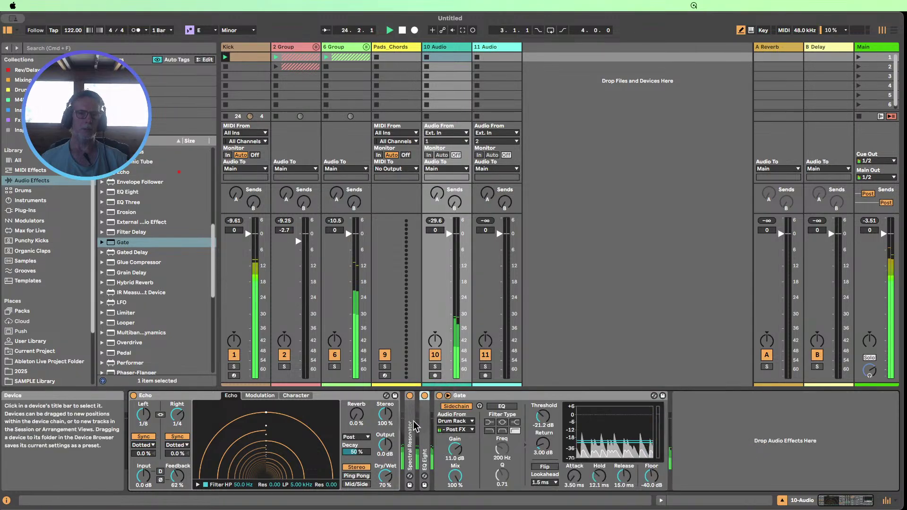
# - Compare the sound with 10 Audio's Spectral Resonator bypassed and re-enabled
pyautogui.doubleClick(409, 415)
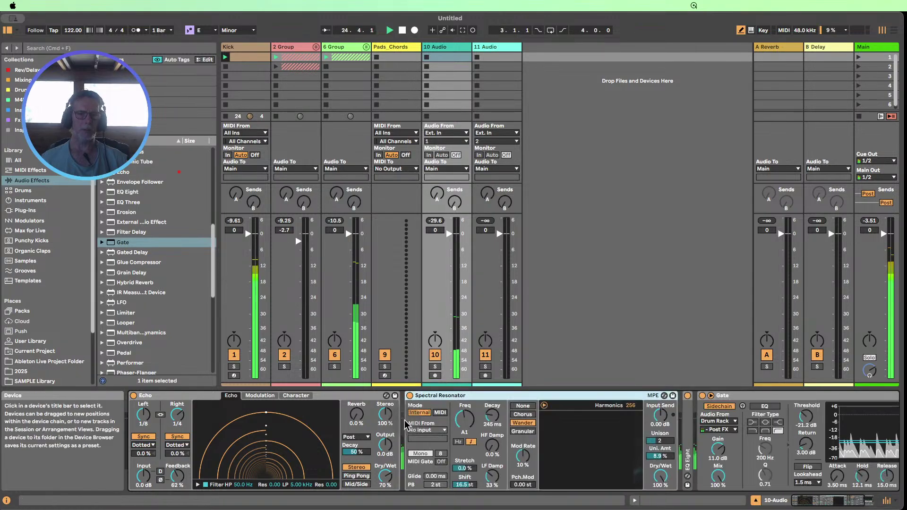
pyautogui.click(409, 395)
pyautogui.click(410, 397)
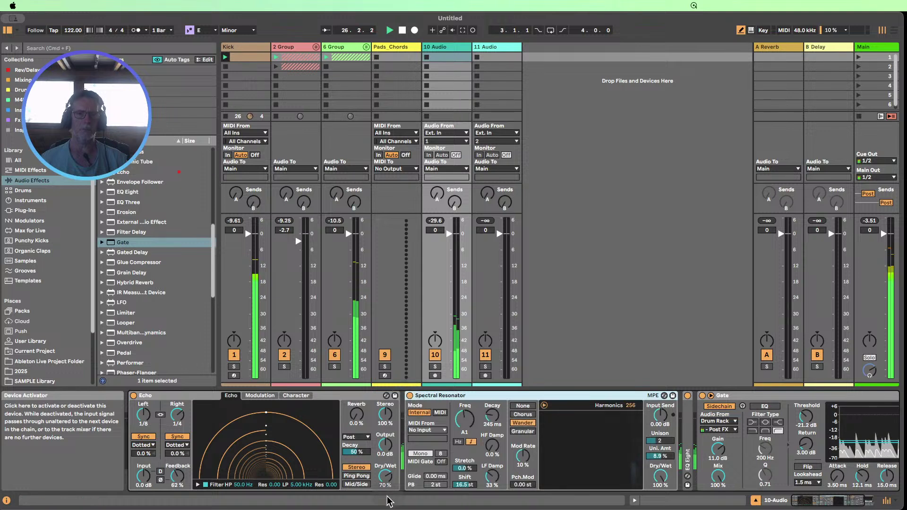
# - Try 10 Audio's Echo at 91% dry/wet, return it to 70%, and set its feedback to 77%
pyautogui.moveTo(385, 476); pyautogui.dragTo(386, 467)
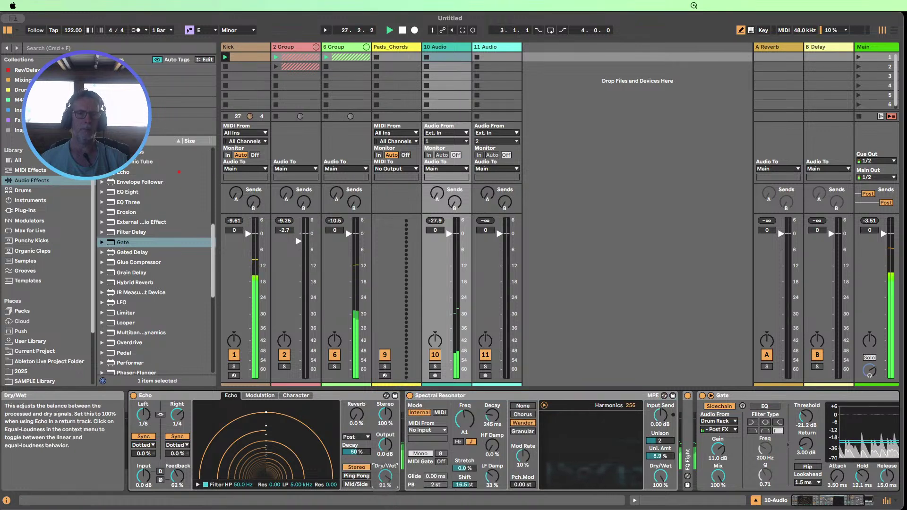
pyautogui.moveTo(177, 476); pyautogui.dragTo(177, 469)
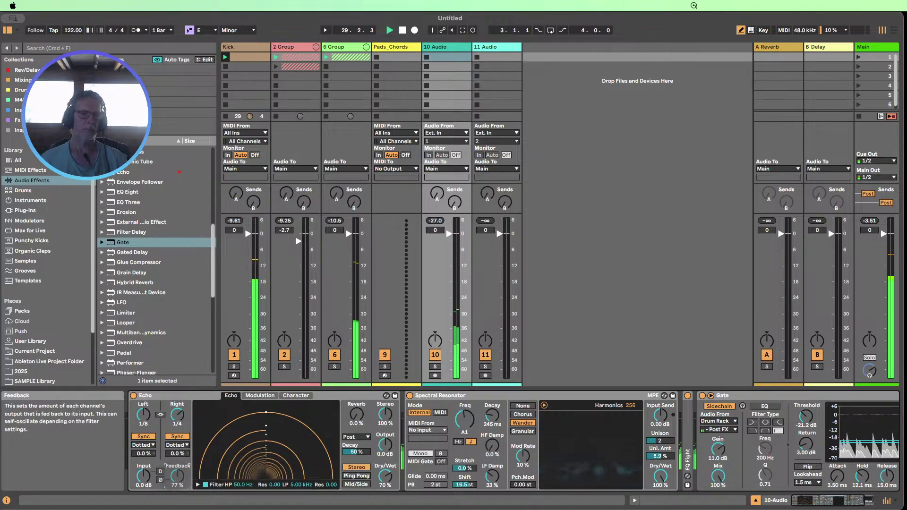
pyautogui.doubleClick(483, 396)
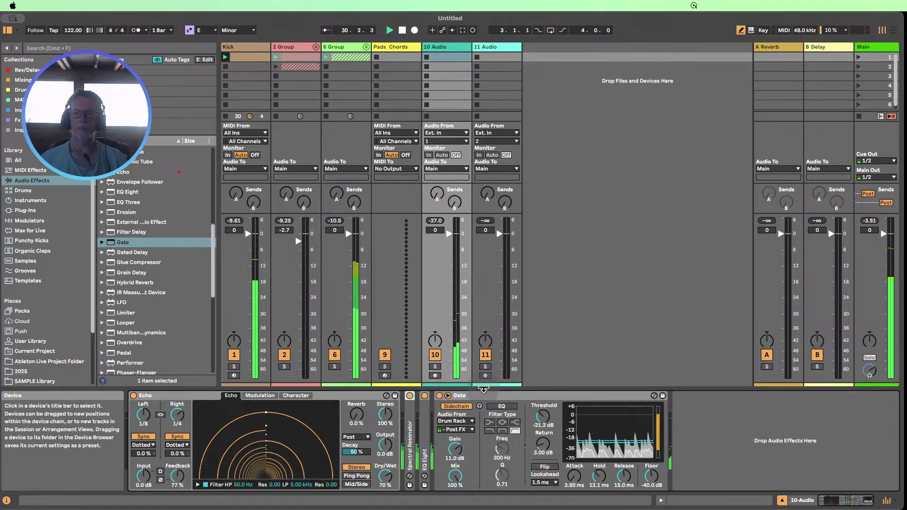
pyautogui.doubleClick(491, 396)
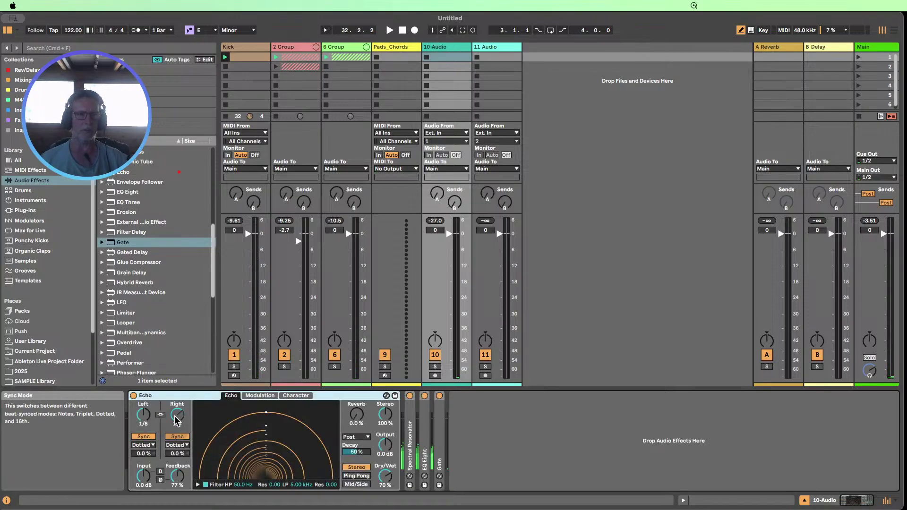
# - Check Echo's modulation and character settings and expand EQ Eight and Gate on 10 Audio
pyautogui.click(260, 395)
pyautogui.click(294, 395)
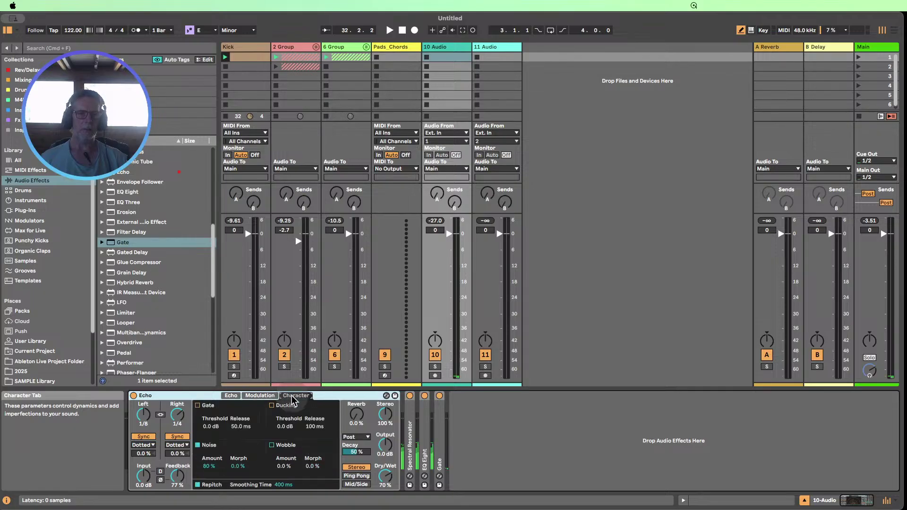
pyautogui.doubleClick(427, 429)
pyautogui.doubleClick(680, 420)
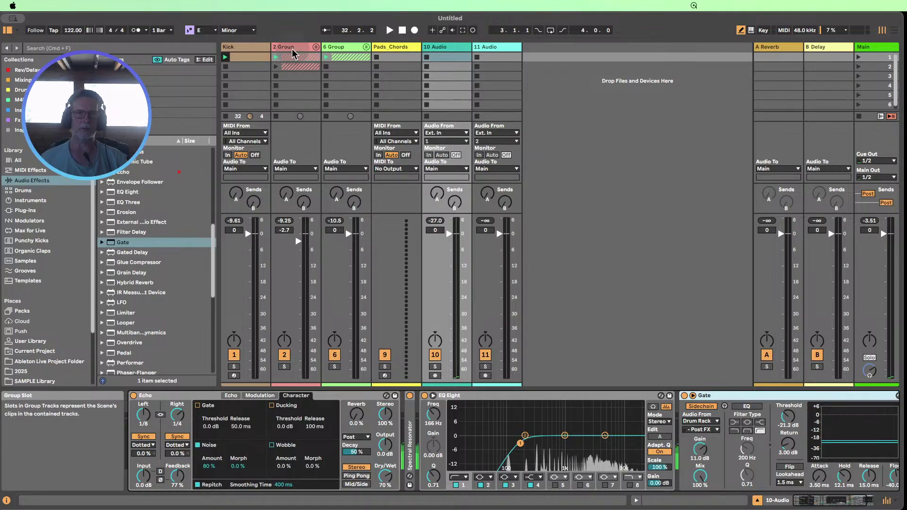
# - Show the tracks inside 2 Group, unmute Drum_Rack and restart playback
pyautogui.click(315, 47)
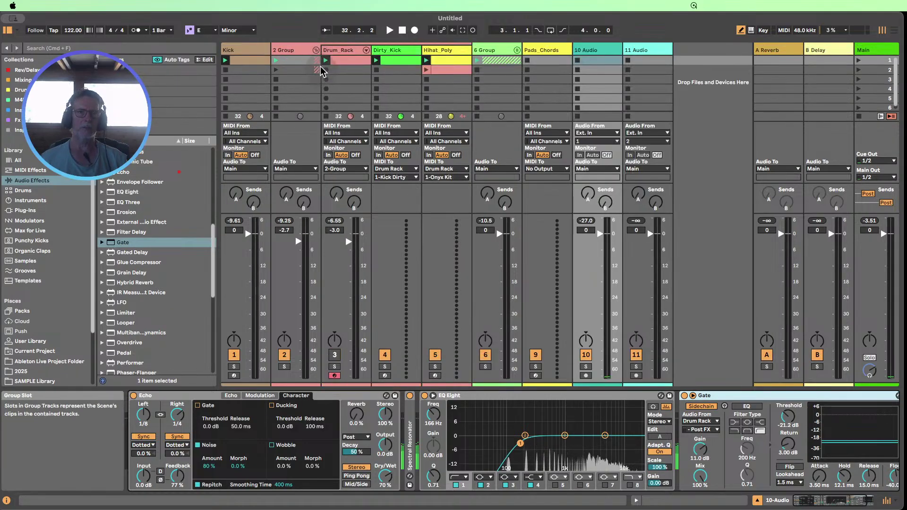
pyautogui.click(325, 60)
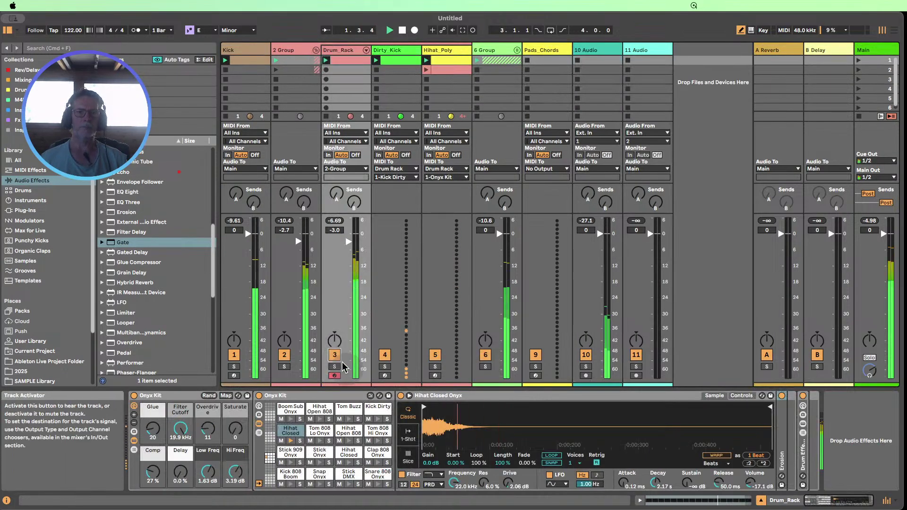
pyautogui.click(315, 50)
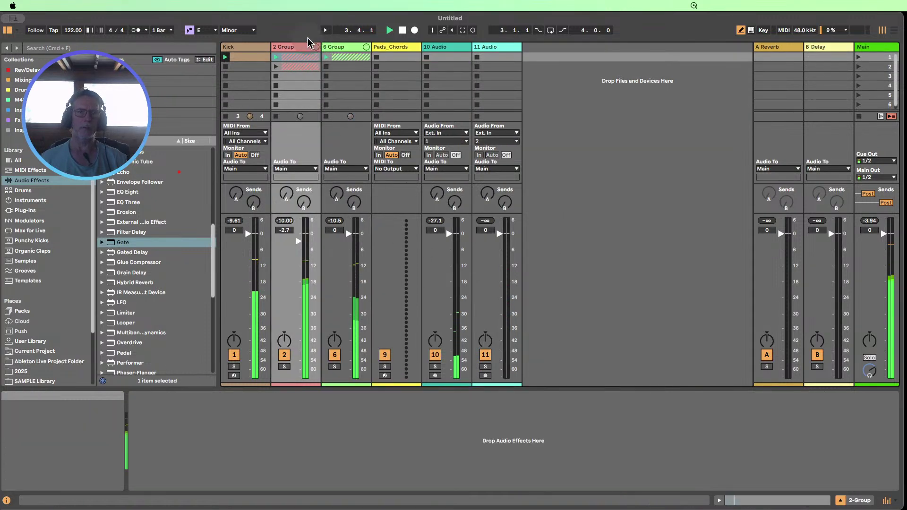
pyautogui.click(315, 46)
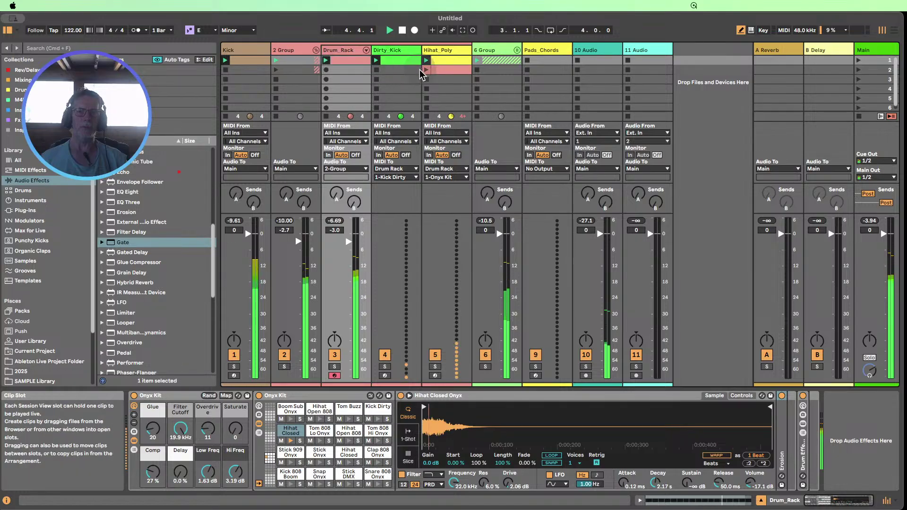
# - Set 10 Audio's Gate to 14.2 dB sidechain gain, -35.6 dB threshold and 10.0 ms hold, and collapse EQ Eight
pyautogui.click(601, 57)
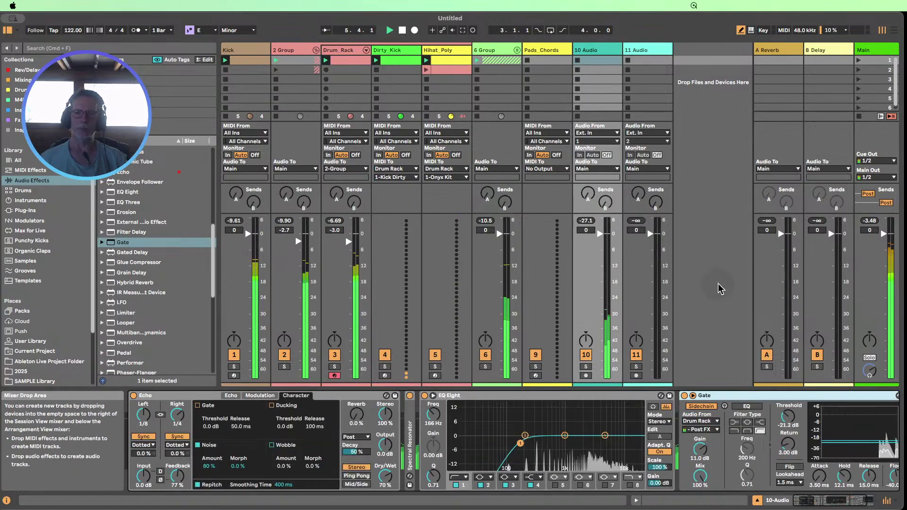
pyautogui.hscroll(3, 669, 443)
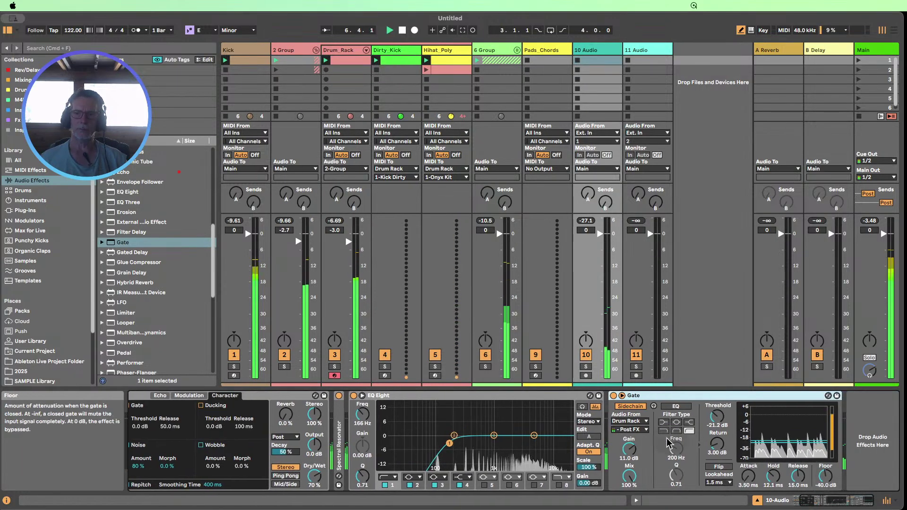
pyautogui.doubleClick(628, 452)
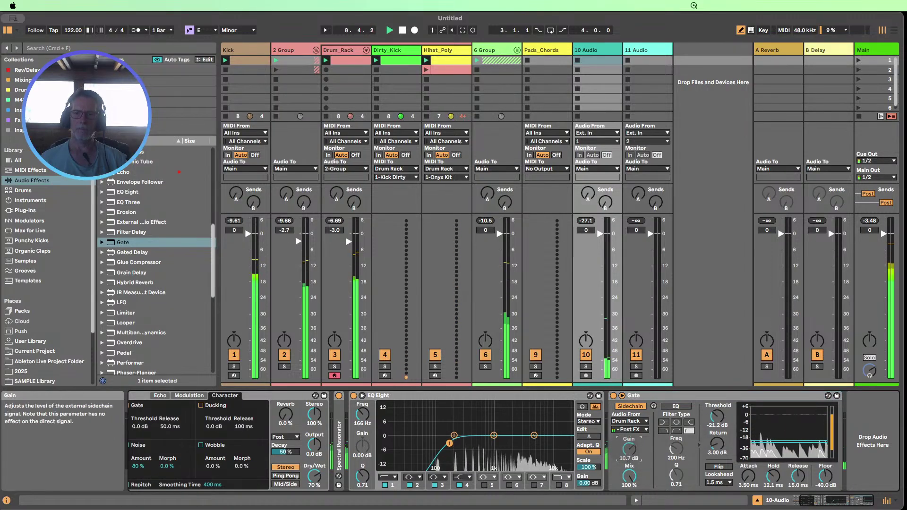
pyautogui.moveTo(629, 448); pyautogui.dragTo(628, 446)
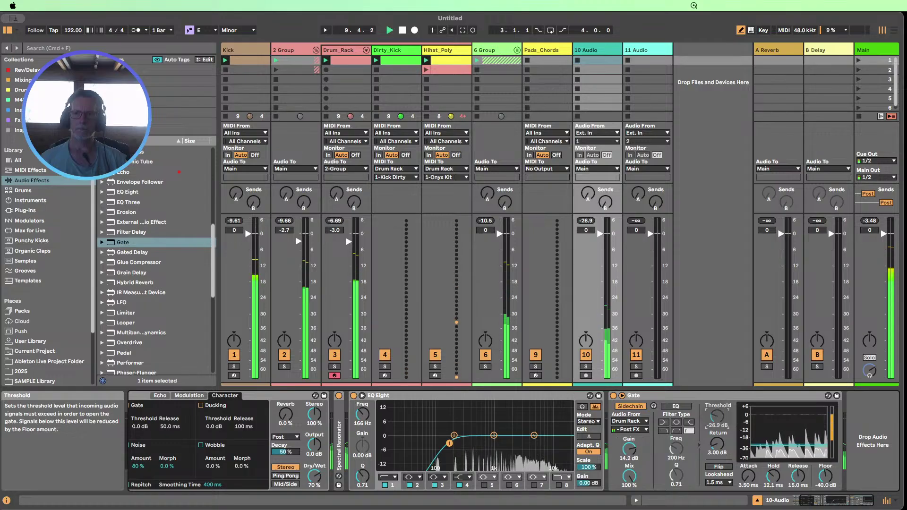
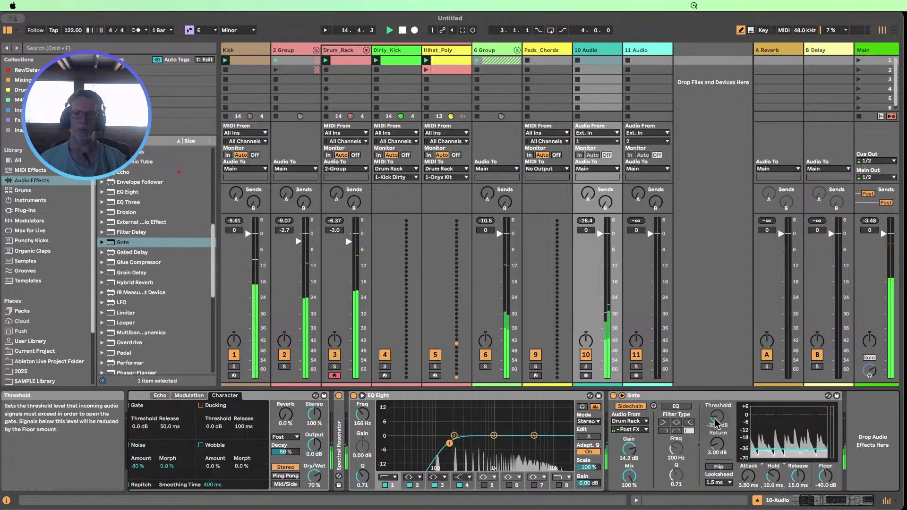
pyautogui.doubleClick(428, 396)
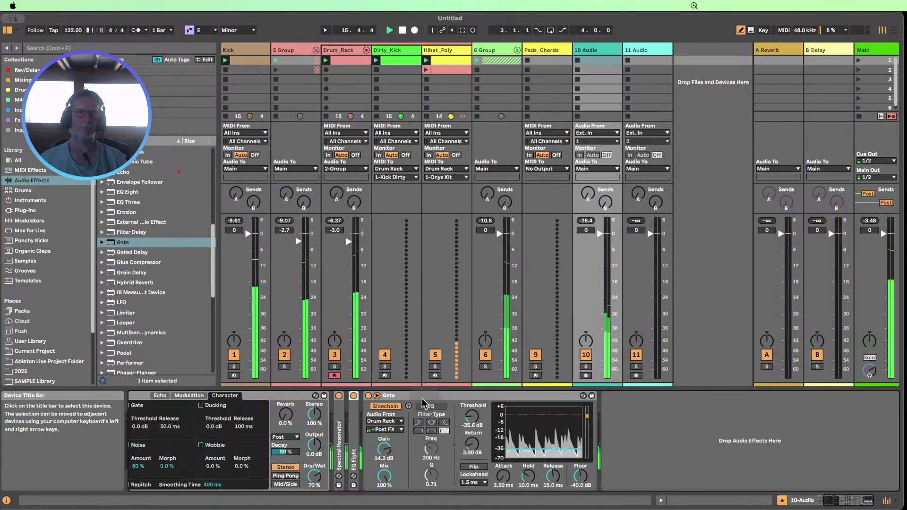
# - Fold 2 Group, stop playback and rename the 10 Audio track Noiz_Seq
pyautogui.click(315, 50)
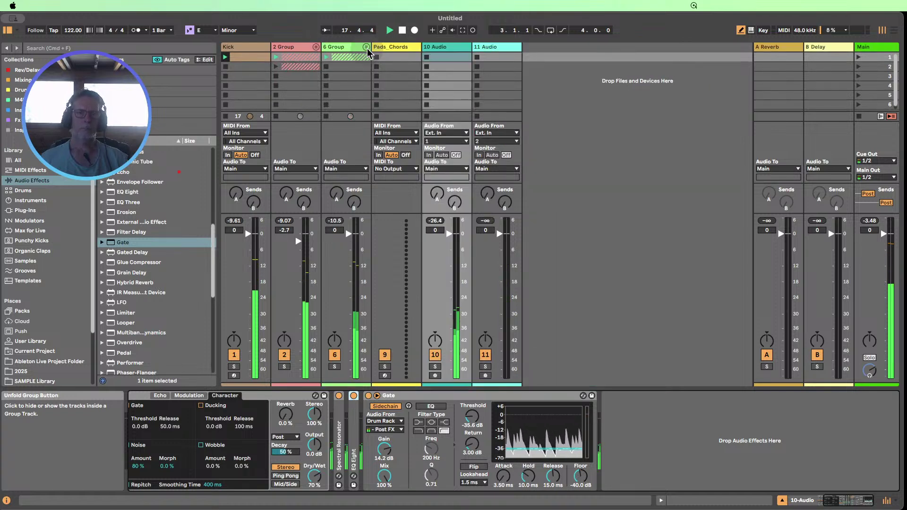
pyautogui.rightClick(443, 46)
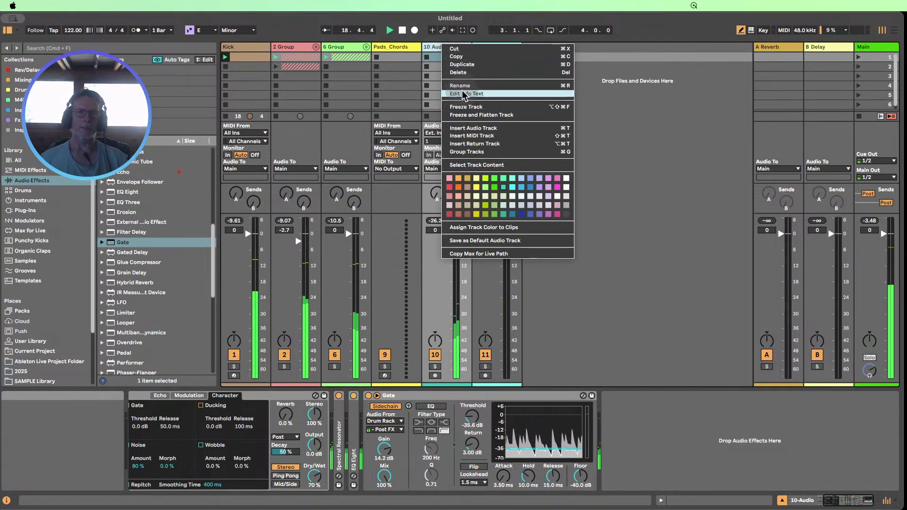
pyautogui.click(462, 94)
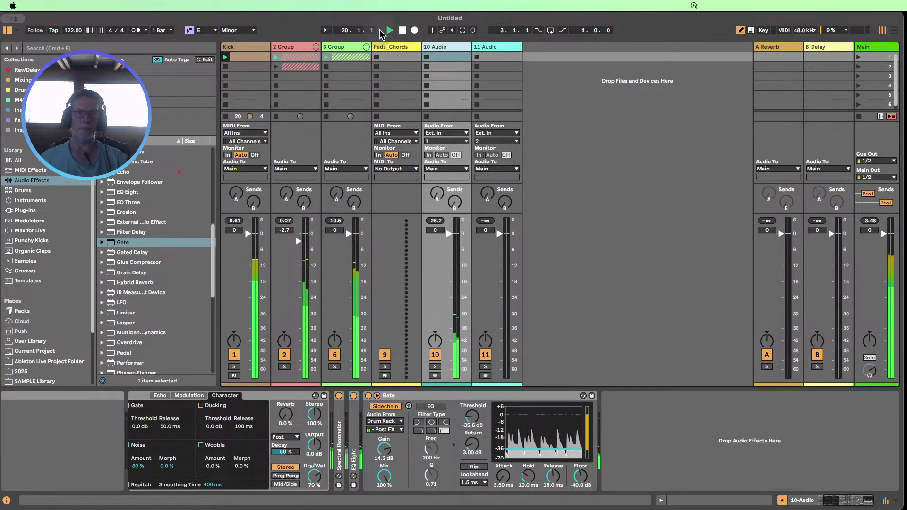
pyautogui.click(396, 33)
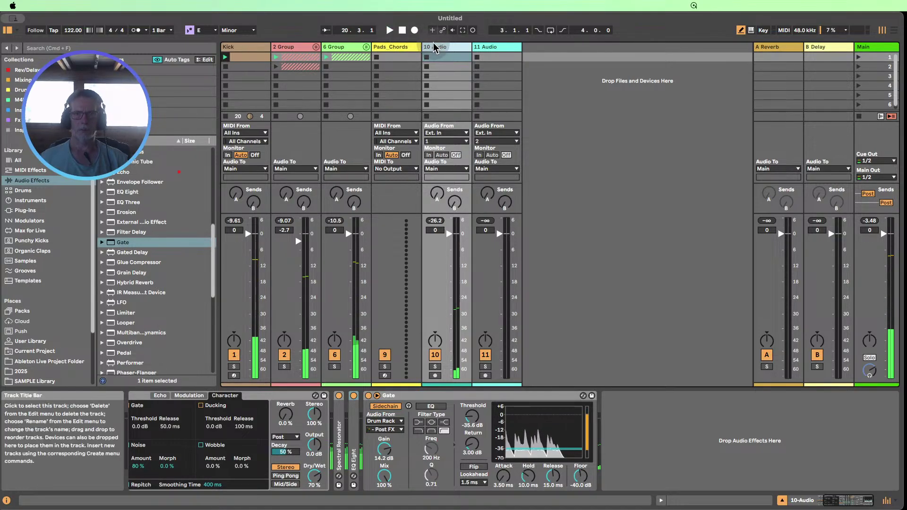
pyautogui.press('super+r')
pyautogui.write('No')
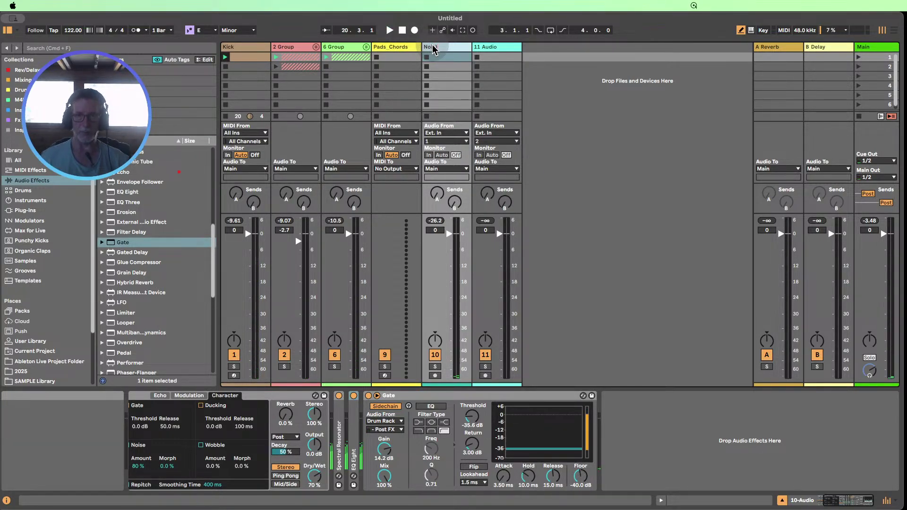
pyautogui.write('iz')
pyautogui.press('Return')
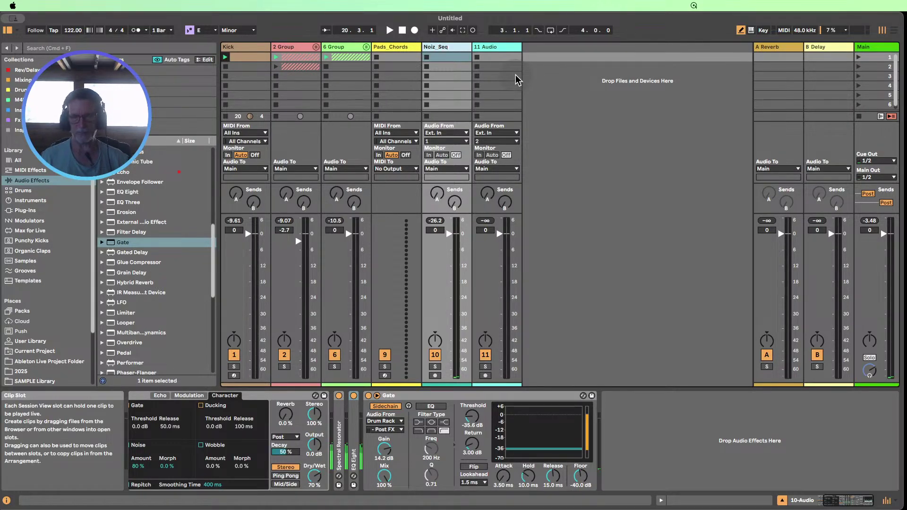
# - Change the Noiz_Seq track's colour to salmon orange
pyautogui.click(435, 56)
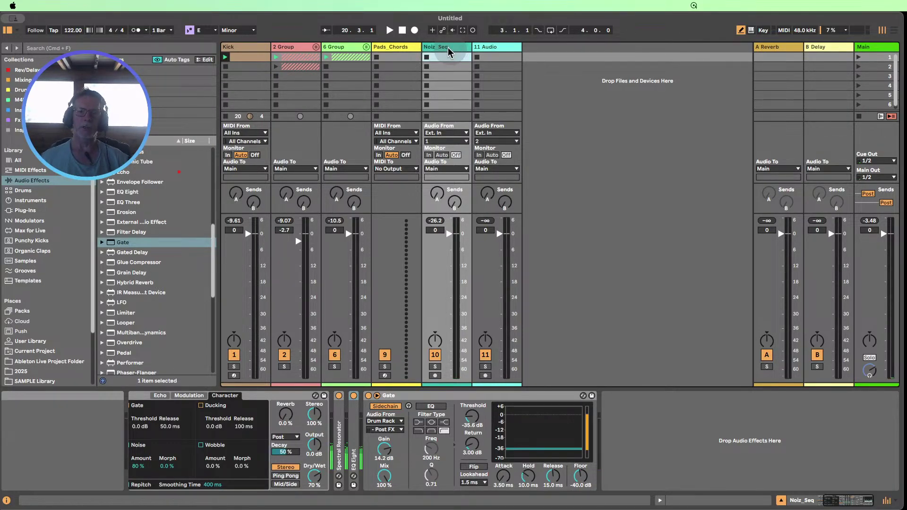
pyautogui.rightClick(448, 49)
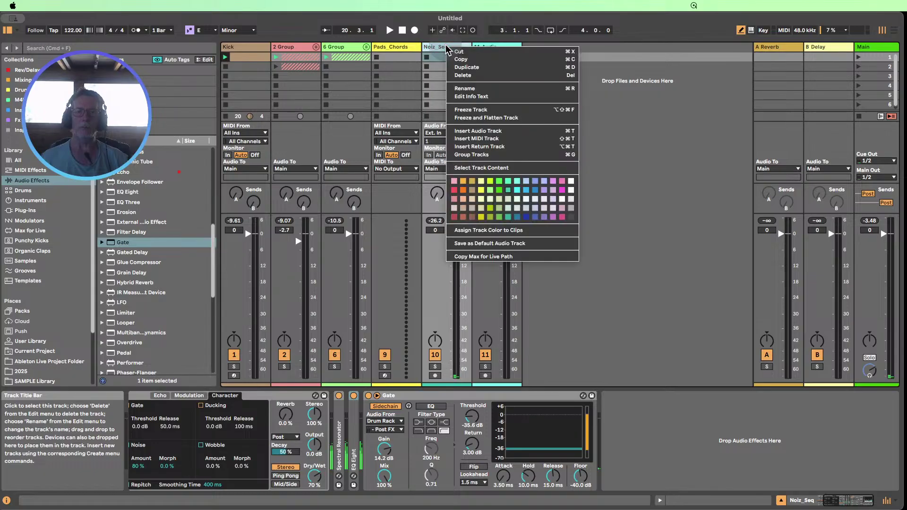
pyautogui.click(462, 193)
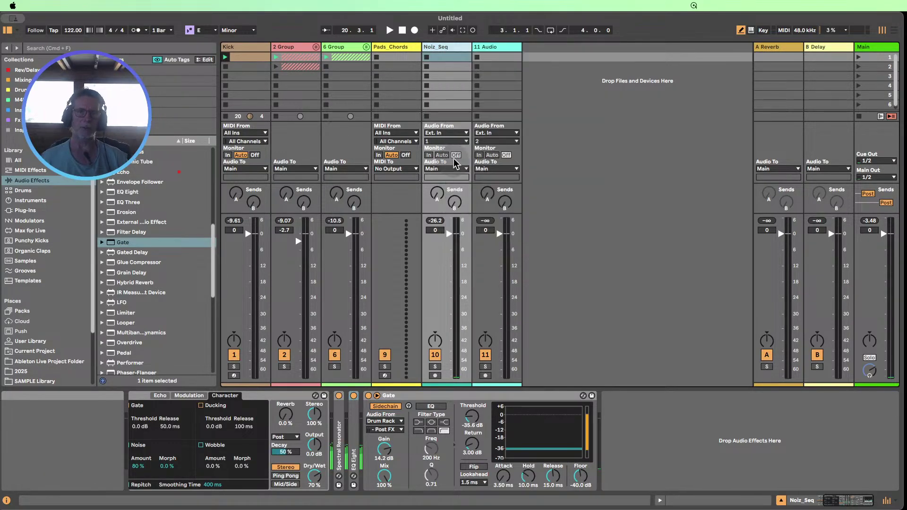
pyautogui.rightClick(441, 49)
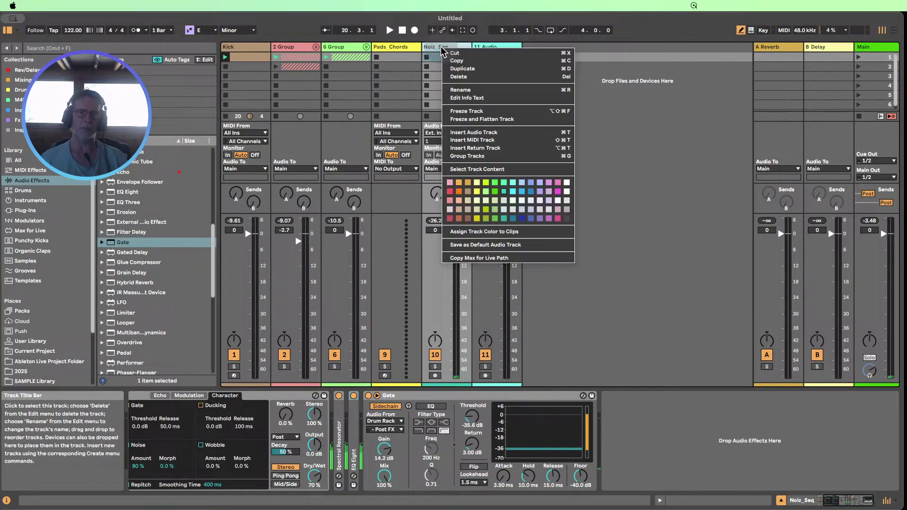
pyautogui.click(459, 204)
# - Change the Pads_Chords track's colour to the blue Cerulean
pyautogui.click(392, 47)
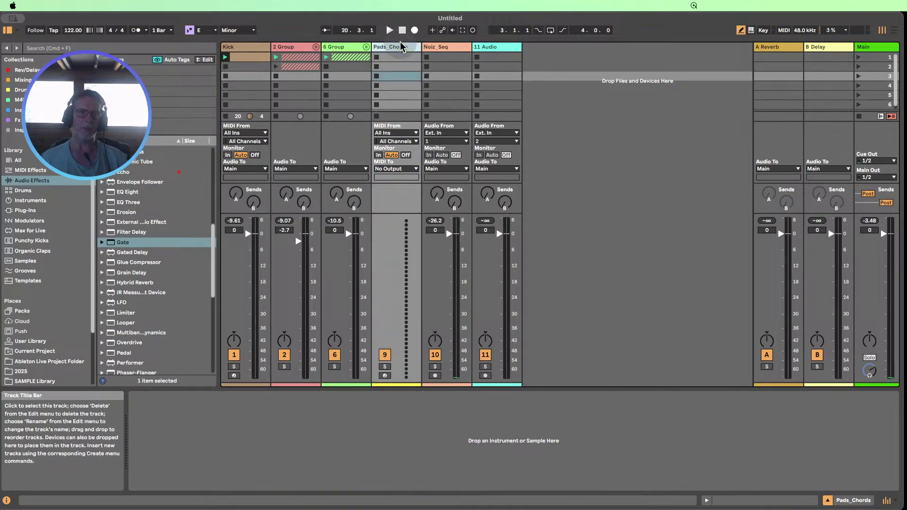
pyautogui.rightClick(403, 50)
pyautogui.click(482, 193)
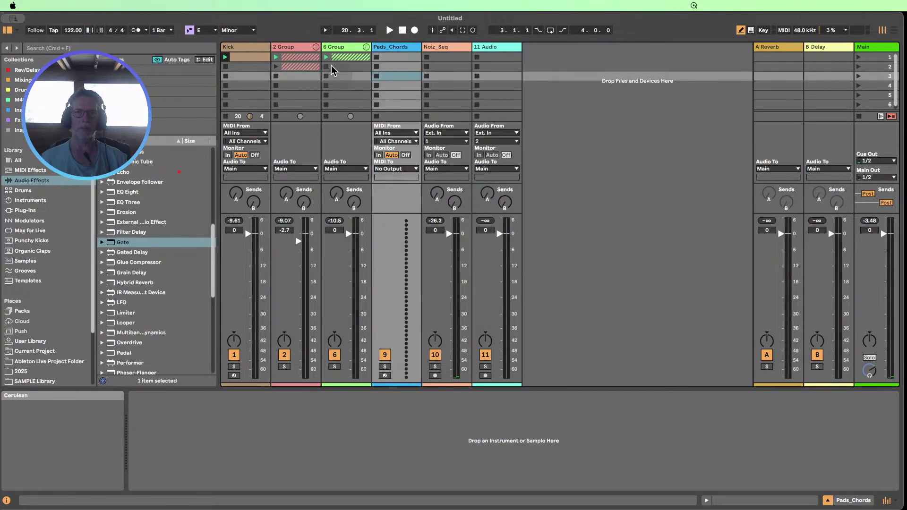
# - Unfold 6 Group and rename the Hand_Perc track Hand_Perc_Mel after checking its clip's notes
pyautogui.click(352, 46)
pyautogui.click(366, 47)
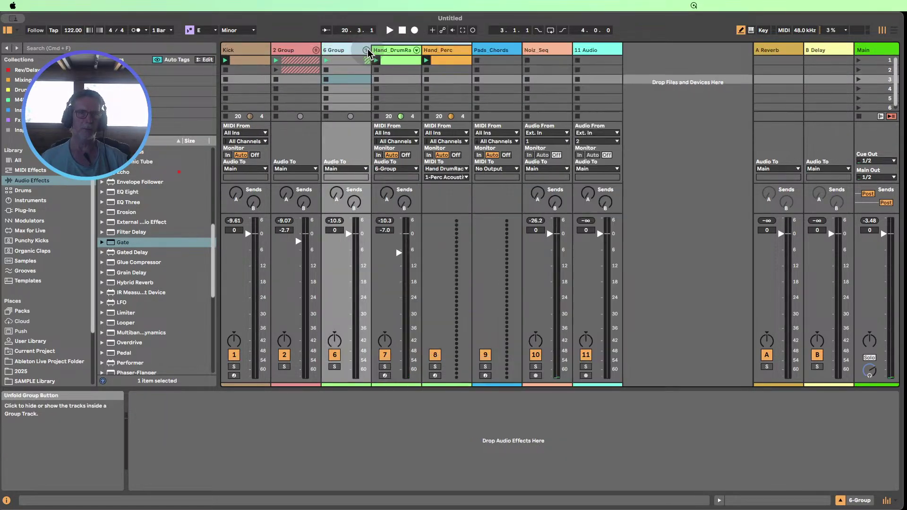
pyautogui.click(442, 53)
pyautogui.doubleClick(439, 61)
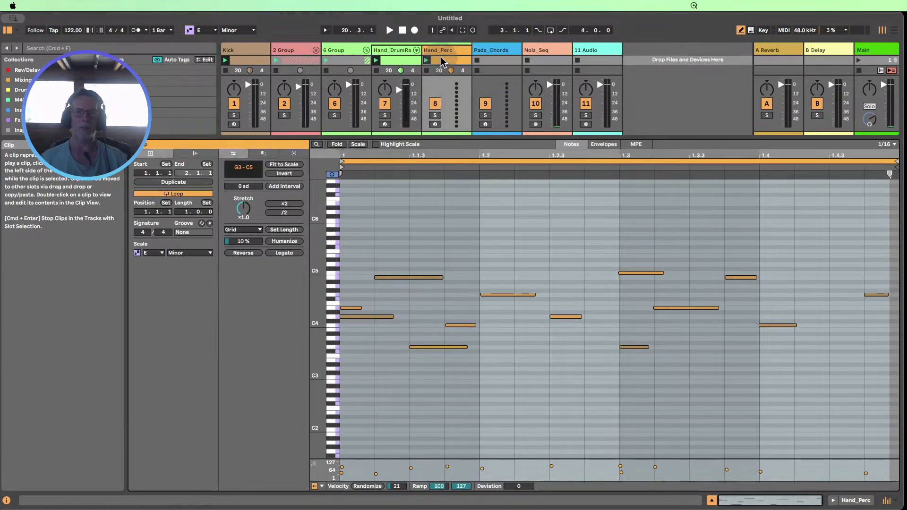
pyautogui.click(442, 51)
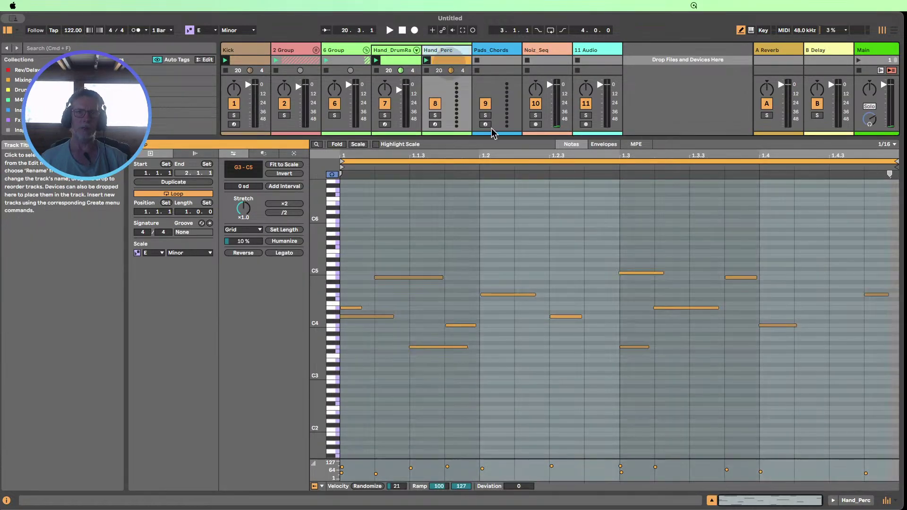
pyautogui.click(714, 503)
pyautogui.click(448, 56)
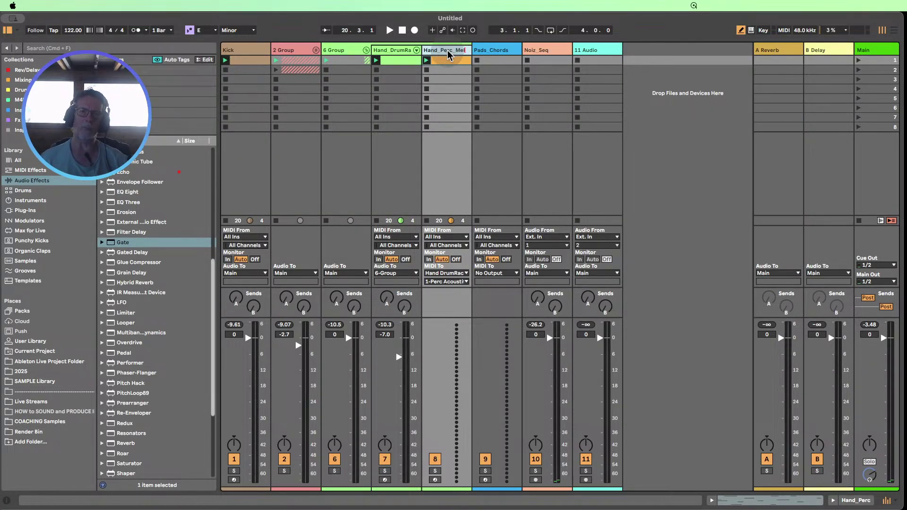
# - Check the notes in the Hand_DrumRack track's first clip and rename the track Shaker
pyautogui.click(392, 62)
pyautogui.doubleClick(392, 64)
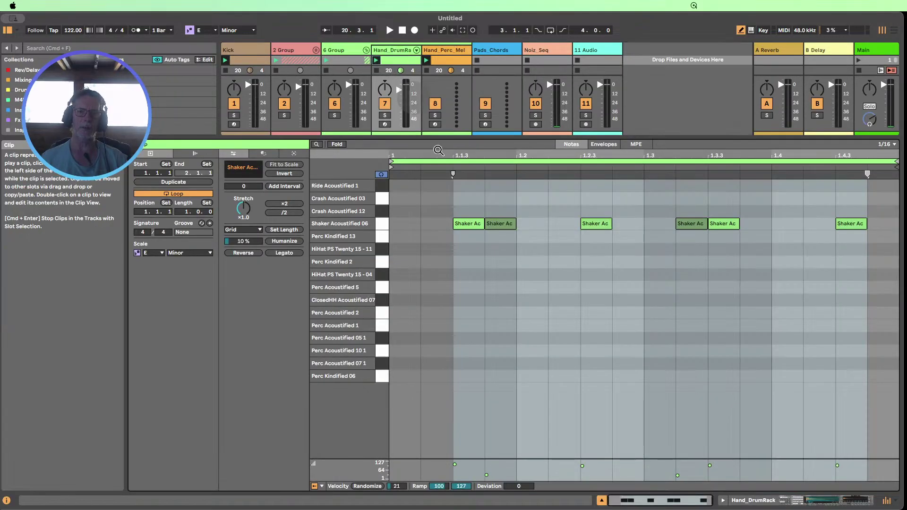
pyautogui.click(603, 501)
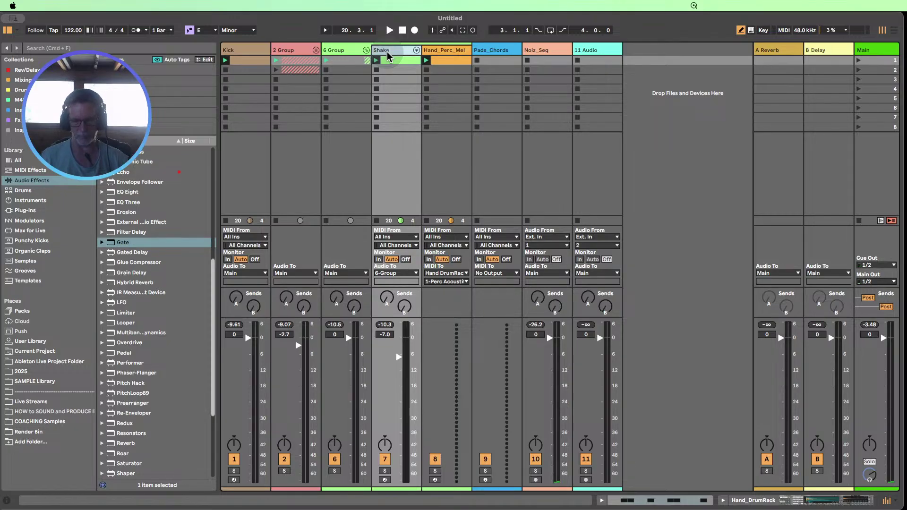
pyautogui.click(388, 69)
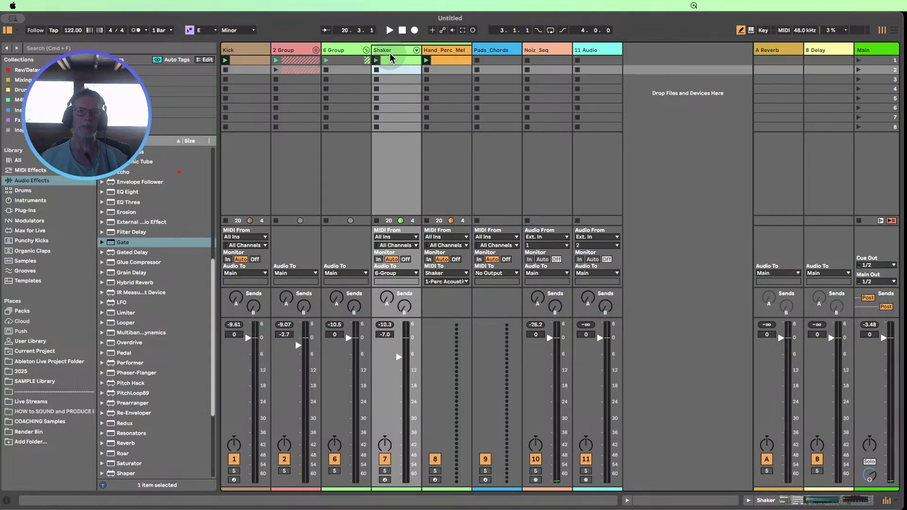
# - Change the Shaker track's colour to bright yellow and assign that colour to its clips
pyautogui.rightClick(391, 52)
pyautogui.click(422, 199)
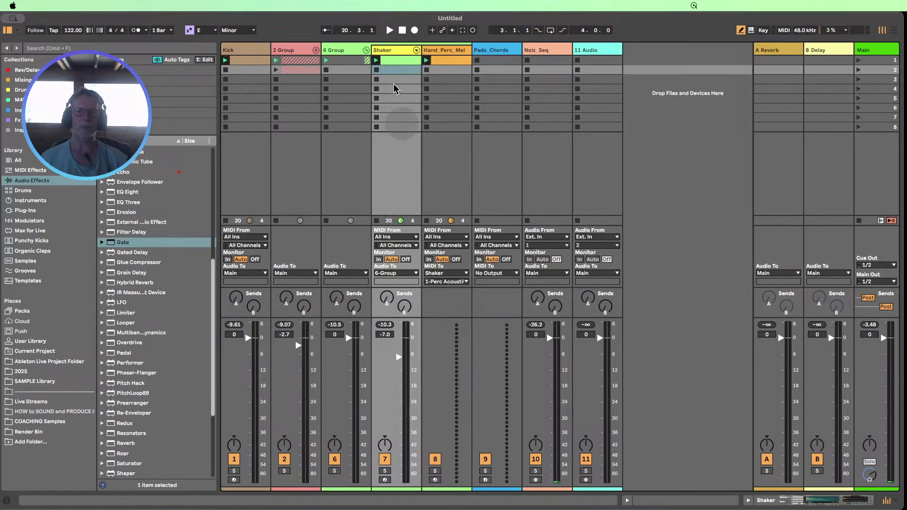
pyautogui.rightClick(391, 53)
pyautogui.click(423, 236)
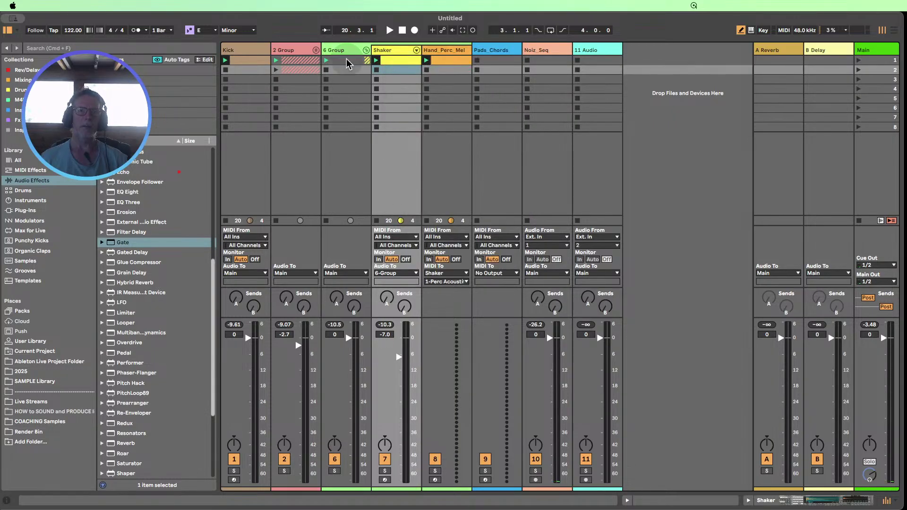
# - Rename 6 Group as Hand_Rack in a mustard yellow track colour, and fold the group
pyautogui.click(345, 51)
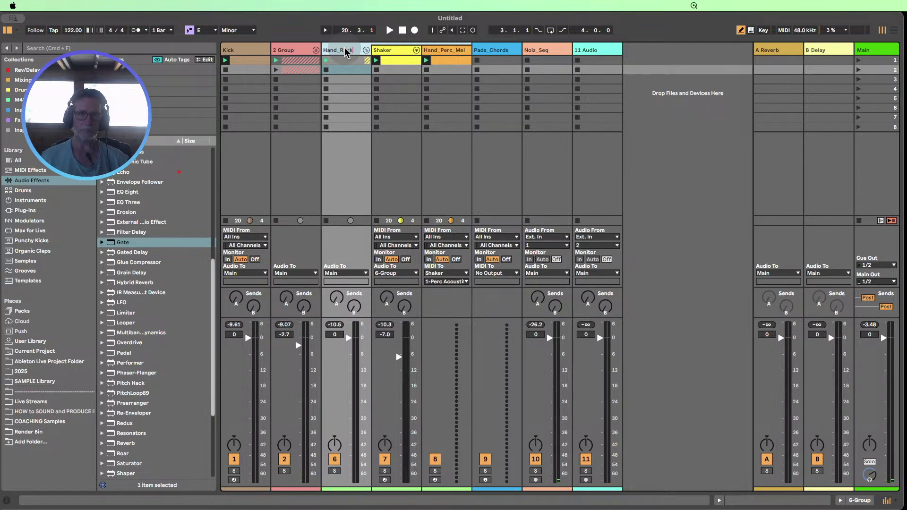
pyautogui.click(348, 98)
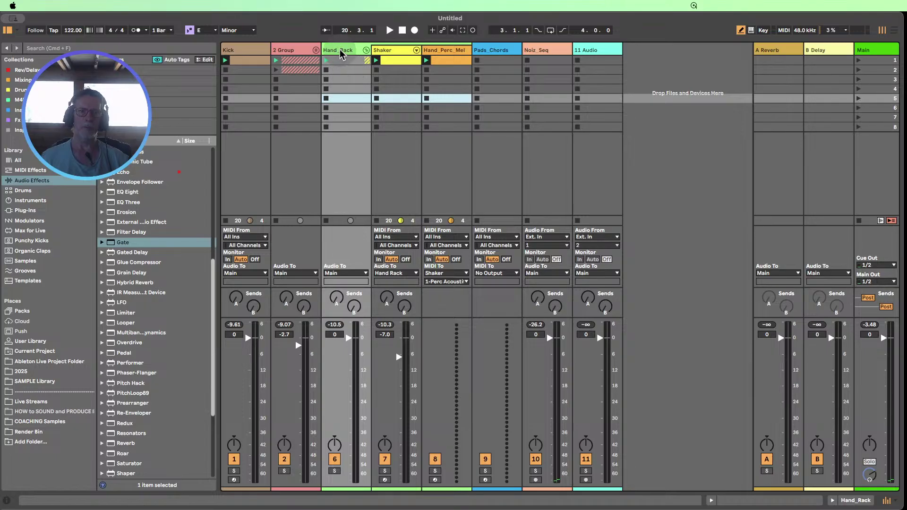
pyautogui.rightClick(342, 51)
pyautogui.click(362, 173)
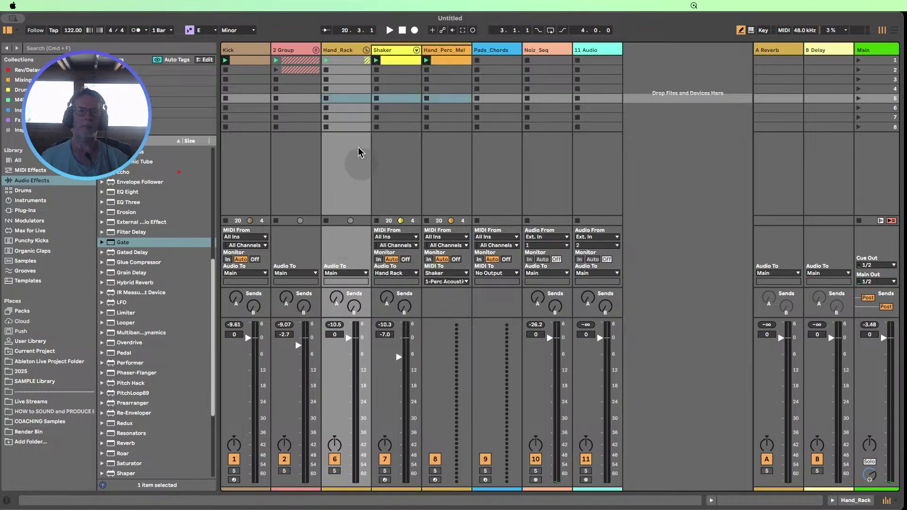
pyautogui.click(366, 50)
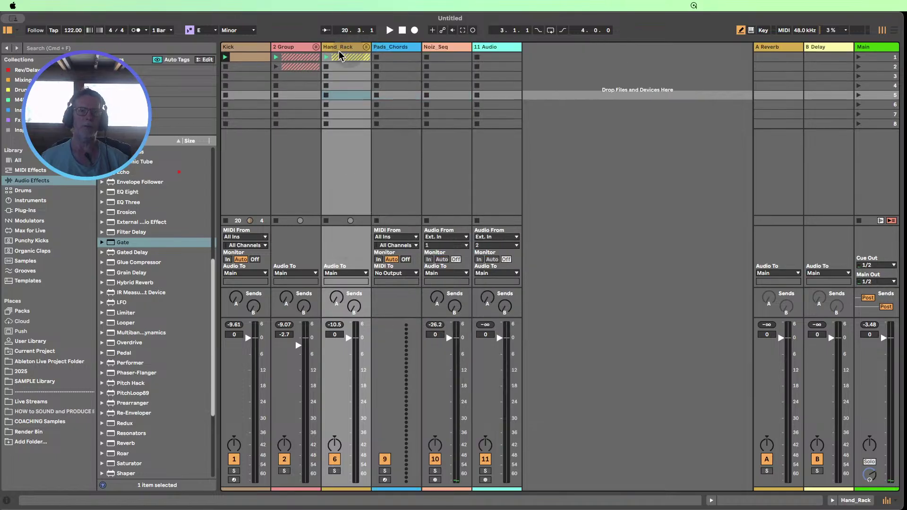
# - Unfold 2 Group and examine the notes in the first Hihat_Poly clip
pyautogui.click(316, 50)
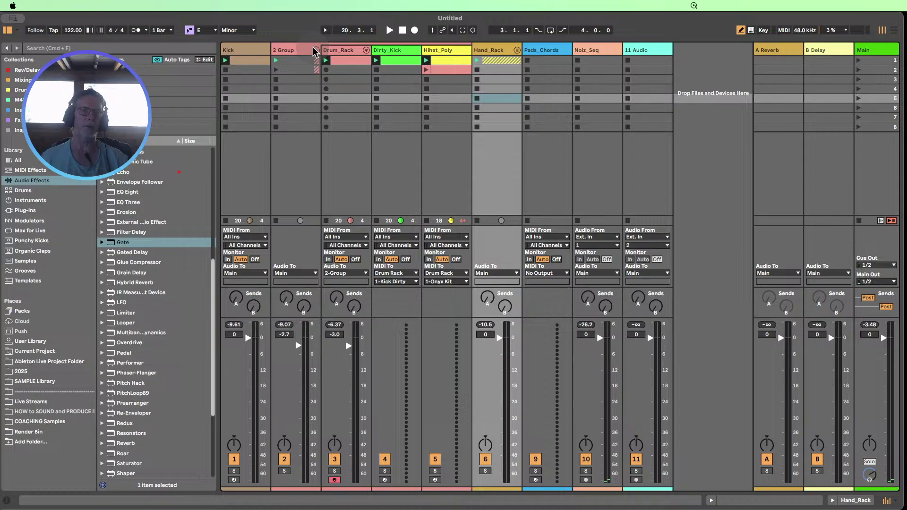
pyautogui.doubleClick(437, 50)
pyautogui.doubleClick(446, 60)
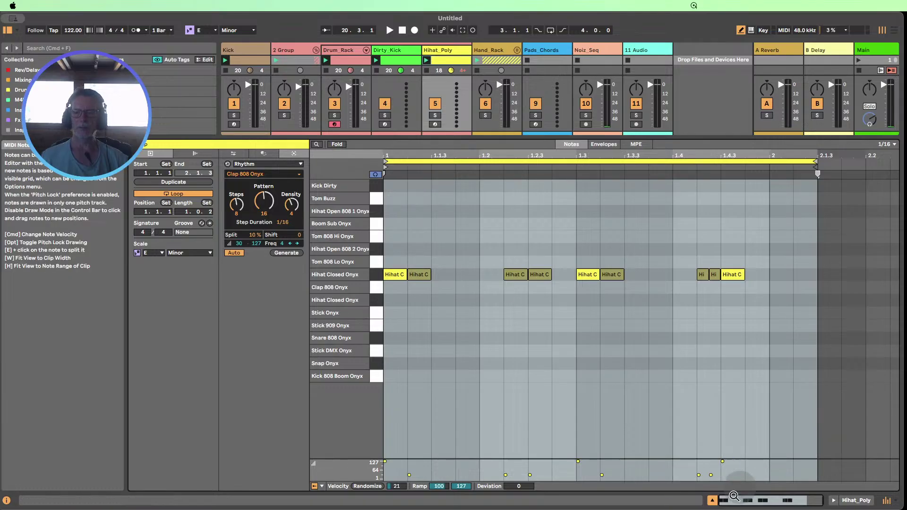
pyautogui.click(711, 502)
# - Assign the Hihat_Poly track's yellow colour to its clips and rename the track CLsedHihat_Poly
pyautogui.rightClick(452, 55)
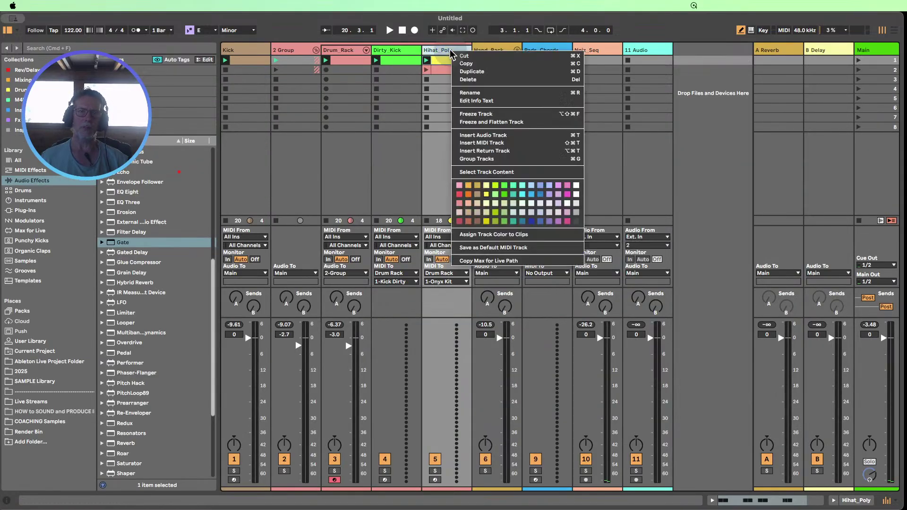
pyautogui.click(484, 239)
pyautogui.rightClick(444, 49)
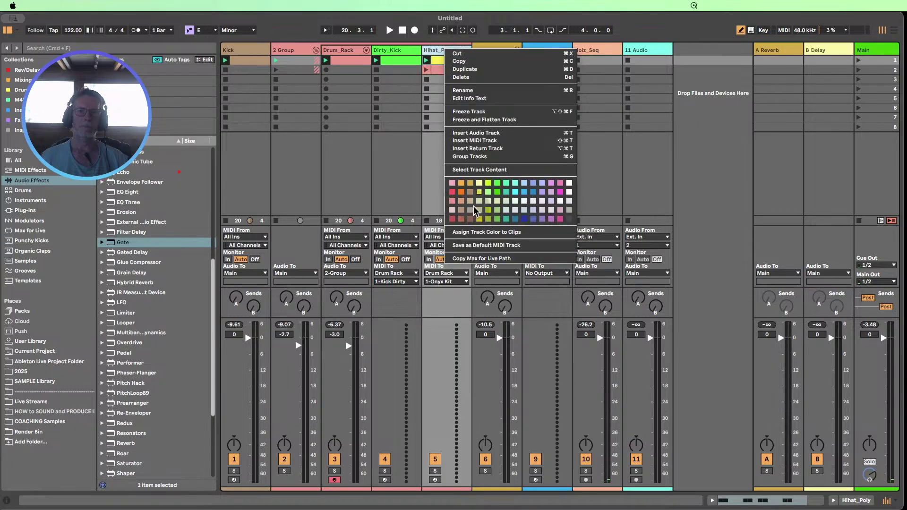
pyautogui.click(470, 235)
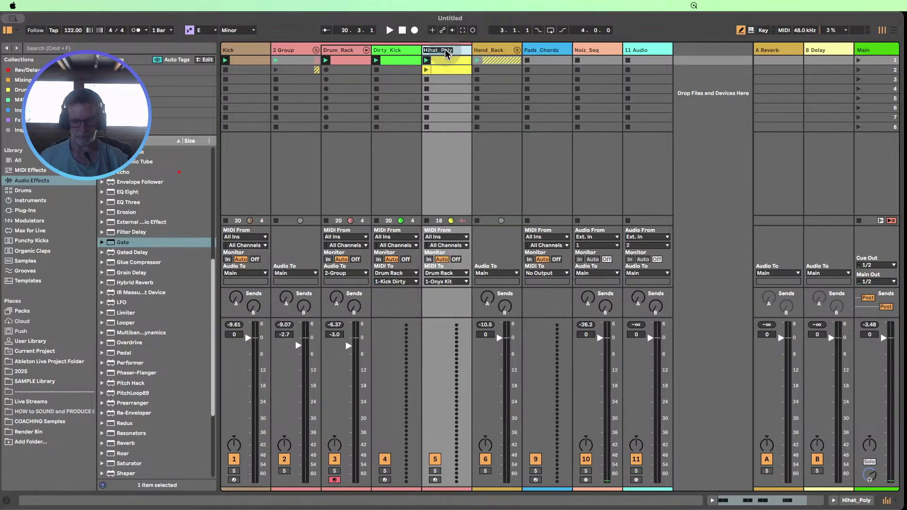
pyautogui.write('Closed')
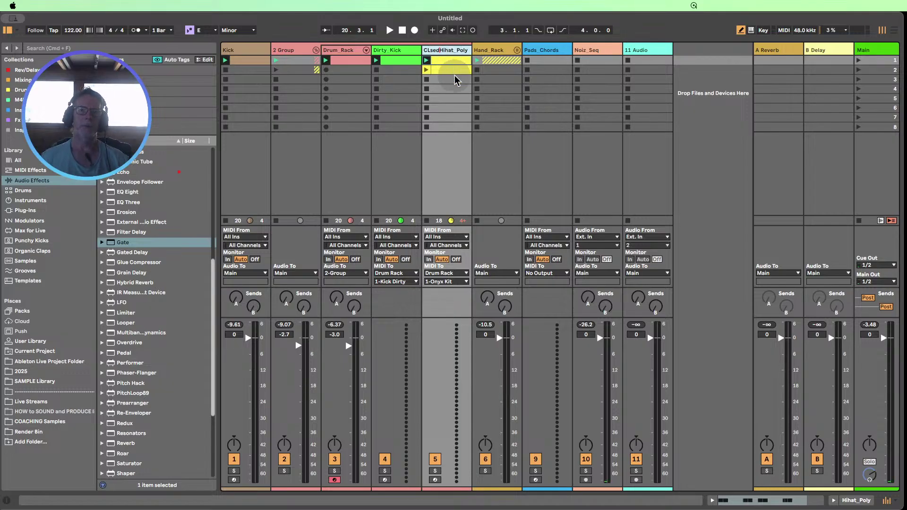
pyautogui.press('Return')
# - Change the Dirty_Kick track's colour to the salmon pink of its group and assign it to the track's clips
pyautogui.click(395, 51)
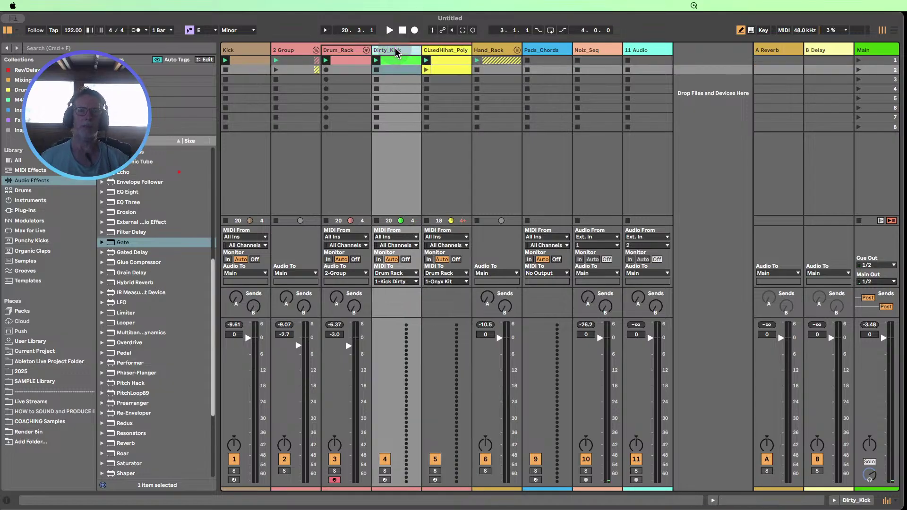
pyautogui.rightClick(395, 51)
pyautogui.click(404, 202)
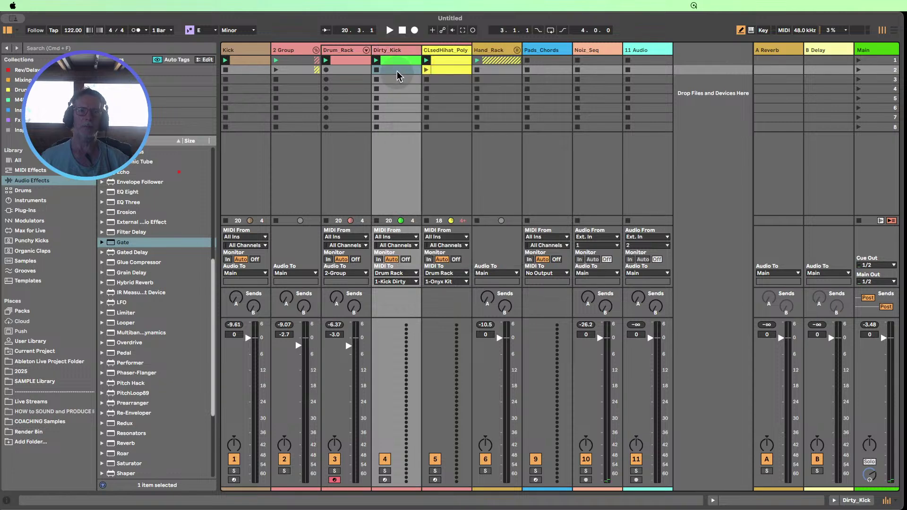
pyautogui.rightClick(394, 50)
pyautogui.click(429, 235)
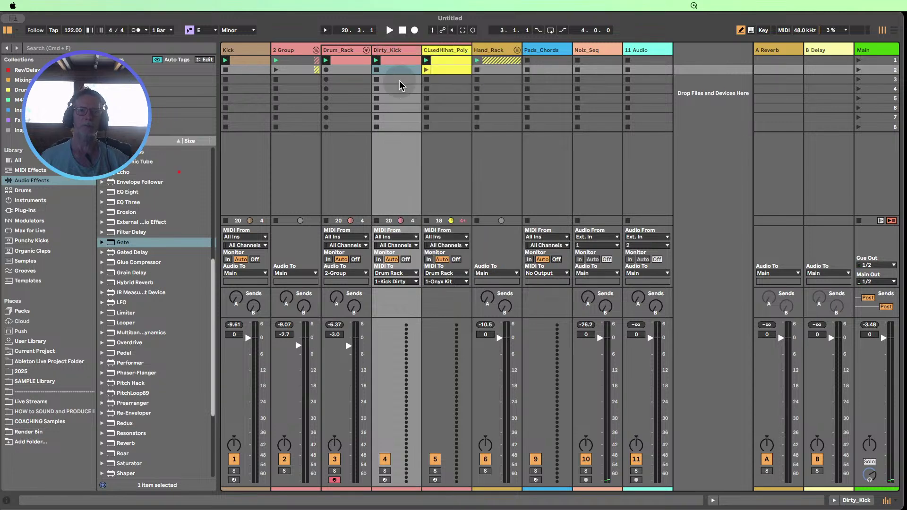
pyautogui.click(399, 80)
# - Check the Drum_Rack track's devices and first clip's notes, and rename the track ClseHihat
pyautogui.click(352, 49)
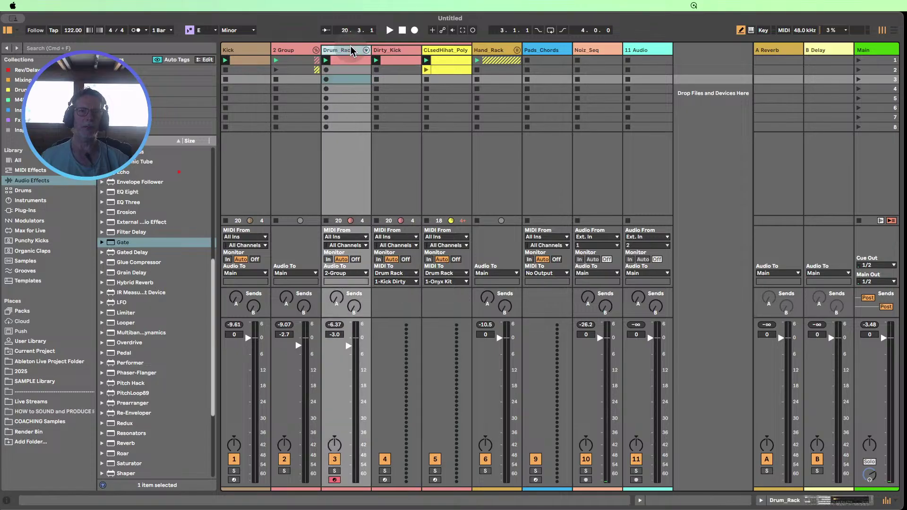
pyautogui.doubleClick(352, 50)
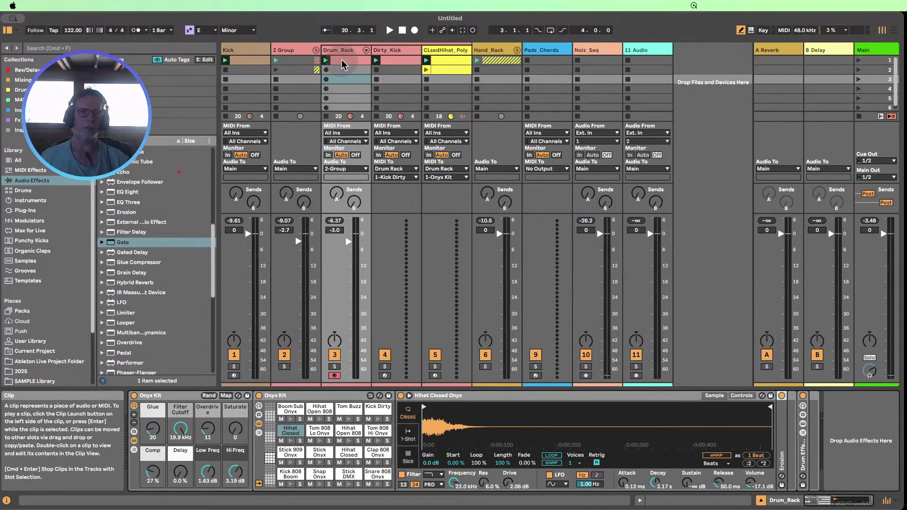
pyautogui.doubleClick(343, 61)
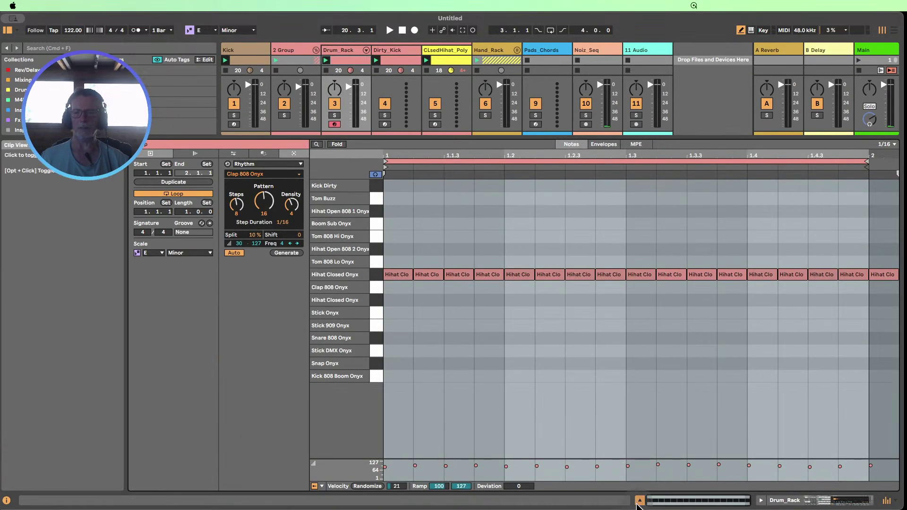
pyautogui.click(639, 500)
pyautogui.rightClick(332, 51)
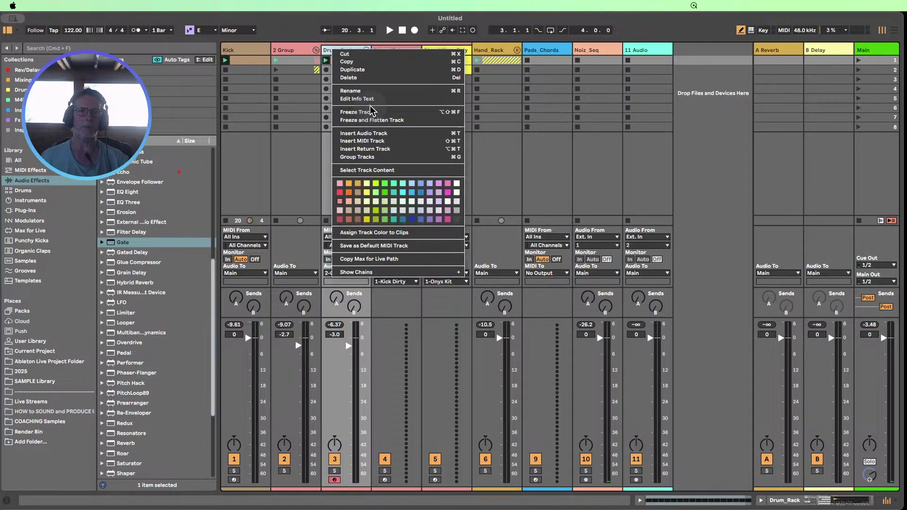
pyautogui.click(365, 91)
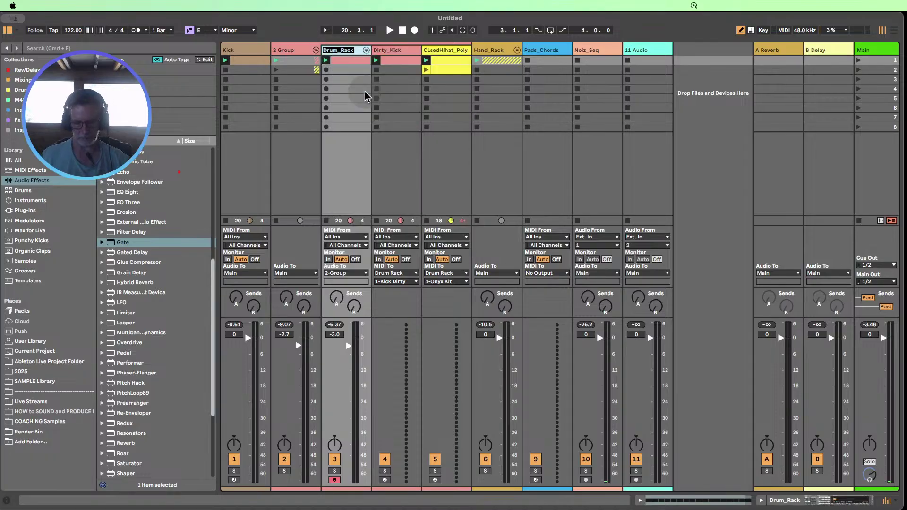
pyautogui.write('ClseHihat')
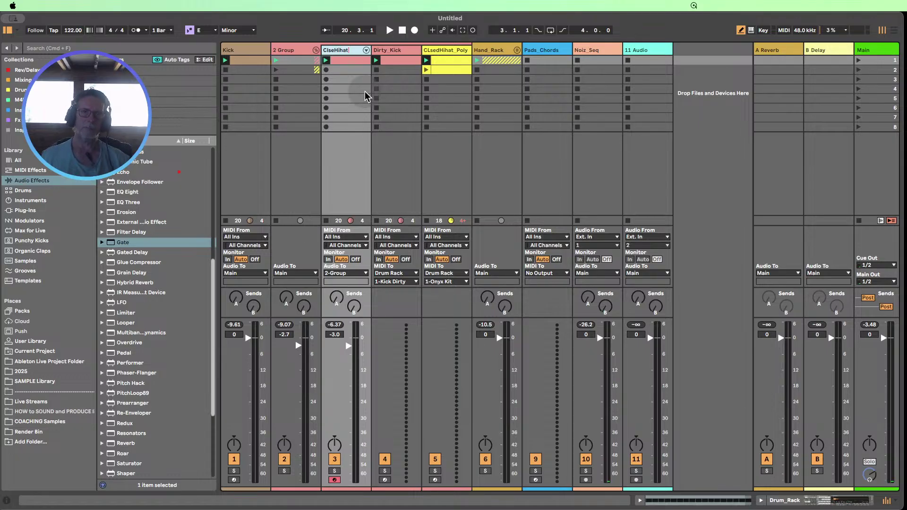
pyautogui.click(354, 70)
# - Change the ClseHihat track's colour to bright yellow and assign that colour to its clips
pyautogui.rightClick(354, 52)
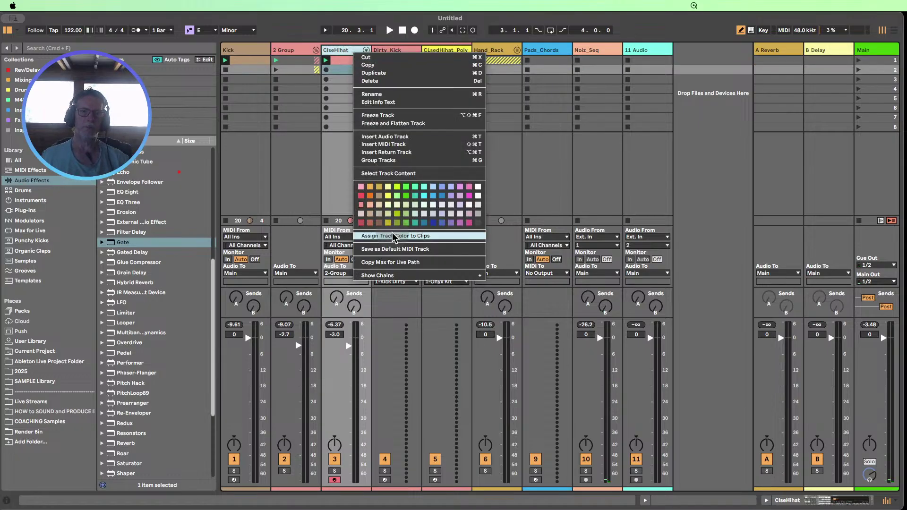
pyautogui.click(387, 196)
pyautogui.rightClick(353, 51)
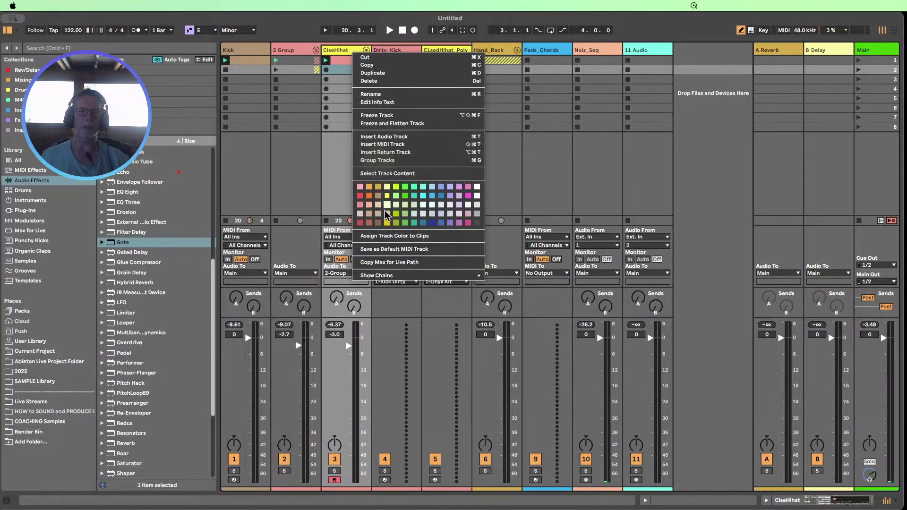
pyautogui.click(380, 236)
# - Rename 2 Group as Onyx_Rack and fold the group
pyautogui.click(294, 52)
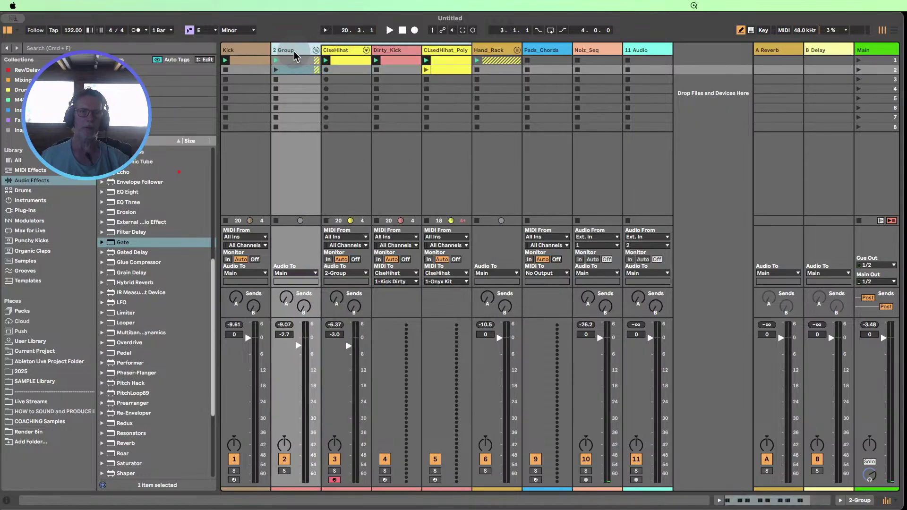
pyautogui.press('super+r')
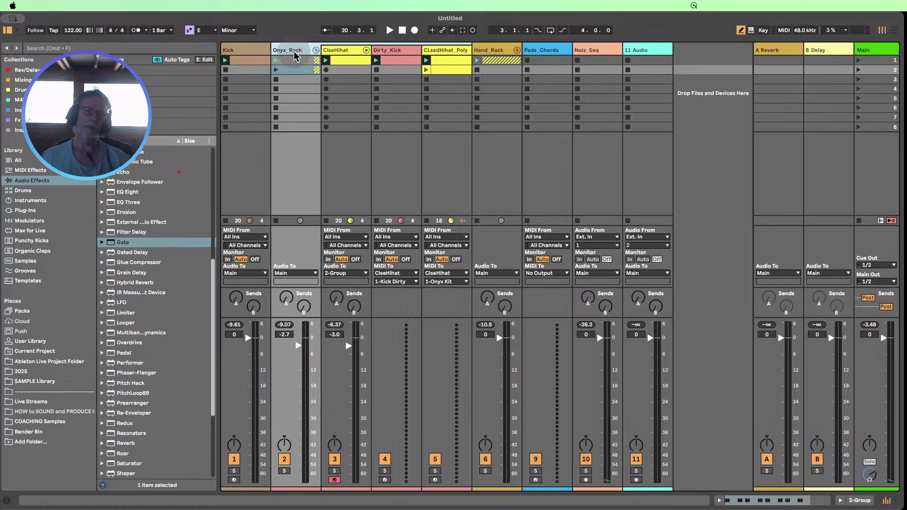
pyautogui.press('Return')
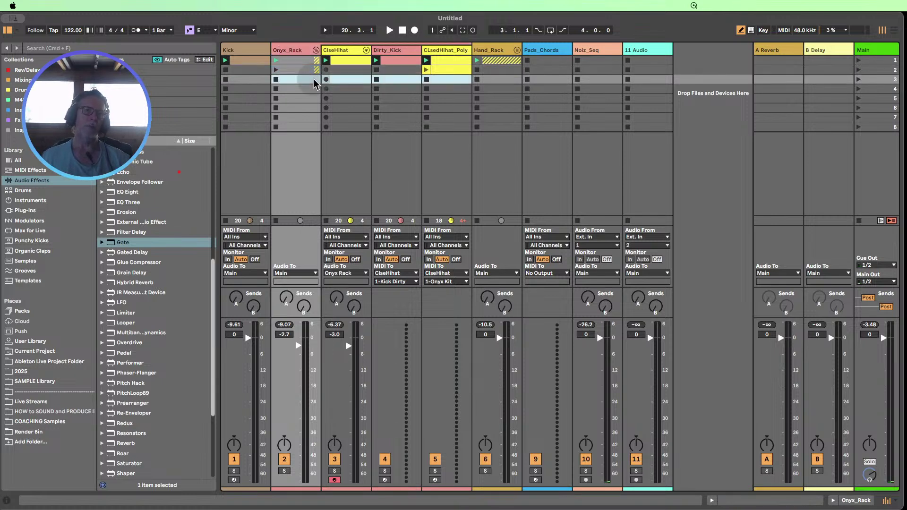
pyautogui.click(315, 50)
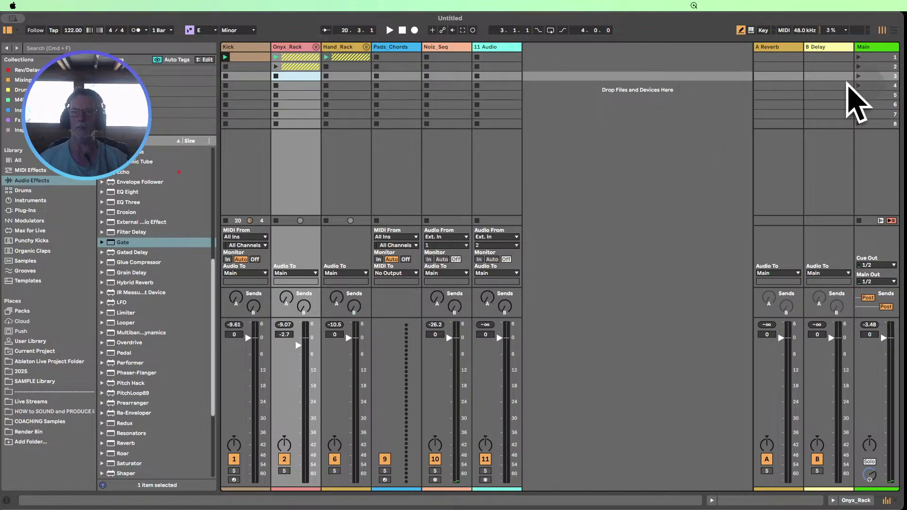
# - Delete the unused 11 Audio track
pyautogui.click(494, 50)
pyautogui.press('Delete')
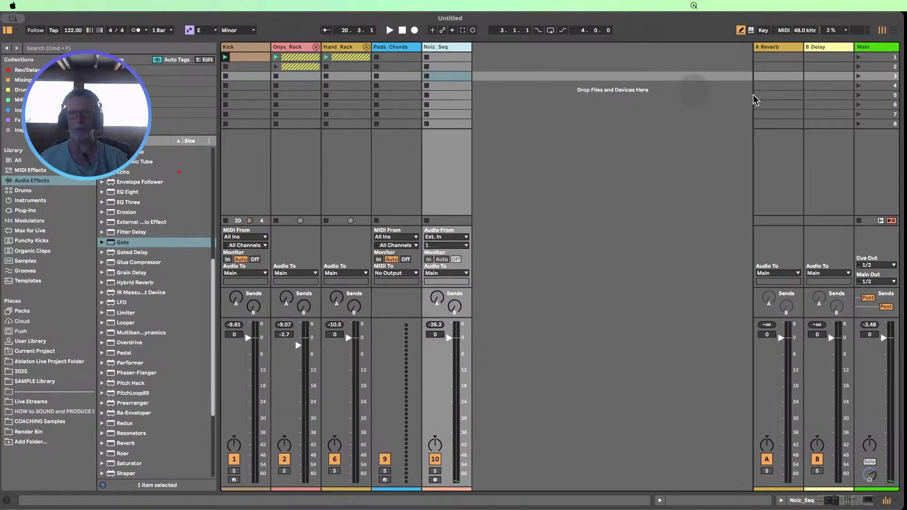
# - Play the first scene and lower the Noiz_Seq track's volume to -2.7 dB
pyautogui.click(858, 57)
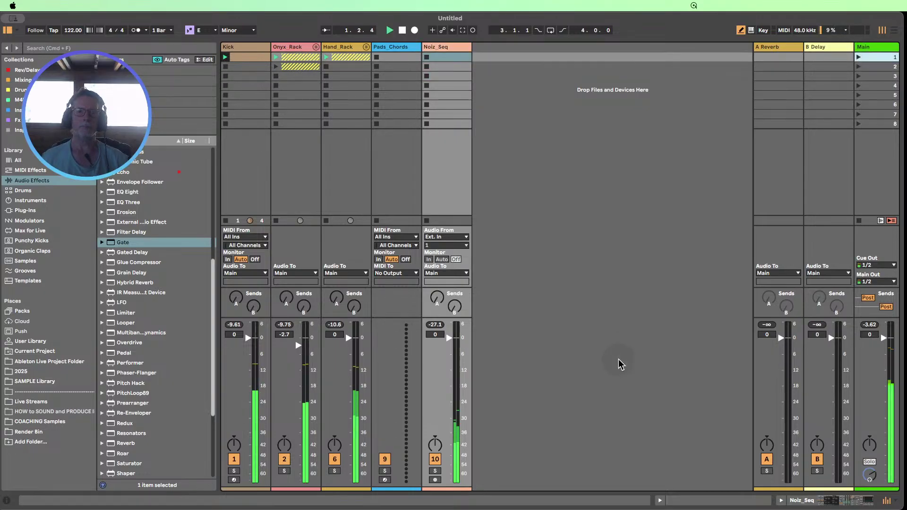
pyautogui.moveTo(449, 338); pyautogui.dragTo(451, 349)
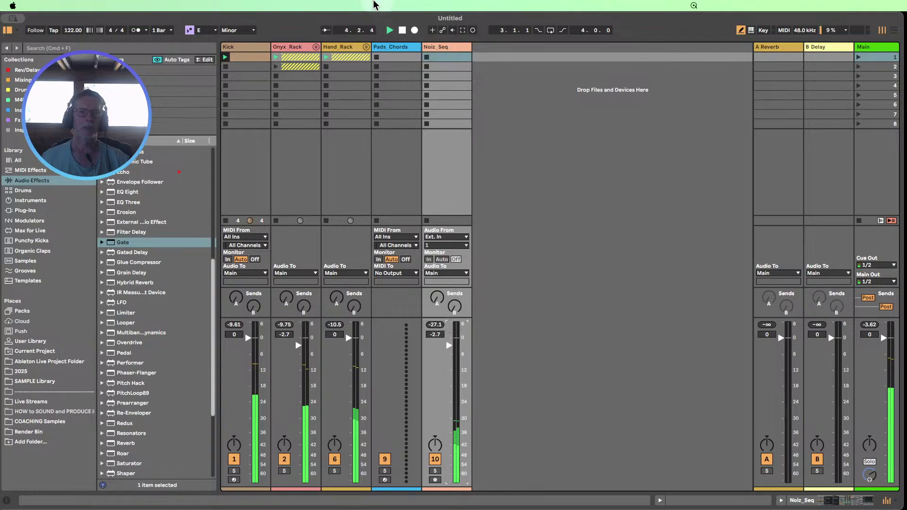
# - Arm the Pads_Chords track for recording and load the World Scape Pad preset from the Live Streams folder onto it
pyautogui.click(395, 49)
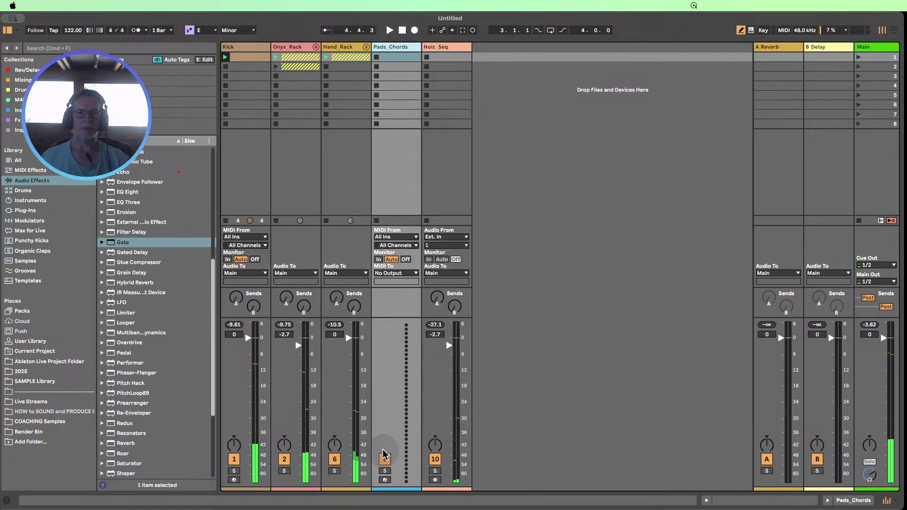
pyautogui.click(384, 480)
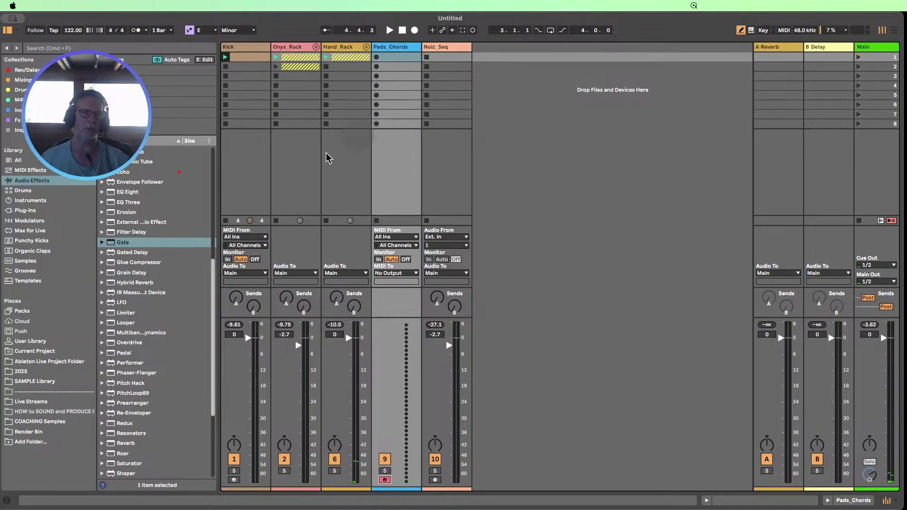
pyautogui.click(29, 201)
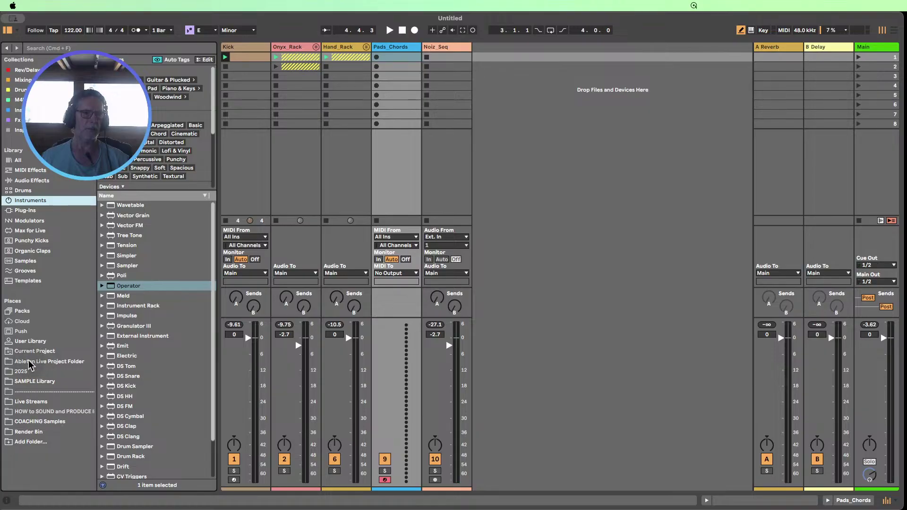
pyautogui.click(34, 402)
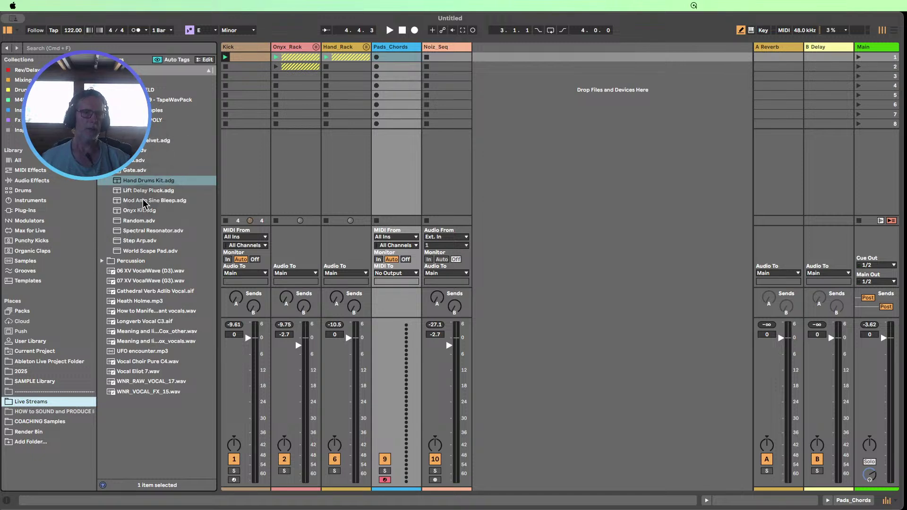
pyautogui.doubleClick(135, 253)
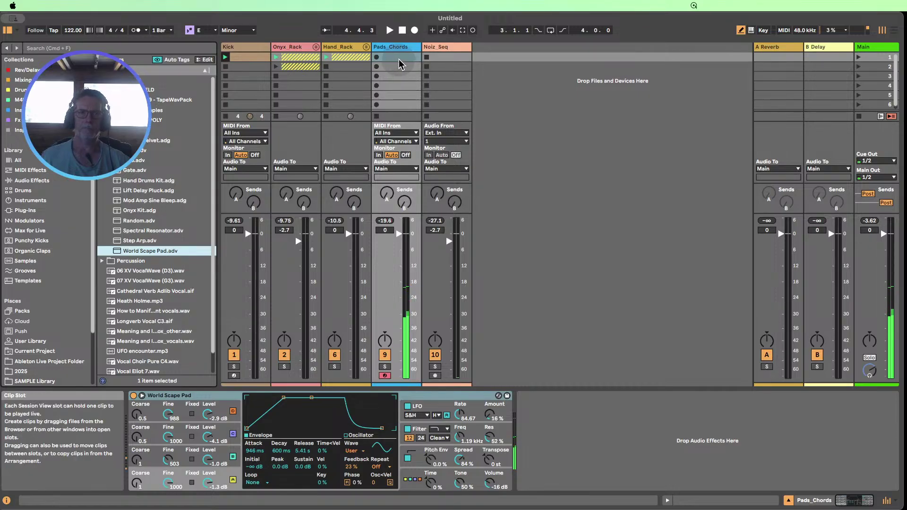
# - Replace the pad instrument on Pads_Chords with the Upright Piano rack from the blue-tagged instruments collection
pyautogui.click(26, 110)
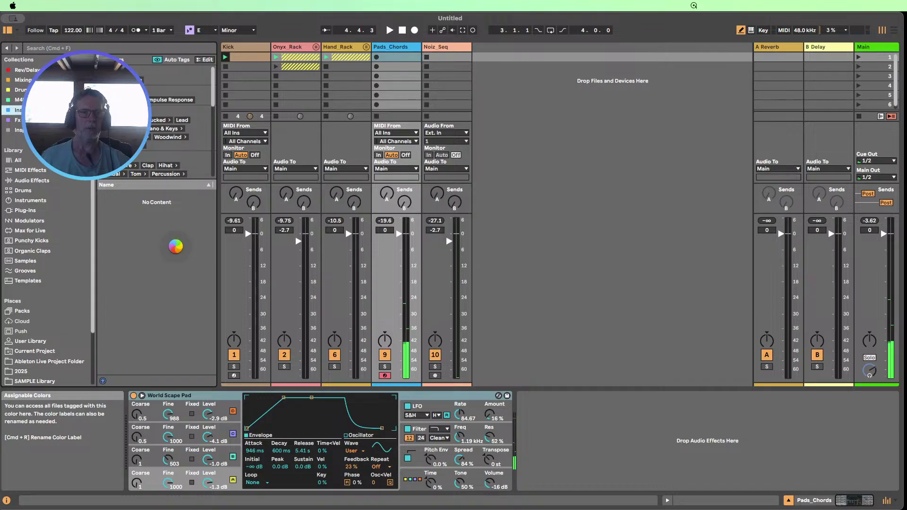
pyautogui.scroll(-10, 177, 252)
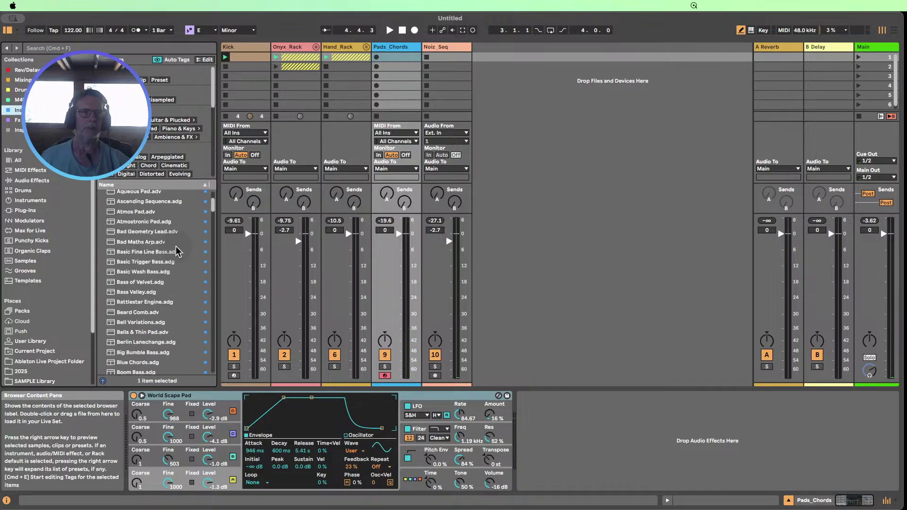
pyautogui.scroll(-15, 177, 251)
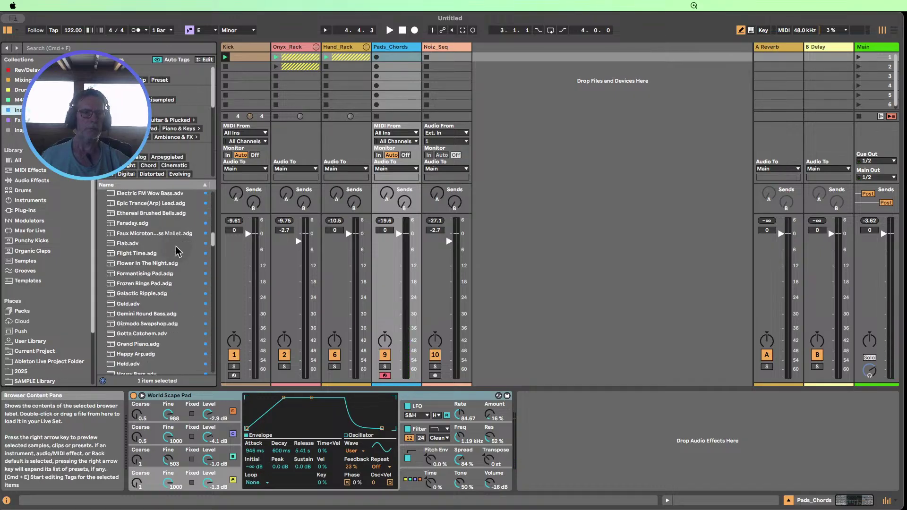
pyautogui.scroll(-15, 177, 251)
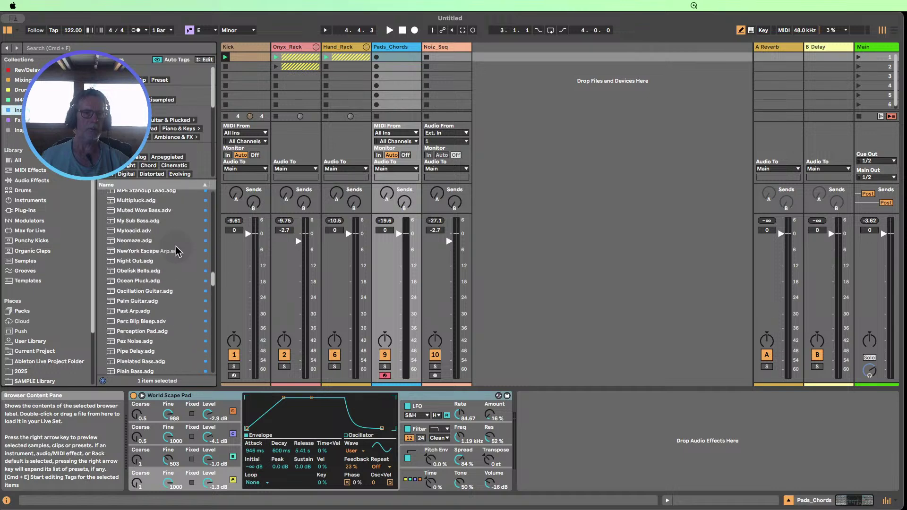
pyautogui.scroll(-15, 177, 251)
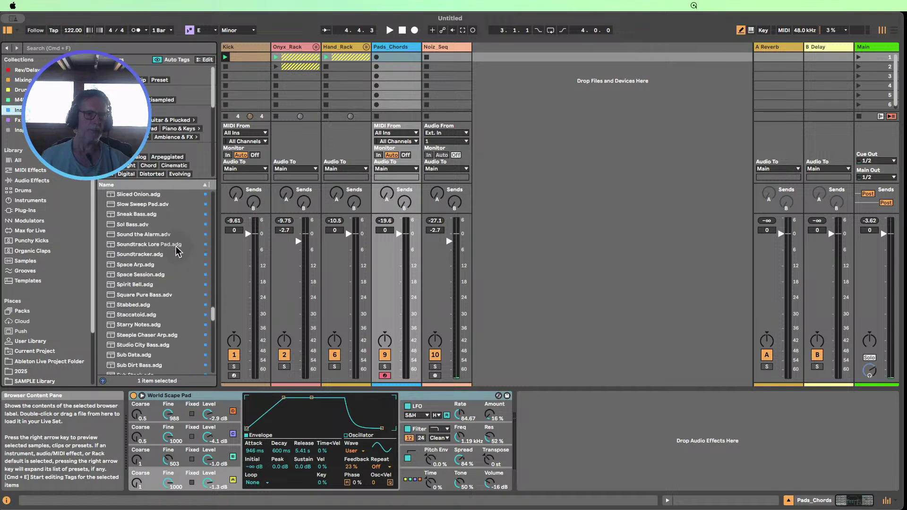
pyautogui.scroll(-5, 177, 251)
pyautogui.moveTo(161, 302); pyautogui.dragTo(400, 250)
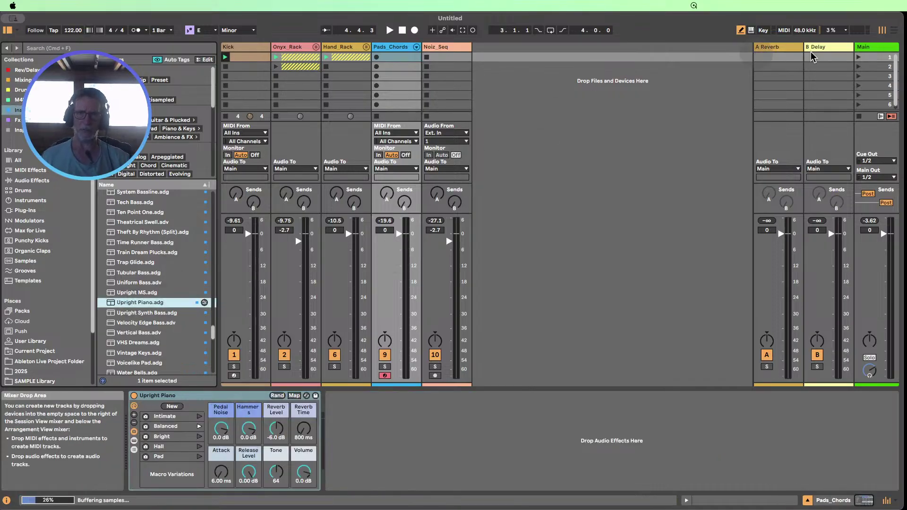
# - Perform piano chords over the first scene and capture the played MIDI as a clip on Pads_Chords, stopping playback
pyautogui.click(857, 58)
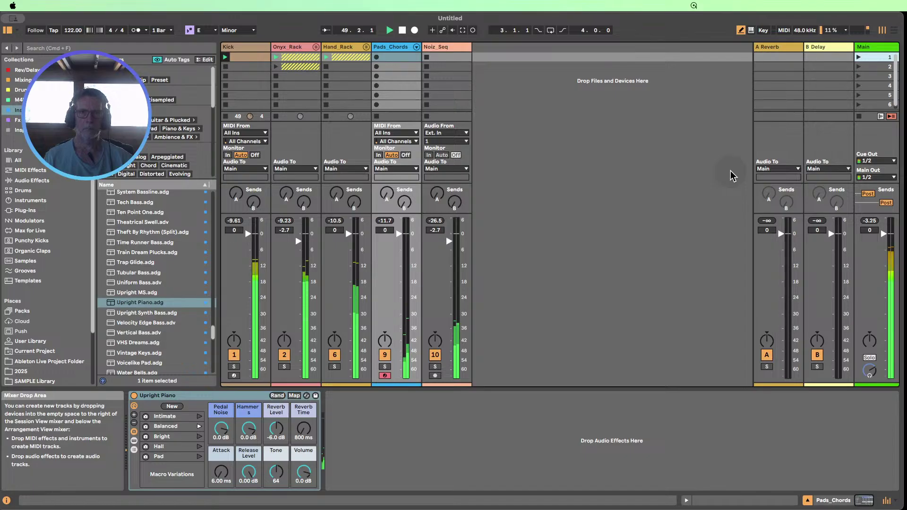
pyautogui.click(402, 30)
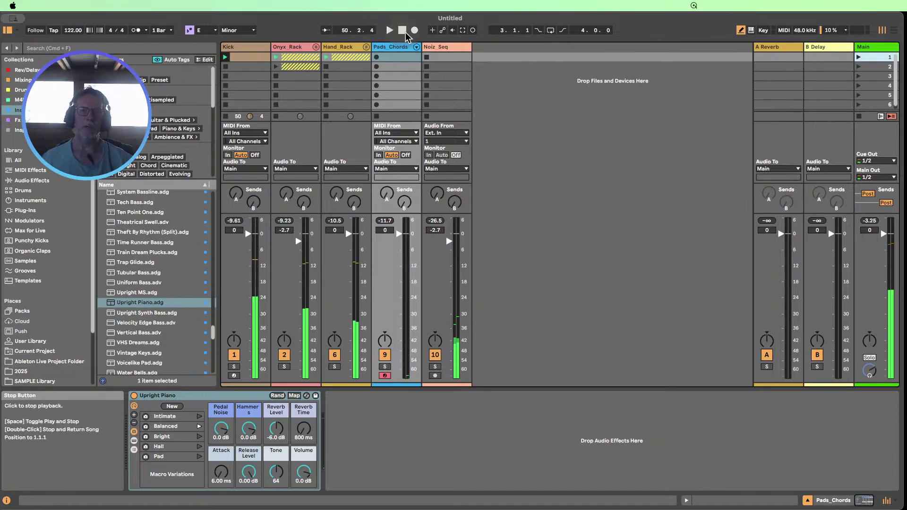
pyautogui.click(463, 30)
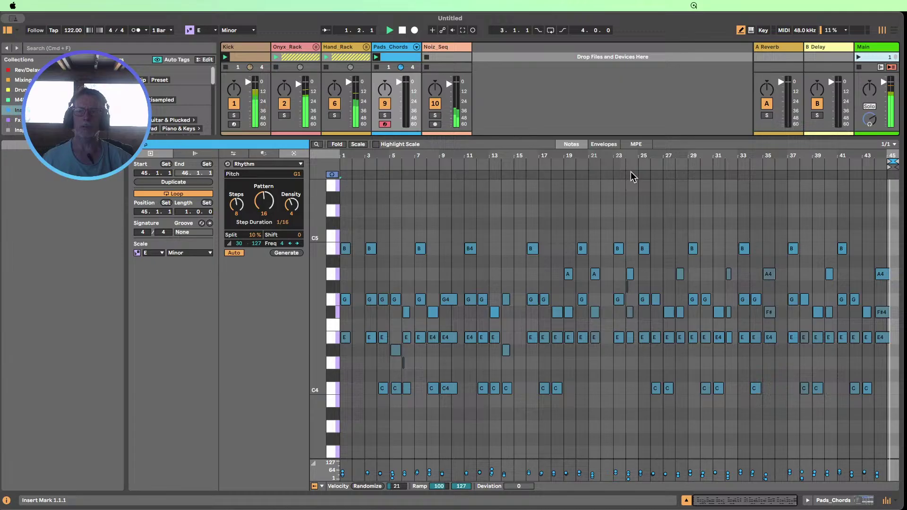
pyautogui.click(401, 32)
# - Set the captured clip's loop to four bars, from bar 41 to bar 45, and switch Draw Mode off
pyautogui.moveTo(894, 155); pyautogui.dragTo(851, 169)
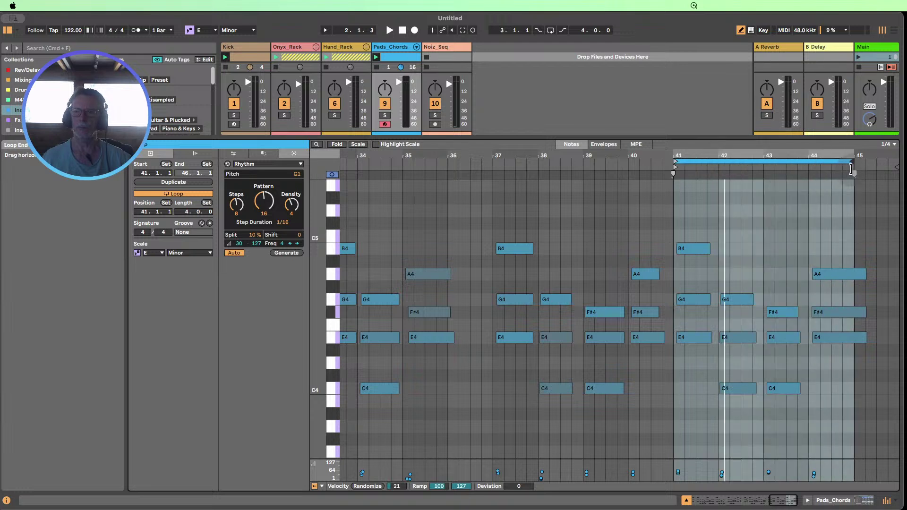
pyautogui.moveTo(775, 156); pyautogui.dragTo(784, 151)
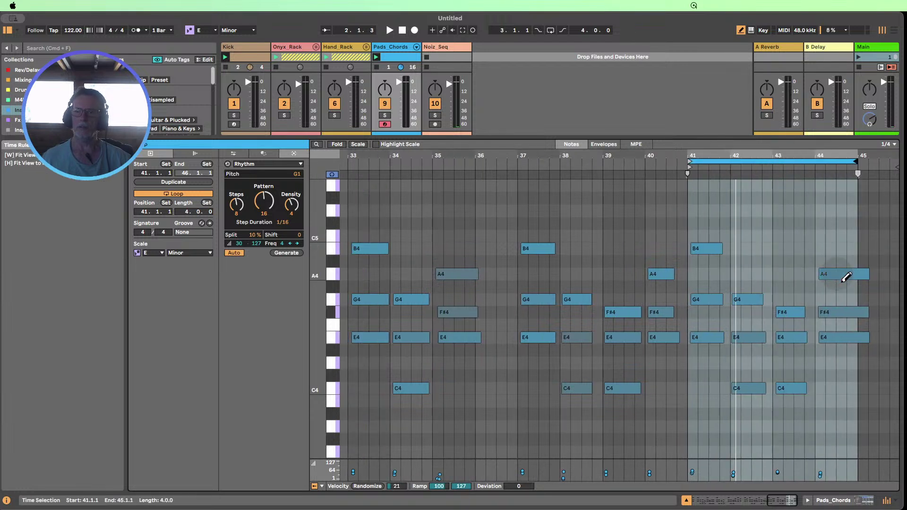
pyautogui.press('b')
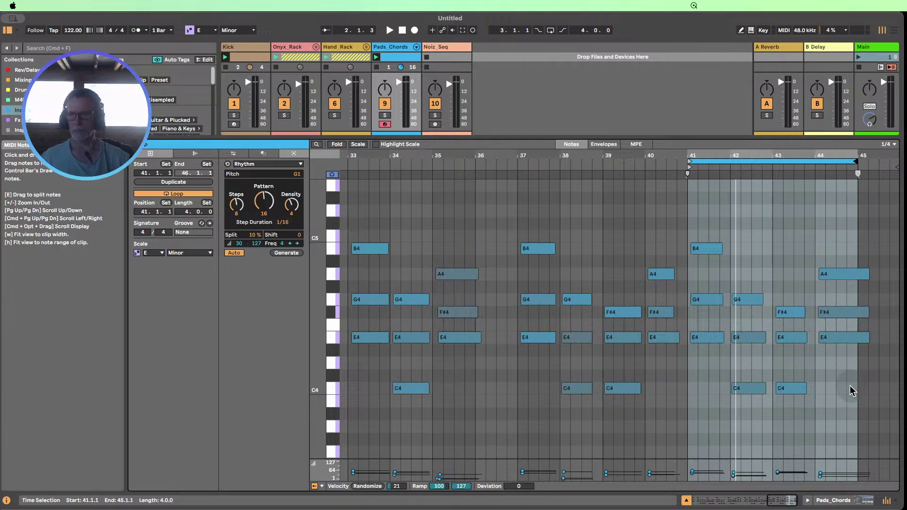
pyautogui.moveTo(752, 156); pyautogui.dragTo(754, 156)
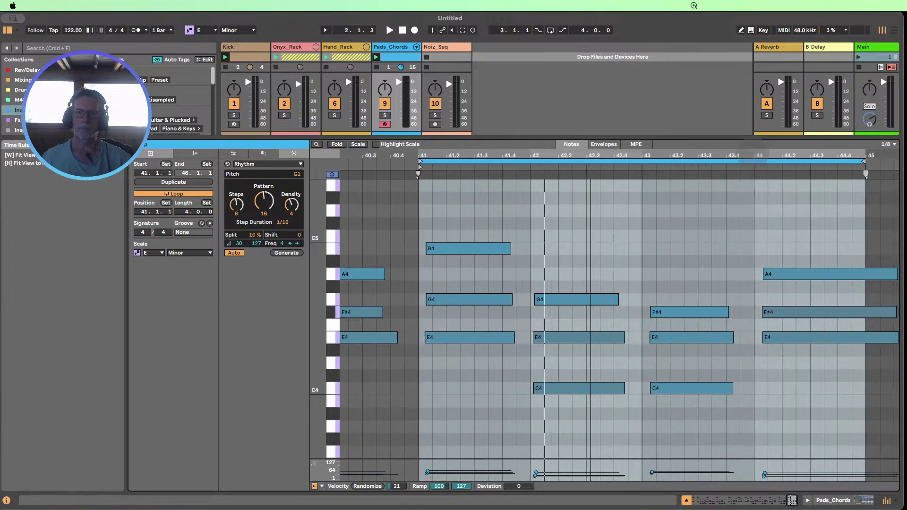
# - Select the chords in bars 41 to 44 one at a time to examine their notes and timing
pyautogui.click(558, 232)
pyautogui.moveTo(464, 371); pyautogui.dragTo(463, 191)
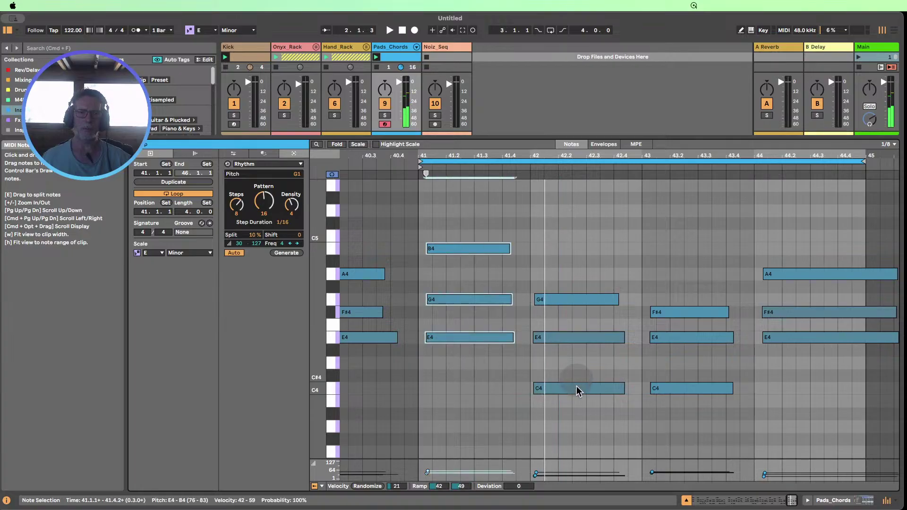
pyautogui.moveTo(579, 417); pyautogui.dragTo(571, 277)
pyautogui.moveTo(689, 433); pyautogui.dragTo(693, 256)
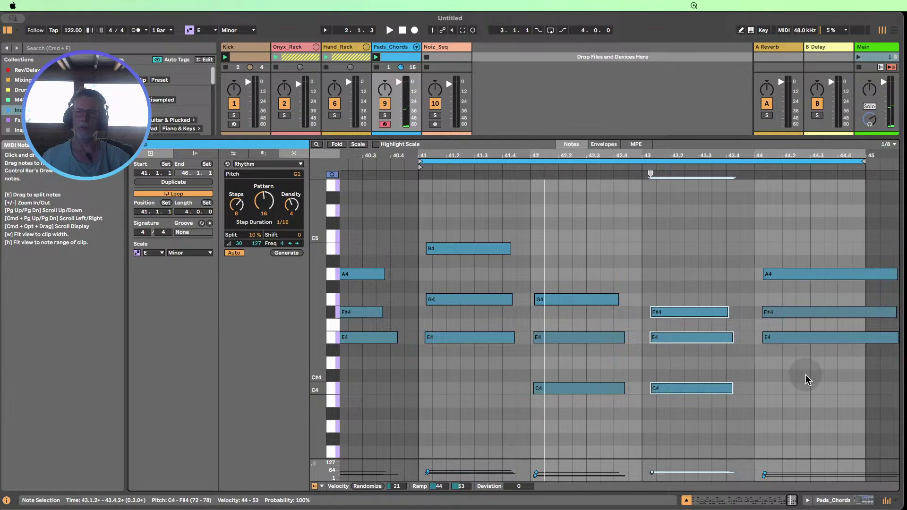
pyautogui.moveTo(806, 379); pyautogui.dragTo(807, 209)
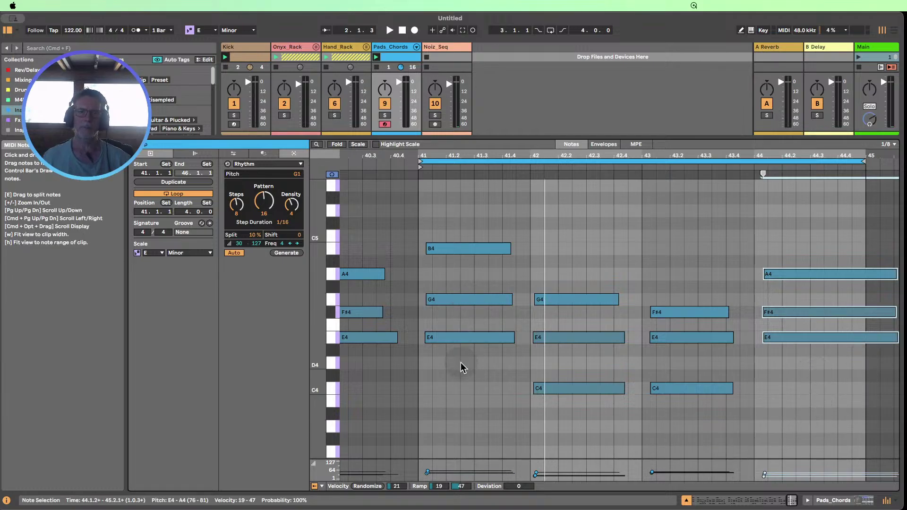
pyautogui.moveTo(461, 367); pyautogui.dragTo(443, 196)
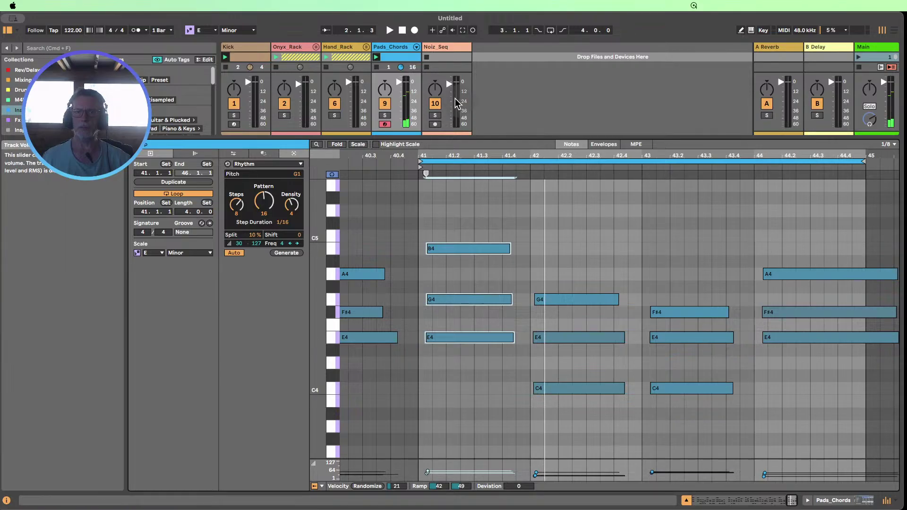
# - Play the Pads_Chords clip and shift each of the four chords earlier to the start of its bar
pyautogui.click(376, 57)
pyautogui.click(488, 368)
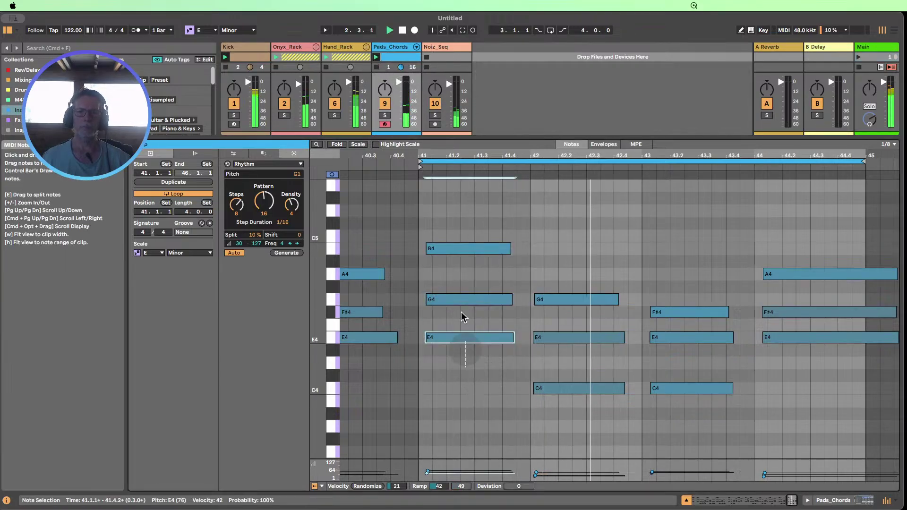
pyautogui.moveTo(442, 251); pyautogui.dragTo(436, 250)
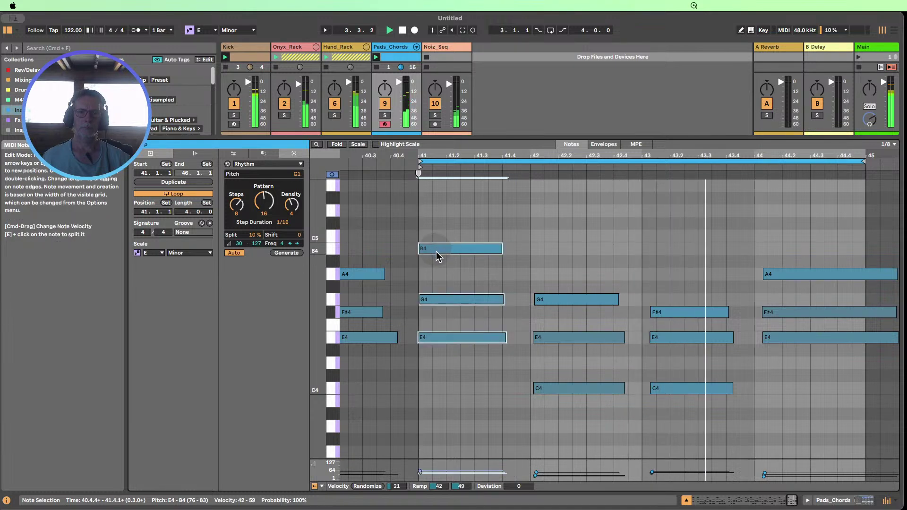
pyautogui.moveTo(572, 430); pyautogui.dragTo(555, 299)
pyautogui.moveTo(684, 411); pyautogui.dragTo(664, 314)
pyautogui.moveTo(858, 369); pyautogui.dragTo(807, 275)
pyautogui.moveTo(806, 280)
pyautogui.mouseDown()
pyautogui.moveTo(787, 274)
pyautogui.moveTo(805, 278)
pyautogui.mouseUp()
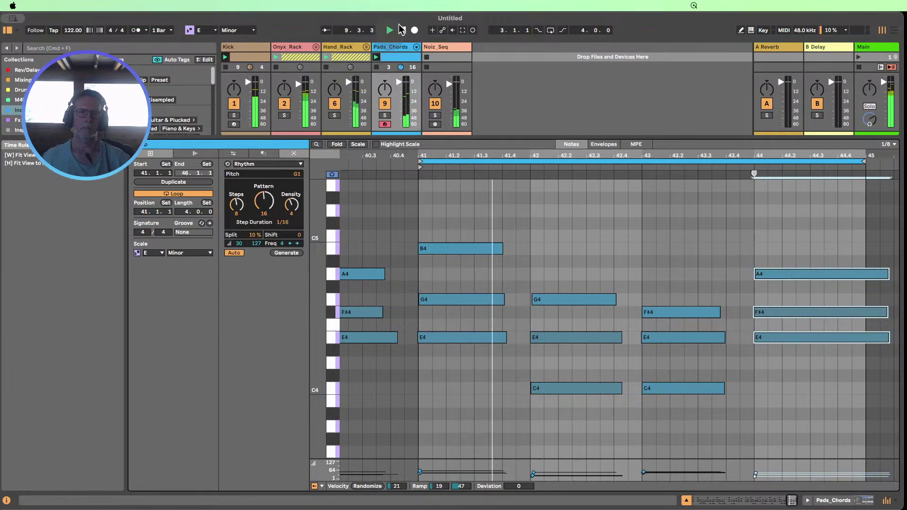
# - Trim the start of the first chord's E4 note to the beginning of bar 41
pyautogui.moveTo(418, 155); pyautogui.dragTo(441, 369)
pyautogui.click(458, 354)
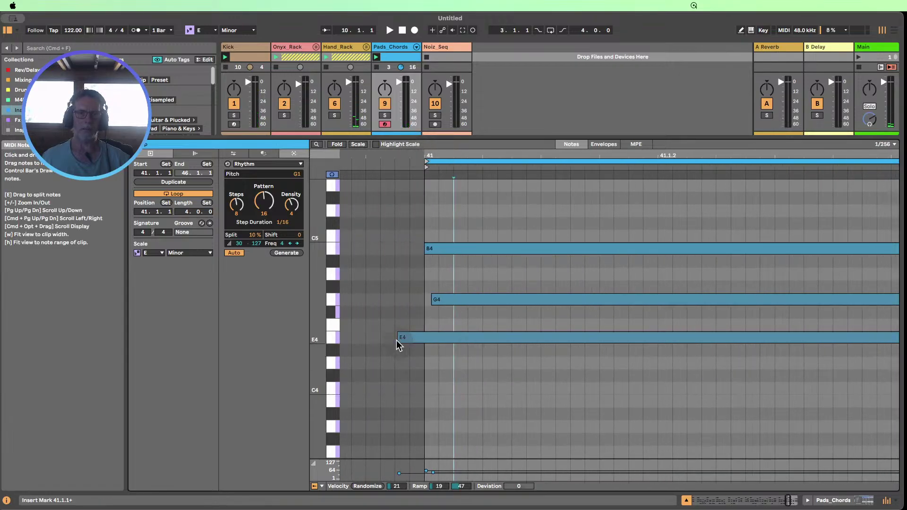
pyautogui.moveTo(396, 340); pyautogui.dragTo(421, 336)
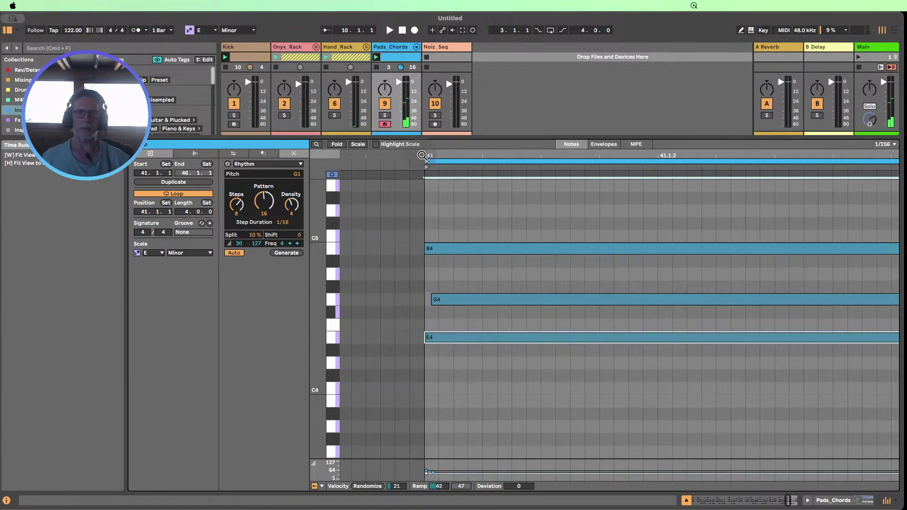
# - Shorten the three notes of the bar 44 chord so they end at the loop end, bar 45
pyautogui.moveTo(421, 155); pyautogui.dragTo(423, 62)
pyautogui.moveTo(607, 152); pyautogui.dragTo(540, 152)
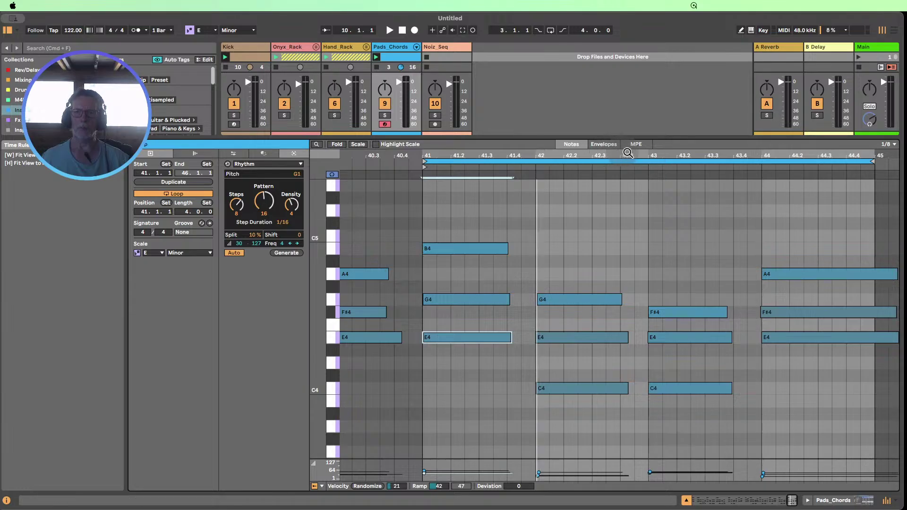
pyautogui.moveTo(653, 154); pyautogui.dragTo(612, 155)
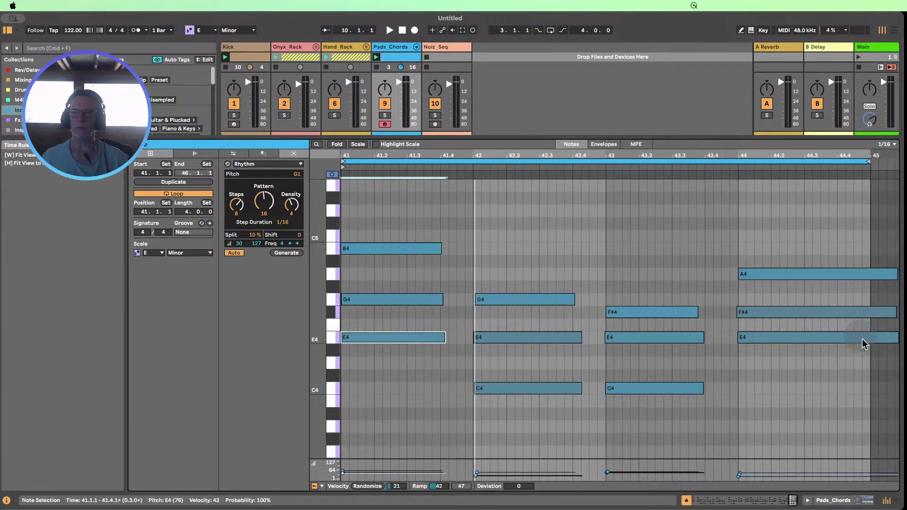
pyautogui.moveTo(868, 372); pyautogui.dragTo(869, 273)
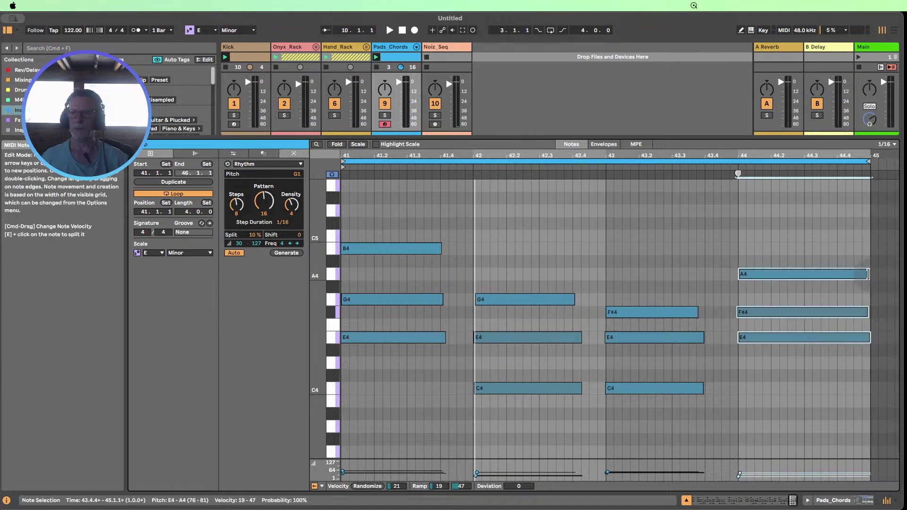
# - Play the Pads_Chords clip and apply Legato to all notes in the four chords, ending with playback stopped
pyautogui.click(376, 57)
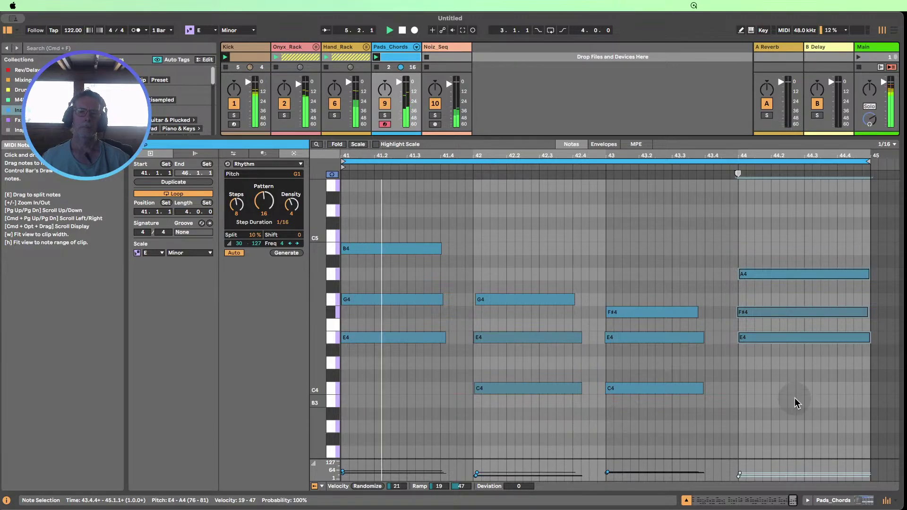
pyautogui.moveTo(826, 441); pyautogui.dragTo(348, 170)
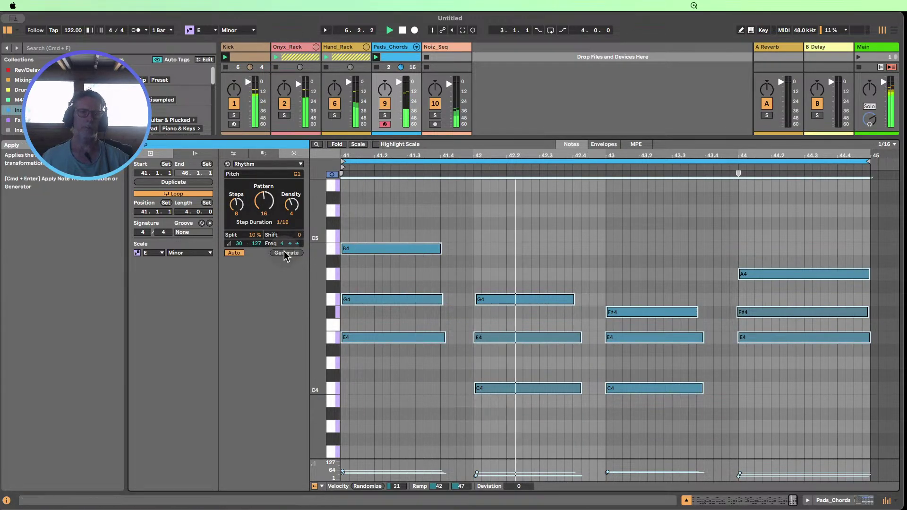
pyautogui.click(235, 154)
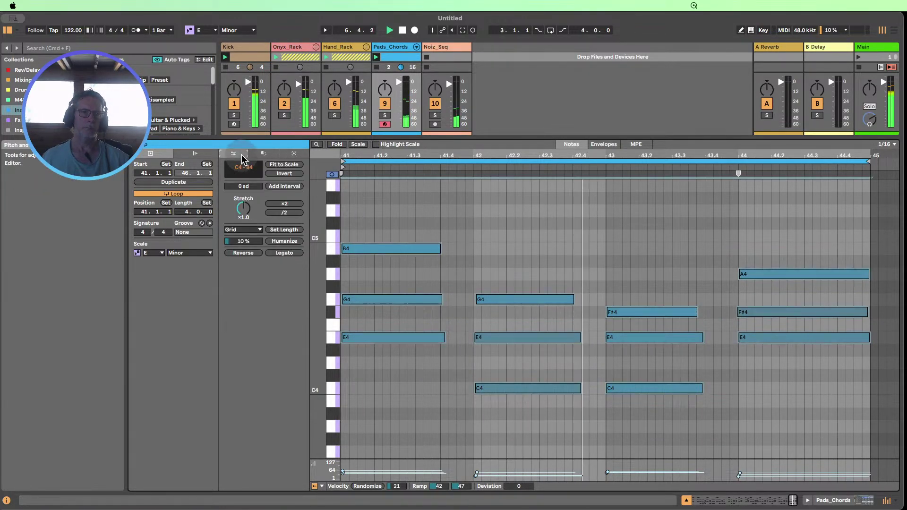
pyautogui.click(279, 252)
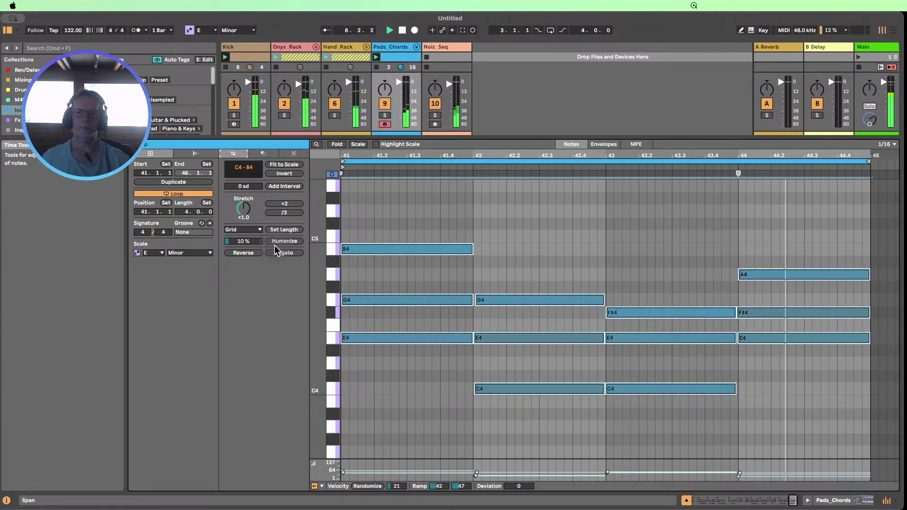
pyautogui.click(402, 32)
# - Try raising the bar 44 chord's A4 note to B4 and audition it against the other chords
pyautogui.click(713, 292)
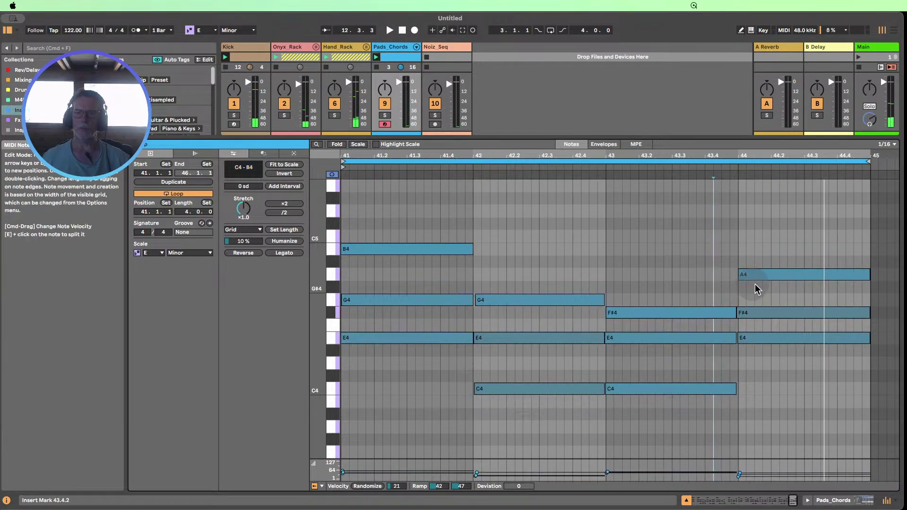
pyautogui.click(767, 274)
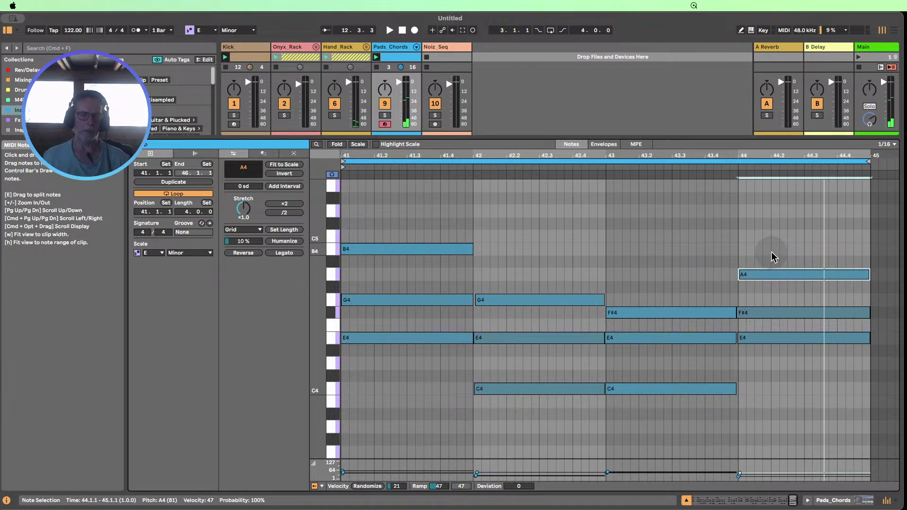
pyautogui.press('Up')
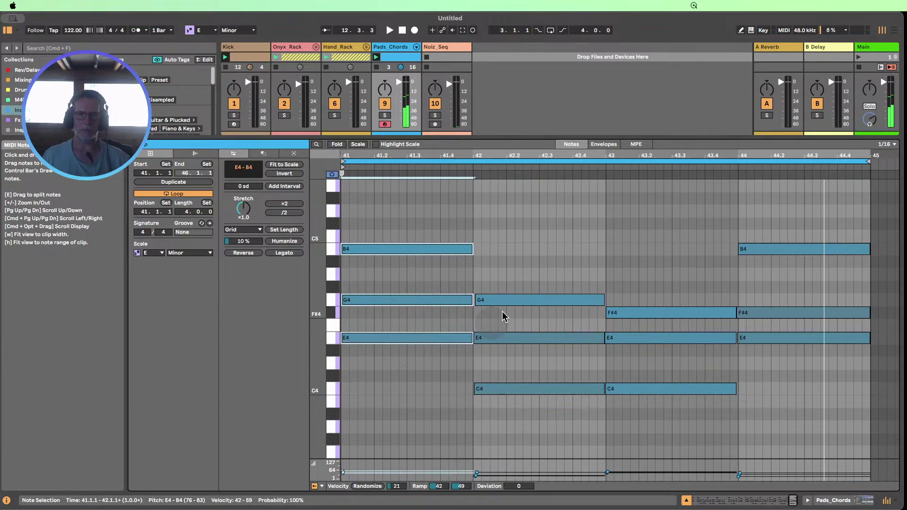
pyautogui.moveTo(500, 261); pyautogui.dragTo(531, 406)
pyautogui.moveTo(700, 251); pyautogui.dragTo(688, 400)
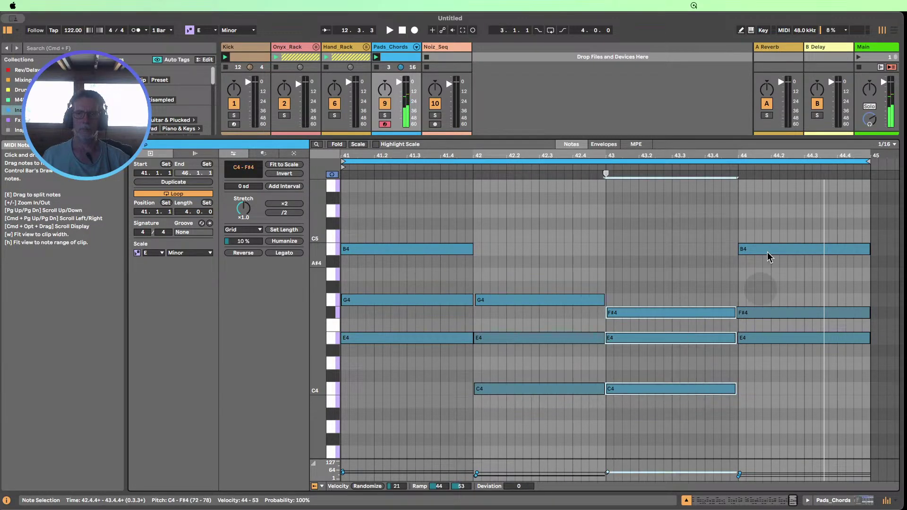
pyautogui.moveTo(772, 216); pyautogui.dragTo(764, 343)
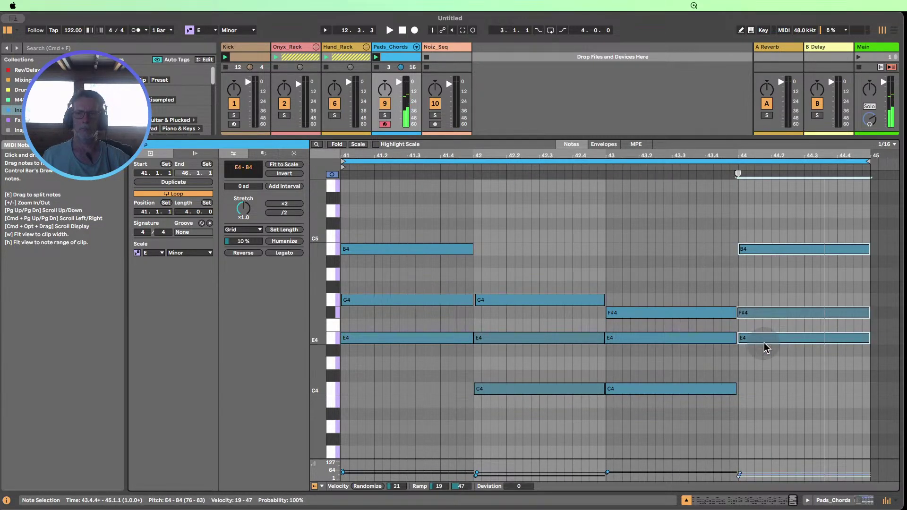
pyautogui.click(375, 57)
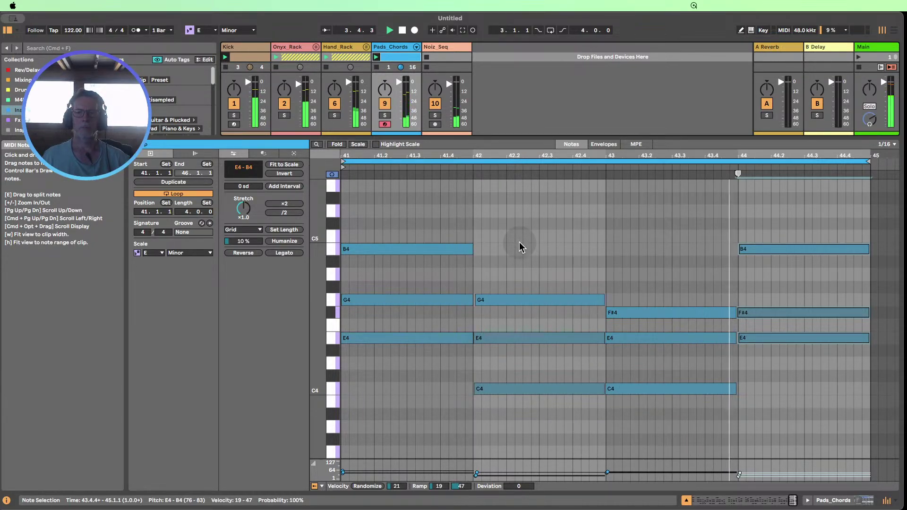
# - Lower the top note of the bar 44 chord to A3, below the chord's other two notes
pyautogui.click(758, 271)
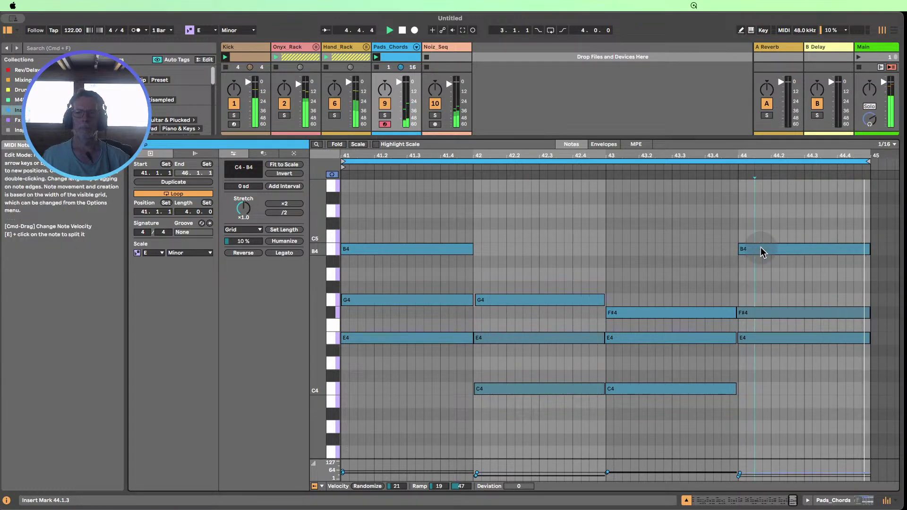
pyautogui.click(762, 250)
pyautogui.press('Down')
pyautogui.press('Down')
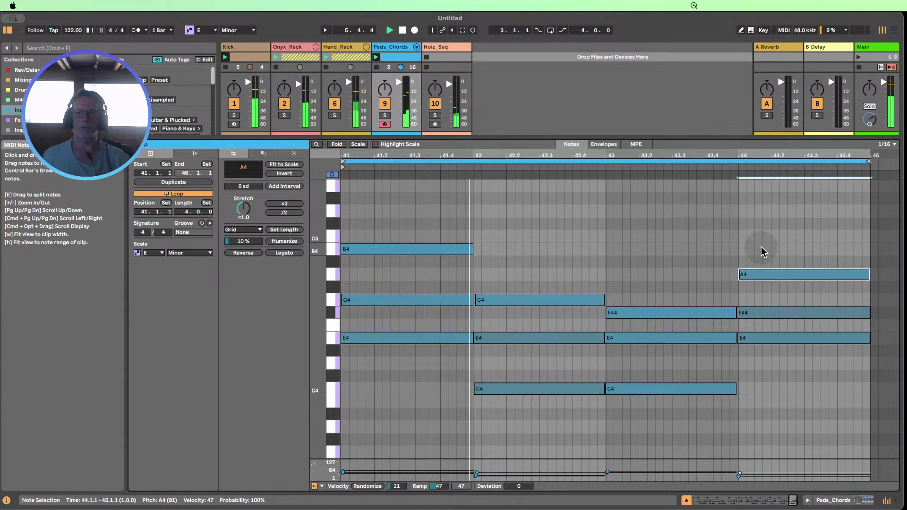
pyautogui.hotkey('shift', 'Down')
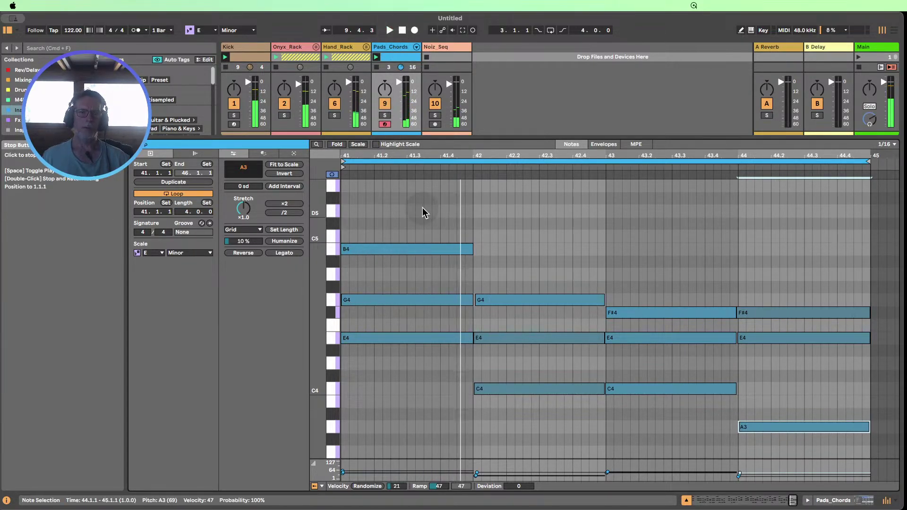
# - Select the chords in bars 44 and 41 and individual notes in bars 41 and 42 to examine their voicing and shared pitches
pyautogui.moveTo(779, 265); pyautogui.dragTo(802, 427)
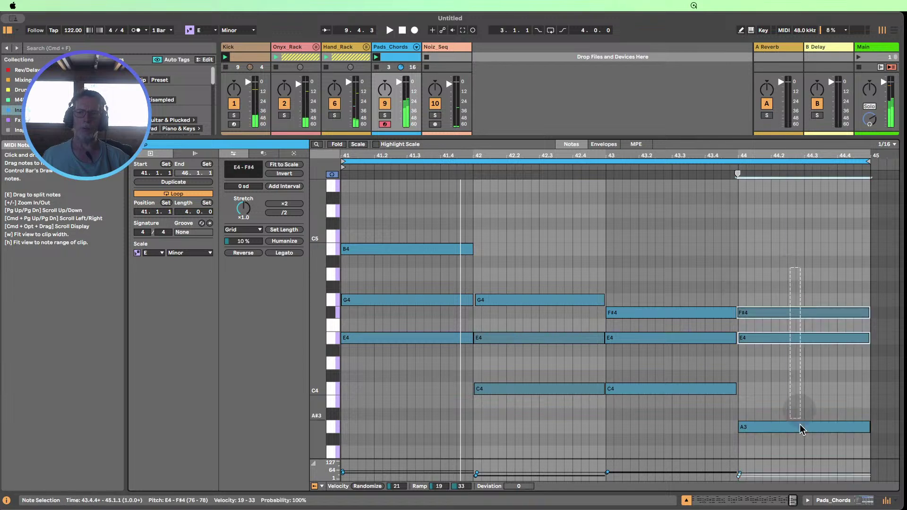
pyautogui.click(533, 240)
pyautogui.click(410, 338)
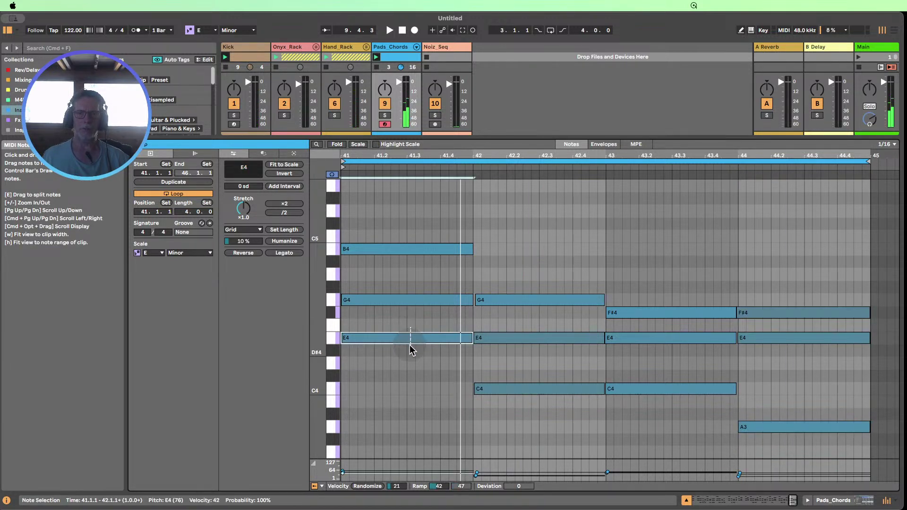
pyautogui.moveTo(413, 225); pyautogui.dragTo(426, 352)
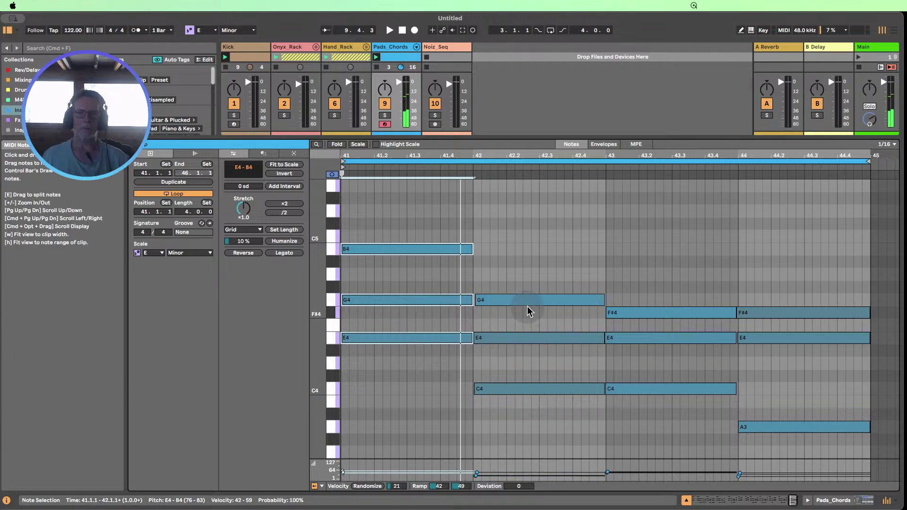
pyautogui.click(431, 265)
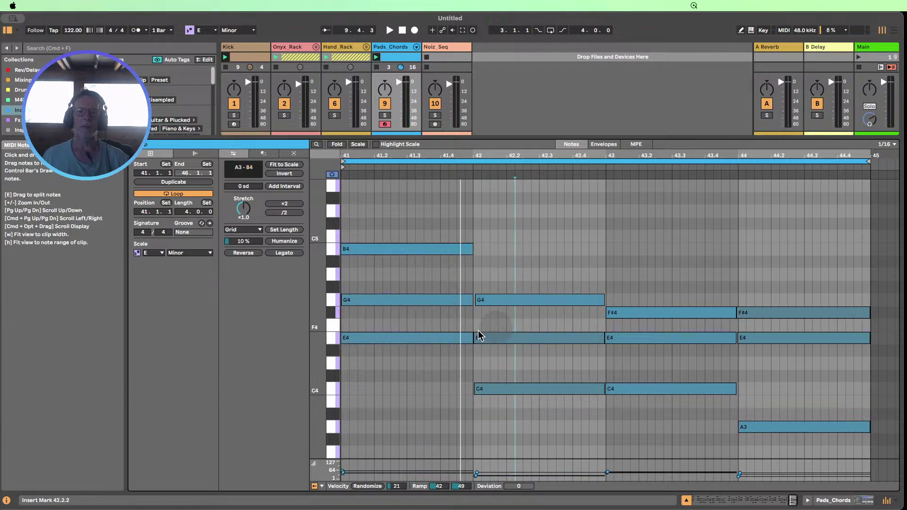
pyautogui.click(432, 338)
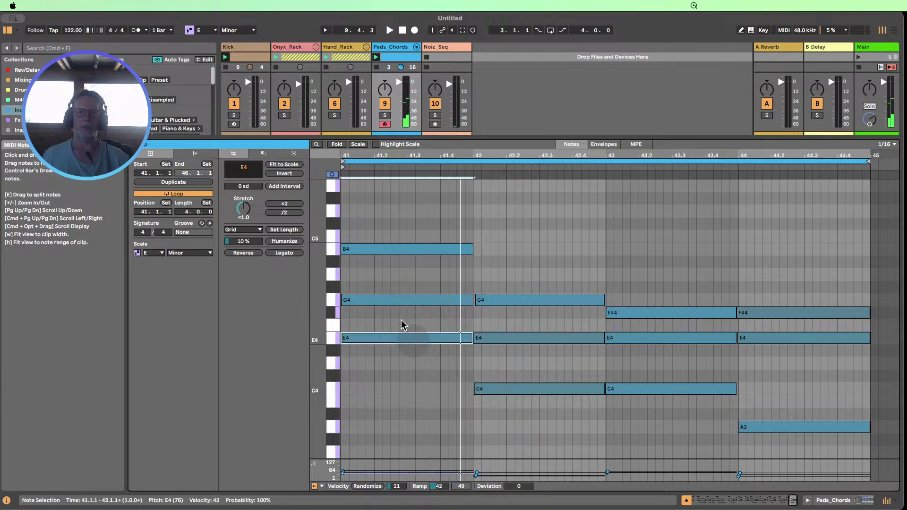
pyautogui.click(407, 301)
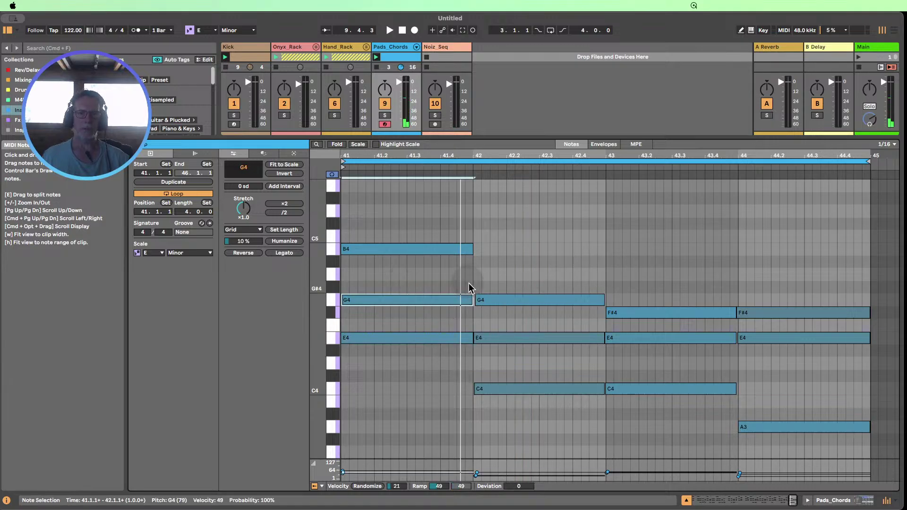
pyautogui.click(557, 301)
pyautogui.click(411, 321)
pyautogui.moveTo(411, 320); pyautogui.dragTo(594, 356)
# - Try lowering the bar 41 chord's B4 note an octave to B3 and check the notes shared between neighbouring chords
pyautogui.click(402, 249)
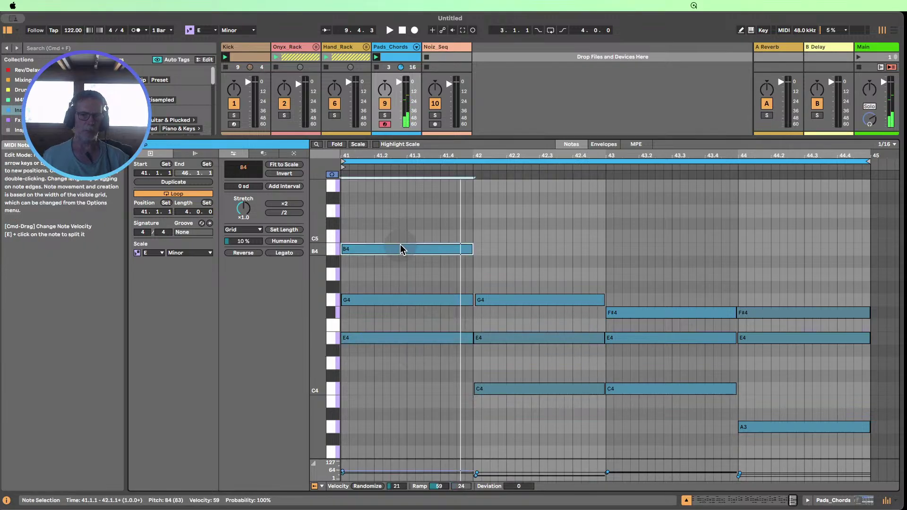
pyautogui.hotkey('shift', 'Down')
pyautogui.moveTo(408, 264); pyautogui.dragTo(534, 324)
pyautogui.moveTo(419, 322); pyautogui.dragTo(554, 361)
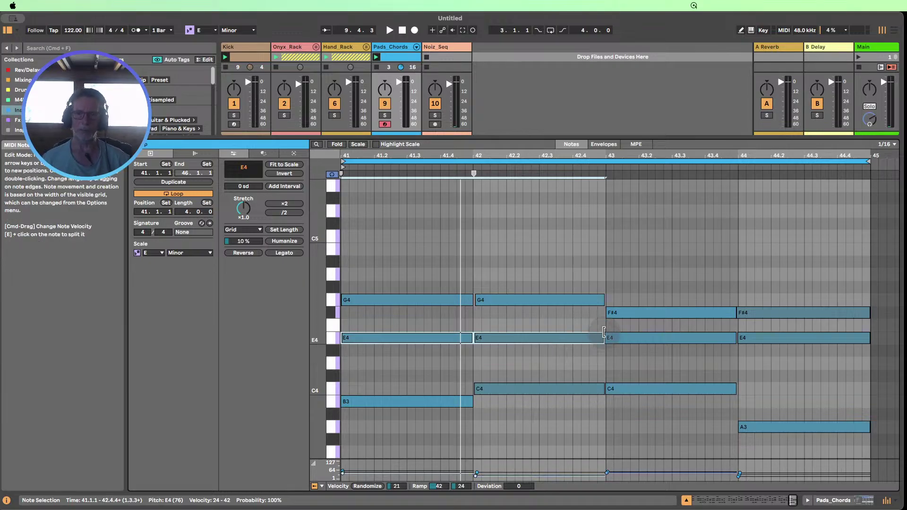
pyautogui.moveTo(511, 363); pyautogui.dragTo(437, 338)
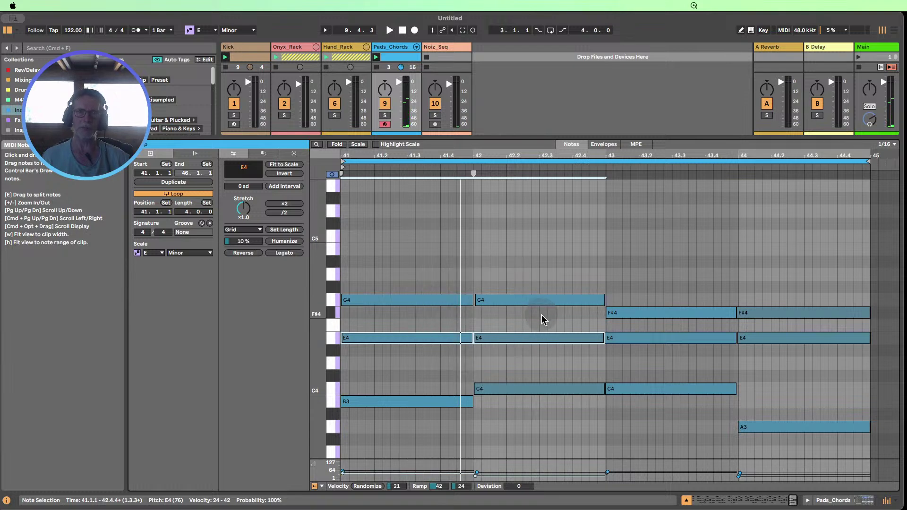
pyautogui.moveTo(455, 259); pyautogui.dragTo(552, 458)
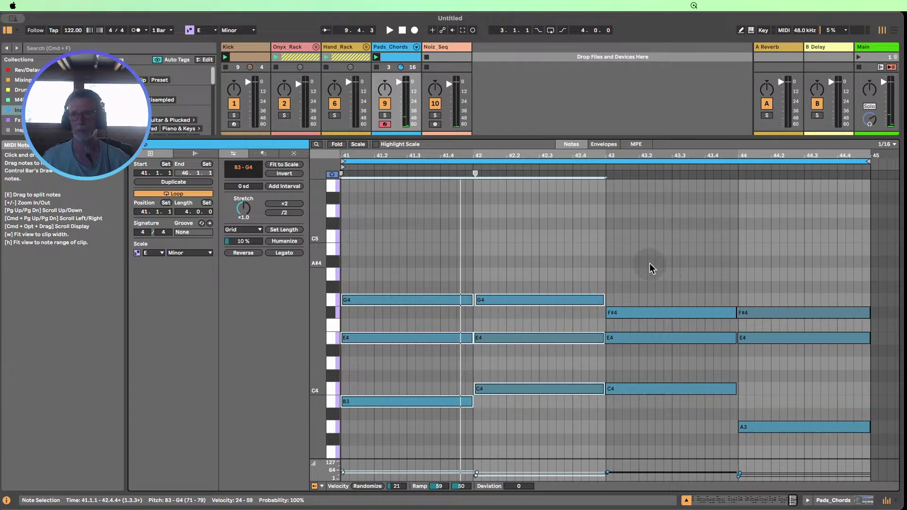
pyautogui.moveTo(649, 264); pyautogui.dragTo(659, 400)
pyautogui.moveTo(638, 368); pyautogui.dragTo(550, 334)
pyautogui.moveTo(776, 358); pyautogui.dragTo(706, 338)
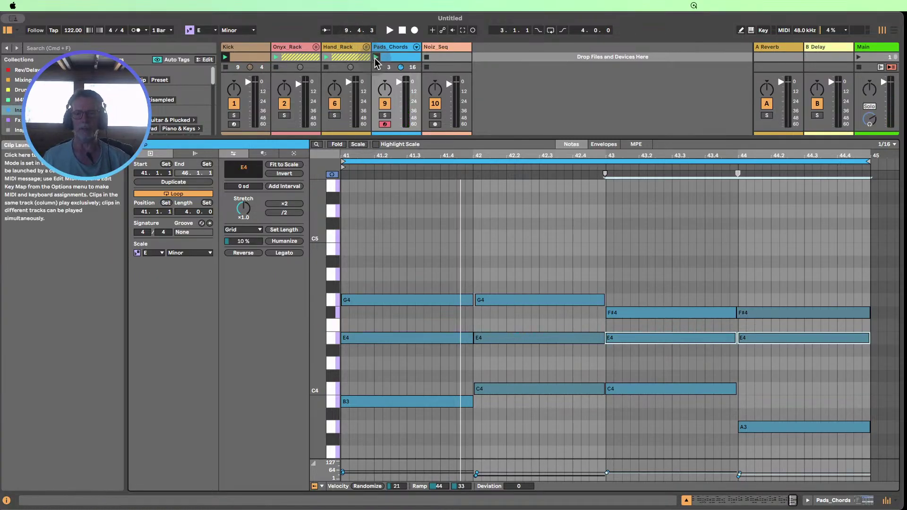
# - Return the bar 41 chord's B3 note one octave up to B4
pyautogui.click(399, 403)
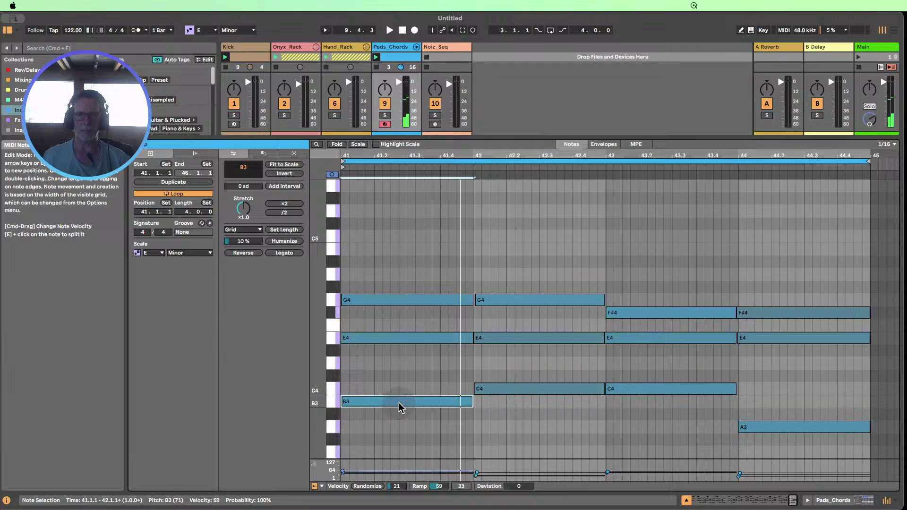
pyautogui.hotkey('shift', 'Up')
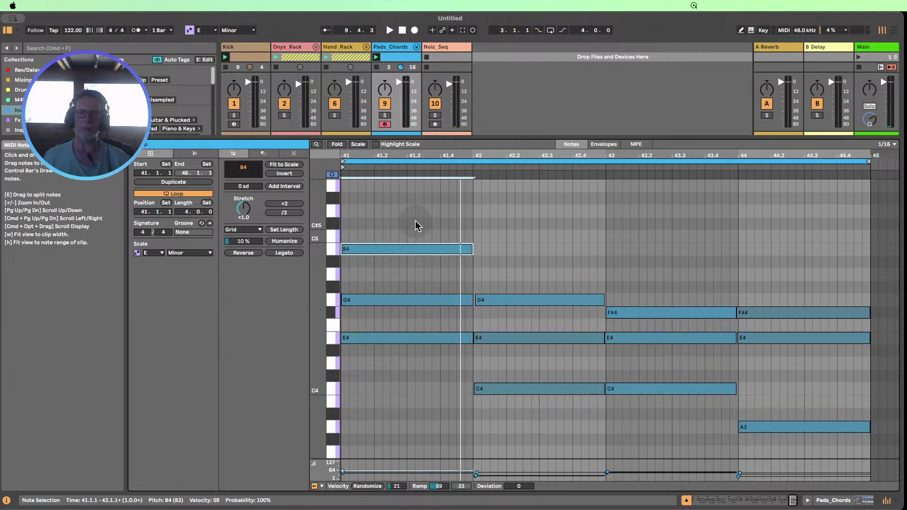
# - Select single notes across bars 42 to 44 to trace the voice leading, and play the Pads_Chords clip
pyautogui.click(639, 332)
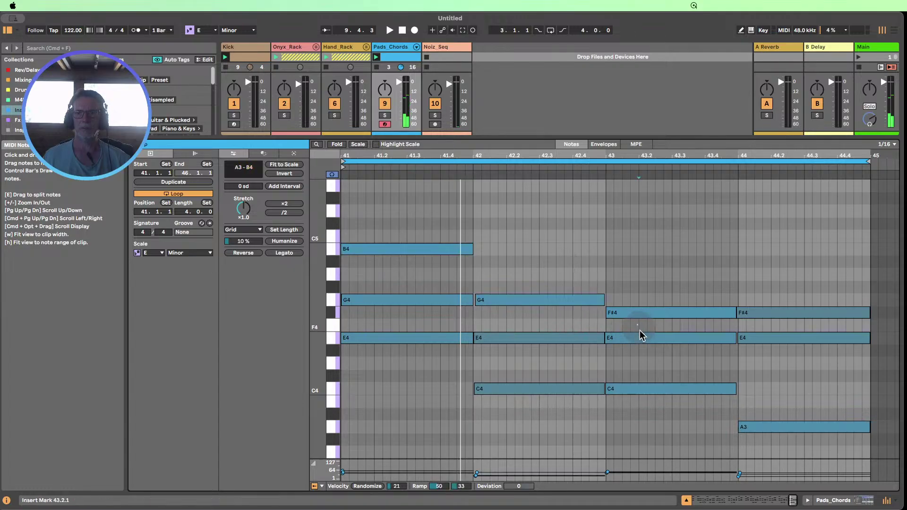
pyautogui.click(813, 427)
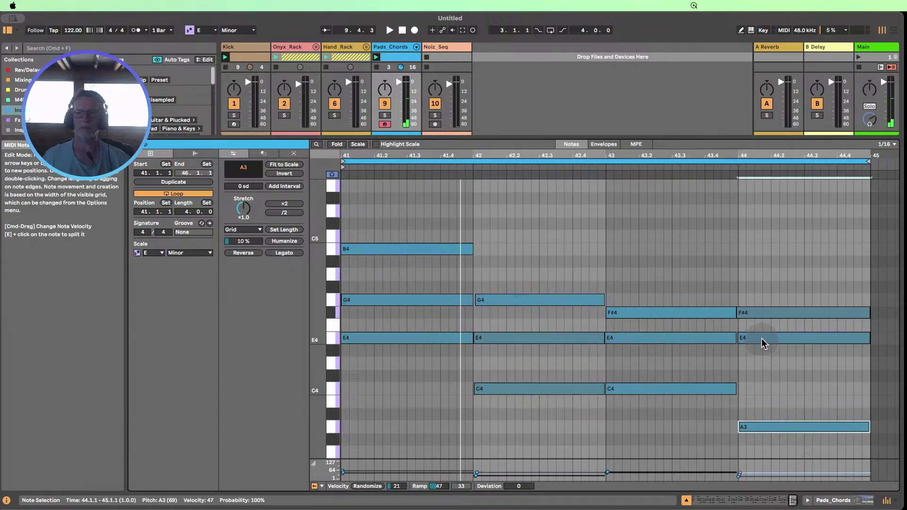
pyautogui.click(518, 302)
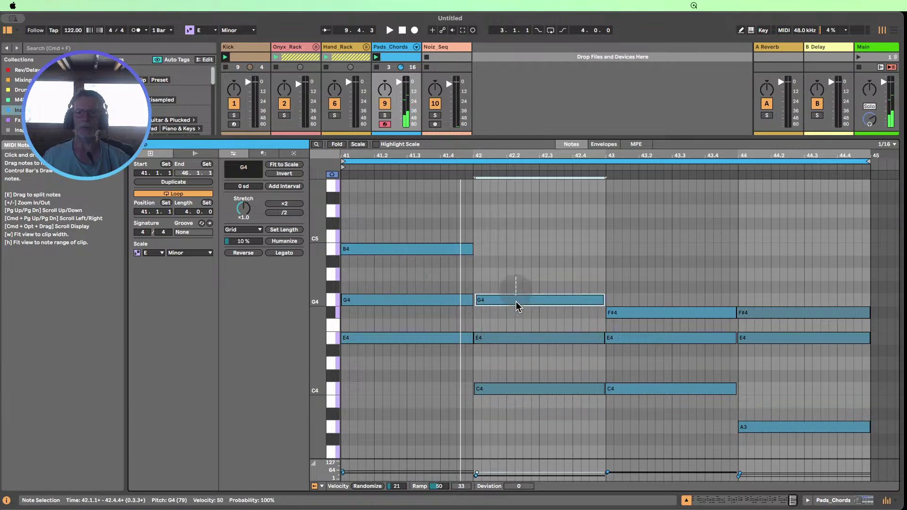
pyautogui.click(525, 326)
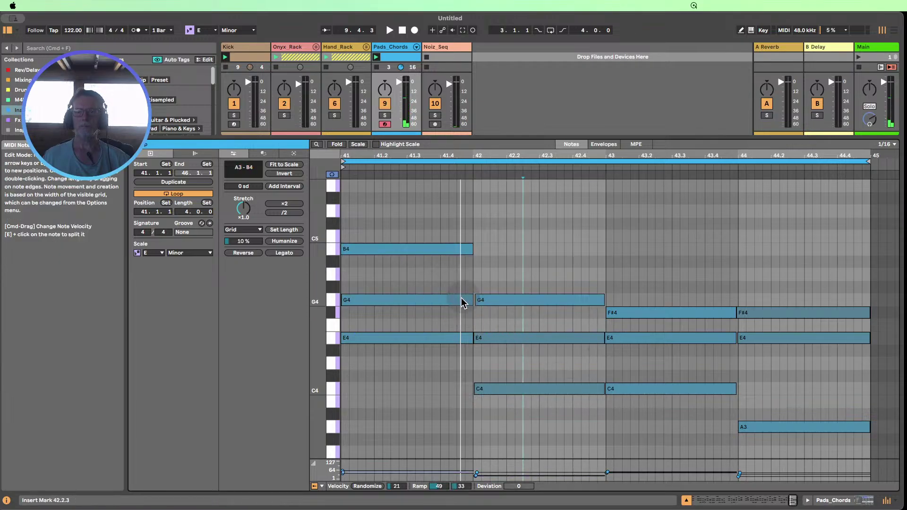
pyautogui.click(538, 337)
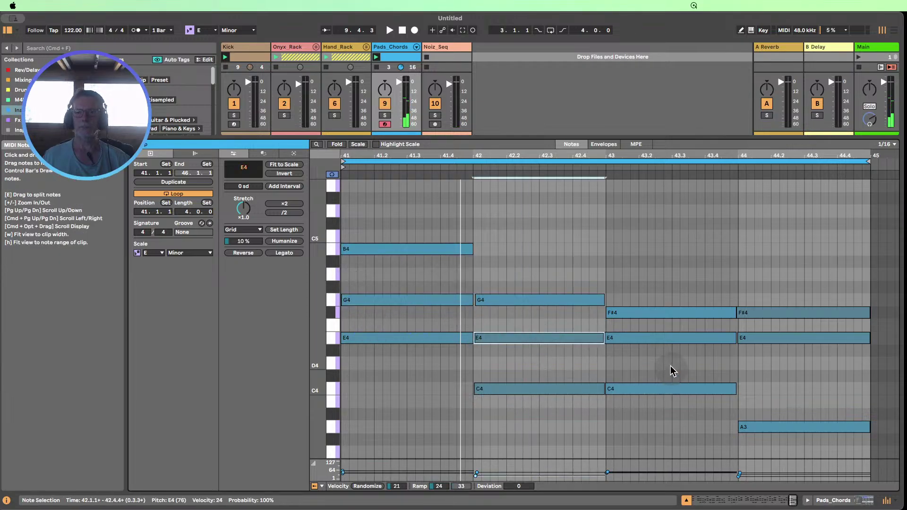
pyautogui.click(675, 388)
pyautogui.click(805, 427)
pyautogui.click(421, 286)
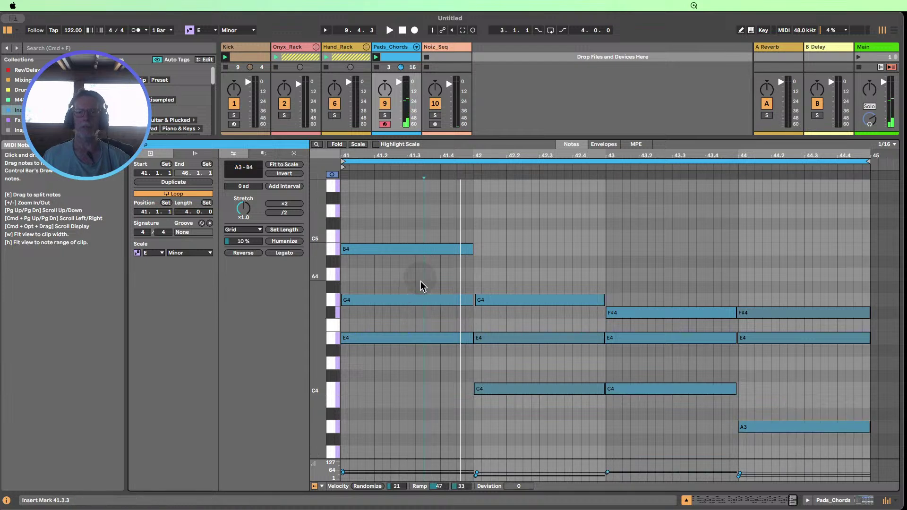
pyautogui.click(501, 337)
pyautogui.click(667, 388)
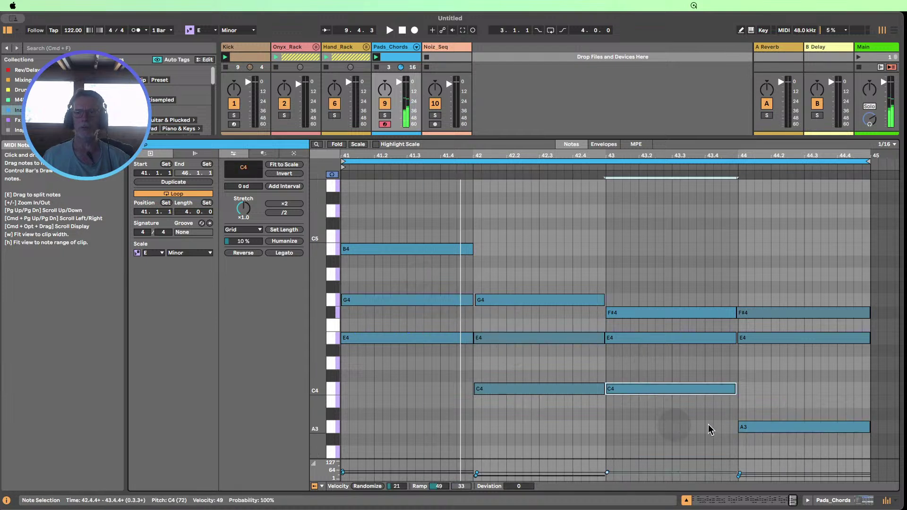
pyautogui.click(777, 427)
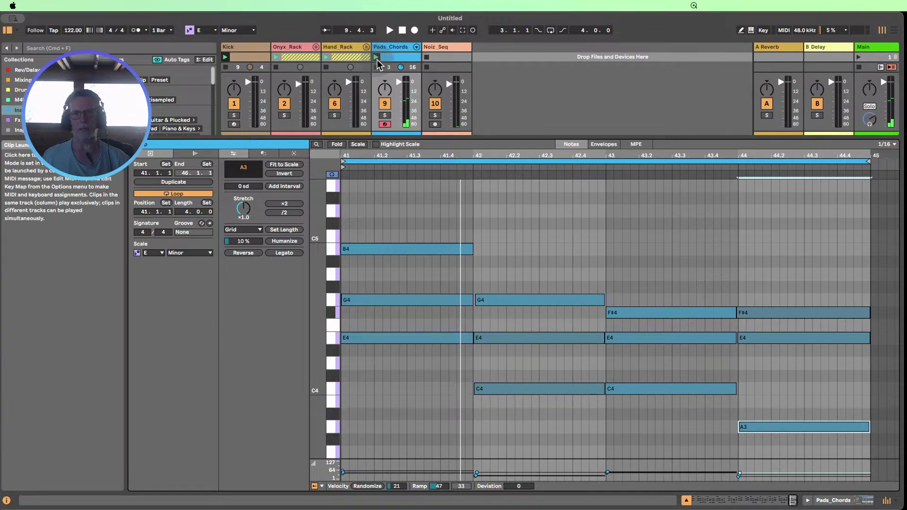
pyautogui.press('space')
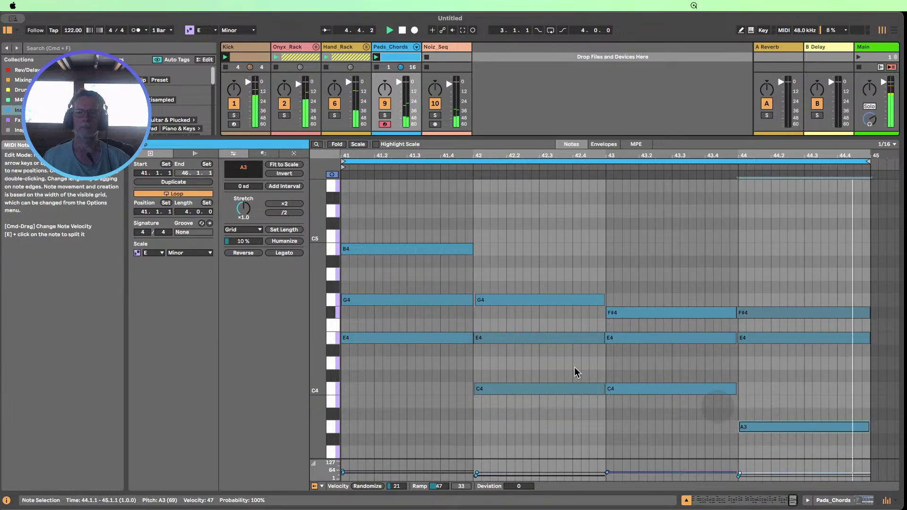
# - Try the bar 41 chord's B4 note an octave lower at B3, return it to B4, and stop playback
pyautogui.click(371, 249)
pyautogui.hotkey('shift', 'Down')
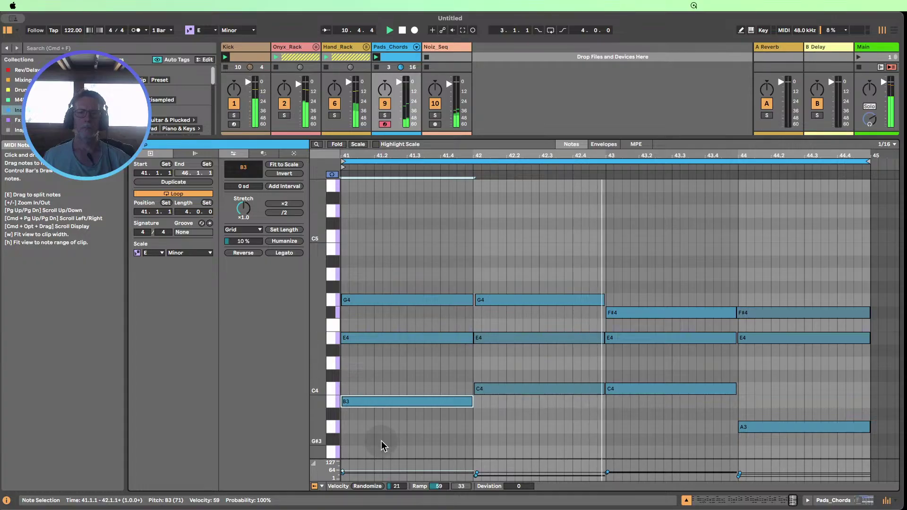
pyautogui.hotkey('shift', 'Up')
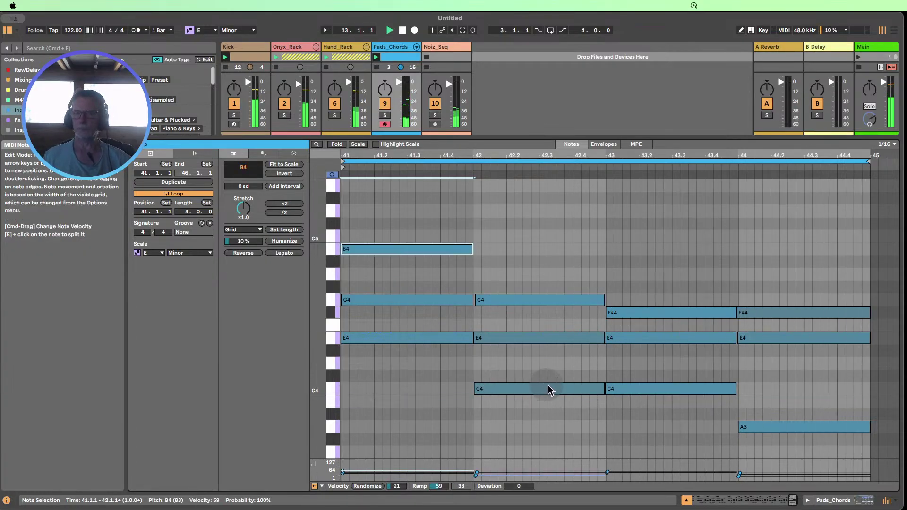
pyautogui.click(403, 31)
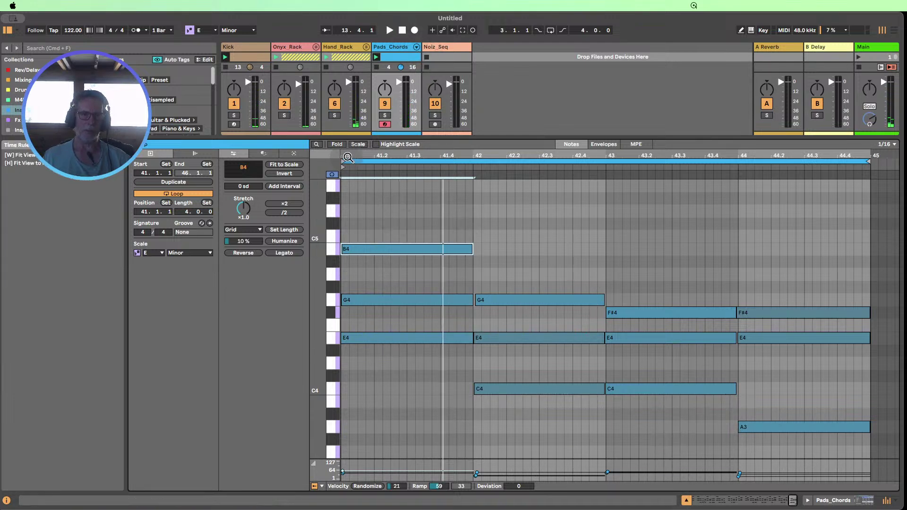
# - Examine how the chord notes meet at the starts of bars 42 and 43, close the clip editor, and play the Pads_Chords clip
pyautogui.moveTo(346, 156)
pyautogui.mouseDown()
pyautogui.moveTo(357, 227)
pyautogui.moveTo(410, 283)
pyautogui.moveTo(461, 283)
pyautogui.moveTo(362, 236)
pyautogui.moveTo(346, 147)
pyautogui.mouseUp()
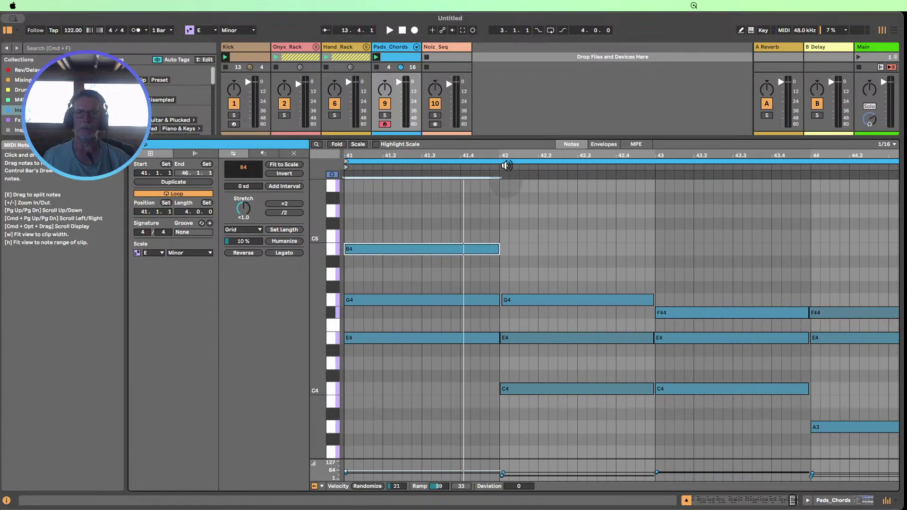
pyautogui.moveTo(503, 154); pyautogui.dragTo(486, 198)
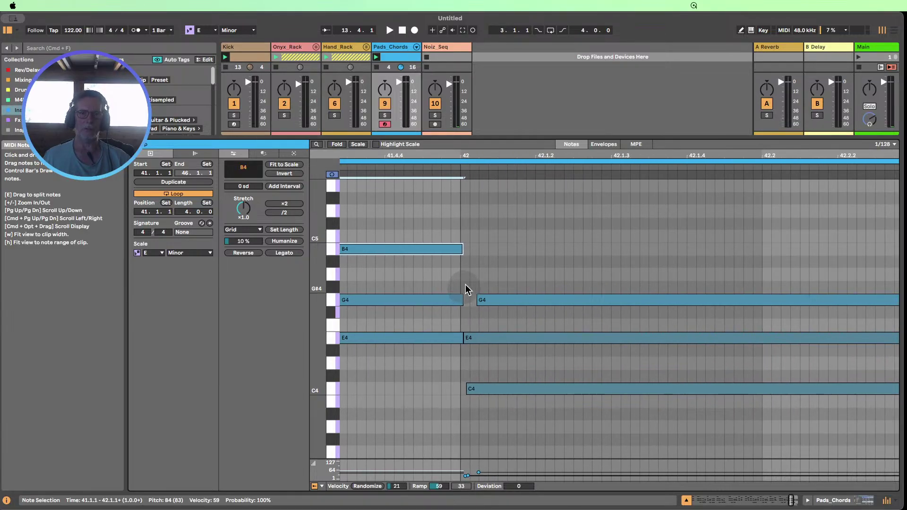
pyautogui.moveTo(461, 156); pyautogui.dragTo(486, 174)
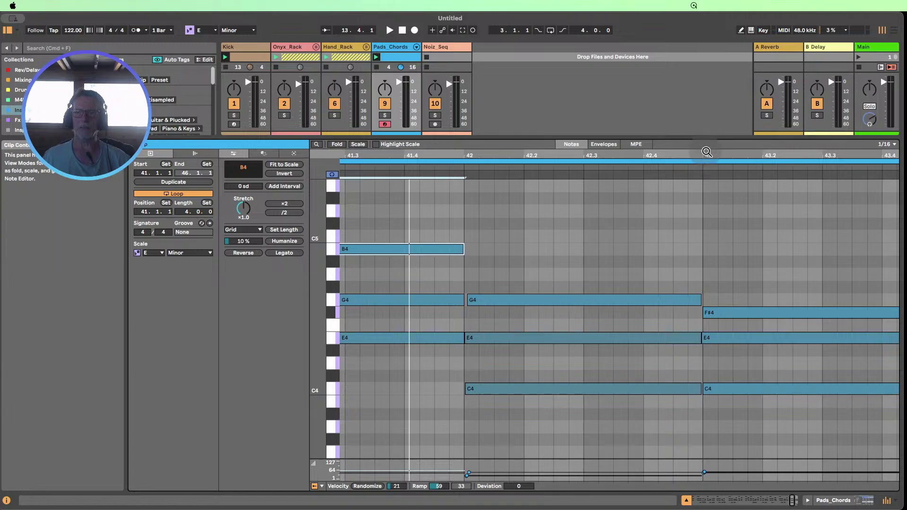
pyautogui.moveTo(705, 151); pyautogui.dragTo(737, 154)
pyautogui.click(686, 500)
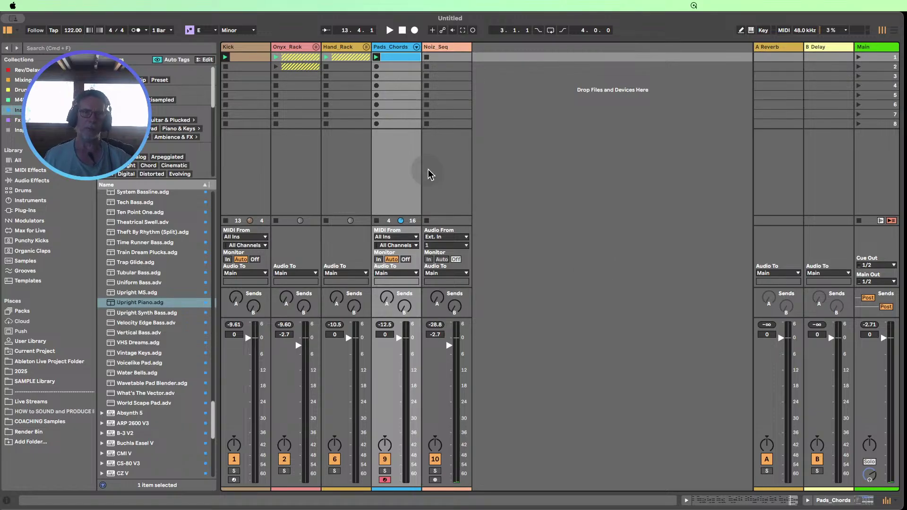
pyautogui.click(376, 57)
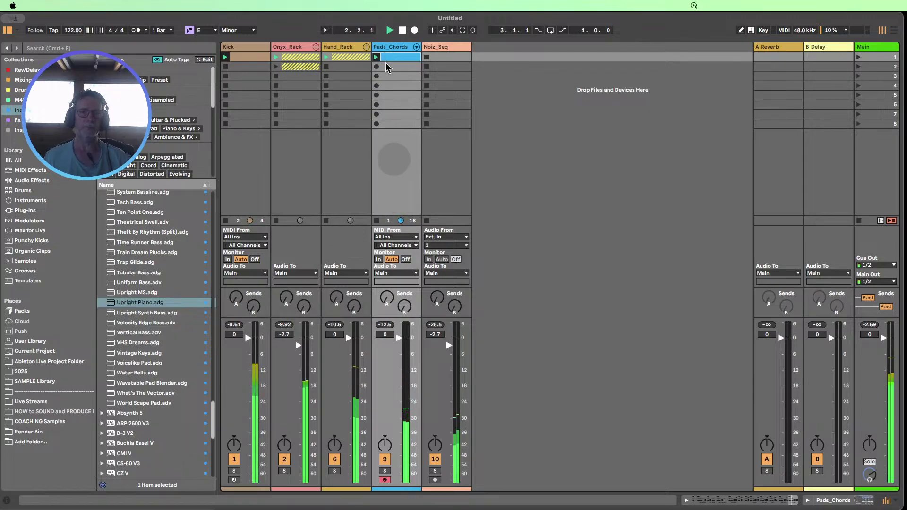
# - Replace the Pads_Chords track's instrument with the World Scape Pad preset from the Live Streams folder
pyautogui.click(34, 382)
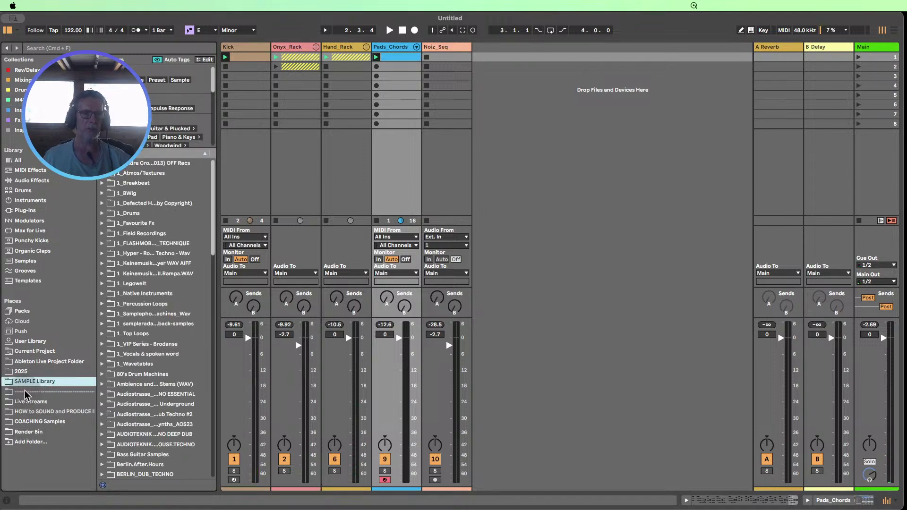
pyautogui.click(35, 403)
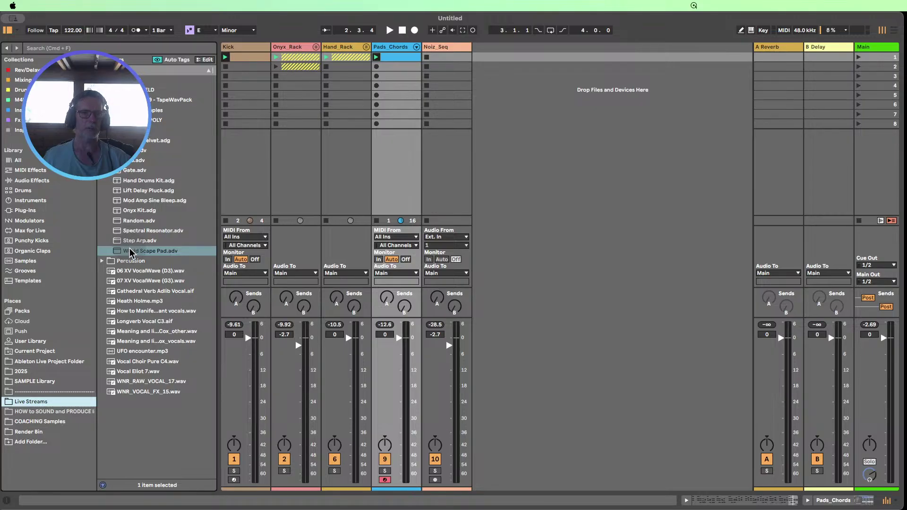
pyautogui.moveTo(130, 249); pyautogui.dragTo(396, 158)
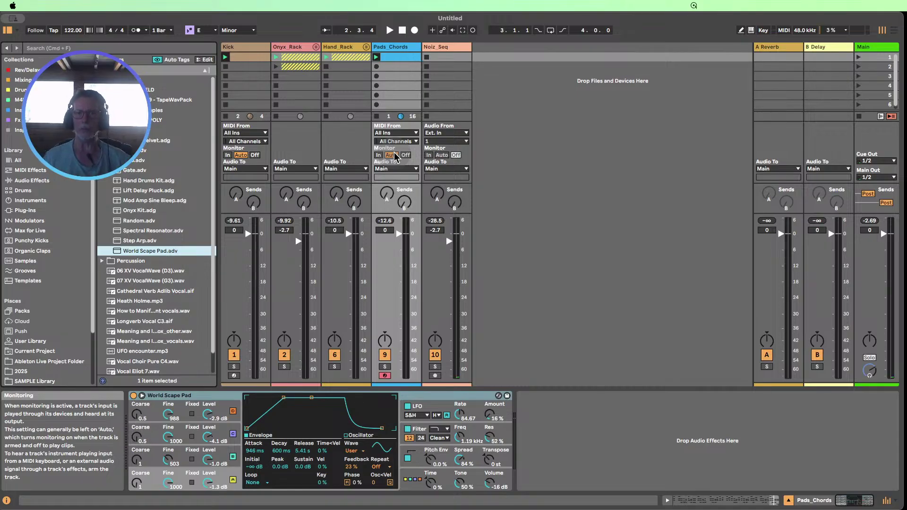
# - Play the Pads_Chords clip and lower its track volume to -16.0 dB
pyautogui.click(376, 58)
pyautogui.moveTo(399, 233); pyautogui.dragTo(398, 251)
pyautogui.moveTo(399, 356); pyautogui.dragTo(398, 375)
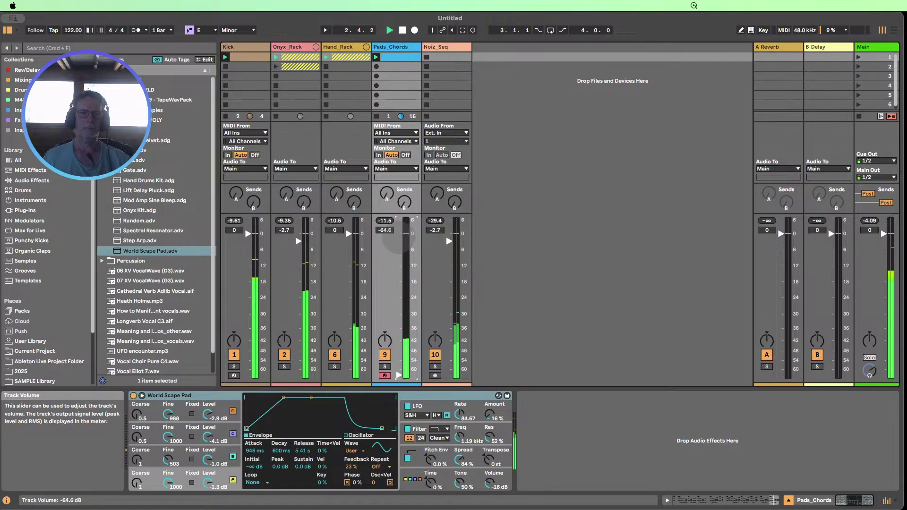
pyautogui.moveTo(399, 296); pyautogui.dragTo(398, 277)
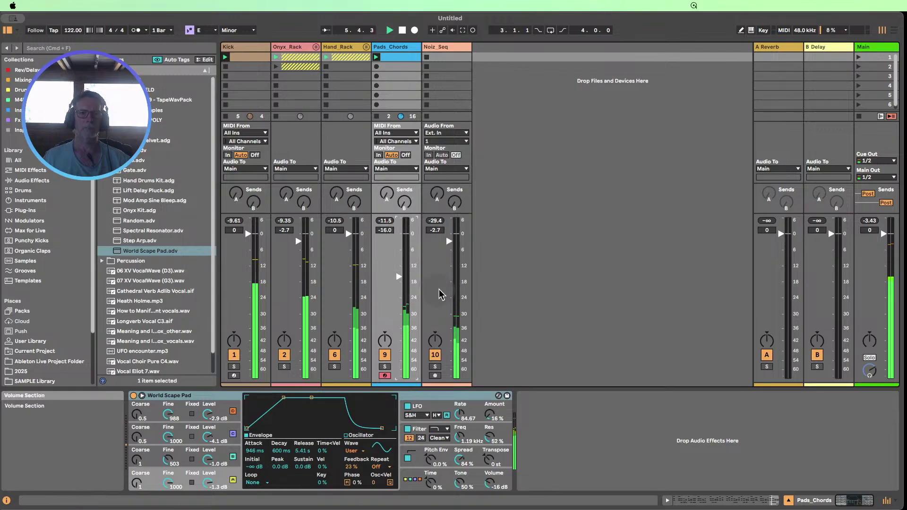
# - Transpose all chord notes in bars 41 to 44 of the Pads_Chords clip down one octave
pyautogui.doubleClick(390, 59)
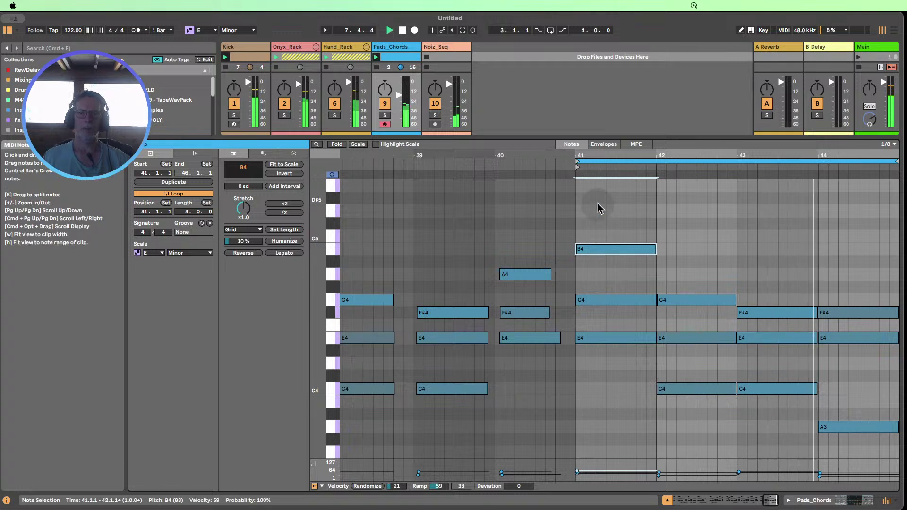
pyautogui.moveTo(602, 218); pyautogui.dragTo(874, 454)
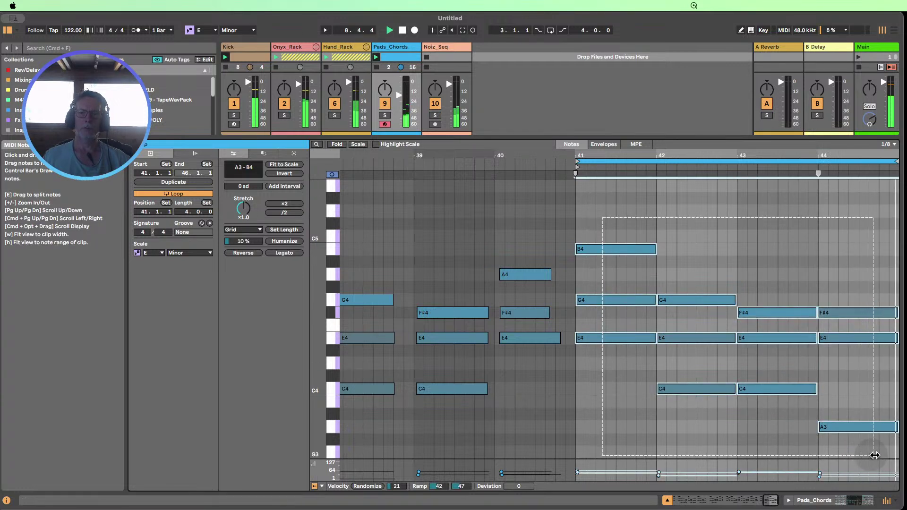
pyautogui.hotkey('shift', 'Down')
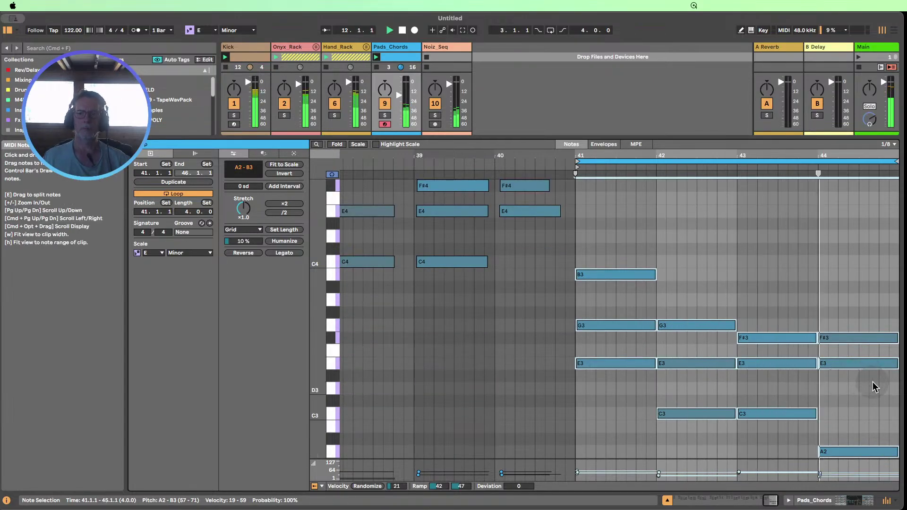
# - Raise the bar 44 chord's A2 note one octave to A3
pyautogui.click(854, 400)
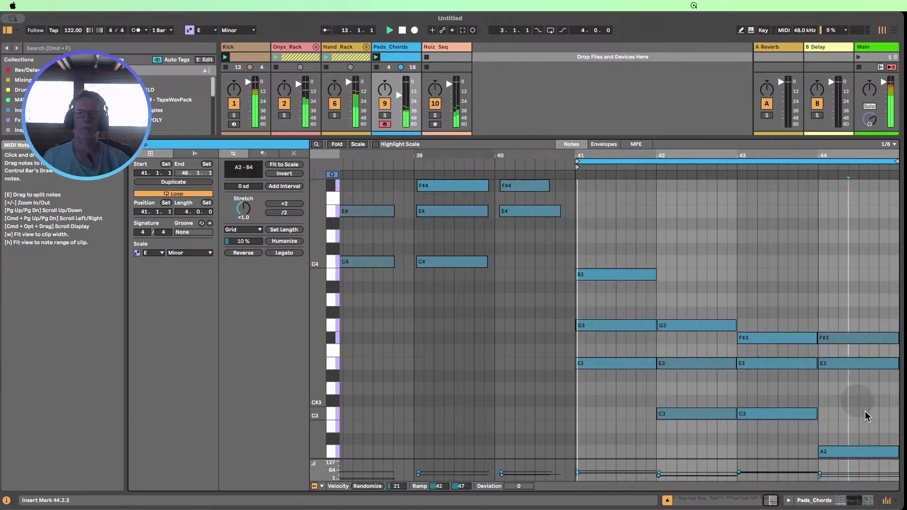
pyautogui.click(862, 452)
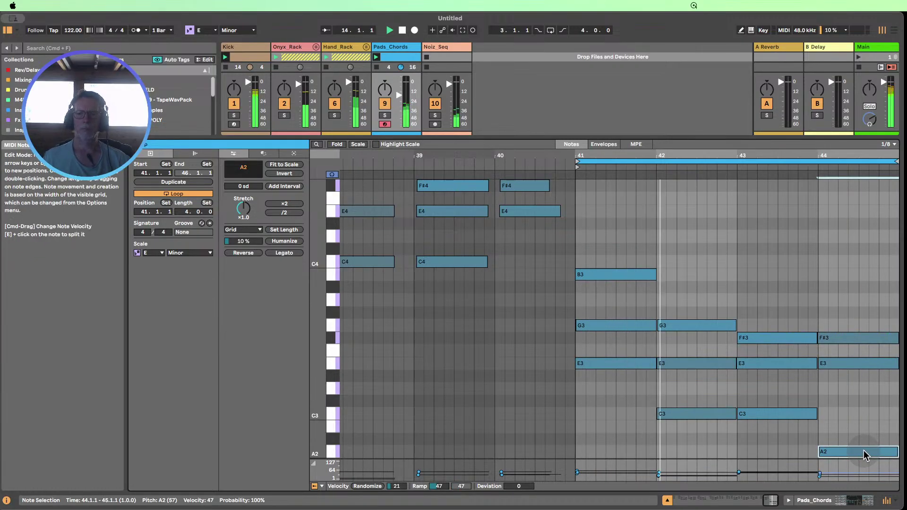
pyautogui.hotkey('shift', 'Up')
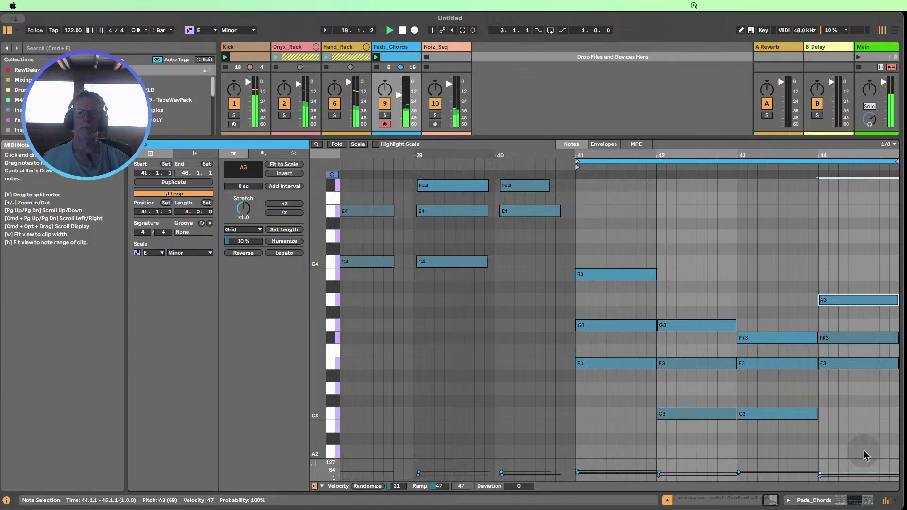
# - Try bar 44's A3 an octave lower and restore it, and raise the C3 notes in bars 42 and 43 to C4
pyautogui.hotkey('shift', 'Down')
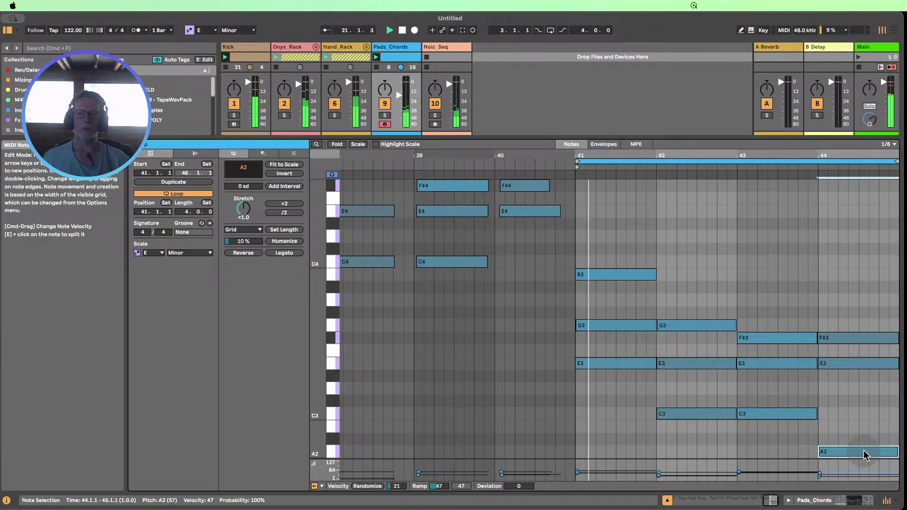
pyautogui.hotkey('shift', 'Up')
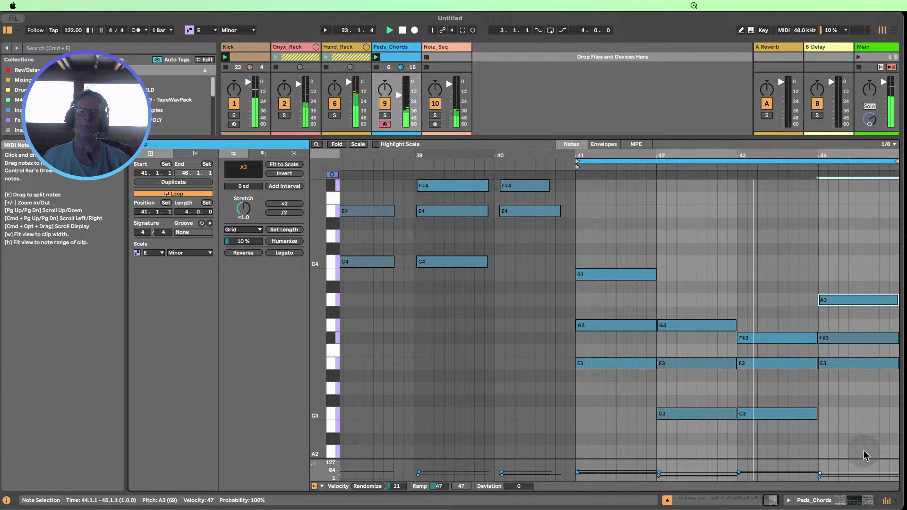
pyautogui.moveTo(766, 434); pyautogui.dragTo(686, 397)
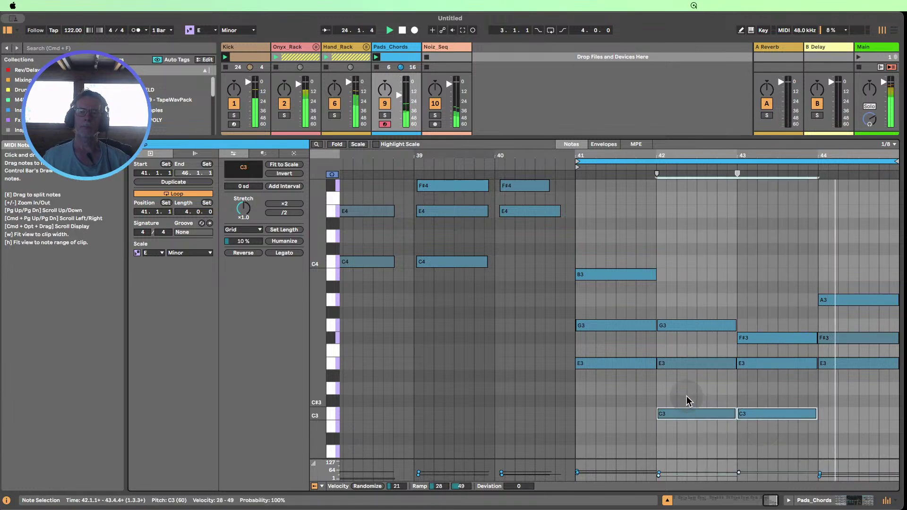
pyautogui.hotkey('shift', 'Up')
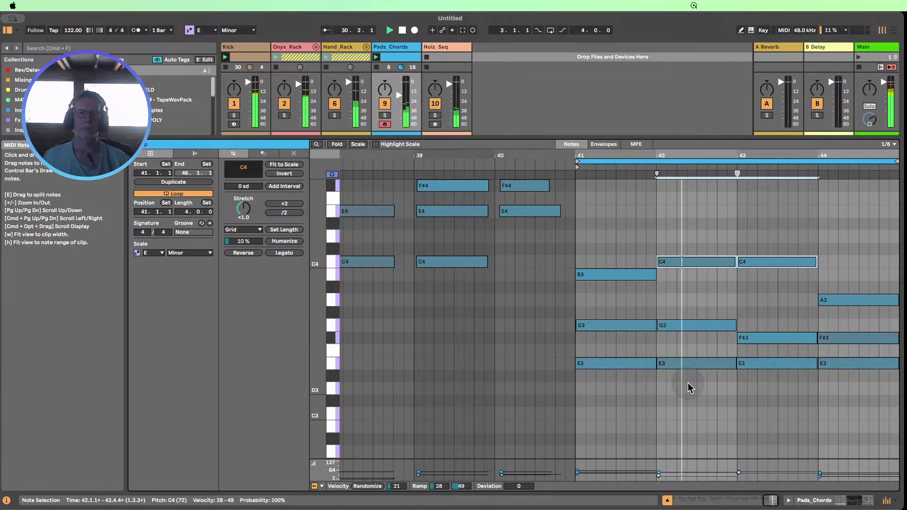
# - Balance the mix, briefly muting Kick for comparison: set the Pads_Chords volume to -7.9 dB and Noiz_Seq to -1.5 dB
pyautogui.click(666, 499)
pyautogui.moveTo(396, 385)
pyautogui.mouseDown()
pyautogui.moveTo(396, 376)
pyautogui.moveTo(391, 382)
pyautogui.mouseUp()
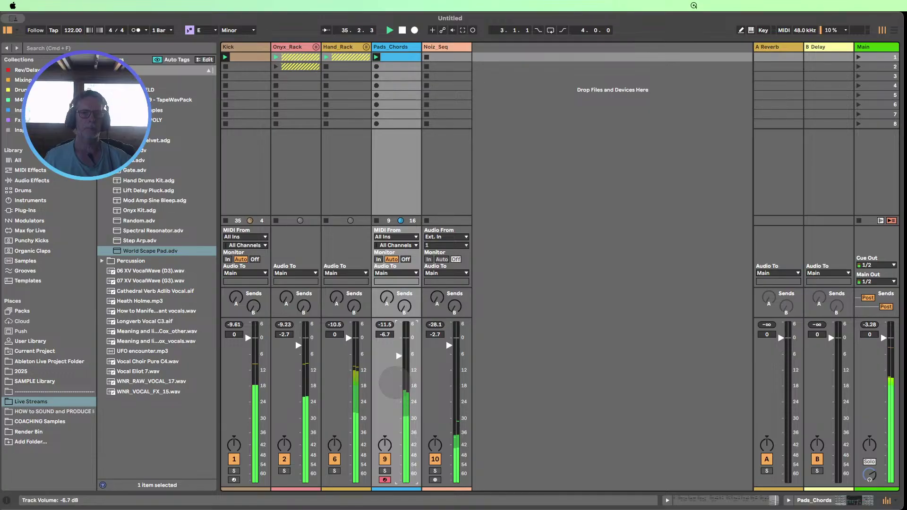
pyautogui.click(235, 460)
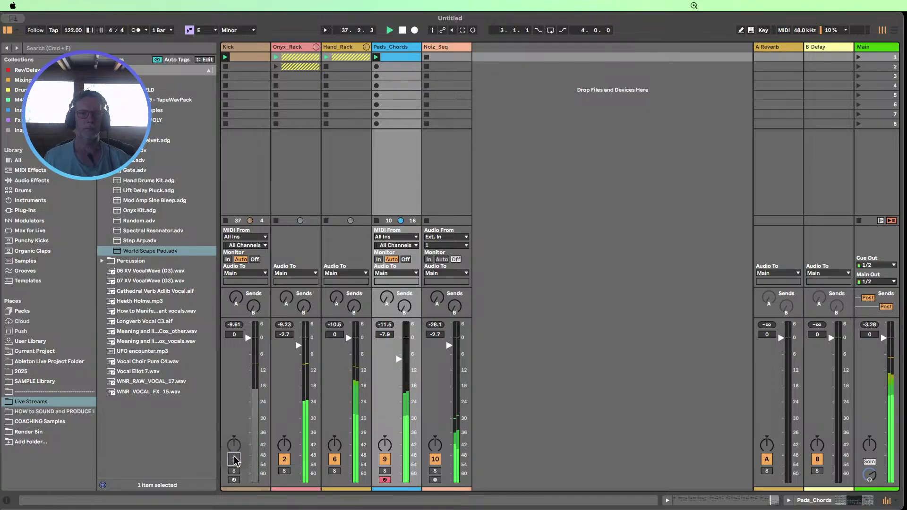
pyautogui.click(234, 460)
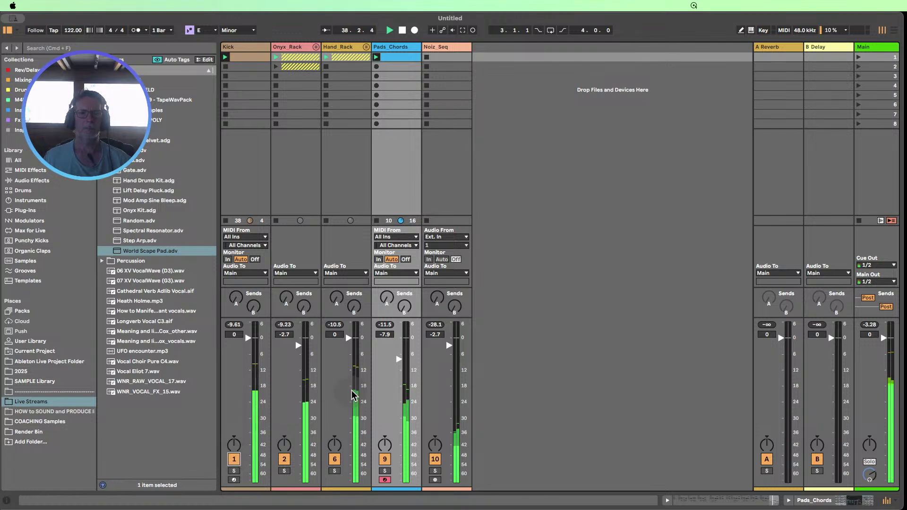
pyautogui.moveTo(449, 345); pyautogui.dragTo(448, 342)
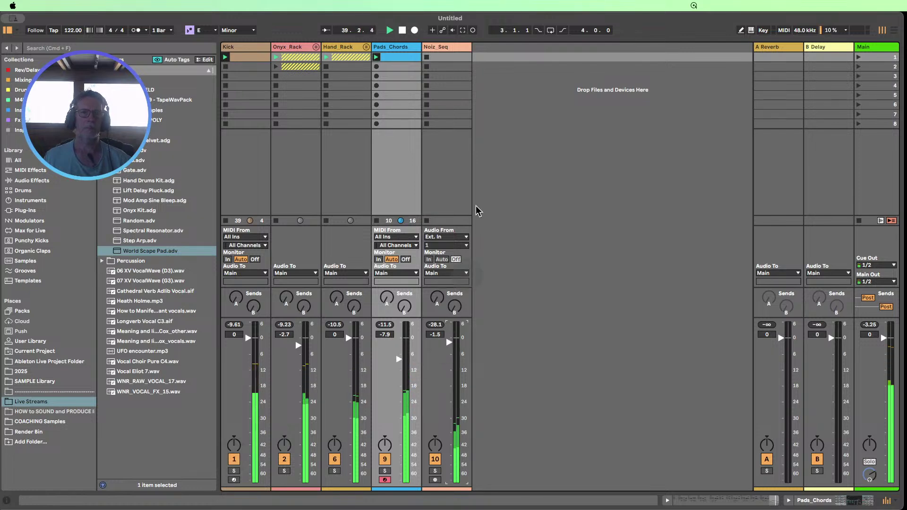
# - On Noiz_Seq, set the Spectral Resonator frequency to E2 and decay to 550 ms, and collapse the Spectral Resonator and Gate devices
pyautogui.doubleClick(443, 48)
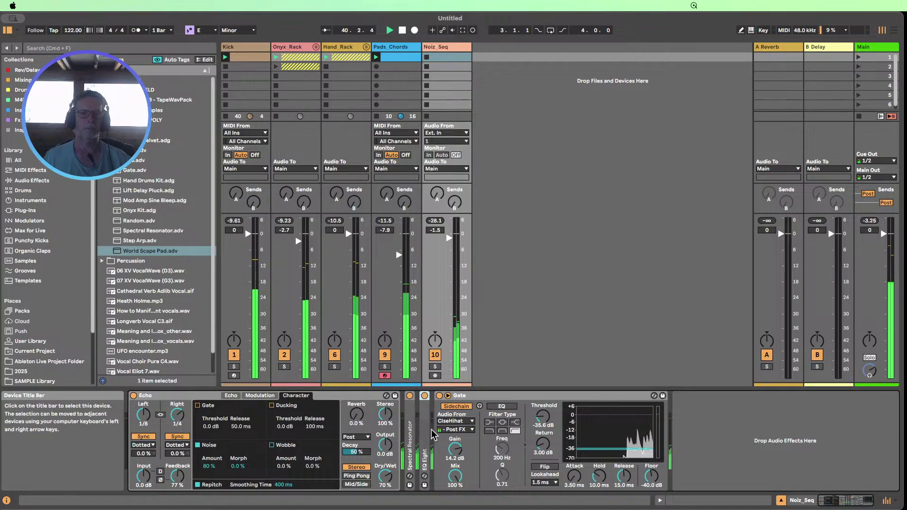
pyautogui.doubleClick(410, 430)
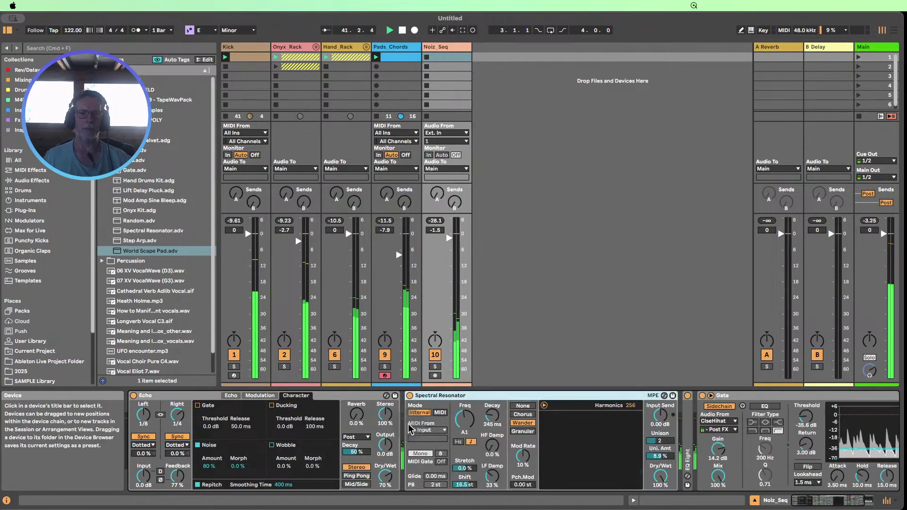
pyautogui.moveTo(464, 419); pyautogui.dragTo(464, 421)
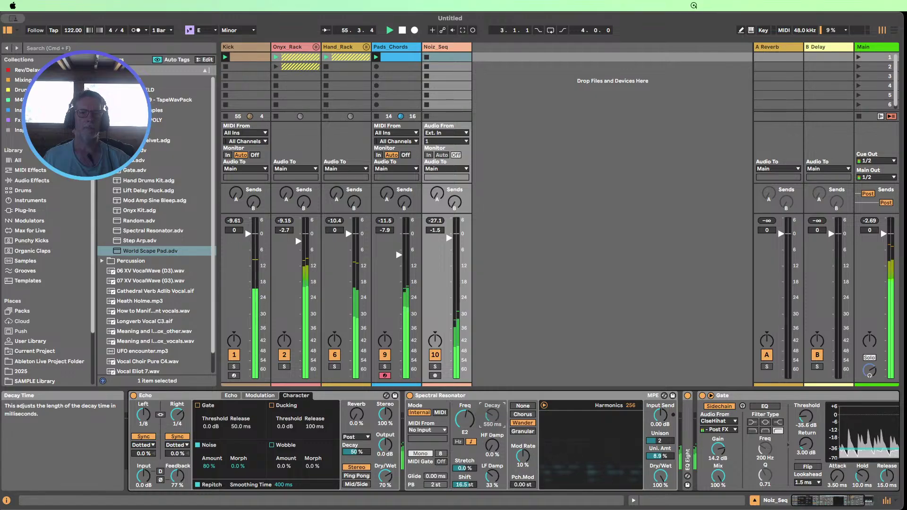
pyautogui.doubleClick(472, 395)
pyautogui.doubleClick(471, 395)
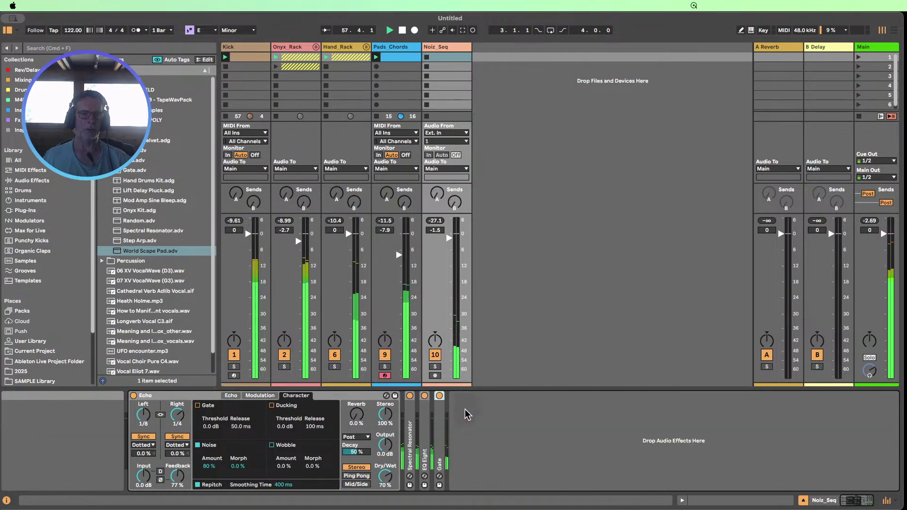
# - Compare Noiz_Seq with the Gate bypassed and active, set the Gate threshold to -36.6 dB, and collapse the device
pyautogui.doubleClick(441, 409)
pyautogui.click(439, 395)
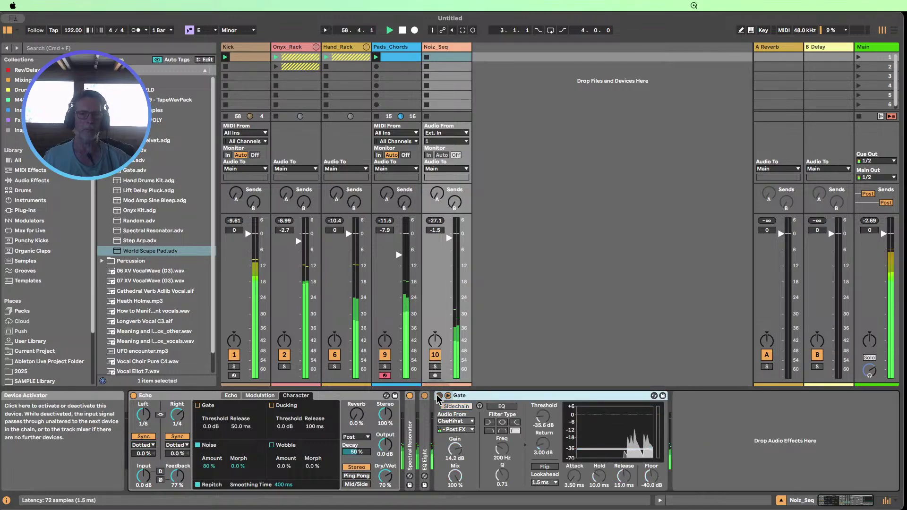
pyautogui.click(439, 396)
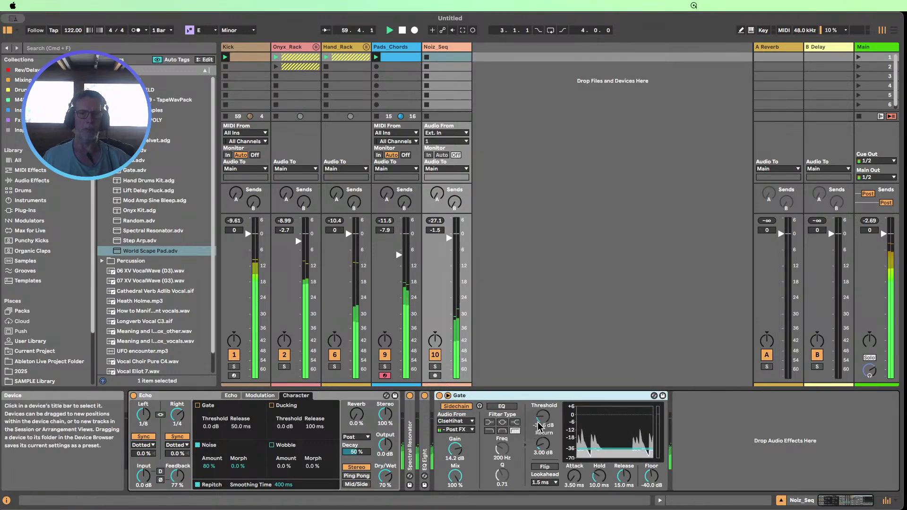
pyautogui.moveTo(541, 422)
pyautogui.mouseDown()
pyautogui.moveTo(540, 404)
pyautogui.moveTo(540, 421)
pyautogui.mouseUp()
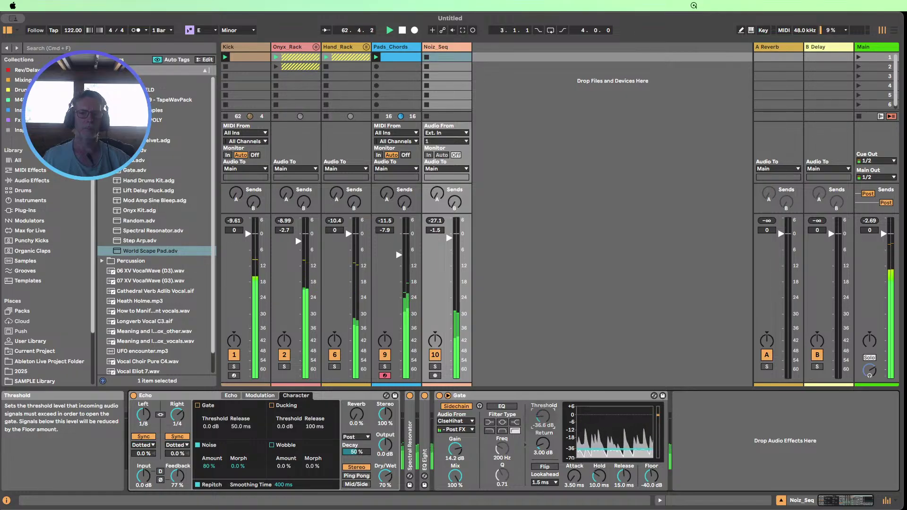
pyautogui.doubleClick(480, 395)
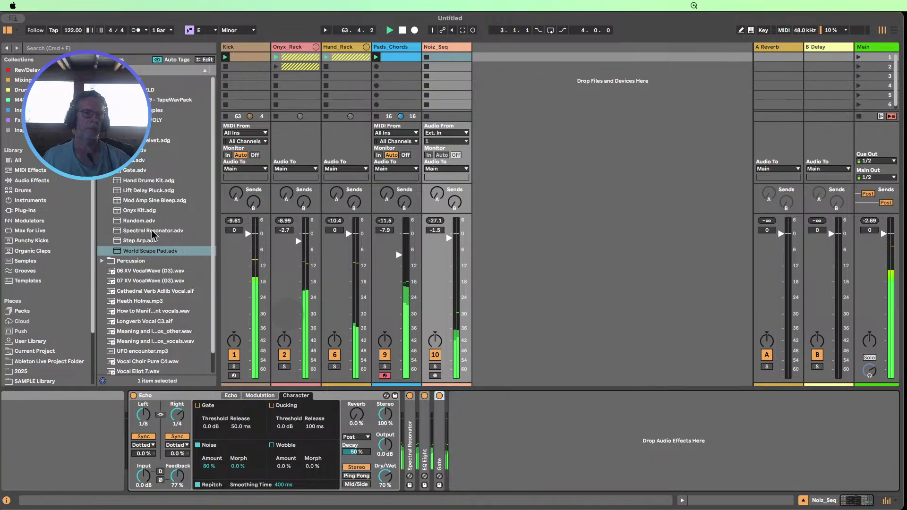
# - Add Hybrid Reverb after the Gate on Noiz_Seq, set its Dry/Wet to 17%, and collapse the device
pyautogui.click(38, 180)
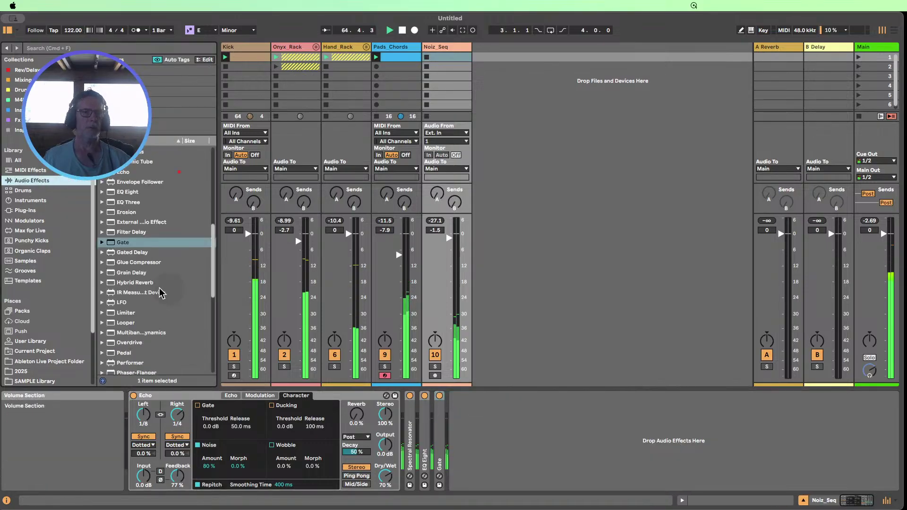
pyautogui.moveTo(131, 260); pyautogui.dragTo(501, 410)
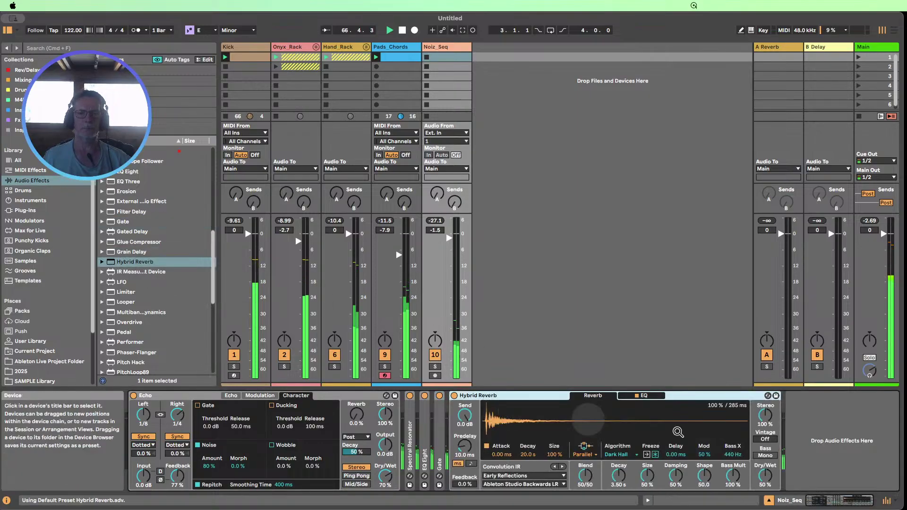
pyautogui.moveTo(765, 475); pyautogui.dragTo(765, 484)
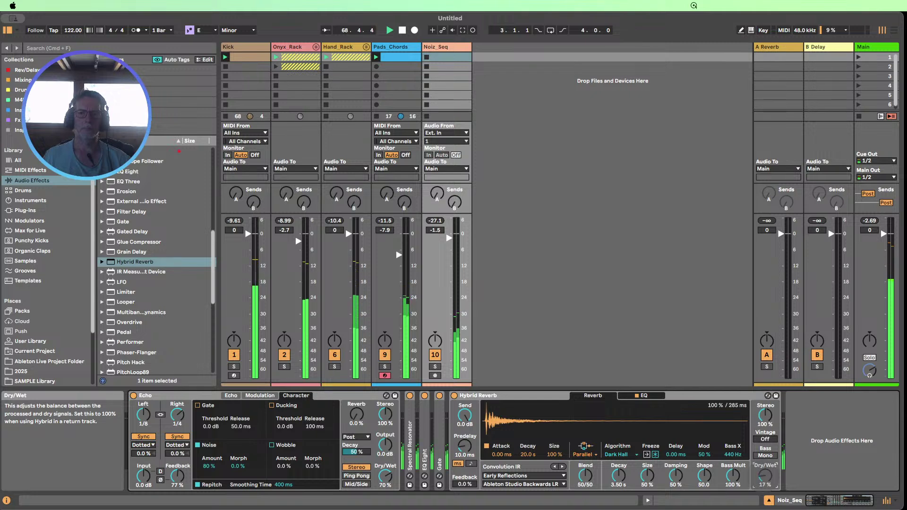
pyautogui.doubleClick(479, 397)
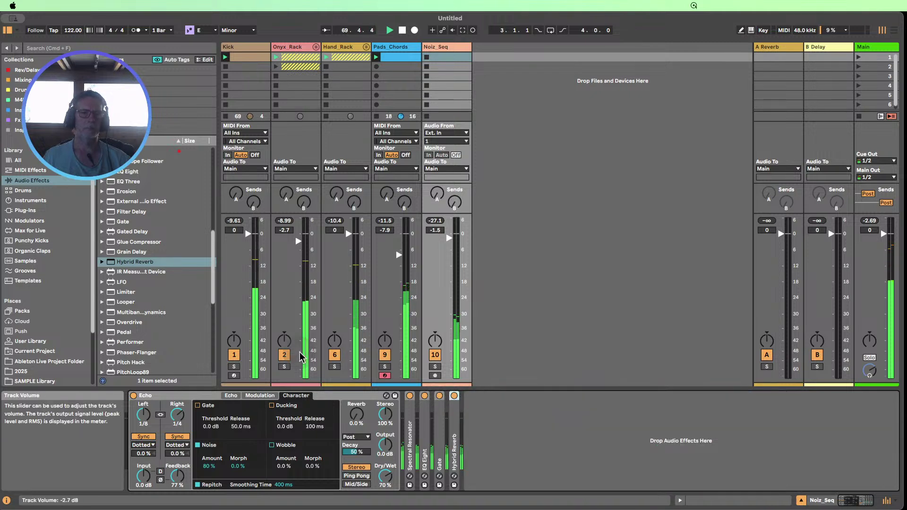
# - Mute and unmute the Kick track to compare the mix, and stop playback
pyautogui.click(233, 354)
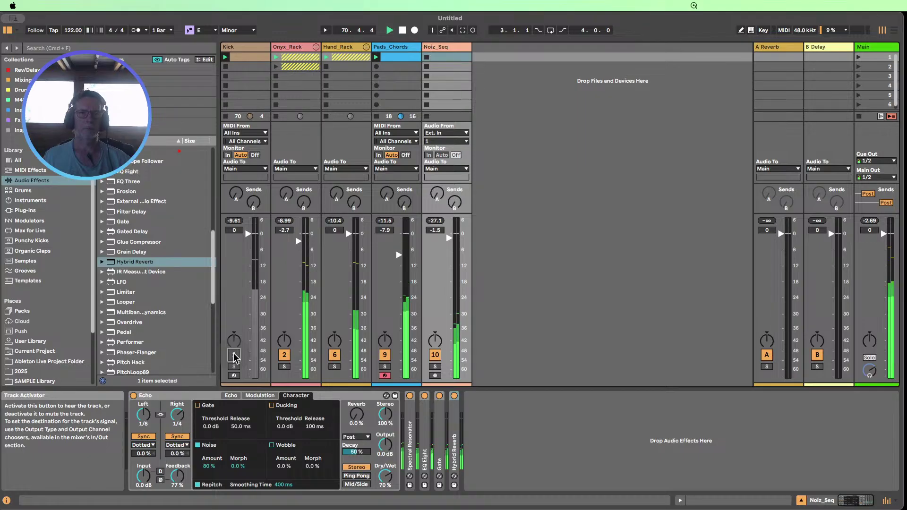
pyautogui.click(234, 354)
pyautogui.click(402, 30)
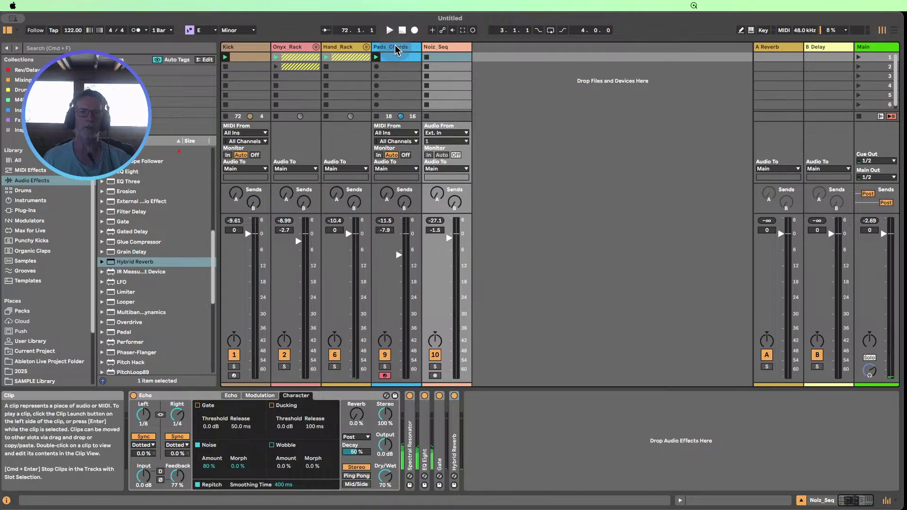
# - Duplicate the Pads_Chords clip, place the copy in scene 8 of the same track, and open the copy to check its notes
pyautogui.doubleClick(402, 55)
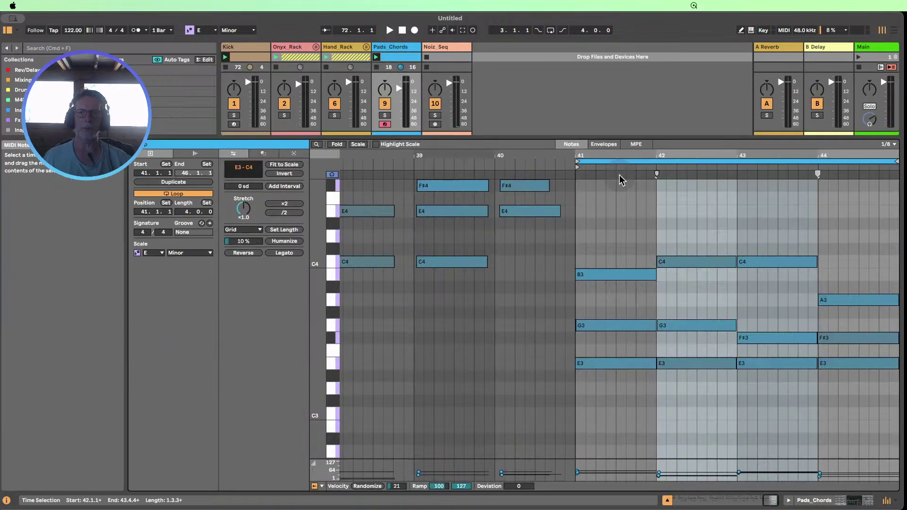
pyautogui.click(667, 500)
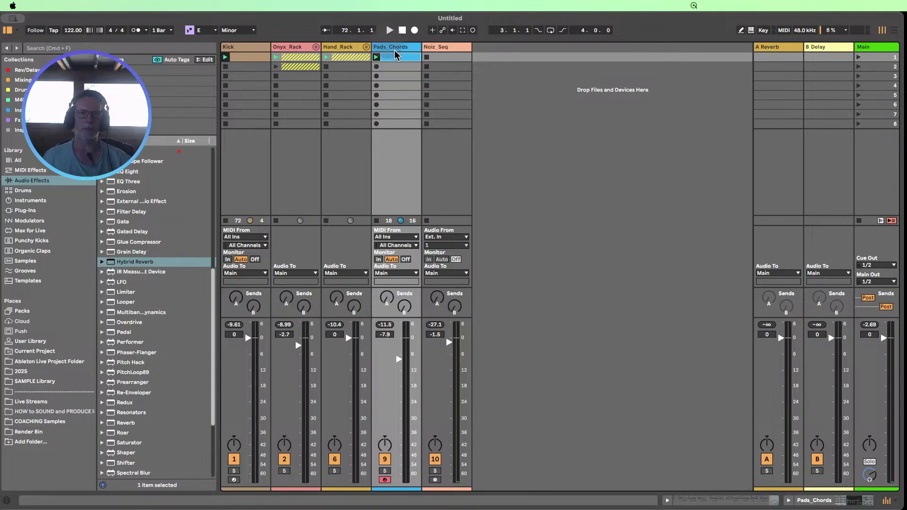
pyautogui.click(396, 66)
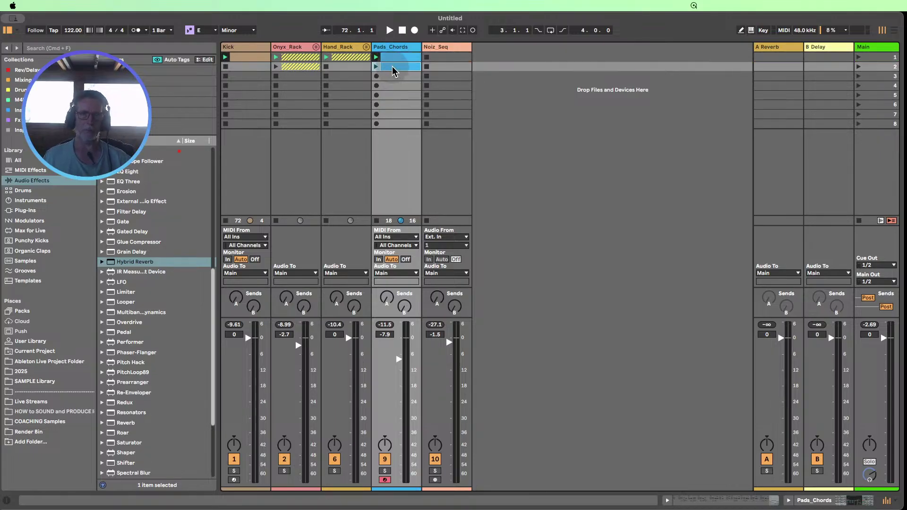
pyautogui.click(394, 123)
pyautogui.doubleClick(393, 124)
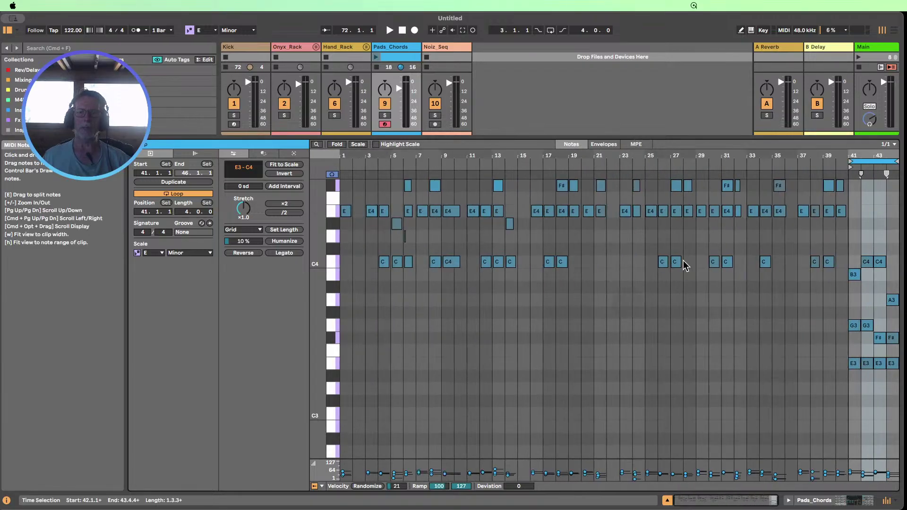
pyautogui.click(667, 501)
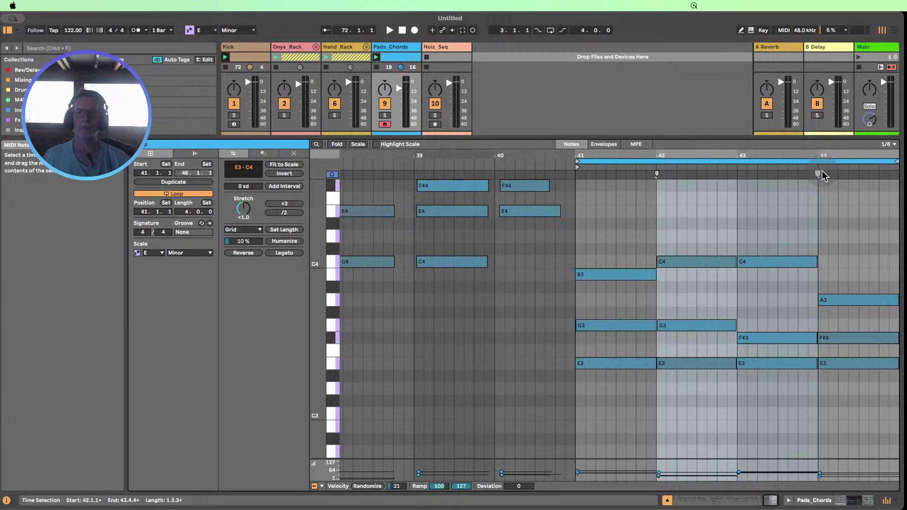
# - Crop the scene 1 Pads_Chords clip to its four-bar loop and return to the full mixer view
pyautogui.rightClick(763, 211)
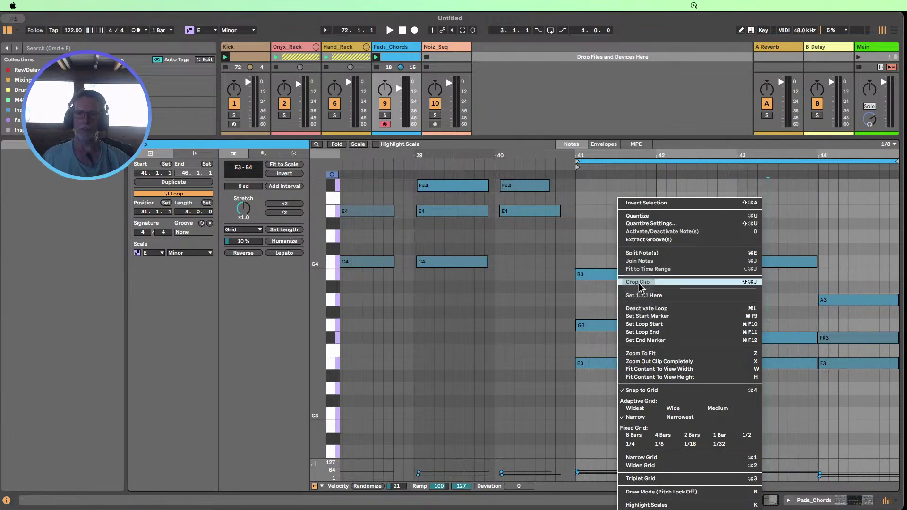
pyautogui.click(642, 295)
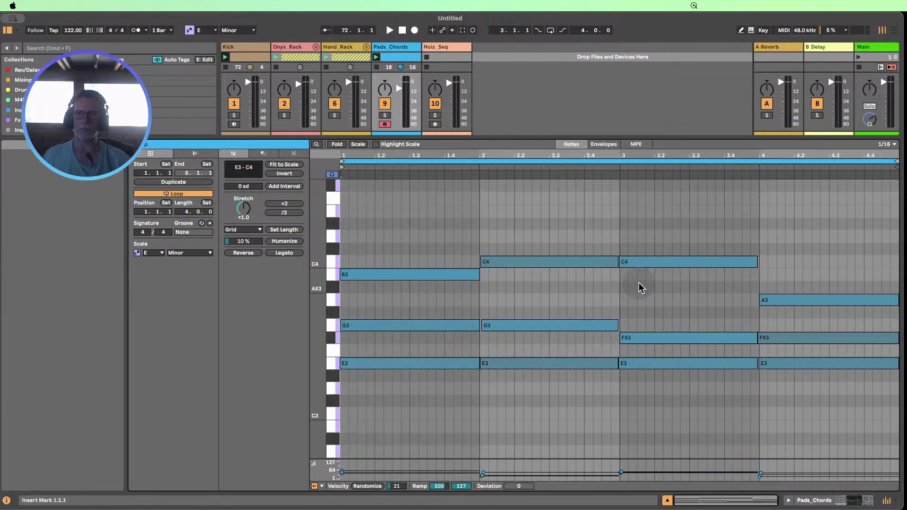
pyautogui.click(548, 226)
pyautogui.click(667, 501)
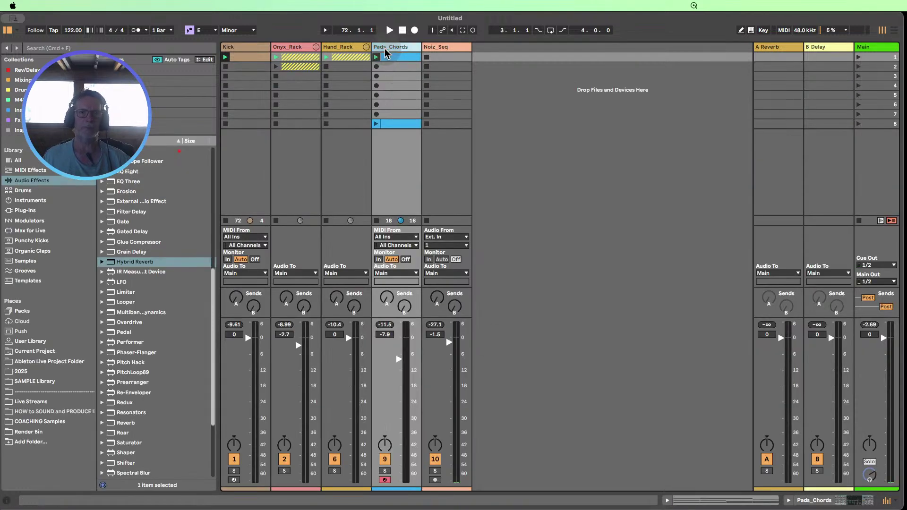
# - Insert a new MIDI track before Pads_Chords and copy the scene 1 chord clip into its first slot
pyautogui.press('super+shift+t')
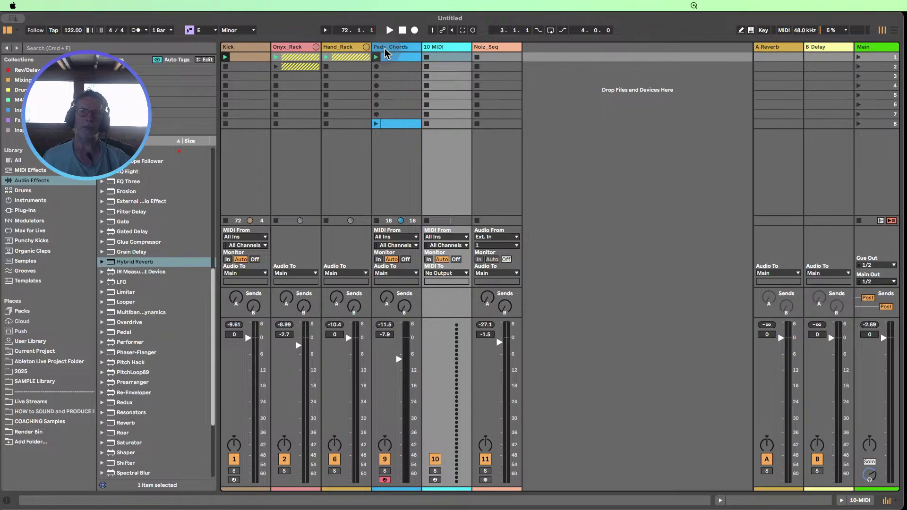
pyautogui.moveTo(437, 47); pyautogui.dragTo(381, 61)
pyautogui.click(457, 59)
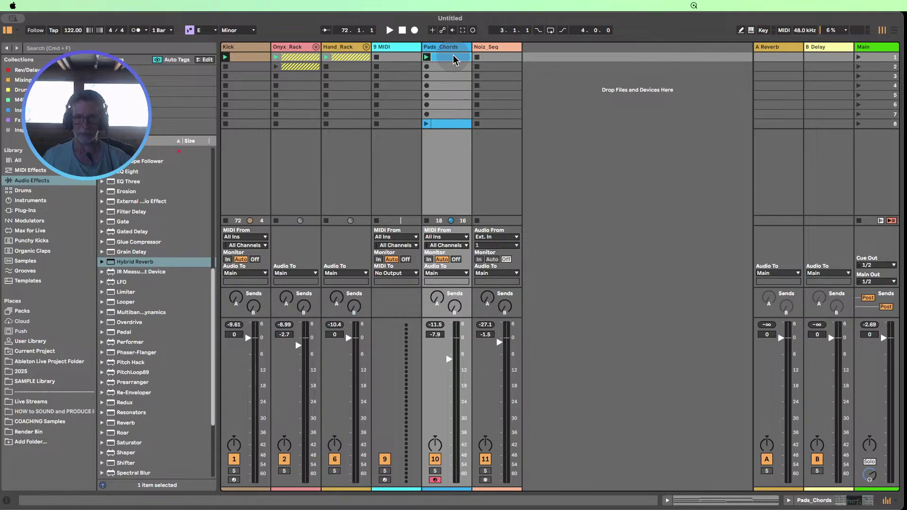
pyautogui.click(412, 58)
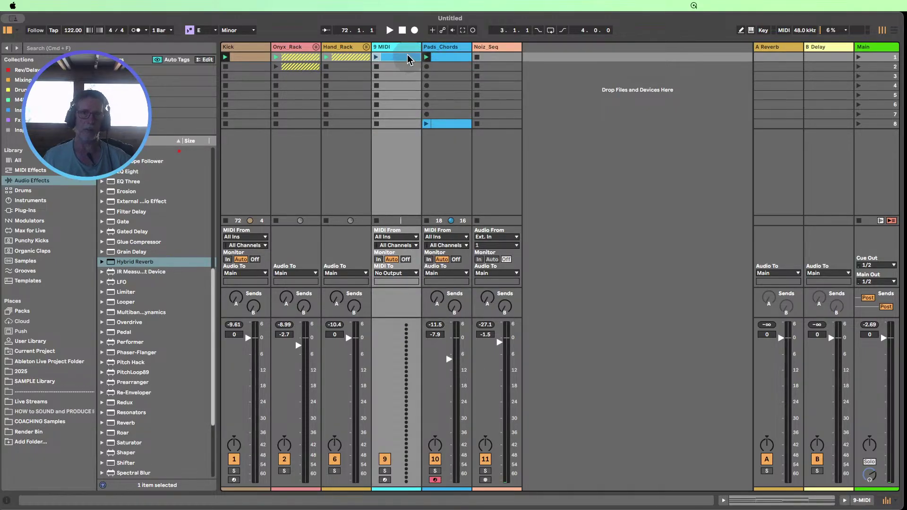
# - Rename the new MIDI track as Arp
pyautogui.click(399, 51)
pyautogui.press('super+r')
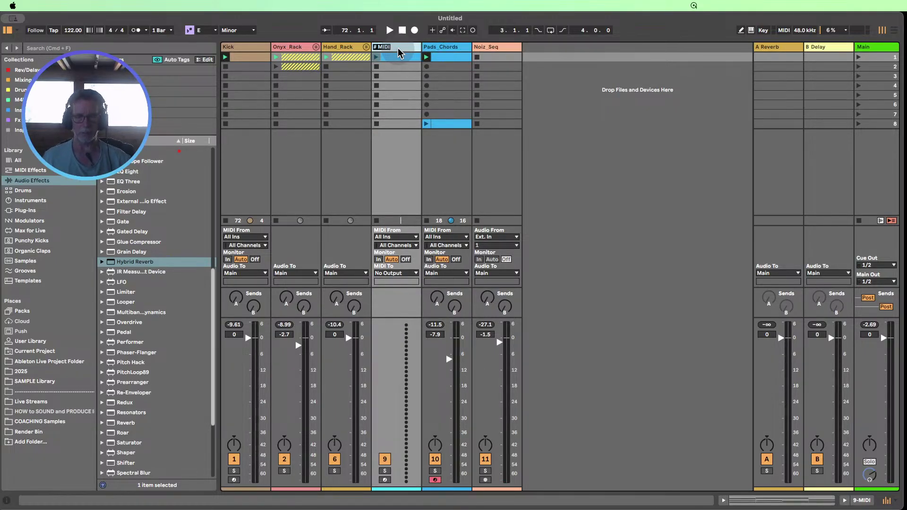
pyautogui.write('Arp')
pyautogui.press('Return')
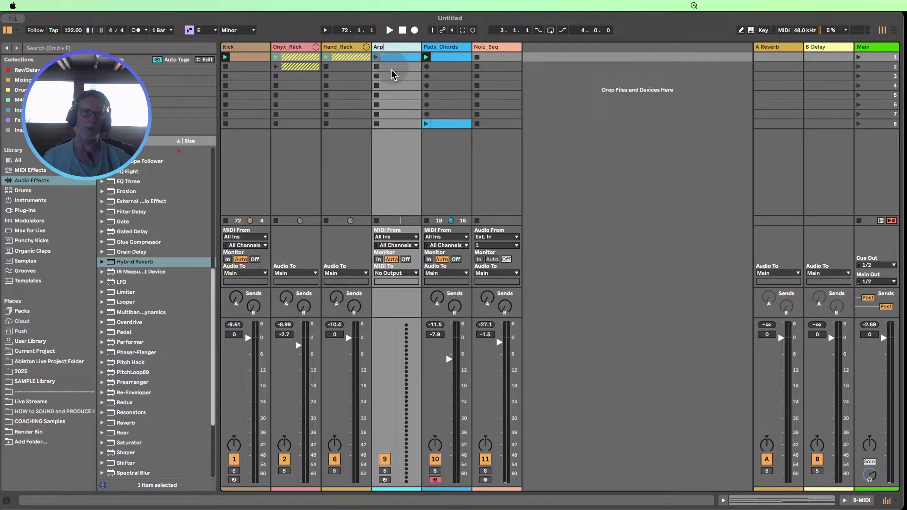
# - Assign the Arp track's color to its clip and check the copied chord notes in that clip
pyautogui.press('Down')
pyautogui.doubleClick(395, 60)
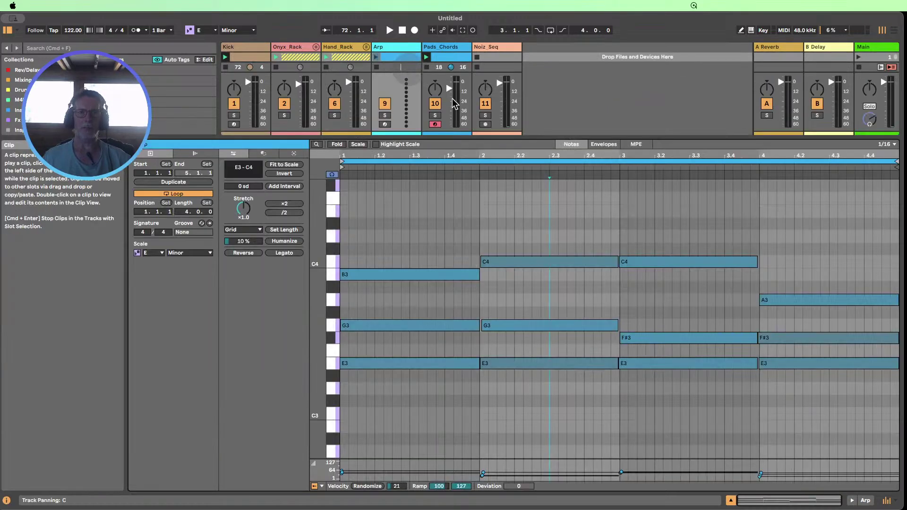
pyautogui.click(730, 500)
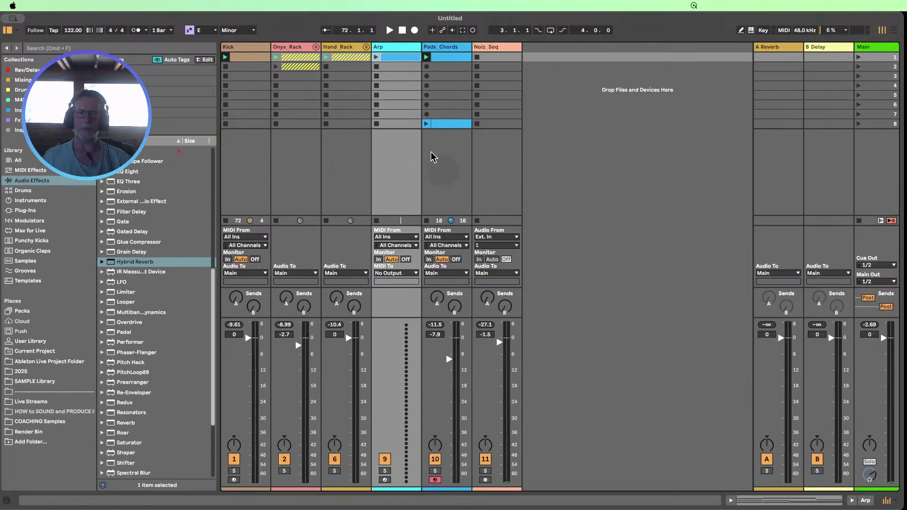
pyautogui.rightClick(378, 47)
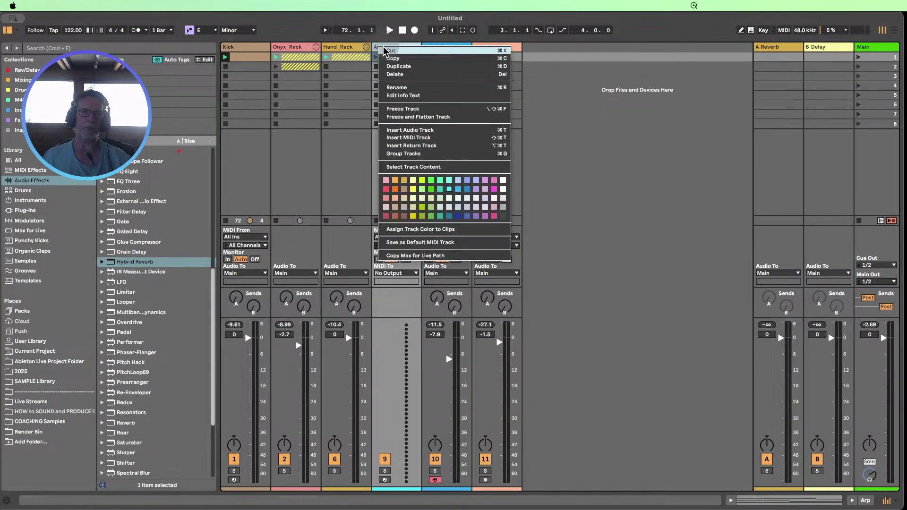
pyautogui.click(422, 229)
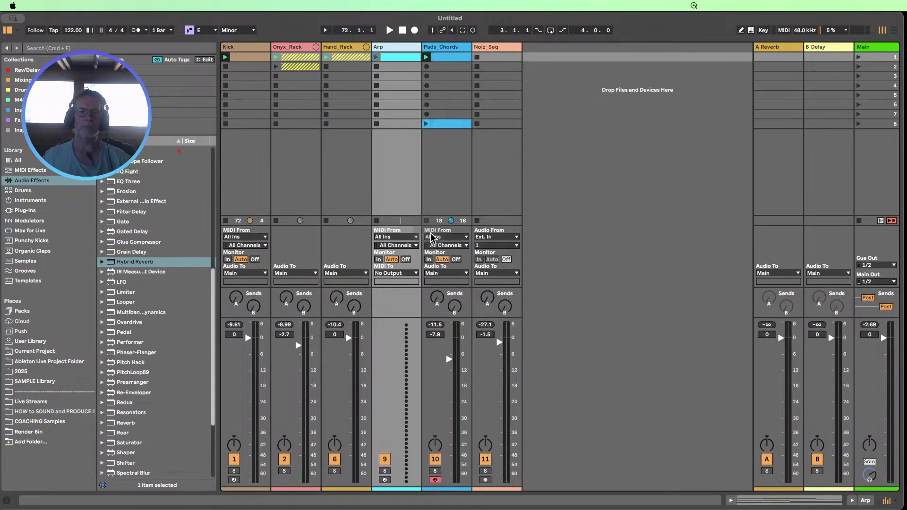
pyautogui.doubleClick(396, 57)
pyautogui.click(730, 500)
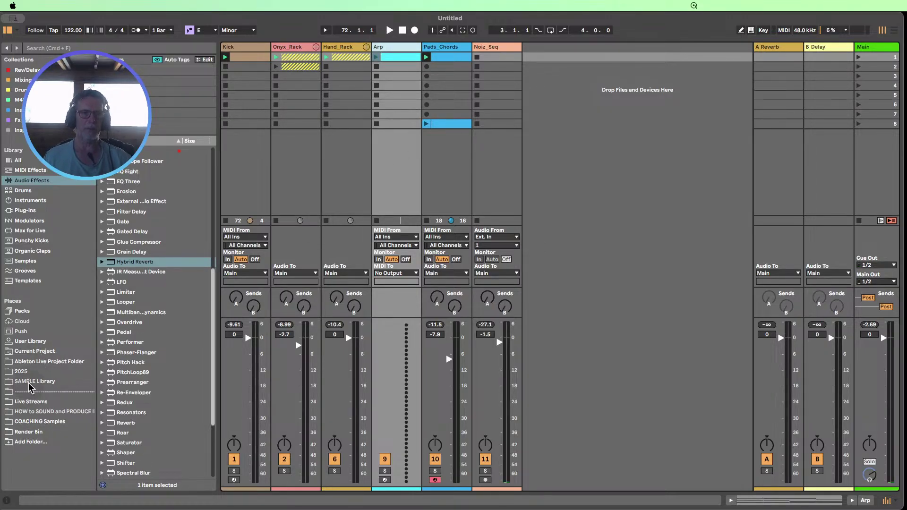
# - Show the contents of the Live Streams folder and expand the Gate device on the Noiz_Seq track
pyautogui.click(30, 402)
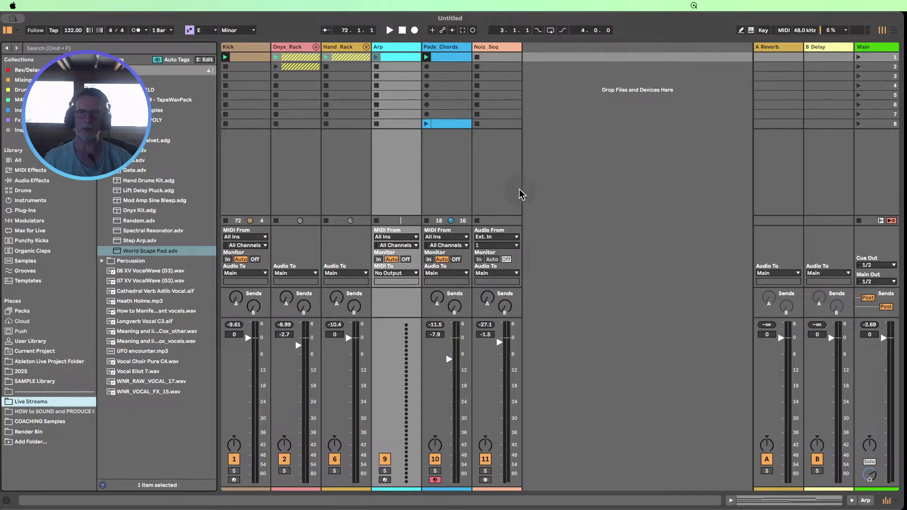
pyautogui.doubleClick(505, 49)
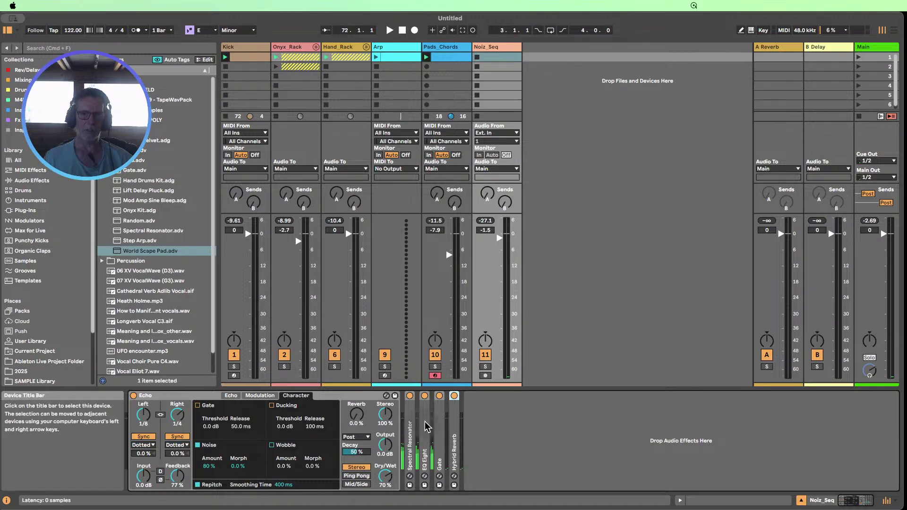
pyautogui.doubleClick(439, 421)
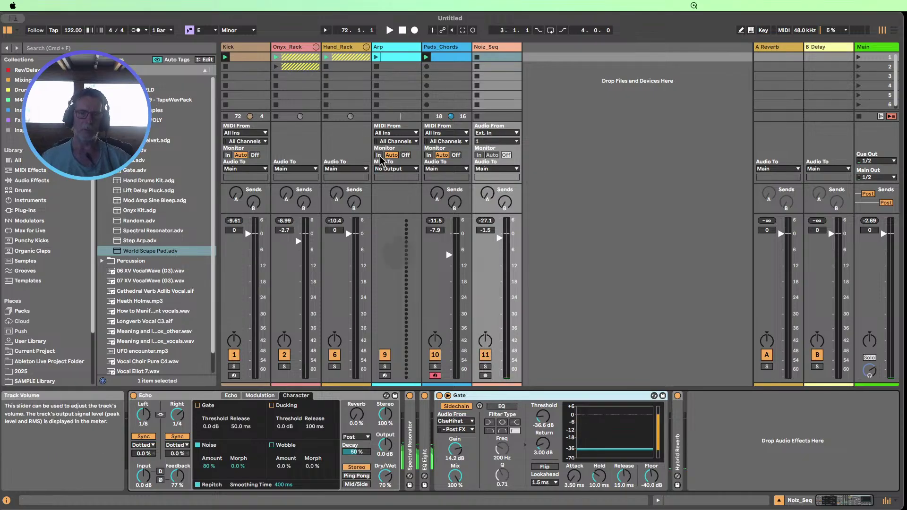
# - Unfold the Onyx_Rack group, examine the ClseHihat clip's notes and return to the Noiz_Seq devices
pyautogui.click(315, 48)
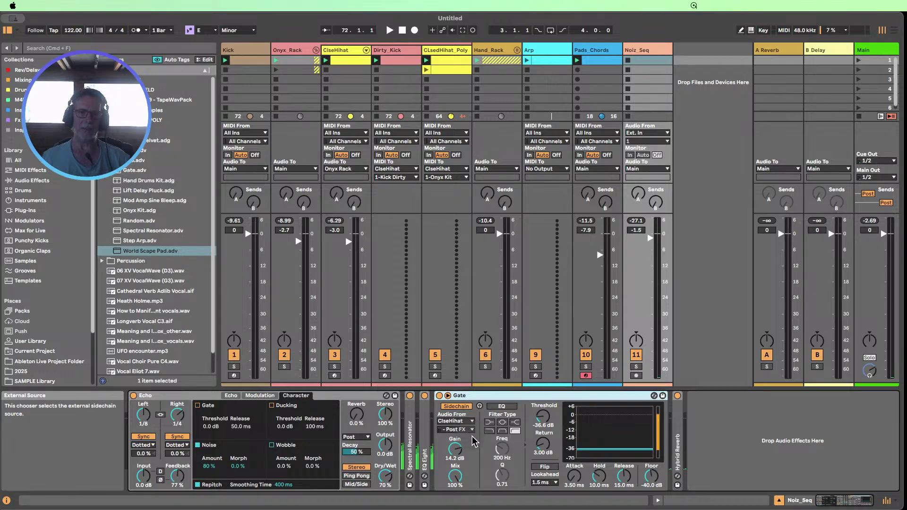
pyautogui.doubleClick(337, 57)
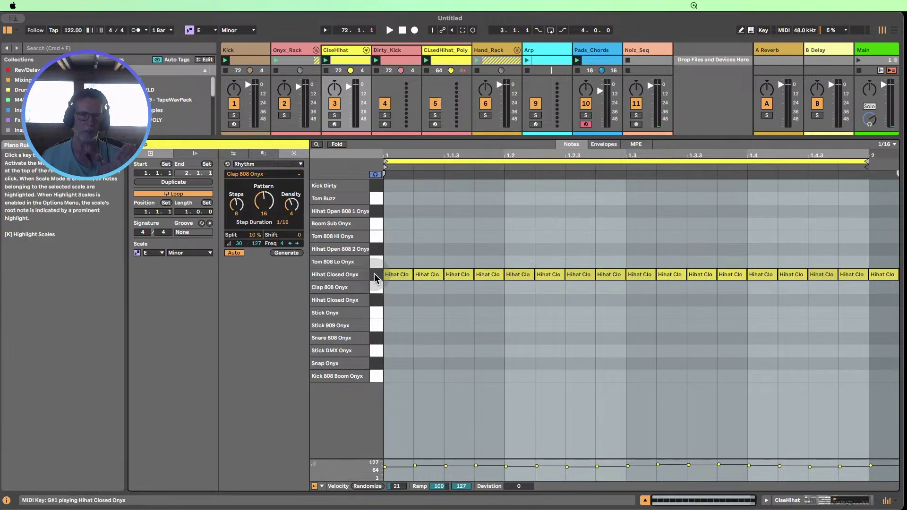
pyautogui.click(644, 500)
pyautogui.click(633, 50)
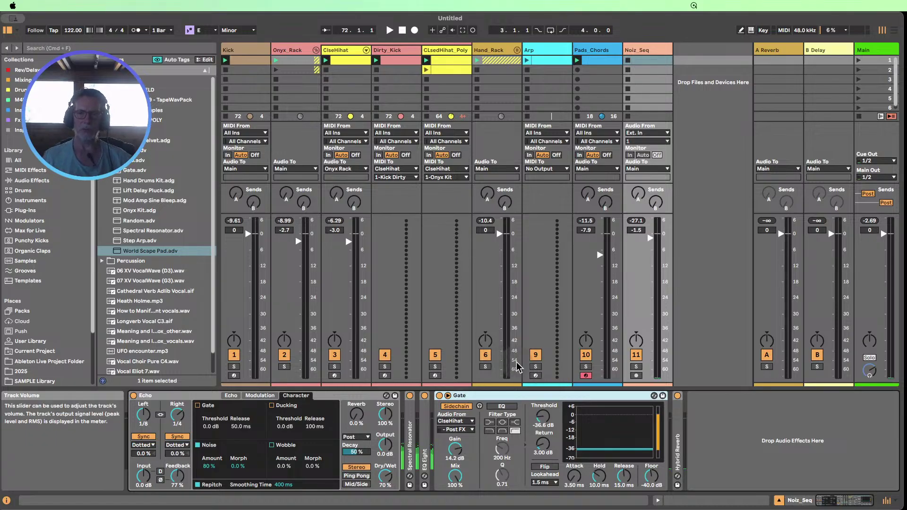
# - Solo Noiz_Seq, start playback, then bypass and collapse its Gate to hear the ungated noise
pyautogui.click(636, 367)
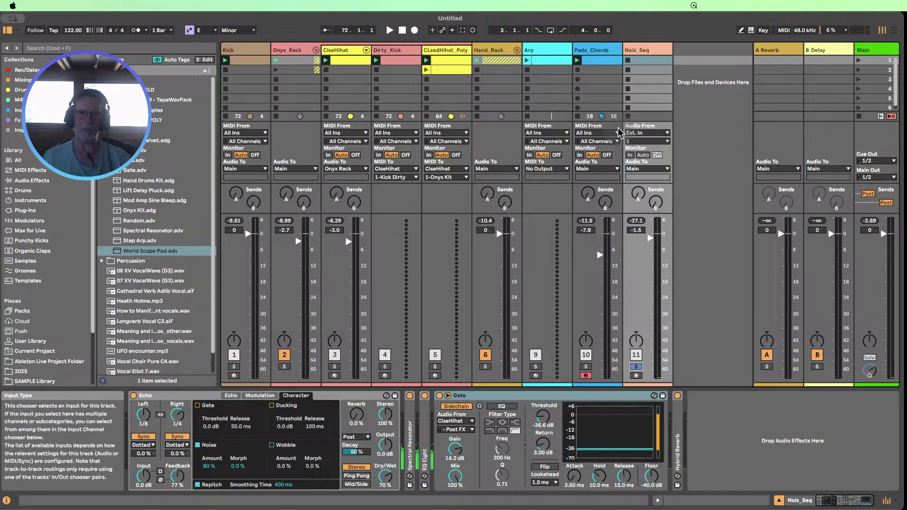
pyautogui.click(390, 30)
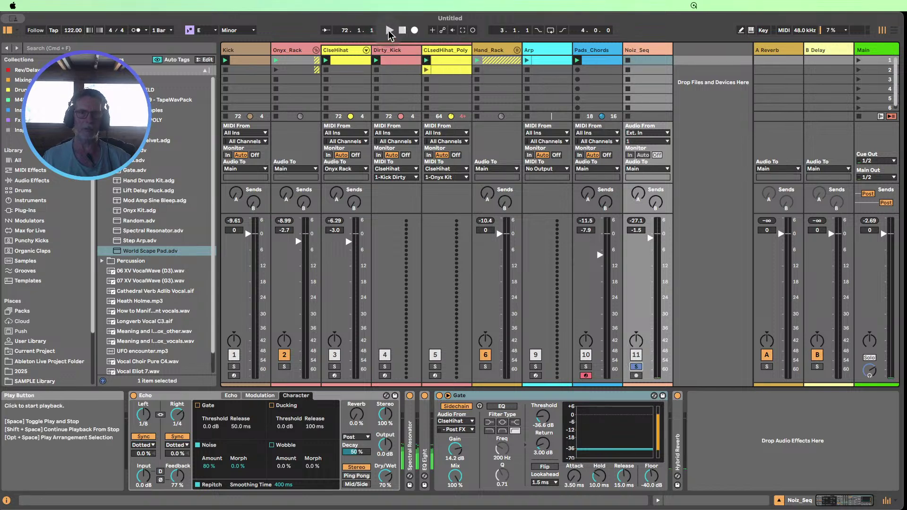
pyautogui.click(438, 395)
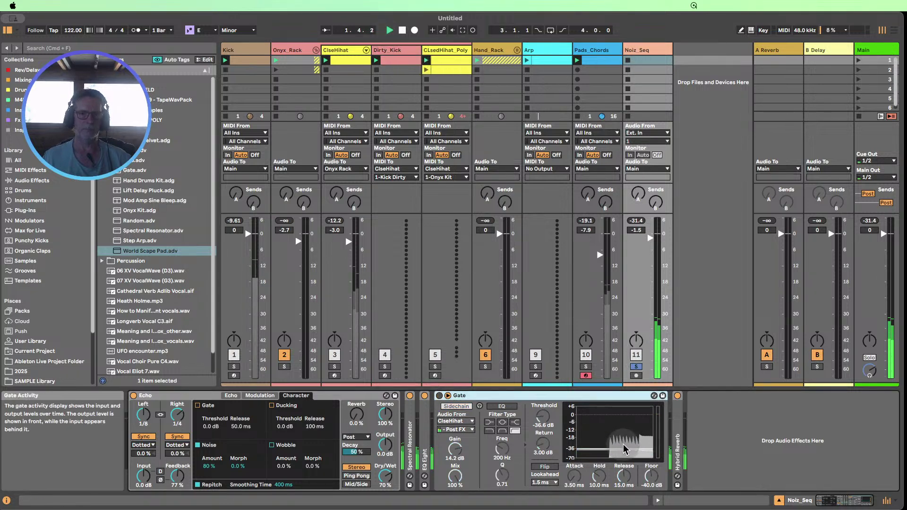
pyautogui.doubleClick(543, 395)
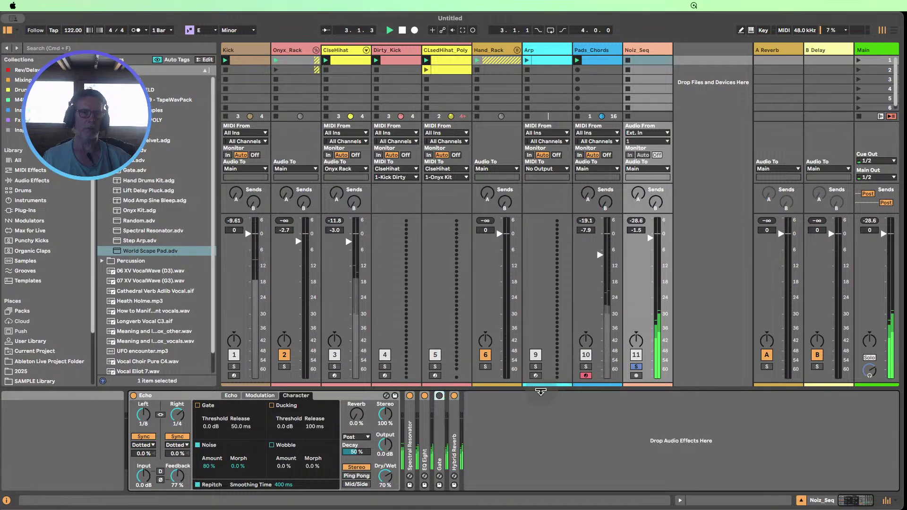
# - Add a Utility device after Hybrid Reverb on Noiz_Seq with its gain at 10 dB
pyautogui.click(32, 181)
pyautogui.scroll(-5, 180, 289)
pyautogui.scroll(-6, 180, 289)
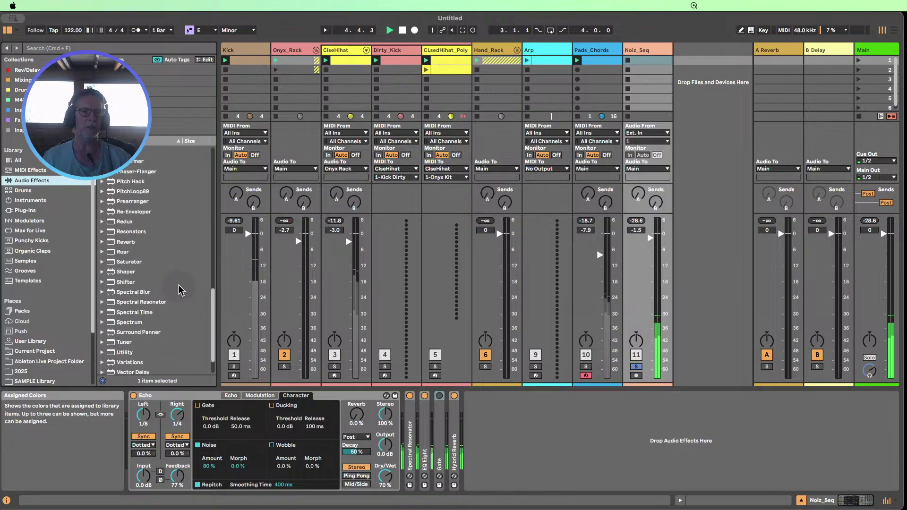
pyautogui.moveTo(125, 352); pyautogui.dragTo(519, 418)
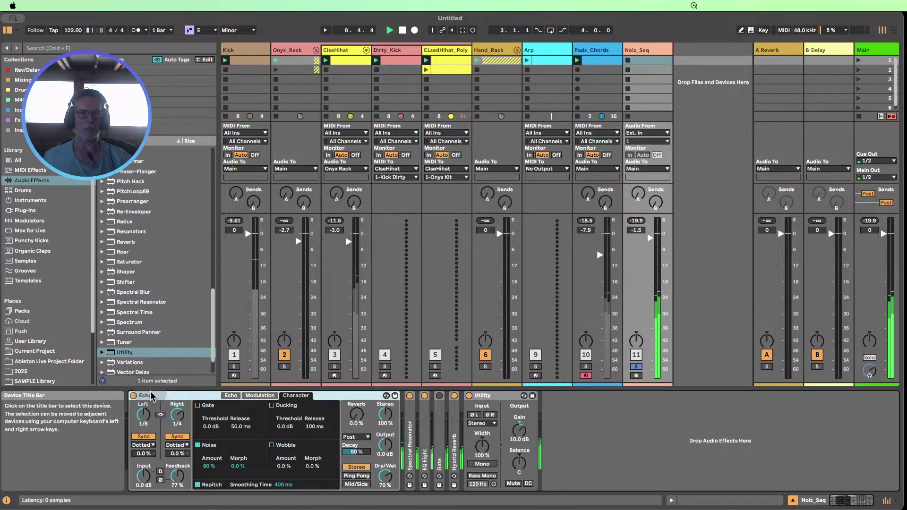
# - Review the Spectral Resonator and EQ Eight settings on Noiz_Seq and set Echo's noise morph to 24%
pyautogui.doubleClick(409, 425)
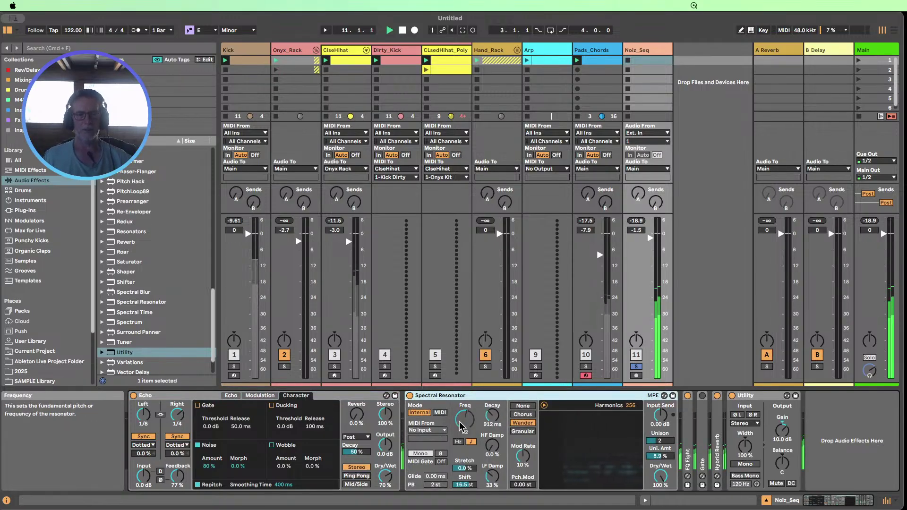
pyautogui.doubleClick(447, 399)
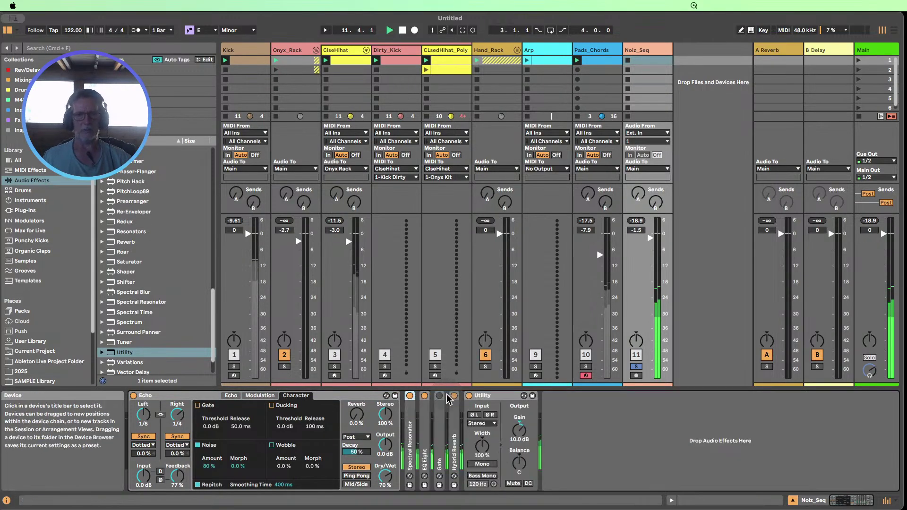
pyautogui.doubleClick(429, 414)
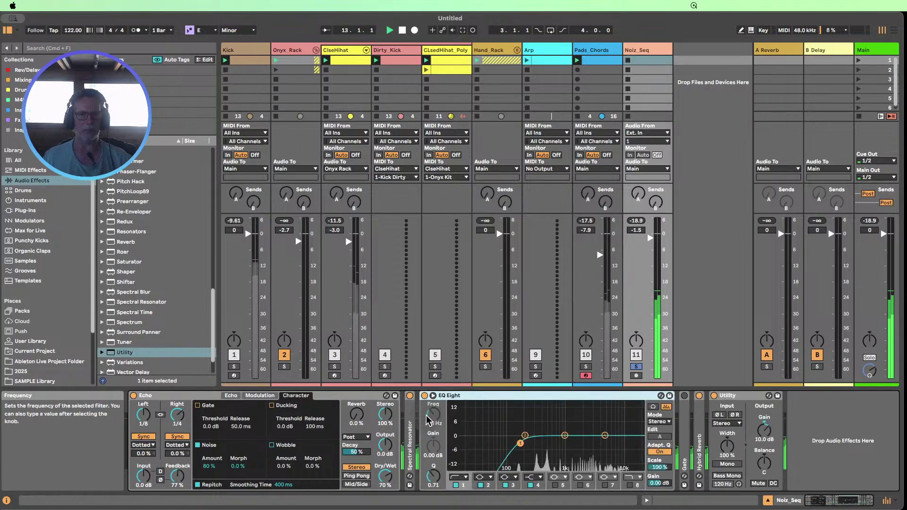
pyautogui.doubleClick(450, 400)
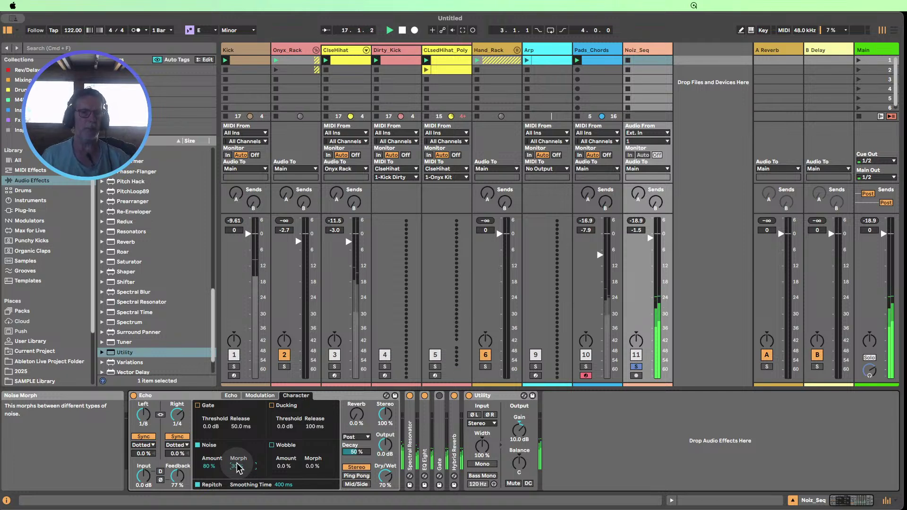
# - Expand the Gate on Noiz_Seq, turn it back on to hear the gated noise, and stop playback
pyautogui.doubleClick(437, 421)
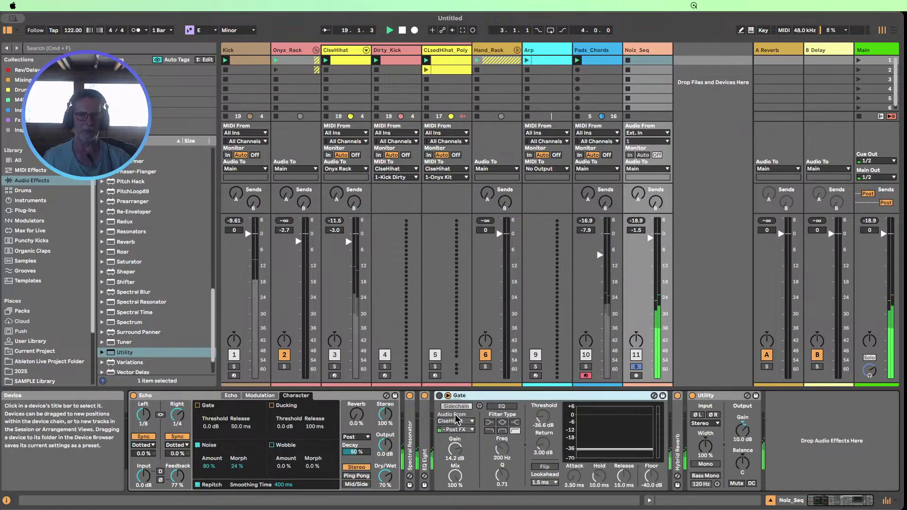
pyautogui.click(449, 406)
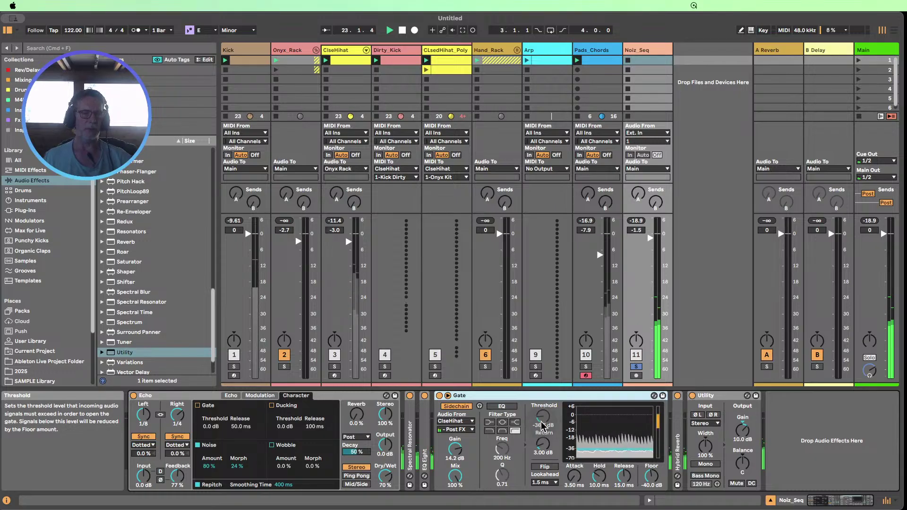
pyautogui.click(402, 31)
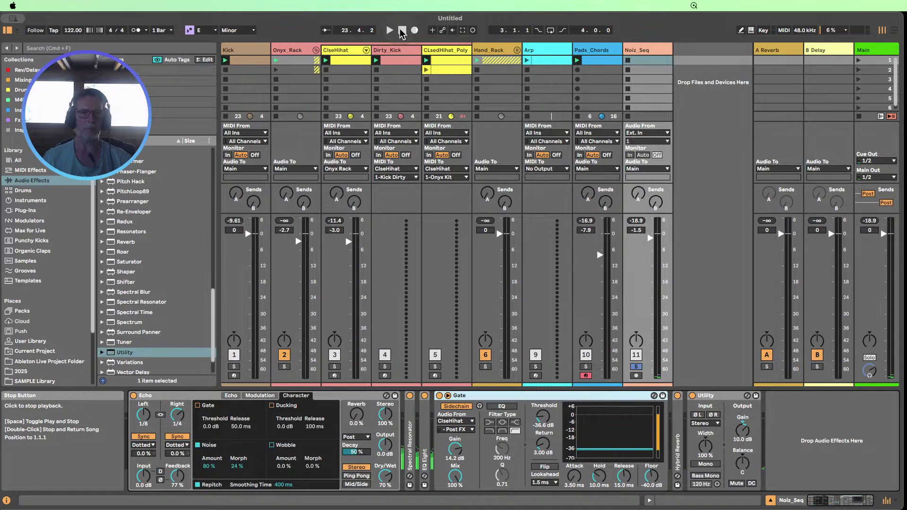
# - Look over Echo's modulation and filter views and the Gate's available sidechain sources
pyautogui.click(260, 395)
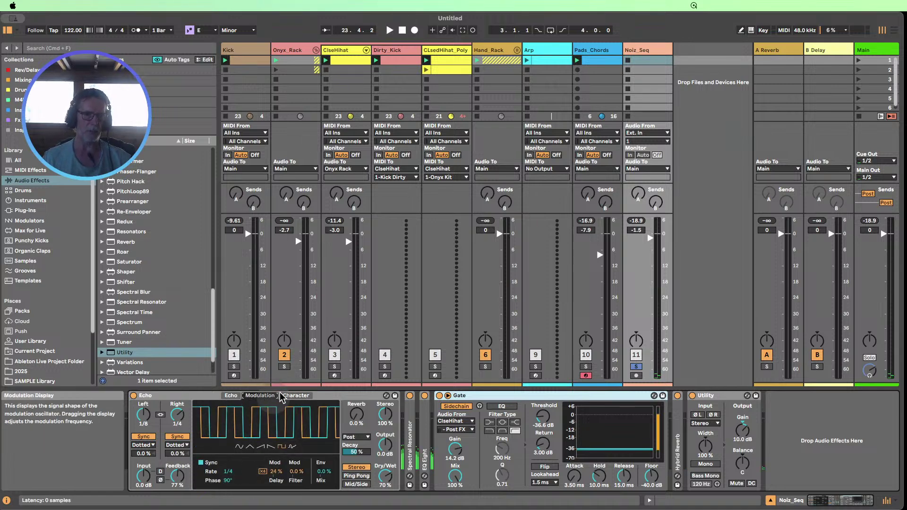
pyautogui.click(231, 396)
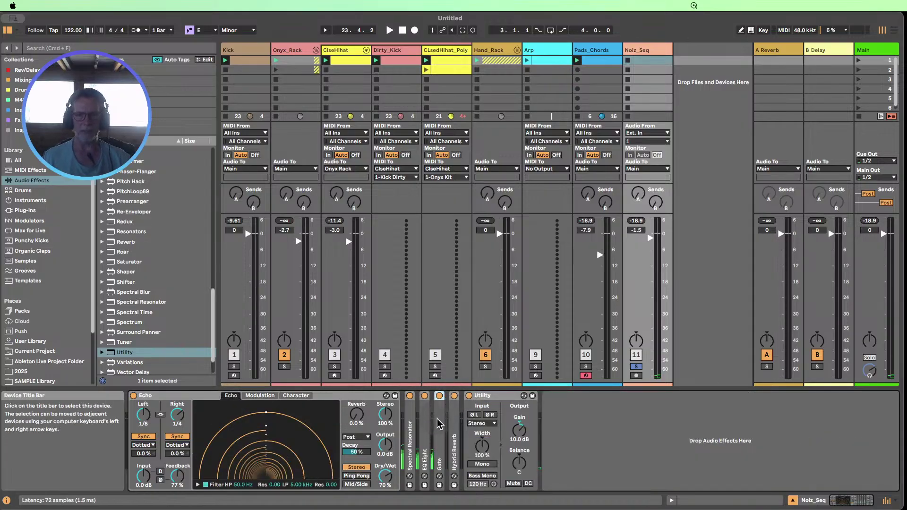
pyautogui.click(446, 421)
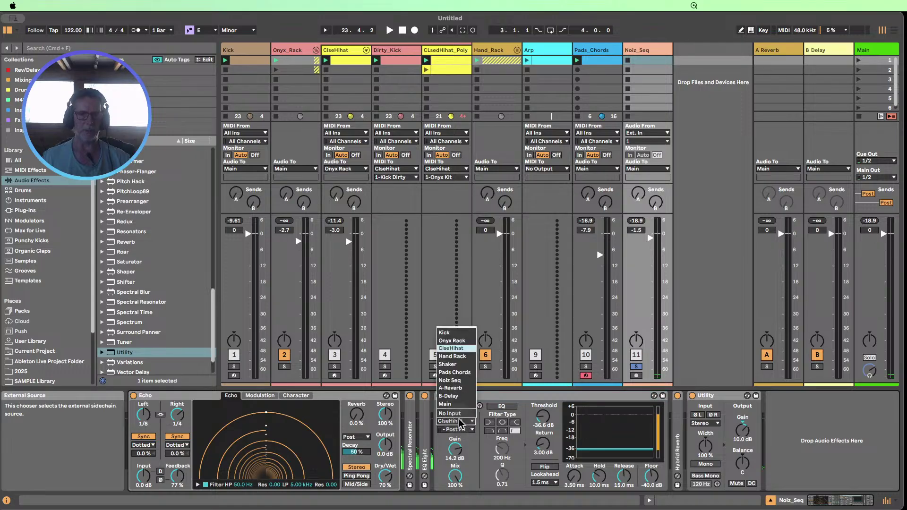
pyautogui.click(481, 399)
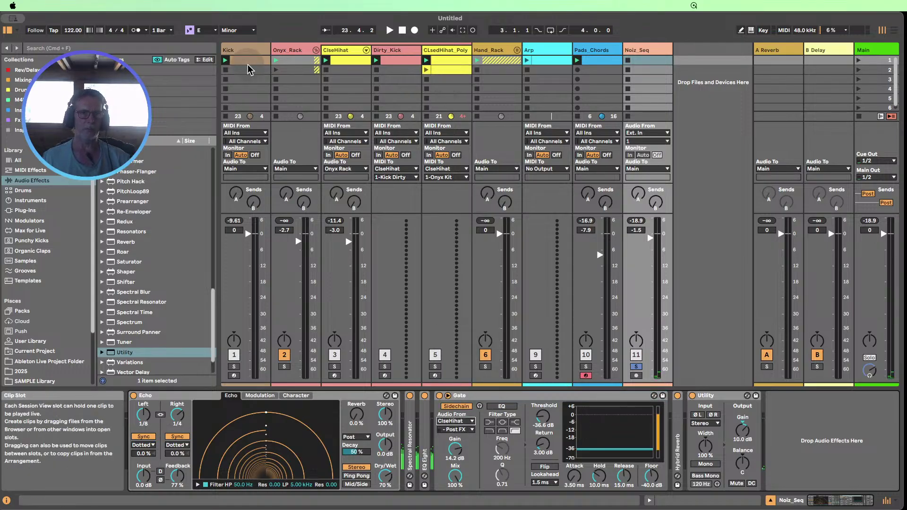
# - Set the Noiz_Seq Gate's sidechain source to Kick, play the result, and stop playback
pyautogui.click(449, 422)
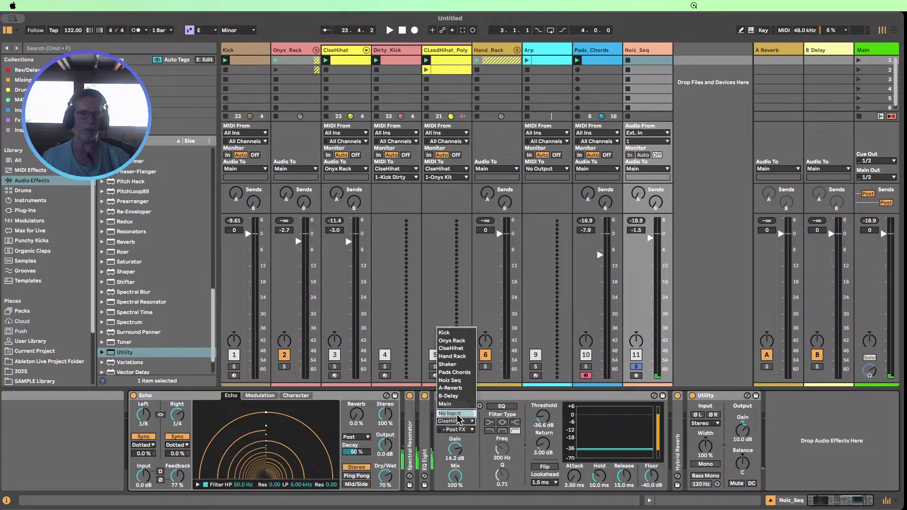
pyautogui.click(455, 333)
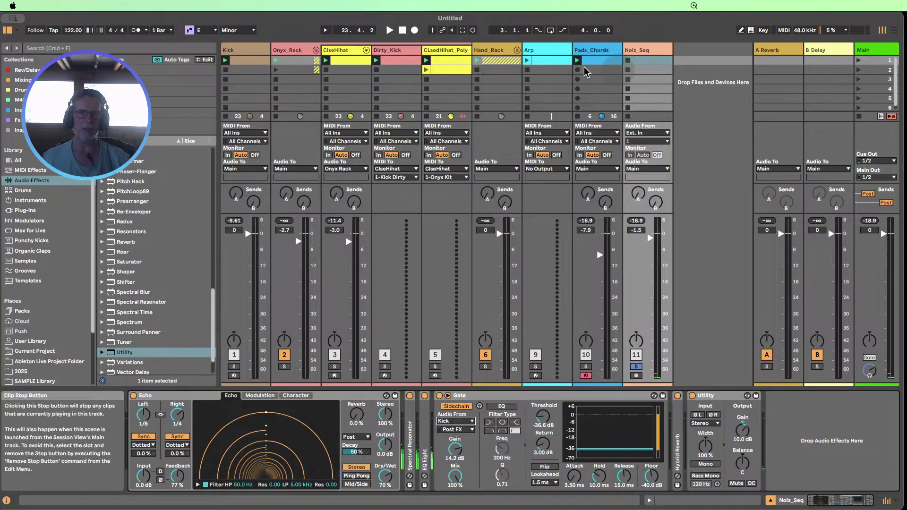
pyautogui.click(390, 31)
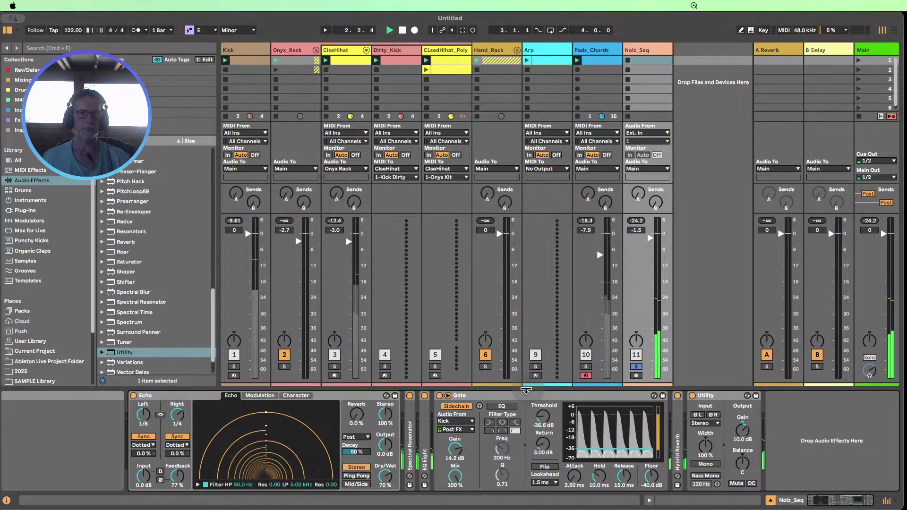
pyautogui.click(469, 420)
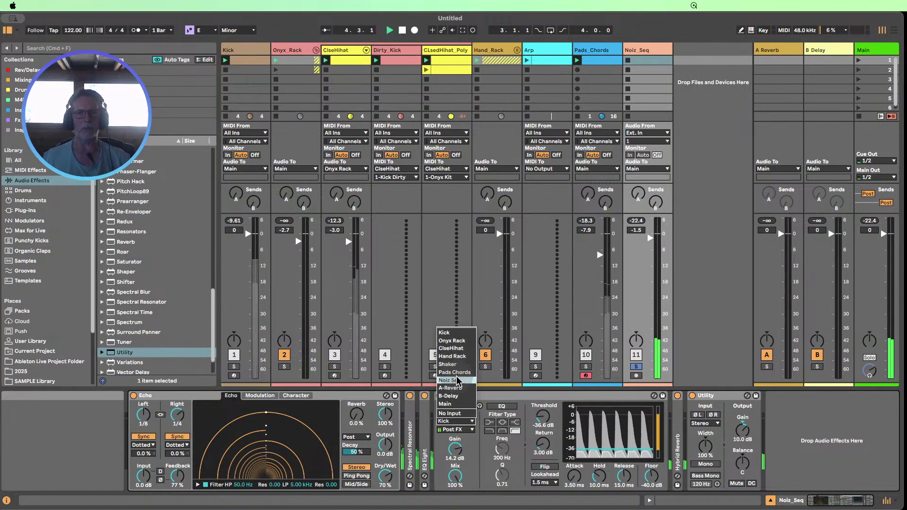
pyautogui.click(711, 348)
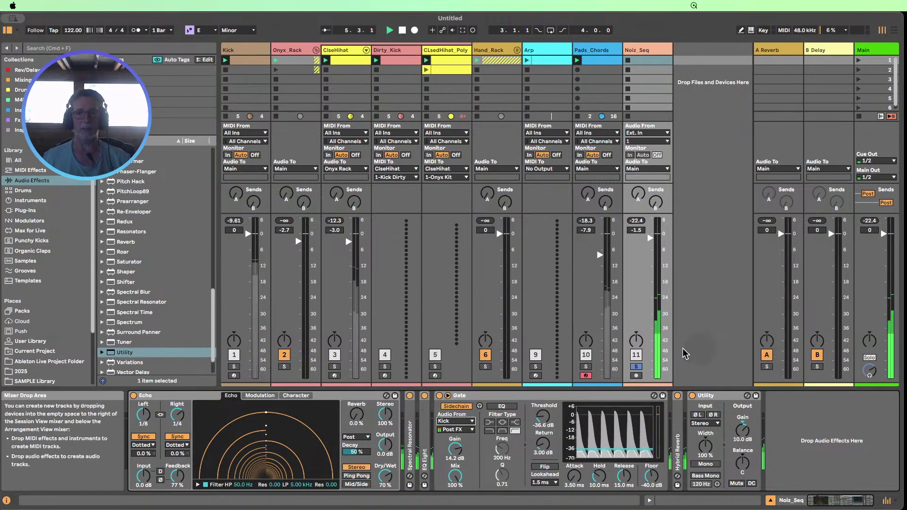
pyautogui.click(401, 31)
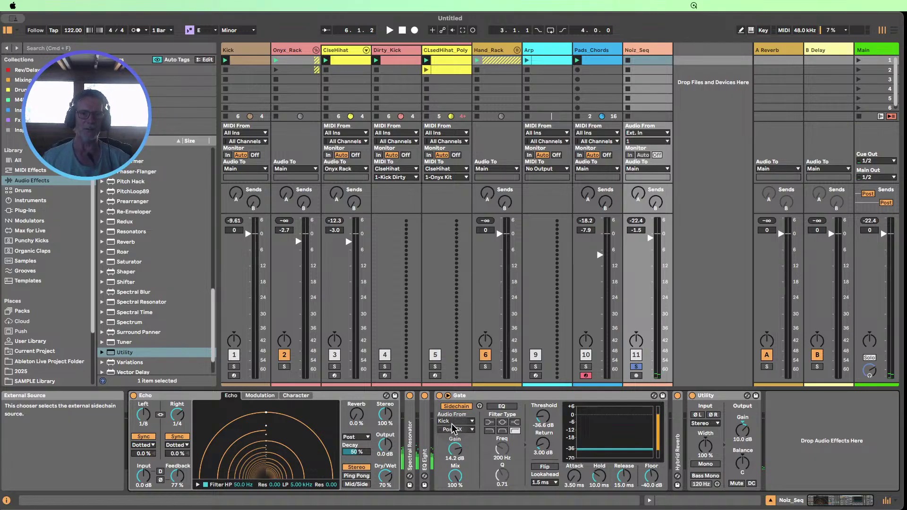
# - Try Noiz Seq as the Noiz_Seq Gate's sidechain source, switch it to ClseHihat, and collapse the Gate
pyautogui.click(453, 421)
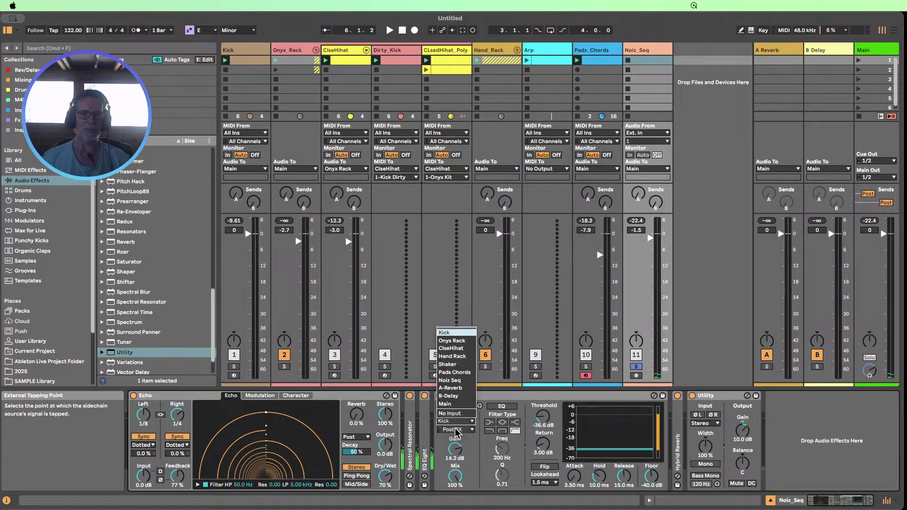
pyautogui.click(458, 382)
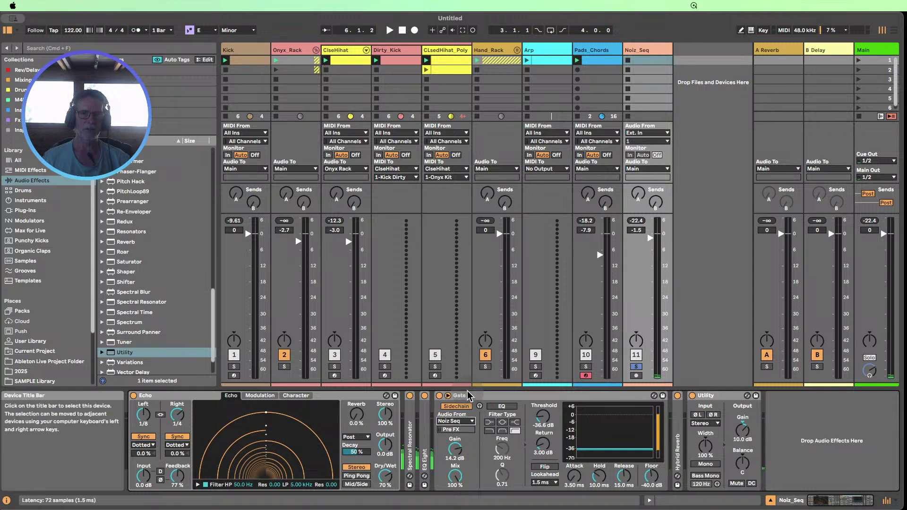
pyautogui.click(455, 420)
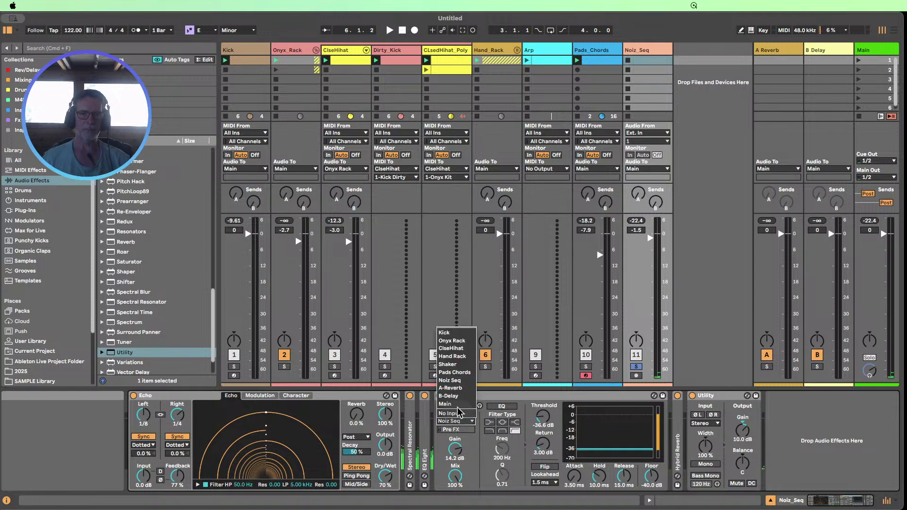
pyautogui.click(460, 350)
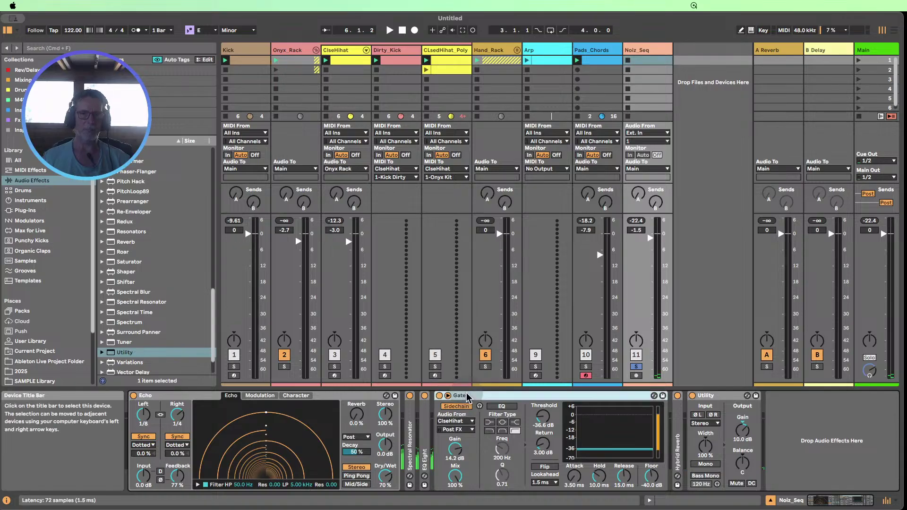
pyautogui.doubleClick(466, 392)
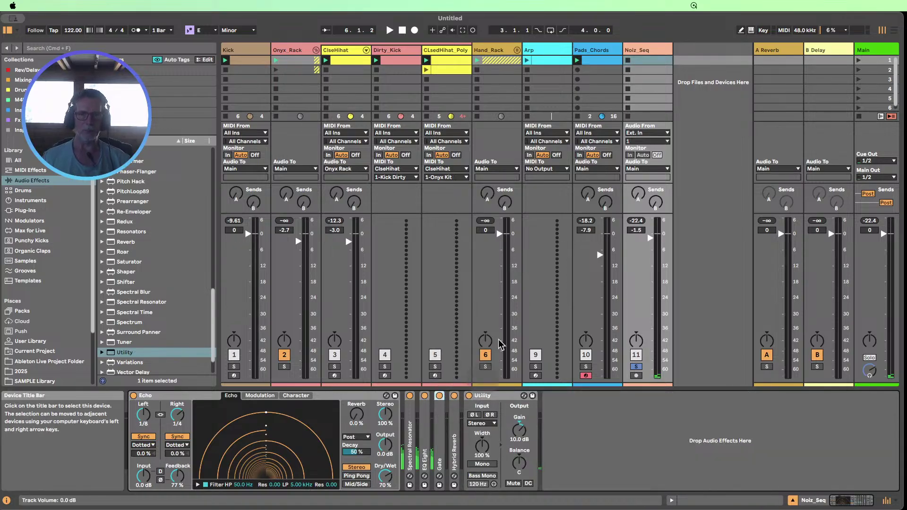
# - Play the set and compare the gated noise in the full mix and soloed by toggling Noiz_Seq's solo
pyautogui.click(390, 31)
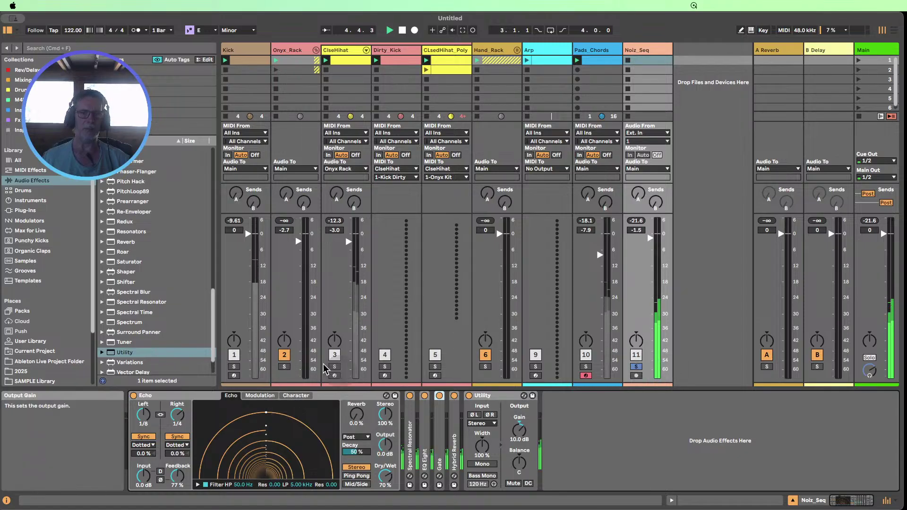
pyautogui.click(636, 367)
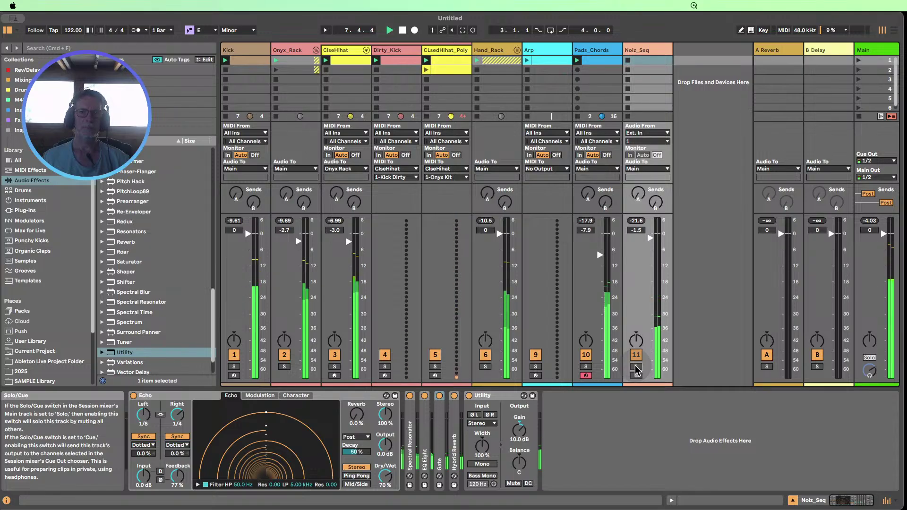
pyautogui.click(636, 367)
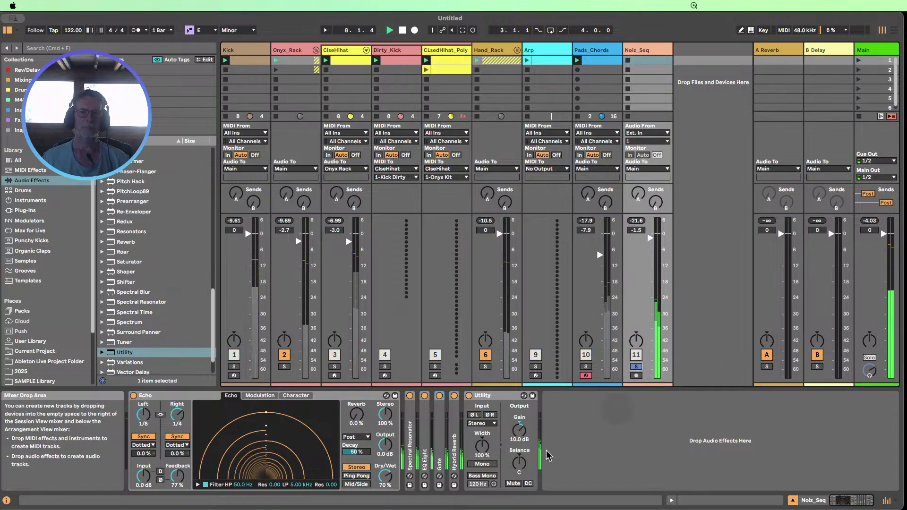
# - Set the Noiz_Seq Gate's sidechain source to ClseHihat with the Hihat Closed Onyx Post FX tapping point, and collapse the Gate
pyautogui.doubleClick(440, 443)
pyautogui.click(453, 420)
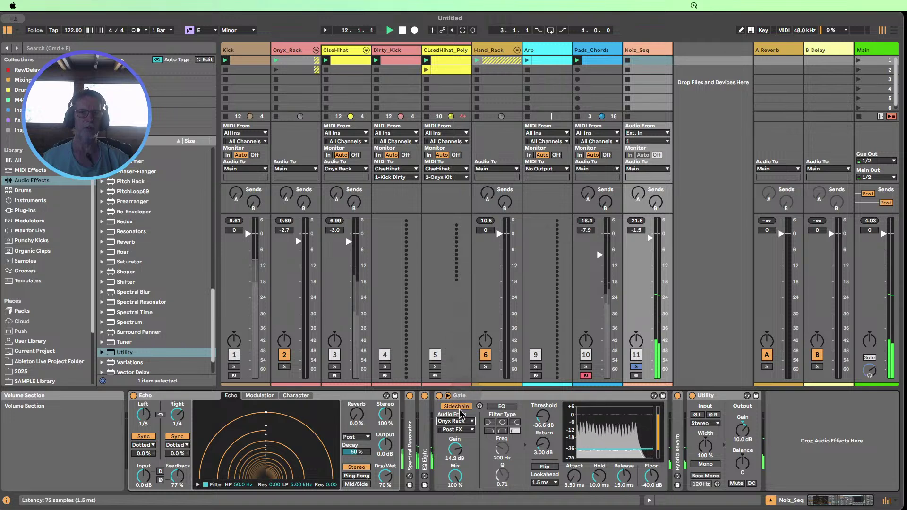
pyautogui.click(455, 420)
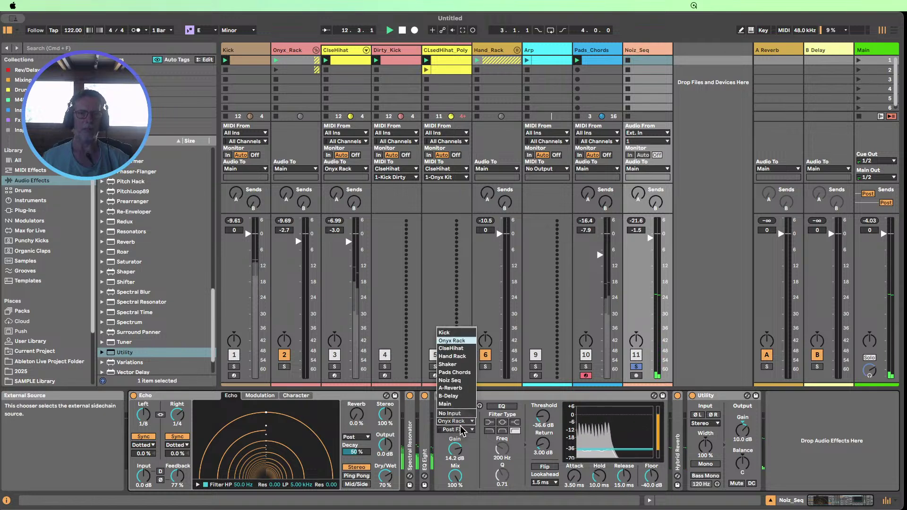
pyautogui.click(452, 348)
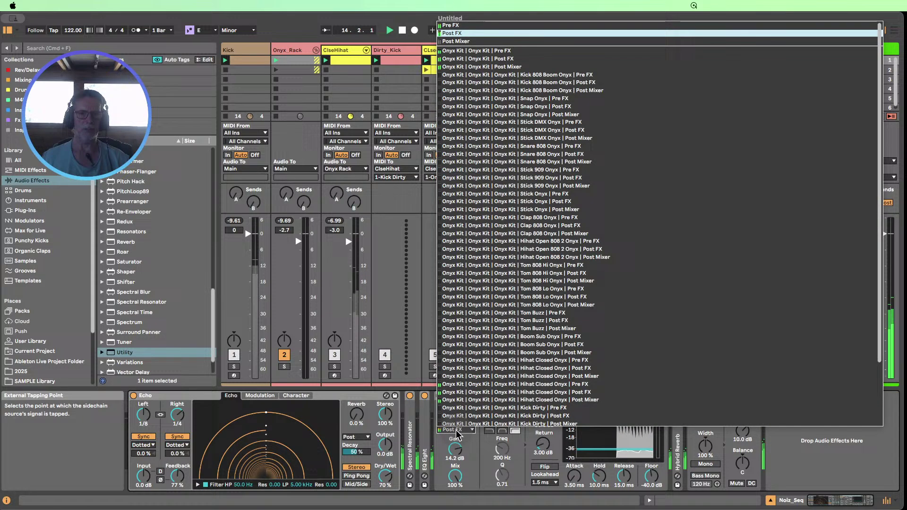
pyautogui.click(456, 429)
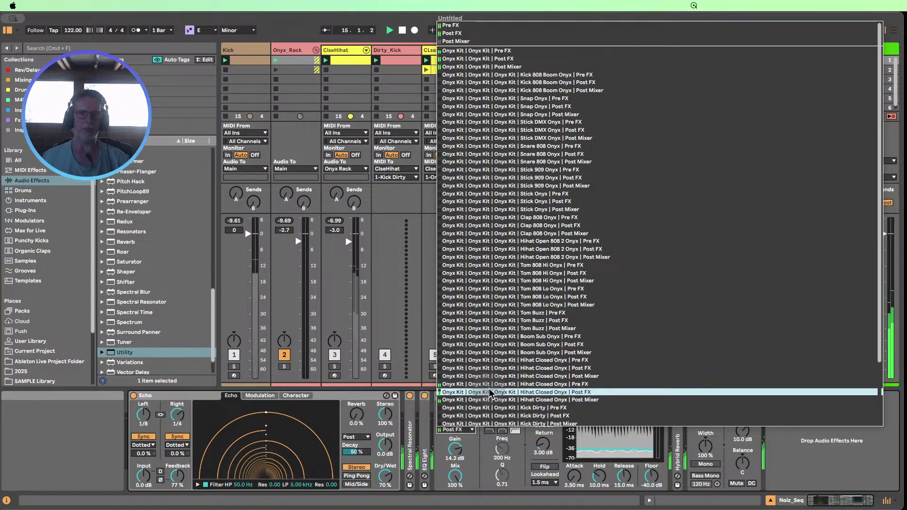
pyautogui.click(488, 388)
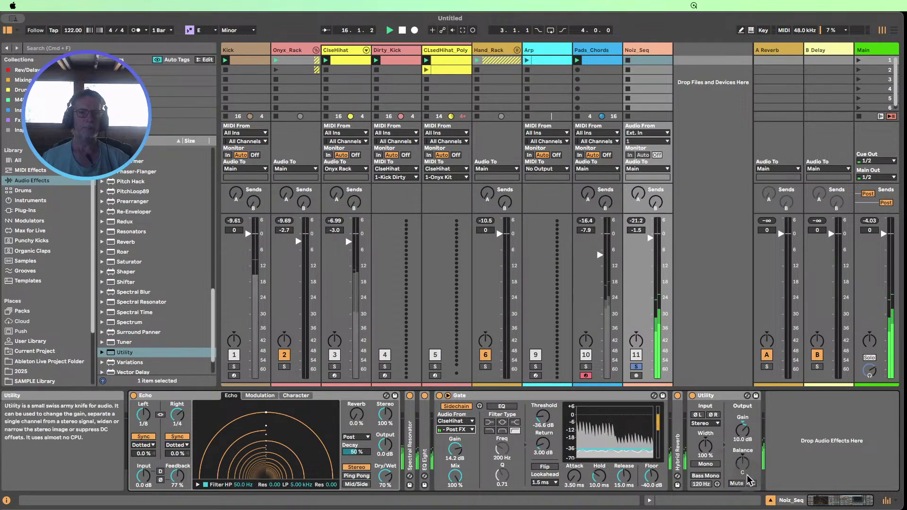
pyautogui.doubleClick(465, 397)
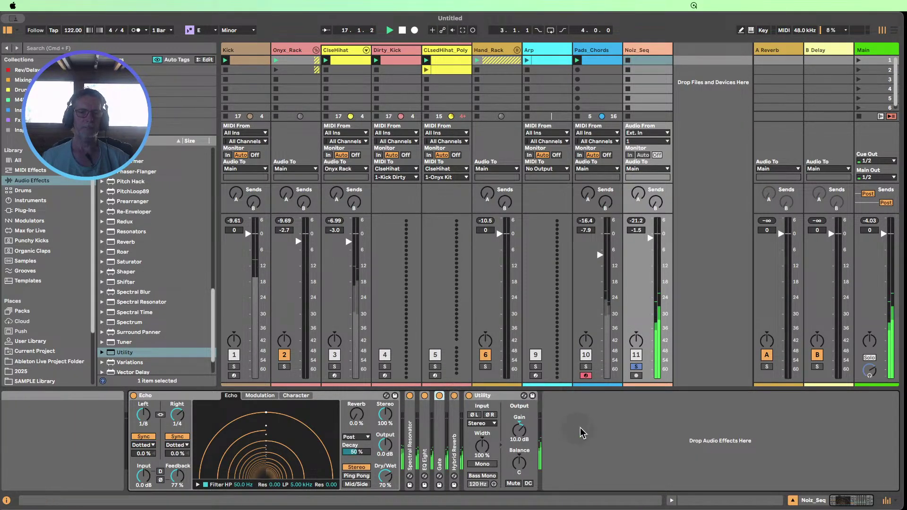
# - Stop playback and turn off the Utility on Noiz_Seq
pyautogui.click(401, 31)
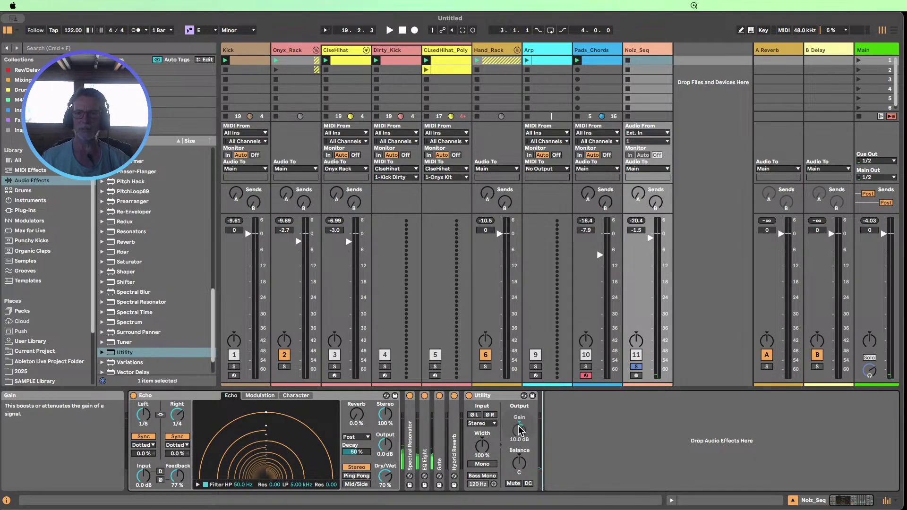
pyautogui.click(469, 395)
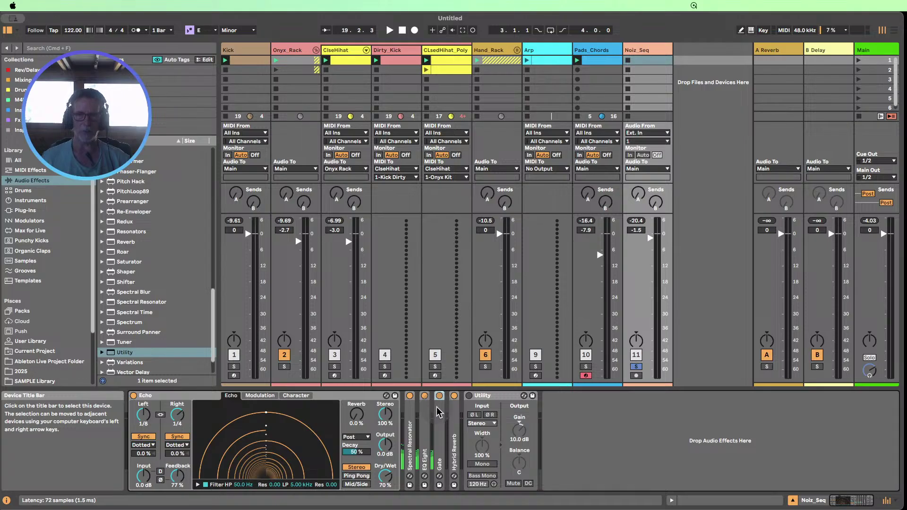
# - Copy the Gate from Noiz_Seq to Pads_Chords, solo Pads_Chords, and launch its chord clip
pyautogui.moveTo(438, 412); pyautogui.dragTo(566, 348)
pyautogui.moveTo(602, 288); pyautogui.dragTo(601, 288)
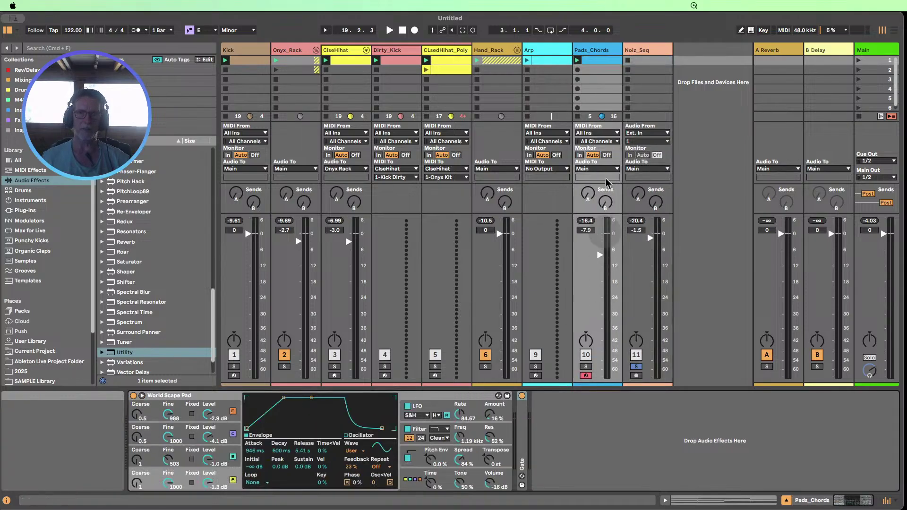
pyautogui.click(586, 367)
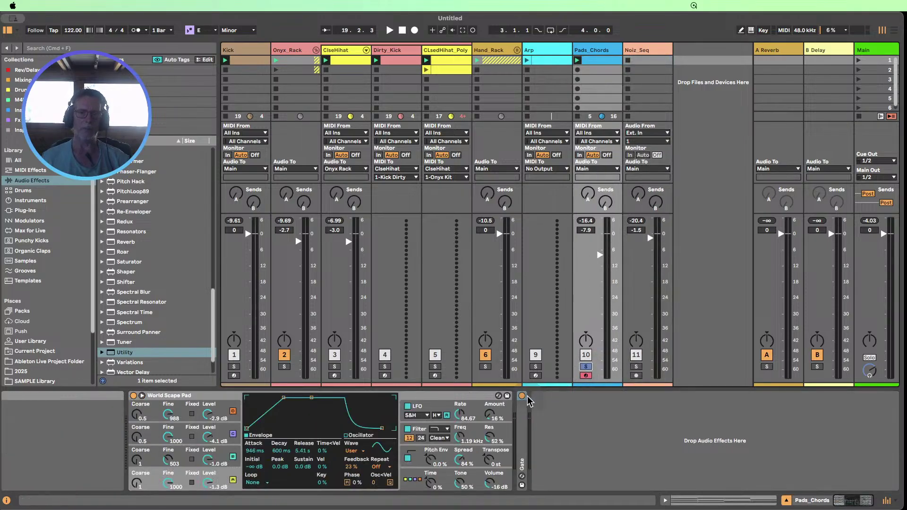
pyautogui.click(577, 61)
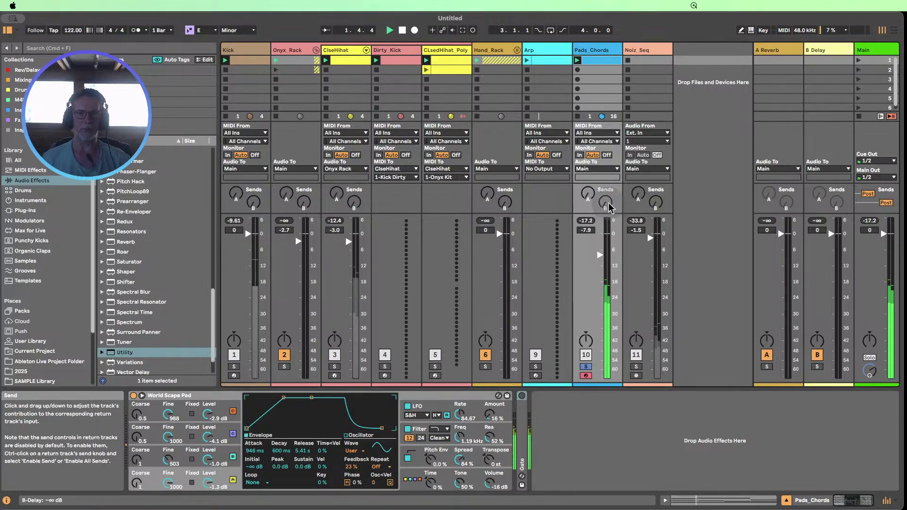
# - Look at the chord clip's notes, return to the Pads_Chords devices, and expand and turn on the Gate
pyautogui.doubleClick(593, 61)
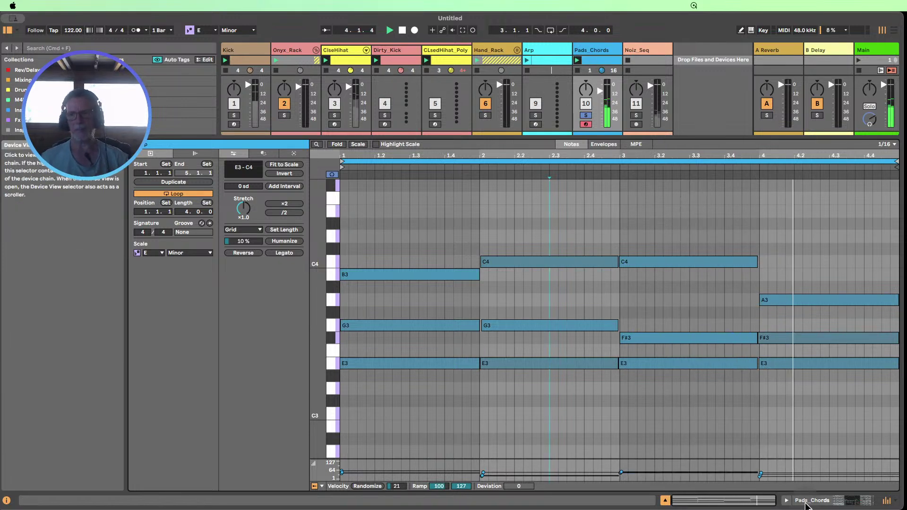
pyautogui.hotkey('shift', 'Tab')
pyautogui.doubleClick(520, 416)
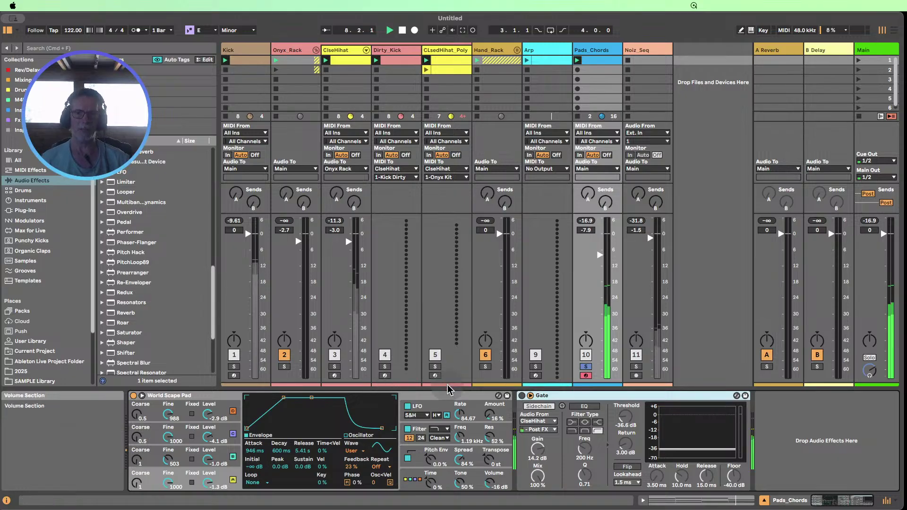
pyautogui.click(521, 396)
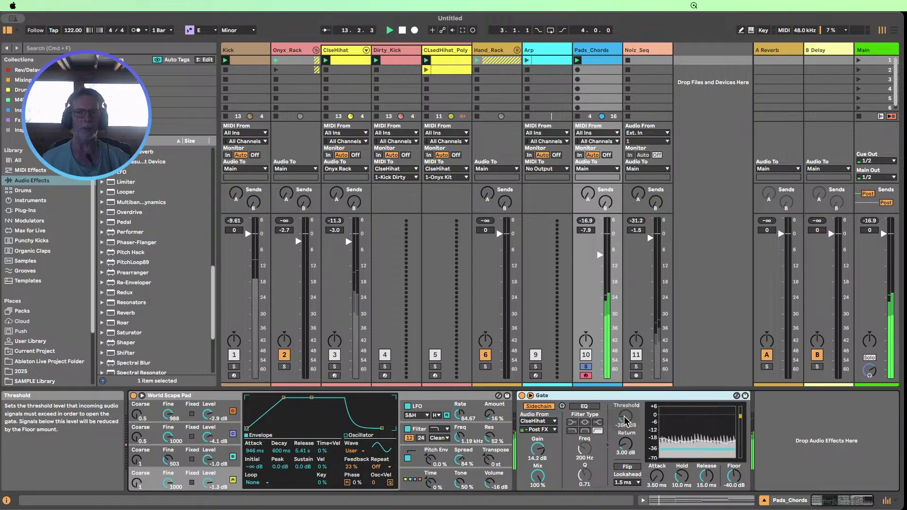
# - Try a Gate threshold of -25.4 dB on Pads_Chords, and delete that Gate
pyautogui.moveTo(625, 419); pyautogui.dragTo(624, 405)
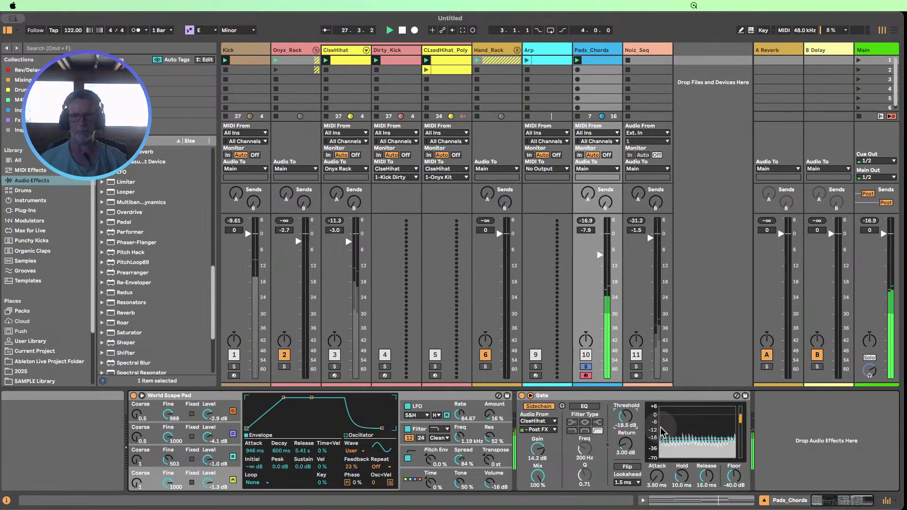
pyautogui.moveTo(626, 416)
pyautogui.mouseDown()
pyautogui.moveTo(626, 407)
pyautogui.moveTo(626, 424)
pyautogui.mouseUp()
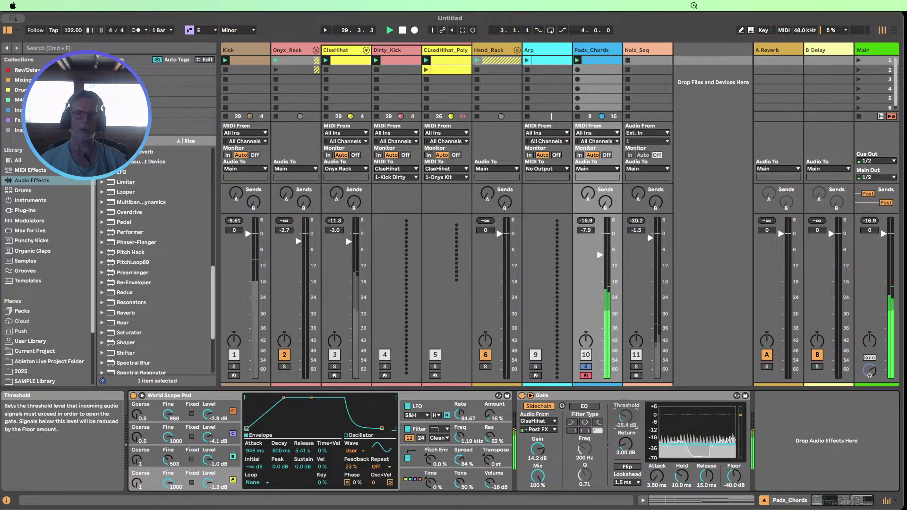
pyautogui.click(542, 399)
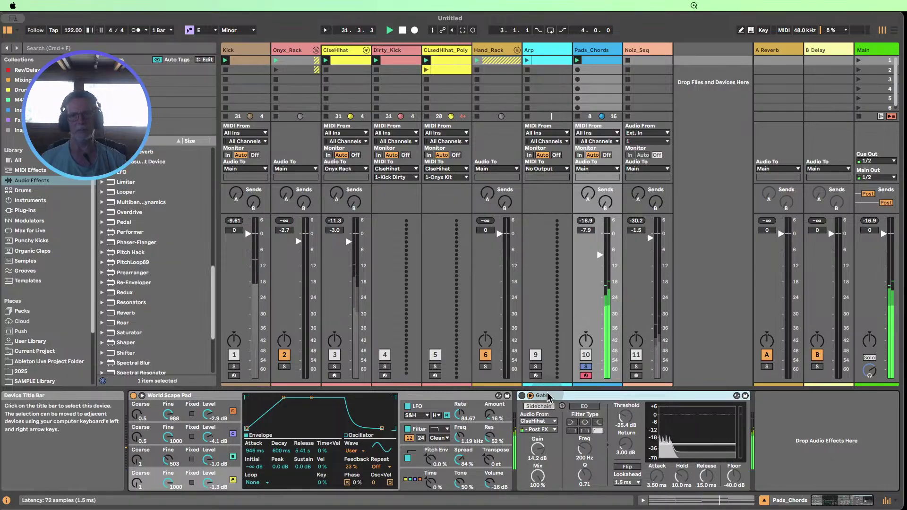
pyautogui.press('Delete')
# - Solo Noiz_Seq to hear it alone, collapse its Utility, unsolo the track, and set its volume to 0 dB
pyautogui.click(637, 367)
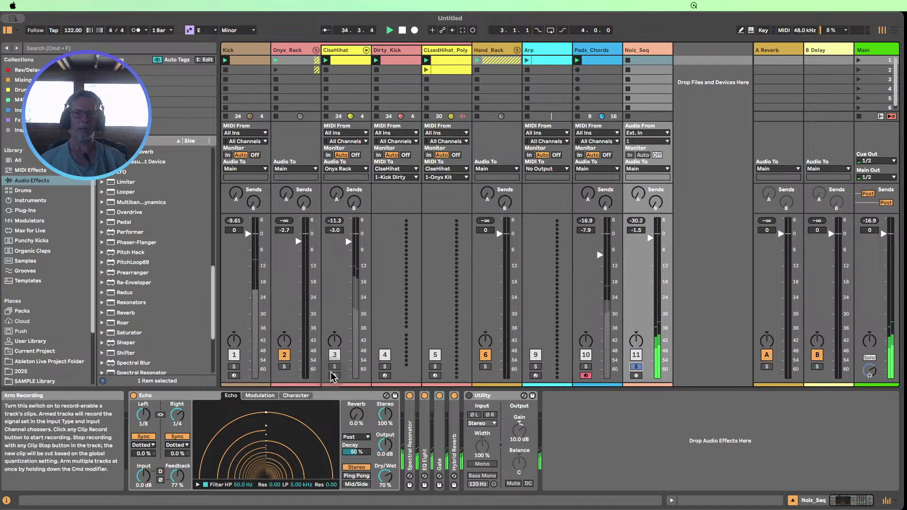
pyautogui.doubleClick(491, 393)
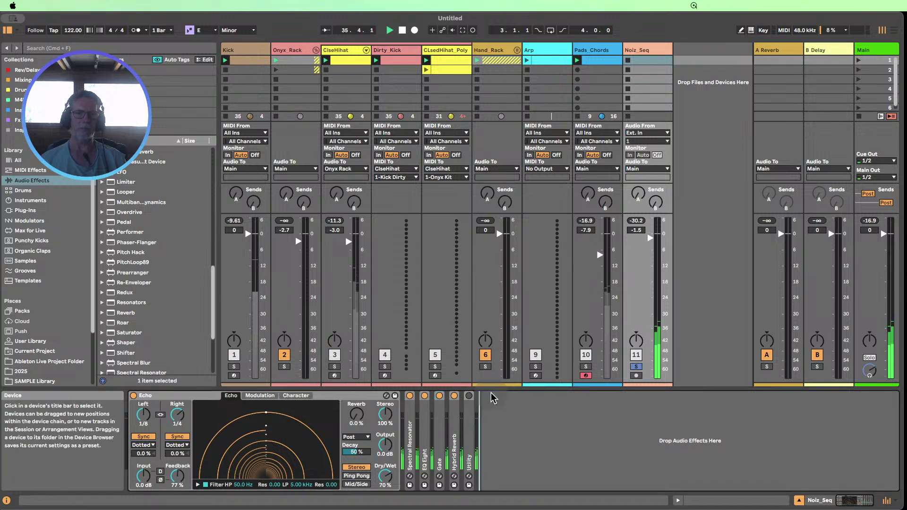
pyautogui.click(636, 367)
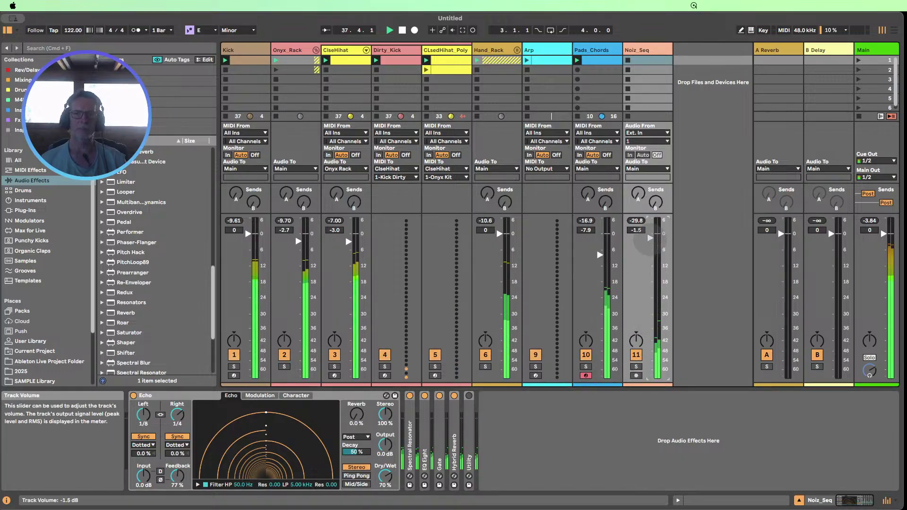
pyautogui.doubleClick(649, 238)
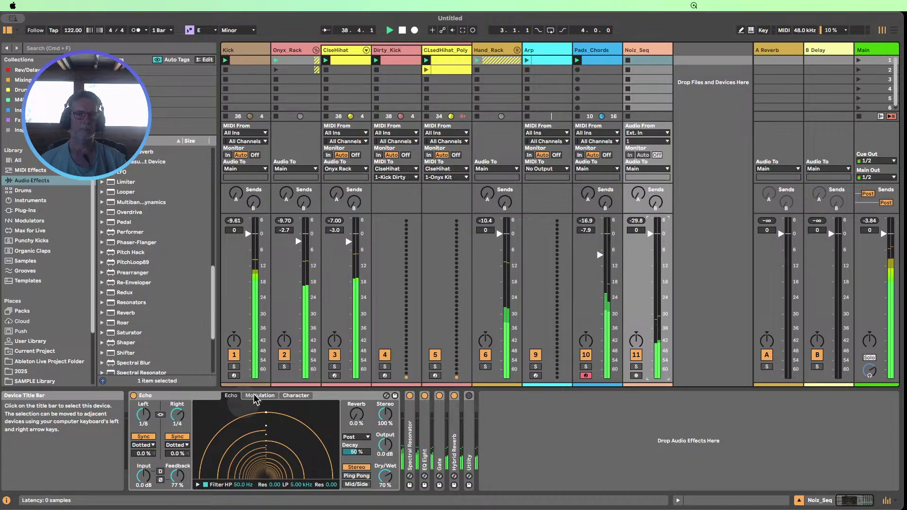
# - Collapse Echo, expand the Noiz_Seq Gate, keep the Hihat Closed Onyx Post FX tapping point, and set the threshold to -48.1 dB
pyautogui.doubleClick(156, 395)
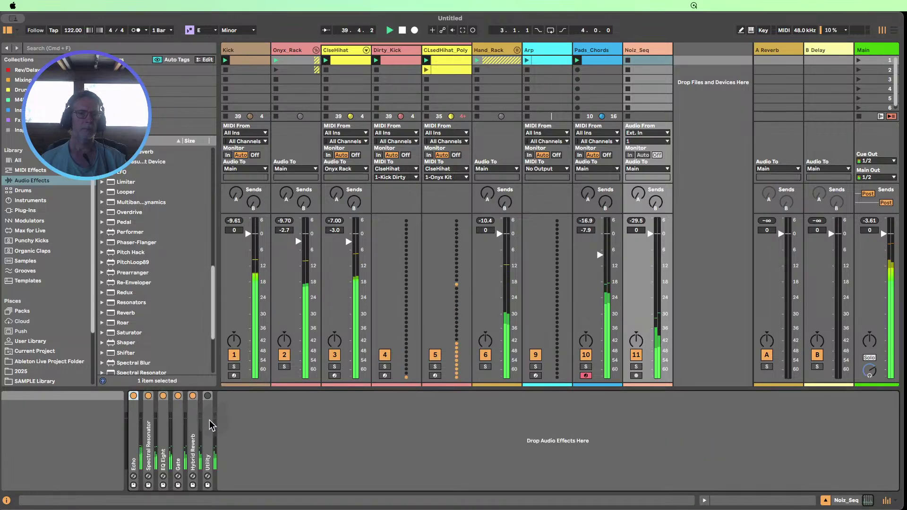
pyautogui.doubleClick(178, 422)
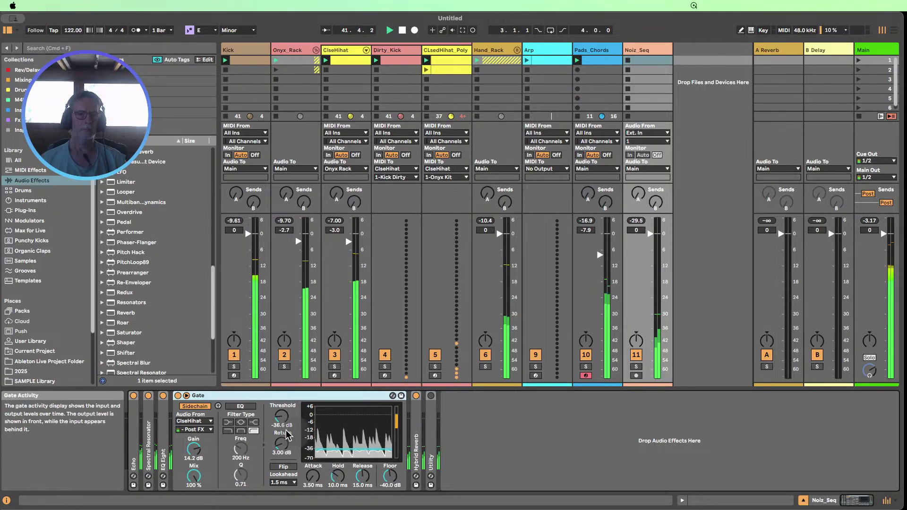
pyautogui.moveTo(281, 417)
pyautogui.mouseDown()
pyautogui.moveTo(281, 406)
pyautogui.moveTo(281, 419)
pyautogui.mouseUp()
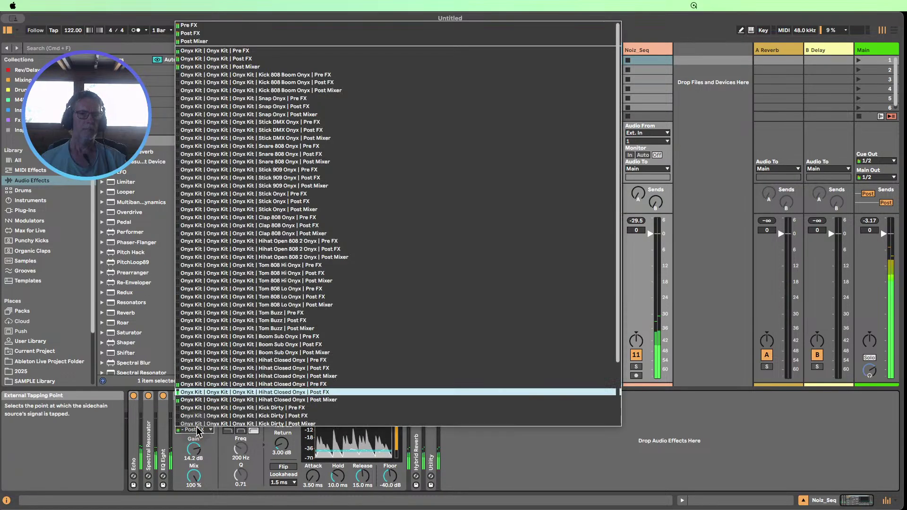
pyautogui.click(194, 429)
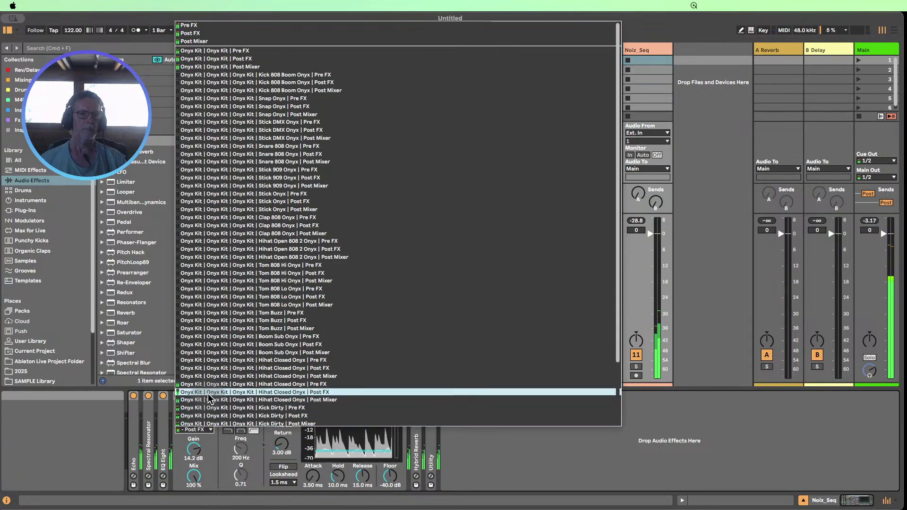
pyautogui.click(208, 393)
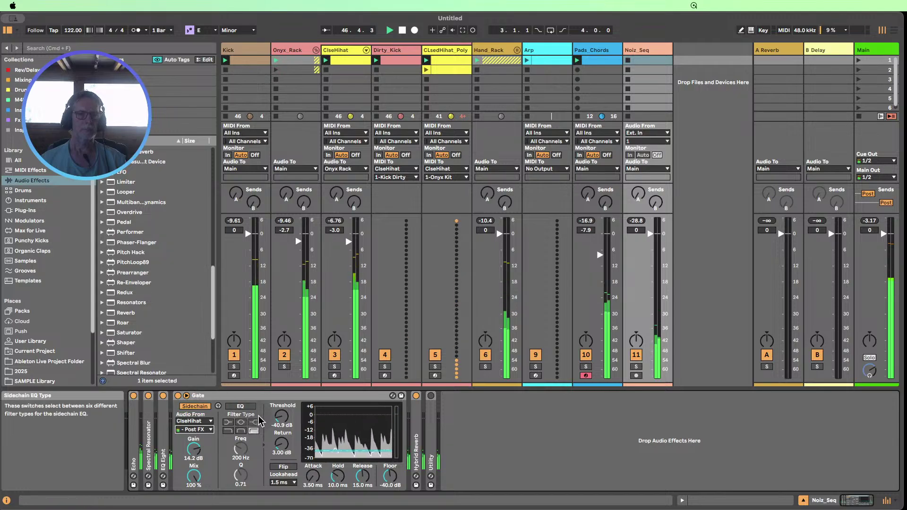
pyautogui.moveTo(282, 418); pyautogui.dragTo(281, 422)
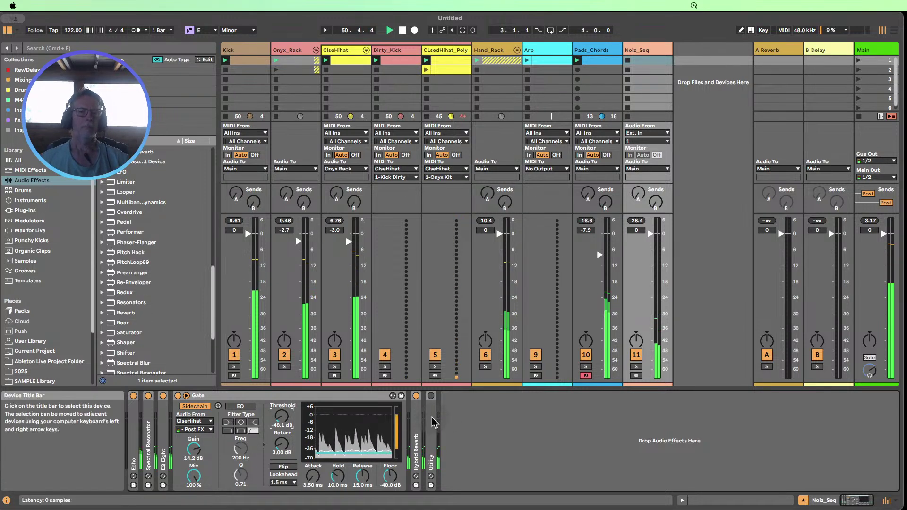
# - Move Utility ahead of the Gate on Noiz_Seq, turn it on with 8.89 dB of gain, and collapse both devices
pyautogui.moveTo(432, 417); pyautogui.dragTo(194, 434)
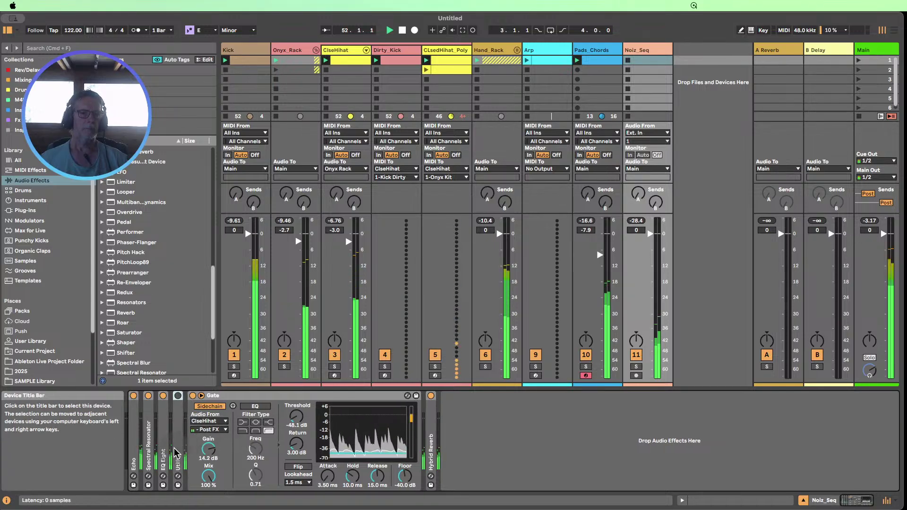
pyautogui.click(178, 395)
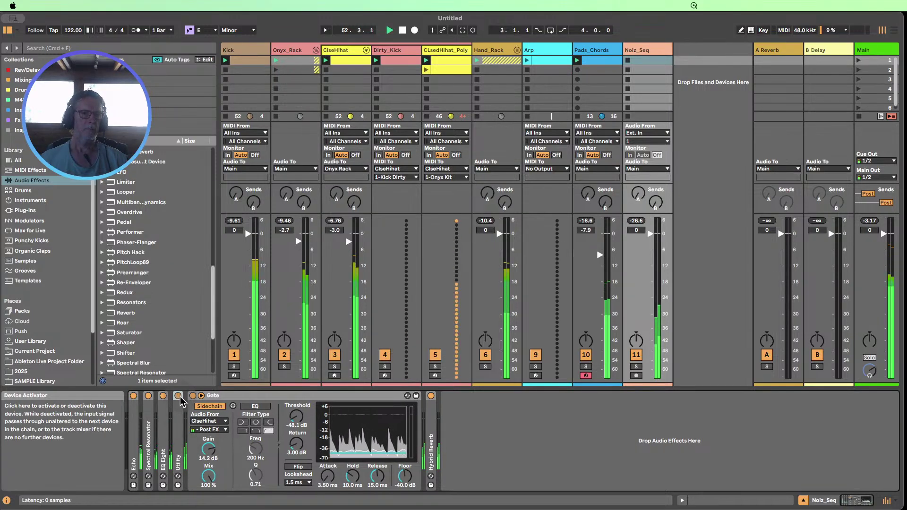
pyautogui.doubleClick(176, 434)
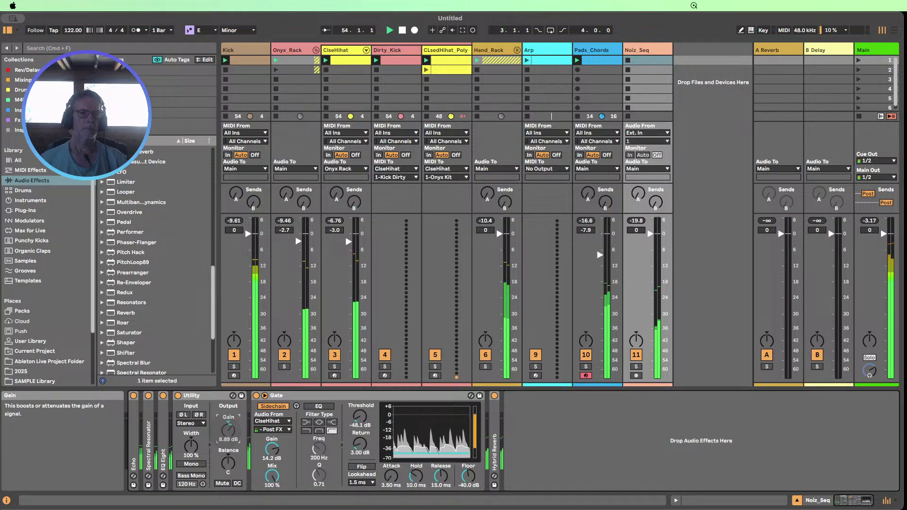
pyautogui.doubleClick(204, 396)
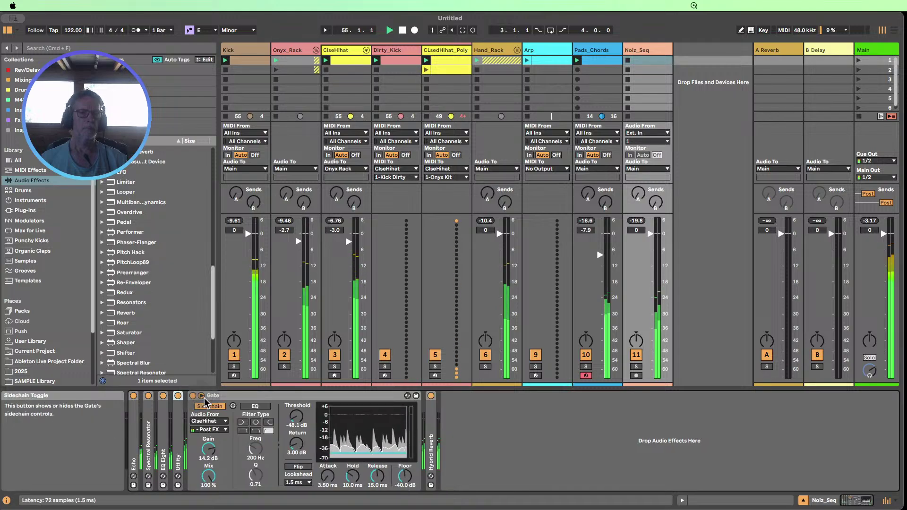
pyautogui.doubleClick(205, 397)
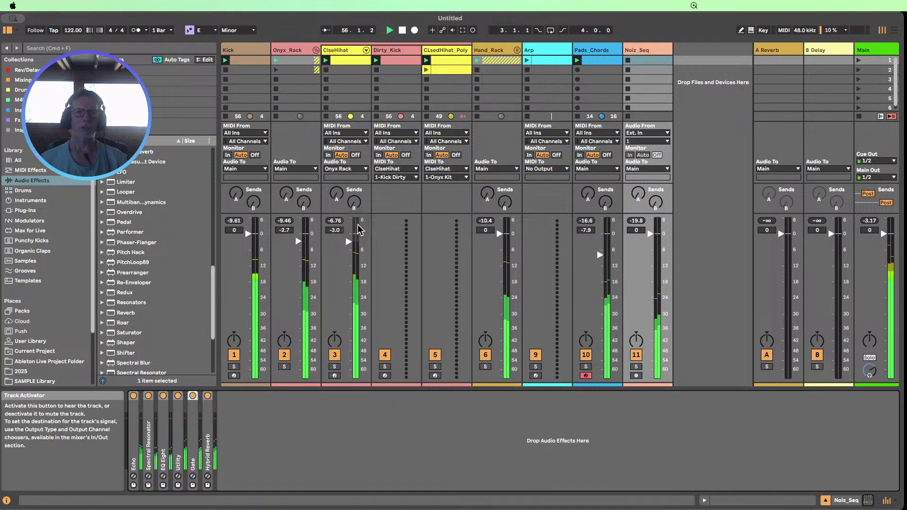
# - Solo Noiz_Seq and play the set to compare its Gate off and on, and unsolo the track with the Onyx_Rack group unfolded
pyautogui.click(315, 50)
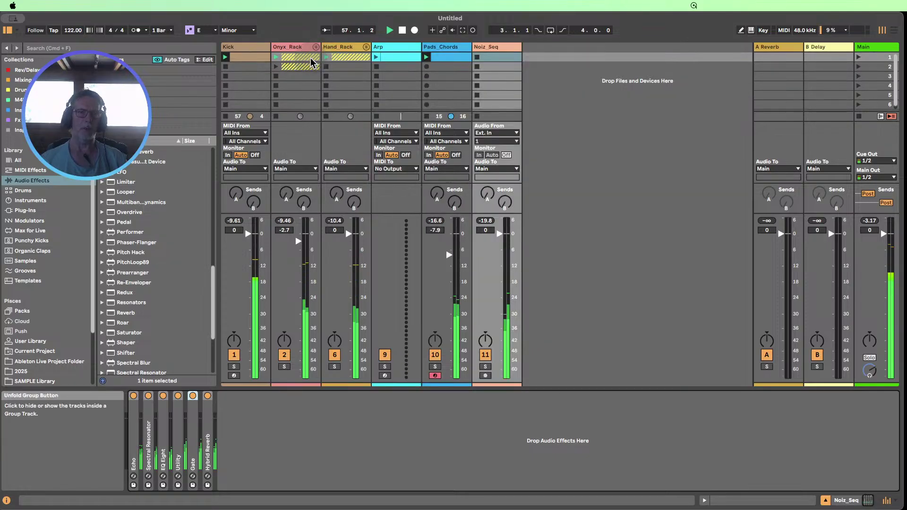
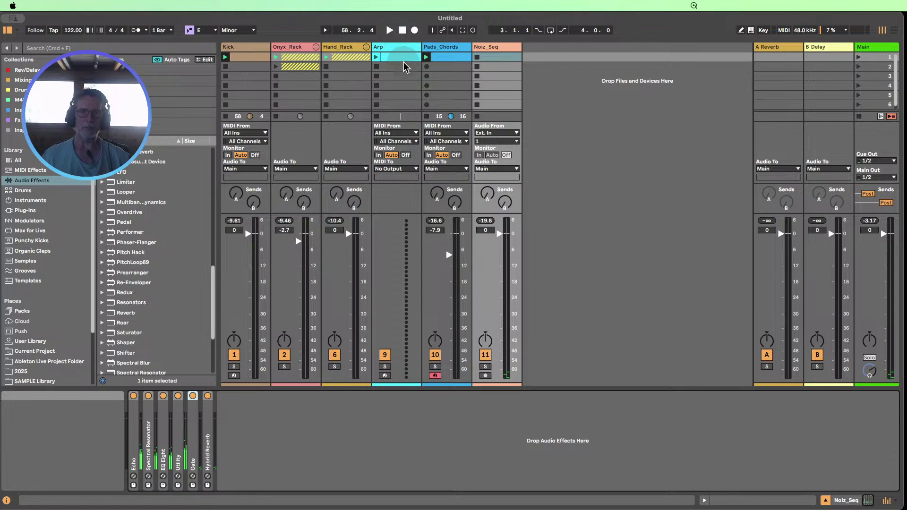
pyautogui.click(453, 48)
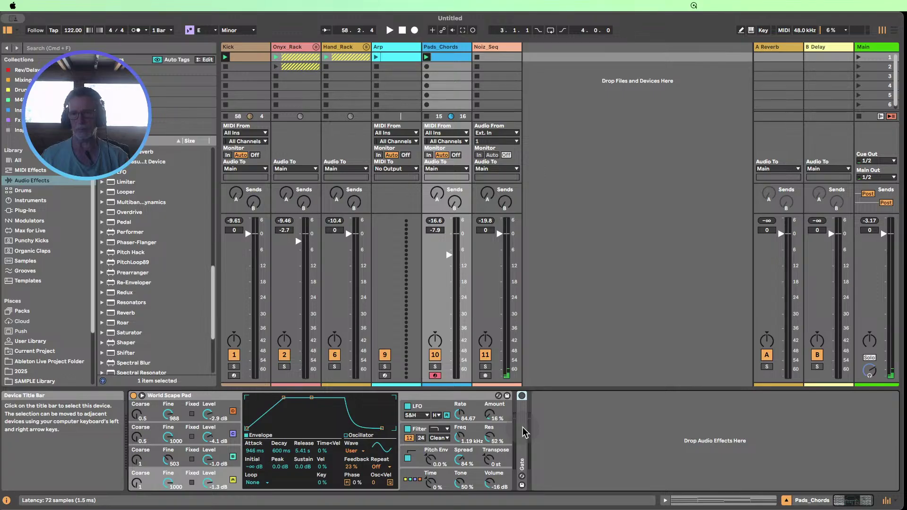
pyautogui.click(488, 47)
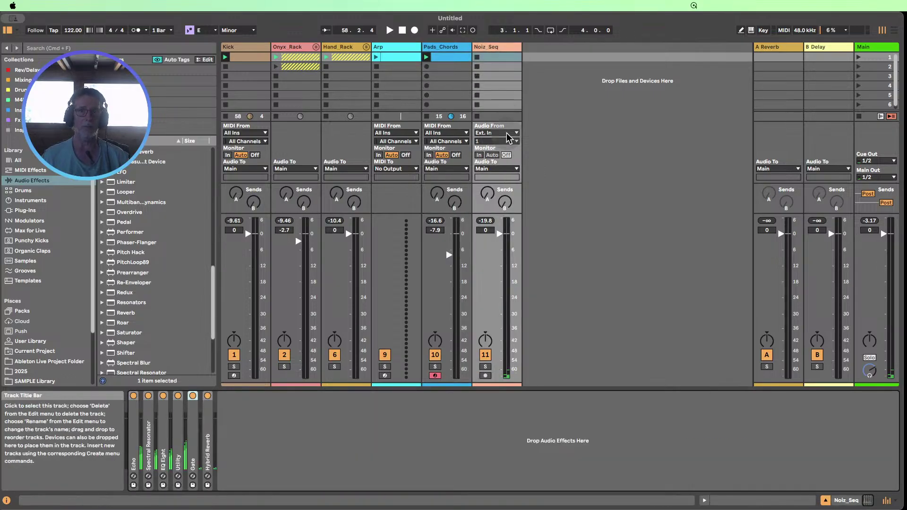
pyautogui.click(485, 366)
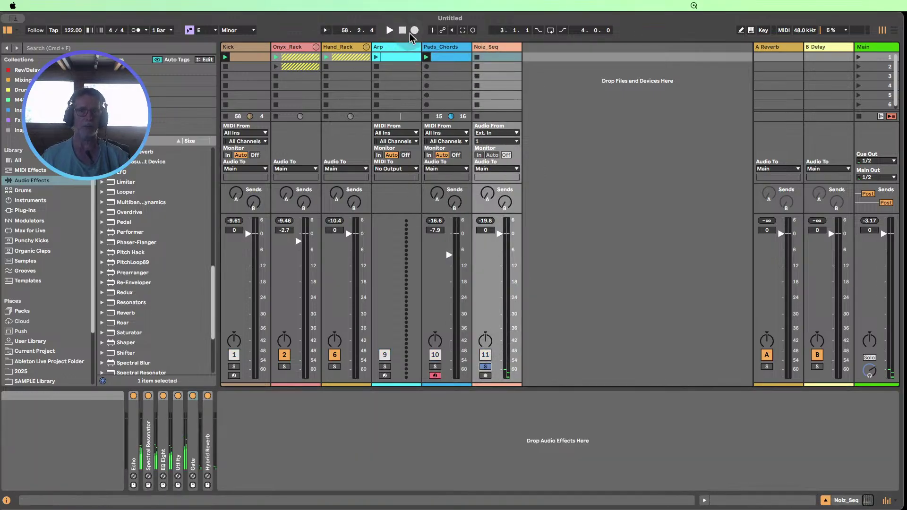
pyautogui.click(389, 30)
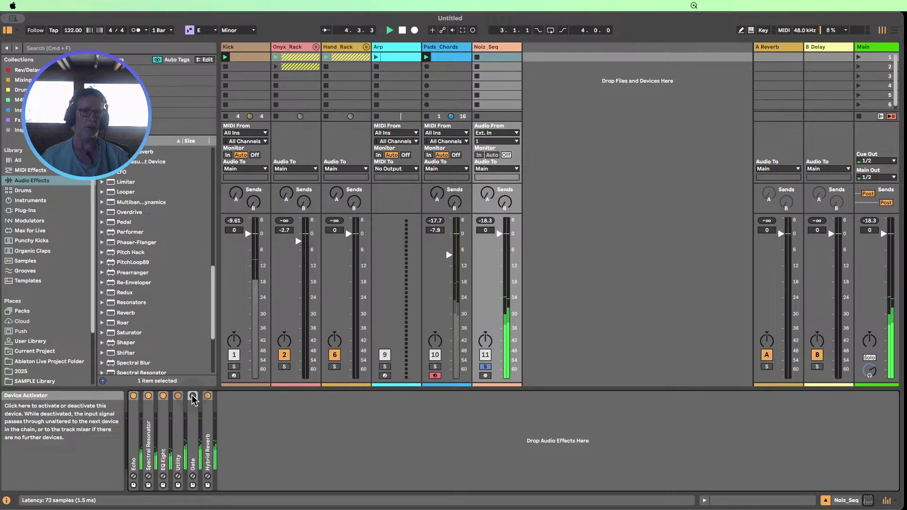
pyautogui.click(315, 48)
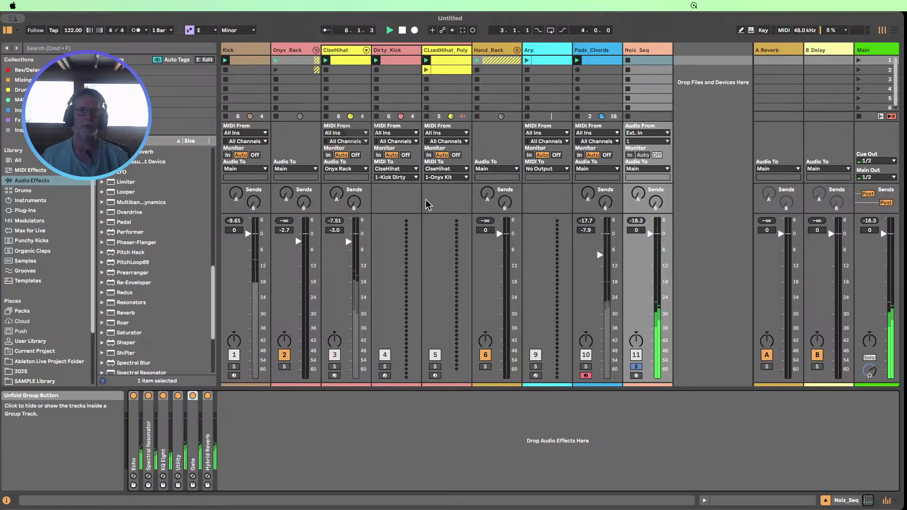
pyautogui.click(636, 367)
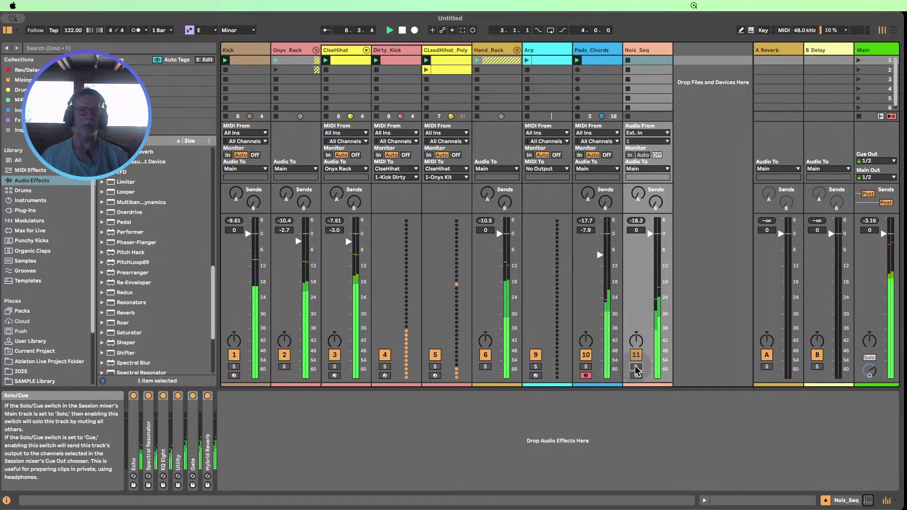
# - Solo ClseHihat together with Noiz_Seq, look at the clip's Hihat Closed Onyx notes, unsolo both tracks, and fold the Onyx_Rack group
pyautogui.click(334, 367)
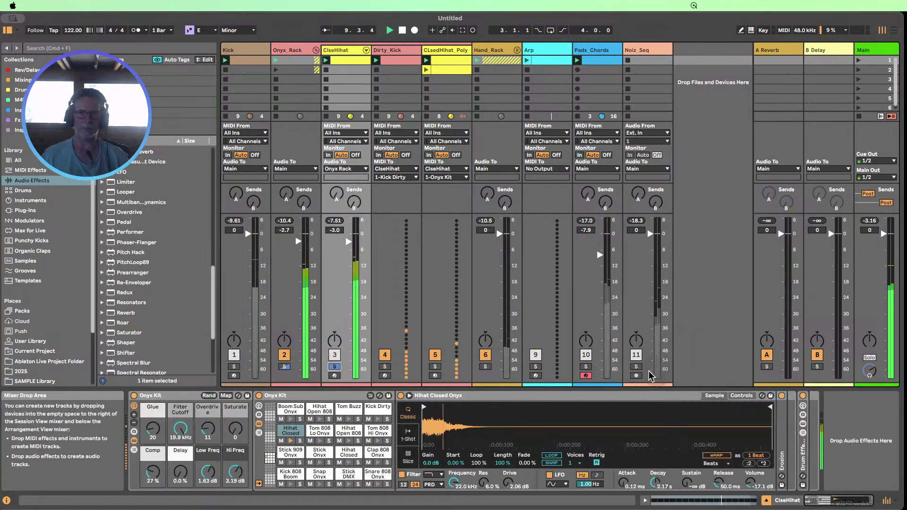
pyautogui.click(636, 367)
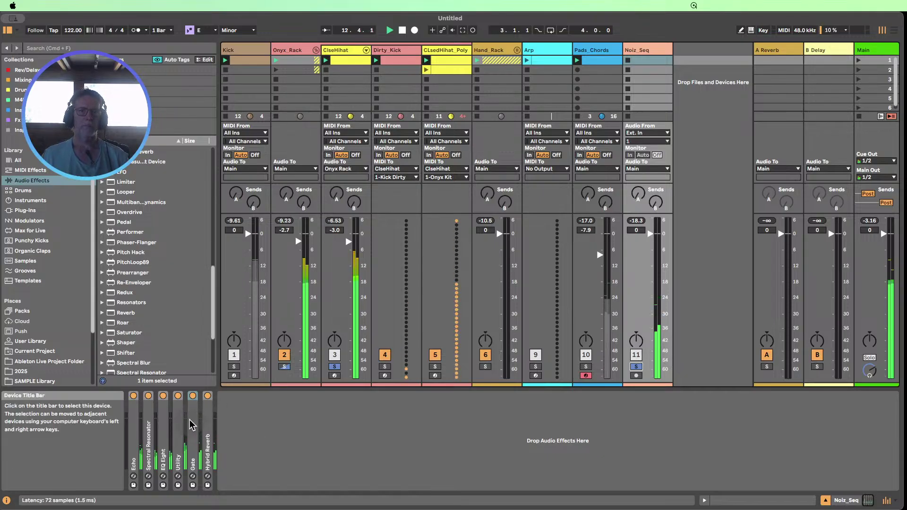
pyautogui.doubleClick(347, 60)
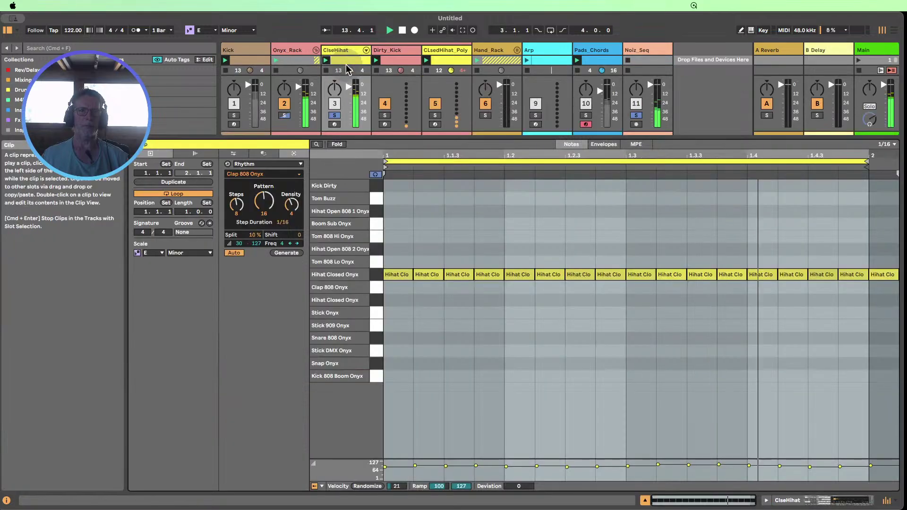
pyautogui.click(345, 275)
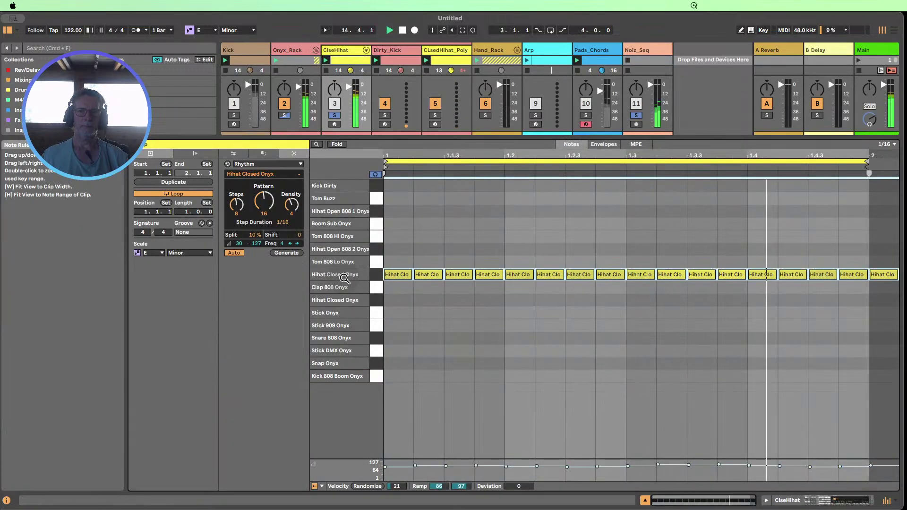
pyautogui.click(645, 500)
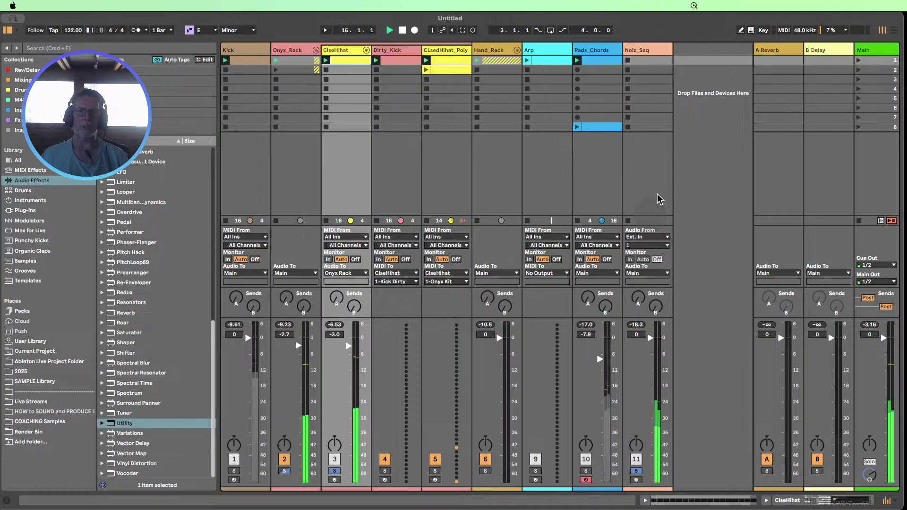
pyautogui.click(636, 471)
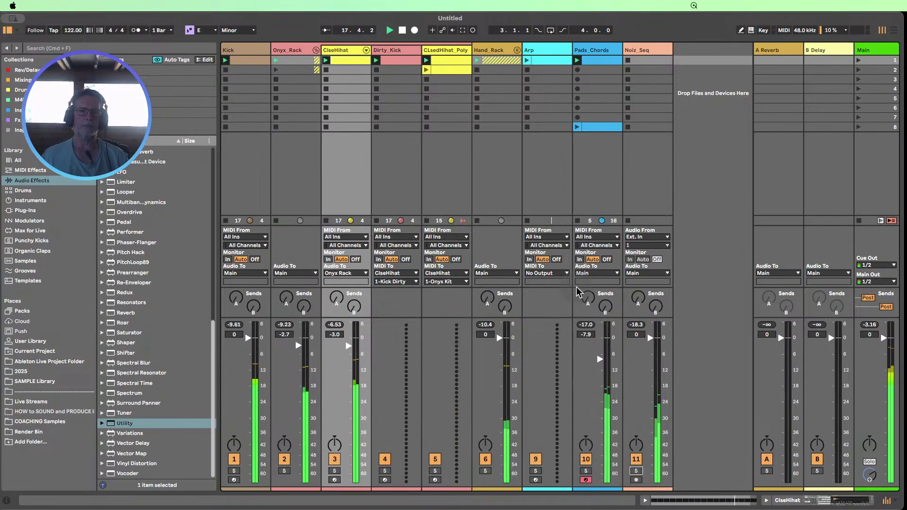
pyautogui.click(316, 51)
# - Load the Mod Amp Sine Bleep.adg preset from the Live Streams folder onto the Arp track and audition its first clip
pyautogui.doubleClick(395, 48)
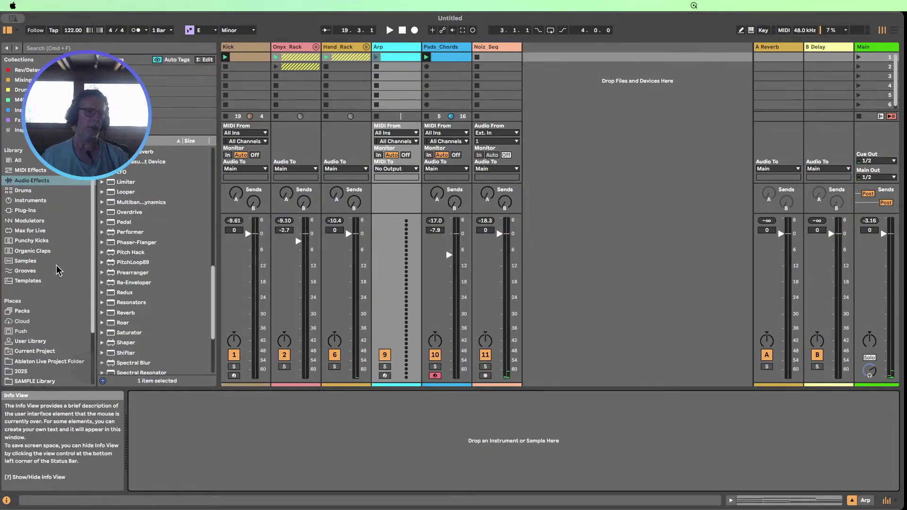
pyautogui.scroll(-3, 58, 255)
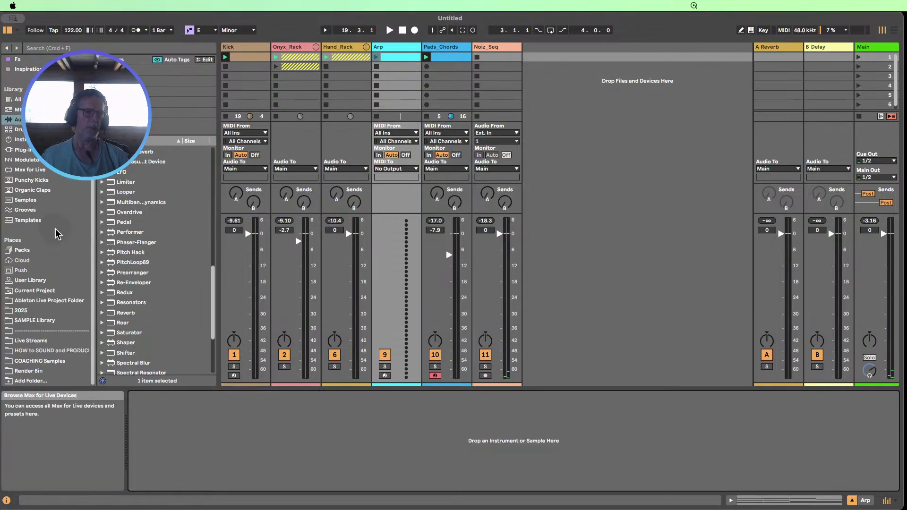
pyautogui.click(42, 302)
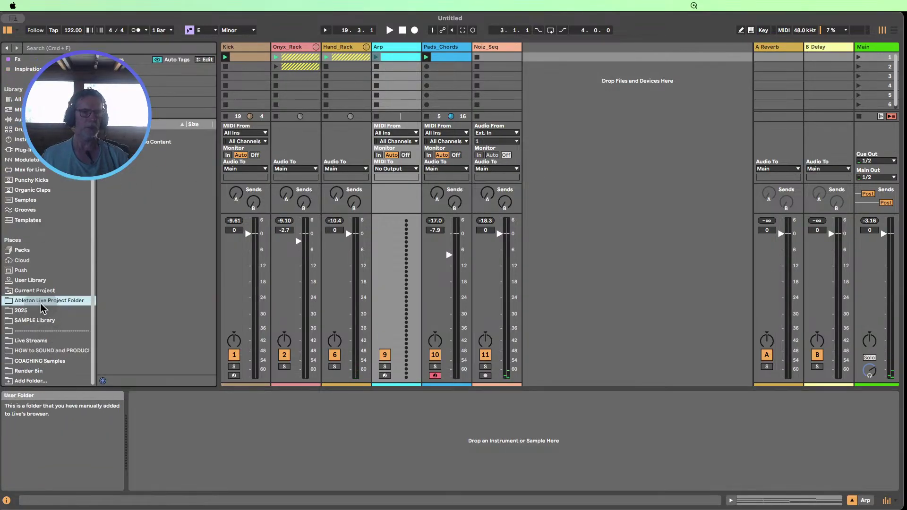
pyautogui.click(35, 341)
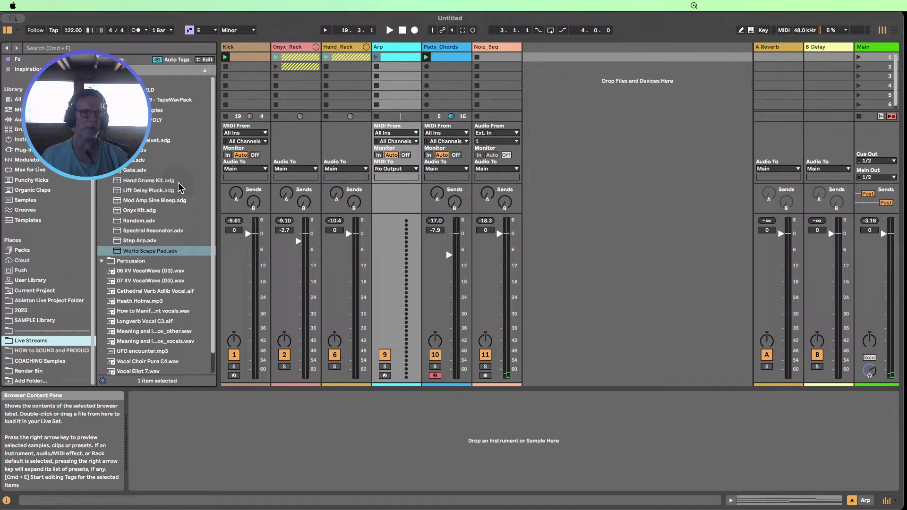
pyautogui.click(151, 202)
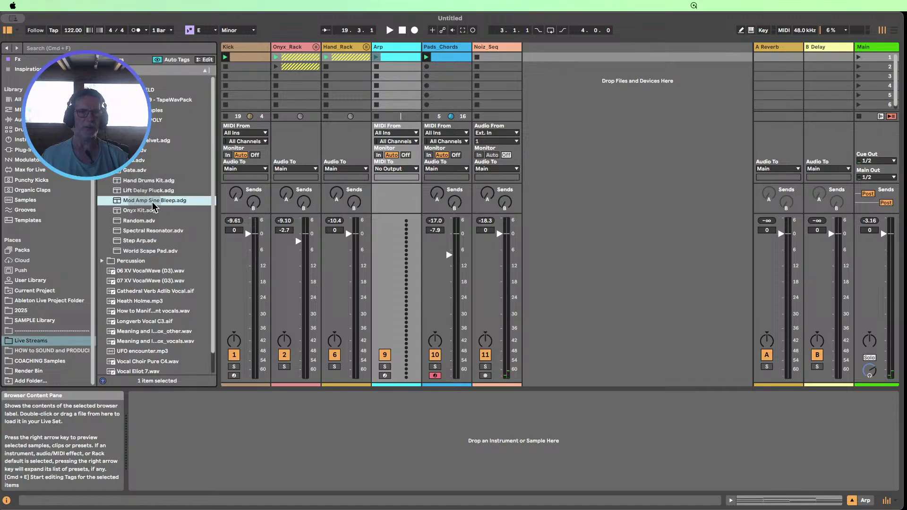
pyautogui.moveTo(140, 204); pyautogui.dragTo(403, 71)
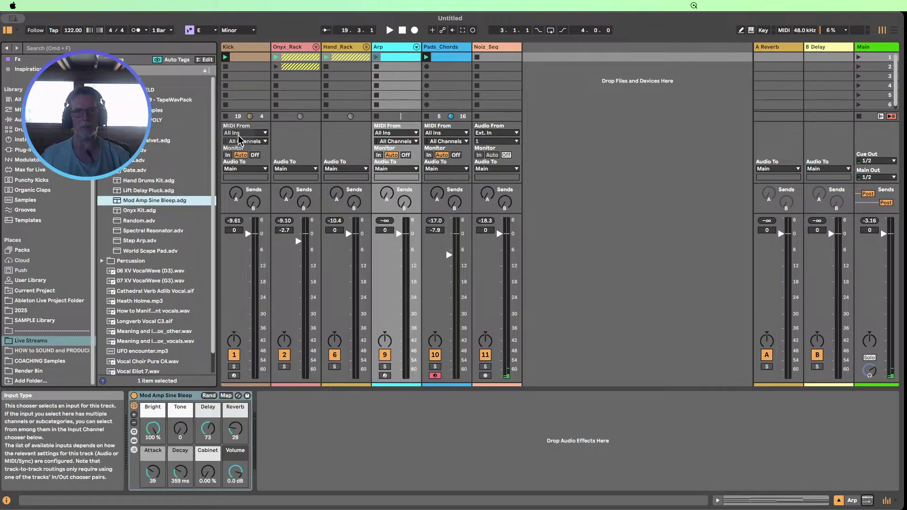
pyautogui.scroll(-5, 156, 226)
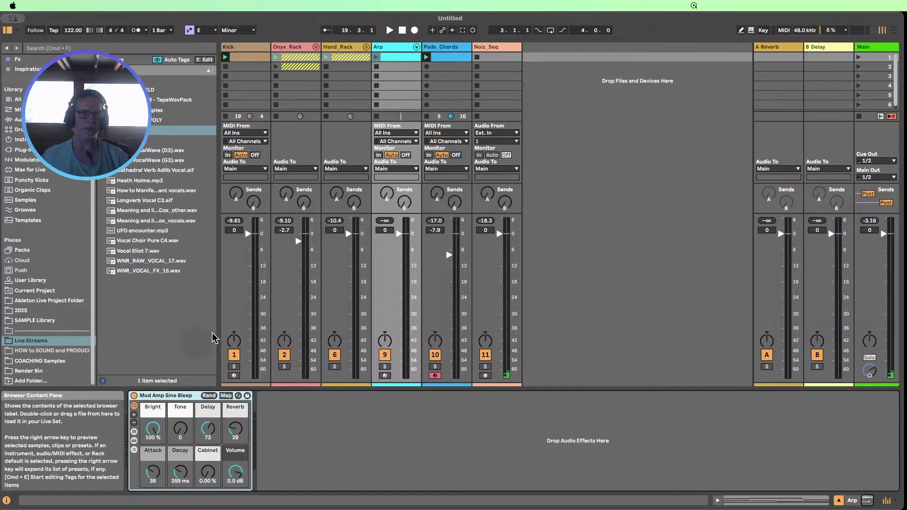
pyautogui.click(380, 59)
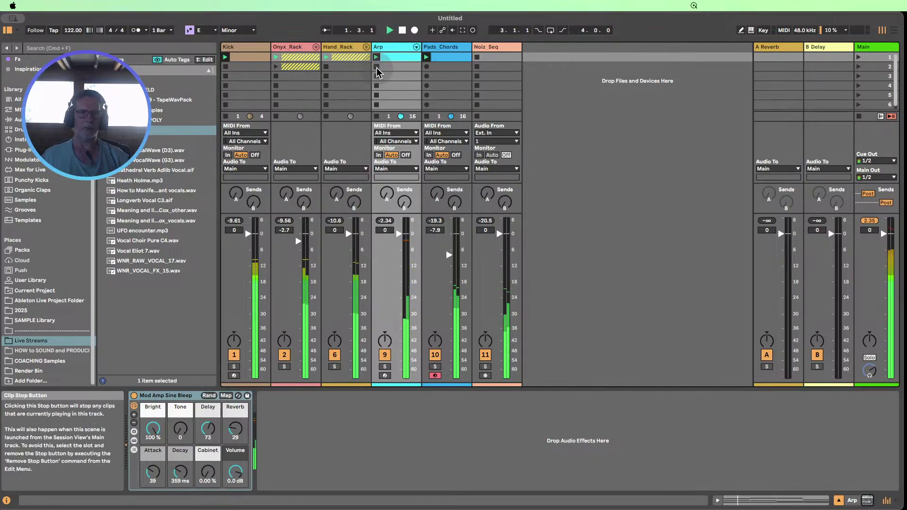
pyautogui.click(376, 67)
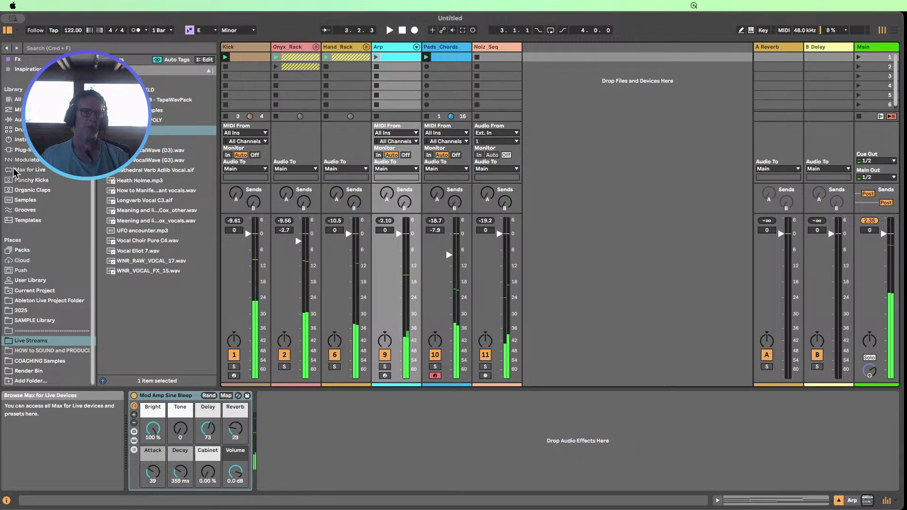
# - Add the Arpeggiator MIDI effect ahead of Mod Amp Sine Bleep on the Arp track
pyautogui.scroll(3, 21, 162)
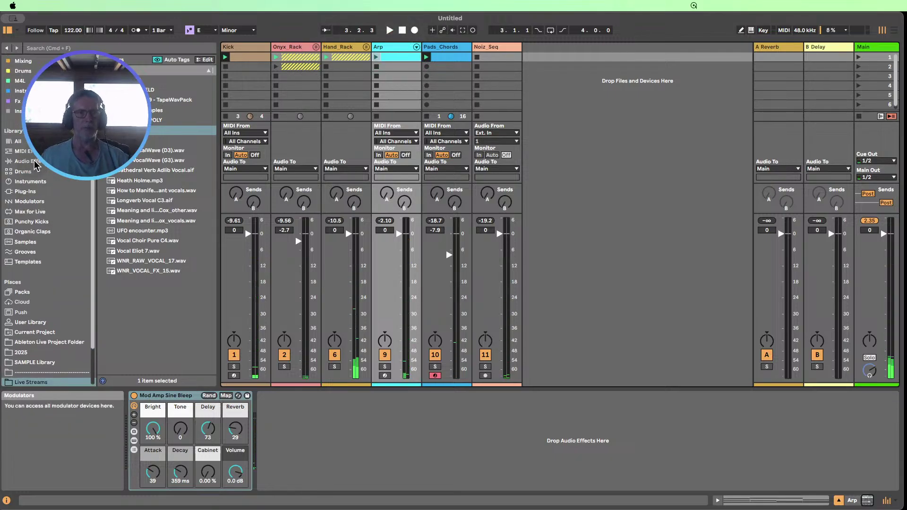
pyautogui.click(29, 157)
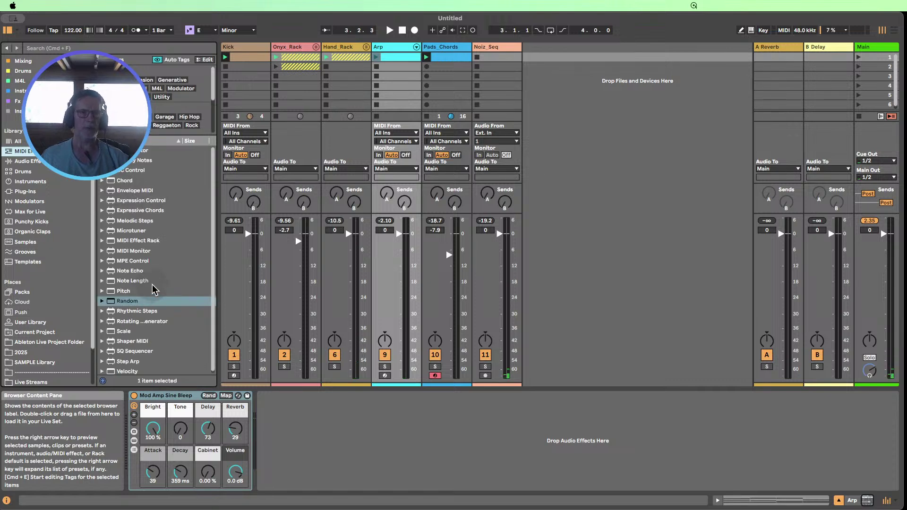
pyautogui.scroll(-1, 126, 222)
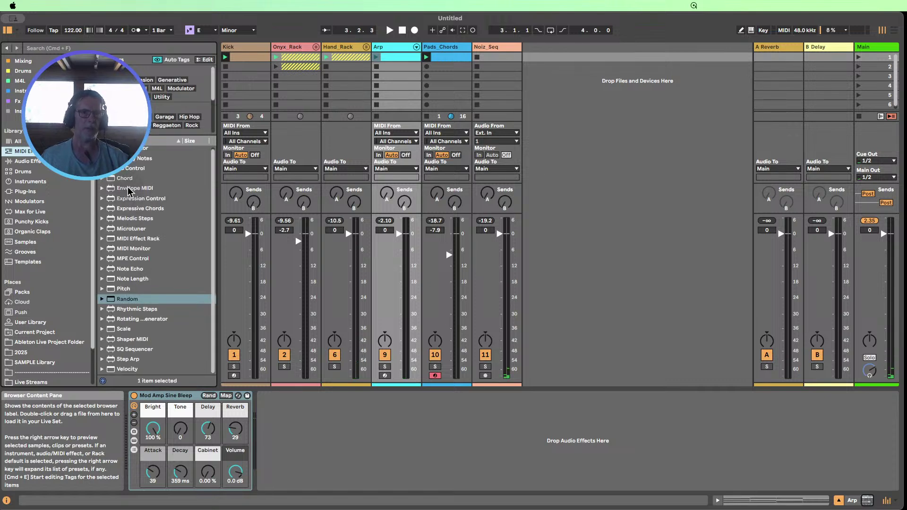
pyautogui.scroll(1, 127, 217)
pyautogui.moveTo(124, 150); pyautogui.dragTo(137, 431)
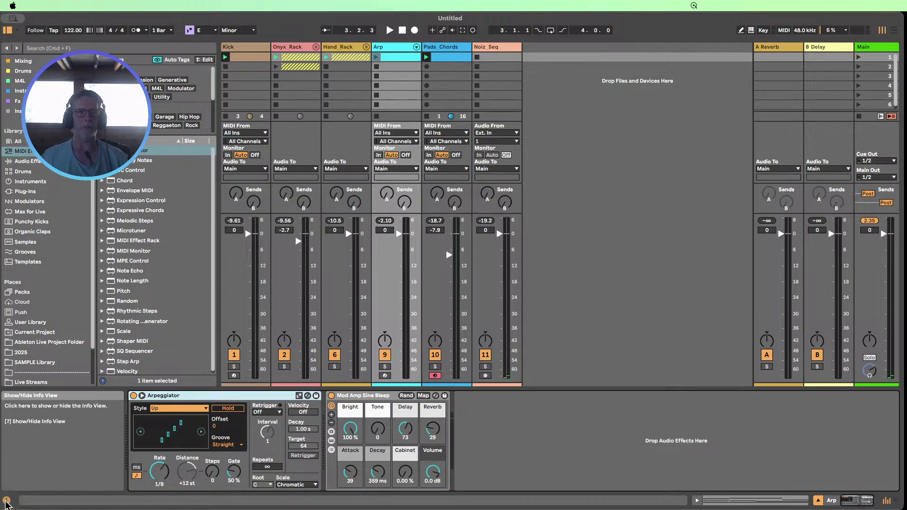
# - Hide the Info View and narrow the browser to give the devices and mixer more room
pyautogui.click(7, 500)
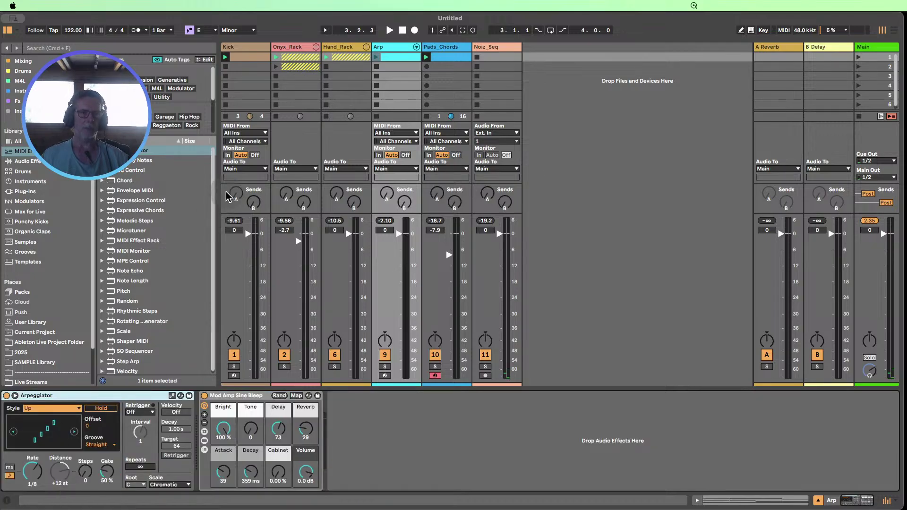
pyautogui.moveTo(217, 189); pyautogui.dragTo(174, 184)
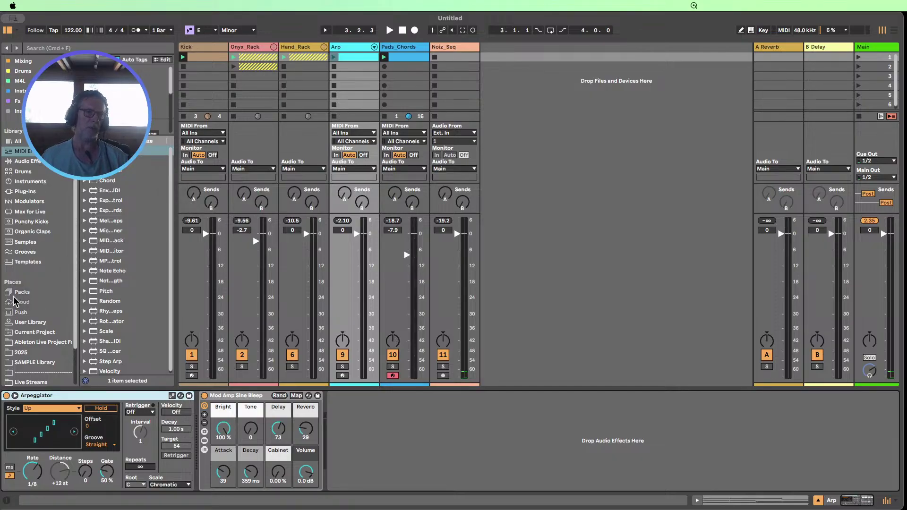
pyautogui.scroll(-3, 21, 292)
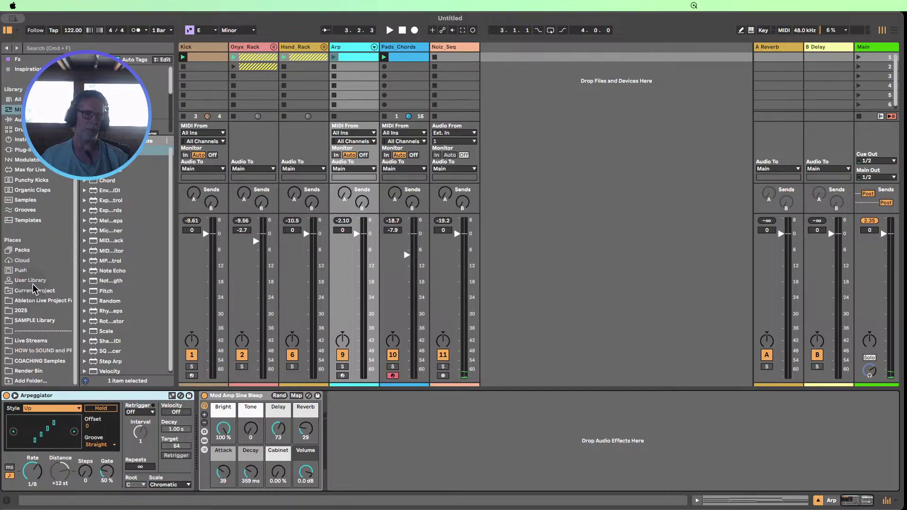
# - Open the installed Packs, widen the browser, and locate the Step Arp device inside the Sequencers pack
pyautogui.click(22, 251)
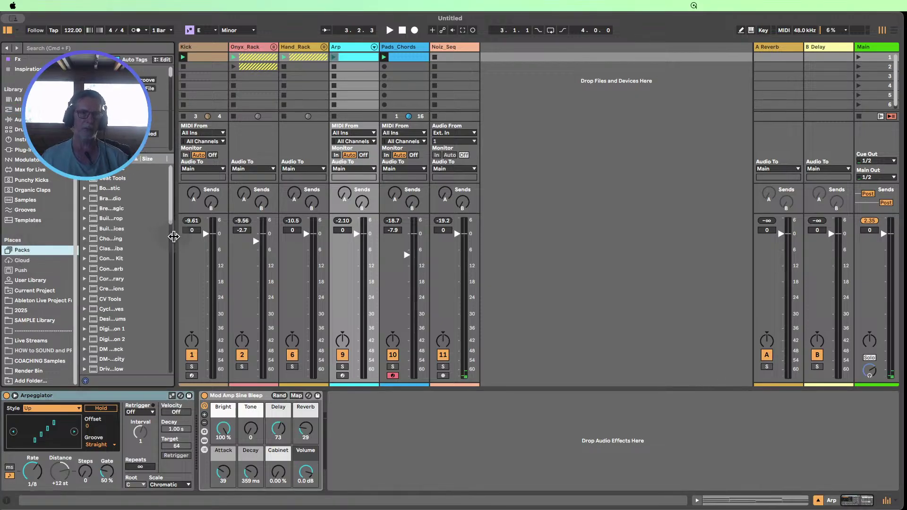
pyautogui.moveTo(174, 238); pyautogui.dragTo(211, 238)
pyautogui.scroll(-8, 186, 283)
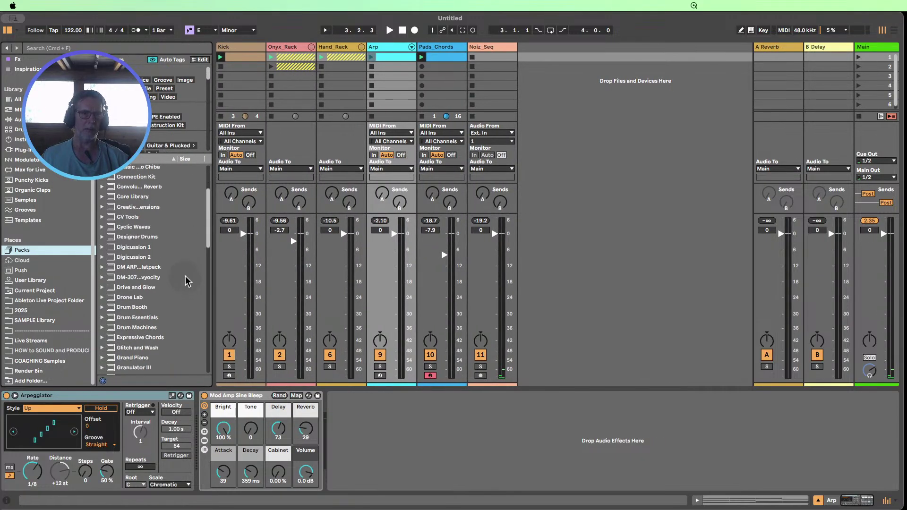
pyautogui.scroll(-10, 186, 282)
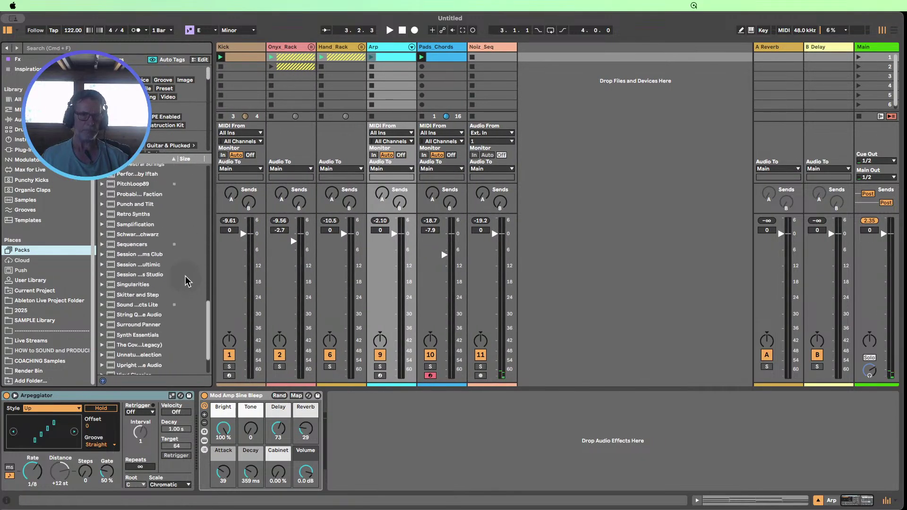
pyautogui.moveTo(213, 268); pyautogui.dragTo(234, 268)
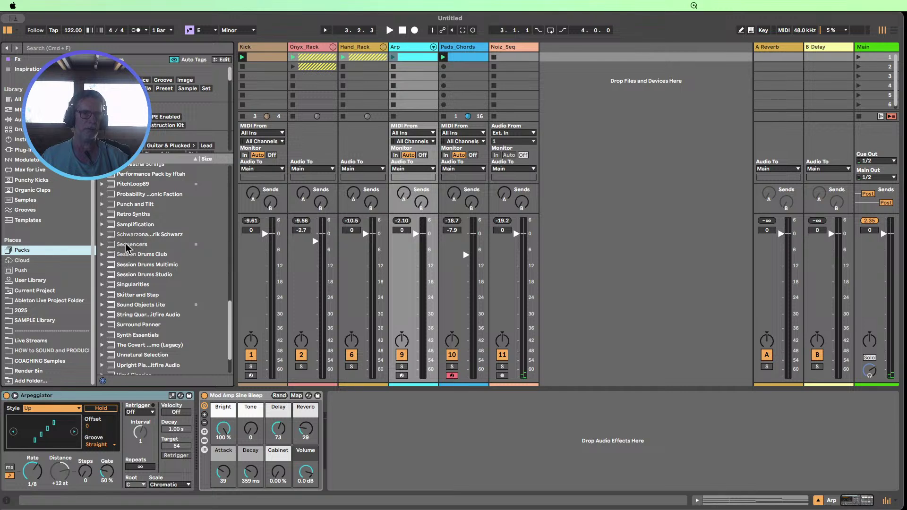
pyautogui.click(140, 245)
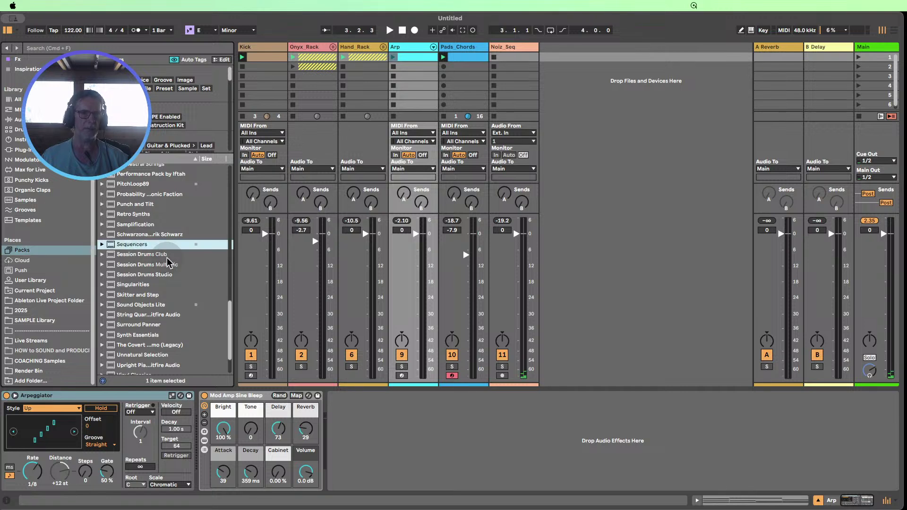
pyautogui.click(102, 244)
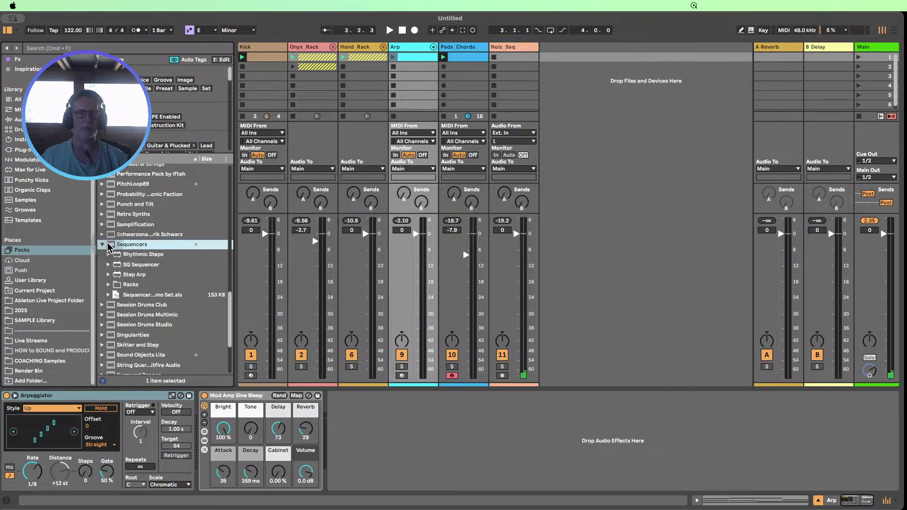
pyautogui.click(143, 266)
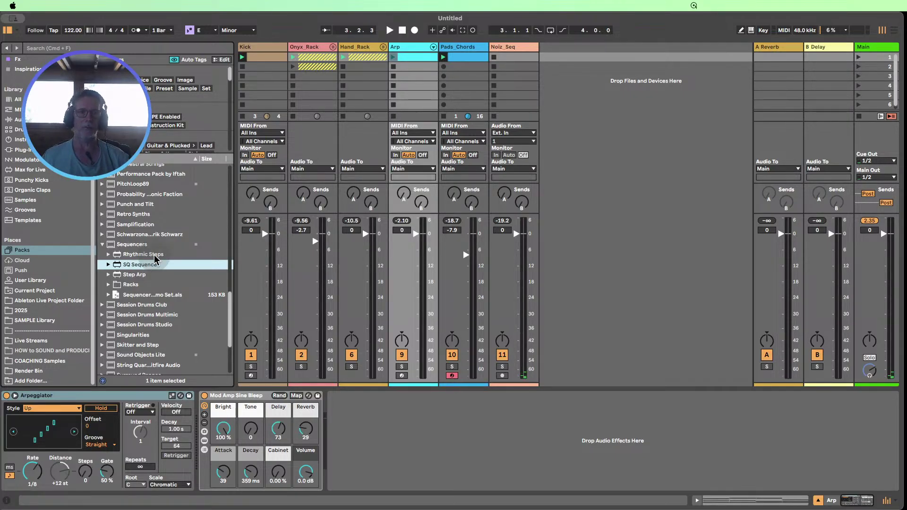
pyautogui.click(131, 276)
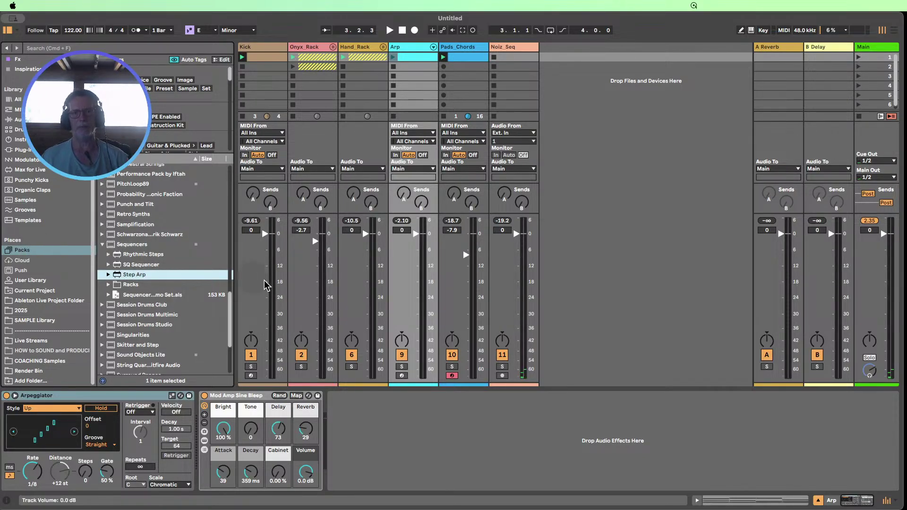
# - Look through the list of available packs and the rest of the installed packs
pyautogui.scroll(-5, 177, 323)
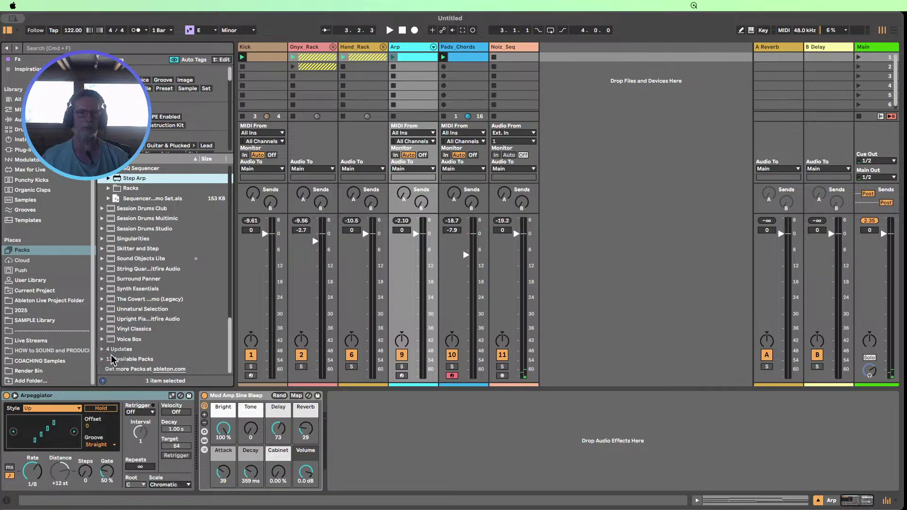
pyautogui.click(101, 359)
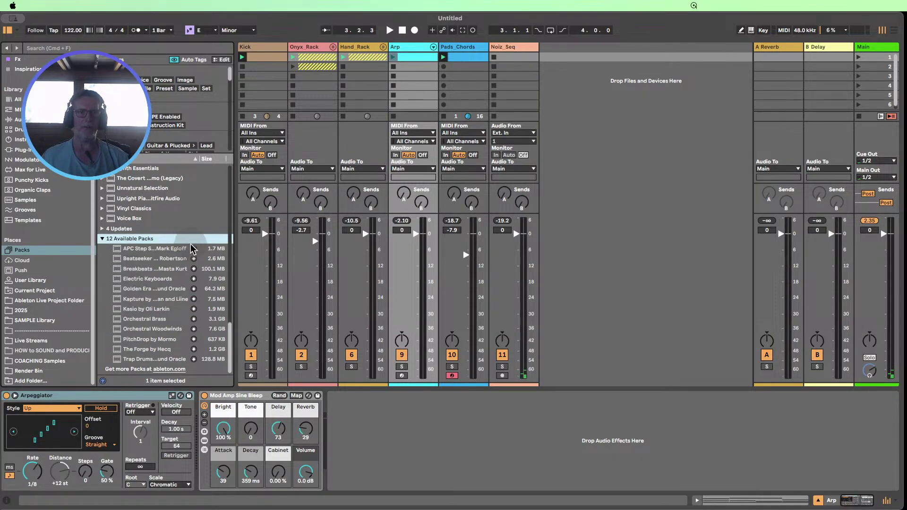
pyautogui.click(102, 239)
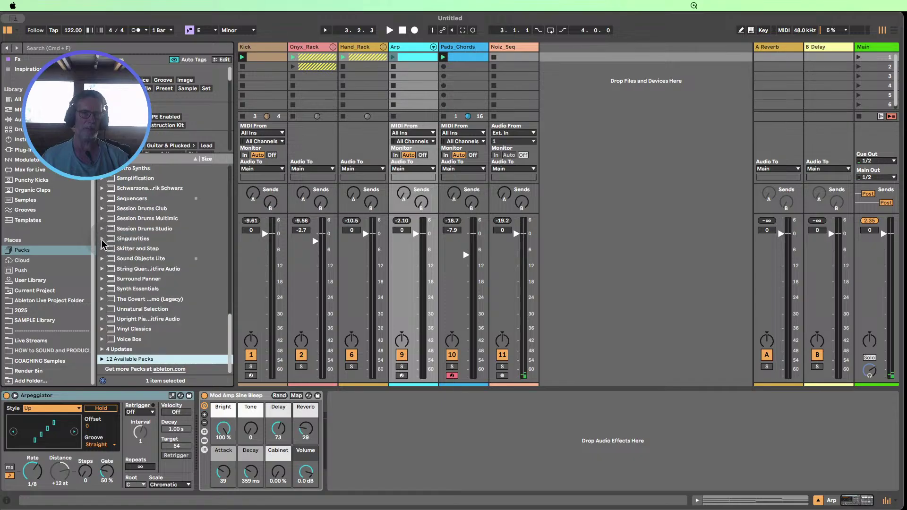
pyautogui.scroll(5, 142, 257)
pyautogui.scroll(10, 142, 257)
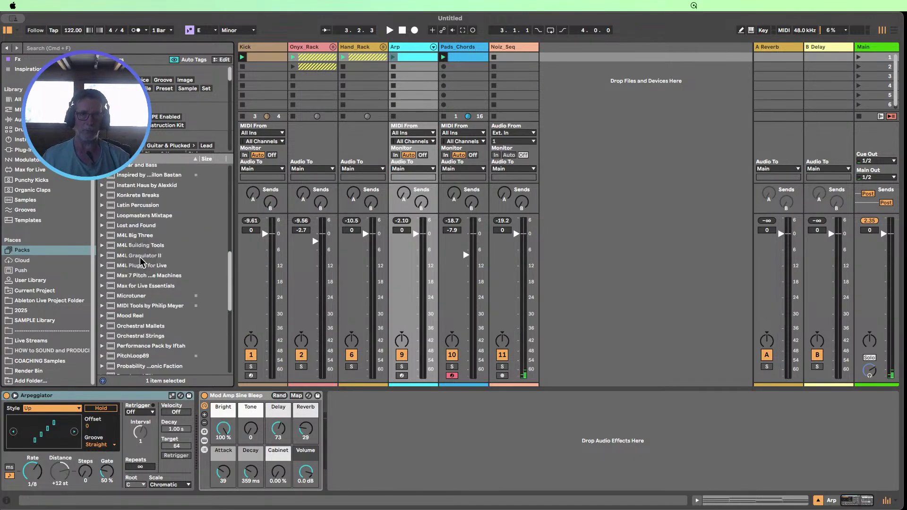
pyautogui.scroll(-10, 145, 260)
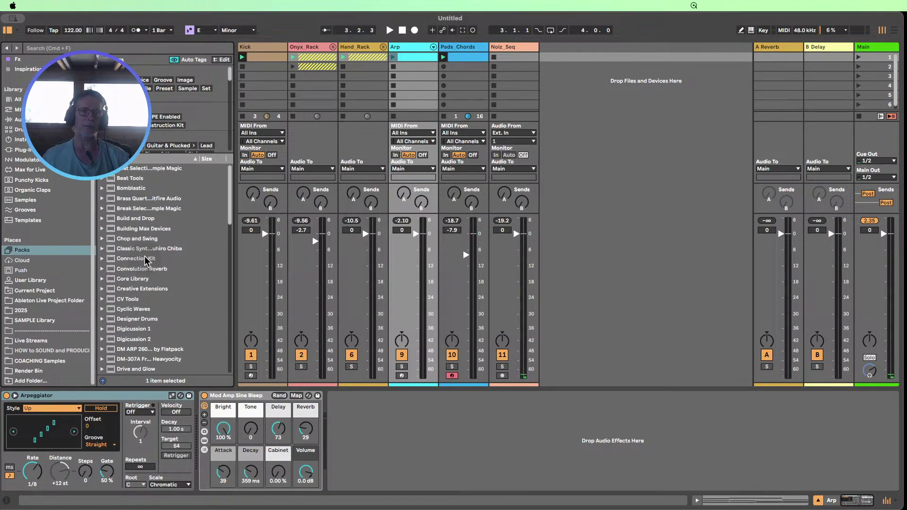
pyautogui.scroll(-5, 146, 260)
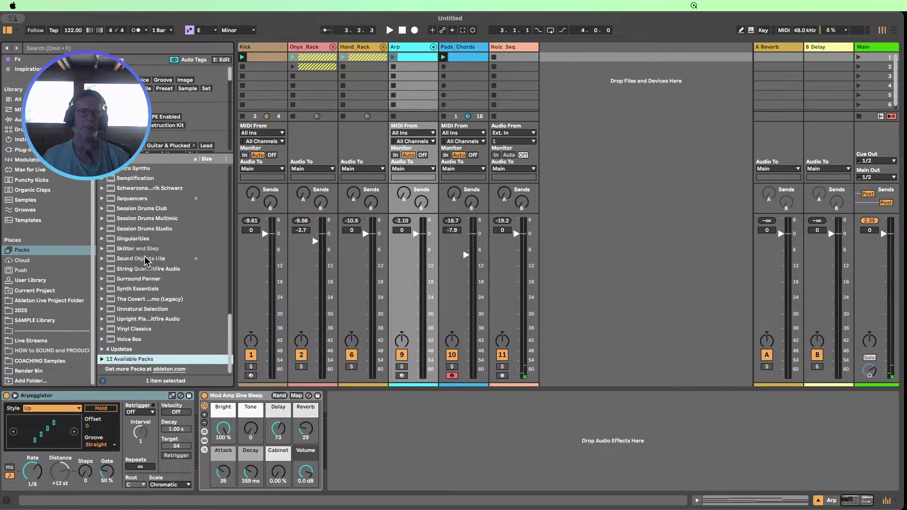
pyautogui.scroll(3, 132, 258)
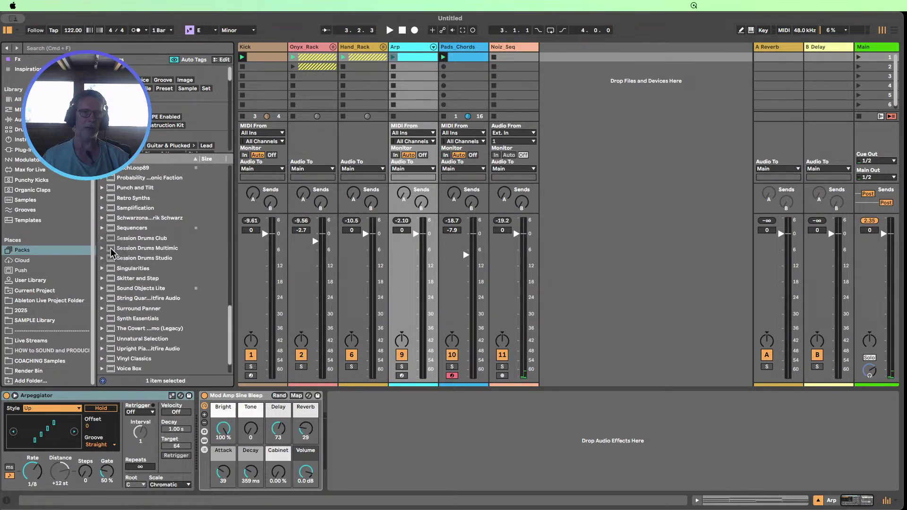
# - Add Step Arp from the Sequencers pack ahead of Mod Amp Sine Bleep on the Arp track, and deactivate and fold the Arpeggiator
pyautogui.click(102, 229)
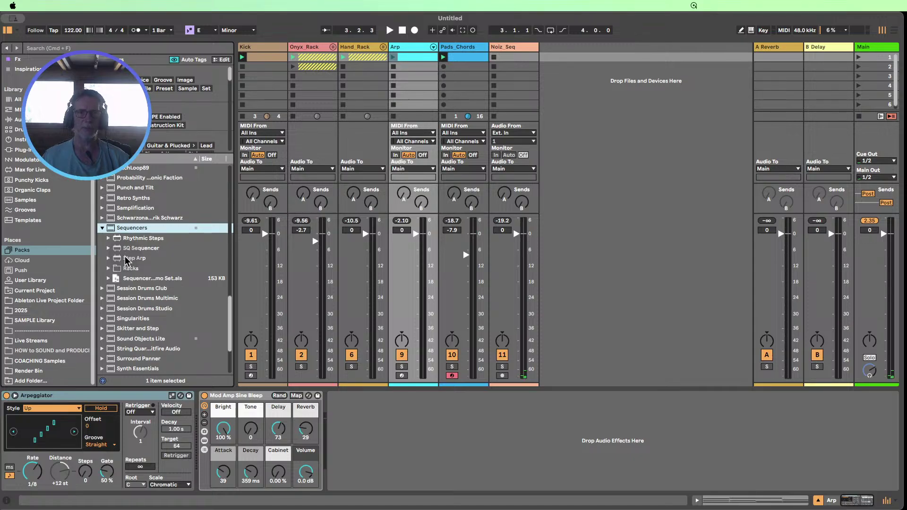
pyautogui.moveTo(126, 259); pyautogui.dragTo(407, 84)
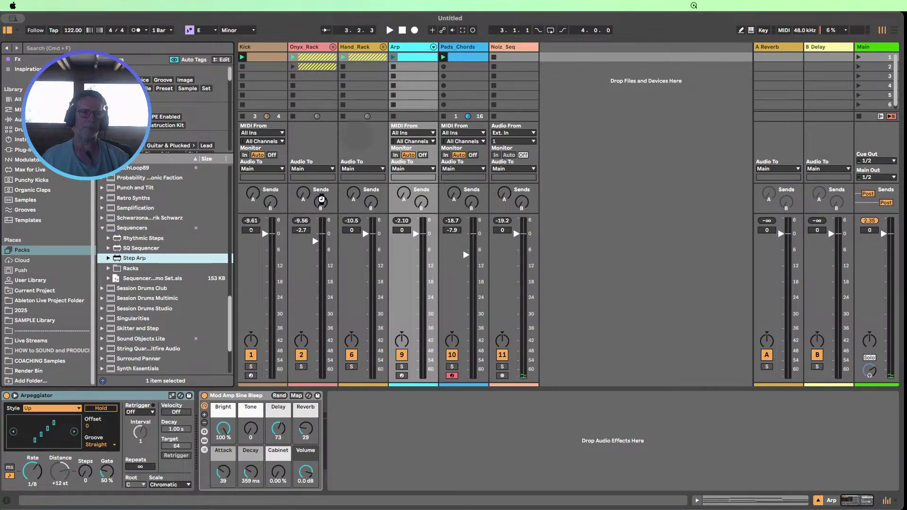
pyautogui.click(7, 396)
pyautogui.doubleClick(36, 396)
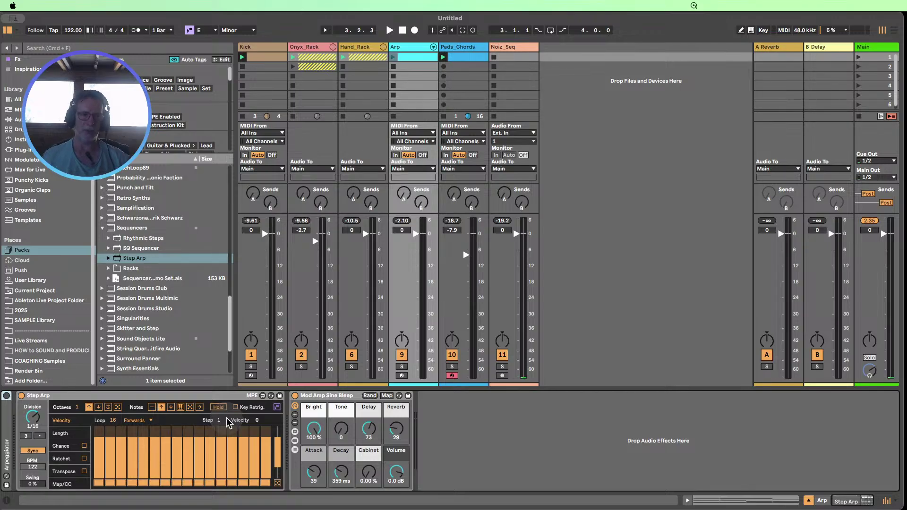
pyautogui.doubleClick(9, 420)
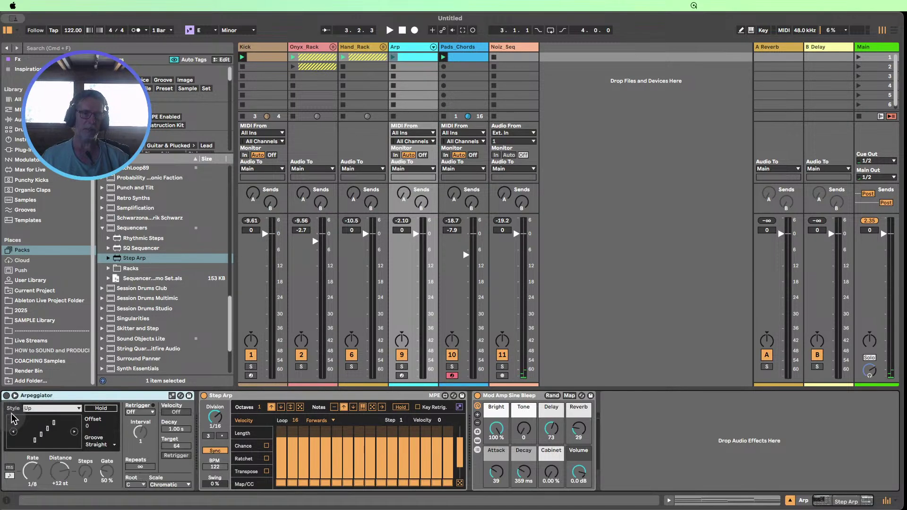
pyautogui.doubleClick(47, 395)
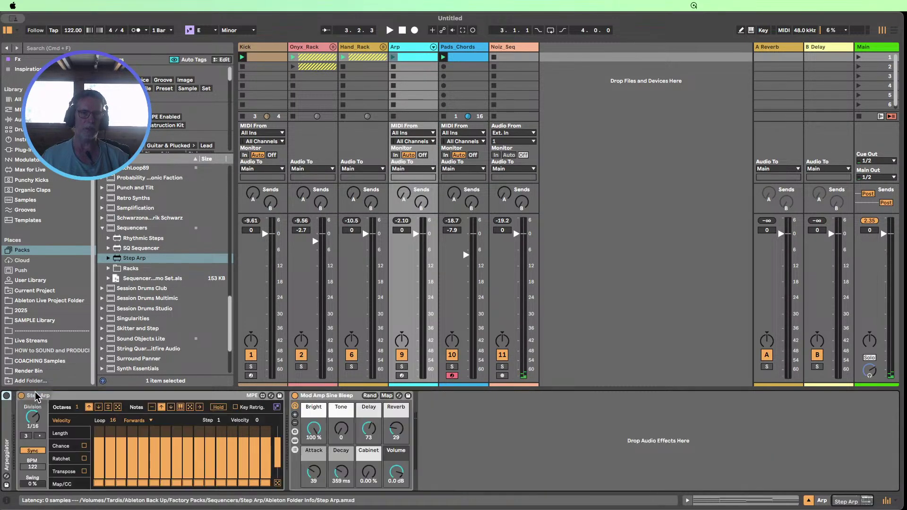
pyautogui.click(71, 396)
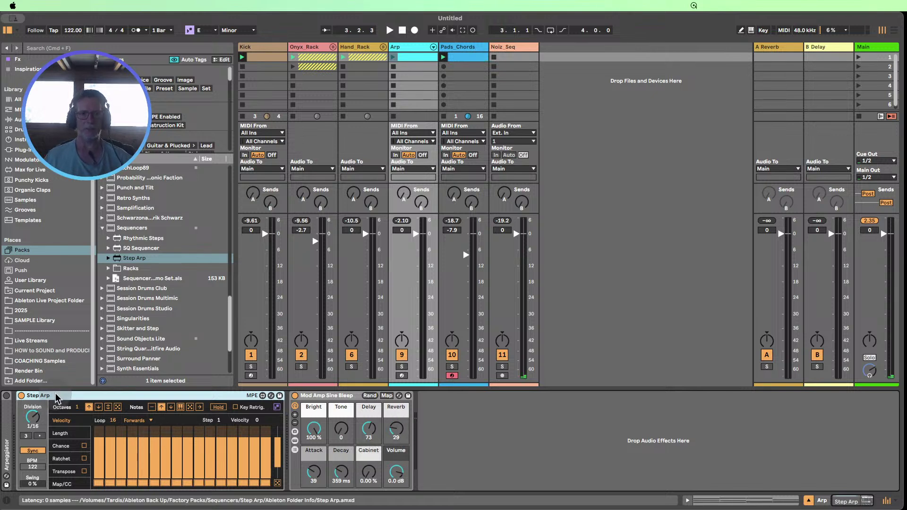
# - Play the Arp track's first clip, lower the track volume to -7.3 dB, reset its peak level, and stop playback
pyautogui.click(394, 56)
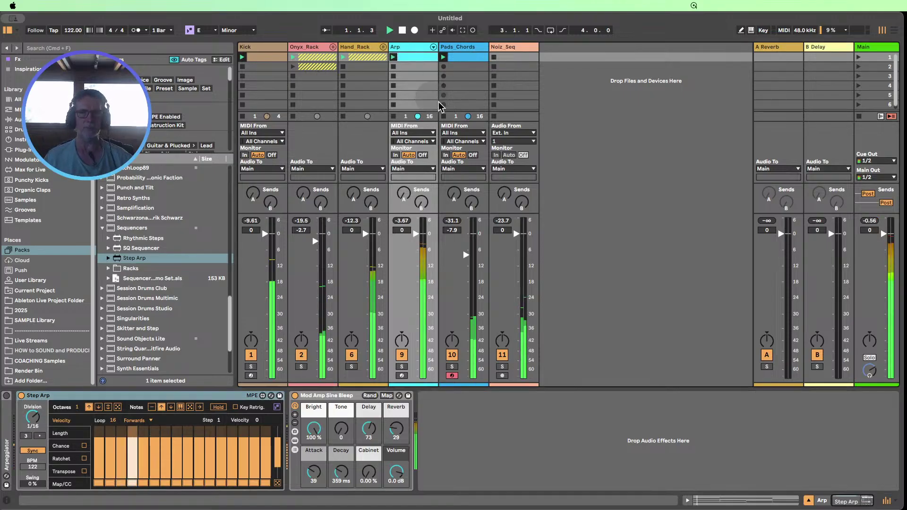
pyautogui.moveTo(415, 234); pyautogui.dragTo(415, 253)
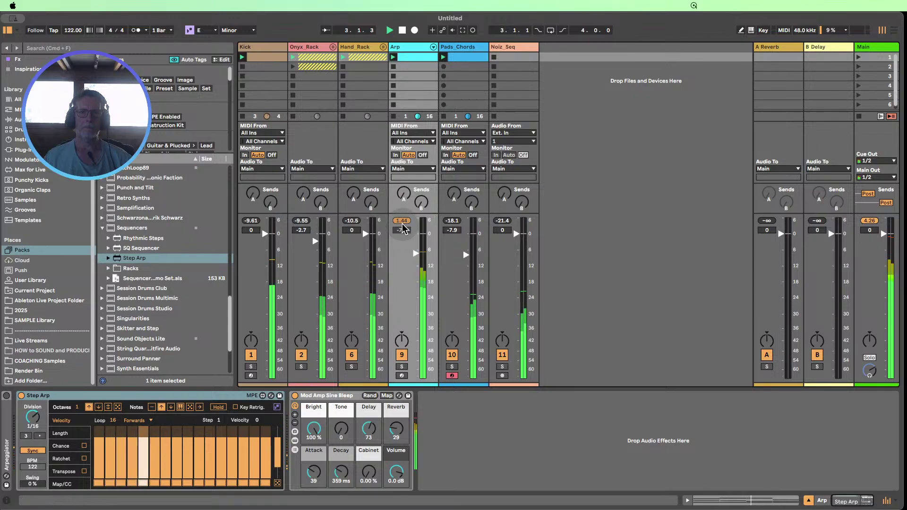
pyautogui.click(402, 221)
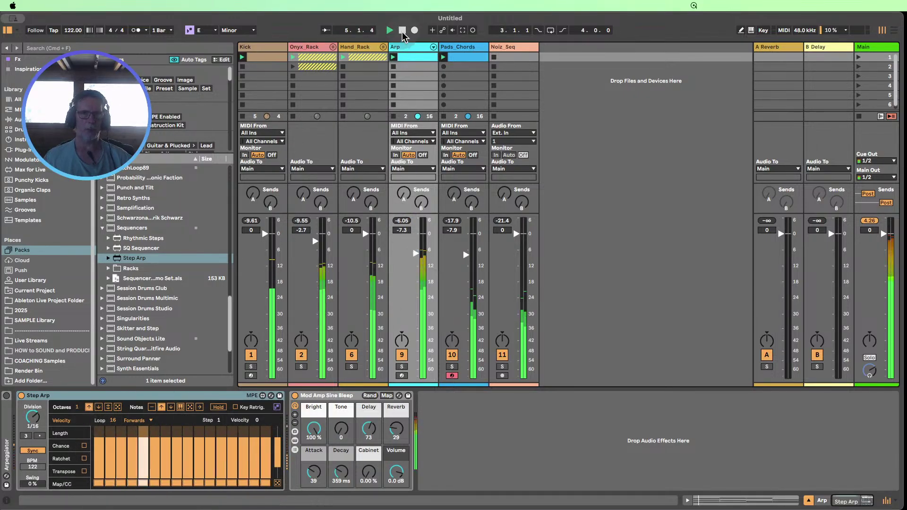
pyautogui.click(402, 30)
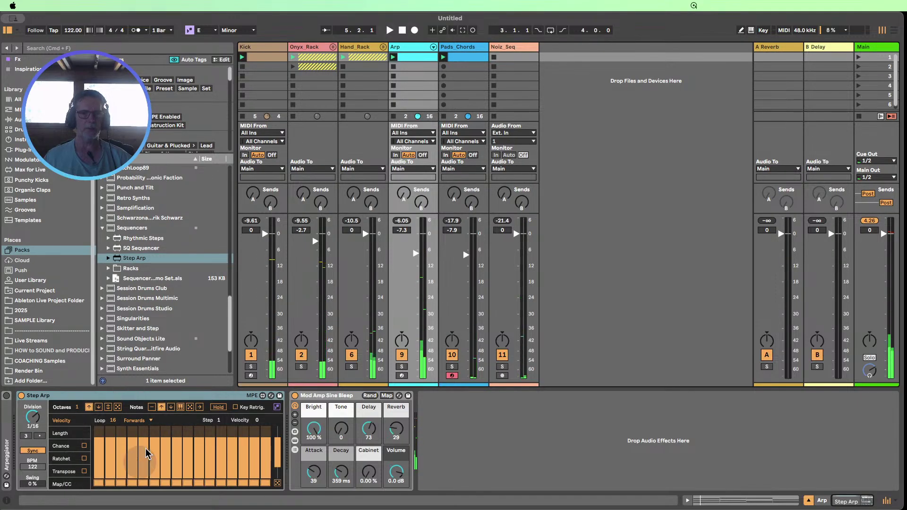
# - Try Step Arp's dotted division and unsynced timing, unfolding the Arpeggiator alongside it for comparison
pyautogui.click(42, 436)
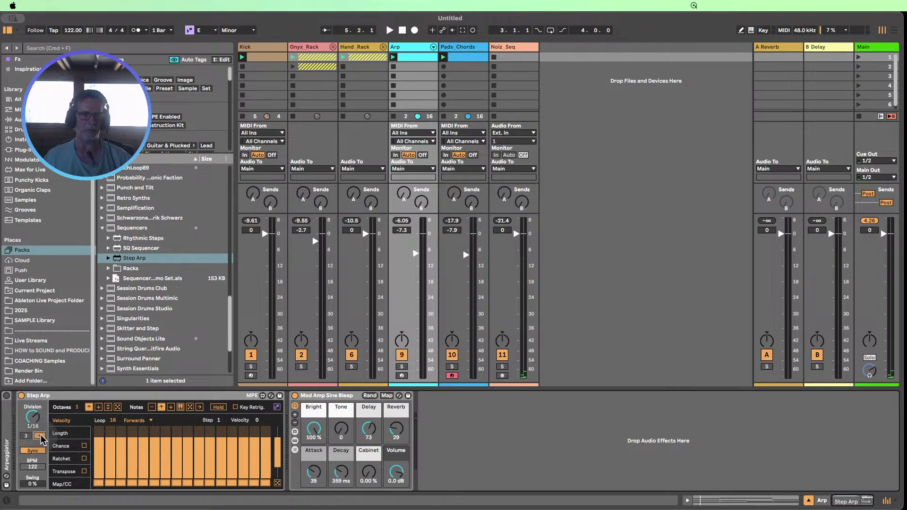
pyautogui.click(41, 437)
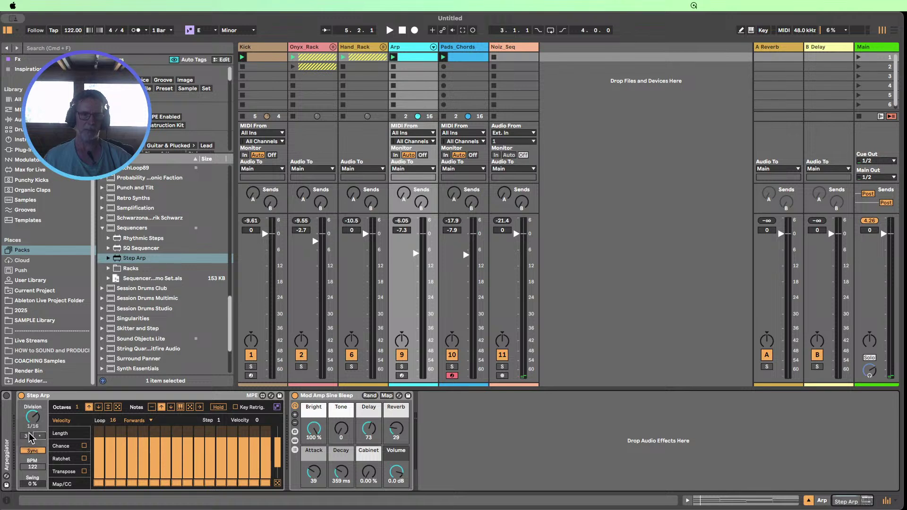
pyautogui.doubleClick(6, 424)
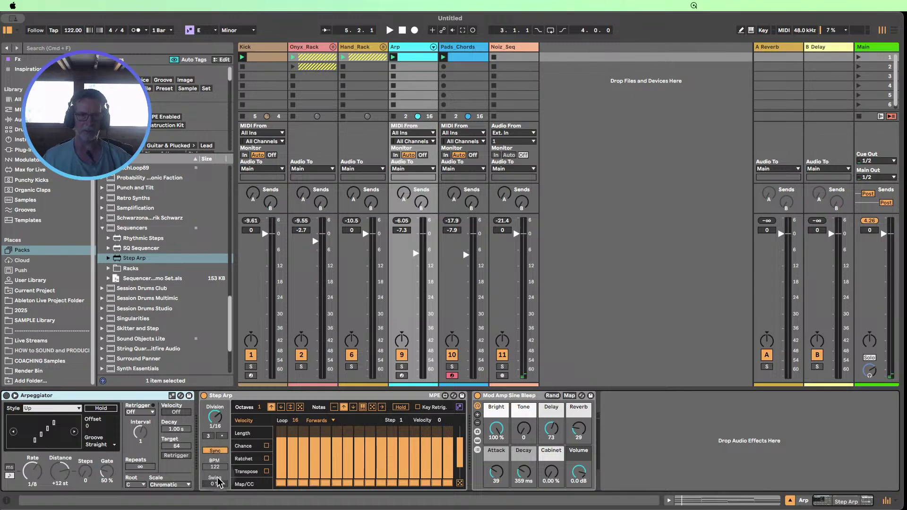
pyautogui.click(215, 450)
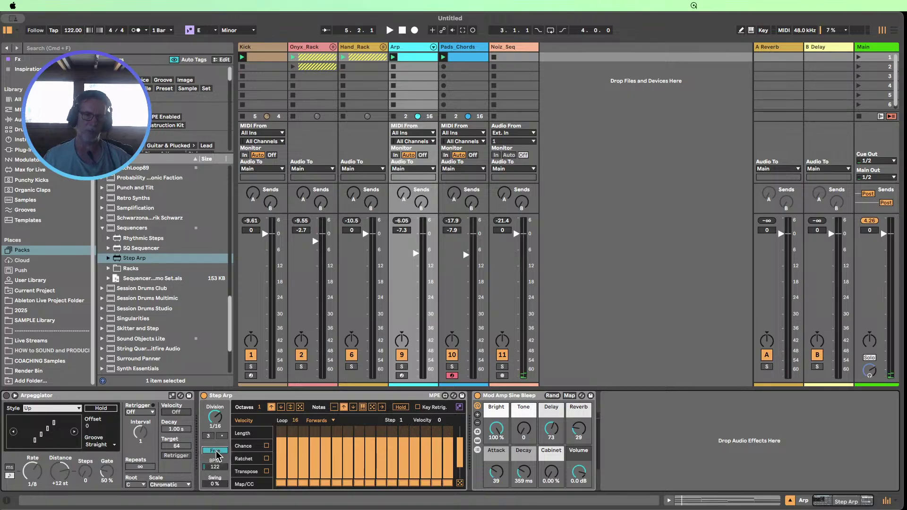
pyautogui.click(215, 451)
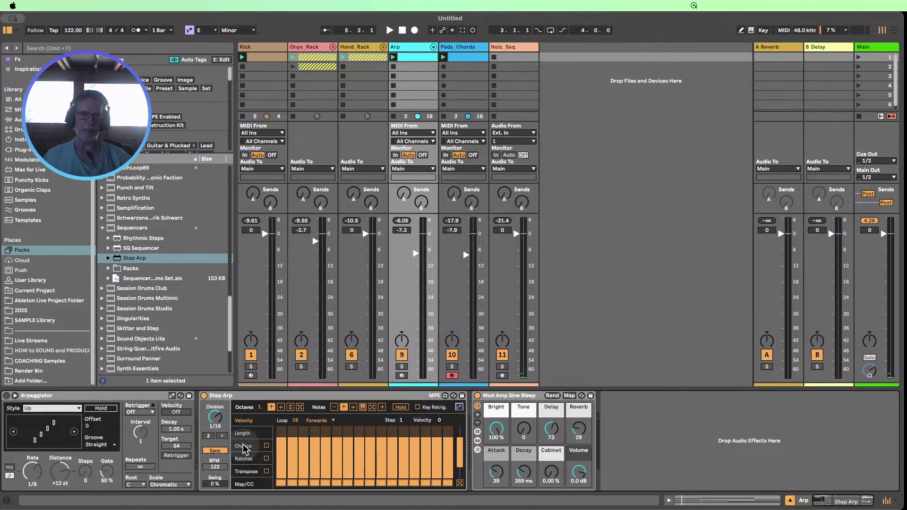
# - Try a 10-step velocity loop in Step Arp, restore it to 16 steps, and view the playback direction options
pyautogui.moveTo(295, 420); pyautogui.dragTo(303, 453)
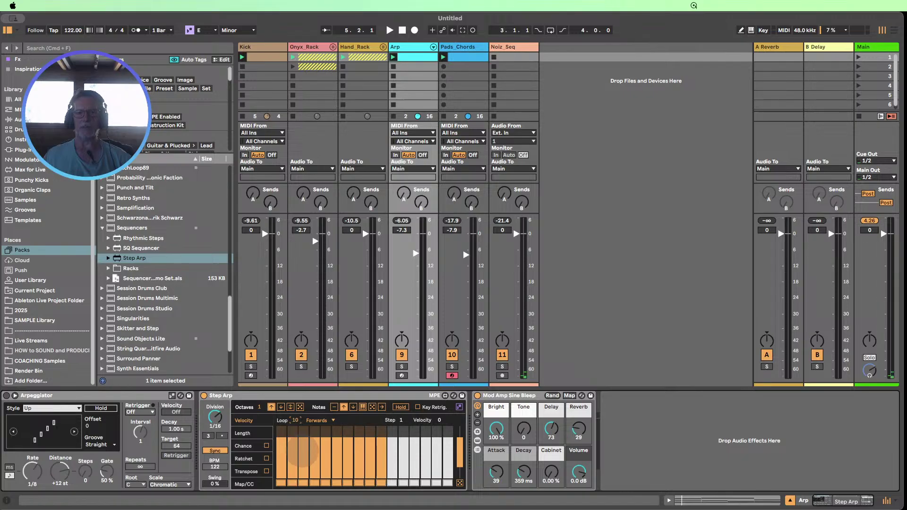
pyautogui.doubleClick(296, 420)
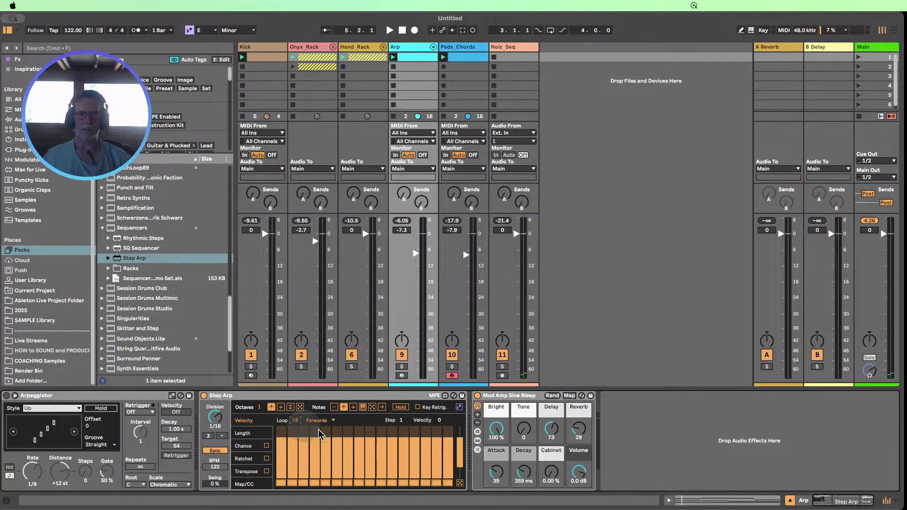
pyautogui.click(332, 421)
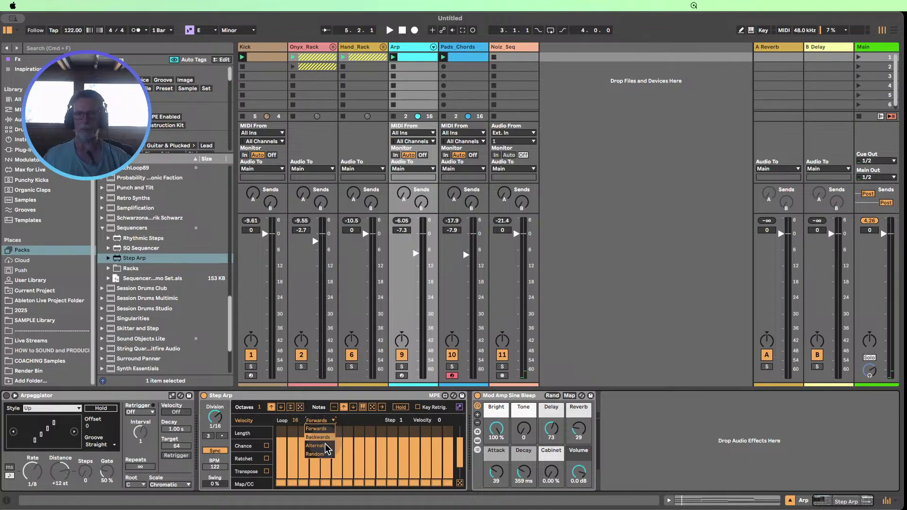
pyautogui.click(346, 424)
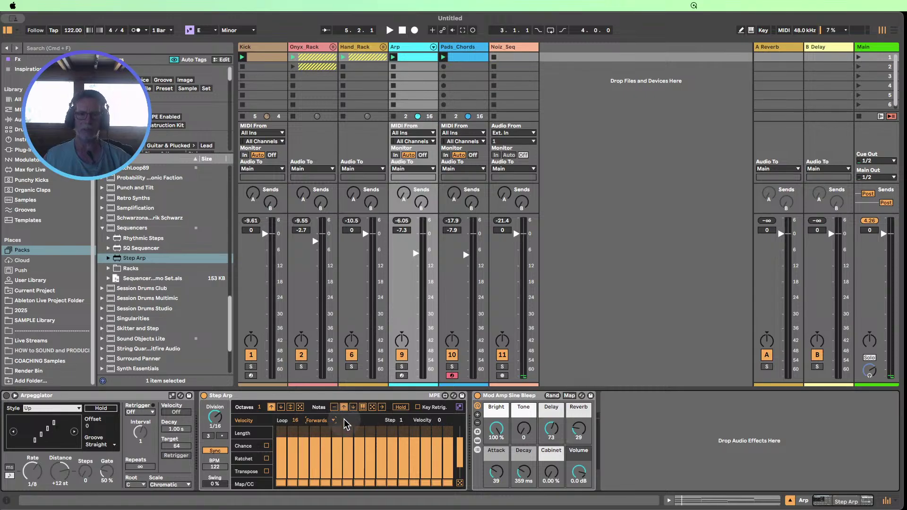
# - Look through Step Arp's Chance and Ratchet lanes and the modulation lanes around them
pyautogui.click(247, 449)
pyautogui.click(245, 458)
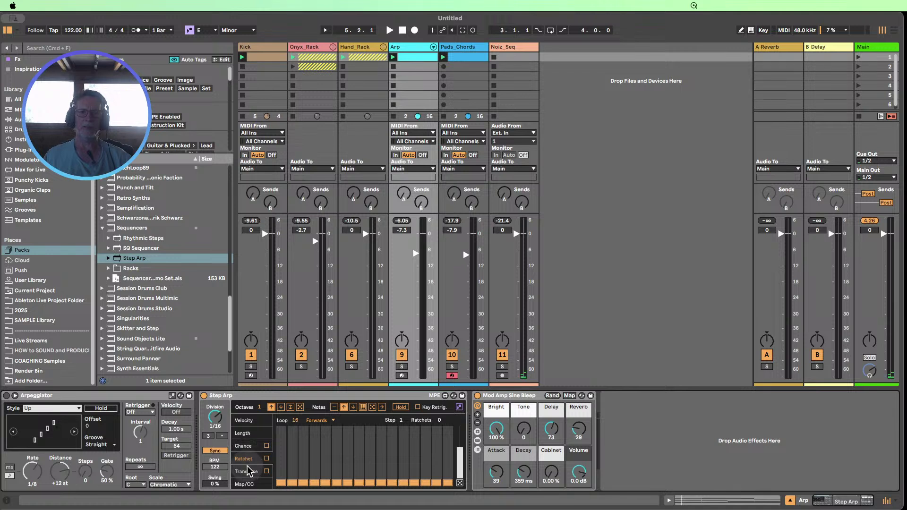
pyautogui.click(247, 467)
pyautogui.click(241, 446)
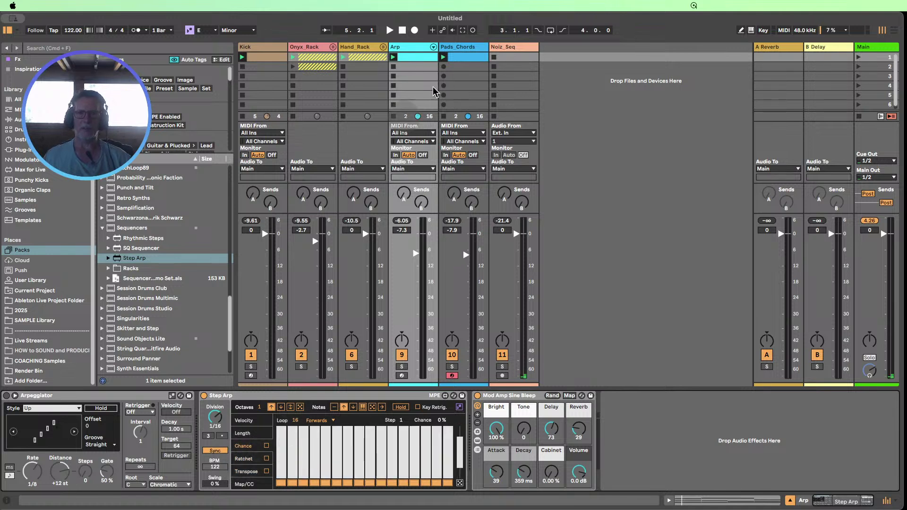
# - While the Arp clip plays, give Step Arp an 8-step velocity loop with random octaves and the forward-arrow note order
pyautogui.click(392, 56)
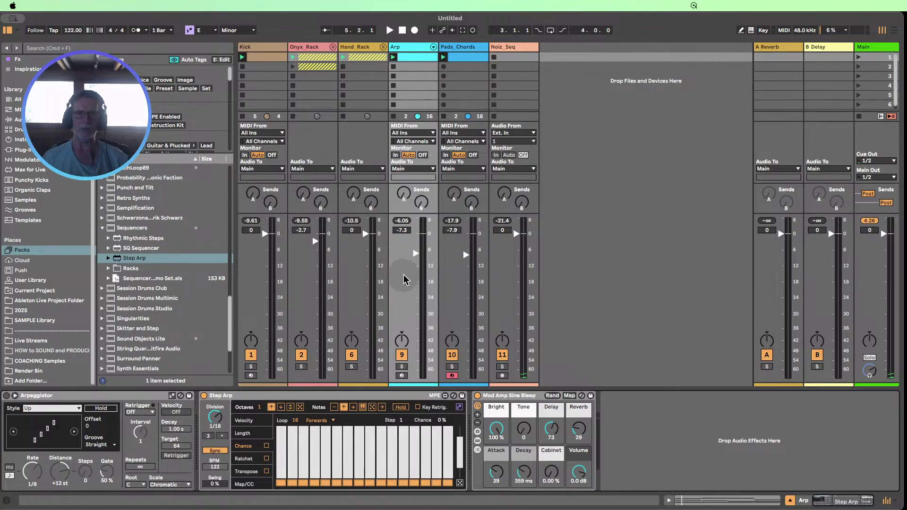
pyautogui.click(393, 58)
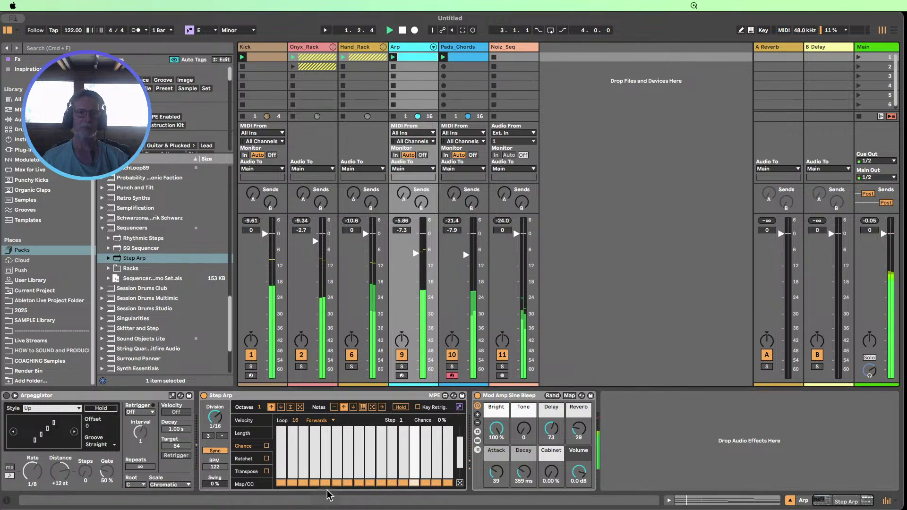
pyautogui.click(245, 421)
pyautogui.moveTo(293, 422); pyautogui.dragTo(293, 441)
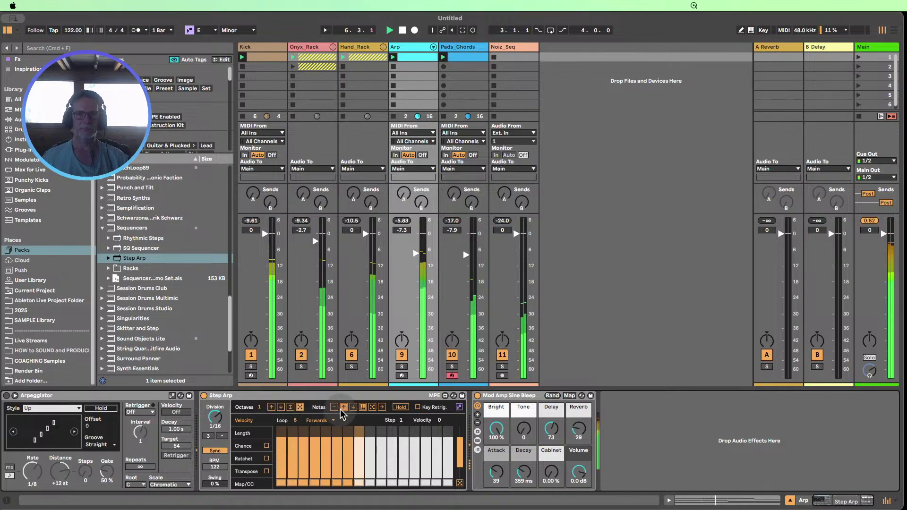
pyautogui.click(382, 407)
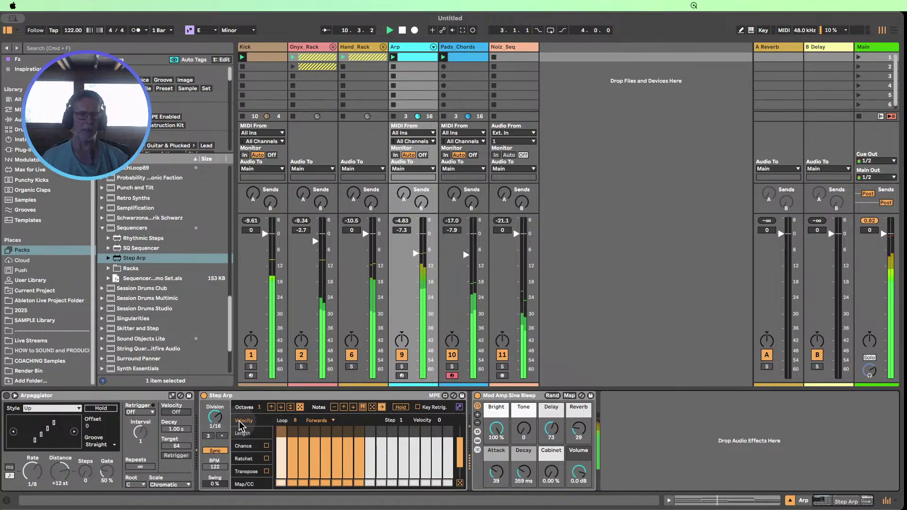
# - Randomize Step Arp's velocity values and switch off steps 1, 4, 6 and 8
pyautogui.click(460, 482)
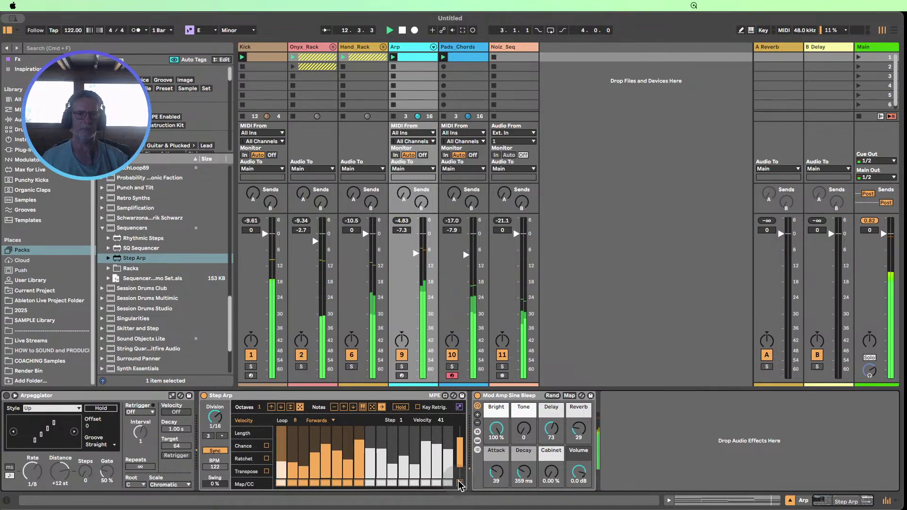
pyautogui.click(459, 482)
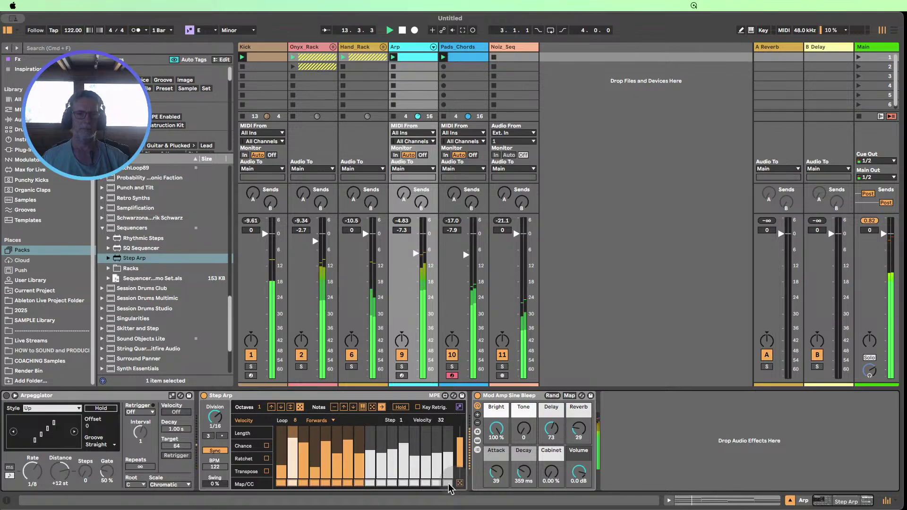
pyautogui.click(279, 483)
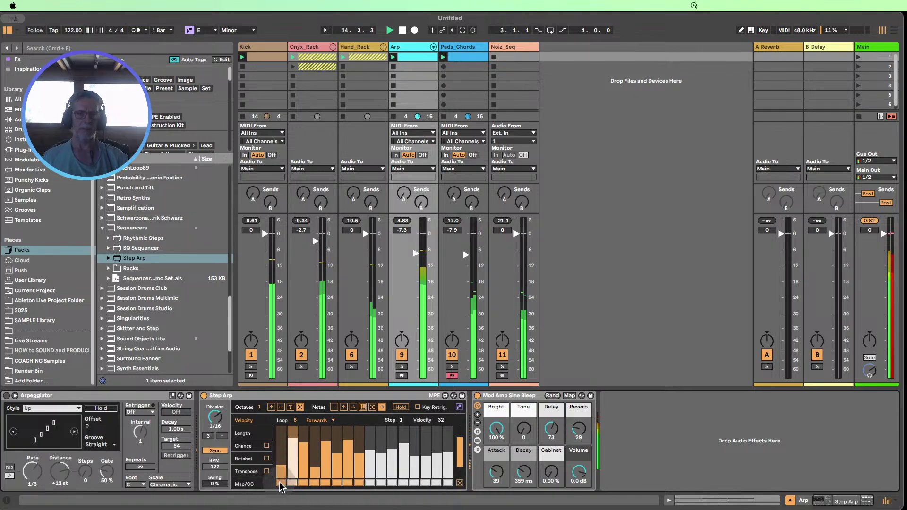
pyautogui.click(359, 484)
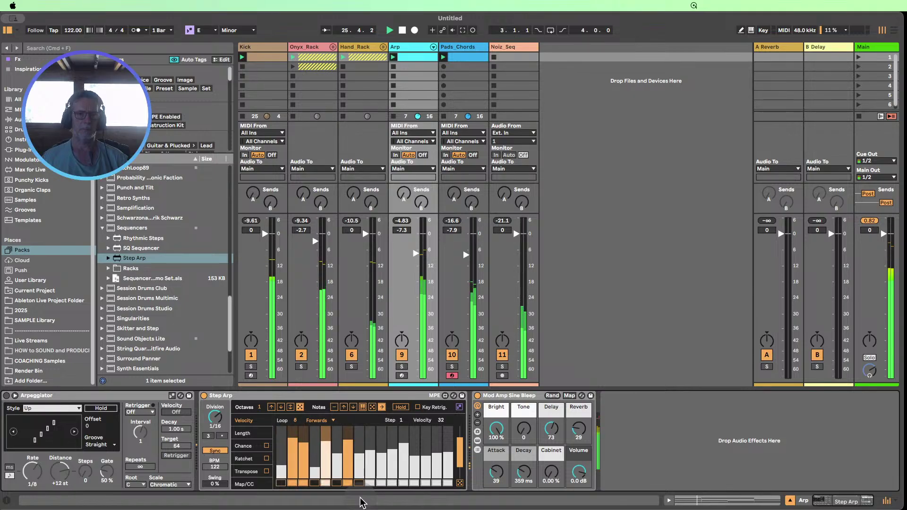
# - Set Step Arp's Length lane to an 8-step loop and randomize the note lengths repeatedly
pyautogui.click(251, 433)
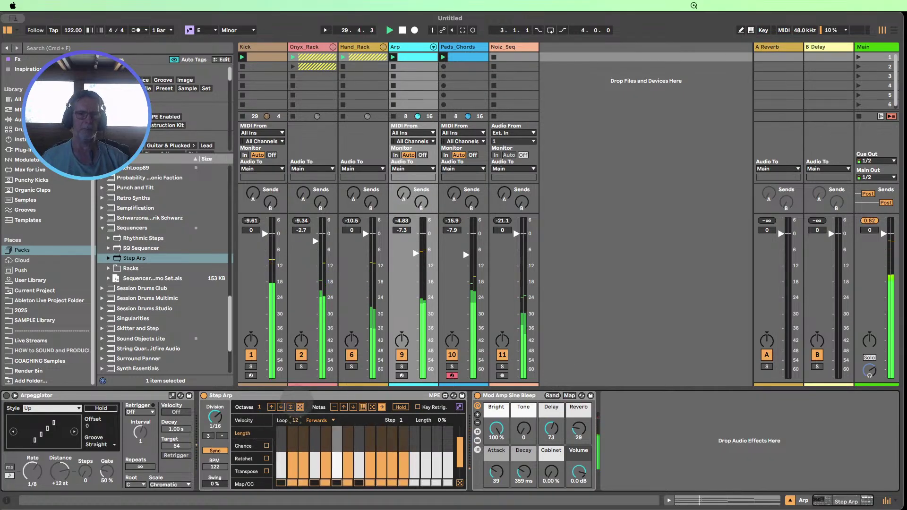
pyautogui.moveTo(297, 402); pyautogui.dragTo(296, 425)
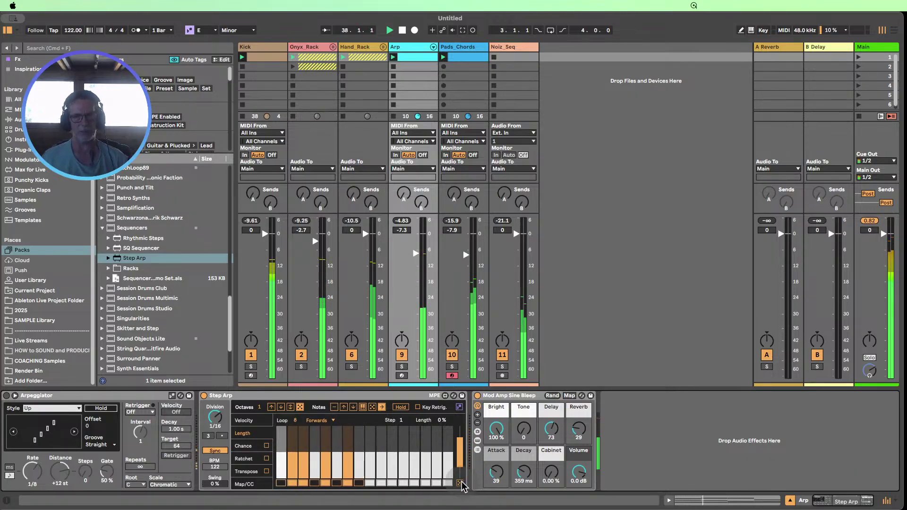
pyautogui.click(460, 483)
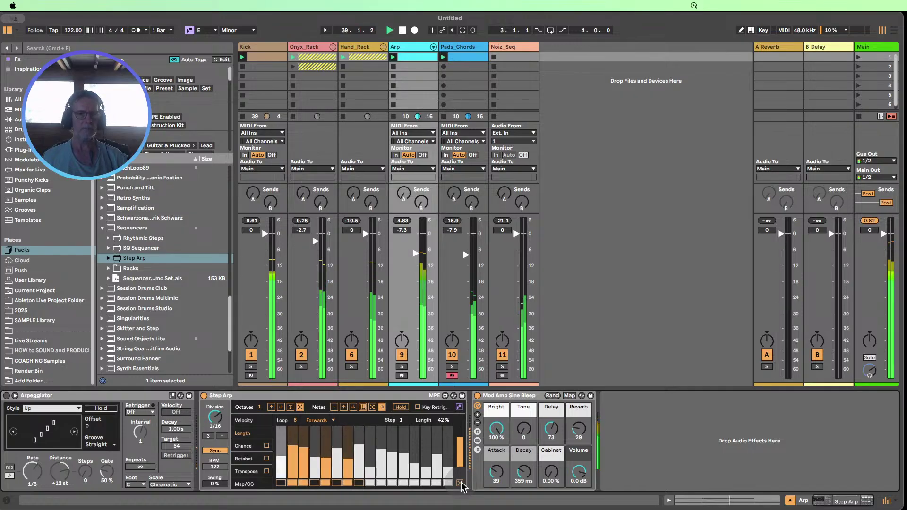
pyautogui.click(460, 483)
pyautogui.click(460, 484)
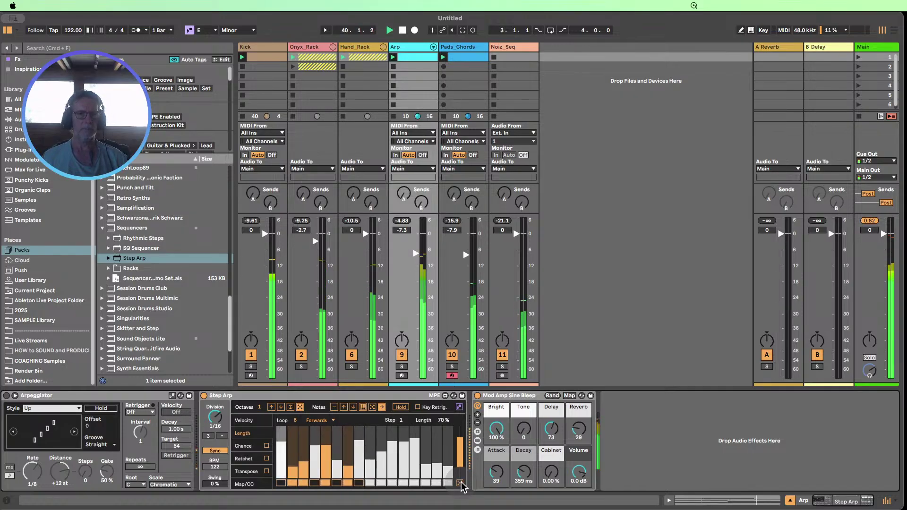
pyautogui.click(460, 483)
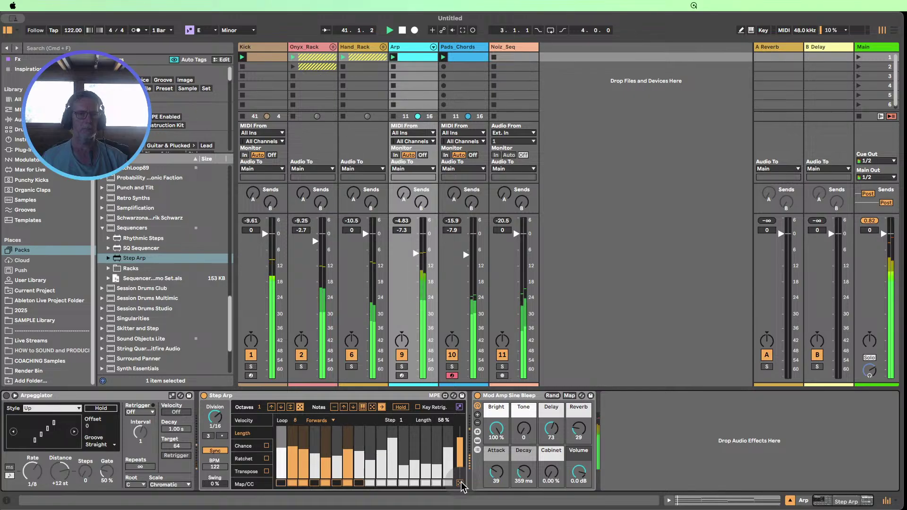
pyautogui.click(460, 484)
pyautogui.click(461, 484)
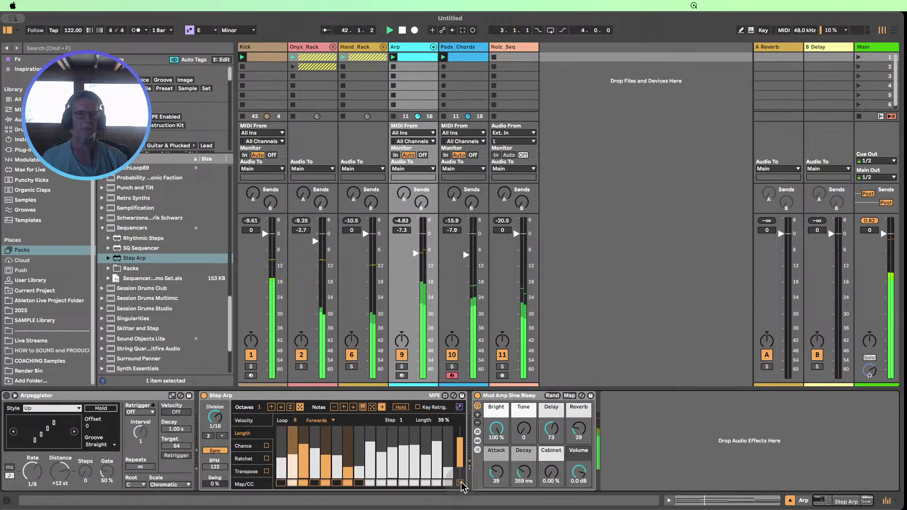
pyautogui.click(460, 483)
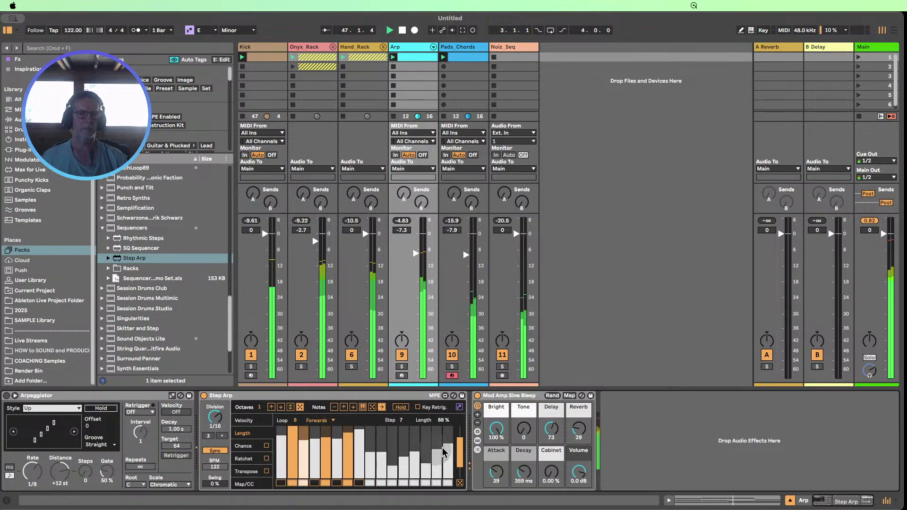
pyautogui.click(459, 483)
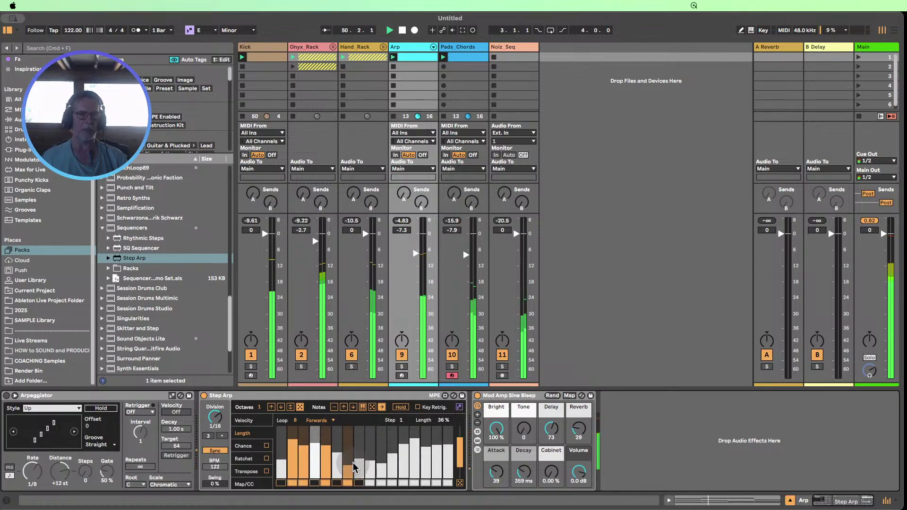
pyautogui.click(460, 483)
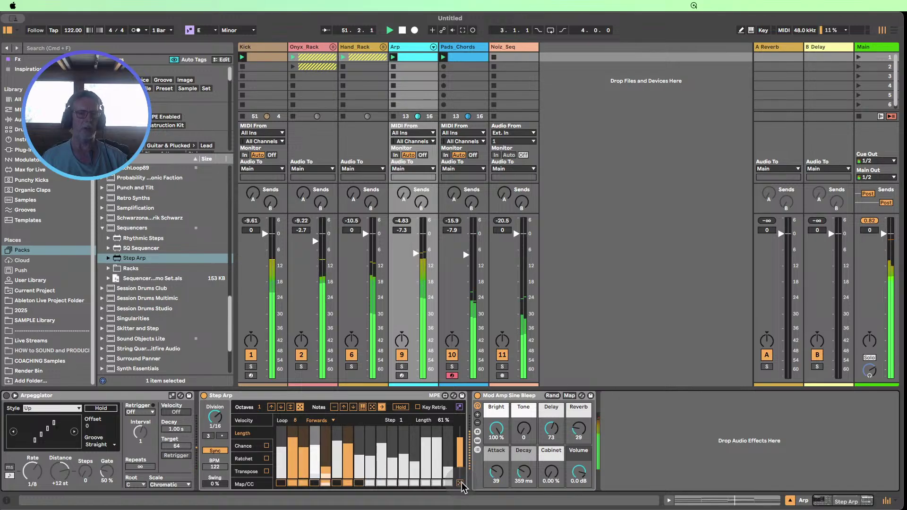
pyautogui.click(460, 483)
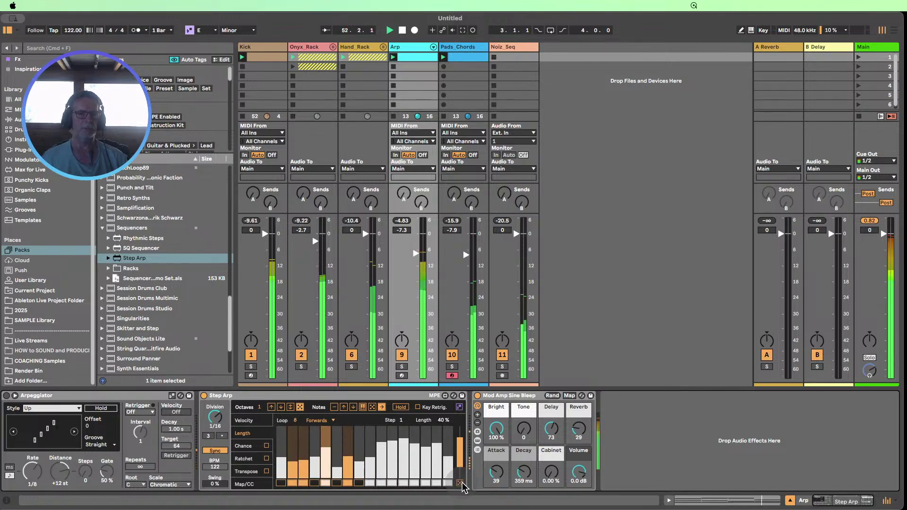
pyautogui.click(460, 483)
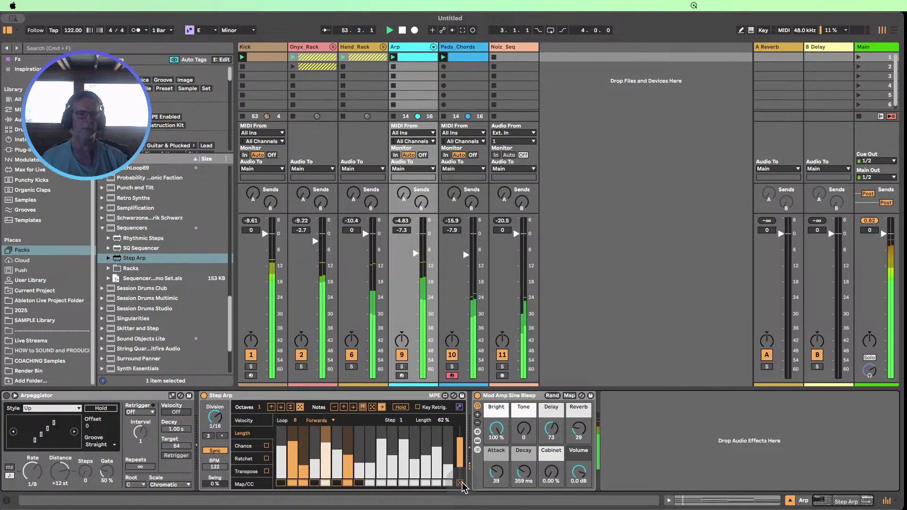
pyautogui.click(461, 483)
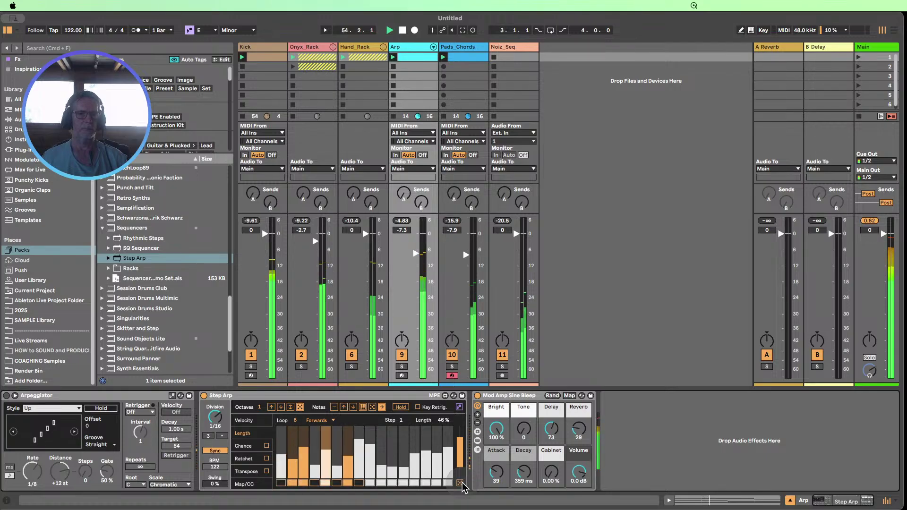
# - Try randomized step probabilities with Chance enabled in Step Arp, raise the looped steps back to 100%, and disable Chance
pyautogui.click(263, 446)
pyautogui.click(266, 445)
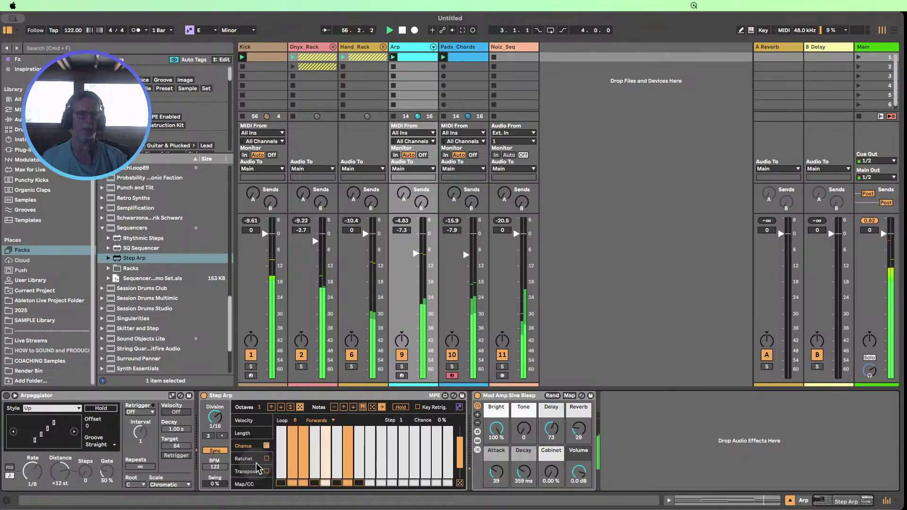
pyautogui.click(459, 482)
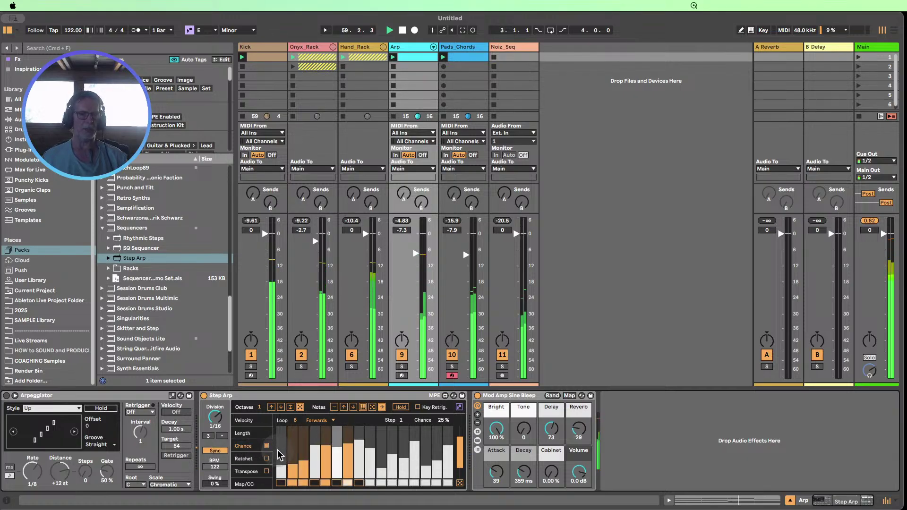
pyautogui.moveTo(279, 450)
pyautogui.mouseDown()
pyautogui.moveTo(293, 430)
pyautogui.moveTo(364, 430)
pyautogui.mouseUp()
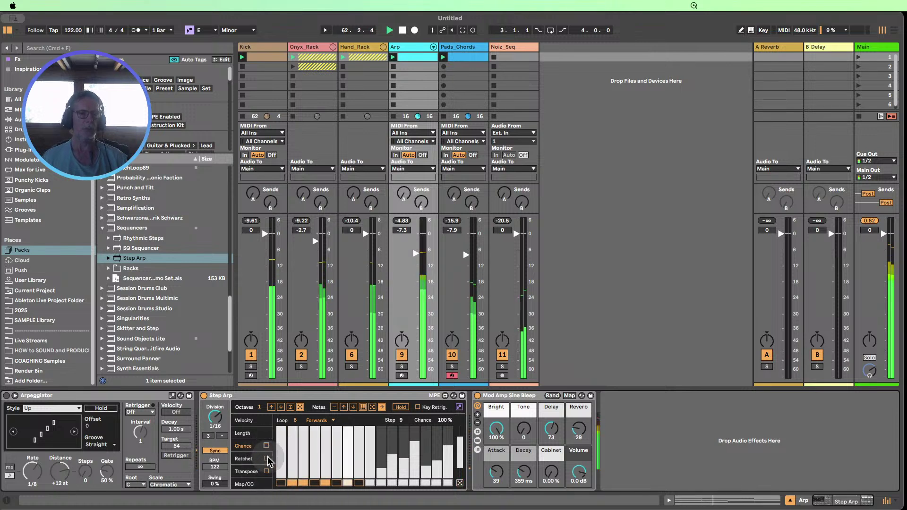
# - Try triplet, dotted and 1/8 timing in Step Arp, return to a straight 1/16 division, and set Swing to 13%
pyautogui.click(252, 459)
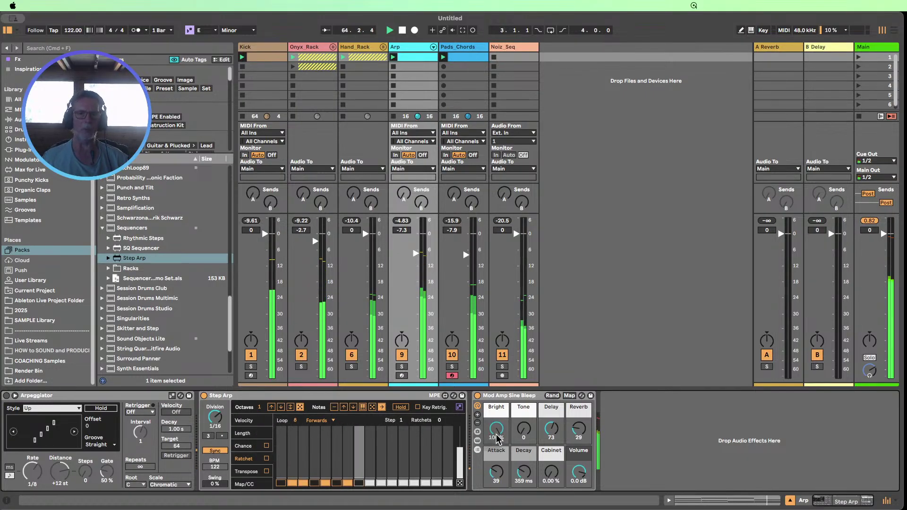
pyautogui.click(209, 436)
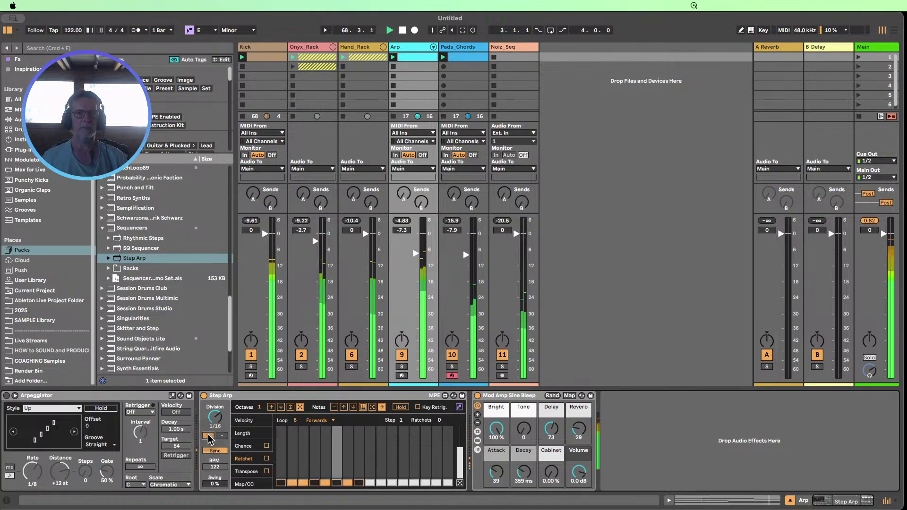
pyautogui.click(222, 435)
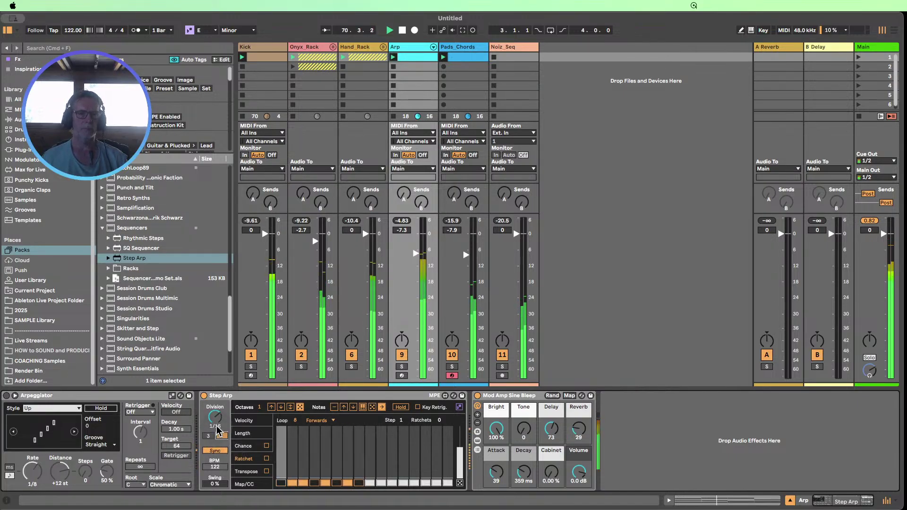
pyautogui.moveTo(217, 428); pyautogui.dragTo(218, 416)
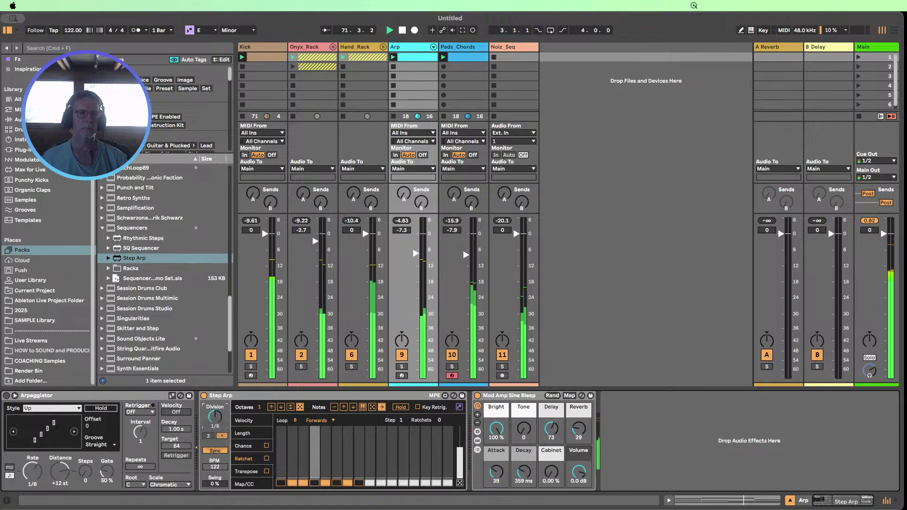
pyautogui.moveTo(217, 416); pyautogui.dragTo(218, 421)
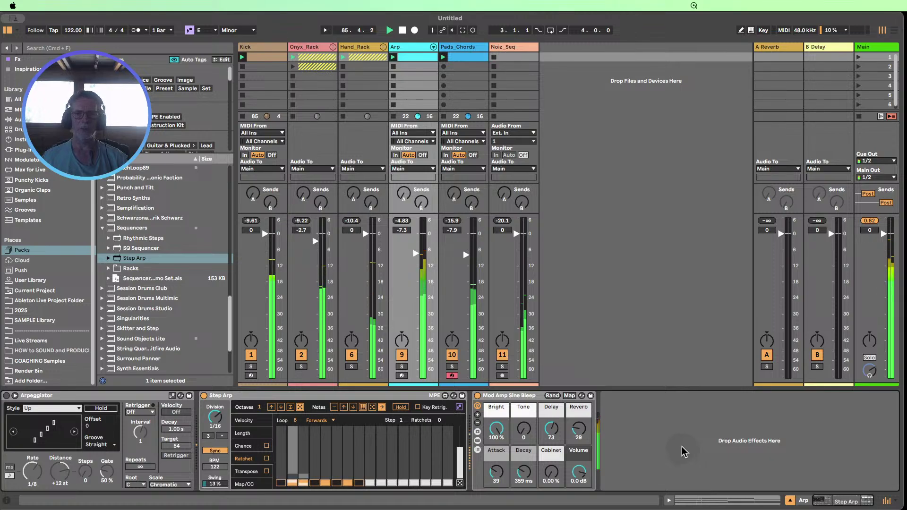
# - Try Mod Amp Sine Bleep's Bright at 0%, set it to 40.9%, and stop playback
pyautogui.moveTo(496, 428); pyautogui.dragTo(496, 467)
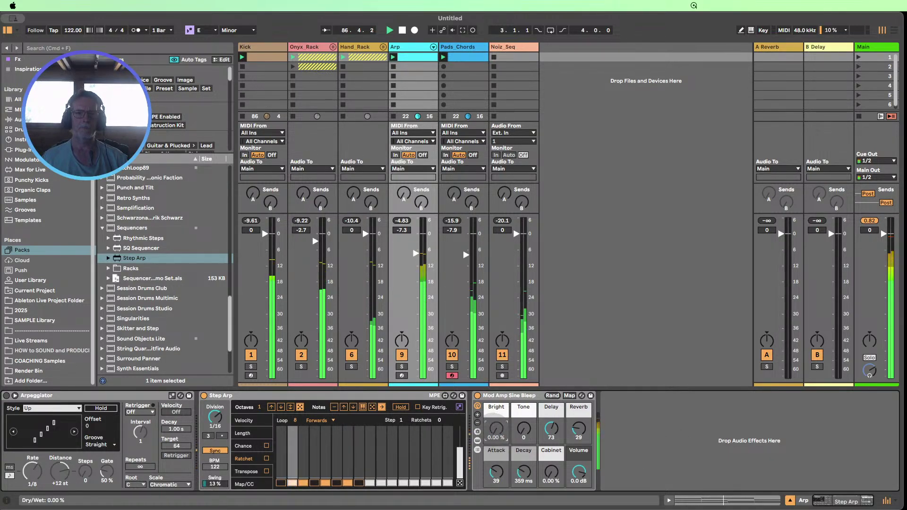
pyautogui.moveTo(496, 429); pyautogui.dragTo(495, 417)
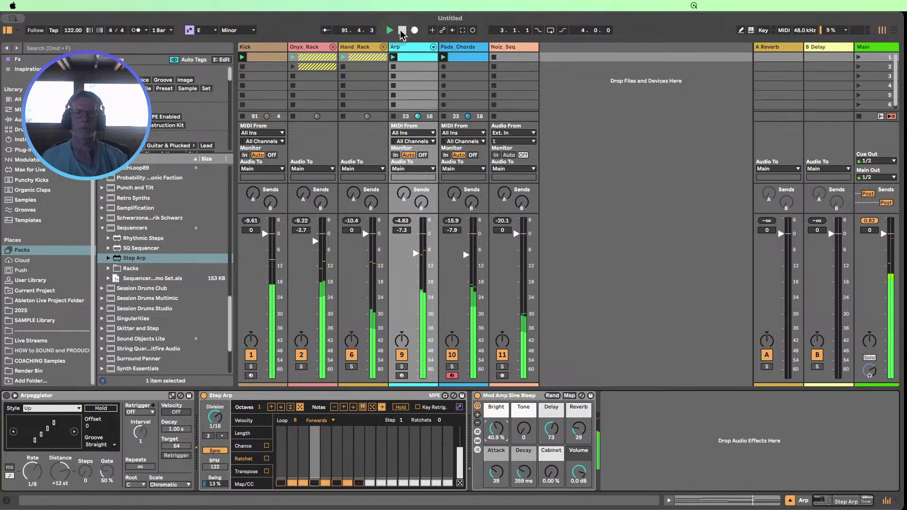
pyautogui.press('space')
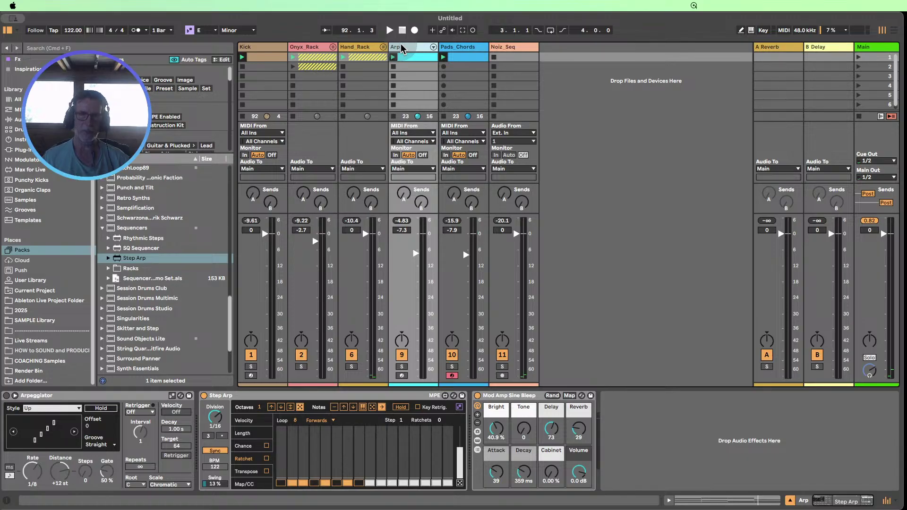
# - Insert a new MIDI track directly after the Arp track and reselect the Arp track
pyautogui.press('super+shift+t')
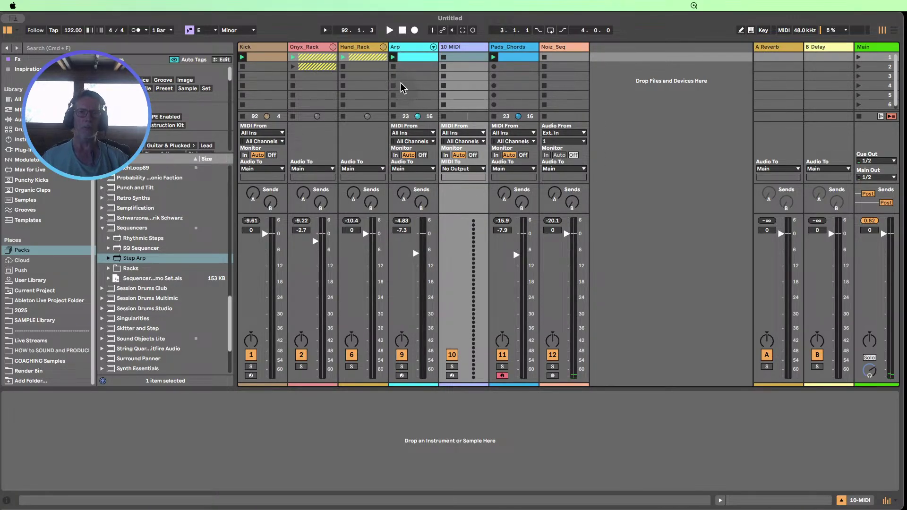
pyautogui.click(406, 47)
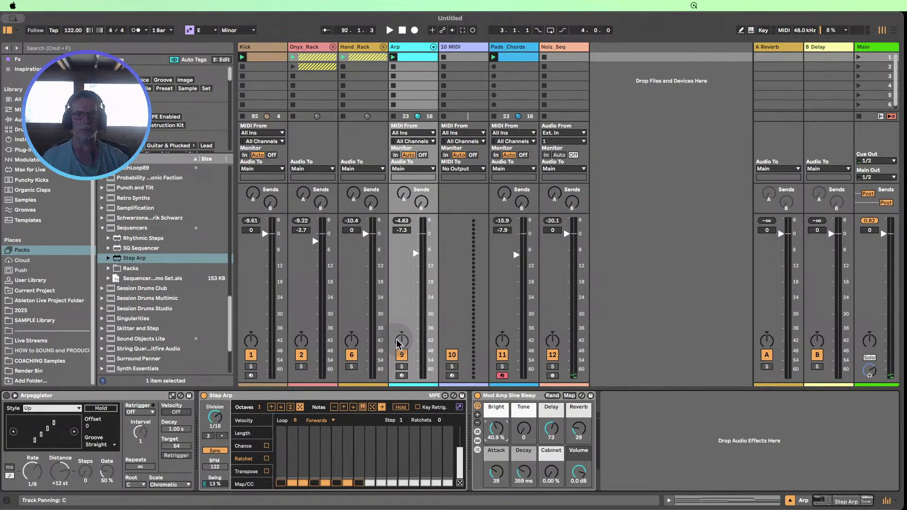
# - Set Step Arp's octave pattern to random, check the Map/CC lane, and return to the Velocity lane
pyautogui.click(300, 407)
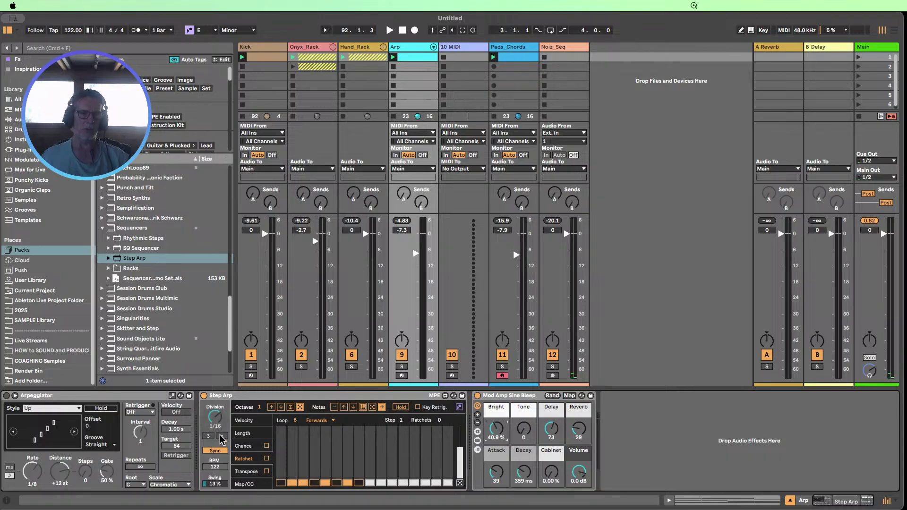
pyautogui.click(243, 484)
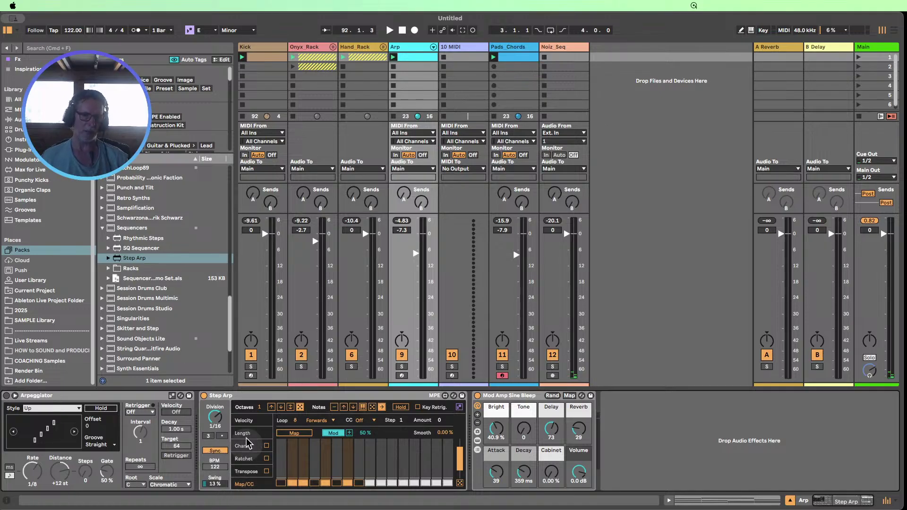
pyautogui.click(245, 425)
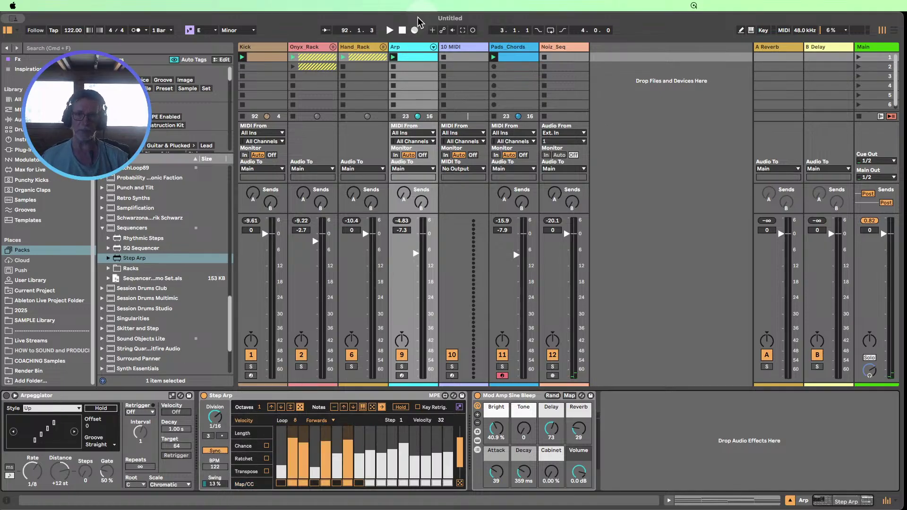
# - Route the Arp track's MIDI into the new 10 MIDI track and set its monitoring to In
pyautogui.click(461, 50)
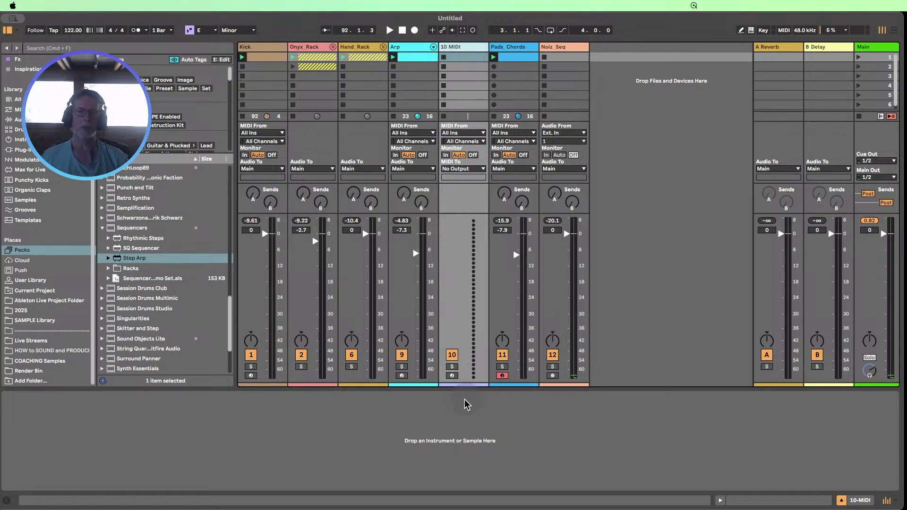
pyautogui.click(459, 134)
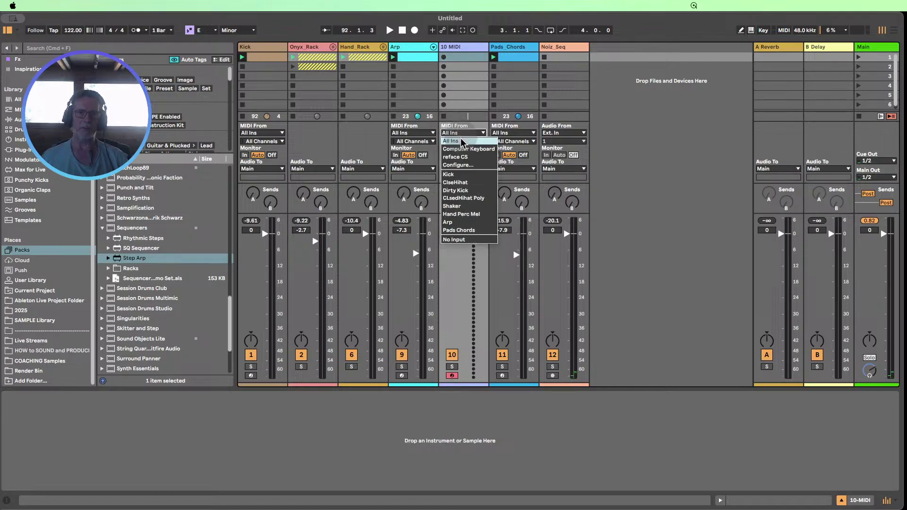
pyautogui.click(453, 221)
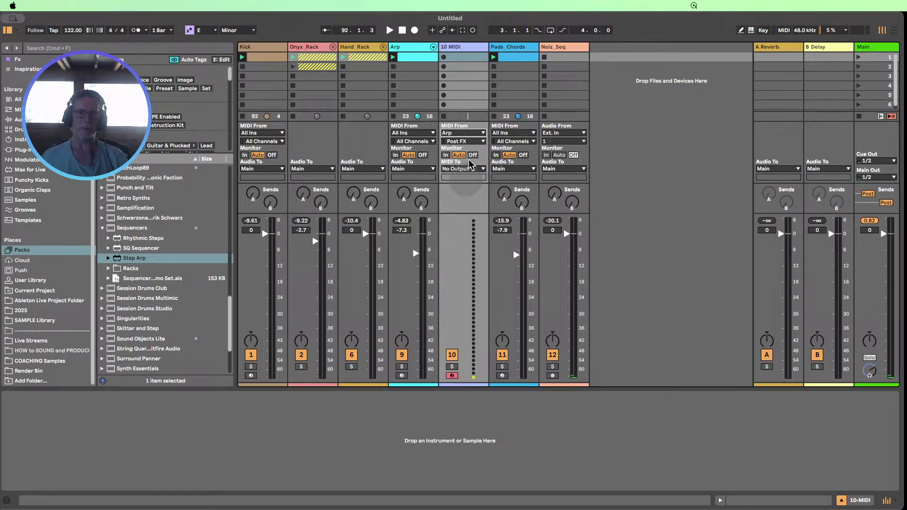
pyautogui.click(444, 155)
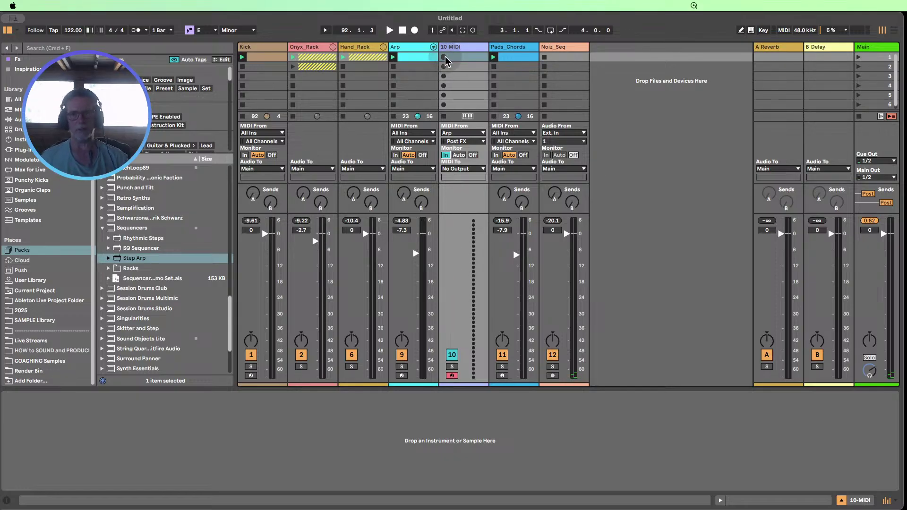
# - Record the Arp output into the first clip slot of the 10 MIDI track and open the recorded clip
pyautogui.doubleClick(409, 57)
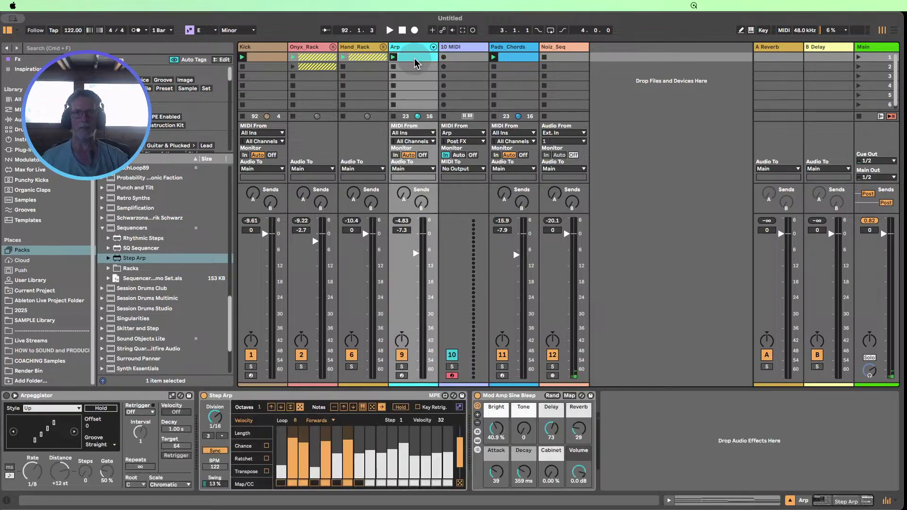
pyautogui.click(668, 499)
pyautogui.click(444, 58)
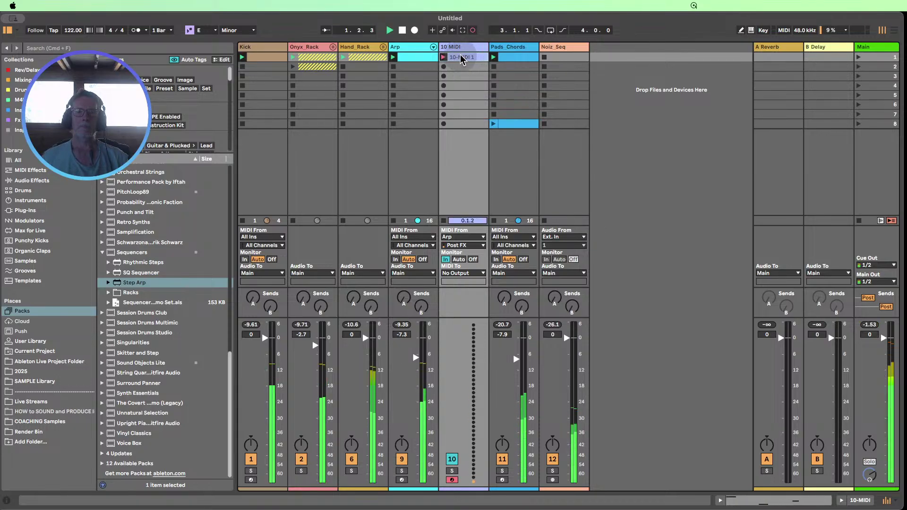
pyautogui.doubleClick(460, 59)
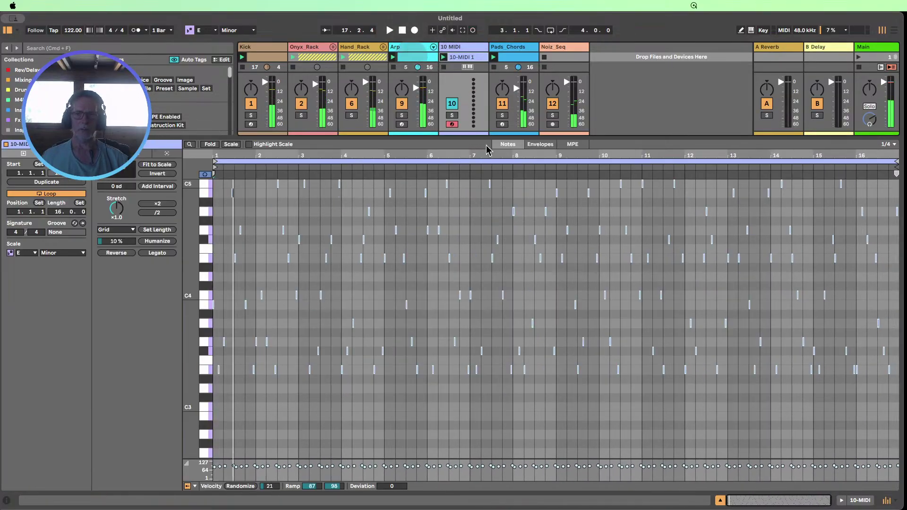
# - Start recording a second clip on the 10 MIDI track with the Arp track's devices displayed
pyautogui.click(719, 500)
pyautogui.doubleClick(410, 49)
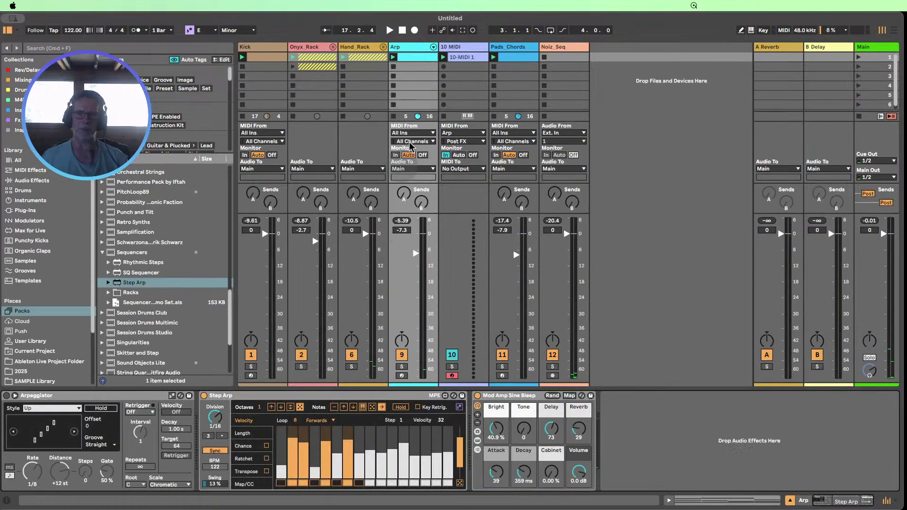
pyautogui.click(444, 67)
pyautogui.click(406, 48)
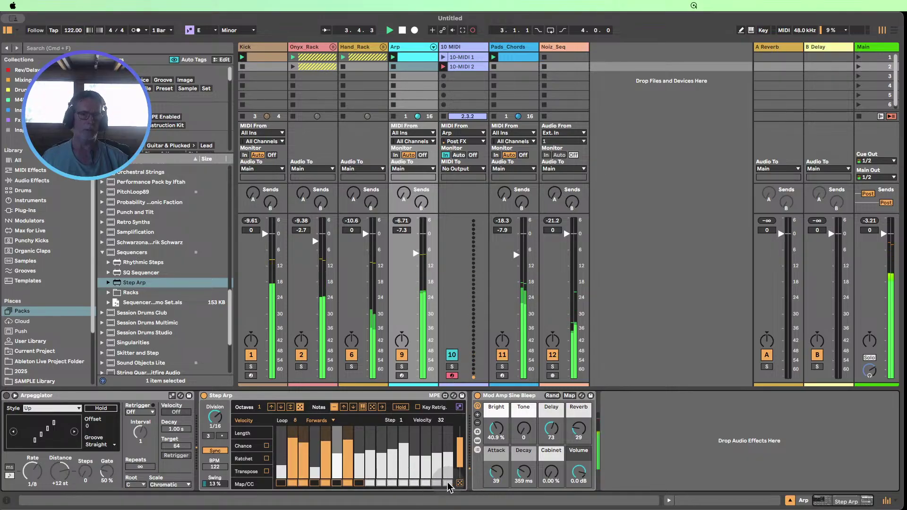
# - Show Step Arp's Length lane and try the down and up-down octave patterns while recording
pyautogui.click(250, 433)
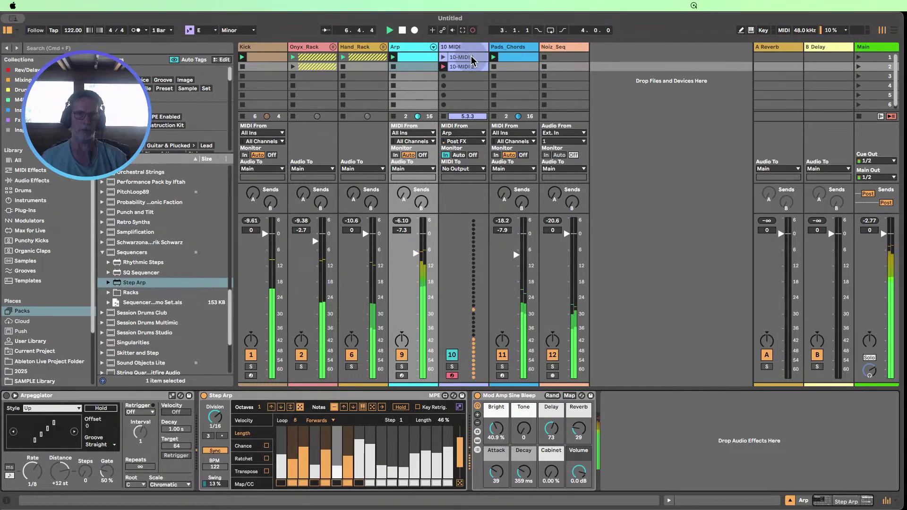
pyautogui.click(281, 408)
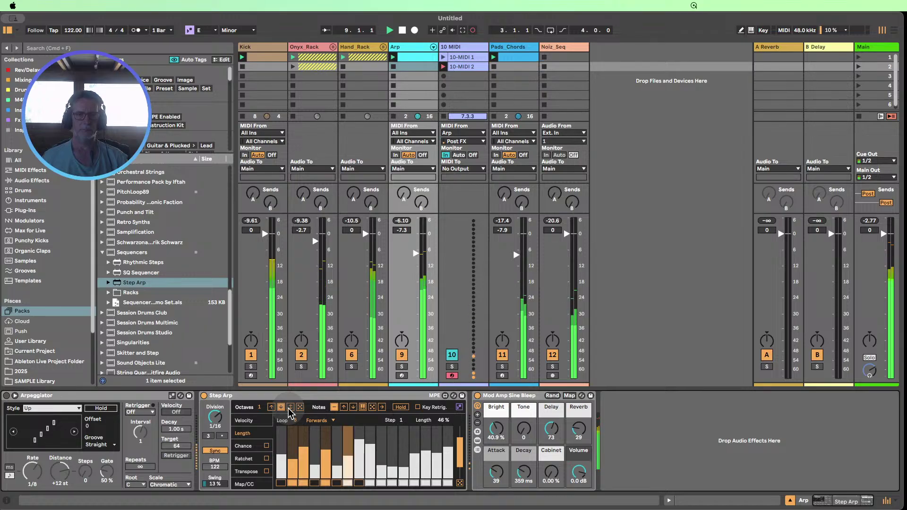
pyautogui.click(289, 407)
# - Try Backwards playback in Step Arp, extend the loop to 11 steps, and set the direction to Random
pyautogui.click(316, 420)
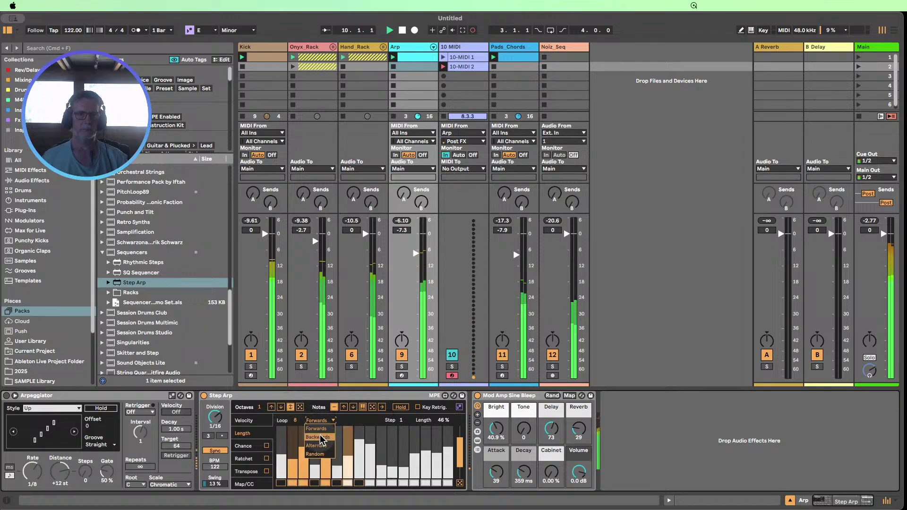
pyautogui.click(320, 437)
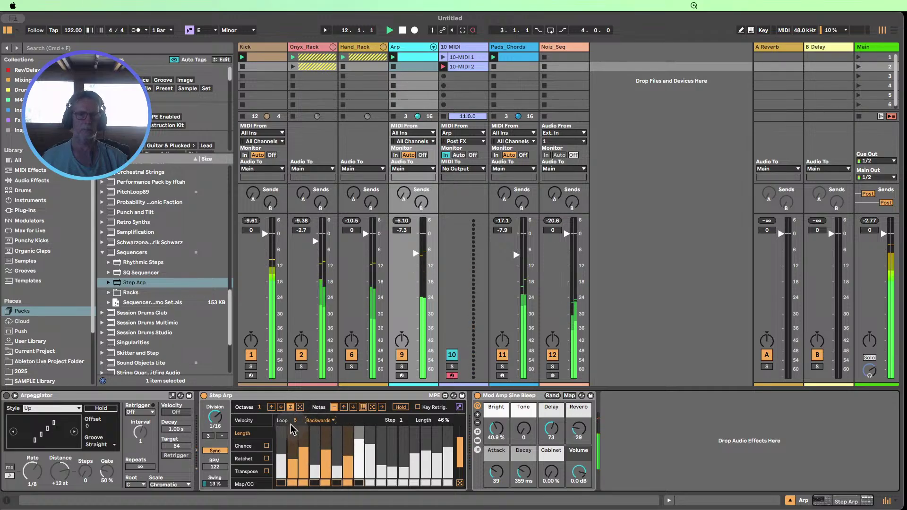
pyautogui.moveTo(296, 420); pyautogui.dragTo(297, 406)
pyautogui.click(315, 420)
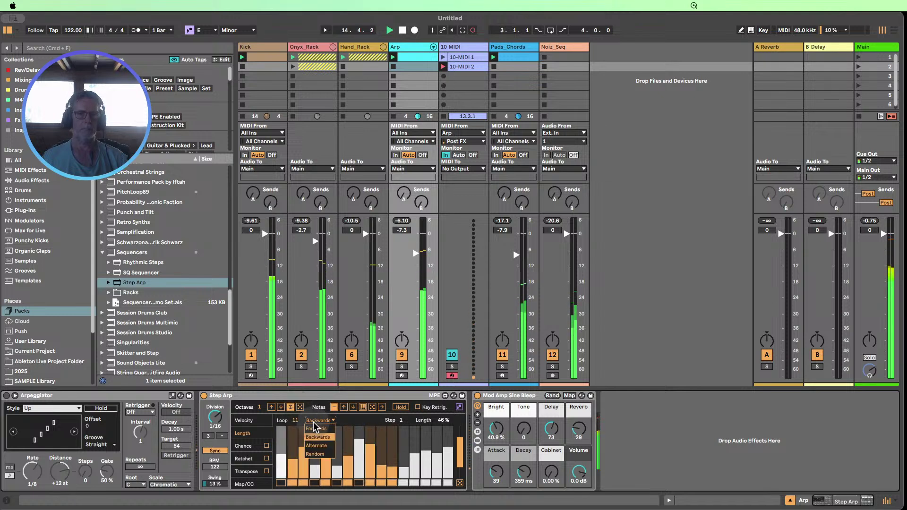
pyautogui.click(316, 455)
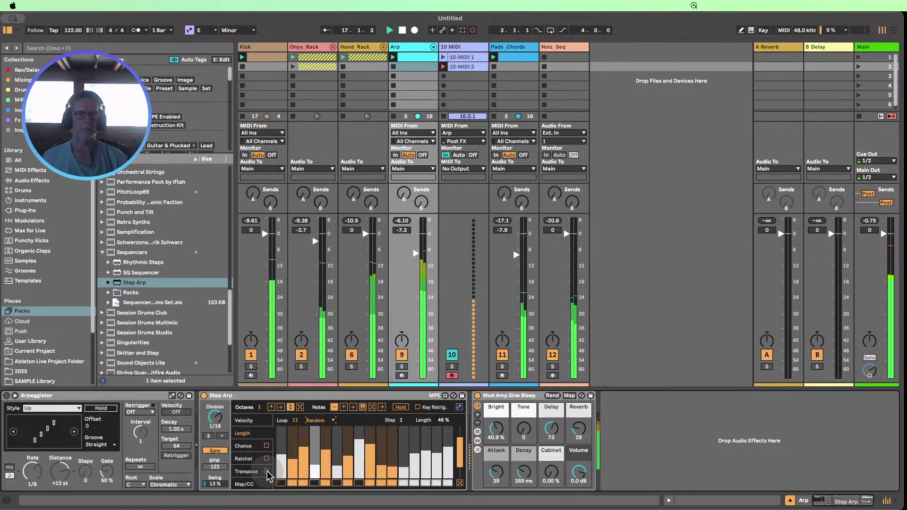
# - Enable Chance in Step Arp, randomize the step probabilities twice, and activate all muted steps in the loop
pyautogui.click(266, 446)
pyautogui.click(267, 445)
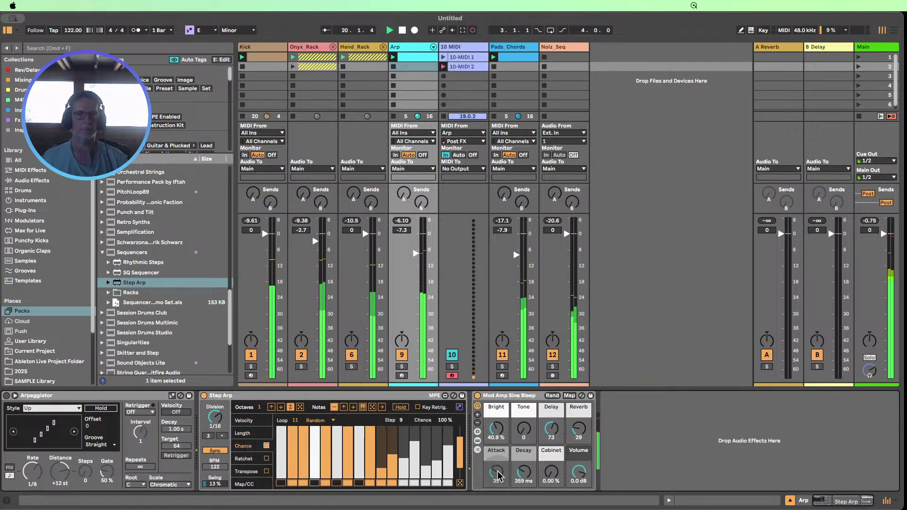
pyautogui.click(460, 483)
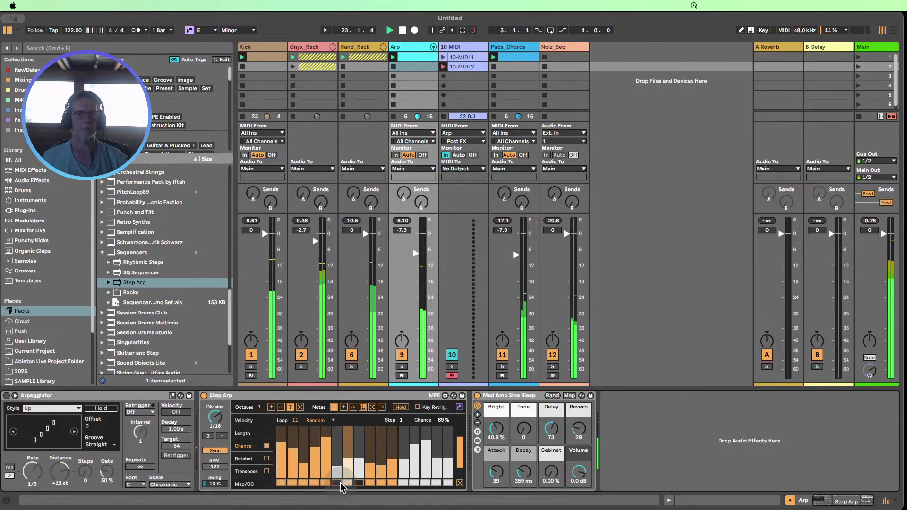
pyautogui.click(459, 484)
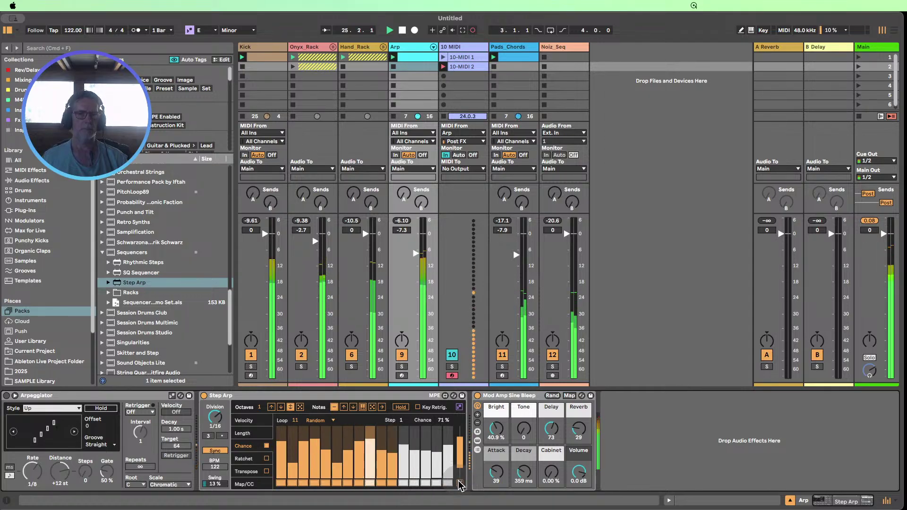
# - Randomize Step Arp's step velocities twice and set the note order to random
pyautogui.click(263, 418)
pyautogui.click(459, 483)
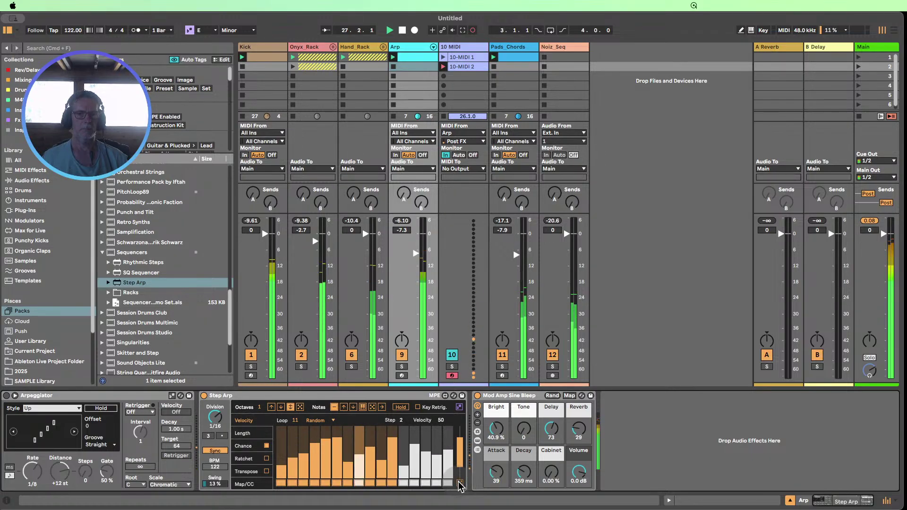
pyautogui.click(459, 483)
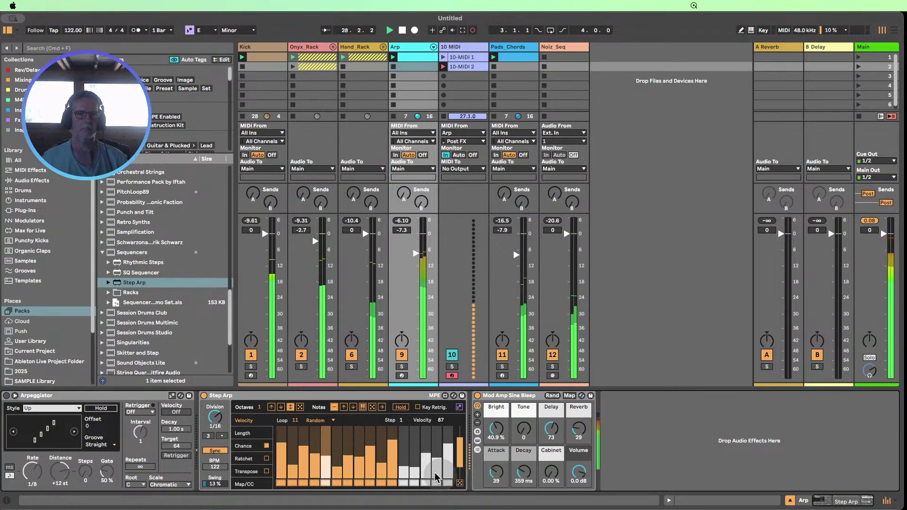
pyautogui.click(372, 407)
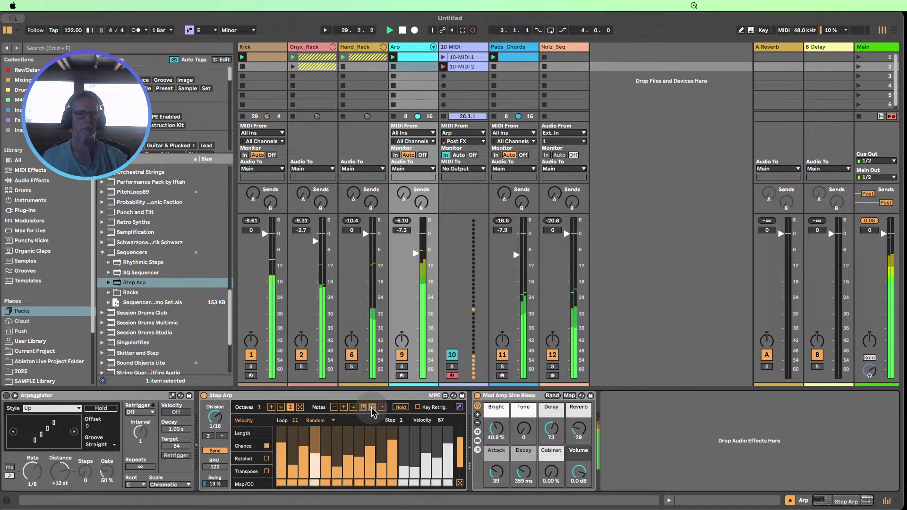
# - Make Step Arp's 1/16 division dotted, trying the upward octave pattern before settling on the random one
pyautogui.click(300, 407)
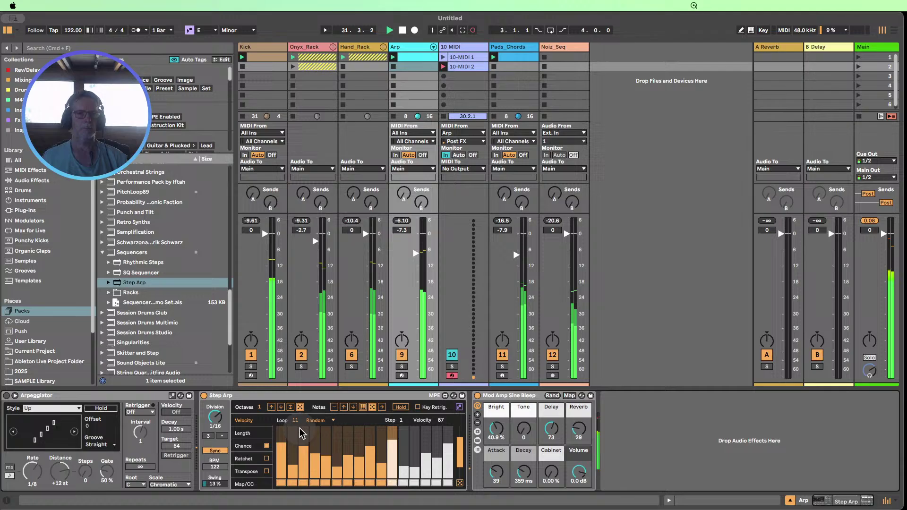
pyautogui.click(271, 407)
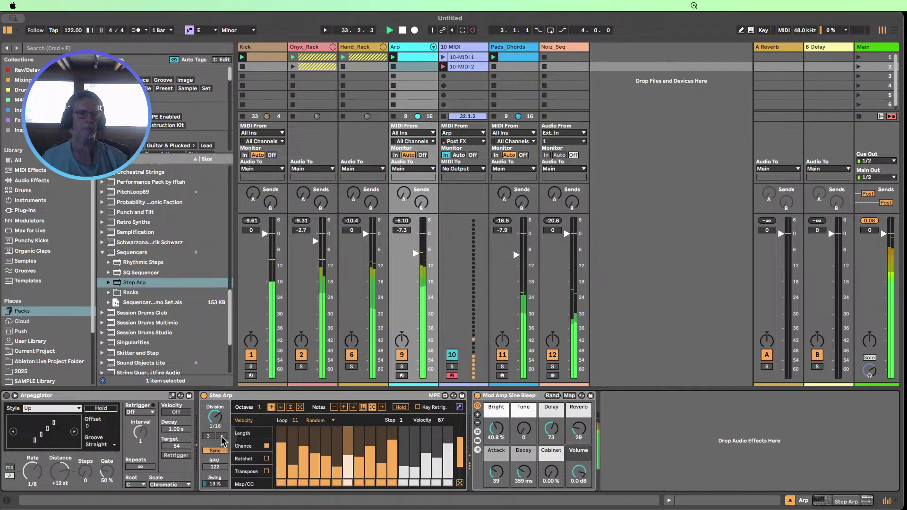
pyautogui.click(222, 435)
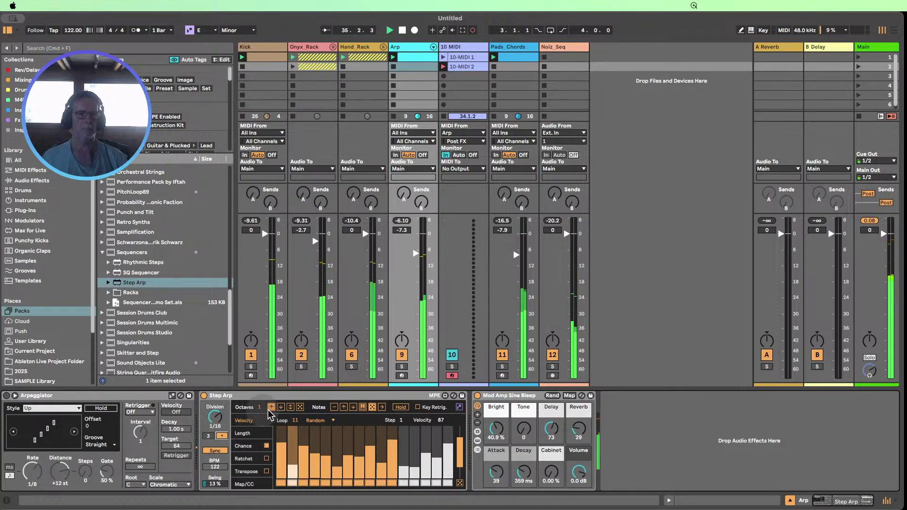
pyautogui.click(301, 407)
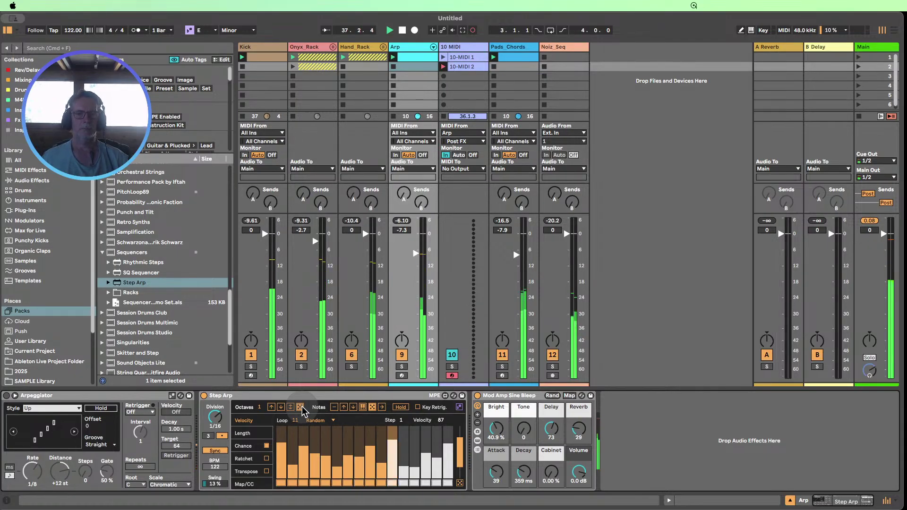
# - End the second clip's recording on the 10 MIDI track, stop playback, and open that clip's notes
pyautogui.click(444, 68)
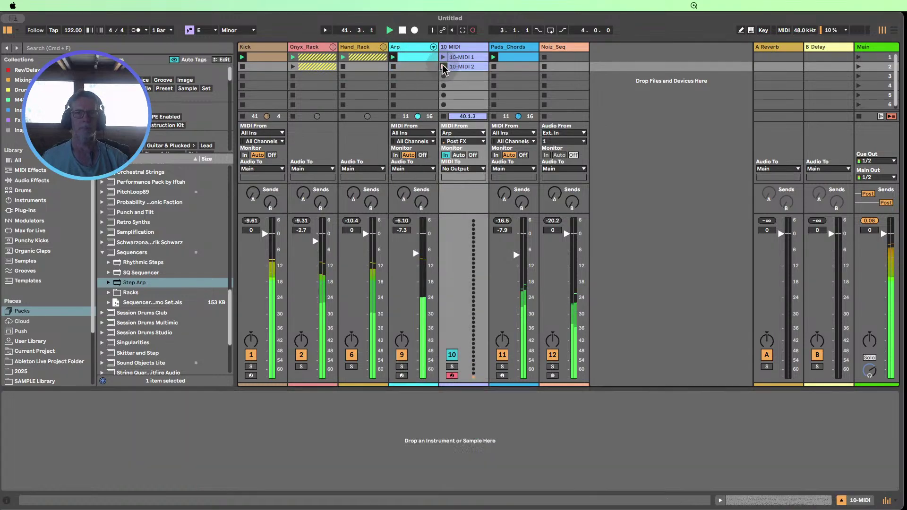
pyautogui.doubleClick(470, 69)
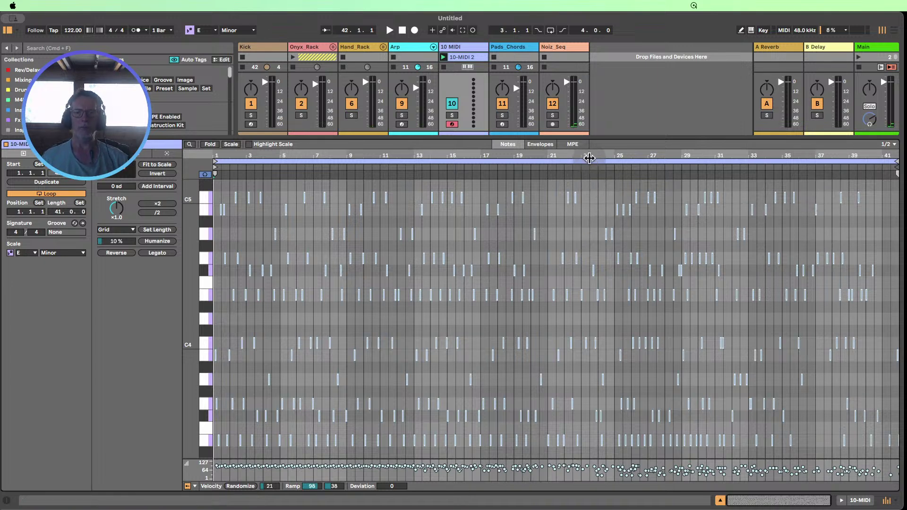
# - Loop the four bars from 21.1.1 to 25.1.1 in the 10-MIDI 2 clip
pyautogui.moveTo(196, 292); pyautogui.dragTo(188, 292)
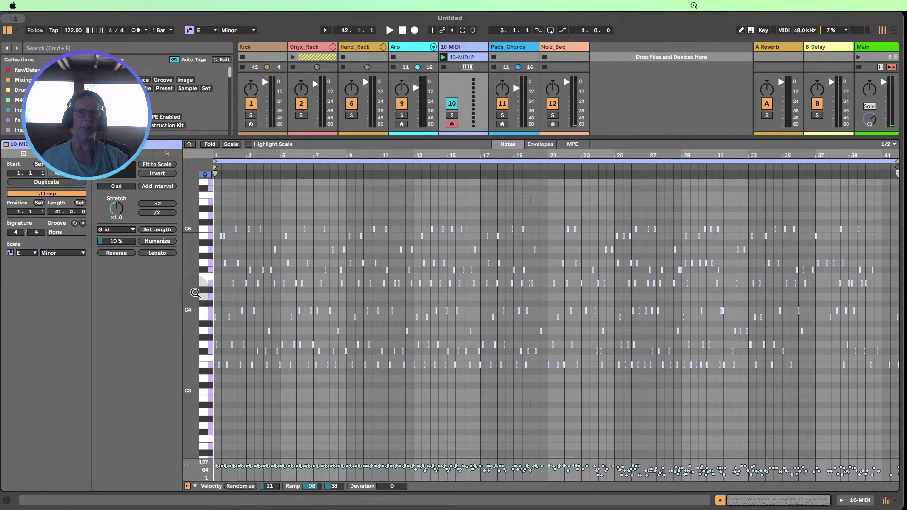
pyautogui.moveTo(677, 155); pyautogui.dragTo(637, 184)
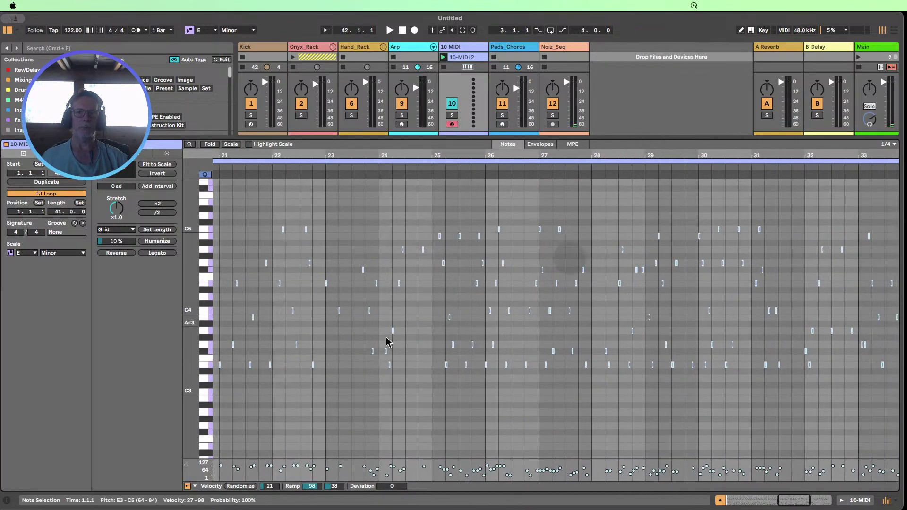
pyautogui.moveTo(430, 154); pyautogui.dragTo(430, 135)
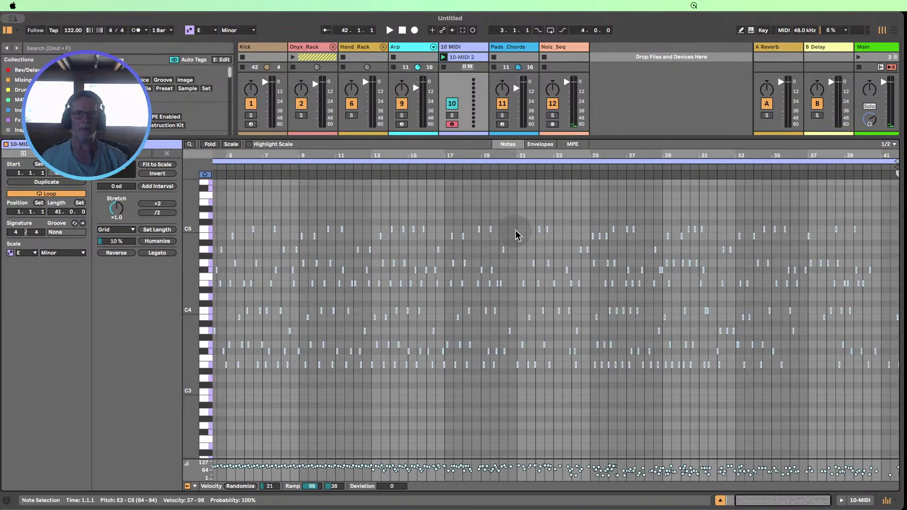
pyautogui.moveTo(516, 230); pyautogui.dragTo(586, 231)
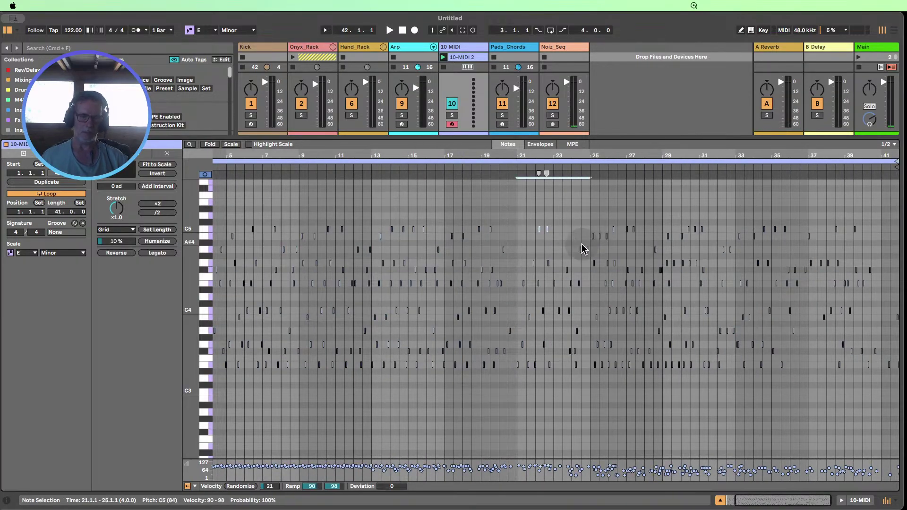
pyautogui.press('super+l')
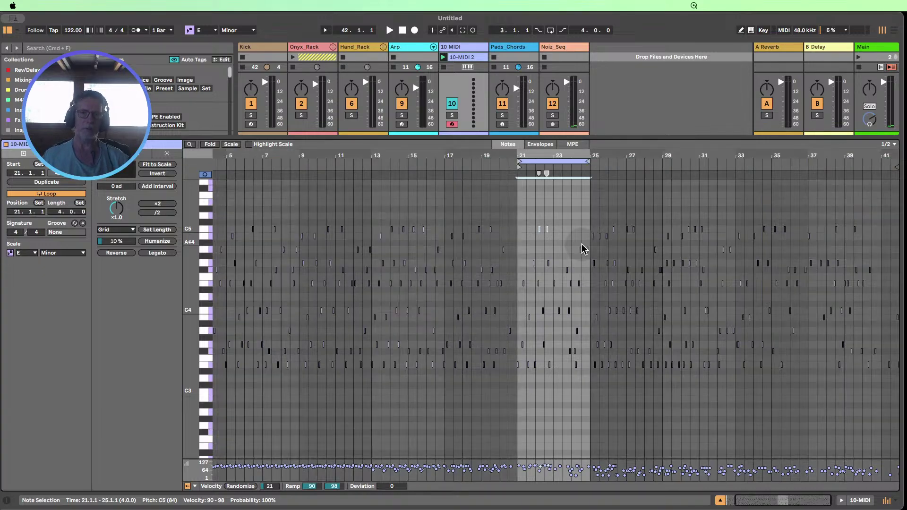
# - Move the 10-MIDI 1 clip to the Arp track's second slot, rename it 1, and open its notes
pyautogui.click(719, 500)
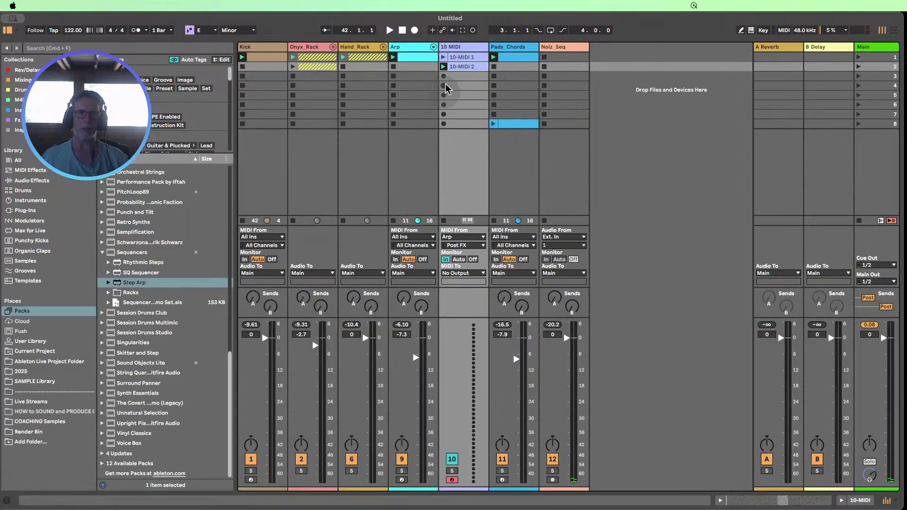
pyautogui.click(406, 48)
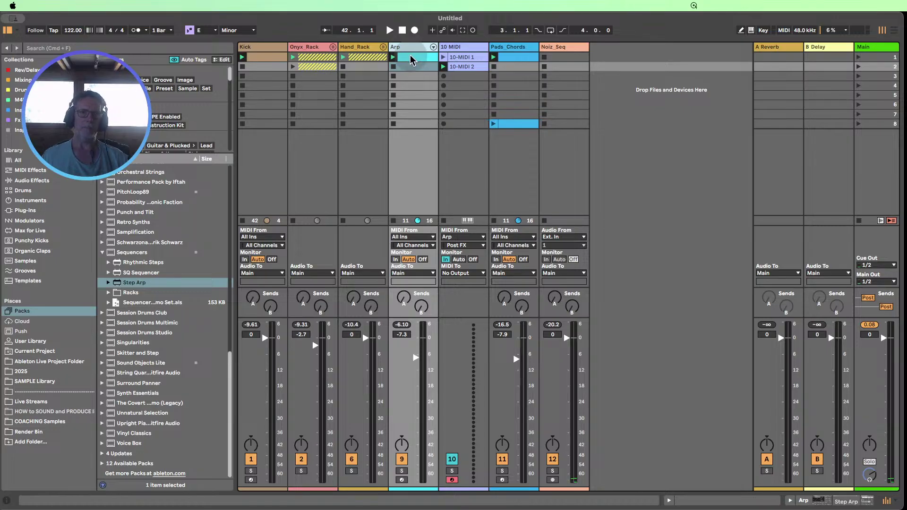
pyautogui.click(466, 58)
pyautogui.moveTo(469, 59); pyautogui.dragTo(410, 67)
pyautogui.press('super+r')
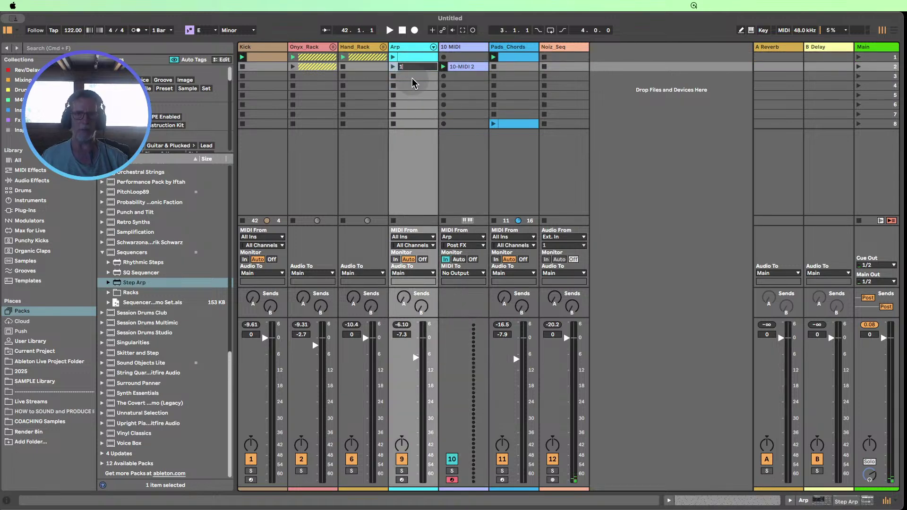
pyautogui.write('1')
pyautogui.doubleClick(411, 69)
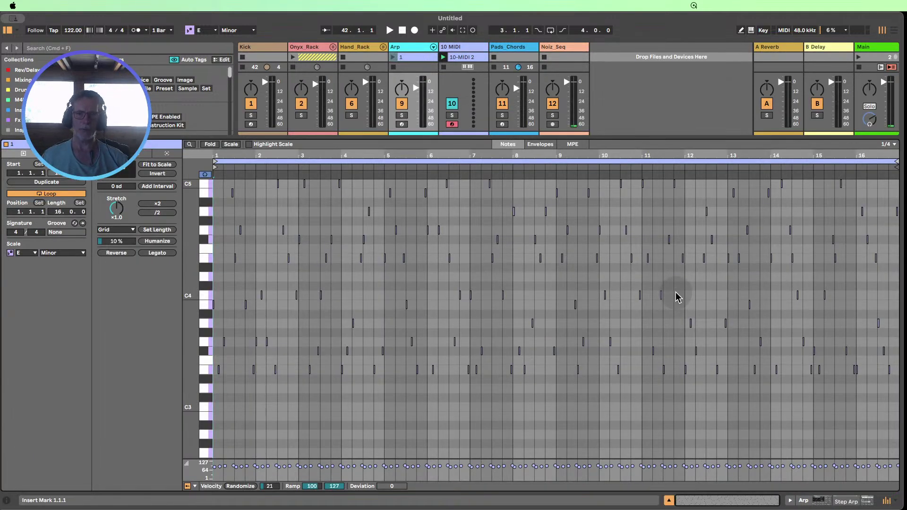
# - Switch off Step Arp on the Arp track and fold both Step Arp and the Arpeggiator
pyautogui.click(667, 501)
pyautogui.doubleClick(411, 48)
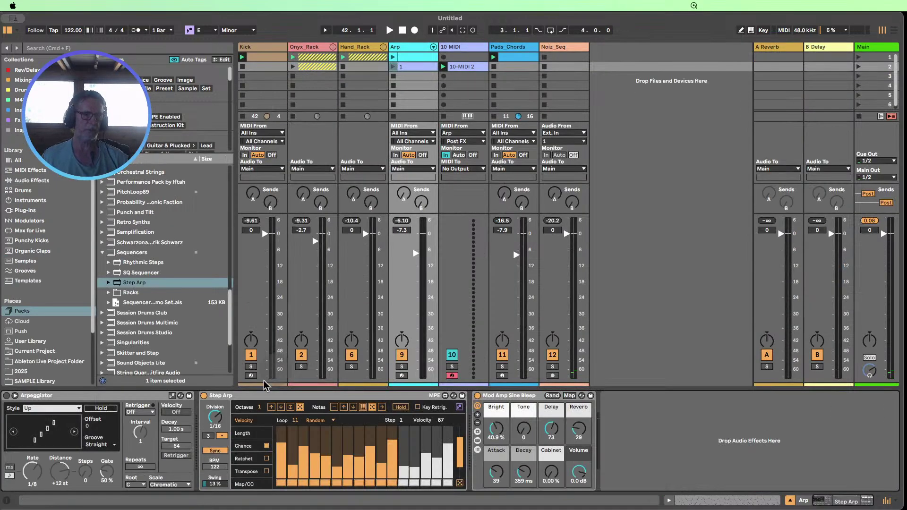
pyautogui.click(219, 403)
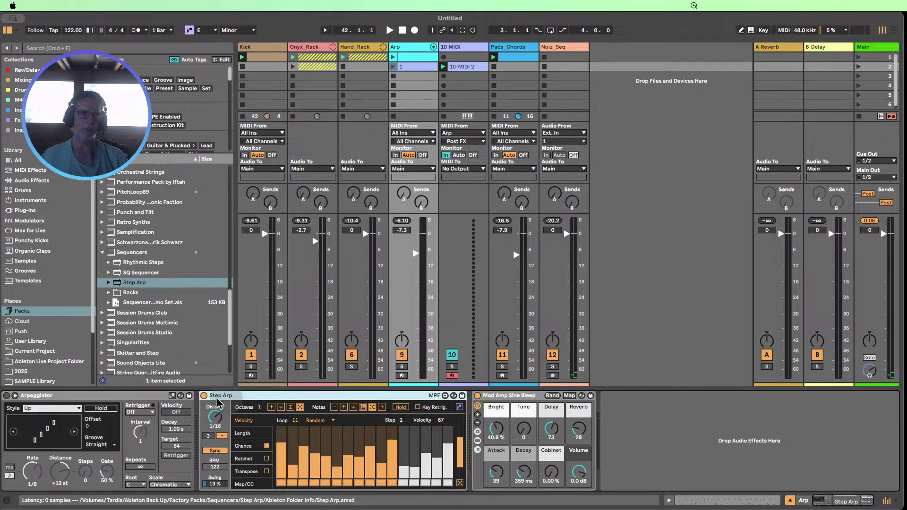
pyautogui.click(204, 395)
pyautogui.doubleClick(234, 396)
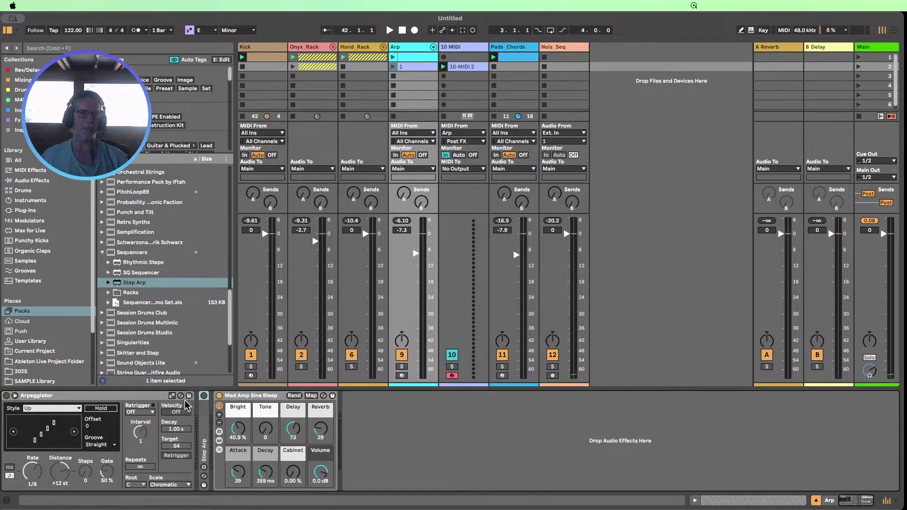
pyautogui.doubleClick(135, 396)
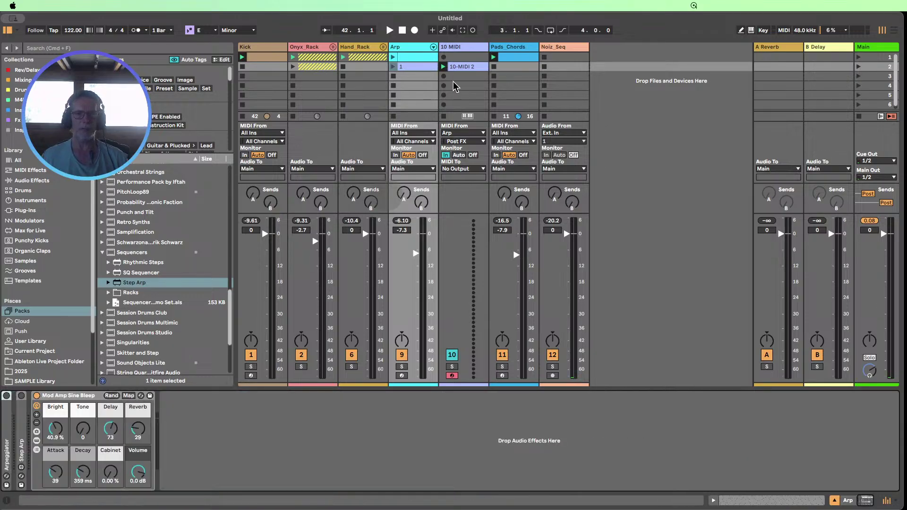
# - Launch clip 1 on the Arp track, then swap it into the first slot after moving the original clip to slot 5
pyautogui.click(397, 64)
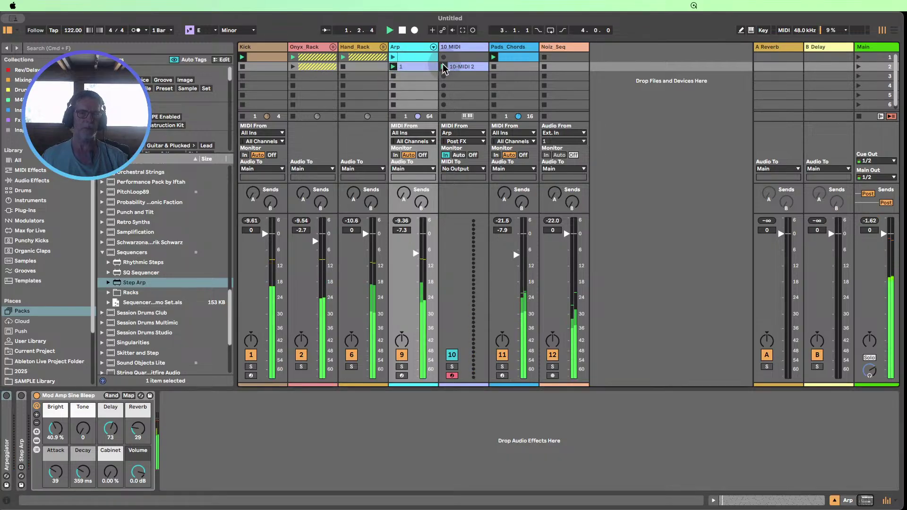
pyautogui.click(444, 67)
pyautogui.click(421, 96)
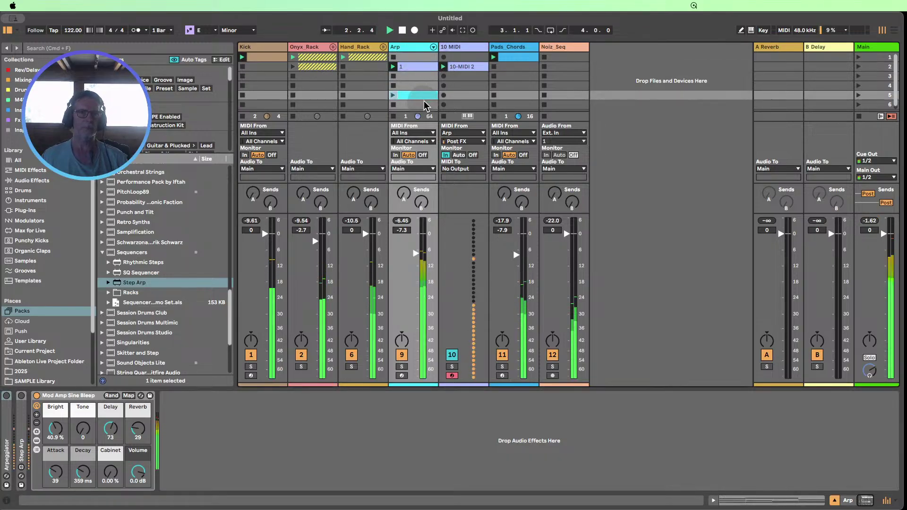
pyautogui.click(835, 501)
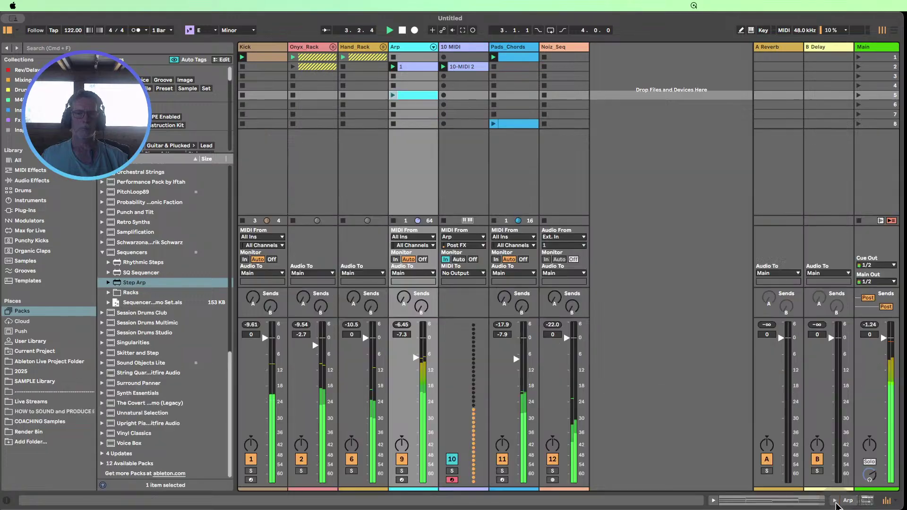
pyautogui.moveTo(411, 68); pyautogui.dragTo(412, 58)
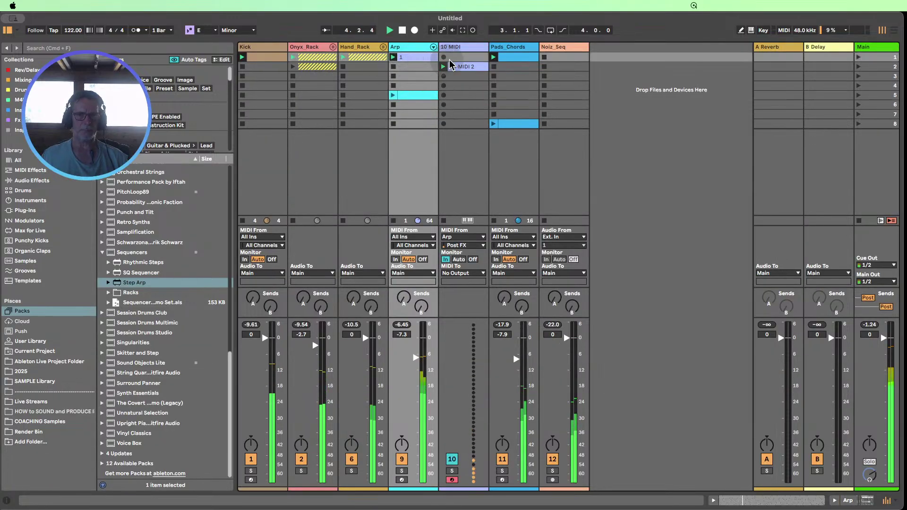
# - Rename the 10-MIDI 2 clip as 2, move it to the Arp track's second slot, and launch it
pyautogui.click(462, 65)
pyautogui.press('super+r')
pyautogui.write('2')
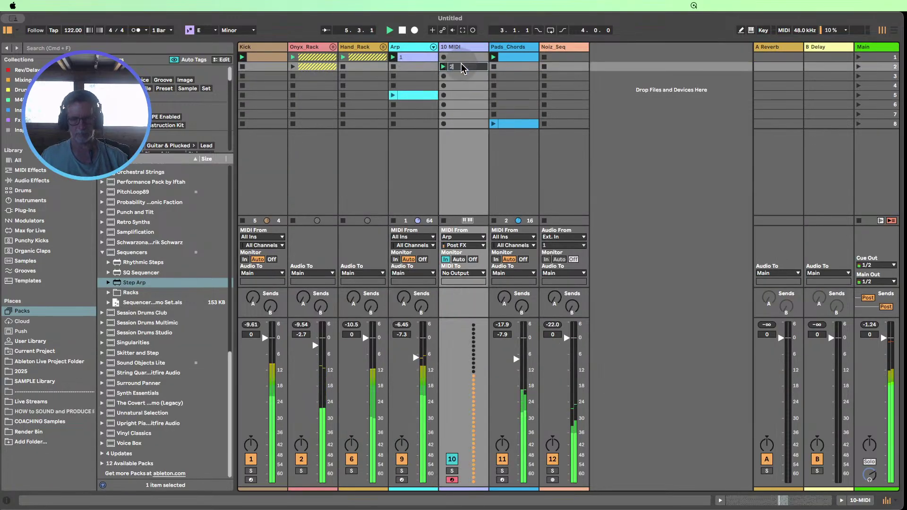
pyautogui.press('Return')
pyautogui.moveTo(462, 67); pyautogui.dragTo(421, 70)
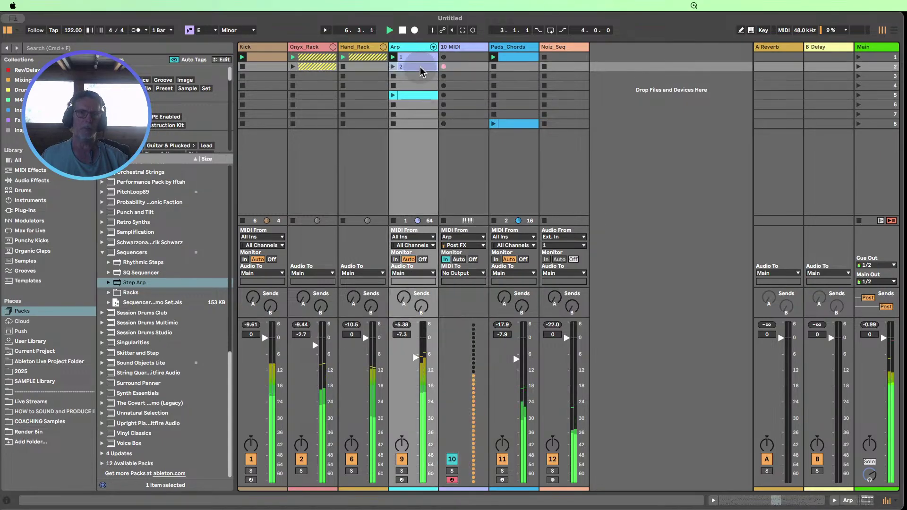
pyautogui.click(392, 67)
# - Try clip 2's loop at 25.1.1, 33.1.1 and 37.1.1, then settle on the four bars from 19.1.1 to 23.1.1
pyautogui.doubleClick(407, 67)
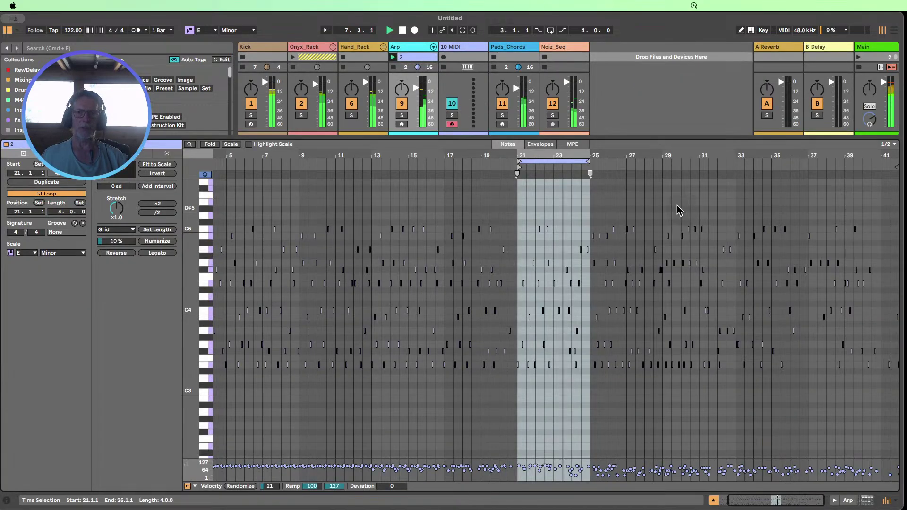
pyautogui.moveTo(571, 161); pyautogui.dragTo(643, 161)
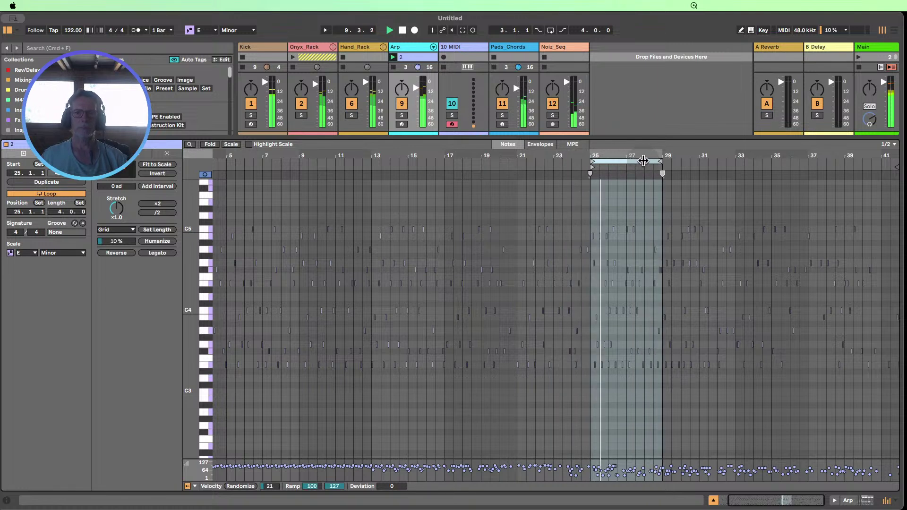
pyautogui.moveTo(644, 161); pyautogui.dragTo(783, 167)
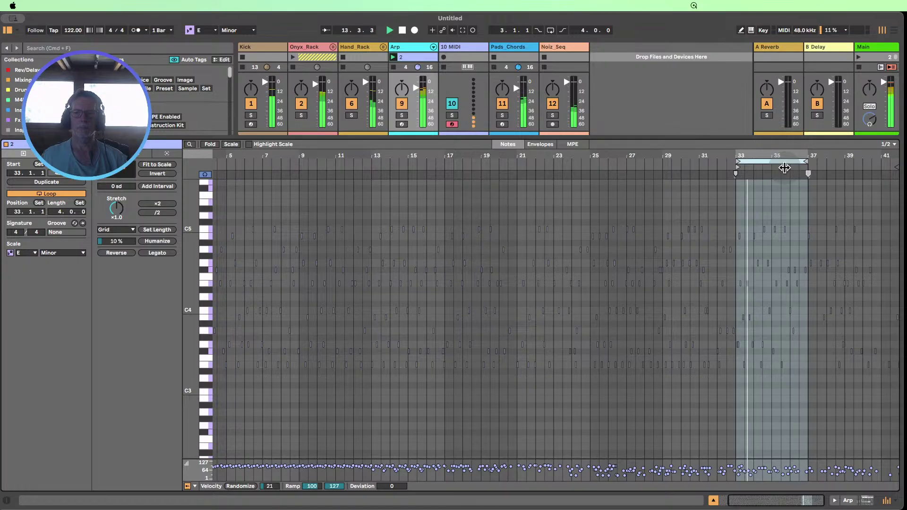
pyautogui.moveTo(784, 168); pyautogui.dragTo(856, 173)
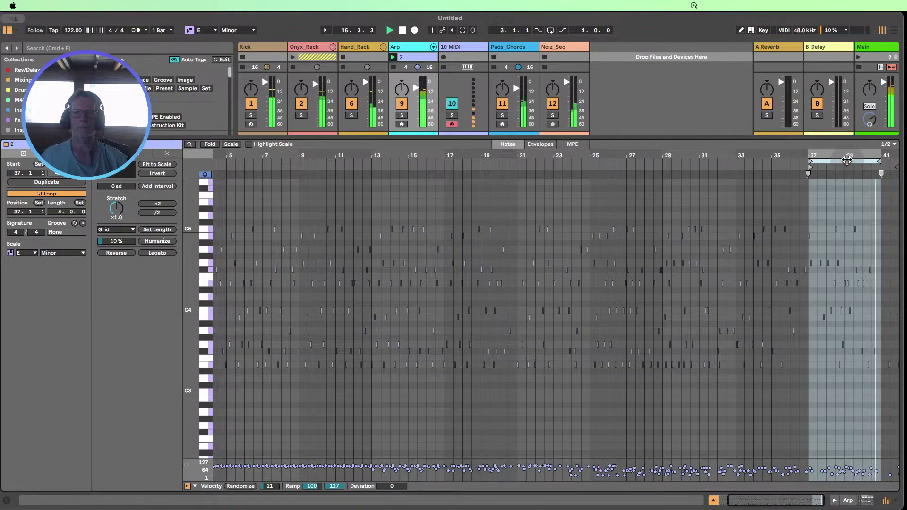
pyautogui.moveTo(847, 160); pyautogui.dragTo(555, 164)
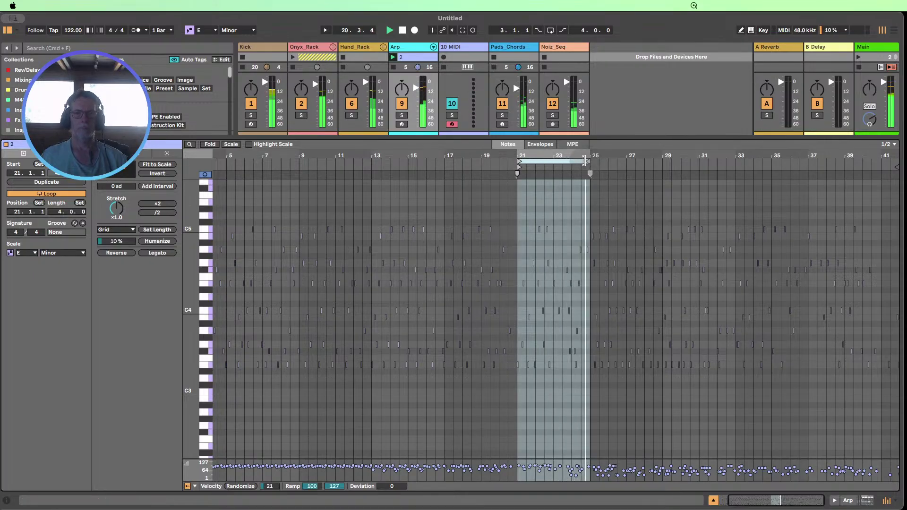
pyautogui.moveTo(584, 161); pyautogui.dragTo(543, 166)
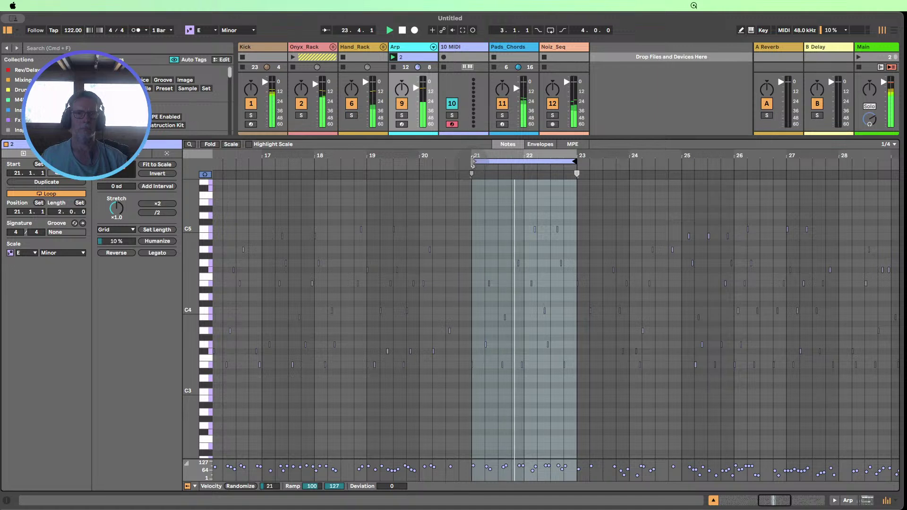
pyautogui.moveTo(470, 163); pyautogui.dragTo(367, 163)
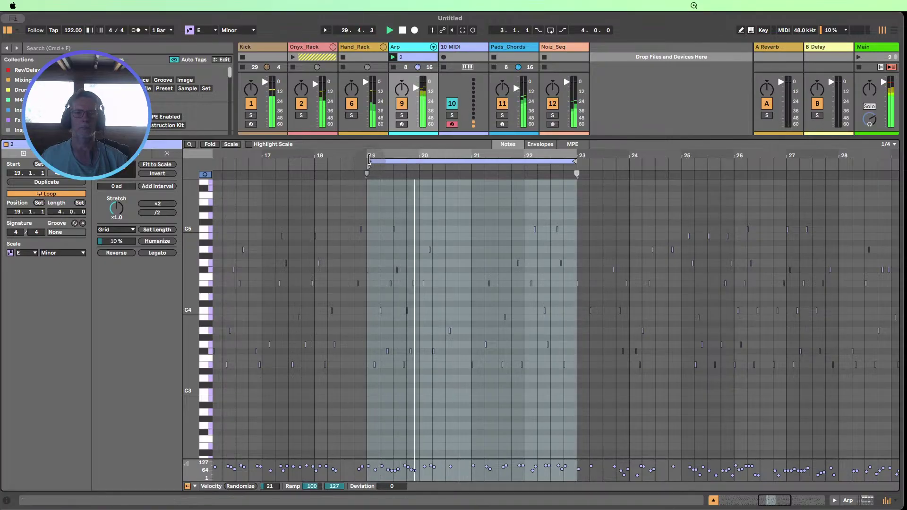
pyautogui.click(713, 500)
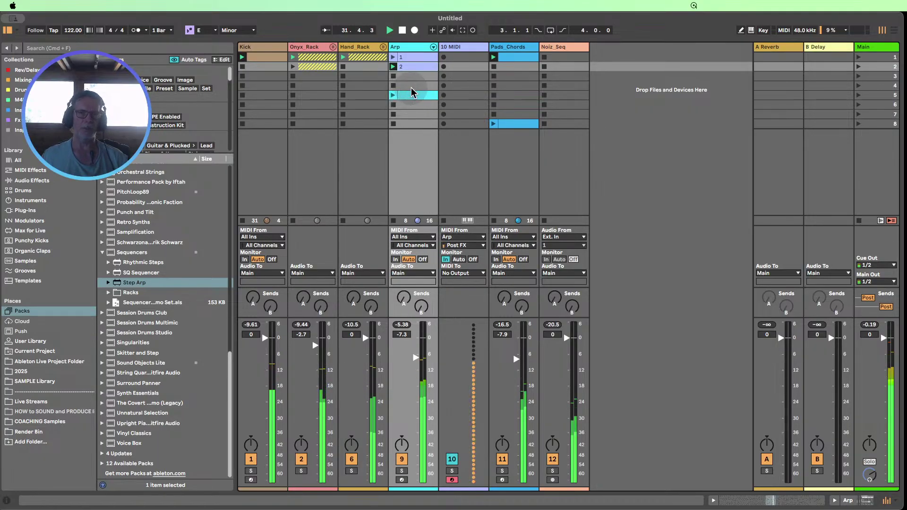
# - Compare the Arp track's two captured clips by launching clip 1 and switching back to clip 2
pyautogui.click(393, 57)
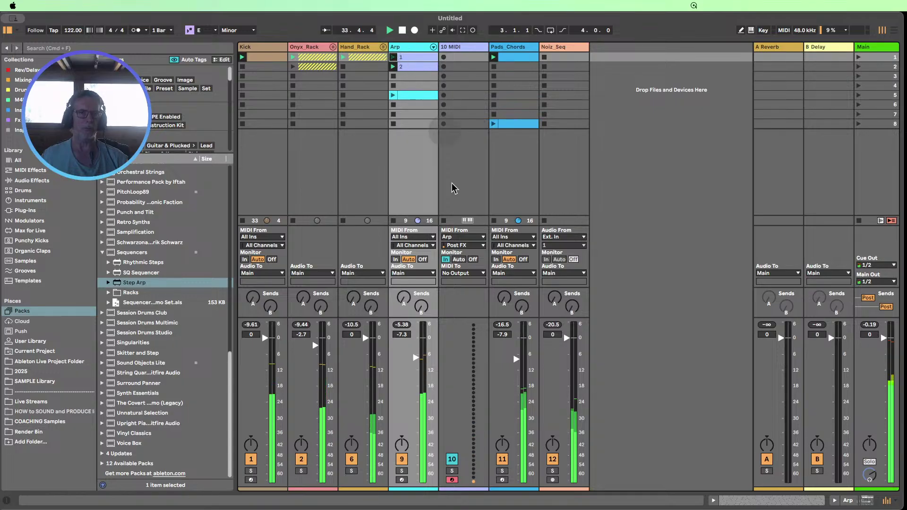
pyautogui.click(416, 358)
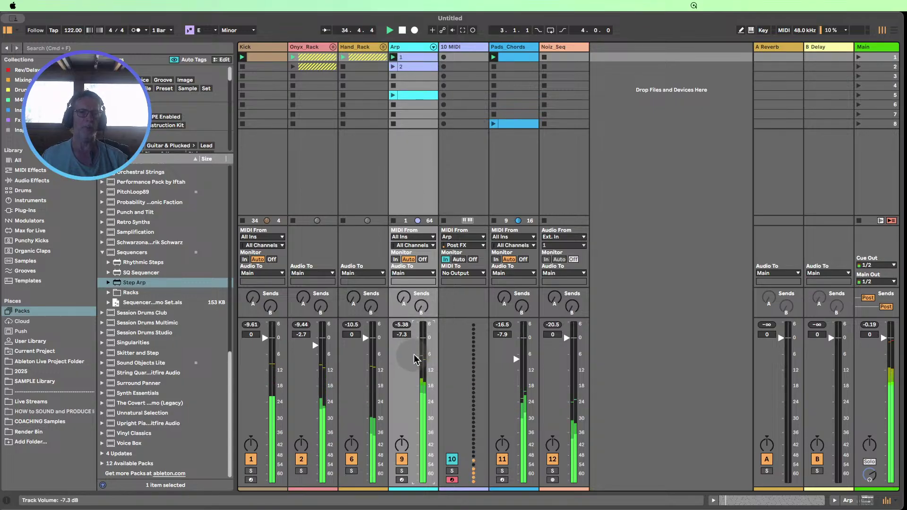
pyautogui.doubleClick(405, 48)
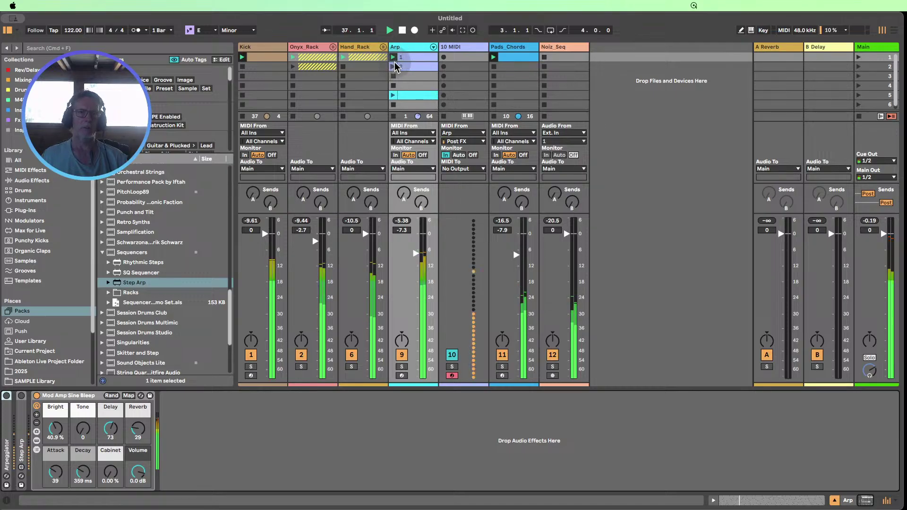
pyautogui.click(395, 66)
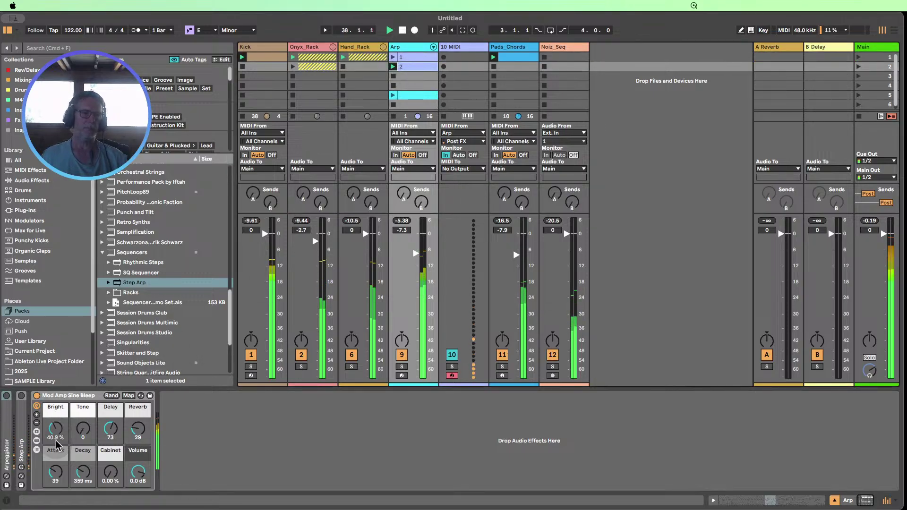
# - Lower Mod Amp Sine Bleep's Bright to 29.9 %, the Arp volume to -8.3 dB, and the Pads_Chords volume to -12.8 dB
pyautogui.moveTo(55, 430); pyautogui.dragTo(55, 433)
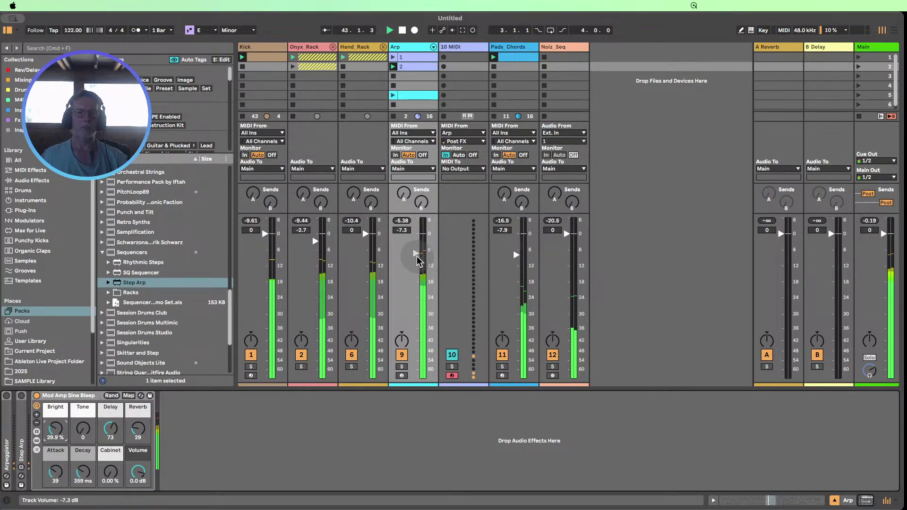
pyautogui.moveTo(418, 259); pyautogui.dragTo(414, 377)
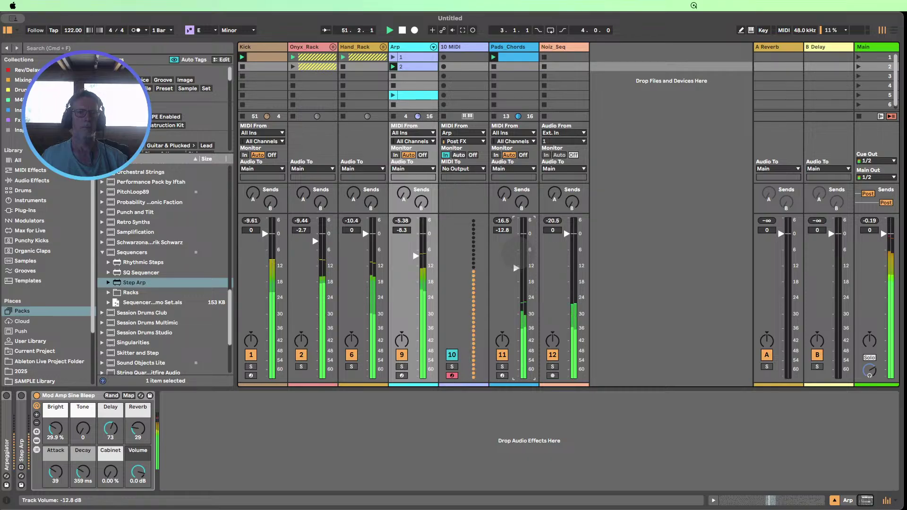
# - Delete the 10 MIDI track and review clip 2's notes on the Arp track
pyautogui.click(462, 49)
pyautogui.press('Delete')
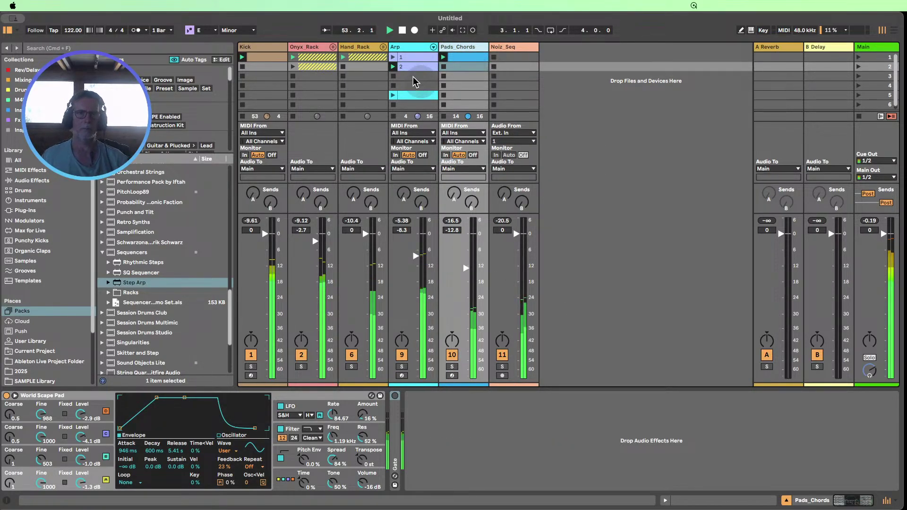
pyautogui.doubleClick(405, 65)
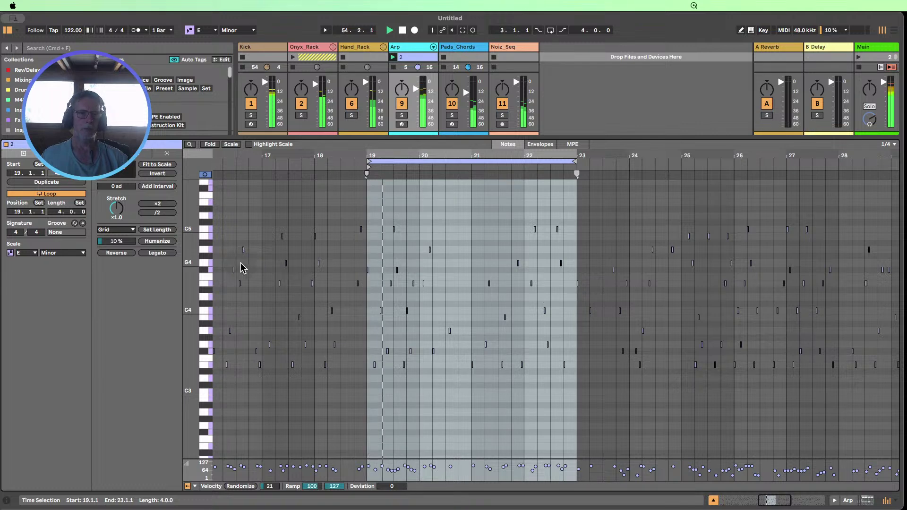
pyautogui.click(713, 499)
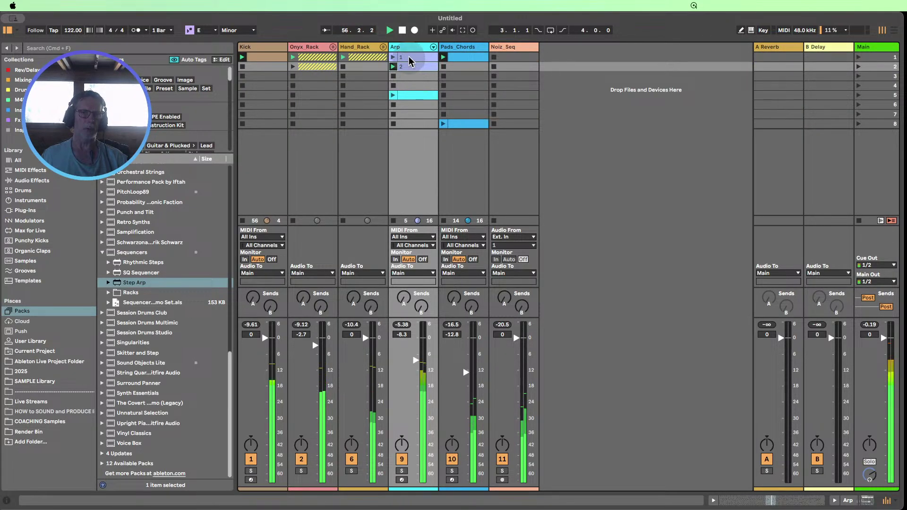
# - Rearrange the Arp clips with 2 in slot 1, 1 in slot 7 and the original in slot 8, then inspect clip 2's notes
pyautogui.moveTo(408, 57)
pyautogui.mouseDown()
pyautogui.moveTo(414, 116)
pyautogui.moveTo(405, 58)
pyautogui.mouseUp()
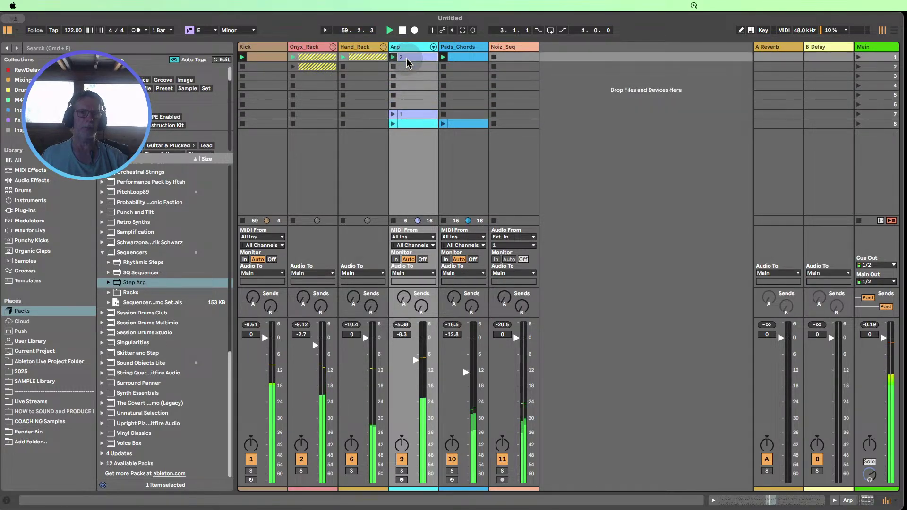
pyautogui.doubleClick(405, 57)
pyautogui.moveTo(186, 327)
pyautogui.mouseDown()
pyautogui.moveTo(188, 340)
pyautogui.moveTo(202, 339)
pyautogui.moveTo(186, 343)
pyautogui.mouseUp()
pyautogui.moveTo(390, 157); pyautogui.dragTo(396, 188)
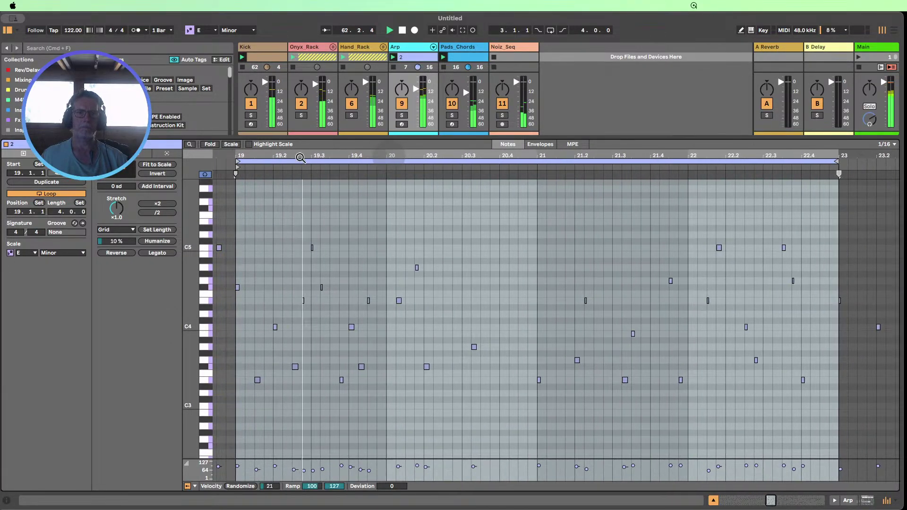
# - Stop playback and duplicate clip 2 into the Arp track's second slot
pyautogui.click(714, 500)
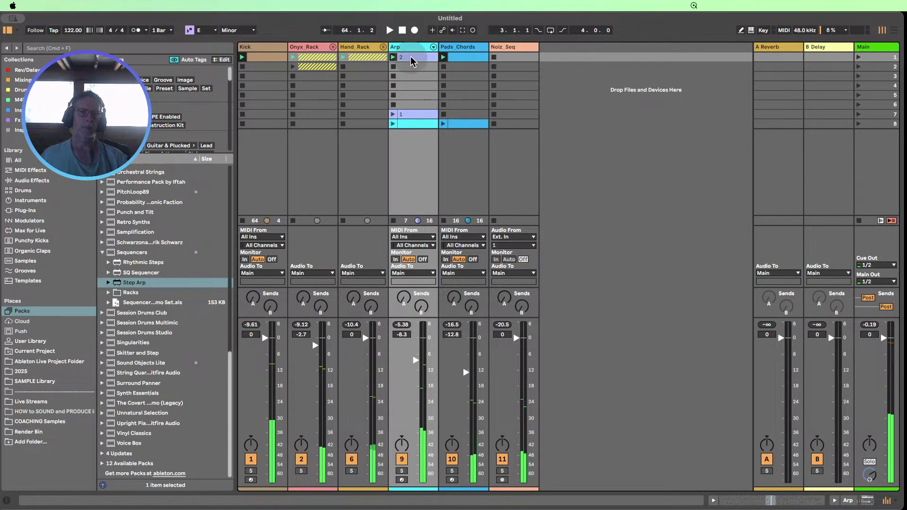
pyautogui.press('super+d')
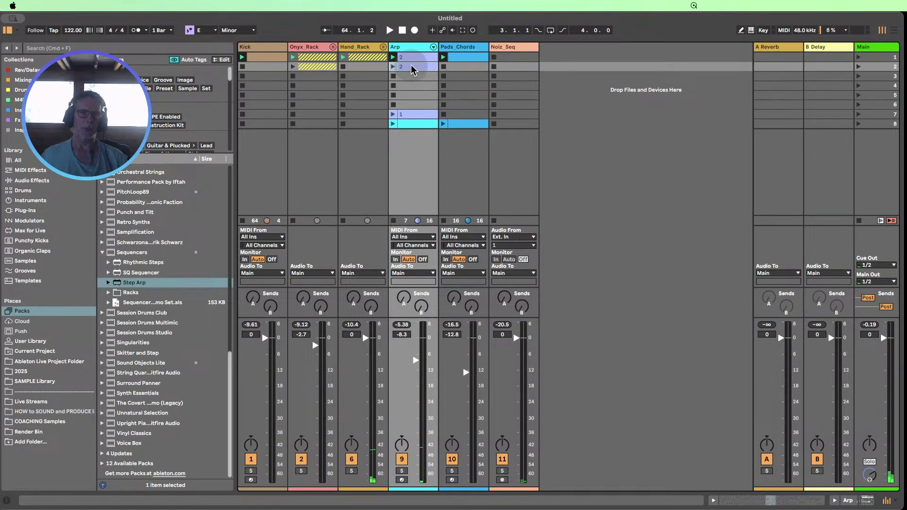
# - Move the duplicate of clip 2 from the Arp track's second slot to slot 8, above the original clip
pyautogui.moveTo(410, 70); pyautogui.dragTo(407, 130)
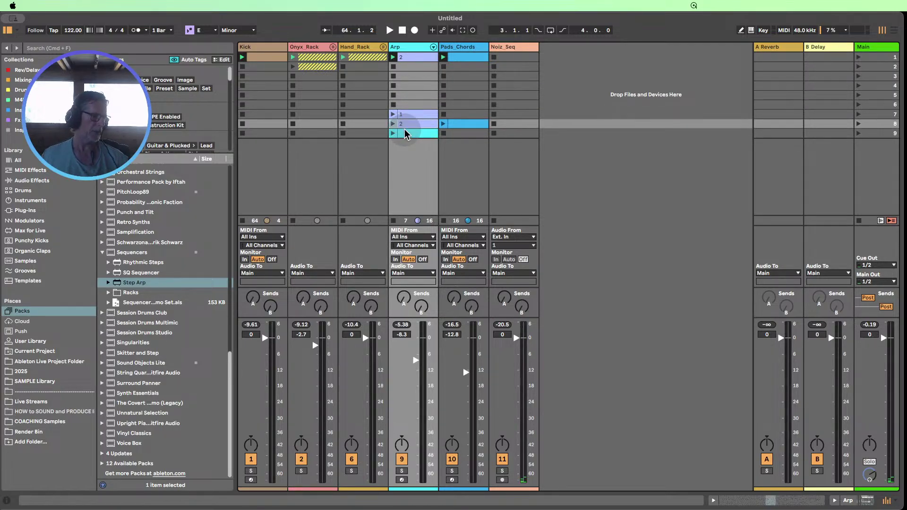
pyautogui.click(424, 86)
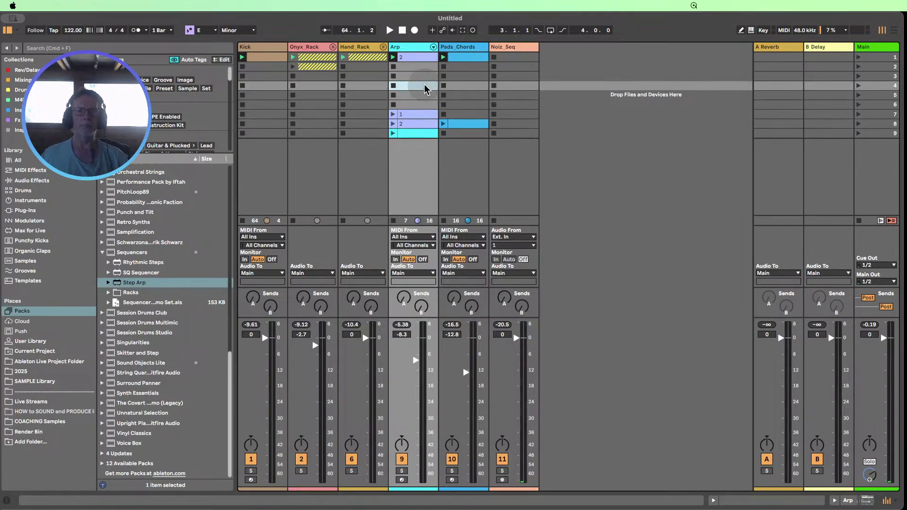
pyautogui.click(419, 57)
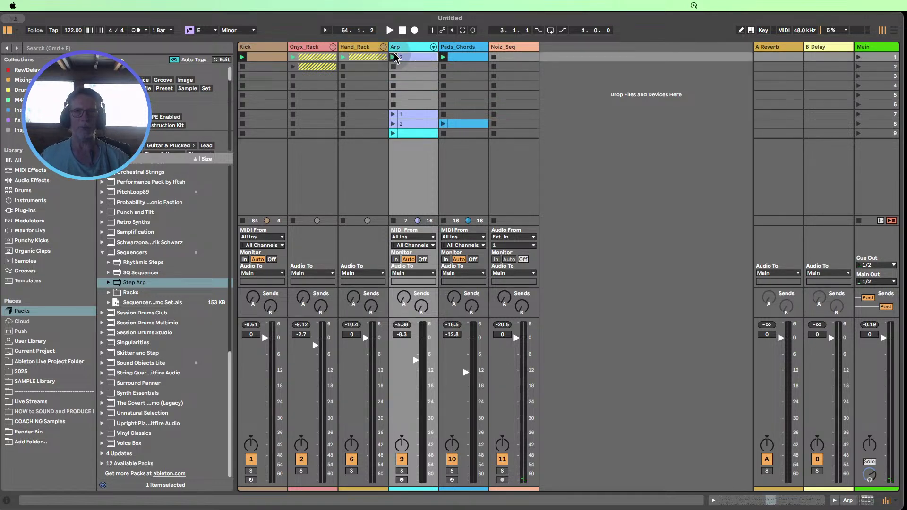
# - Open clip 2 in the Arp track's first slot during playback and crop it to its four-bar loop
pyautogui.doubleClick(411, 58)
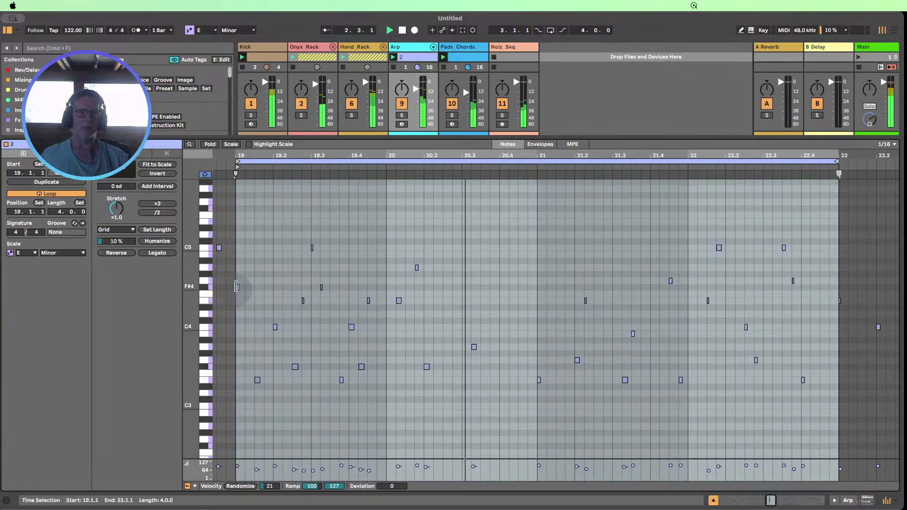
pyautogui.rightClick(430, 217)
pyautogui.click(464, 282)
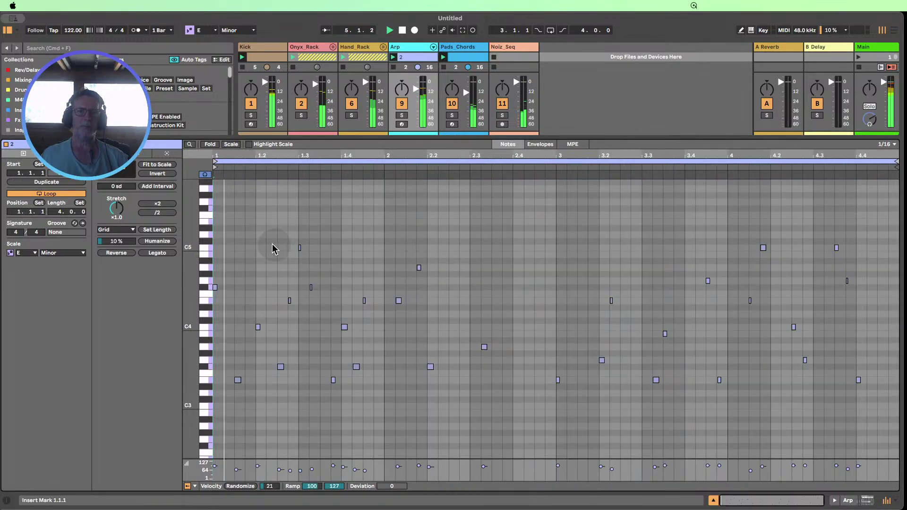
# - Transpose clip 2's C5 notes down an octave to C4 and lower the A4 note's velocity to 48
pyautogui.click(210, 250)
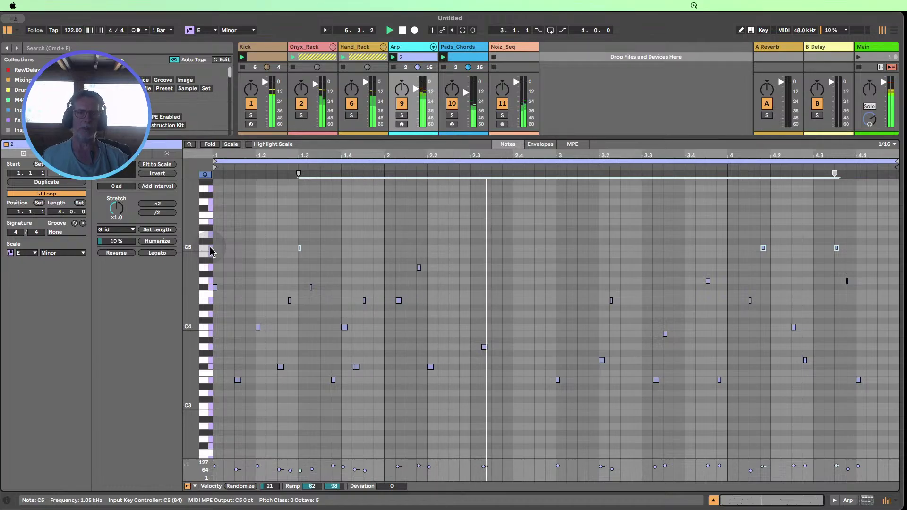
pyautogui.hotkey('shift', 'Down')
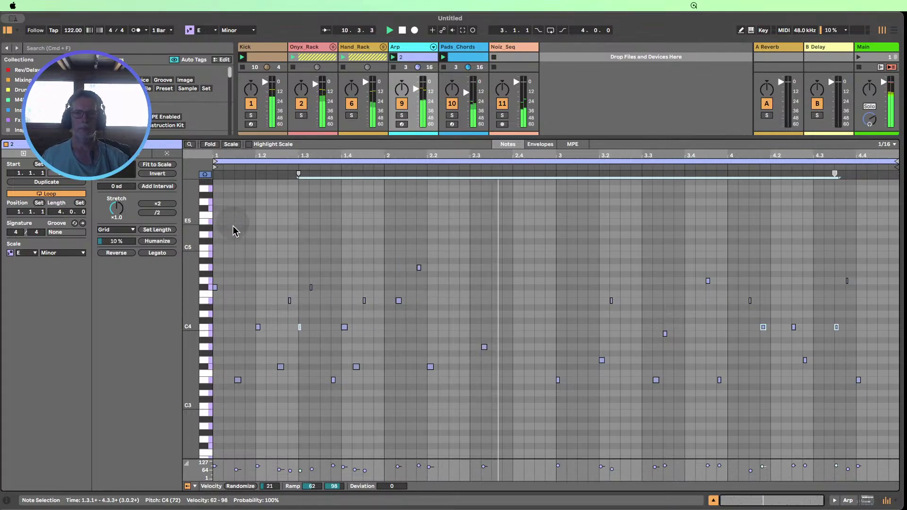
pyautogui.click(207, 269)
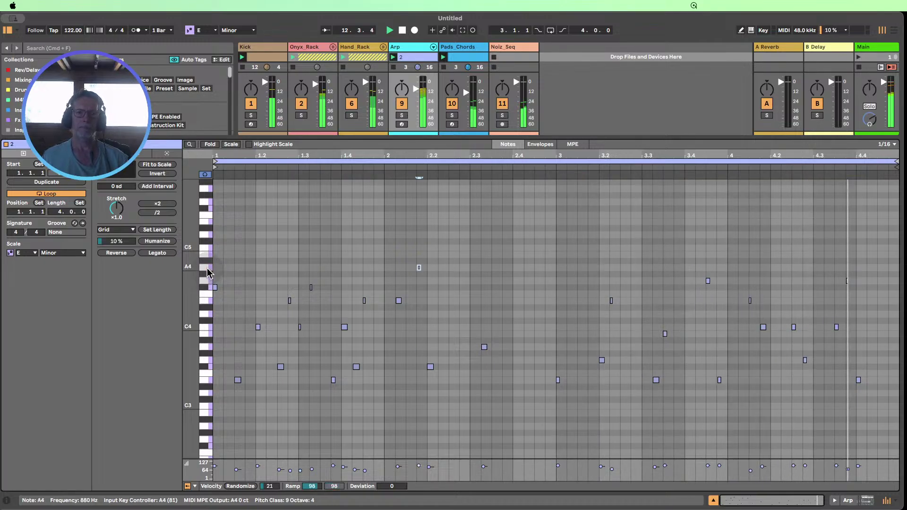
pyautogui.hotkey('shift', 'Down')
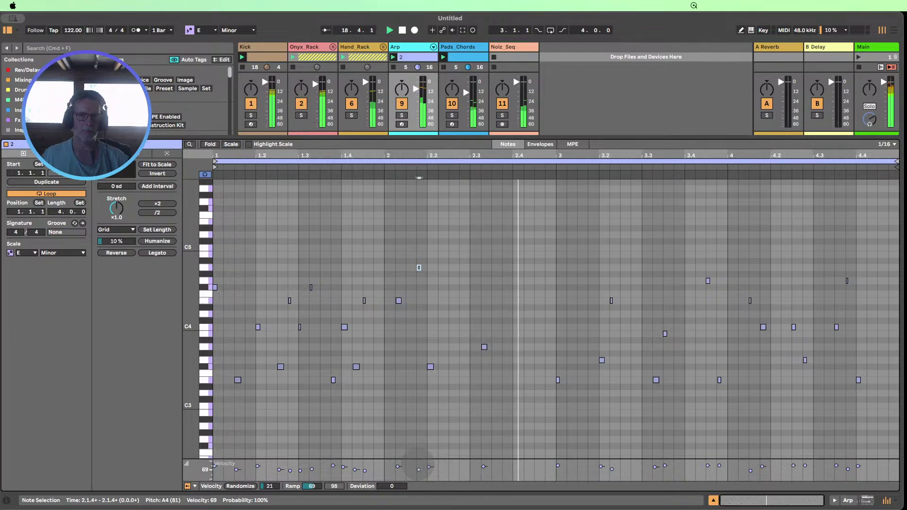
pyautogui.moveTo(418, 464); pyautogui.dragTo(418, 465)
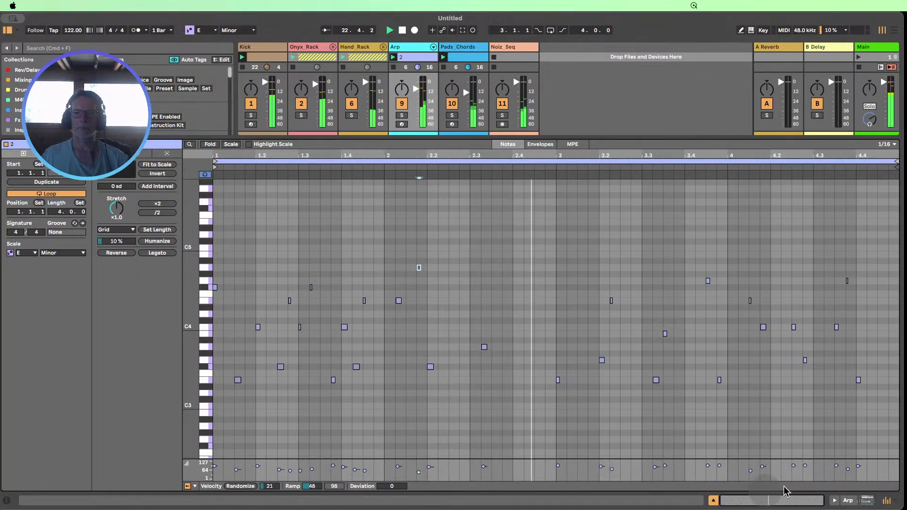
# - Add an EQ Eight audio effect after Mod Amp Sine Bleep on the Arp track
pyautogui.click(844, 500)
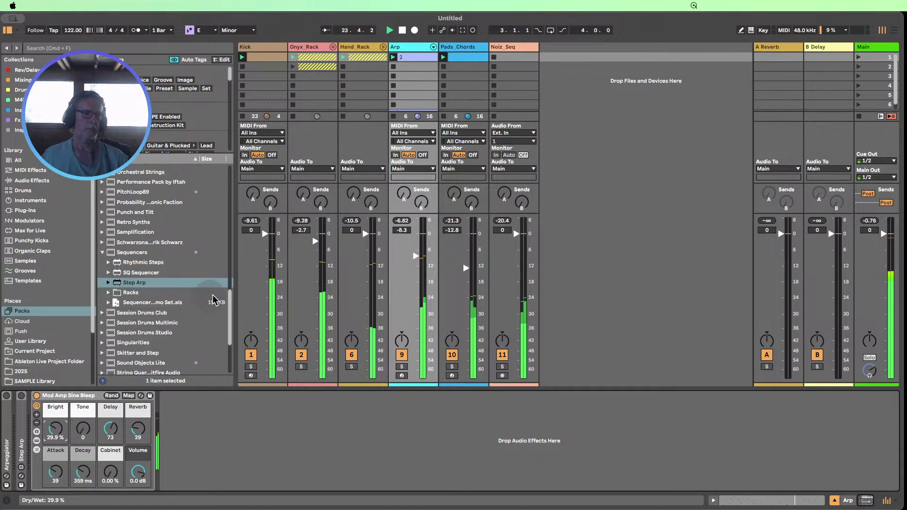
pyautogui.click(102, 253)
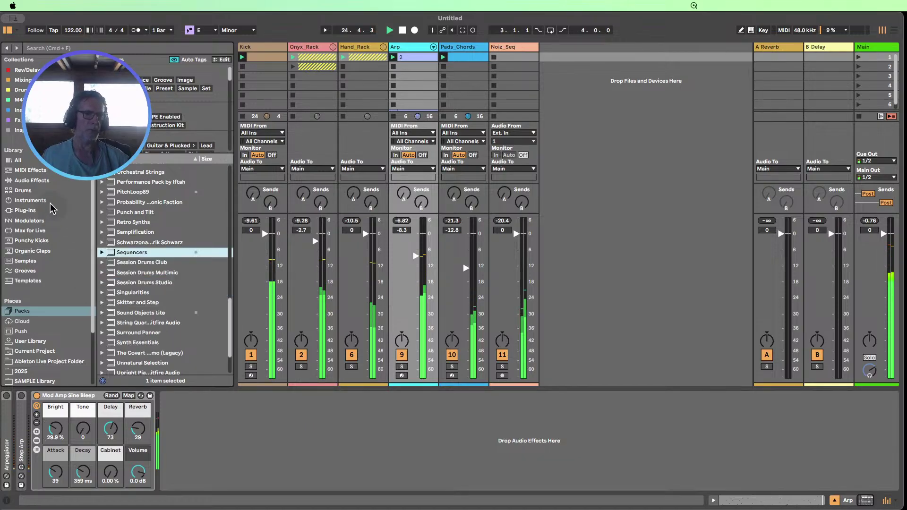
pyautogui.click(36, 182)
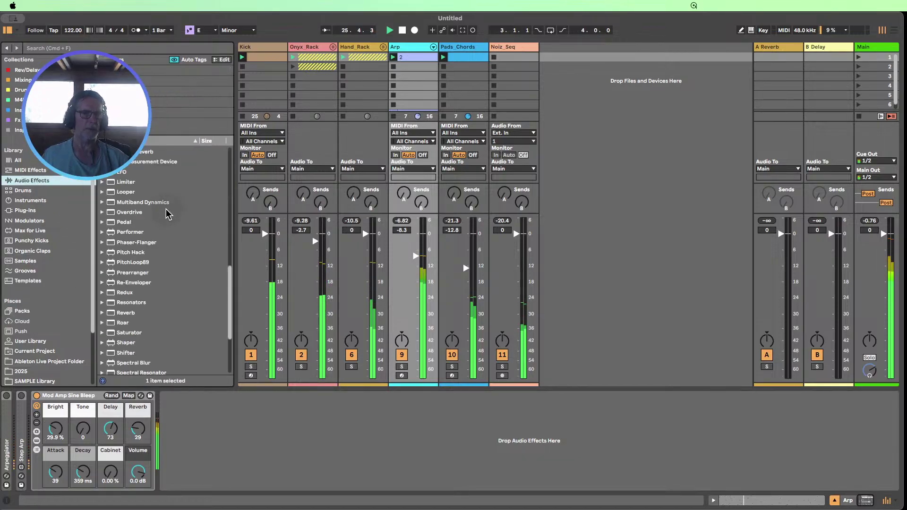
pyautogui.scroll(8, 162, 213)
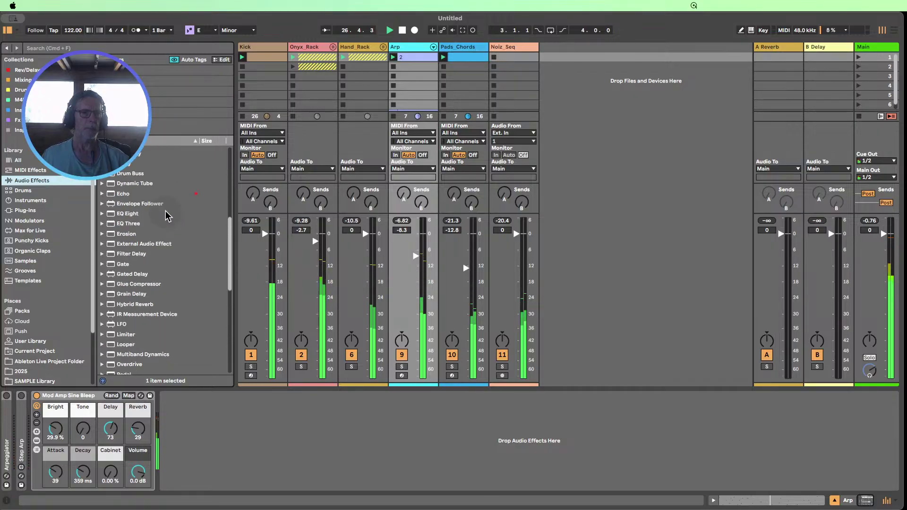
pyautogui.scroll(1, 140, 225)
pyautogui.moveTo(127, 220); pyautogui.dragTo(222, 455)
# - Set EQ Eight's band 1 to a low-cut filter at 177 Hz
pyautogui.click(206, 477)
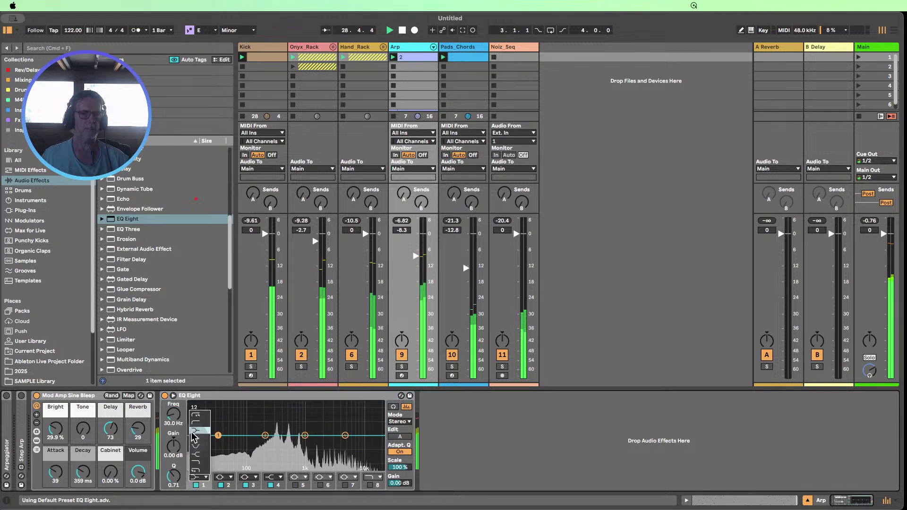
pyautogui.click(197, 421)
pyautogui.moveTo(218, 442); pyautogui.dragTo(262, 443)
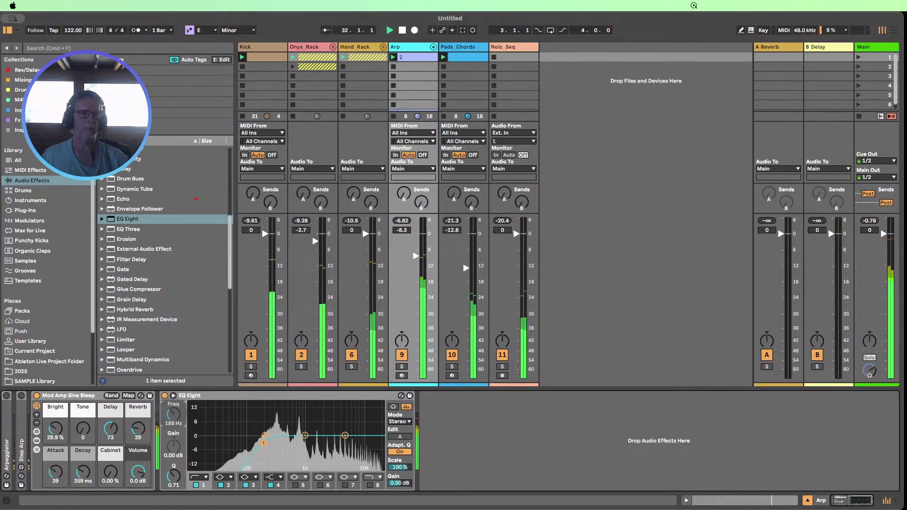
# - Set Mod Amp Sine Bleep's Delay to 0 and mute the Kick and Pads_Chords tracks
pyautogui.moveTo(111, 428); pyautogui.dragTo(112, 463)
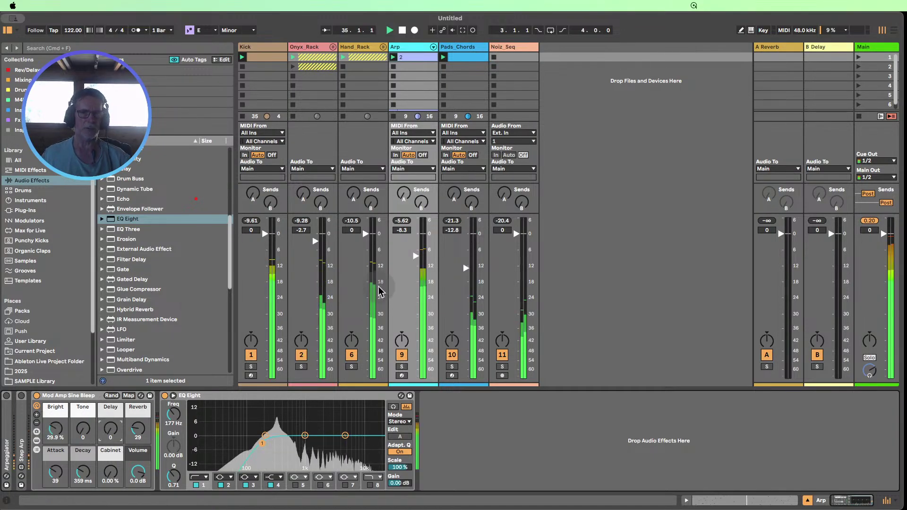
pyautogui.click(251, 355)
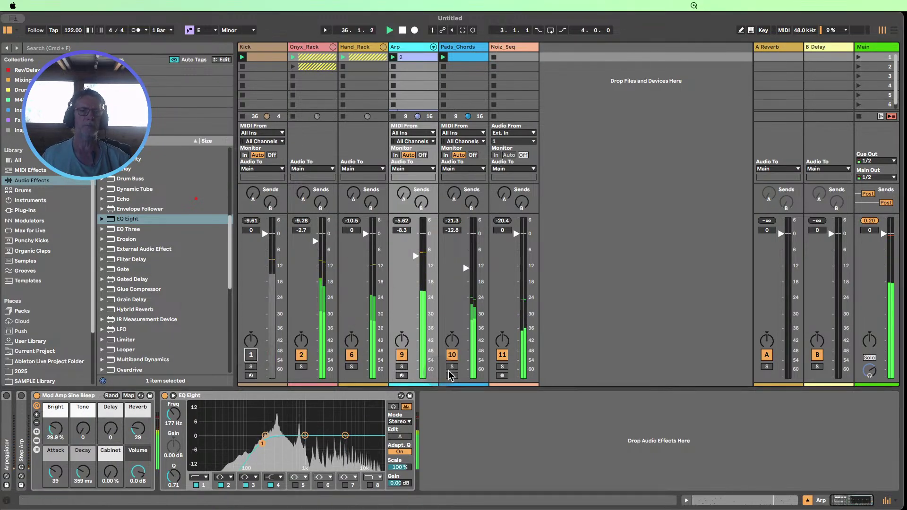
pyautogui.click(452, 355)
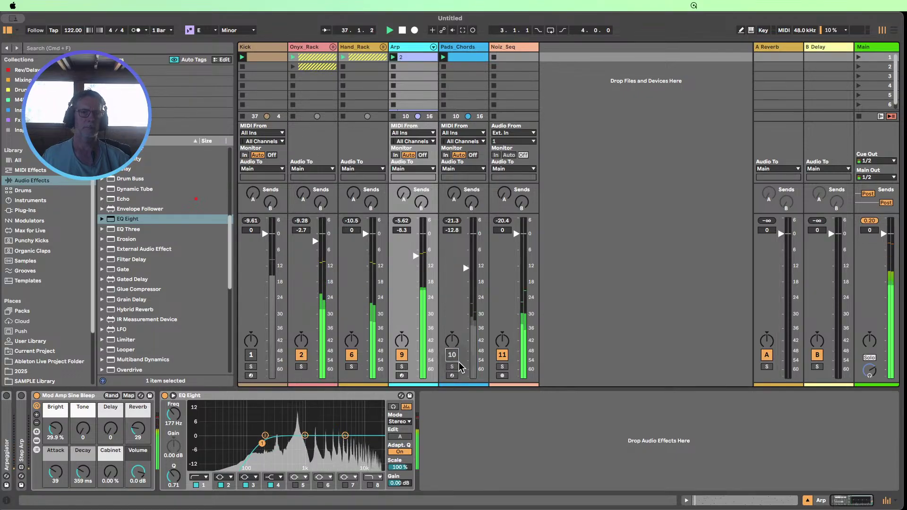
# - Audition Mod Amp Sine Bleep's Bright, Tone and Reverb controls, setting Bright to 29.1 % and leaving Reverb at 29
pyautogui.moveTo(55, 428); pyautogui.dragTo(55, 404)
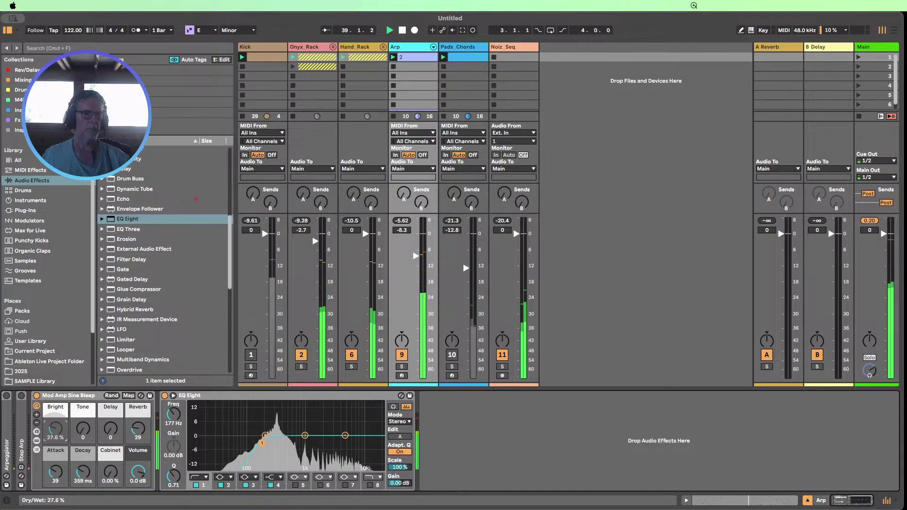
pyautogui.click(82, 430)
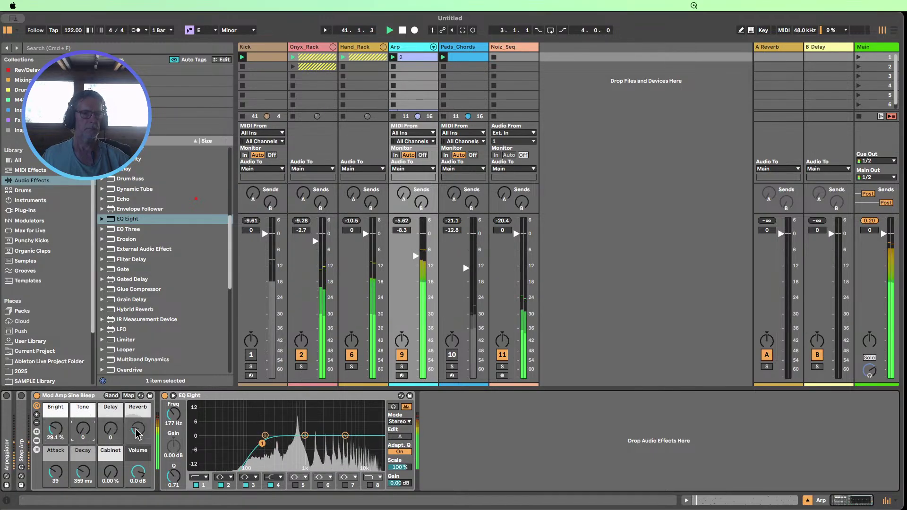
pyautogui.moveTo(138, 428)
pyautogui.mouseDown()
pyautogui.moveTo(137, 445)
pyautogui.moveTo(138, 429)
pyautogui.mouseUp()
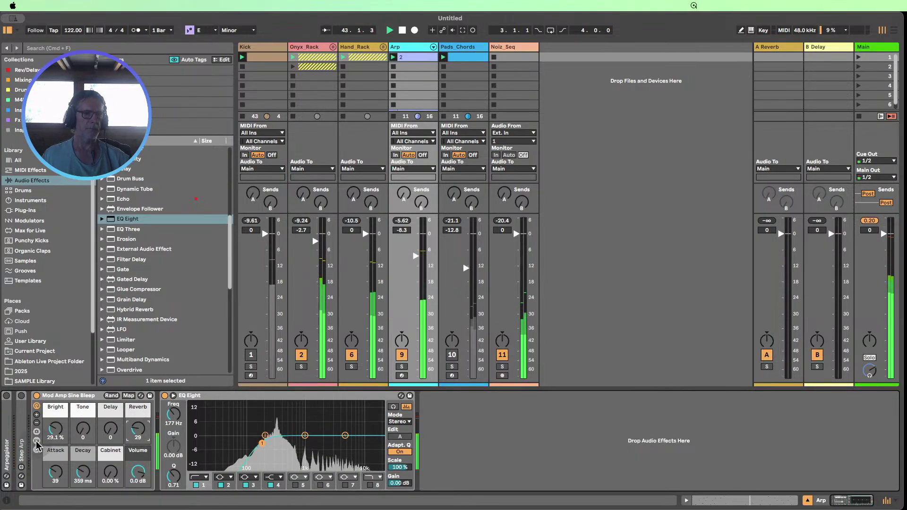
# - Show the devices inside the Mod Amp Sine Bleep rack and collapse EQ Eight
pyautogui.click(36, 440)
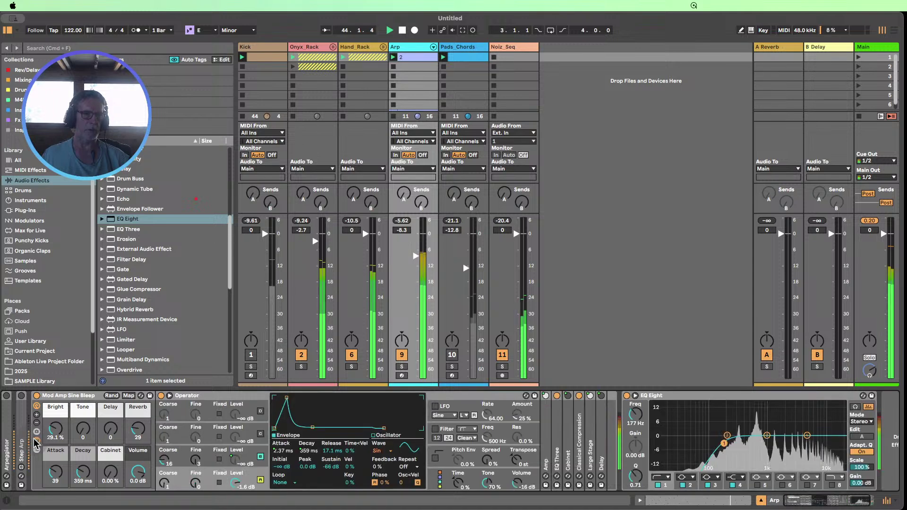
pyautogui.click(35, 440)
pyautogui.click(35, 440)
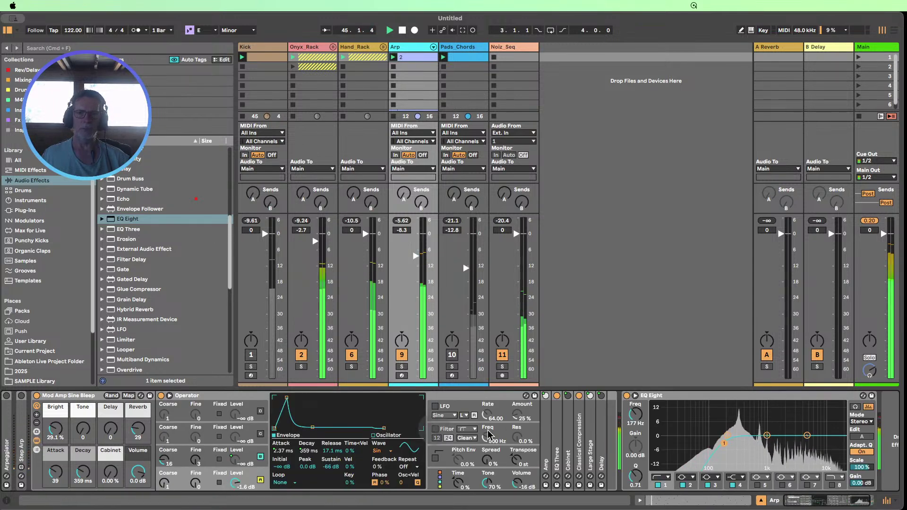
pyautogui.doubleClick(651, 396)
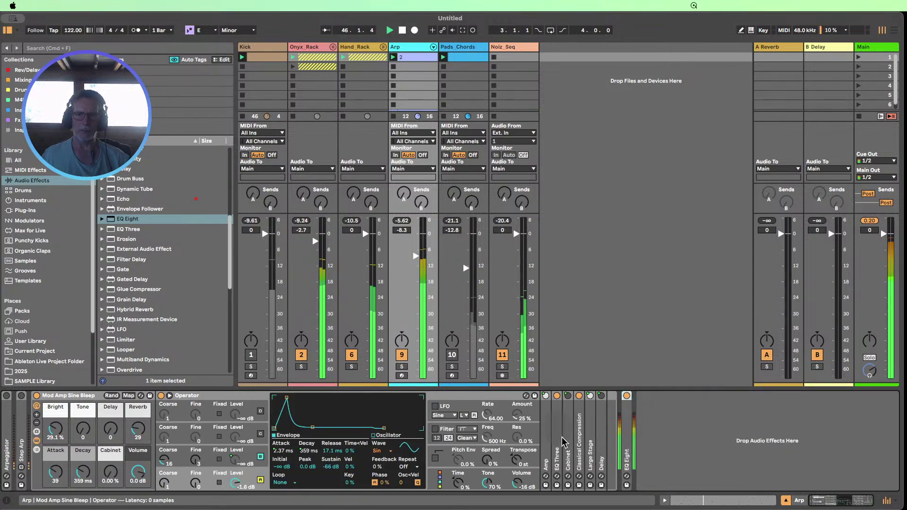
# - Undo a trial reset of the rack's Reverb to 0, and set Decay to 380 ms and Attack to 60
pyautogui.doubleClick(135, 430)
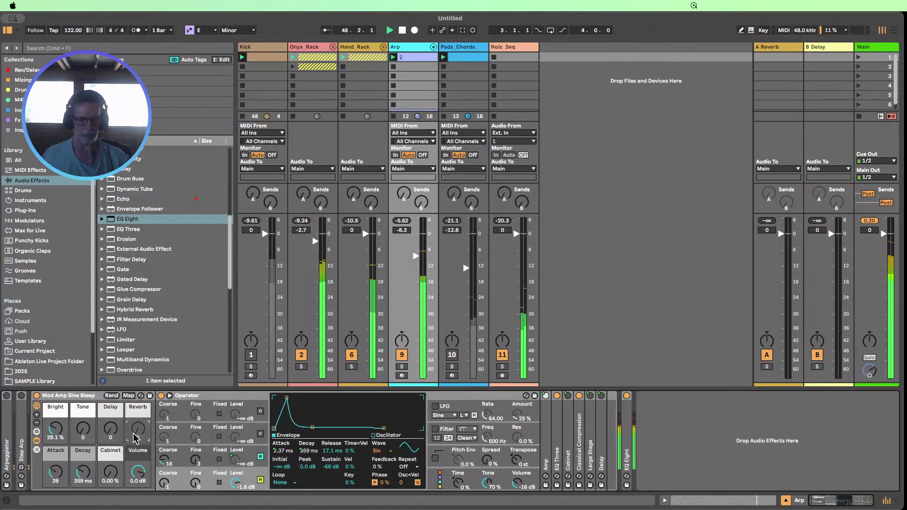
pyautogui.press('super+z')
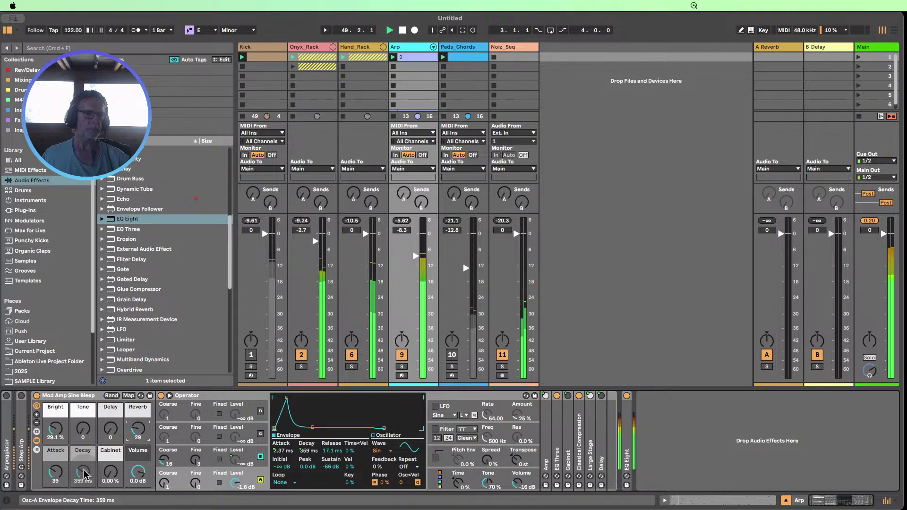
pyautogui.moveTo(82, 471); pyautogui.dragTo(82, 466)
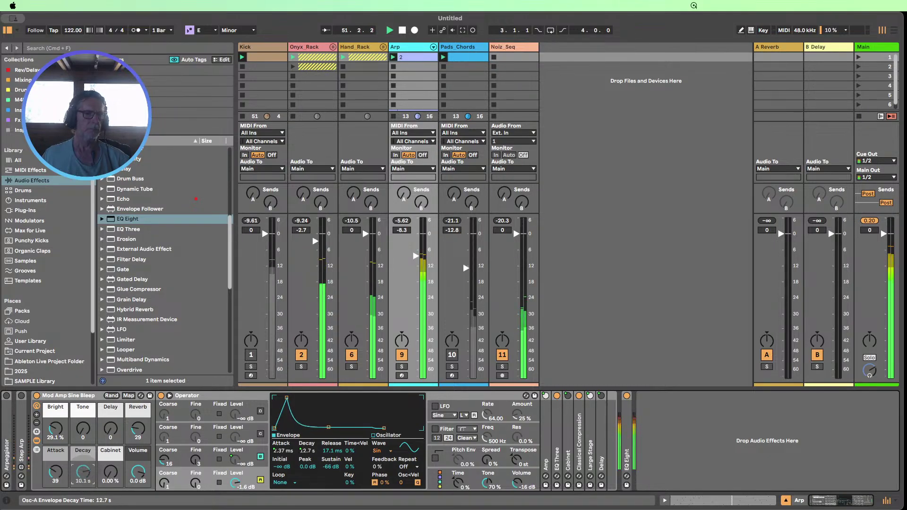
pyautogui.moveTo(83, 471); pyautogui.dragTo(55, 484)
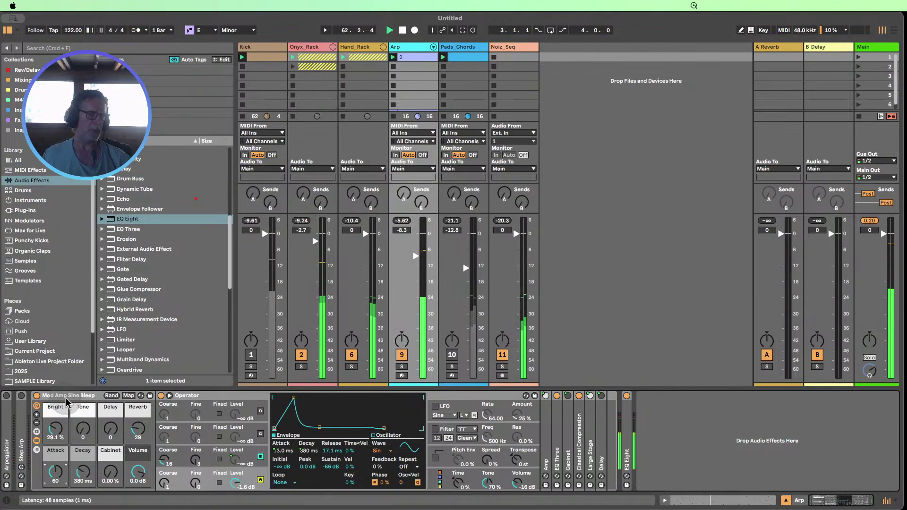
# - Try the Mod Amp Sine Bleep rack with its Attack lowered to 16
pyautogui.click(95, 437)
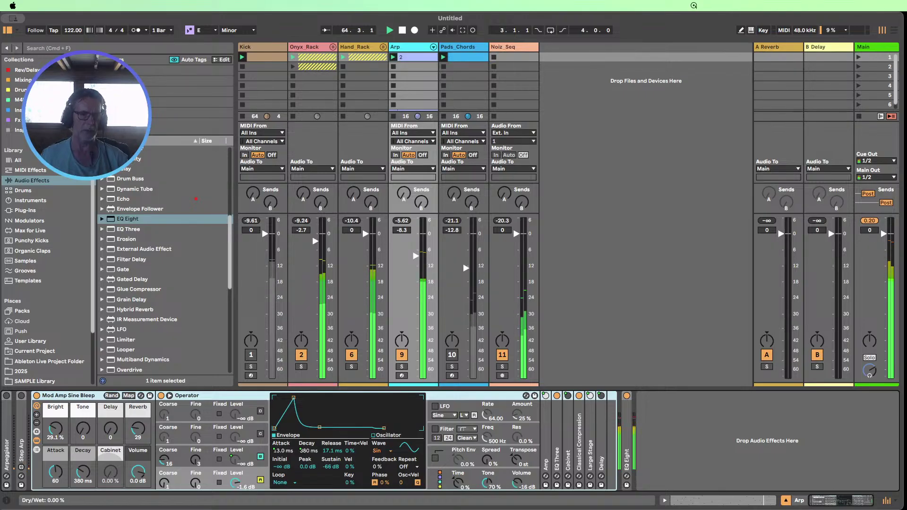
pyautogui.click(111, 471)
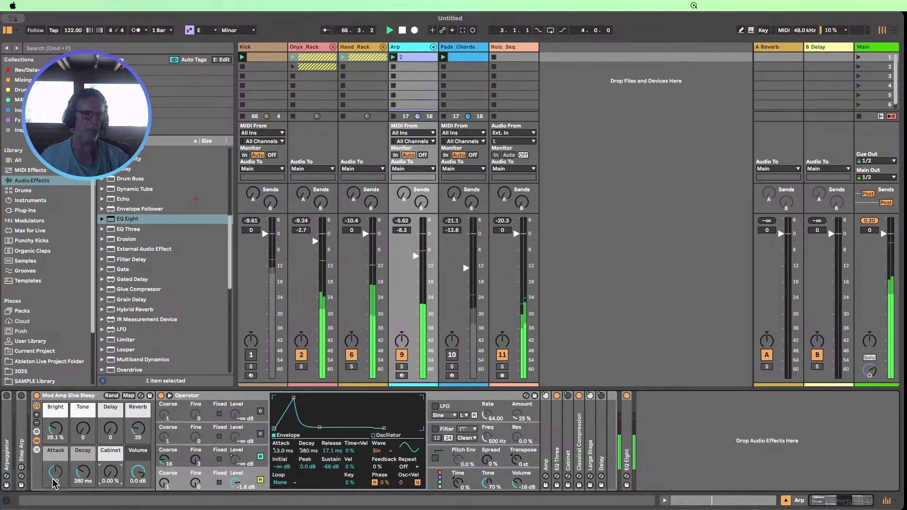
pyautogui.moveTo(55, 478); pyautogui.dragTo(55, 488)
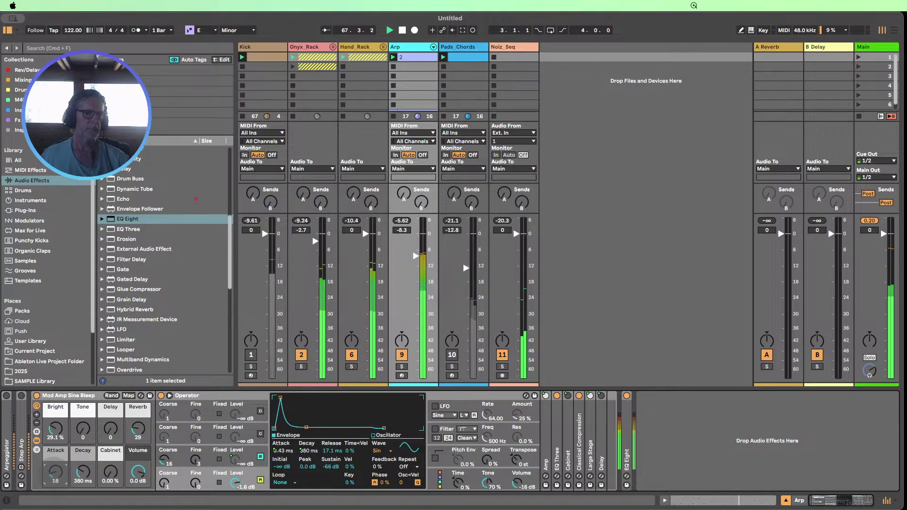
# - Unmute the Kick and Pads_Chords tracks and set Mod Amp Sine Bleep's Attack to 66
pyautogui.click(251, 356)
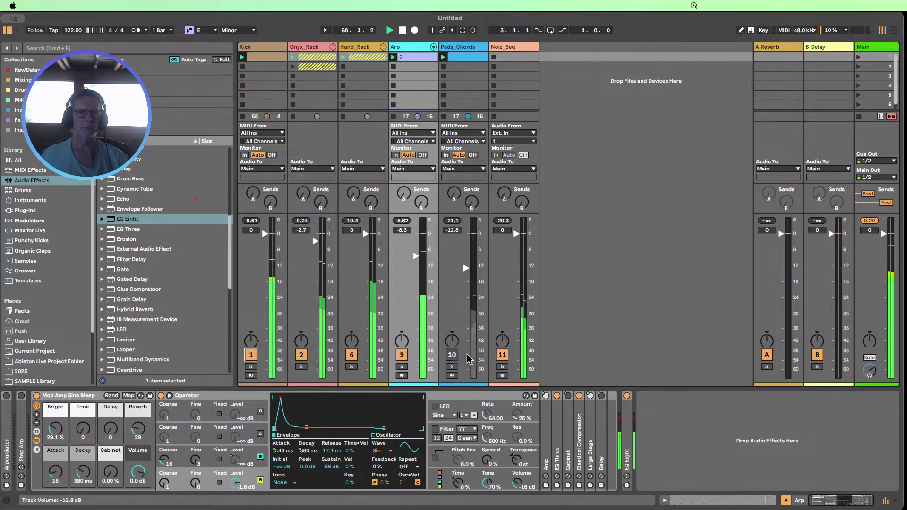
pyautogui.click(451, 354)
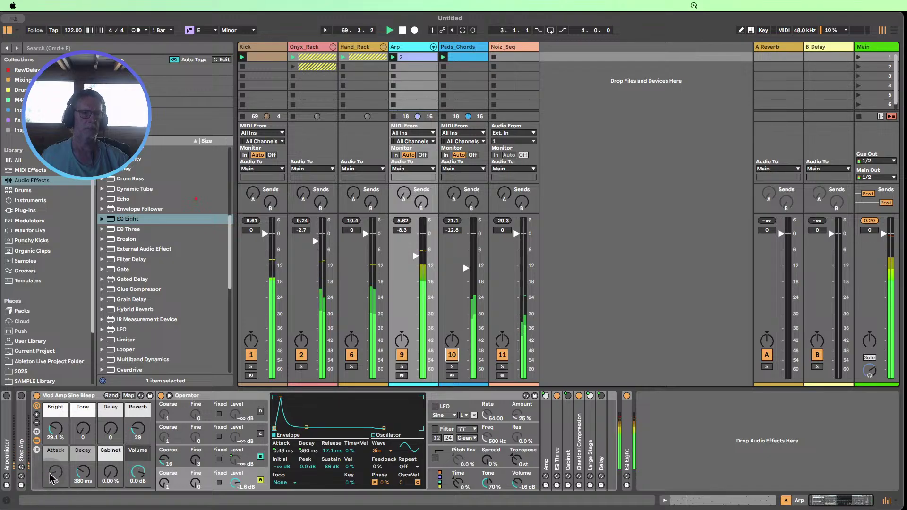
pyautogui.moveTo(52, 478)
pyautogui.mouseDown()
pyautogui.moveTo(52, 487)
pyautogui.moveTo(52, 468)
pyautogui.mouseUp()
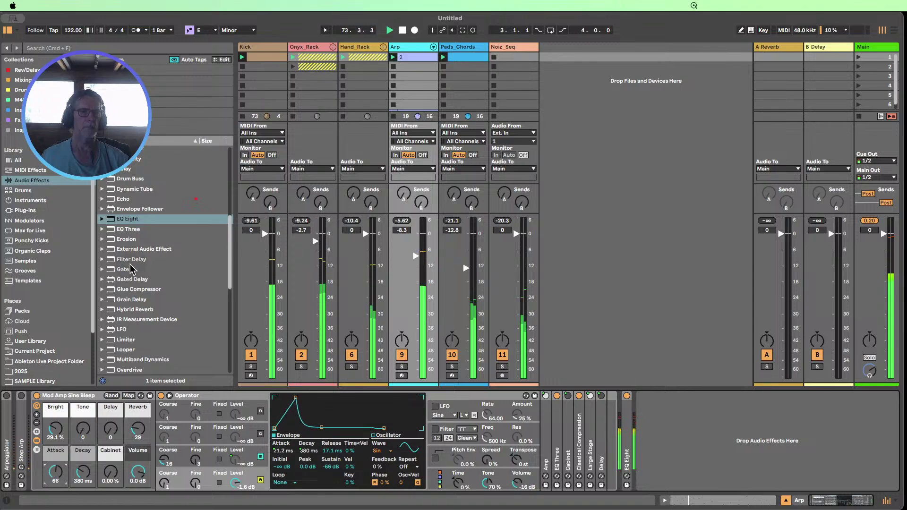
# - Add Echo after EQ Eight on the Arp track, synced to 16th with both delay times at 3, Feedback 64% and Dry/Wet 40%
pyautogui.moveTo(124, 199); pyautogui.dragTo(663, 468)
pyautogui.click(845, 504)
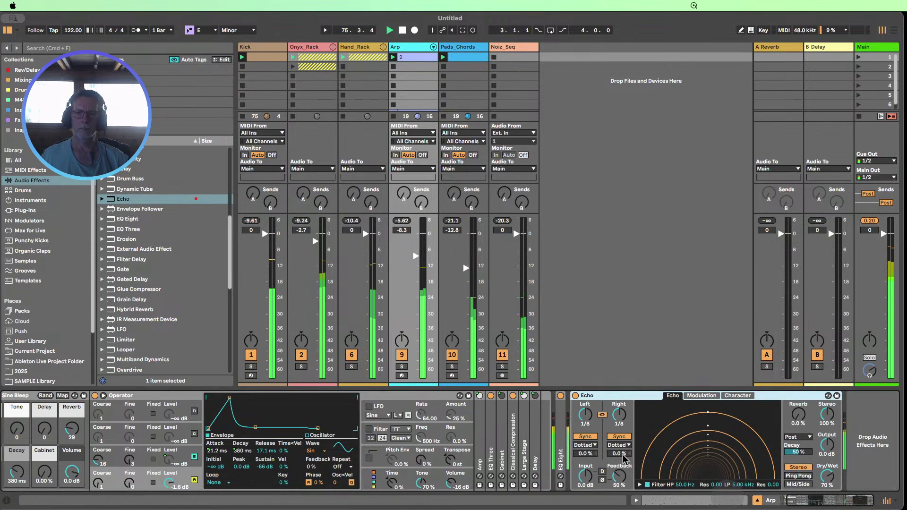
pyautogui.click(617, 445)
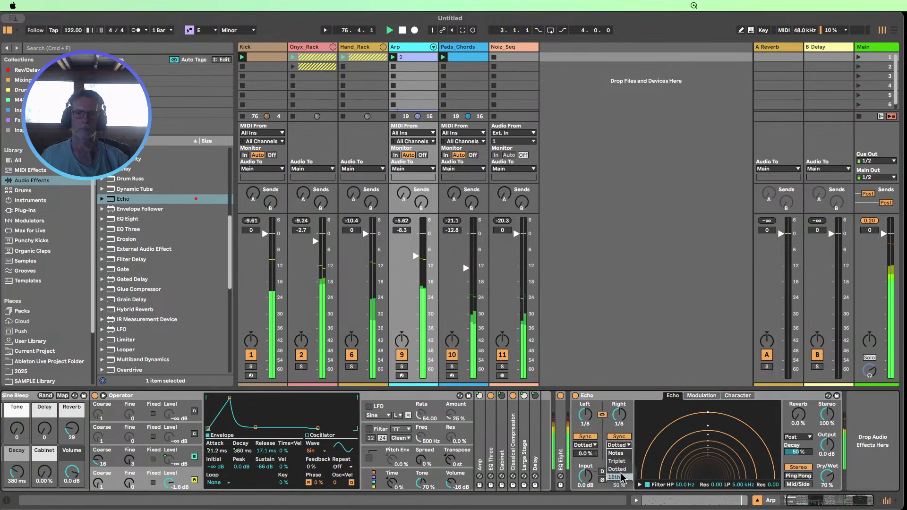
pyautogui.click(619, 480)
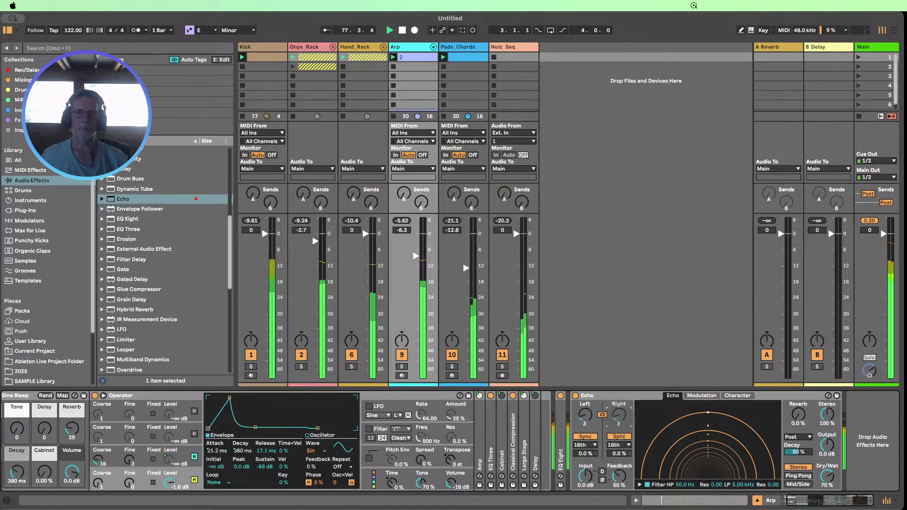
pyautogui.moveTo(618, 476); pyautogui.dragTo(619, 459)
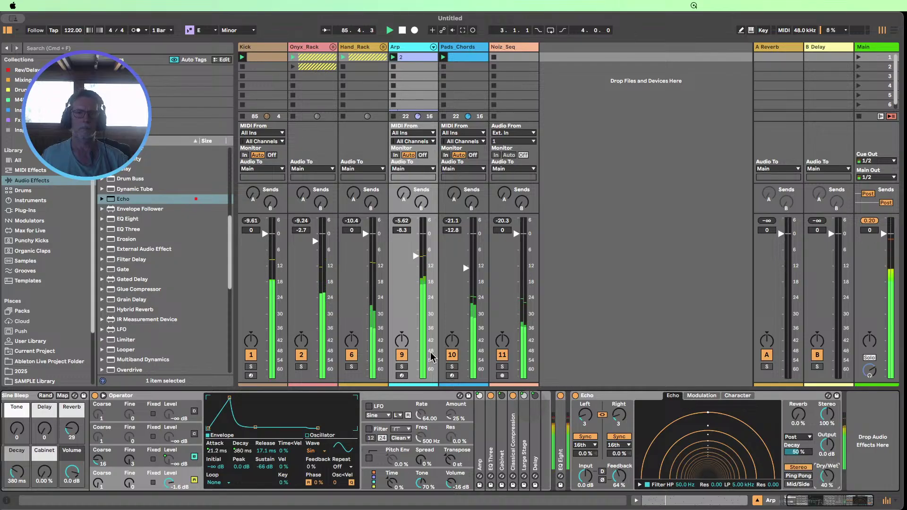
# - Briefly mute and unmute the Hand_Rack, Onyx_Rack and Arp tracks in turn to compare their parts in the mix
pyautogui.click(351, 355)
pyautogui.click(352, 354)
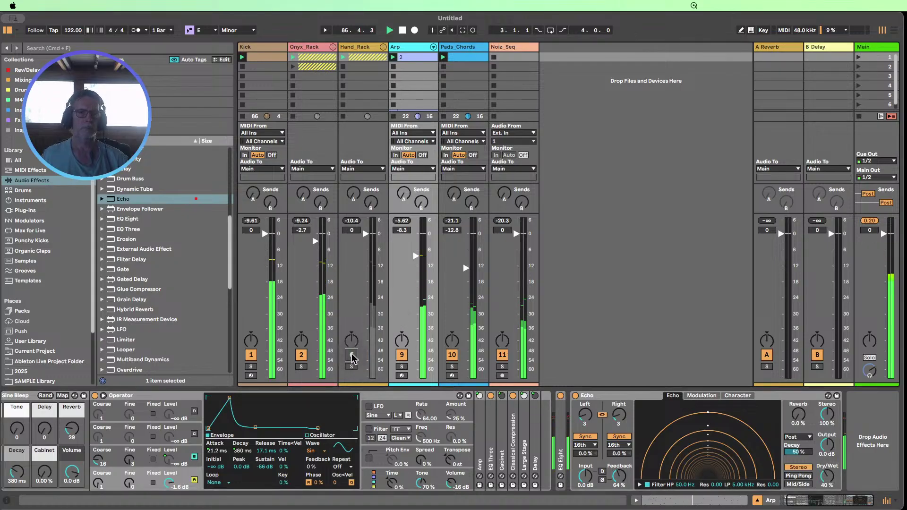
pyautogui.click(301, 355)
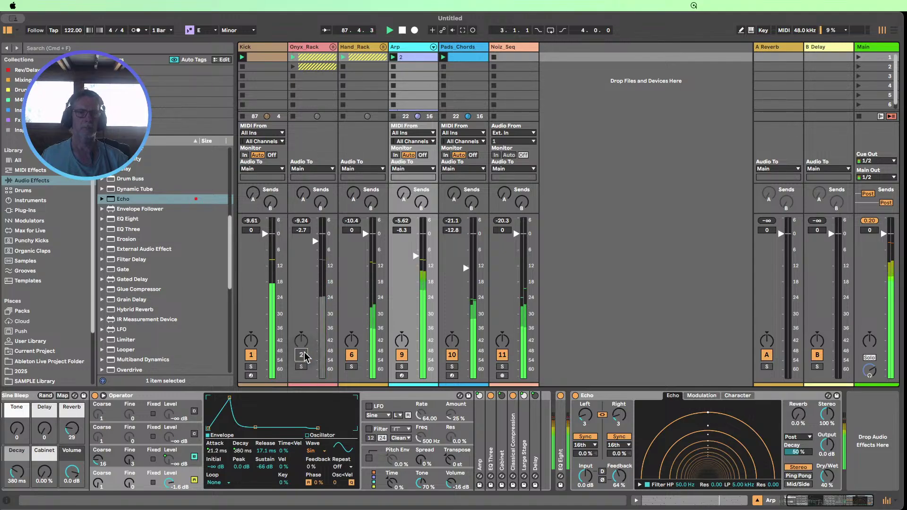
pyautogui.click(301, 354)
pyautogui.click(401, 355)
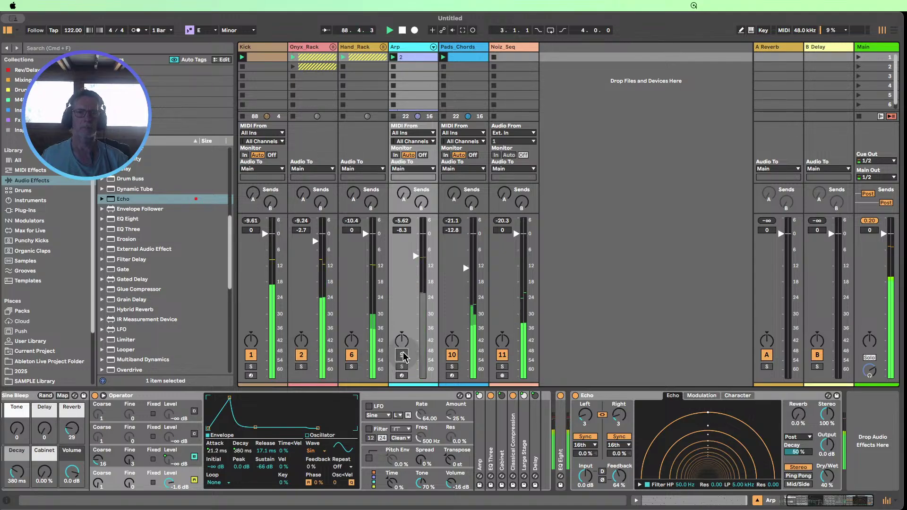
pyautogui.click(401, 354)
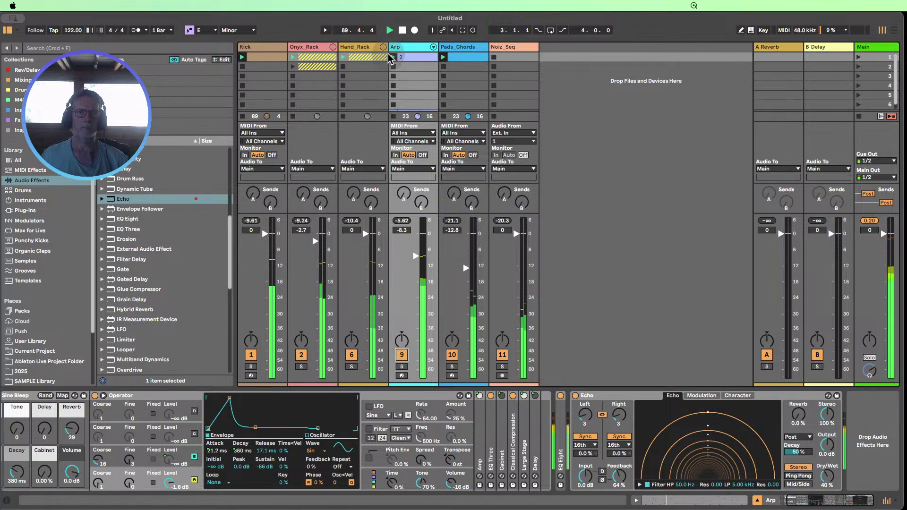
# - Apply the Arp track's color to its clips and set the track volume to -8.0 dB
pyautogui.rightClick(415, 47)
pyautogui.click(455, 230)
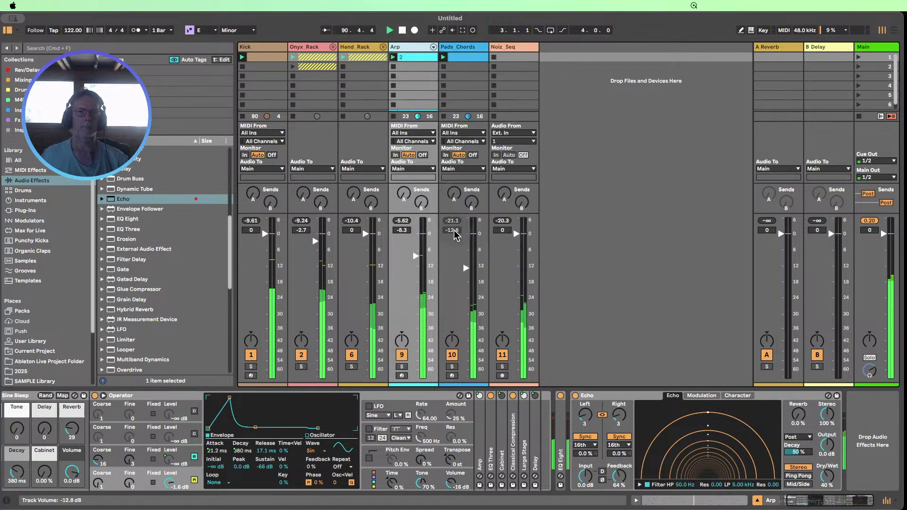
pyautogui.moveTo(420, 267)
pyautogui.mouseDown()
pyautogui.moveTo(420, 299)
pyautogui.moveTo(415, 255)
pyautogui.mouseUp()
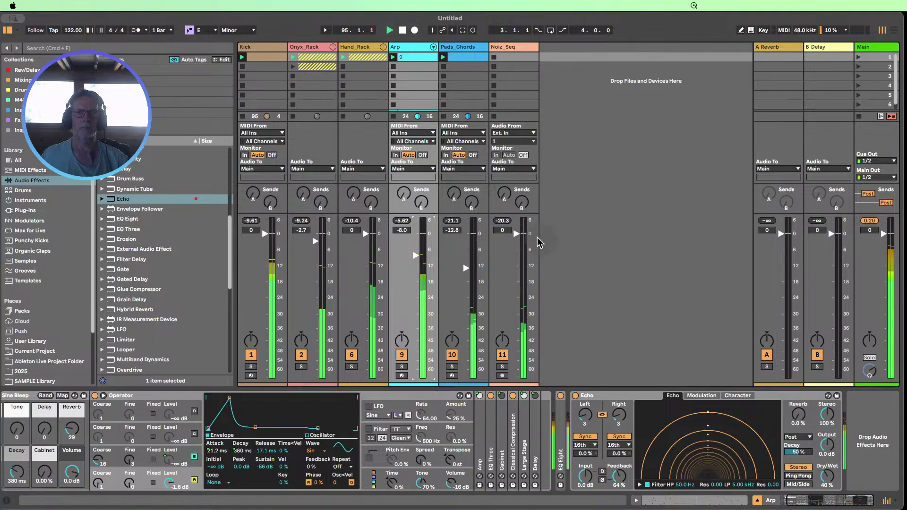
# - Set the Gain of the Noiz_Seq track's Utility to 11.1 dB and collapse the device
pyautogui.click(505, 51)
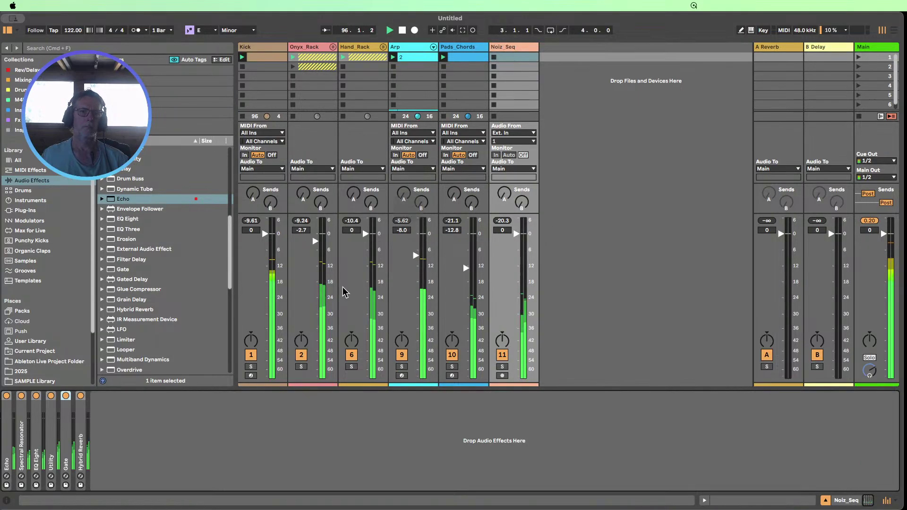
pyautogui.doubleClick(52, 436)
pyautogui.moveTo(101, 431)
pyautogui.mouseDown()
pyautogui.moveTo(102, 418)
pyautogui.moveTo(101, 433)
pyautogui.mouseUp()
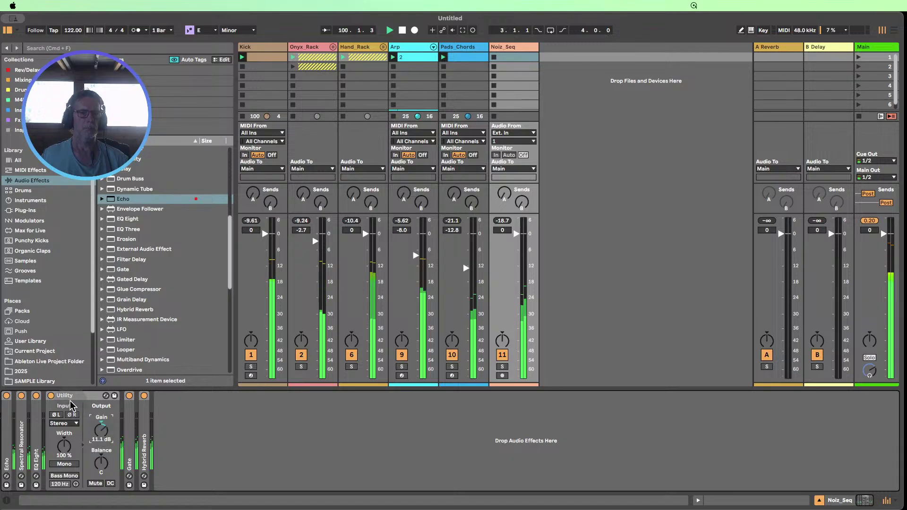
pyautogui.doubleClick(57, 394)
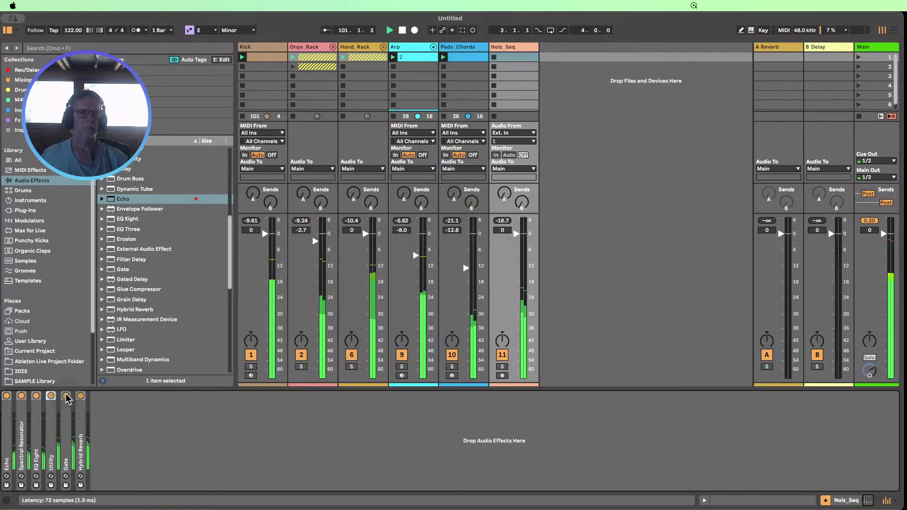
# - Toggle Noiz_Seq's Hybrid Reverb, EQ Eight and Spectral Resonator off and on to hear what each contributes
pyautogui.click(80, 395)
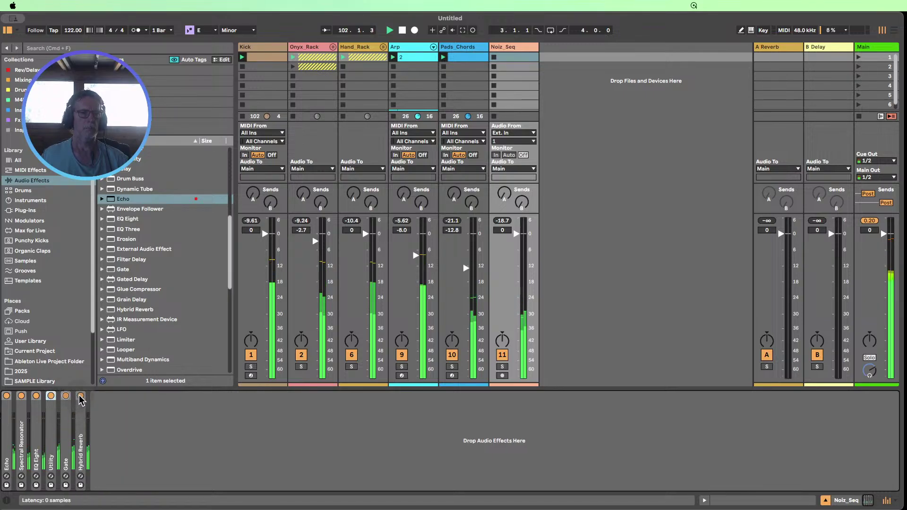
pyautogui.click(80, 395)
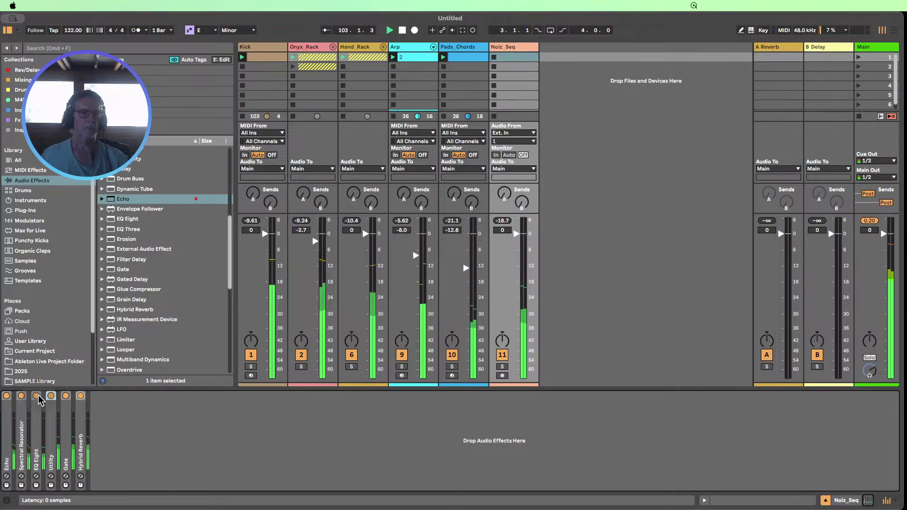
pyautogui.click(36, 395)
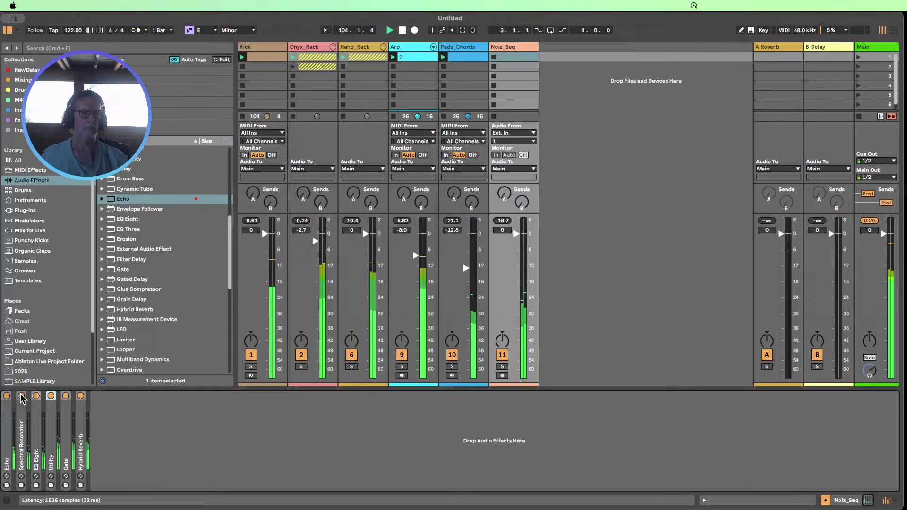
pyautogui.click(21, 396)
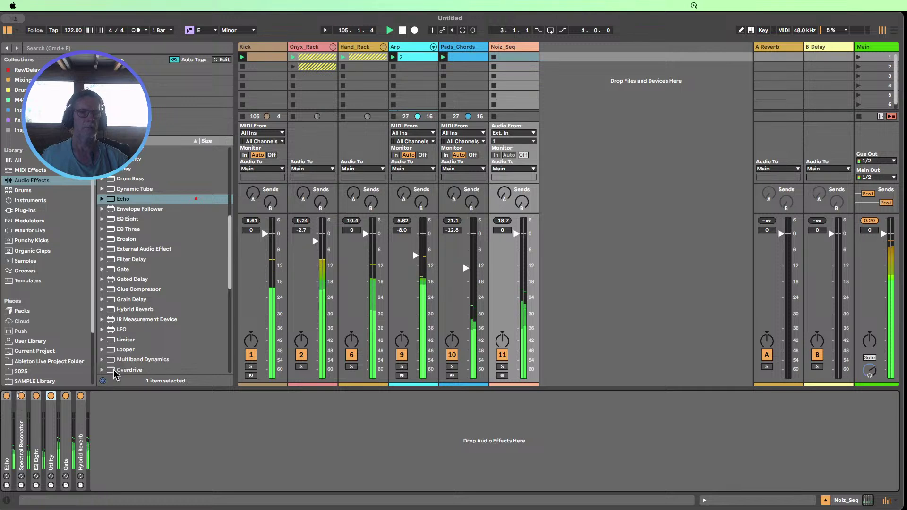
# - Briefly mute the Kick track, and set the Pads_Chords volume to about -13.0 dB and the Arp volume to about -8.8 dB
pyautogui.click(252, 355)
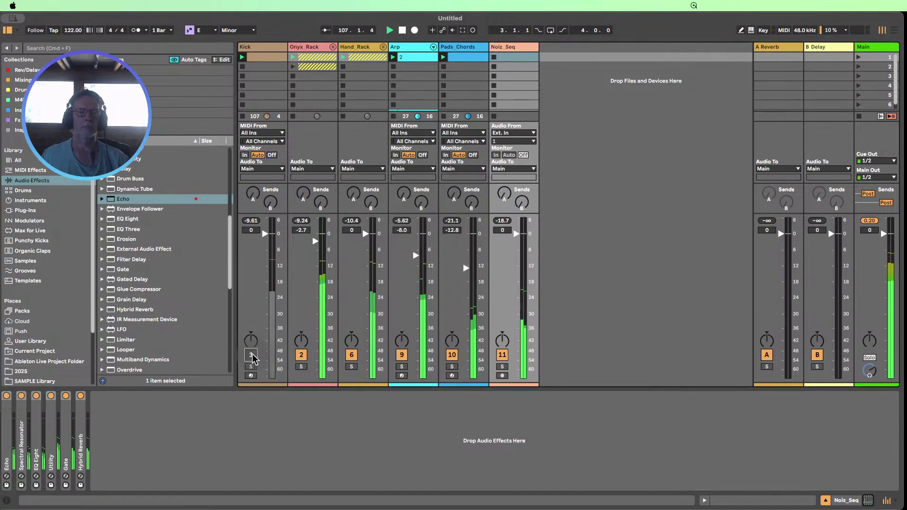
pyautogui.click(251, 355)
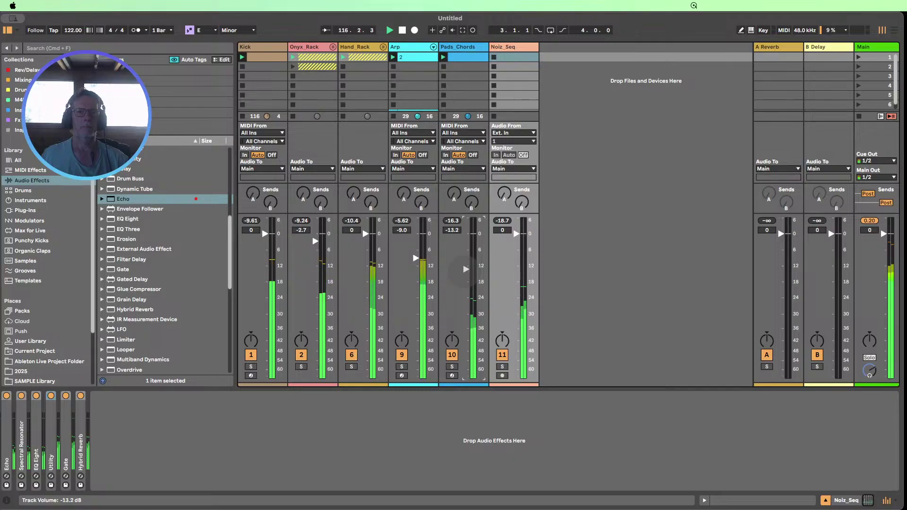
pyautogui.moveTo(466, 268); pyautogui.dragTo(415, 257)
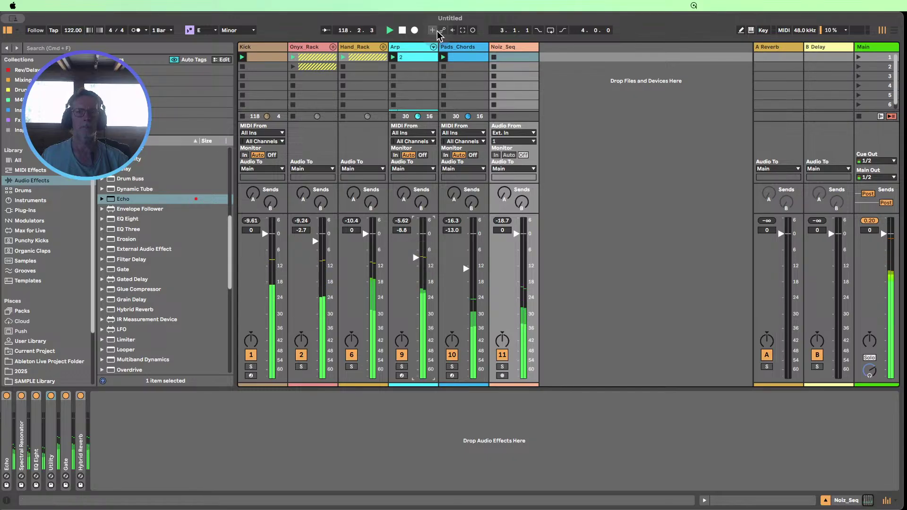
# - Insert a MIDI track directly after Hand_Rack and load the Analog instrument onto it
pyautogui.rightClick(366, 46)
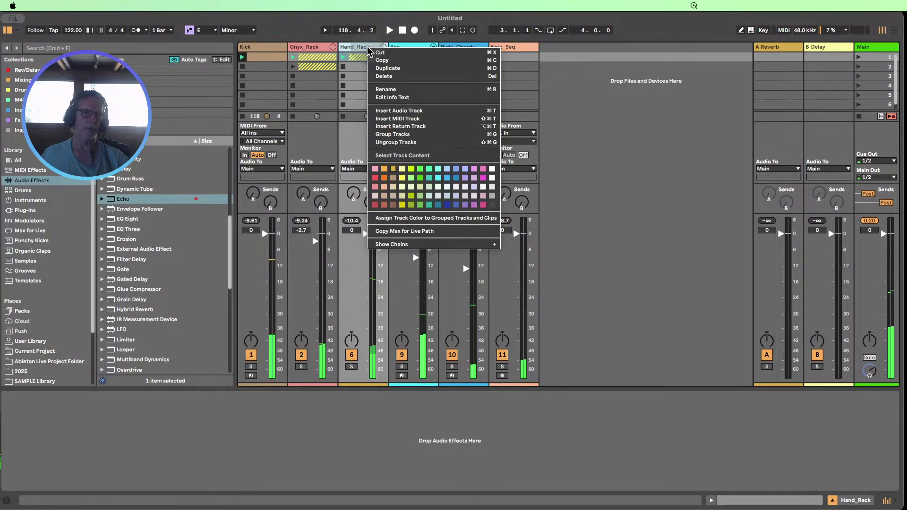
pyautogui.click(407, 118)
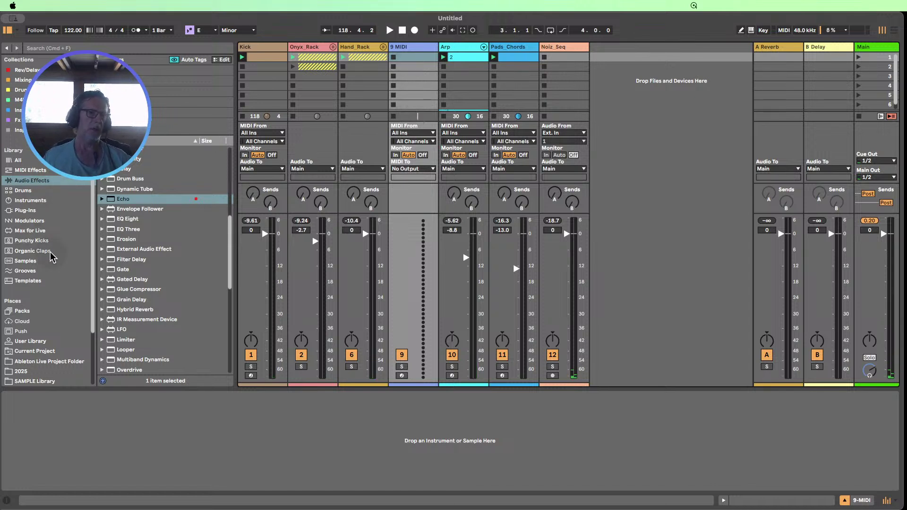
pyautogui.click(30, 201)
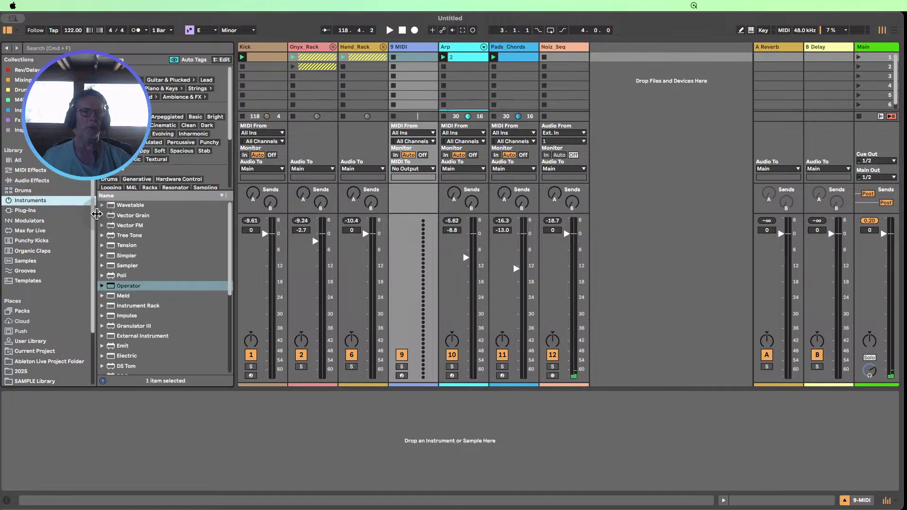
pyautogui.scroll(-5, 160, 269)
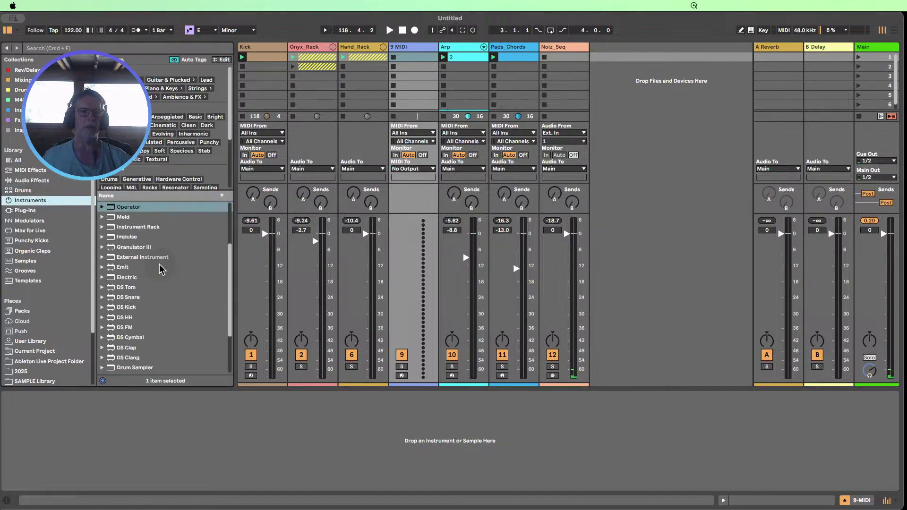
pyautogui.moveTo(122, 374); pyautogui.dragTo(397, 100)
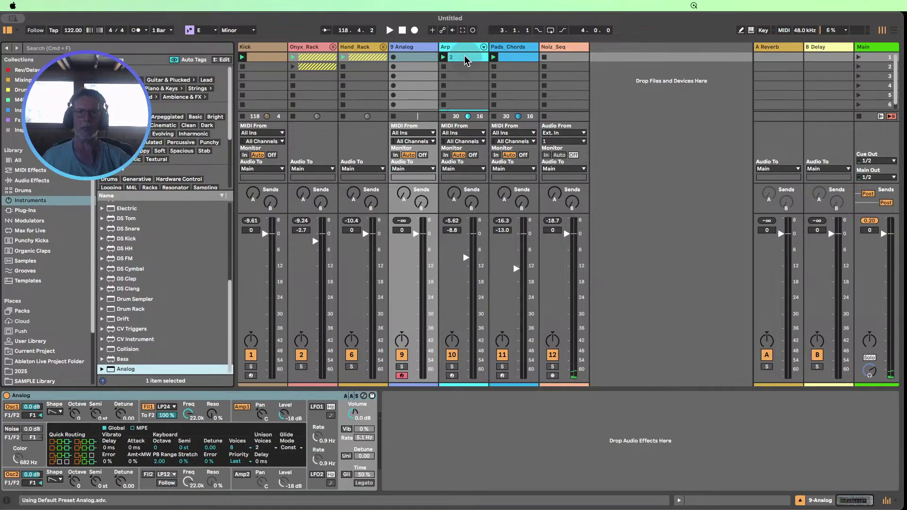
# - Compare the notes of the first-scene Arp and Pads_Chords clips together in the note editor
pyautogui.keyDown('shift'); pyautogui.click(505, 57); pyautogui.keyUp('shift')
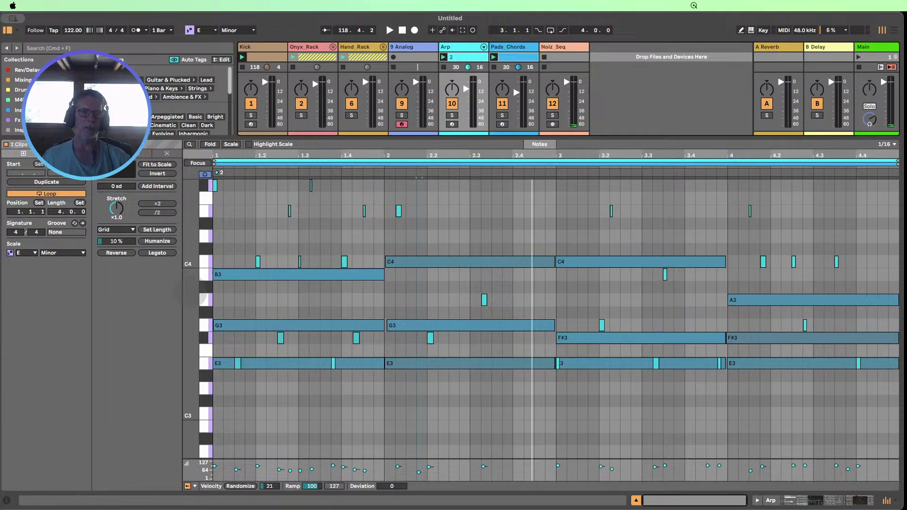
pyautogui.moveTo(204, 299); pyautogui.dragTo(204, 287)
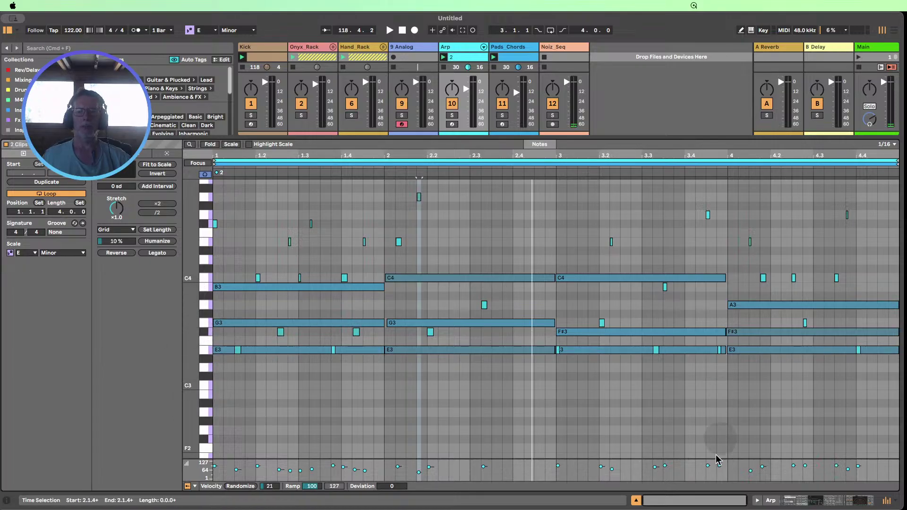
pyautogui.click(635, 501)
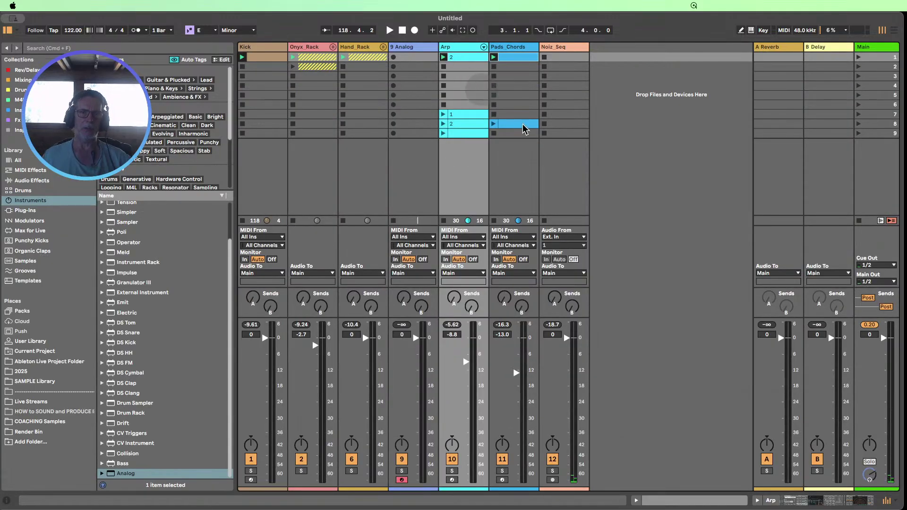
# - Transpose all notes of the first Pads_Chords clip down one octave
pyautogui.doubleClick(515, 58)
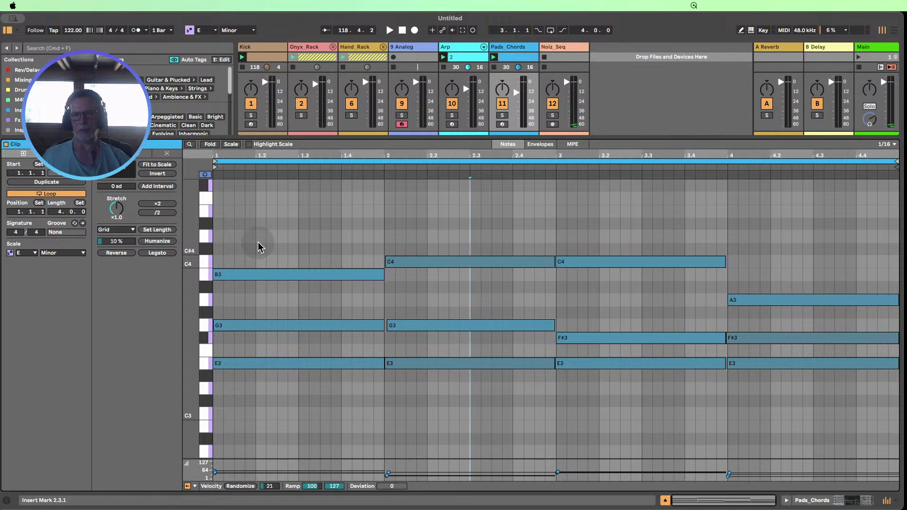
pyautogui.moveTo(257, 230); pyautogui.dragTo(846, 416)
pyautogui.hotkey('shift', 'Down')
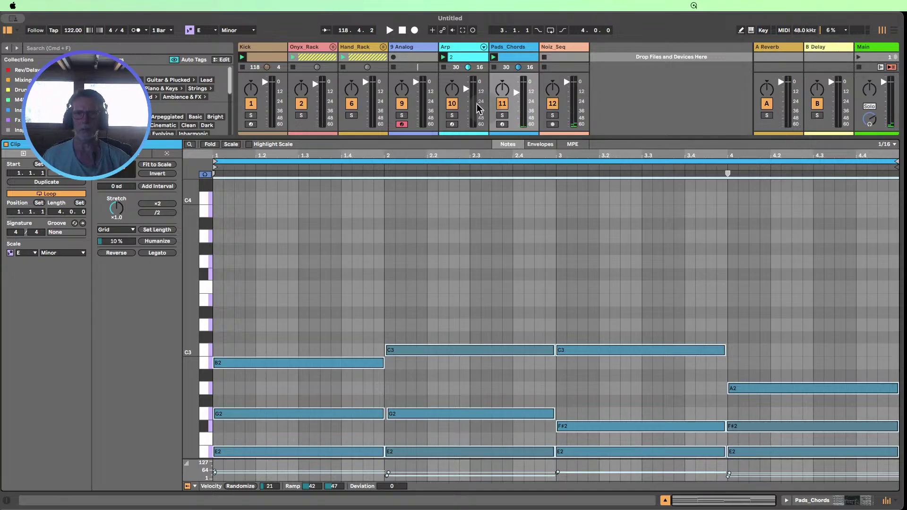
# - Check the transposed chord notes against the Arp notes with both clips shown in the note editor
pyautogui.keyDown('shift'); pyautogui.click(466, 57); pyautogui.keyUp('shift')
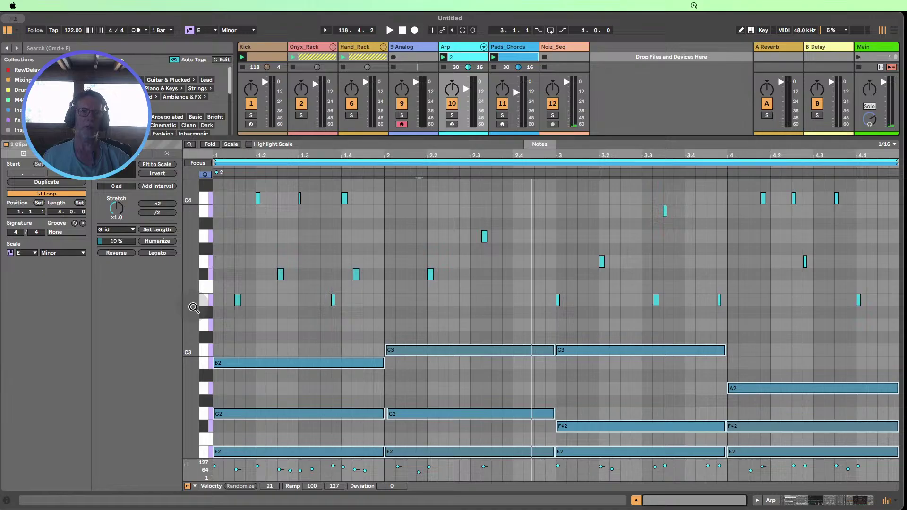
pyautogui.moveTo(194, 307); pyautogui.dragTo(180, 307)
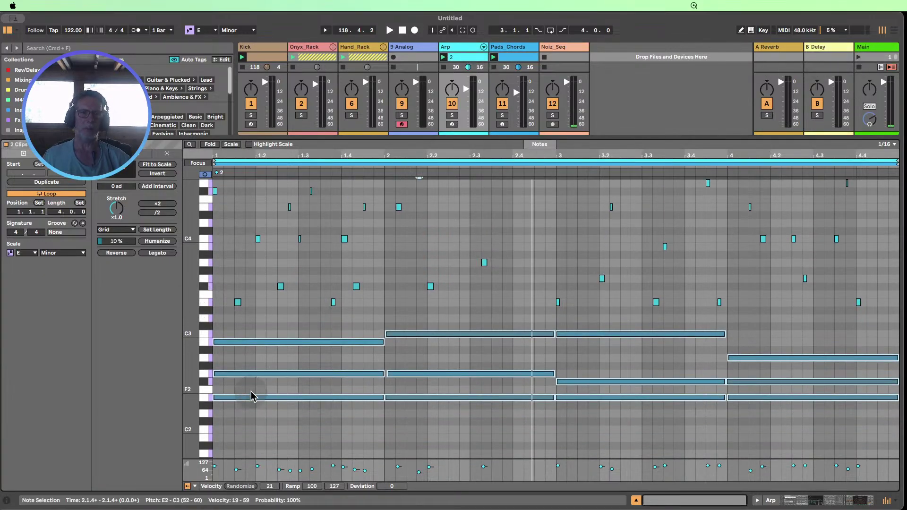
pyautogui.click(245, 420)
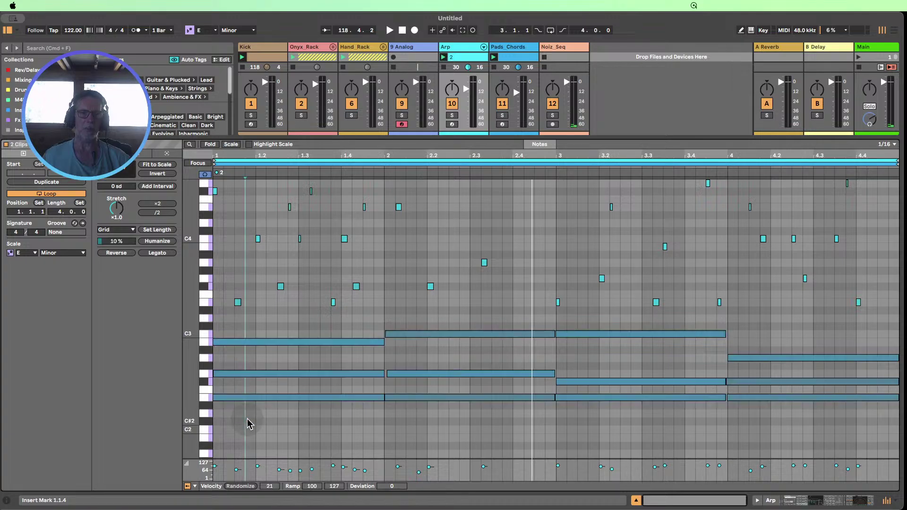
# - Launch the first scene and raise the Pads_Chords track volume to about -9 dB during playback
pyautogui.click(860, 58)
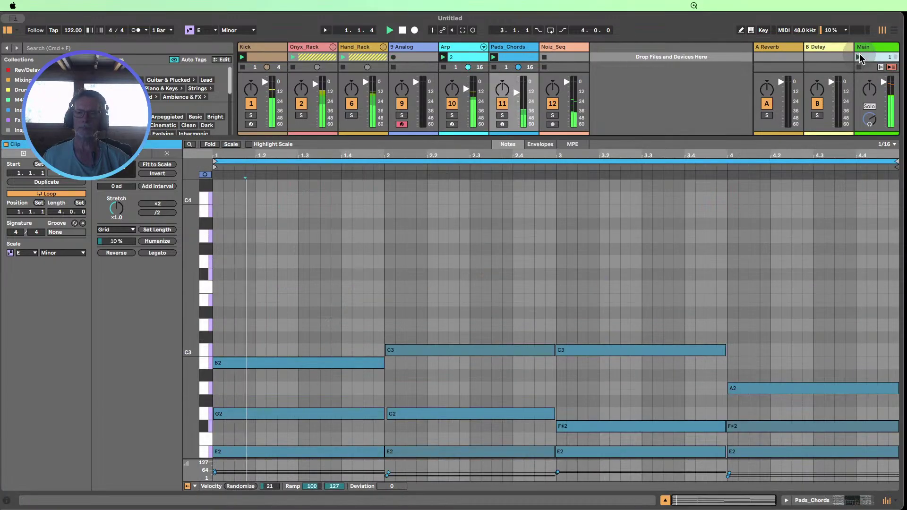
pyautogui.click(665, 500)
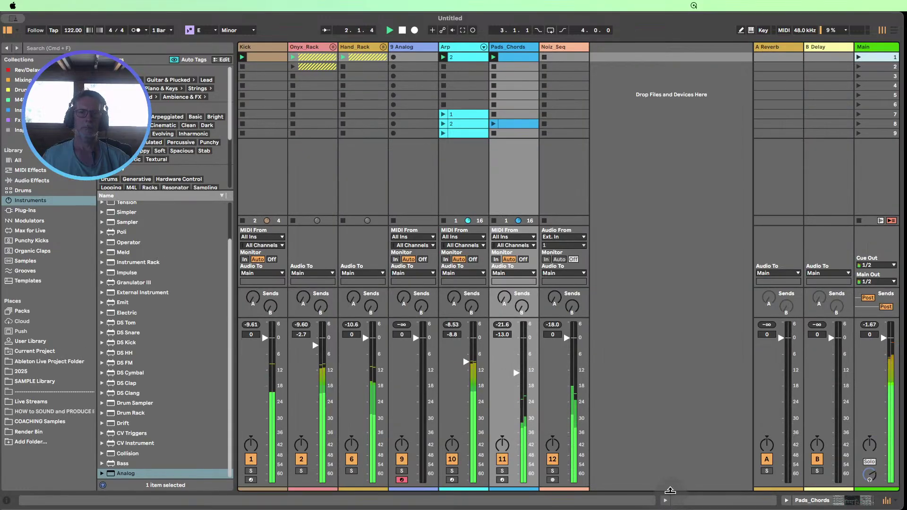
pyautogui.click(517, 375)
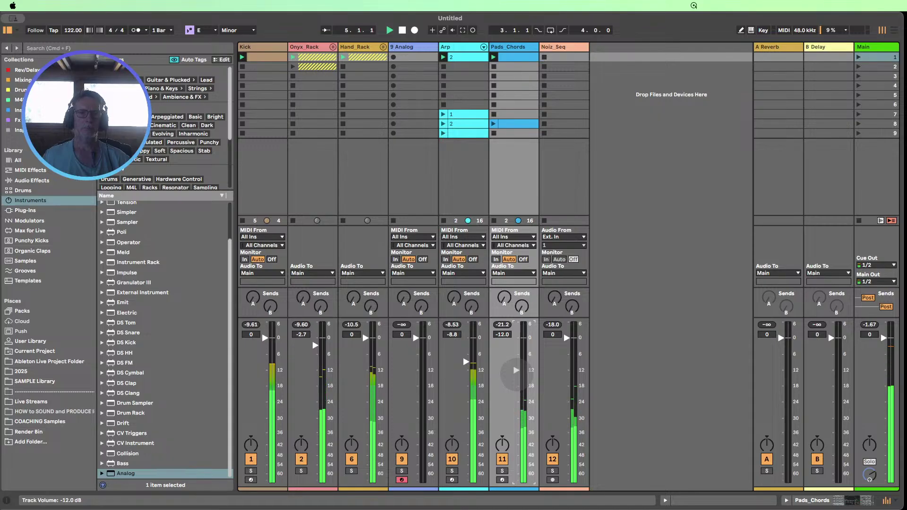
pyautogui.moveTo(516, 369); pyautogui.dragTo(516, 363)
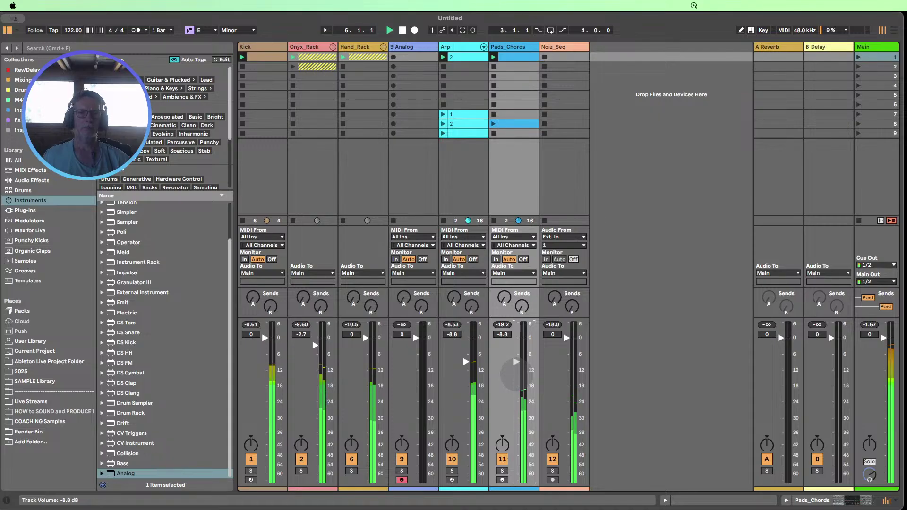
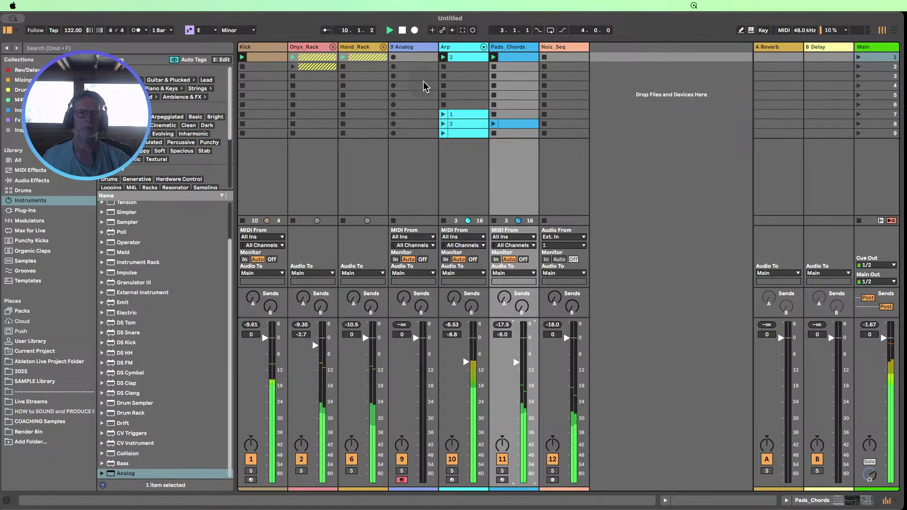
# - Stop playback and insert another MIDI track directly after Hand_Rack
pyautogui.click(402, 31)
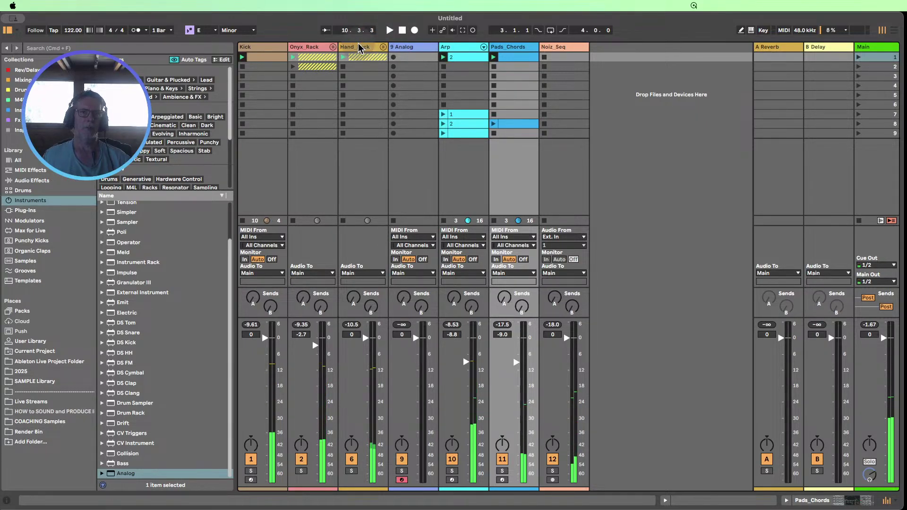
pyautogui.rightClick(360, 47)
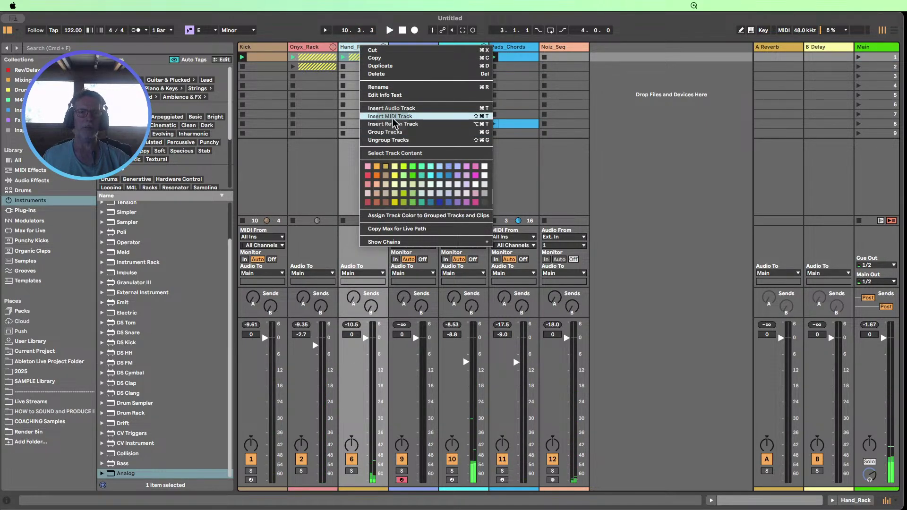
pyautogui.click(392, 119)
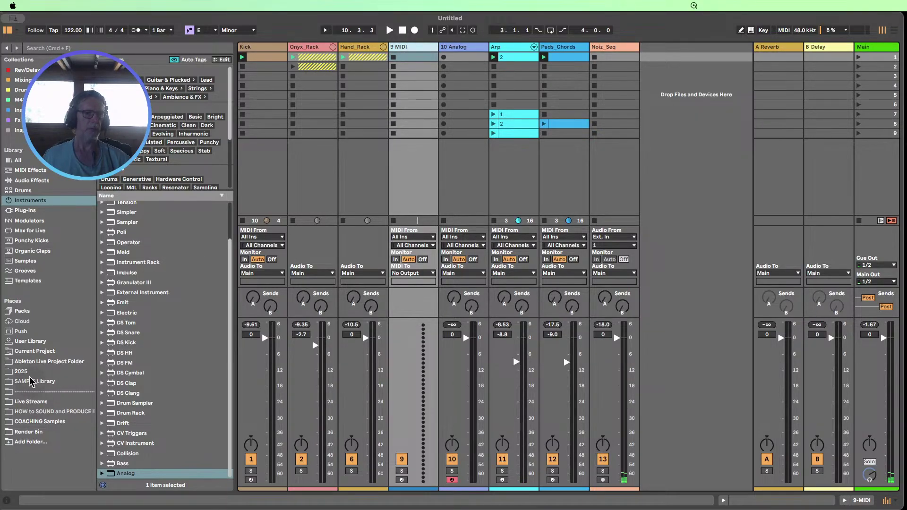
# - Preview the Shaker 808X.wav sample from the Live Streams folder
pyautogui.click(33, 402)
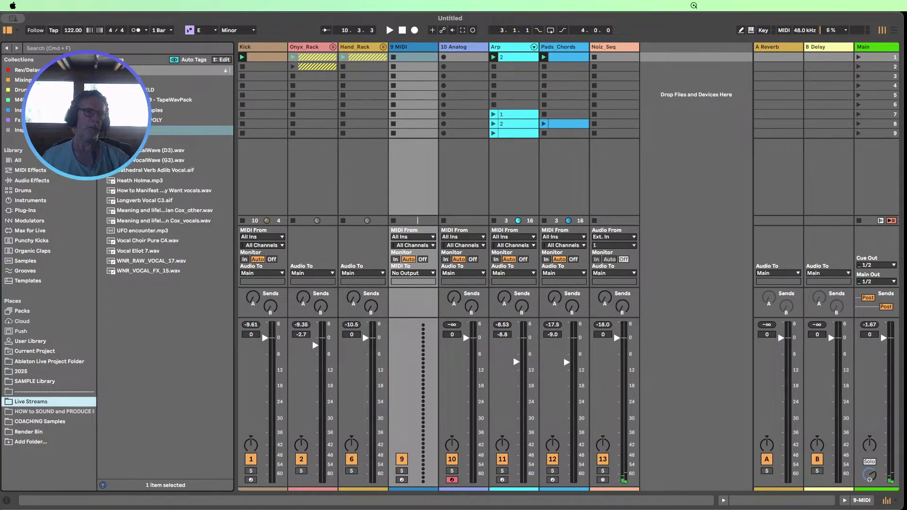
pyautogui.click(101, 80)
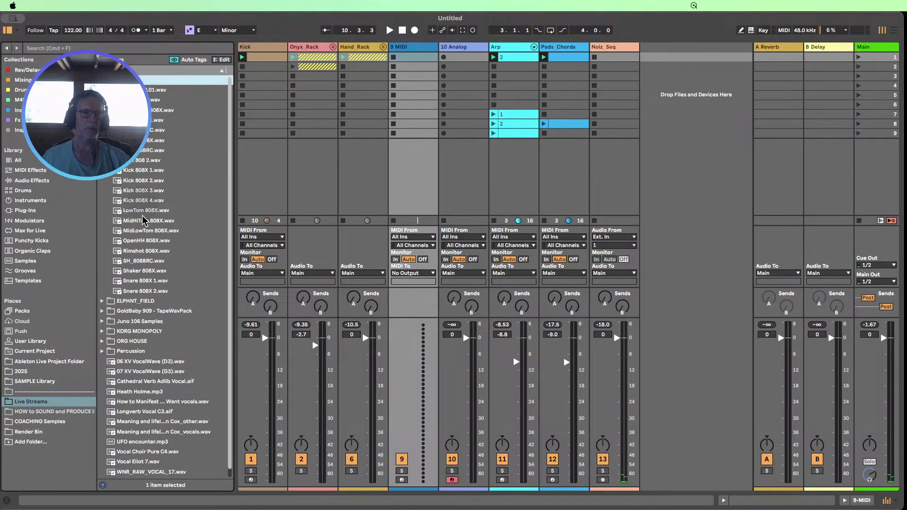
pyautogui.click(138, 272)
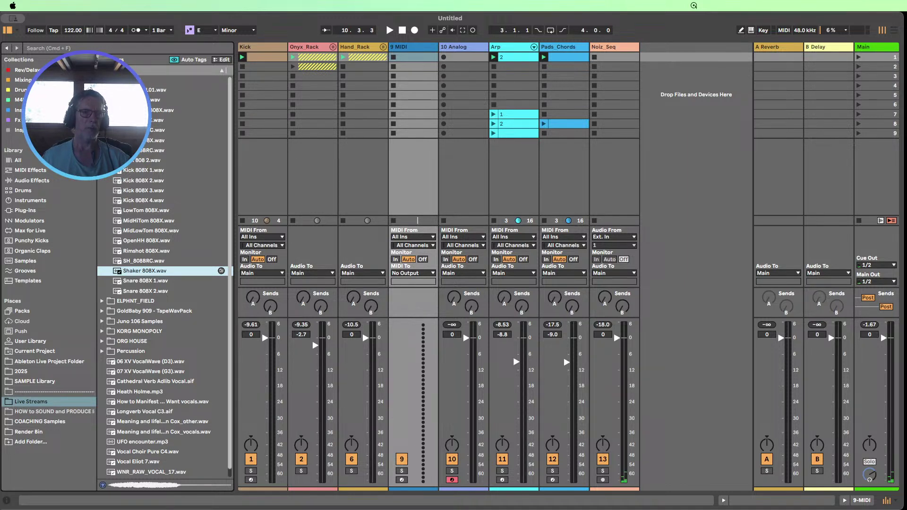
pyautogui.scroll(-5, 165, 276)
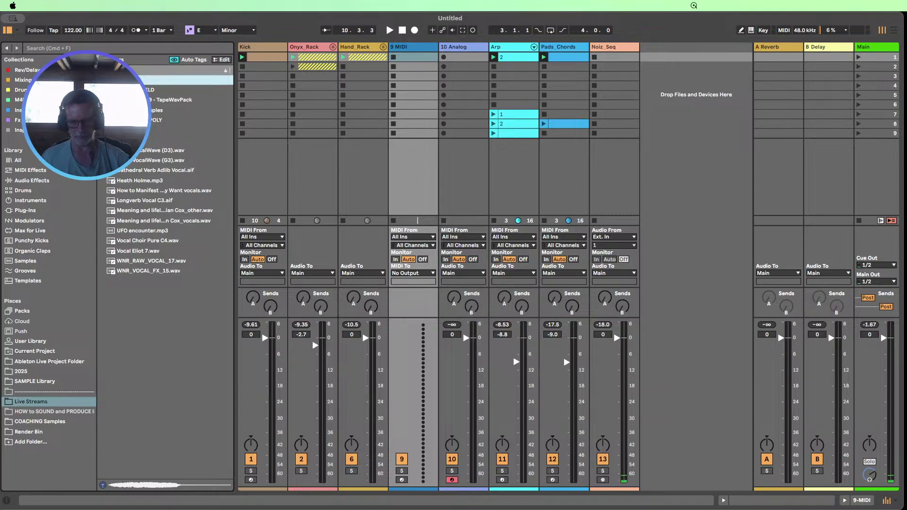
# - Search the whole library for "open" and filter the results by the Hihat tag
pyautogui.press('super+f')
pyautogui.write('ope')
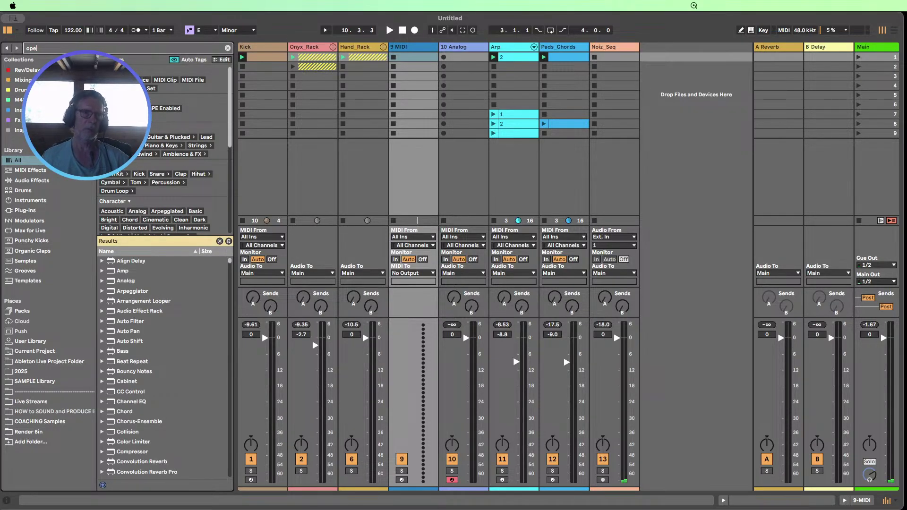
pyautogui.write('n')
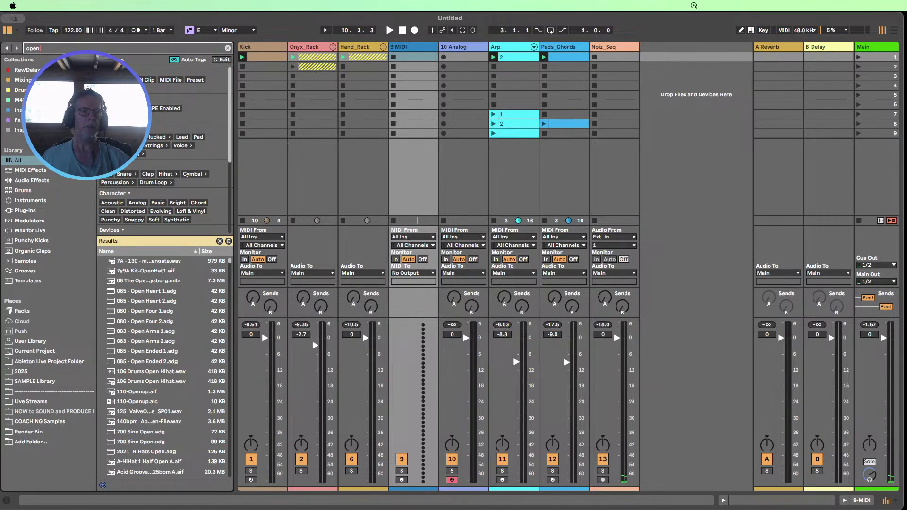
pyautogui.click(110, 88)
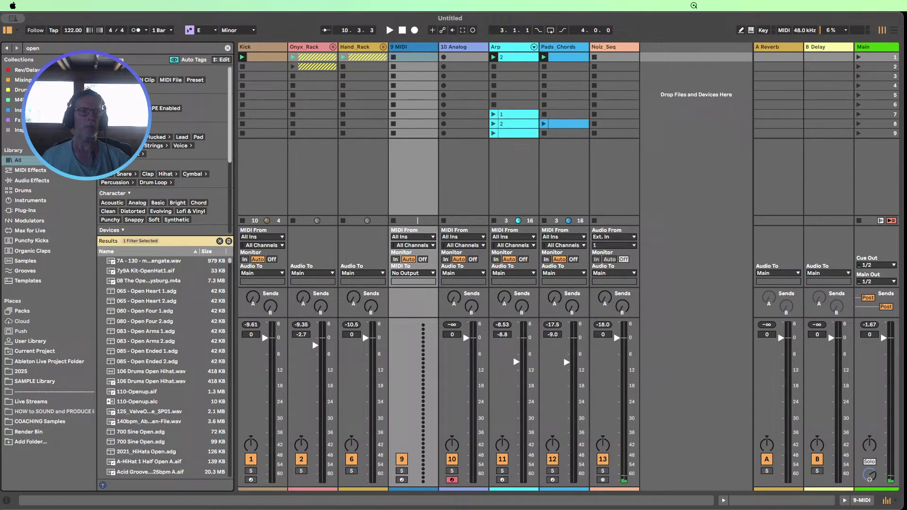
pyautogui.click(165, 174)
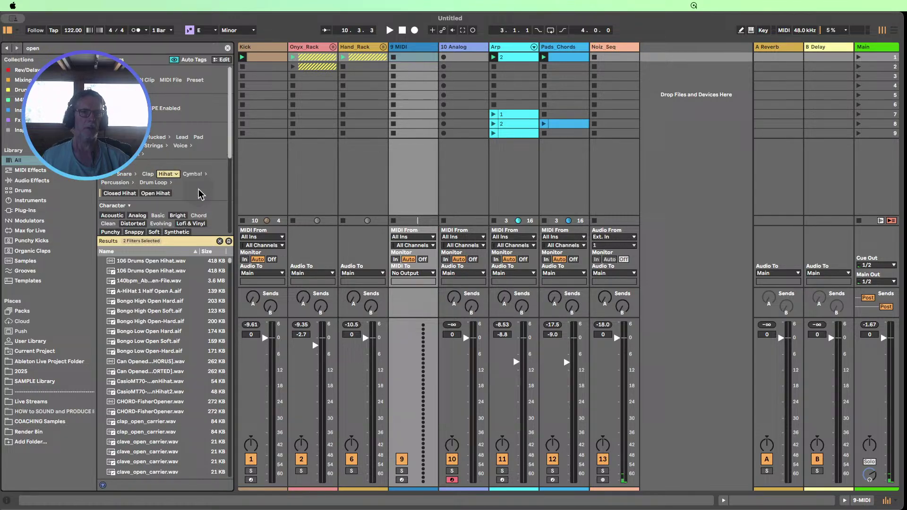
# - Audition the 106 Drums and DR110 open hi-hat samples among the filtered search results
pyautogui.click(158, 262)
pyautogui.click(157, 272)
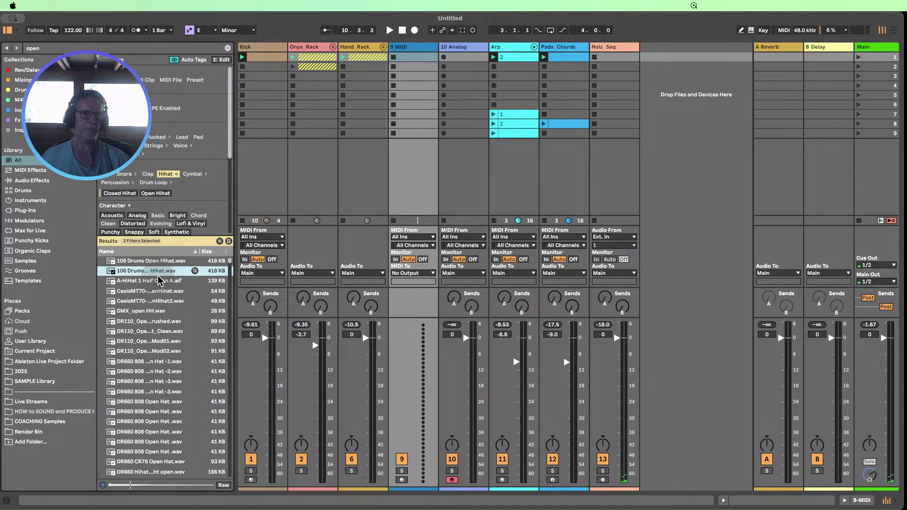
pyautogui.click(138, 322)
pyautogui.click(138, 331)
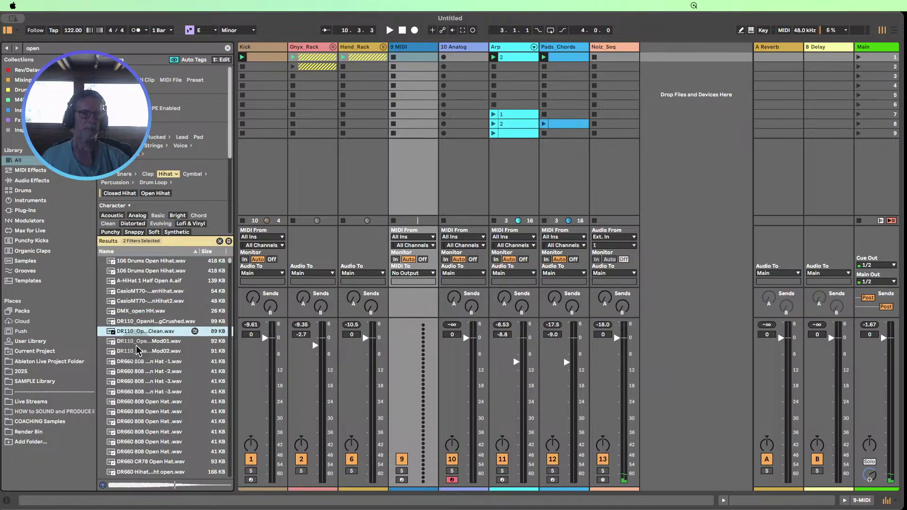
pyautogui.click(138, 341)
pyautogui.click(137, 351)
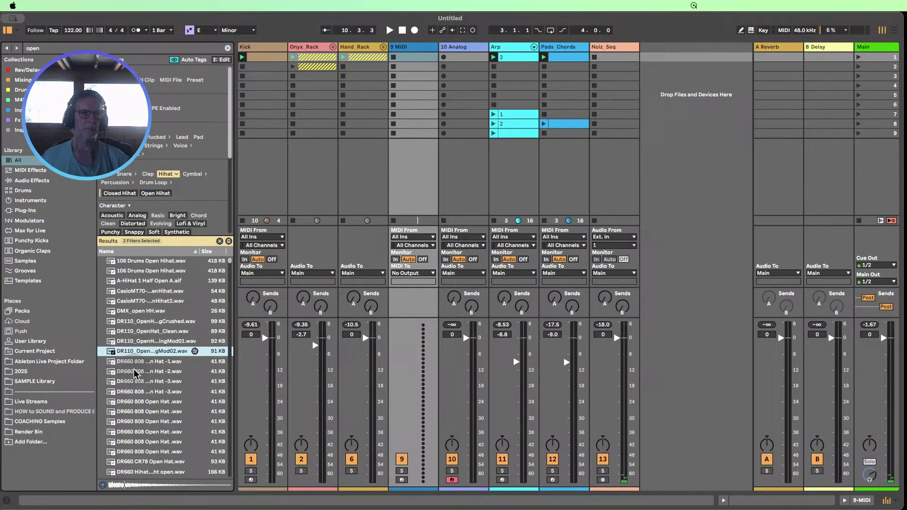
# - Audition several DR660 808 Open Hat samples in the search results
pyautogui.click(137, 362)
pyautogui.scroll(-3, 137, 316)
pyautogui.click(137, 320)
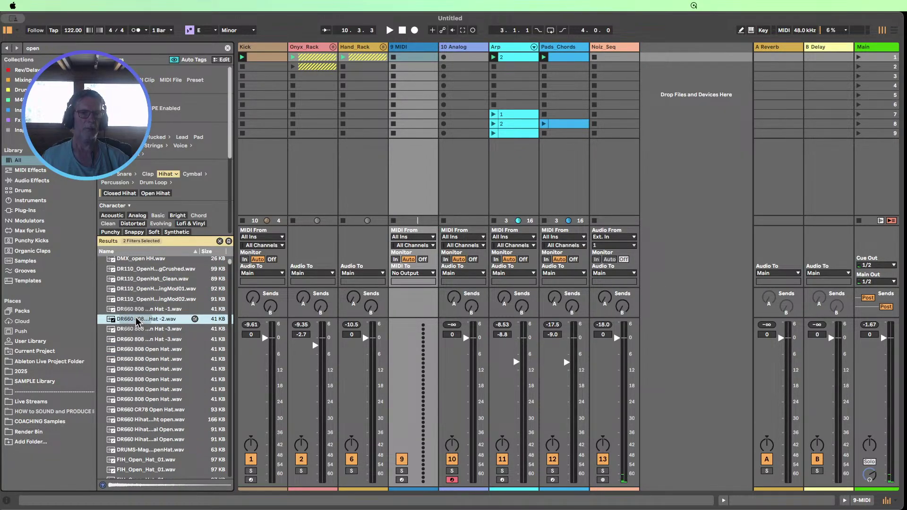
pyautogui.click(137, 330)
pyautogui.click(135, 349)
pyautogui.scroll(-4, 138, 368)
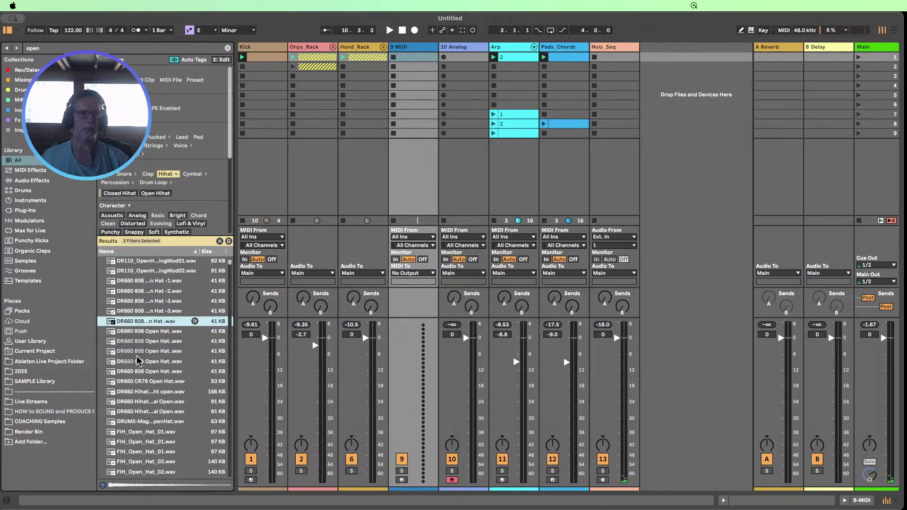
# - Audition the FIH_Open_Hat_01 and FIH_Open_Hat_02 samples
pyautogui.click(140, 393)
pyautogui.scroll(-2, 140, 392)
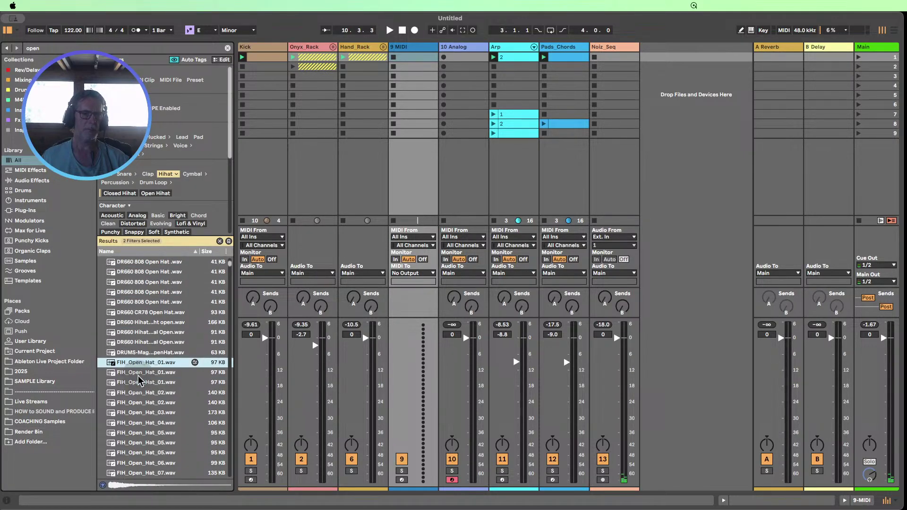
pyautogui.click(141, 384)
pyautogui.click(141, 403)
pyautogui.scroll(-10, 144, 392)
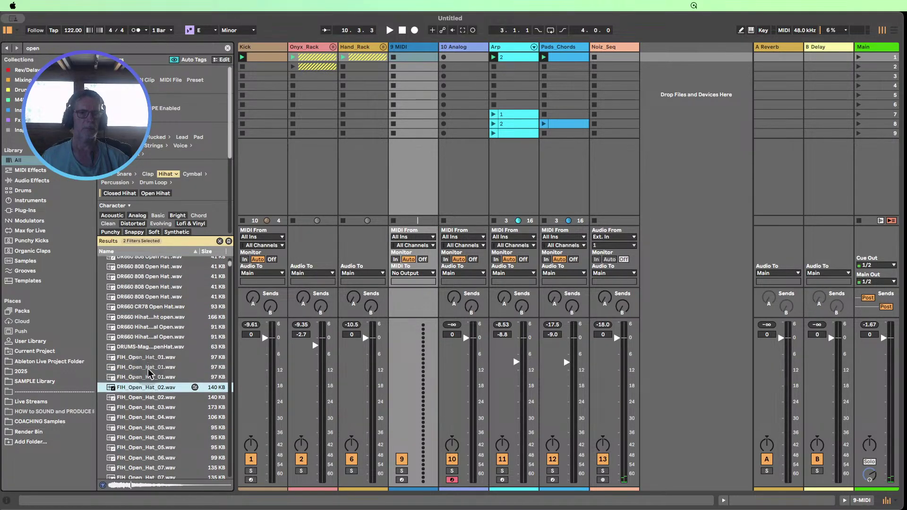
# - Audition several of the short "hat open" samples further down the search results
pyautogui.scroll(-6, 148, 373)
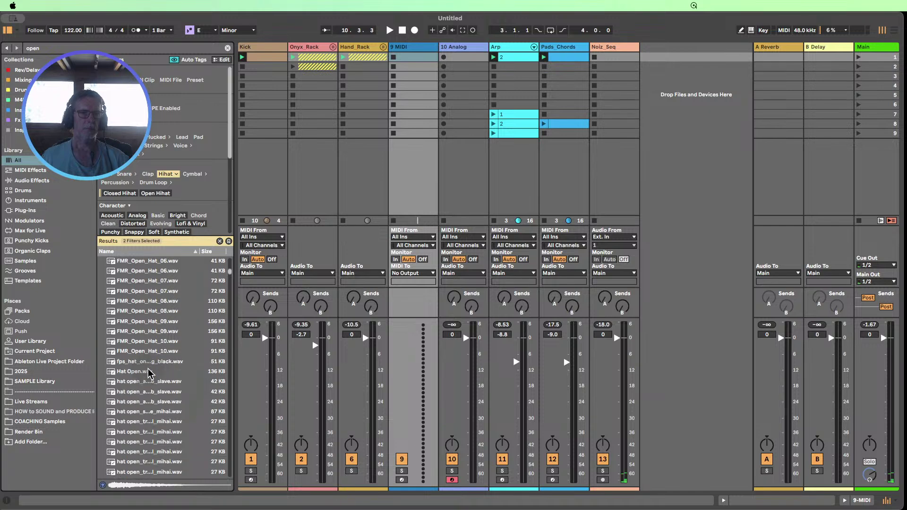
pyautogui.click(132, 391)
pyautogui.scroll(-4, 154, 392)
pyautogui.click(154, 374)
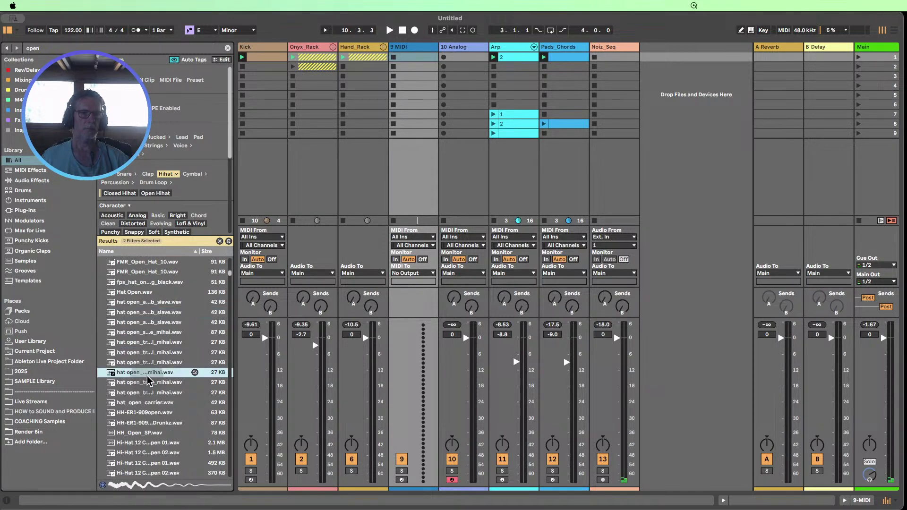
pyautogui.scroll(-3, 155, 375)
pyautogui.click(136, 336)
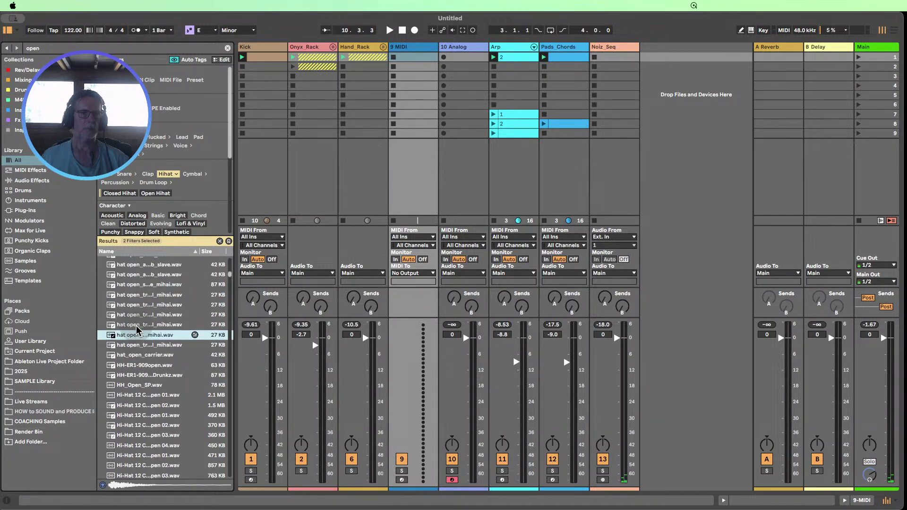
pyautogui.click(134, 325)
pyautogui.scroll(-4, 139, 360)
# - Search the library for "pml" instead of "open", with the Hihat tag filter kept
pyautogui.scroll(-10, 140, 362)
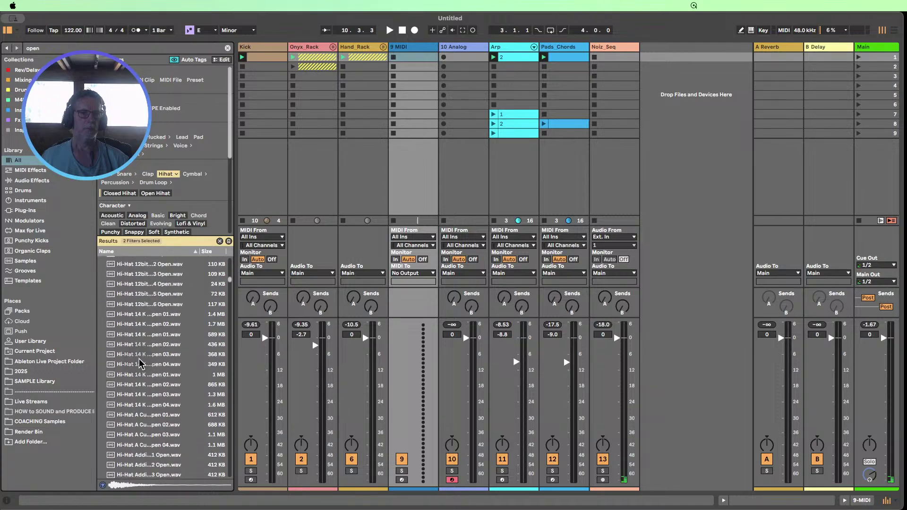
pyautogui.scroll(-10, 140, 363)
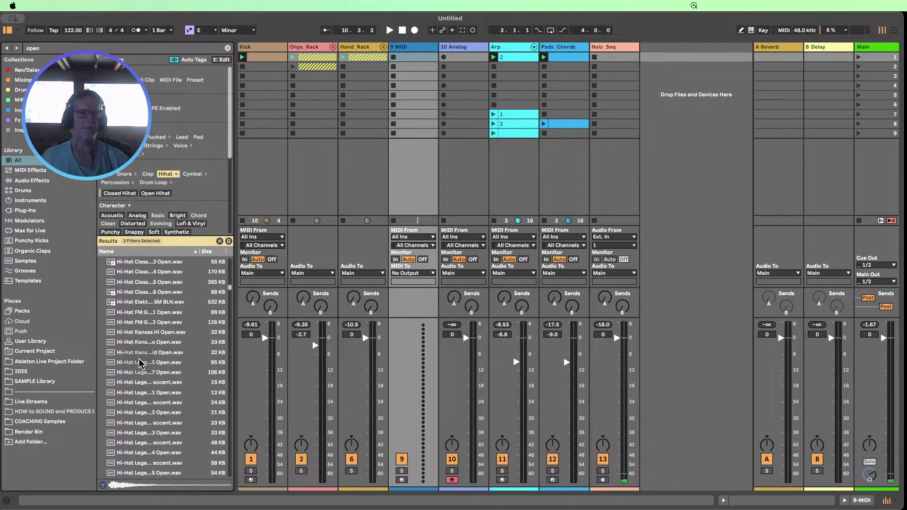
pyautogui.scroll(-3, 140, 363)
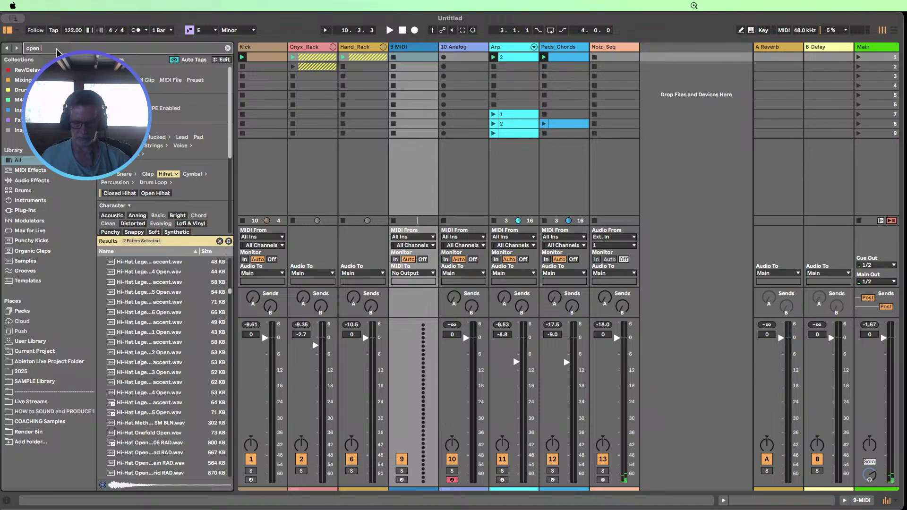
pyautogui.write('l')
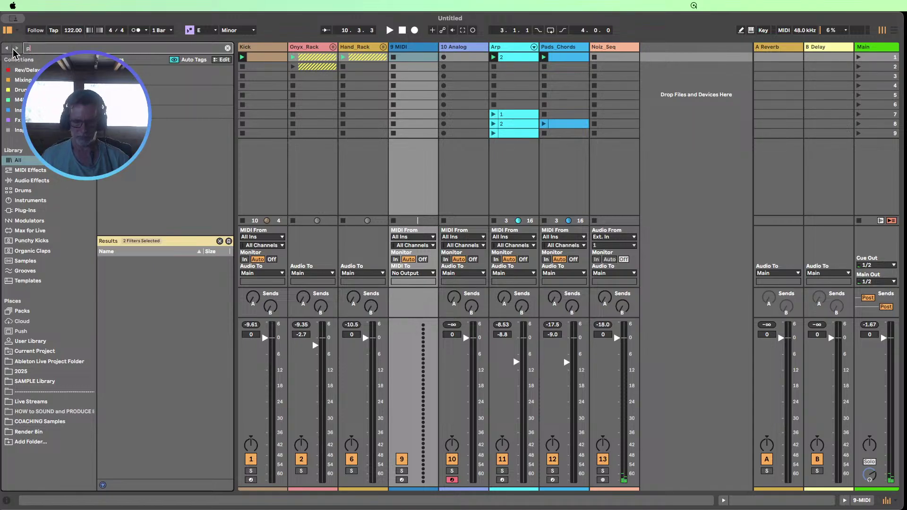
pyautogui.write('ml')
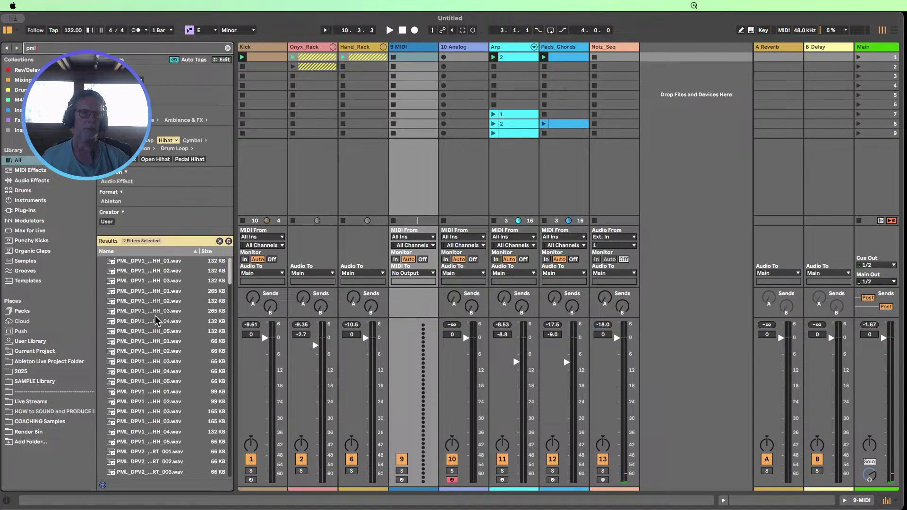
# - Audition the 132 KB and 265 KB PML_DPV1 hi-hat samples, continuing to the first 66 KB one
pyautogui.click(141, 260)
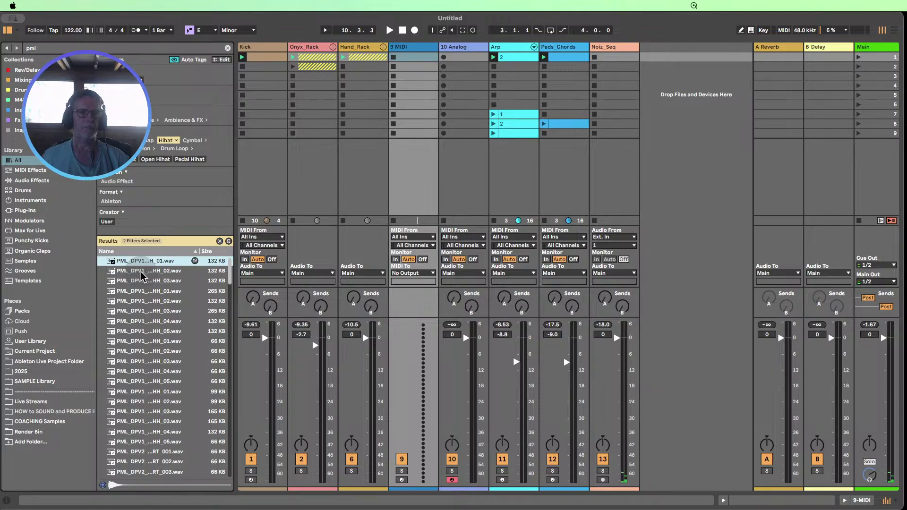
pyautogui.click(145, 271)
pyautogui.click(147, 280)
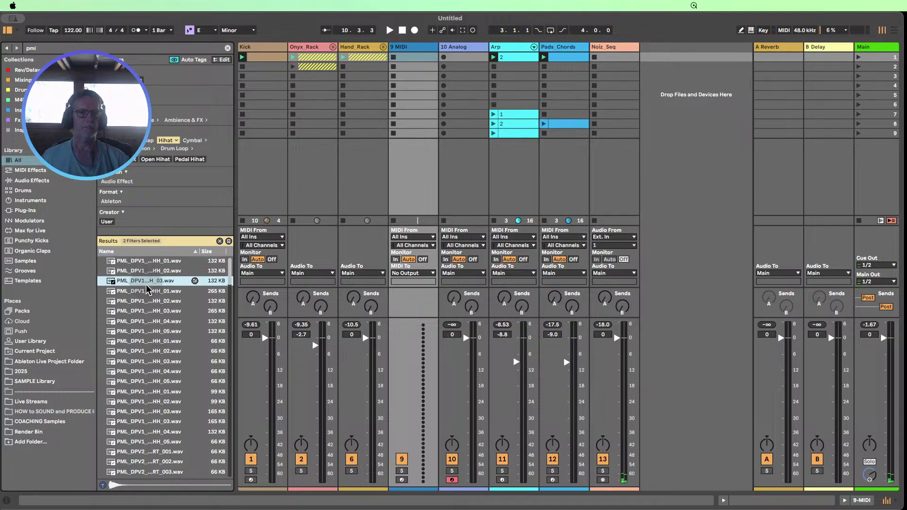
pyautogui.click(148, 291)
pyautogui.click(150, 302)
pyautogui.click(152, 310)
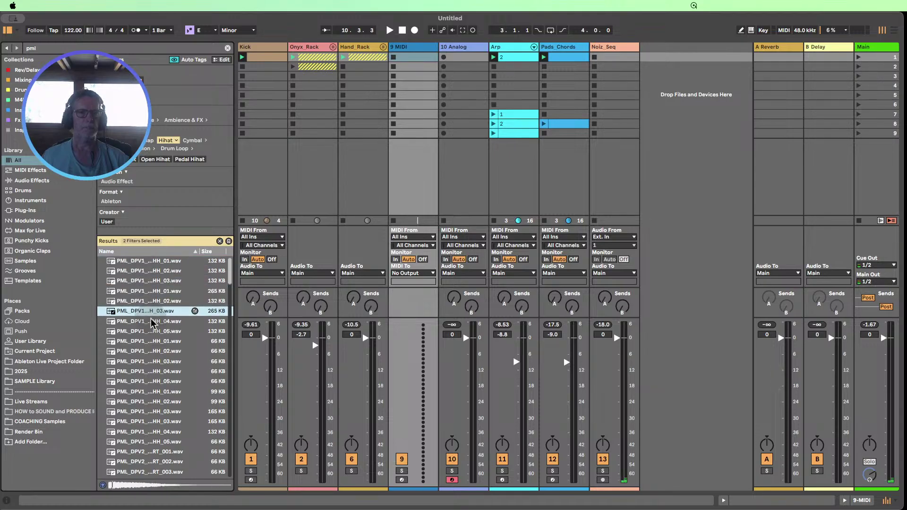
pyautogui.click(154, 321)
pyautogui.press('Down')
pyautogui.press('Down')
pyautogui.press('Down')
pyautogui.press('Down')
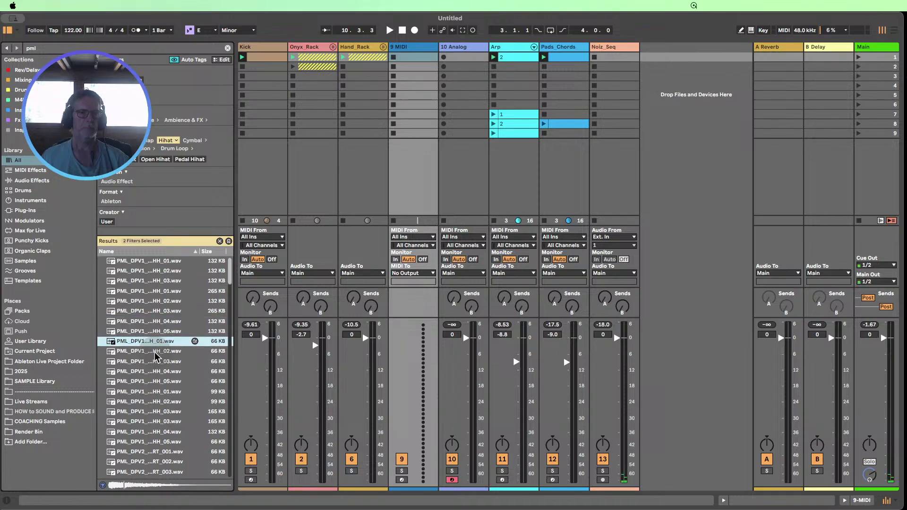
# - Audition the remaining PML_DPV1 hi-hat samples, from the 66 KB HH_04 sample onward
pyautogui.click(155, 372)
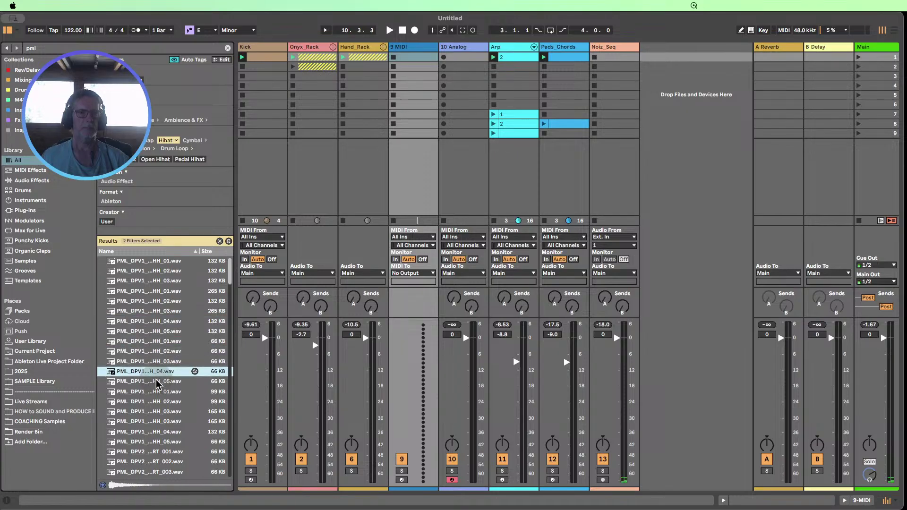
pyautogui.click(154, 381)
pyautogui.click(152, 392)
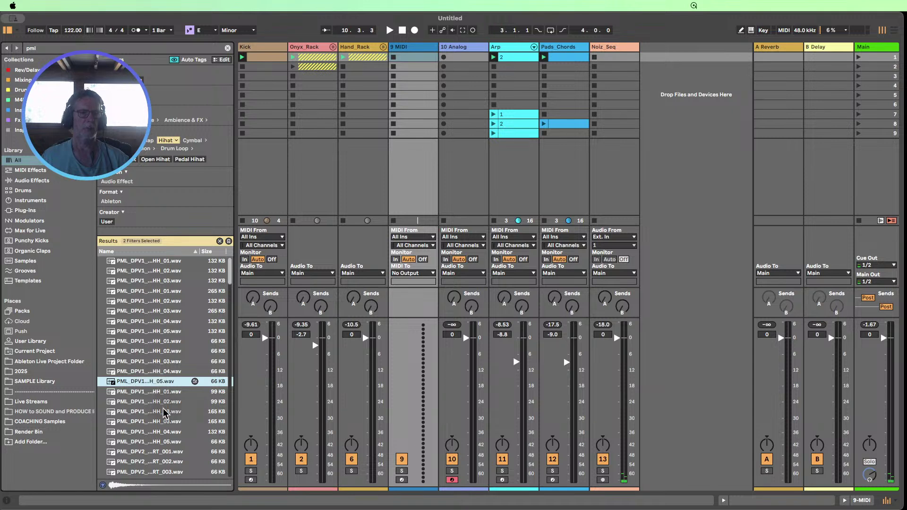
pyautogui.click(161, 406)
pyautogui.click(155, 413)
pyautogui.click(155, 422)
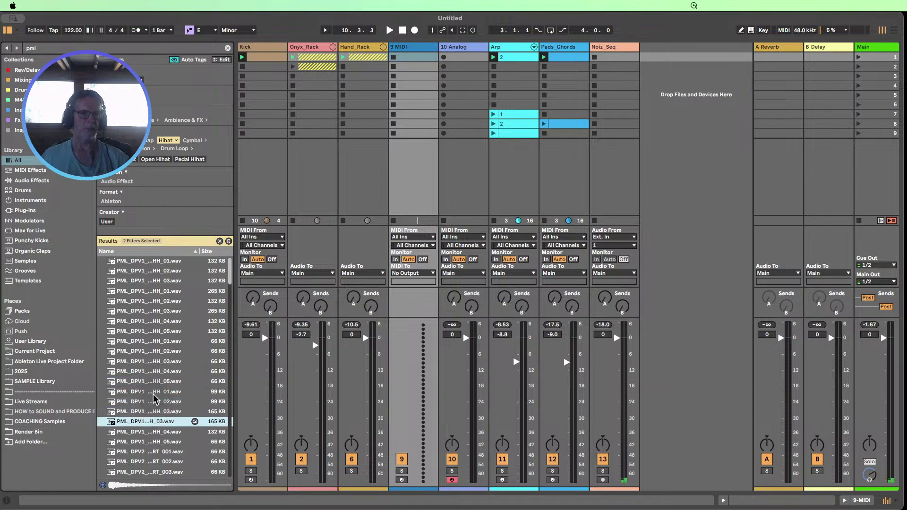
pyautogui.scroll(-5, 153, 393)
pyautogui.click(152, 348)
pyautogui.moveTo(152, 361); pyautogui.dragTo(155, 366)
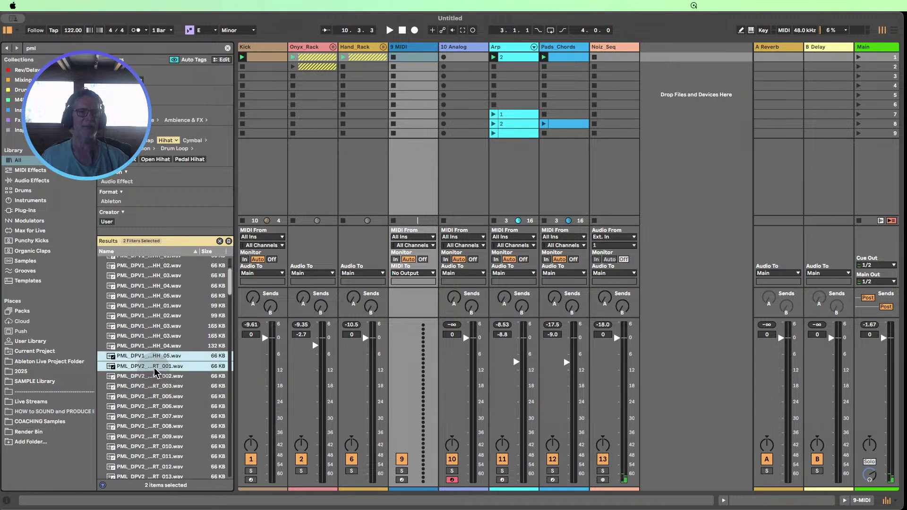
# - Audition the PML_DPV2 short hi-hat samples from 002 to 009
pyautogui.scroll(-1, 155, 365)
pyautogui.click(150, 351)
pyautogui.click(151, 371)
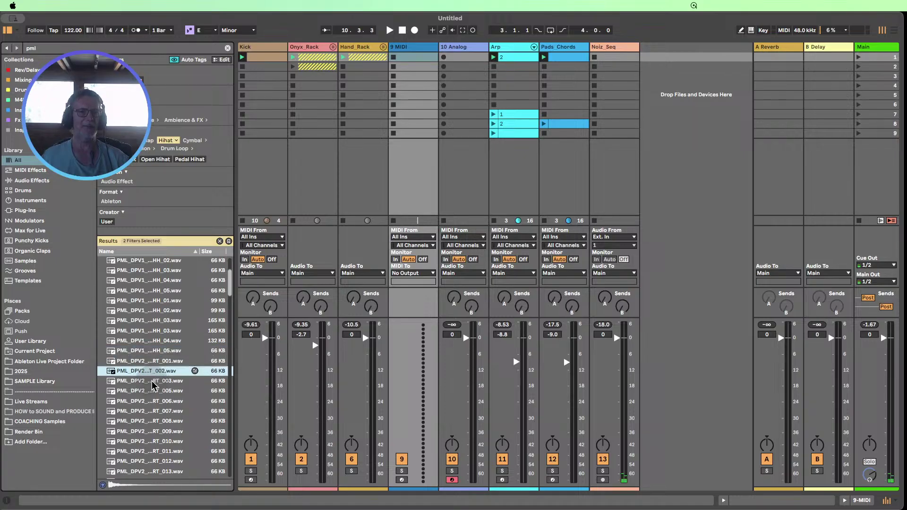
pyautogui.scroll(-3, 155, 384)
pyautogui.click(148, 366)
pyautogui.click(148, 395)
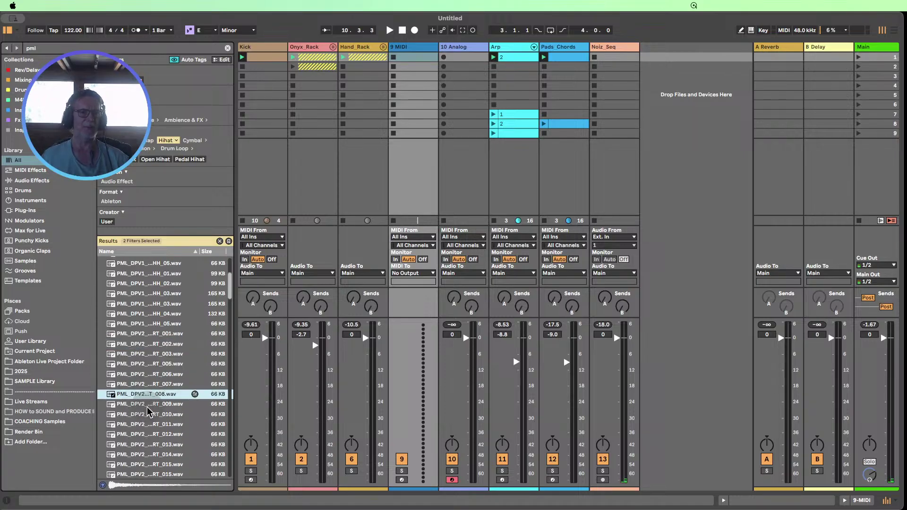
pyautogui.click(147, 405)
pyautogui.click(147, 397)
pyautogui.click(150, 406)
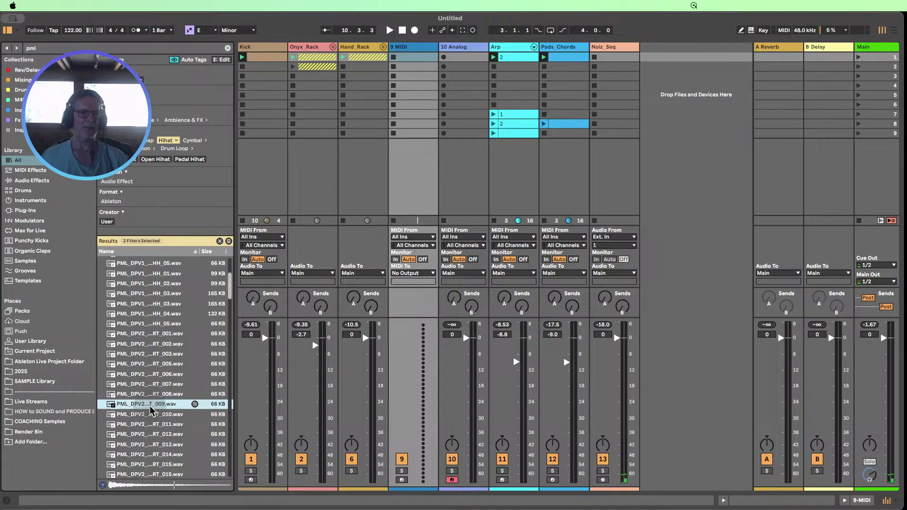
# - Show the empty MIDI track's device chain and load the PML_DPV2_CHH_1_SHORT_009 sample into it as an instrument
pyautogui.doubleClick(406, 46)
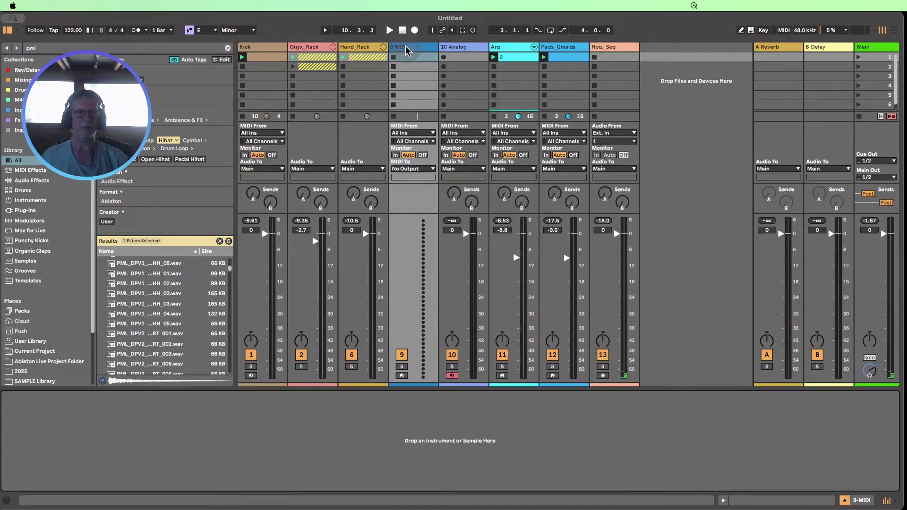
pyautogui.click(150, 344)
pyautogui.scroll(-4, 153, 317)
pyautogui.click(157, 291)
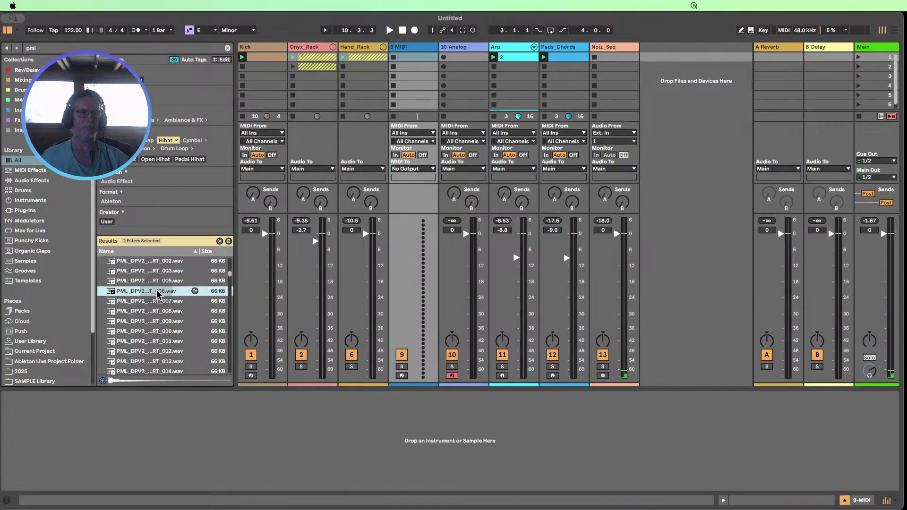
pyautogui.click(165, 322)
pyautogui.moveTo(163, 321); pyautogui.dragTo(160, 448)
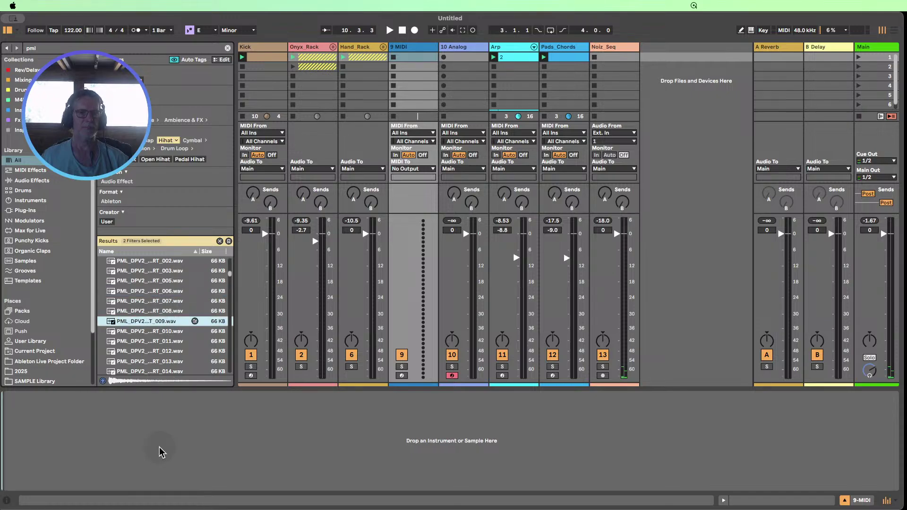
# - Create a one-bar clip in the hi-hat track's first slot with sixteenth-note C3 hits at 1.1.3, 1.2.3, 1.3.3 and 1.4.3
pyautogui.doubleClick(410, 58)
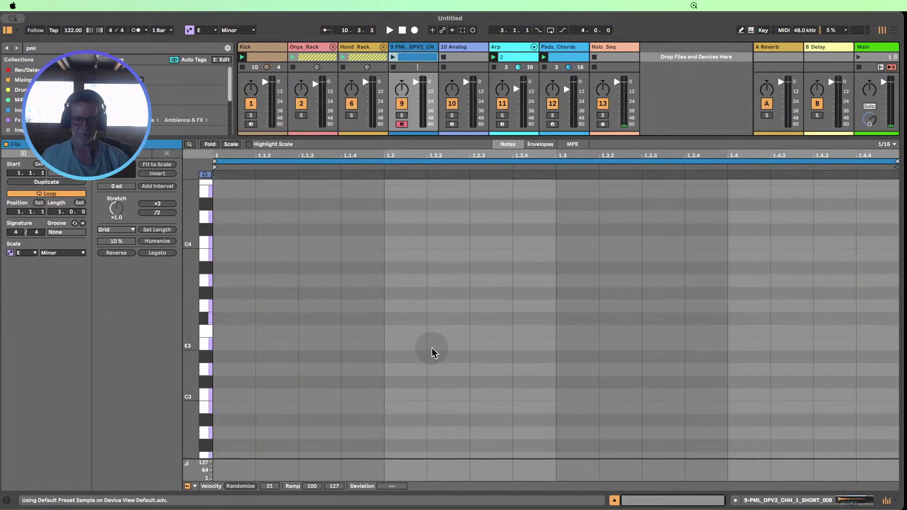
pyautogui.press('b')
pyautogui.click(320, 394)
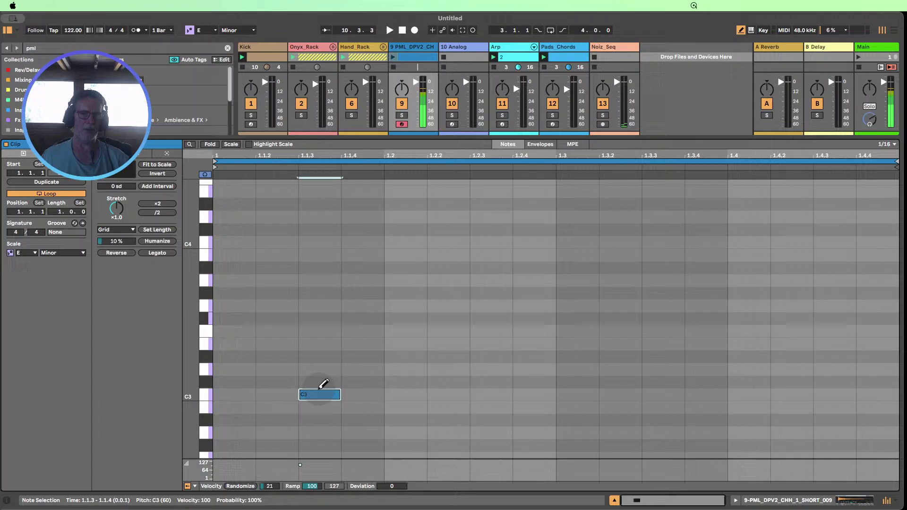
pyautogui.click(491, 394)
pyautogui.click(663, 382)
pyautogui.moveTo(675, 380); pyautogui.dragTo(704, 392)
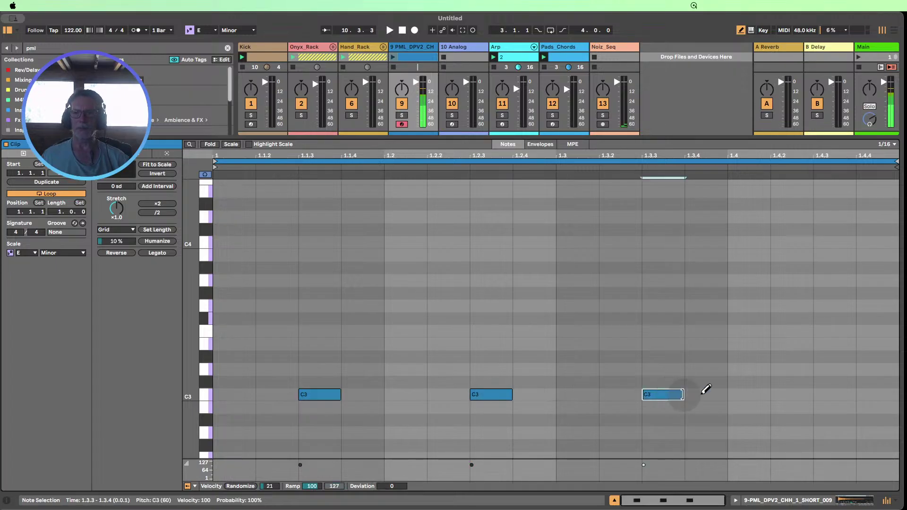
pyautogui.click(833, 394)
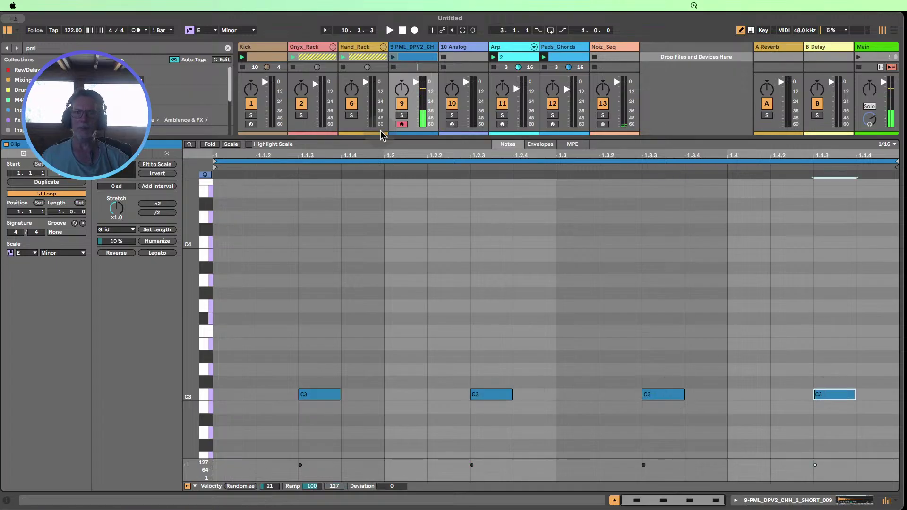
# - Launch the new hi-hat clip alongside the other tracks and show the hi-hat track's sampler device
pyautogui.click(392, 57)
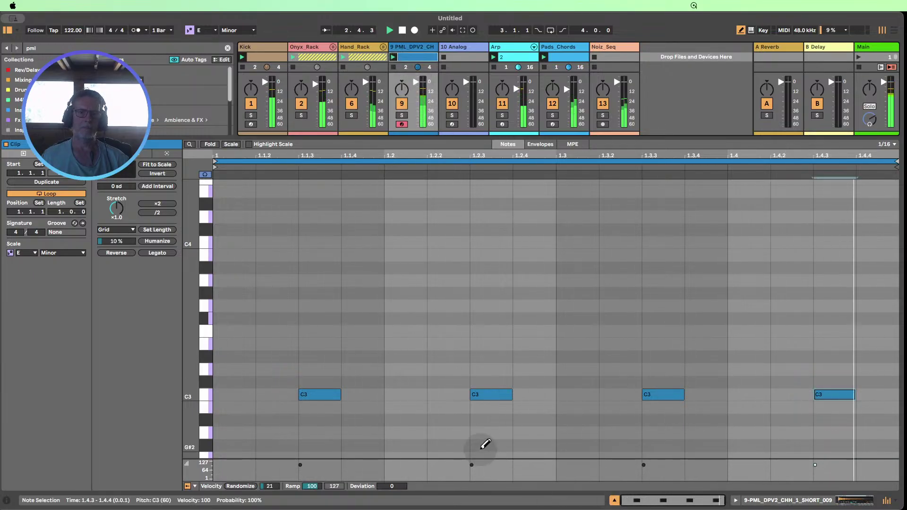
pyautogui.click(761, 500)
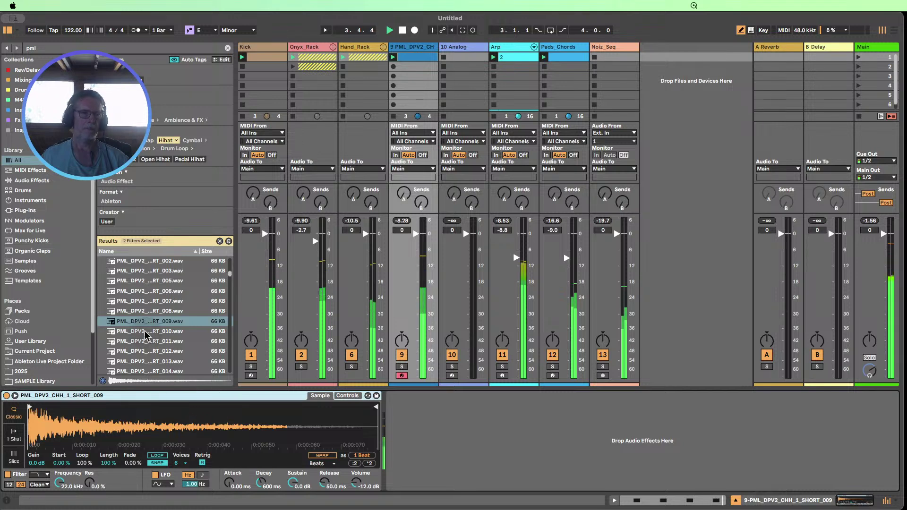
# - Audition the PML_DPV2 short hi-hat samples from 010 to 015 while the track plays
pyautogui.click(145, 331)
pyautogui.click(151, 341)
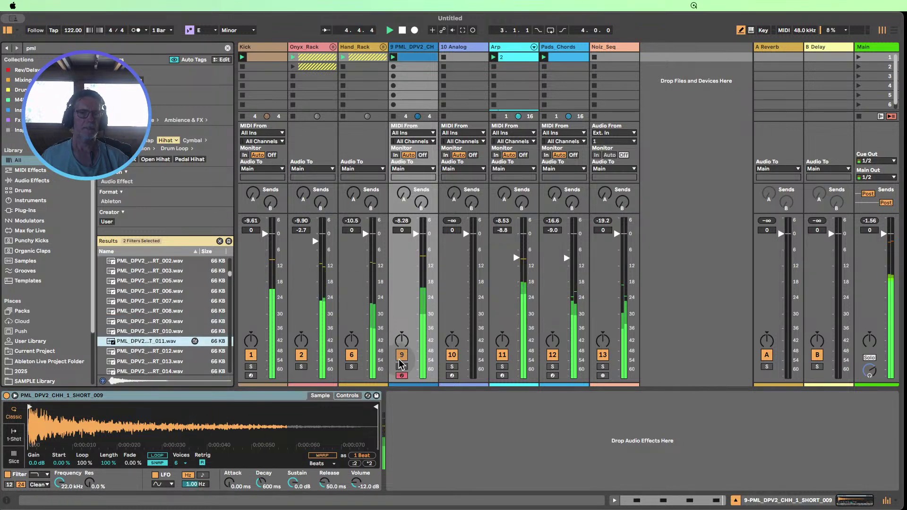
pyautogui.click(151, 351)
pyautogui.scroll(-2, 153, 331)
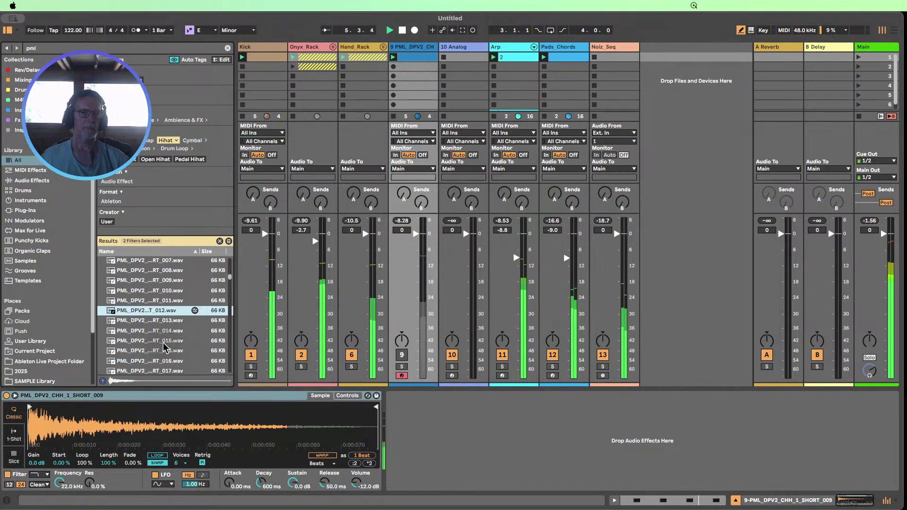
pyautogui.click(153, 321)
pyautogui.click(153, 331)
pyautogui.click(152, 341)
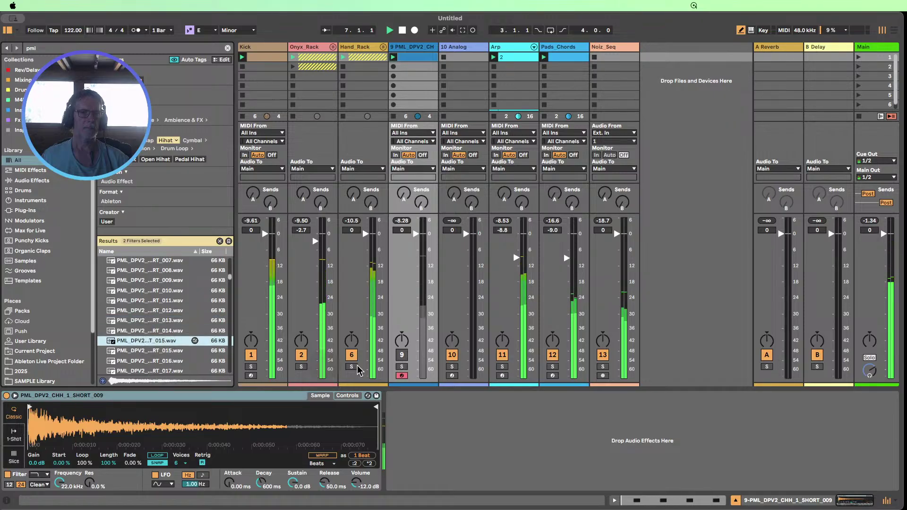
# - Stop playback, audition short hi-hat samples 016 to 018 and load PML_DPV2_CHH_1_SHORT_018 into the hi-hat track's sampler
pyautogui.click(402, 31)
pyautogui.click(151, 361)
pyautogui.scroll(-2, 150, 335)
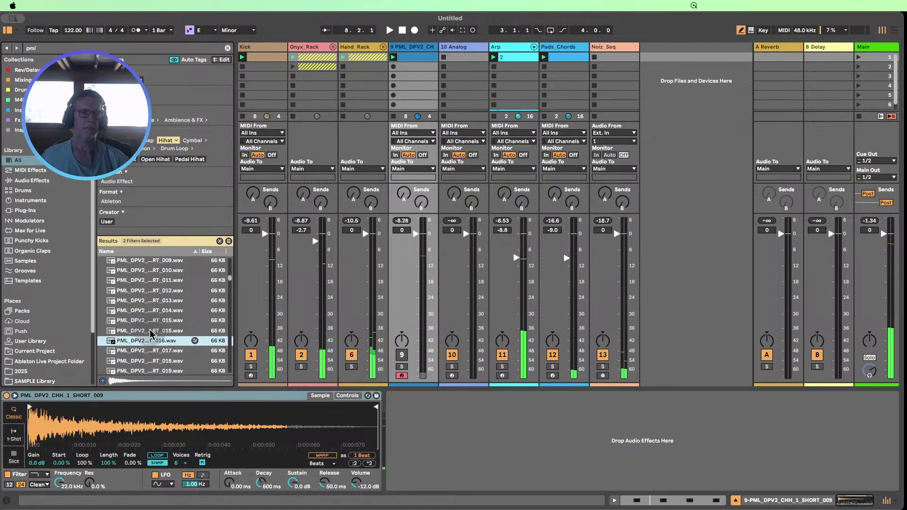
pyautogui.click(156, 350)
pyautogui.scroll(-5, 157, 321)
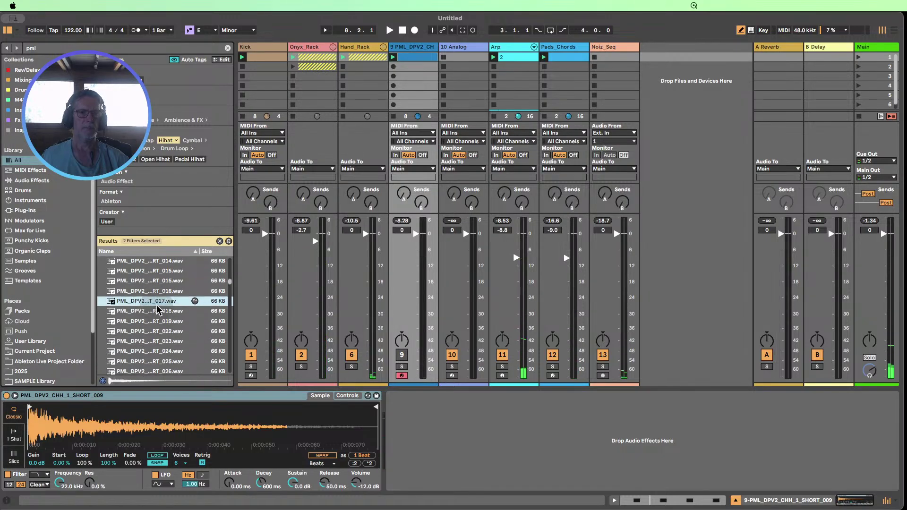
pyautogui.click(155, 311)
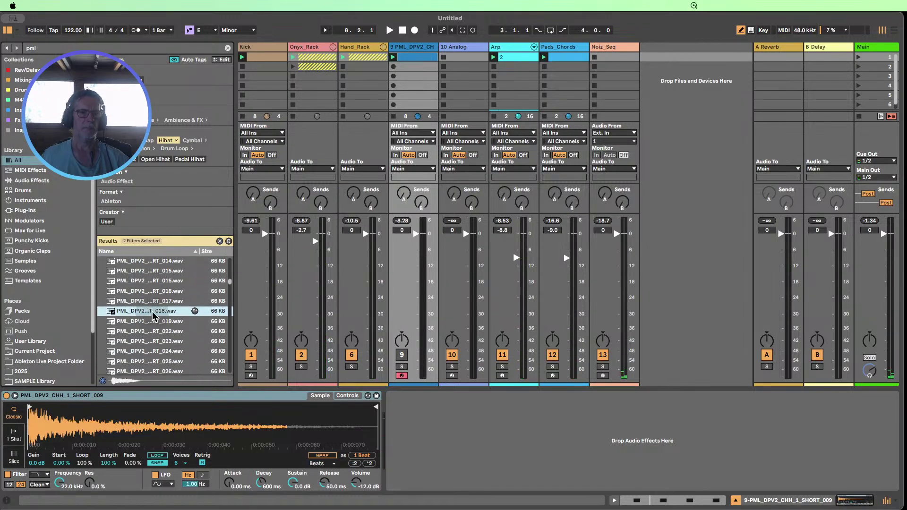
pyautogui.doubleClick(152, 311)
# - During playback, set the hi-hat track's volume to -3.0 dB and randomize the velocities of its clip's four C3 notes by 21
pyautogui.press('space')
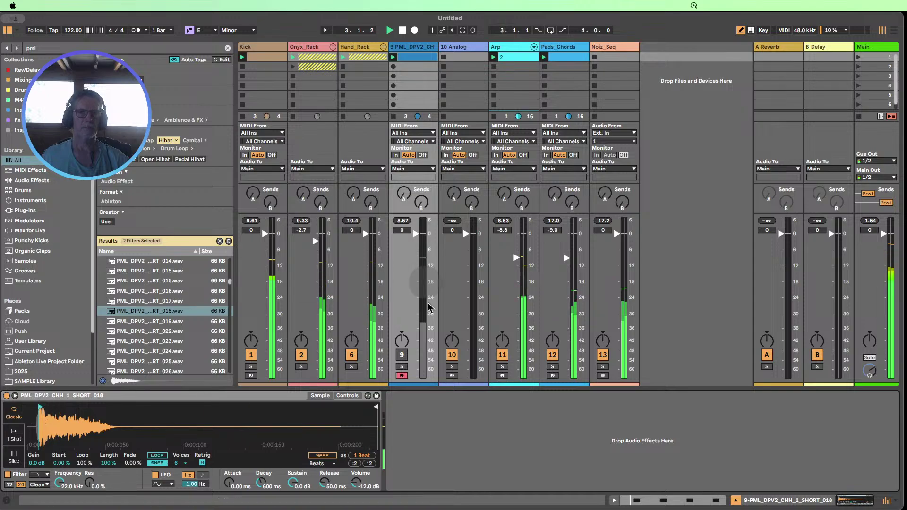
pyautogui.moveTo(412, 245); pyautogui.dragTo(414, 239)
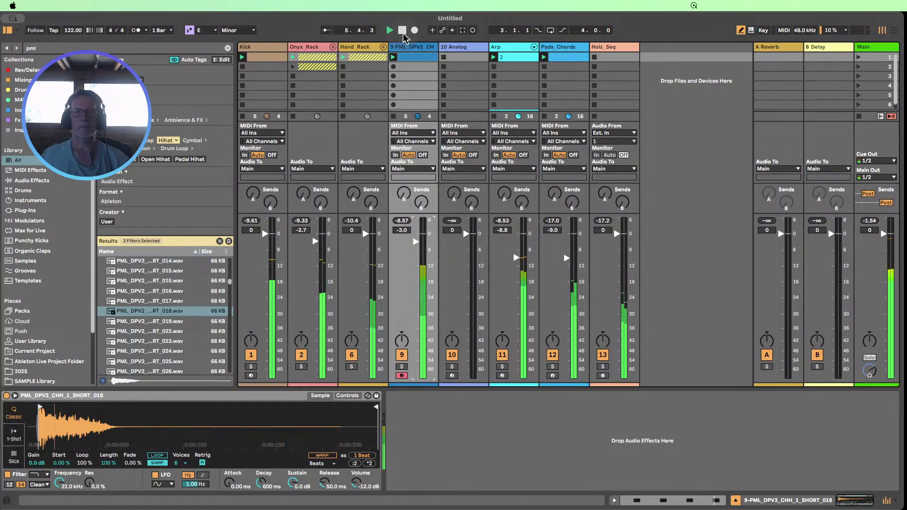
pyautogui.doubleClick(405, 57)
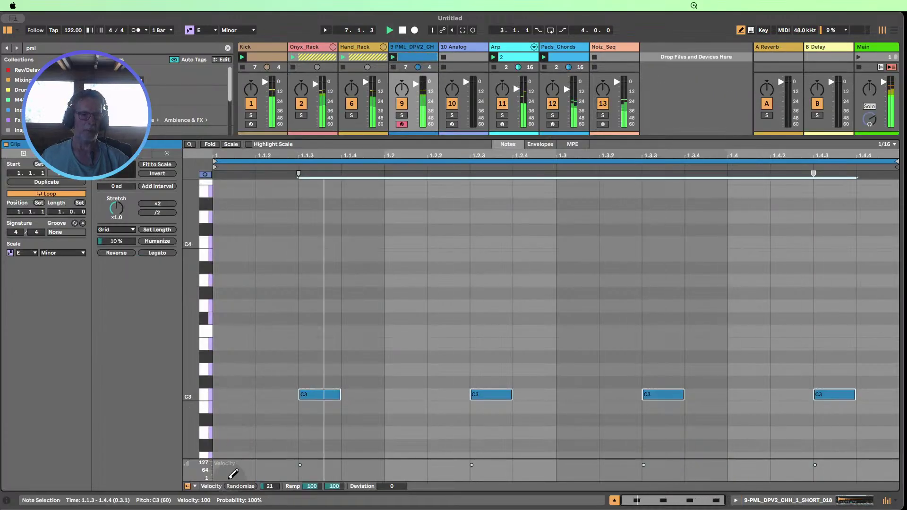
pyautogui.click(243, 487)
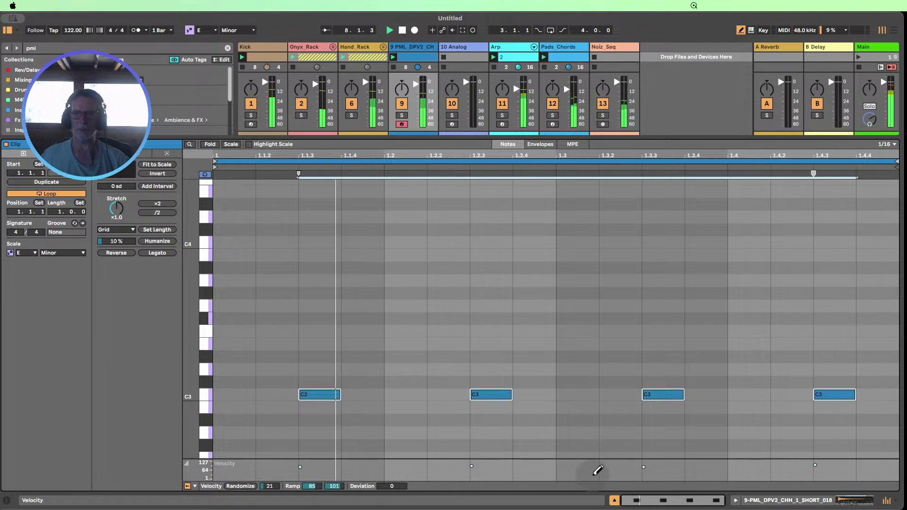
pyautogui.click(614, 500)
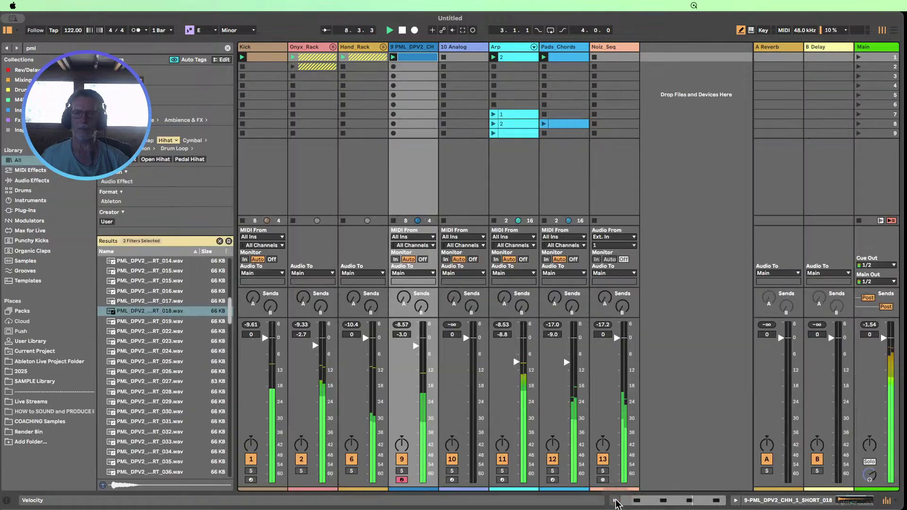
# - Mute the Arp track and transpose all notes of the first Pads_Chords clip up one octave
pyautogui.click(502, 459)
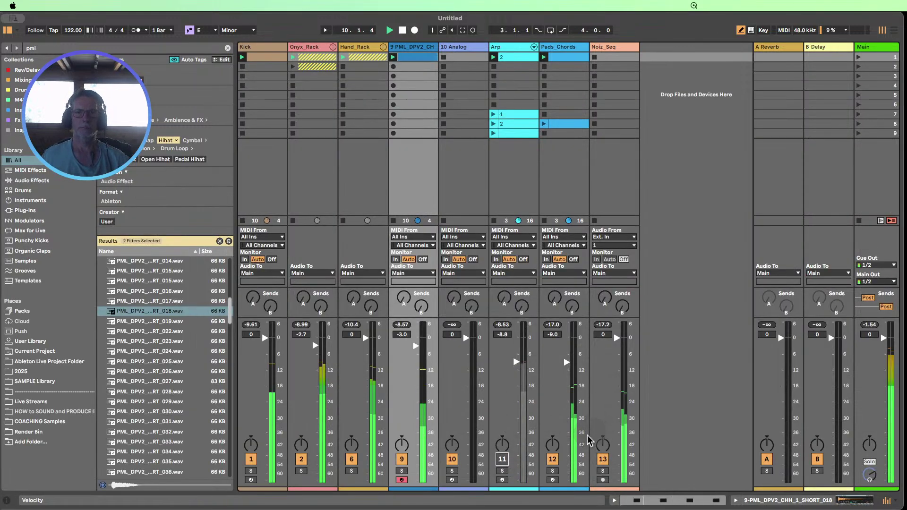
pyautogui.doubleClick(460, 46)
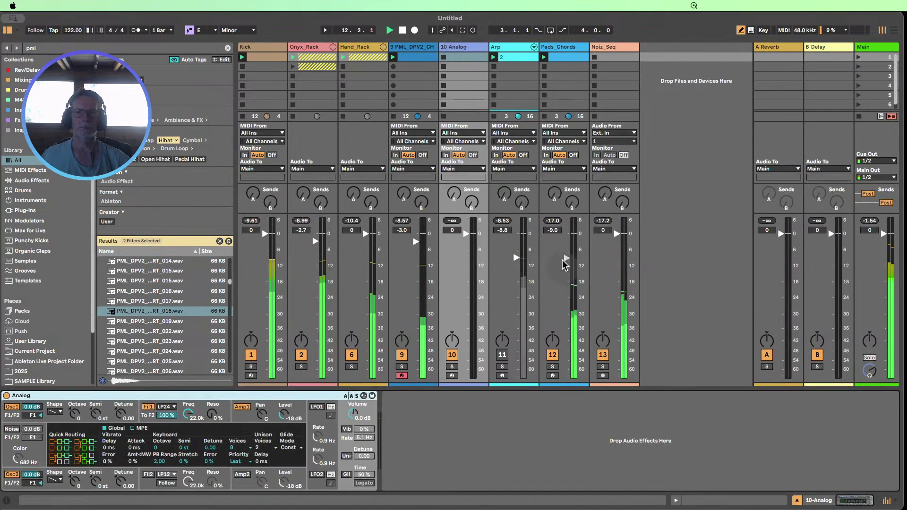
pyautogui.click(558, 57)
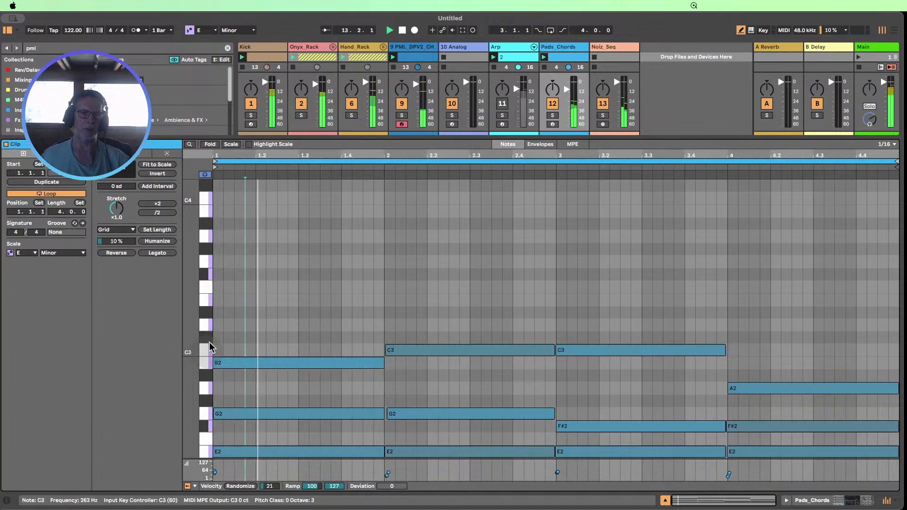
pyautogui.scroll(-2, 228, 308)
pyautogui.press('super+a')
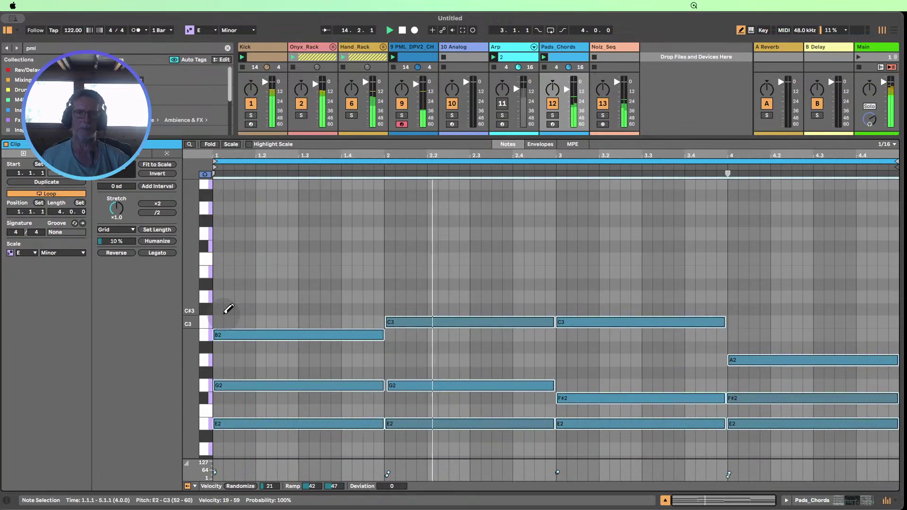
pyautogui.hotkey('shift', 'Up')
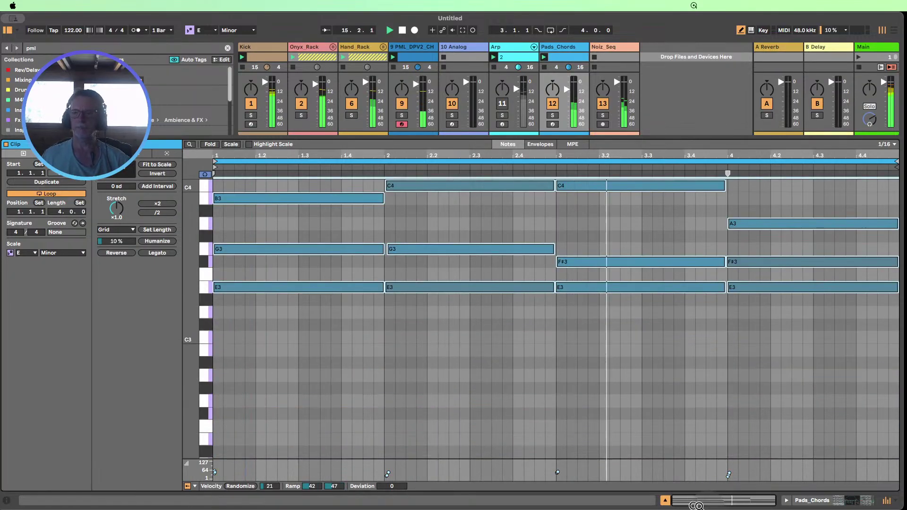
pyautogui.click(665, 501)
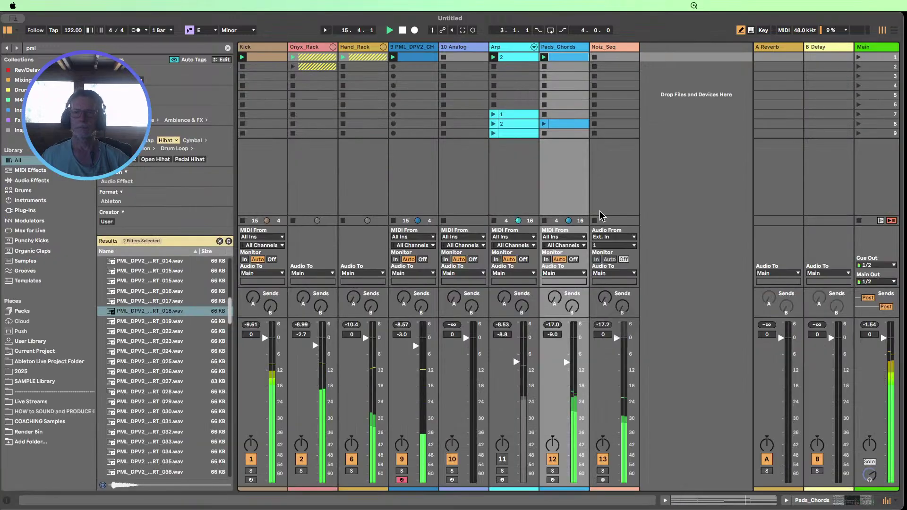
# - Check the notes of the playing Arp clip, unmute the Arp track and set its volume to -8.3 dB
pyautogui.doubleClick(515, 58)
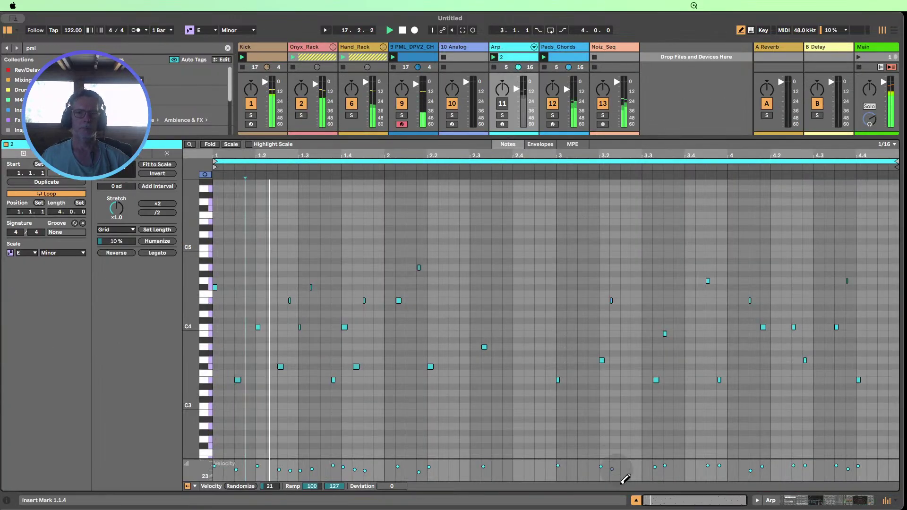
pyautogui.click(636, 500)
pyautogui.click(502, 459)
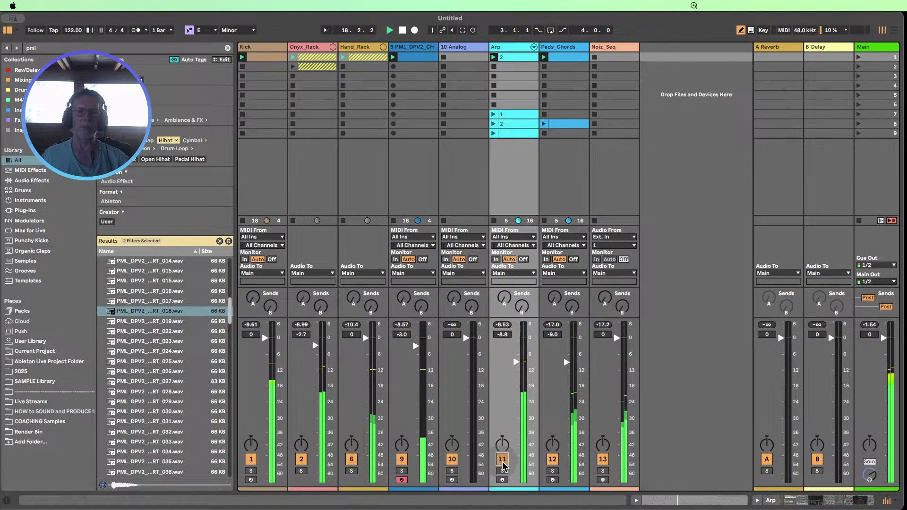
pyautogui.moveTo(518, 371); pyautogui.dragTo(518, 369)
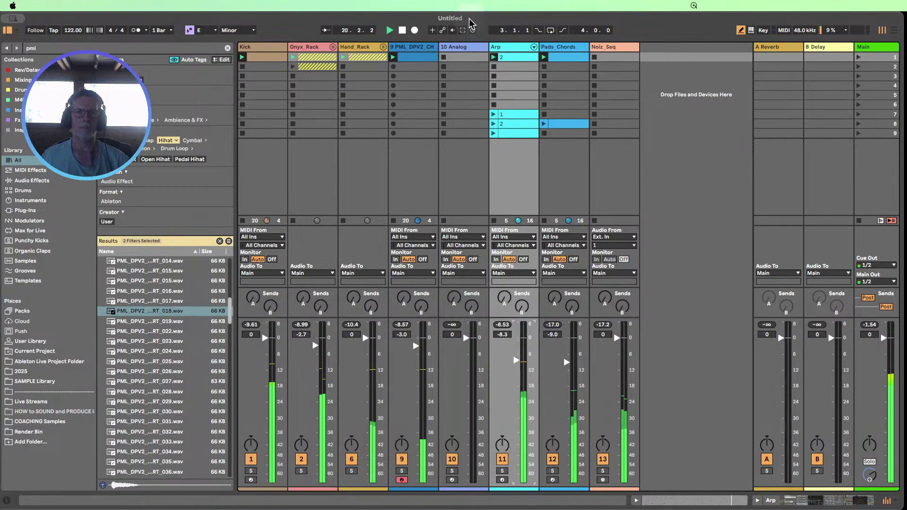
# - Create an empty two-bar clip in the Analog track's first slot and show the track's device chain
pyautogui.doubleClick(463, 56)
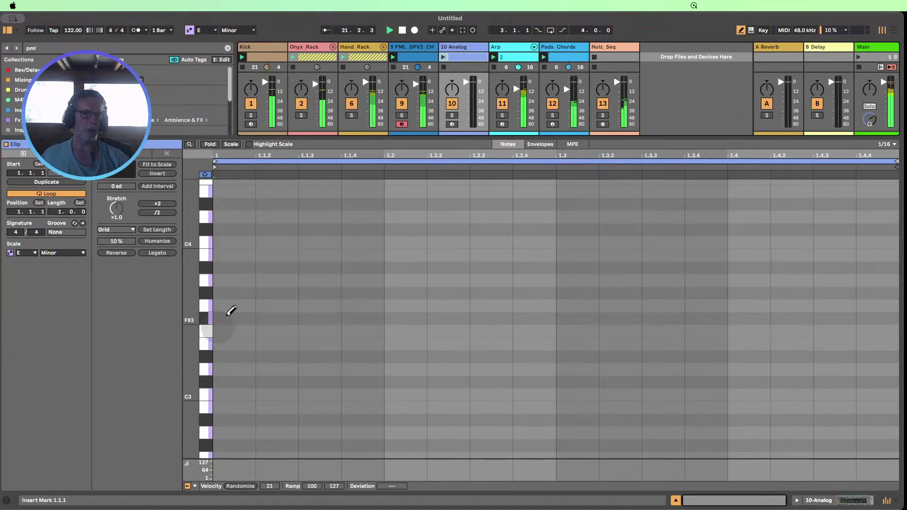
pyautogui.moveTo(59, 212); pyautogui.dragTo(59, 208)
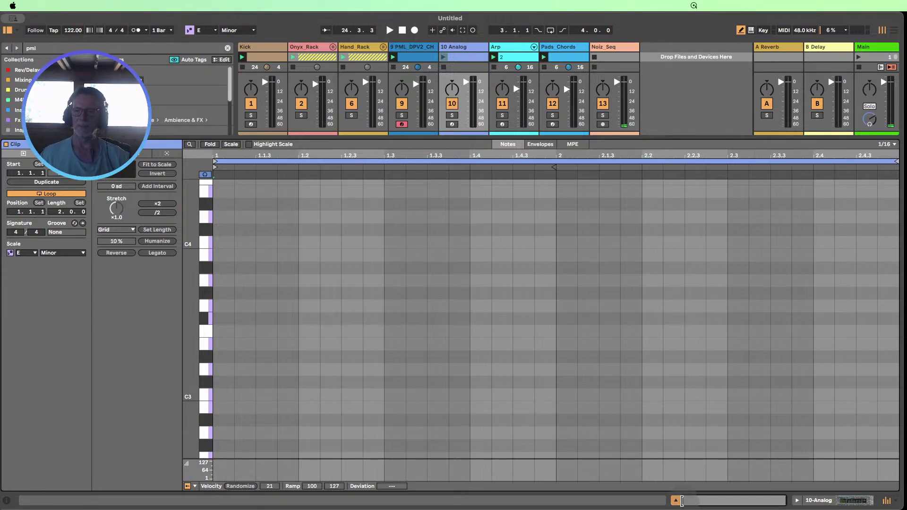
pyautogui.click(822, 501)
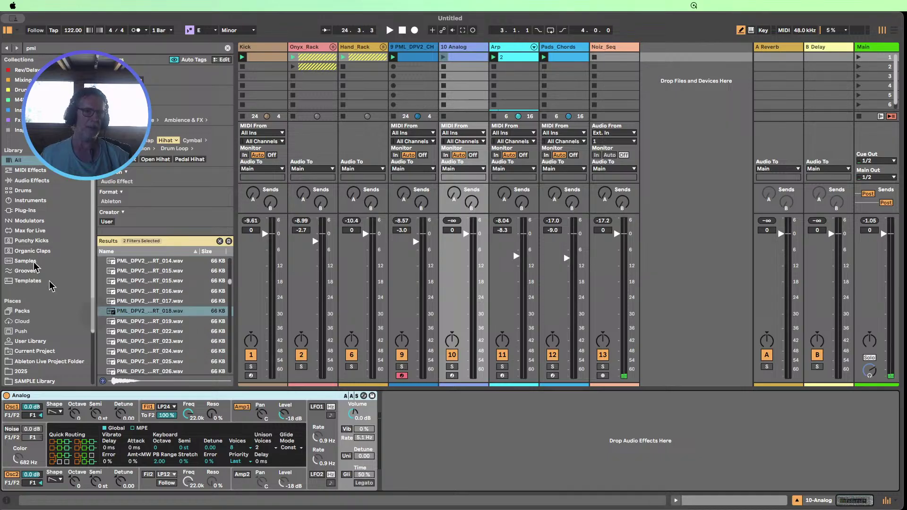
# - Browse the light-blue instrument collection without the pml search and replace the Analog device on track 10 with Upright Piano.adg
pyautogui.click(18, 110)
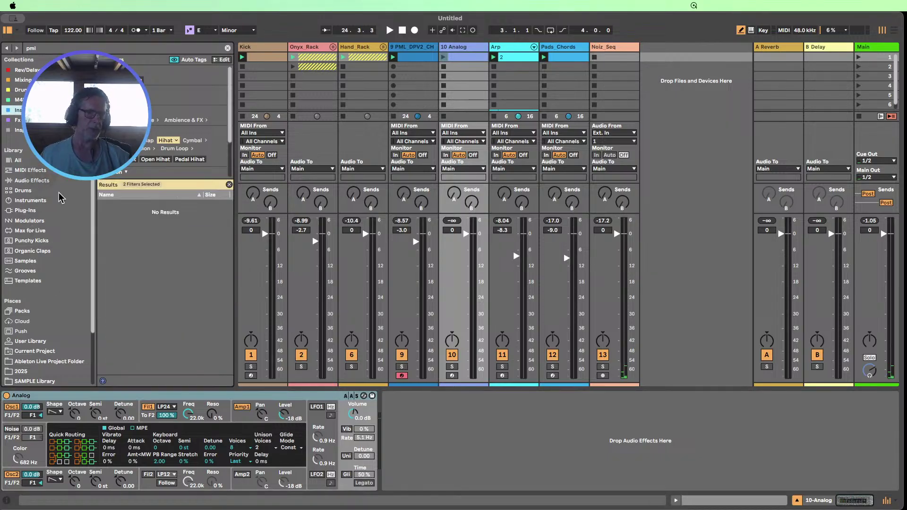
pyautogui.click(228, 49)
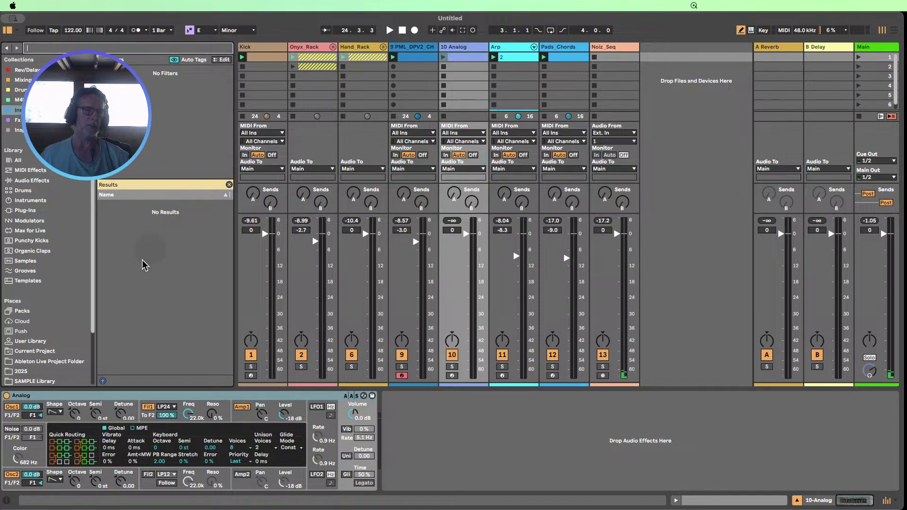
pyautogui.scroll(-3, 158, 269)
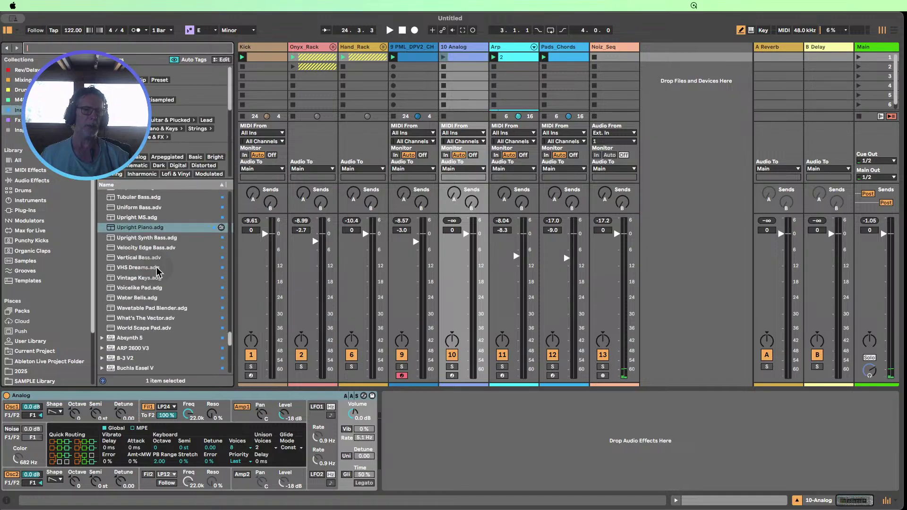
pyautogui.scroll(10, 158, 271)
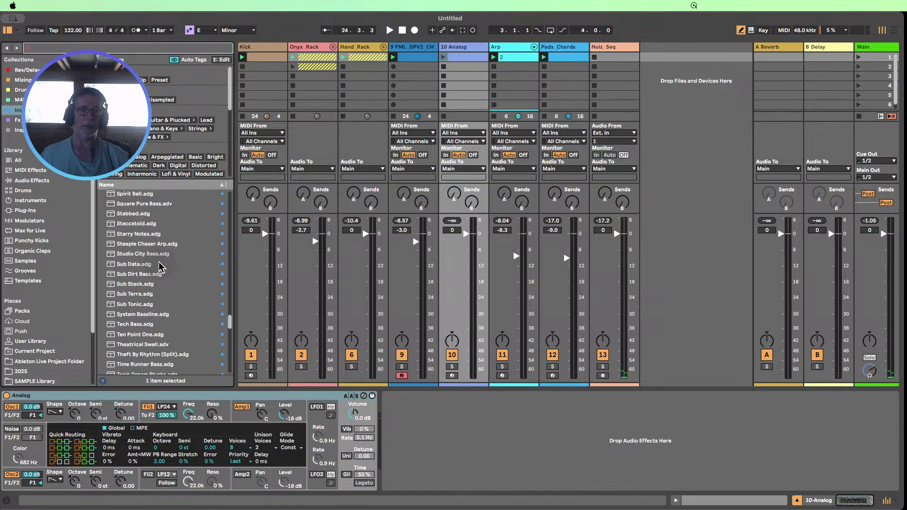
pyautogui.scroll(4, 160, 266)
pyautogui.scroll(6, 159, 271)
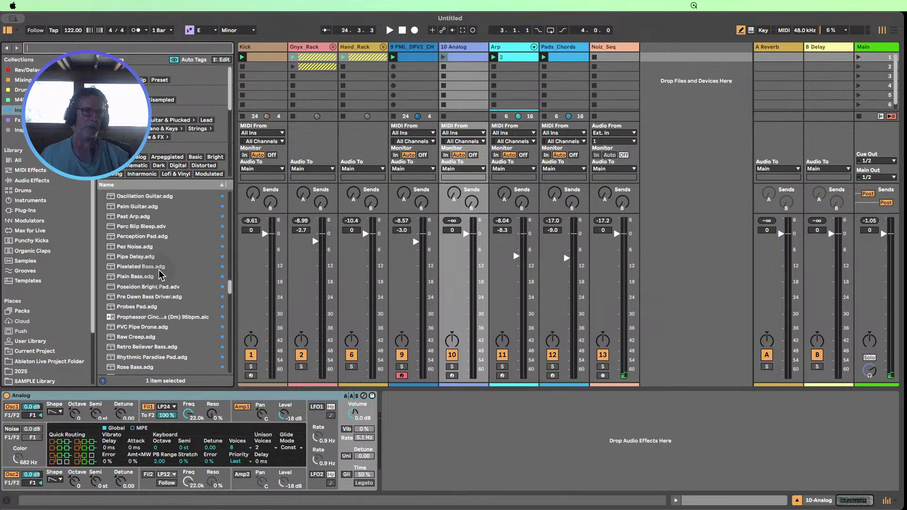
pyautogui.scroll(-12, 159, 273)
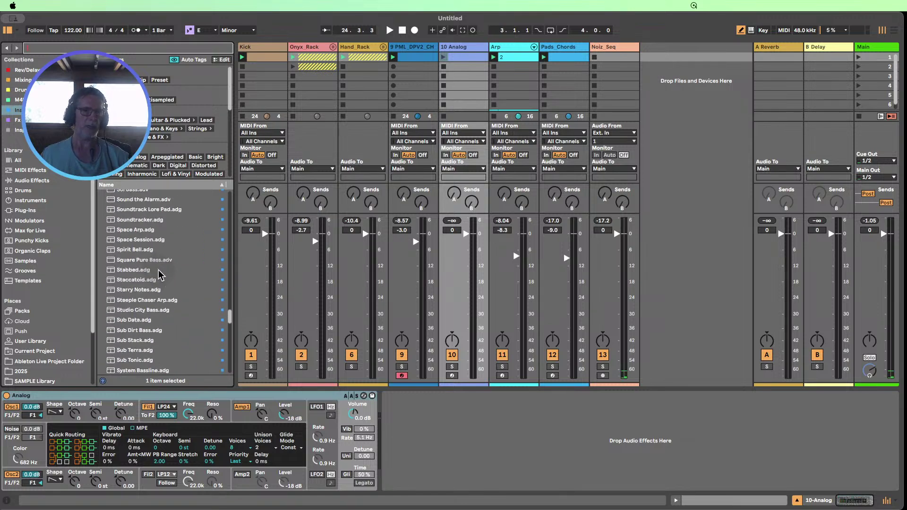
pyautogui.scroll(-1, 160, 293)
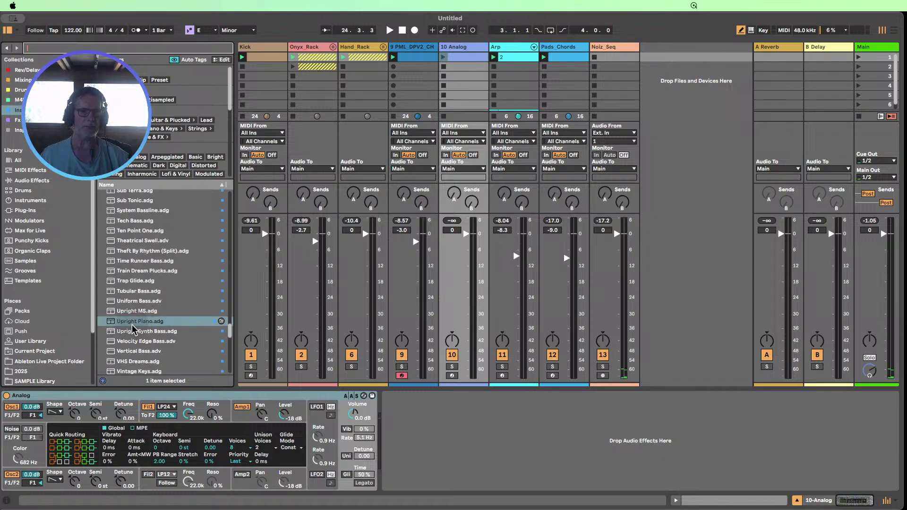
pyautogui.moveTo(130, 325); pyautogui.dragTo(302, 272)
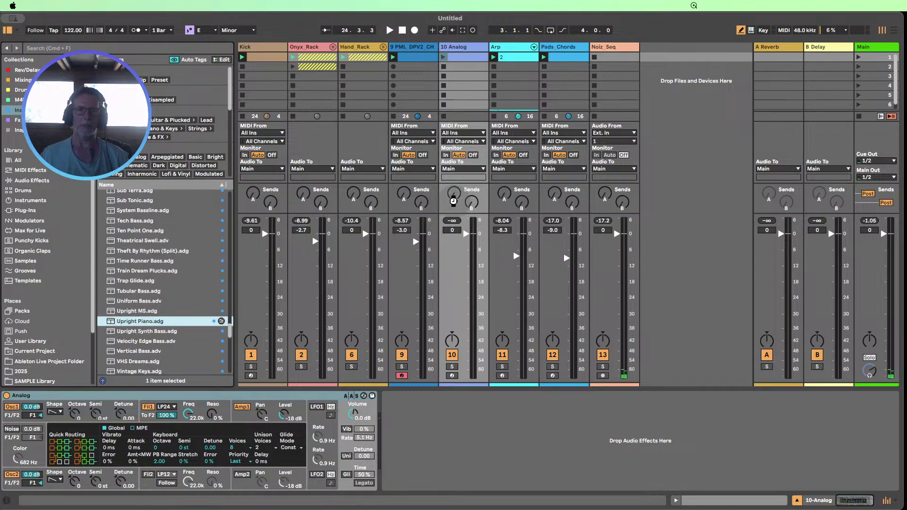
pyautogui.moveTo(452, 201); pyautogui.dragTo(454, 203)
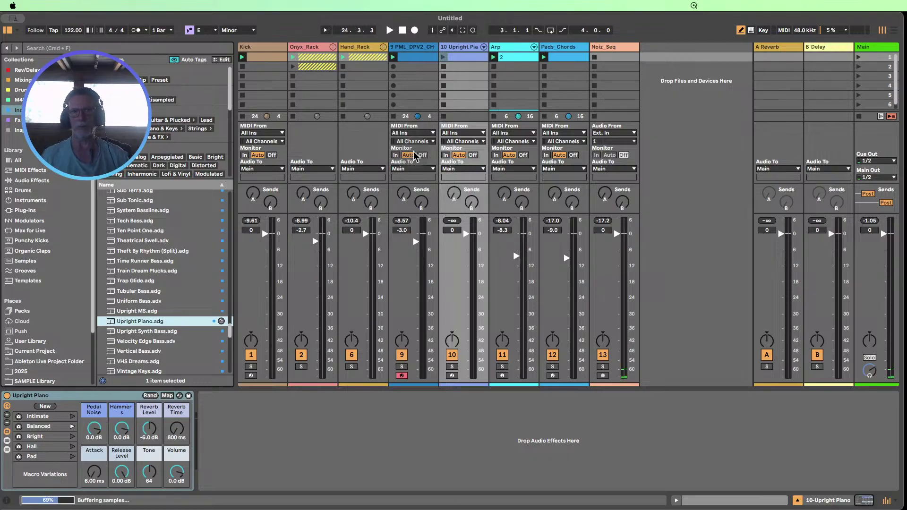
# - Unfold the Hand_Rack group, solo it during playback, and switch the solo to Onyx_Rack
pyautogui.click(382, 48)
pyautogui.click(351, 358)
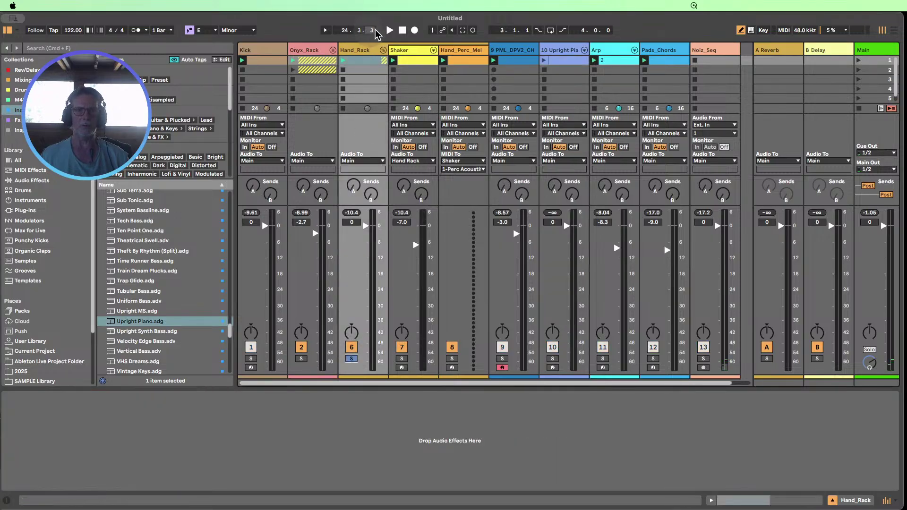
pyautogui.click(390, 30)
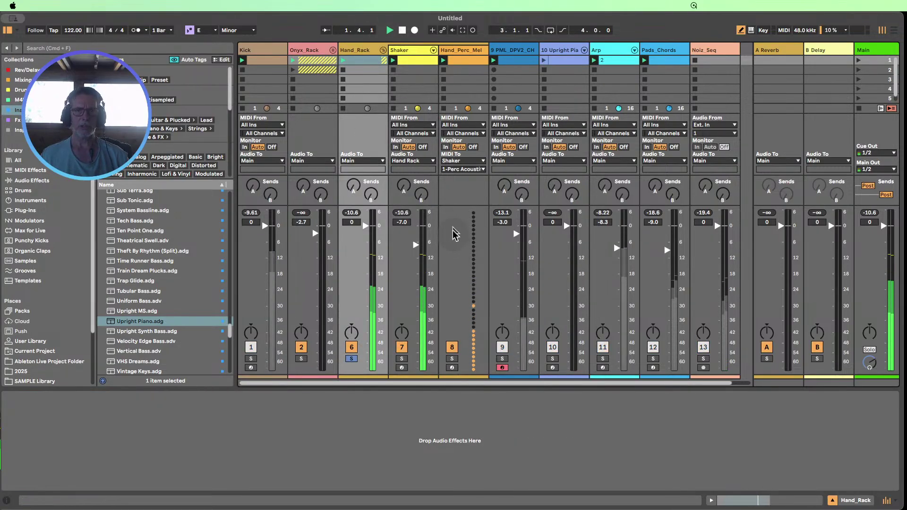
pyautogui.click(301, 359)
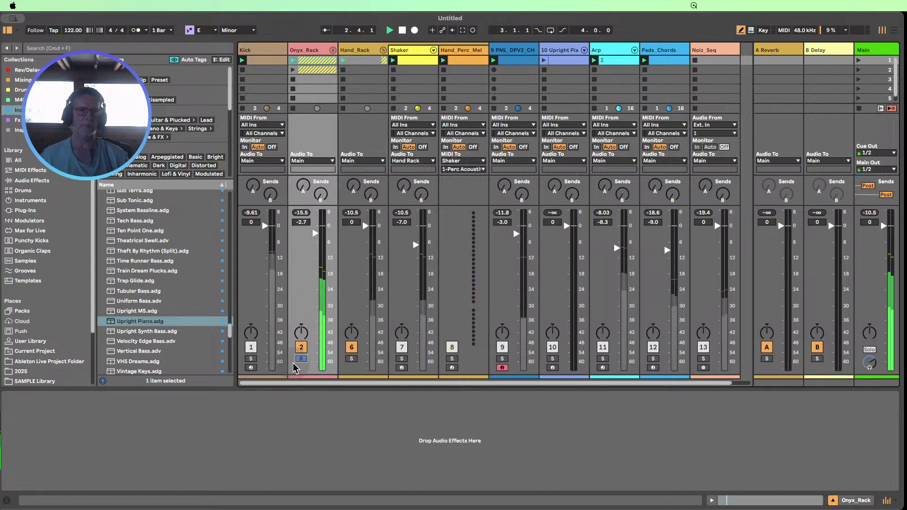
# - Audition the Kick, Upright Piano, closed hi-hat and Noiz_Seq tracks in solo during playback, and clear the solo at the end
pyautogui.click(251, 360)
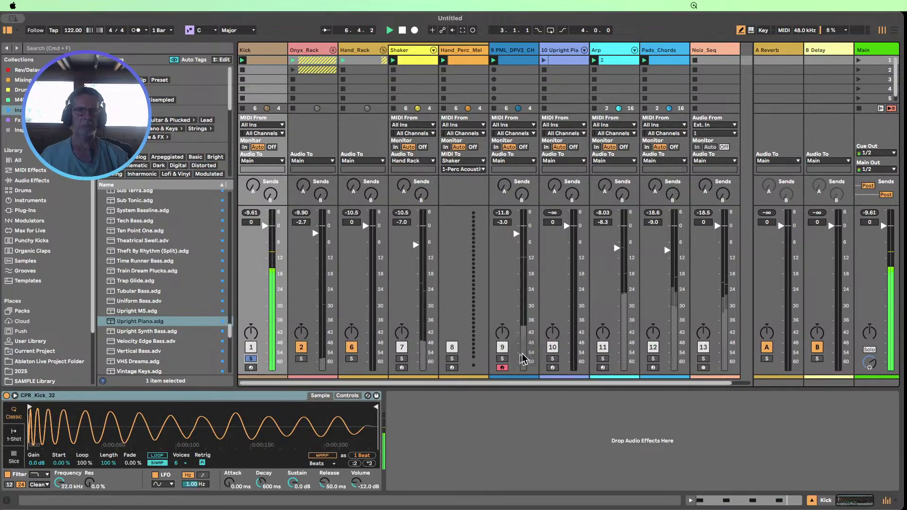
pyautogui.click(502, 358)
pyautogui.click(552, 358)
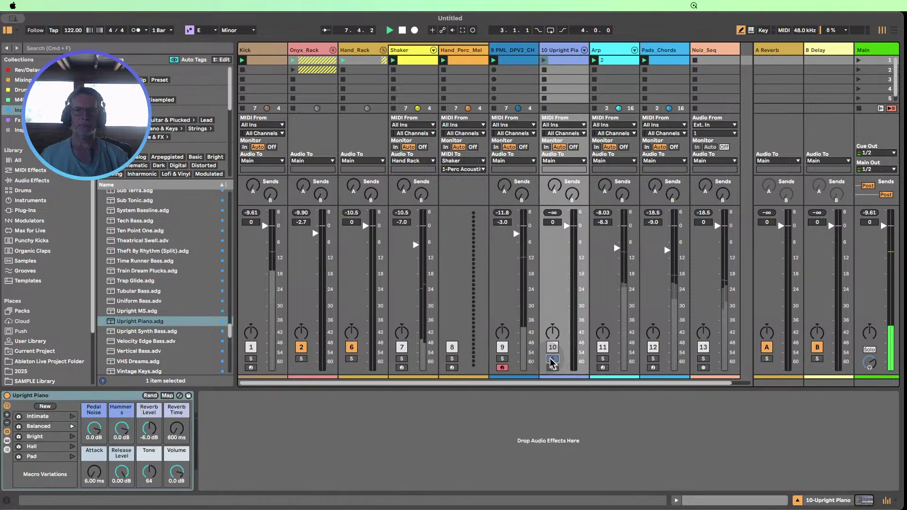
pyautogui.click(502, 359)
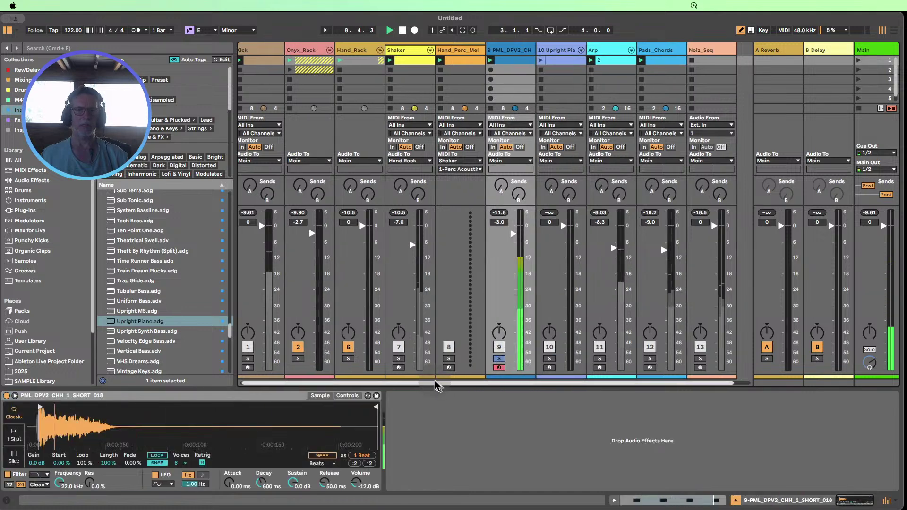
pyautogui.hscroll(2, 436, 383)
pyautogui.hscroll(3, 580, 384)
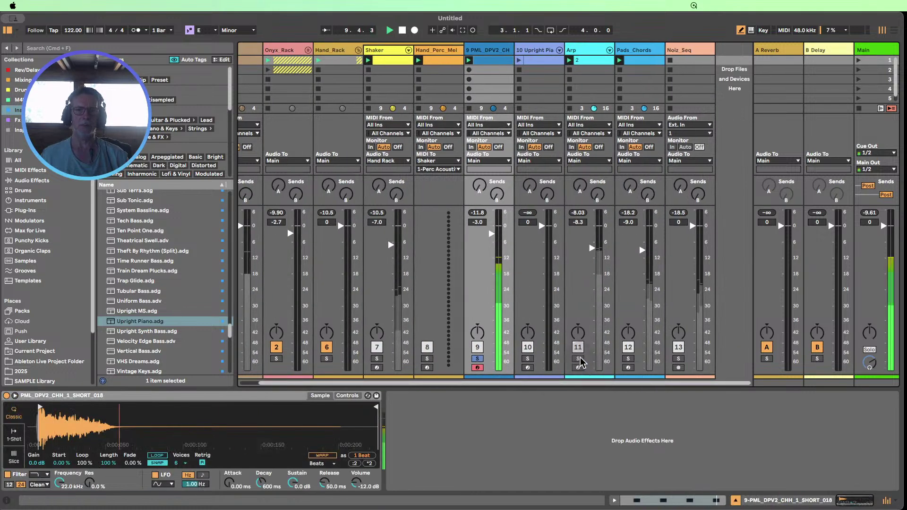
pyautogui.click(678, 359)
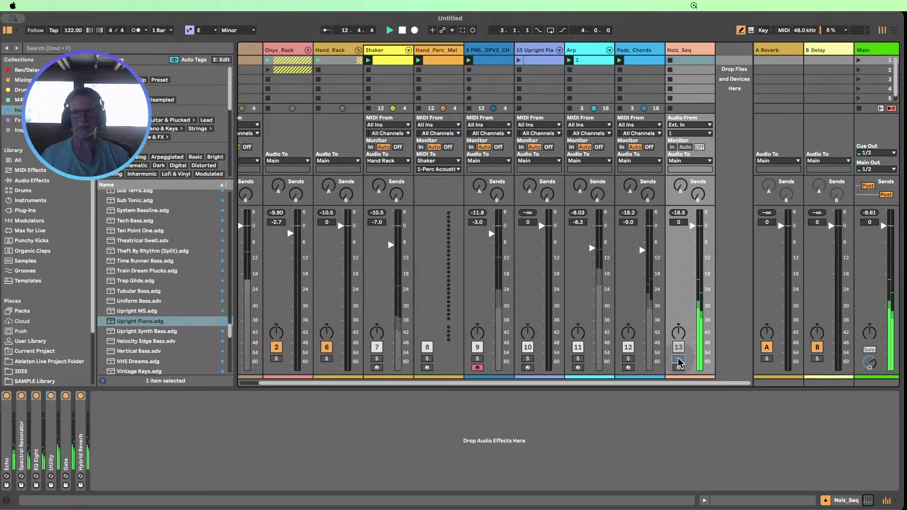
pyautogui.click(678, 359)
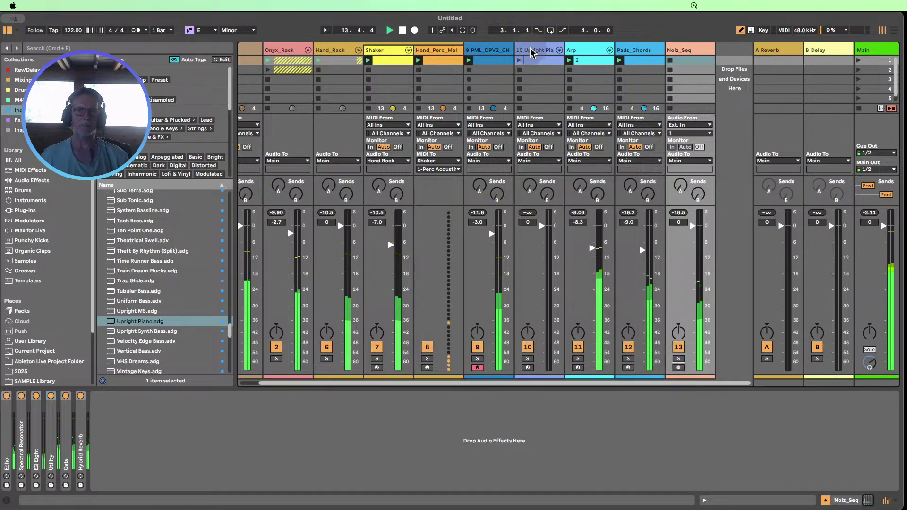
# - Open the Upright Piano clip for editing, set its loop length to 5 bars and enter an E3 sixteenth note at 1.1.3
pyautogui.click(536, 59)
pyautogui.doubleClick(536, 59)
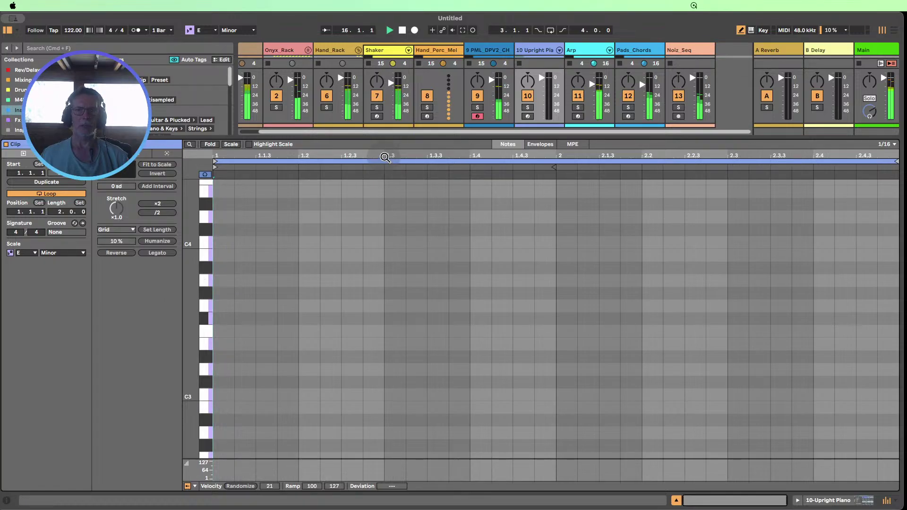
pyautogui.moveTo(63, 214); pyautogui.dragTo(63, 191)
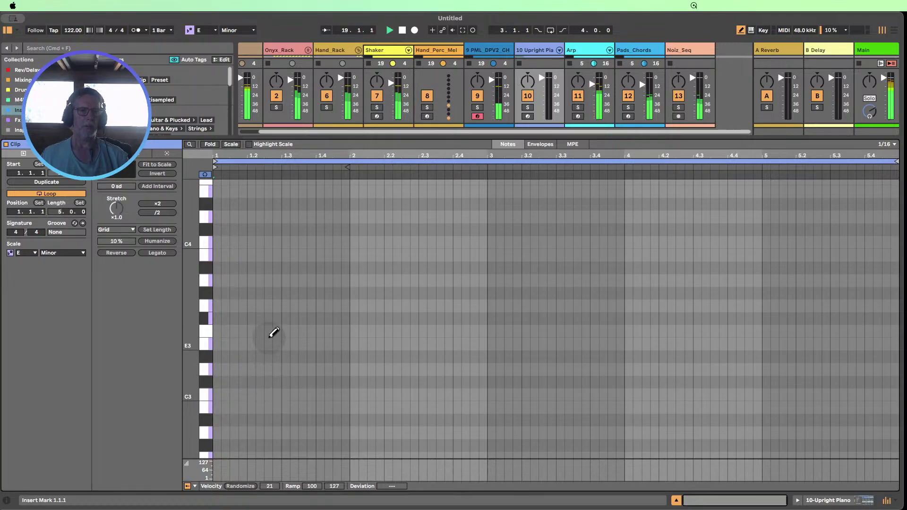
pyautogui.click(233, 343)
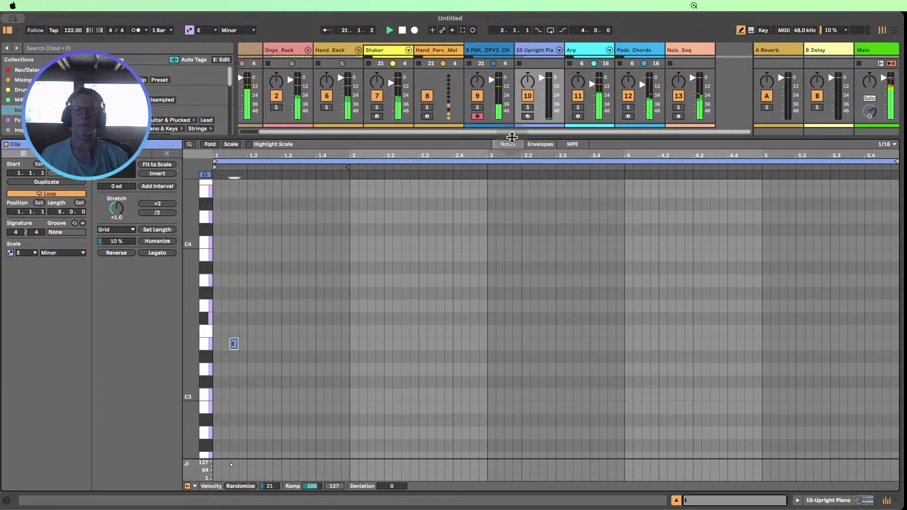
pyautogui.moveTo(512, 137); pyautogui.dragTo(511, 182)
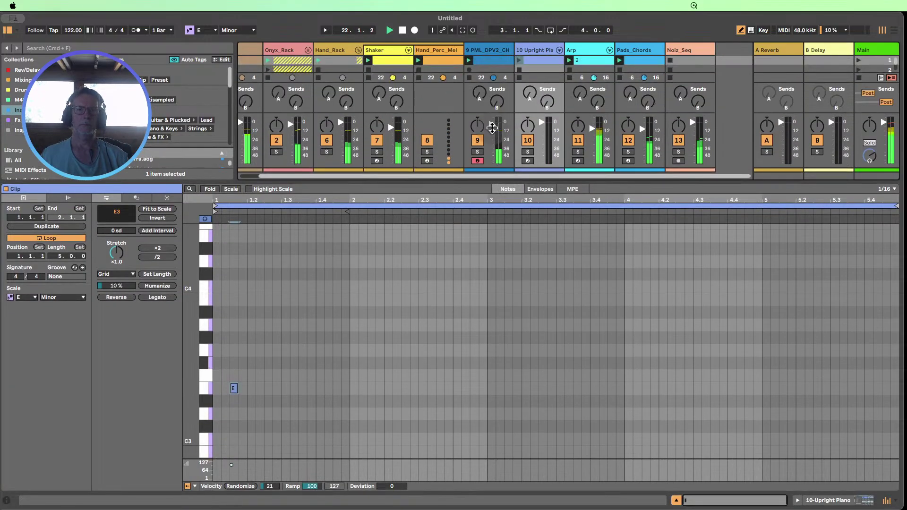
# - Check the hi-hat clip's notes, launch the Upright Piano clip, shorten its loop to one bar and add an E4 sixteenth at the bar's end
pyautogui.click(472, 60)
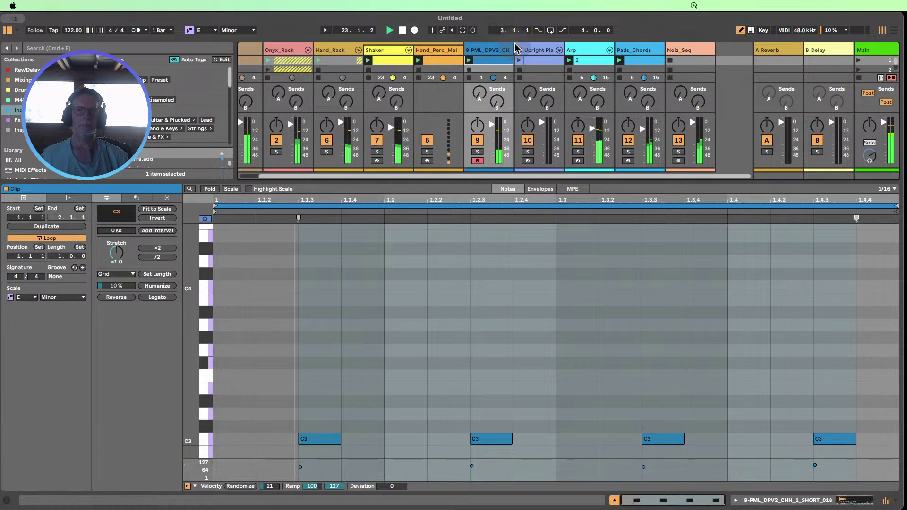
pyautogui.click(520, 61)
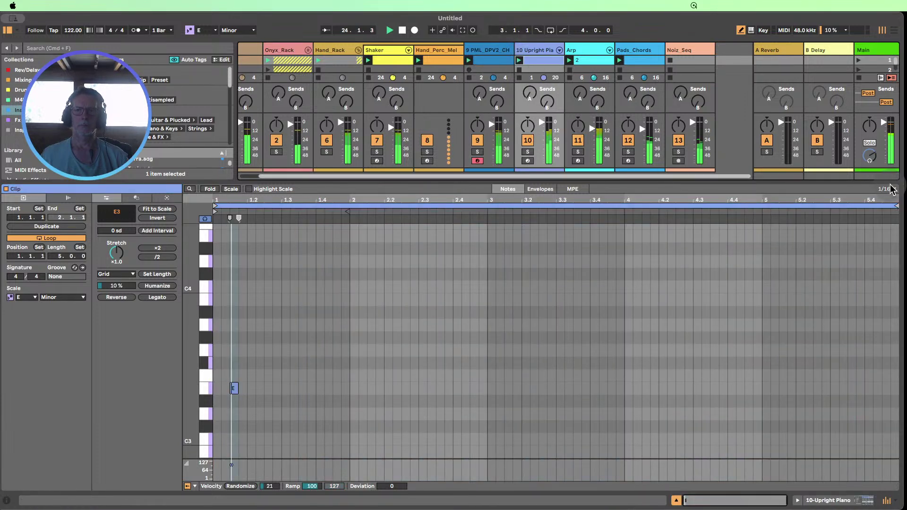
pyautogui.moveTo(895, 203); pyautogui.dragTo(348, 205)
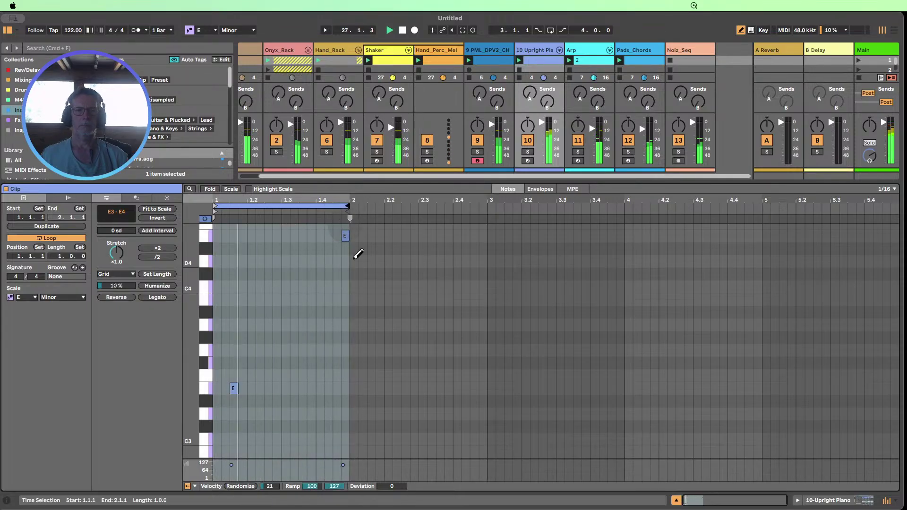
pyautogui.click(259, 349)
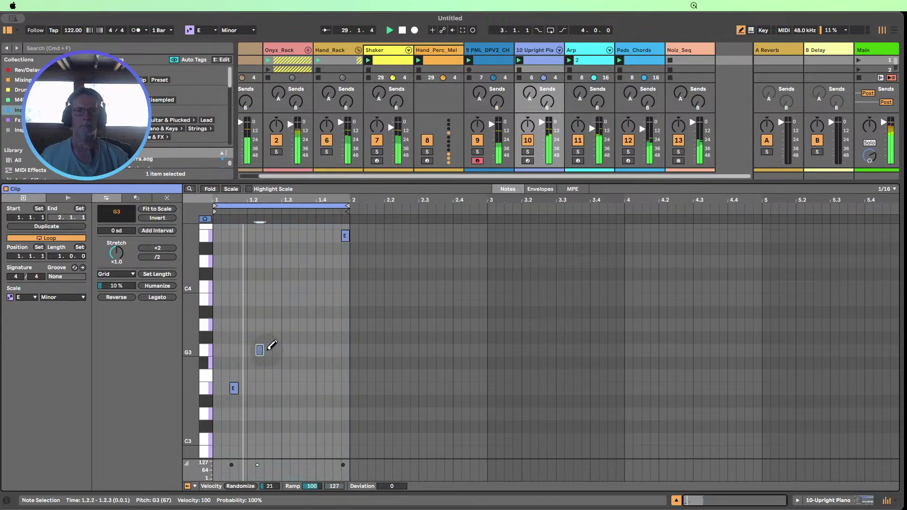
pyautogui.moveTo(261, 349); pyautogui.dragTo(253, 350)
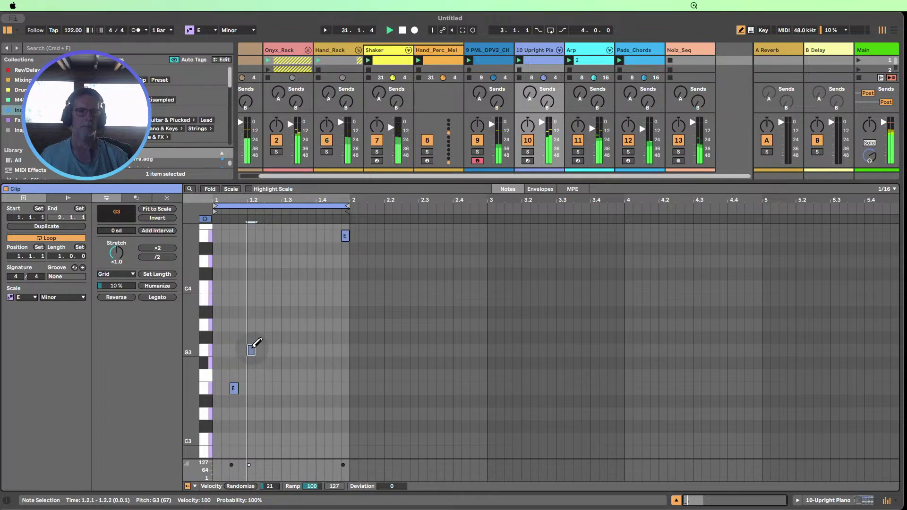
pyautogui.moveTo(253, 348); pyautogui.dragTo(262, 386)
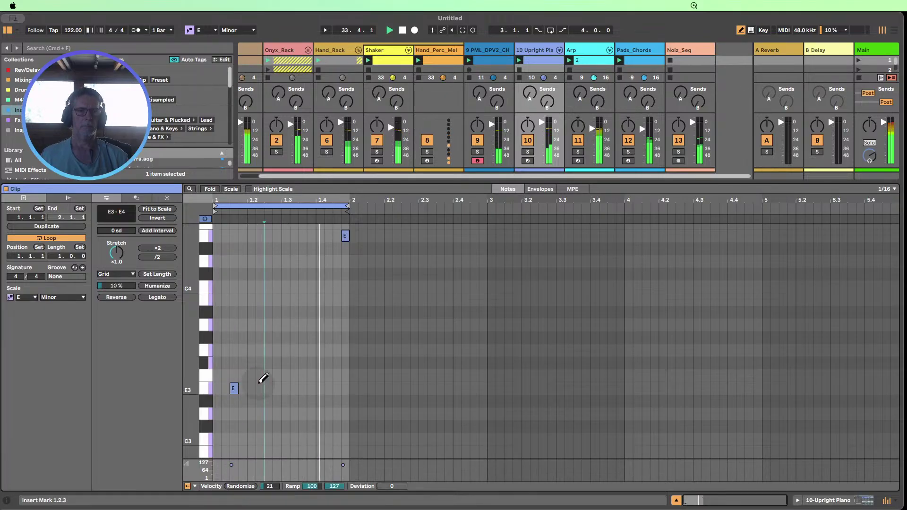
# - Add a G3 sixteenth note at 1.2.4 and place an E3 sixteenth at 1.2.1 in the piano clip
pyautogui.click(279, 350)
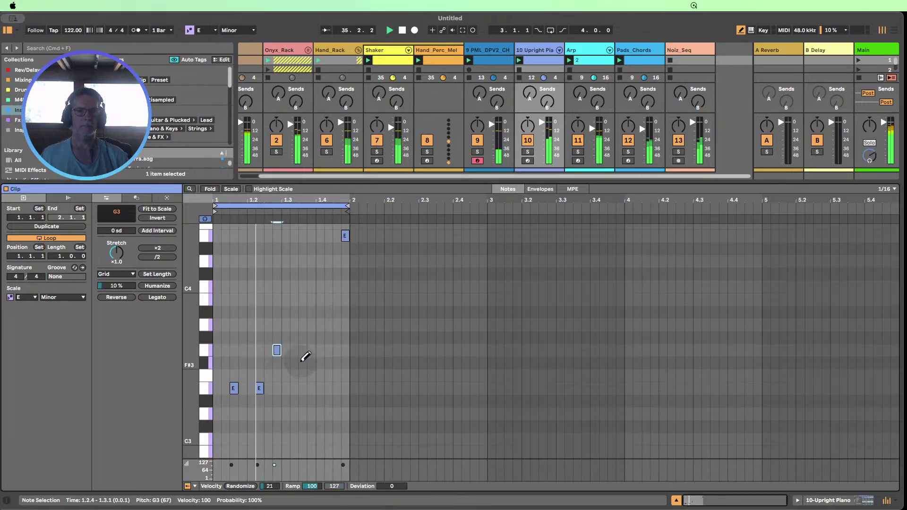
pyautogui.click(259, 387)
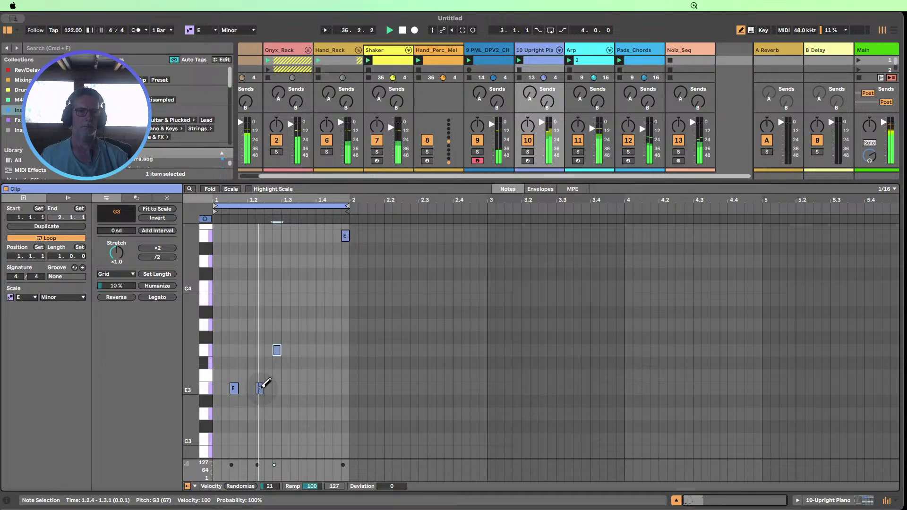
pyautogui.click(251, 387)
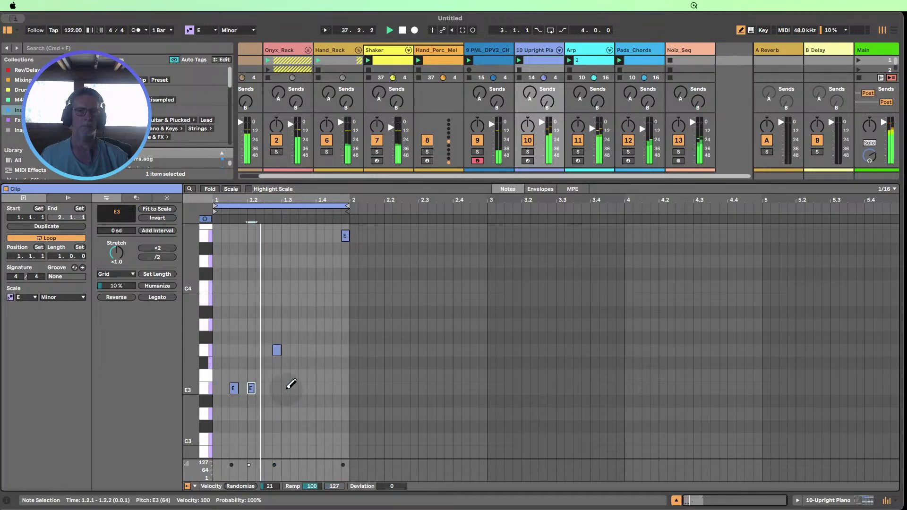
# - Add an F#3 sixteenth note at 1.3.3 and an E3 sixteenth at 1.4.2 to the piano phrase
pyautogui.click(302, 350)
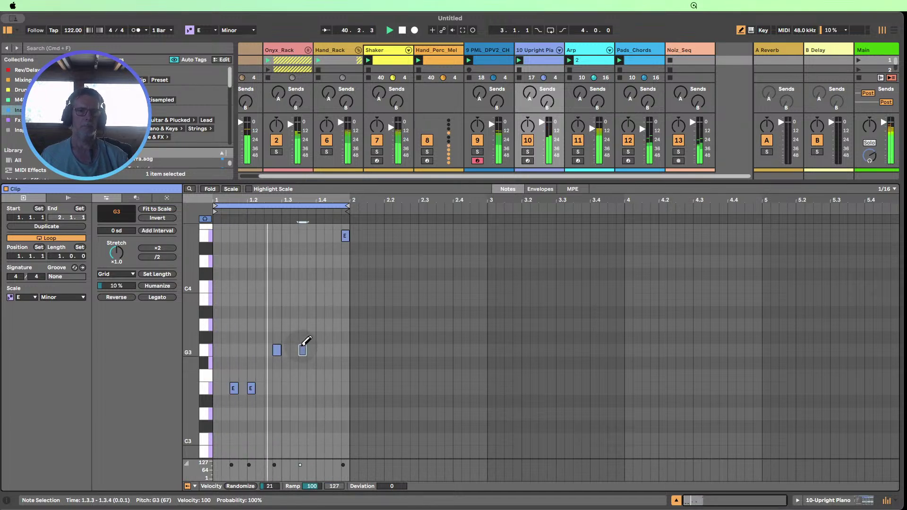
pyautogui.press('Left')
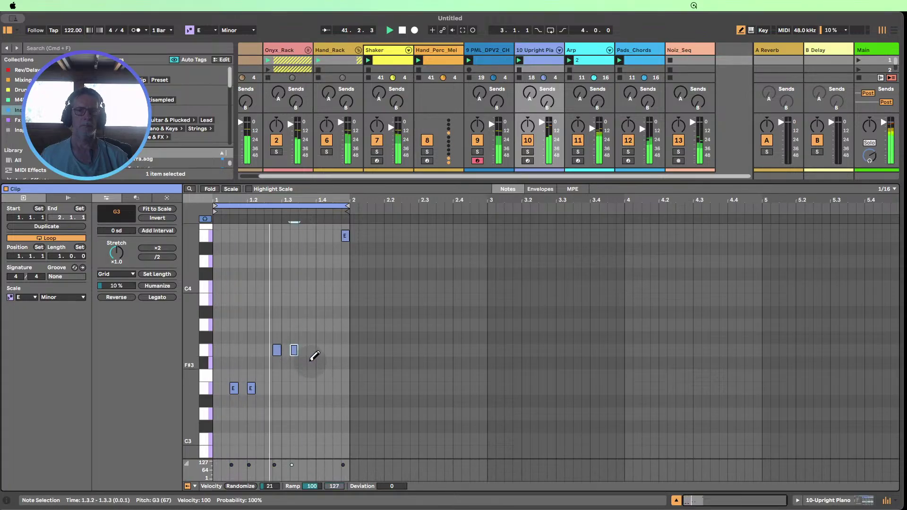
pyautogui.press('Right')
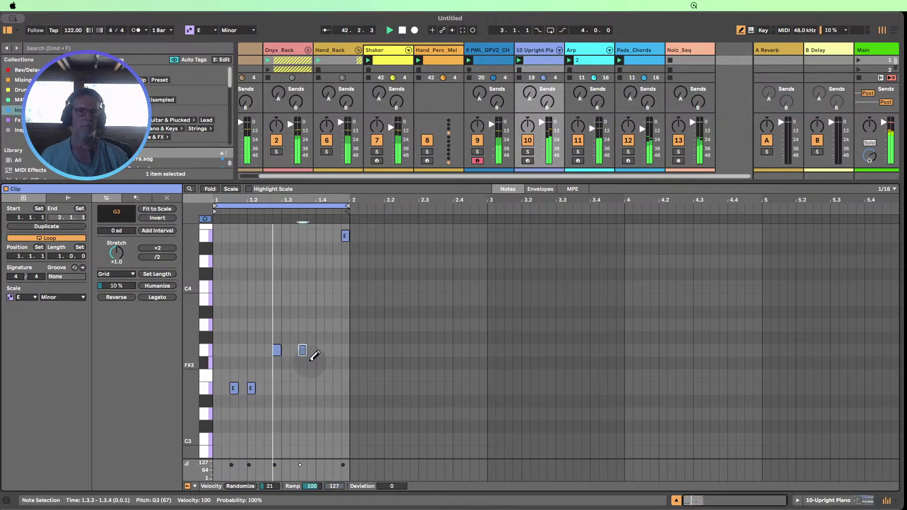
pyautogui.press('Down')
pyautogui.press('Down')
pyautogui.press('Up')
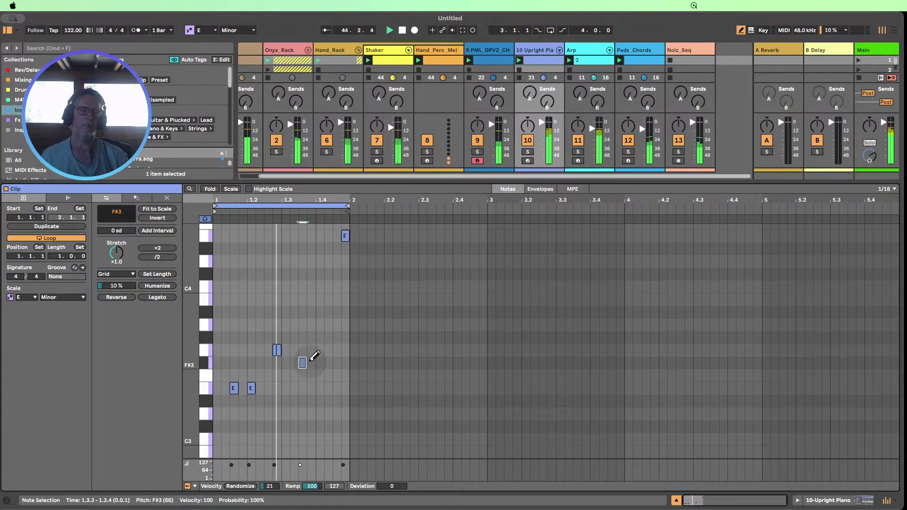
pyautogui.click(329, 386)
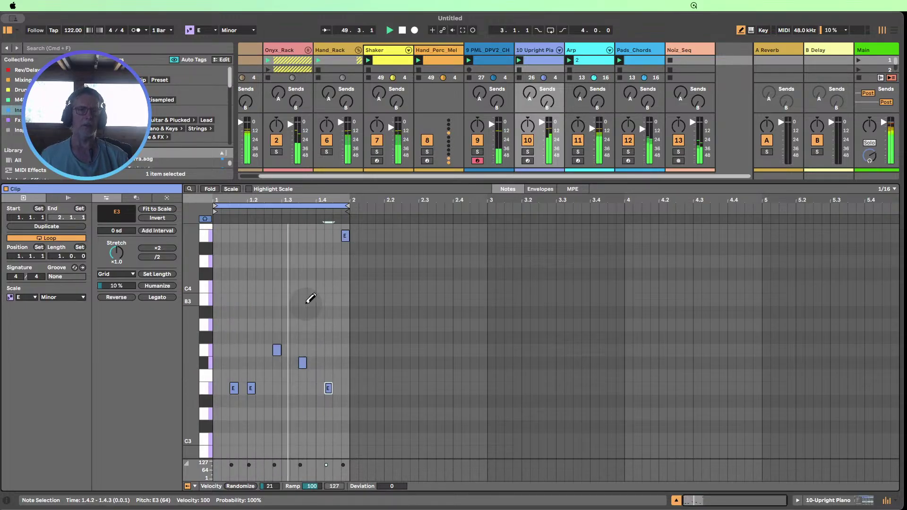
# - Try the whole piano phrase an octave higher during playback and transpose it back down an octave
pyautogui.press('b')
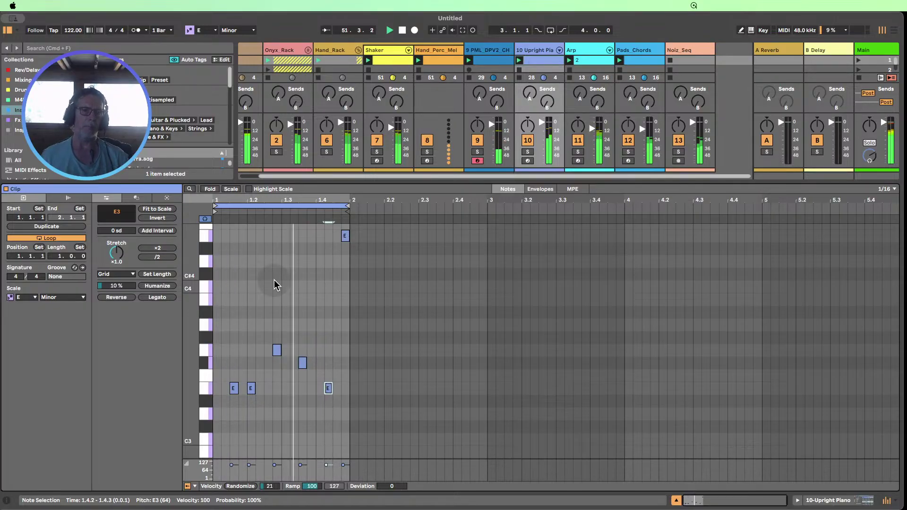
pyautogui.press('super+a')
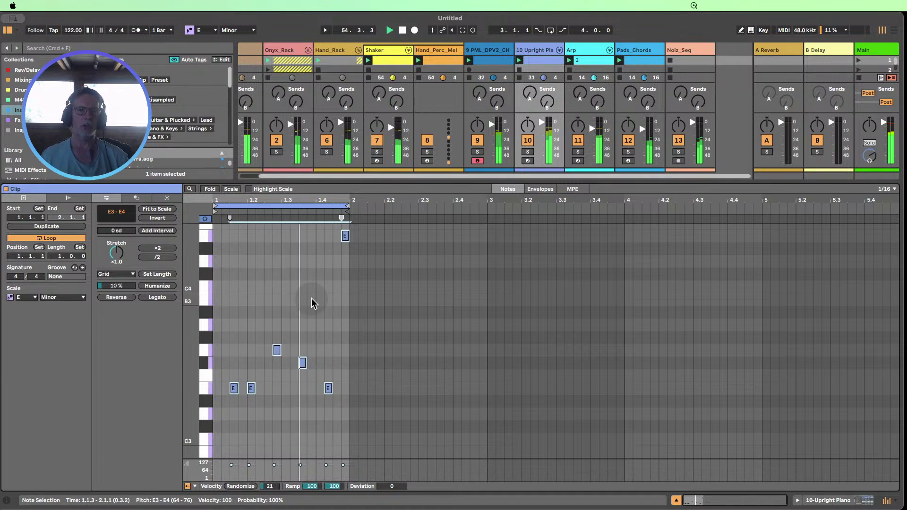
pyautogui.hotkey('shift', 'Up')
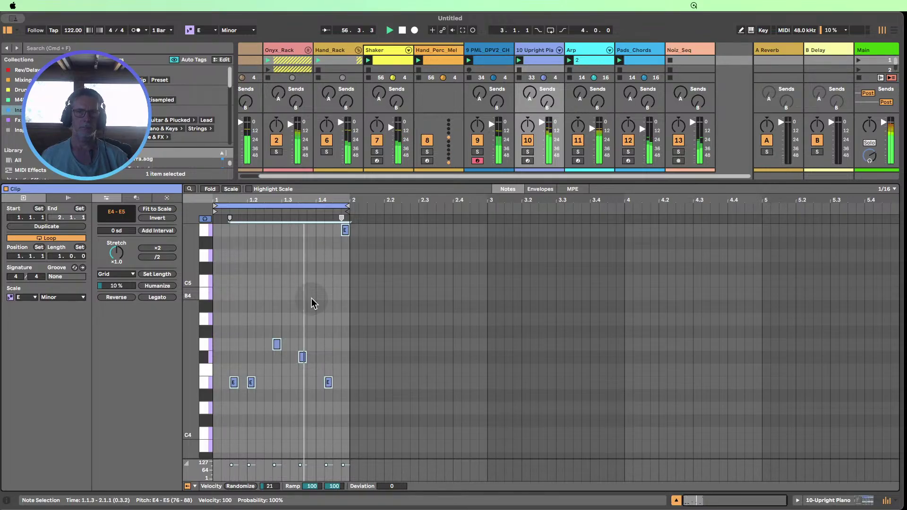
pyautogui.hotkey('shift', 'Down')
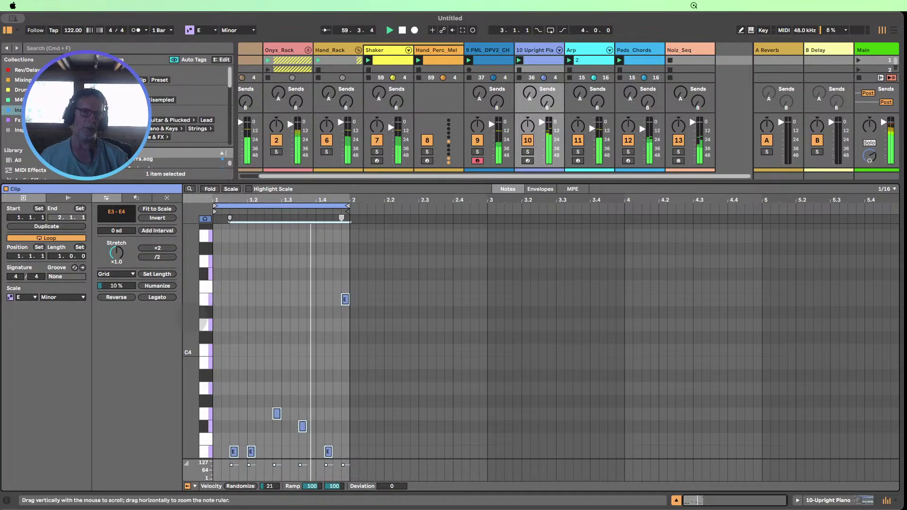
# - Extend the piano clip's loop to two bars, turn note drawing back on and stop playback
pyautogui.moveTo(192, 317); pyautogui.dragTo(173, 287)
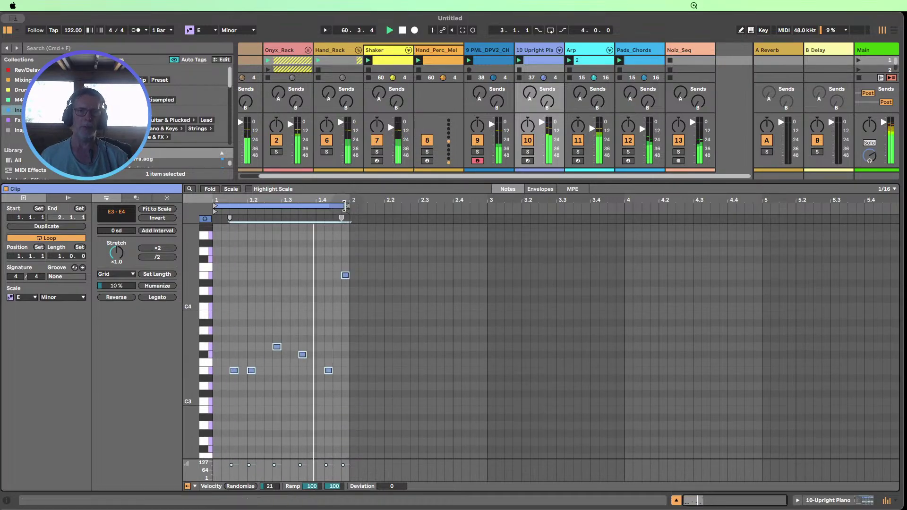
pyautogui.moveTo(347, 207); pyautogui.dragTo(487, 206)
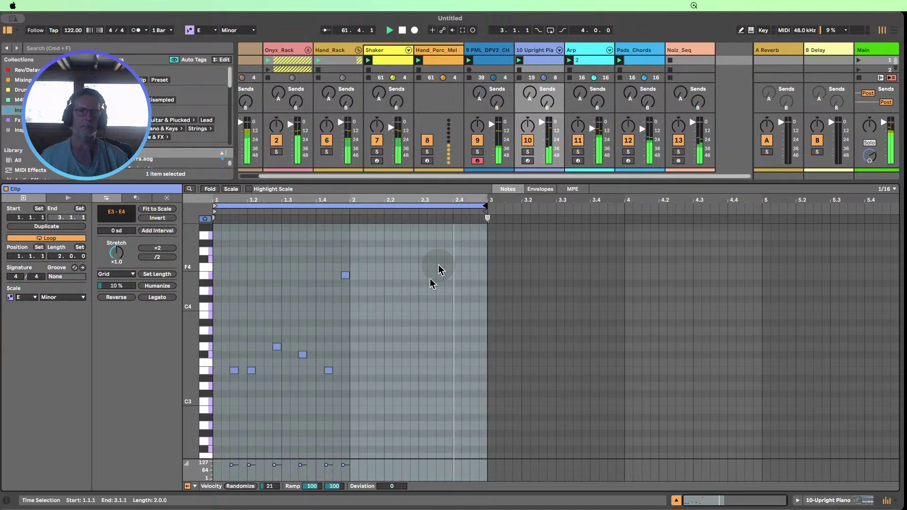
pyautogui.press('b')
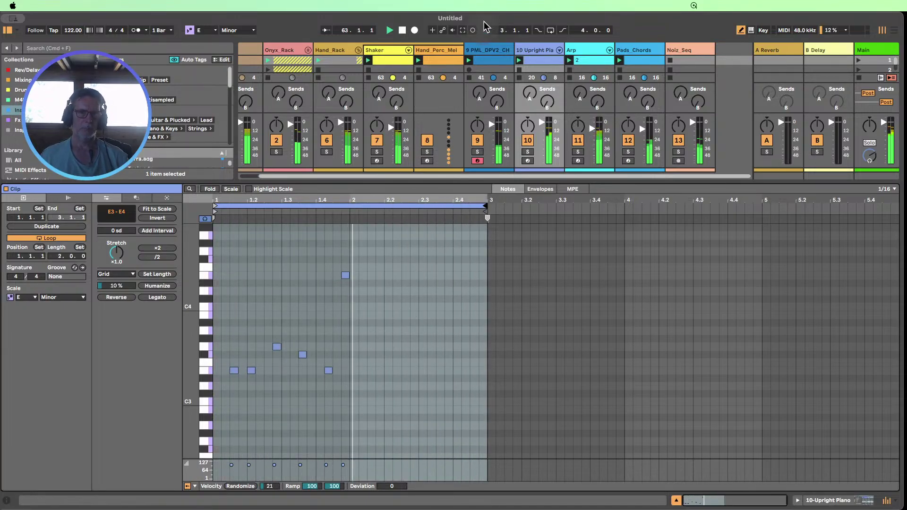
pyautogui.click(401, 31)
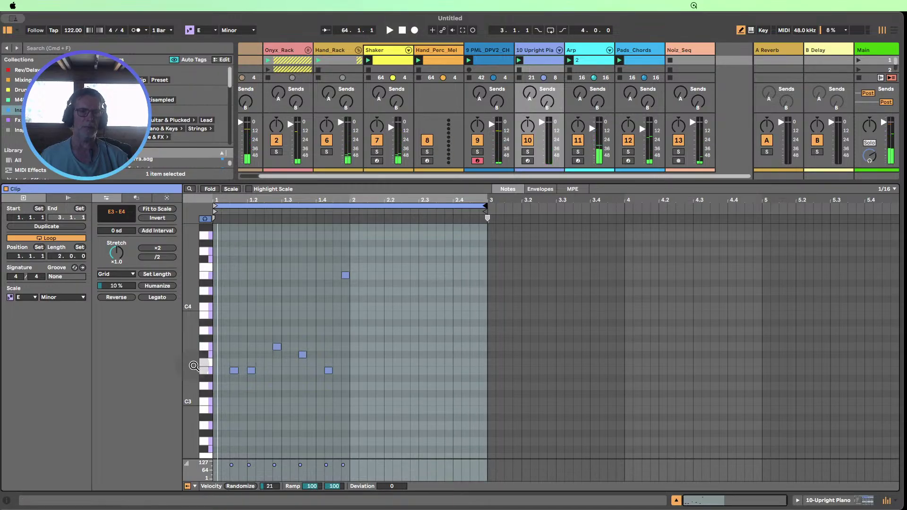
pyautogui.moveTo(193, 368); pyautogui.dragTo(203, 368)
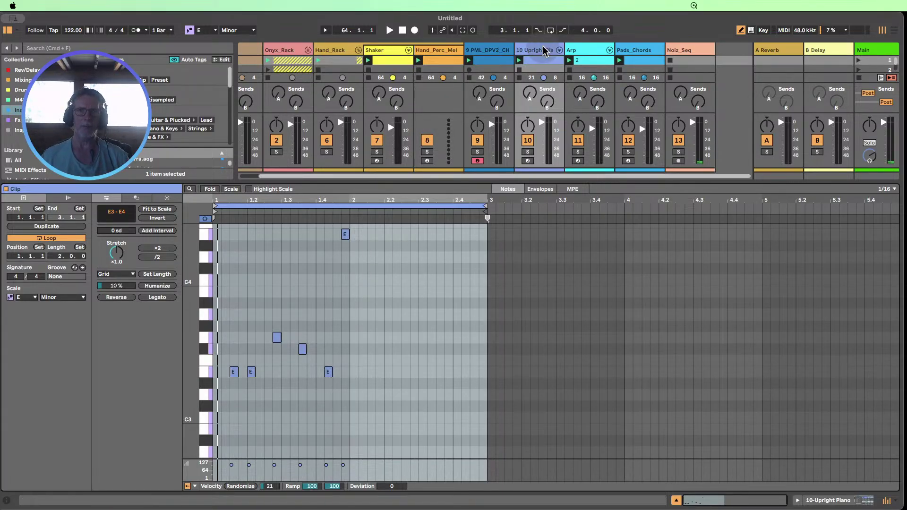
# - Play the piano clip and add sixteenth notes G3 at 2.1.3 and 2.2.2, and E3 at 2.3.1, 2.3.3 and 2.4.2
pyautogui.click(519, 60)
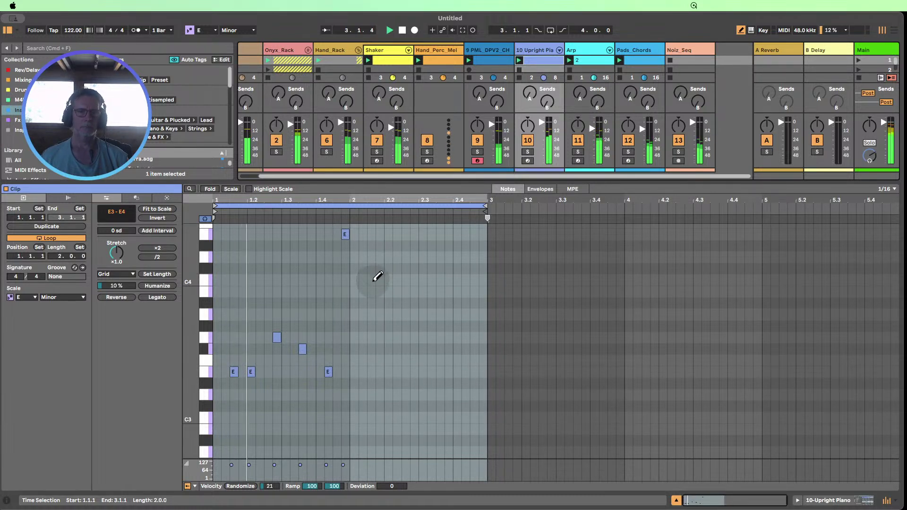
pyautogui.click(371, 337)
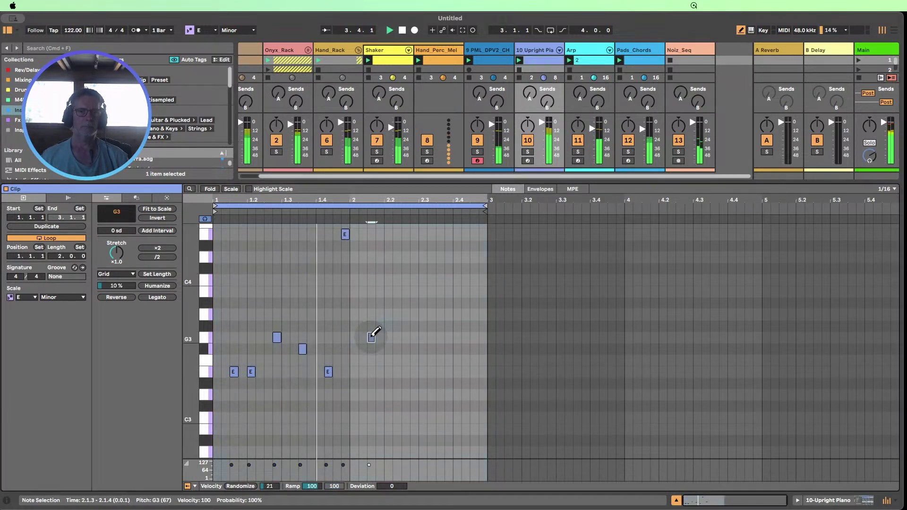
pyautogui.click(397, 337)
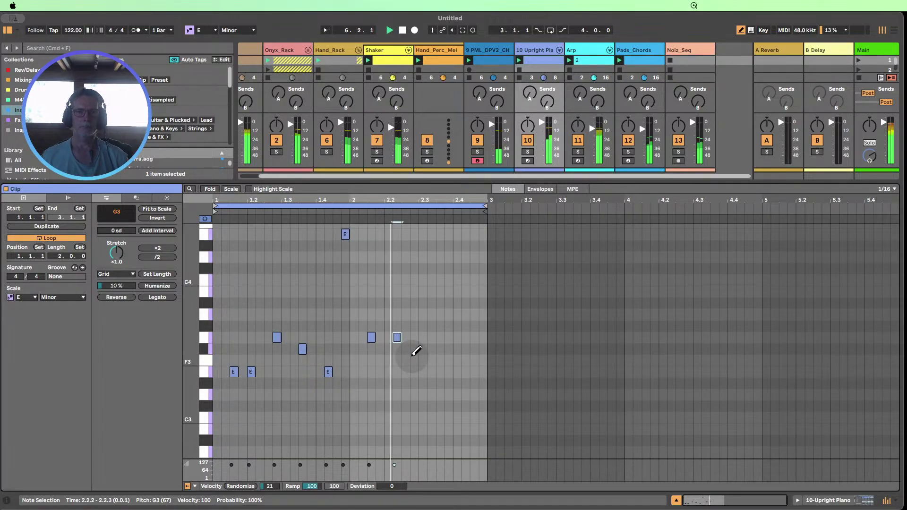
pyautogui.click(423, 371)
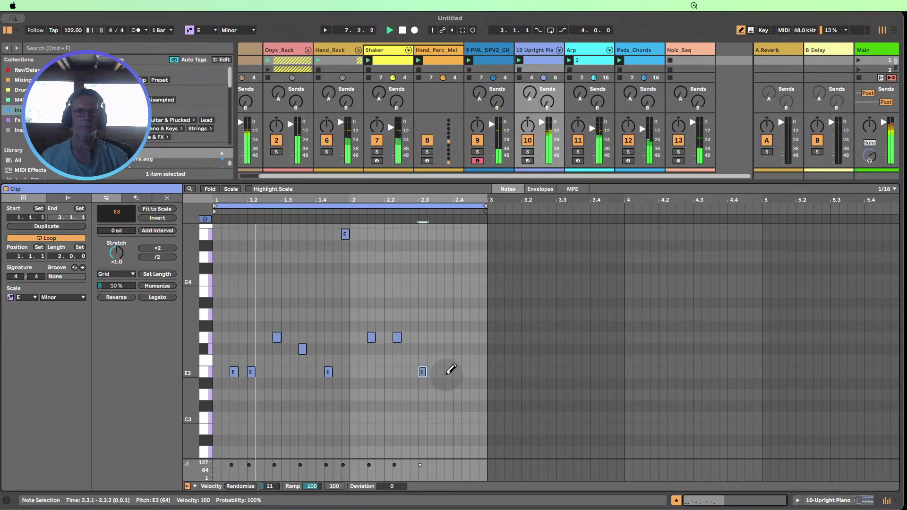
pyautogui.click(440, 372)
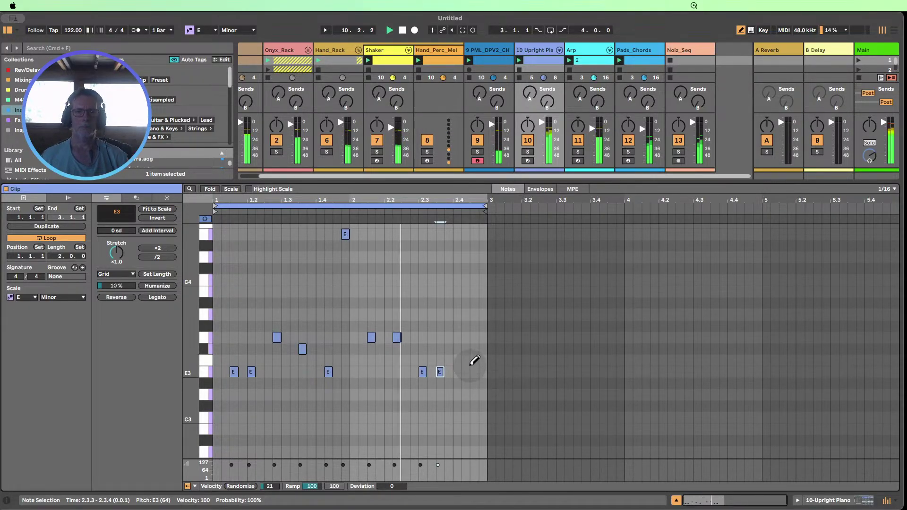
pyautogui.click(465, 372)
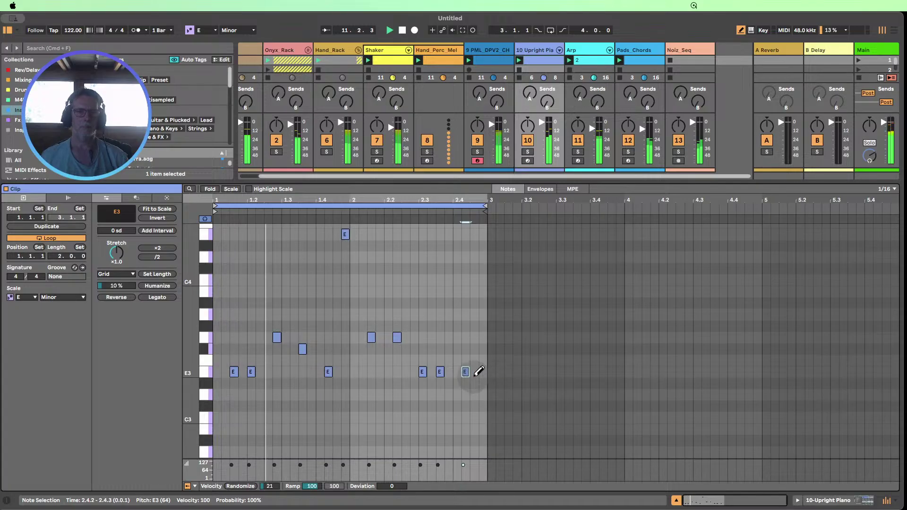
# - Transpose the last piano note, at 2.4.2, up one octave to E4
pyautogui.press('Up')
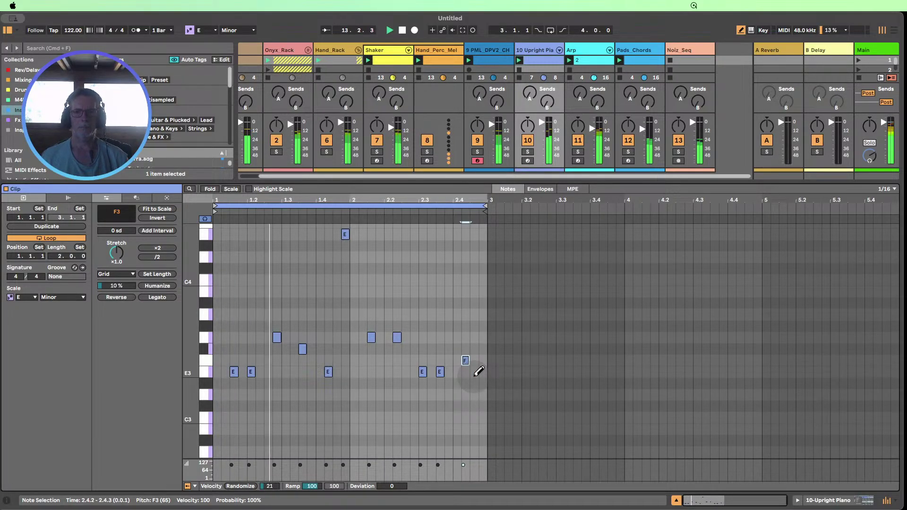
pyautogui.press('Up')
pyautogui.press('Up')
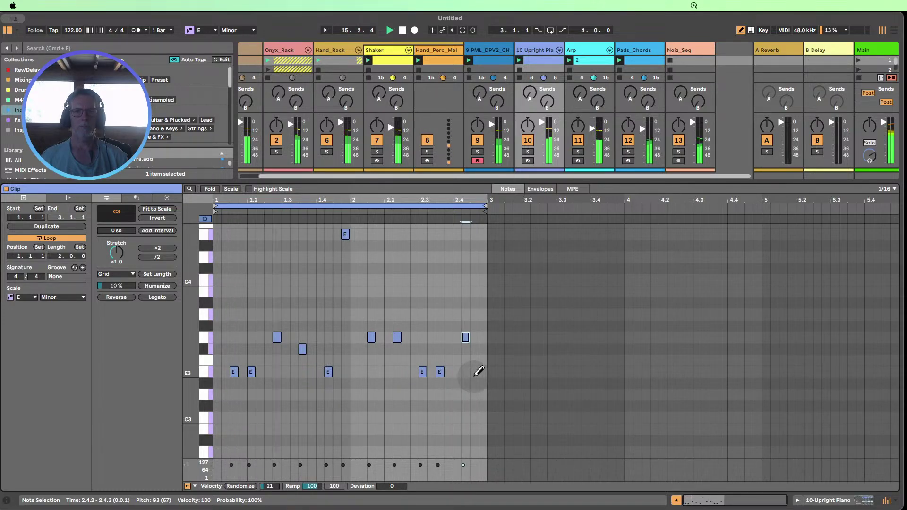
pyautogui.press('Up')
pyautogui.press('Up')
pyautogui.press('Up')
pyautogui.press('Up')
pyautogui.press('Up')
pyautogui.press('Up')
pyautogui.press('Up')
pyautogui.press('Up')
pyautogui.press('Up')
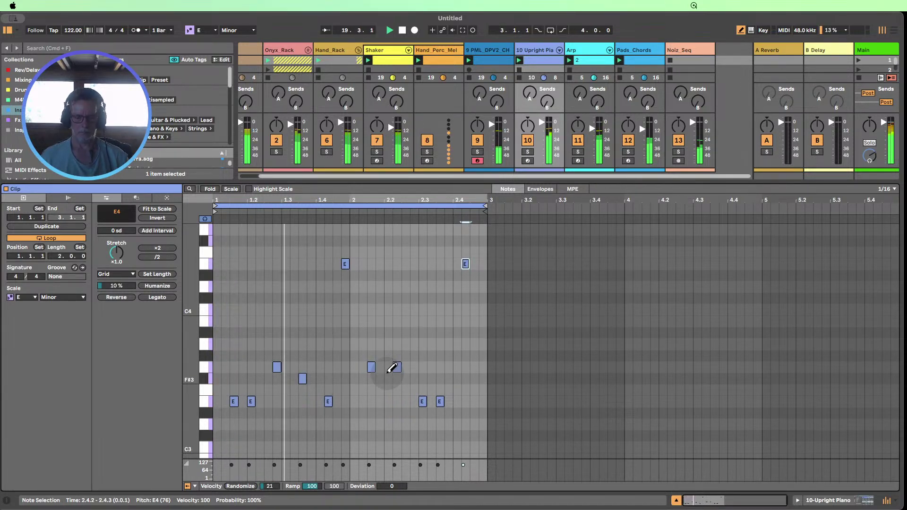
# - Turn off note drawing, raise the note at 2.1.3 to B3 and lengthen it to two sixteenths
pyautogui.press('b')
pyautogui.click(372, 367)
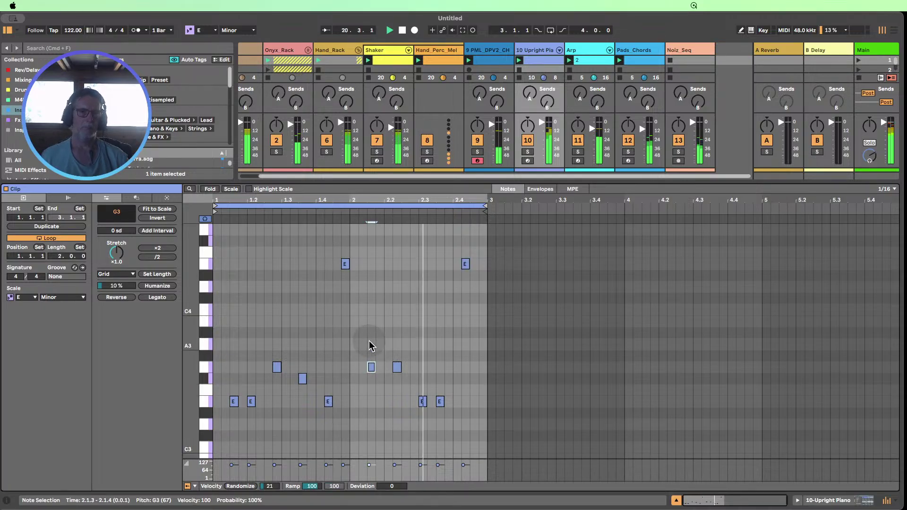
pyautogui.press('Up')
pyautogui.press('Up')
pyautogui.press('Up')
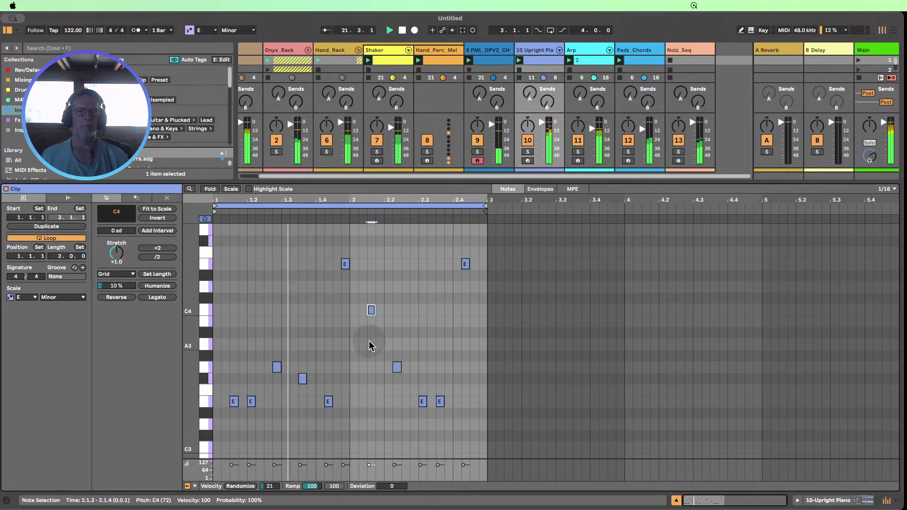
pyautogui.press('Down')
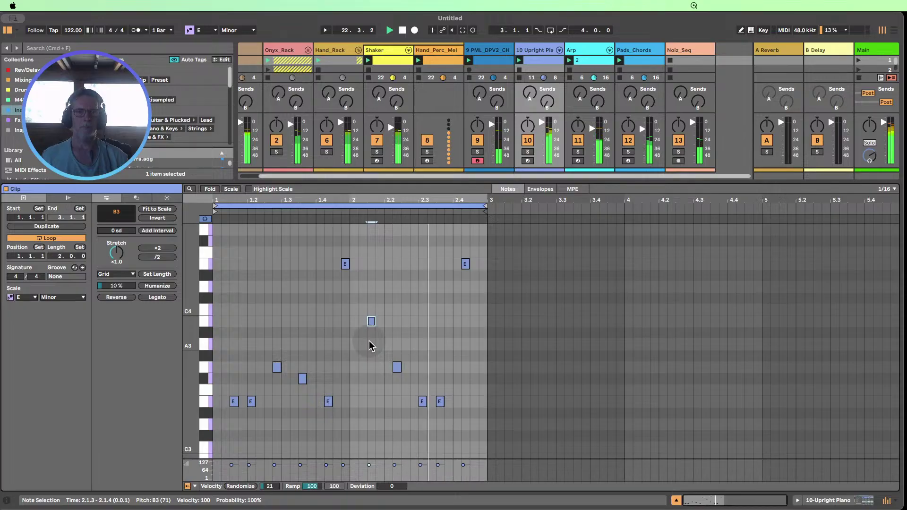
pyautogui.press('Up')
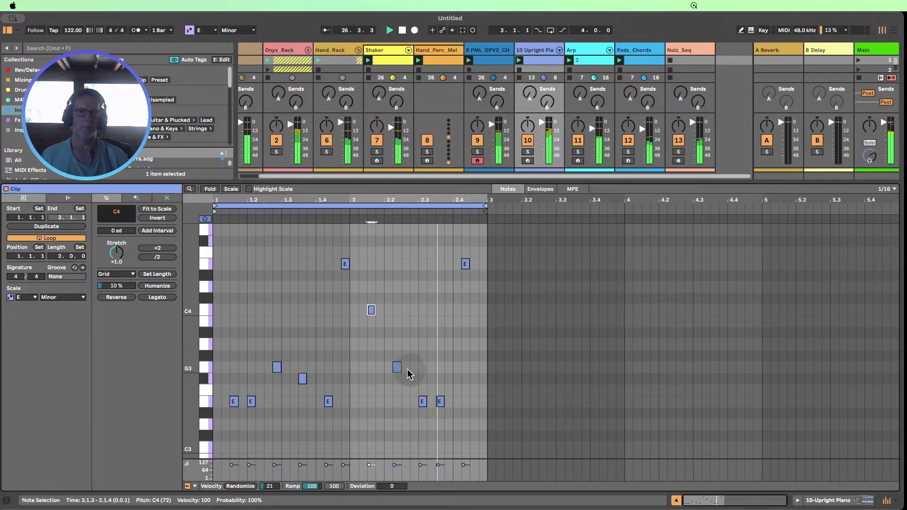
pyautogui.press('Down')
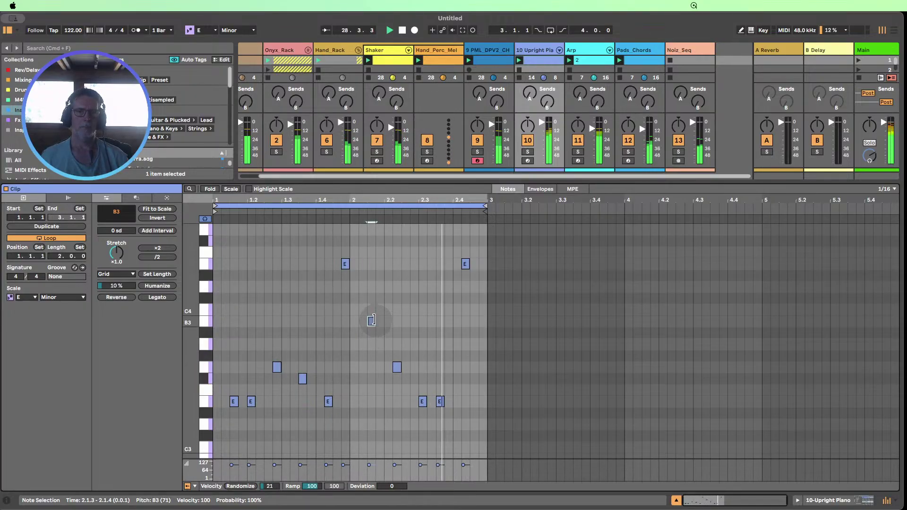
pyautogui.moveTo(375, 321); pyautogui.dragTo(388, 317)
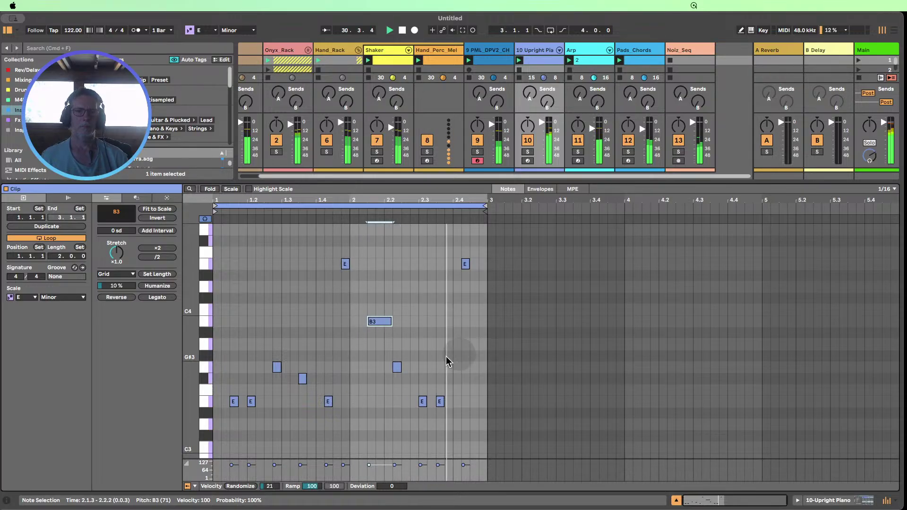
pyautogui.moveTo(390, 321); pyautogui.dragTo(384, 321)
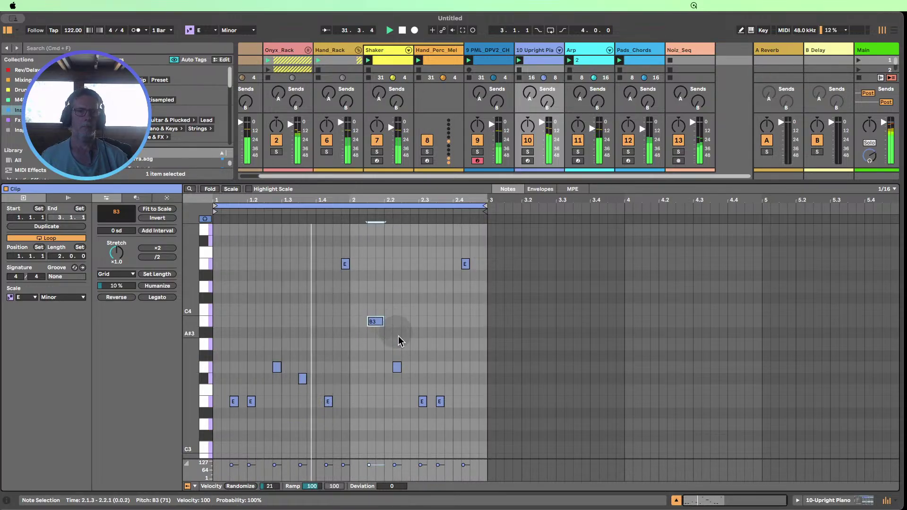
# - Duplicate the G3 note at 2.2.2 and place the copy on F#3 at 2.2.4
pyautogui.click(397, 367)
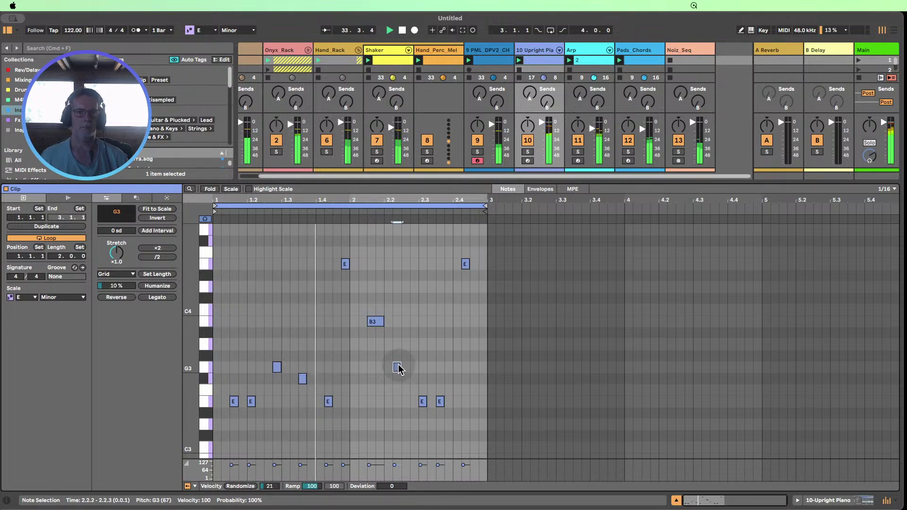
pyautogui.press('super+d')
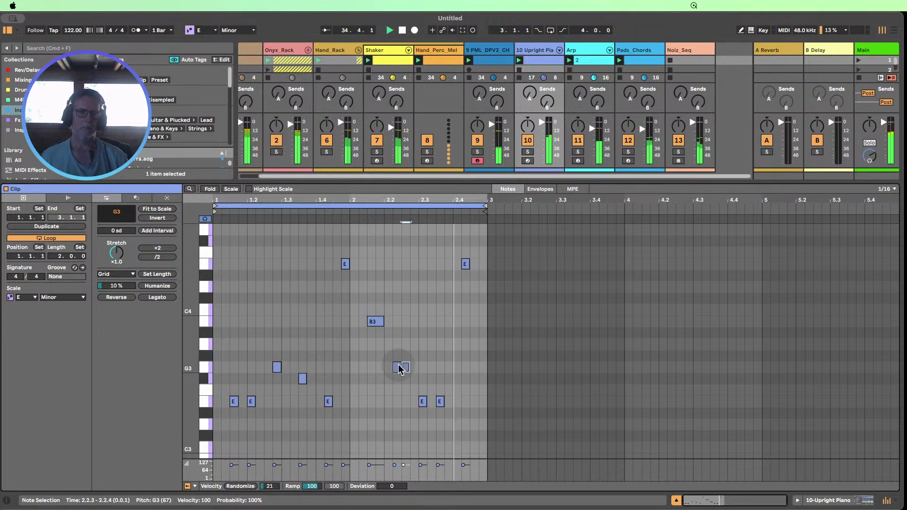
pyautogui.press('Right')
pyautogui.press('Down')
pyautogui.press('Down')
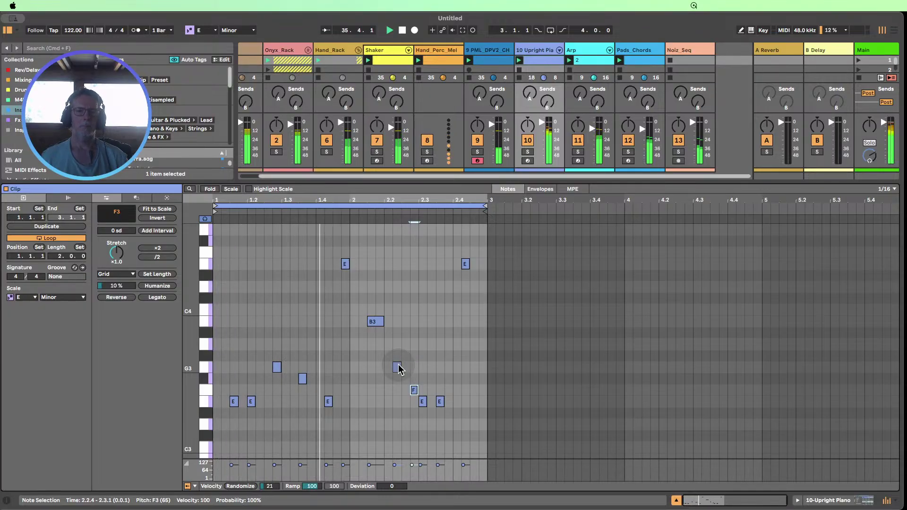
pyautogui.press('Up')
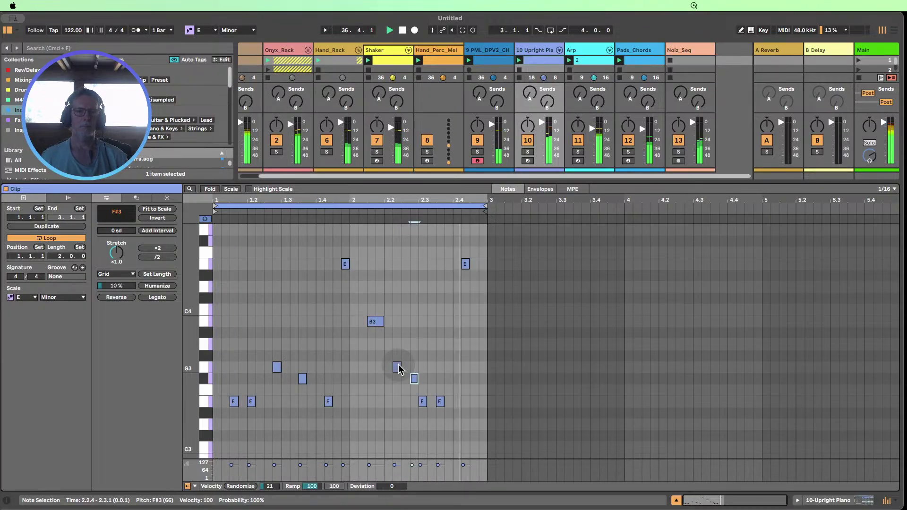
pyautogui.press('Left')
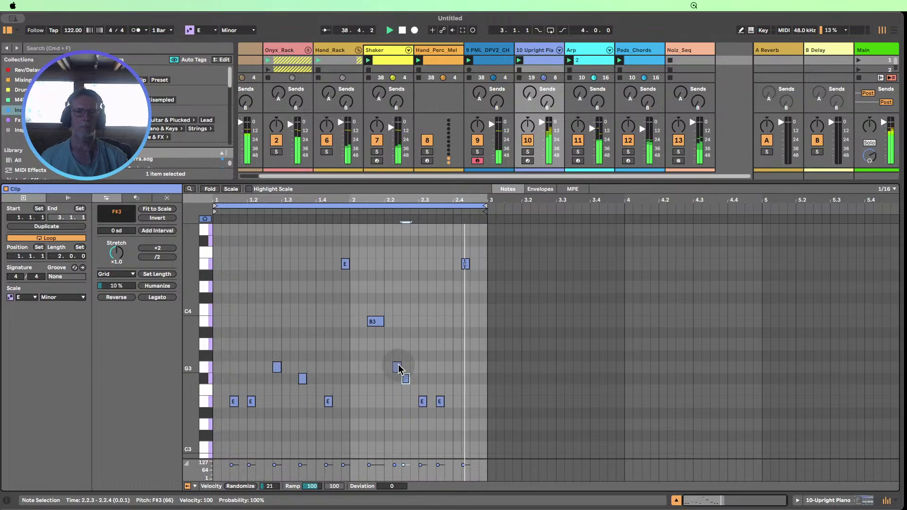
pyautogui.press('Right')
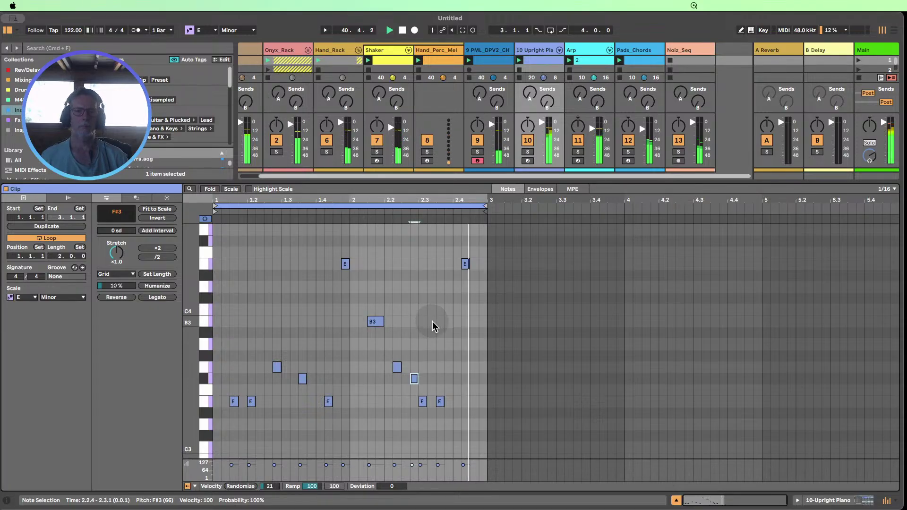
# - Deactivate the E3 note at 2.3.1, lengthen the final E4 to two sixteenths and stop playback
pyautogui.click(419, 400)
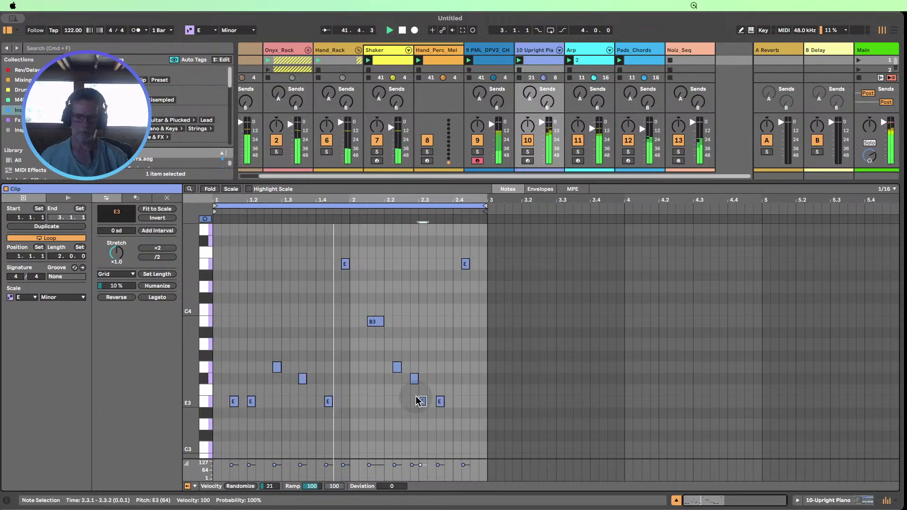
pyautogui.press('0')
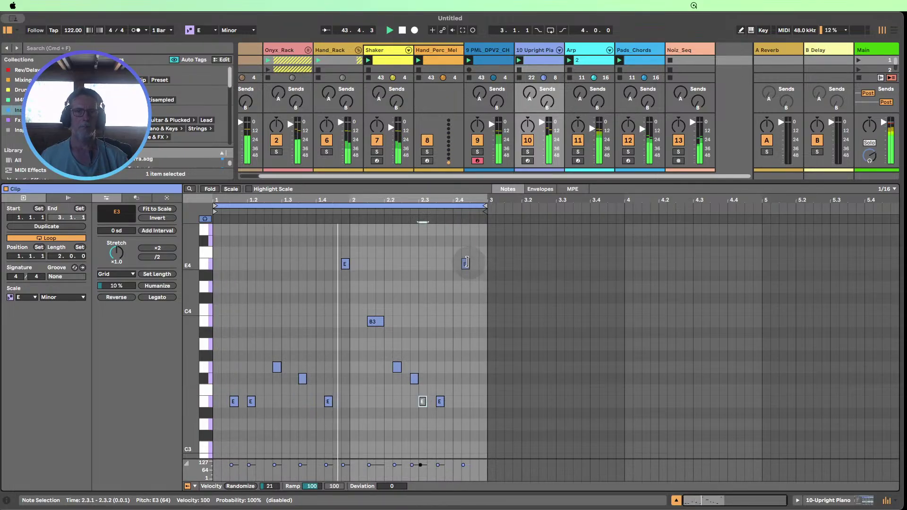
pyautogui.moveTo(467, 263); pyautogui.dragTo(477, 263)
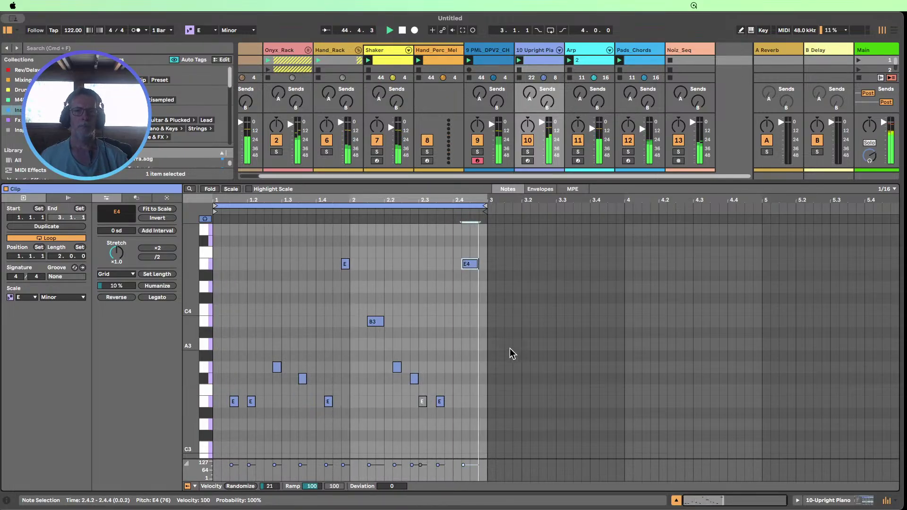
pyautogui.click(402, 30)
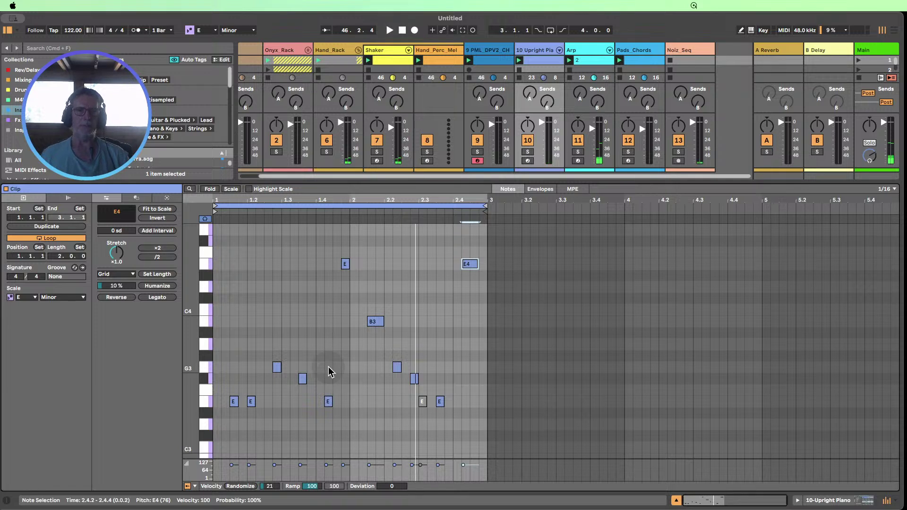
# - Replay the piano clip and lower its long note at 2.1.3 to G3
pyautogui.moveTo(191, 335); pyautogui.dragTo(188, 330)
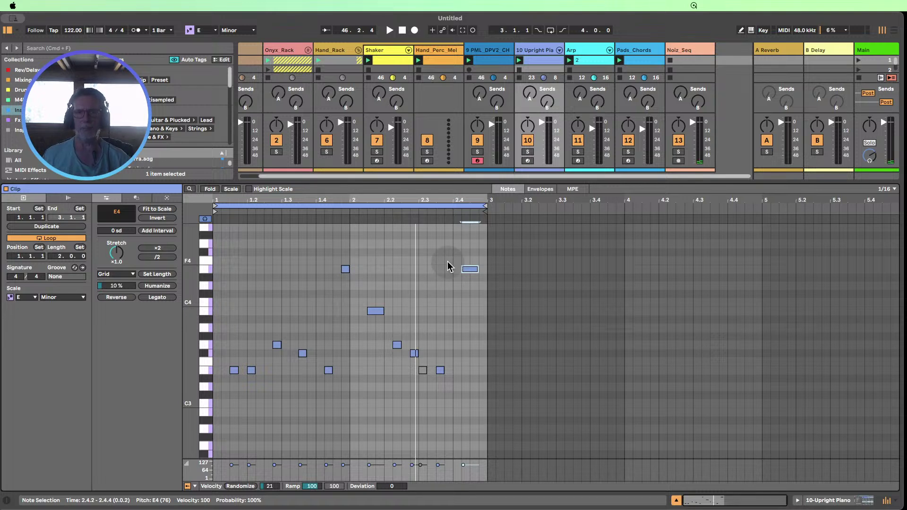
pyautogui.click(519, 63)
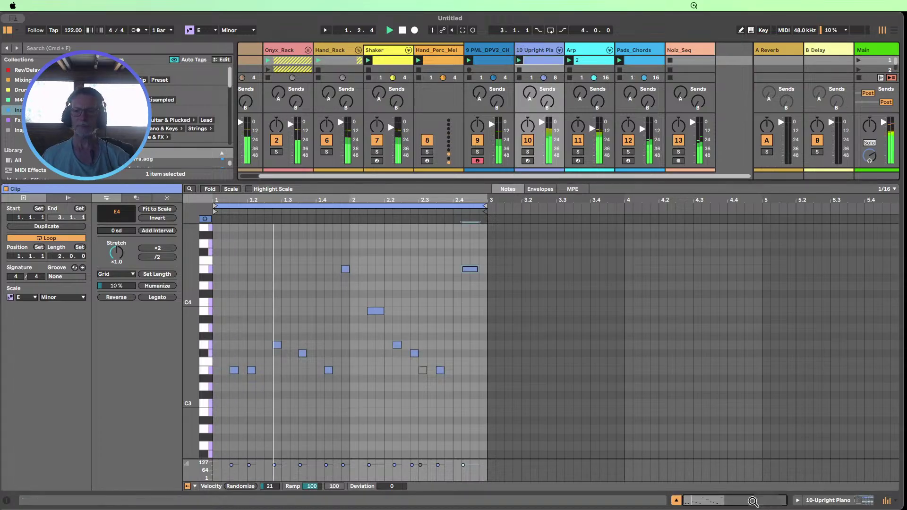
pyautogui.click(676, 500)
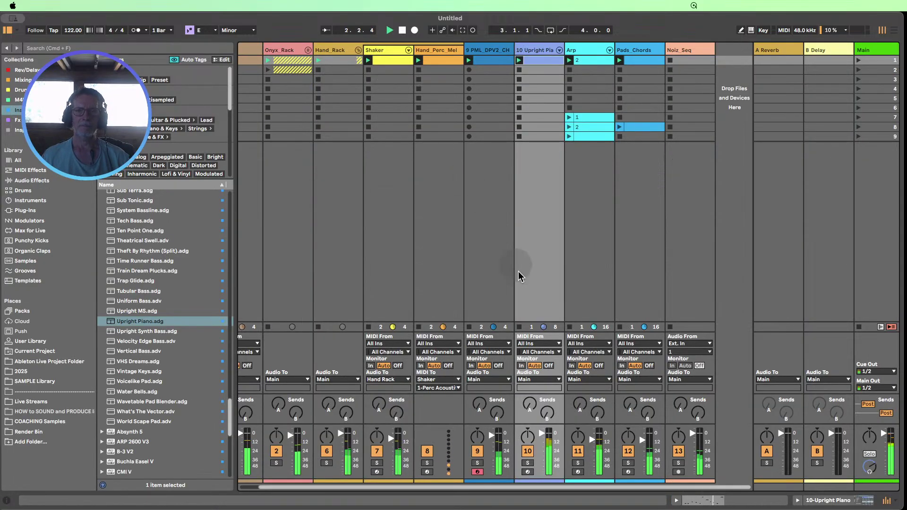
pyautogui.doubleClick(538, 63)
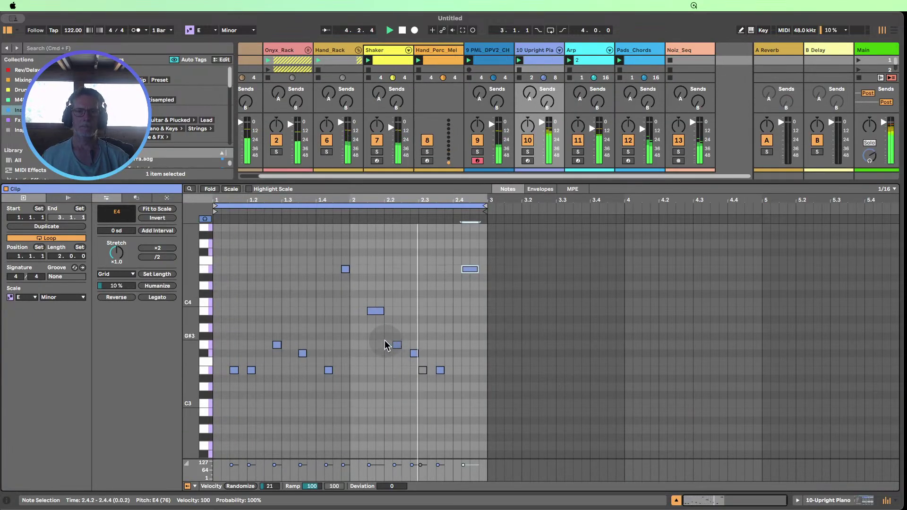
pyautogui.click(376, 311)
pyautogui.press('Down')
pyautogui.press('Down')
pyautogui.press('Down')
pyautogui.press('Down')
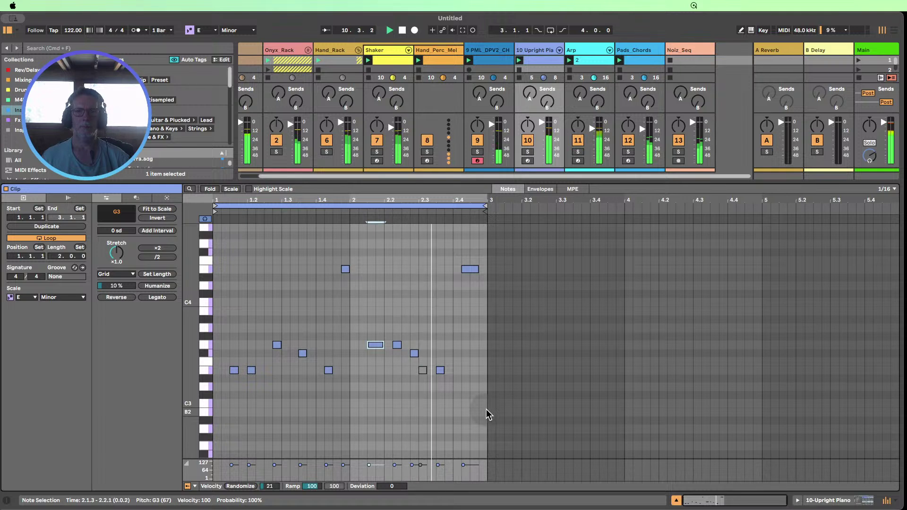
# - Duplicate the two-bar piano phrase into bars 3 and 4 and extend the clip's loop to four bars
pyautogui.moveTo(485, 206); pyautogui.dragTo(621, 210)
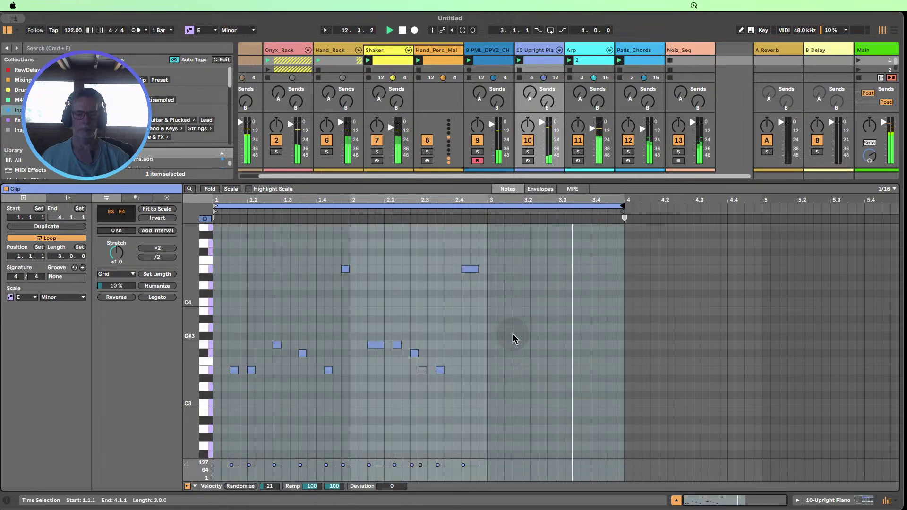
pyautogui.moveTo(485, 398); pyautogui.dragTo(209, 246)
pyautogui.press('super+d')
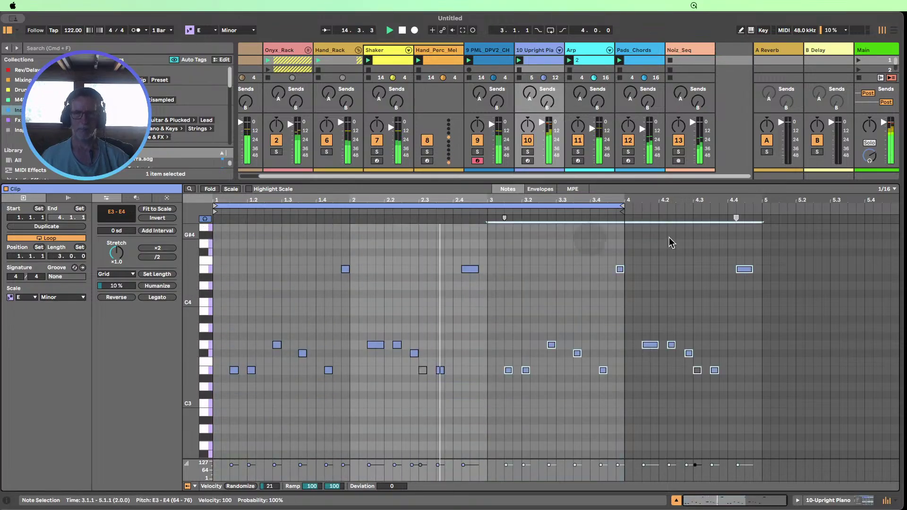
pyautogui.moveTo(630, 211); pyautogui.dragTo(762, 209)
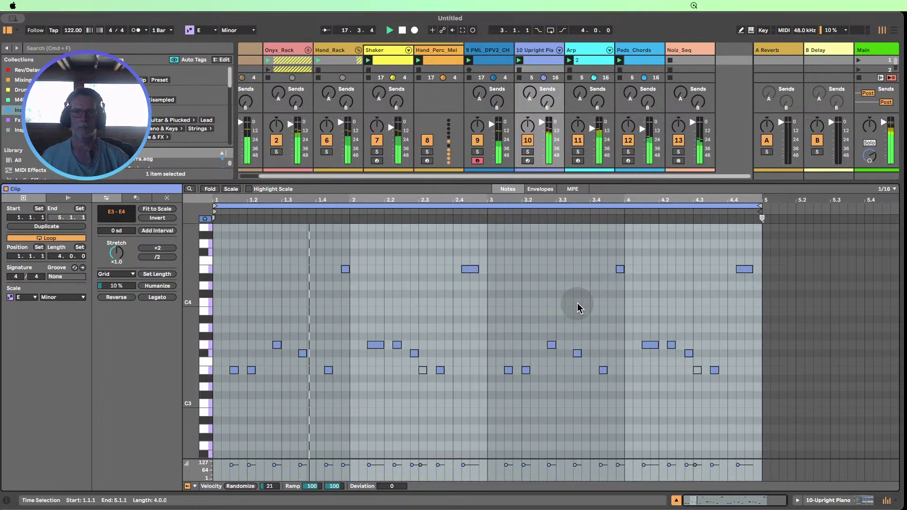
pyautogui.click(619, 392)
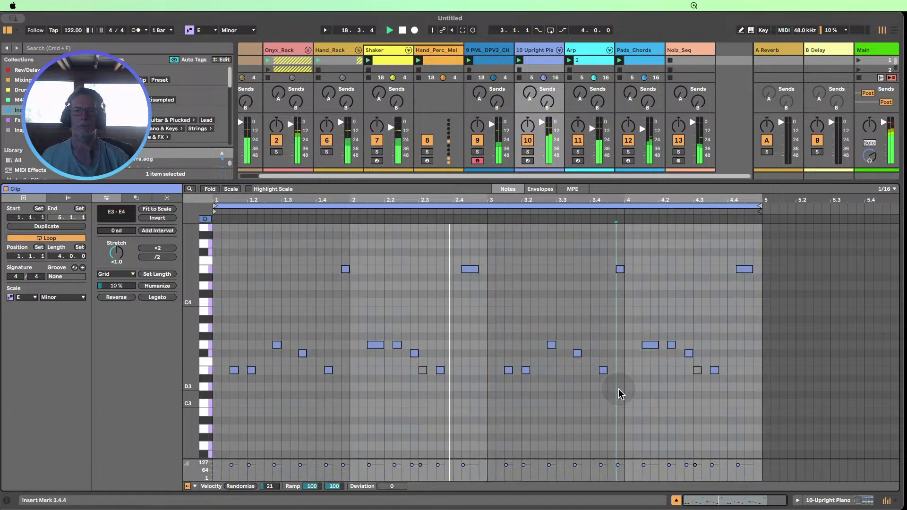
# - Try an inversion of the last four notes in bar 3 of the piano clip, restore them and reverse their order
pyautogui.moveTo(617, 385); pyautogui.dragTo(548, 222)
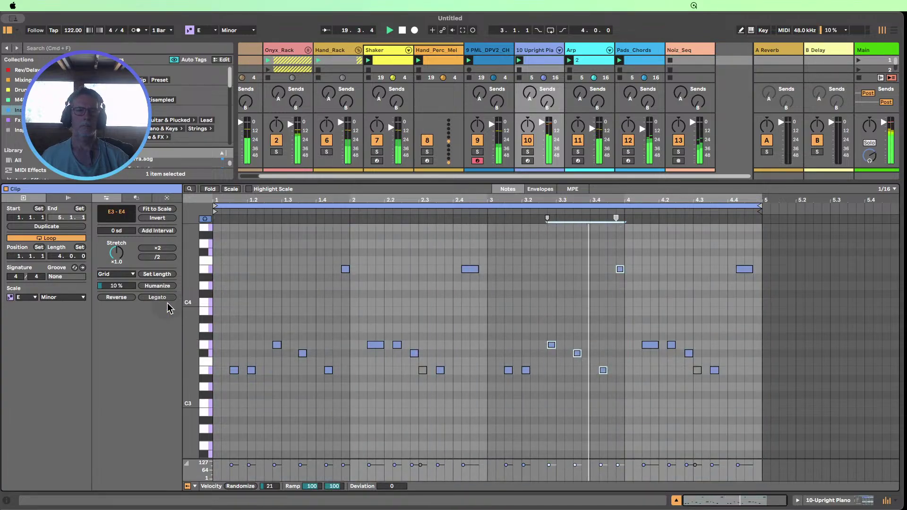
pyautogui.click(155, 219)
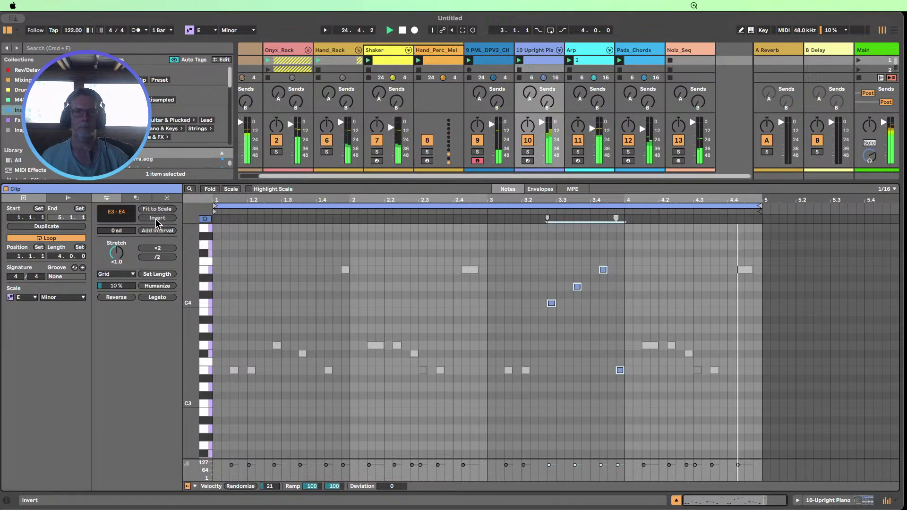
pyautogui.click(155, 219)
pyautogui.click(118, 298)
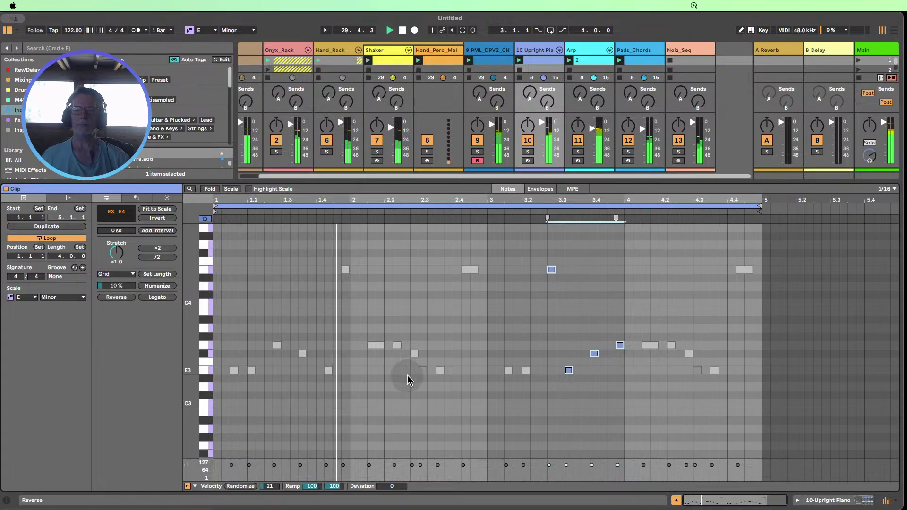
pyautogui.click(444, 396)
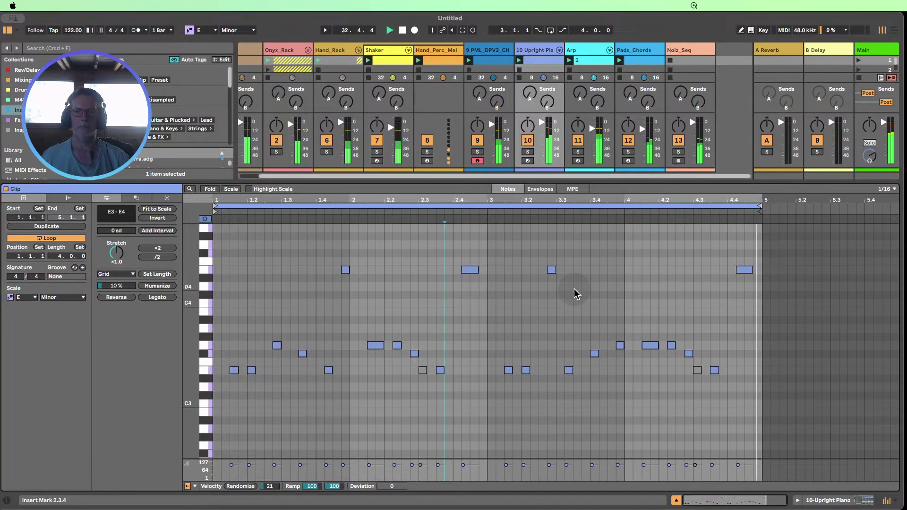
pyautogui.moveTo(573, 285); pyautogui.dragTo(539, 260)
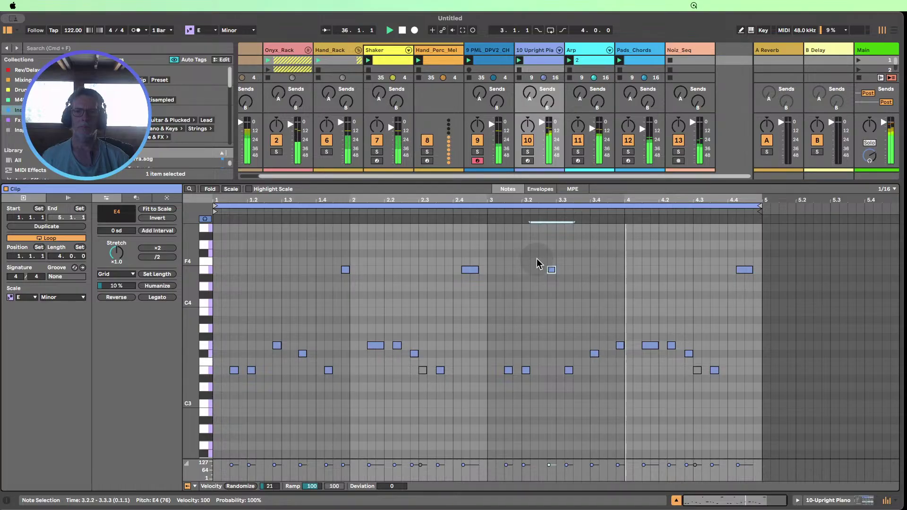
pyautogui.press('Down')
pyautogui.press('Up')
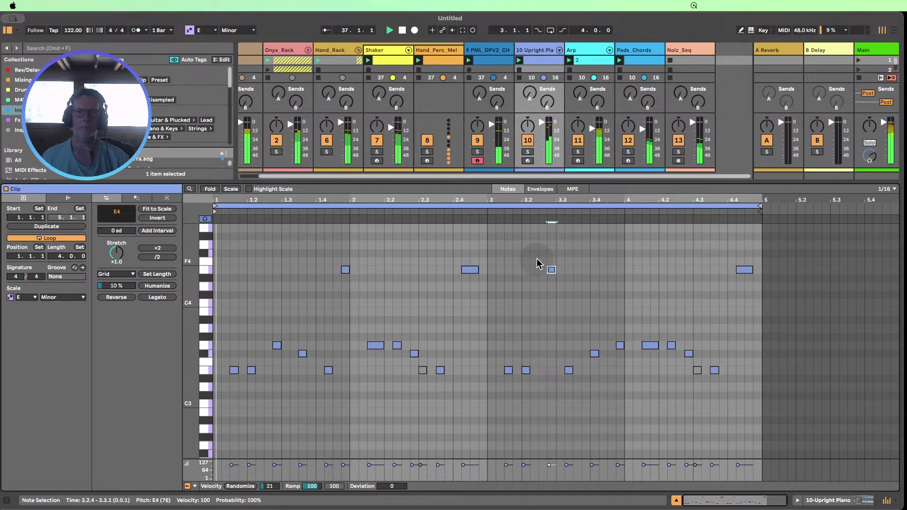
# - Raise the E3 note at 3.3.2 to B3 and lengthen it to two sixteenths
pyautogui.moveTo(577, 394); pyautogui.dragTo(560, 358)
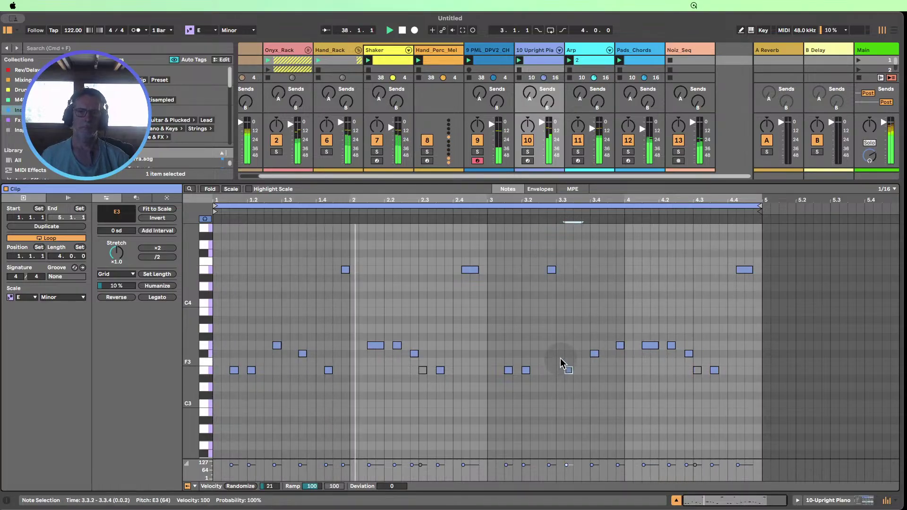
pyautogui.press('Up')
pyautogui.press('Up')
pyautogui.press('Up')
pyautogui.press('Up')
pyautogui.press('Up')
pyautogui.press('Up')
pyautogui.press('Up')
pyautogui.press('Up')
pyautogui.press('Up')
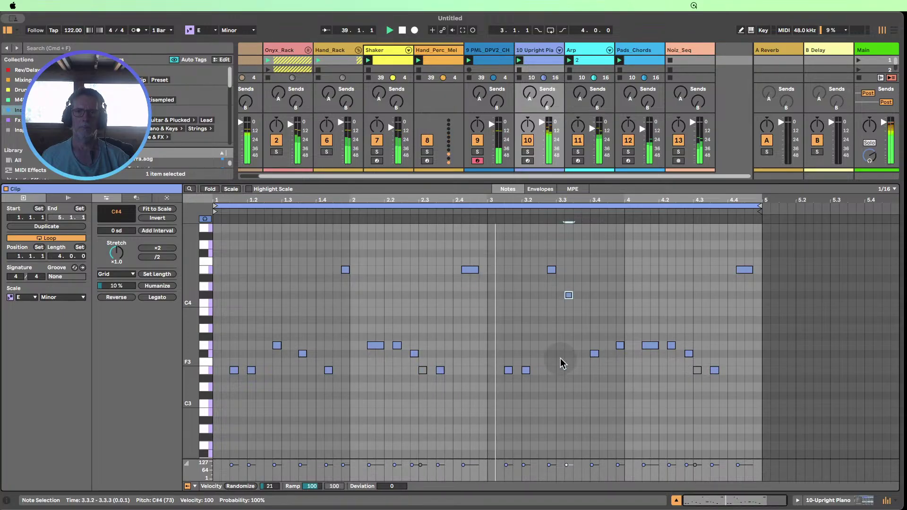
pyautogui.press('Down')
pyautogui.press('Down')
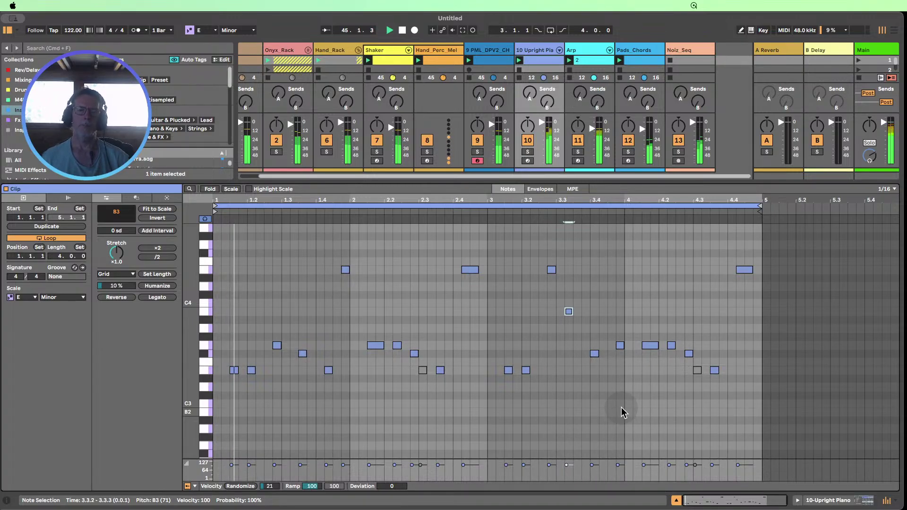
pyautogui.moveTo(569, 311); pyautogui.dragTo(581, 311)
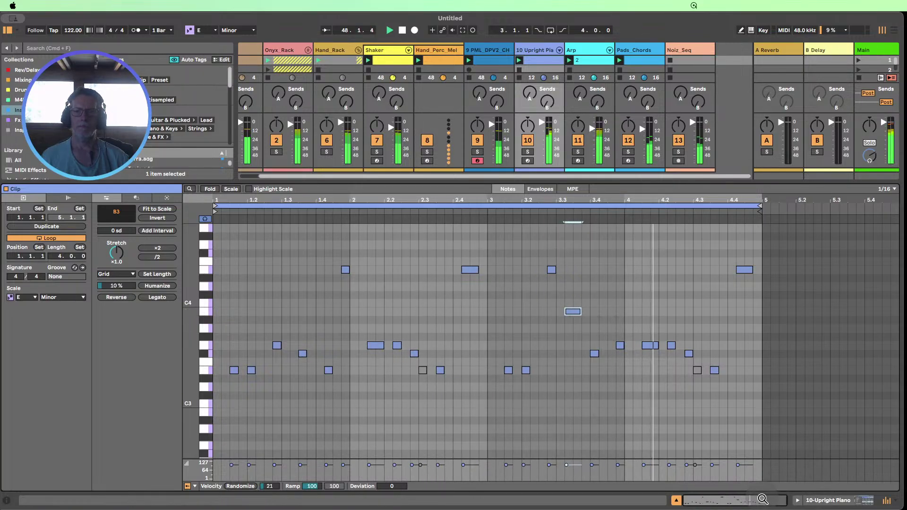
# - Mute the Arp and Pads_Chords tracks and enlarge the Session mixer so the tracks' level values show
pyautogui.click(676, 500)
pyautogui.click(577, 450)
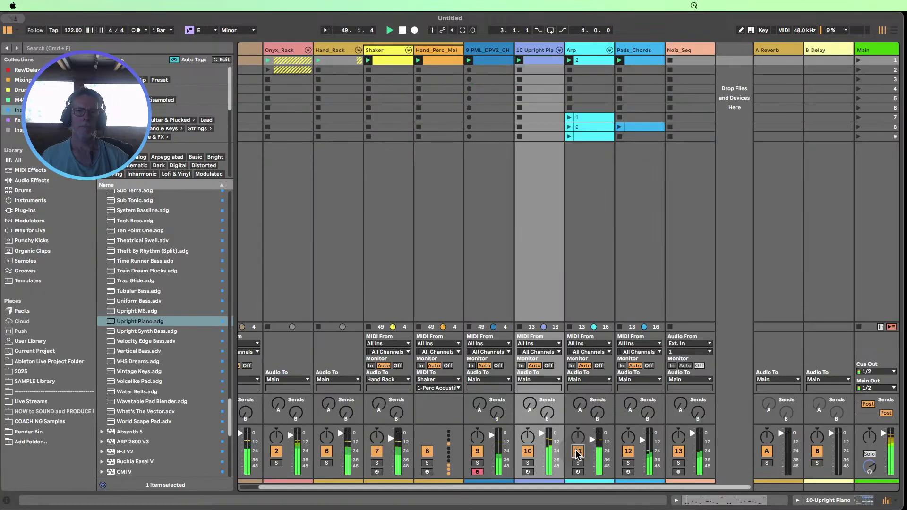
pyautogui.moveTo(427, 424); pyautogui.dragTo(429, 363)
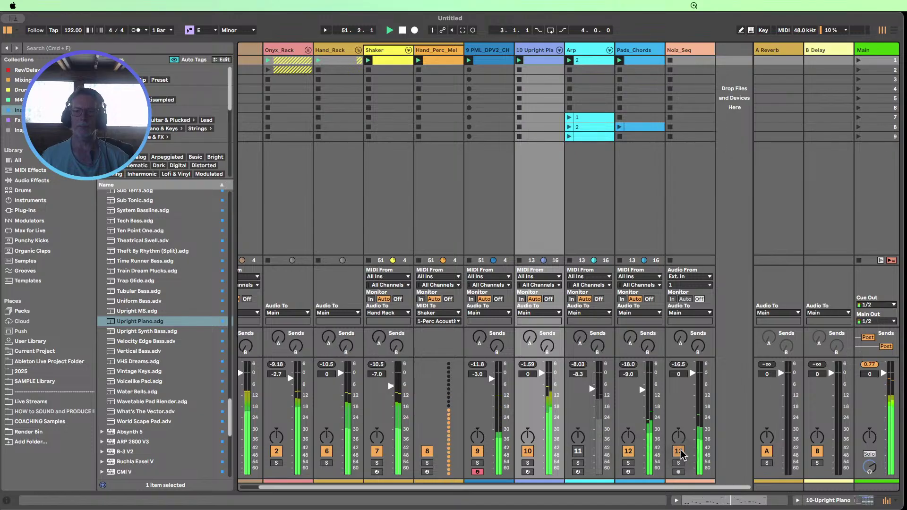
pyautogui.click(628, 451)
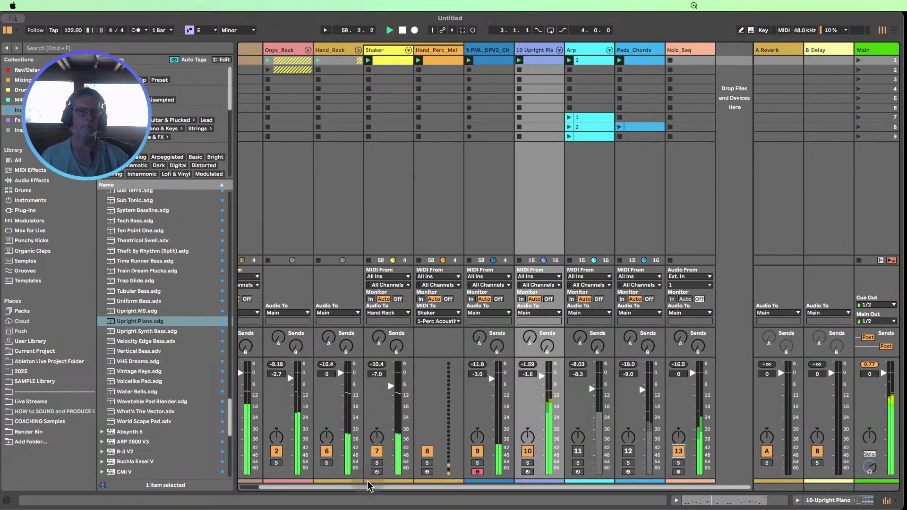
# - Narrow the browser to fit more tracks and lower the Upright Piano track's volume to -6.0 dB
pyautogui.moveTo(368, 484); pyautogui.dragTo(298, 486)
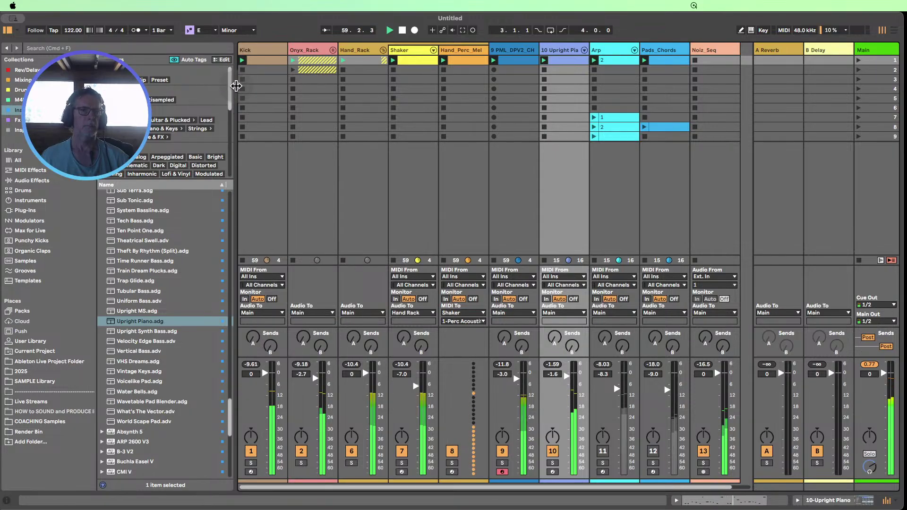
pyautogui.moveTo(236, 85); pyautogui.dragTo(152, 74)
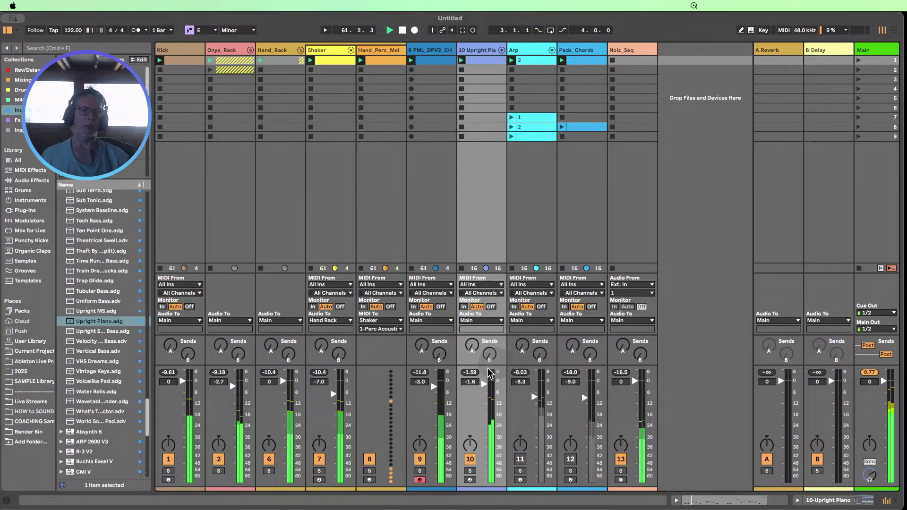
pyautogui.moveTo(484, 480); pyautogui.dragTo(484, 391)
# - Randomize the velocities of all notes in the piano clip with an amount of 33 and humanize their timing
pyautogui.doubleClick(480, 62)
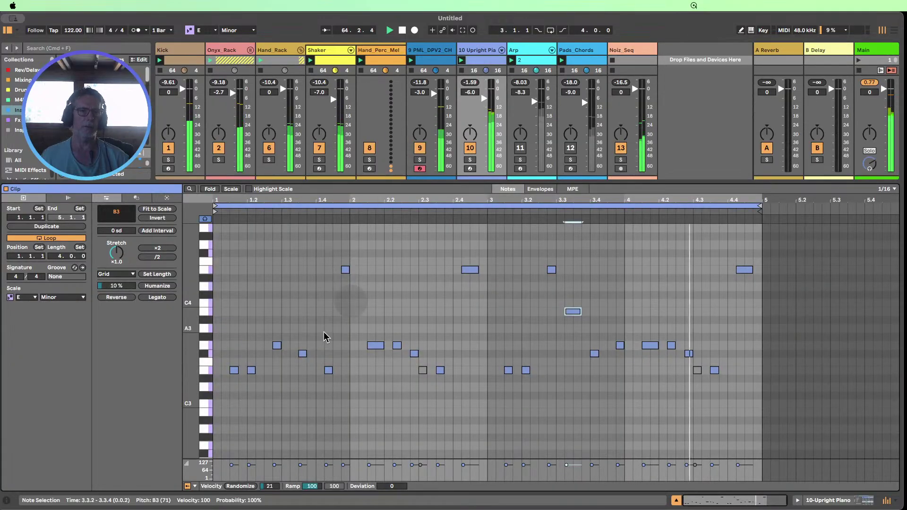
pyautogui.click(266, 307)
pyautogui.press('super+a')
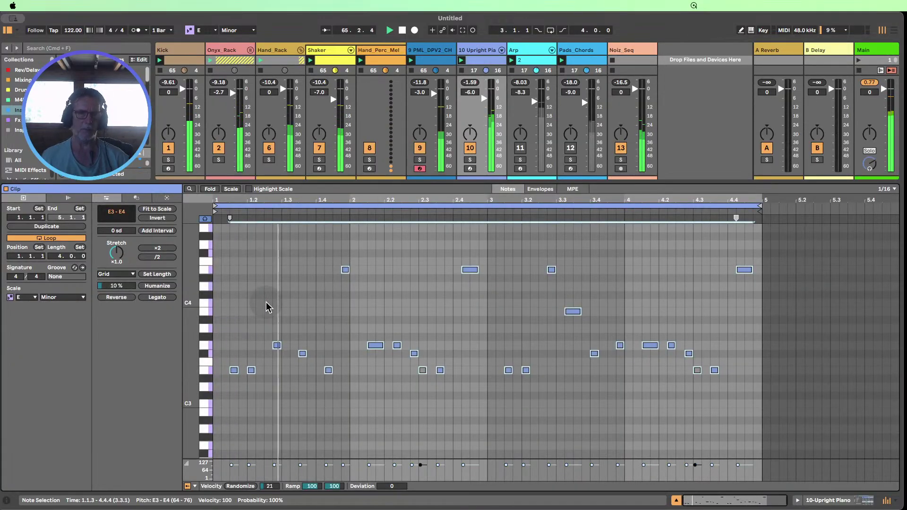
pyautogui.click(241, 486)
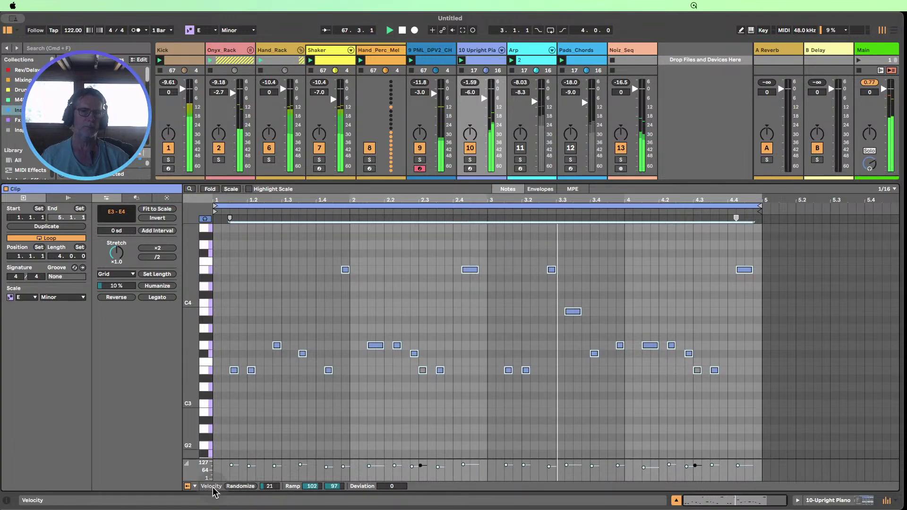
pyautogui.moveTo(267, 485)
pyautogui.mouseDown()
pyautogui.moveTo(267, 466)
pyautogui.moveTo(267, 479)
pyautogui.mouseUp()
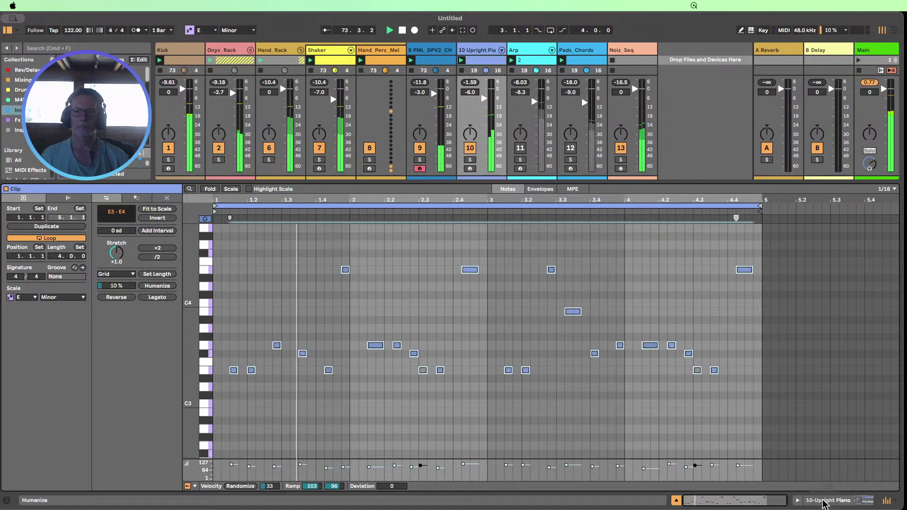
# - Apply the Hall macro variation to the Upright Piano rack and set its track volume to -2.0 dB
pyautogui.click(824, 501)
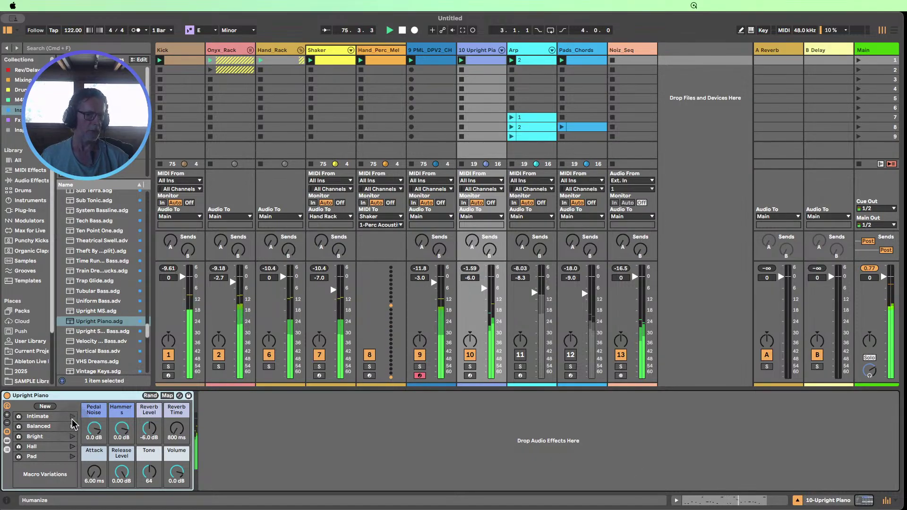
pyautogui.click(72, 447)
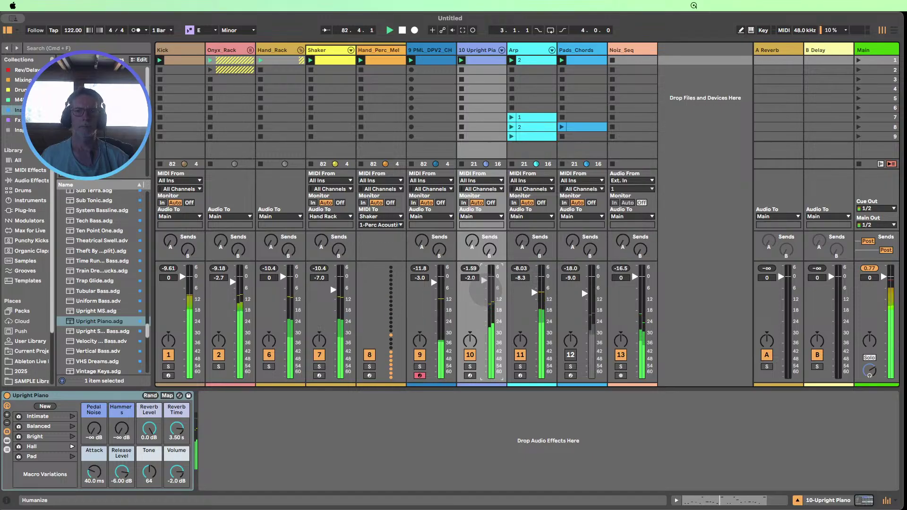
# - Reactivate the Pads_Chords track at -11.0 dB and briefly mute the Kick track to compare the mix
pyautogui.click(570, 354)
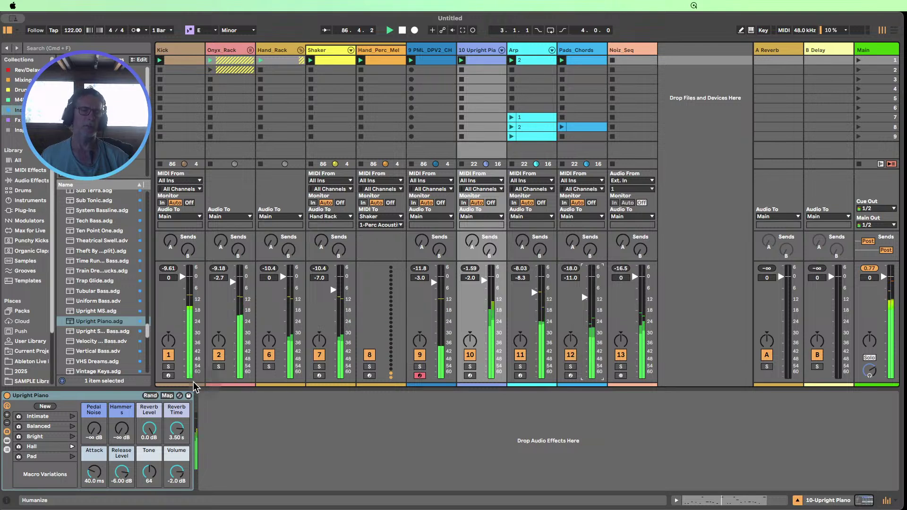
pyautogui.click(169, 355)
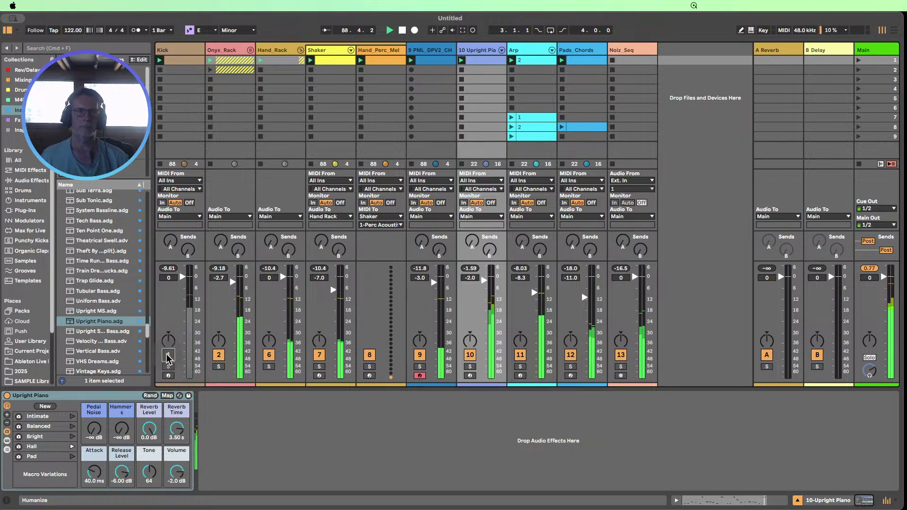
pyautogui.click(168, 355)
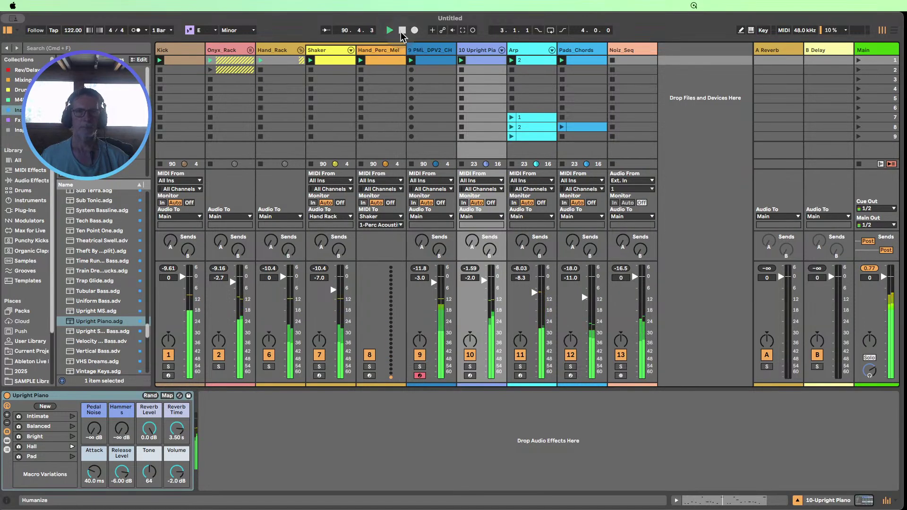
# - Expand the Onyx_Rack group and play the Kick and Dirty_Kick tracks soloed from the start
pyautogui.click(250, 50)
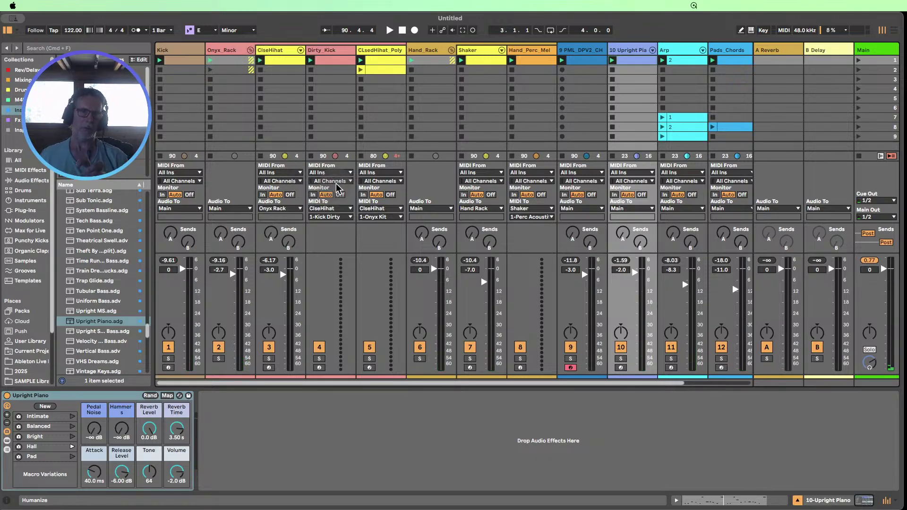
pyautogui.click(319, 359)
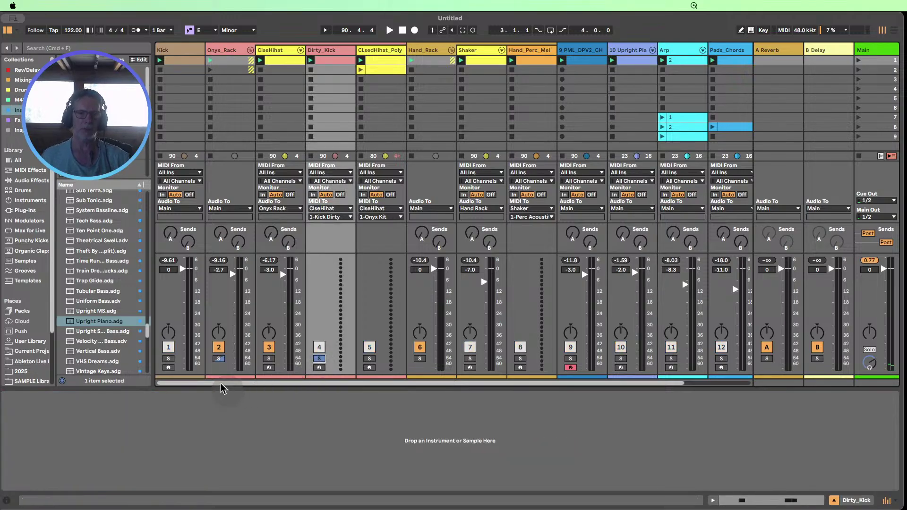
pyautogui.click(168, 360)
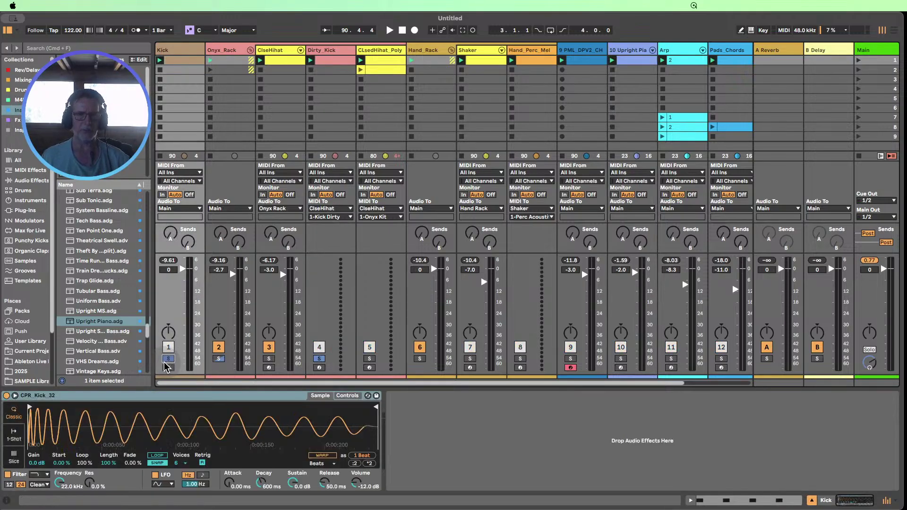
pyautogui.click(390, 31)
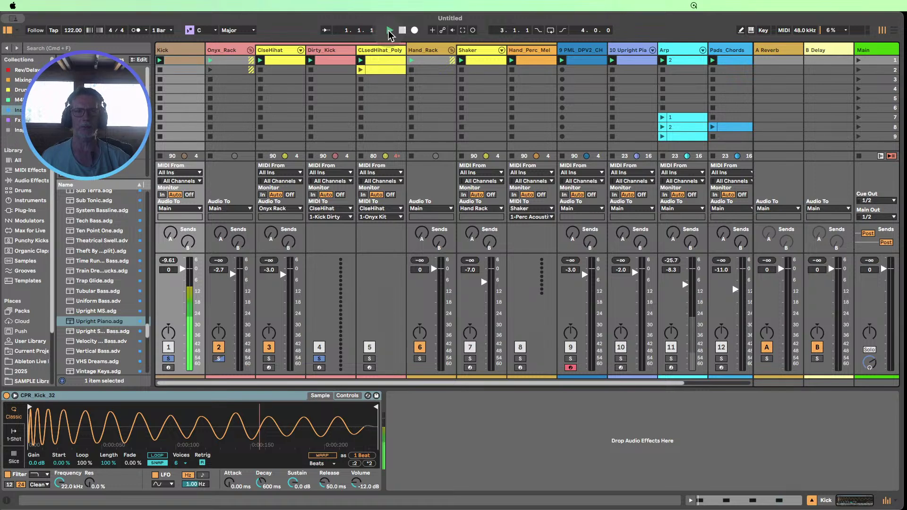
# - Relaunch the ClseHihat clip inside the Onyx_Rack group and collapse the group
pyautogui.click(250, 50)
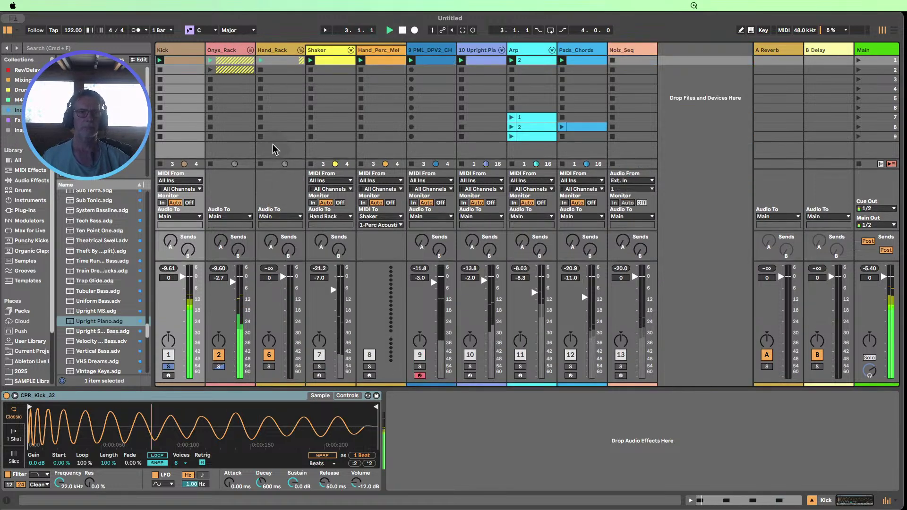
pyautogui.click(249, 50)
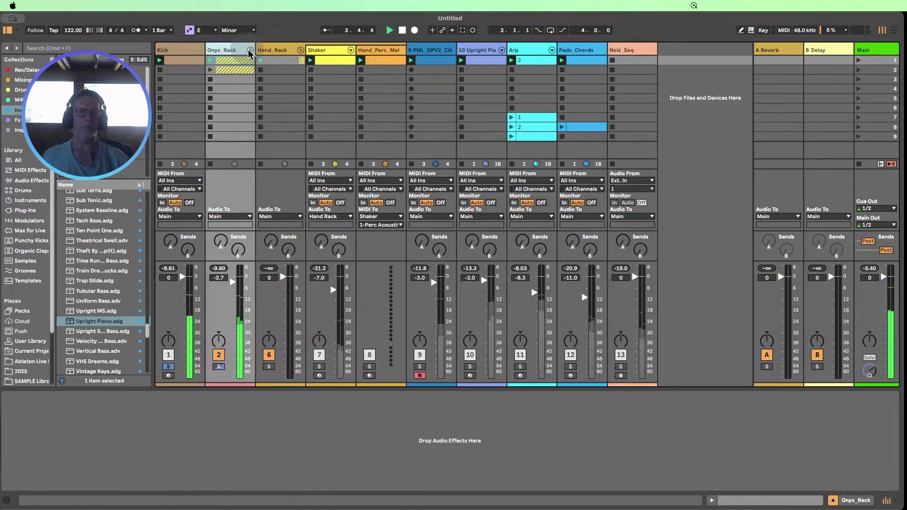
pyautogui.click(250, 50)
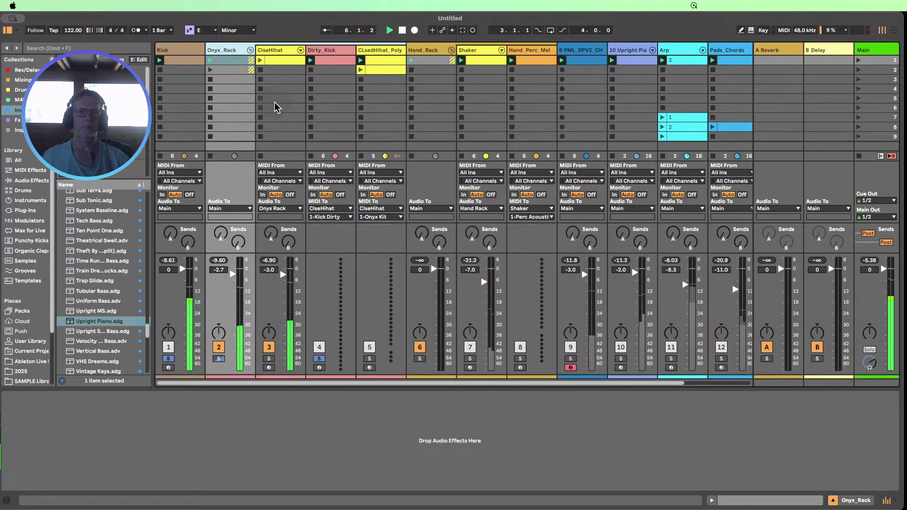
pyautogui.click(259, 61)
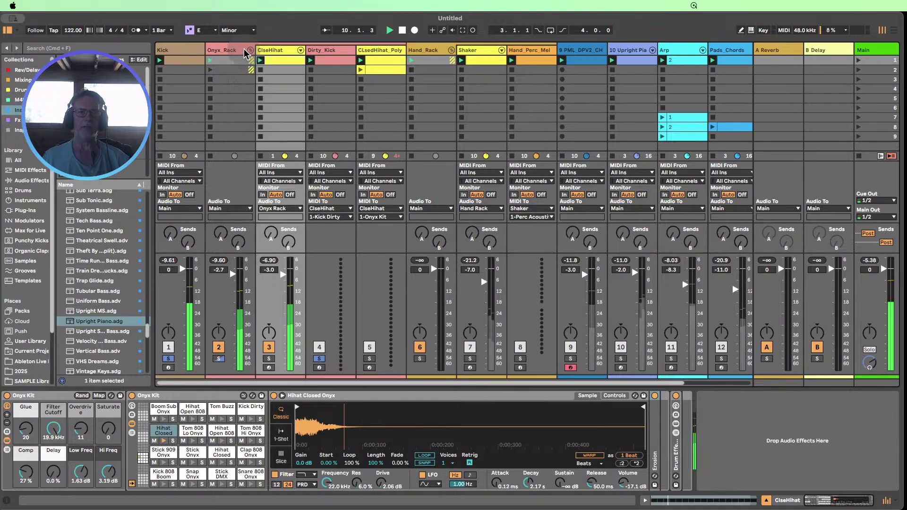
pyautogui.click(250, 50)
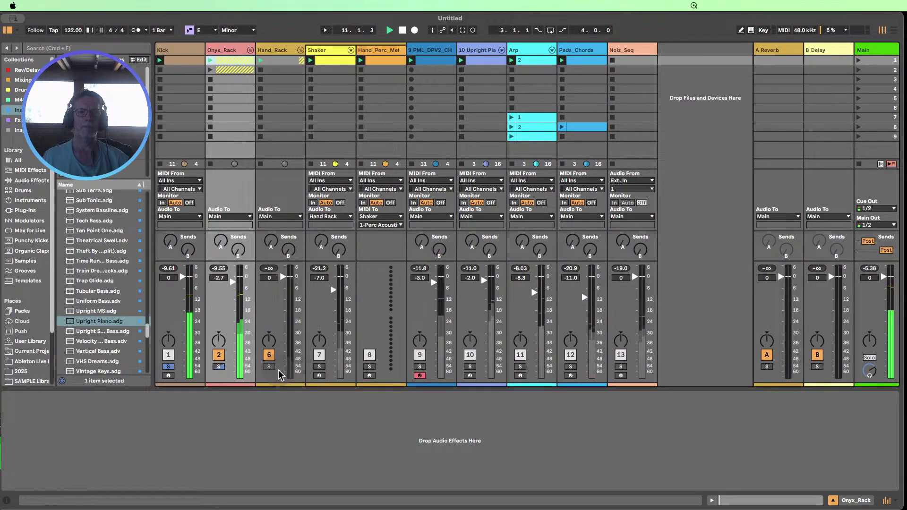
# - Turn off the soloed tracks and collapse the Hand_Rack group
pyautogui.click(168, 367)
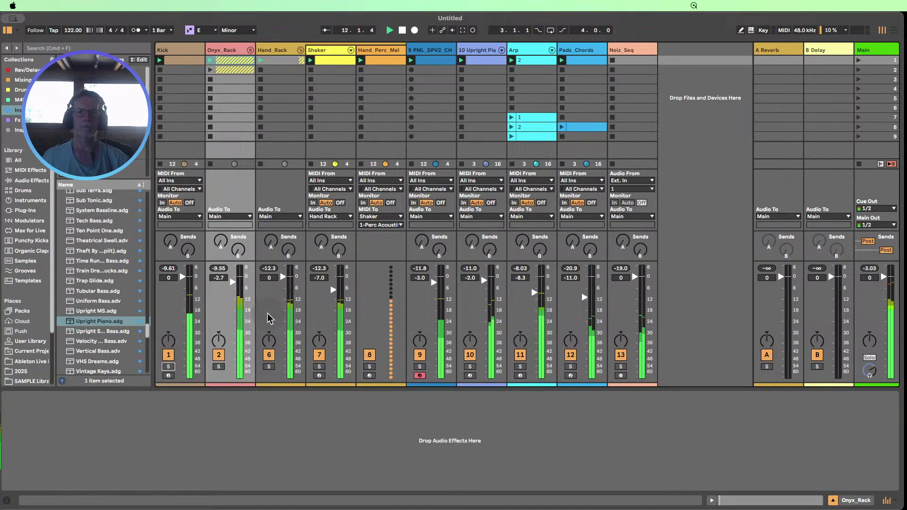
pyautogui.click(300, 50)
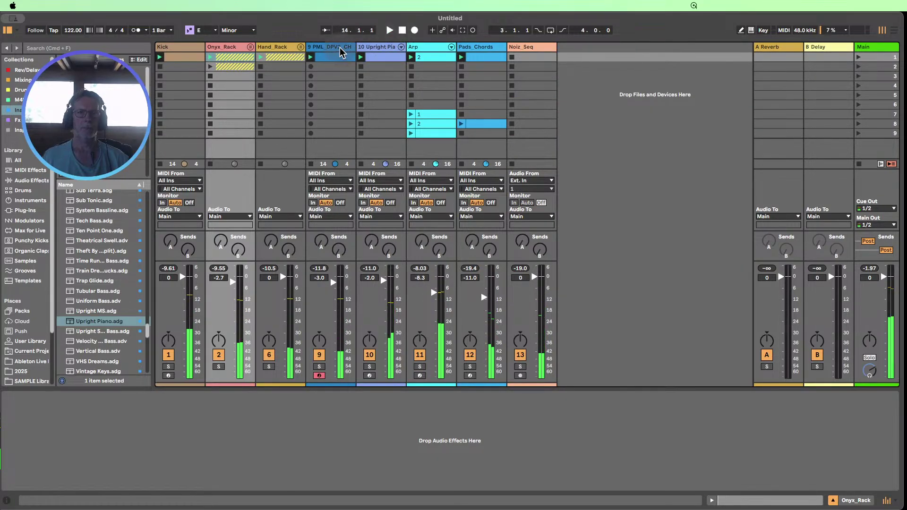
# - Rename the PML_DPV2_CHH track to Open Hihat and colour the track and its clip yellow
pyautogui.rightClick(340, 49)
pyautogui.click(376, 193)
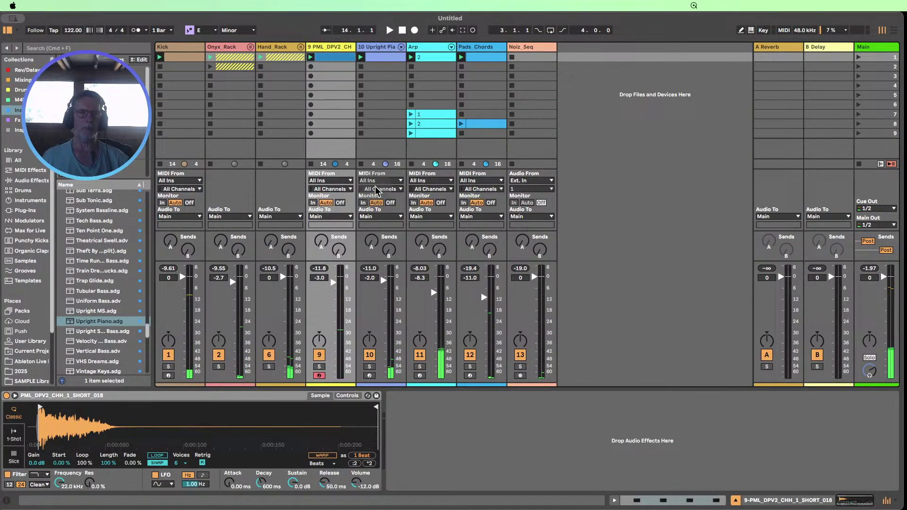
pyautogui.rightClick(333, 50)
pyautogui.click(368, 233)
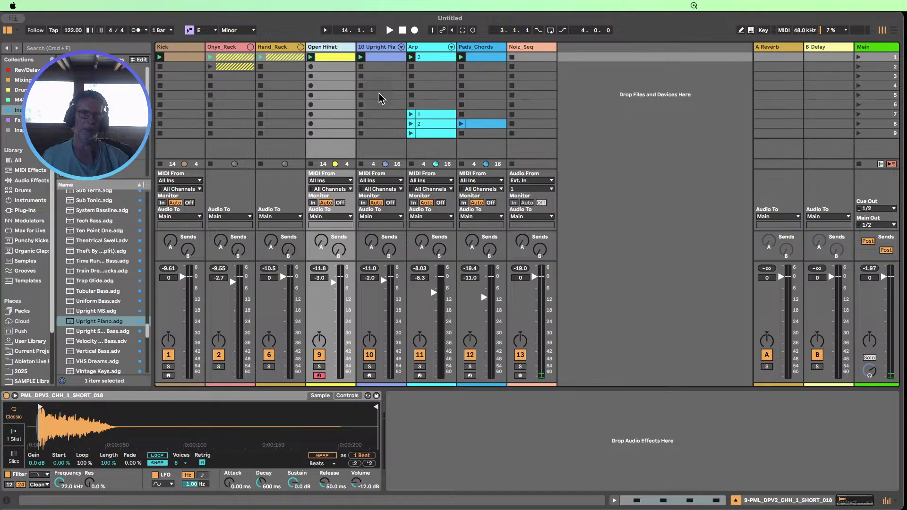
pyautogui.click(331, 66)
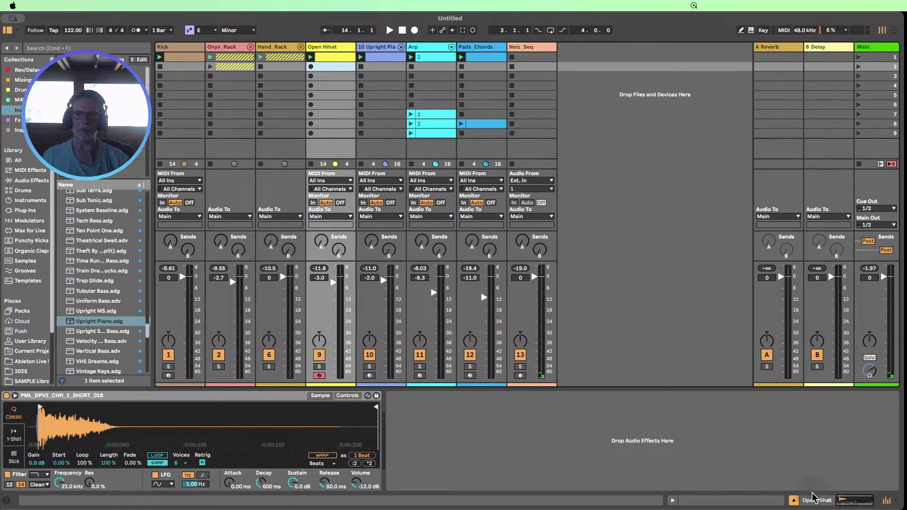
# - Hide the device view and search the library's hi-hat samples for 808
pyautogui.click(793, 500)
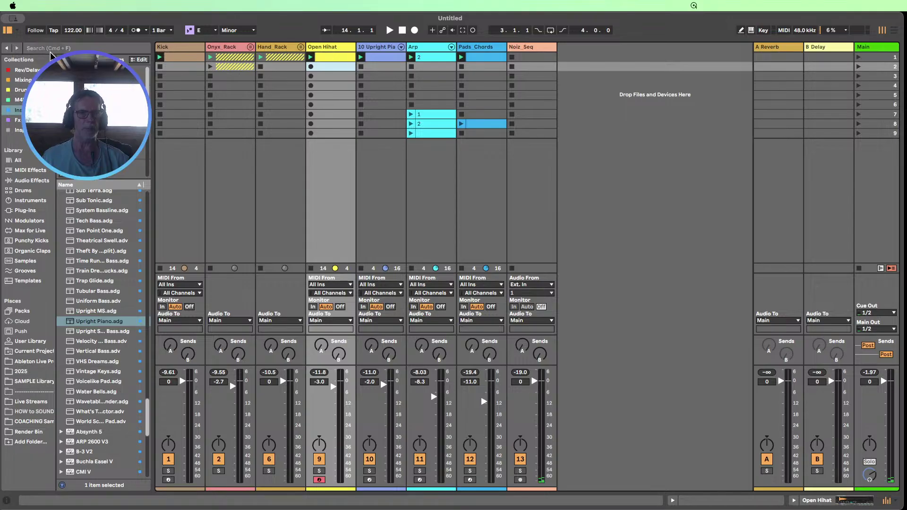
pyautogui.click(37, 381)
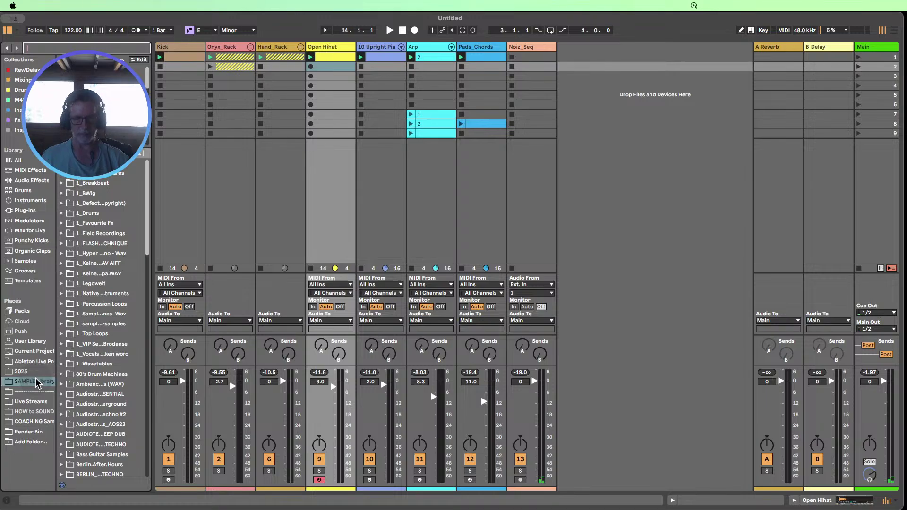
pyautogui.press('super+f')
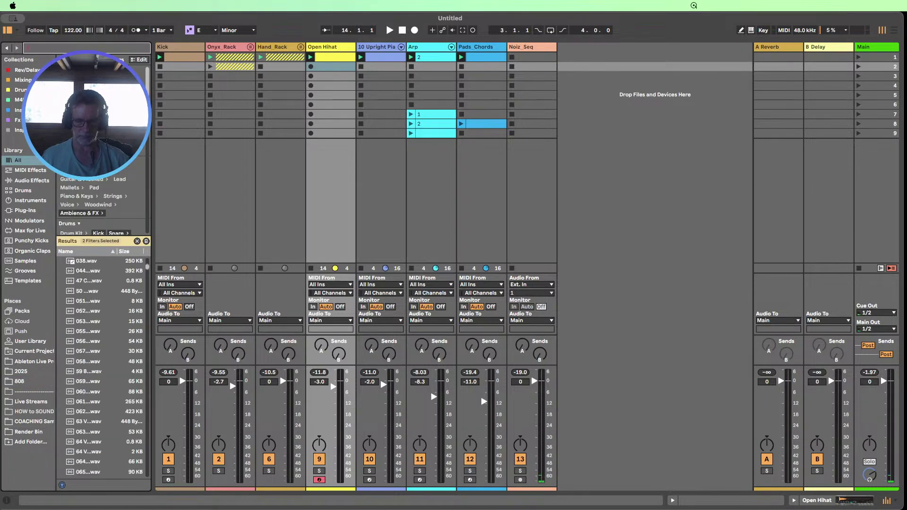
pyautogui.write('808')
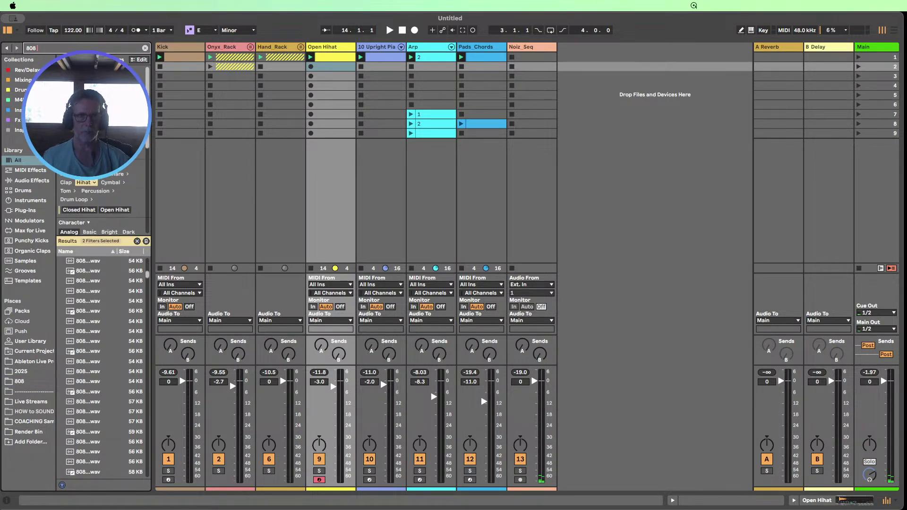
# - Preview a few 808 hi-hats, widen the browser to show full file names, and narrow the search to 808 open
pyautogui.click(91, 264)
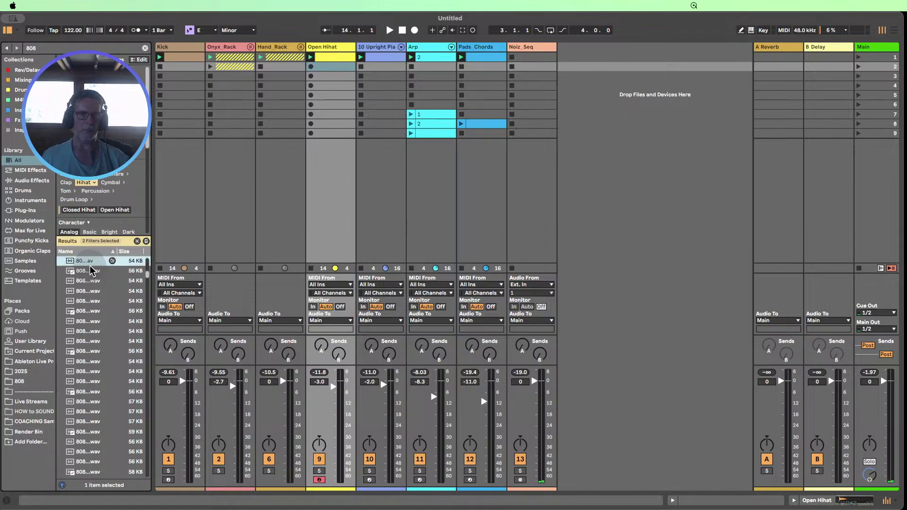
pyautogui.click(87, 272)
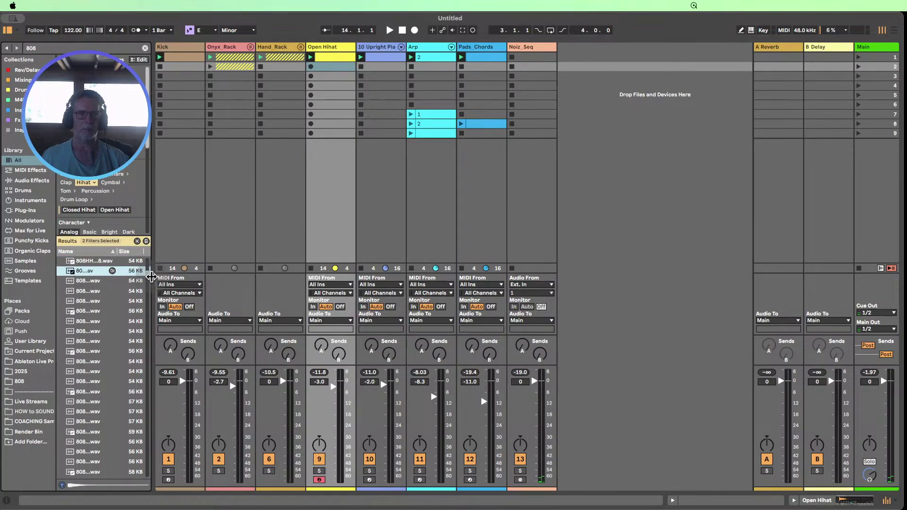
pyautogui.moveTo(151, 277); pyautogui.dragTo(242, 277)
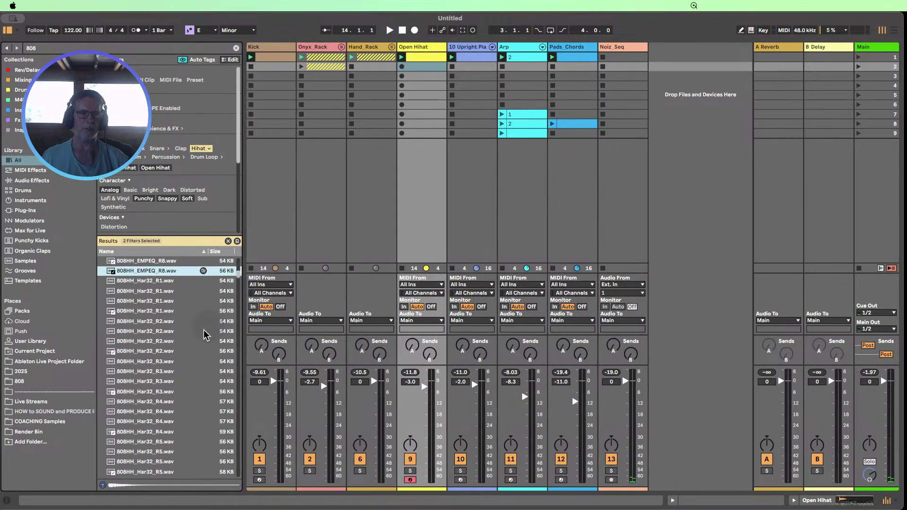
pyautogui.click(161, 341)
pyautogui.scroll(-12, 157, 326)
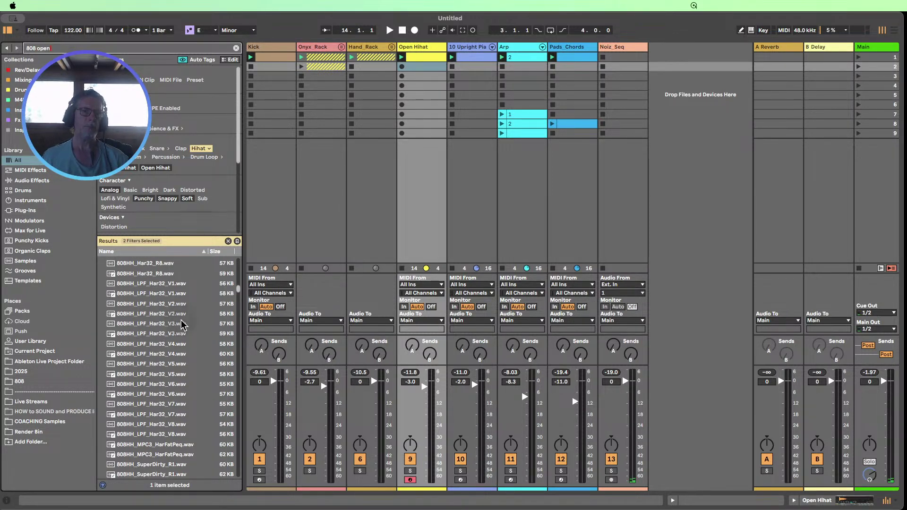
# - Audition the 808 open hi-hat samples, from the Hi-Hat Legend accent sample through OpenHH 808 4-1.wav
pyautogui.click(143, 263)
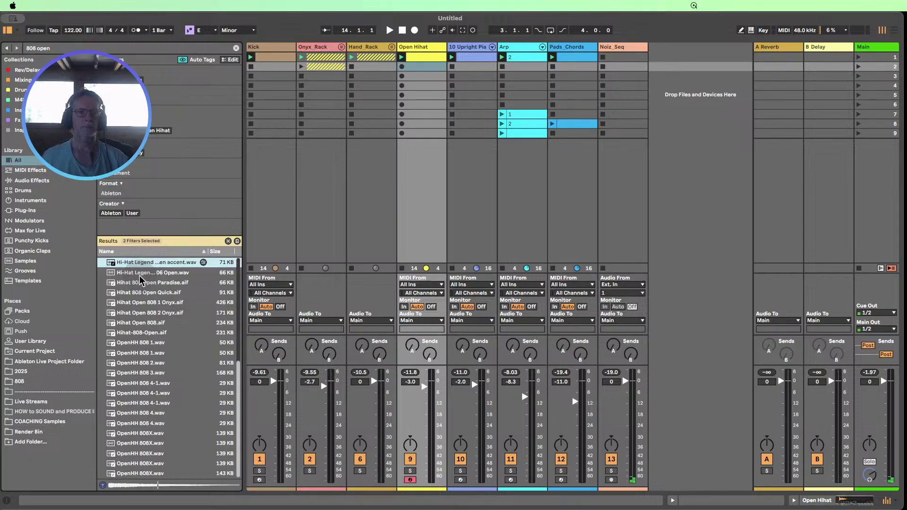
pyautogui.click(143, 273)
pyautogui.click(143, 283)
pyautogui.click(141, 294)
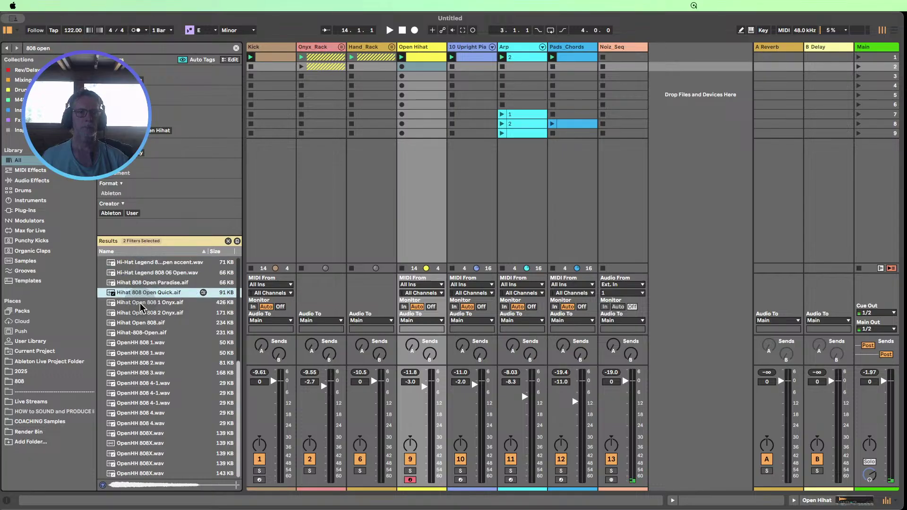
pyautogui.click(141, 303)
pyautogui.click(142, 313)
pyautogui.click(141, 324)
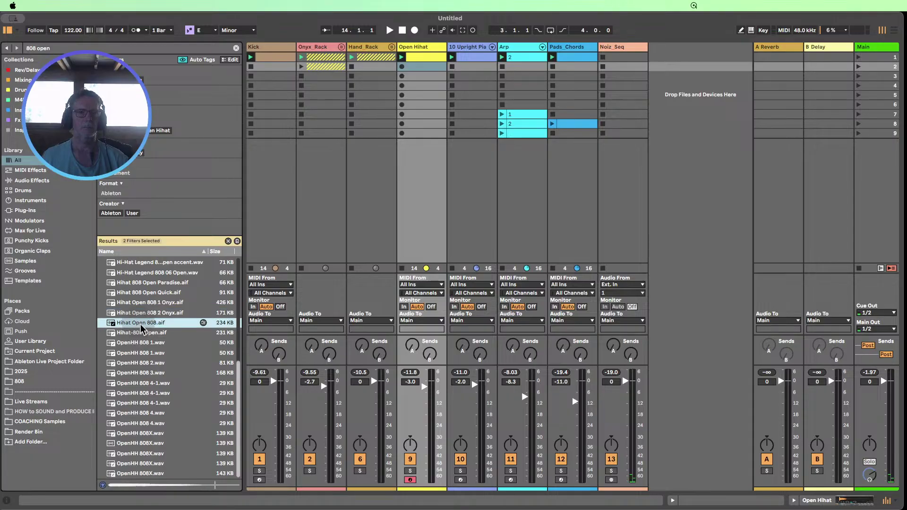
pyautogui.click(144, 333)
pyautogui.click(145, 343)
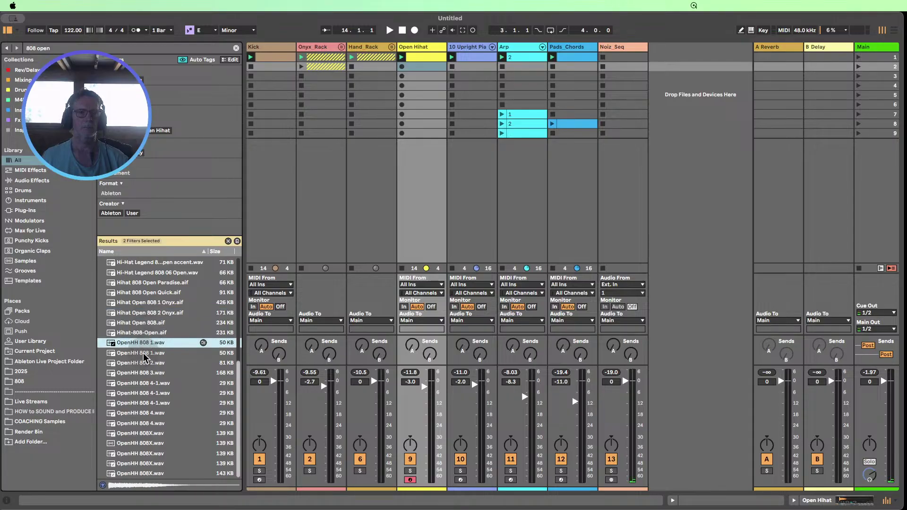
pyautogui.click(143, 354)
pyautogui.click(144, 363)
pyautogui.click(141, 373)
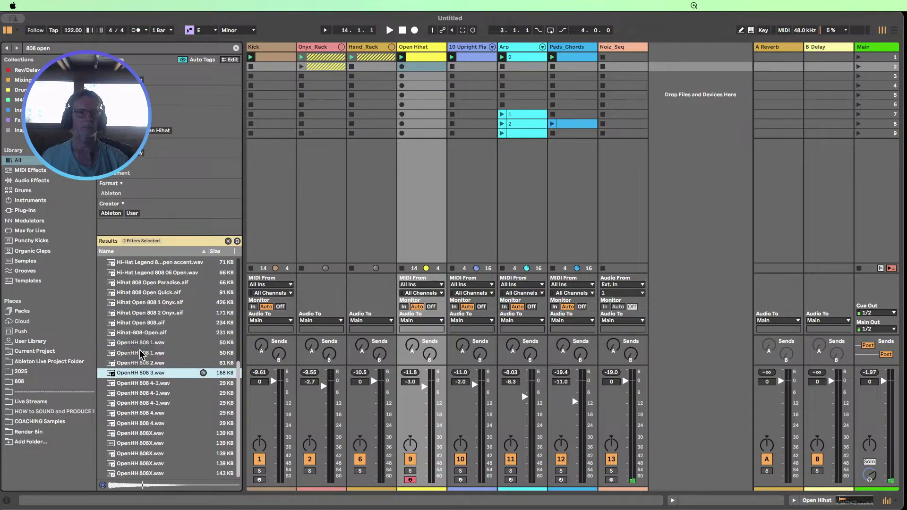
pyautogui.click(139, 353)
pyautogui.click(142, 343)
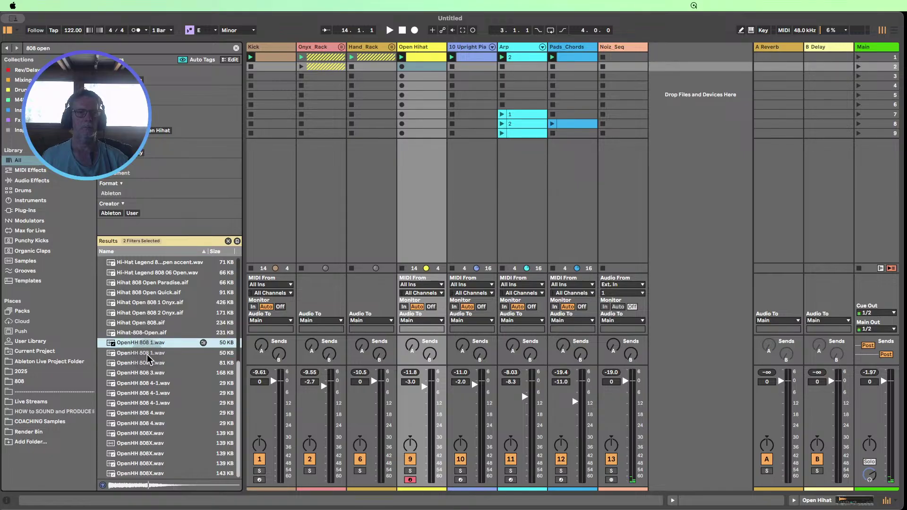
pyautogui.click(143, 384)
pyautogui.click(144, 393)
pyautogui.click(144, 383)
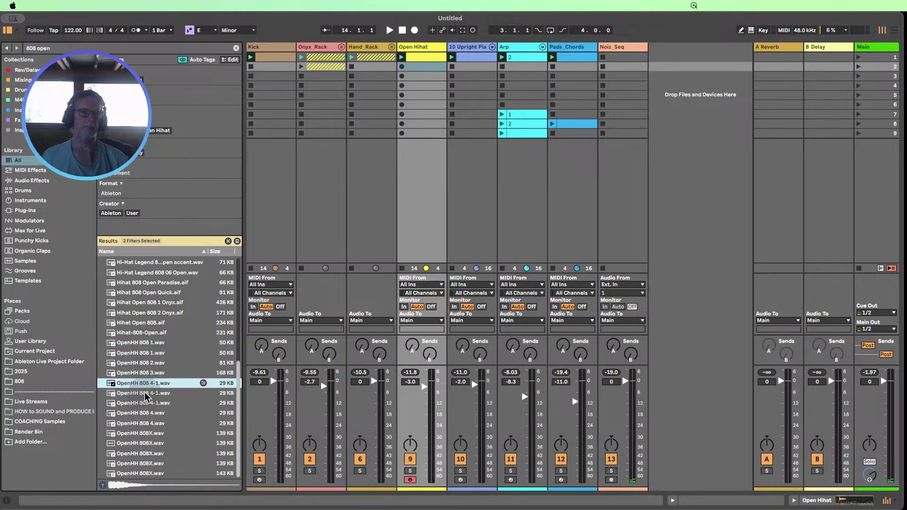
# - Replace the Open Hihat track's sample with OpenHH 808 4-1.wav and play the set to hear it
pyautogui.doubleClick(411, 45)
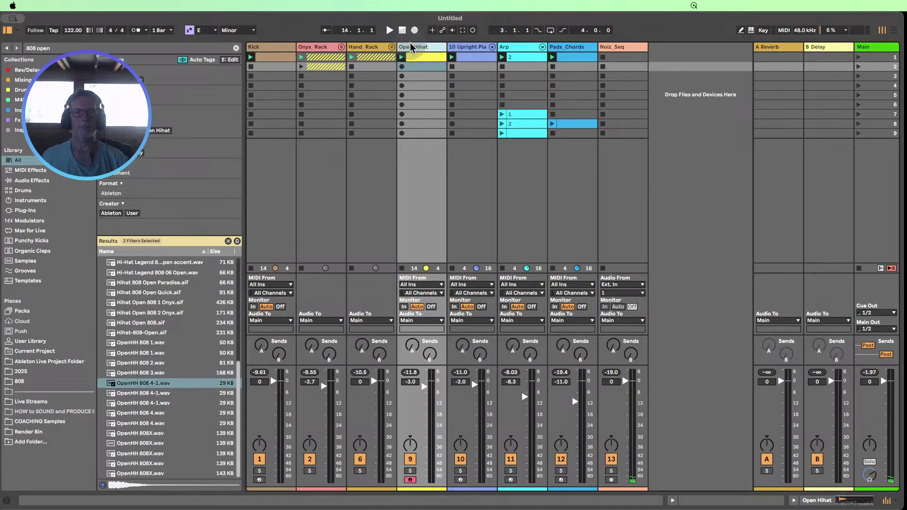
pyautogui.scroll(-3, 189, 354)
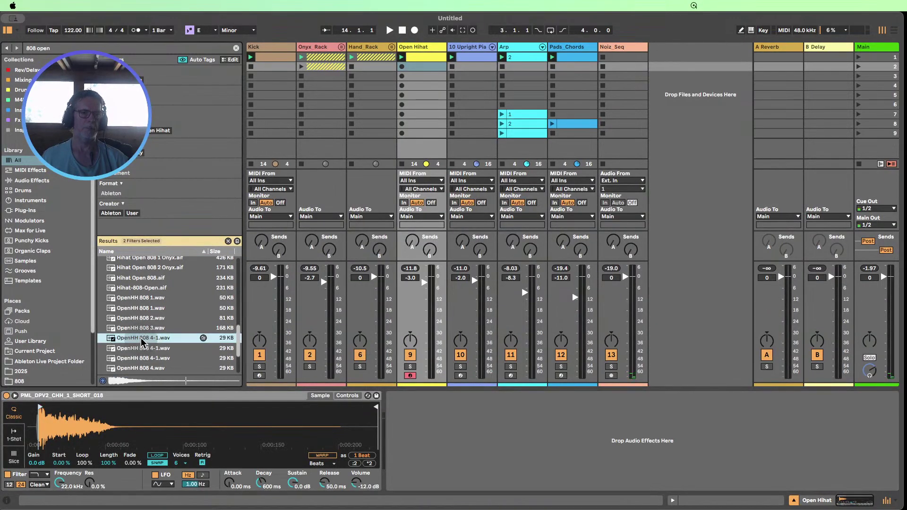
pyautogui.moveTo(142, 339); pyautogui.dragTo(123, 418)
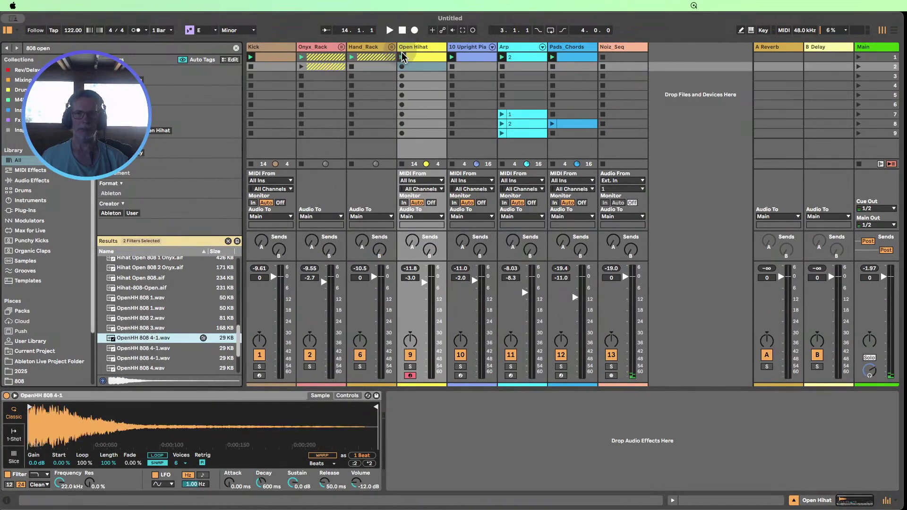
pyautogui.press('space')
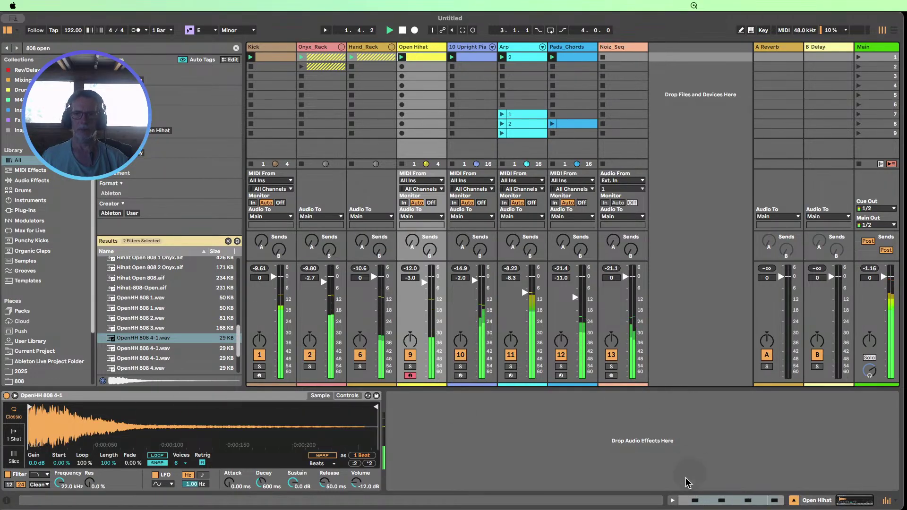
pyautogui.click(793, 500)
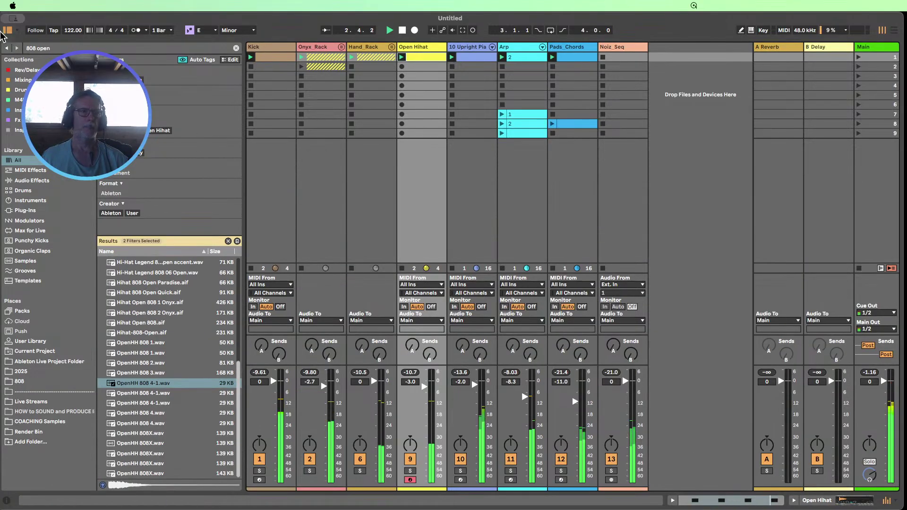
# - Hide the browser and rename the Upright Piano track to Piano
pyautogui.click(7, 30)
pyautogui.click(236, 52)
pyautogui.doubleClick(236, 52)
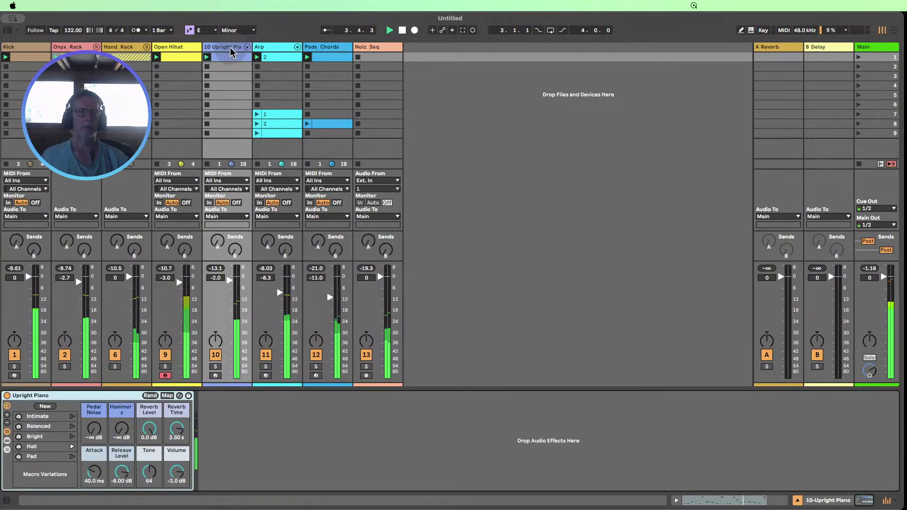
pyautogui.press('super+r')
pyautogui.write('Pian')
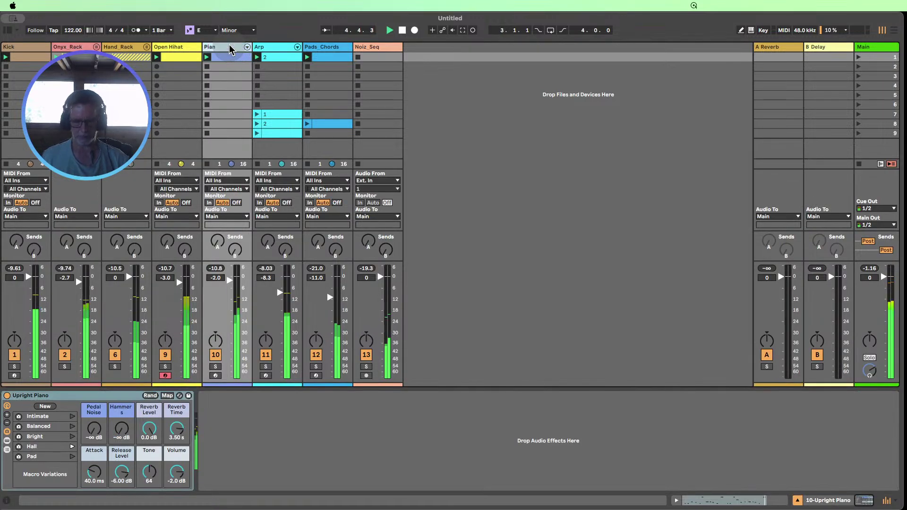
pyautogui.write('o')
pyautogui.click(228, 76)
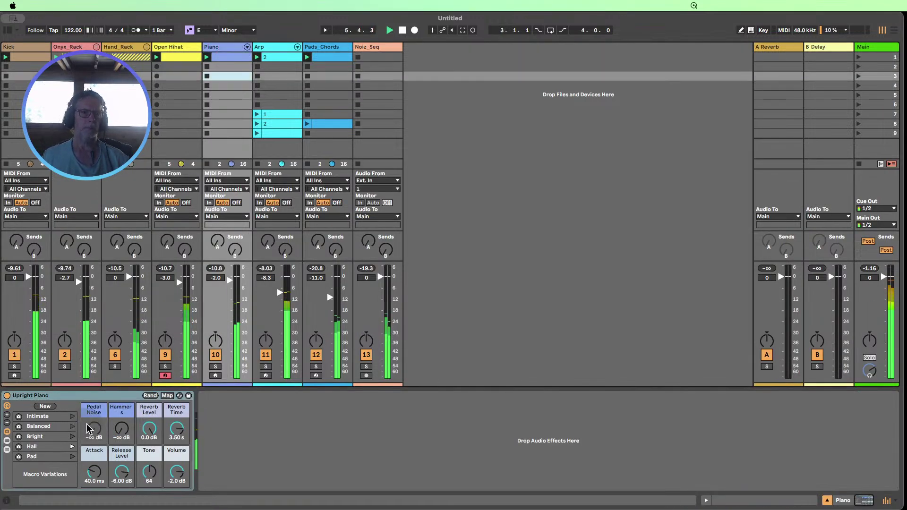
# - Try the Upright Piano rack's Intimate and Balanced macro variations and settle on Bright
pyautogui.click(72, 416)
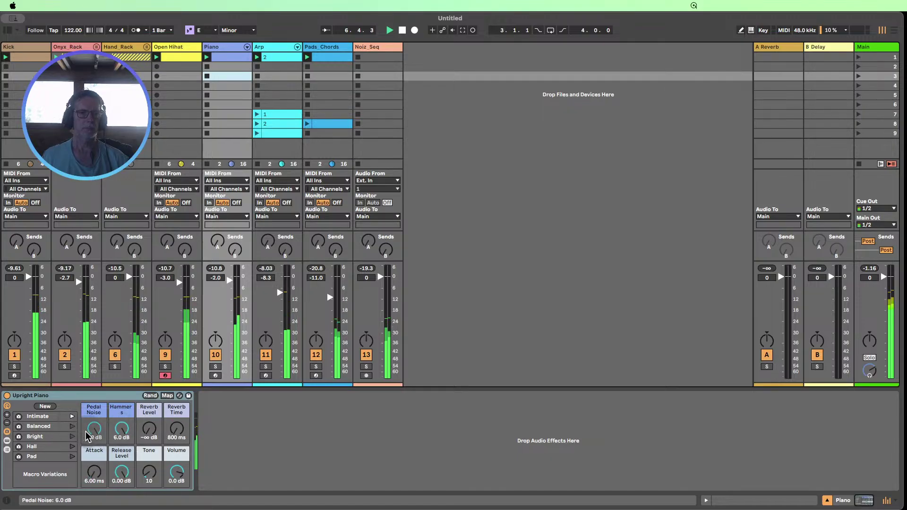
pyautogui.click(72, 426)
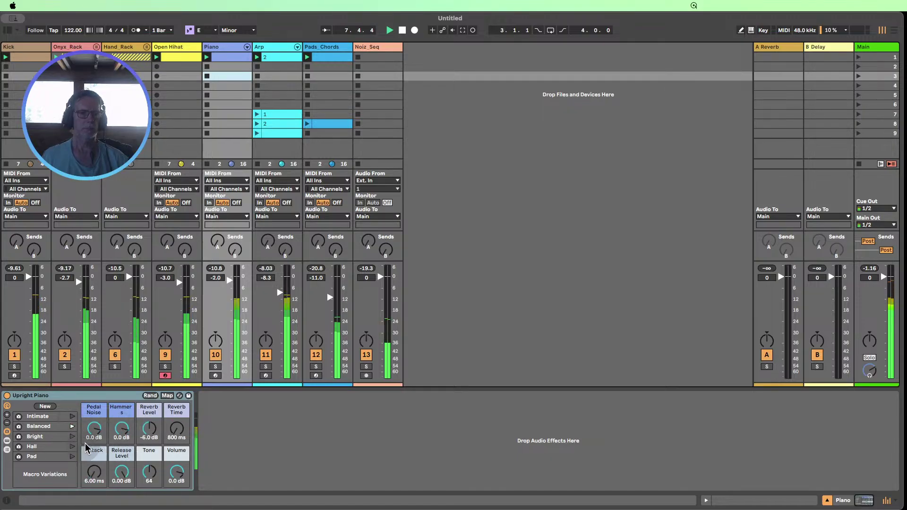
pyautogui.click(72, 437)
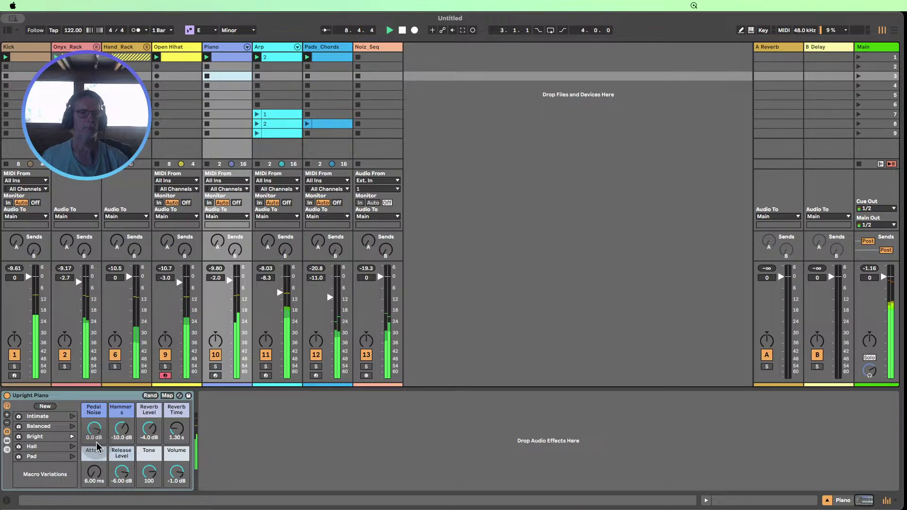
# - Add a Hybrid Reverb from the audio effects after the Upright Piano rack and set its dry/wet to 28%
pyautogui.click(8, 31)
pyautogui.click(33, 181)
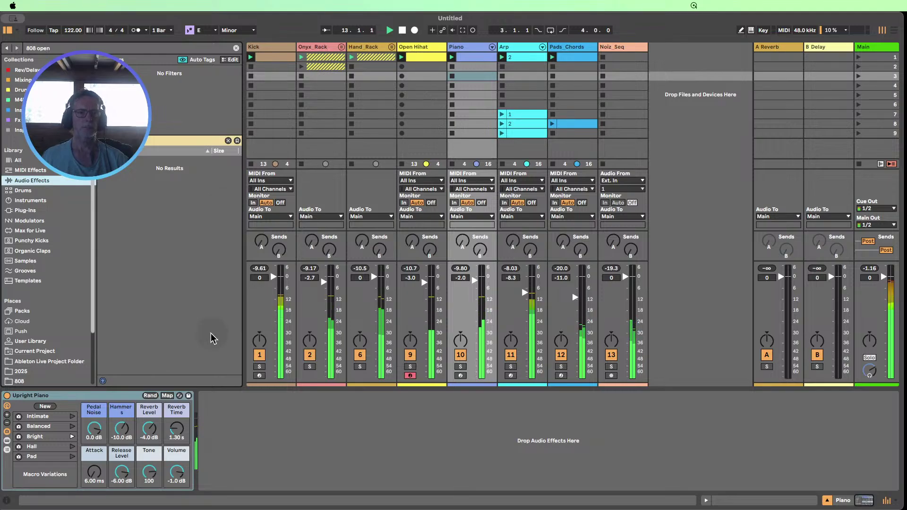
pyautogui.click(236, 48)
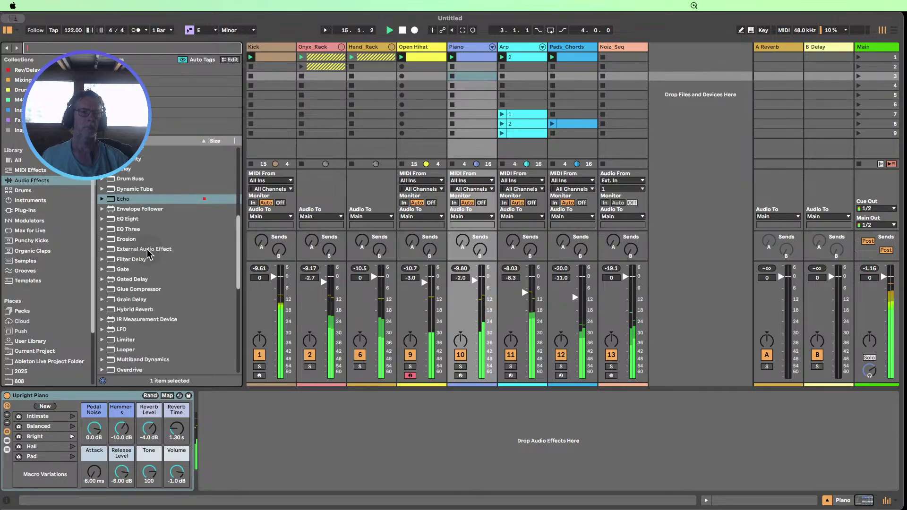
pyautogui.scroll(-6, 149, 254)
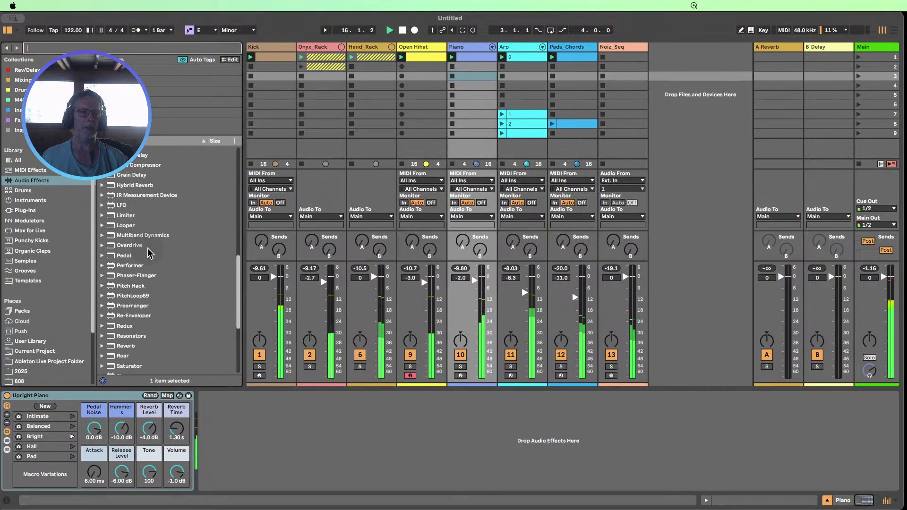
pyautogui.scroll(-1, 149, 254)
pyautogui.moveTo(137, 182); pyautogui.dragTo(249, 459)
pyautogui.moveTo(517, 482); pyautogui.dragTo(517, 492)
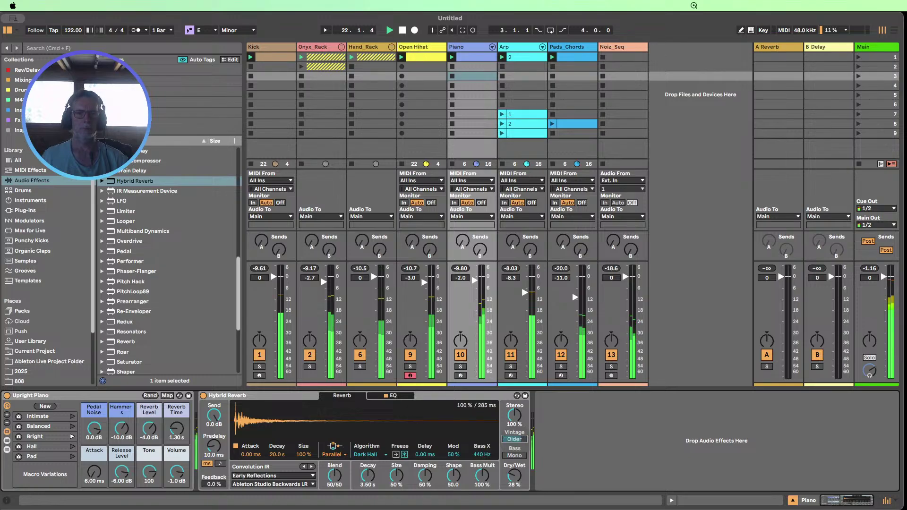
pyautogui.doubleClick(292, 400)
# - Open the Piano track's clip in the note editor and enlarge its velocity lane
pyautogui.doubleClick(477, 58)
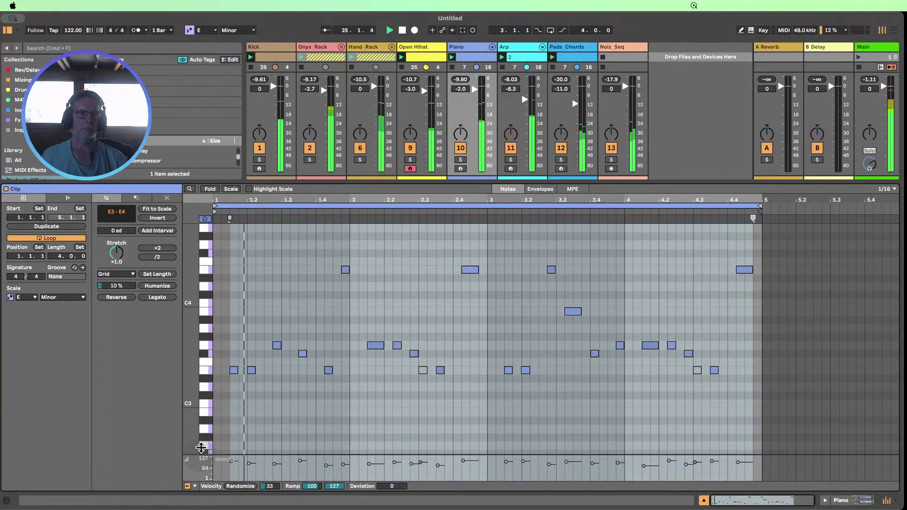
pyautogui.moveTo(197, 461); pyautogui.dragTo(201, 380)
pyautogui.scroll(-3, 308, 296)
pyautogui.scroll(1, 310, 297)
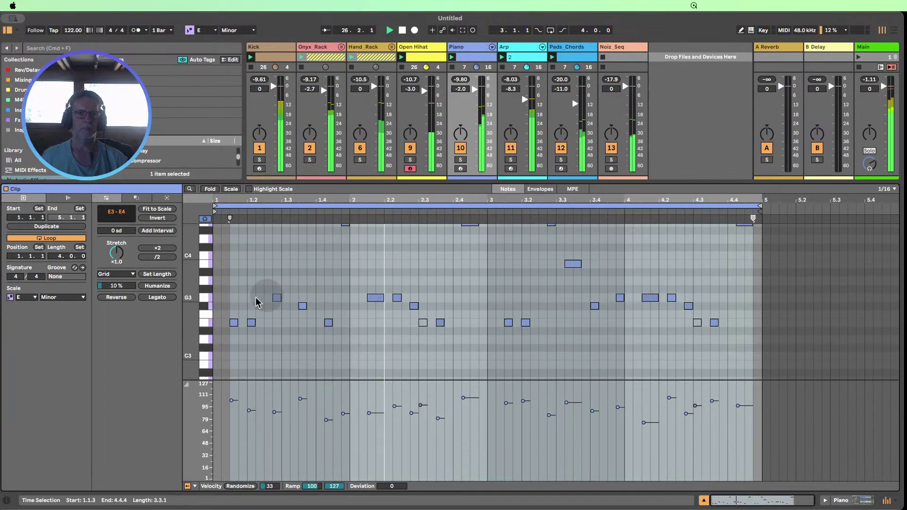
# - Lower the velocities of the first three notes in bar 2 of the piano clip to about 69, 76 and 68
pyautogui.moveTo(193, 304)
pyautogui.mouseDown()
pyautogui.moveTo(184, 304)
pyautogui.moveTo(194, 303)
pyautogui.mouseUp()
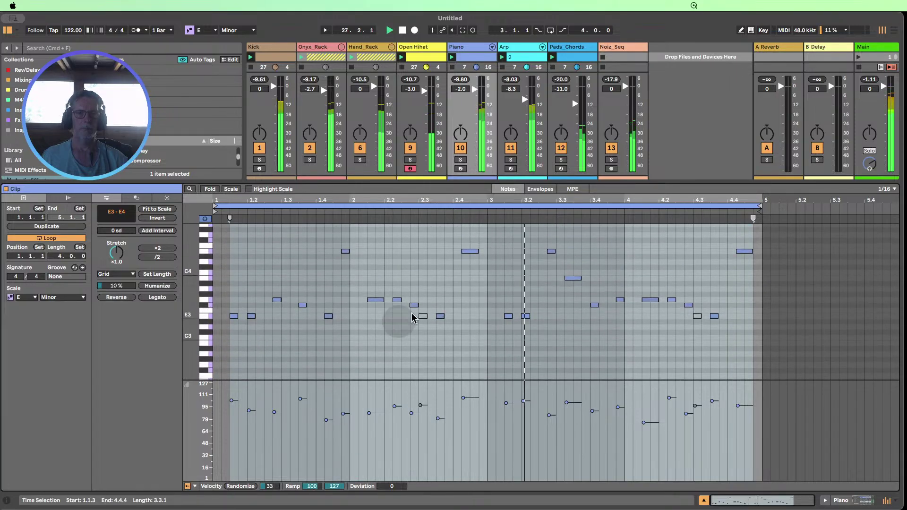
pyautogui.moveTo(415, 317); pyautogui.dragTo(360, 294)
pyautogui.moveTo(411, 414)
pyautogui.mouseDown()
pyautogui.moveTo(411, 438)
pyautogui.moveTo(409, 412)
pyautogui.mouseUp()
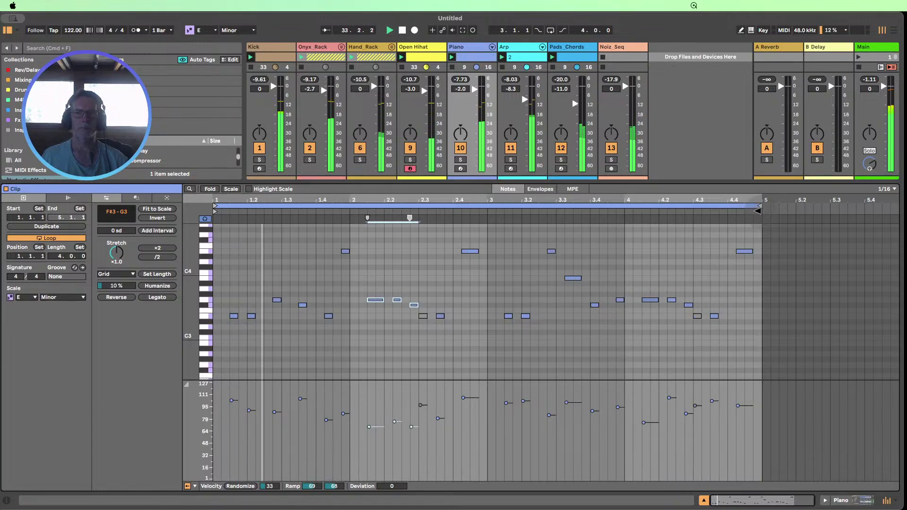
# - Shorten the piano clip's loop to bar 1, set the G3 note's velocity to 69, and restart playback
pyautogui.click(760, 205)
pyautogui.moveTo(759, 205); pyautogui.dragTo(350, 205)
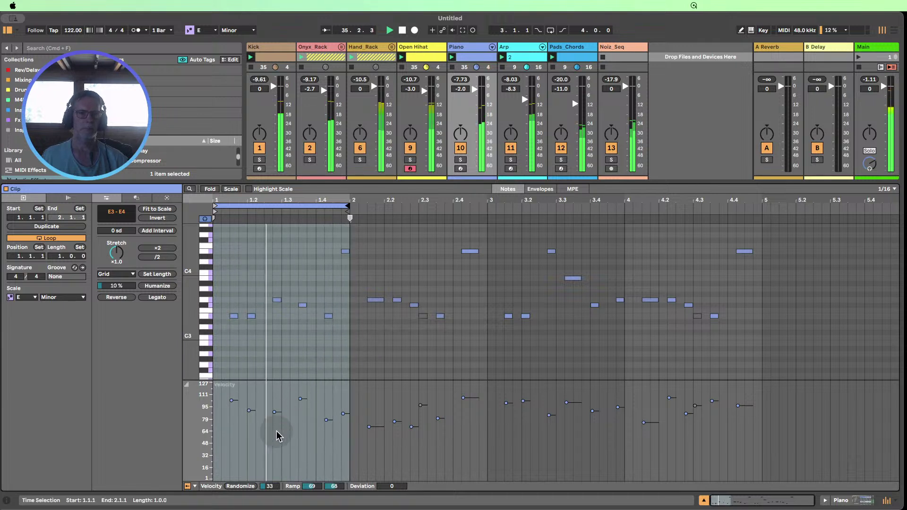
pyautogui.moveTo(273, 419); pyautogui.dragTo(274, 427)
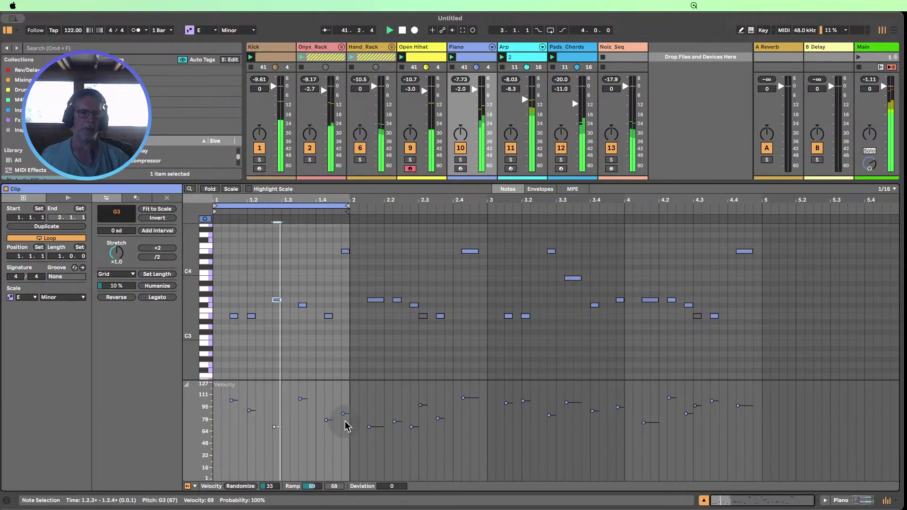
pyautogui.click(403, 31)
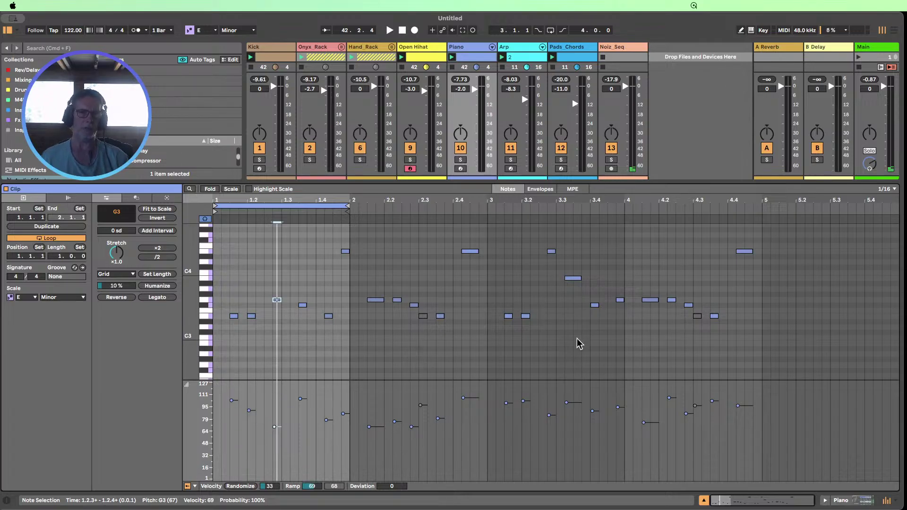
pyautogui.click(452, 58)
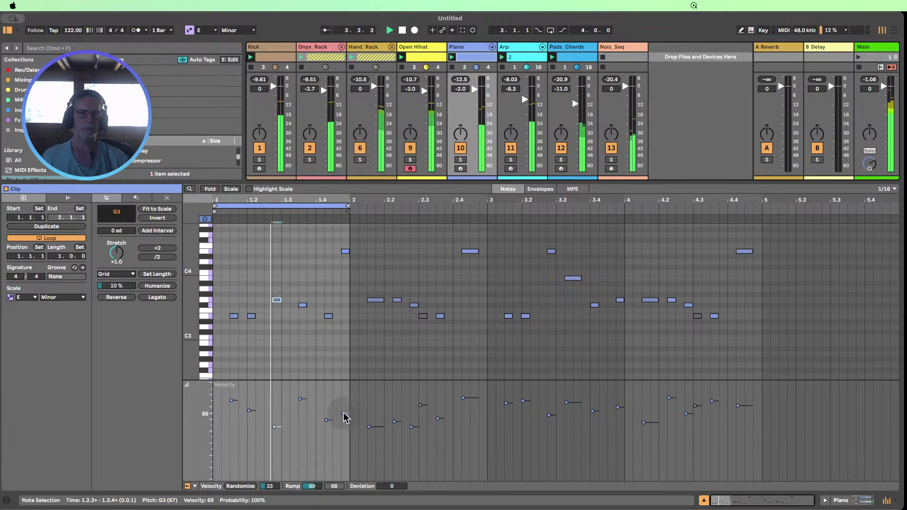
# - Raise the E4 at the end of bar 1 to velocity 107 and lower the first two E3 notes to 93 and 80
pyautogui.moveTo(343, 414); pyautogui.dragTo(343, 397)
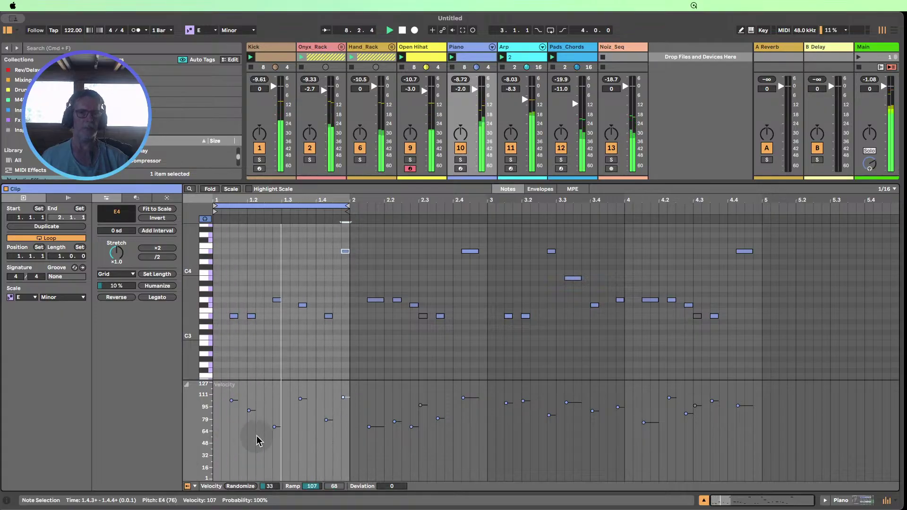
pyautogui.moveTo(255, 431); pyautogui.dragTo(225, 388)
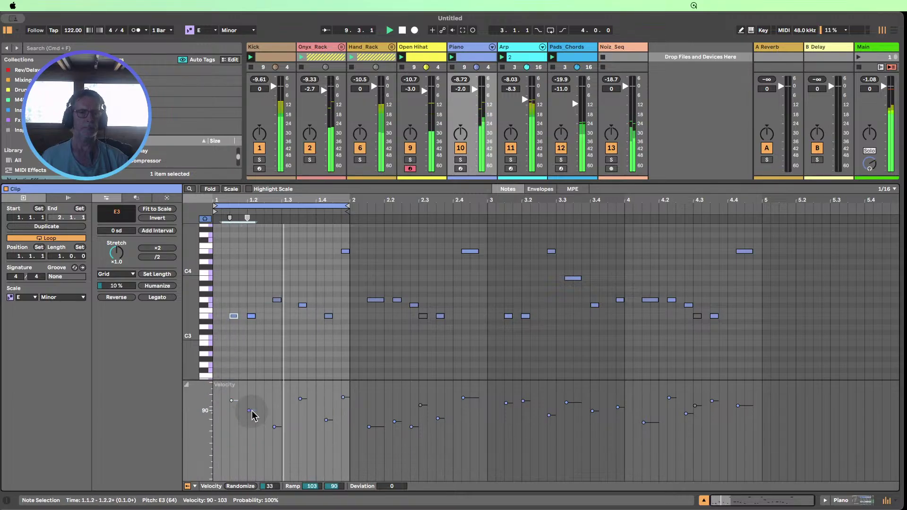
pyautogui.moveTo(252, 416); pyautogui.dragTo(252, 423)
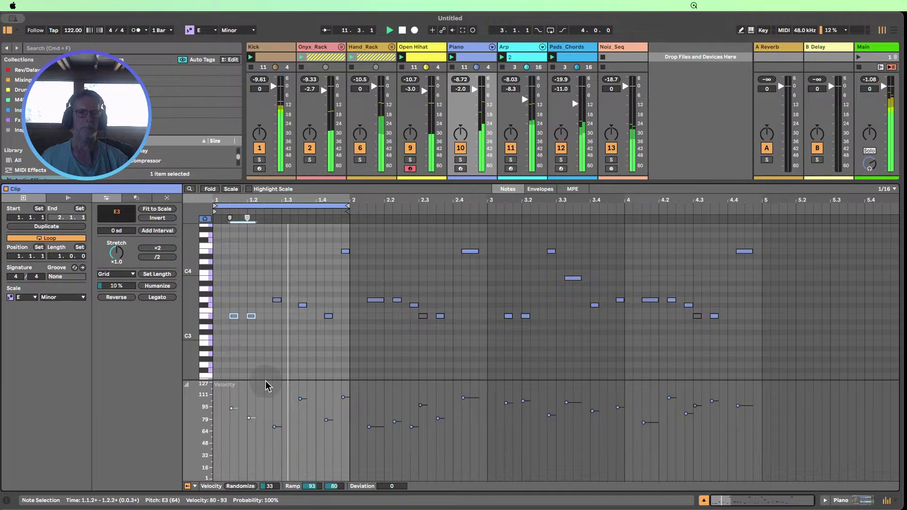
# - Audition bar 2 in the loop, extend the loop to bars 1–2, and set the velocity of bar 2's final E4 to 72
pyautogui.moveTo(325, 203); pyautogui.dragTo(465, 209)
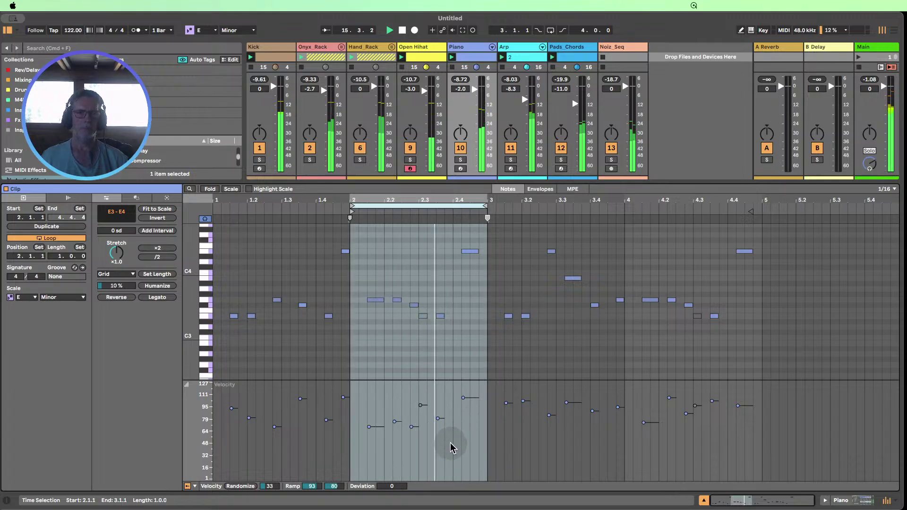
pyautogui.click(464, 397)
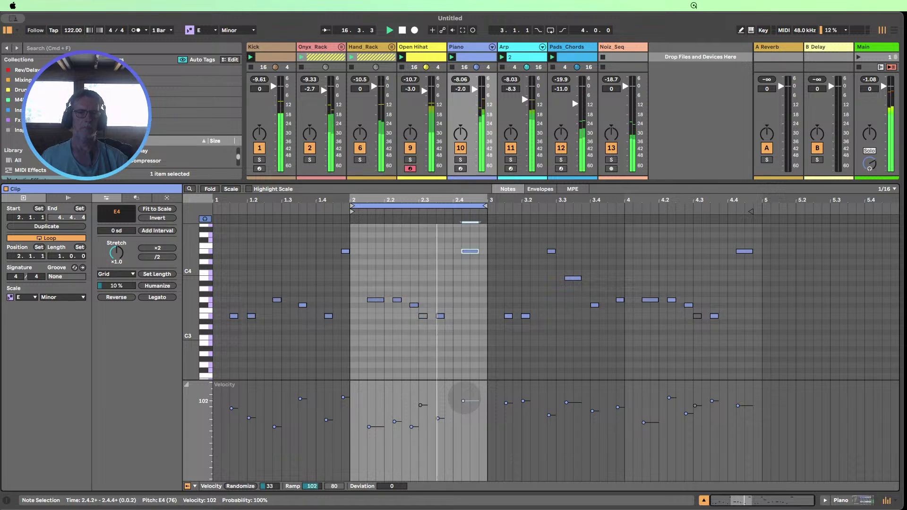
pyautogui.moveTo(463, 398); pyautogui.dragTo(463, 401)
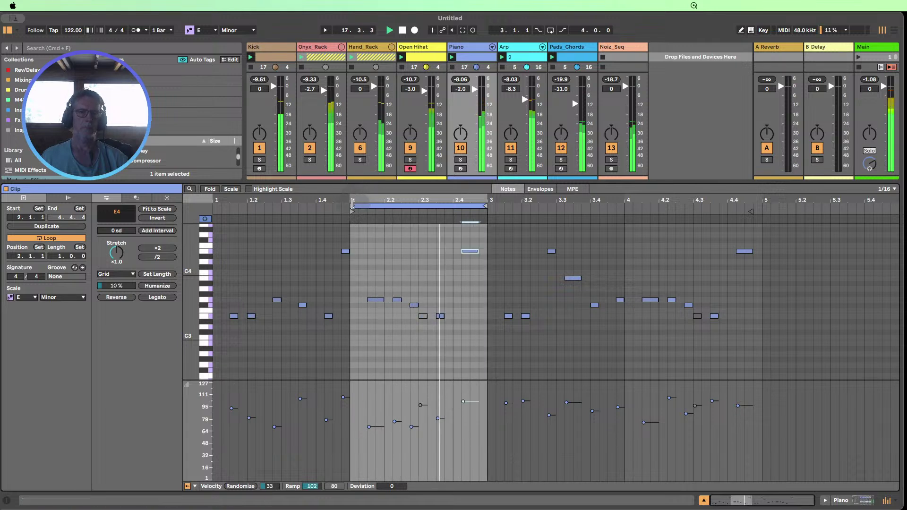
pyautogui.moveTo(352, 205)
pyautogui.mouseDown()
pyautogui.moveTo(223, 208)
pyautogui.moveTo(209, 216)
pyautogui.mouseUp()
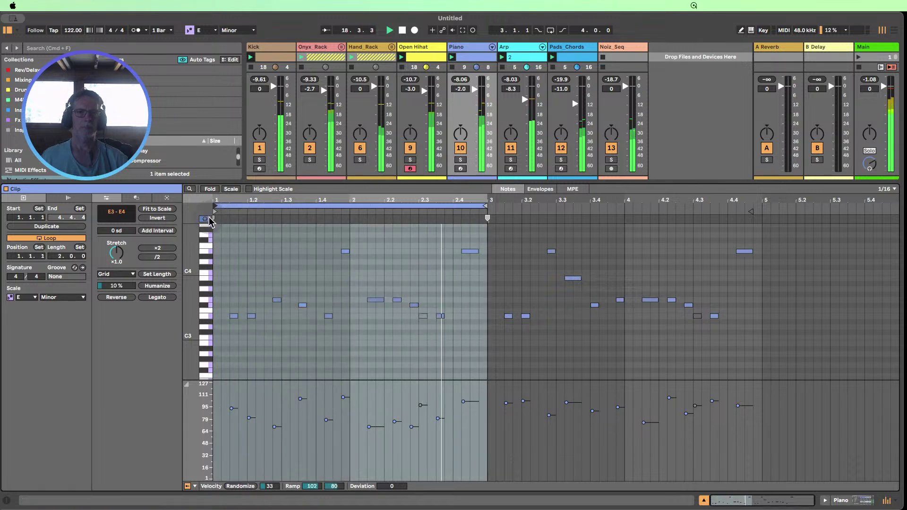
pyautogui.click(477, 437)
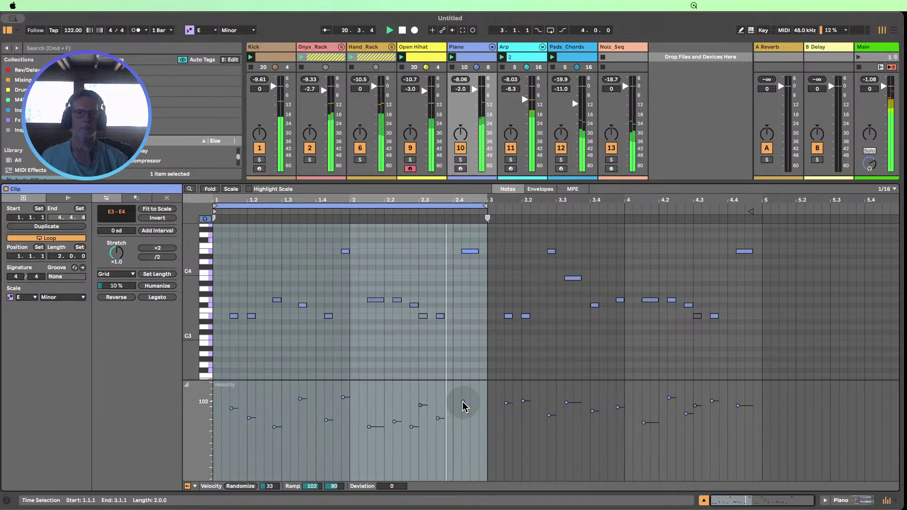
pyautogui.moveTo(463, 405); pyautogui.dragTo(462, 439)
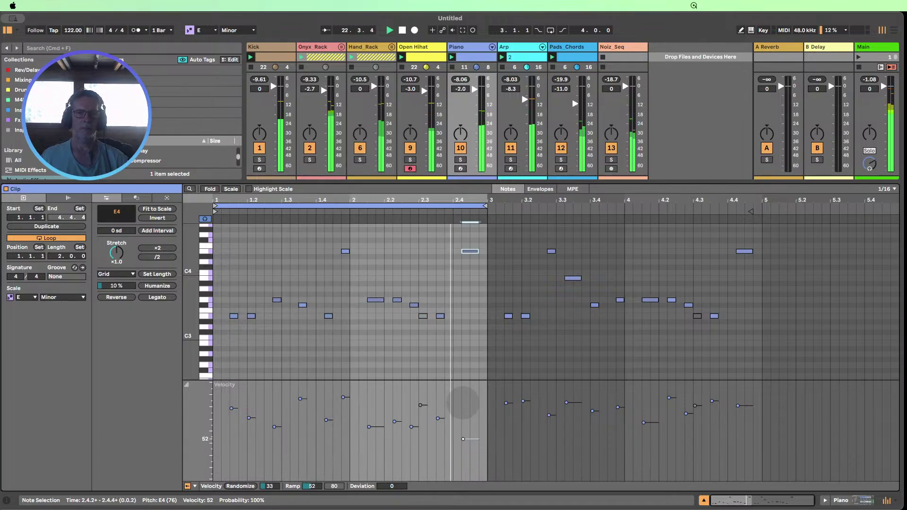
pyautogui.moveTo(463, 439); pyautogui.dragTo(462, 424)
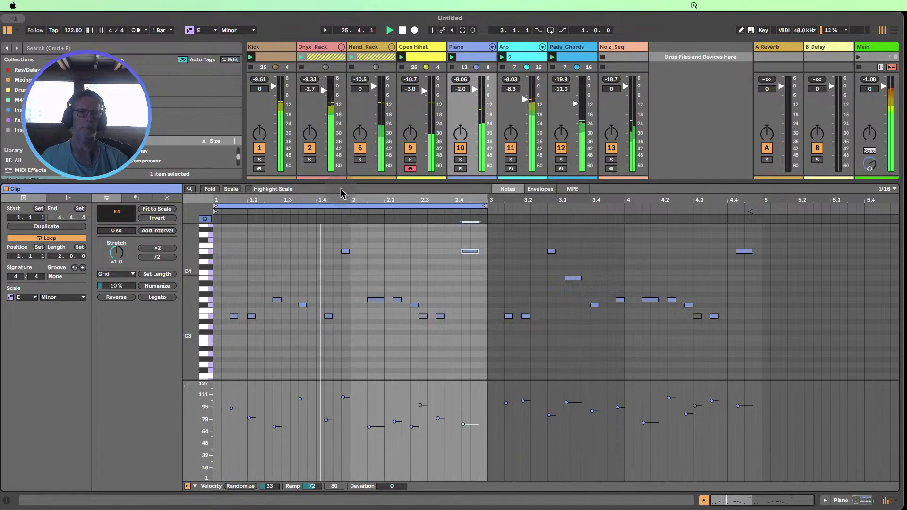
# - Loop bars 3–4 while setting bar 3's last two notes to velocities 71 and 75, and restore the four-bar loop
pyautogui.moveTo(344, 206); pyautogui.dragTo(622, 213)
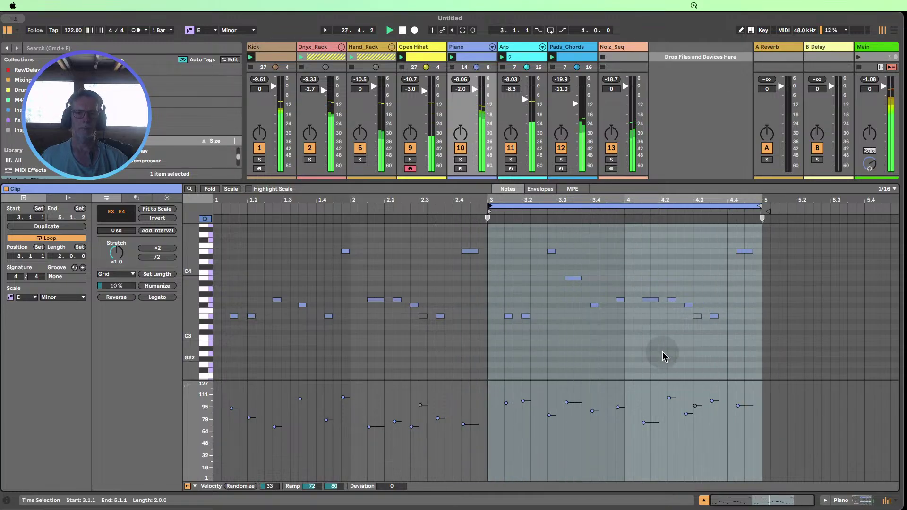
pyautogui.moveTo(621, 432); pyautogui.dragTo(592, 412)
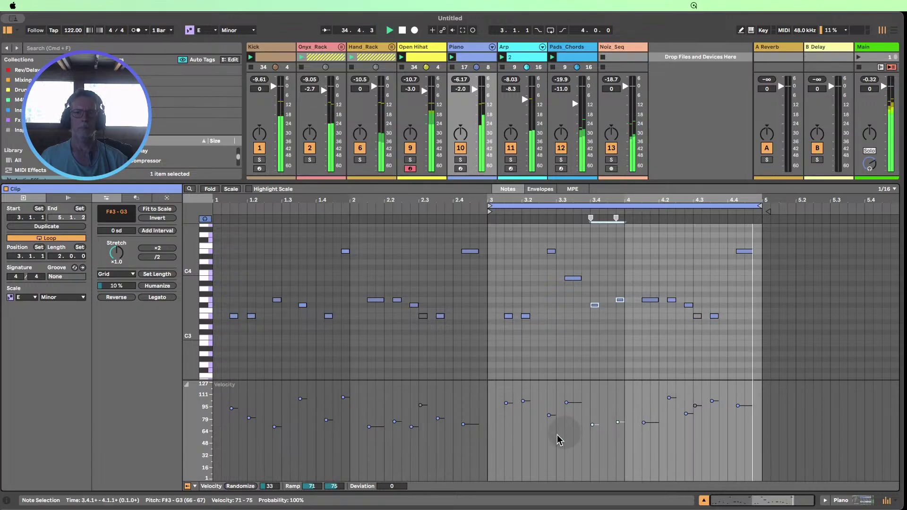
pyautogui.moveTo(548, 416); pyautogui.dragTo(549, 402)
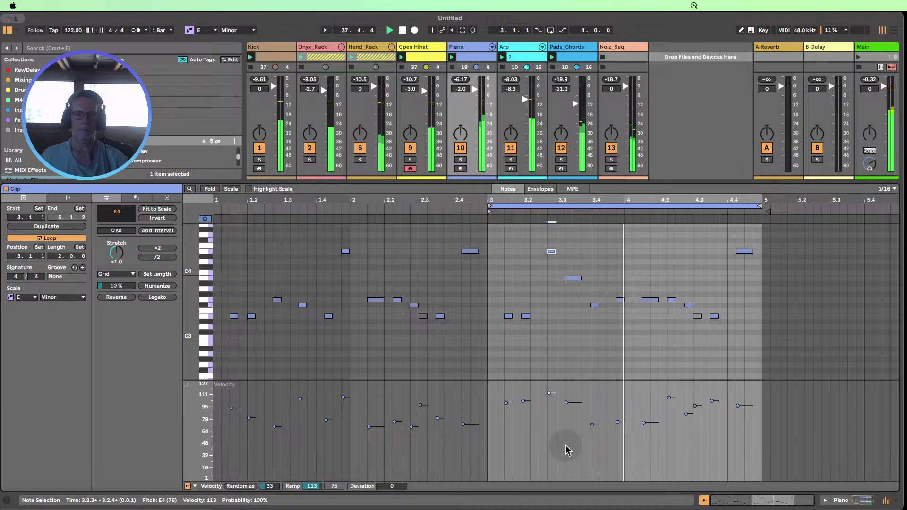
pyautogui.press('super+z')
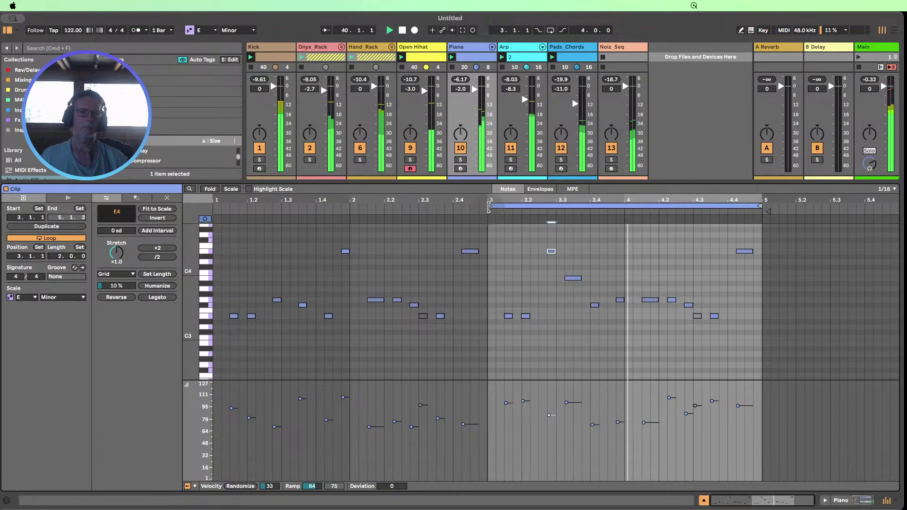
pyautogui.moveTo(490, 206); pyautogui.dragTo(175, 215)
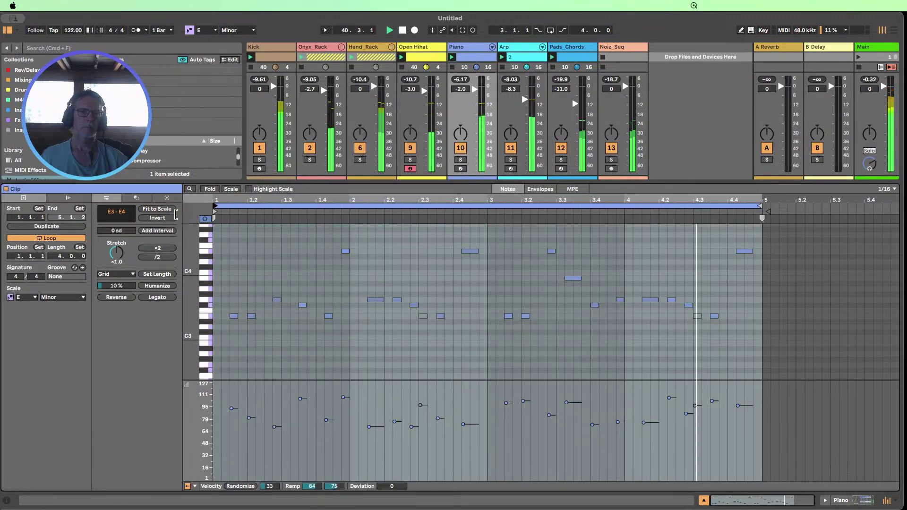
# - Compare the mix with and without the Arp track, set the Pads_Chords volume to -10.6 dB, and stop playback
pyautogui.click(840, 499)
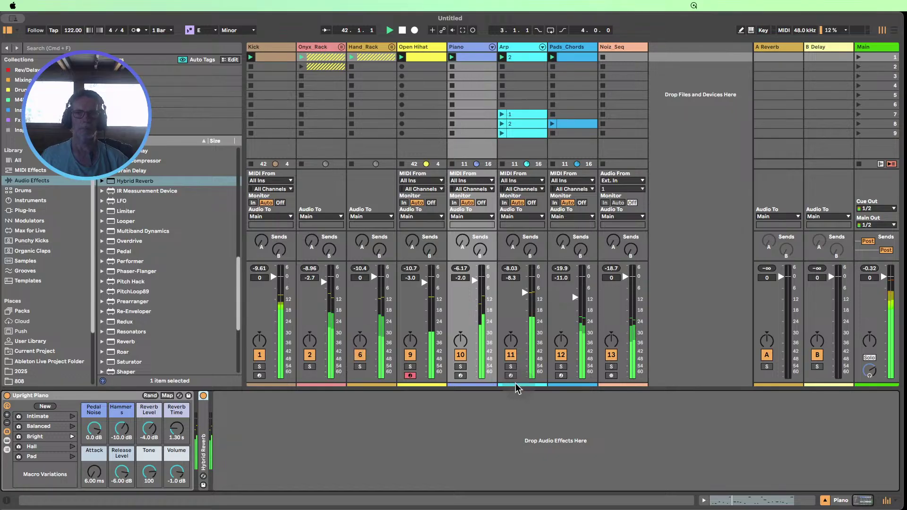
pyautogui.click(510, 355)
pyautogui.click(510, 355)
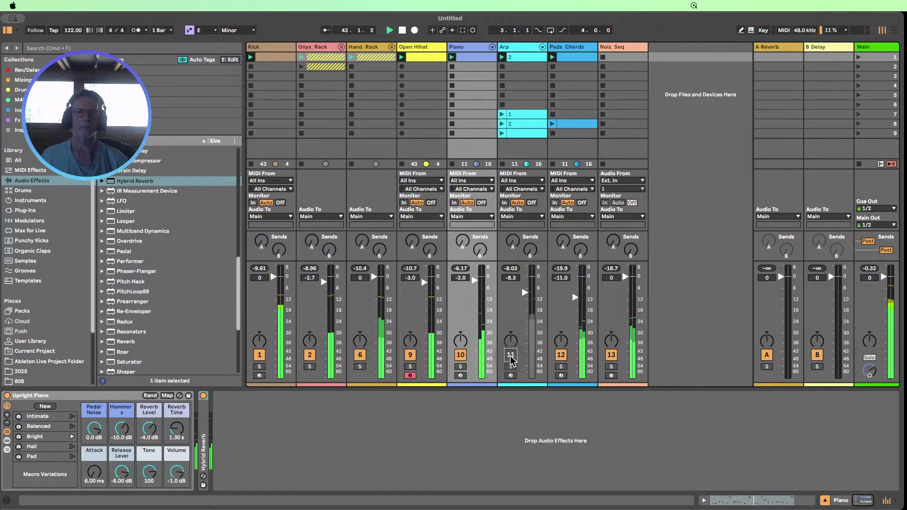
pyautogui.moveTo(575, 297); pyautogui.dragTo(575, 296)
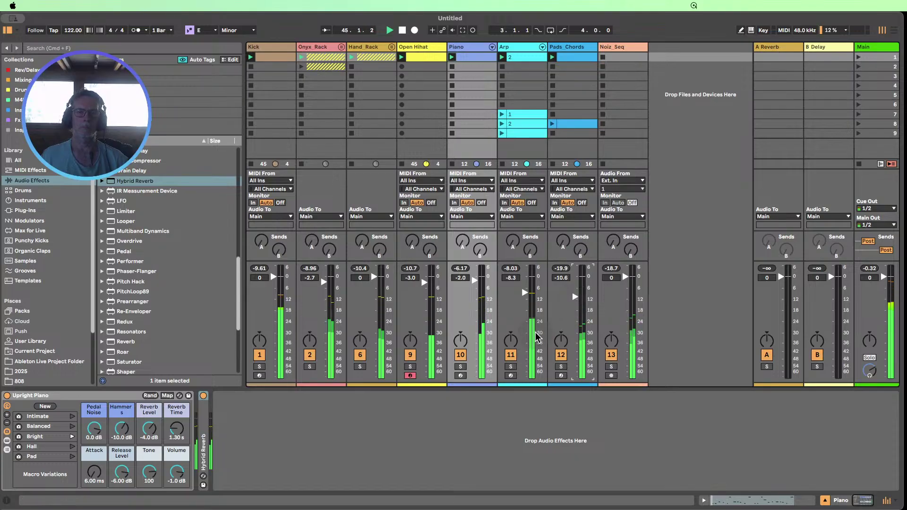
pyautogui.click(402, 30)
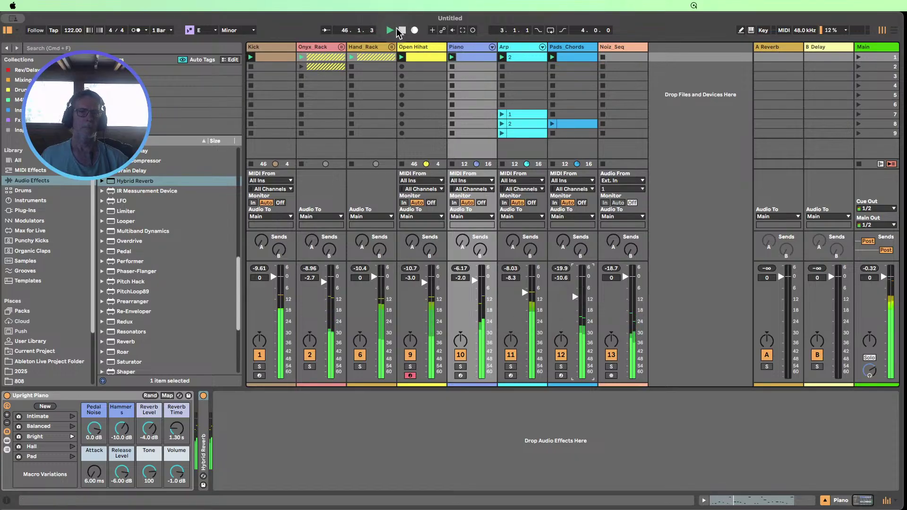
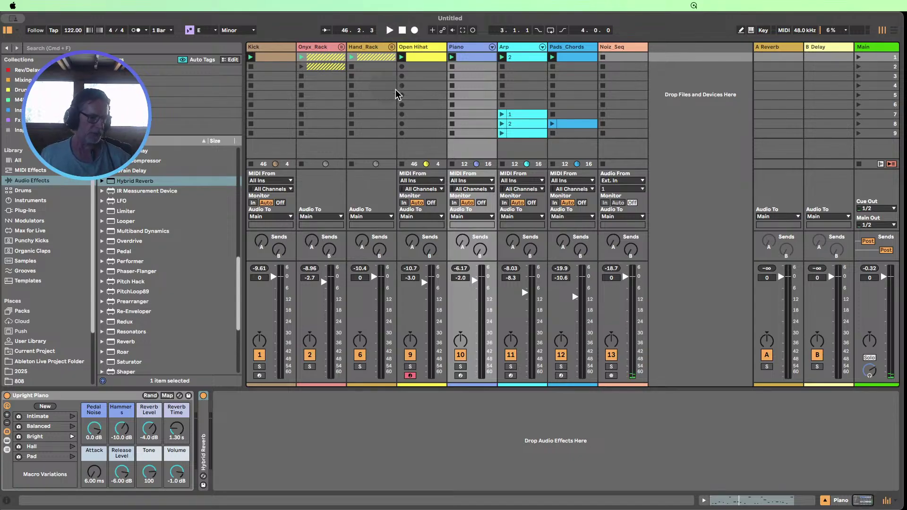
# - Show the first-scene Piano, Arp and Pads_Chords clips together in an enlarged note editor to compare their notes
pyautogui.doubleClick(476, 57)
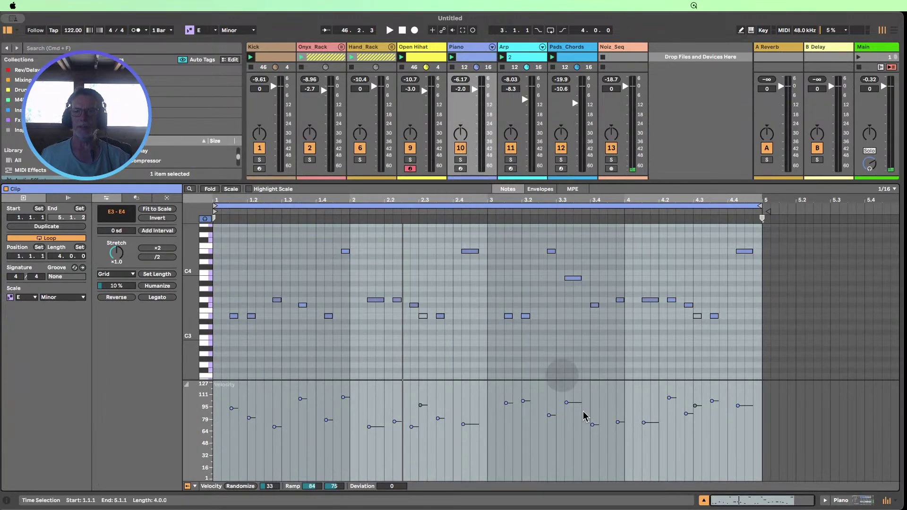
pyautogui.moveTo(431, 180); pyautogui.dragTo(436, 376)
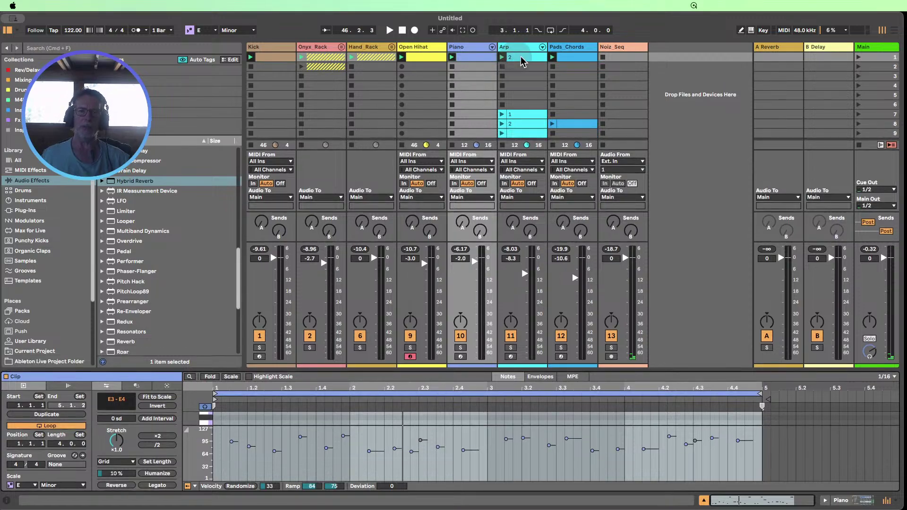
pyautogui.click(578, 57)
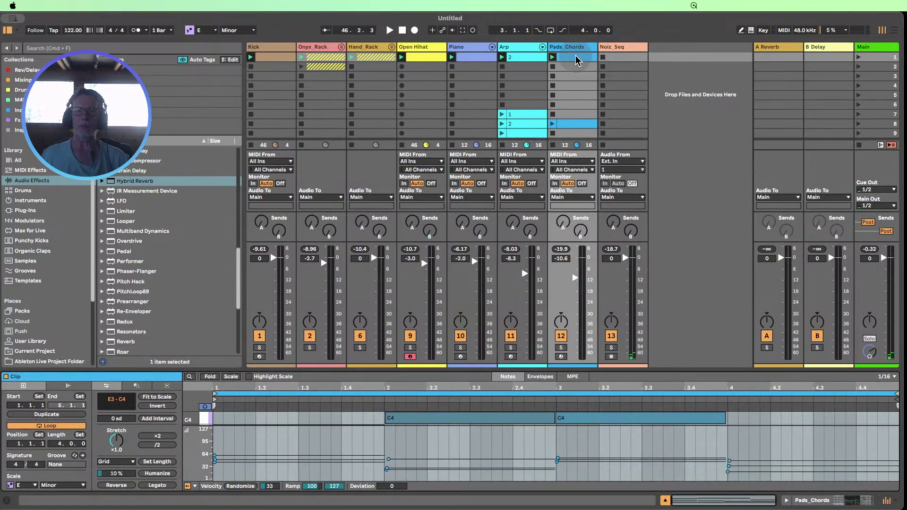
pyautogui.keyDown('shift'); pyautogui.click(525, 57); pyautogui.keyUp('shift')
pyautogui.keyDown('shift'); pyautogui.click(483, 58); pyautogui.keyUp('shift')
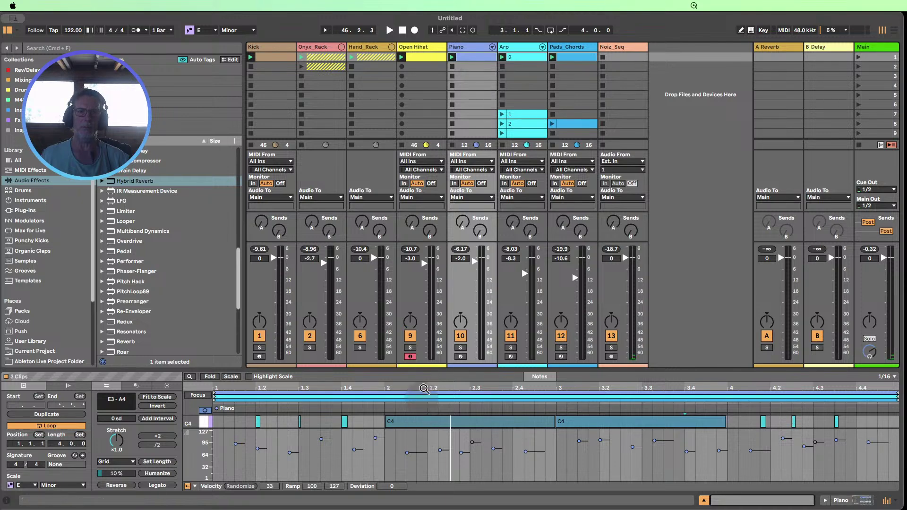
pyautogui.moveTo(425, 372); pyautogui.dragTo(447, 120)
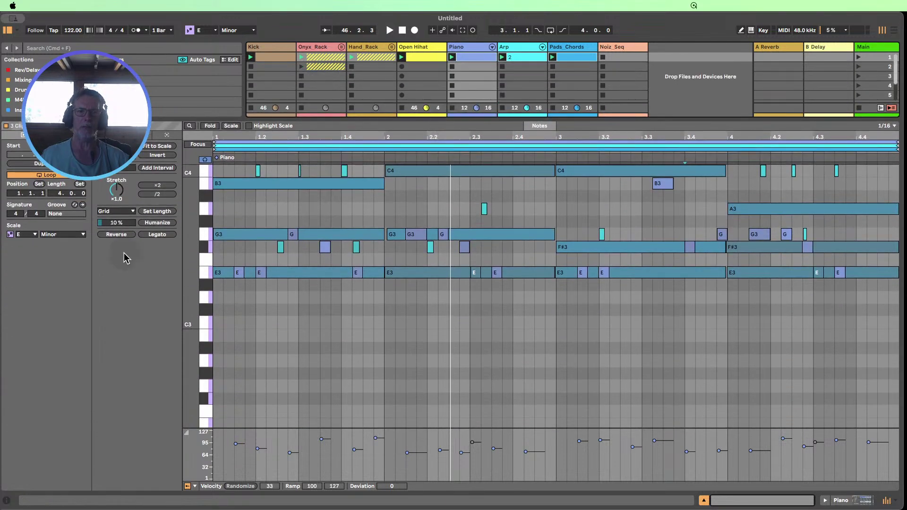
pyautogui.moveTo(193, 297); pyautogui.dragTo(178, 349)
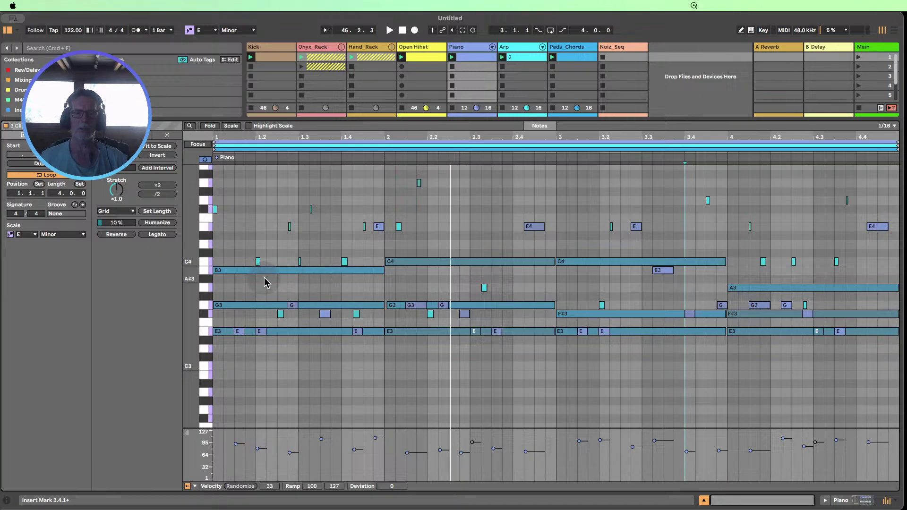
# - Hide the note editor, launch the first scene, and narrow the browser
pyautogui.click(704, 501)
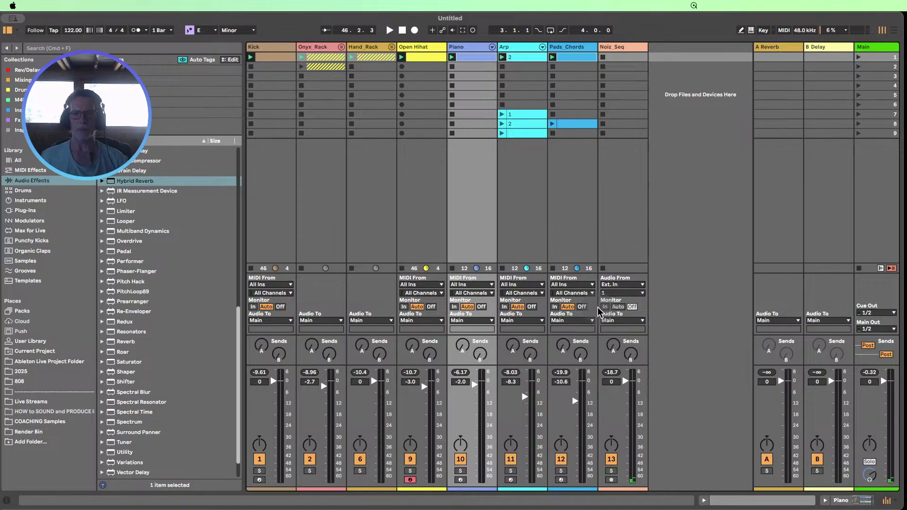
pyautogui.click(859, 58)
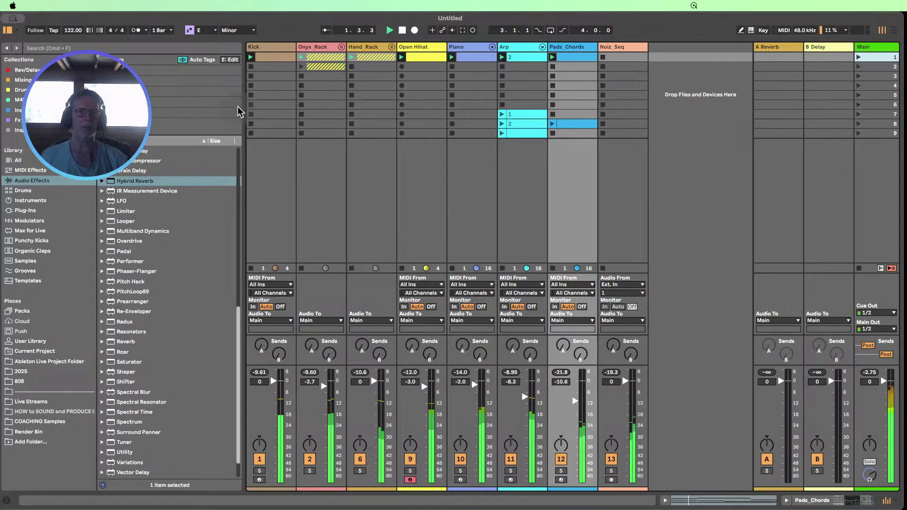
pyautogui.moveTo(241, 104); pyautogui.dragTo(173, 101)
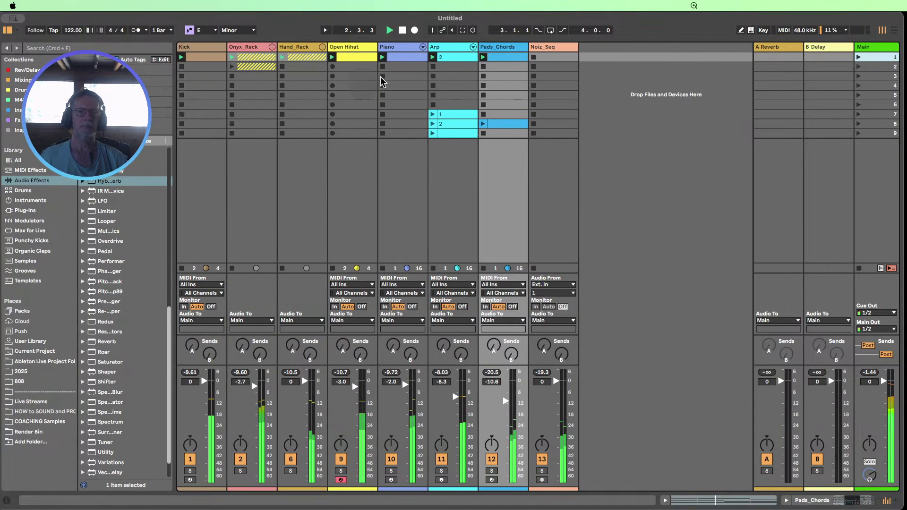
# - Set the Piano volume to -4.7 dB, then duplicate the first-scene Piano clip into the second scene and open its notes
pyautogui.moveTo(405, 385)
pyautogui.mouseDown()
pyautogui.moveTo(405, 422)
pyautogui.moveTo(405, 390)
pyautogui.mouseUp()
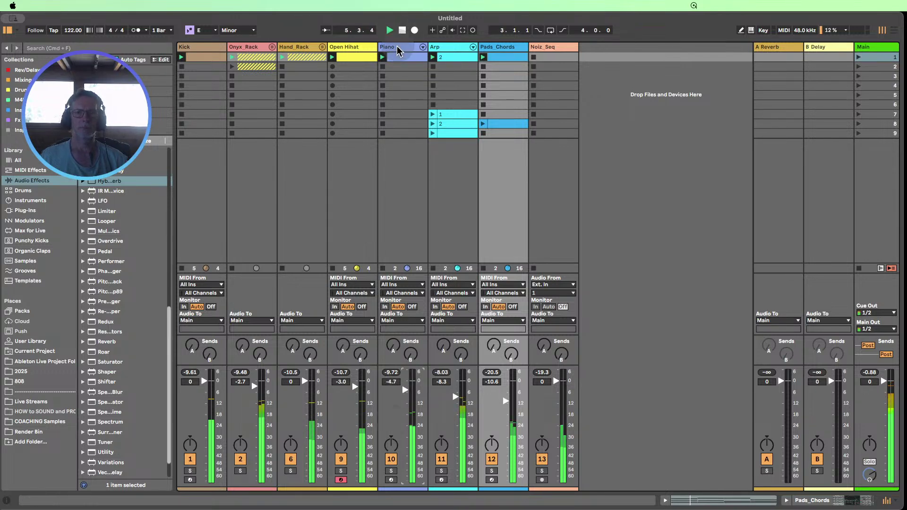
pyautogui.click(399, 58)
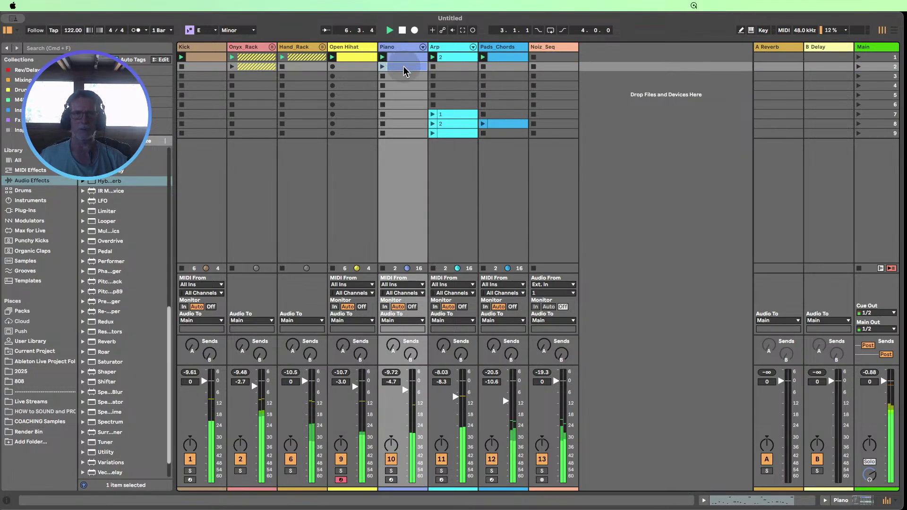
pyautogui.doubleClick(401, 58)
pyautogui.scroll(2, 283, 345)
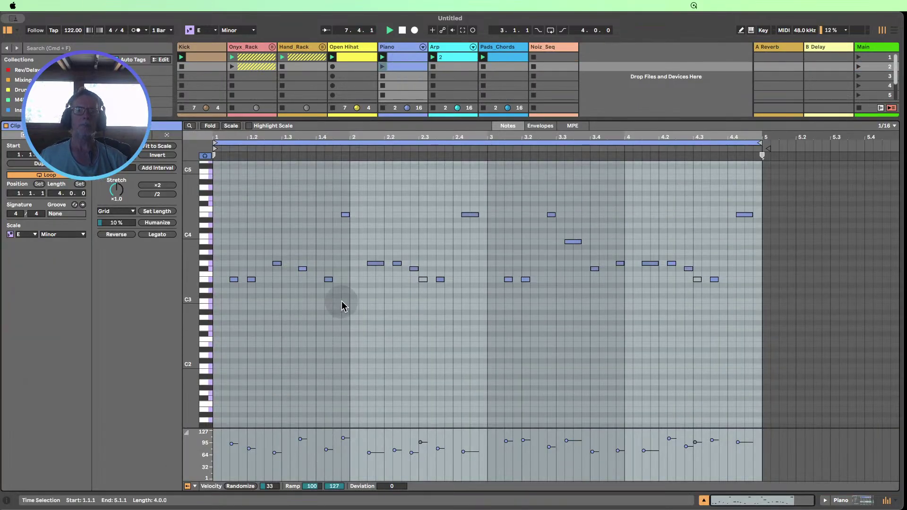
# - Deactivate all notes in bars 2 and 4 of the second-scene Piano clip, launch it, and hide the note editor
pyautogui.moveTo(484, 307); pyautogui.dragTo(355, 199)
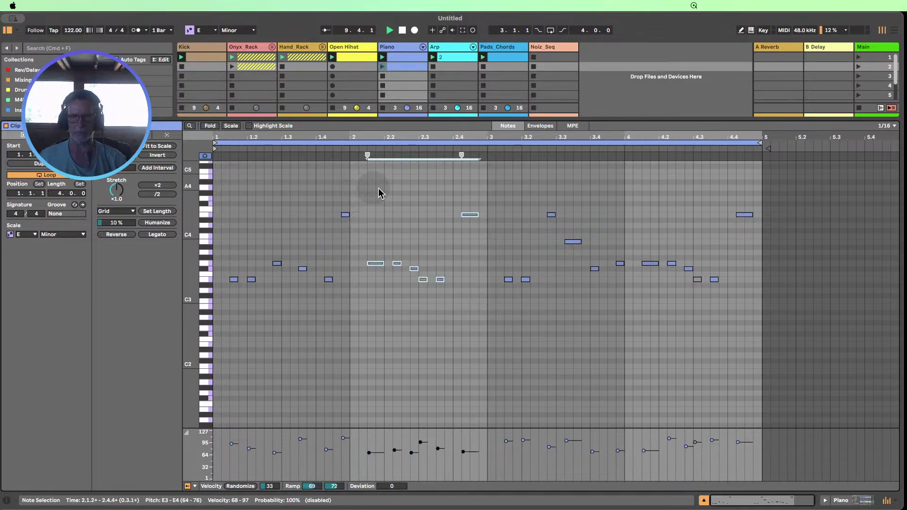
pyautogui.moveTo(756, 306); pyautogui.dragTo(641, 178)
pyautogui.press('0')
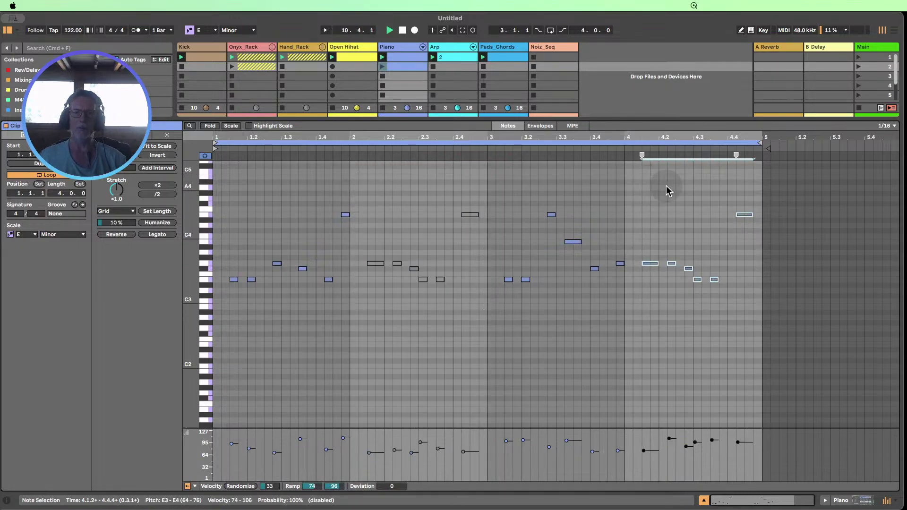
pyautogui.click(383, 67)
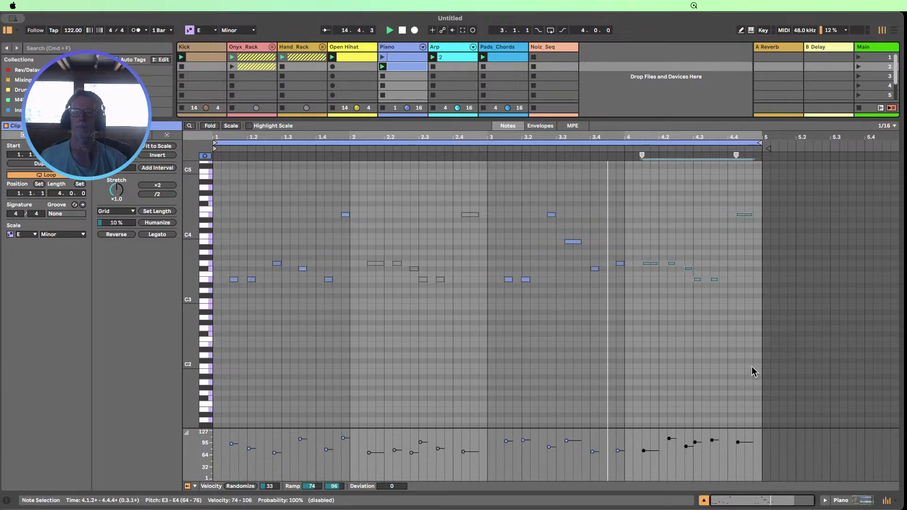
pyautogui.click(703, 500)
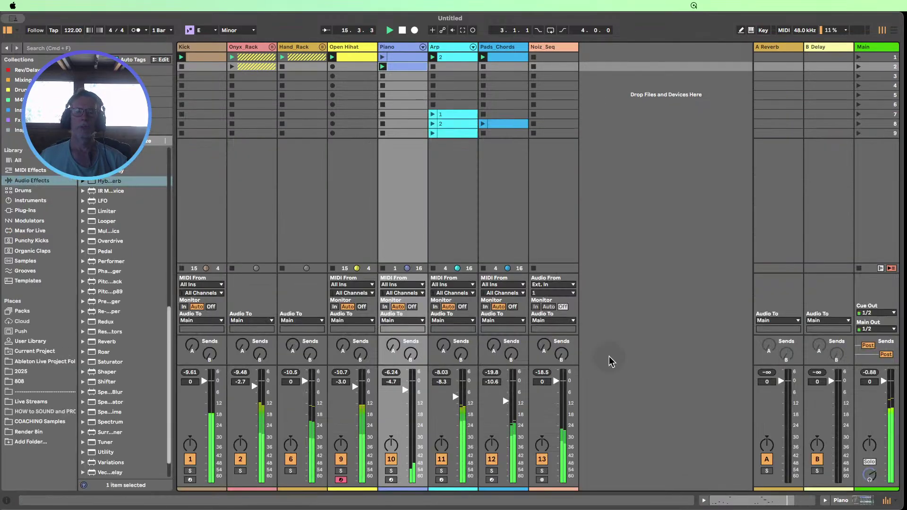
# - Stop playback, duplicate the first-scene Arp clip into the second scene, and compare its notes with the second-scene Piano clip
pyautogui.click(402, 30)
pyautogui.click(446, 57)
pyautogui.press('super+d')
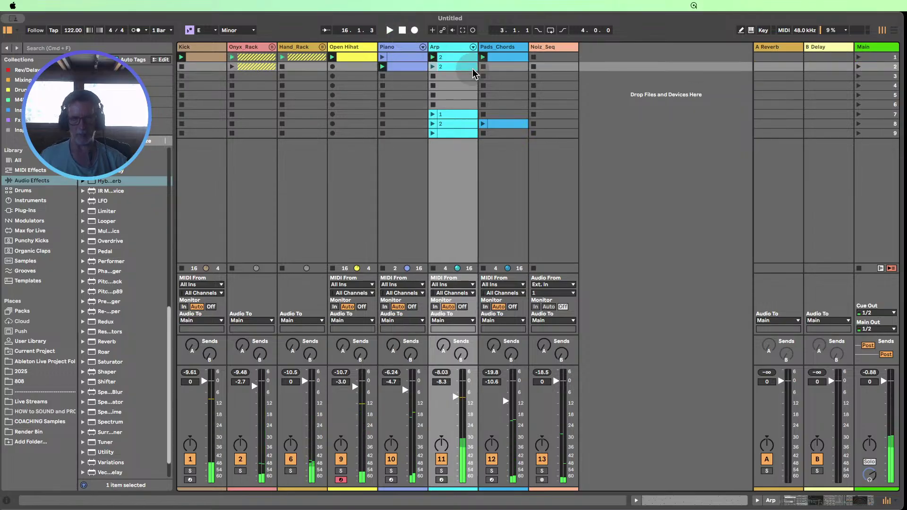
pyautogui.doubleClick(460, 71)
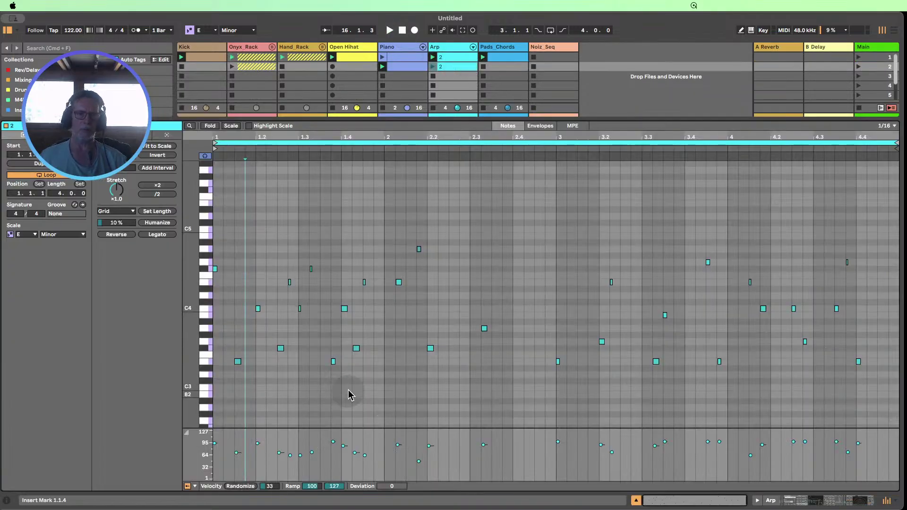
pyautogui.scroll(-1, 349, 395)
pyautogui.click(395, 68)
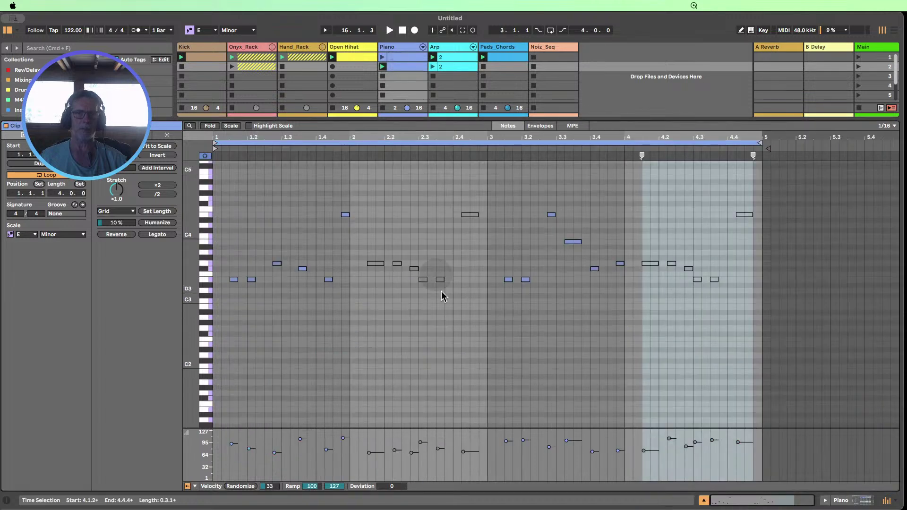
pyautogui.click(703, 501)
pyautogui.doubleClick(446, 67)
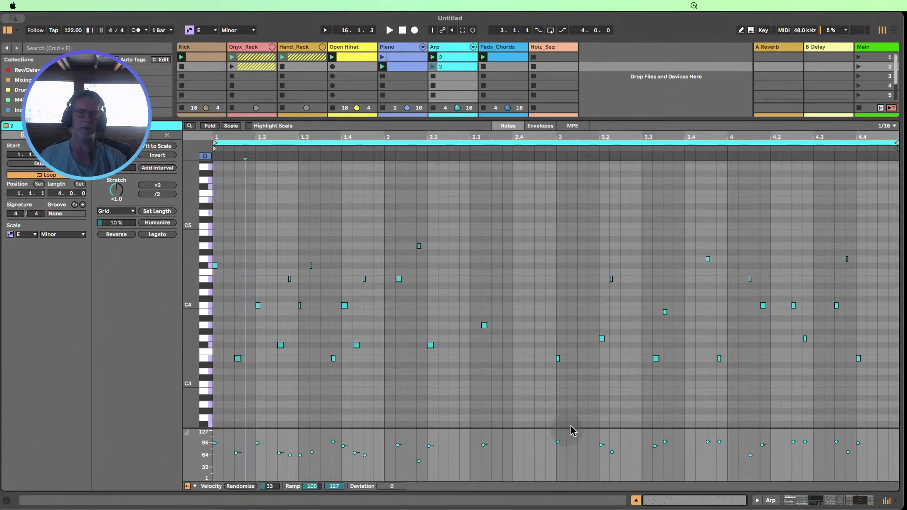
# - Deactivate the second-scene Arp clip's notes in bars 1 and 3, except bar 3's opening E3, and audition the clip
pyautogui.moveTo(551, 384); pyautogui.dragTo(376, 196)
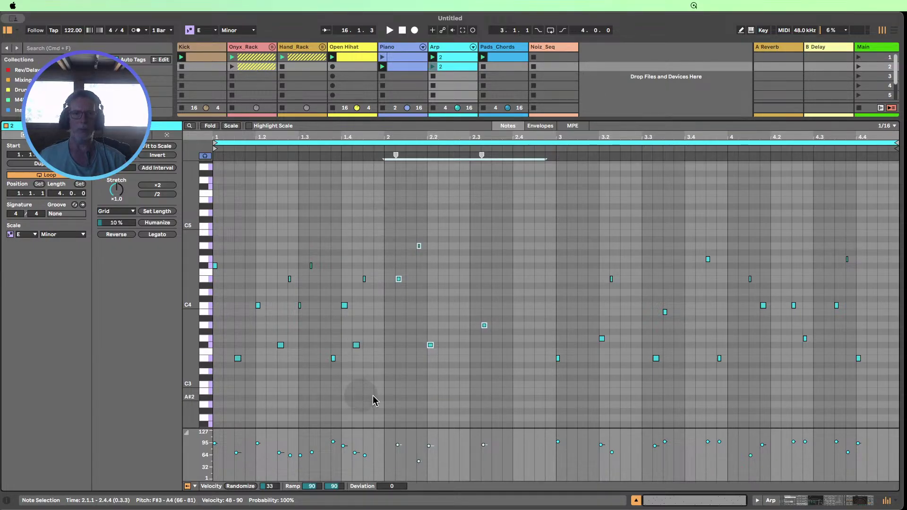
pyautogui.moveTo(387, 397); pyautogui.dragTo(178, 236)
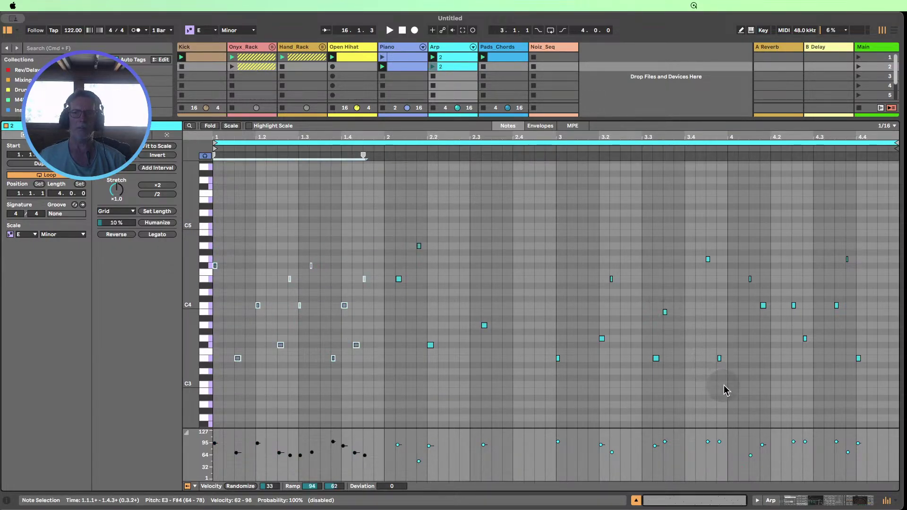
pyautogui.moveTo(725, 386); pyautogui.dragTo(557, 228)
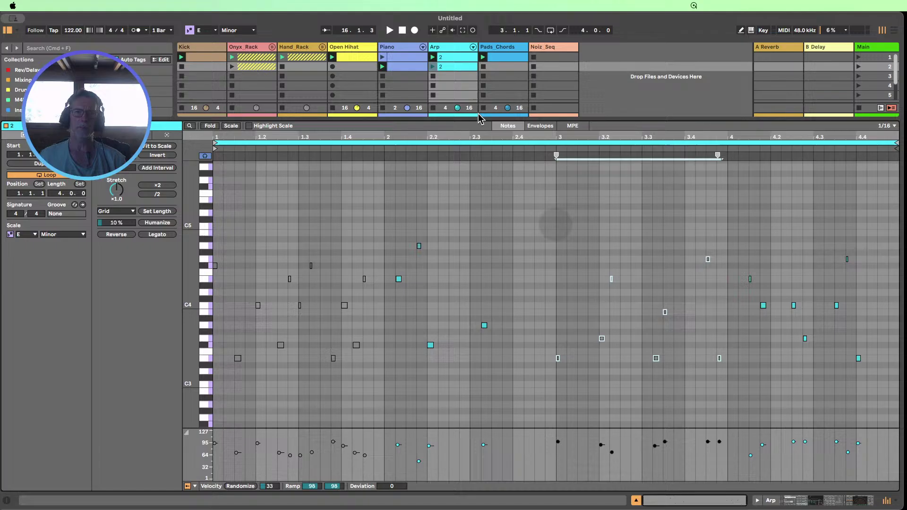
pyautogui.click(433, 67)
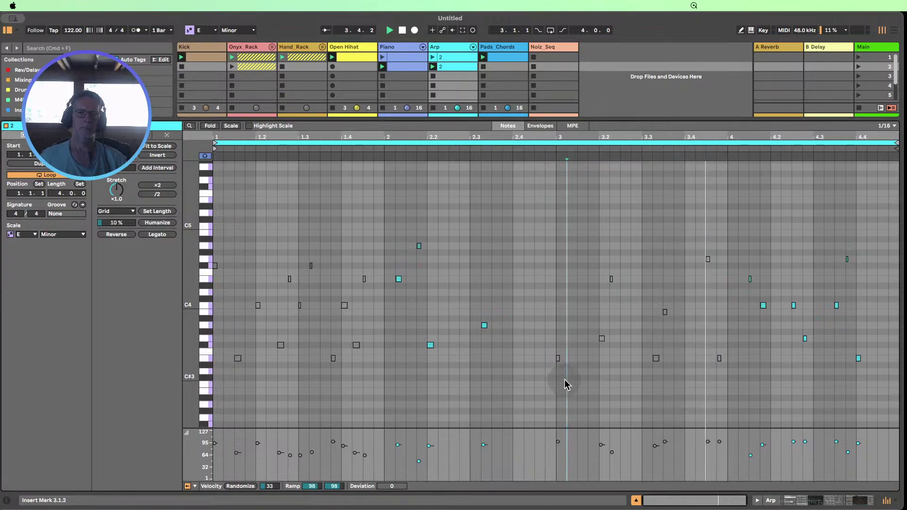
pyautogui.moveTo(563, 376); pyautogui.dragTo(538, 336)
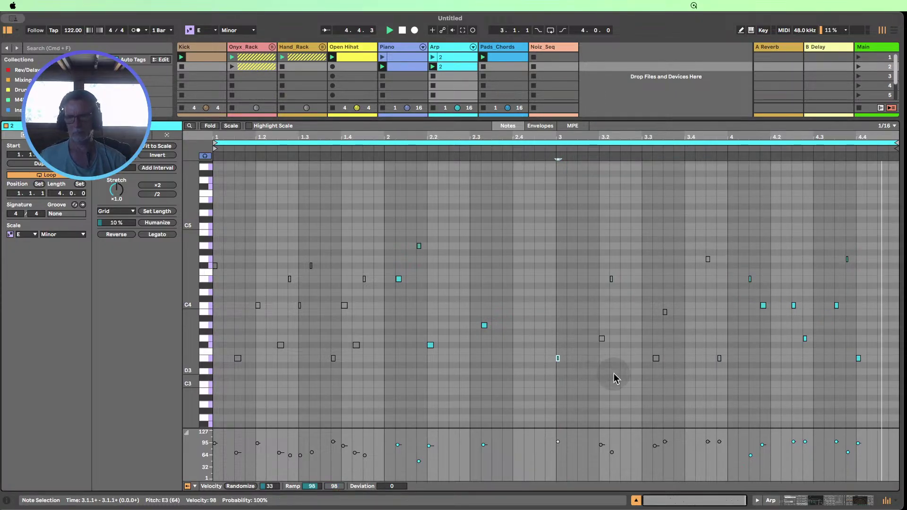
pyautogui.click(636, 499)
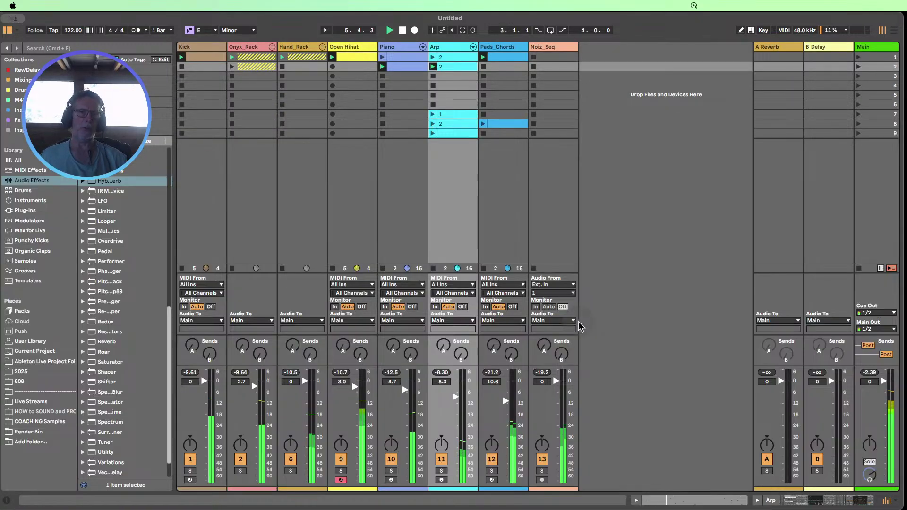
# - Stop the playing Pads_Chords clip, duplicate it into the second scene, and open the copy's notes
pyautogui.click(483, 66)
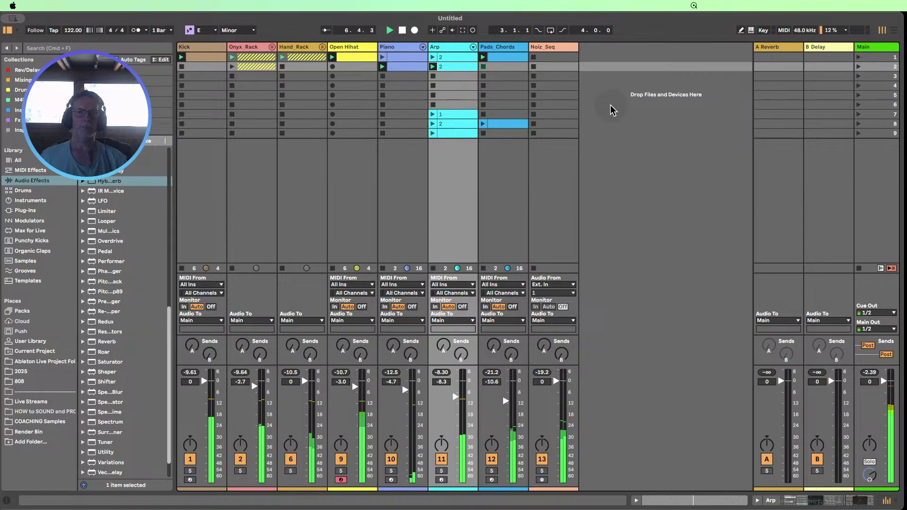
pyautogui.click(504, 57)
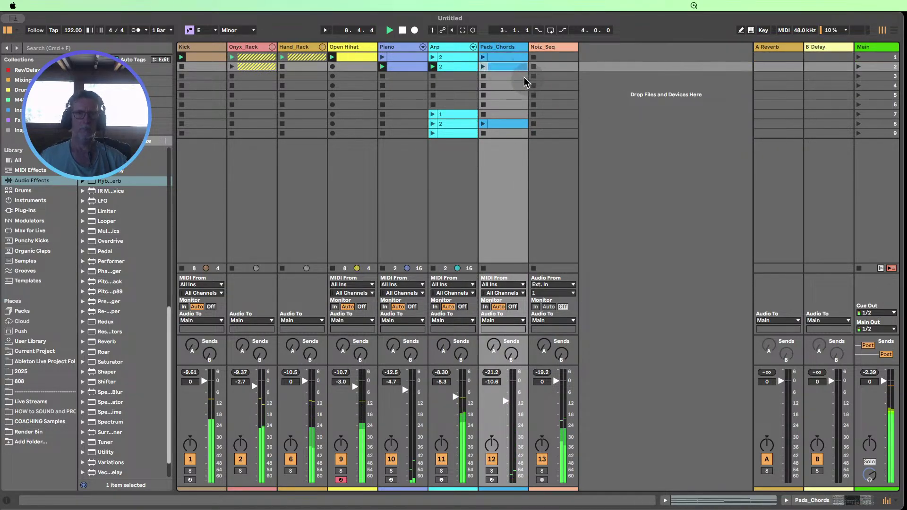
pyautogui.doubleClick(504, 59)
pyautogui.scroll(3, 464, 351)
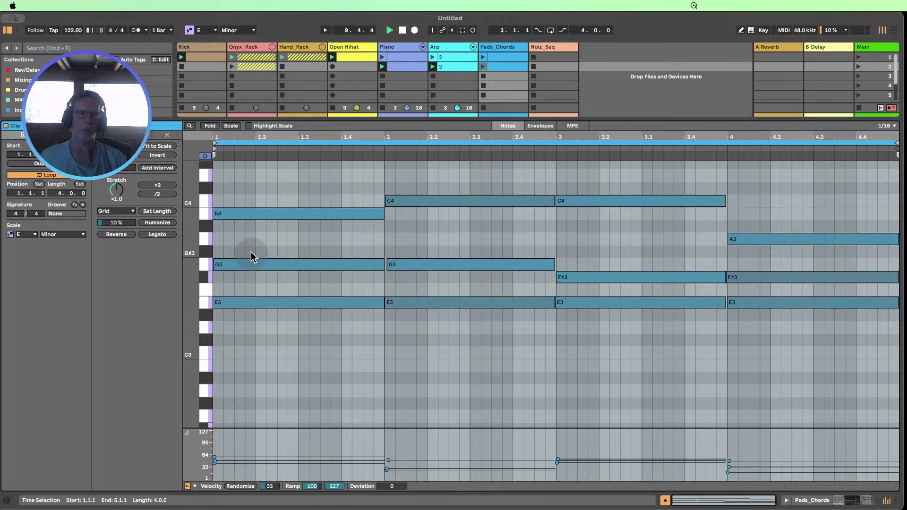
# - Deactivate the middle chord notes in the second-scene Pads_Chords clip: G3 in bars 1 and 2, F#3 in bars 3 and 4
pyautogui.click(258, 266)
pyautogui.press('0')
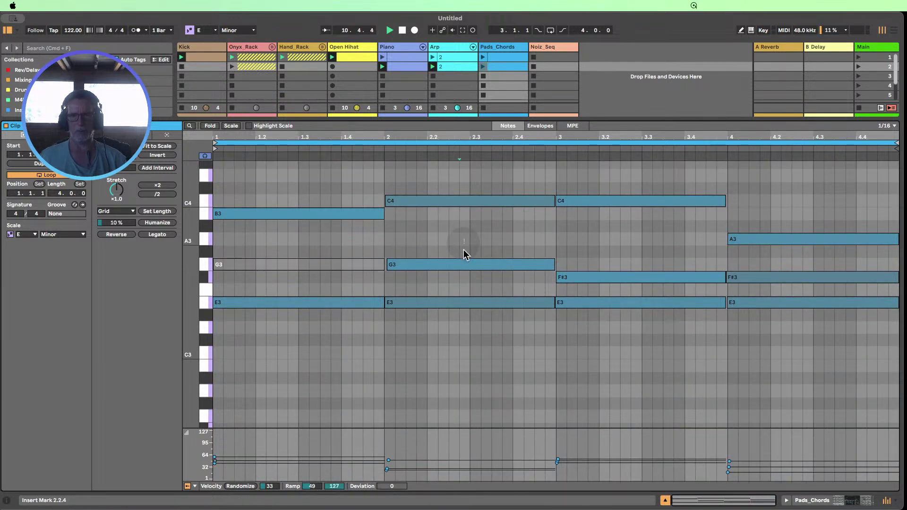
pyautogui.click(465, 264)
pyautogui.press('0')
pyautogui.click(607, 277)
pyautogui.press('0')
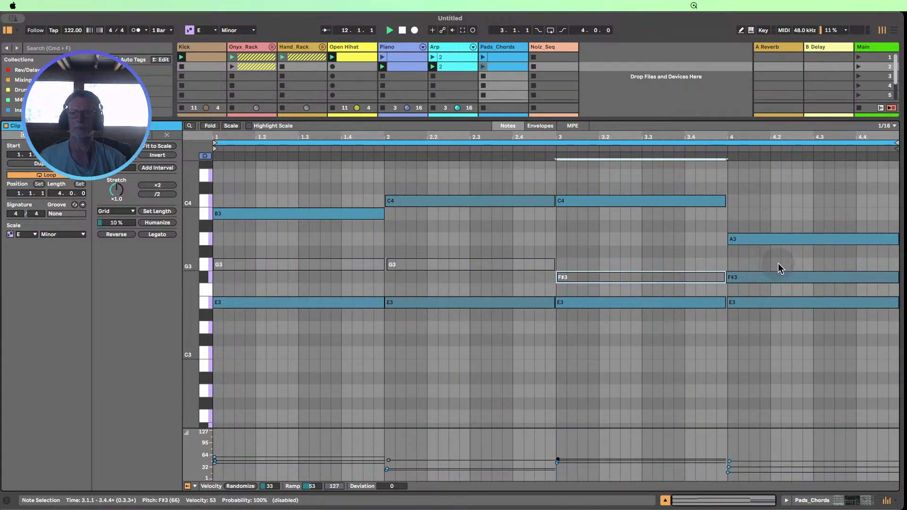
pyautogui.click(779, 277)
pyautogui.press('0')
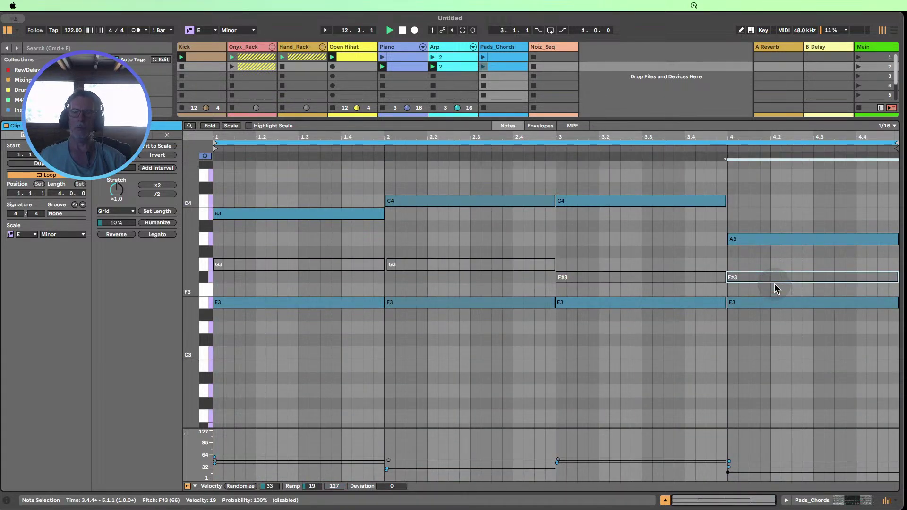
pyautogui.click(666, 501)
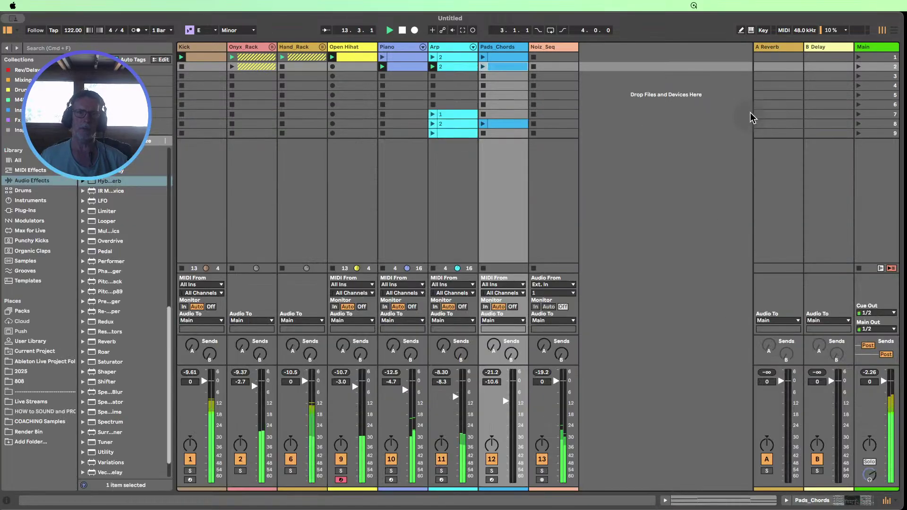
# - Audition the second scene, bring the Kick clip back in, then stop playback and check the second-scene Pads_Chords notes
pyautogui.click(858, 68)
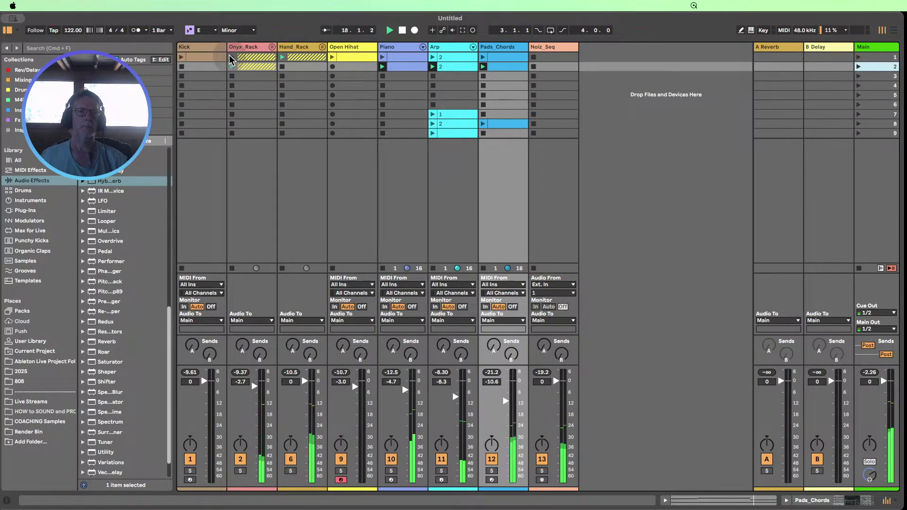
pyautogui.click(182, 57)
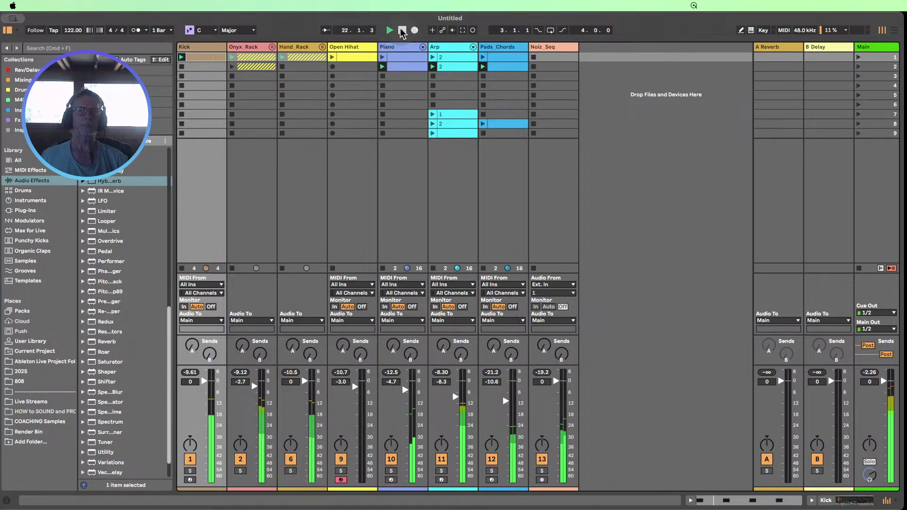
pyautogui.click(461, 66)
pyautogui.click(490, 69)
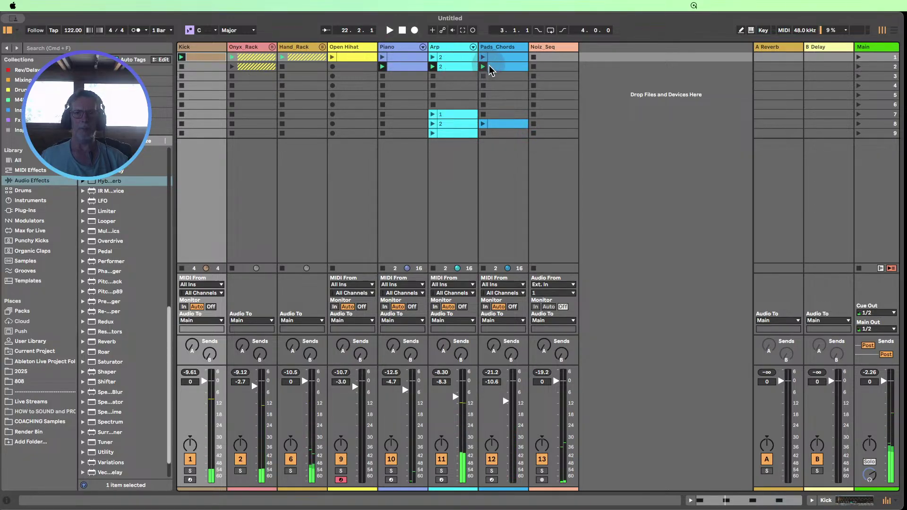
pyautogui.doubleClick(497, 67)
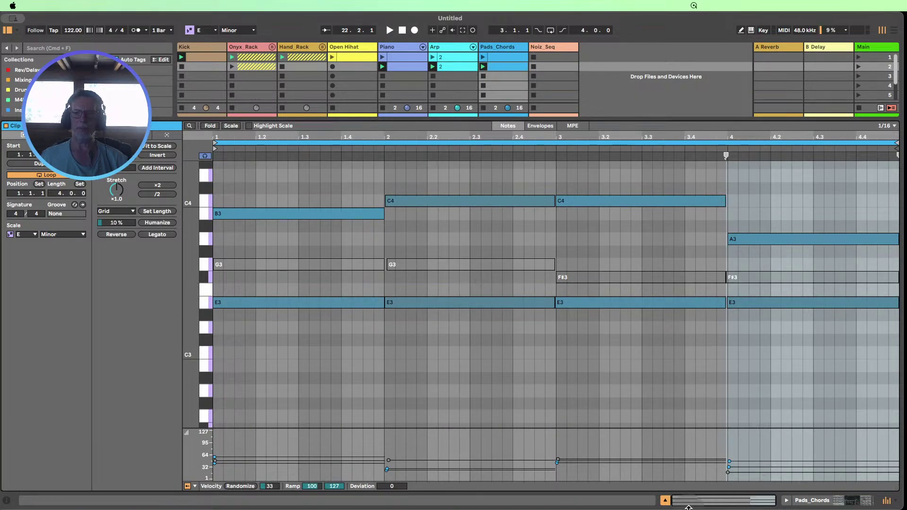
pyautogui.click(664, 500)
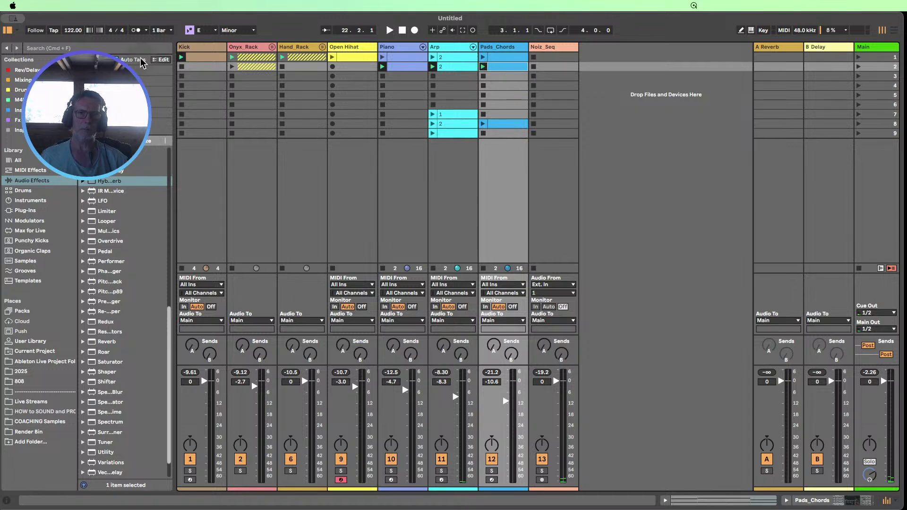
# - Insert a MIDI track after Kick, copy the first-scene Pads_Chords clip into its first slot, and show the notes enlarged
pyautogui.rightClick(208, 49)
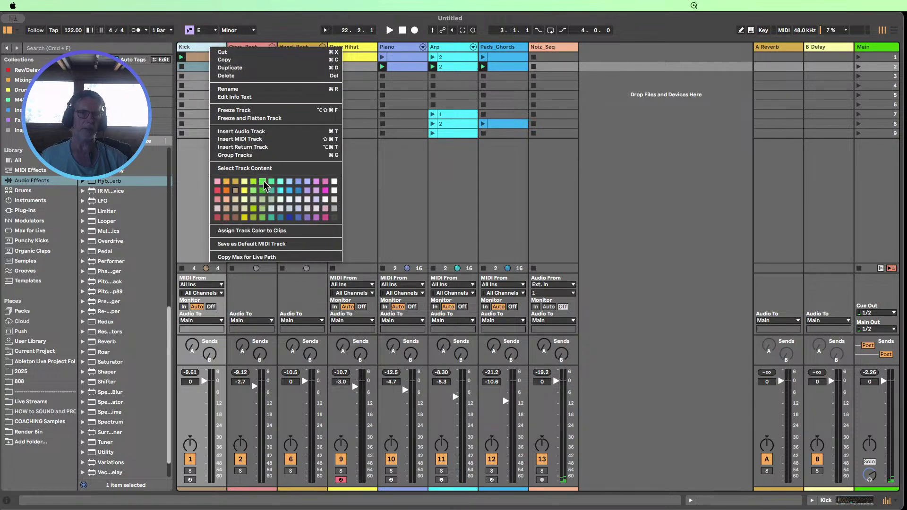
pyautogui.click(240, 139)
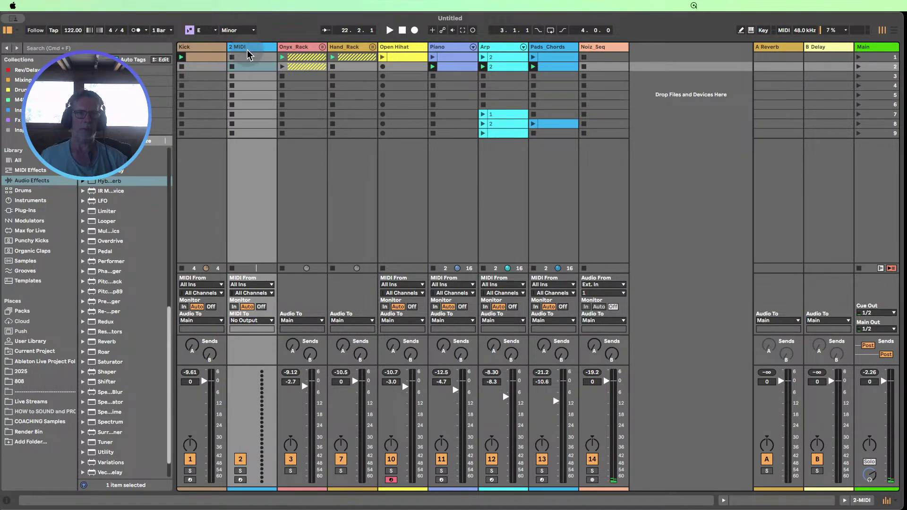
pyautogui.click(552, 57)
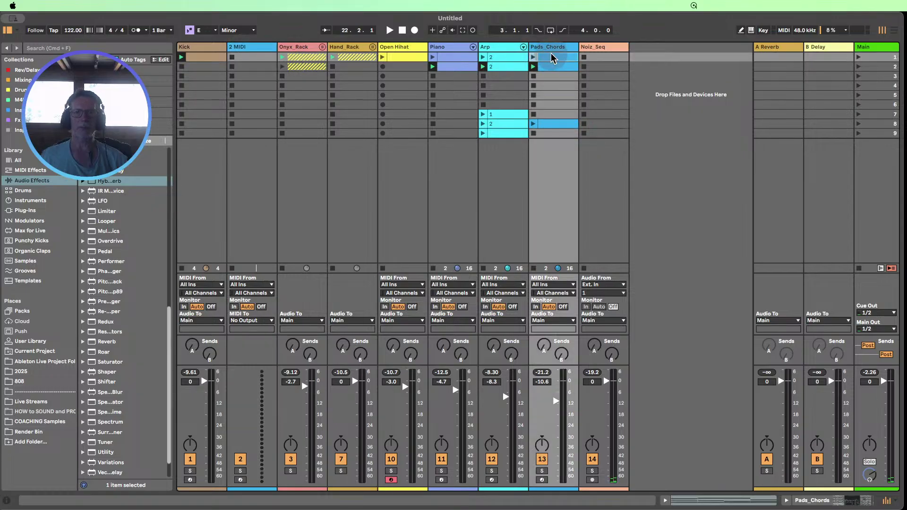
pyautogui.moveTo(551, 57); pyautogui.dragTo(250, 58)
pyautogui.doubleClick(249, 58)
pyautogui.scroll(3, 319, 311)
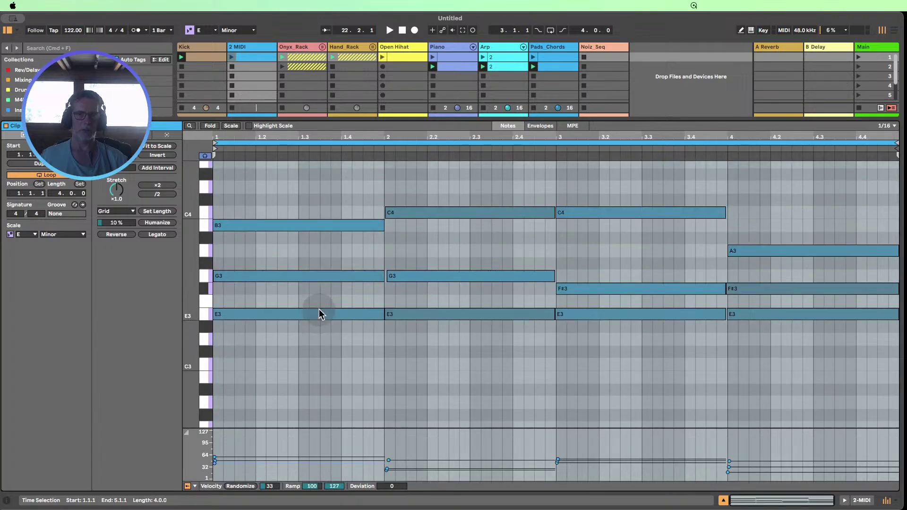
pyautogui.moveTo(191, 306); pyautogui.dragTo(182, 329)
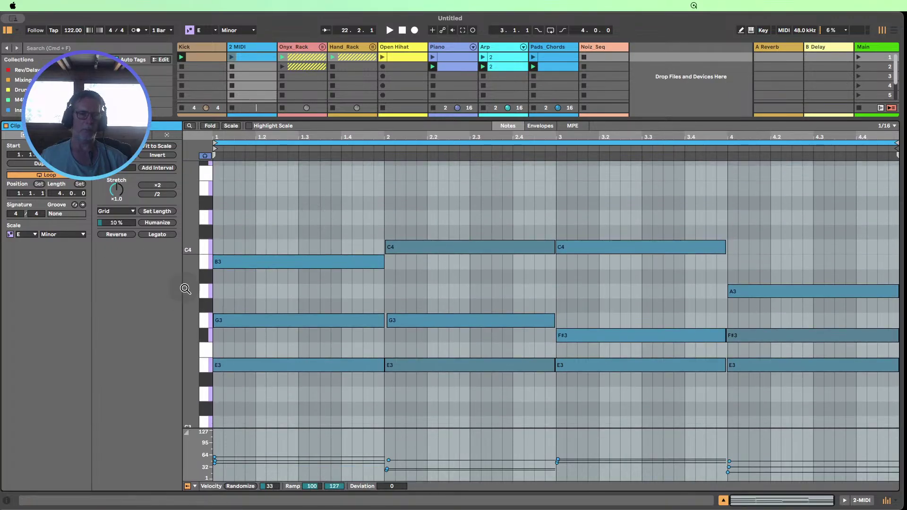
pyautogui.moveTo(185, 288); pyautogui.dragTo(174, 288)
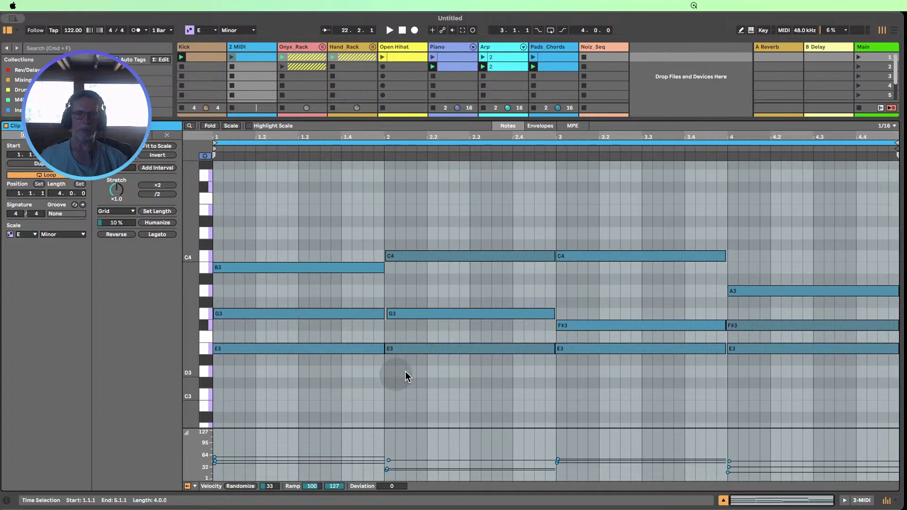
# - Deactivate E3 in bars 2 and 3 and both A3 and F#3 in bar 4 of the copied chord clip
pyautogui.moveTo(434, 385); pyautogui.dragTo(439, 331)
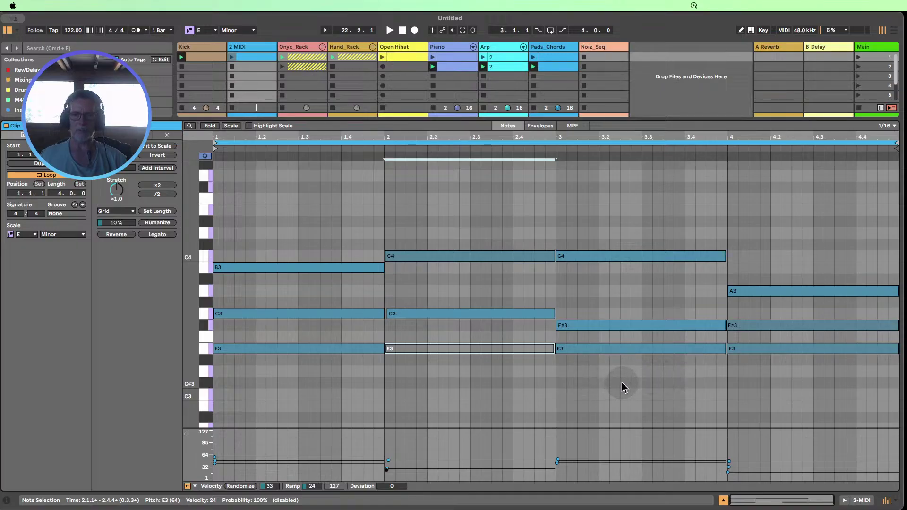
pyautogui.click(621, 348)
pyautogui.moveTo(787, 248); pyautogui.dragTo(776, 332)
pyautogui.press('0')
pyautogui.press('0')
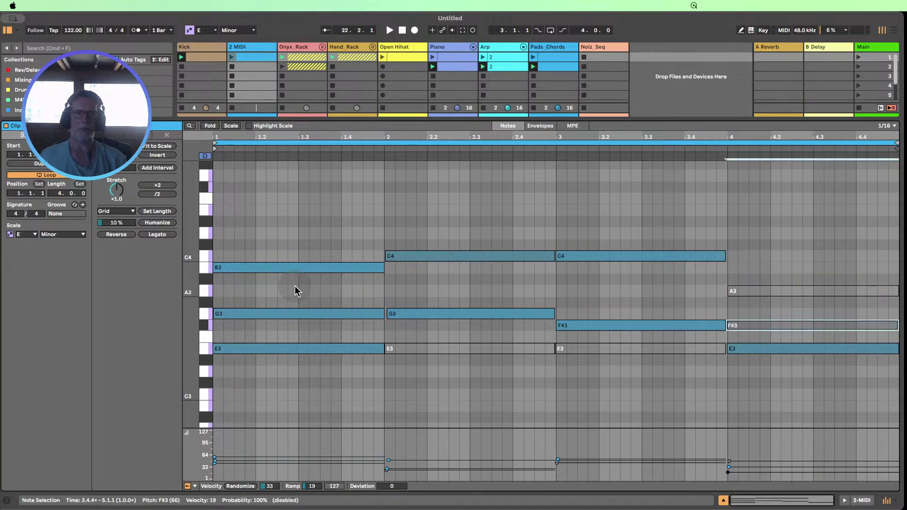
pyautogui.press('0')
# - Deactivate G3 and E3 in bar 1 and C4 in bars 2 and 3, leaving one active note per bar
pyautogui.moveTo(286, 293); pyautogui.dragTo(299, 349)
pyautogui.press('0')
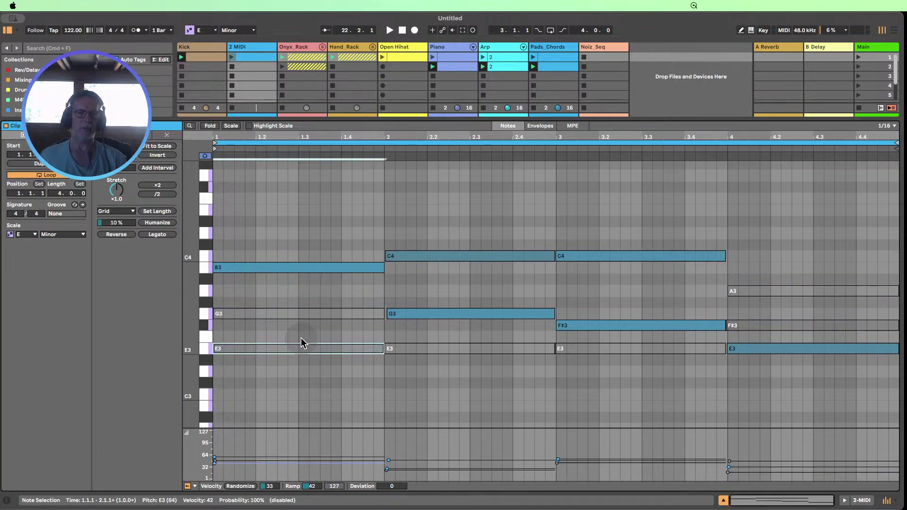
pyautogui.moveTo(449, 217); pyautogui.dragTo(448, 270)
pyautogui.press('0')
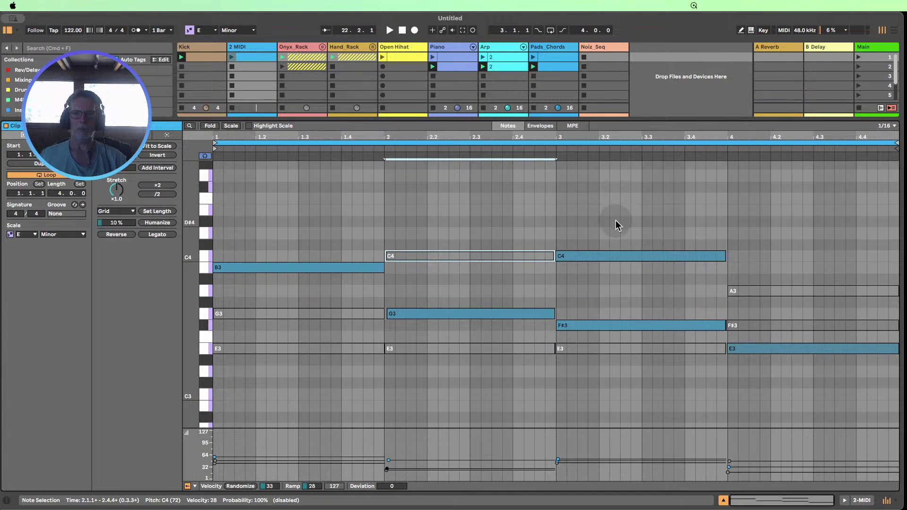
pyautogui.moveTo(618, 225); pyautogui.dragTo(621, 263)
pyautogui.press('0')
pyautogui.moveTo(310, 242); pyautogui.dragTo(311, 281)
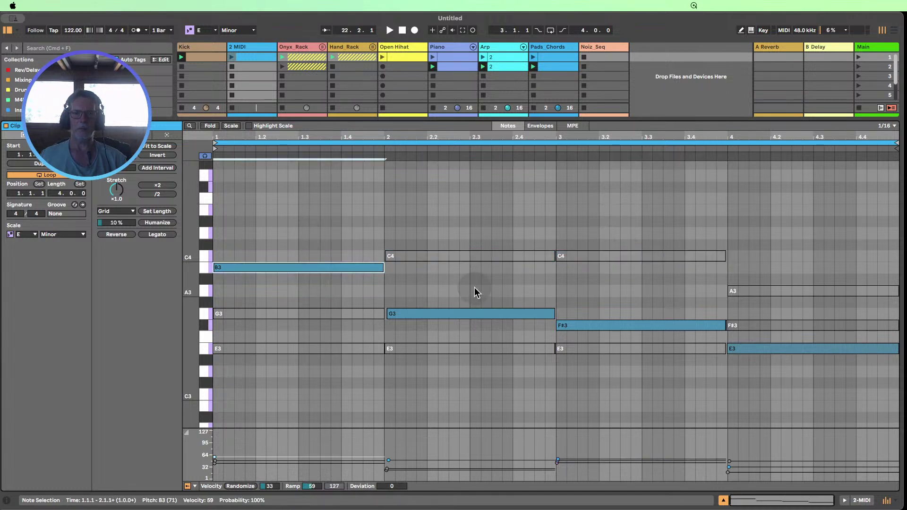
pyautogui.click(475, 291)
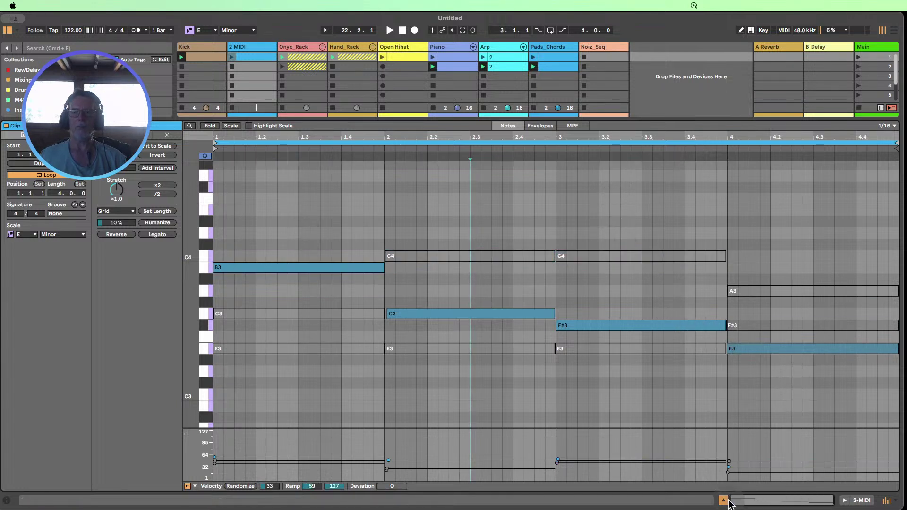
# - Transpose all notes of the new MIDI track's clip down two octaves and bring its notes back into view
pyautogui.press('super+a')
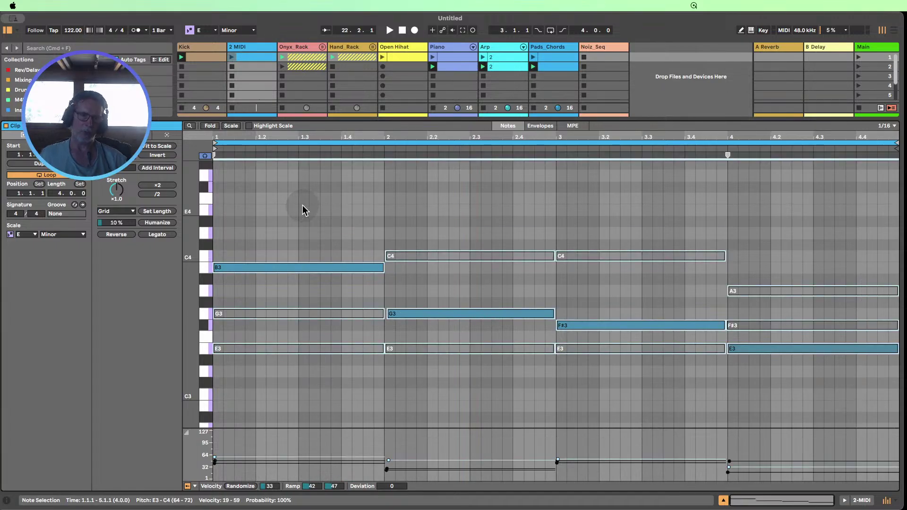
pyautogui.hotkey('shift', 'Down')
pyautogui.hotkey('shift', 'Down')
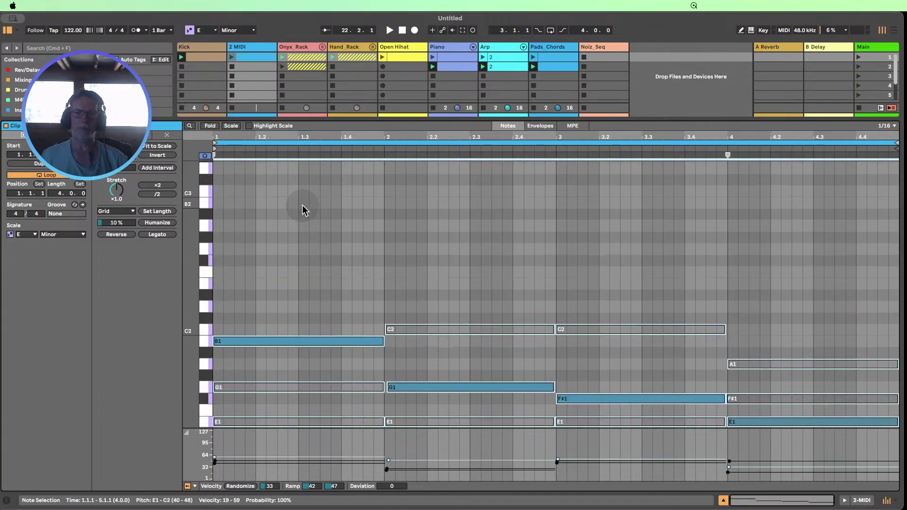
pyautogui.click(722, 500)
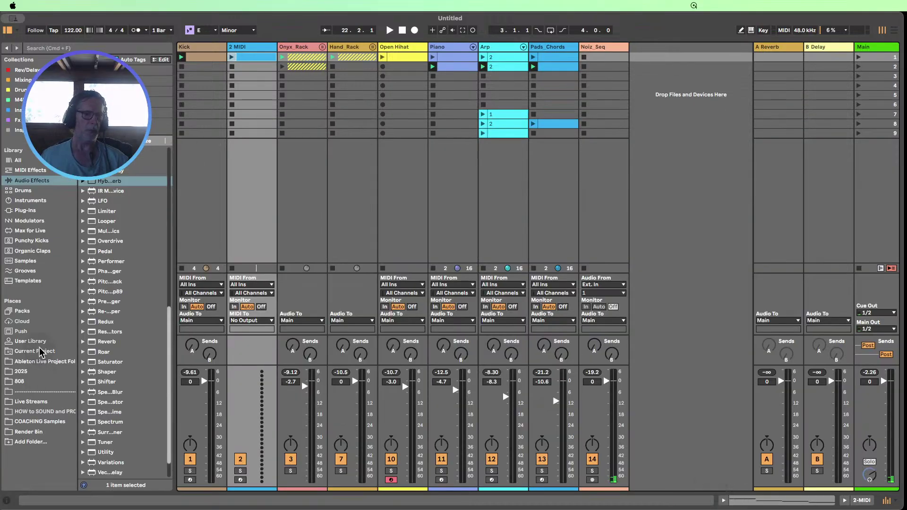
pyautogui.doubleClick(250, 58)
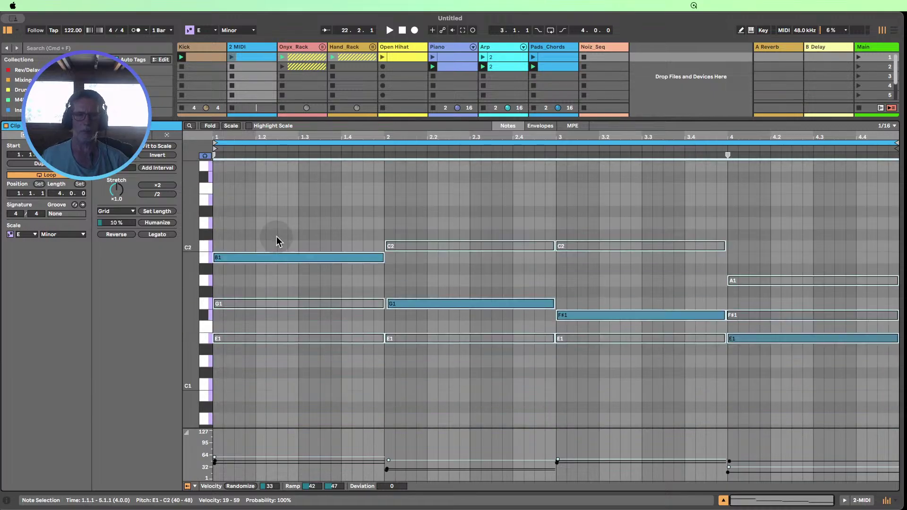
pyautogui.click(254, 222)
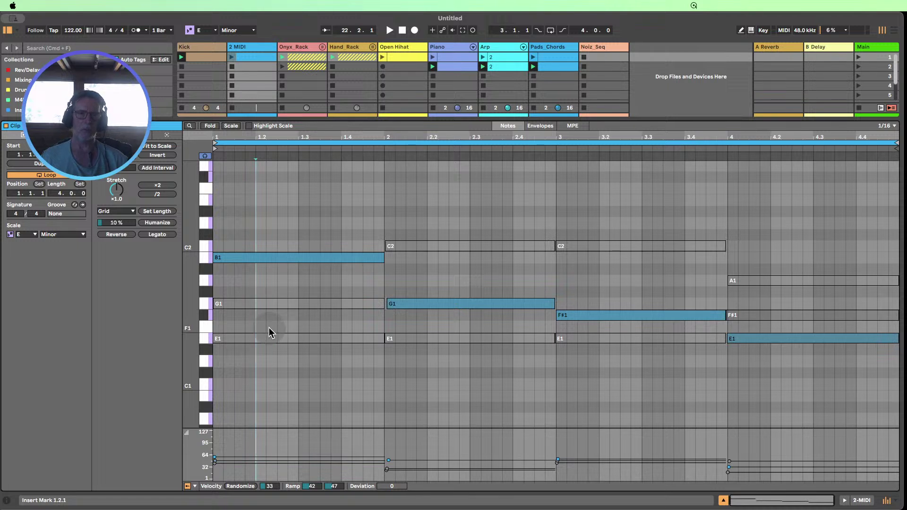
pyautogui.moveTo(270, 321); pyautogui.dragTo(791, 369)
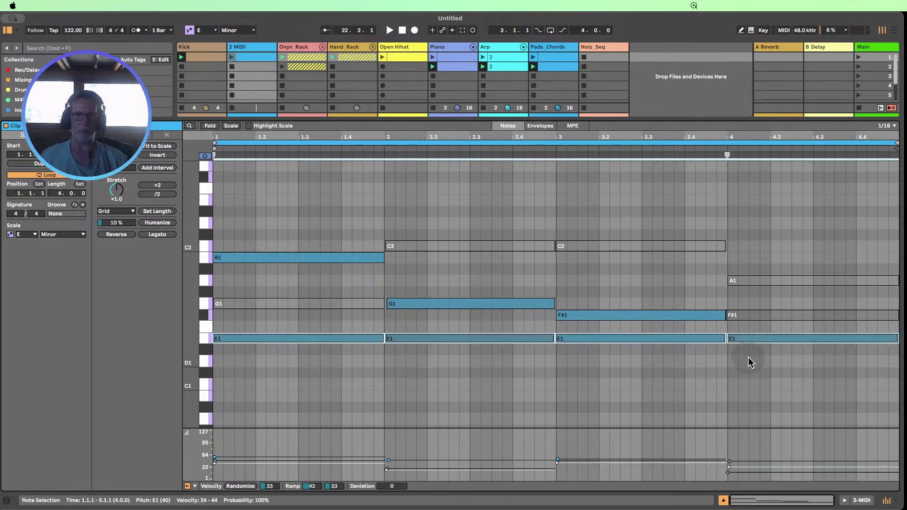
pyautogui.press('0')
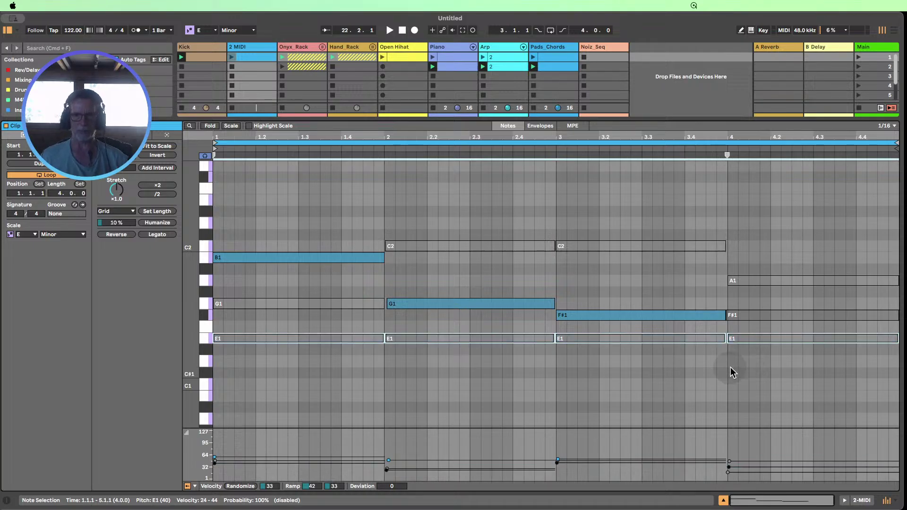
pyautogui.press('0')
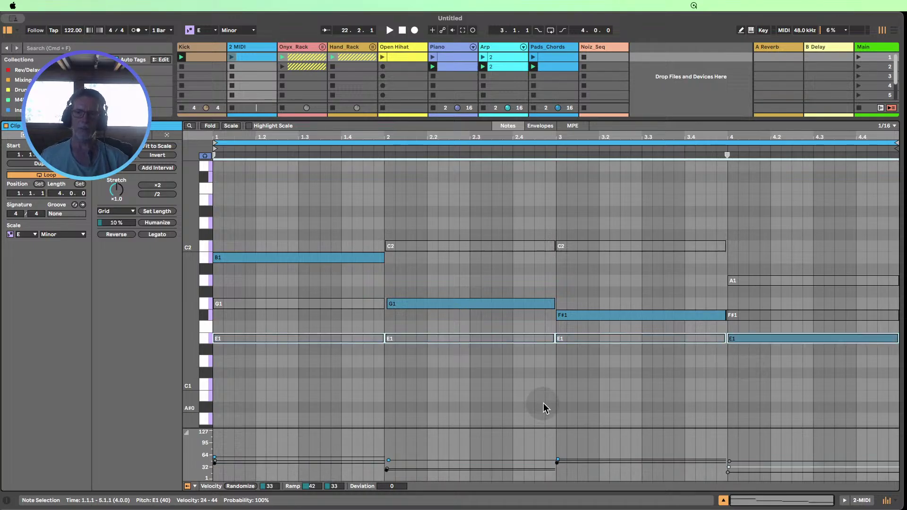
pyautogui.click(699, 452)
# - Leave the clip's notes, show the Live Streams folder in the browser, and widen the browser to read its file names
pyautogui.click(724, 499)
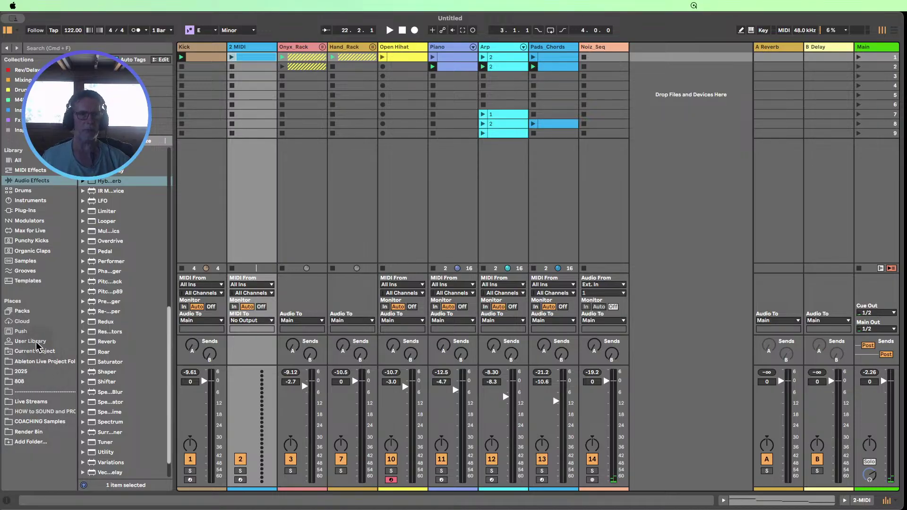
pyautogui.click(31, 402)
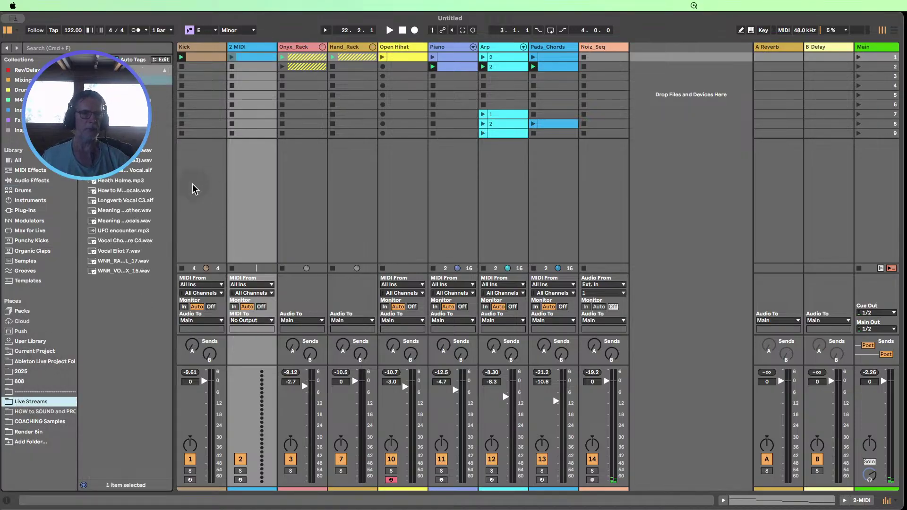
pyautogui.moveTo(175, 128); pyautogui.dragTo(224, 122)
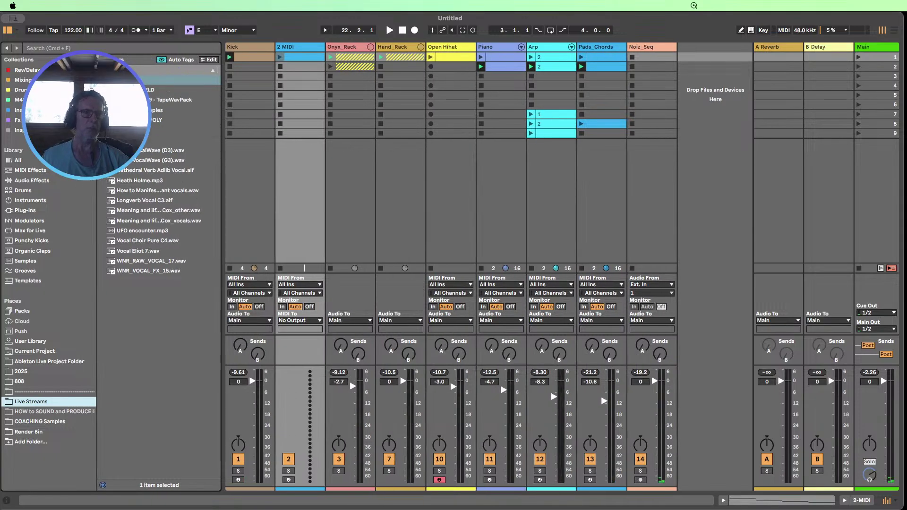
# - Expand the presets subfolder, load the Bass of Velvet rack onto the 2 MIDI track, and hide its devices
pyautogui.click(102, 130)
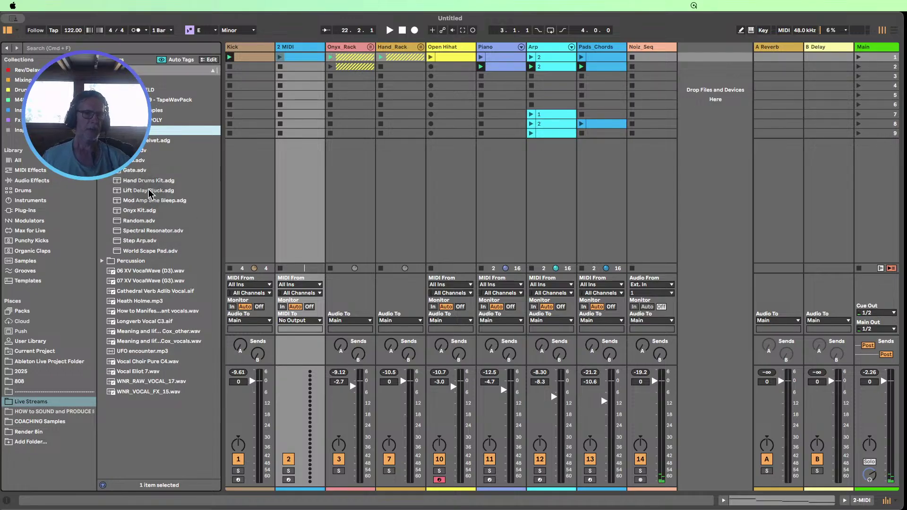
pyautogui.moveTo(156, 140); pyautogui.dragTo(296, 100)
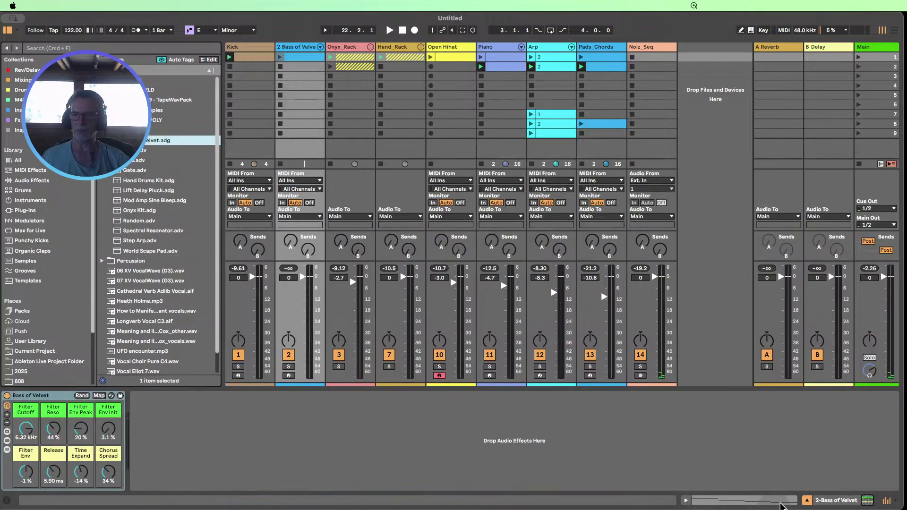
pyautogui.click(806, 501)
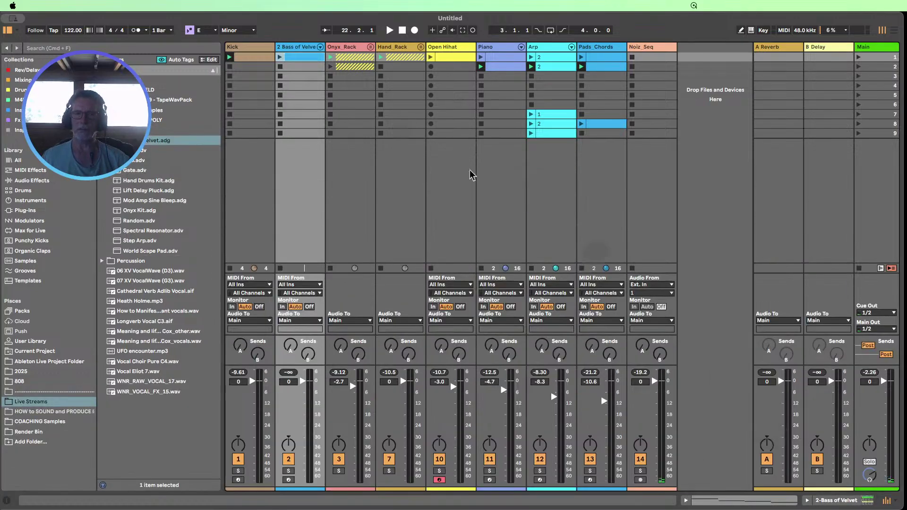
# - Launch the first clip of the Bass of Velvet track and lower the track's volume to -3.9 dB
pyautogui.click(279, 57)
pyautogui.moveTo(302, 381); pyautogui.dragTo(302, 386)
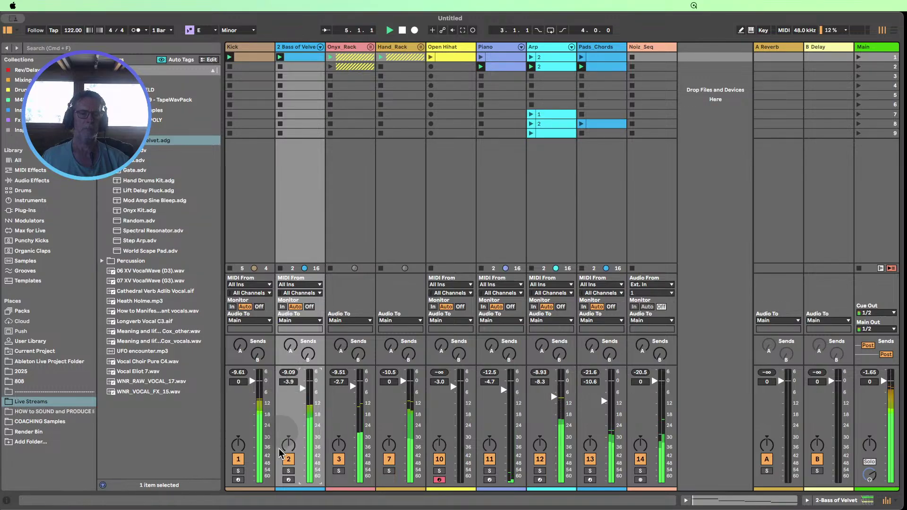
# - Mute the Kick, Onyx_Rack, Piano and Arp tracks and raise the Pads_Chords volume to -9.2 dB
pyautogui.click(237, 459)
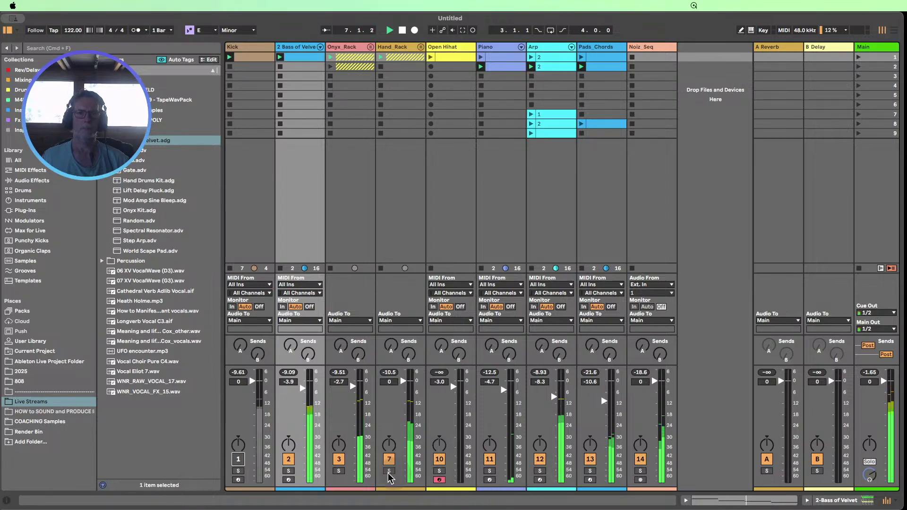
pyautogui.click(339, 459)
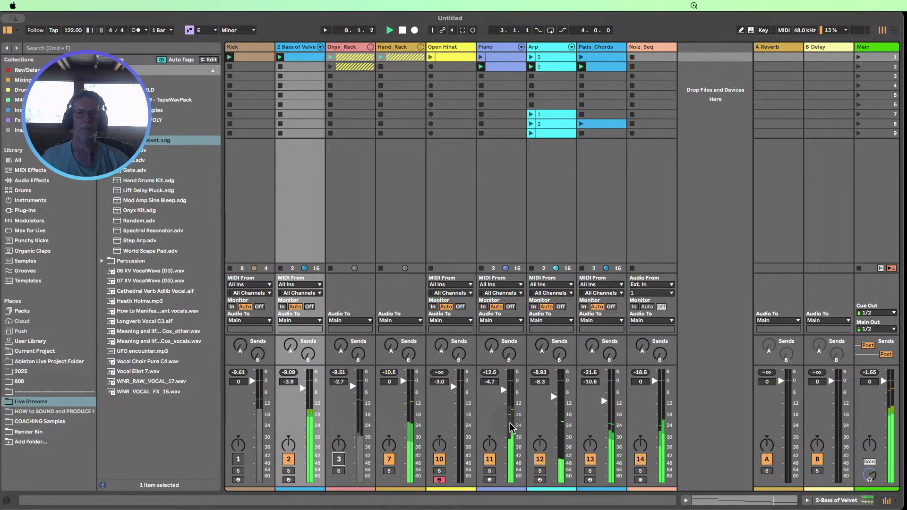
pyautogui.click(489, 459)
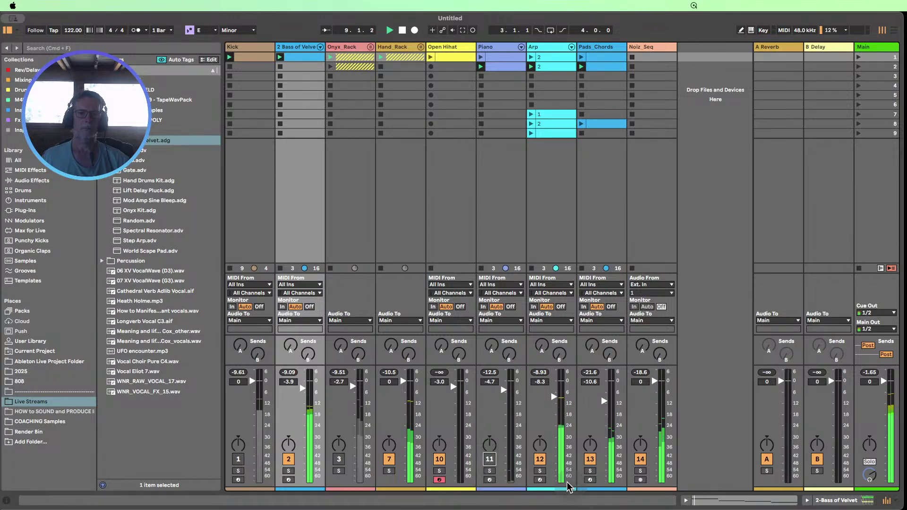
pyautogui.click(539, 459)
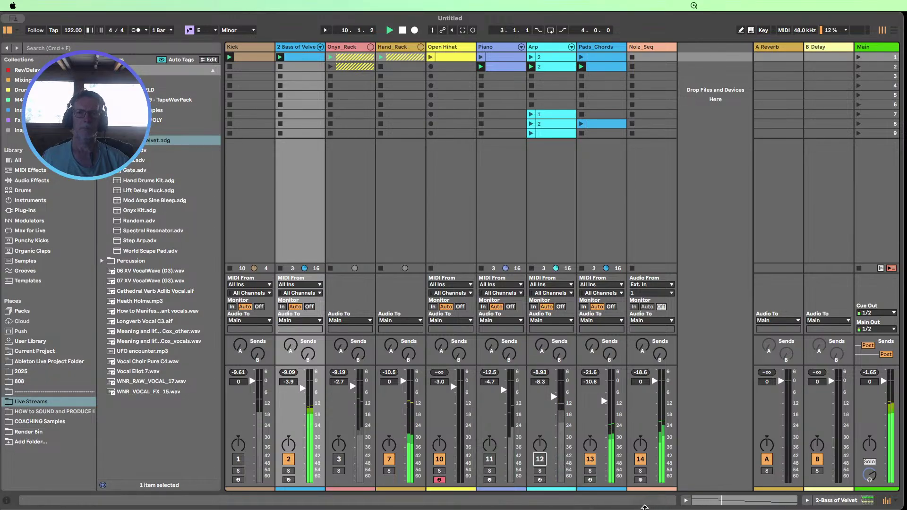
pyautogui.moveTo(606, 405); pyautogui.dragTo(604, 398)
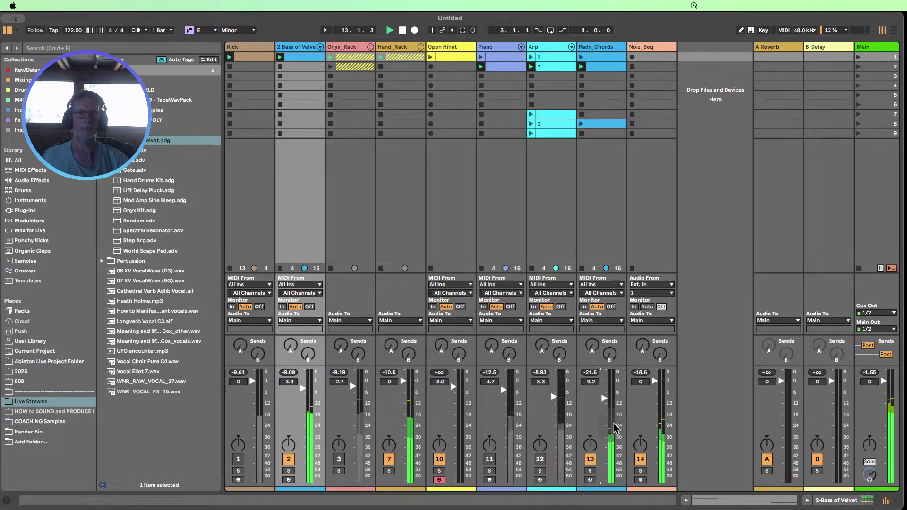
# - Delete the Gate from the Pads_Chords track's device chain
pyautogui.doubleClick(296, 47)
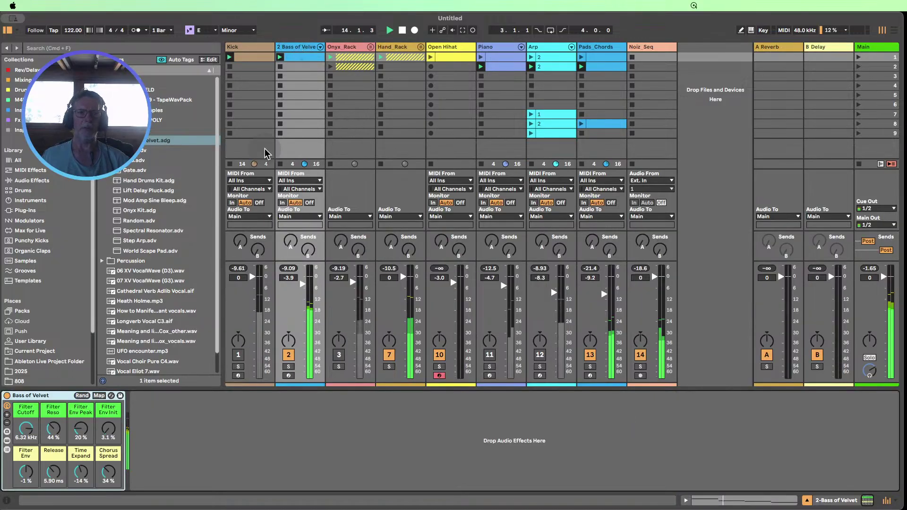
pyautogui.click(585, 48)
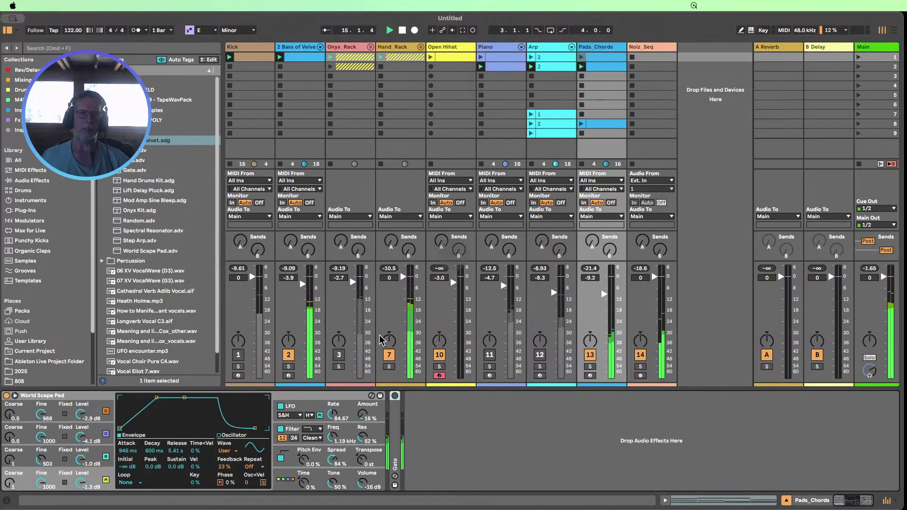
pyautogui.click(395, 415)
pyautogui.press('Delete')
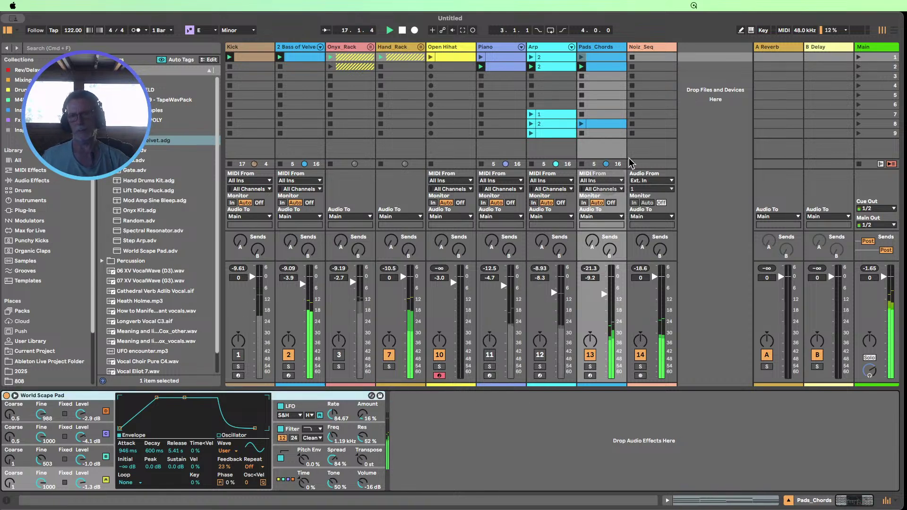
# - Copy the Noiz_Seq track's Gate onto the bass track and set its threshold to -28.4 dB and release to 7.04 ms
pyautogui.click(628, 71)
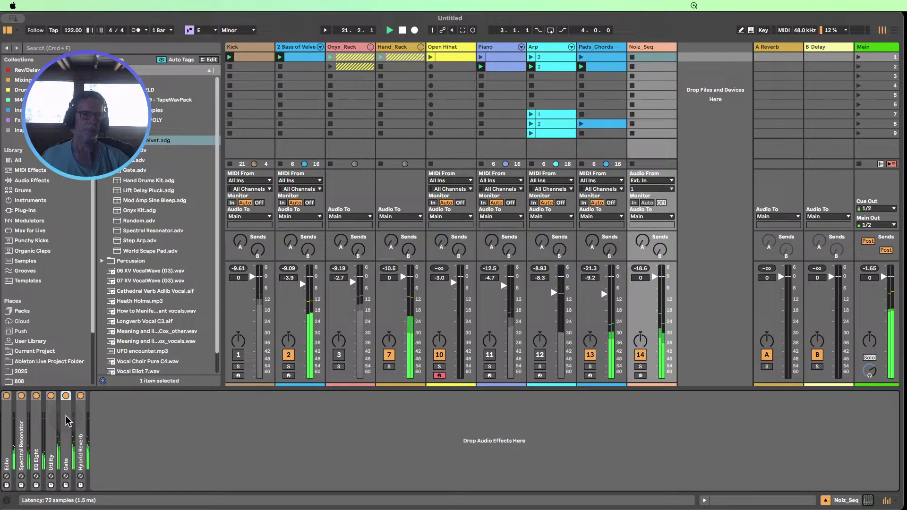
pyautogui.click(314, 103)
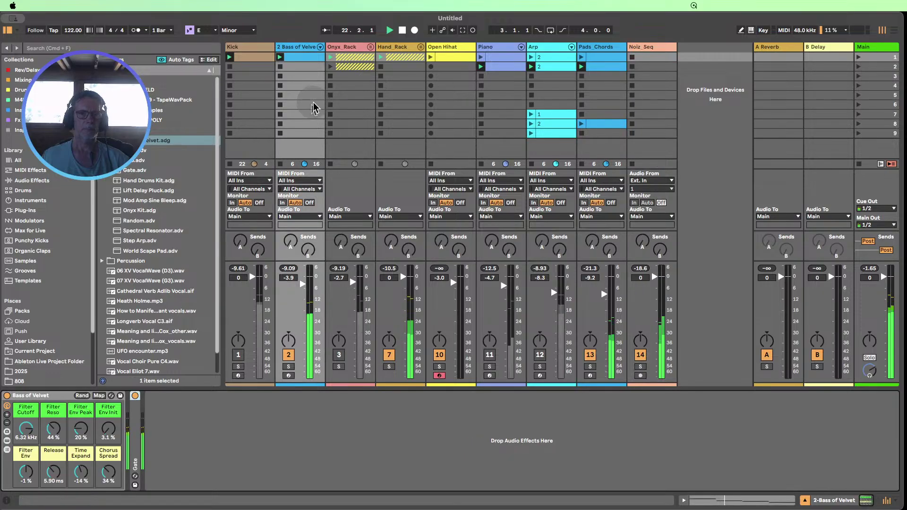
pyautogui.doubleClick(137, 425)
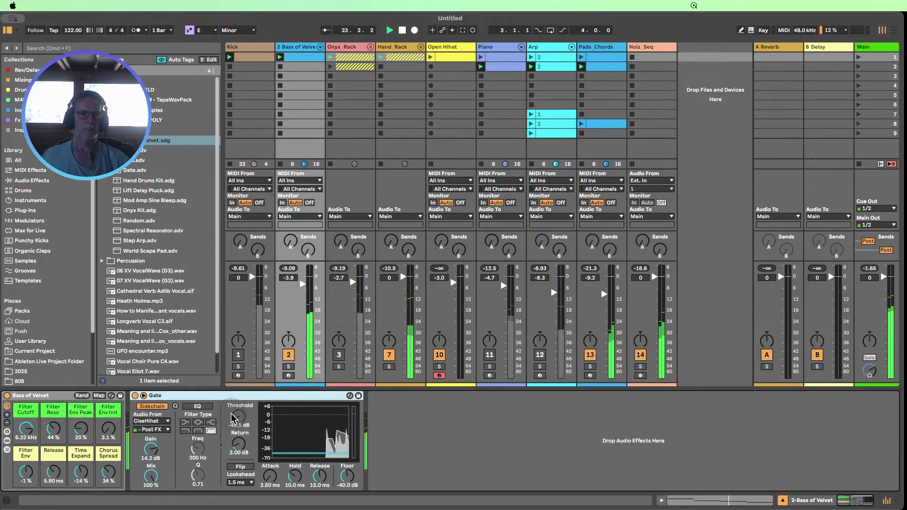
pyautogui.moveTo(234, 416); pyautogui.dragTo(235, 413)
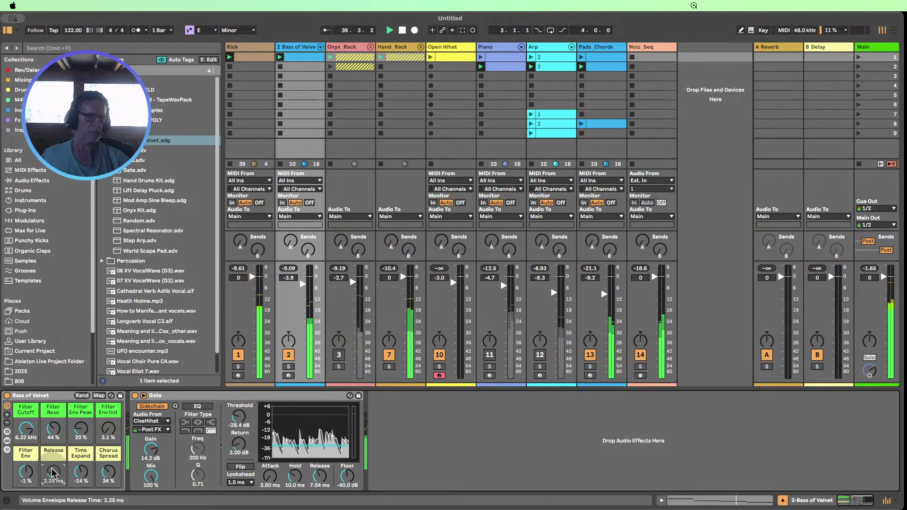
# - In the rack's Bass of Velvet instrument, try a 13.7 ms decay and undo it, then set the sustain to -13 dB
pyautogui.click(7, 441)
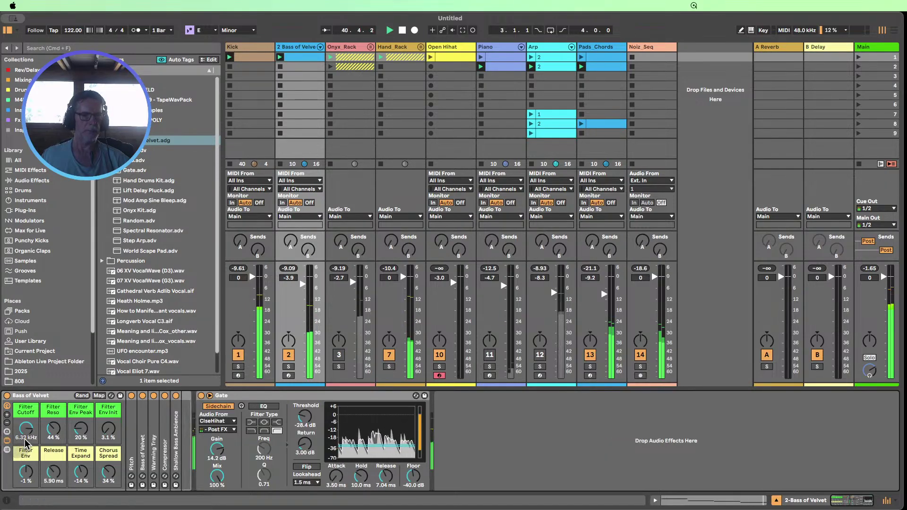
pyautogui.click(143, 442)
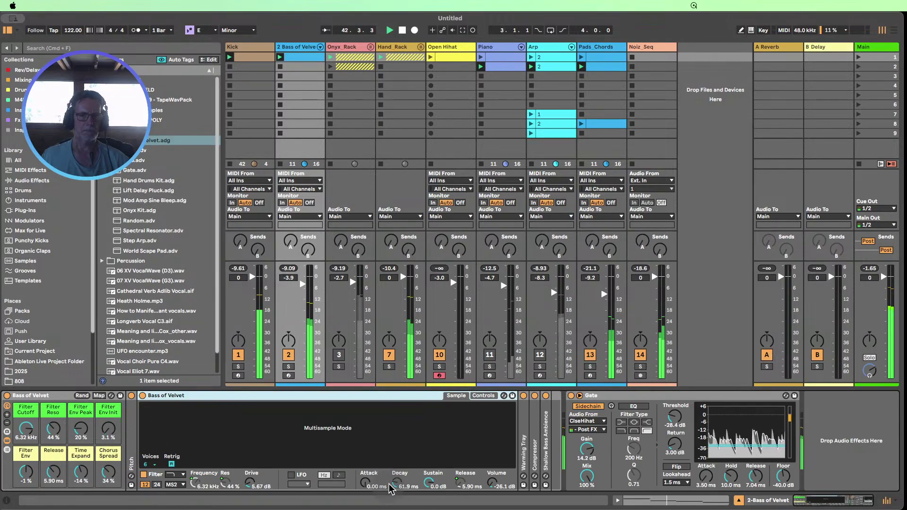
pyautogui.moveTo(390, 488); pyautogui.dragTo(390, 504)
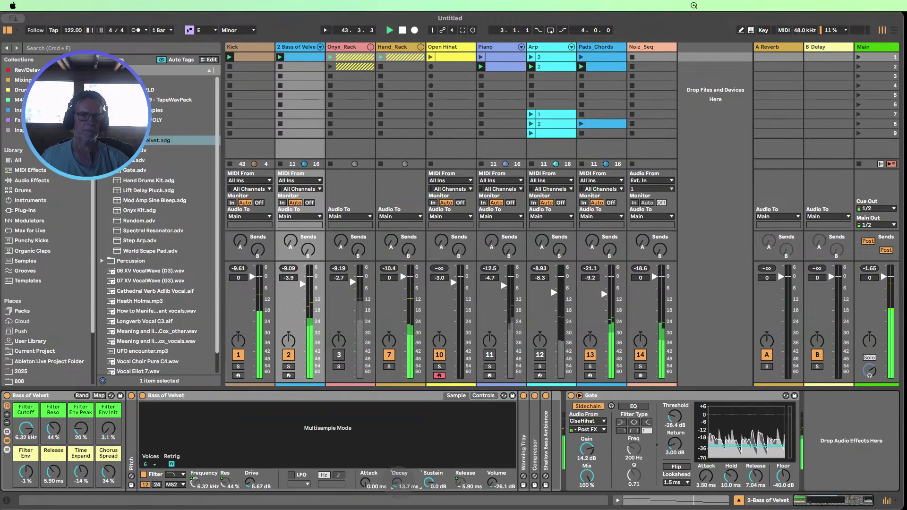
pyautogui.press('super+z')
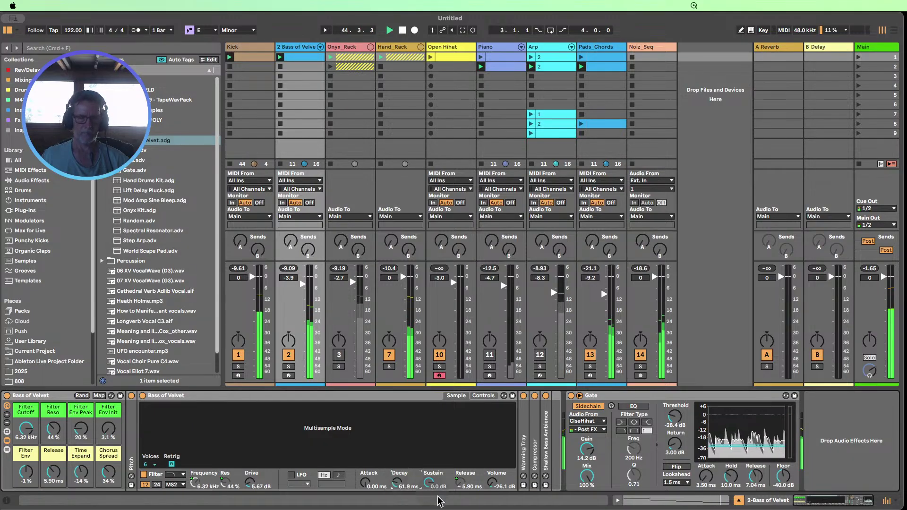
pyautogui.moveTo(438, 486); pyautogui.dragTo(437, 501)
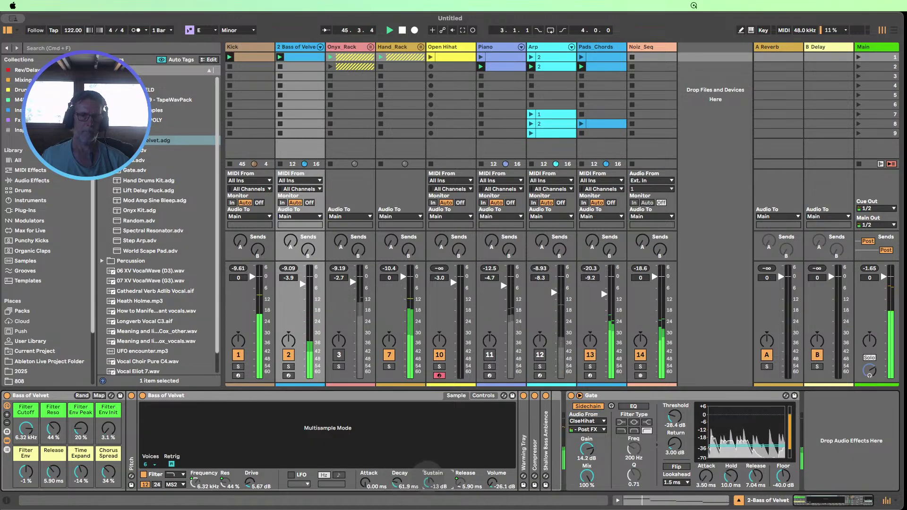
pyautogui.doubleClick(416, 399)
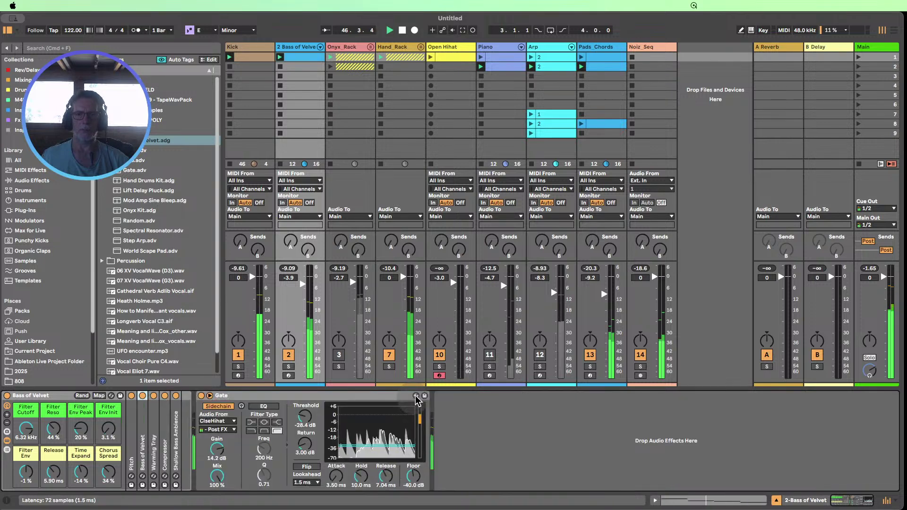
# - Turn off the Gate on the bass track and mute the Noiz_Seq track
pyautogui.click(293, 396)
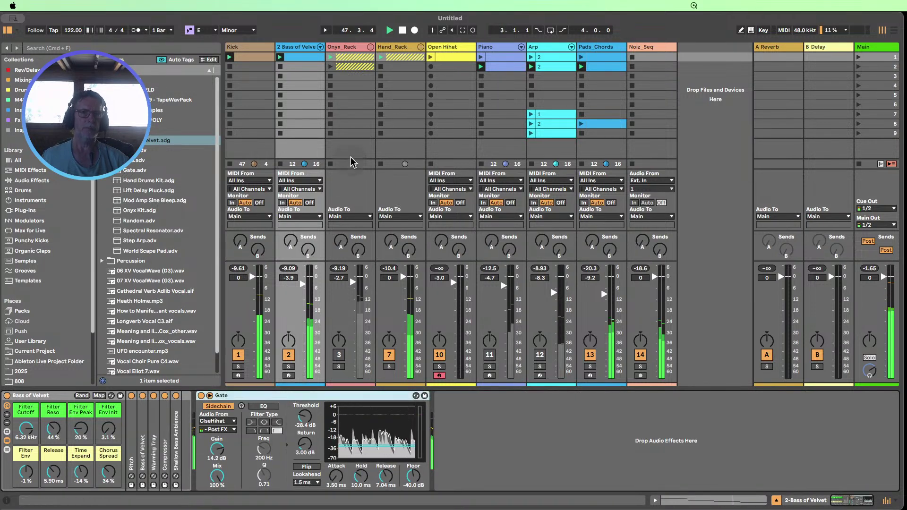
pyautogui.doubleClick(218, 399)
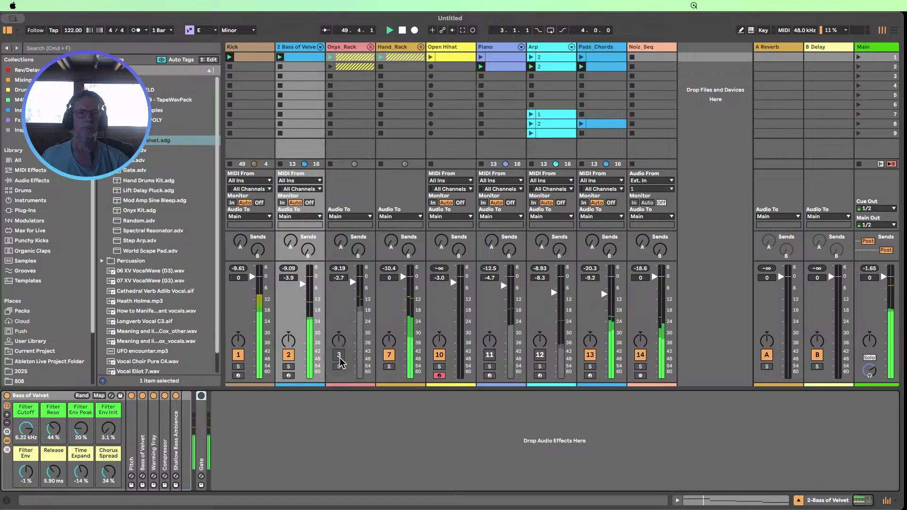
pyautogui.click(640, 355)
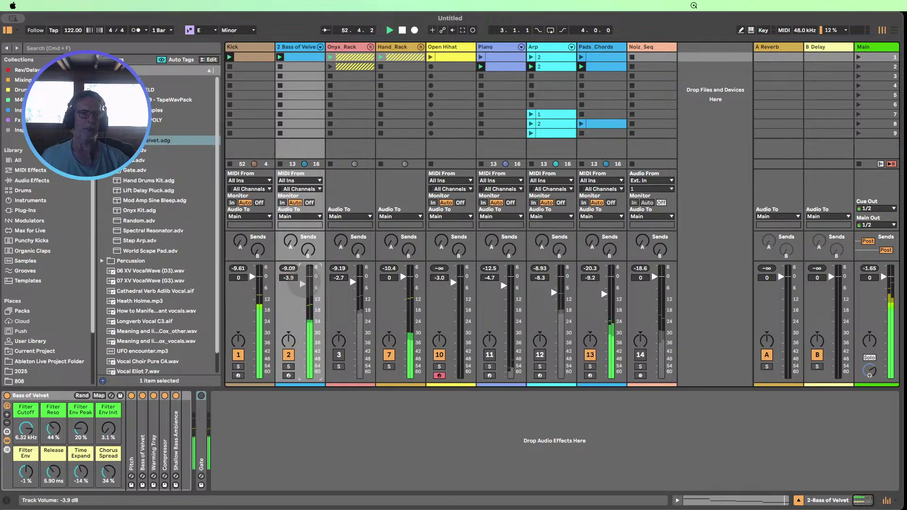
# - Inspect the notes of the first bass clip, stop playback and return to the mixer
pyautogui.doubleClick(297, 56)
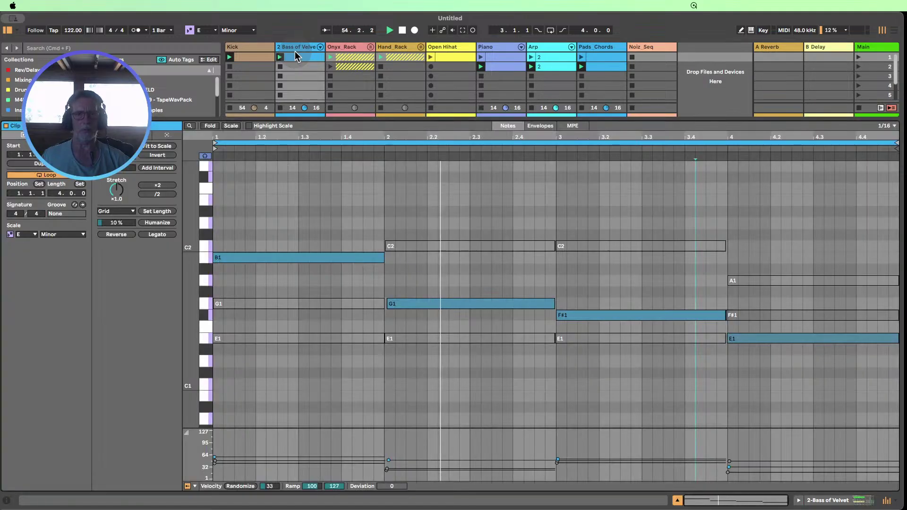
pyautogui.click(341, 229)
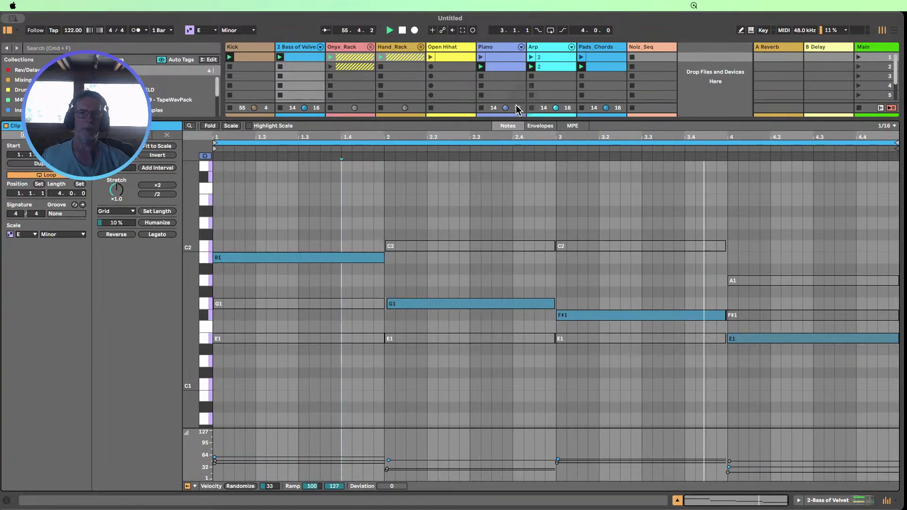
pyautogui.click(402, 31)
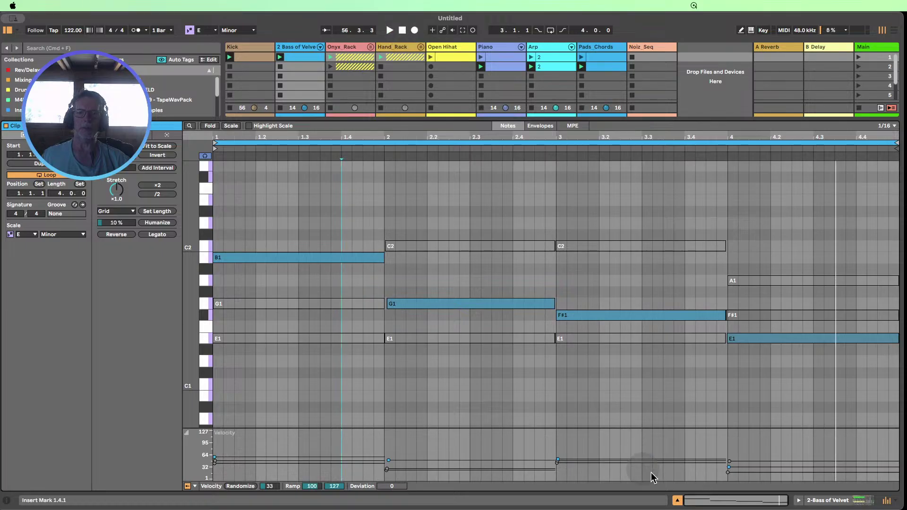
pyautogui.click(676, 501)
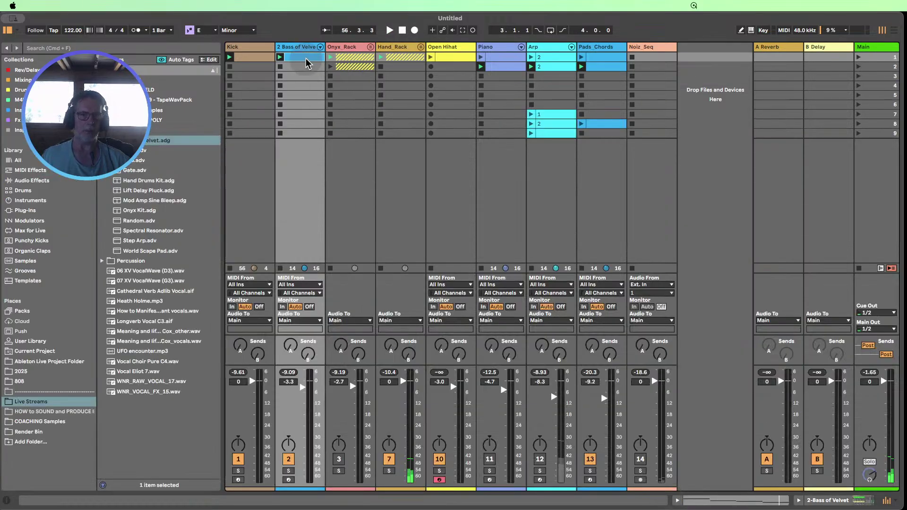
# - Duplicate the bass clip into the second slot and chop all of its notes into sixteenths
pyautogui.click(296, 67)
pyautogui.doubleClick(298, 69)
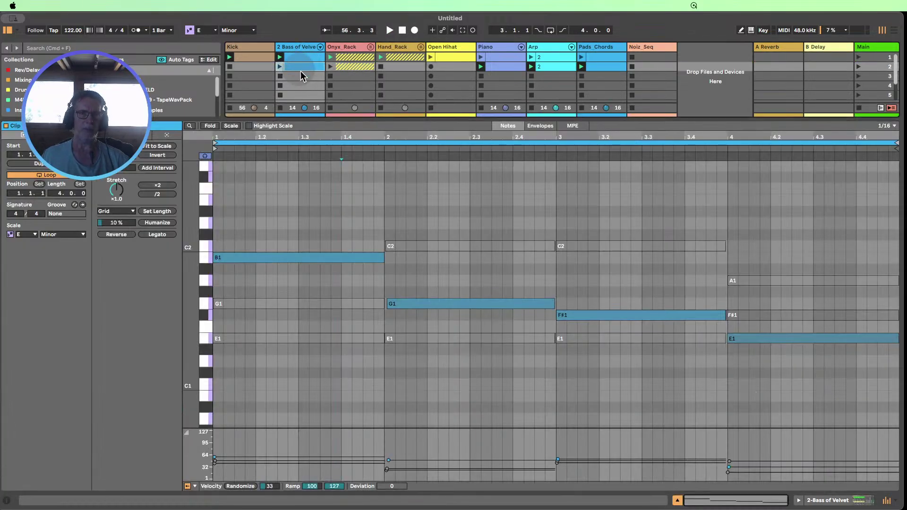
pyautogui.moveTo(814, 381); pyautogui.dragTo(254, 191)
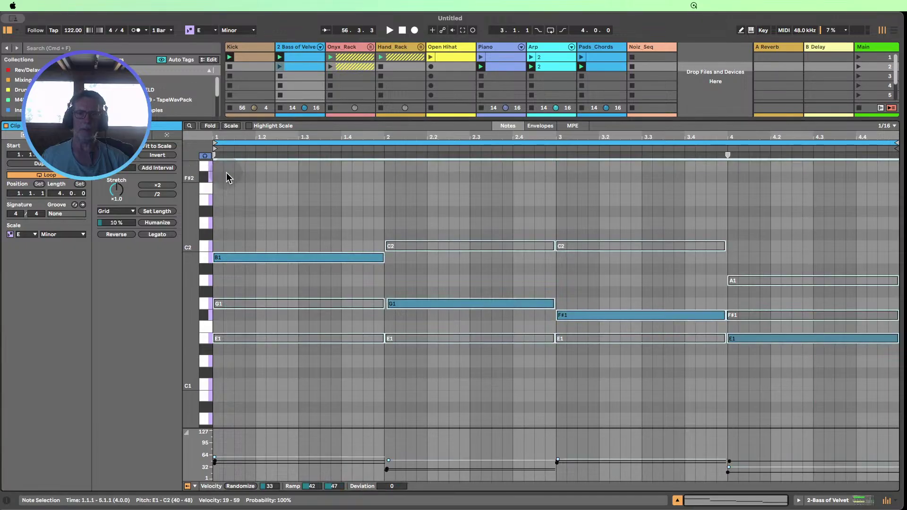
pyautogui.press('super+e')
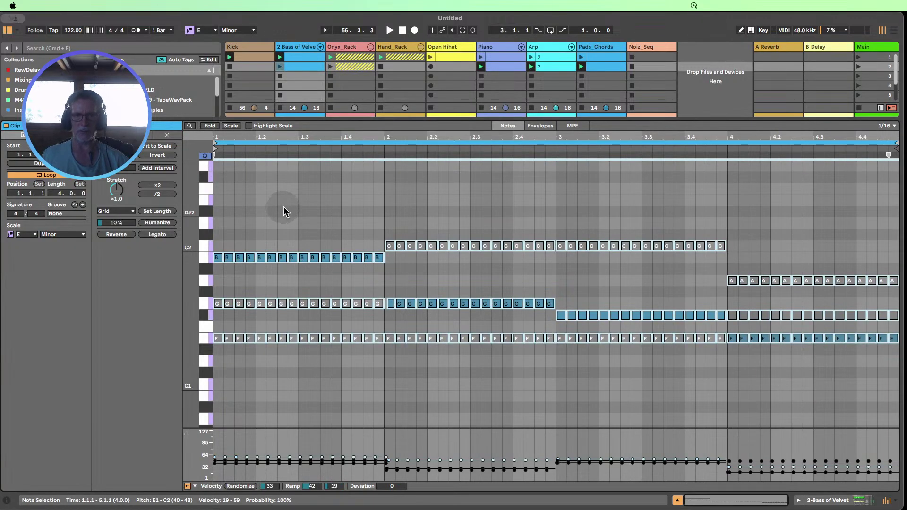
# - Audition the chopped bass clip in the second slot, stop playback and delete the clip
pyautogui.click(282, 67)
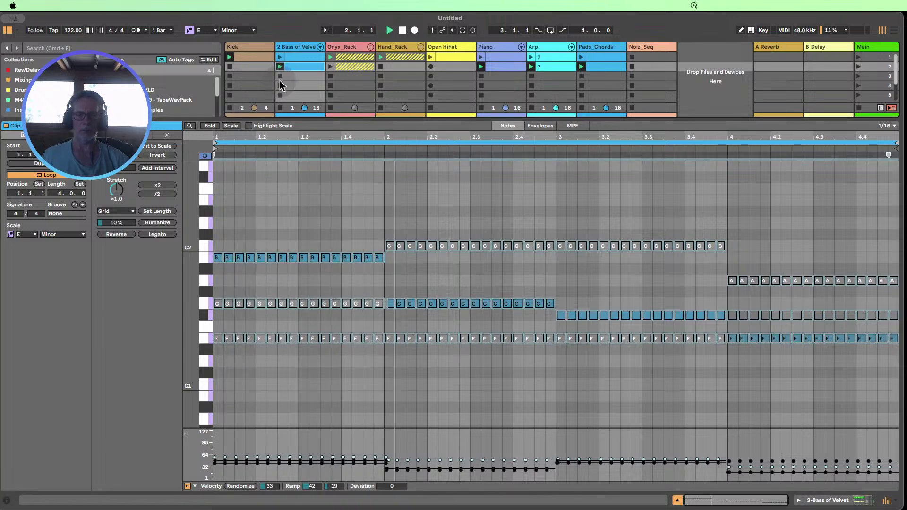
pyautogui.click(402, 31)
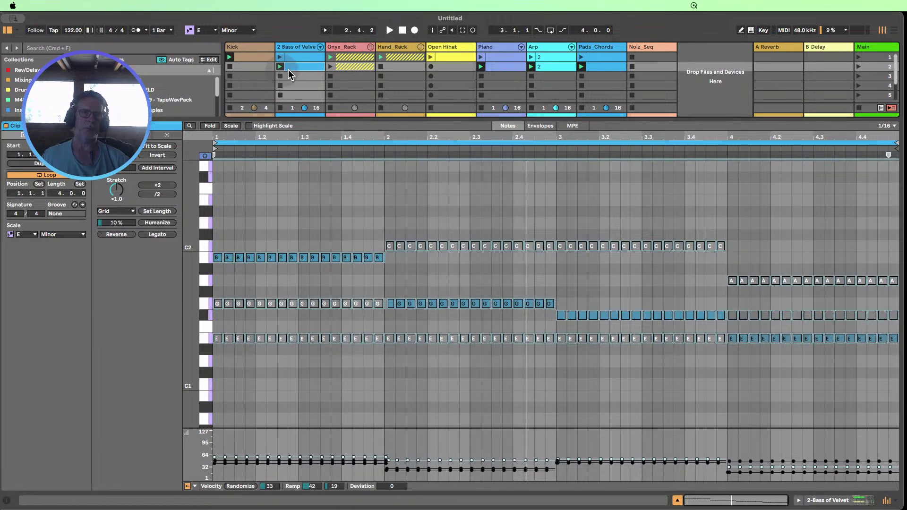
pyautogui.press('Delete')
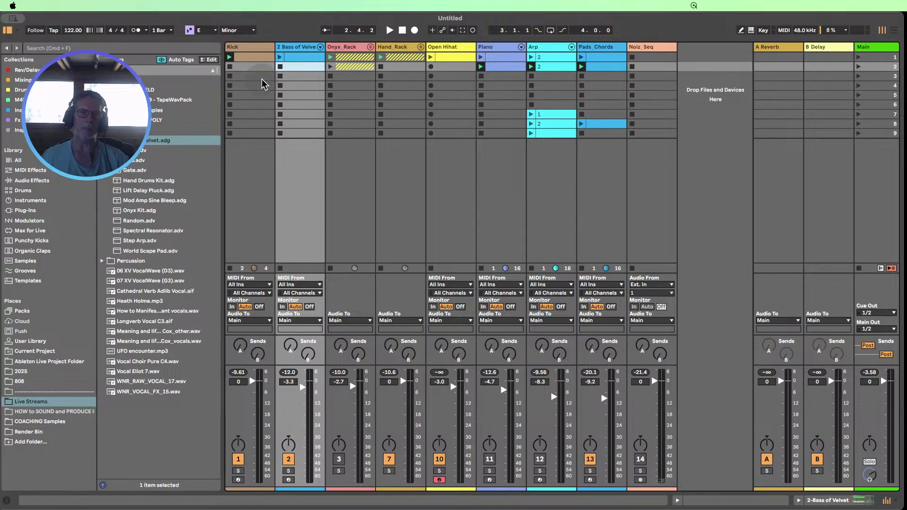
# - Relaunch the first bass clip, raise the bass track's volume to -2.0 dB and show its devices
pyautogui.click(279, 57)
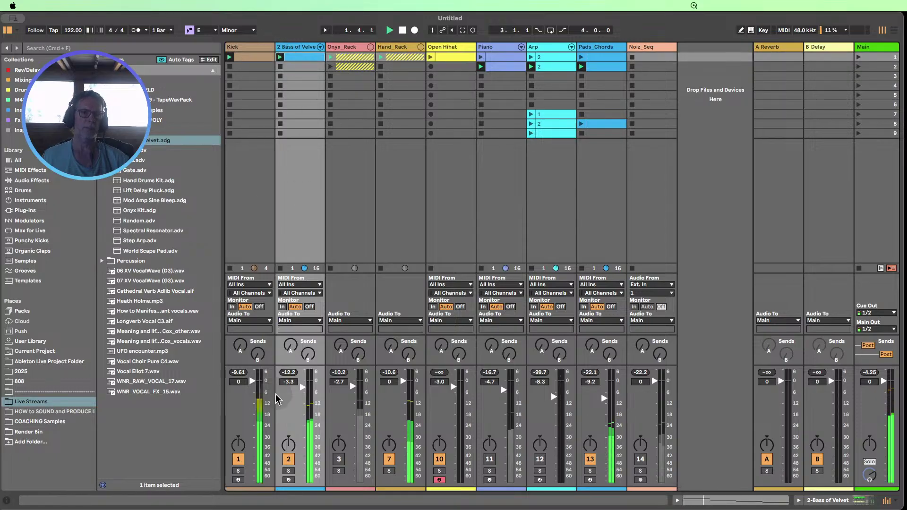
pyautogui.moveTo(302, 387); pyautogui.dragTo(301, 384)
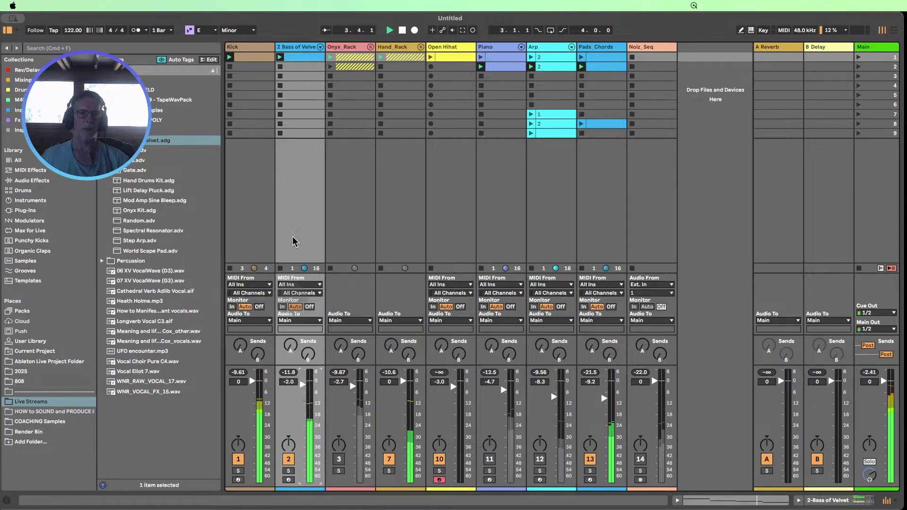
pyautogui.doubleClick(296, 47)
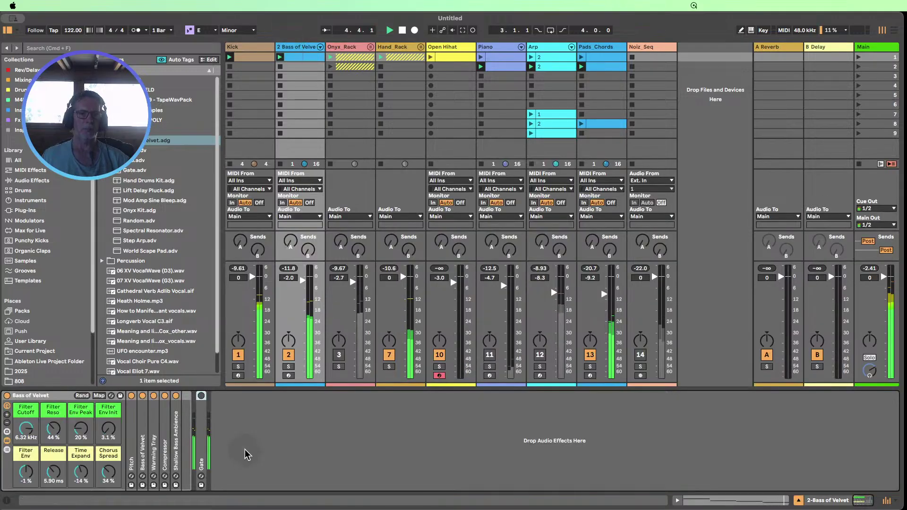
# - Add Kickstart 2 from the Mixing collection to the end of the bass track's device chain
pyautogui.click(202, 397)
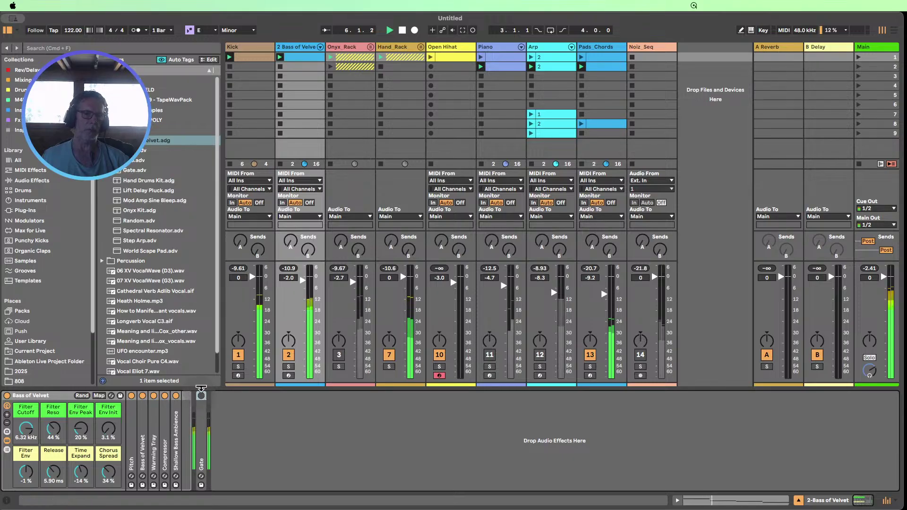
pyautogui.click(23, 81)
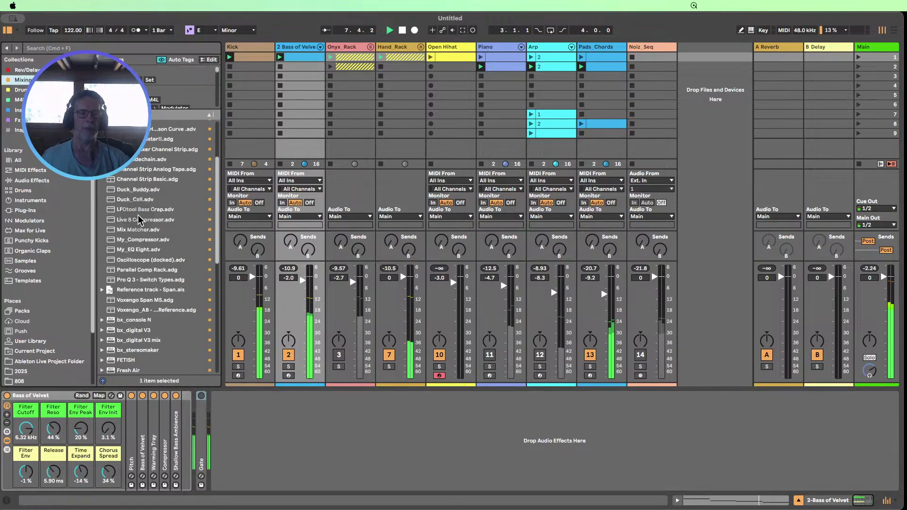
pyautogui.scroll(-7, 139, 219)
pyautogui.moveTo(126, 236); pyautogui.dragTo(294, 127)
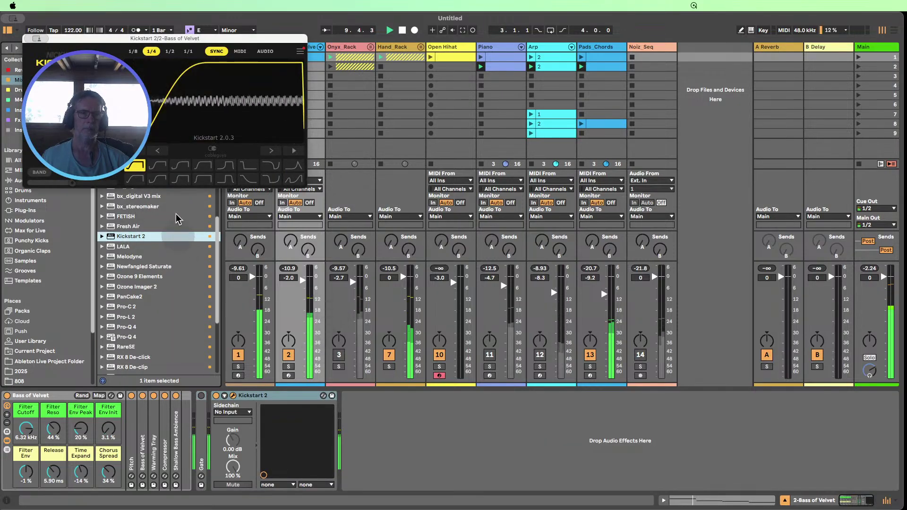
# - Audition the third ducking curve in Kickstart 2, settle on the fifth curve in the upper row and close the plug-in window
pyautogui.click(180, 165)
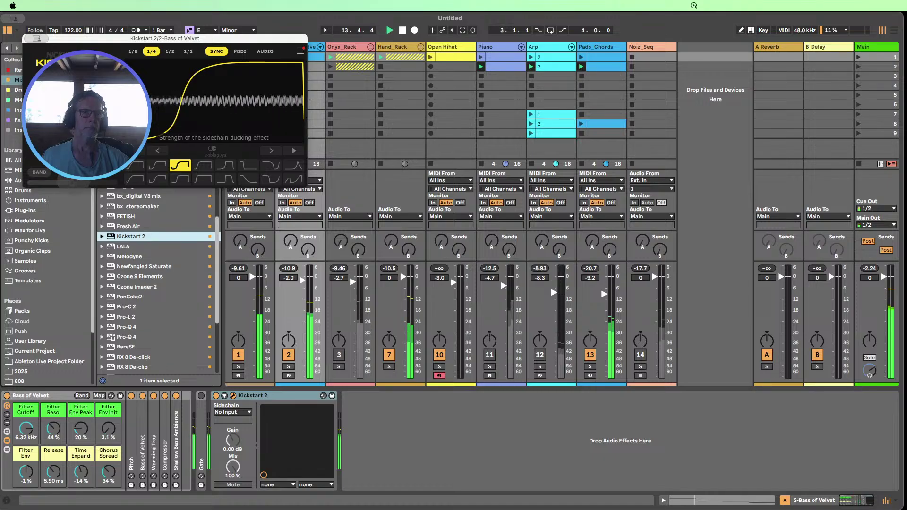
pyautogui.click(225, 164)
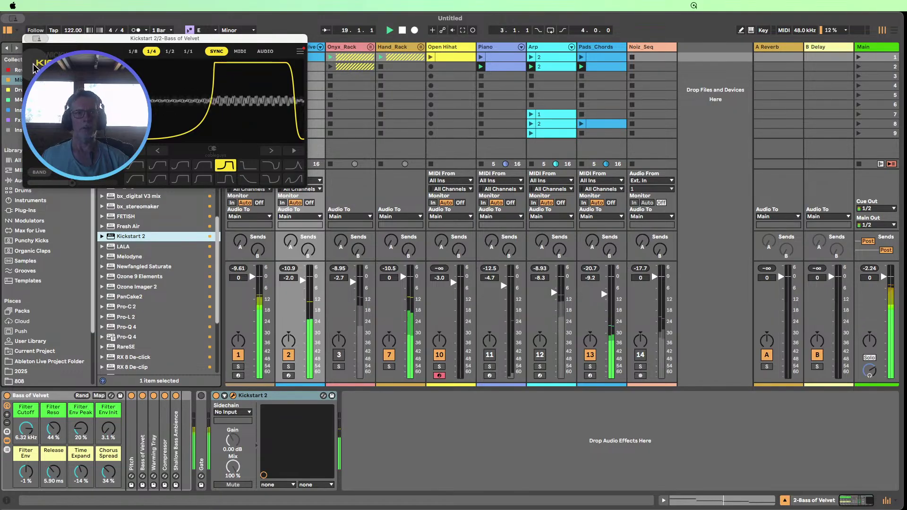
pyautogui.click(29, 39)
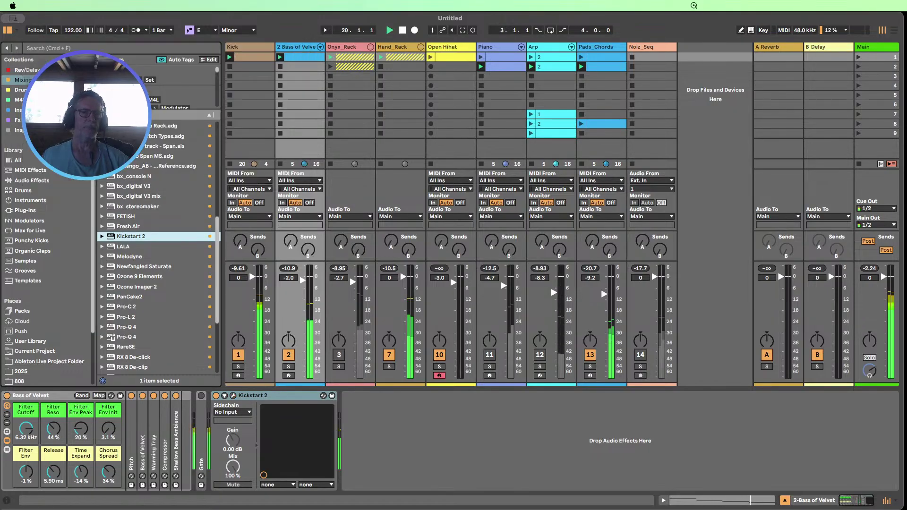
# - Solo the bass track to check the Kickstart 2 ducking and set the track's volume to 0 dB
pyautogui.click(288, 367)
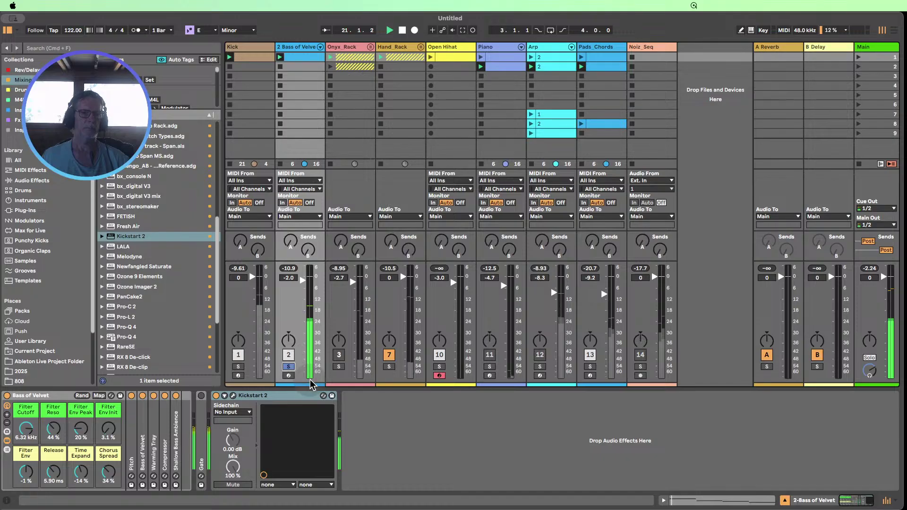
pyautogui.click(232, 395)
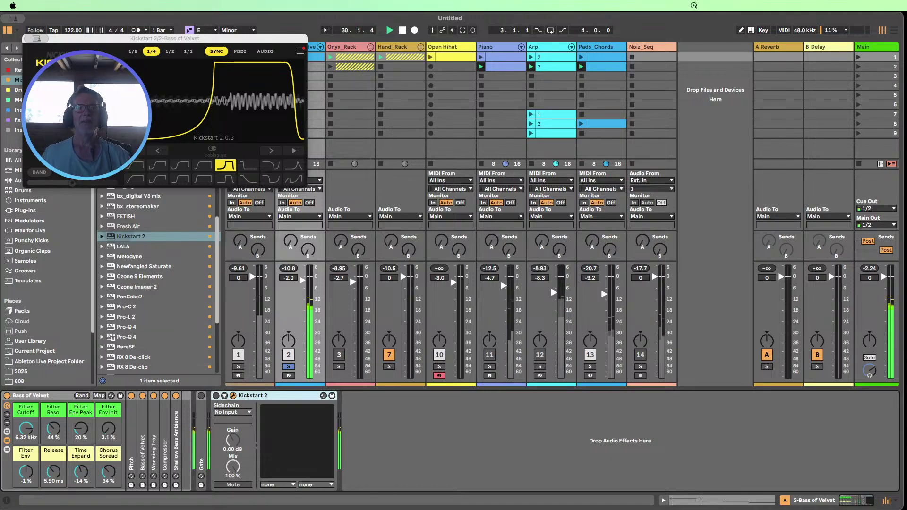
pyautogui.click(29, 39)
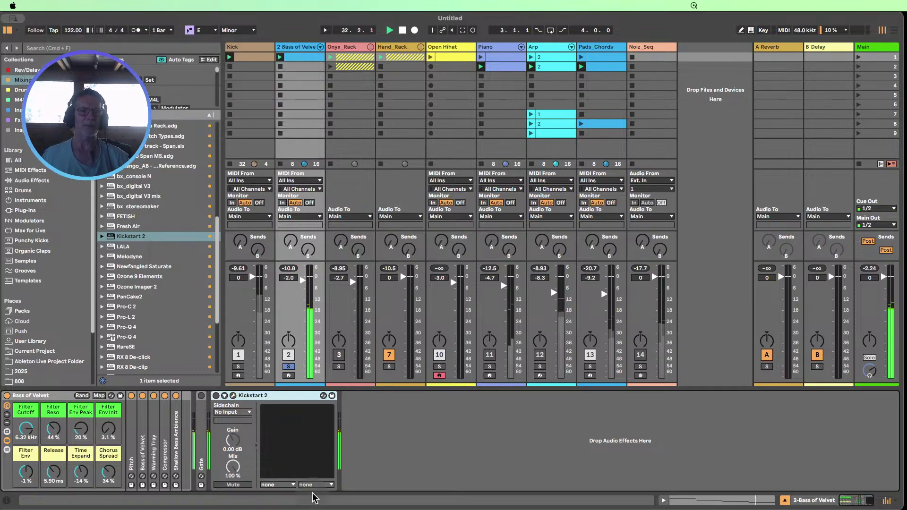
pyautogui.click(216, 396)
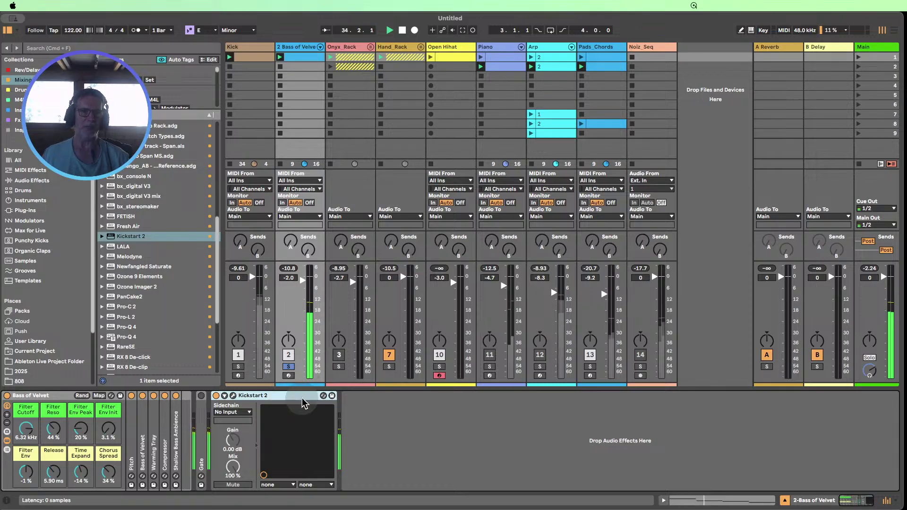
pyautogui.click(302, 280)
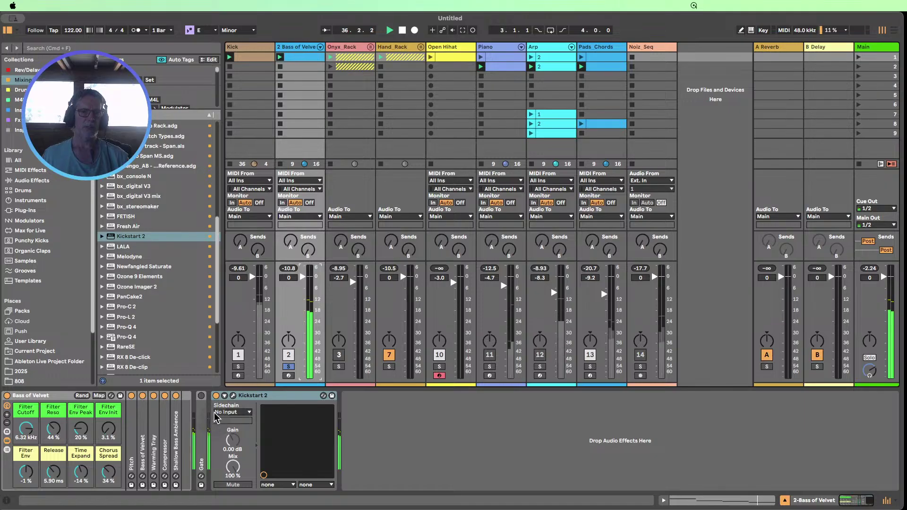
# - Swap Kickstart 2 for the Gate on the bass, and restore the full mix with the Onyx_Rack track active
pyautogui.click(216, 396)
pyautogui.click(202, 396)
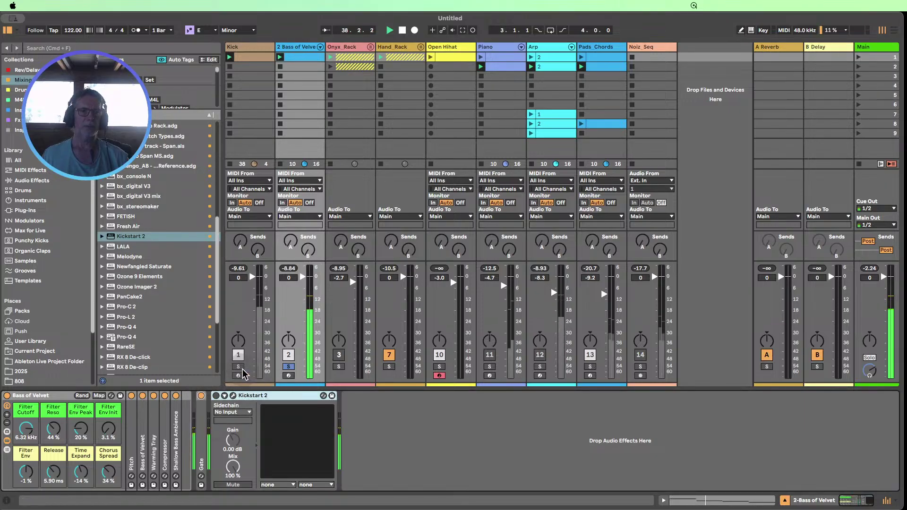
pyautogui.click(288, 367)
pyautogui.click(338, 356)
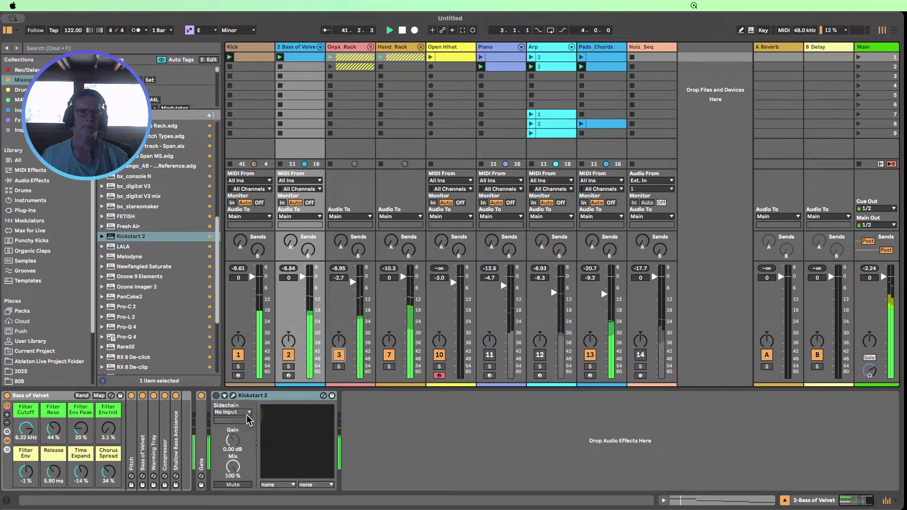
# - Set the Gate's threshold to -30.9 dB, gain to 14.8 dB, attack to 13.1 ms and release to 1.07 ms, and reactivate Kickstart 2 in its place
pyautogui.doubleClick(242, 396)
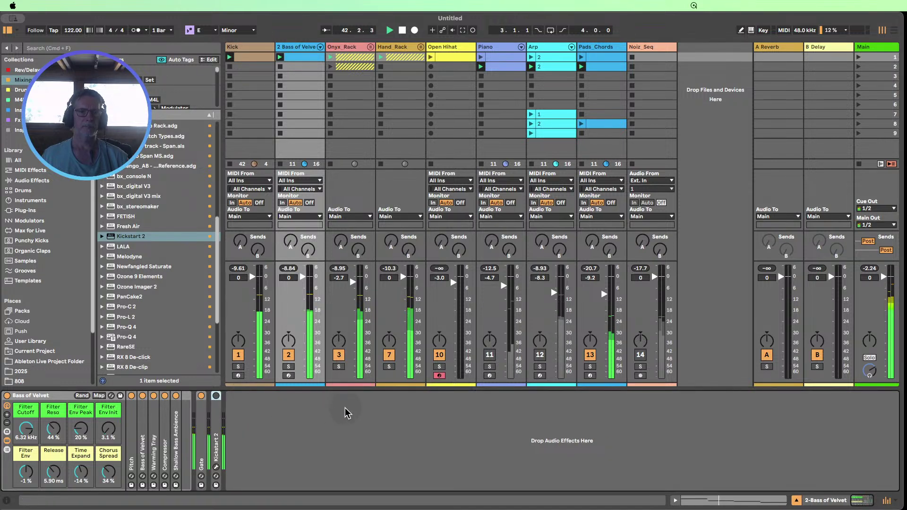
pyautogui.doubleClick(201, 425)
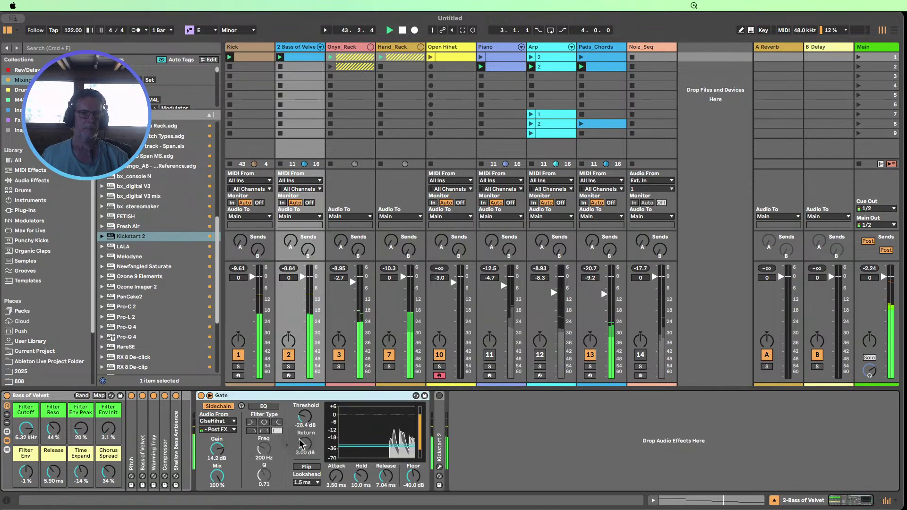
pyautogui.click(303, 419)
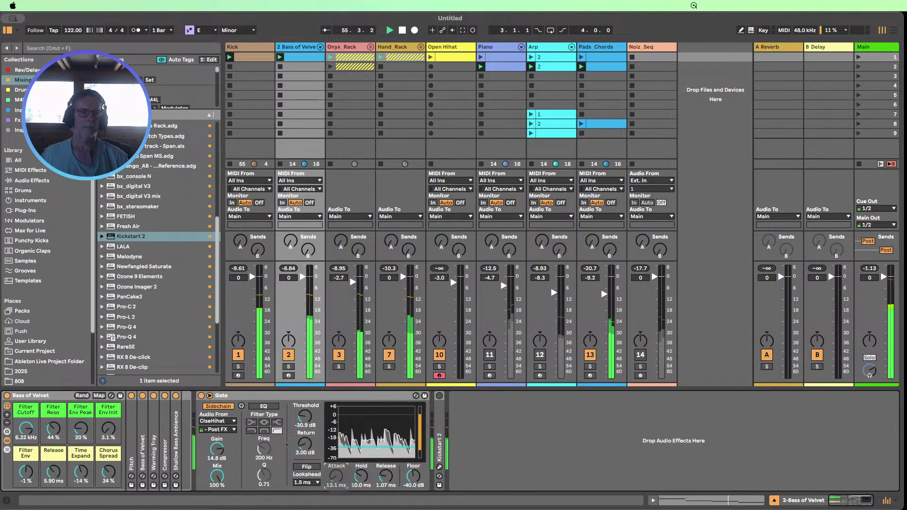
pyautogui.doubleClick(258, 395)
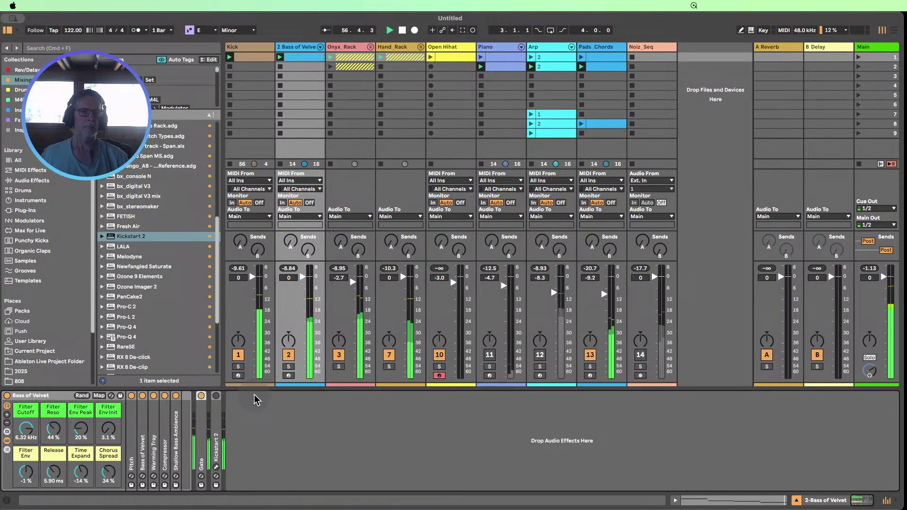
pyautogui.click(216, 395)
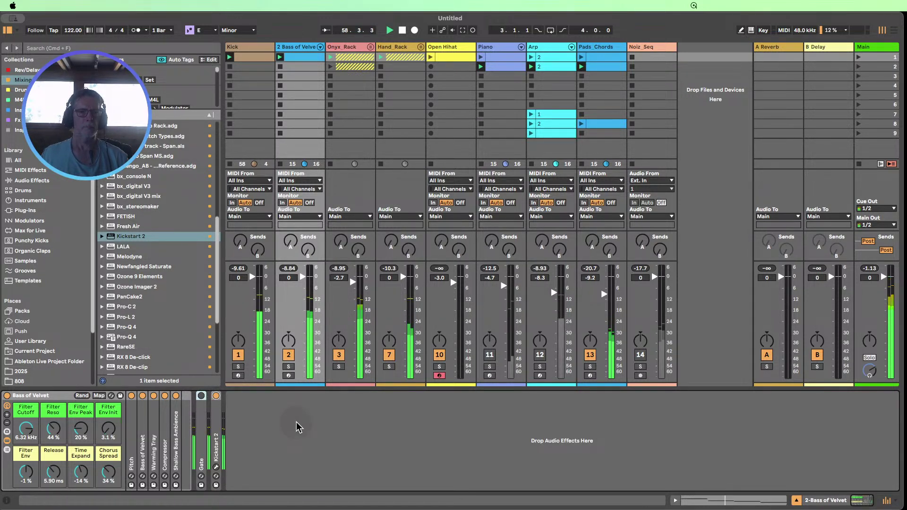
# - Activate the Piano, Arp and Noiz_Seq tracks and launch the first scene with the first piano clip
pyautogui.click(538, 355)
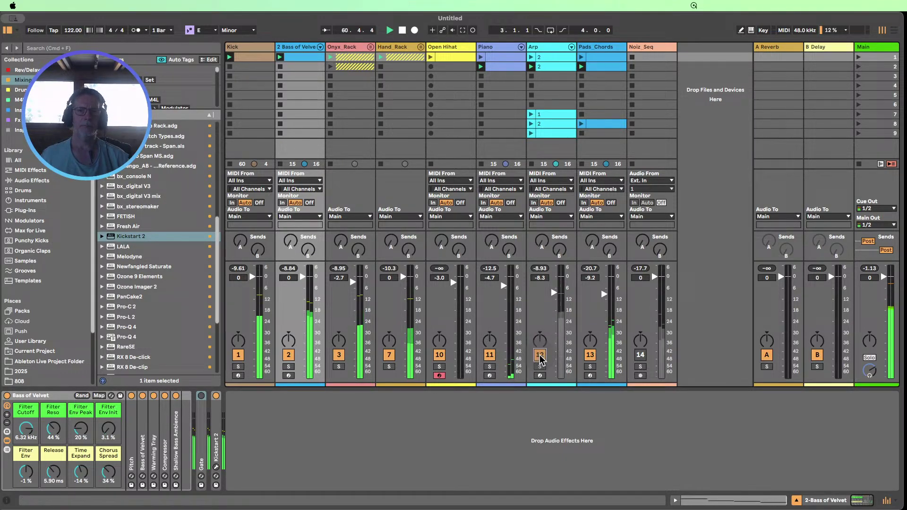
pyautogui.click(489, 57)
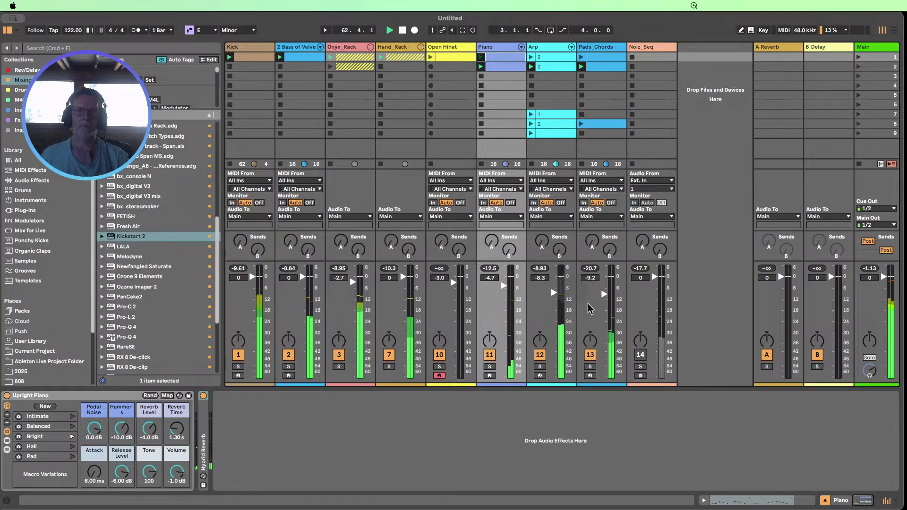
pyautogui.click(640, 354)
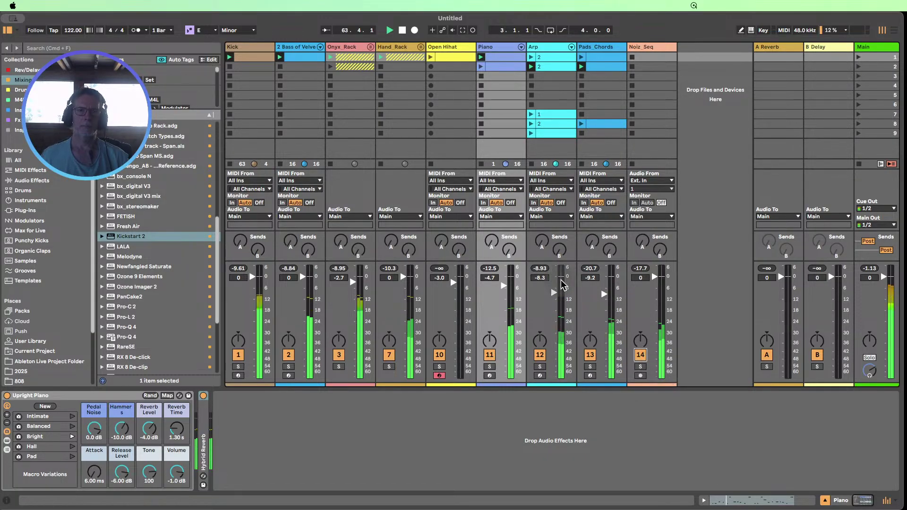
pyautogui.click(858, 59)
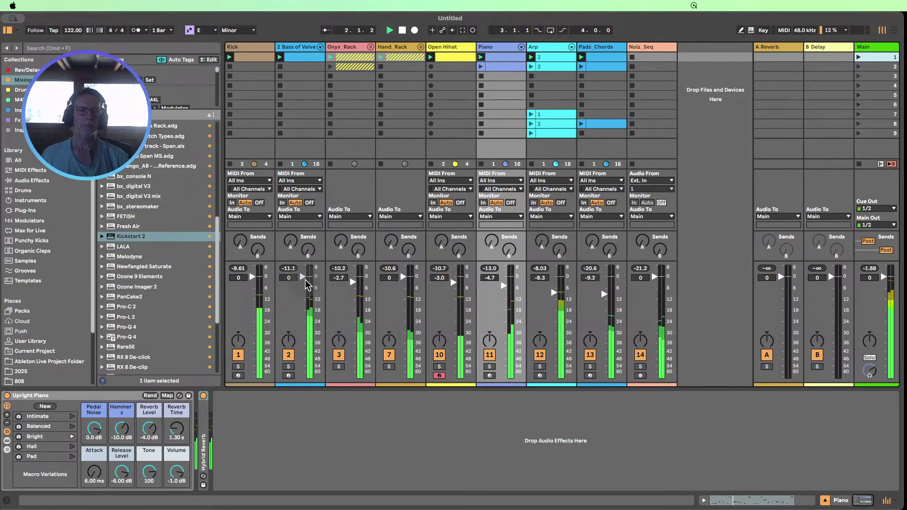
# - Lower the Open Hihat and bass tracks to -7.0 dB each, and mute the Piano and Noiz_Seq tracks
pyautogui.moveTo(452, 283)
pyautogui.mouseDown()
pyautogui.moveTo(452, 341)
pyautogui.moveTo(453, 292)
pyautogui.mouseUp()
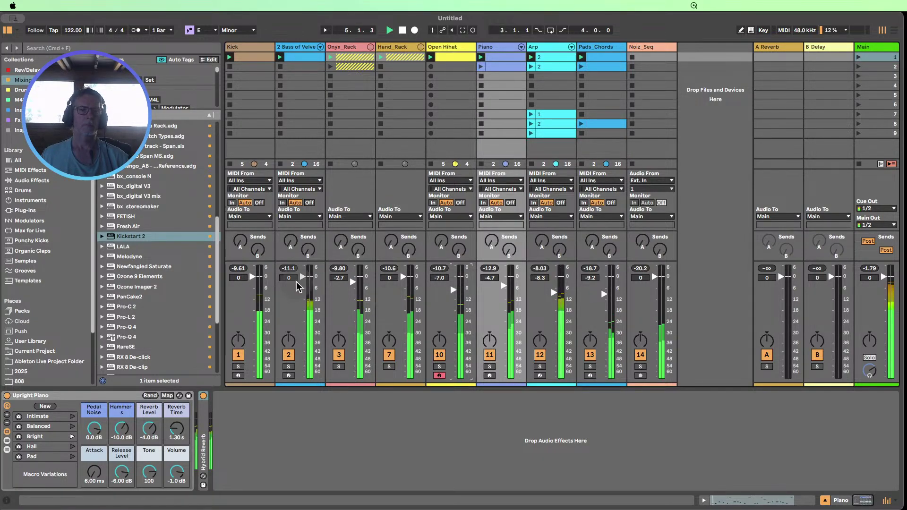
pyautogui.moveTo(302, 276); pyautogui.dragTo(301, 376)
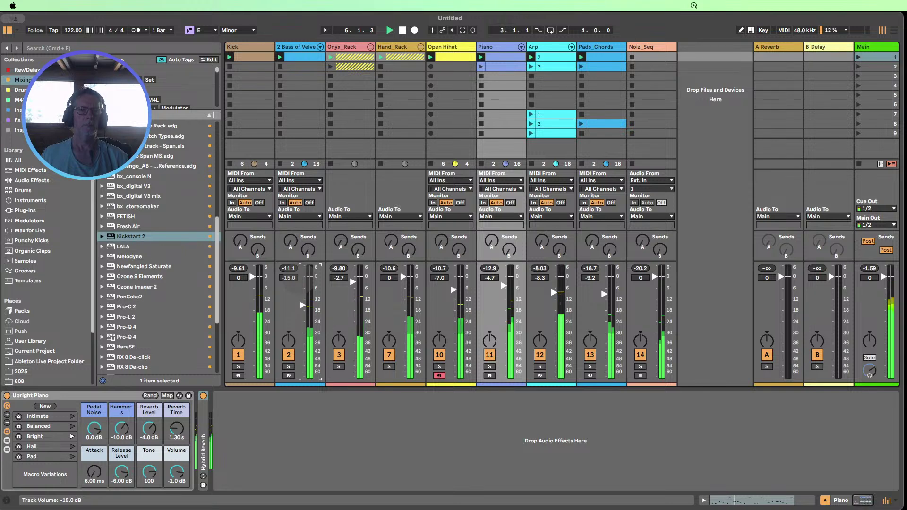
pyautogui.moveTo(303, 292); pyautogui.dragTo(303, 290)
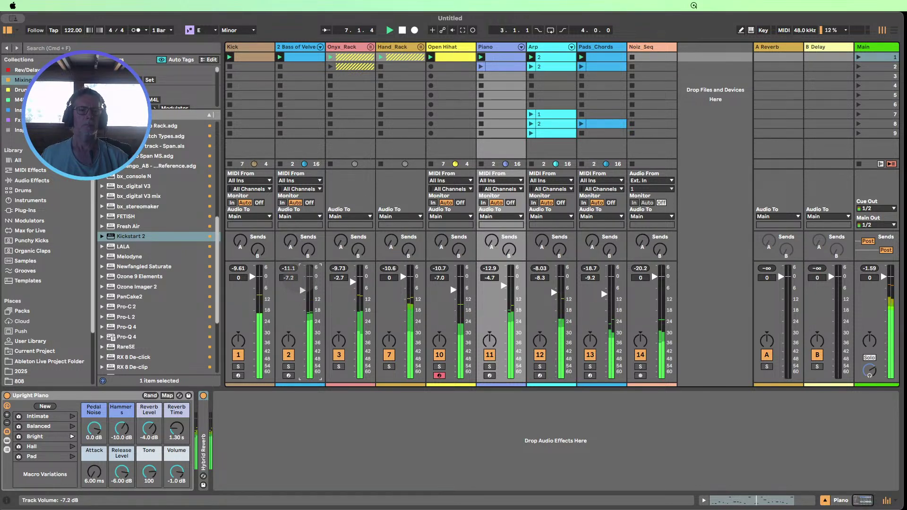
pyautogui.click(490, 354)
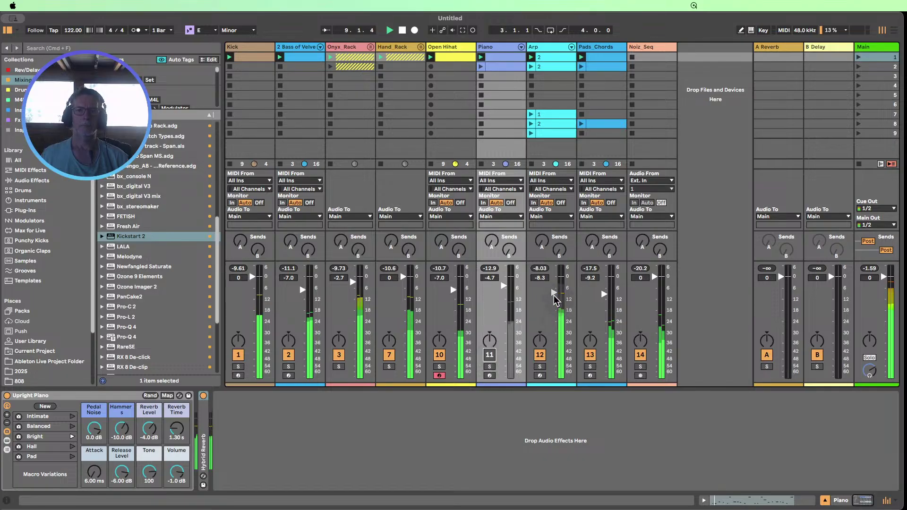
pyautogui.click(640, 355)
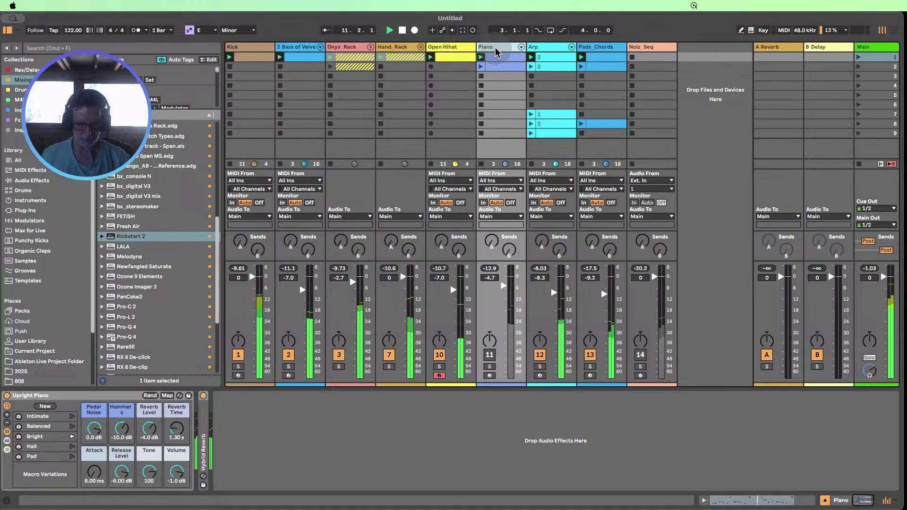
# - Duplicate the Piano track and replace the copy's Upright Piano with the Analog instrument
pyautogui.press('super+d')
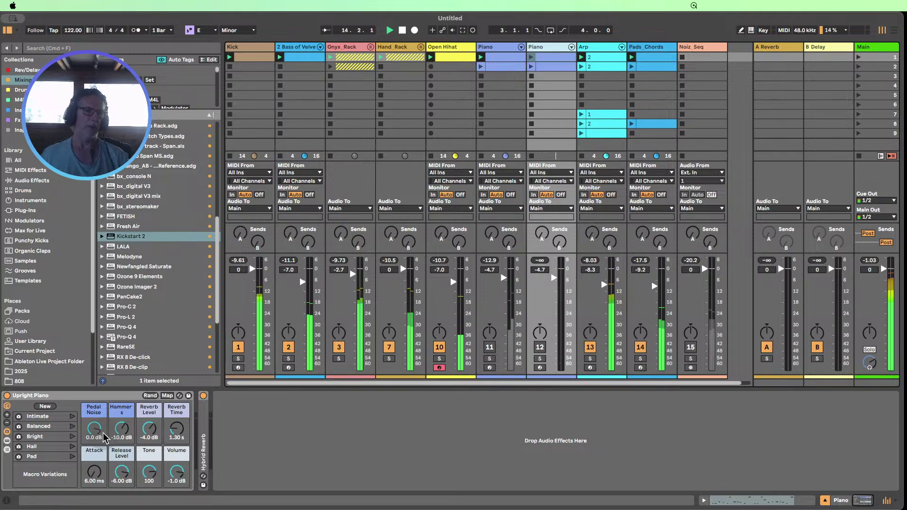
pyautogui.click(64, 396)
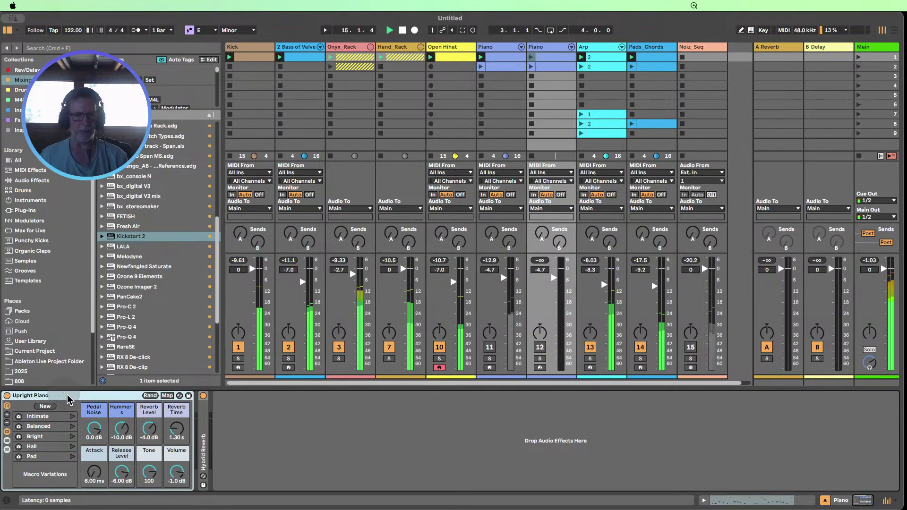
pyautogui.press('Delete')
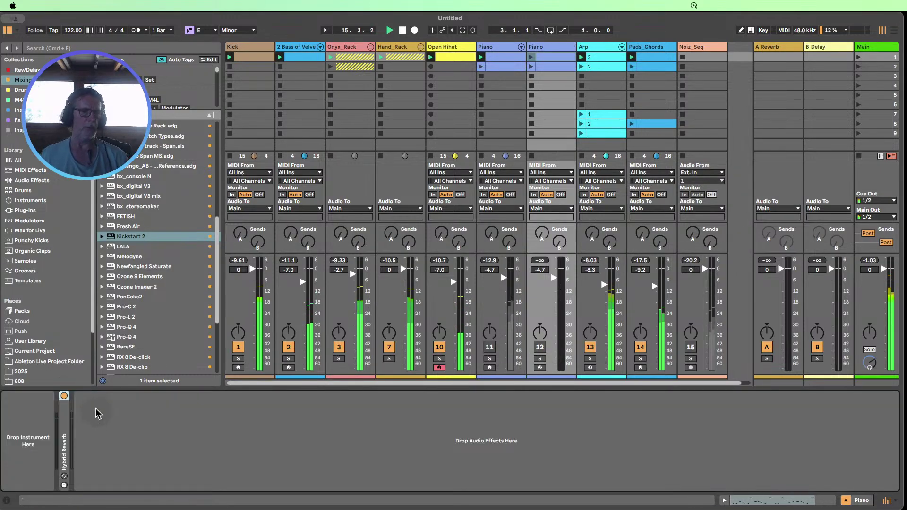
pyautogui.click(30, 200)
pyautogui.scroll(-10, 151, 257)
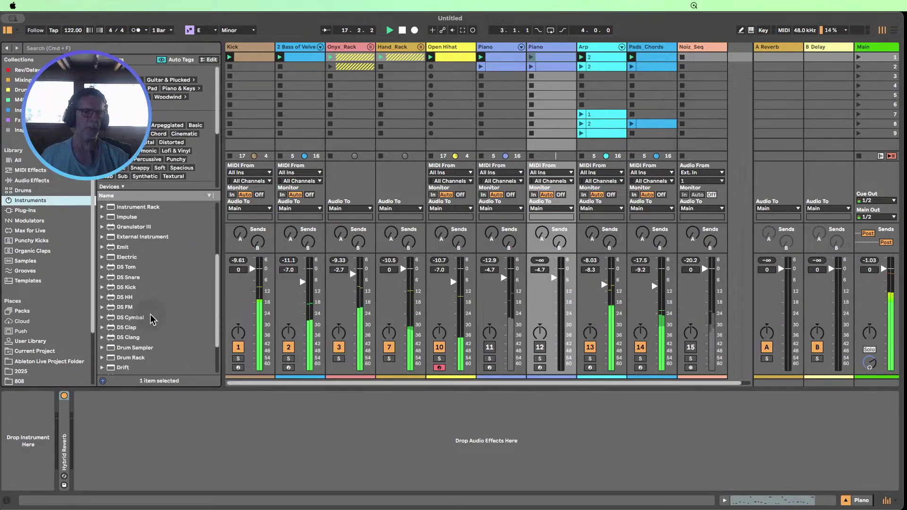
pyautogui.click(125, 369)
pyautogui.moveTo(126, 371); pyautogui.dragTo(43, 441)
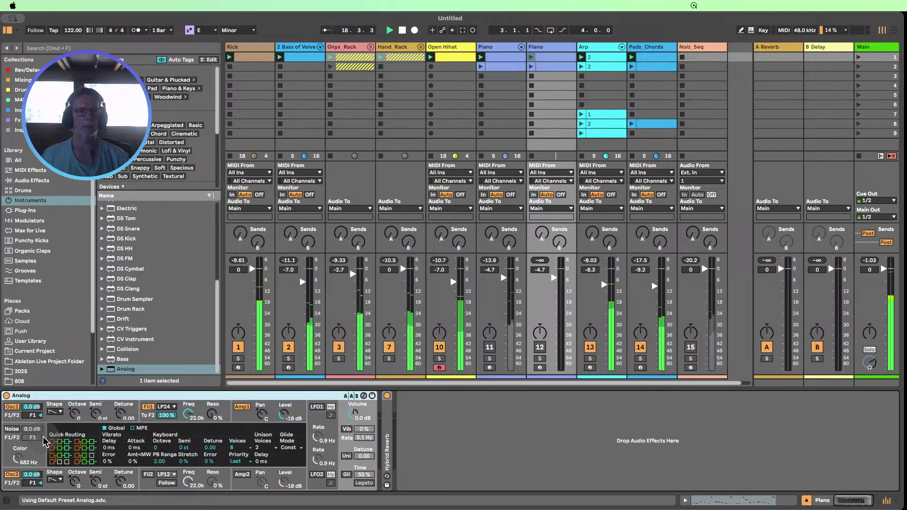
# - Play the duplicated Piano track's first clip at -3.9 dB and lower the cutoff of Analog's first filter to about 443 Hz
pyautogui.click(531, 57)
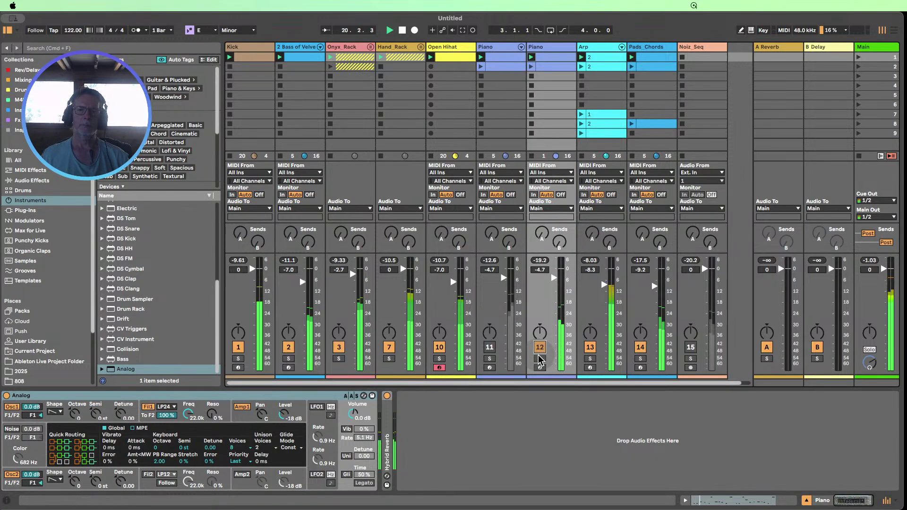
pyautogui.moveTo(548, 282); pyautogui.dragTo(549, 279)
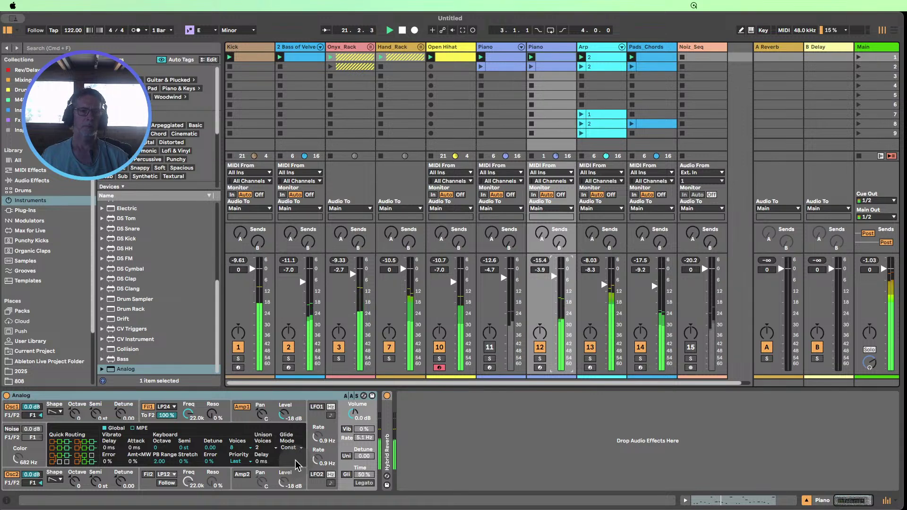
pyautogui.moveTo(185, 415); pyautogui.dragTo(186, 439)
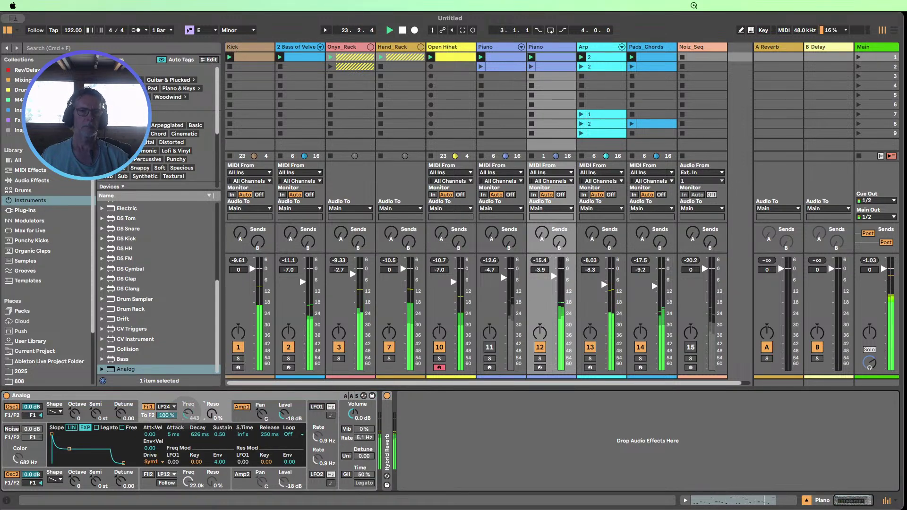
# - Mute the Arp and Pads_Chords tracks, and set Analog's first filter to about 118 Hz with 23% resonance
pyautogui.click(590, 347)
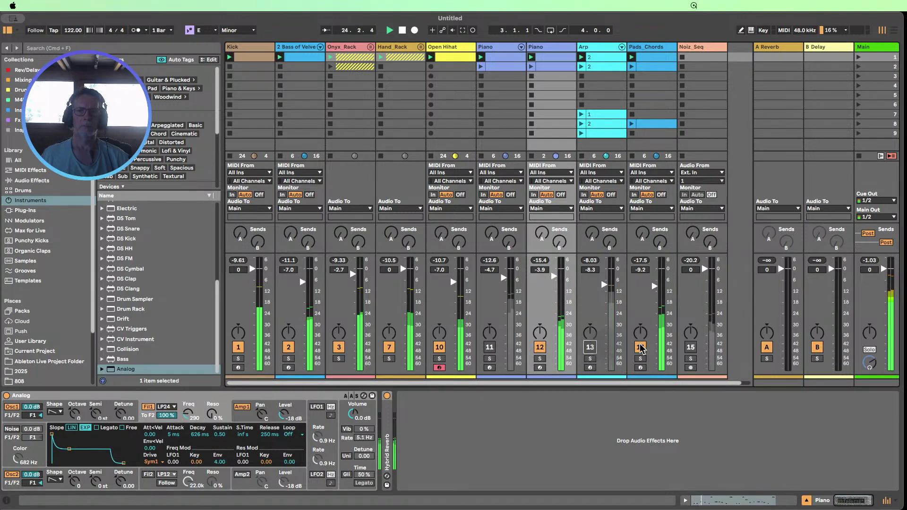
pyautogui.click(640, 347)
pyautogui.moveTo(188, 414); pyautogui.dragTo(211, 406)
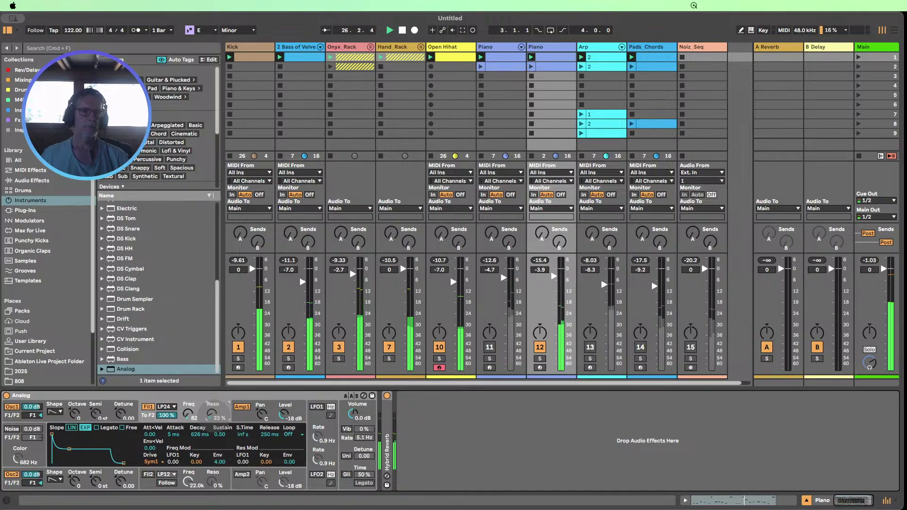
# - Group Analog into an Instrument Rack and set its first amp envelope to 249 ms decay and zero sustain
pyautogui.click(143, 395)
pyautogui.press('super+g')
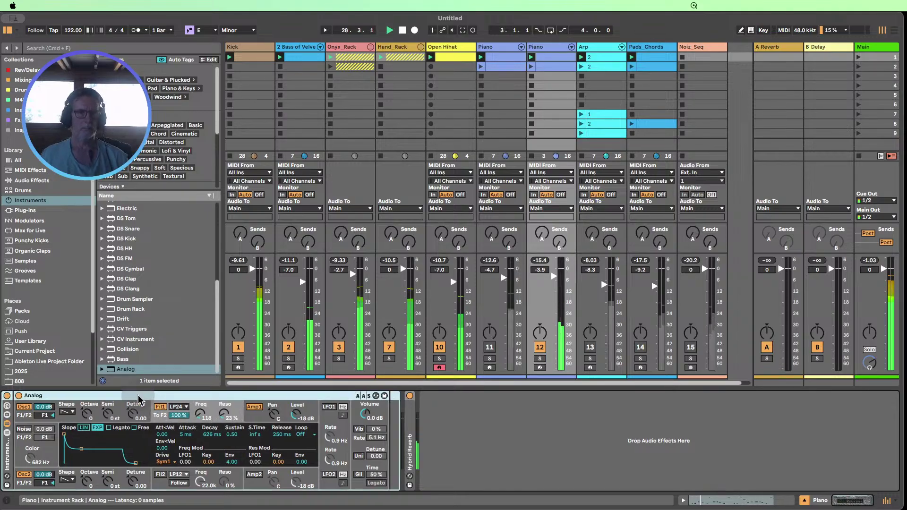
pyautogui.click(280, 408)
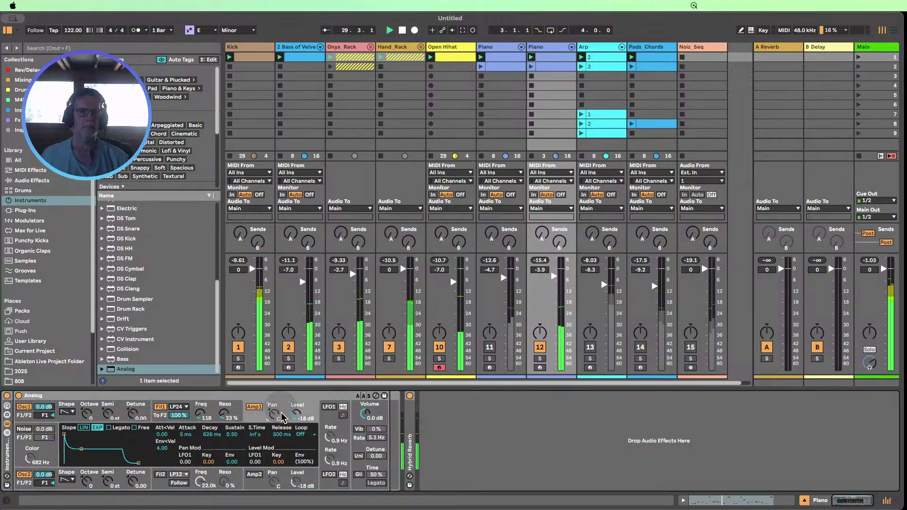
pyautogui.moveTo(230, 434); pyautogui.dragTo(227, 436)
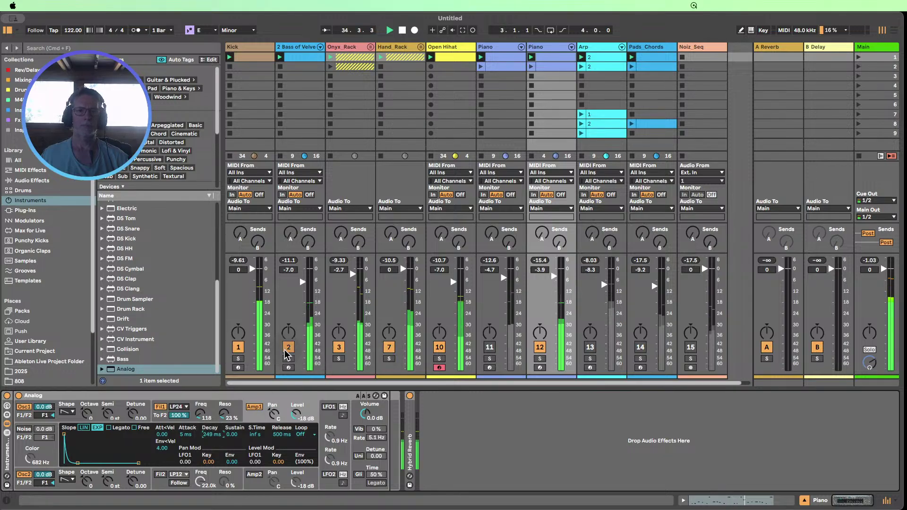
# - Mute the bass track, raise the duplicated Piano track to 0 dB, and review the notes of its first clip before returning to its devices
pyautogui.click(552, 278)
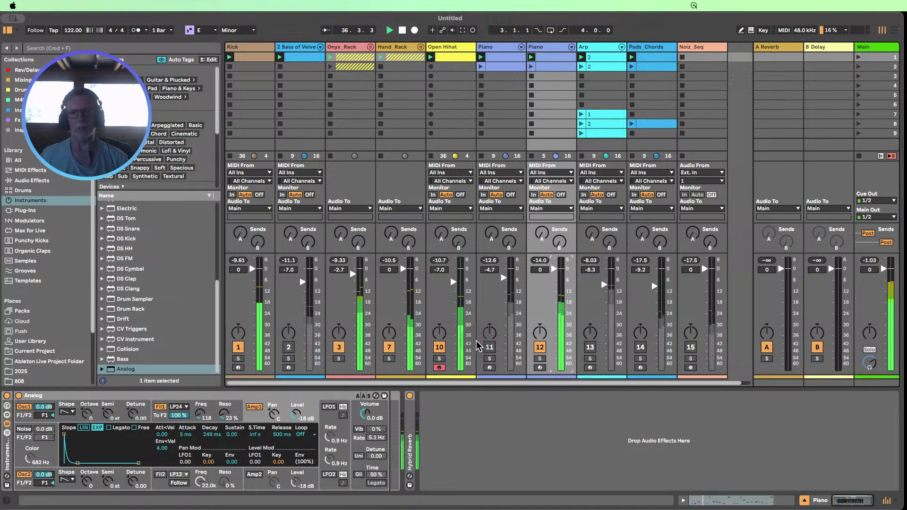
pyautogui.doubleClick(545, 56)
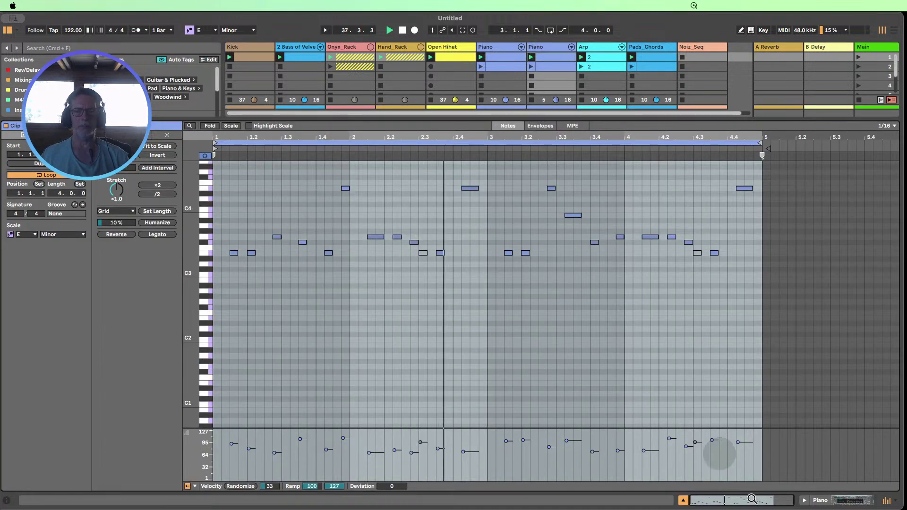
pyautogui.click(682, 501)
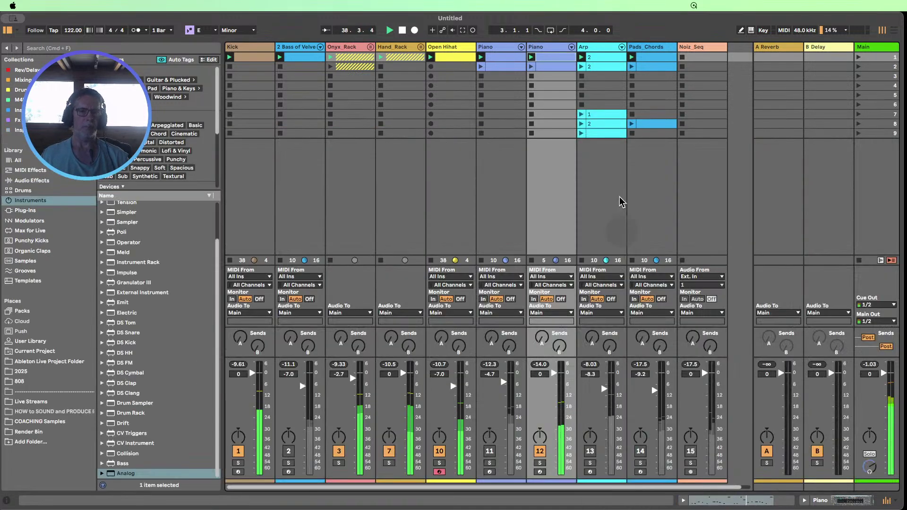
pyautogui.doubleClick(539, 48)
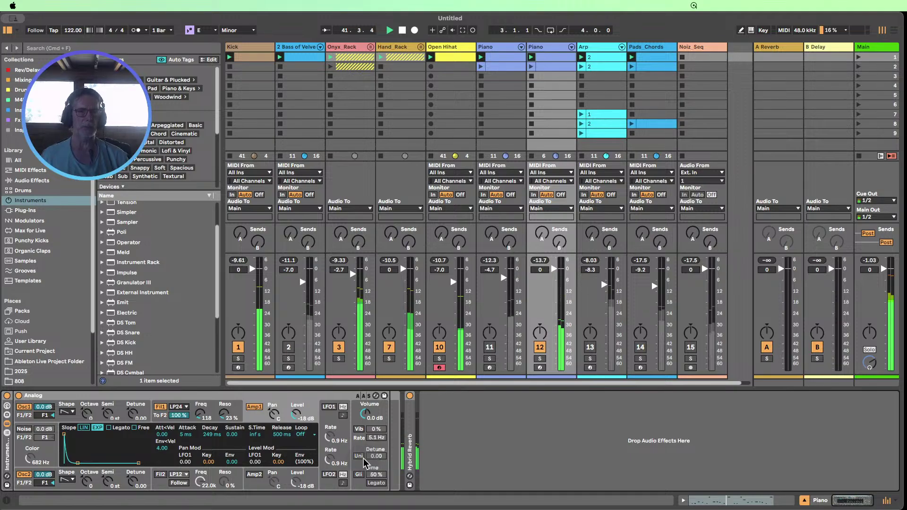
# - Enable Analog's glide at about 30% and unison with a detune of about 15.62, and set its voices to Mono
pyautogui.click(358, 474)
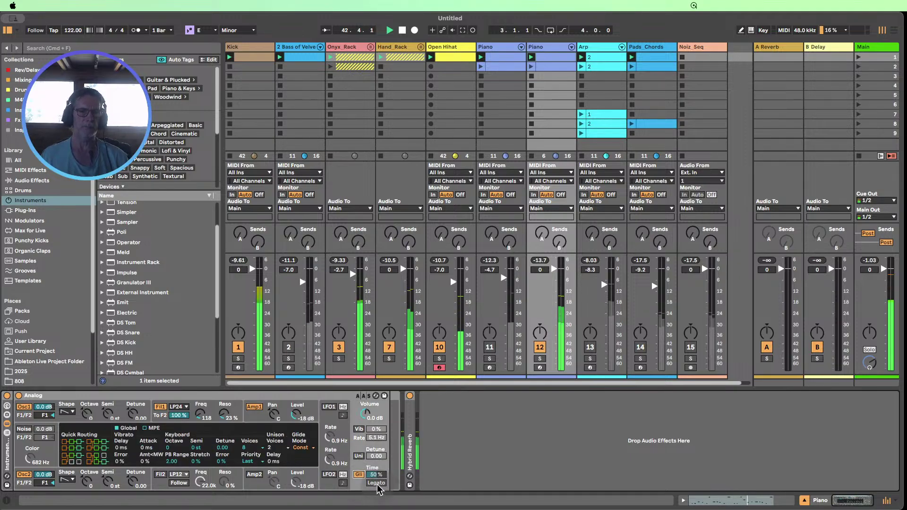
pyautogui.moveTo(373, 474); pyautogui.dragTo(373, 483)
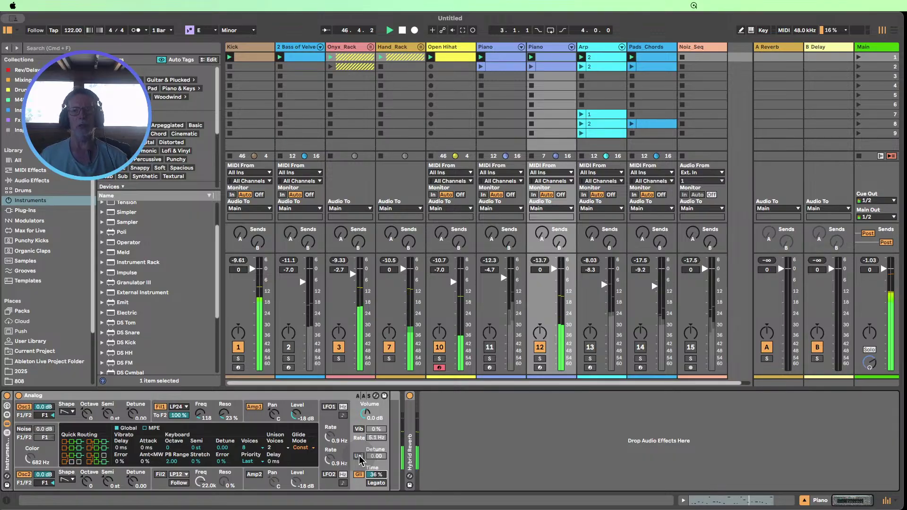
pyautogui.click(359, 456)
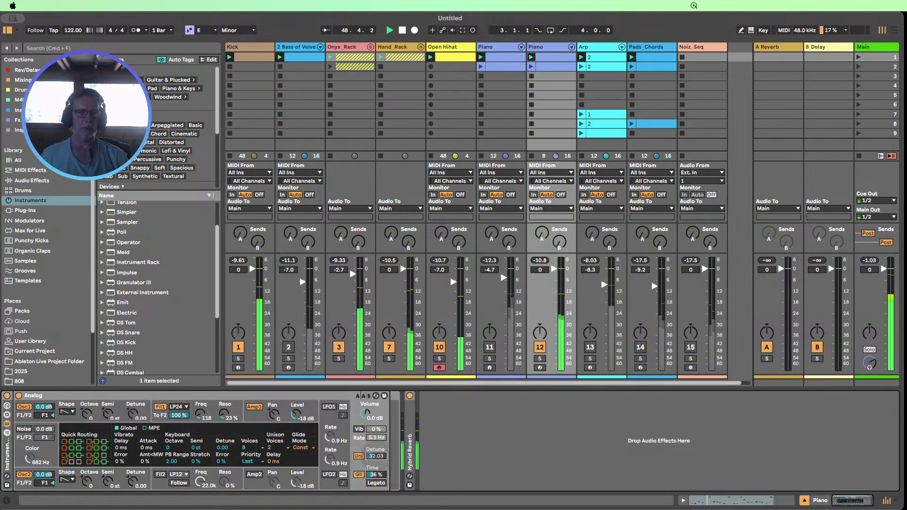
pyautogui.moveTo(376, 456); pyautogui.dragTo(376, 458)
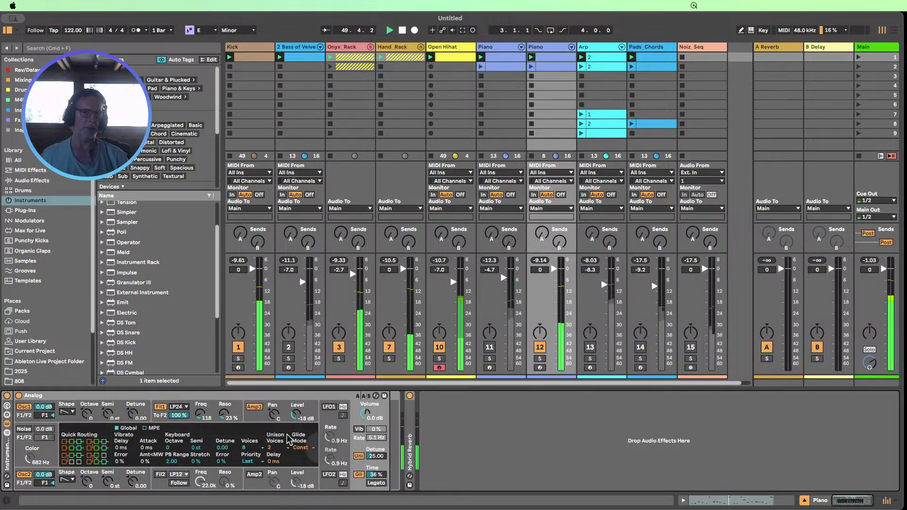
pyautogui.click(251, 447)
pyautogui.click(249, 368)
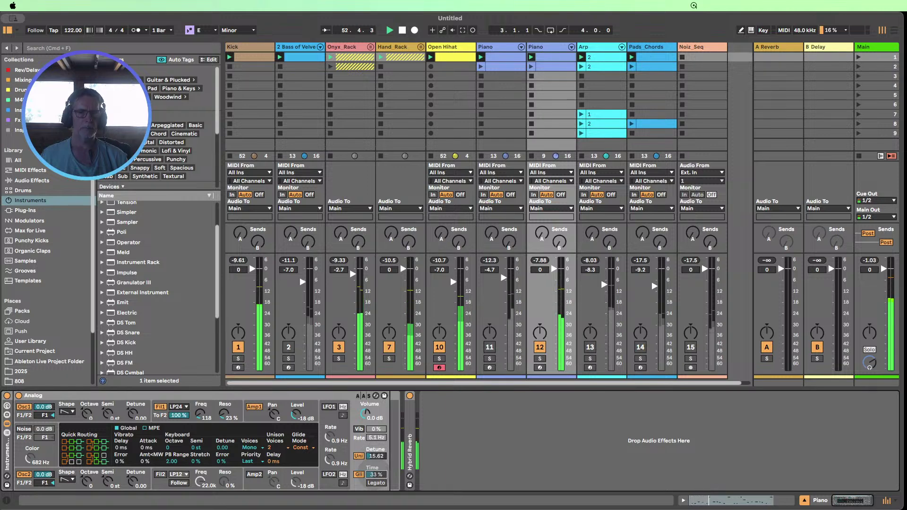
# - Detune Analog's Osc1 to -0.08 and Osc2 to 0.13, give Osc2 a sine shape, and set the first filter's cutoff to about 522 Hz
pyautogui.moveTo(200, 414)
pyautogui.mouseDown()
pyautogui.moveTo(200, 385)
pyautogui.moveTo(199, 419)
pyautogui.mouseUp()
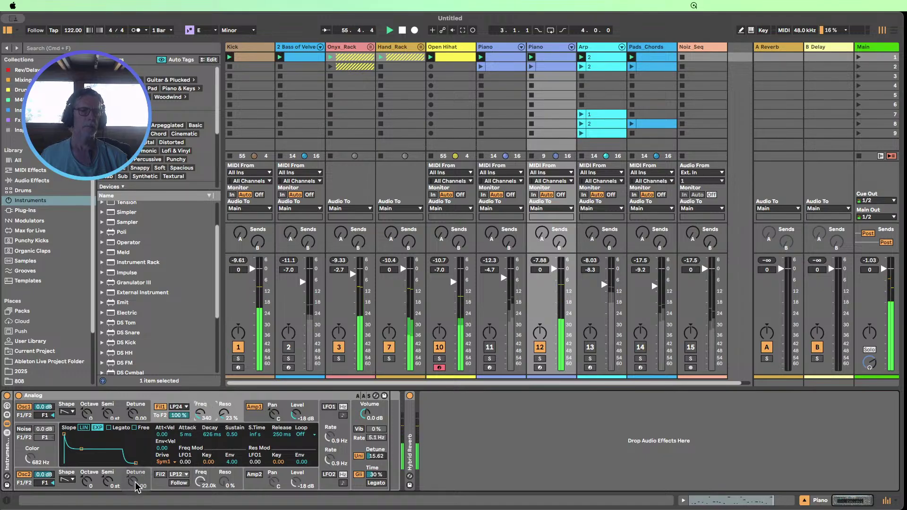
pyautogui.moveTo(134, 481); pyautogui.dragTo(133, 479)
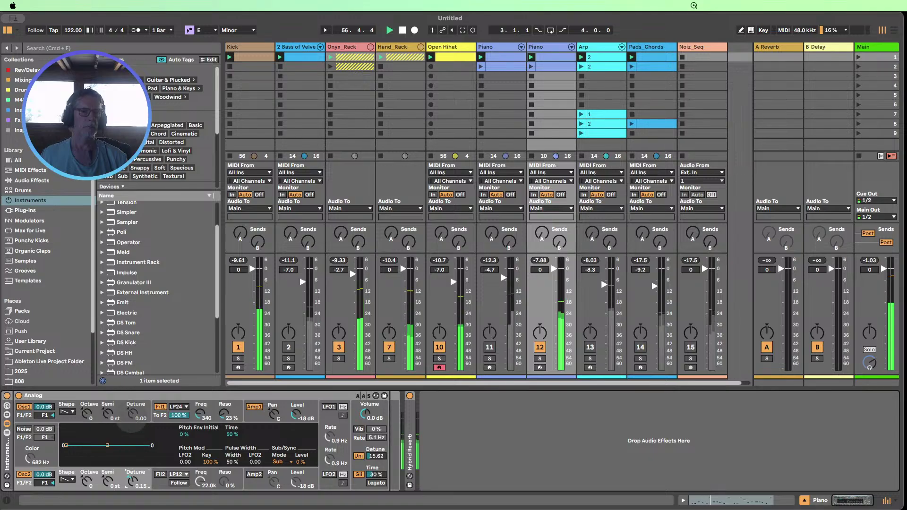
pyautogui.moveTo(134, 412); pyautogui.dragTo(133, 413)
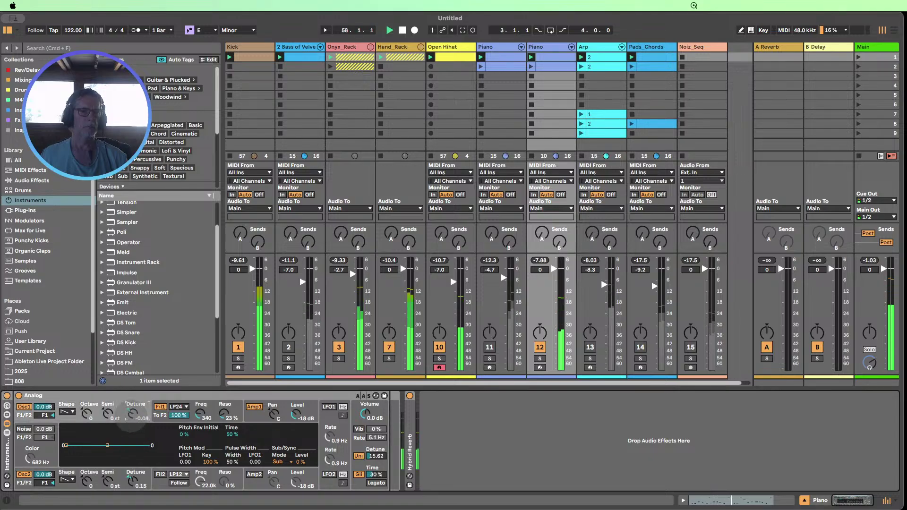
pyautogui.moveTo(129, 482); pyautogui.dragTo(130, 484)
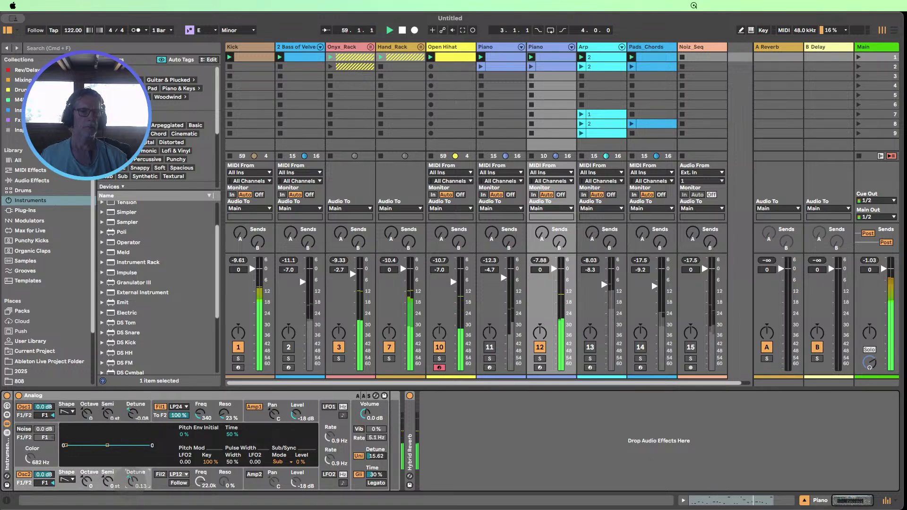
pyautogui.click(66, 479)
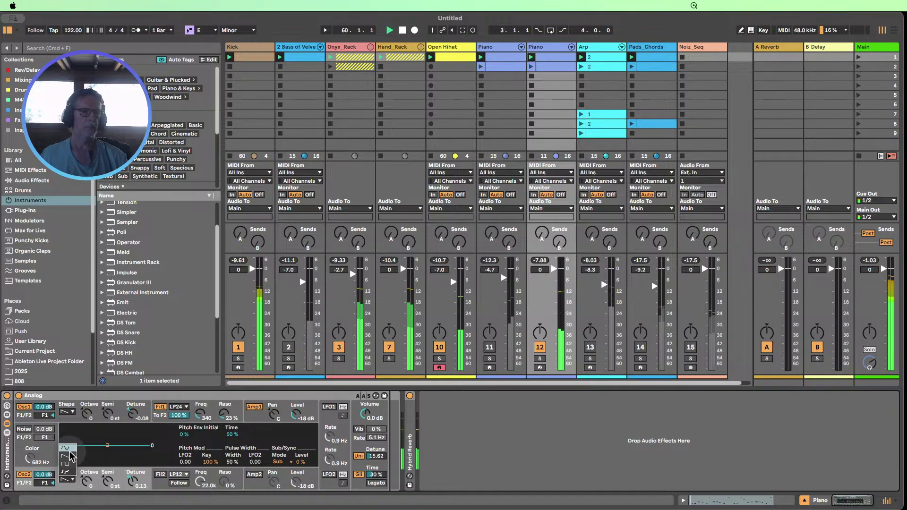
pyautogui.click(70, 452)
pyautogui.click(200, 411)
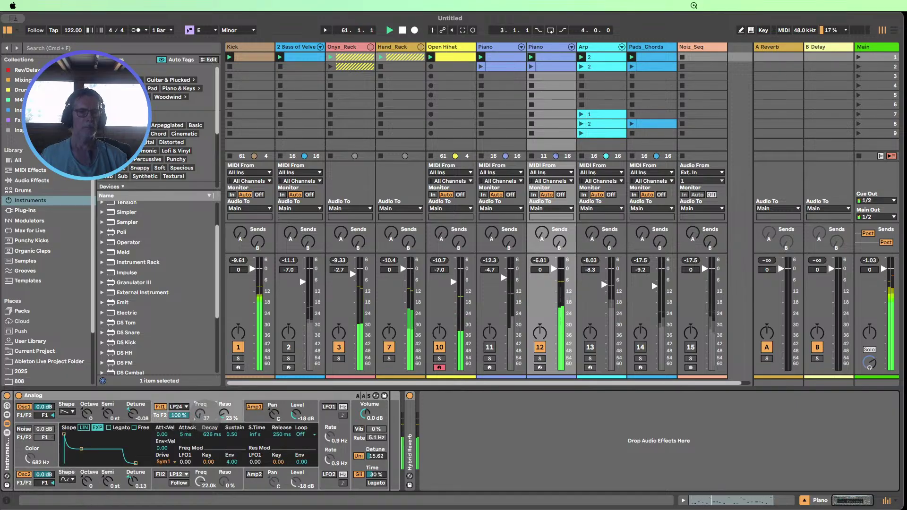
pyautogui.moveTo(206, 415); pyautogui.dragTo(206, 418)
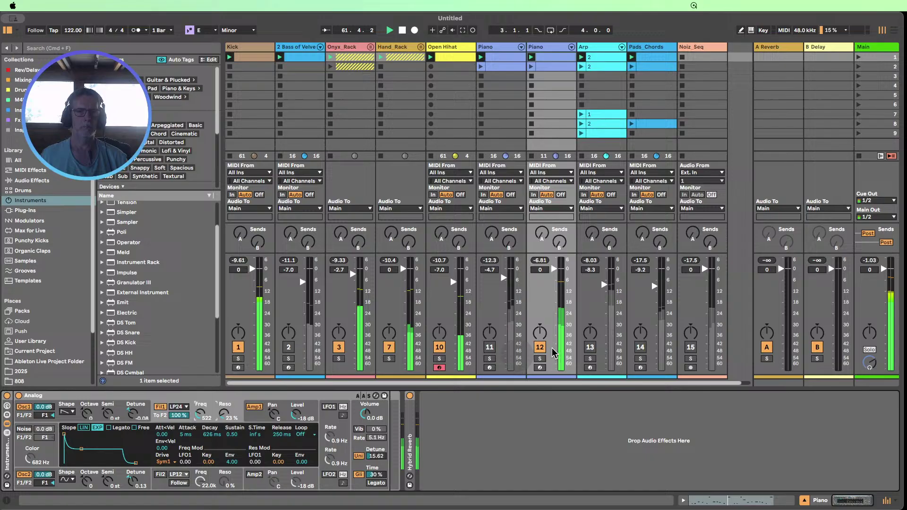
# - Unmute the Arp track and set the duplicated Piano track's volume to -1.6 dB
pyautogui.click(590, 348)
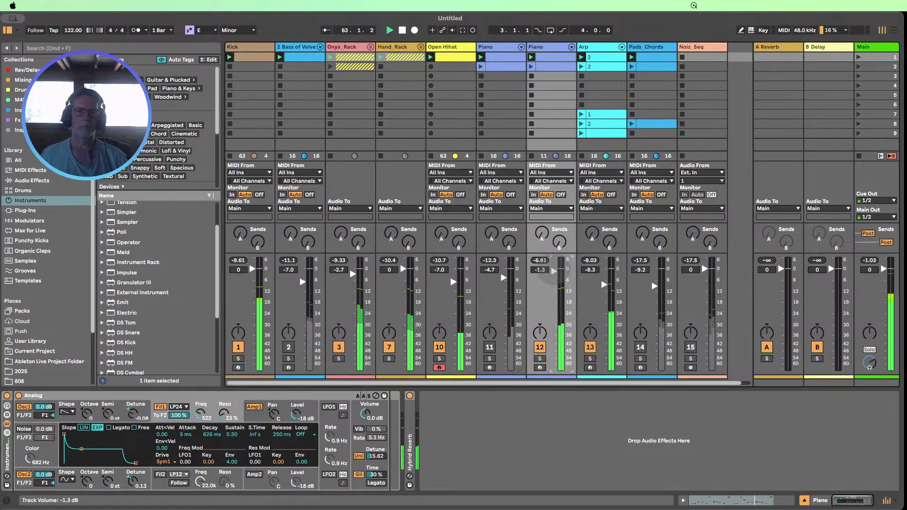
pyautogui.moveTo(555, 271); pyautogui.dragTo(554, 273)
# - Set Analog's first filter cutoff to about 547 Hz, with frequency modulation of 2.17 from Key and 2.03 from Env, keeping glide at 30%
pyautogui.moveTo(200, 413)
pyautogui.mouseDown()
pyautogui.moveTo(200, 427)
pyautogui.moveTo(198, 413)
pyautogui.mouseUp()
pyautogui.moveTo(207, 459); pyautogui.dragTo(231, 469)
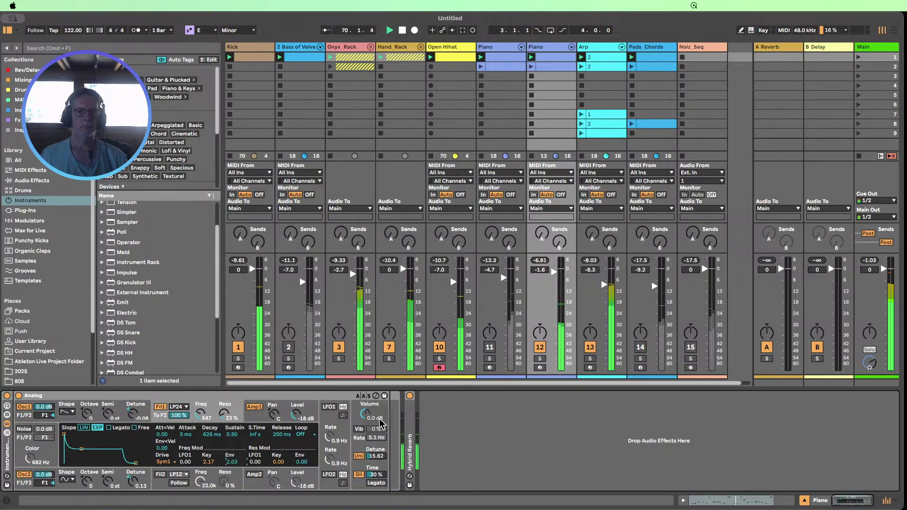
pyautogui.click(362, 458)
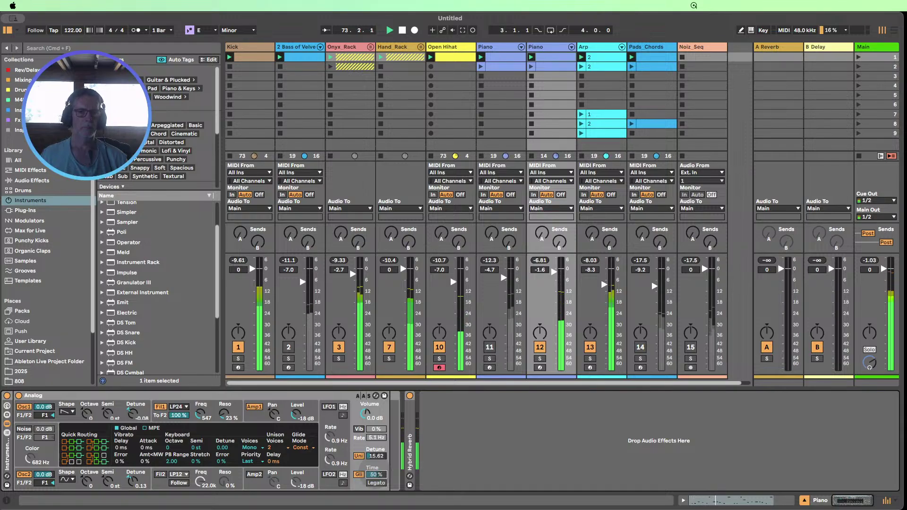
pyautogui.moveTo(376, 474); pyautogui.dragTo(377, 478)
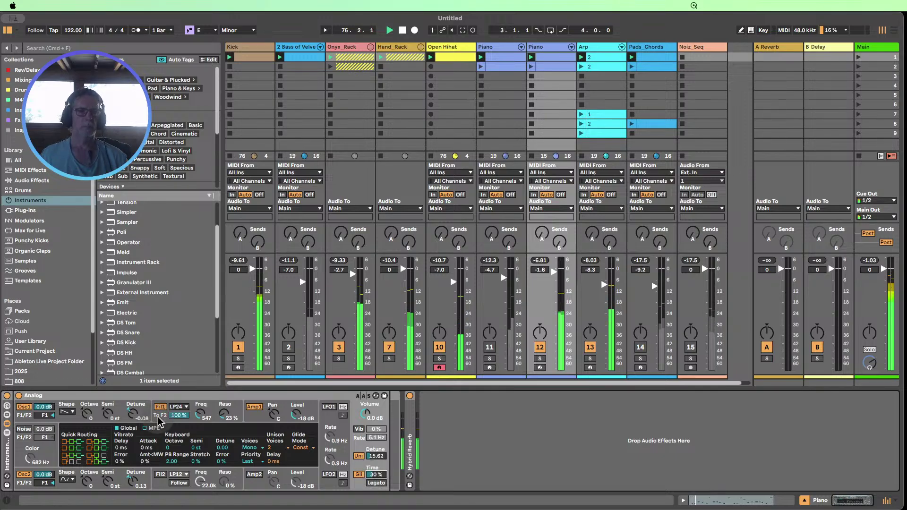
# - Show the Instrument Rack's chain list and add the Operator instrument as a second chain below Analog
pyautogui.press('super+g')
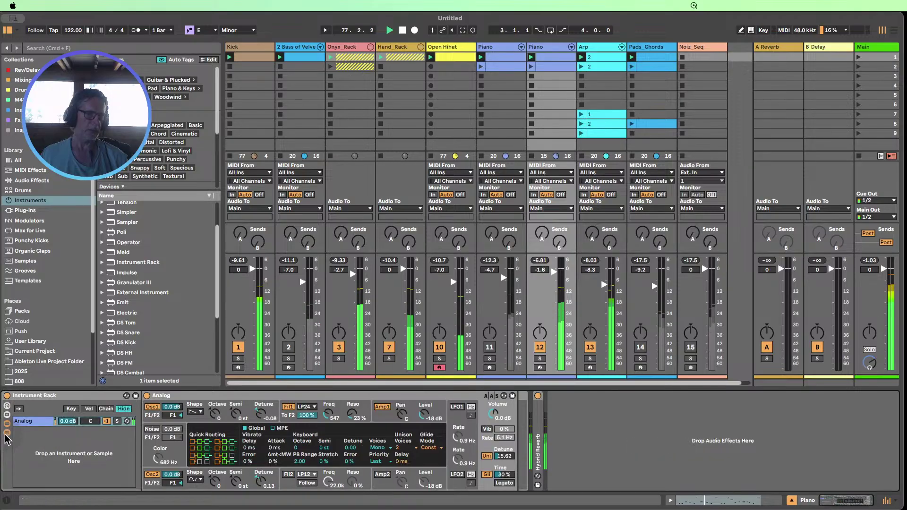
pyautogui.scroll(-5, 142, 279)
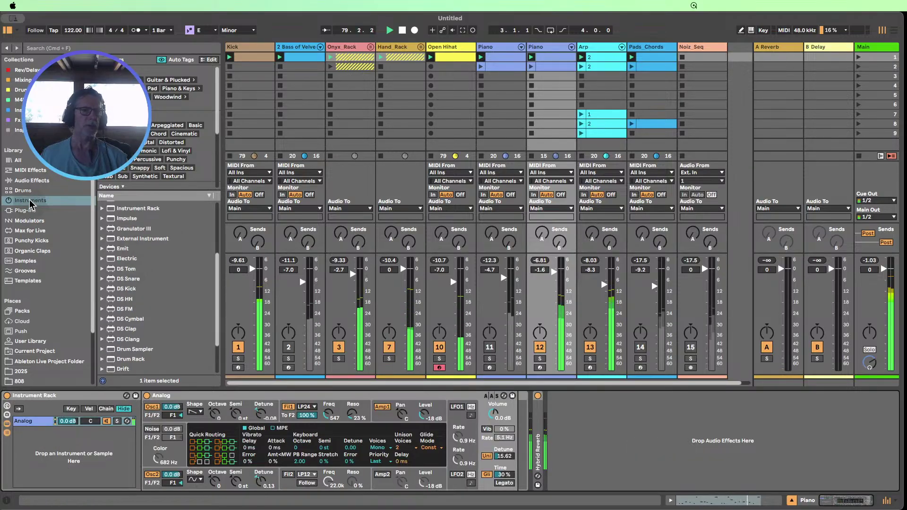
pyautogui.scroll(-5, 157, 255)
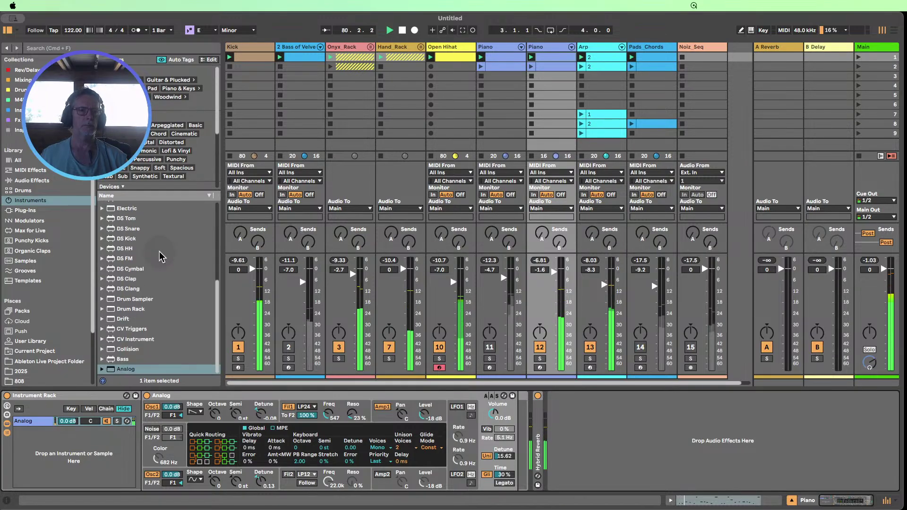
pyautogui.scroll(15, 141, 366)
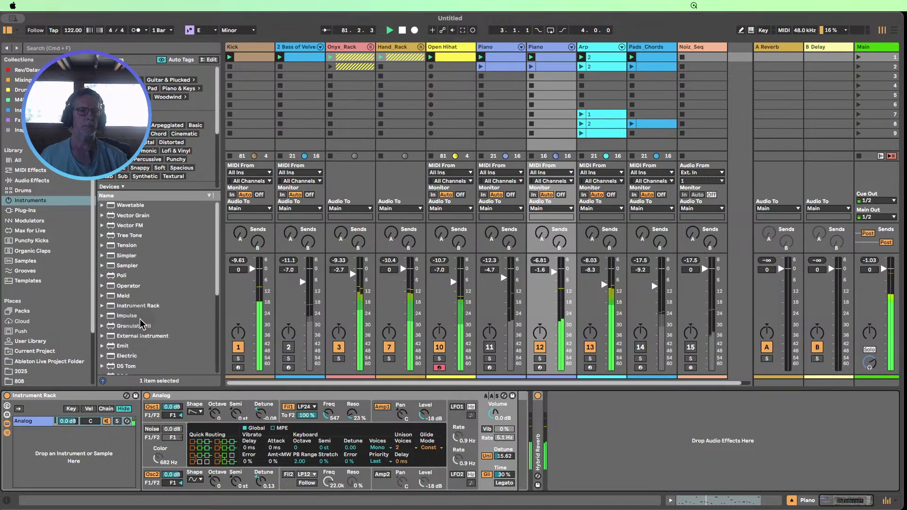
pyautogui.moveTo(128, 286); pyautogui.dragTo(116, 449)
# - Set Operator's oscillator B level to -15 dB and its Spread to 22%, and reset its Time control to 0%
pyautogui.moveTo(220, 461); pyautogui.dragTo(220, 454)
pyautogui.click(459, 485)
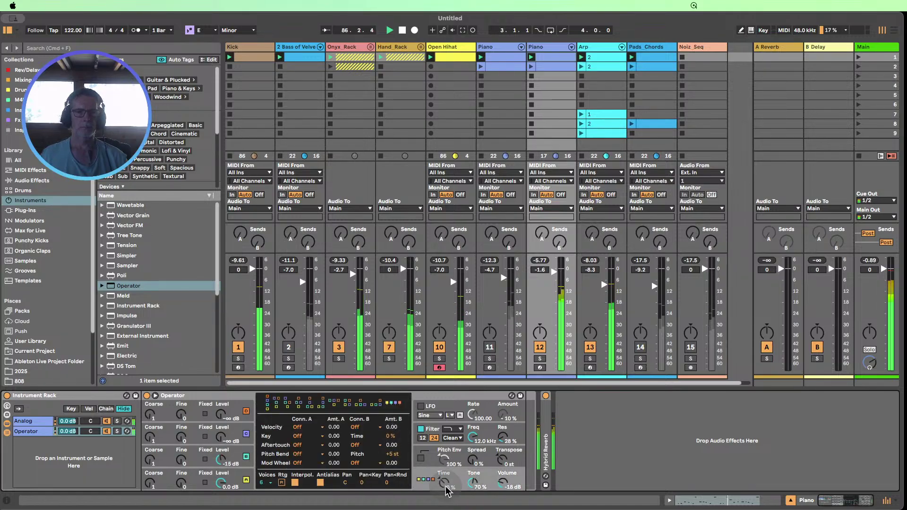
pyautogui.moveTo(476, 462); pyautogui.dragTo(476, 459)
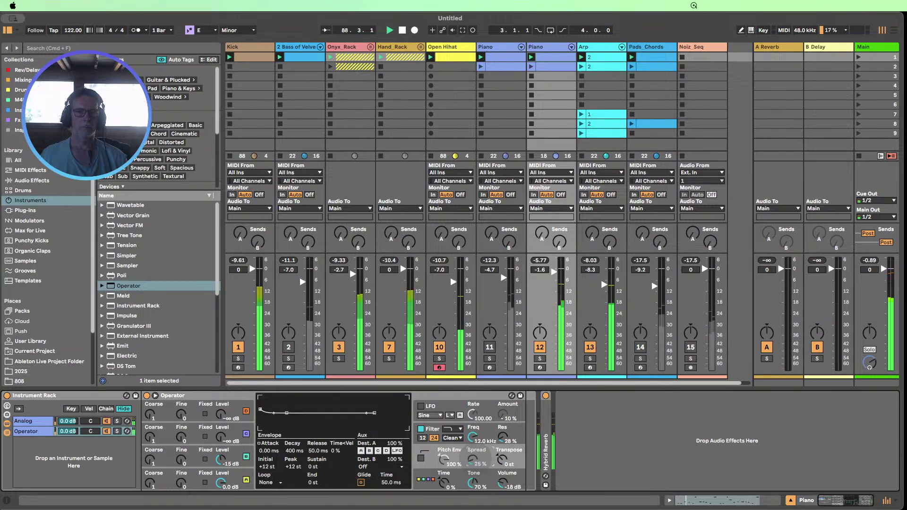
pyautogui.moveTo(443, 484); pyautogui.dragTo(443, 477)
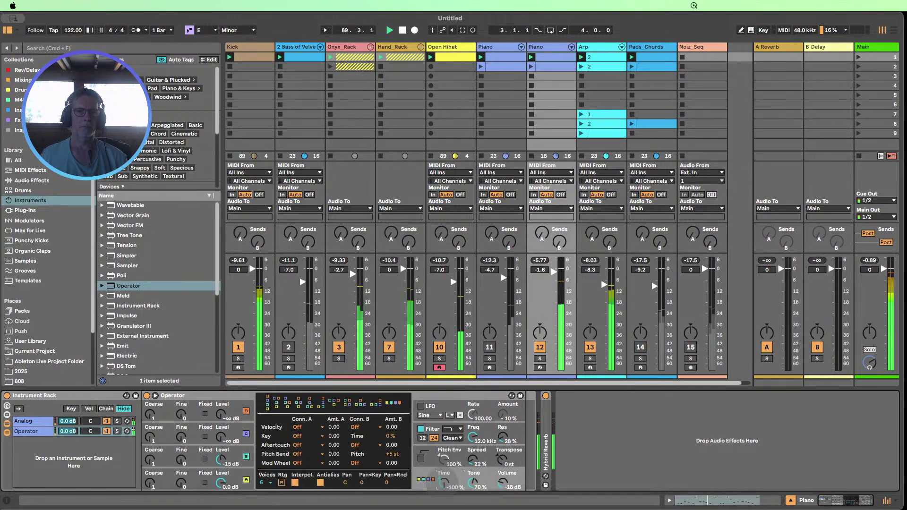
pyautogui.doubleClick(442, 482)
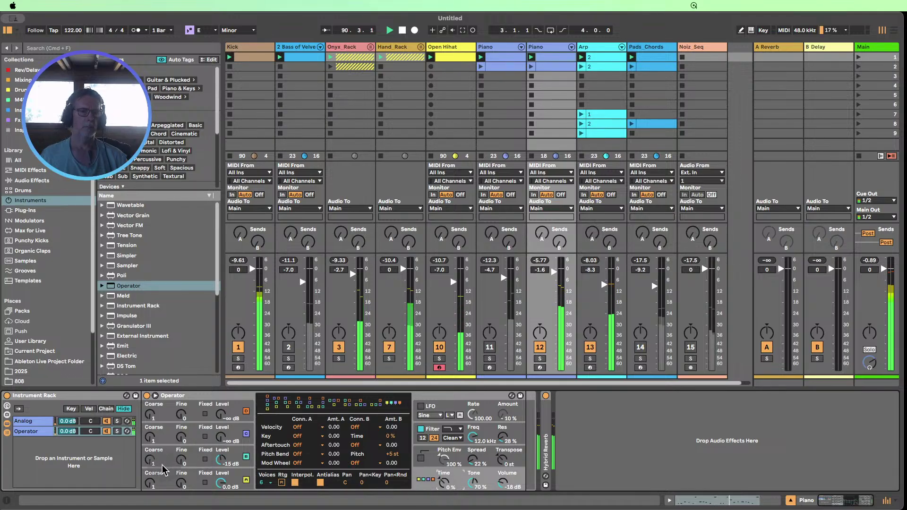
# - Set the Fine tuning of Operator's oscillator B to 43 and the filter frequency to about 18.5 kHz
pyautogui.moveTo(181, 461); pyautogui.dragTo(180, 457)
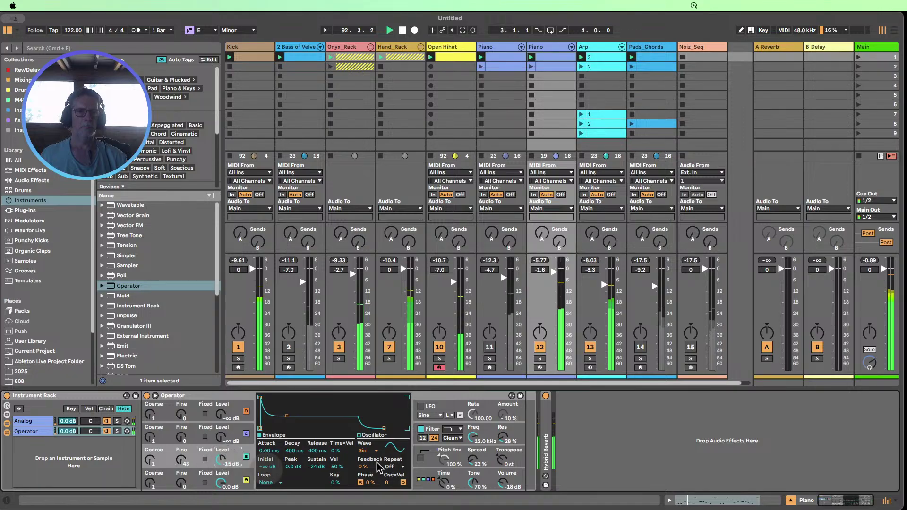
pyautogui.click(477, 439)
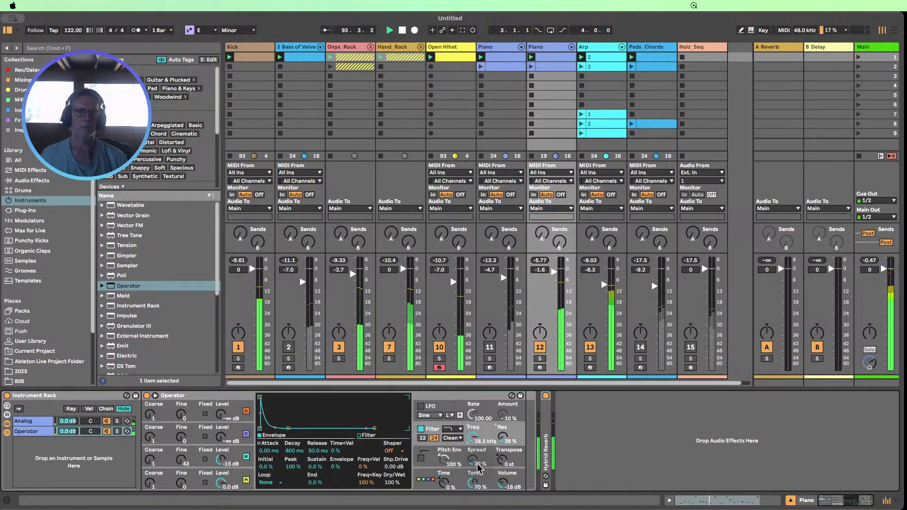
# - Try lowering Operator's global Time control to about -39%, keeping Spread at 22%
pyautogui.click(478, 467)
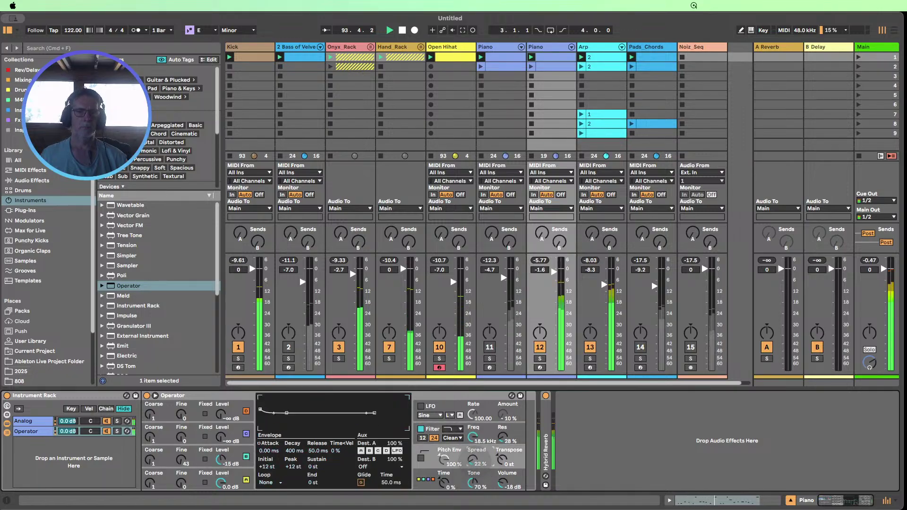
pyautogui.click(447, 486)
pyautogui.moveTo(444, 483); pyautogui.dragTo(444, 508)
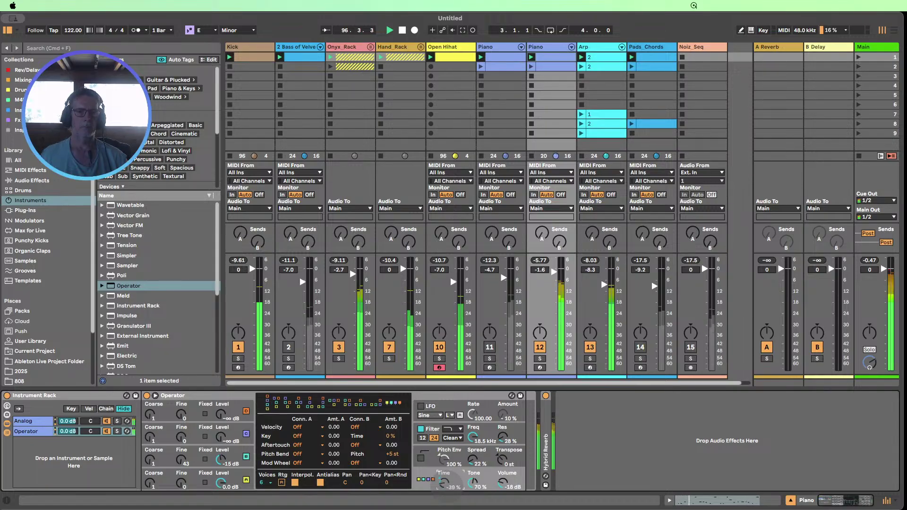
pyautogui.moveTo(445, 485); pyautogui.dragTo(442, 481)
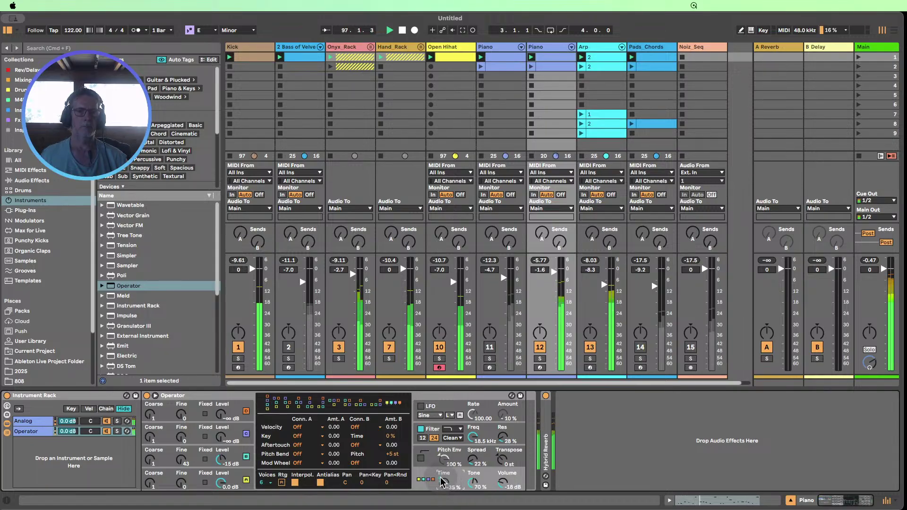
# - Try the Square D waveform on Operator's oscillator B, and settle on Saw D
pyautogui.click(208, 456)
pyautogui.click(361, 451)
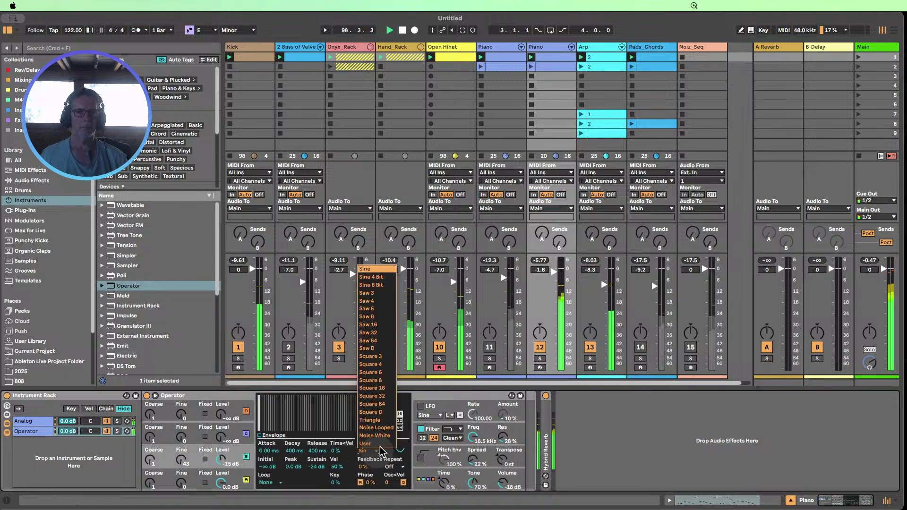
pyautogui.click(373, 418)
pyautogui.click(365, 452)
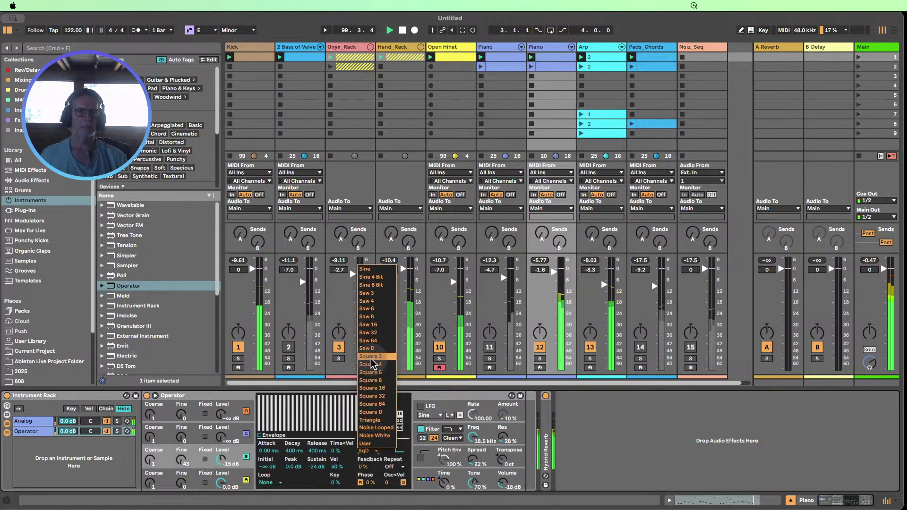
pyautogui.click(373, 338)
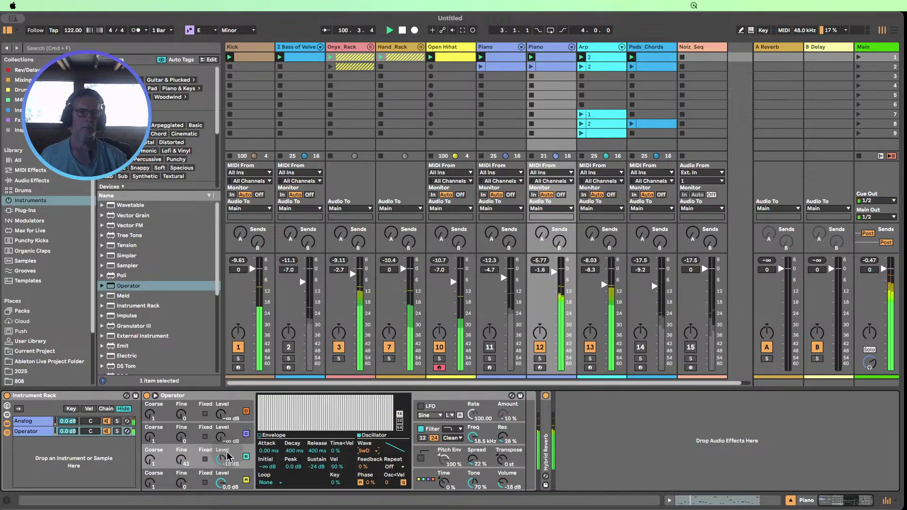
# - With the Analog chain temporarily muted, set oscillator B's level to -12 dB, reset its Fine tuning to 0, and set Operator's Time to 31%
pyautogui.click(105, 420)
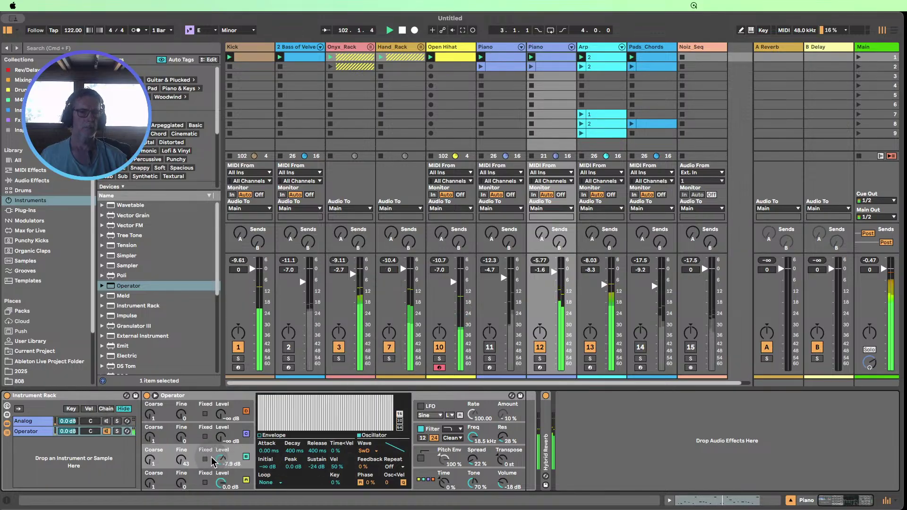
pyautogui.doubleClick(181, 459)
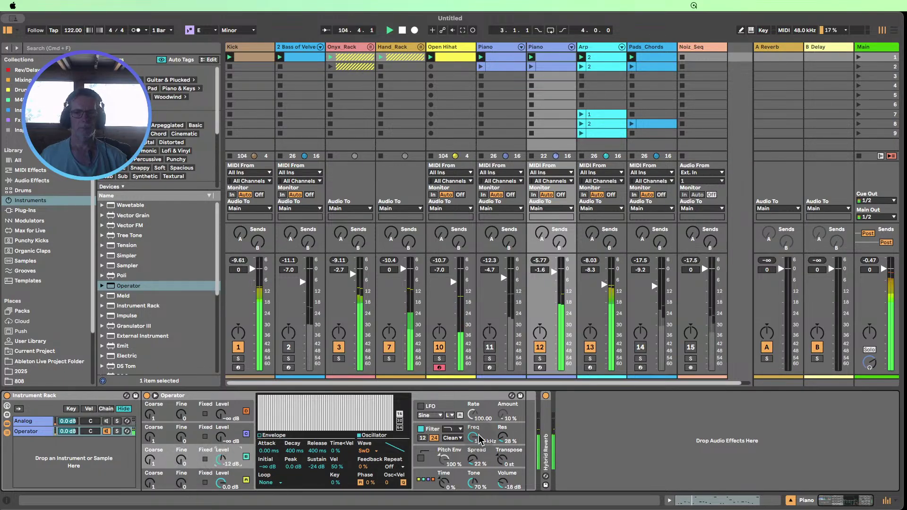
pyautogui.moveTo(443, 483); pyautogui.dragTo(443, 508)
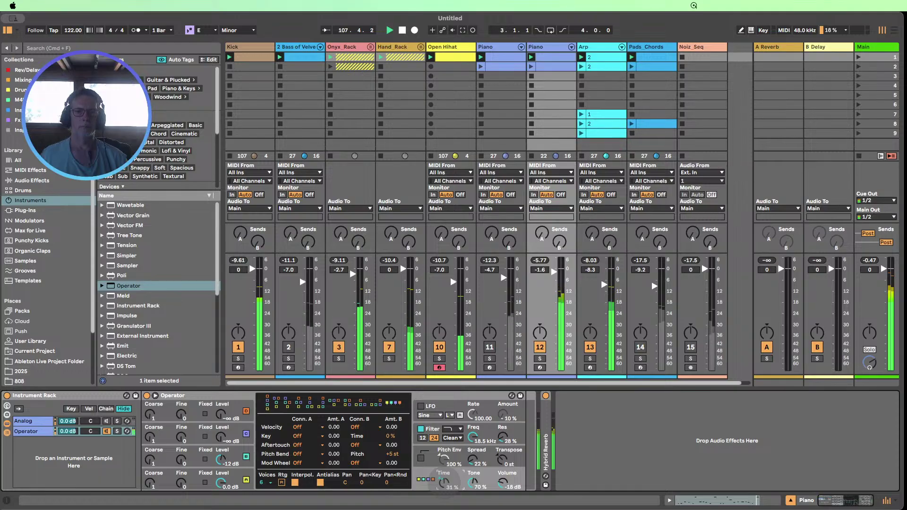
pyautogui.click(107, 421)
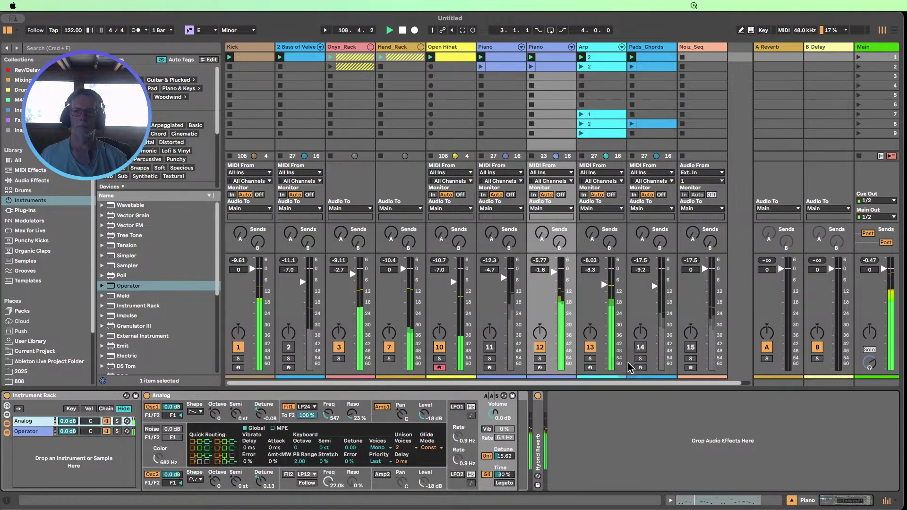
# - Mute the Arp track, activate Pads_Chords, and set the second Piano track's volume to -0.8 dB
pyautogui.click(590, 347)
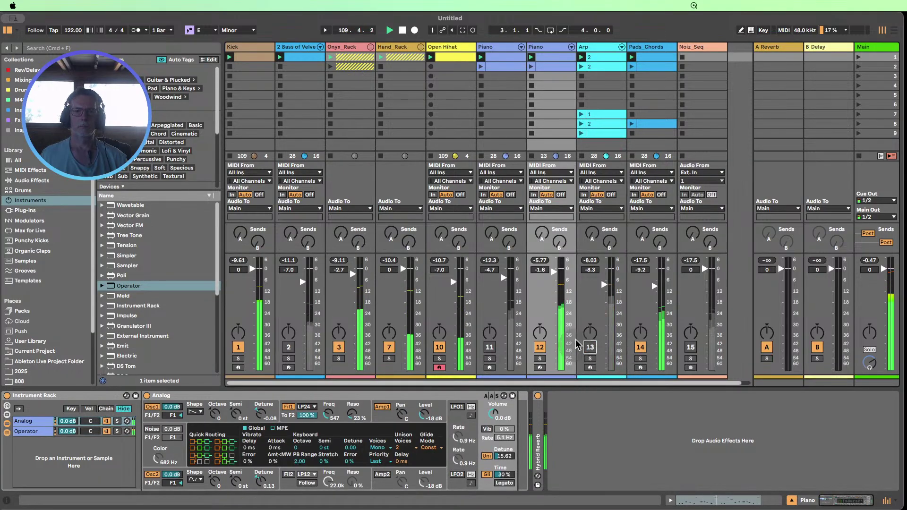
pyautogui.moveTo(558, 281); pyautogui.dragTo(558, 278)
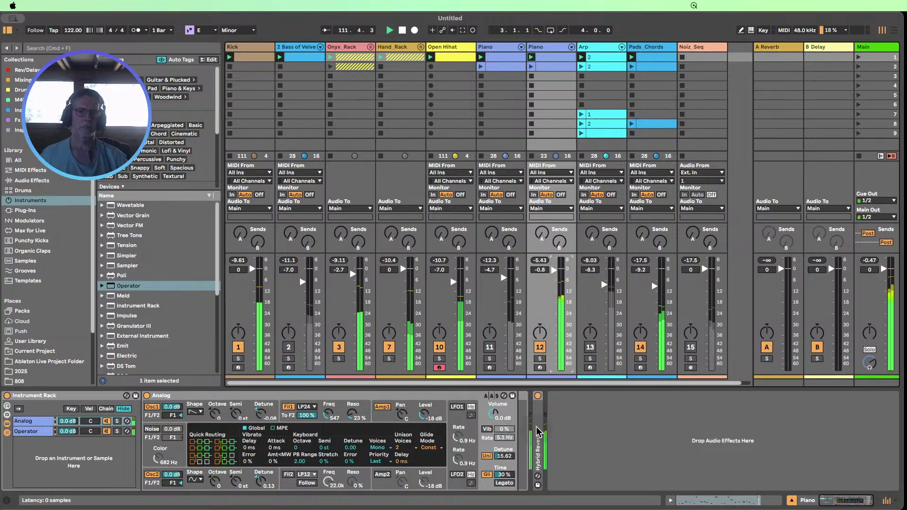
# - Turn off the Hybrid Reverb on the second Piano track and lower Analog's first filter cutoff to about 211 Hz
pyautogui.click(537, 396)
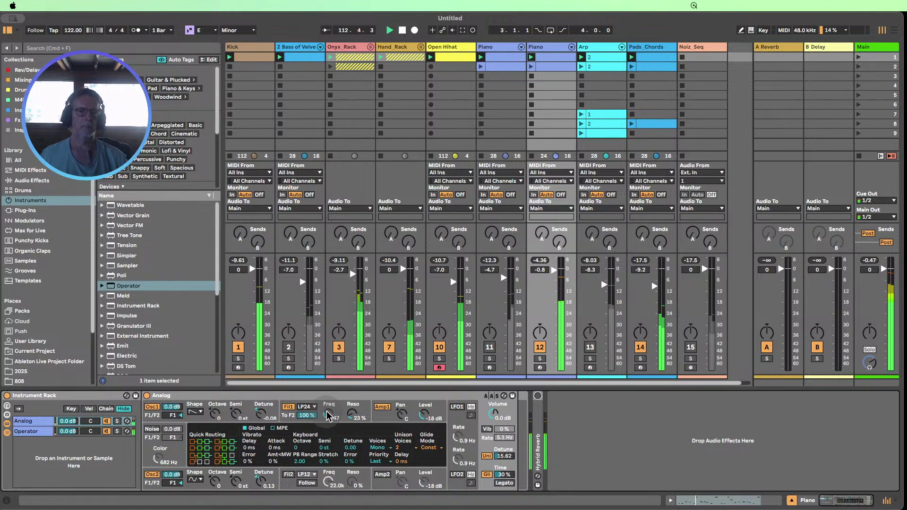
pyautogui.moveTo(328, 414); pyautogui.dragTo(328, 453)
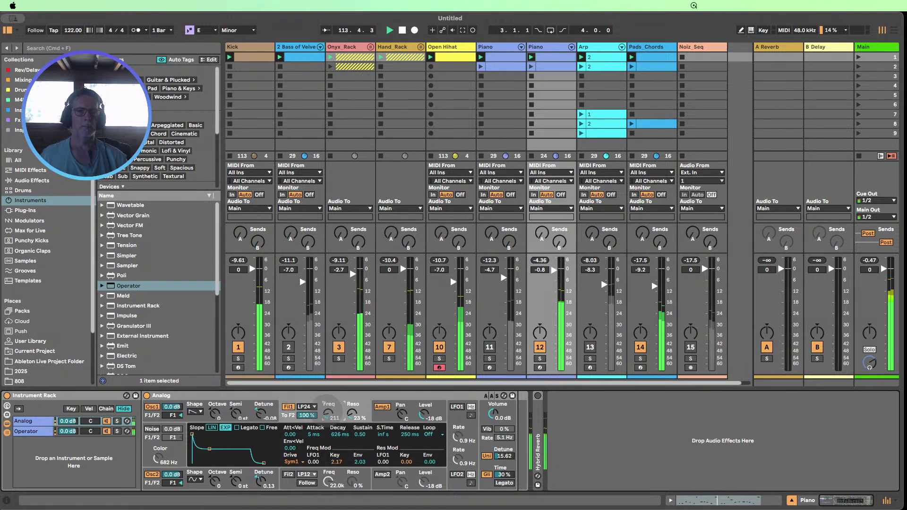
# - Mute the Analog chain and sweep Operator's filter frequency down to about 1.12 kHz and back to 18.5 kHz
pyautogui.click(108, 432)
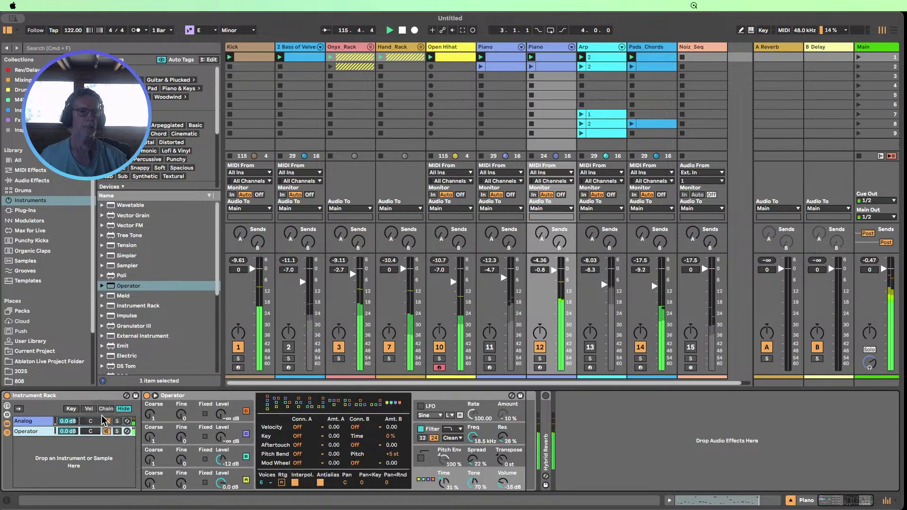
pyautogui.click(107, 421)
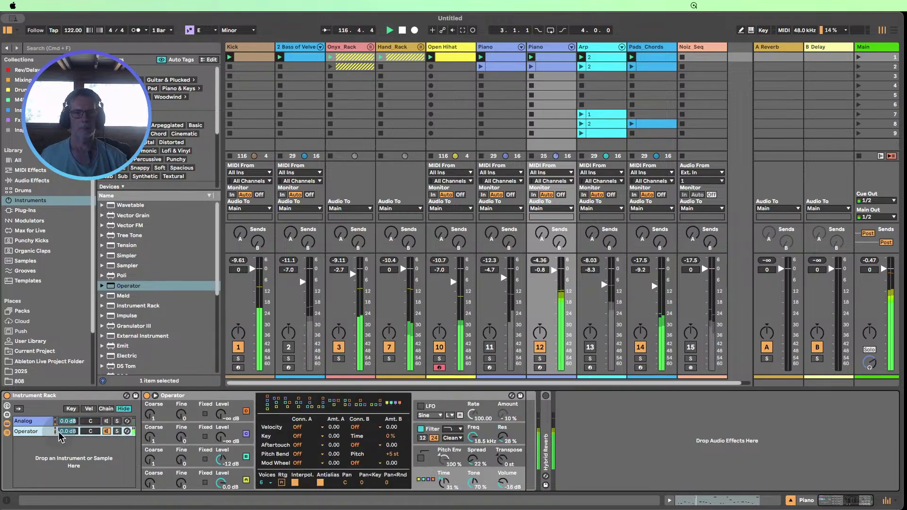
pyautogui.click(473, 439)
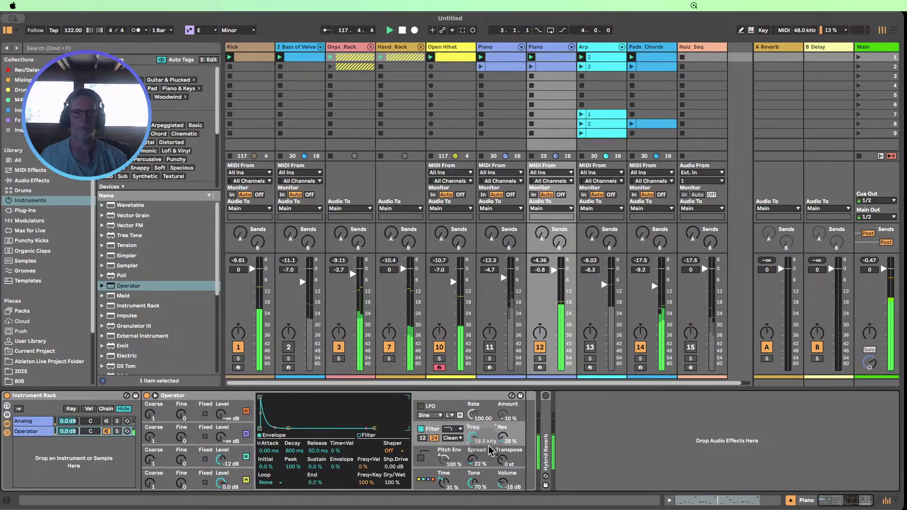
pyautogui.moveTo(471, 449); pyautogui.dragTo(471, 495)
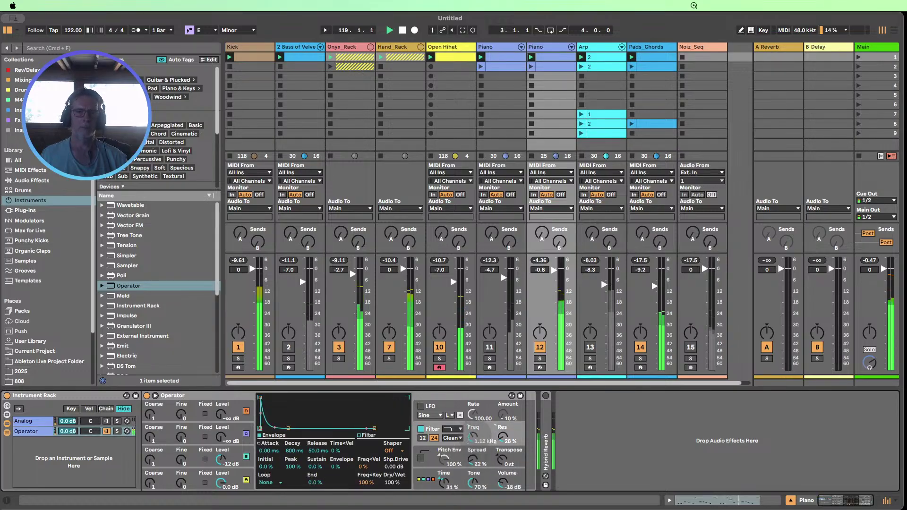
pyautogui.moveTo(474, 437); pyautogui.dragTo(475, 411)
# - Set the envelope of Operator's oscillator B to a sustain of -15 dB and an attack of 0.11 ms
pyautogui.click(202, 454)
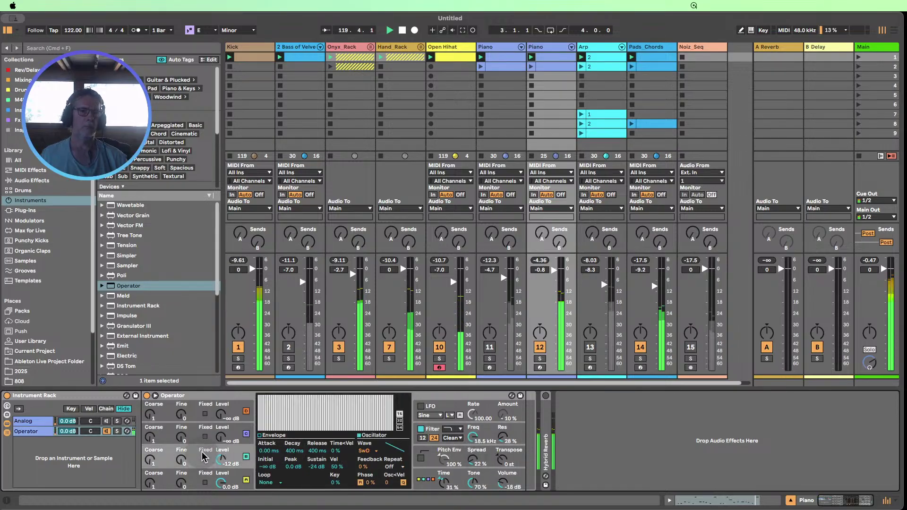
pyautogui.click(285, 442)
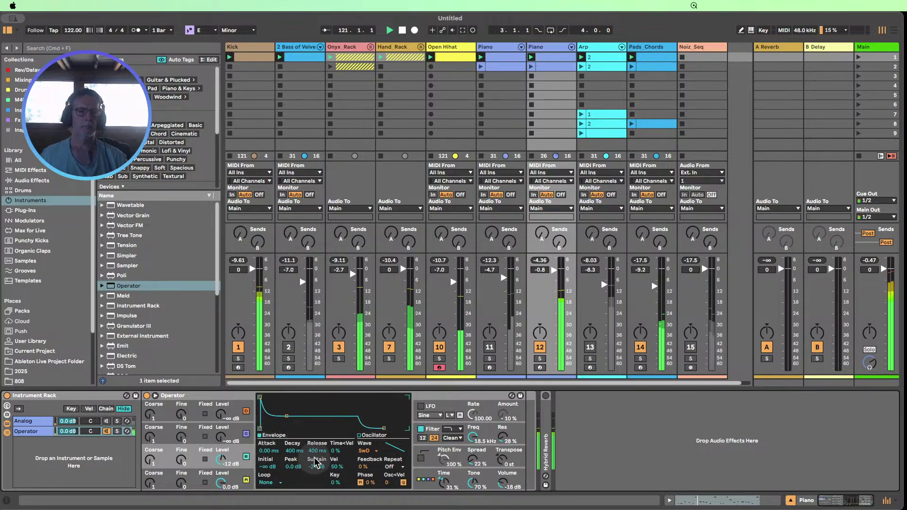
pyautogui.moveTo(315, 463)
pyautogui.mouseDown()
pyautogui.moveTo(316, 425)
pyautogui.moveTo(316, 486)
pyautogui.moveTo(315, 424)
pyautogui.moveTo(297, 451)
pyautogui.moveTo(318, 458)
pyautogui.moveTo(317, 470)
pyautogui.mouseUp()
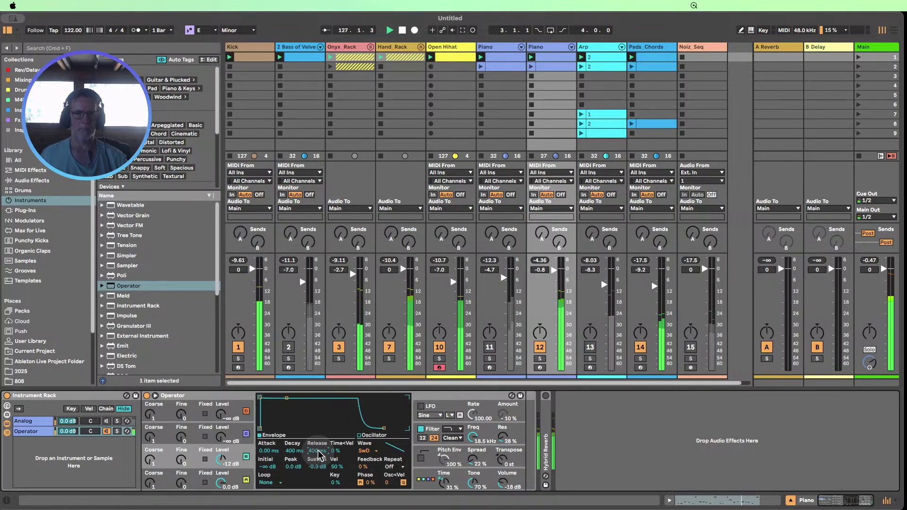
pyautogui.moveTo(315, 466)
pyautogui.mouseDown()
pyautogui.moveTo(316, 481)
pyautogui.moveTo(315, 470)
pyautogui.mouseUp()
pyautogui.moveTo(268, 451); pyautogui.dragTo(267, 449)
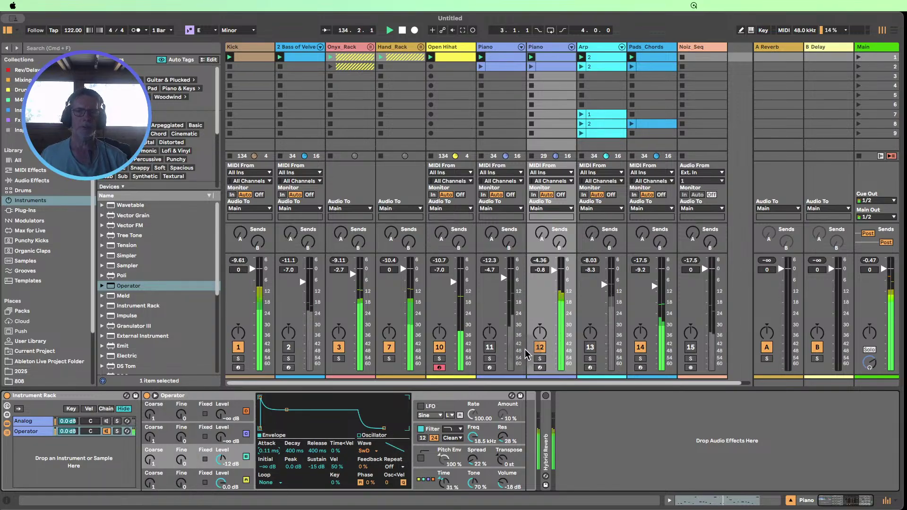
# - Solo the second Piano track and set the Fine tuning of Operator's oscillator B to 10
pyautogui.click(540, 359)
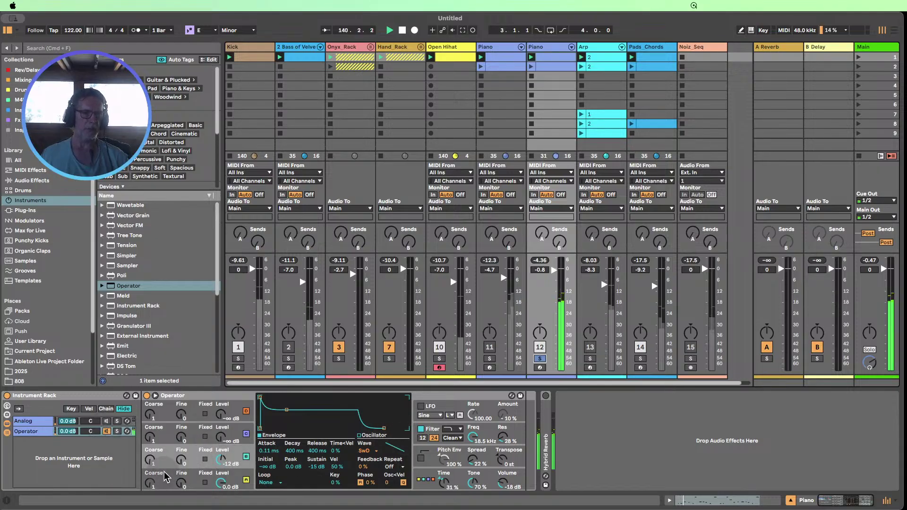
pyautogui.moveTo(181, 459); pyautogui.dragTo(181, 452)
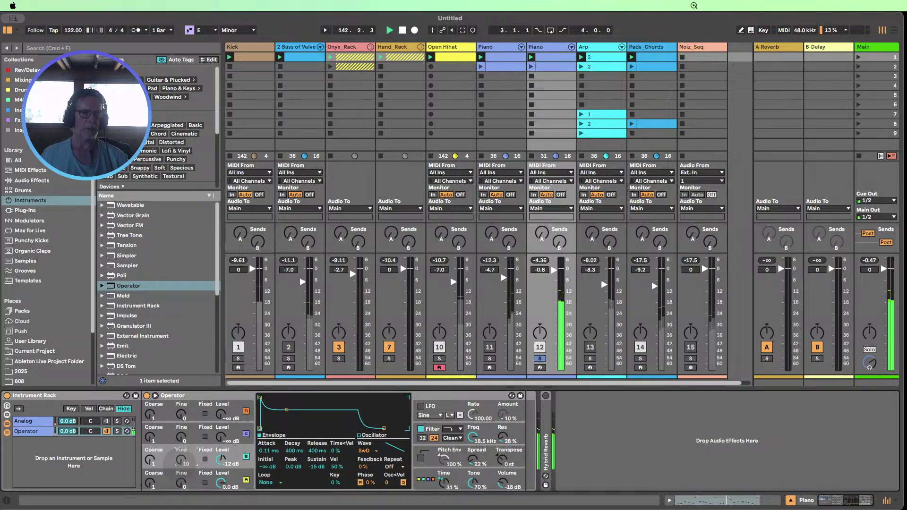
# - Set oscillator A's envelope to a decay of about 816 ms with sustain fully down, and oscillator B's sustain to -25 dB
pyautogui.click(242, 478)
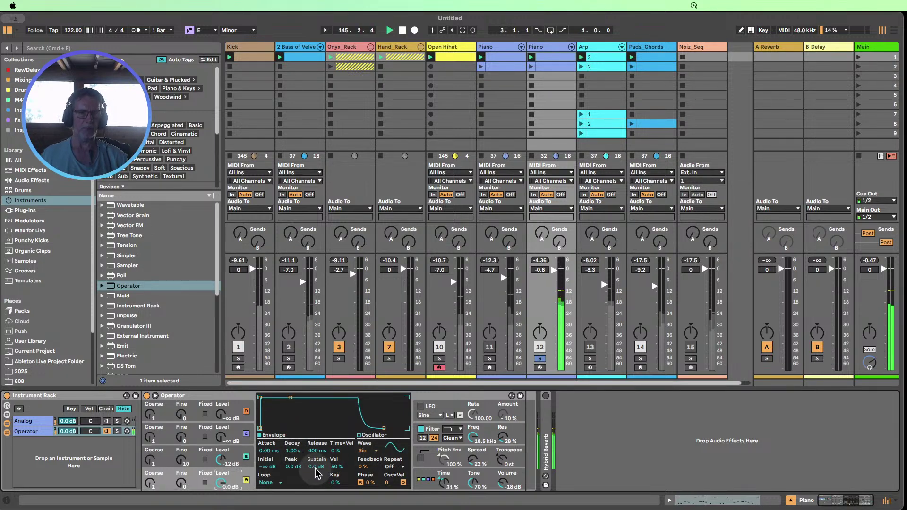
pyautogui.moveTo(316, 471); pyautogui.dragTo(316, 496)
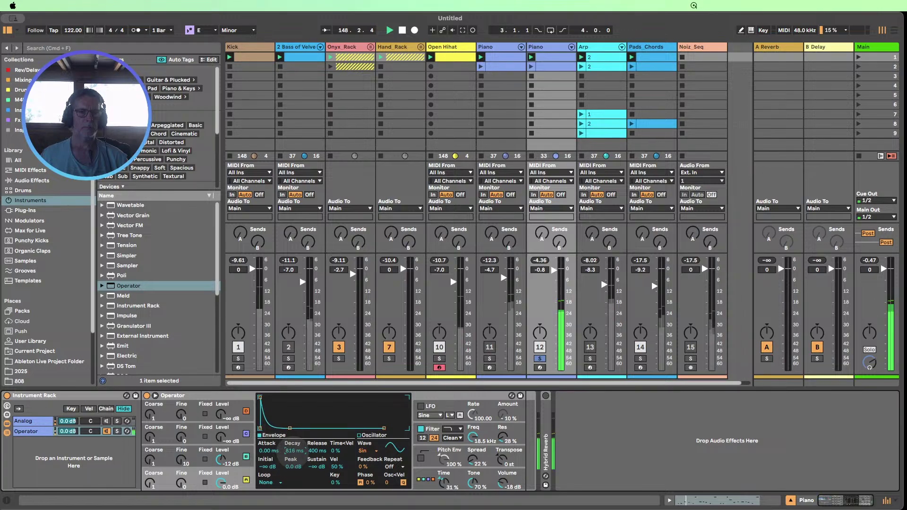
pyautogui.moveTo(315, 470); pyautogui.dragTo(315, 473)
pyautogui.click(227, 457)
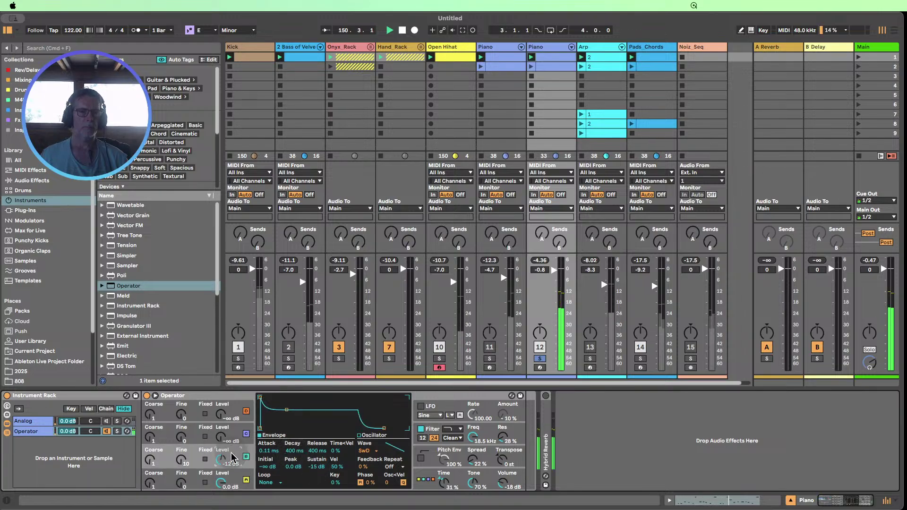
pyautogui.moveTo(315, 472); pyautogui.dragTo(314, 478)
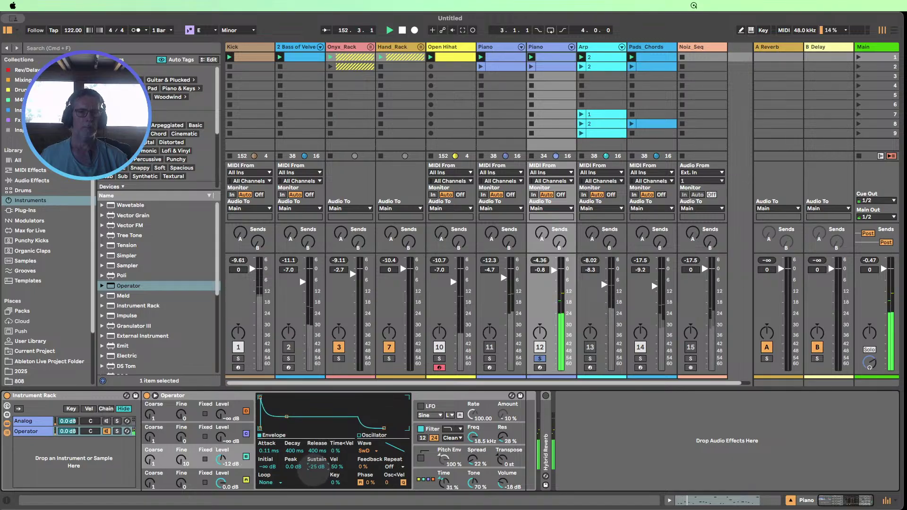
# - Reactivate the Analog chain, unsolo the second Piano track, and set Analog's first filter cutoff to about 1.5 kHz
pyautogui.click(107, 422)
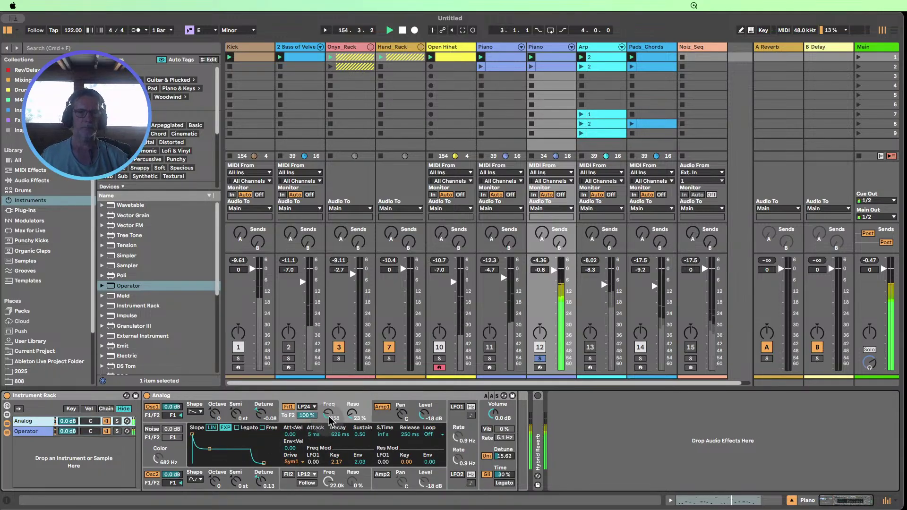
pyautogui.moveTo(327, 413); pyautogui.dragTo(327, 421)
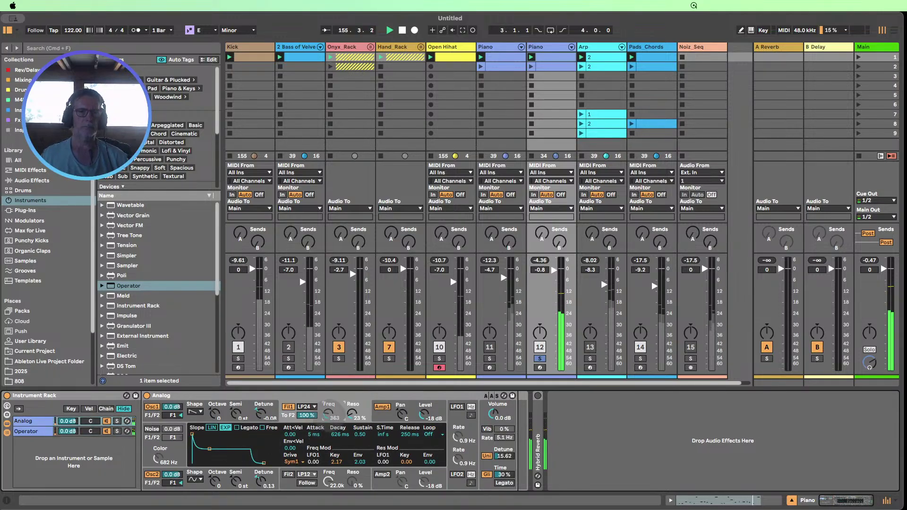
pyautogui.click(539, 358)
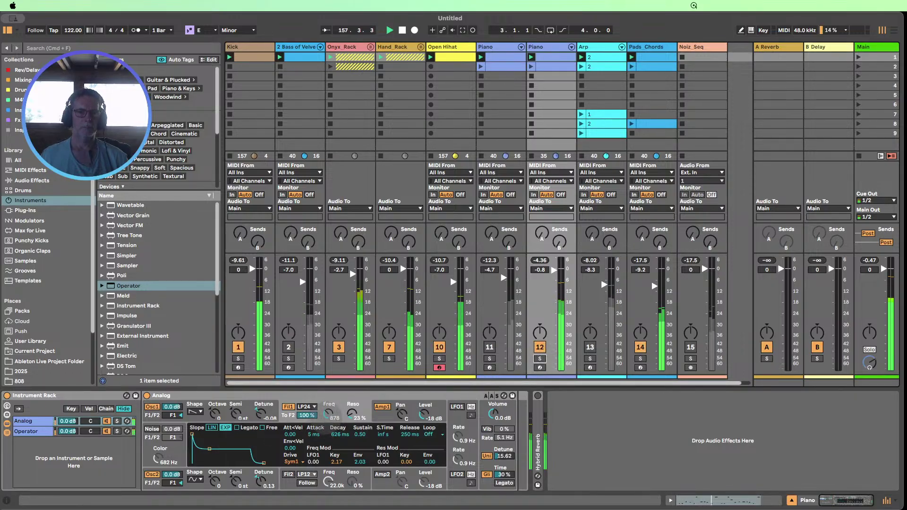
pyautogui.moveTo(326, 421); pyautogui.dragTo(326, 411)
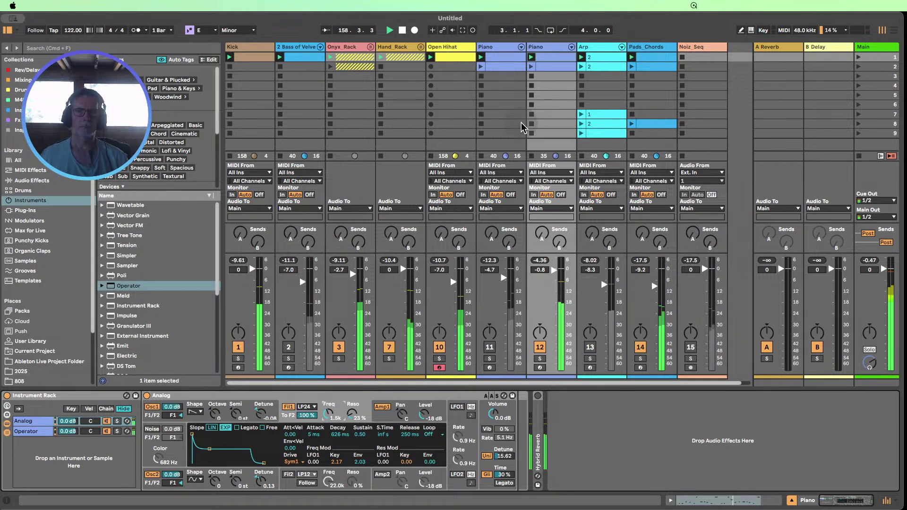
# - Reactivate the Arp track and the first Piano track in the mix
pyautogui.click(593, 349)
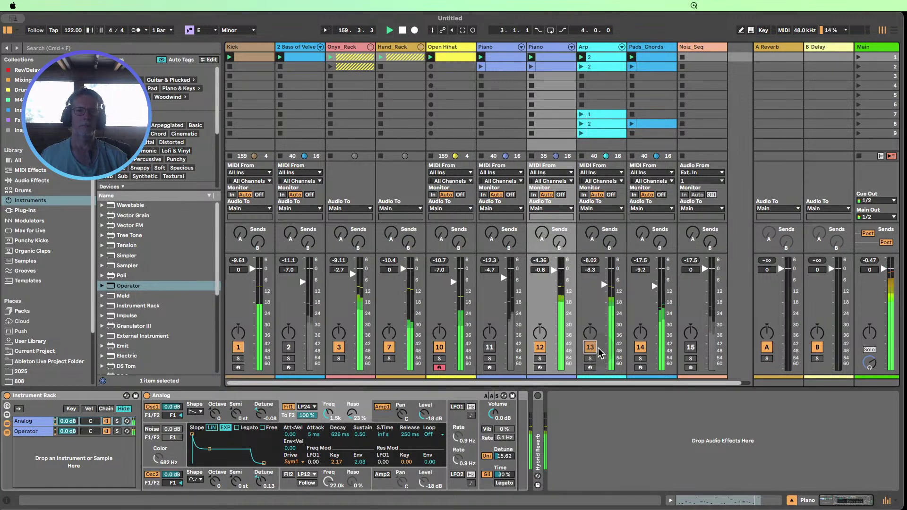
pyautogui.click(489, 348)
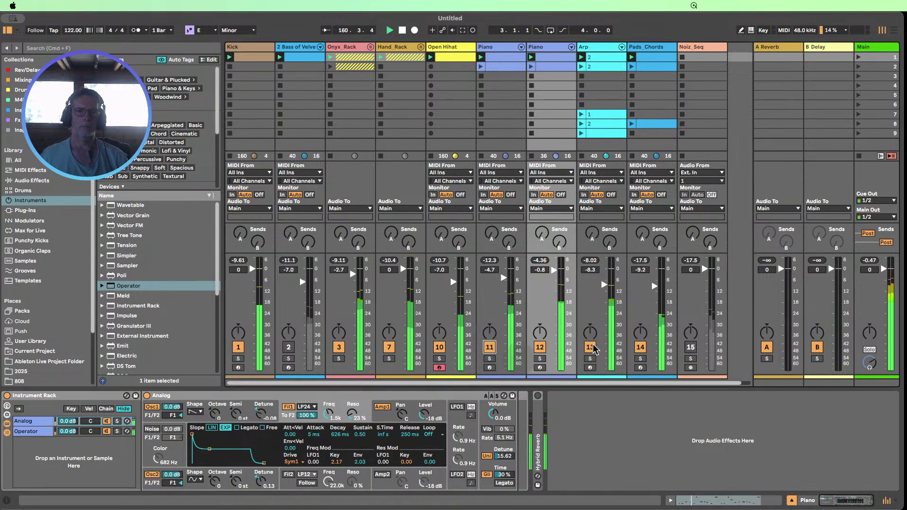
# - Audition the Noiz_Seq and bass tracks one after the other in the mix, leaving both deactivated, and stop playback
pyautogui.click(690, 348)
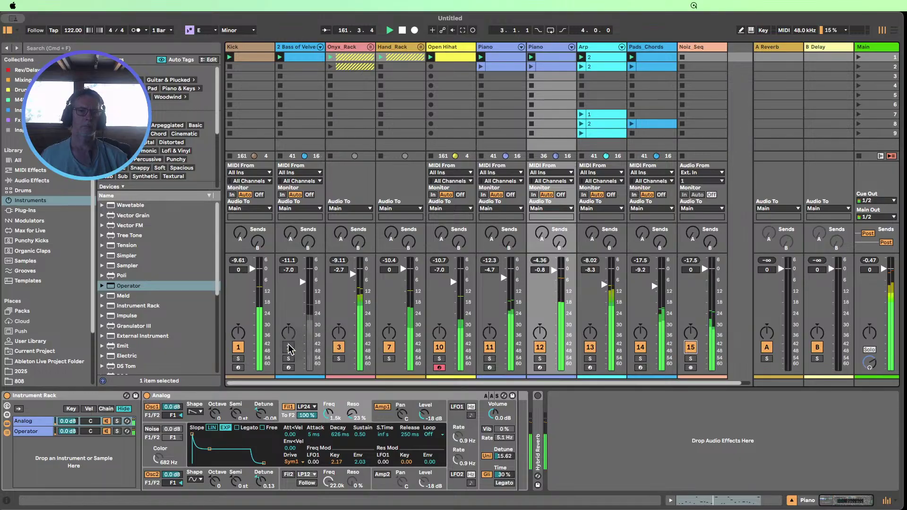
pyautogui.click(691, 348)
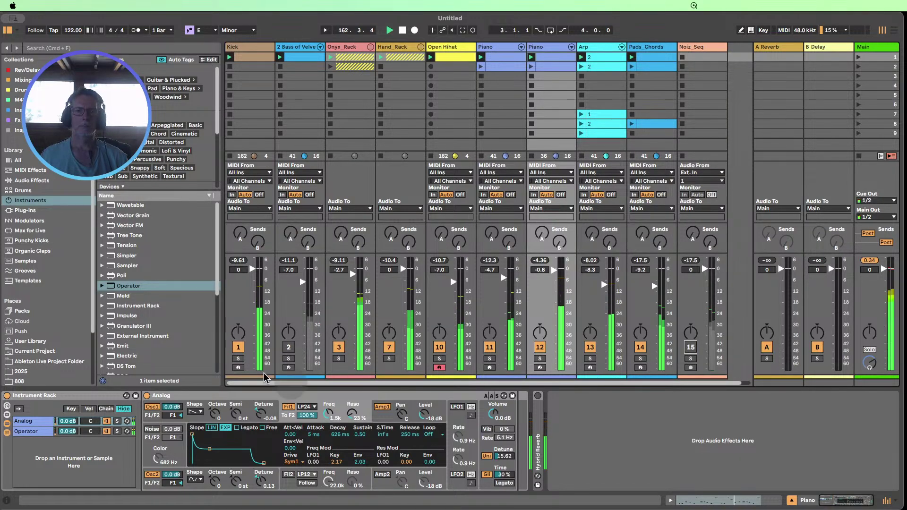
pyautogui.click(286, 348)
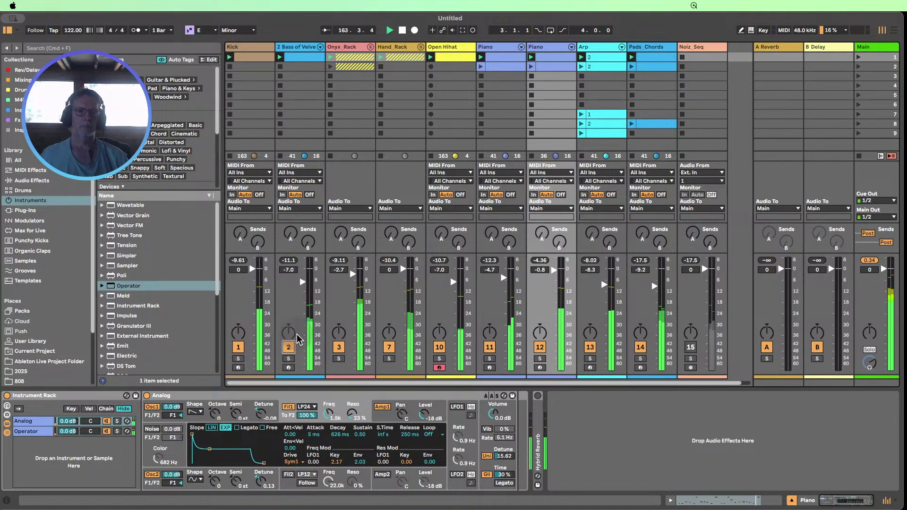
pyautogui.click(288, 348)
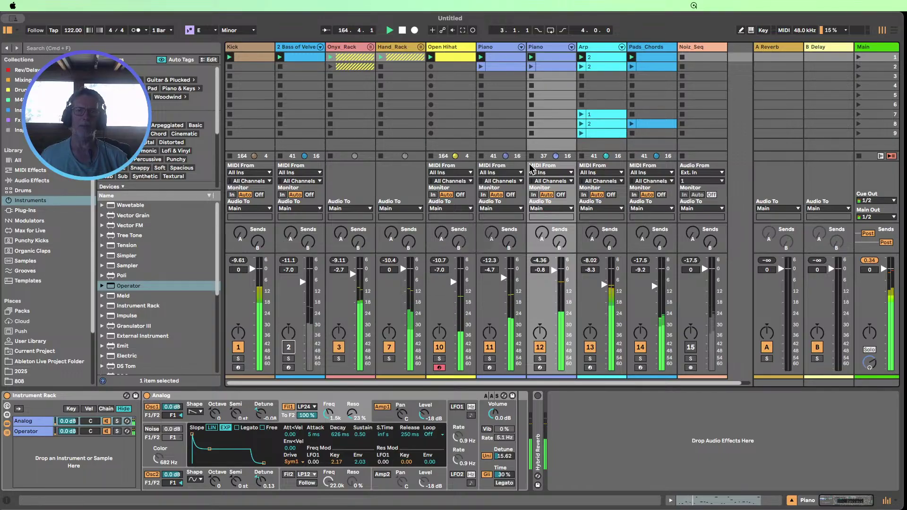
pyautogui.click(401, 31)
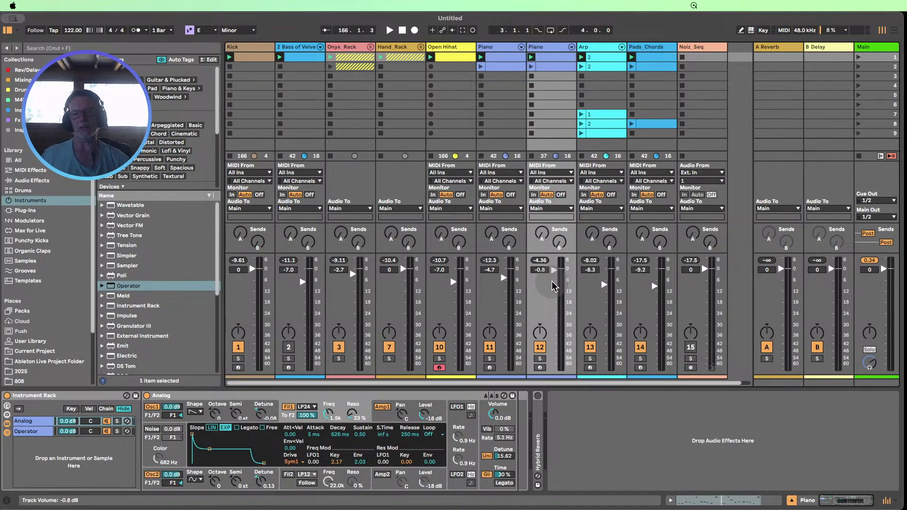
# - Look over the Noiz_Seq effects chain and the scene 2 Piano clip notes, and close the detail view
pyautogui.click(694, 49)
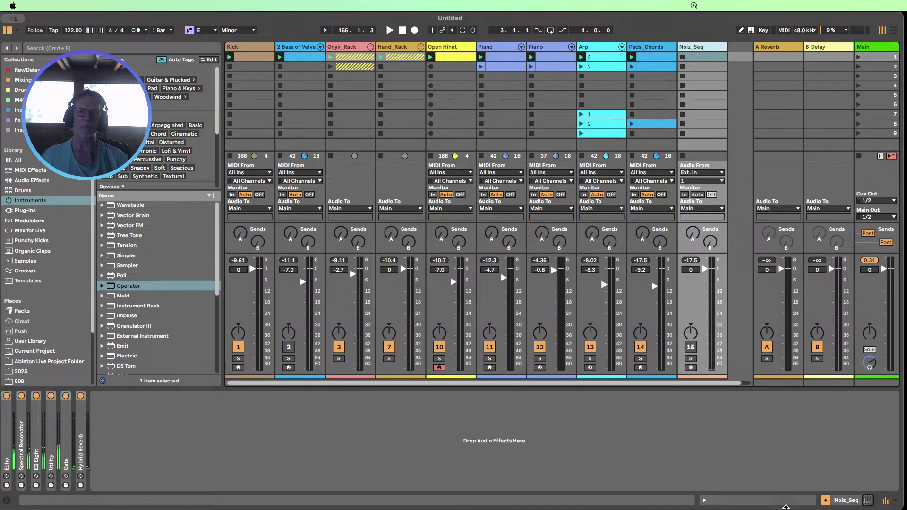
pyautogui.click(825, 500)
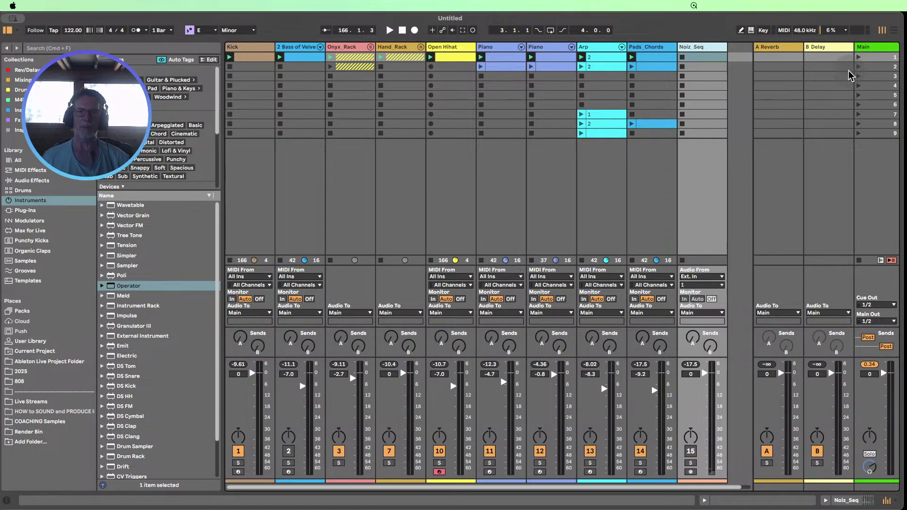
pyautogui.doubleClick(541, 68)
pyautogui.click(499, 68)
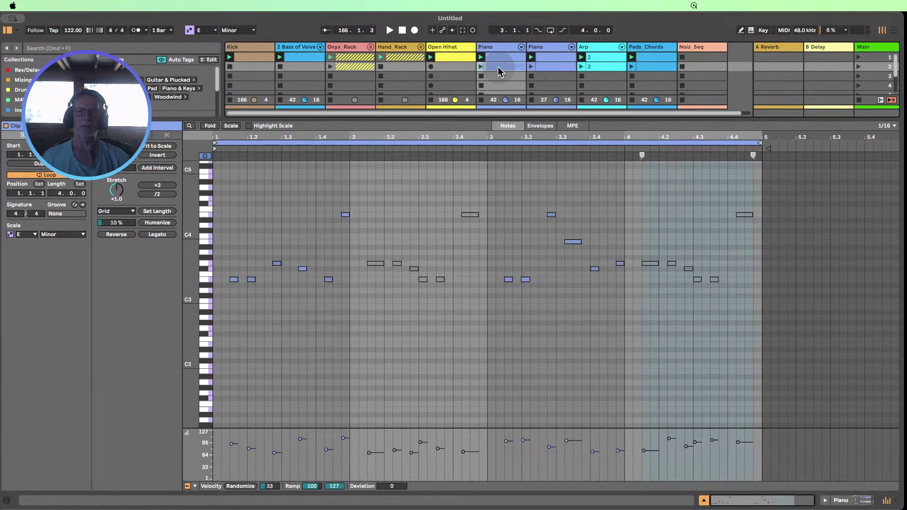
pyautogui.click(704, 501)
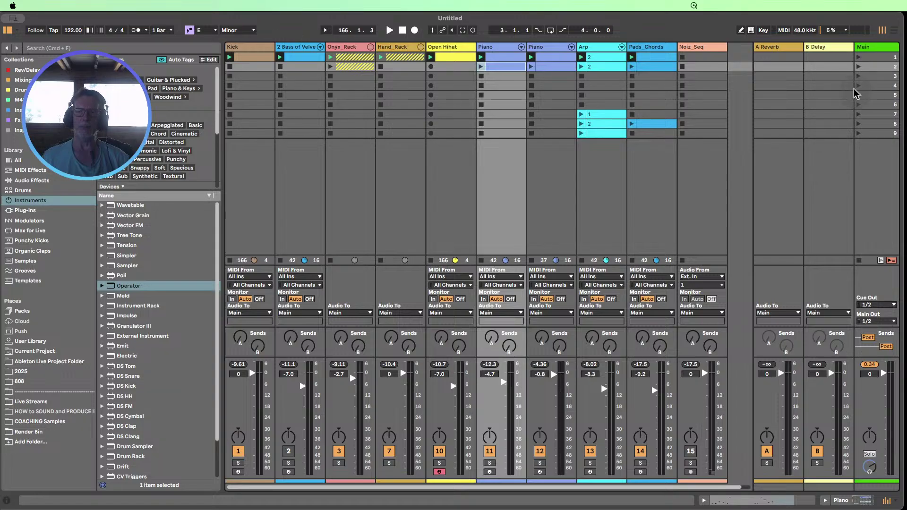
# - Launch scene 2 and activate the Noiz_Seq and bass tracks
pyautogui.click(861, 68)
pyautogui.click(858, 68)
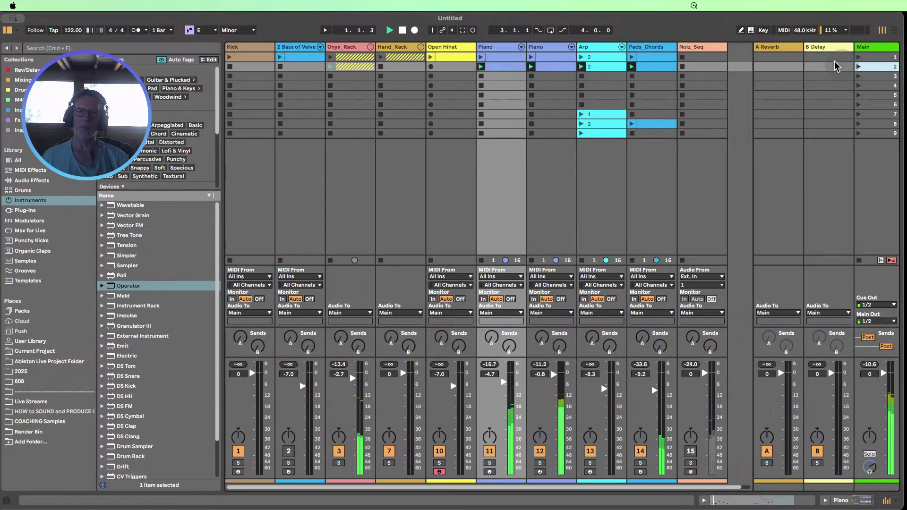
pyautogui.click(690, 452)
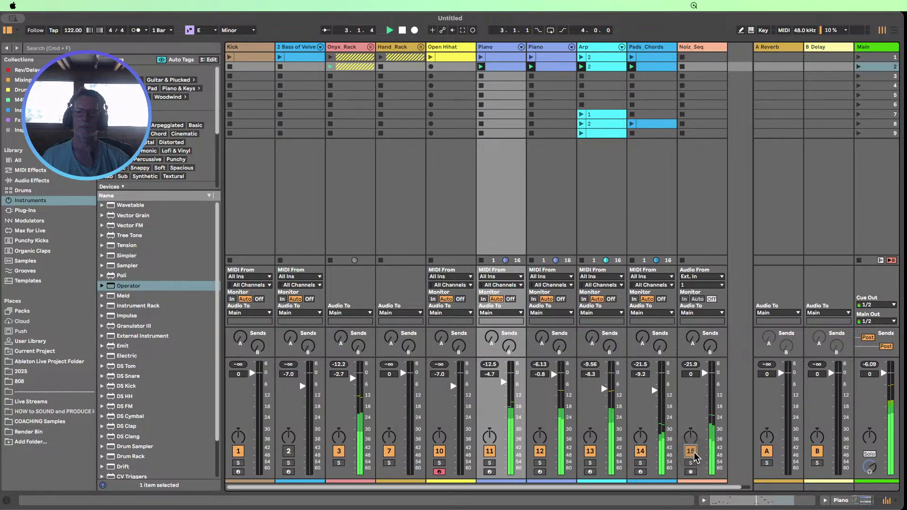
pyautogui.click(290, 452)
pyautogui.click(294, 454)
# - Duplicate the bass track's scene 1 clip into the scene 2 slot and launch the copy
pyautogui.click(288, 69)
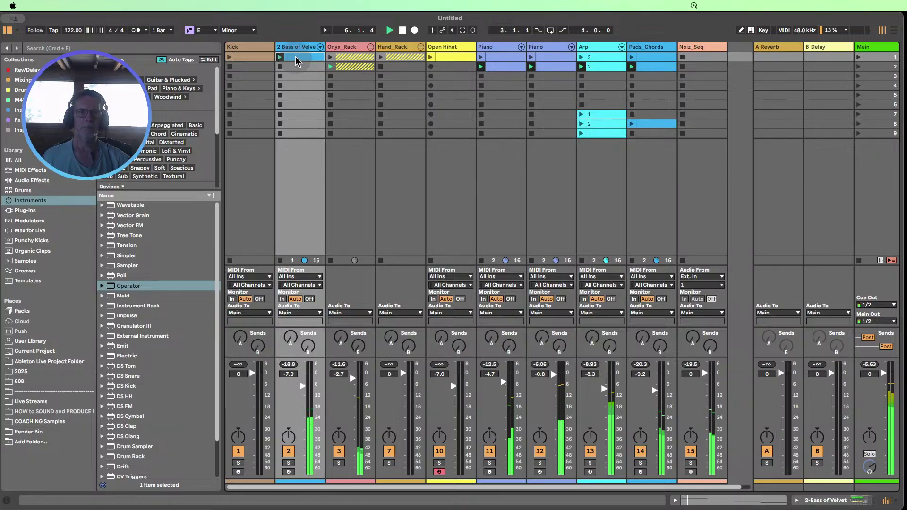
pyautogui.doubleClick(295, 67)
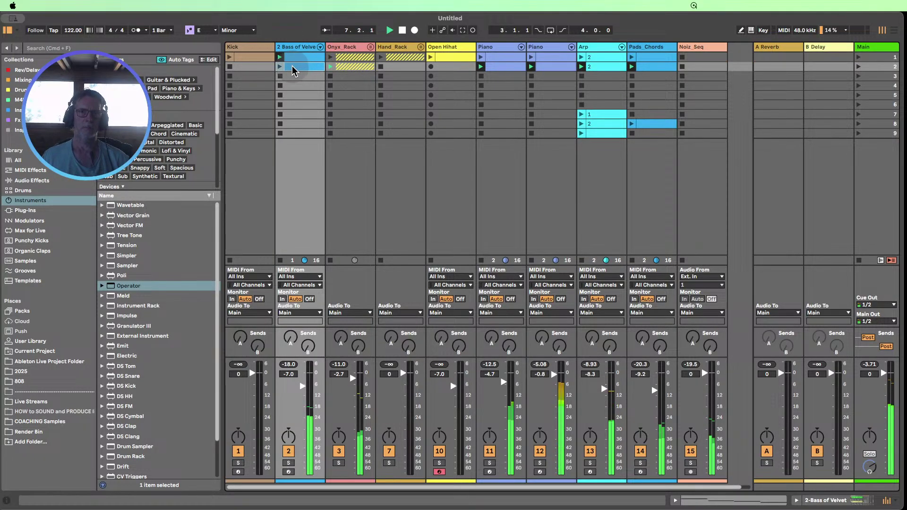
pyautogui.click(280, 67)
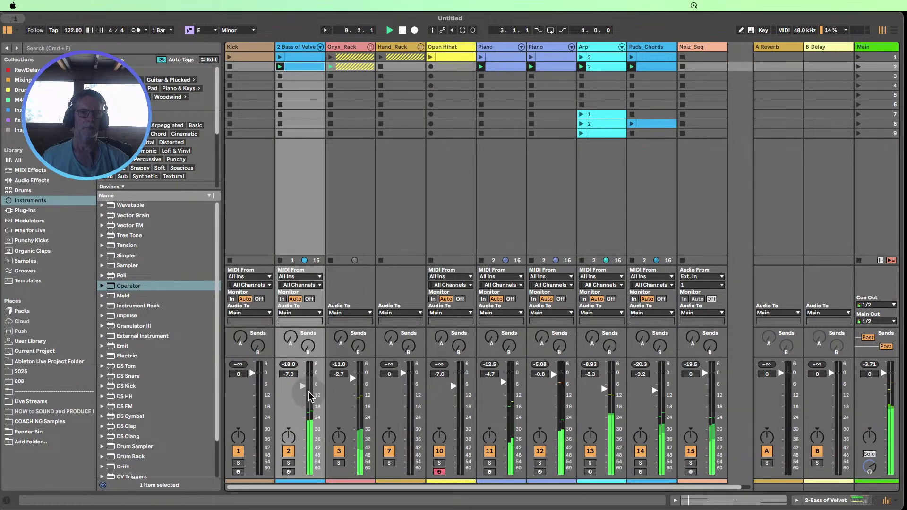
# - Set the bass track's volume to -0.5 dB and transpose all notes of its scene 2 clip up one octave
pyautogui.moveTo(302, 386); pyautogui.dragTo(302, 376)
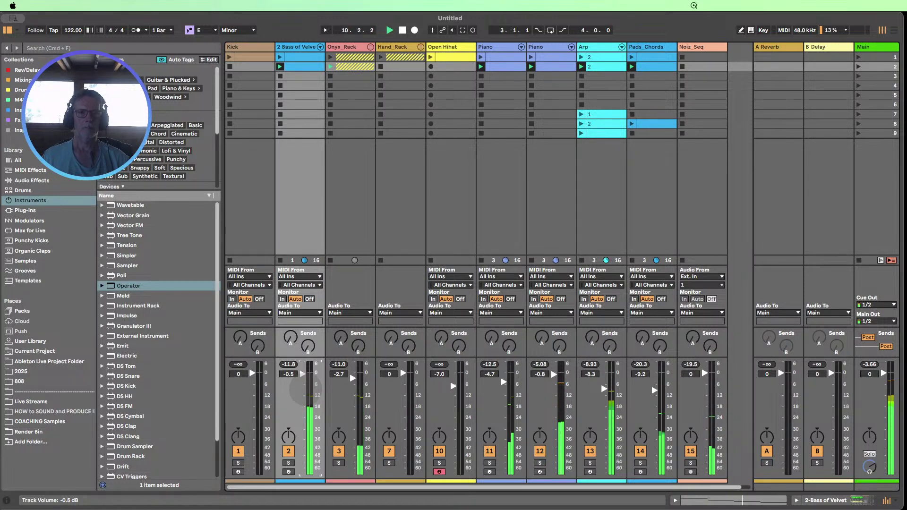
pyautogui.doubleClick(300, 67)
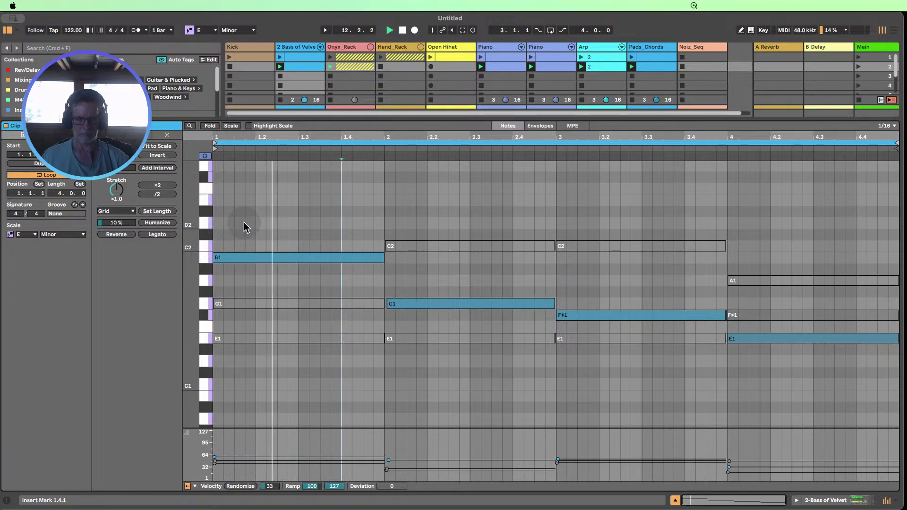
pyautogui.press('super+a')
pyautogui.hotkey('shift', 'Up')
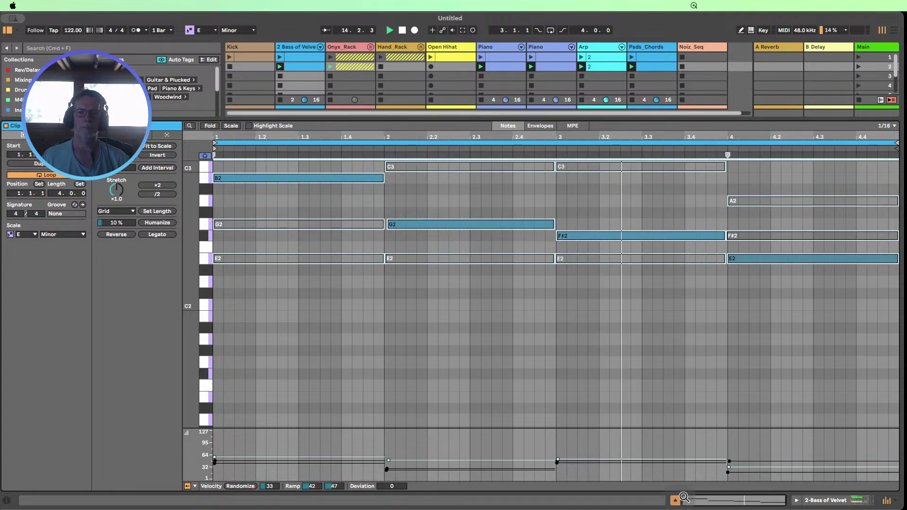
pyautogui.click(675, 500)
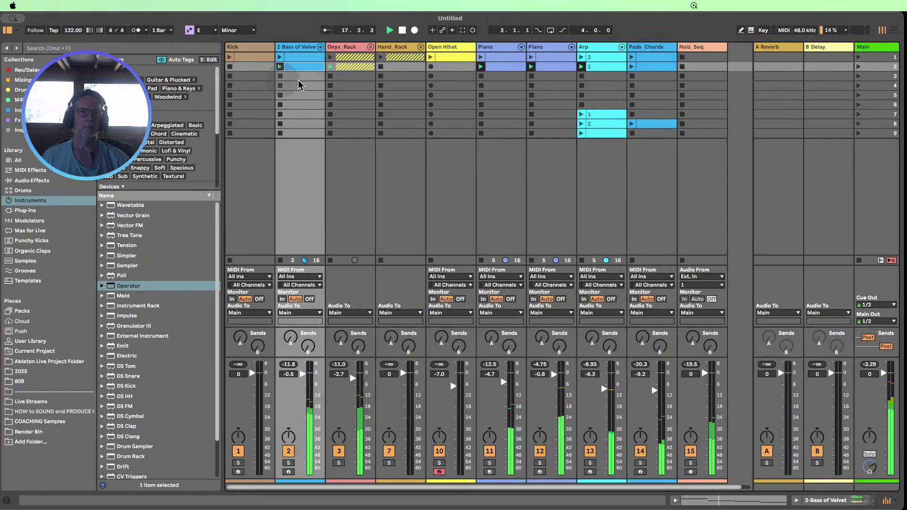
# - Launch the scene 1 clips of the Onyx_Rack, Hand_Rack and Kick tracks
pyautogui.click(331, 58)
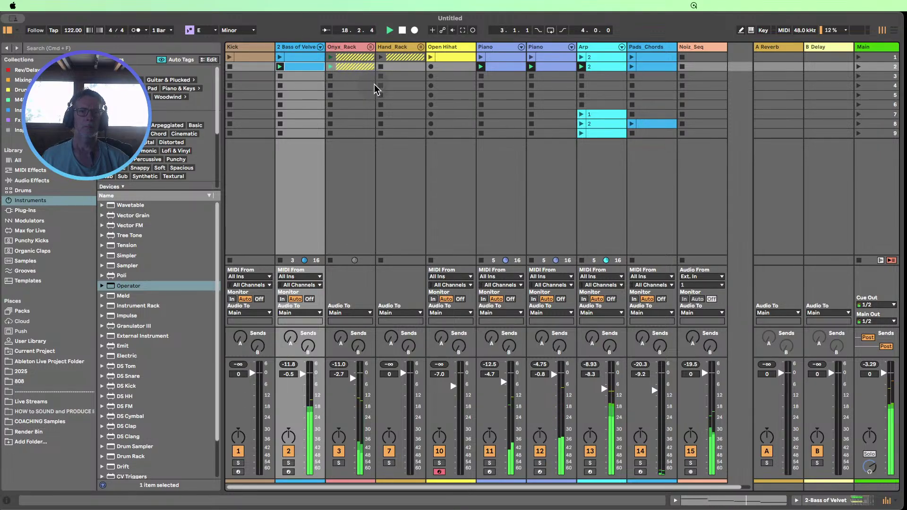
pyautogui.click(381, 57)
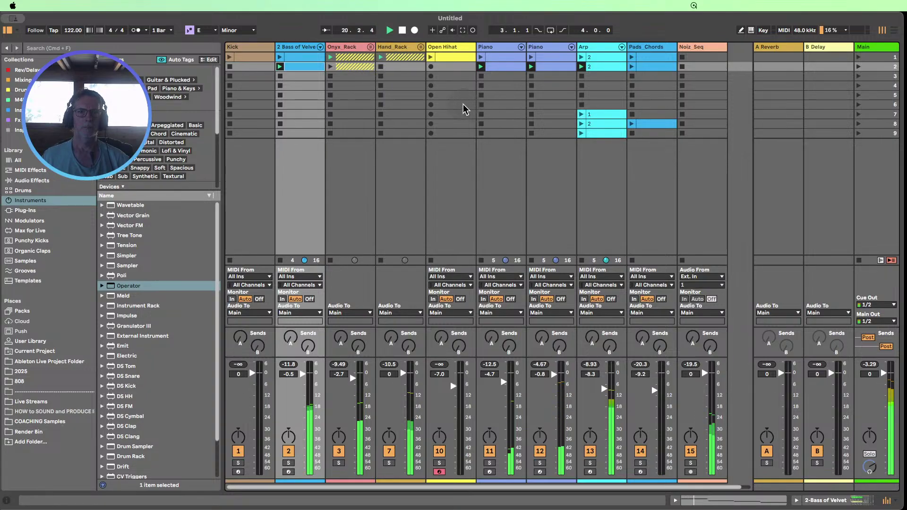
pyautogui.click(230, 57)
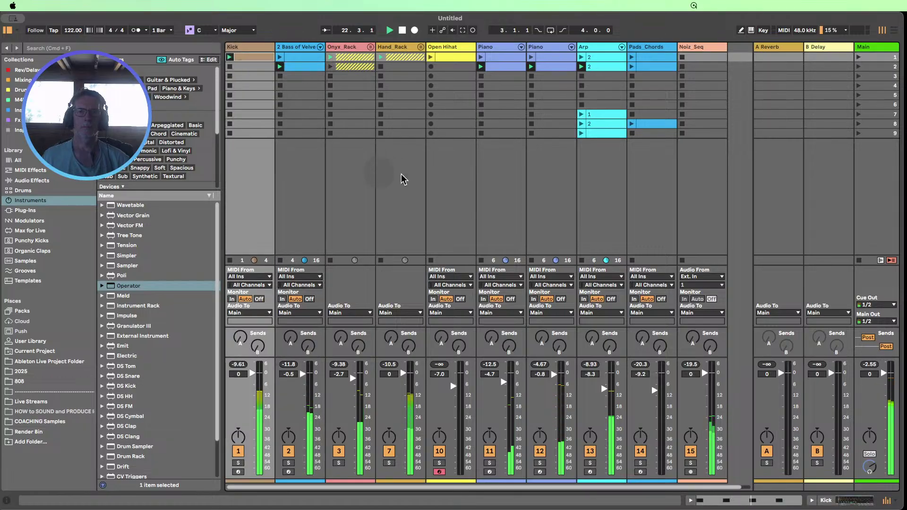
# - Compare the second Piano track's sound with the Analog chain and the Operator chain each switched off and back on
pyautogui.click(537, 61)
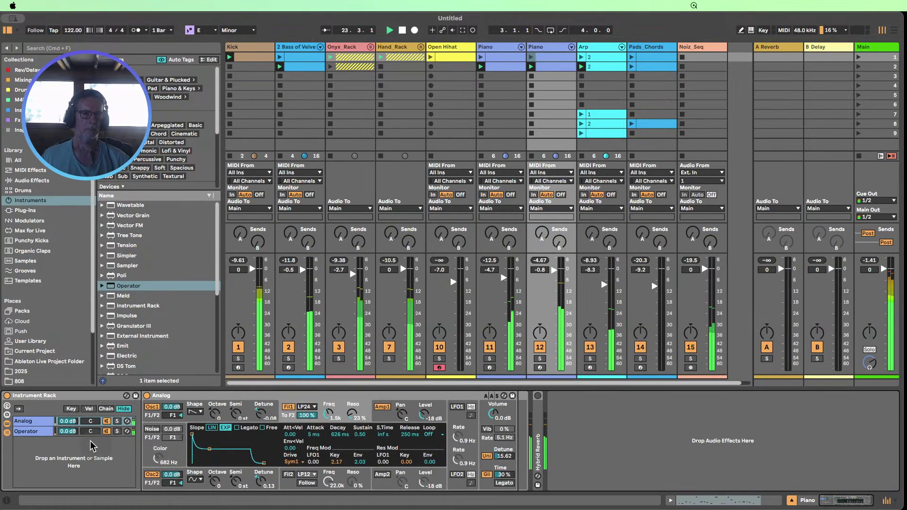
pyautogui.click(107, 421)
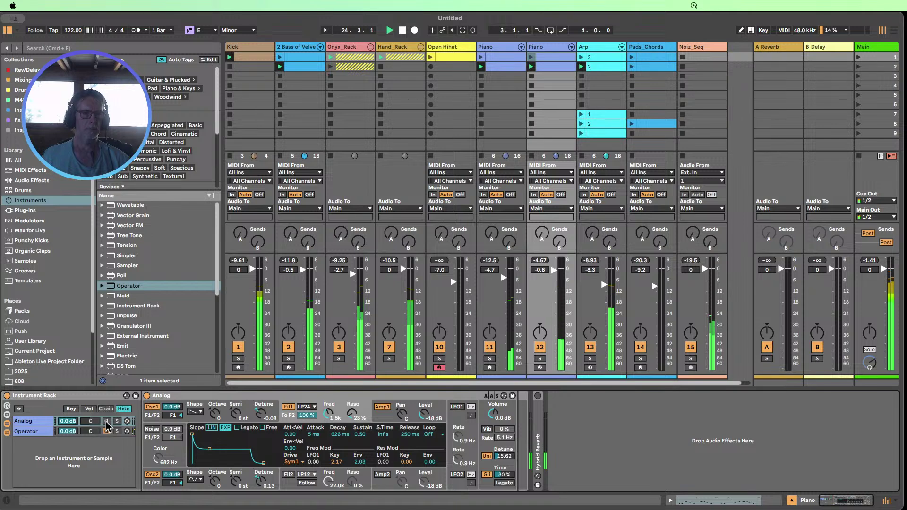
pyautogui.click(107, 421)
pyautogui.click(107, 431)
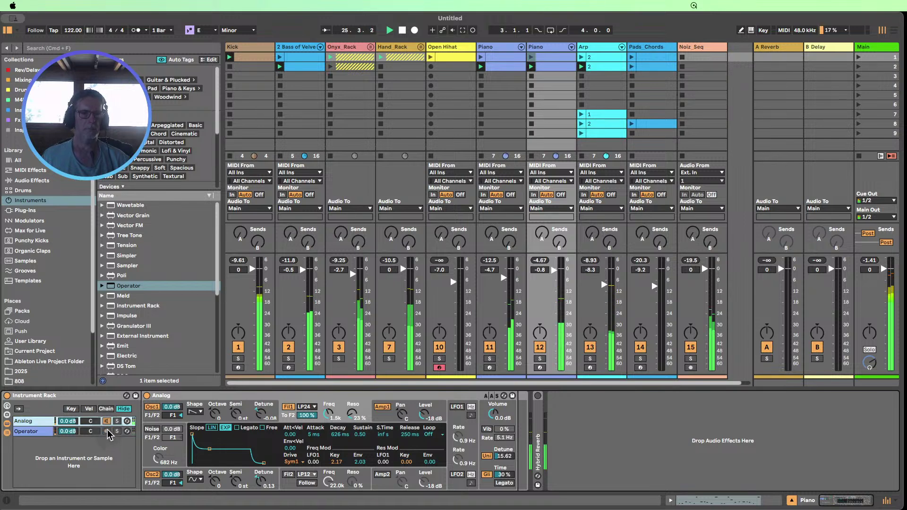
pyautogui.click(107, 431)
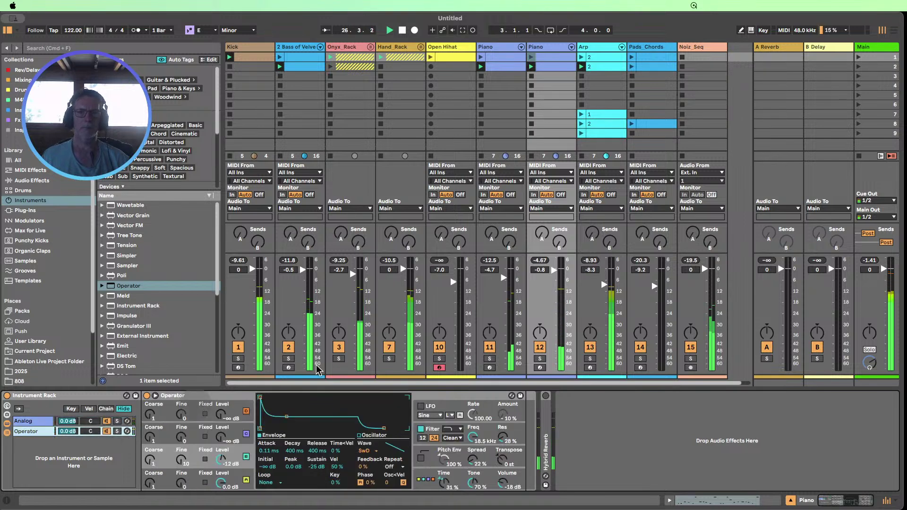
# - Set the first Piano track's volume to -3.3 dB and deactivate the second Piano track
pyautogui.click(490, 347)
pyautogui.click(490, 347)
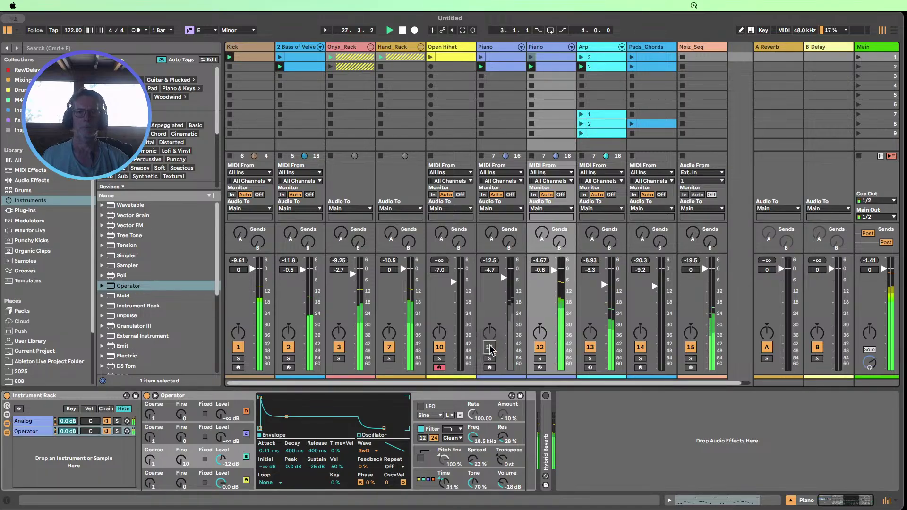
pyautogui.click(489, 348)
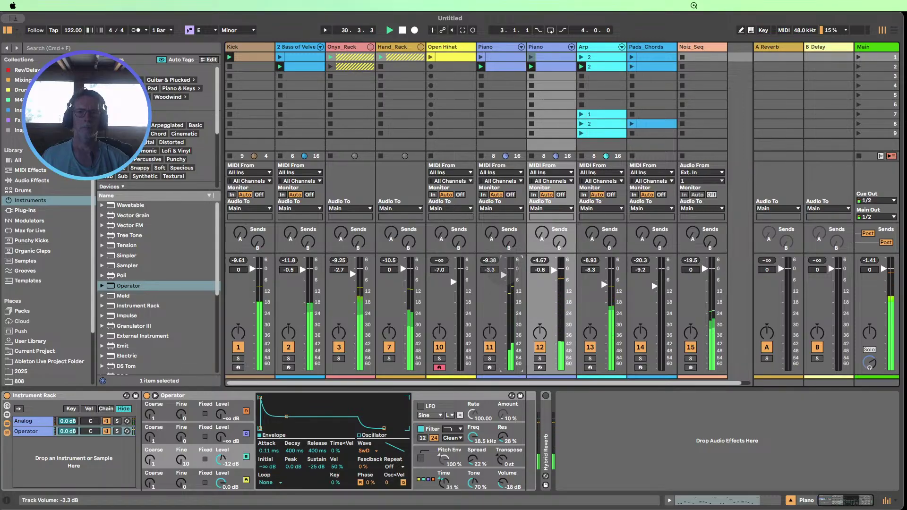
pyautogui.click(539, 347)
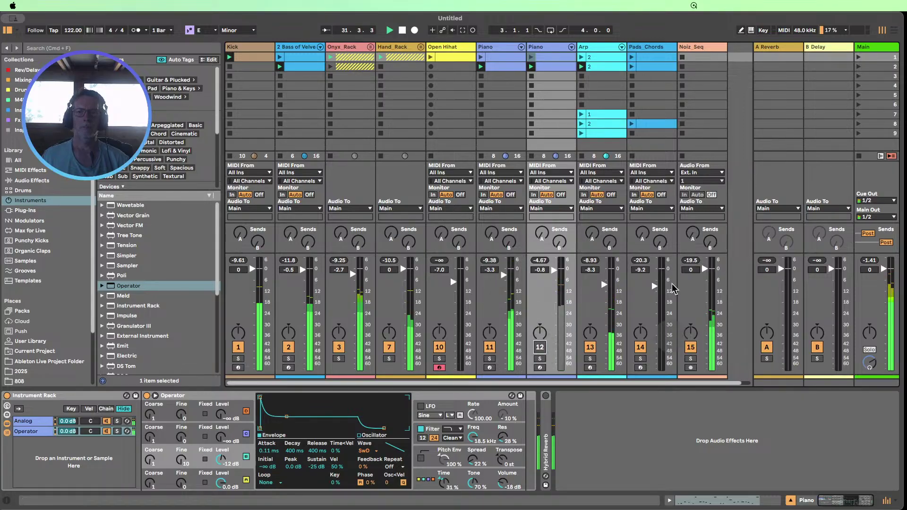
# - Launch the scene 1 clips of Pads_Chords and both Piano tracks, and reactivate the second Piano track
pyautogui.click(665, 122)
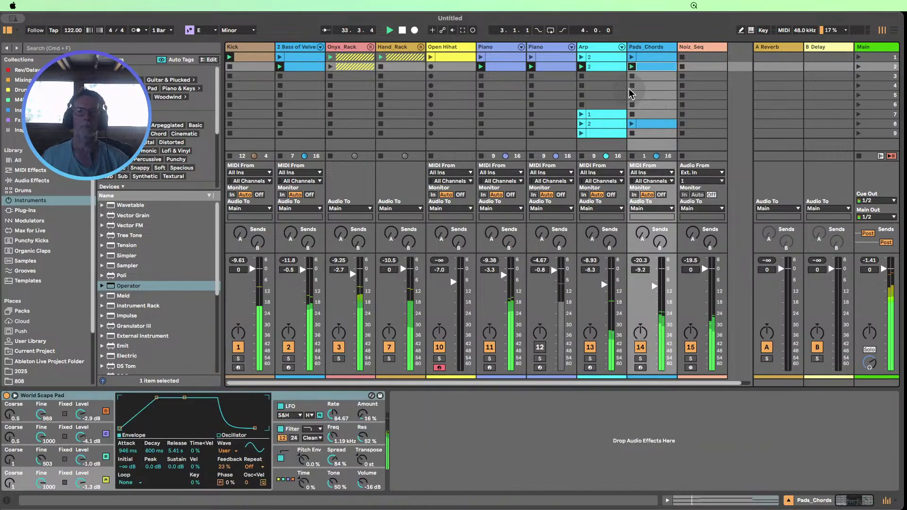
pyautogui.click(633, 57)
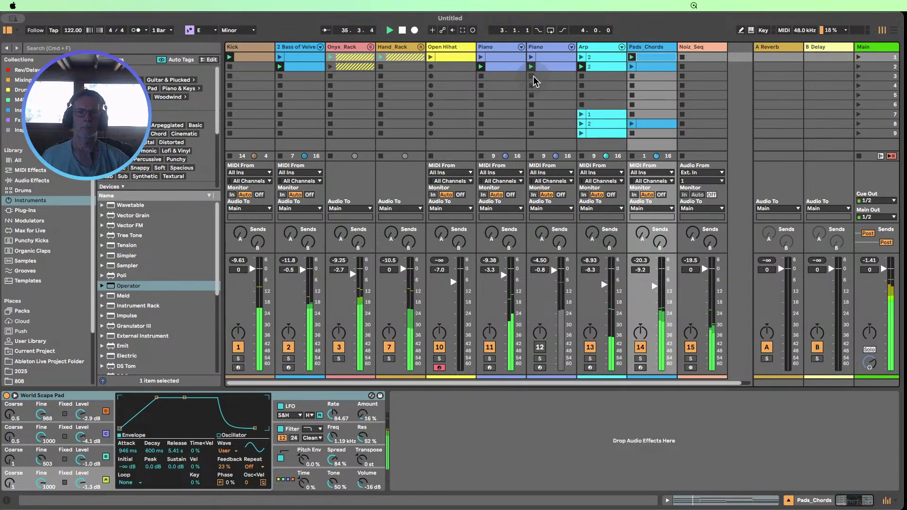
pyautogui.click(531, 57)
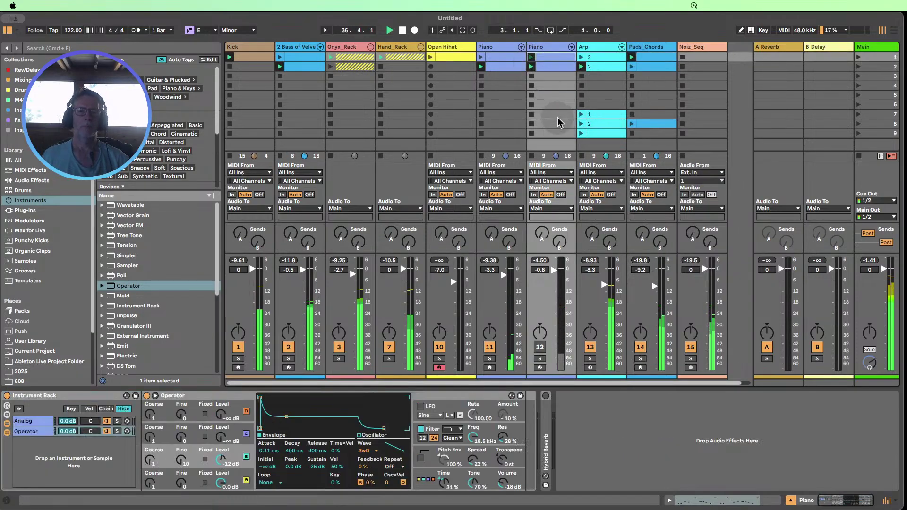
pyautogui.click(542, 347)
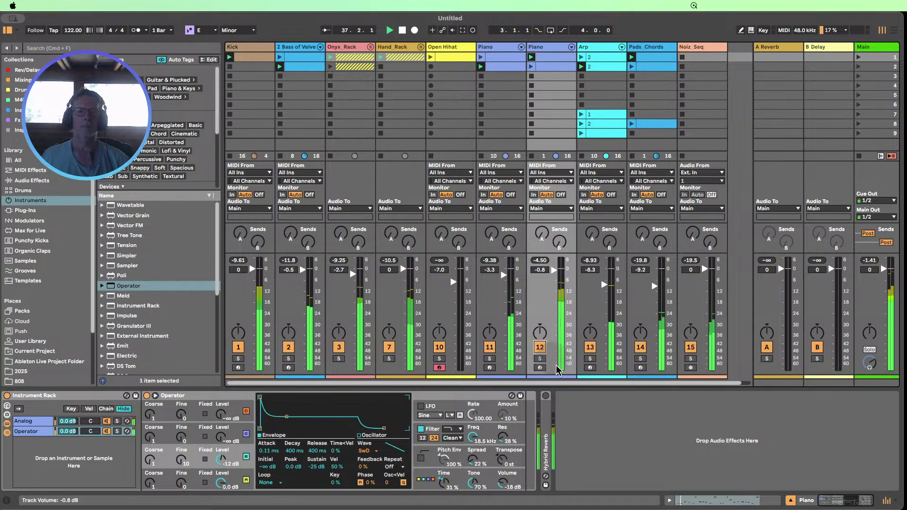
pyautogui.click(481, 57)
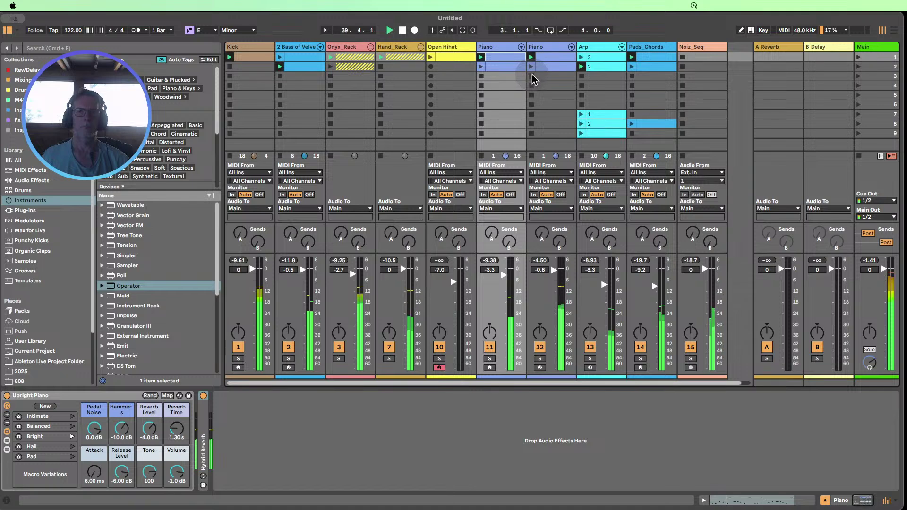
# - Launch the scene 2 clips of both Piano tracks and name each of these clips 2
pyautogui.doubleClick(488, 68)
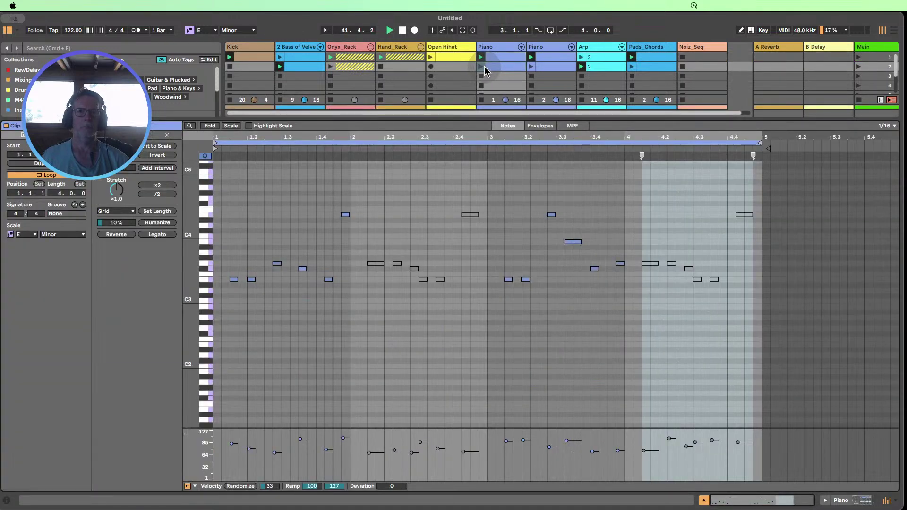
pyautogui.click(703, 500)
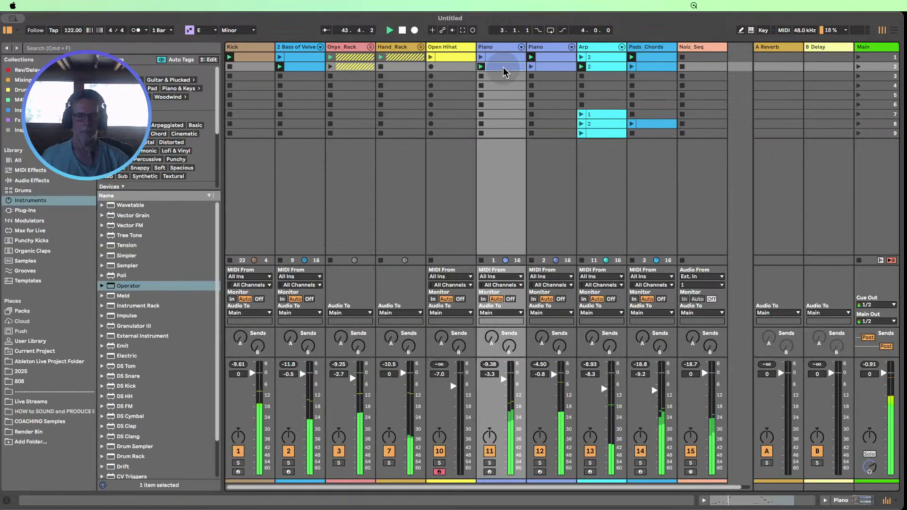
pyautogui.press('super+r')
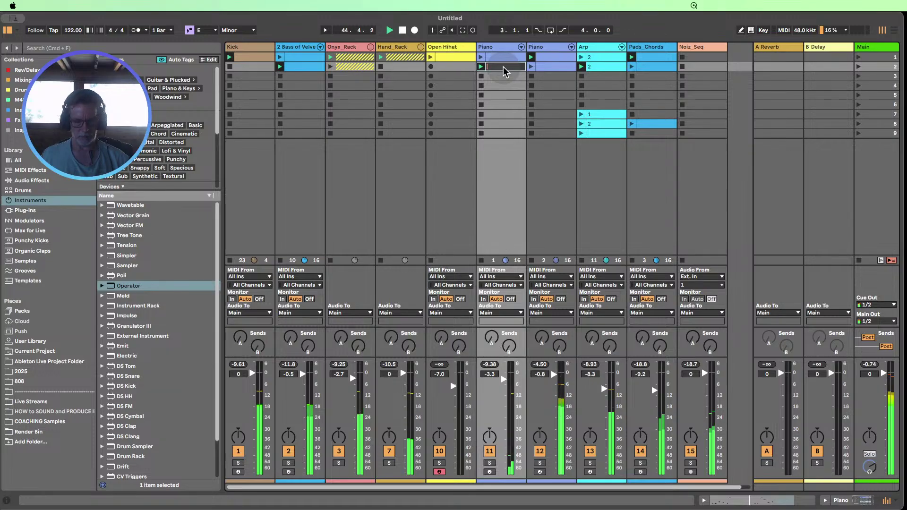
pyautogui.write('2')
pyautogui.click(546, 68)
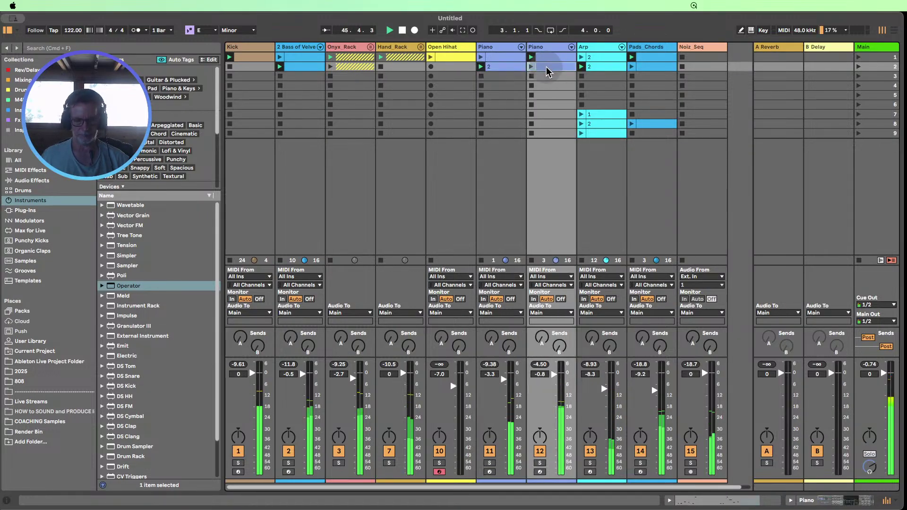
pyautogui.press('super+r')
pyautogui.press('Return')
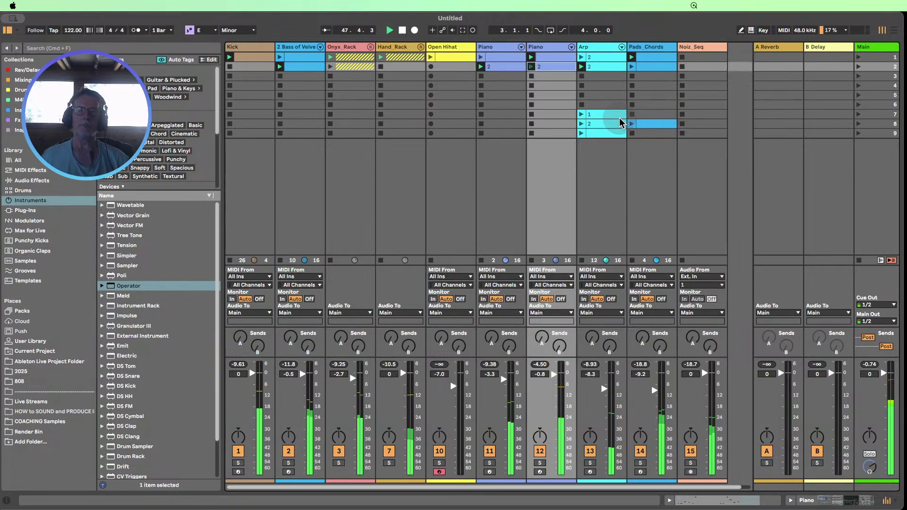
# - Launch the Open Hihat clip and compare the mix with Pads_Chords and each Piano briefly muted, leaving the bass track deactivated
pyautogui.click(430, 57)
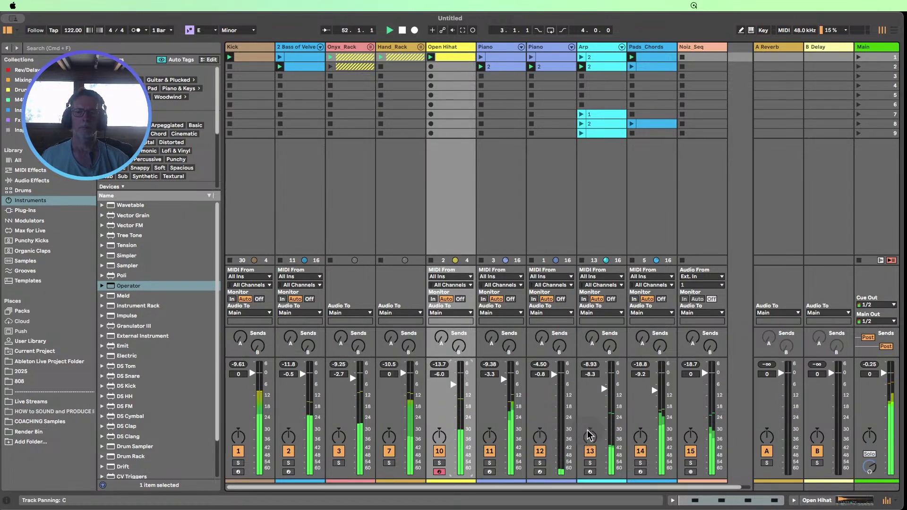
pyautogui.click(643, 452)
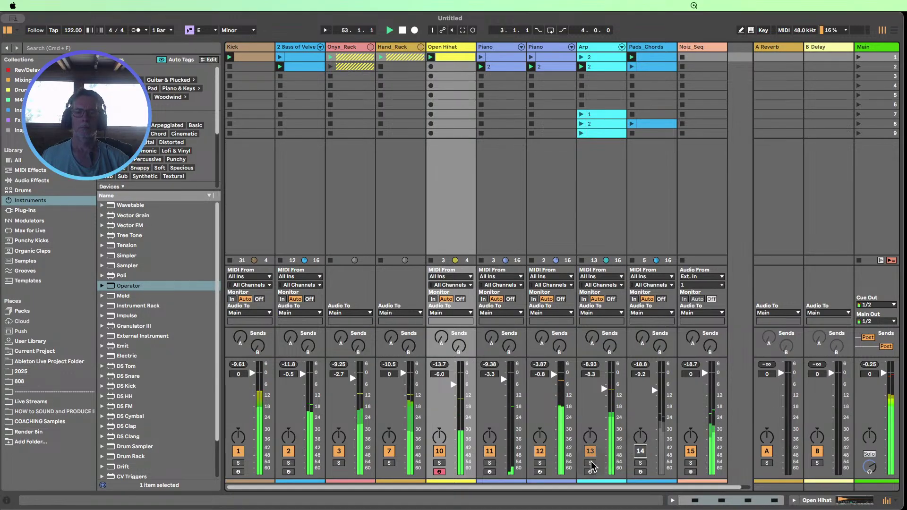
pyautogui.click(542, 453)
pyautogui.click(541, 453)
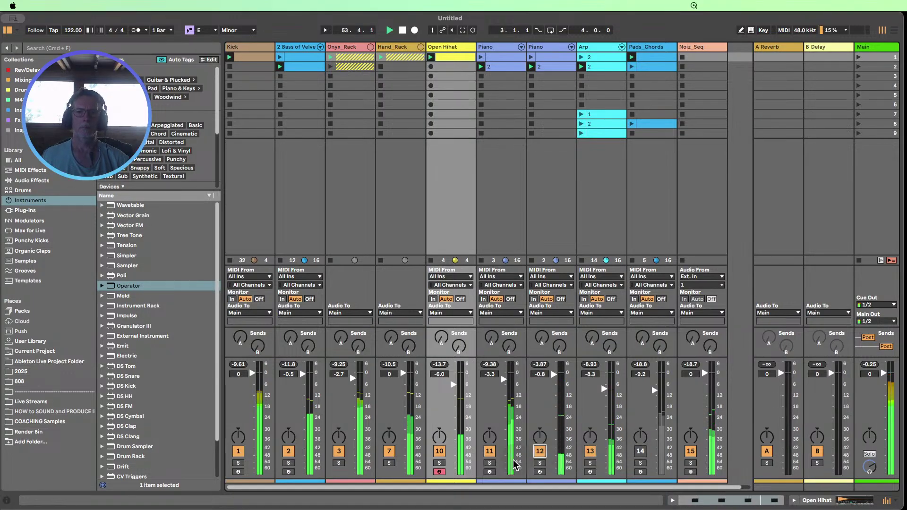
pyautogui.click(489, 451)
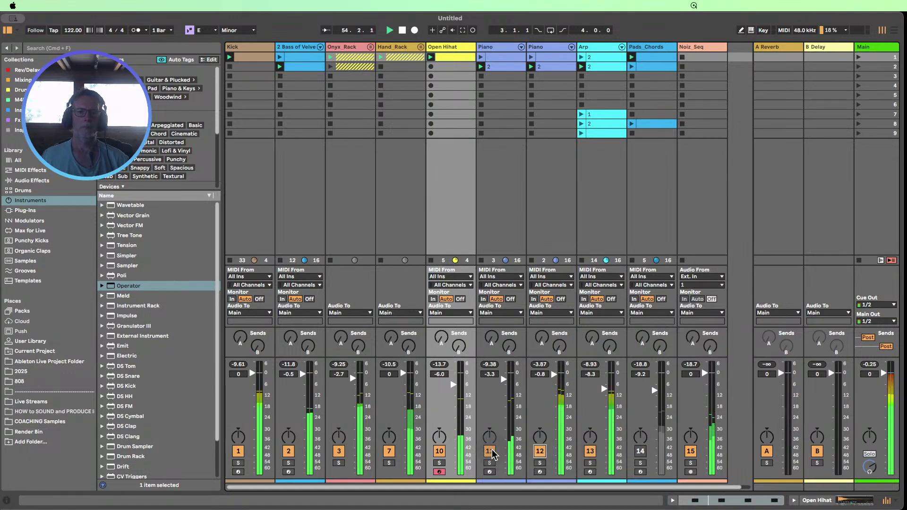
pyautogui.click(288, 451)
pyautogui.click(489, 452)
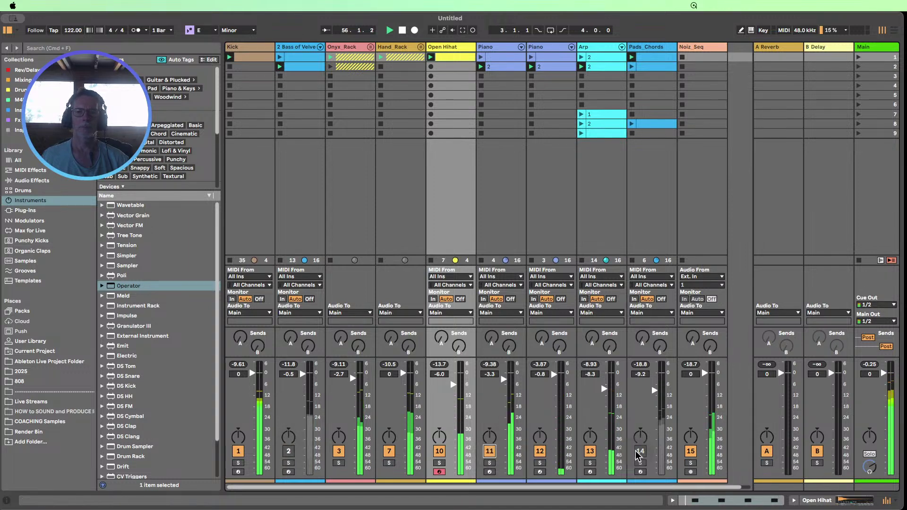
pyautogui.click(639, 451)
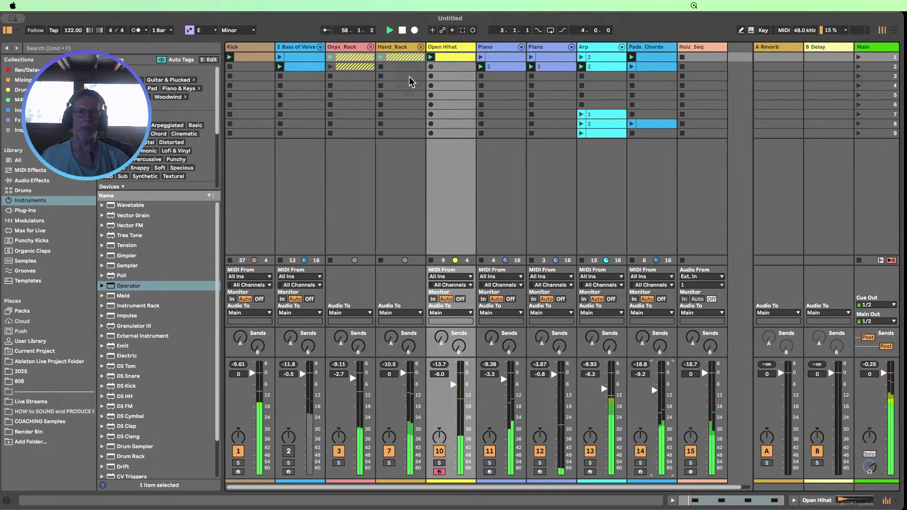
# - Examine the chord notes in the bass track's scene 2 clip with playback stopped
pyautogui.click(294, 76)
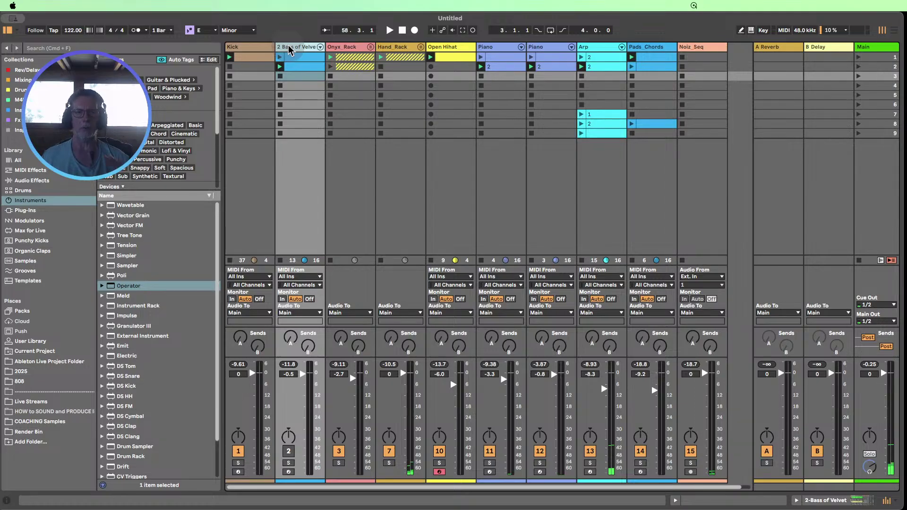
pyautogui.click(305, 70)
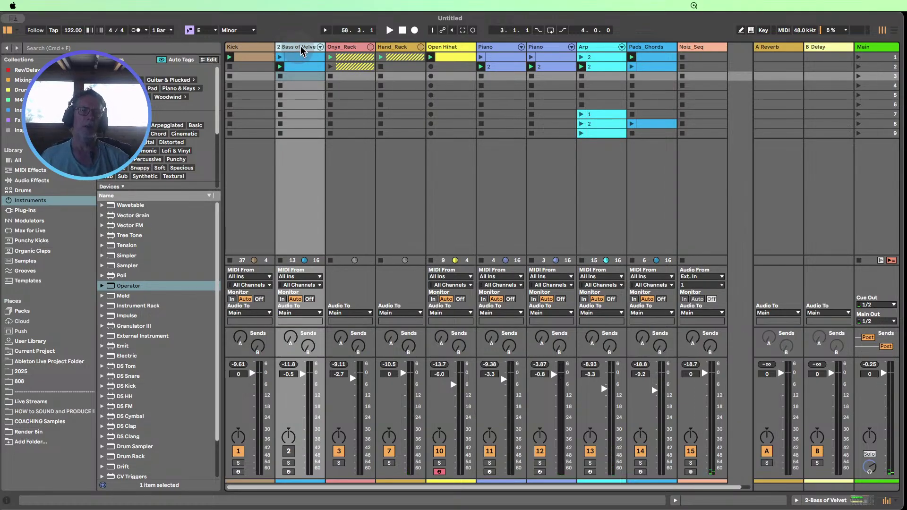
pyautogui.doubleClick(305, 70)
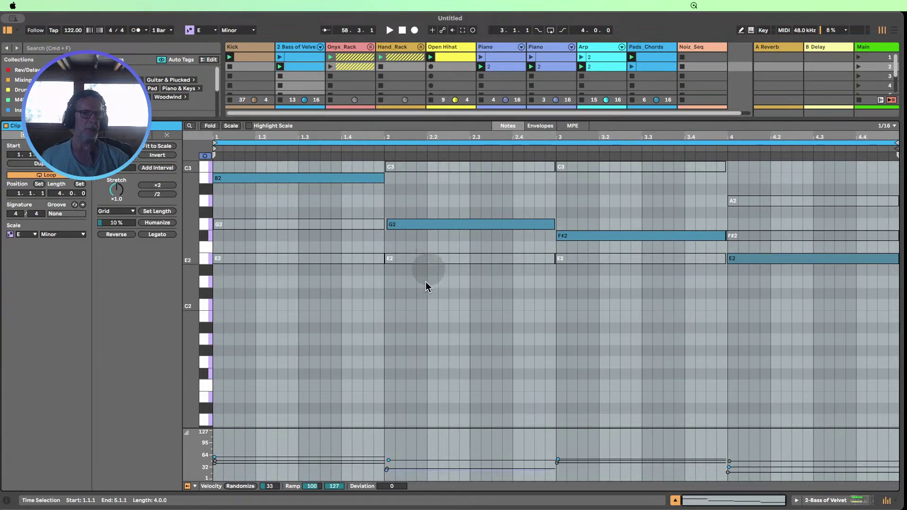
pyautogui.scroll(5, 331, 311)
pyautogui.scroll(1, 193, 340)
pyautogui.moveTo(193, 340); pyautogui.dragTo(183, 340)
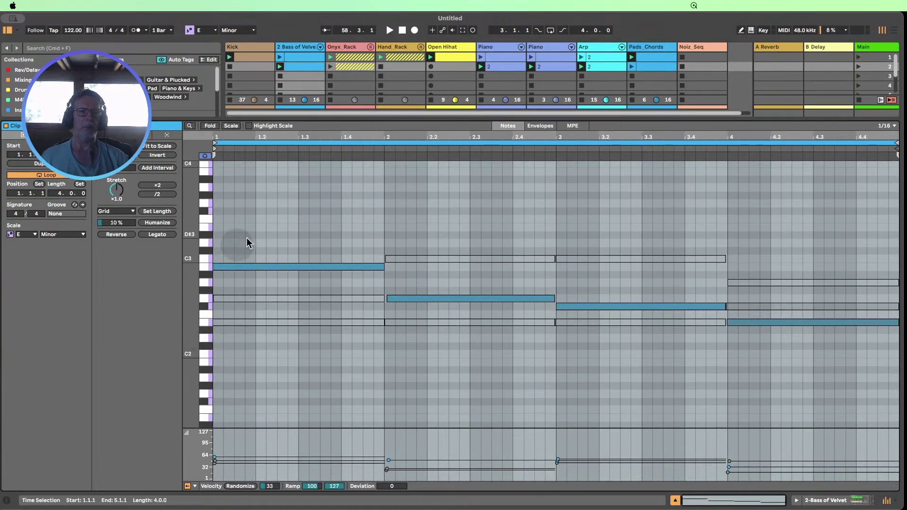
pyautogui.moveTo(249, 215); pyautogui.dragTo(800, 413)
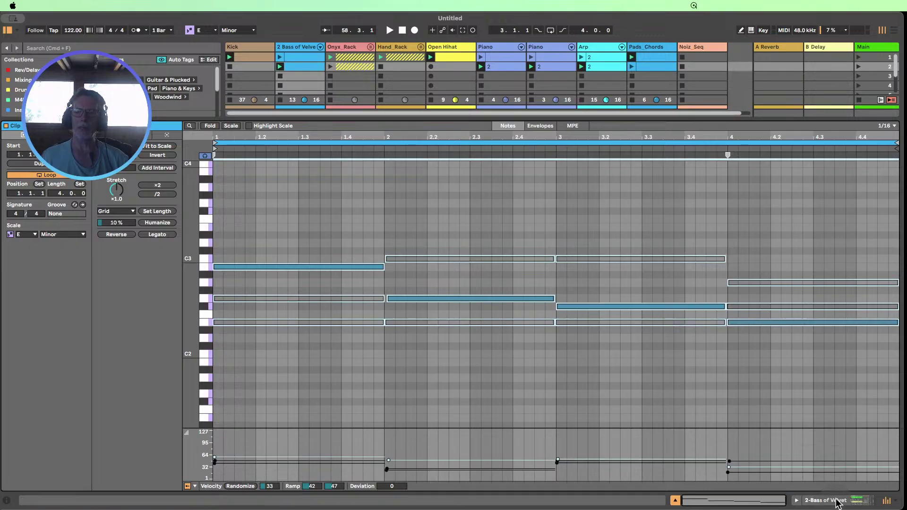
pyautogui.click(796, 499)
pyautogui.click(797, 501)
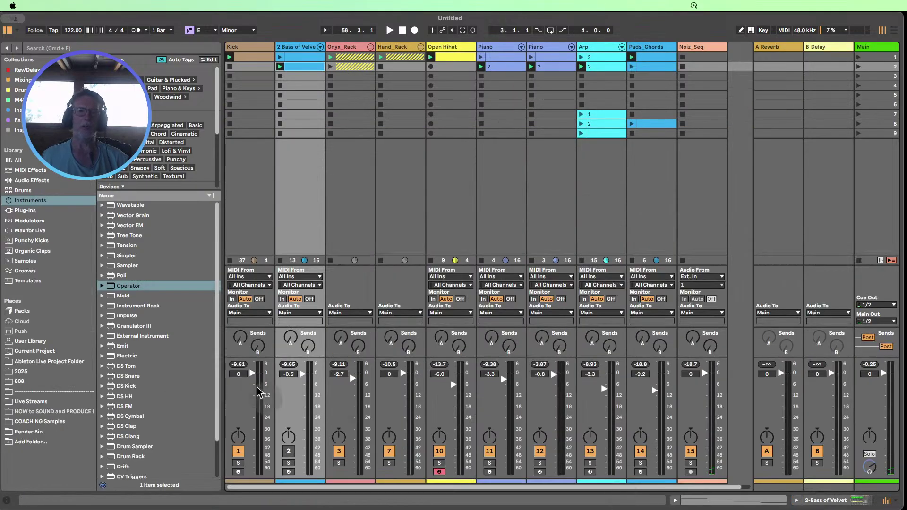
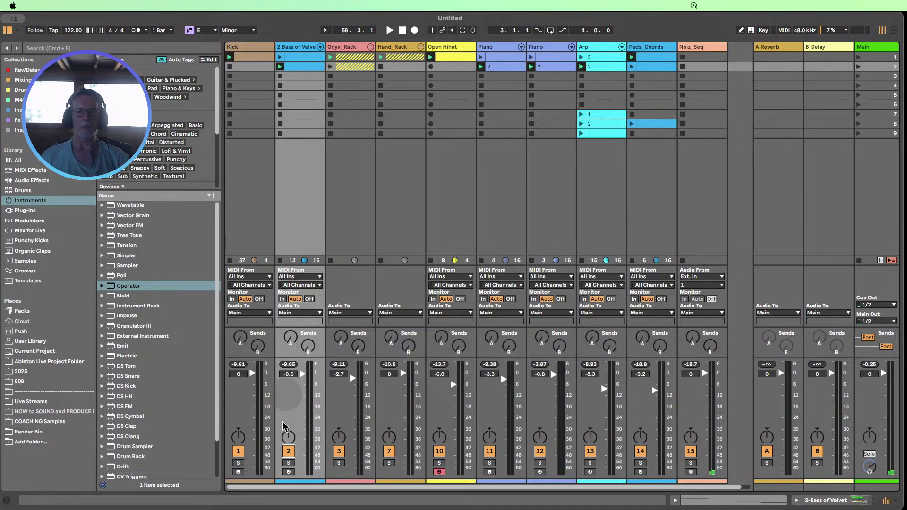
# - Launch scene 1 with the bass, both Piano, Arp, Pads_Chords and Noiz_Seq tracks deactivated
pyautogui.click(289, 451)
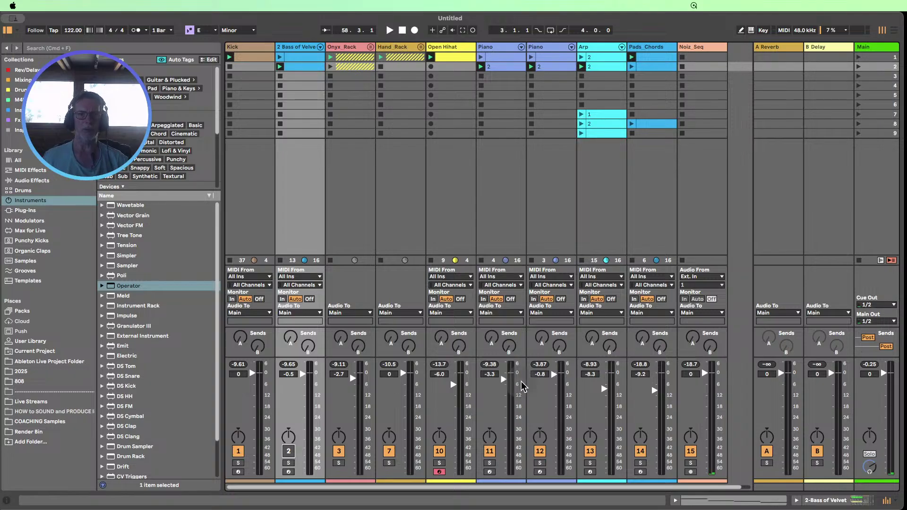
pyautogui.click(490, 450)
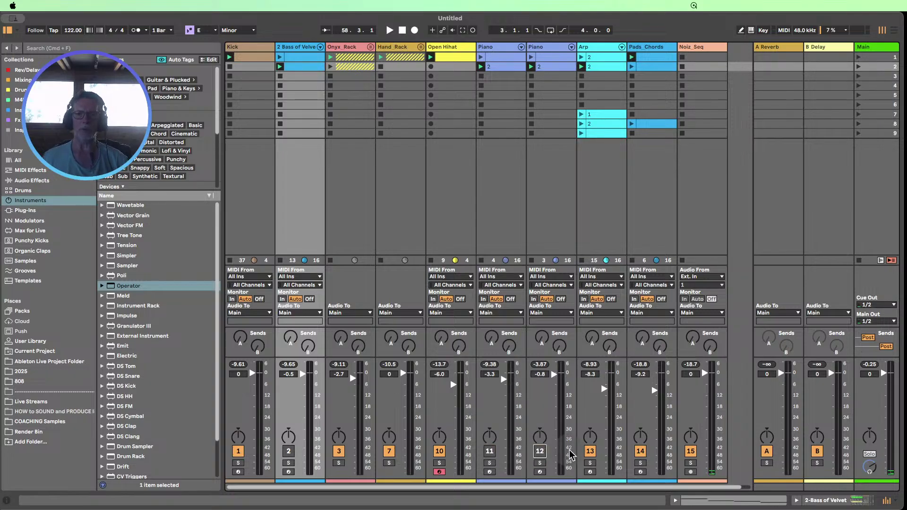
pyautogui.click(590, 451)
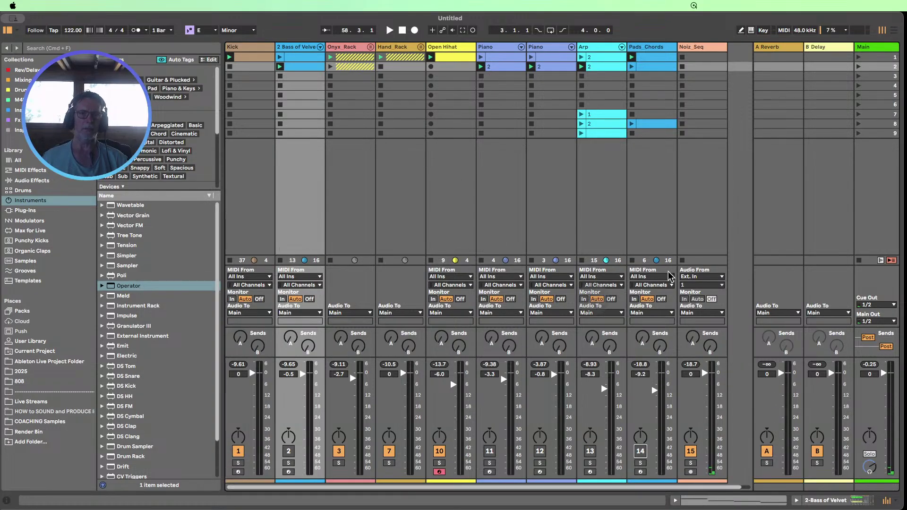
pyautogui.click(859, 58)
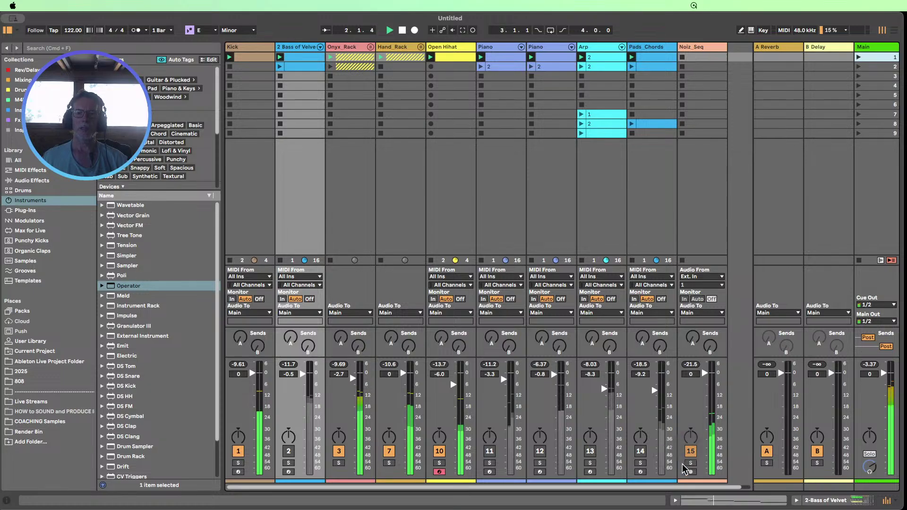
pyautogui.click(690, 451)
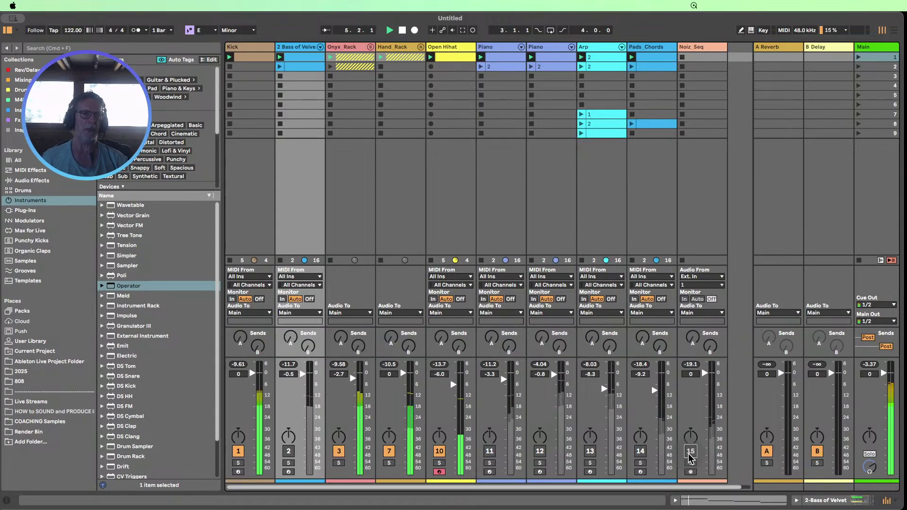
# - Insert a MIDI track after Kick and create an empty one-bar clip in its scene 1 slot
pyautogui.rightClick(241, 51)
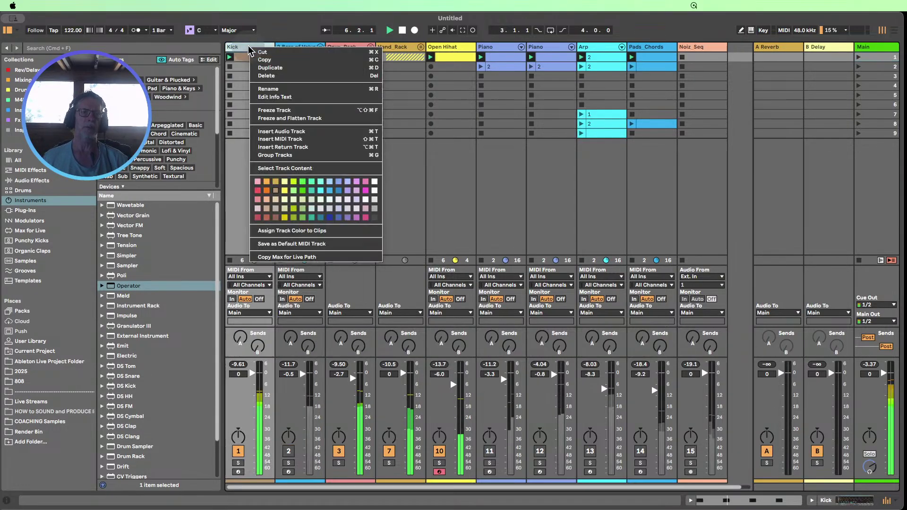
pyautogui.click(284, 140)
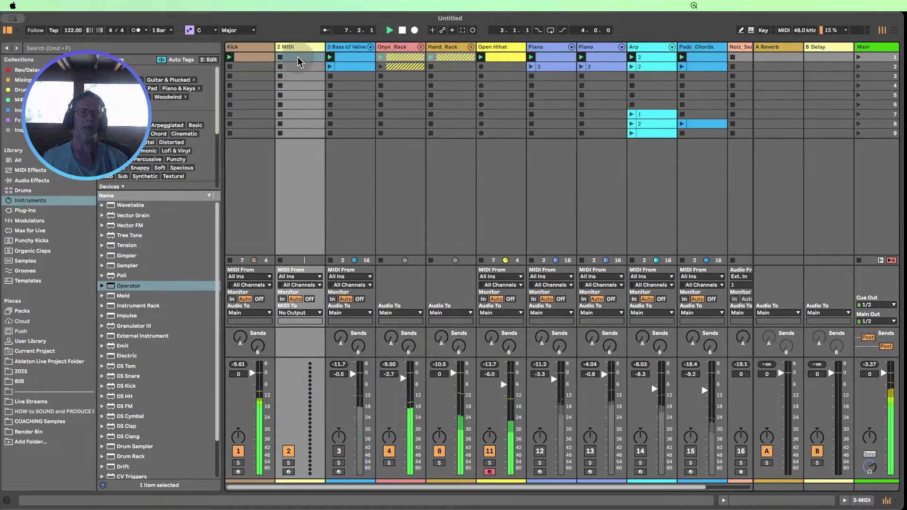
pyautogui.doubleClick(299, 57)
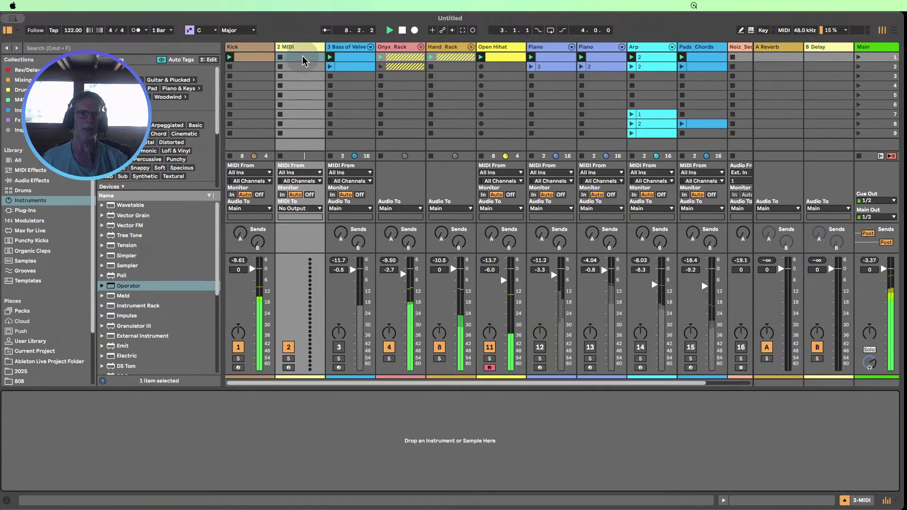
pyautogui.click(307, 376)
# - Draw sixteenth-length C3 notes on beats 2 and 4 of the new clip and randomize their velocities
pyautogui.press('b')
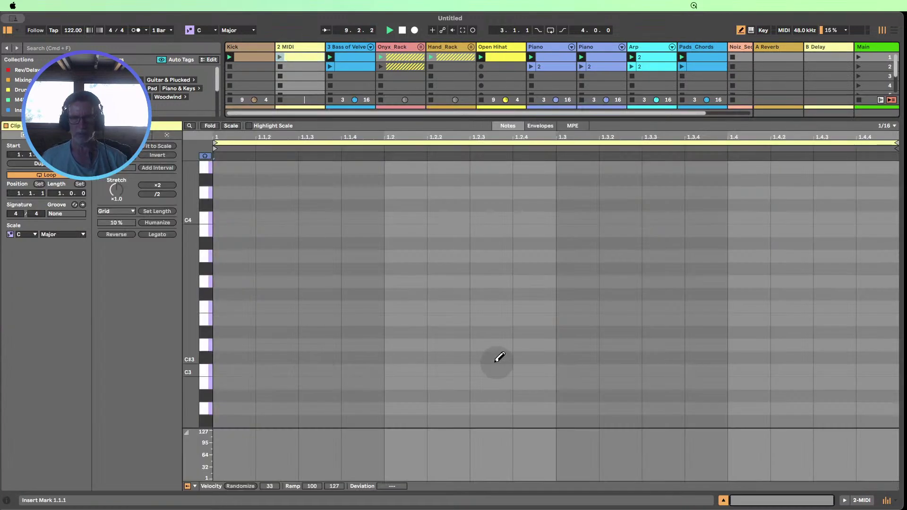
pyautogui.click(407, 370)
pyautogui.click(745, 369)
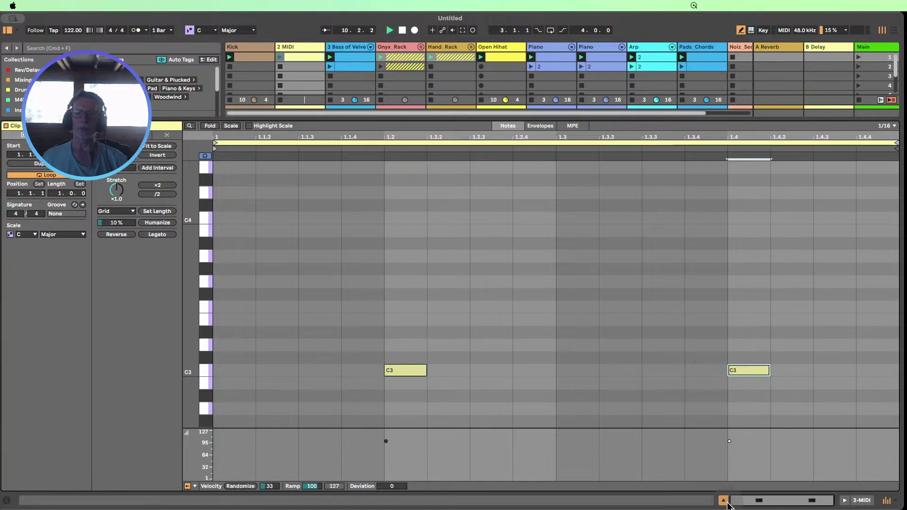
pyautogui.click(247, 489)
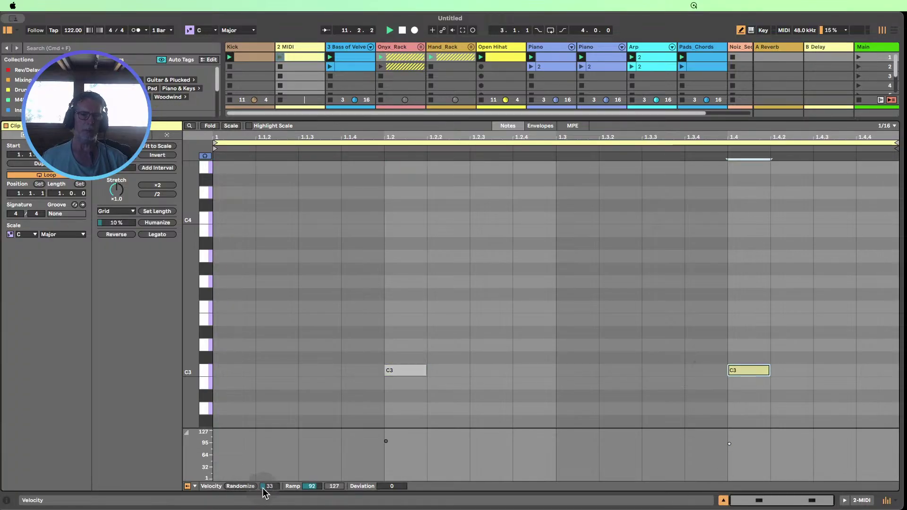
pyautogui.click(723, 500)
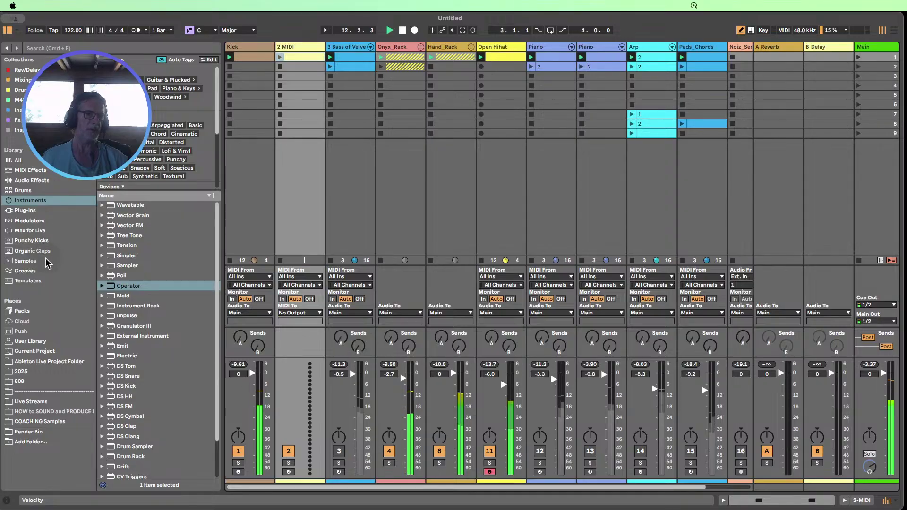
# - Load the SSH_Clap_70 sample from Organic Claps onto the new MIDI track and launch its scene 1 clip
pyautogui.click(34, 251)
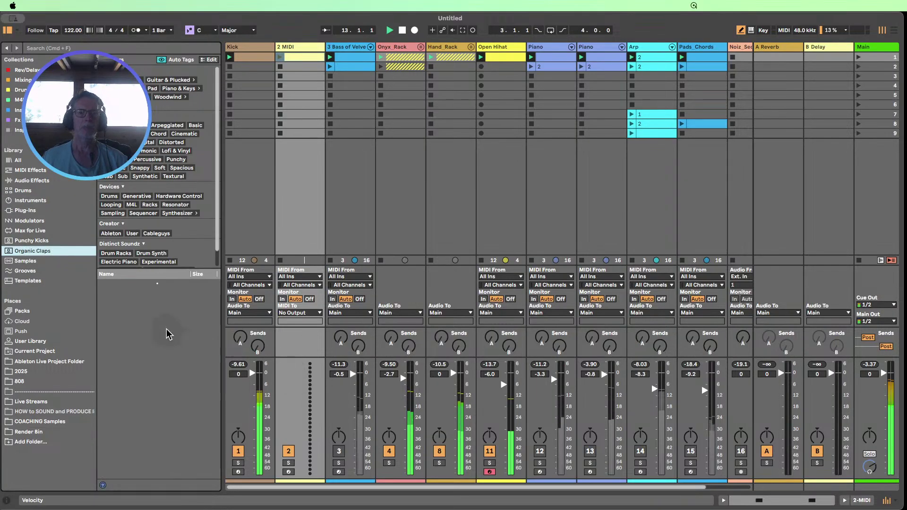
pyautogui.click(131, 284)
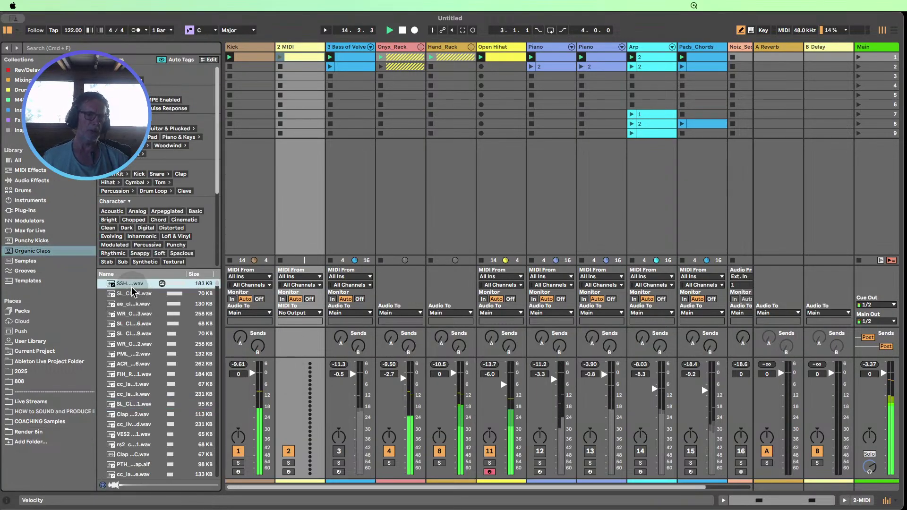
pyautogui.doubleClick(296, 48)
pyautogui.moveTo(123, 285); pyautogui.dragTo(135, 422)
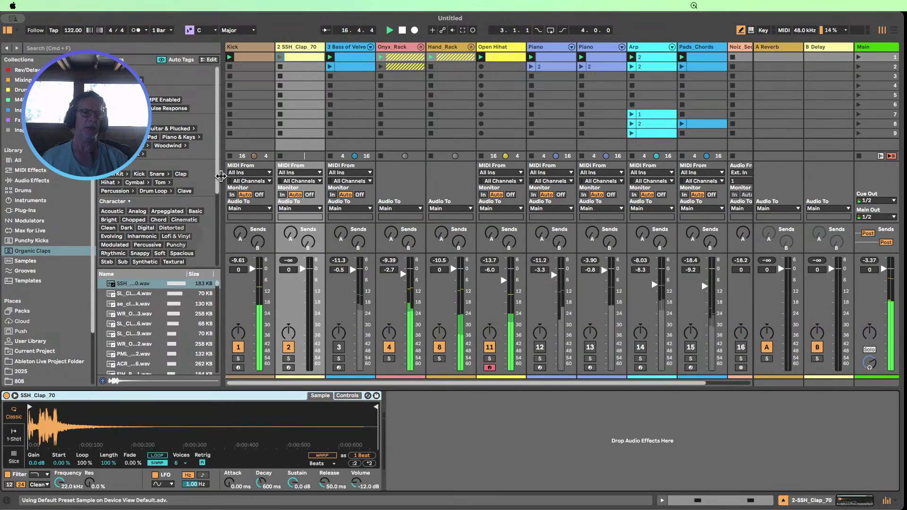
pyautogui.click(278, 58)
# - Set the clap track's volume to -7.8 dB and replace its sample with SL_CLAP_44
pyautogui.moveTo(302, 270); pyautogui.dragTo(302, 283)
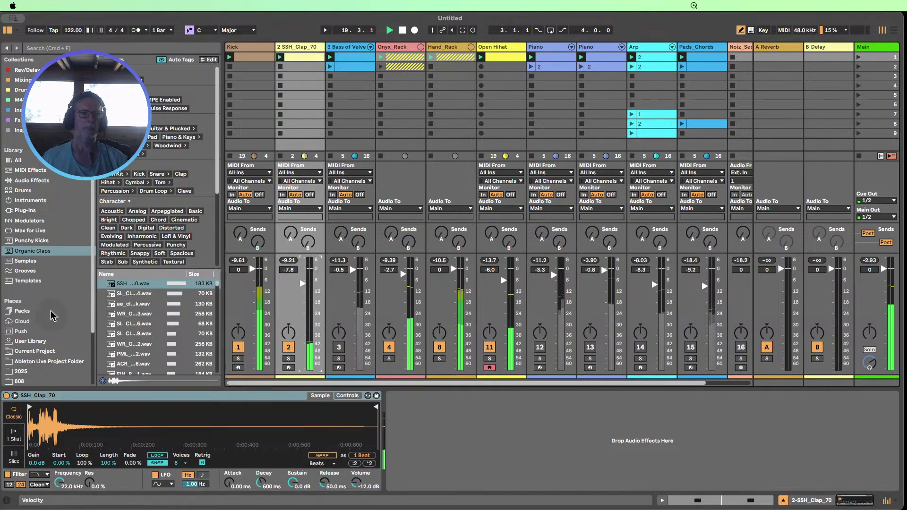
pyautogui.moveTo(137, 293); pyautogui.dragTo(133, 414)
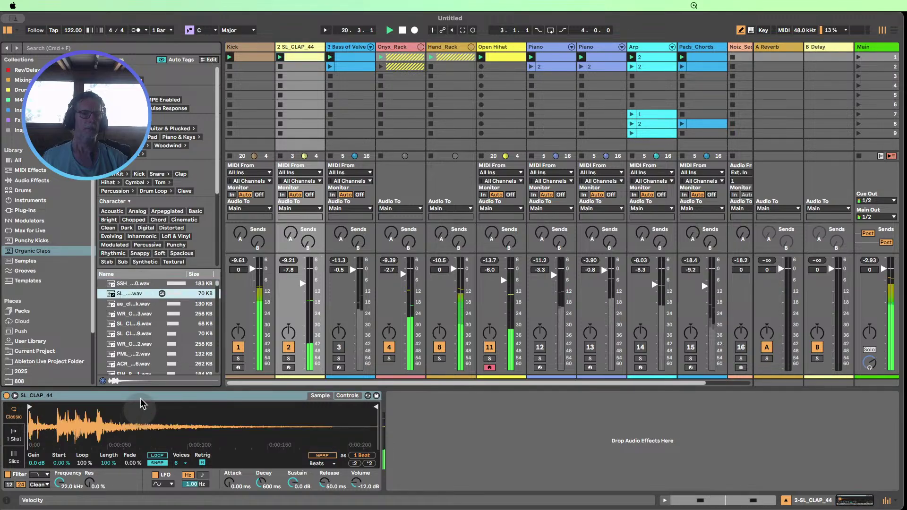
# - Try WR_OT_CLSNR_23, SL_CLAP_46, WR_OT_CLSNR_22, ACR_CLAP6 and the neighbouring Organic Claps samples on the clap track
pyautogui.moveTo(130, 304); pyautogui.dragTo(129, 412)
pyautogui.moveTo(126, 315); pyautogui.dragTo(132, 413)
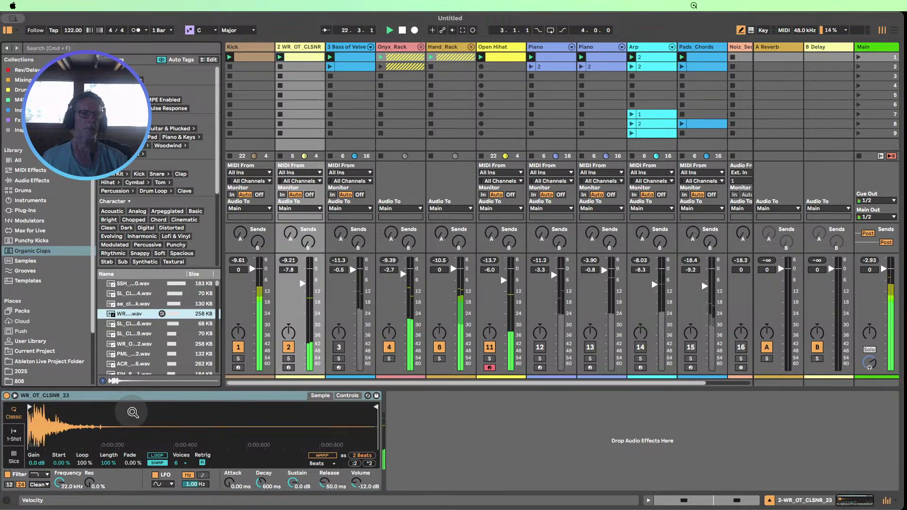
pyautogui.moveTo(126, 324); pyautogui.dragTo(138, 434)
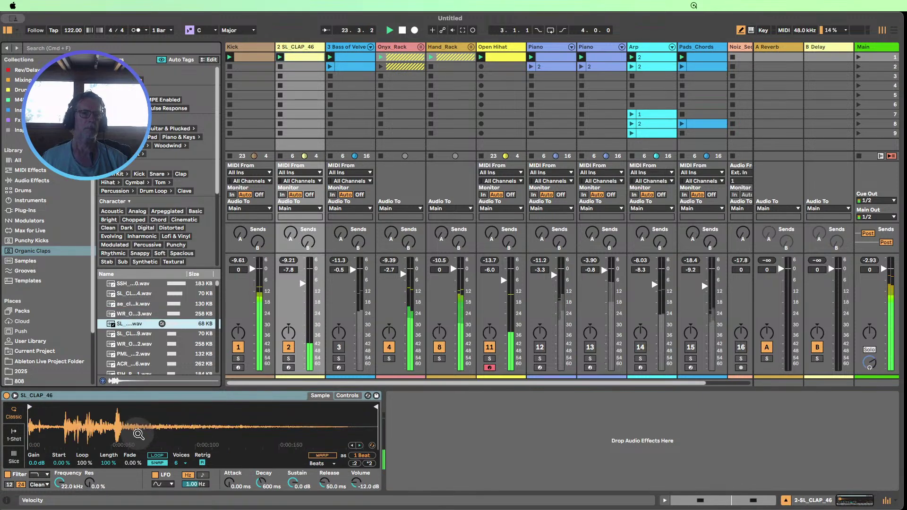
pyautogui.moveTo(126, 334); pyautogui.dragTo(131, 412)
pyautogui.moveTo(130, 344); pyautogui.dragTo(128, 411)
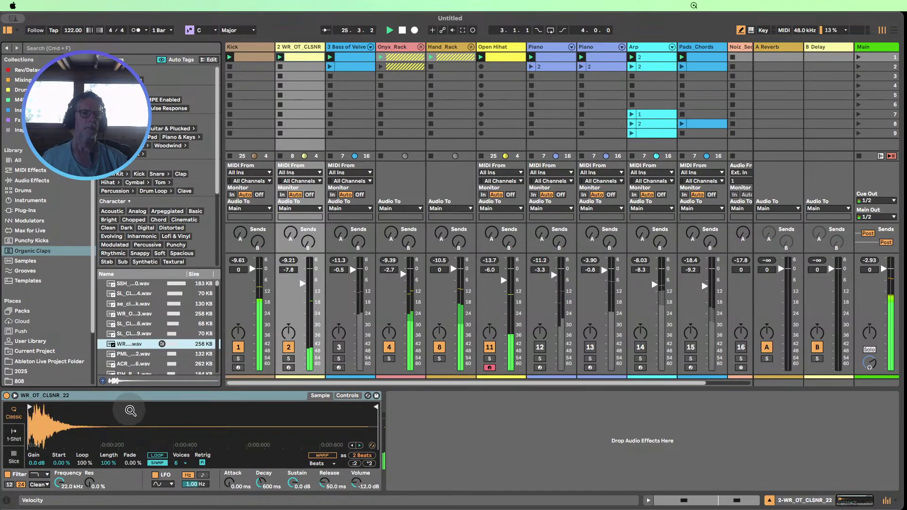
pyautogui.moveTo(124, 354); pyautogui.dragTo(126, 418)
pyautogui.moveTo(121, 365); pyautogui.dragTo(123, 418)
pyautogui.scroll(-4, 134, 349)
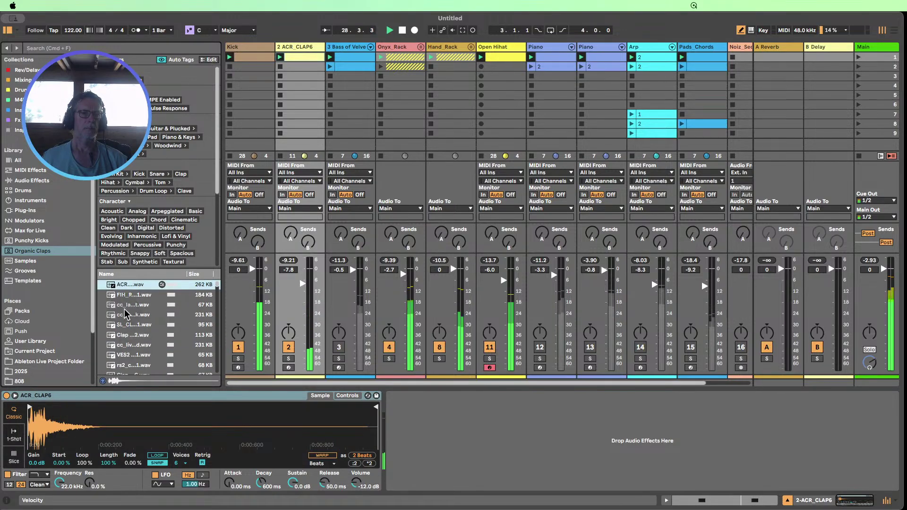
# - Load FIH_Real_Clap_03-1 onto the clap track at -5.3 dB and set its envelope to 0.11 ms attack, 640 ms decay and -inf sustain
pyautogui.moveTo(124, 295); pyautogui.dragTo(131, 417)
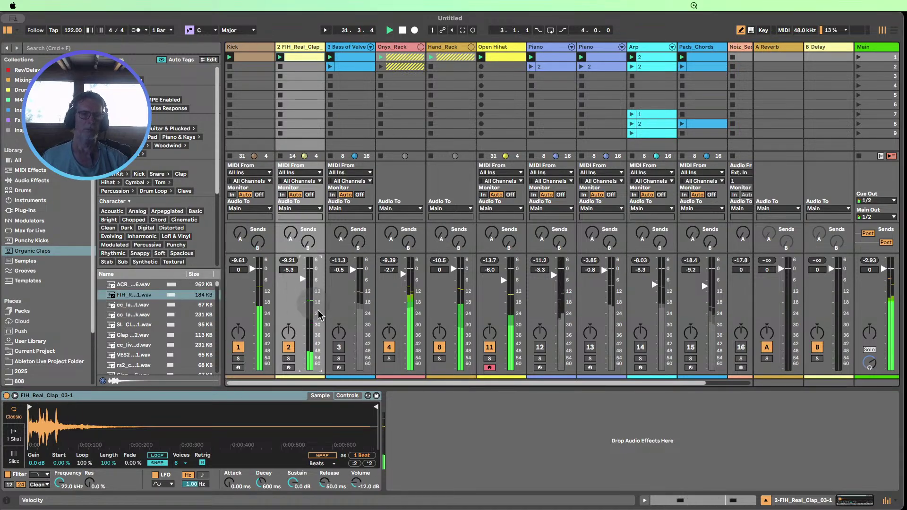
pyautogui.click(347, 396)
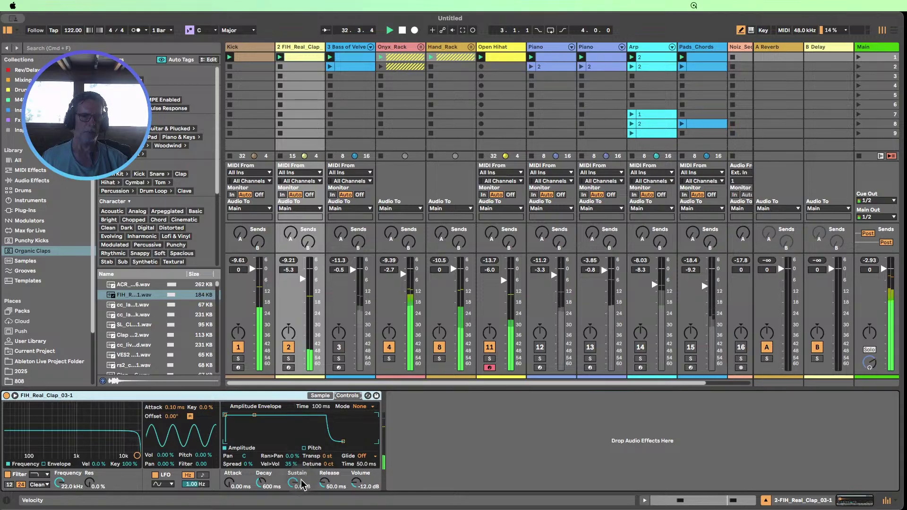
pyautogui.moveTo(301, 484); pyautogui.dragTo(303, 499)
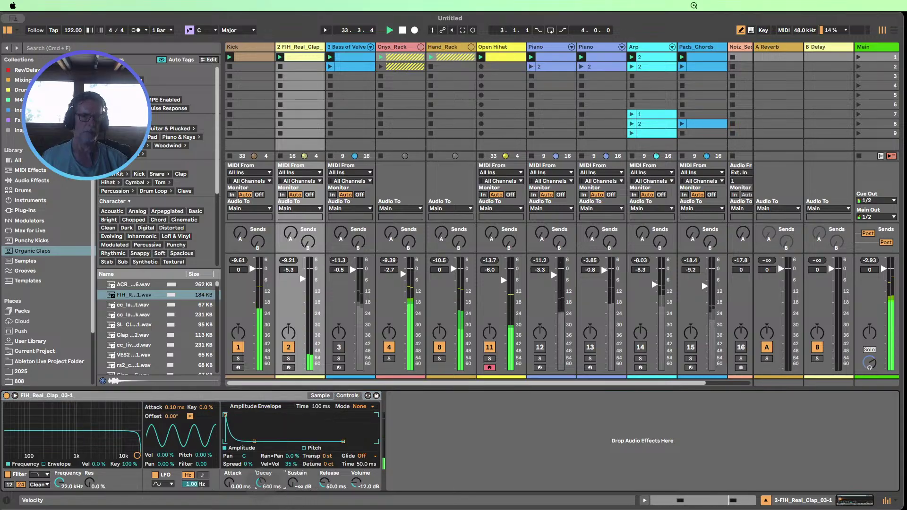
pyautogui.moveTo(231, 484); pyautogui.dragTo(231, 480)
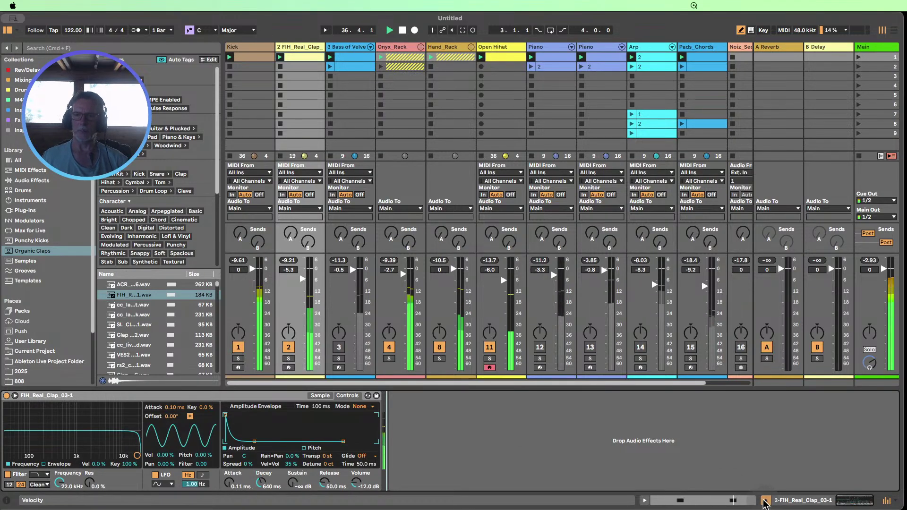
pyautogui.click(765, 501)
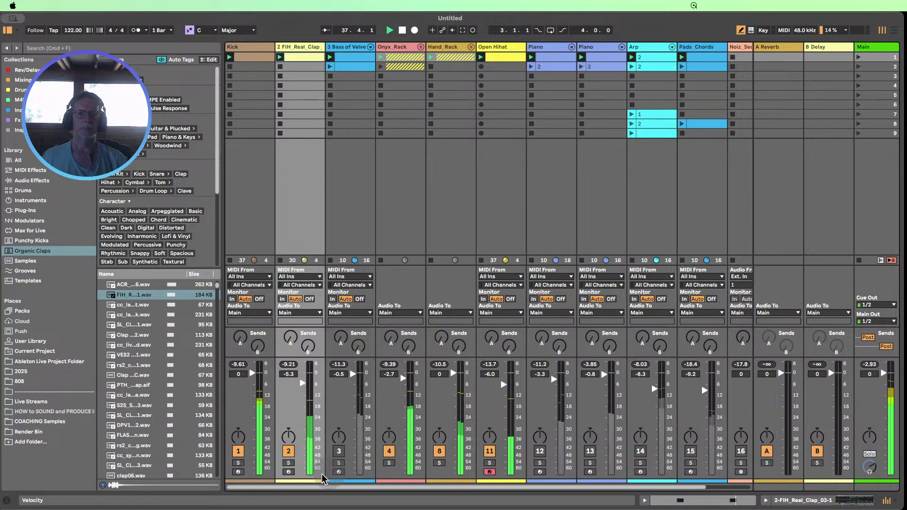
# - Audition the bass track while setting its volume to -1.6 dB, and deactivate it again
pyautogui.click(338, 451)
pyautogui.moveTo(350, 419); pyautogui.dragTo(349, 426)
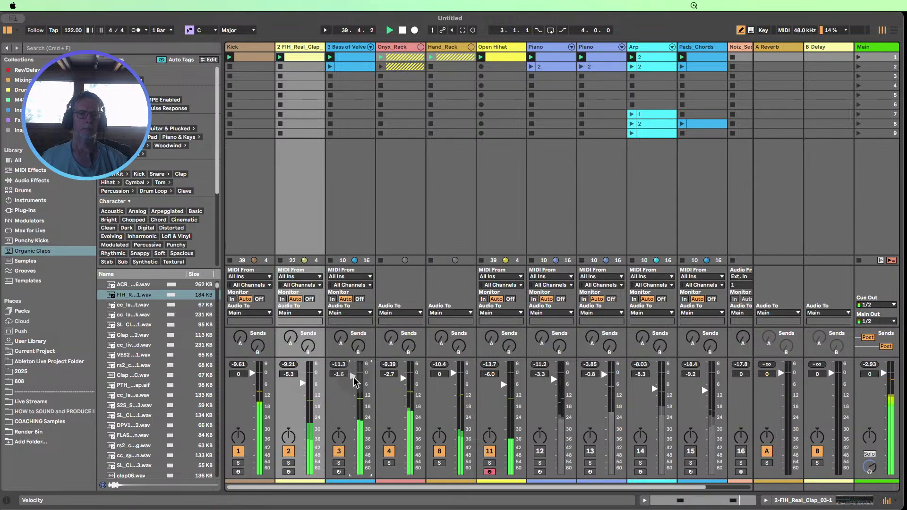
pyautogui.click(338, 451)
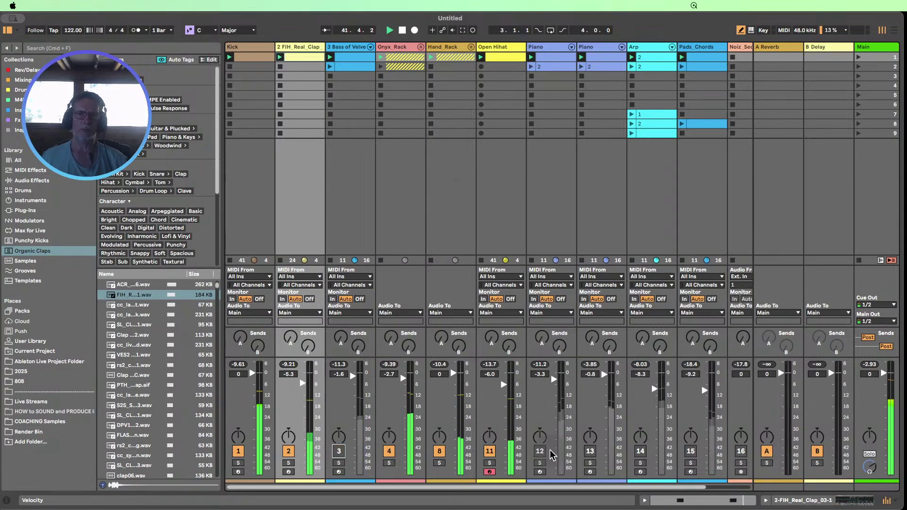
# - Deactivate the Open Hihat track and briefly audition the first Piano and Pads_Chords tracks against the drums
pyautogui.click(489, 451)
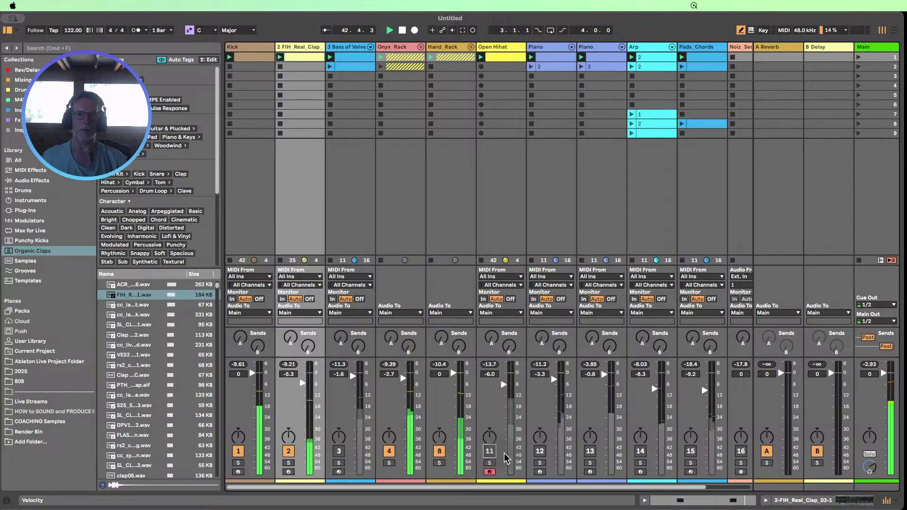
pyautogui.click(540, 452)
pyautogui.click(540, 452)
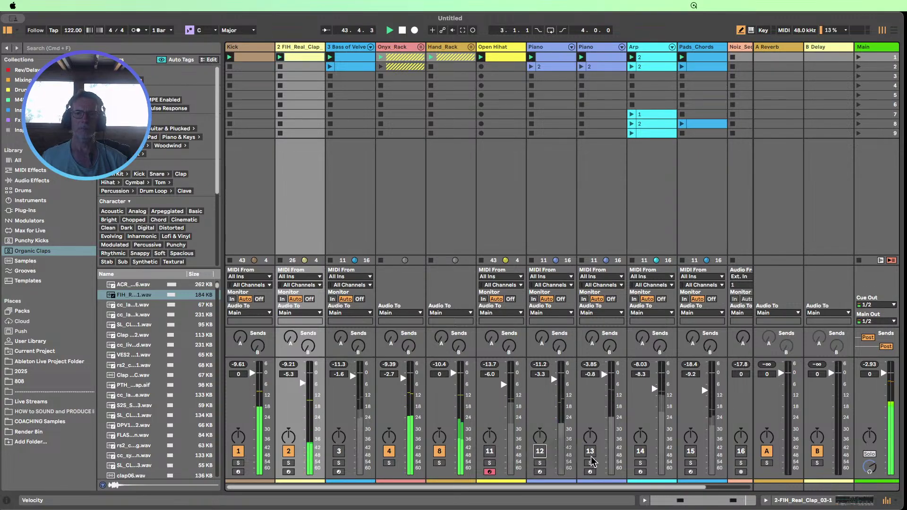
pyautogui.click(690, 451)
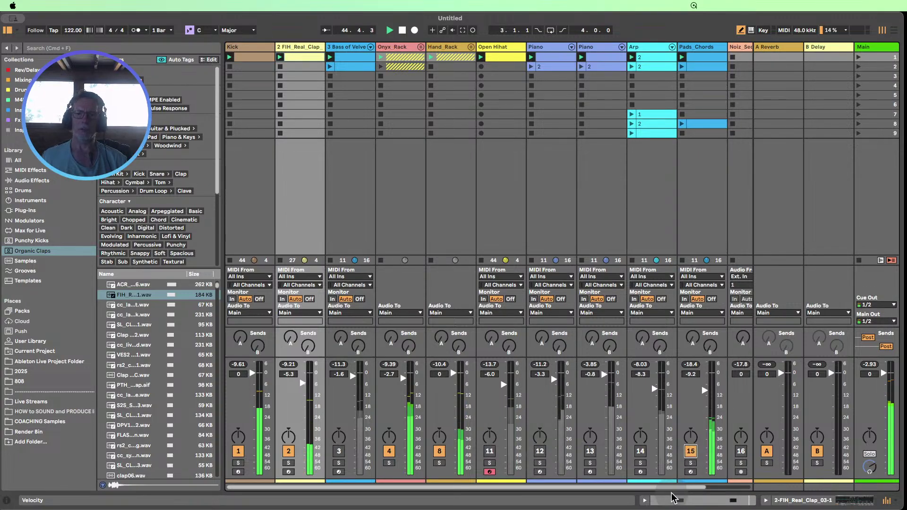
pyautogui.moveTo(685, 487); pyautogui.dragTo(730, 490)
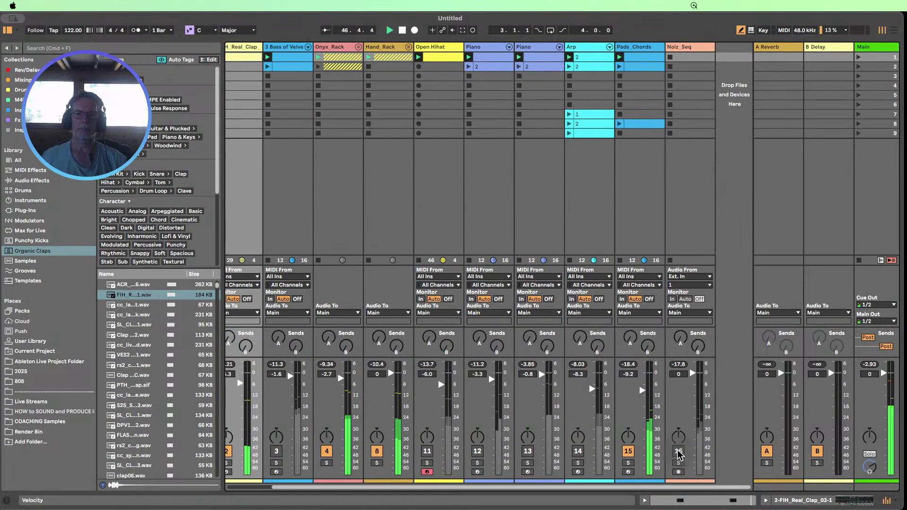
pyautogui.click(628, 451)
# - Activate Noiz_Seq at a volume of -5.0 dB and Pads_Chords at -12.6 dB
pyautogui.click(678, 451)
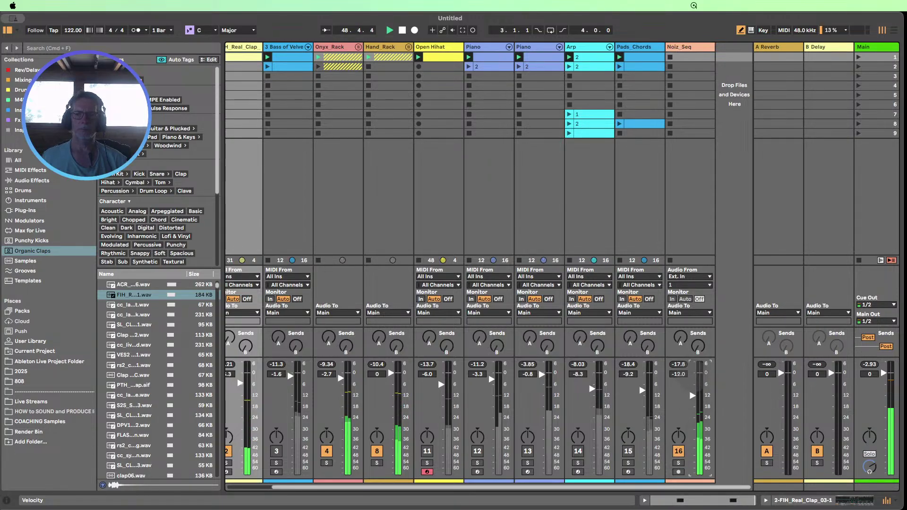
pyautogui.moveTo(692, 395); pyautogui.dragTo(692, 428)
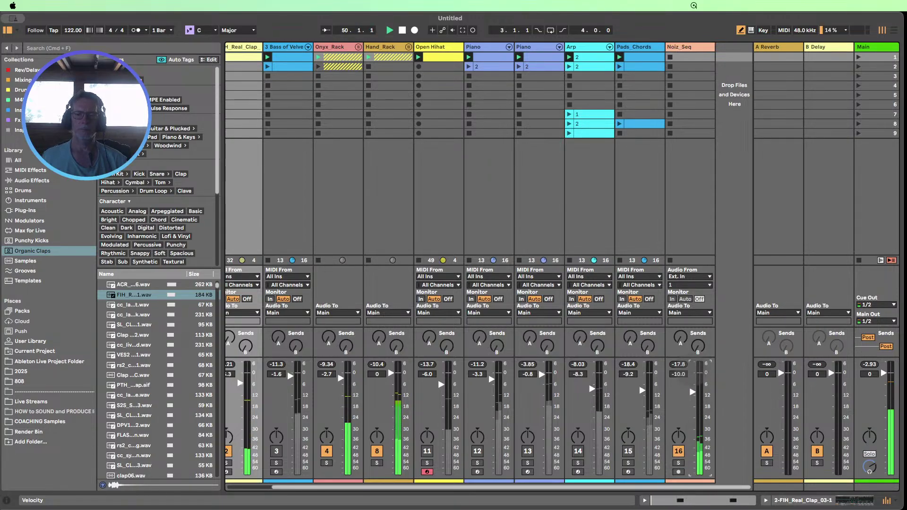
pyautogui.moveTo(692, 392); pyautogui.dragTo(691, 387)
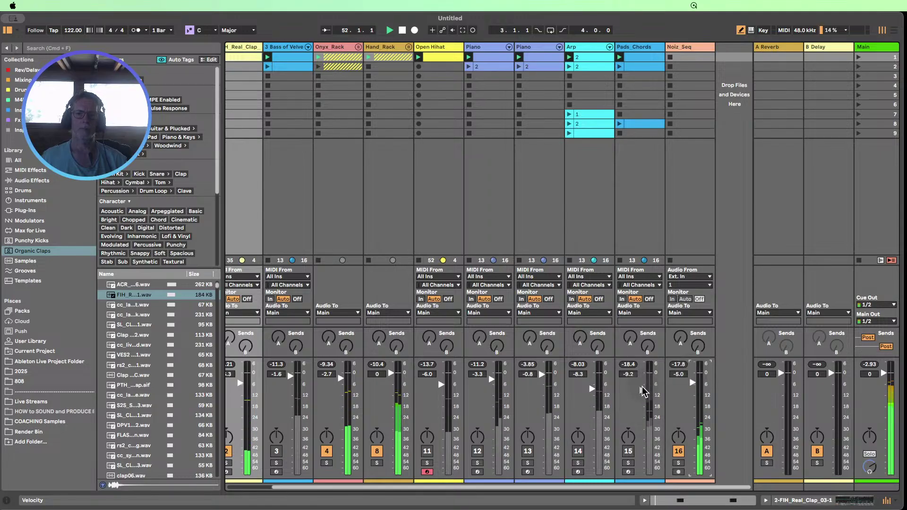
pyautogui.moveTo(644, 390); pyautogui.dragTo(642, 442)
pyautogui.click(628, 454)
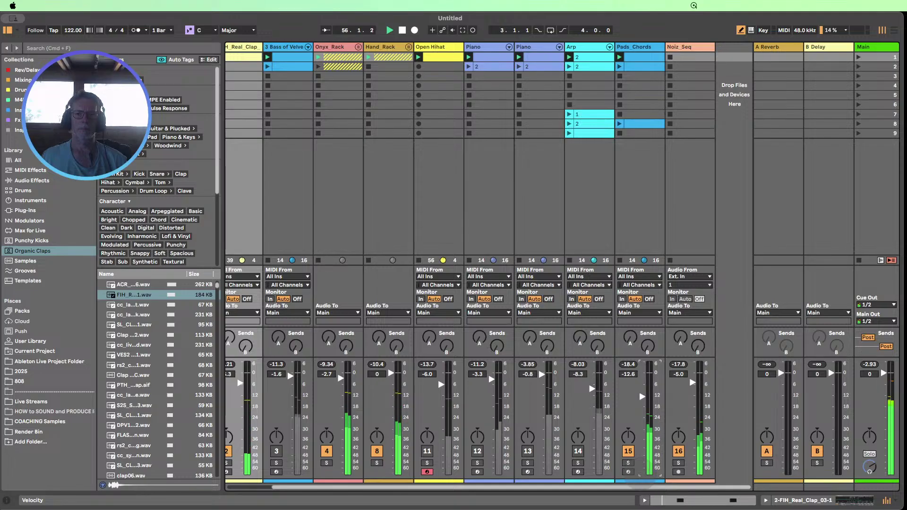
# - Activate the Arp track at -13.0 dB, try its scene 2 clip and relaunch its scene 1 clip
pyautogui.click(578, 452)
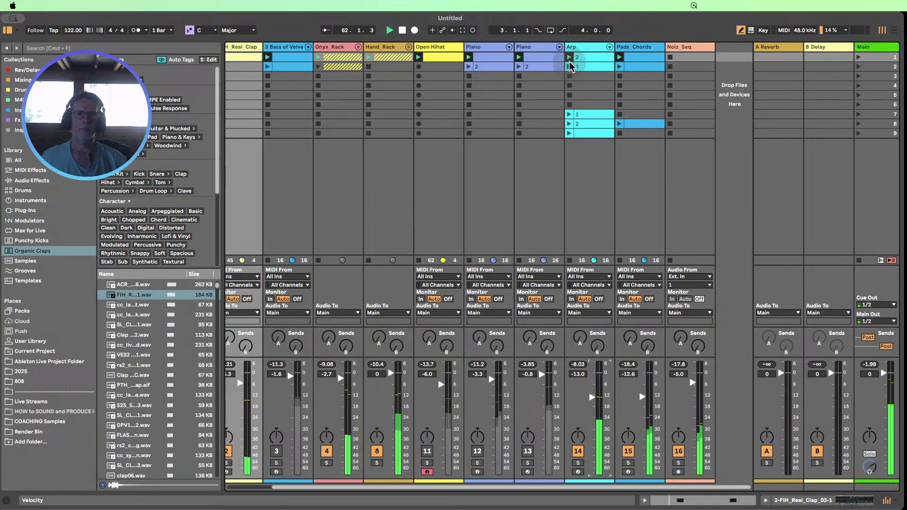
pyautogui.click(580, 66)
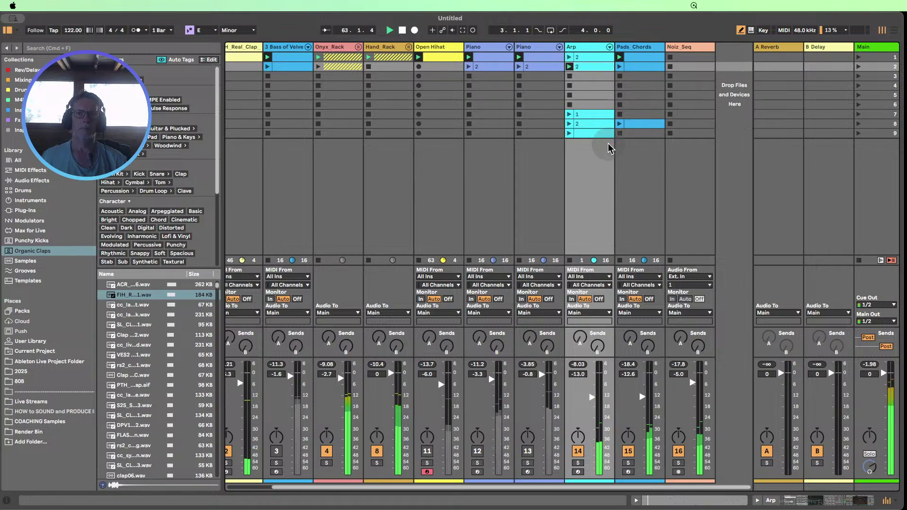
pyautogui.click(569, 57)
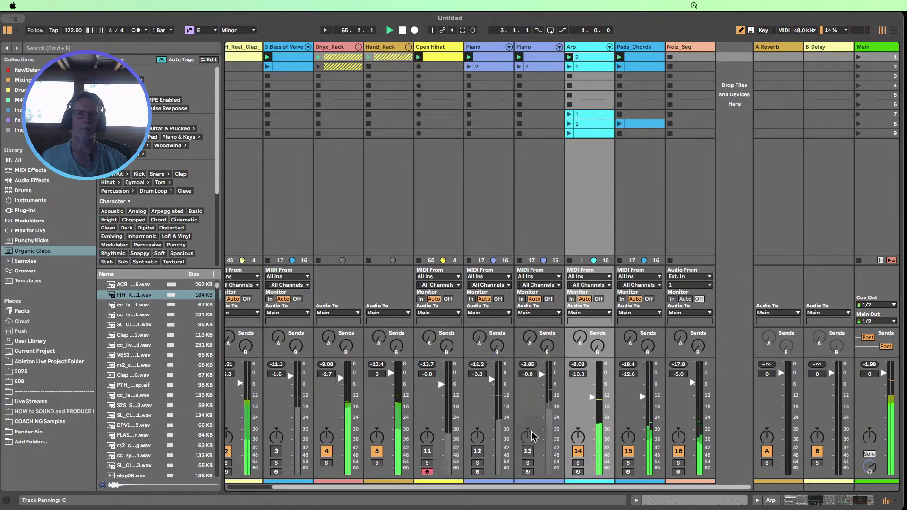
# - Activate the second Piano track and set its volume to -3.9 dB
pyautogui.click(528, 453)
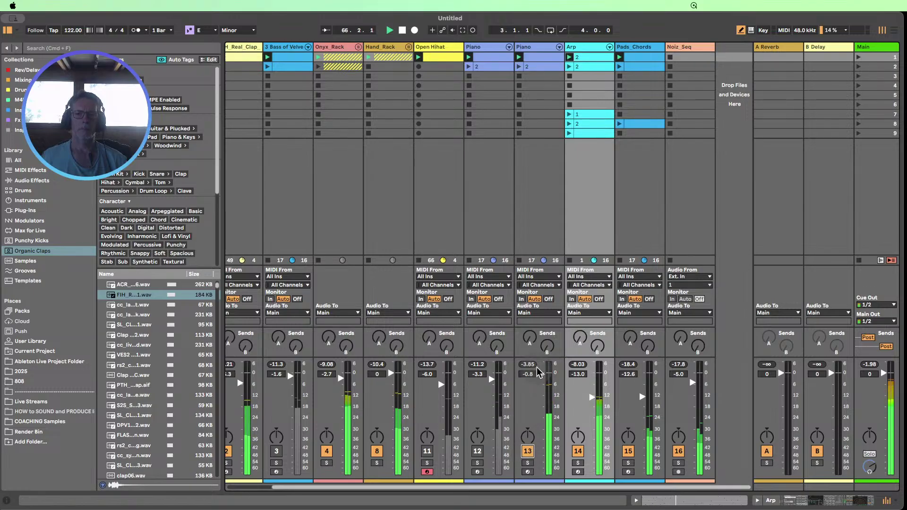
pyautogui.moveTo(542, 373)
pyautogui.mouseDown()
pyautogui.moveTo(541, 464)
pyautogui.moveTo(542, 391)
pyautogui.mouseUp()
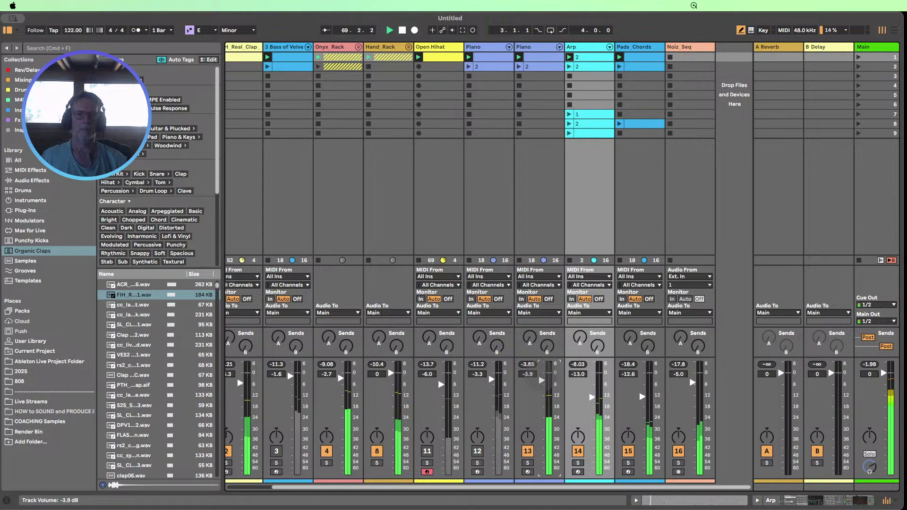
# - Compare the Analog and Operator chains in the second Piano track's rack, setting the Analog chain to -2.0 dB and its filter frequency to 675 Hz
pyautogui.doubleClick(540, 47)
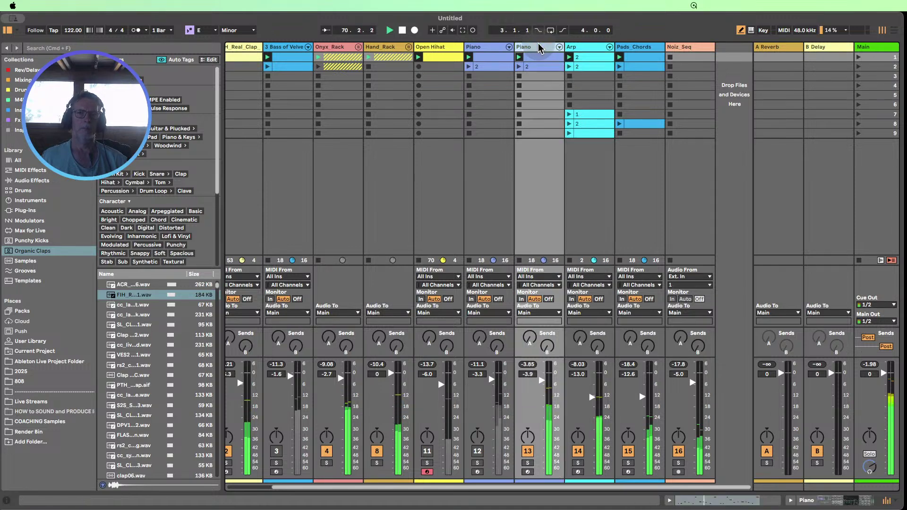
pyautogui.click(107, 421)
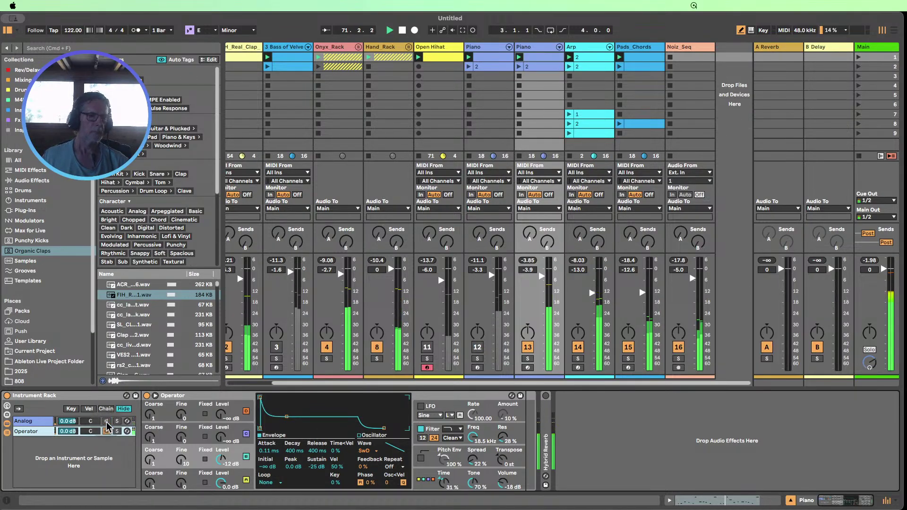
pyautogui.click(107, 422)
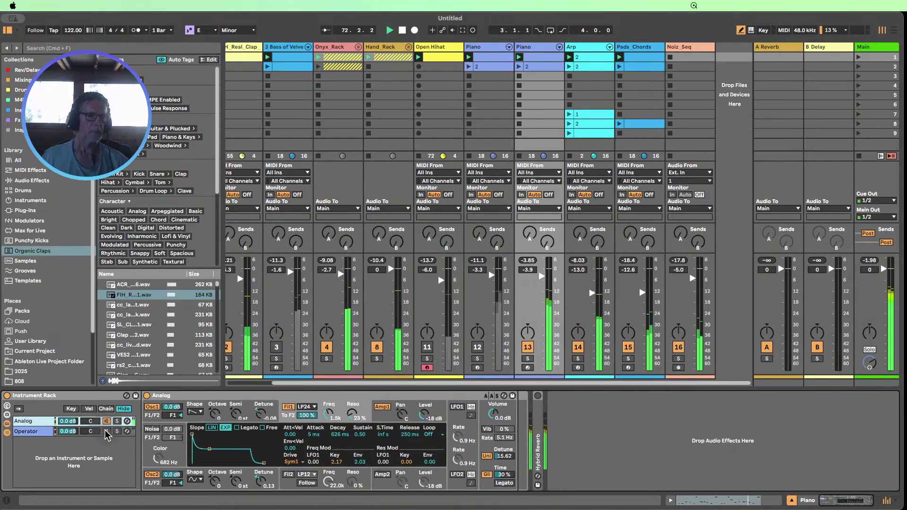
pyautogui.click(107, 433)
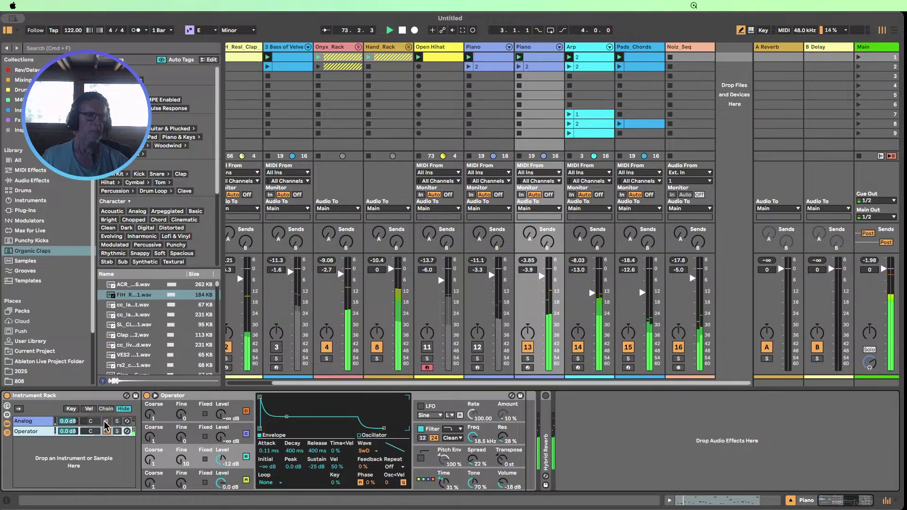
pyautogui.click(106, 421)
pyautogui.moveTo(70, 421); pyautogui.dragTo(70, 425)
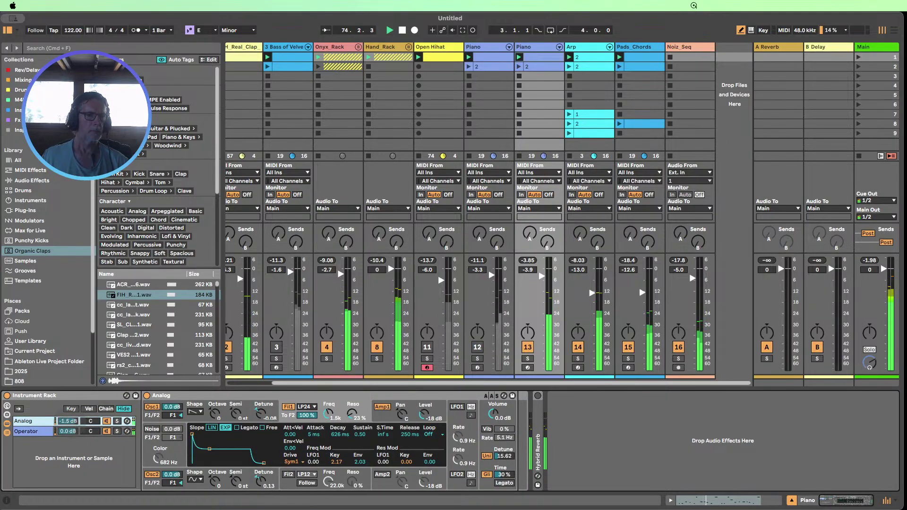
pyautogui.moveTo(328, 413); pyautogui.dragTo(328, 426)
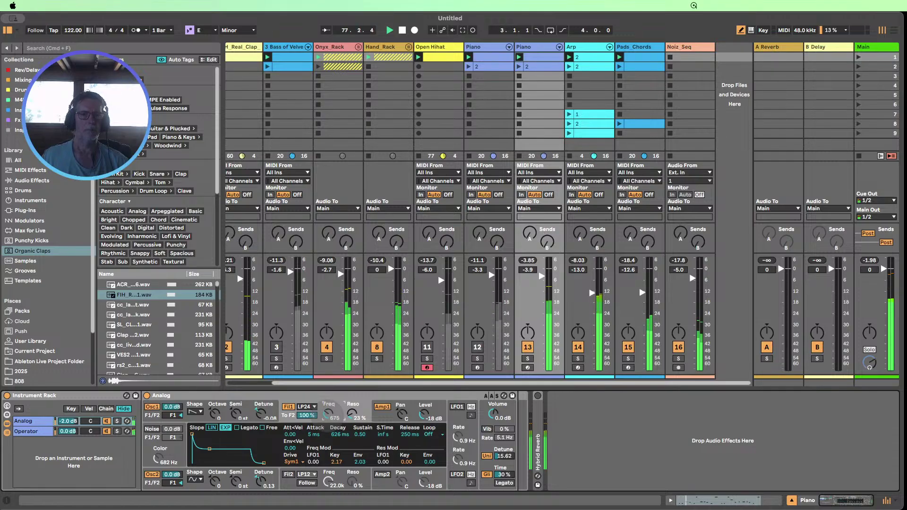
# - Set the Dry/Wet of the second Piano track's Hybrid Reverb to 27% and fold the device again
pyautogui.click(537, 395)
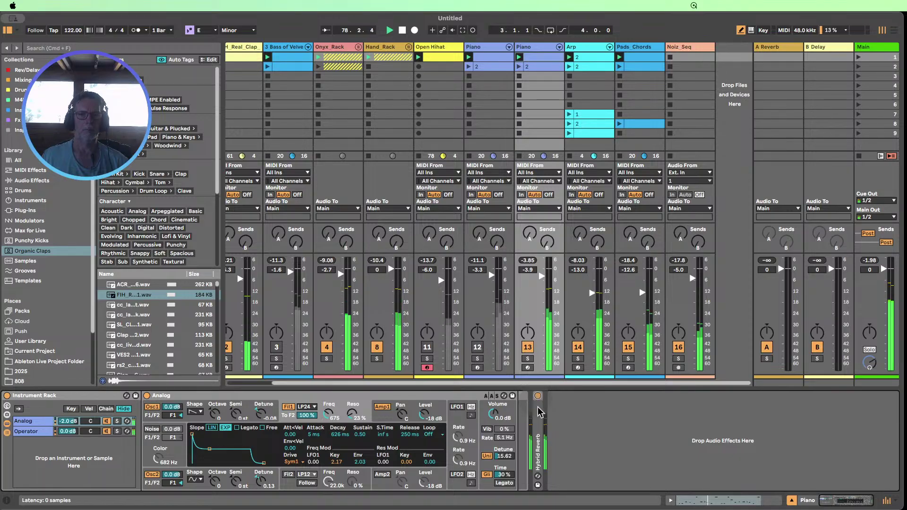
pyautogui.doubleClick(538, 425)
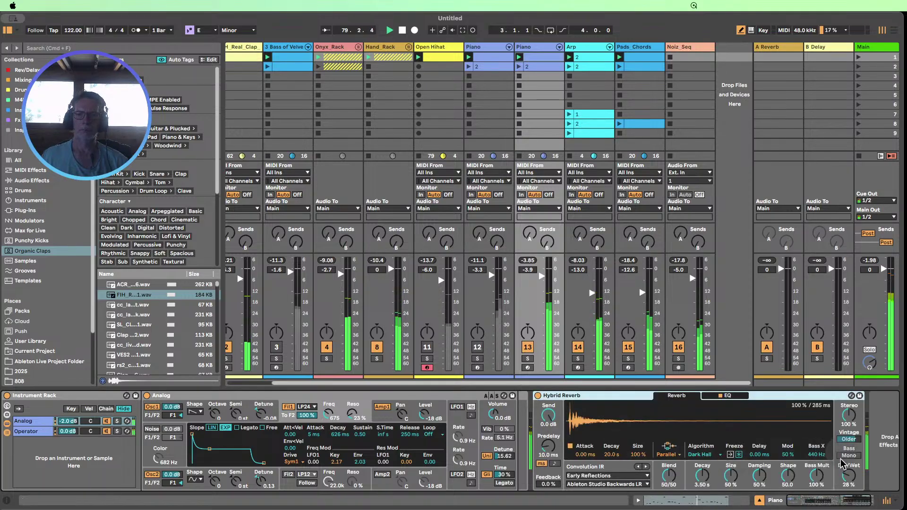
pyautogui.click(847, 478)
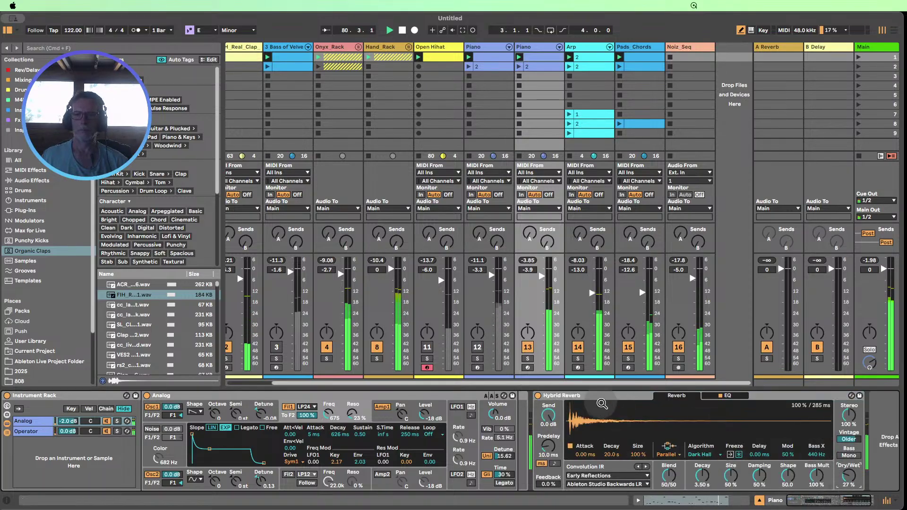
pyautogui.doubleClick(595, 395)
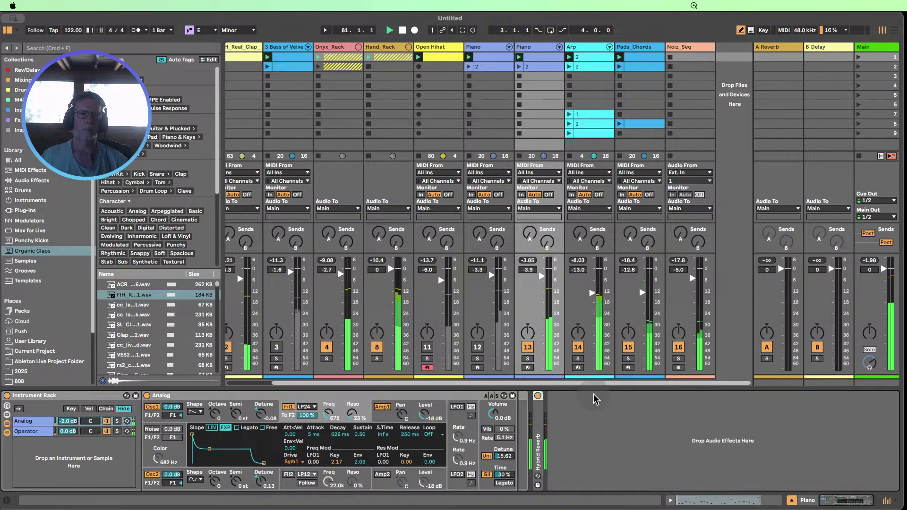
# - Add an Echo audio effect after the Hybrid Reverb on the second Piano track
pyautogui.click(32, 180)
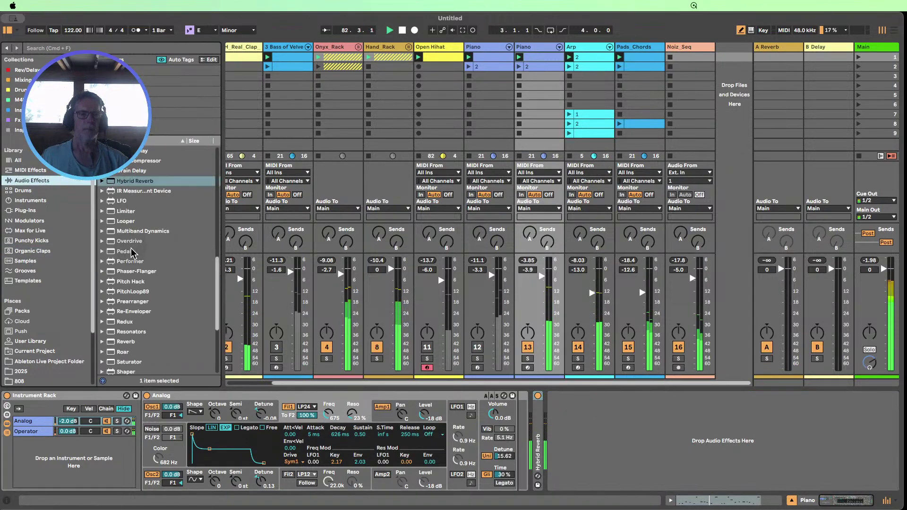
pyautogui.scroll(4, 132, 253)
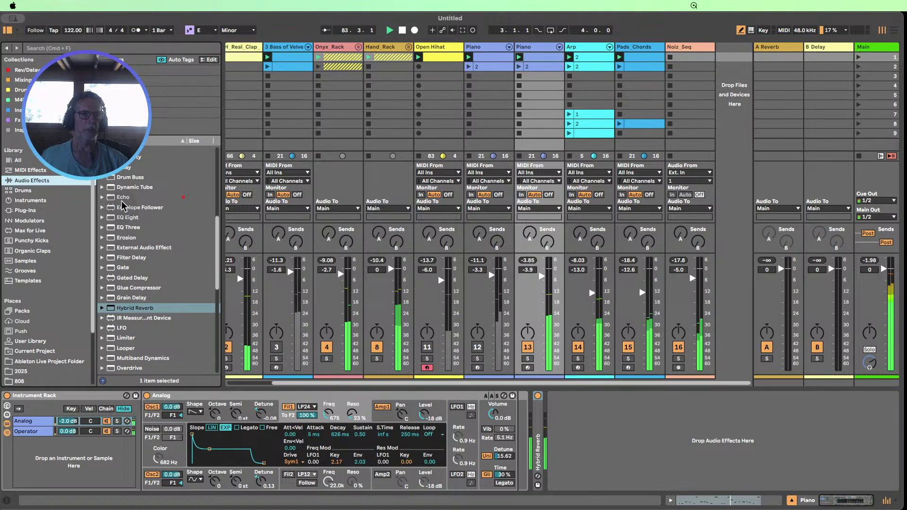
pyautogui.moveTo(122, 199); pyautogui.dragTo(588, 431)
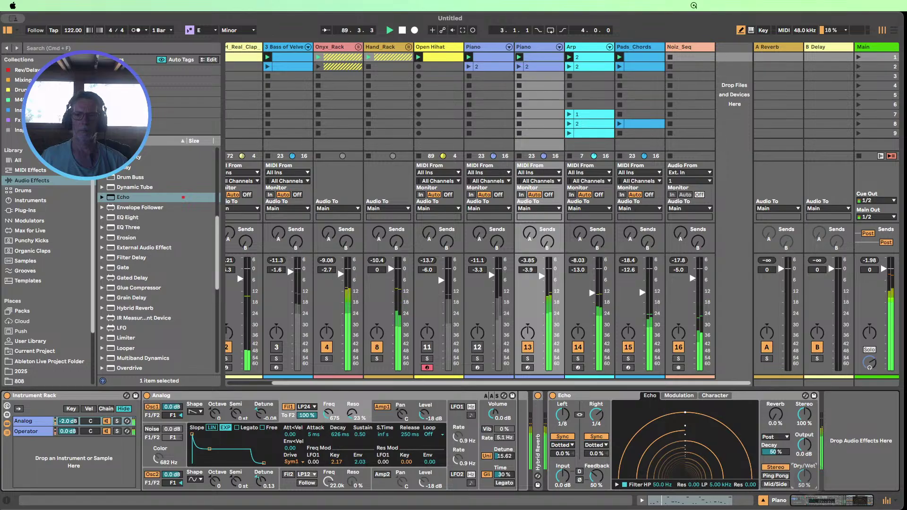
# - Compare the Arp track with its Echo bypassed and enabled, and fold that Echo device
pyautogui.click(579, 49)
pyautogui.click(576, 396)
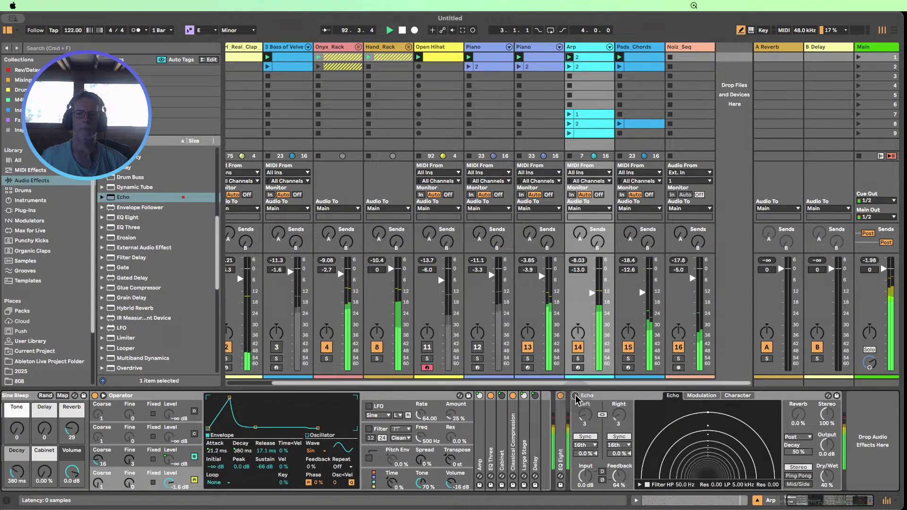
pyautogui.click(576, 395)
pyautogui.doubleClick(603, 396)
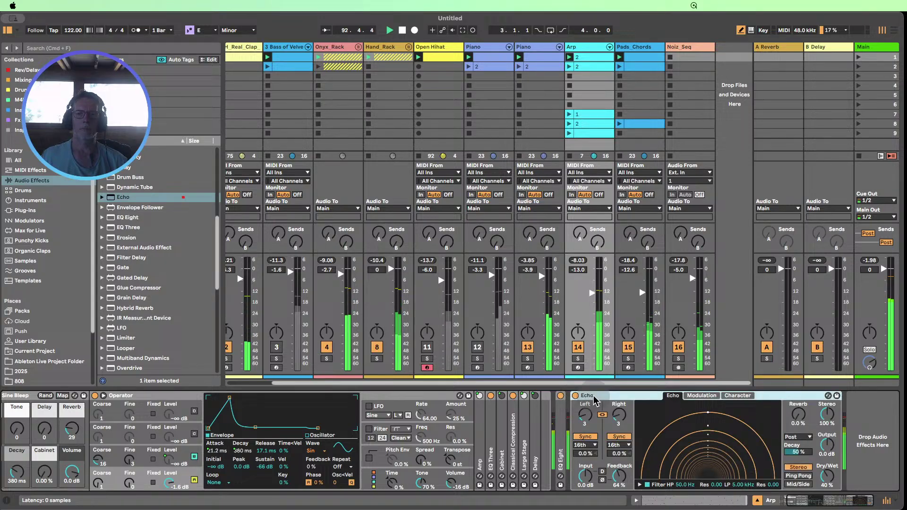
# - Switch off the new Echo on the second Piano track and activate the first Piano track
pyautogui.click(537, 57)
pyautogui.click(553, 395)
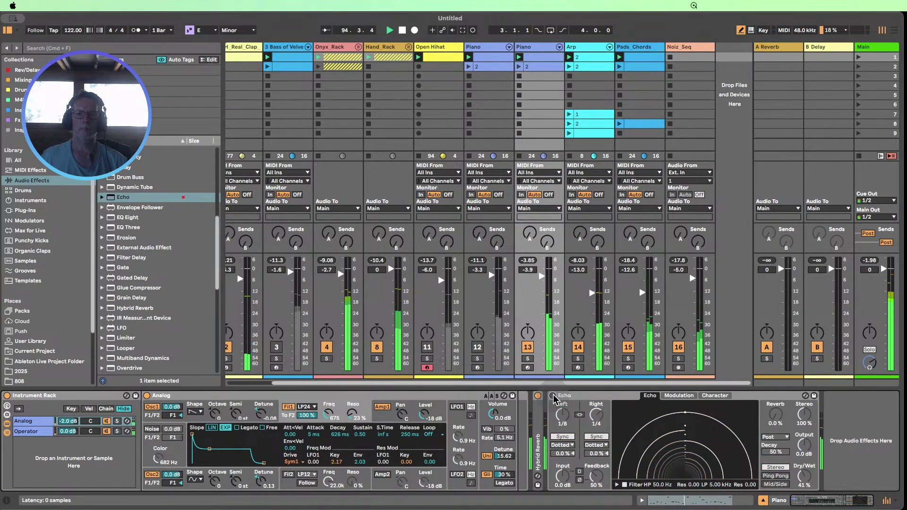
pyautogui.click(573, 61)
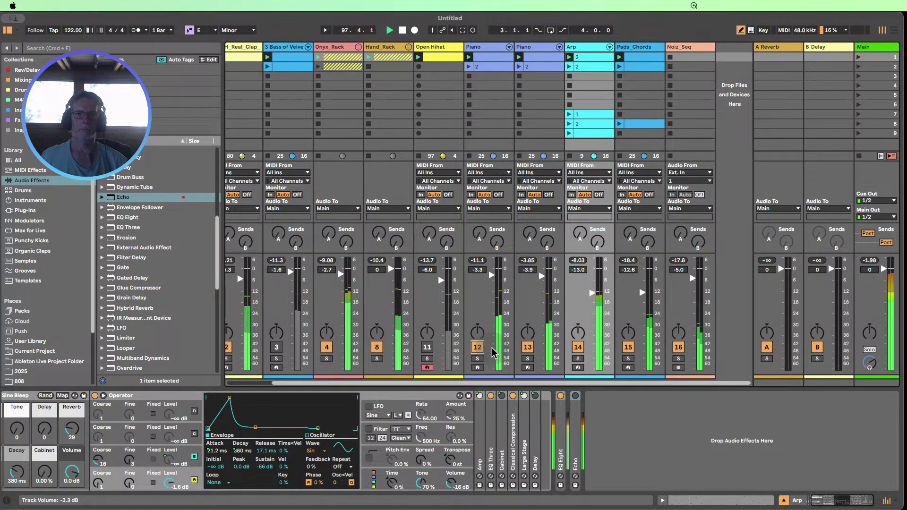
# - Slightly shorten all notes in the first Piano track's scene 1 clip and close the note editor
pyautogui.click(491, 280)
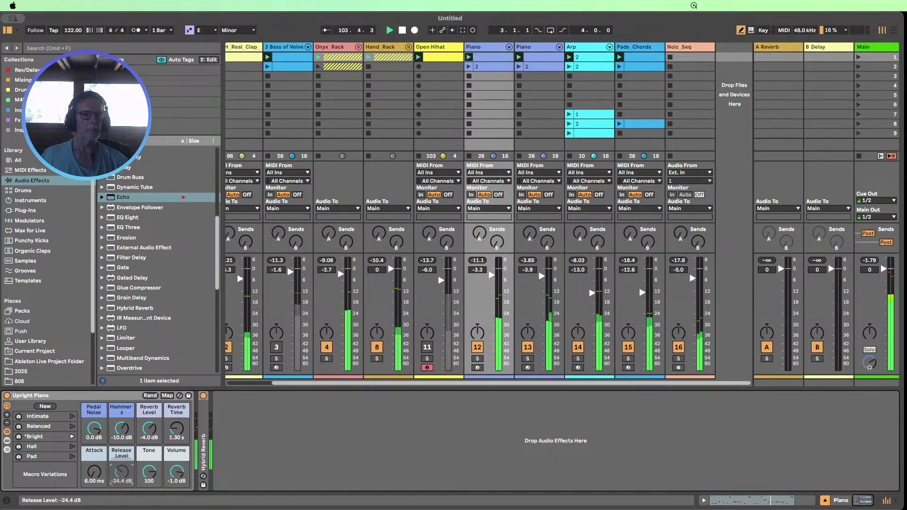
pyautogui.doubleClick(481, 58)
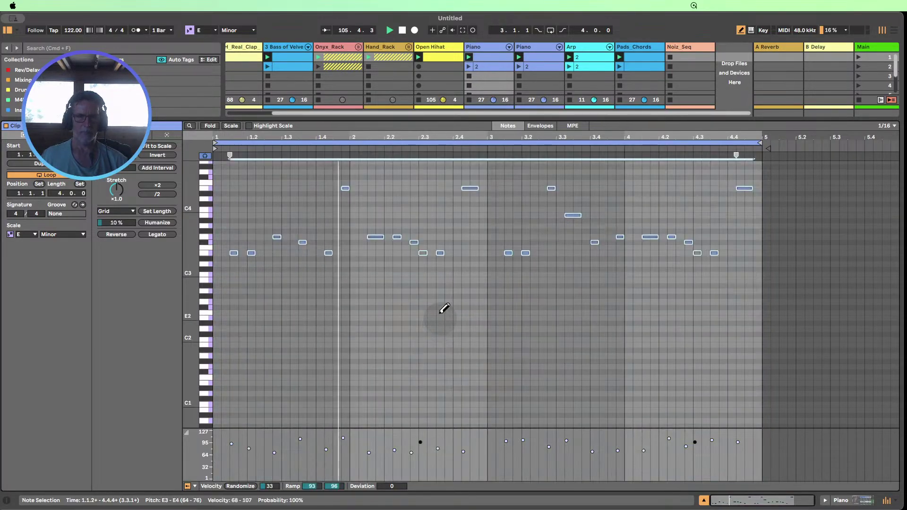
pyautogui.press('super+a')
pyautogui.press('b')
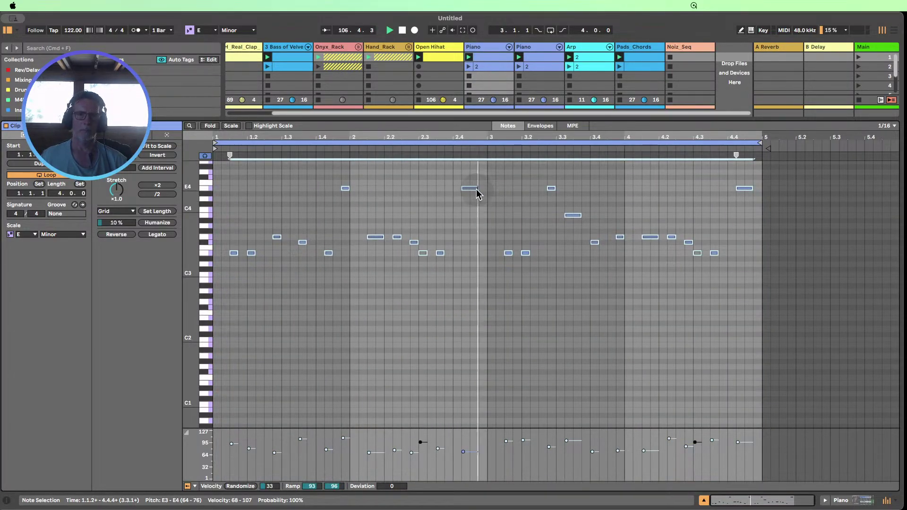
pyautogui.moveTo(476, 188); pyautogui.dragTo(472, 187)
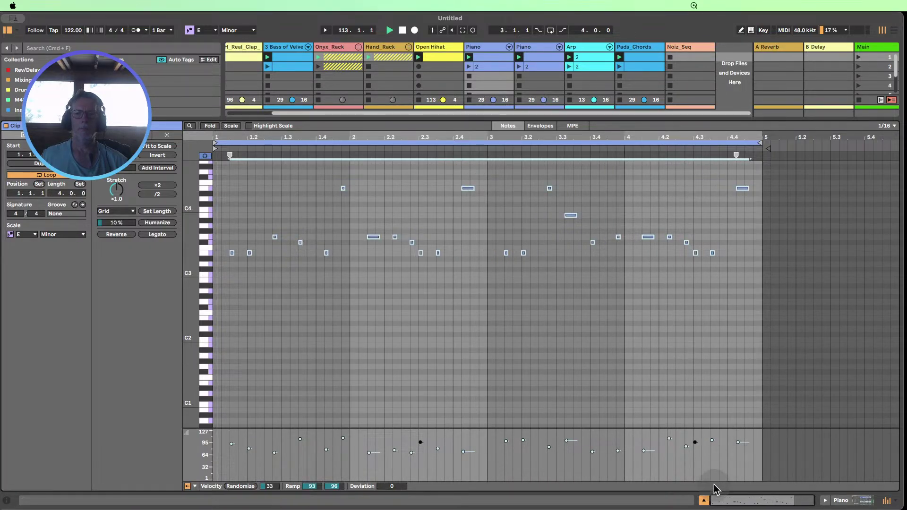
pyautogui.click(703, 499)
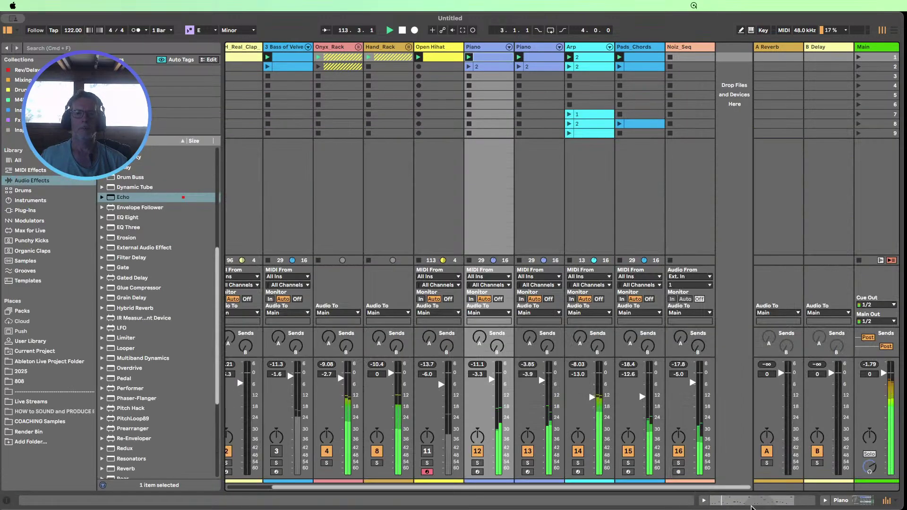
# - Activate the Open Hihat track, trim the start of its sample and set the sample's transposition to +1 st
pyautogui.click(427, 451)
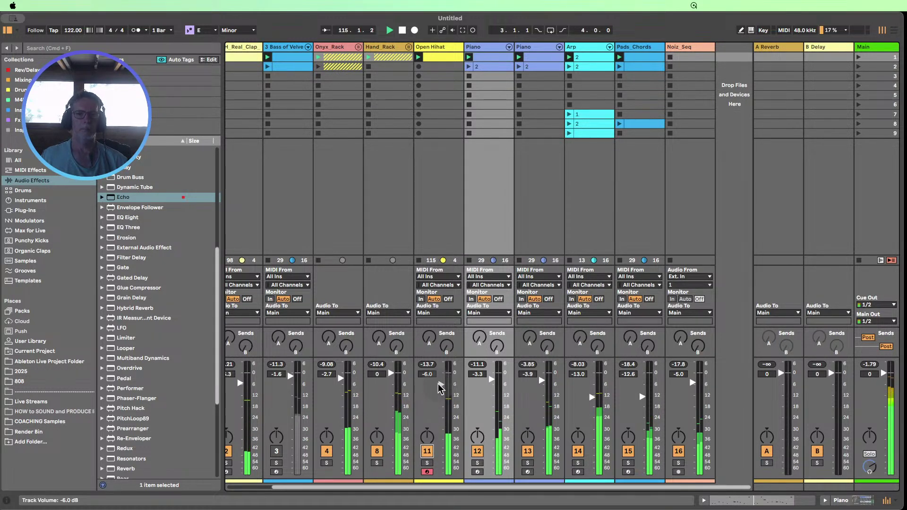
pyautogui.doubleClick(439, 48)
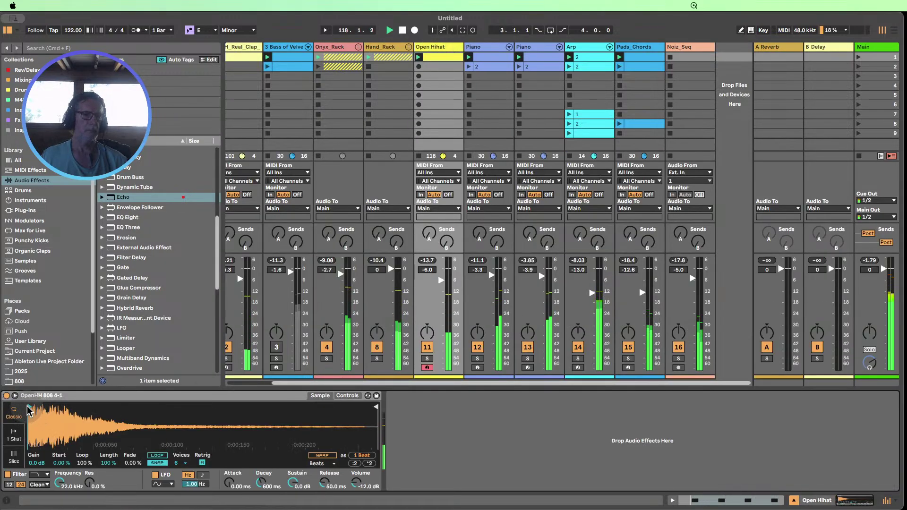
pyautogui.moveTo(28, 407)
pyautogui.mouseDown()
pyautogui.moveTo(108, 407)
pyautogui.moveTo(58, 407)
pyautogui.mouseUp()
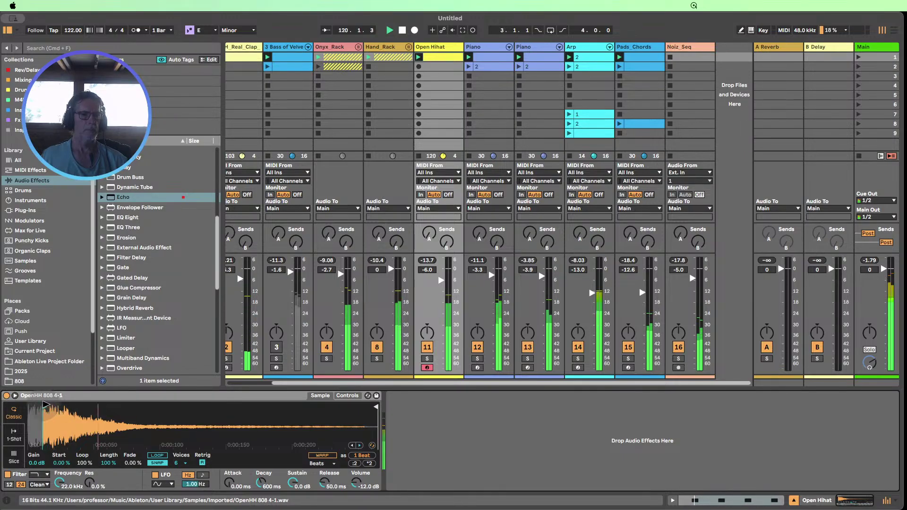
pyautogui.click(348, 395)
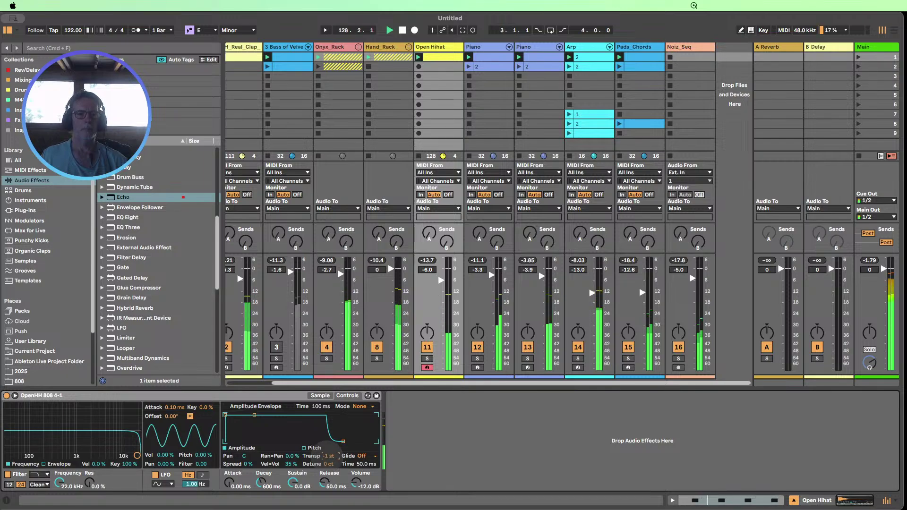
pyautogui.click(329, 457)
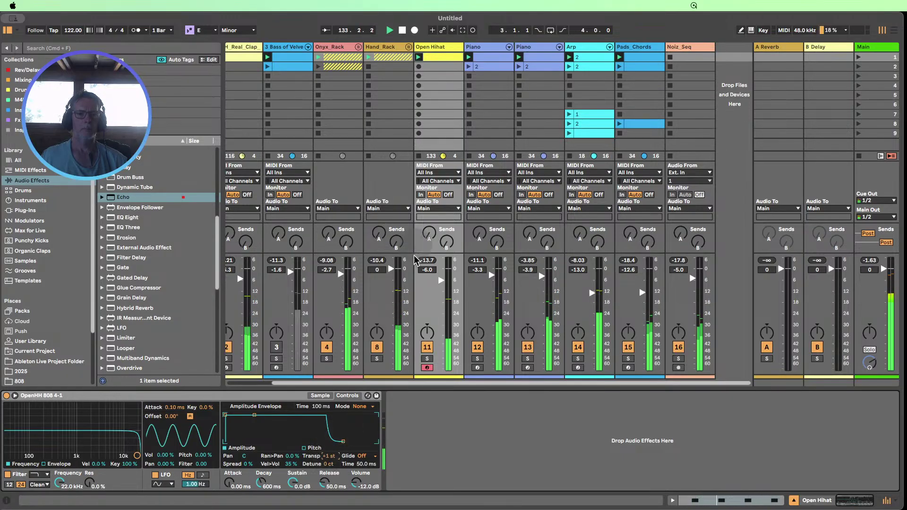
# - Extend the Open Hihat clip to four bars by duplicating its loop twice
pyautogui.doubleClick(443, 57)
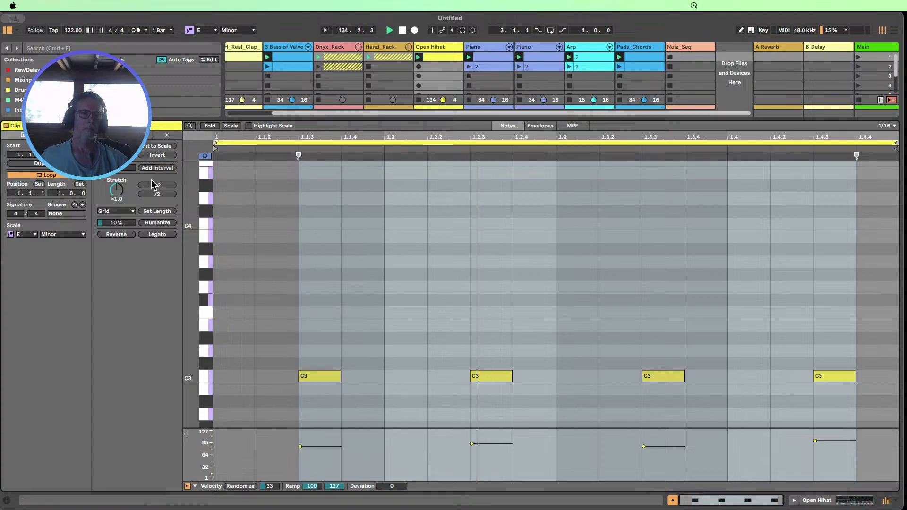
pyautogui.click(41, 163)
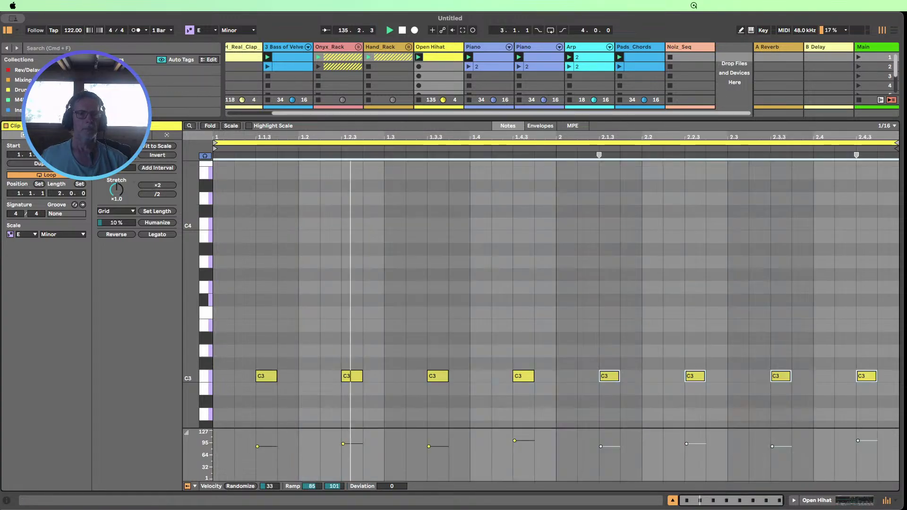
pyautogui.click(42, 164)
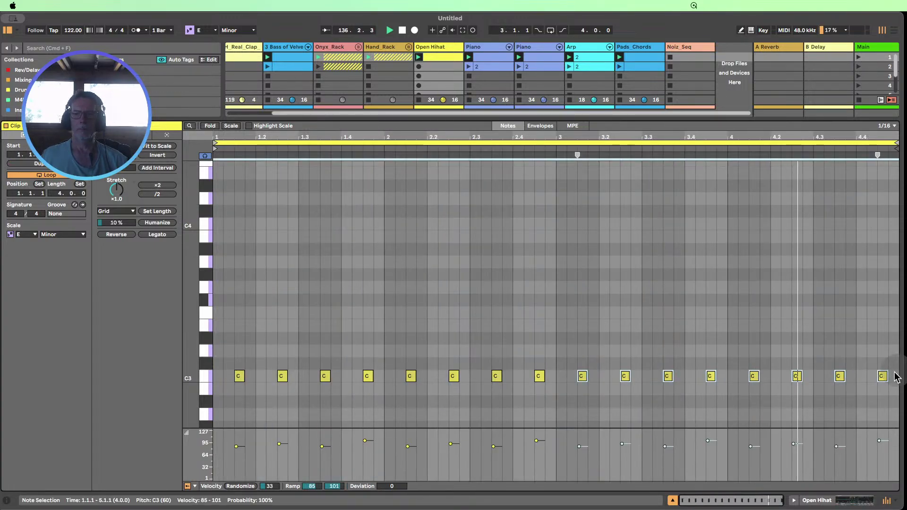
# - Duplicate the hi-hat clip's last C3 note, place the copy on C2 at 4.4.3 and set its velocity to 17
pyautogui.scroll(-3, 876, 325)
pyautogui.click(882, 323)
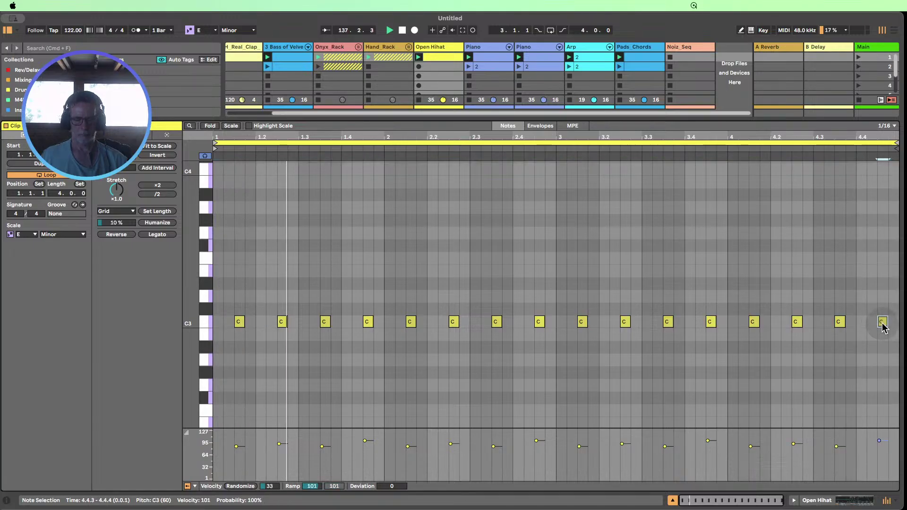
pyautogui.press('super+d')
pyautogui.press('Down')
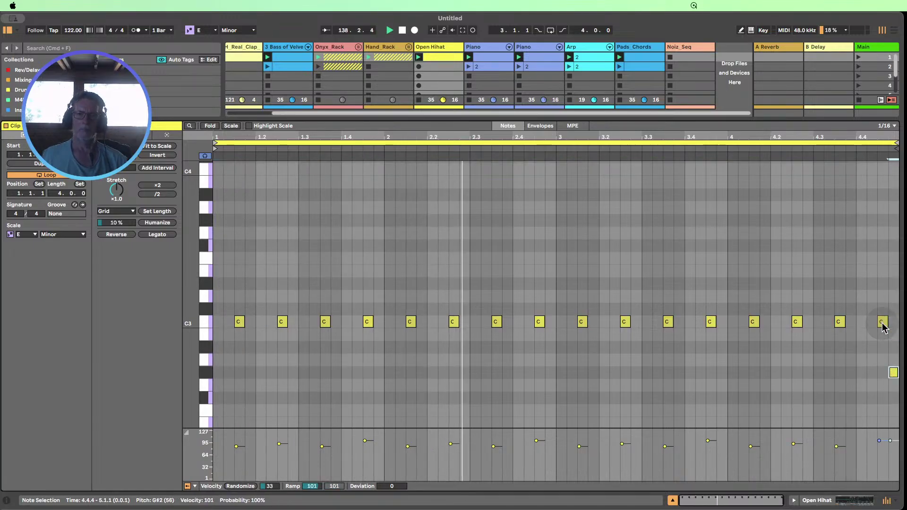
pyautogui.press('Down')
pyautogui.press('Down')
pyautogui.press('Down')
pyautogui.press('Down')
pyautogui.press('Down')
pyautogui.press('Down')
pyautogui.press('Down')
pyautogui.press('Down')
pyautogui.press('Down')
pyautogui.press('Down')
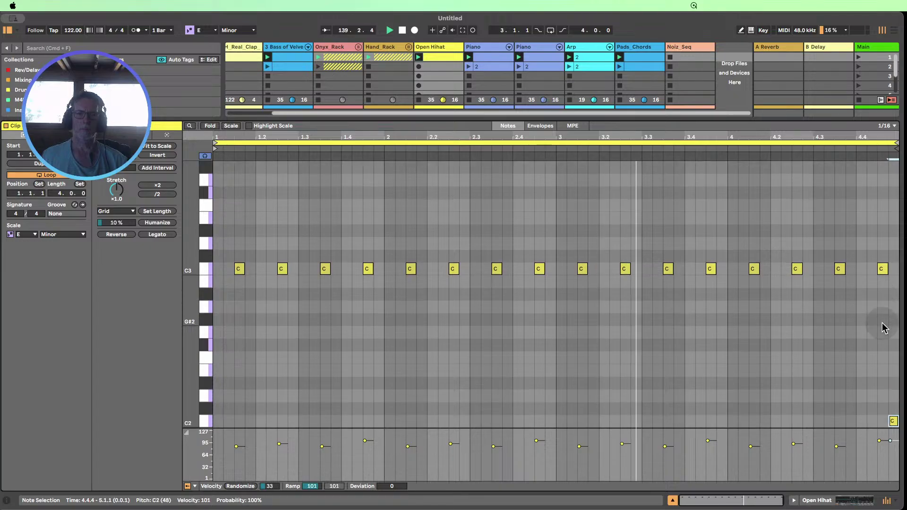
pyautogui.press('Down')
pyautogui.press('Left')
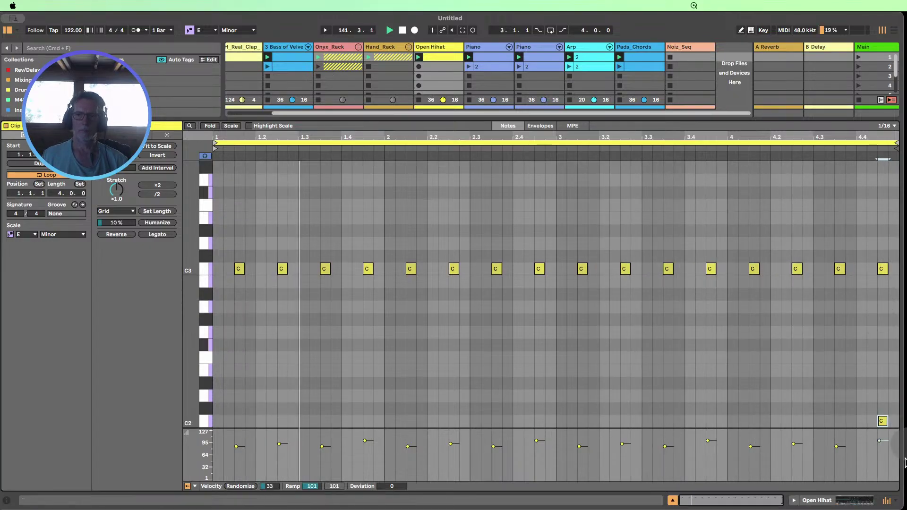
pyautogui.moveTo(879, 443); pyautogui.dragTo(879, 472)
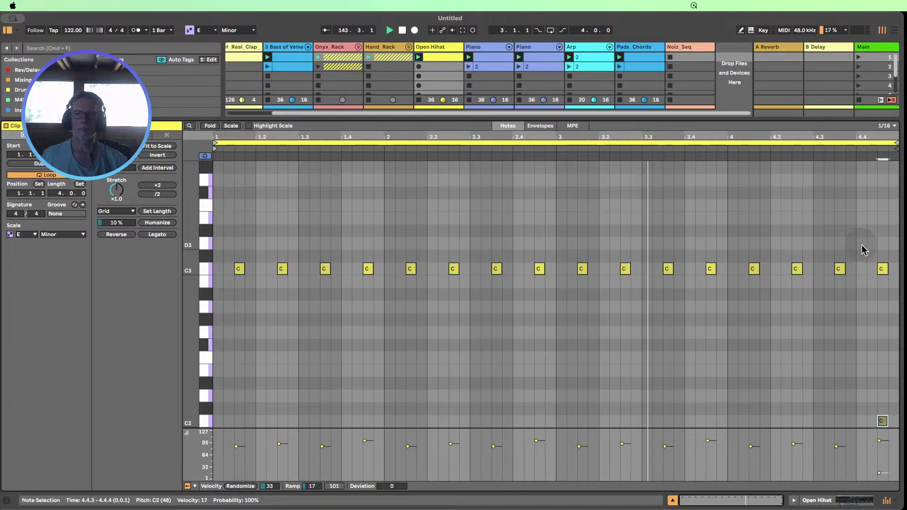
# - Add a C3 note at 4.3.4 with velocity 44 and deactivate the C3 note at 4.4.3
pyautogui.doubleClick(843, 270)
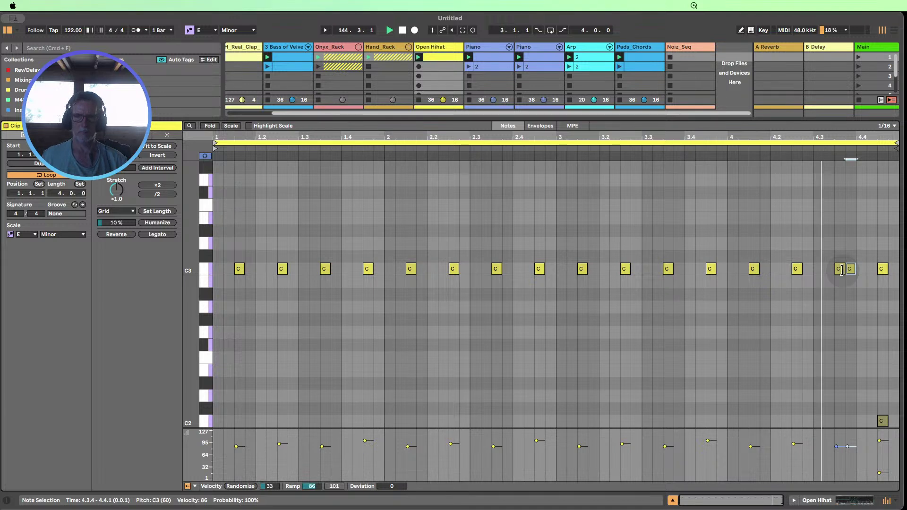
pyautogui.moveTo(850, 454); pyautogui.dragTo(850, 470)
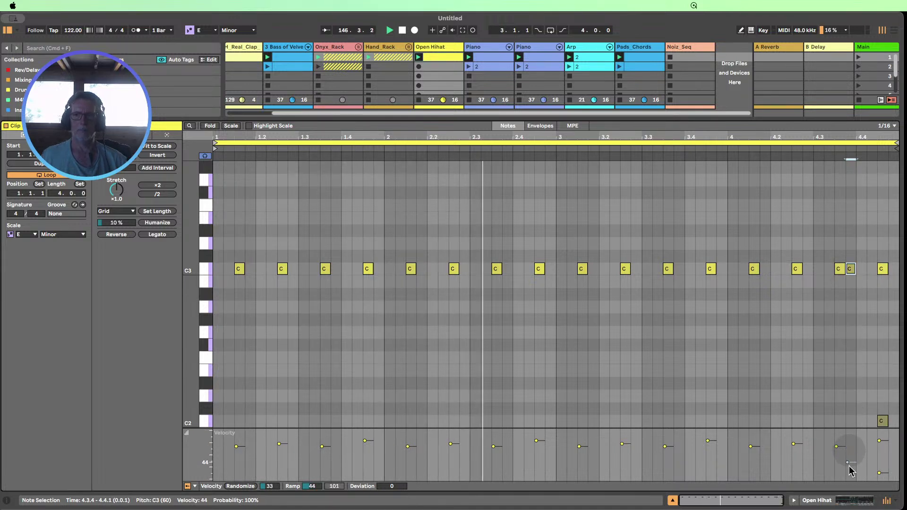
pyautogui.click(881, 269)
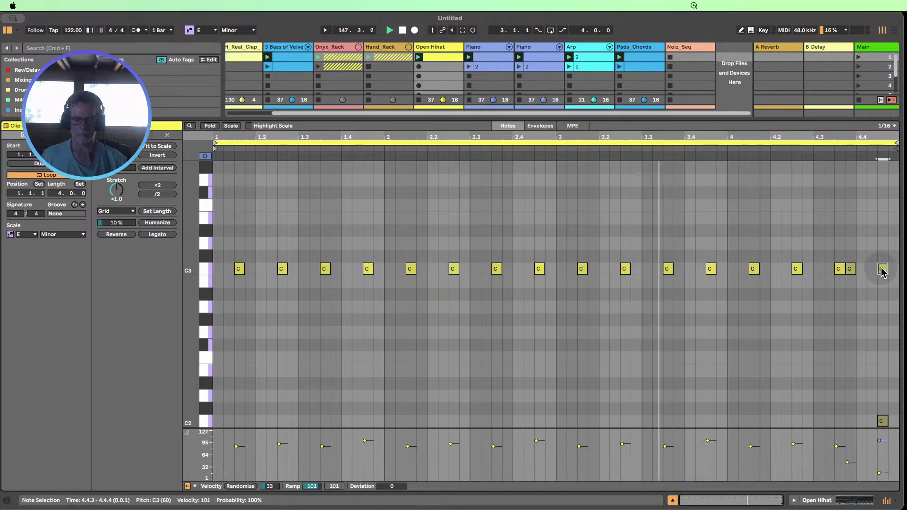
pyautogui.press('0')
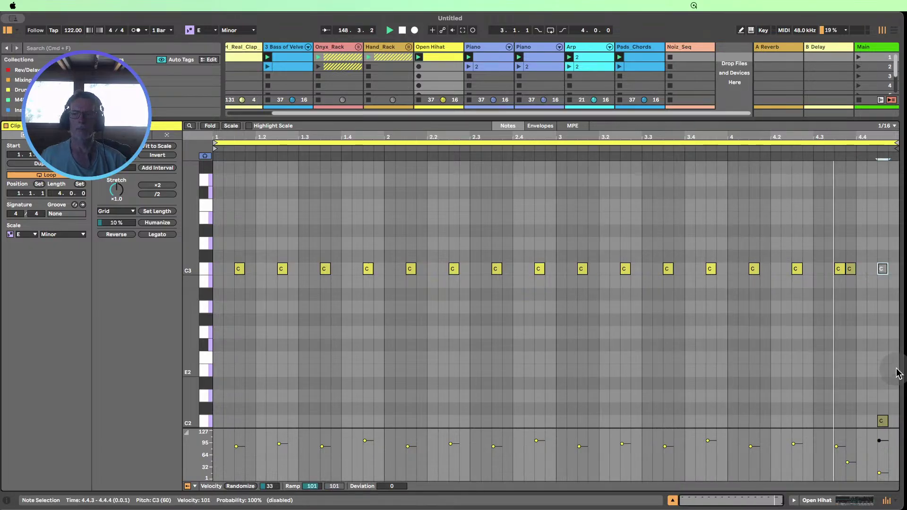
# - Transpose the quiet C2 note at 4.4.3 up to G2
pyautogui.click(882, 420)
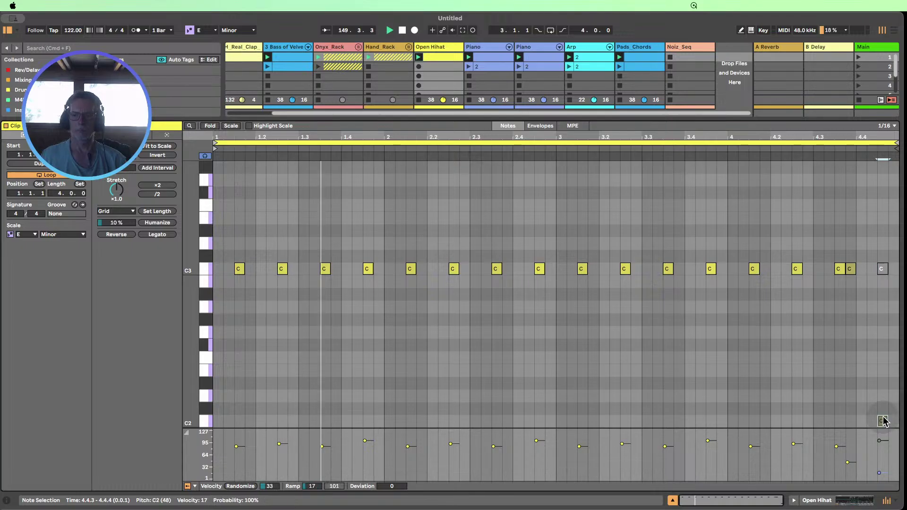
pyautogui.hotkey('shift', 'Up')
pyautogui.press('Down')
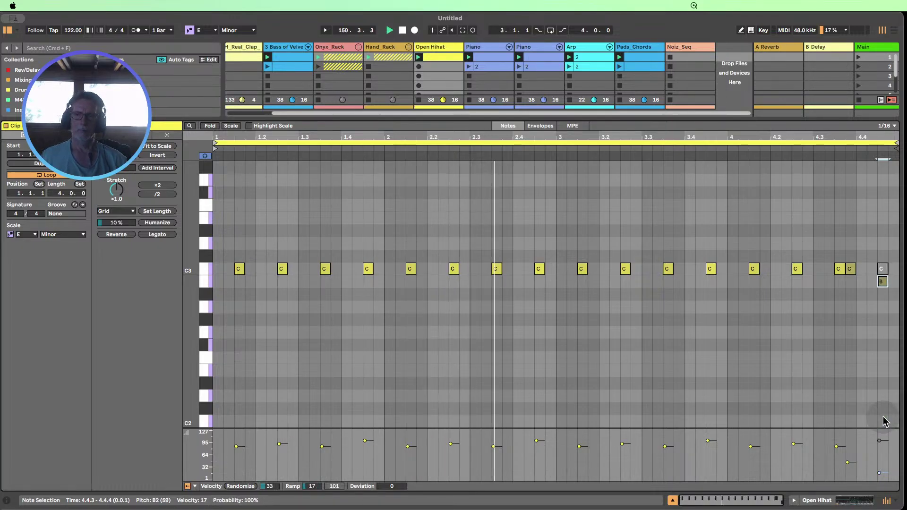
pyautogui.press('Down')
pyautogui.press('Down')
pyautogui.press('Down')
pyautogui.press('Up')
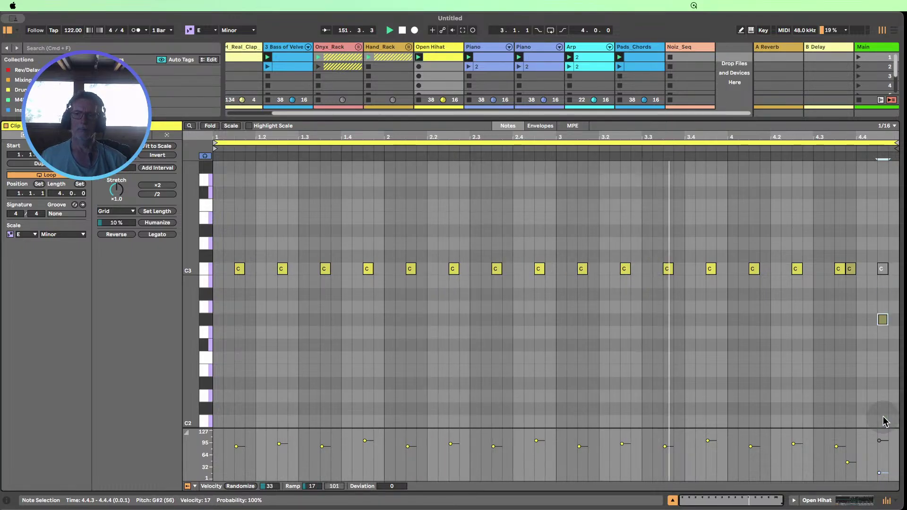
pyautogui.press('Down')
pyautogui.press('Down')
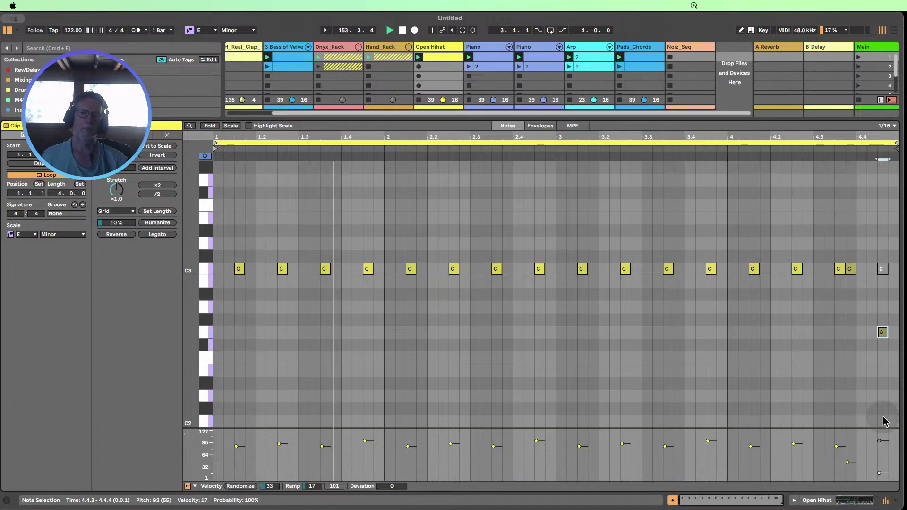
# - Reactivate the clip's last C3 note and move it one sixteenth earlier to 4.4.2
pyautogui.click(881, 270)
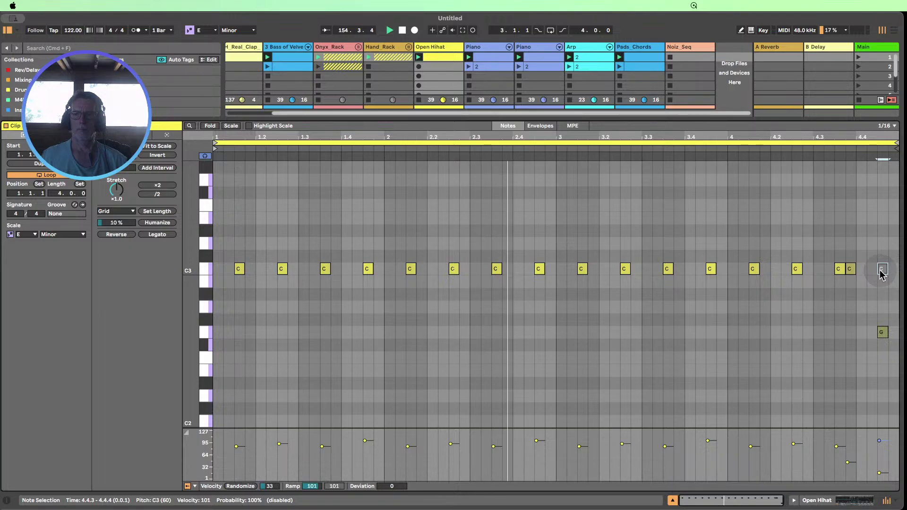
pyautogui.moveTo(881, 276); pyautogui.dragTo(874, 276)
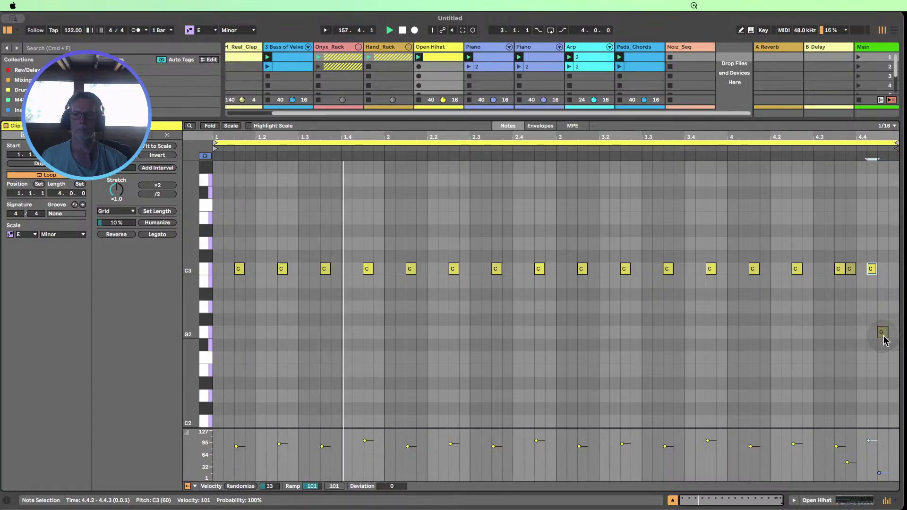
# - Extend the G2 note at 4.4.3 to the end of the hi-hat clip, set its velocity to 50 and close the clip editor
pyautogui.moveTo(886, 332); pyautogui.dragTo(897, 332)
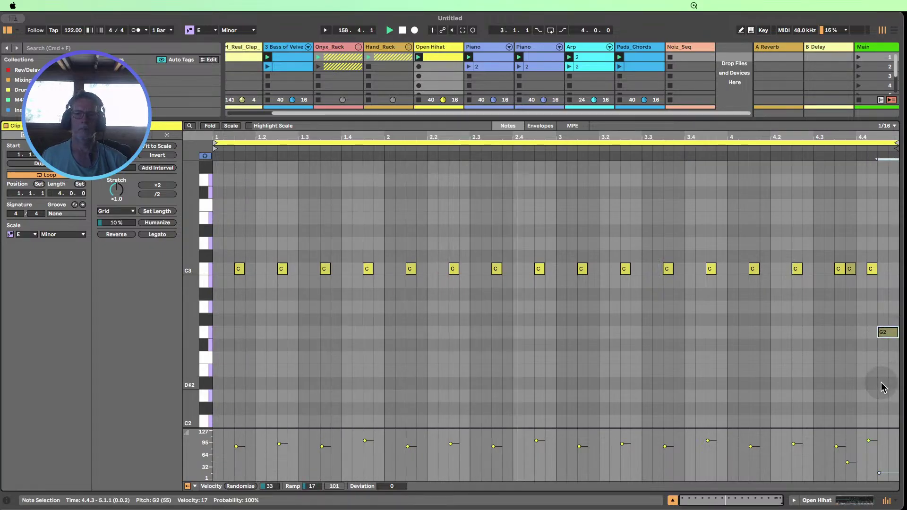
pyautogui.moveTo(878, 473); pyautogui.dragTo(879, 460)
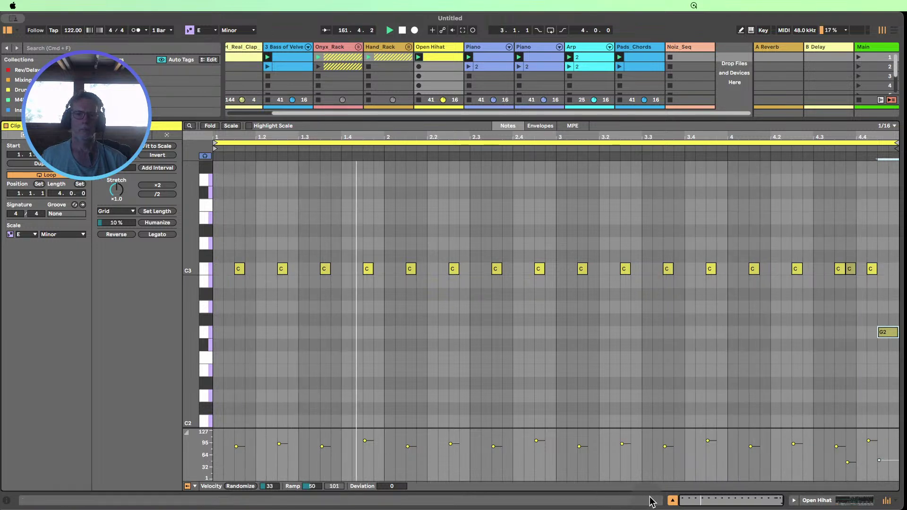
pyautogui.click(673, 500)
# - Stop playback and narrow the browser so all tracks from Kick to Noiz_Seq fit in the Session View
pyautogui.click(402, 30)
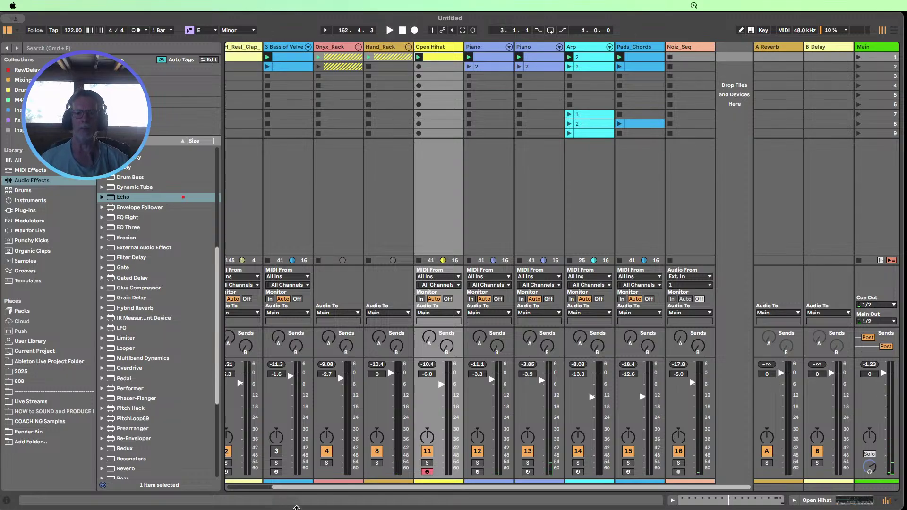
pyautogui.hscroll(-3, 294, 486)
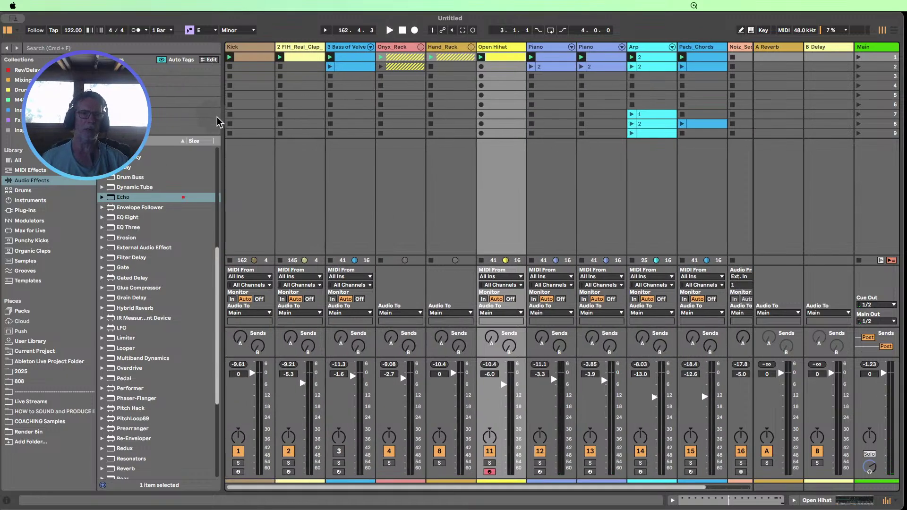
pyautogui.moveTo(221, 116); pyautogui.dragTo(175, 113)
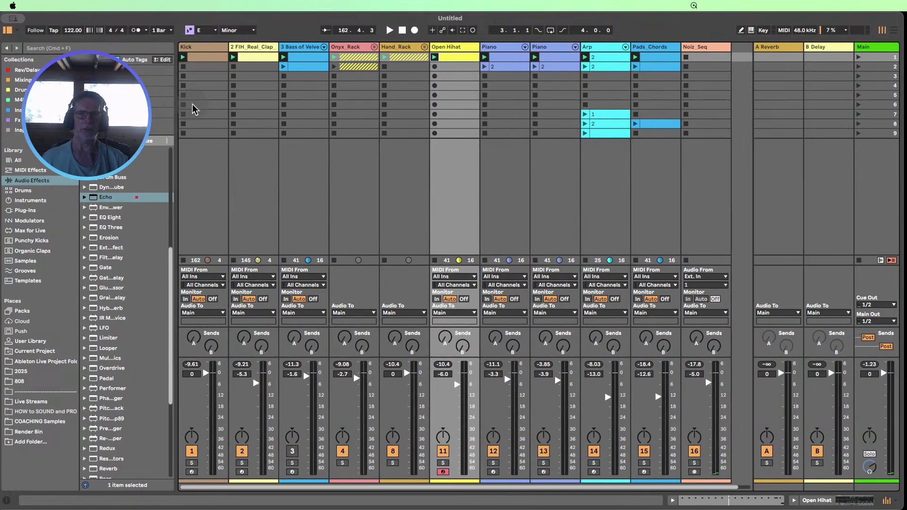
# - Select scene 1, check the Arrangement View and return to the Session View
pyautogui.click(437, 68)
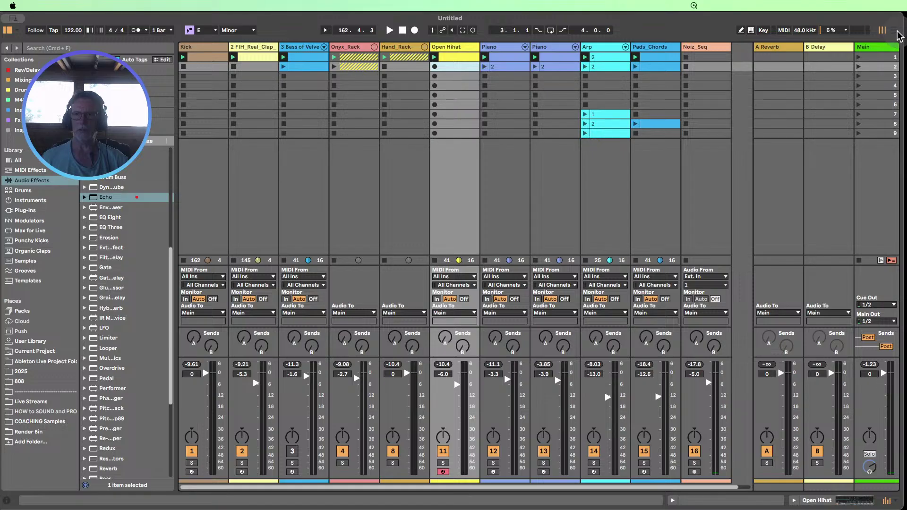
pyautogui.click(872, 57)
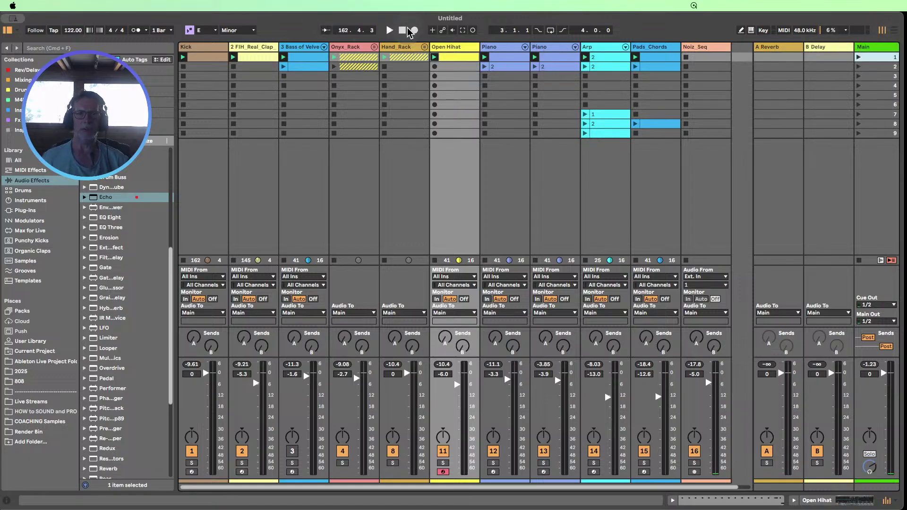
pyautogui.click(896, 32)
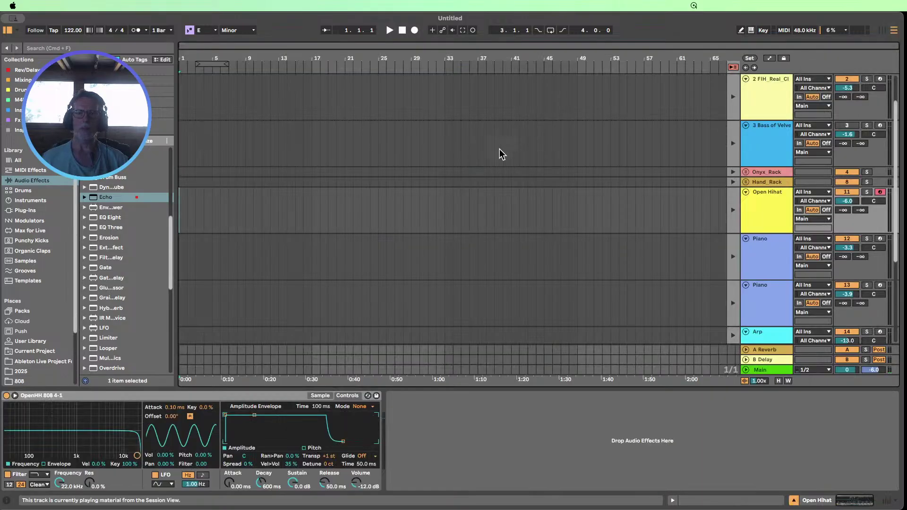
pyautogui.click(881, 31)
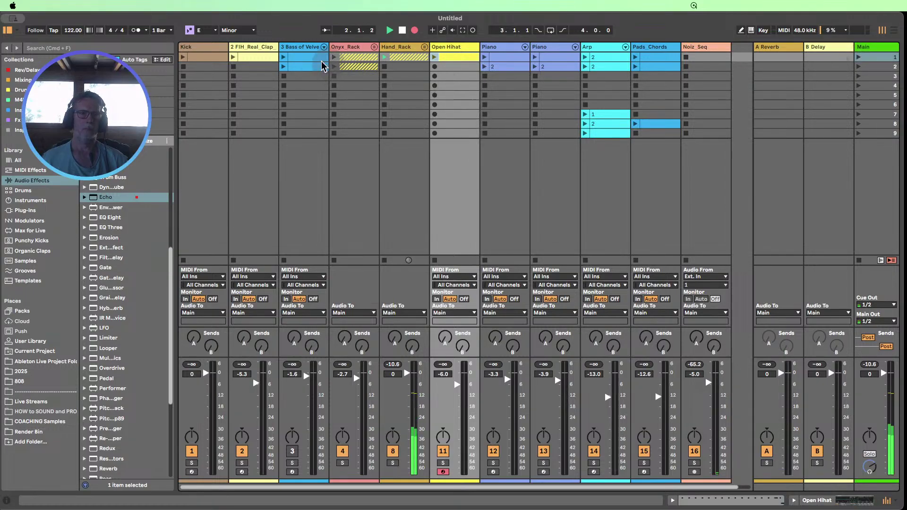
# - Launch the first-row clips of the Pads_Chords, FIH_Real_Clap, Kick and Arp tracks one after another
pyautogui.click(635, 58)
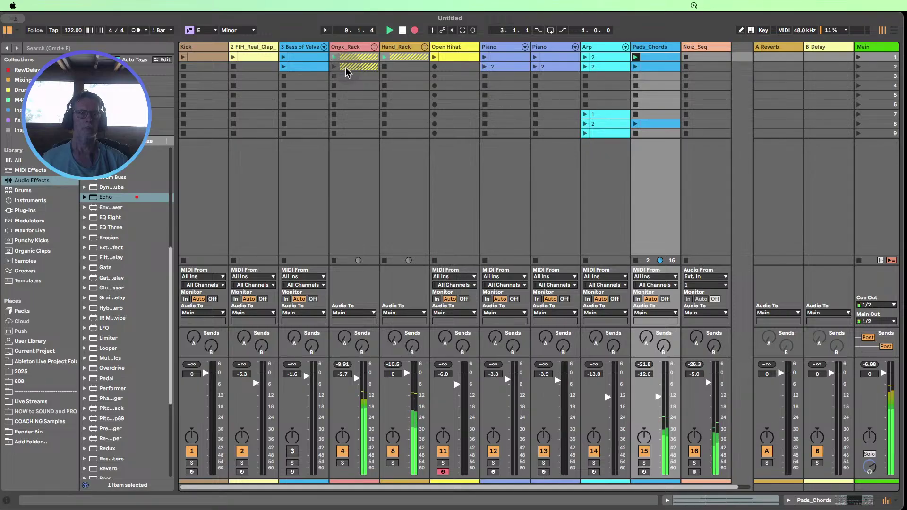
pyautogui.click(231, 56)
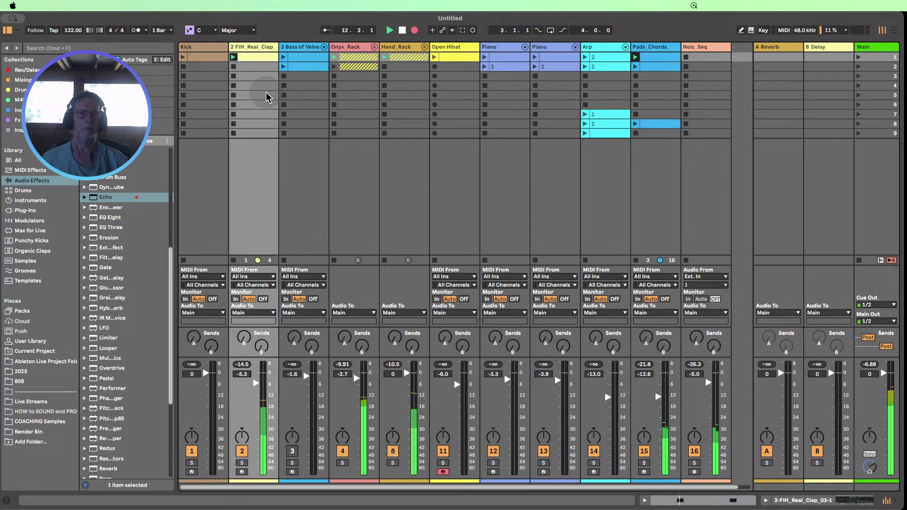
pyautogui.click(183, 57)
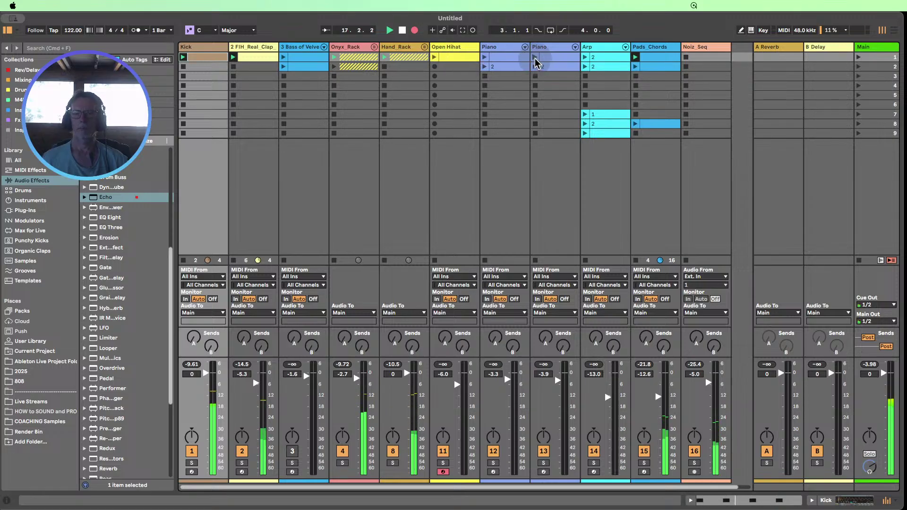
pyautogui.click(584, 57)
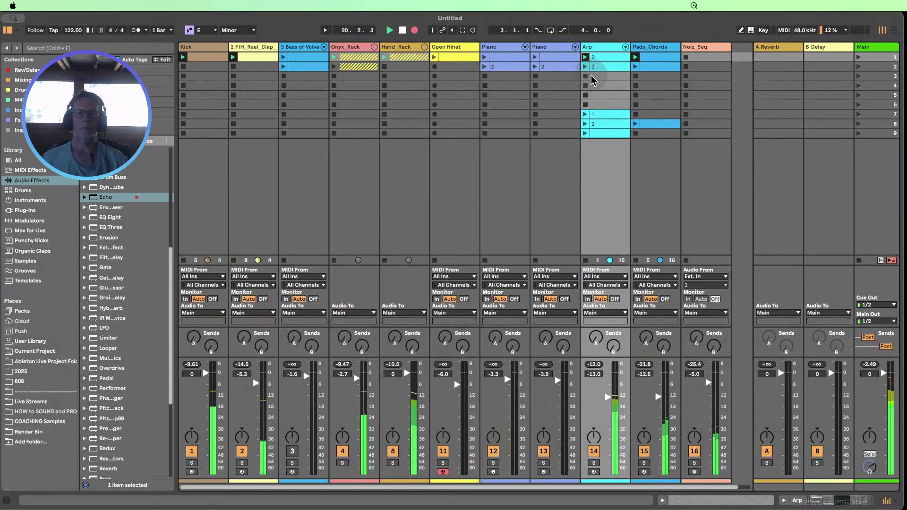
# - Launch the Open Hihat clip, swapping it and the kick out for the second Piano track's first clip
pyautogui.click(433, 58)
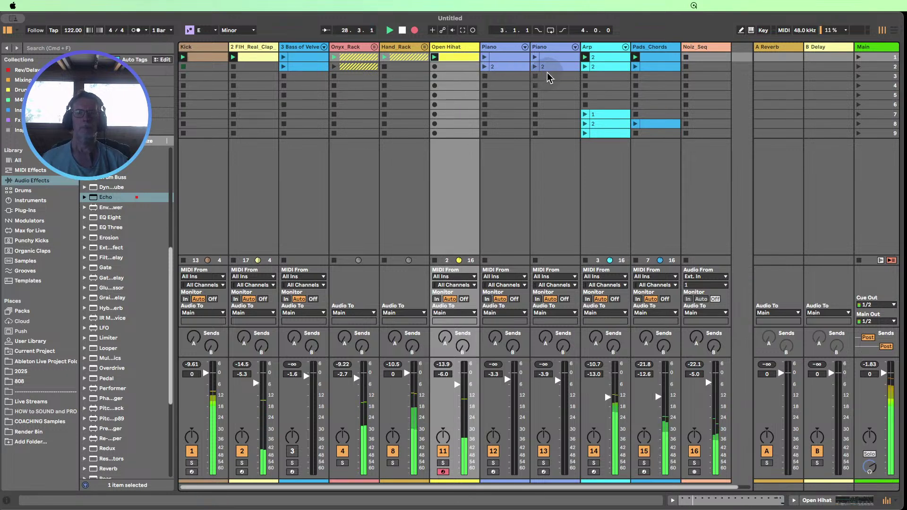
pyautogui.click(536, 57)
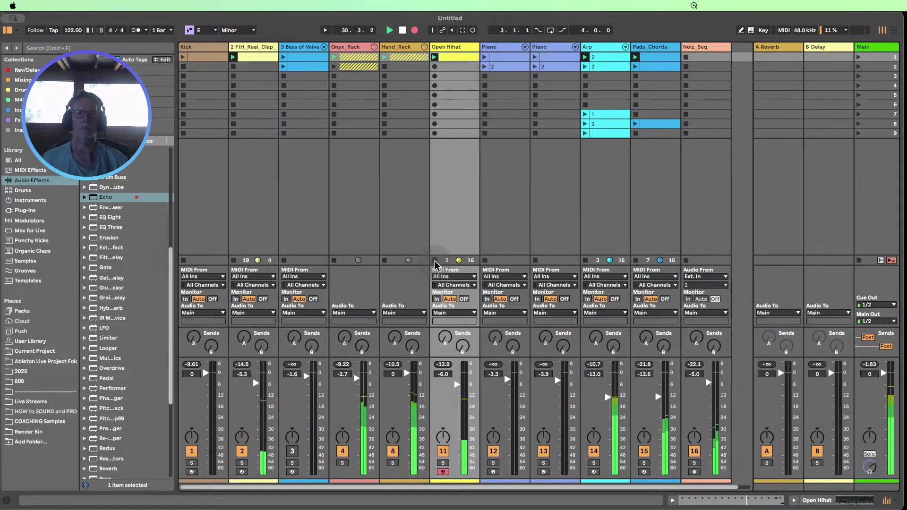
pyautogui.click(536, 57)
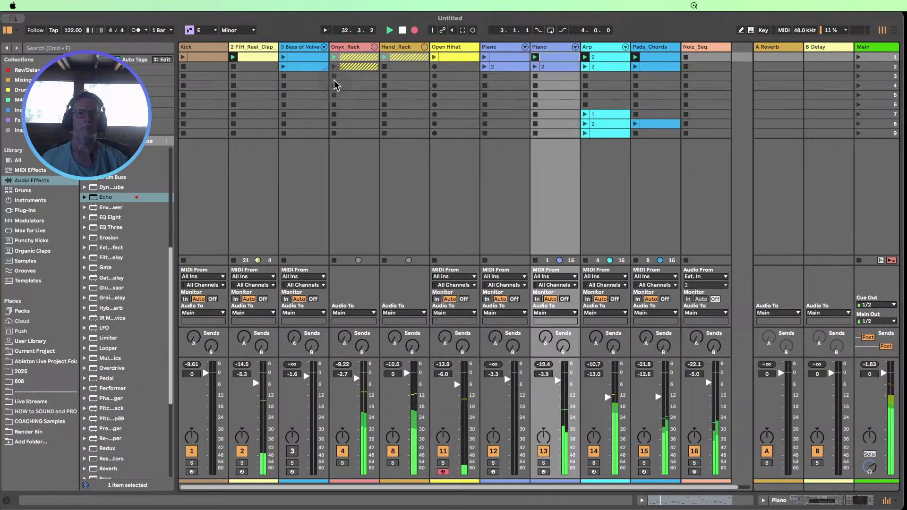
# - Unfold the Onyx_Rack group, stop its Dirty_Kick clip and fold the group again
pyautogui.click(365, 58)
pyautogui.click(374, 47)
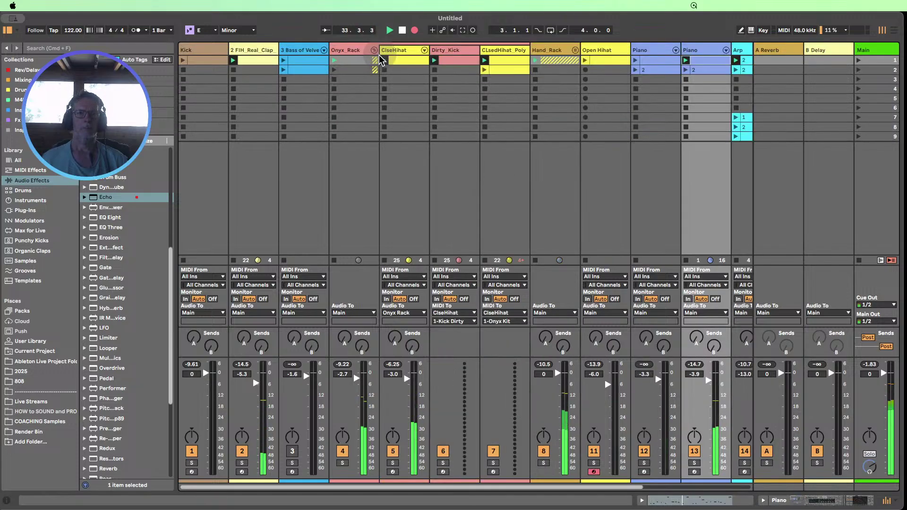
pyautogui.click(435, 70)
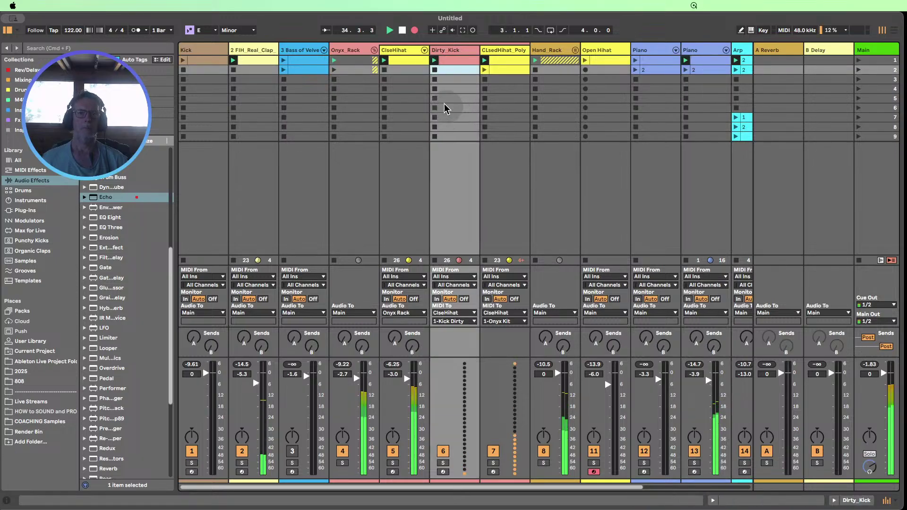
pyautogui.click(435, 70)
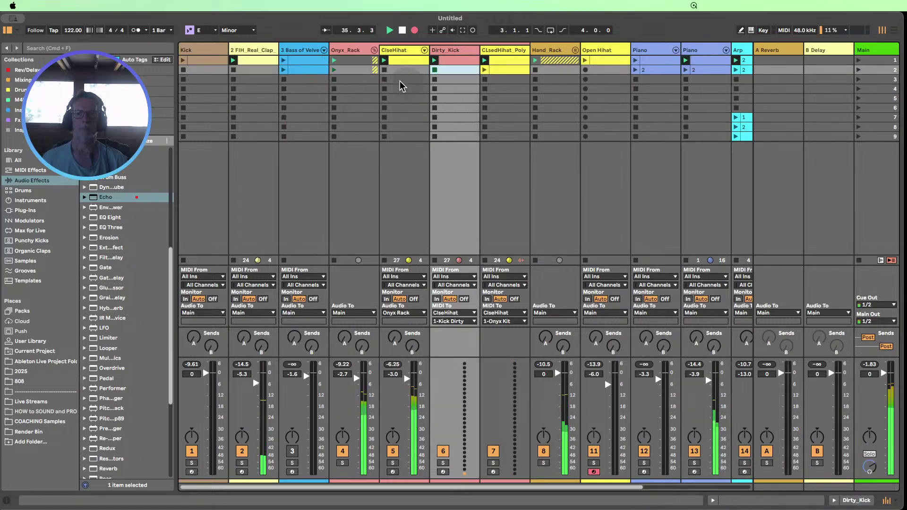
pyautogui.click(373, 49)
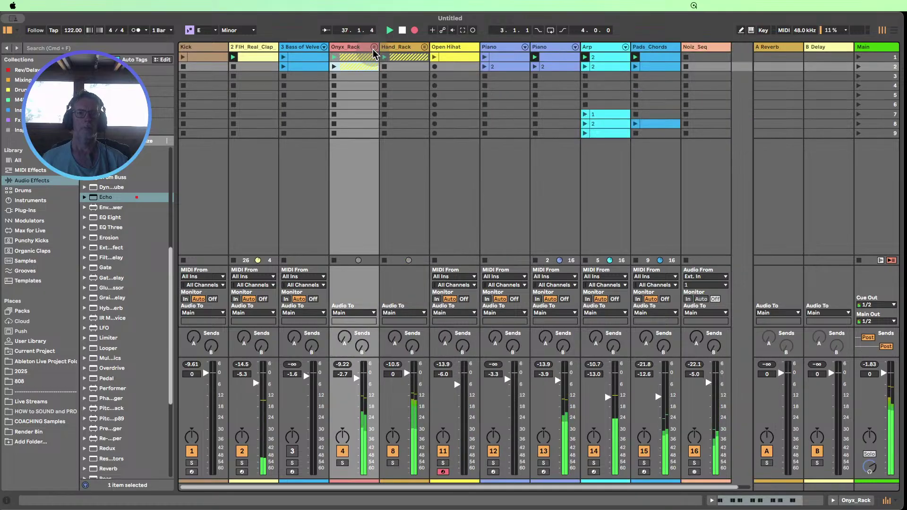
# - Launch the first Piano track's first clip and stop the Arp clip
pyautogui.click(485, 58)
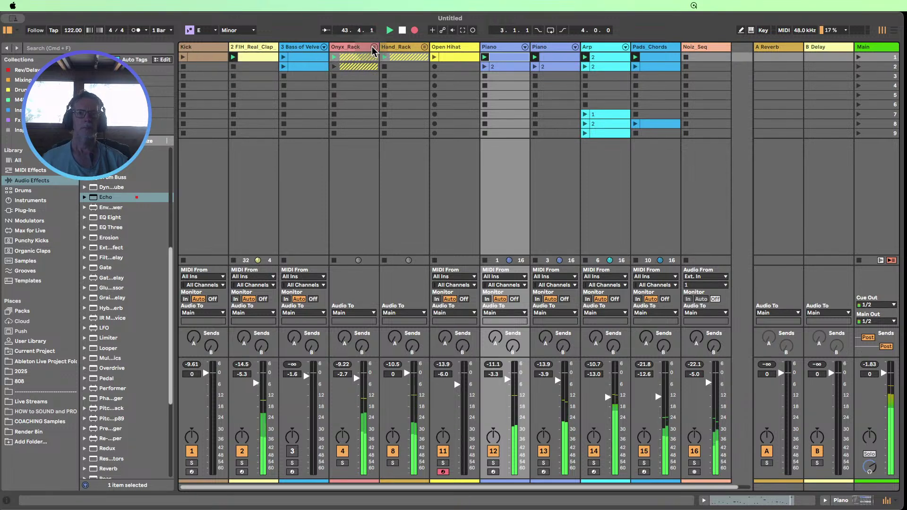
pyautogui.click(585, 76)
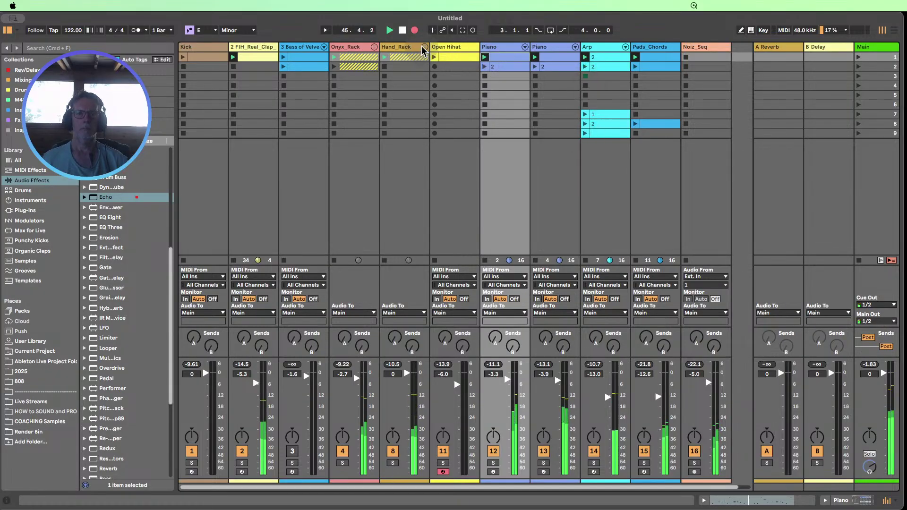
# - Bring back the Dirty_Kick clip inside the Onyx_Rack group and the Kick clip, leaving the group folded
pyautogui.click(374, 46)
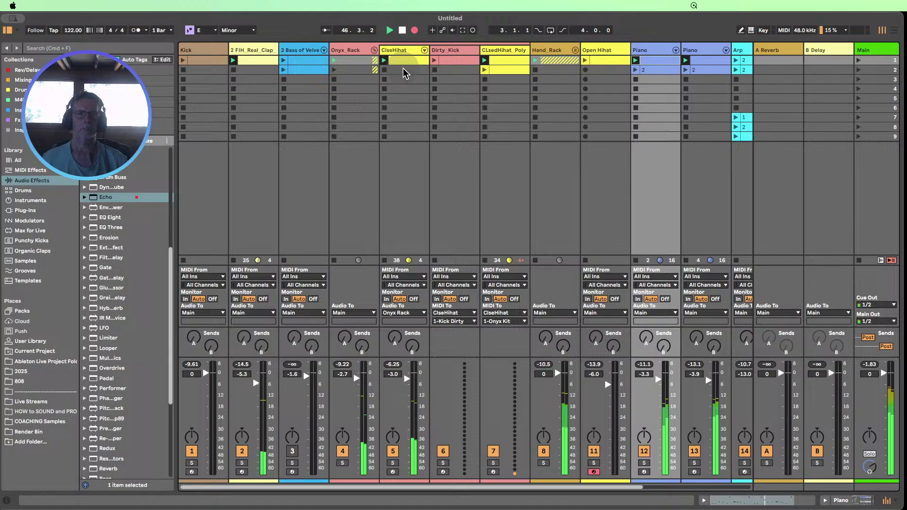
pyautogui.click(433, 60)
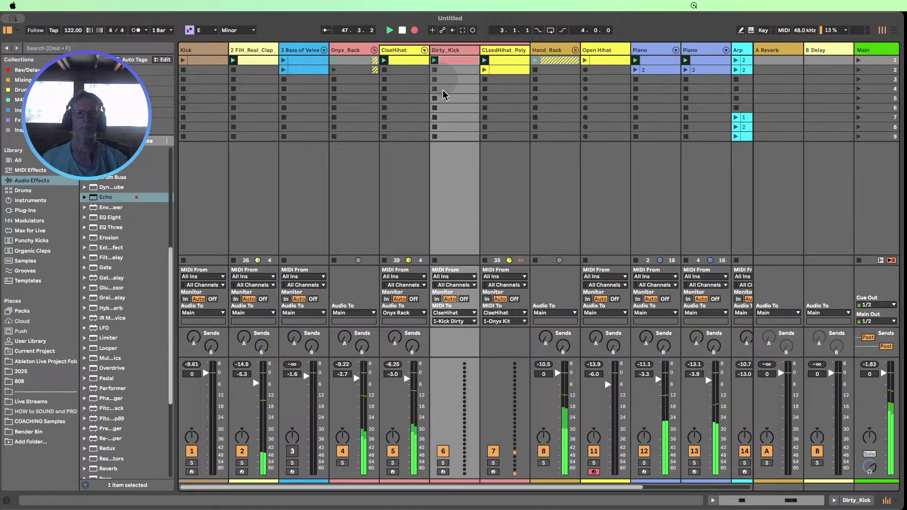
pyautogui.click(180, 60)
pyautogui.click(374, 50)
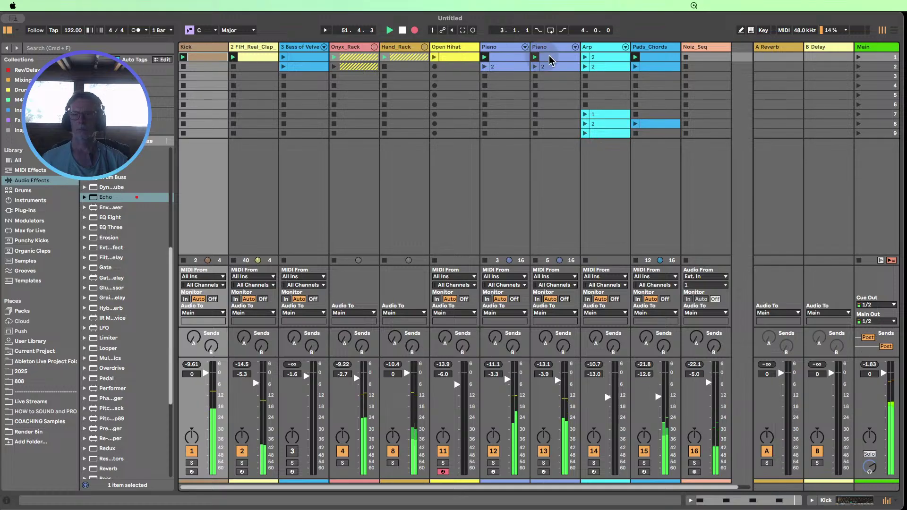
# - Stop the first Piano track, switch Pads_Chords to its second clip, and launch the first Arp clip and the Open Hihat clip
pyautogui.click(484, 77)
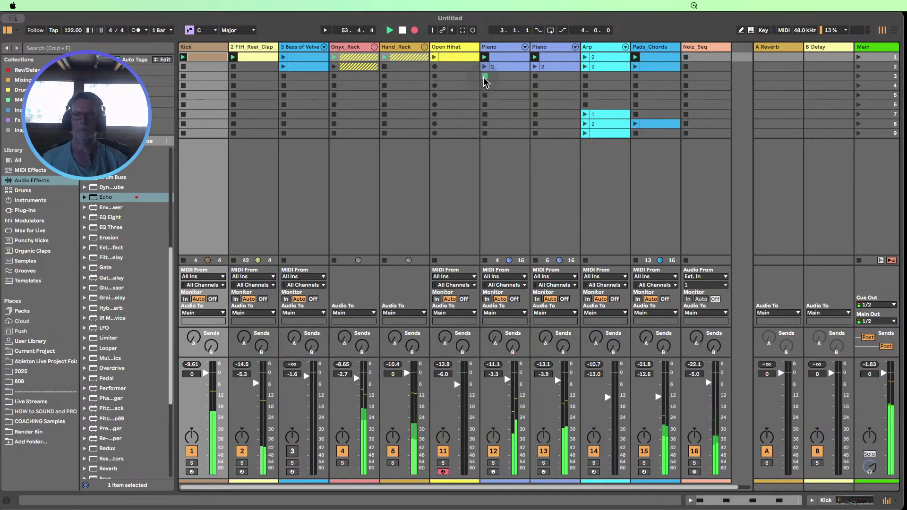
pyautogui.click(635, 68)
pyautogui.click(585, 58)
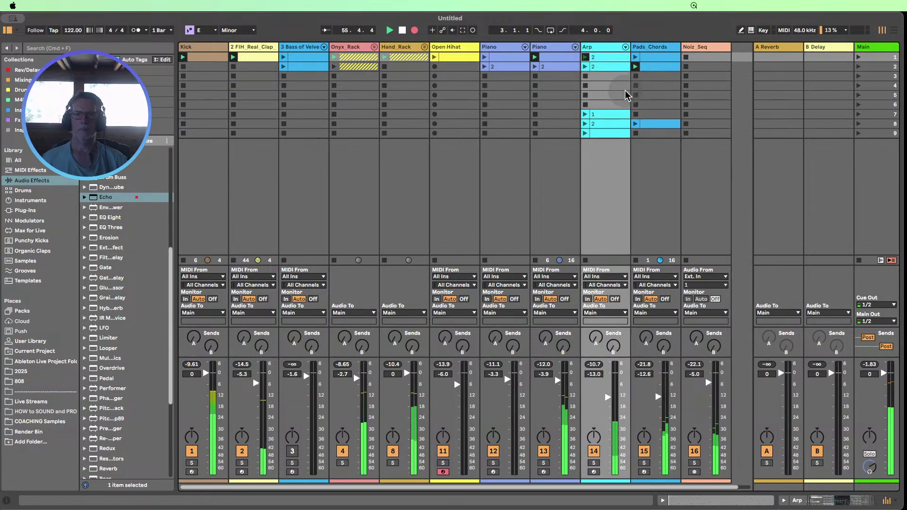
pyautogui.click(433, 57)
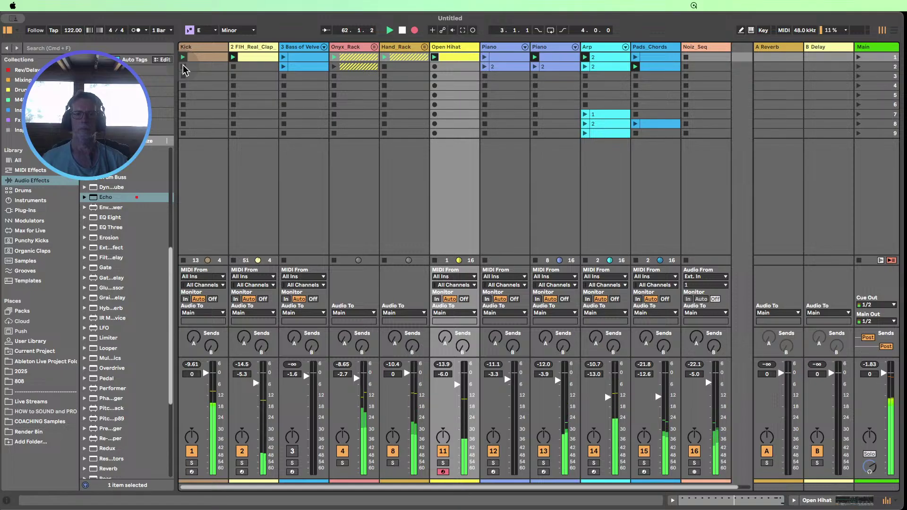
# - Stop the Open Hihat clip and the Shaker clip inside the Hand_Rack group
pyautogui.click(435, 261)
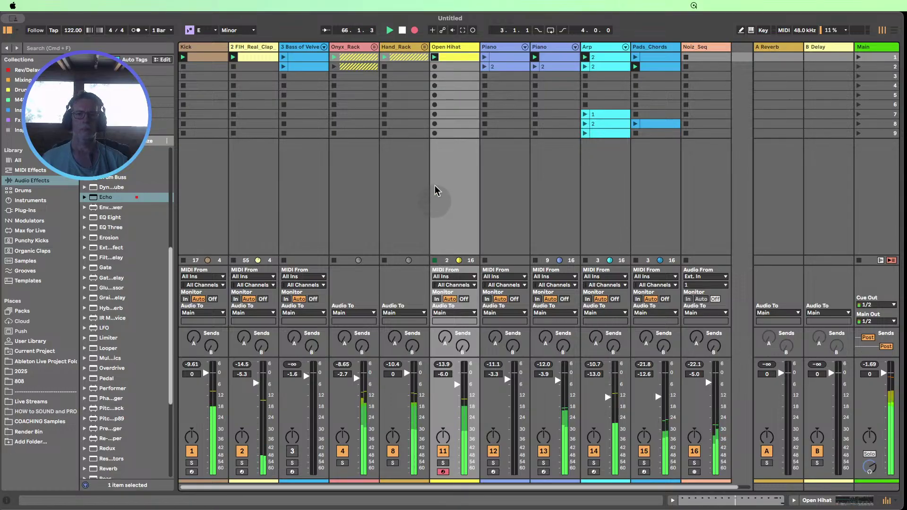
pyautogui.click(424, 47)
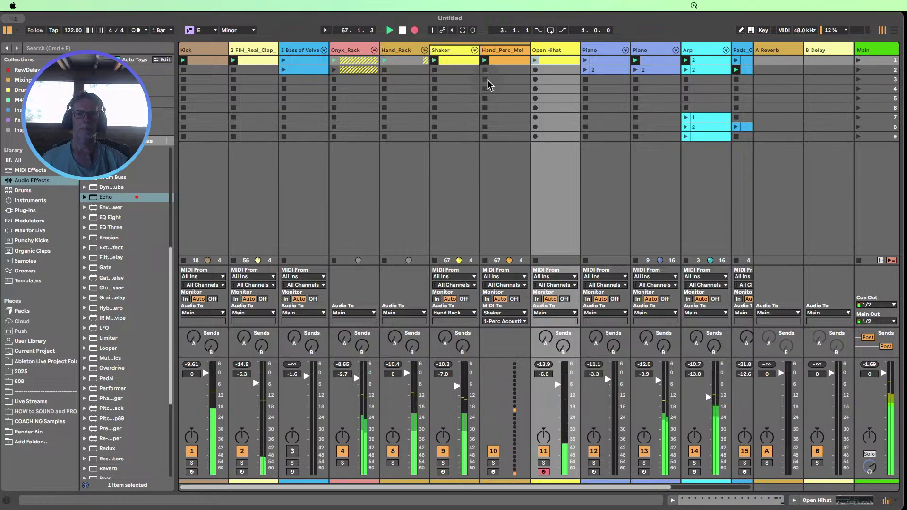
pyautogui.click(435, 70)
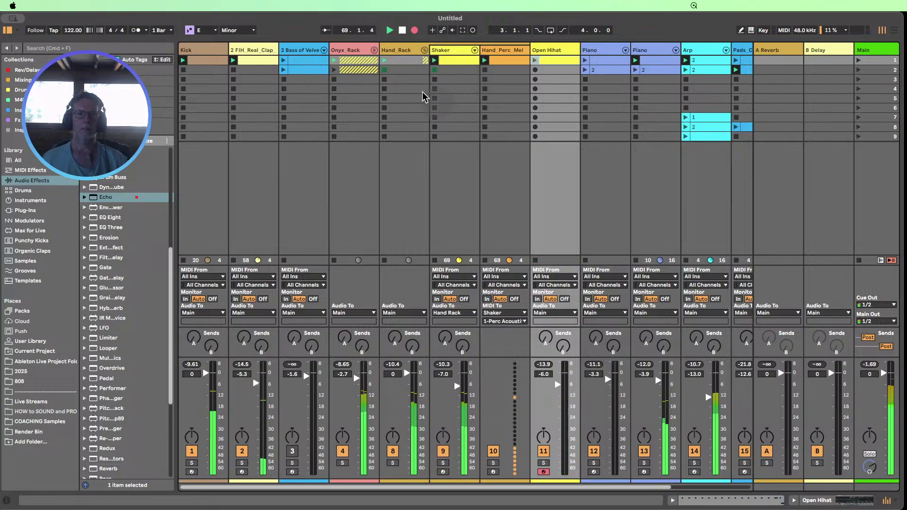
# - Stop the Dirty_Kick clip inside the Onyx_Rack group and the Kick clip, leaving the group folded
pyautogui.click(373, 50)
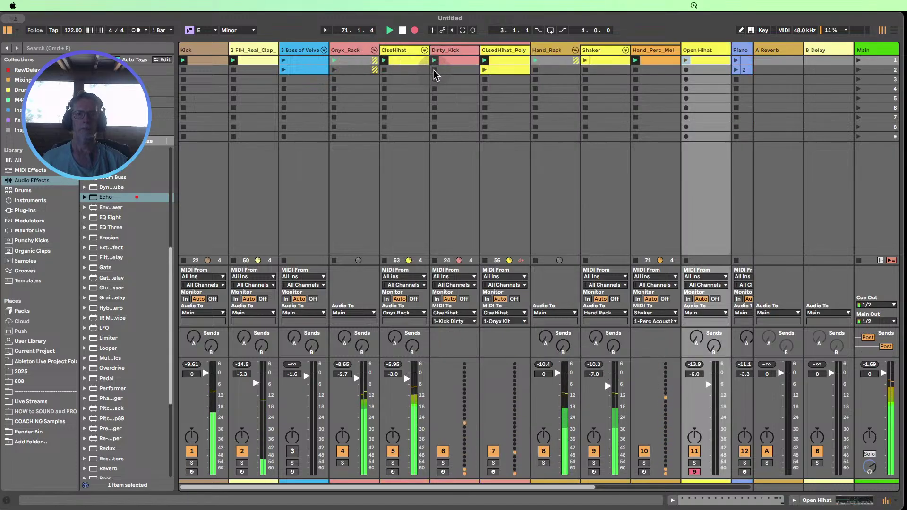
pyautogui.click(434, 70)
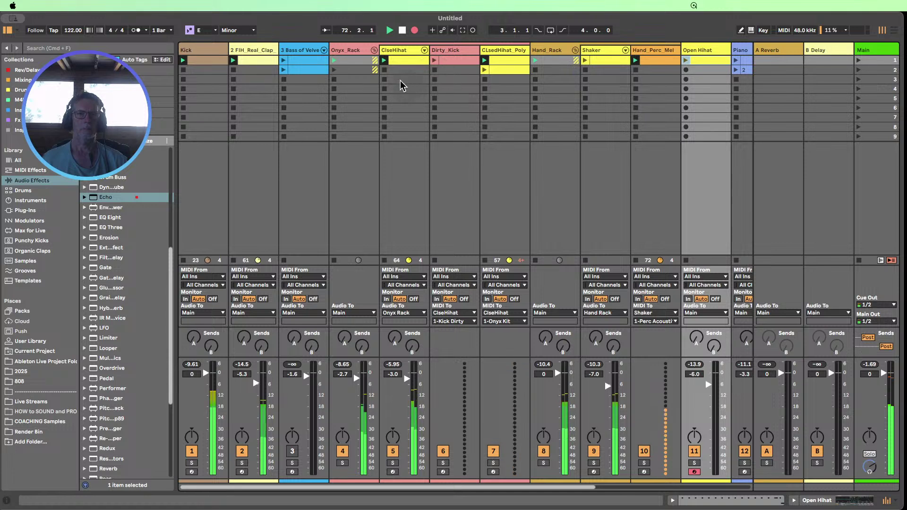
pyautogui.click(183, 69)
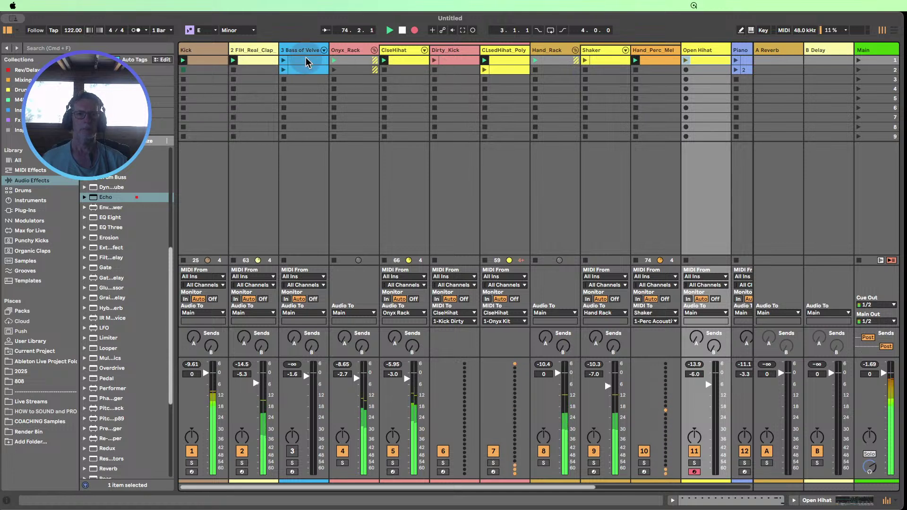
pyautogui.click(374, 50)
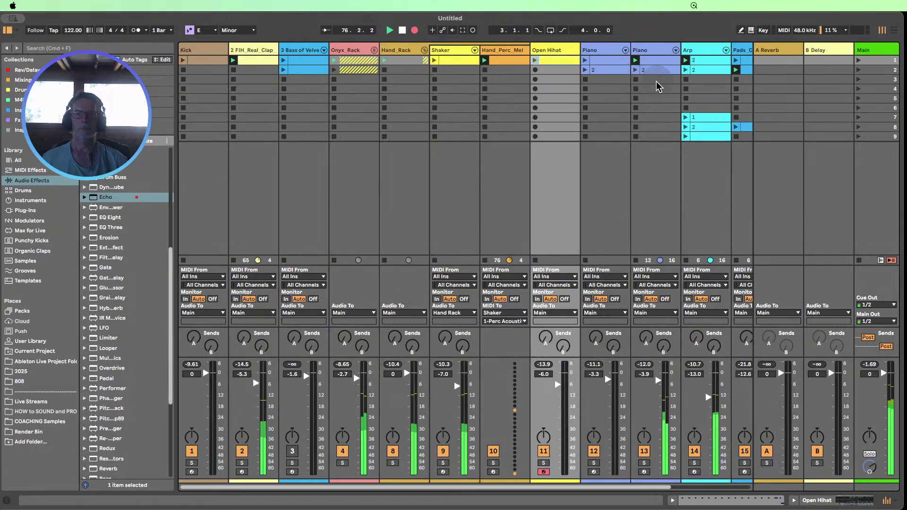
# - Stop the clips on Pads_Chords and the second Piano track, and launch the first clip on the first Piano track
pyautogui.click(735, 79)
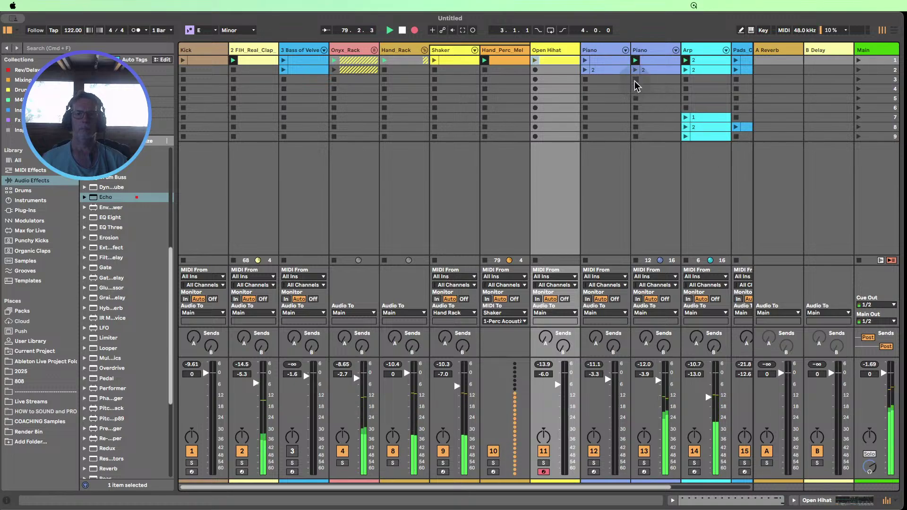
pyautogui.click(636, 79)
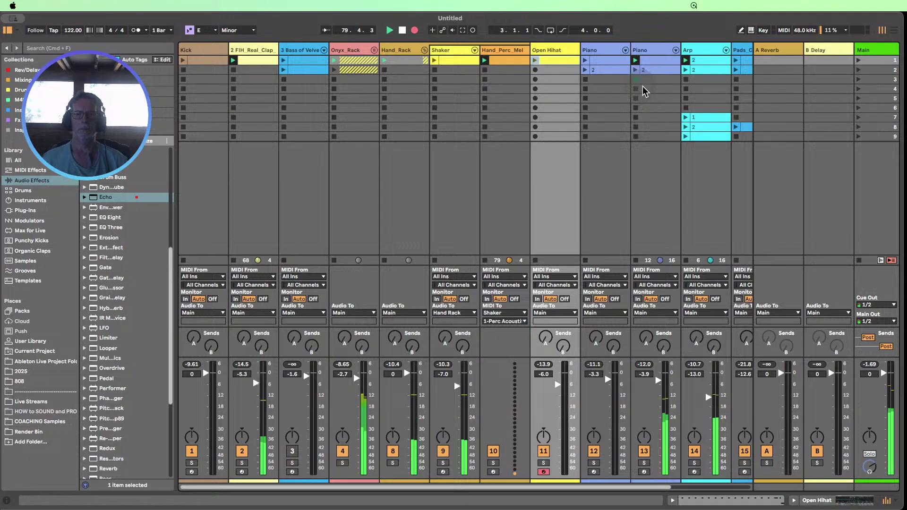
pyautogui.click(586, 61)
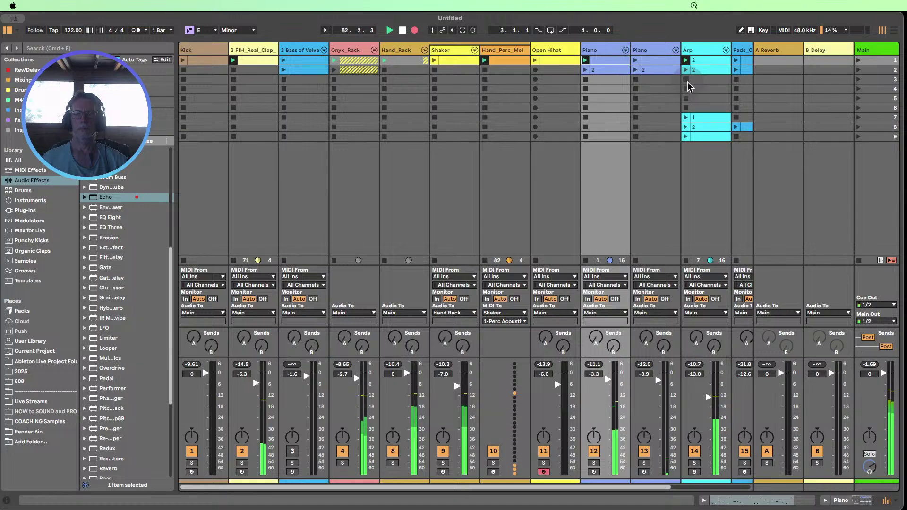
# - Stop the FIH_Real_Clap, Onyx_Rack, Arp and Hand_Rack clips in turn, and end the arrangement recording
pyautogui.click(233, 70)
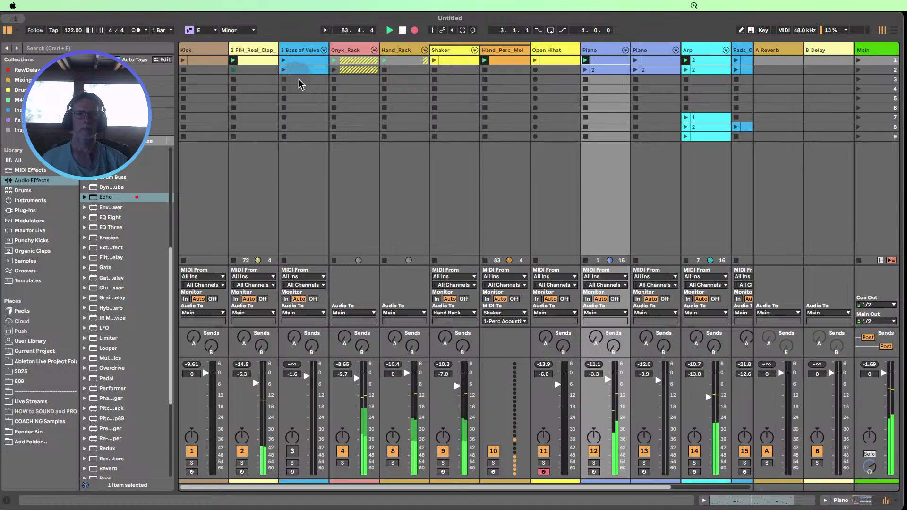
pyautogui.click(334, 80)
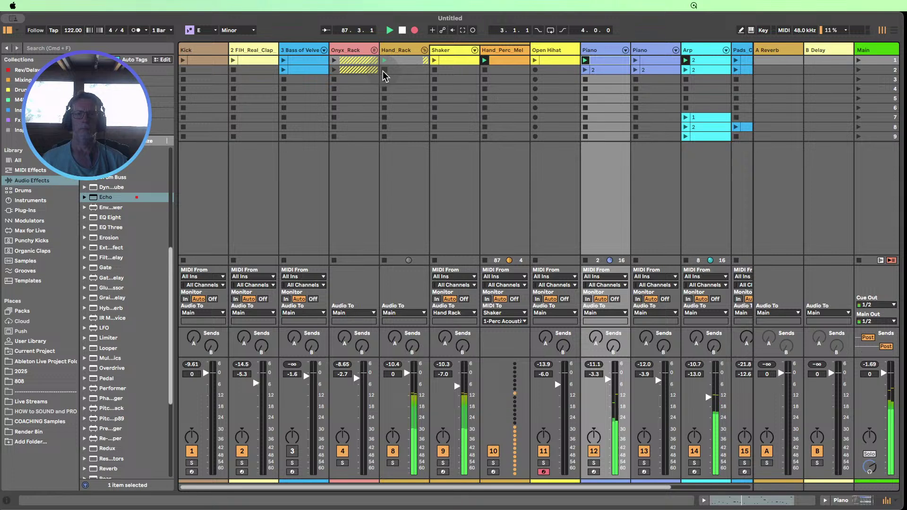
pyautogui.click(686, 81)
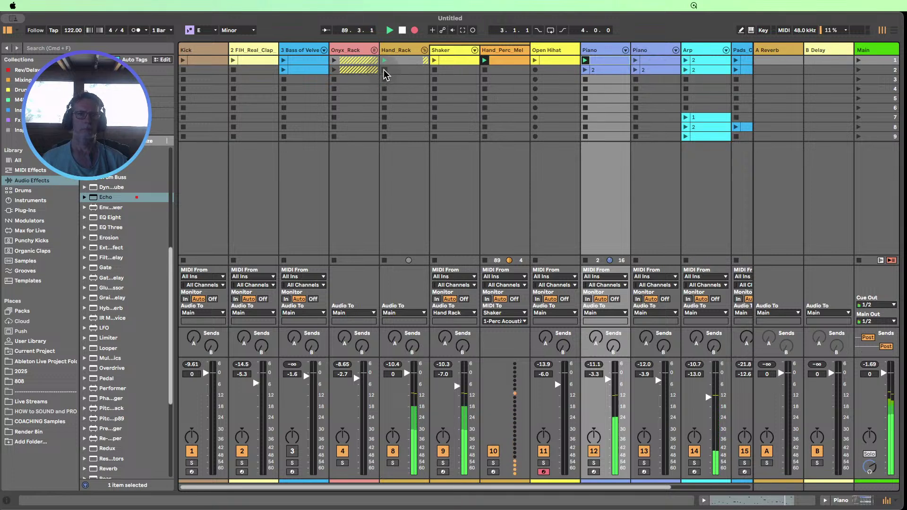
pyautogui.click(384, 70)
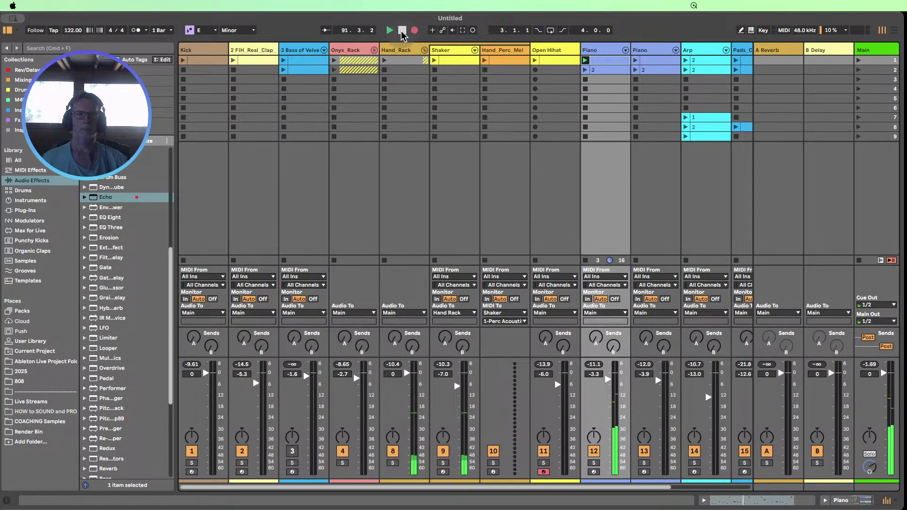
pyautogui.click(402, 30)
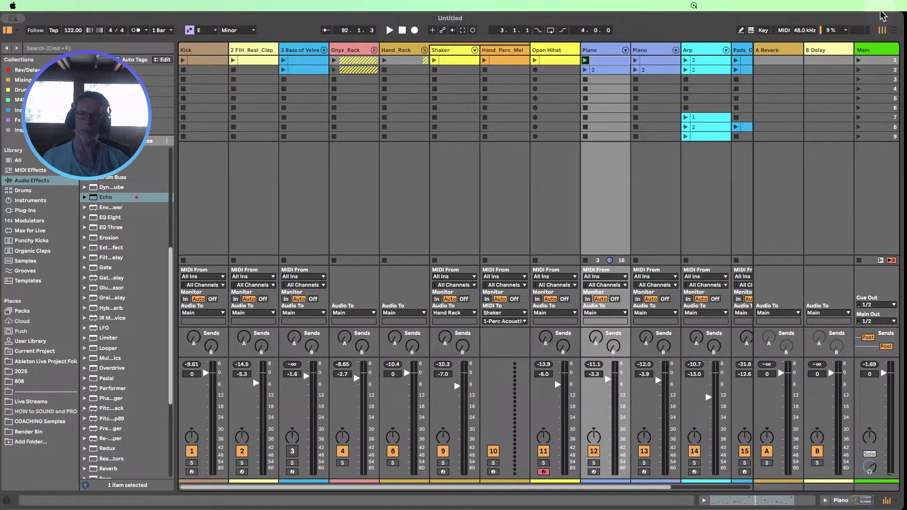
# - Switch to the Arrangement View and return all tracks to arrangement playback
pyautogui.click(893, 30)
pyautogui.moveTo(394, 63); pyautogui.dragTo(368, 48)
pyautogui.click(733, 67)
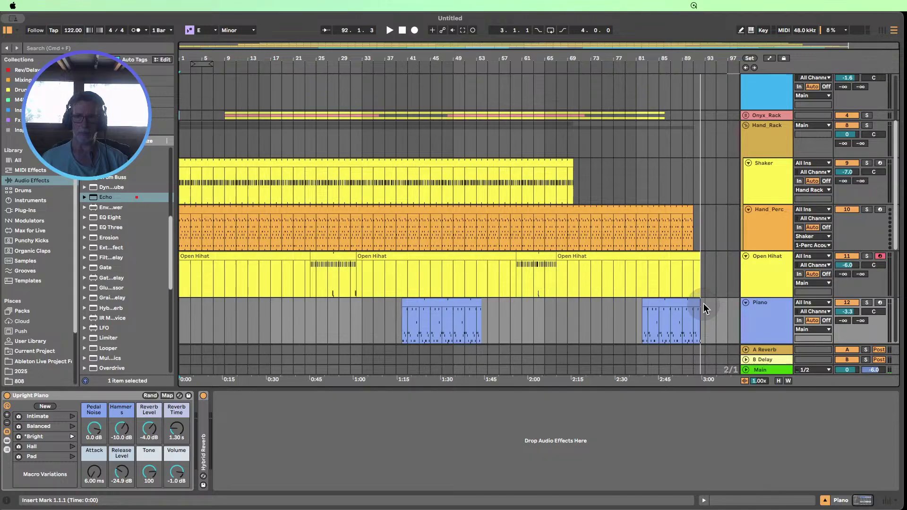
# - Hide the device view and the browser to give the recorded arrangement more room
pyautogui.scroll(5, 704, 308)
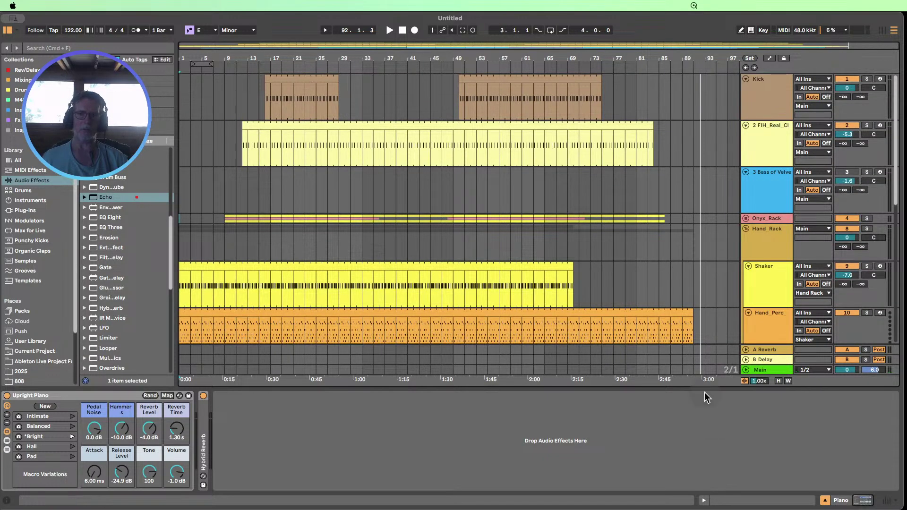
pyautogui.click(824, 500)
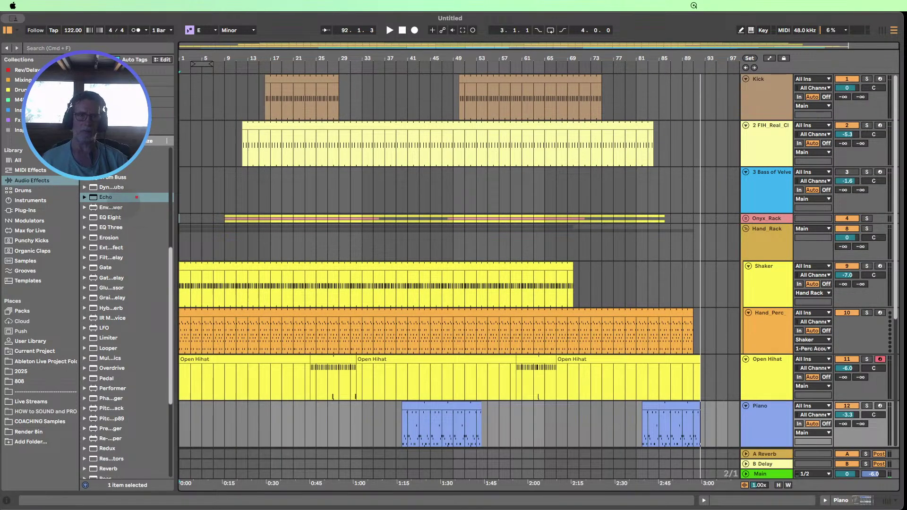
pyautogui.click(7, 31)
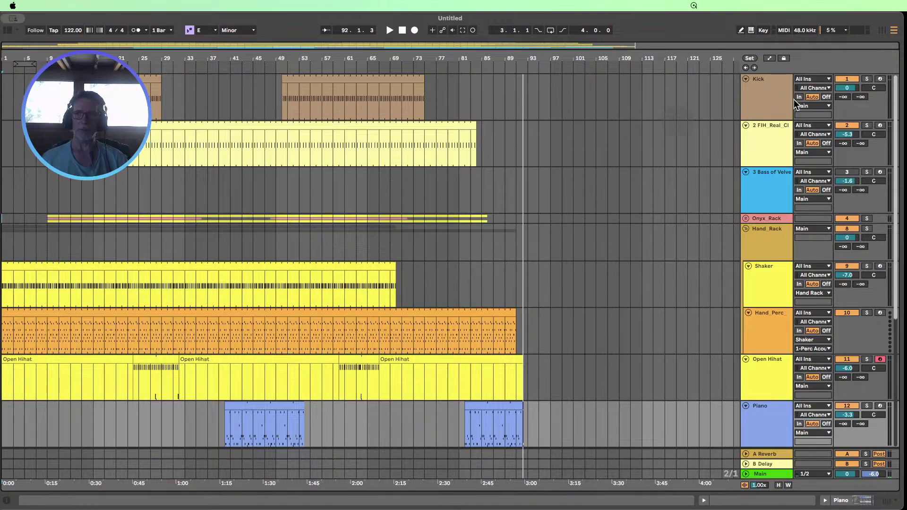
# - Return to the Session View with the browser shown and fold the Hand_Rack group
pyautogui.click(882, 30)
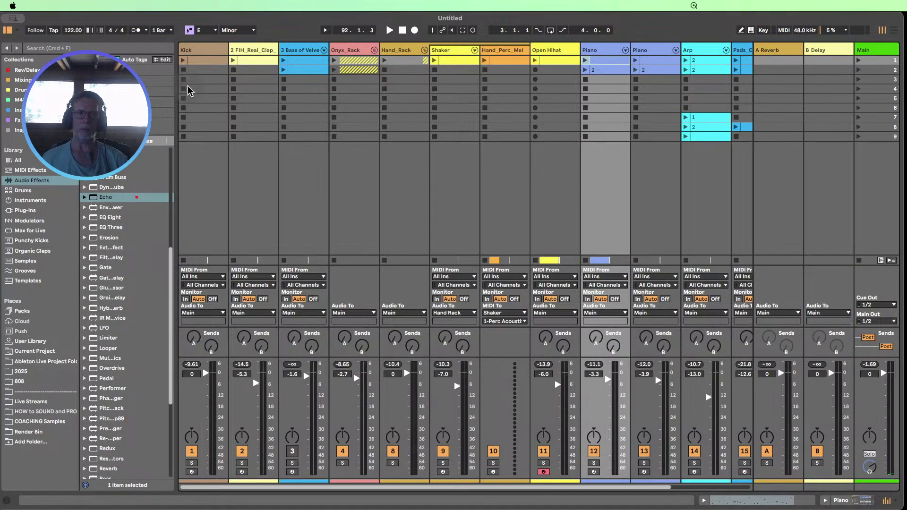
pyautogui.click(8, 31)
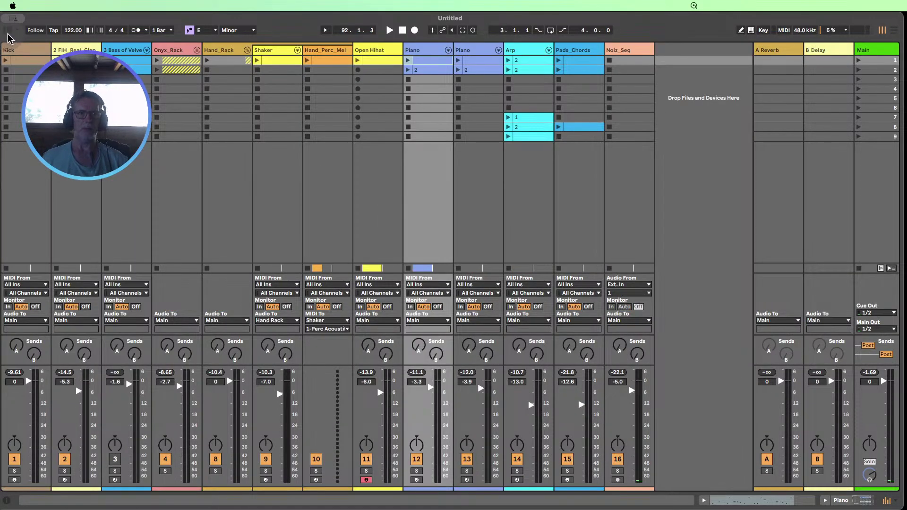
pyautogui.click(8, 32)
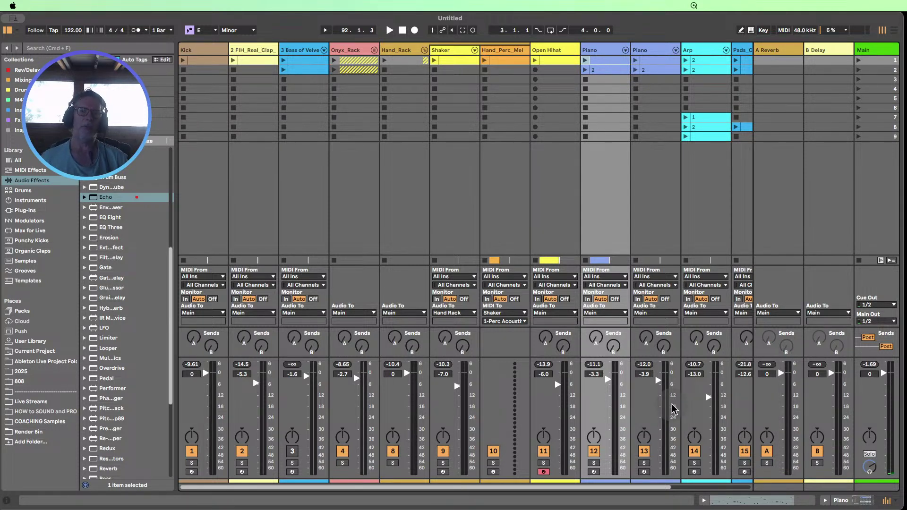
pyautogui.click(424, 50)
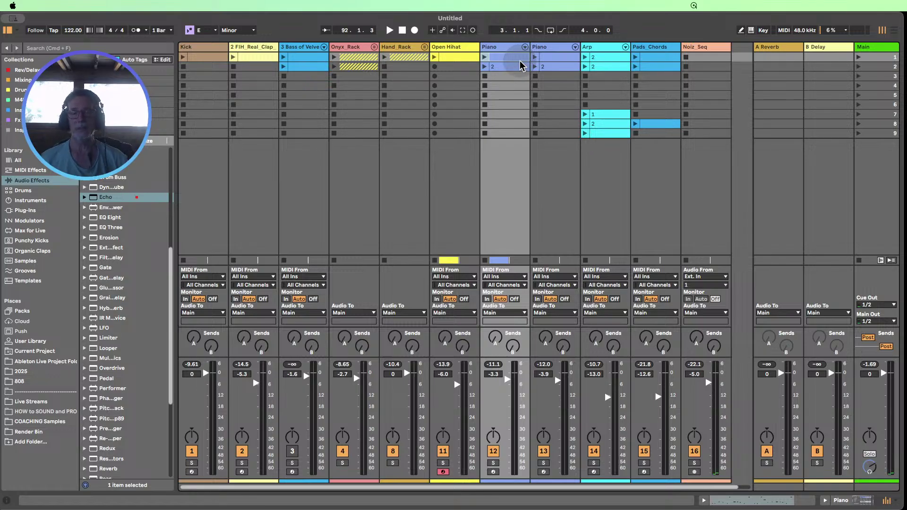
pyautogui.click(519, 61)
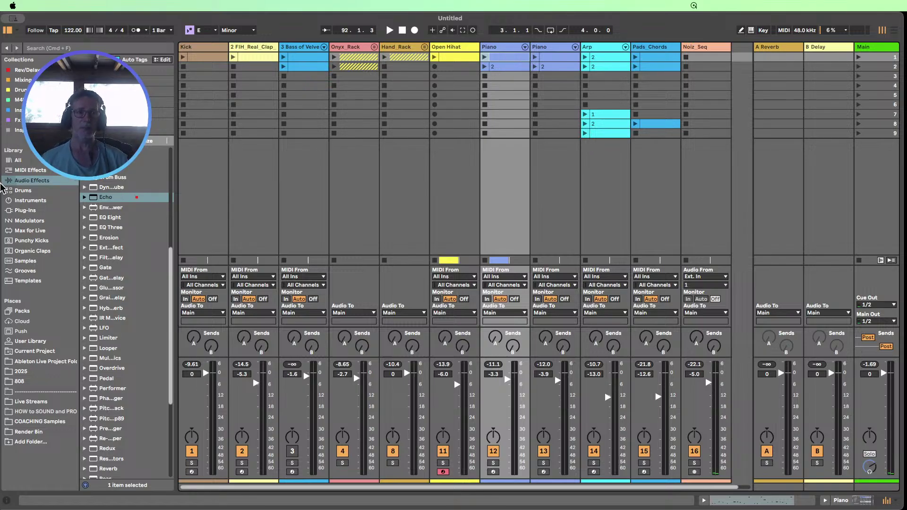
pyautogui.click(7, 467)
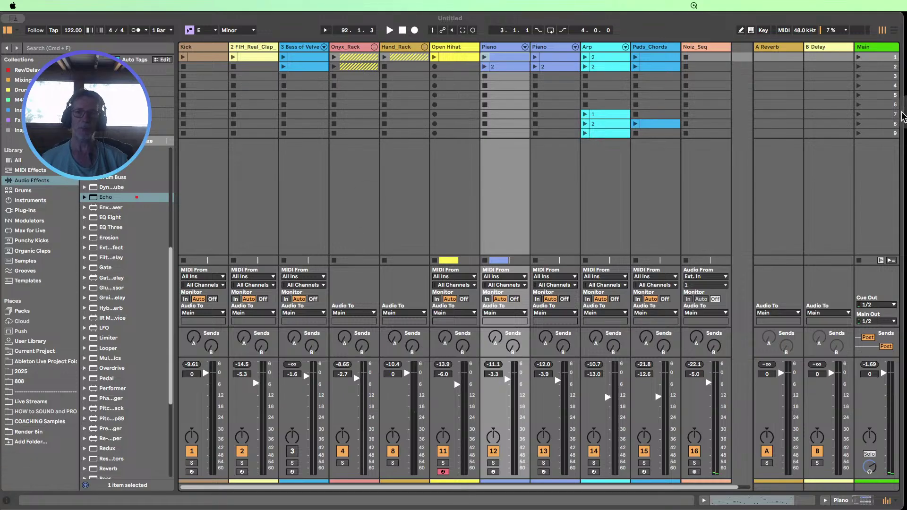
pyautogui.click(843, 66)
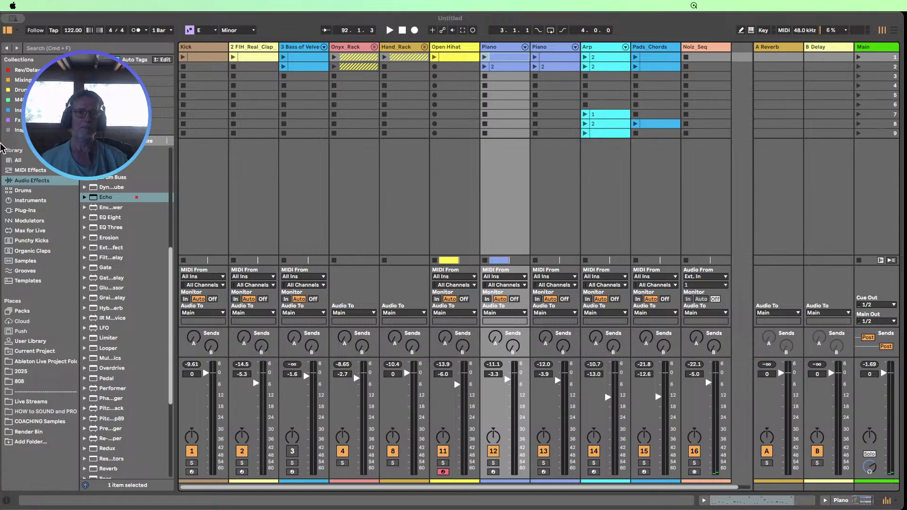